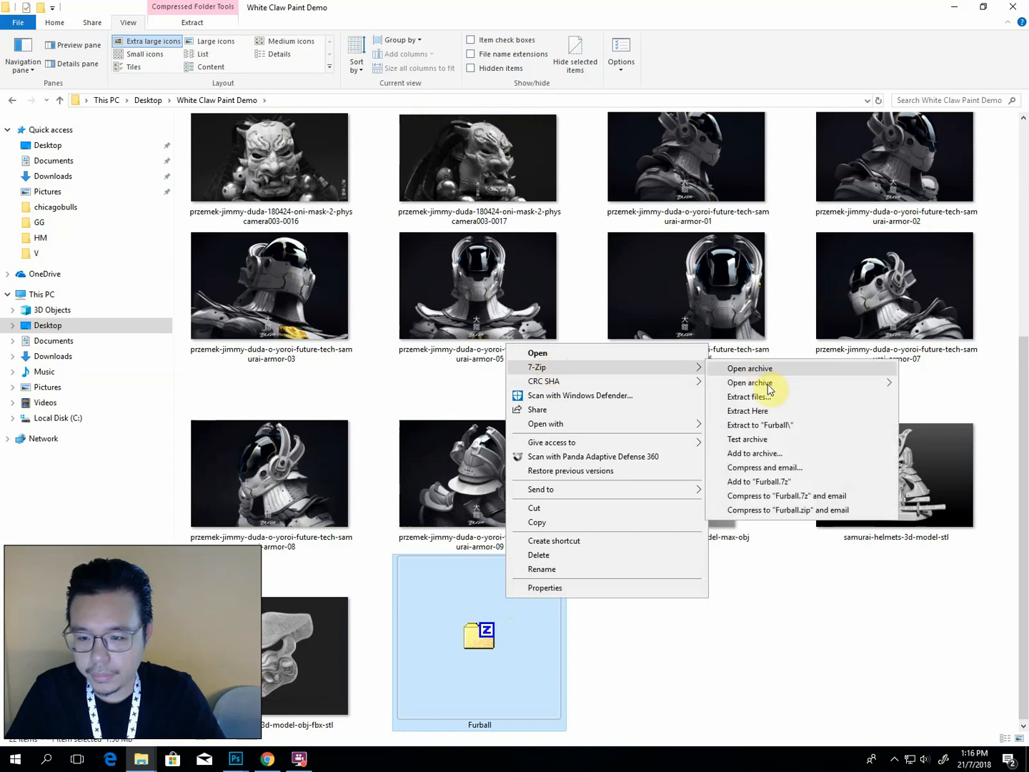
Extract the Furball archive into the current folder, replacing all existing files.
click(730, 408)
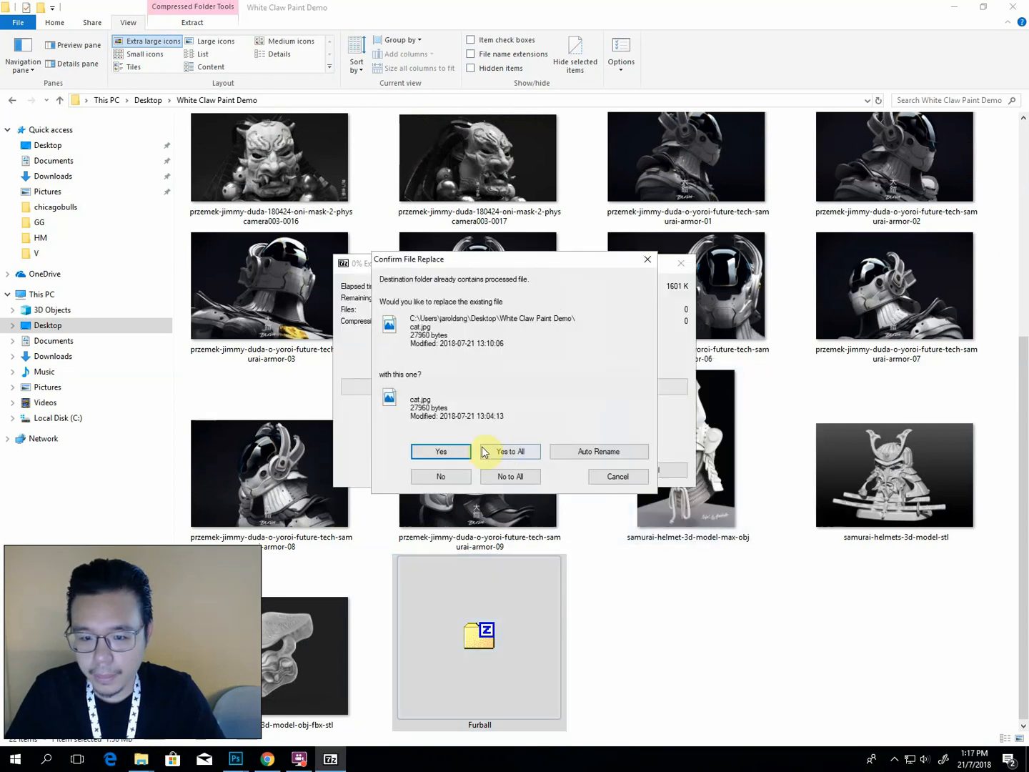
click(508, 451)
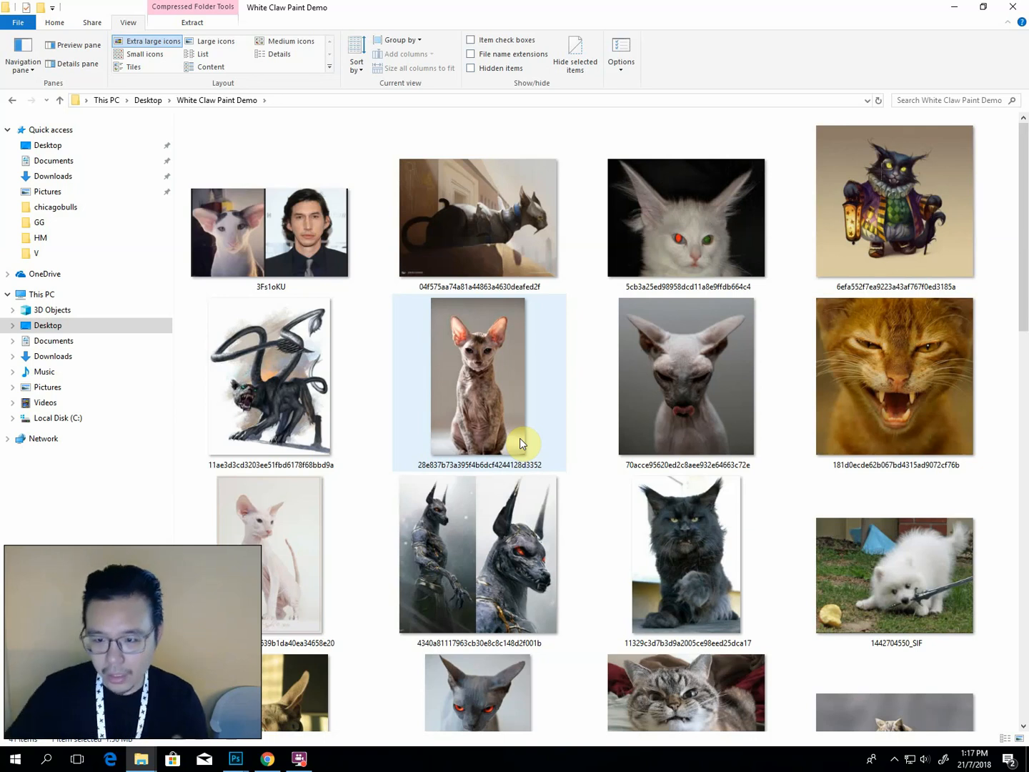
View the black cat collage and the grey red-eyed sphynx photo from the reference folder.
scroll(577, 470, down, 10)
click(493, 207)
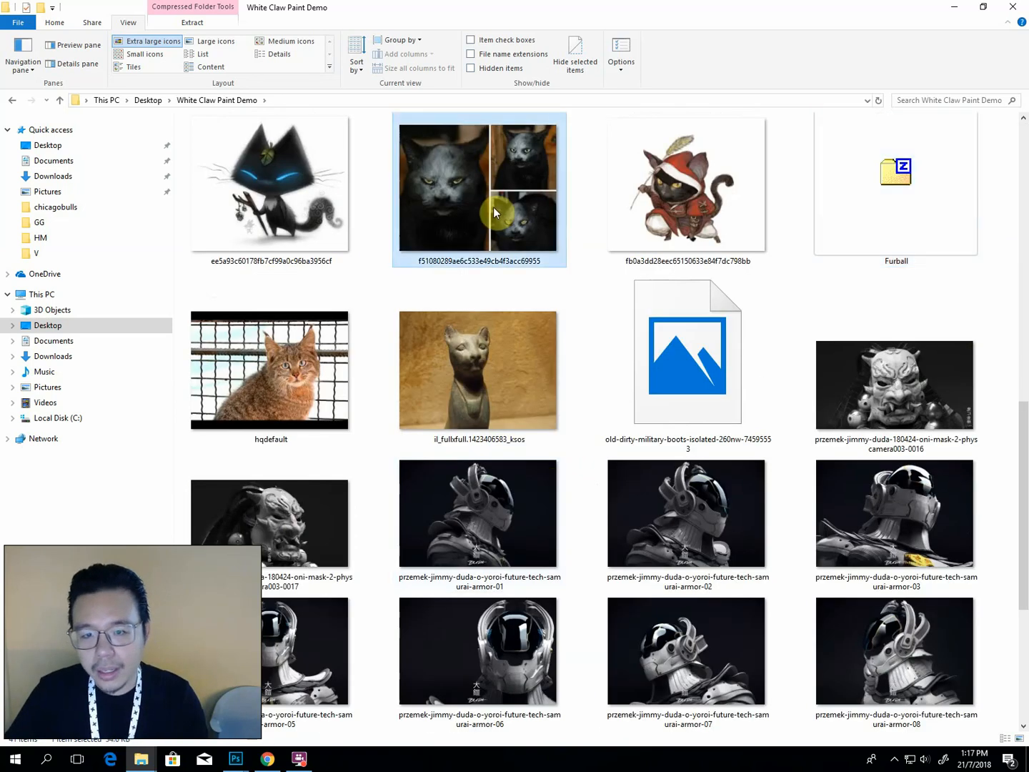
double_click(493, 206)
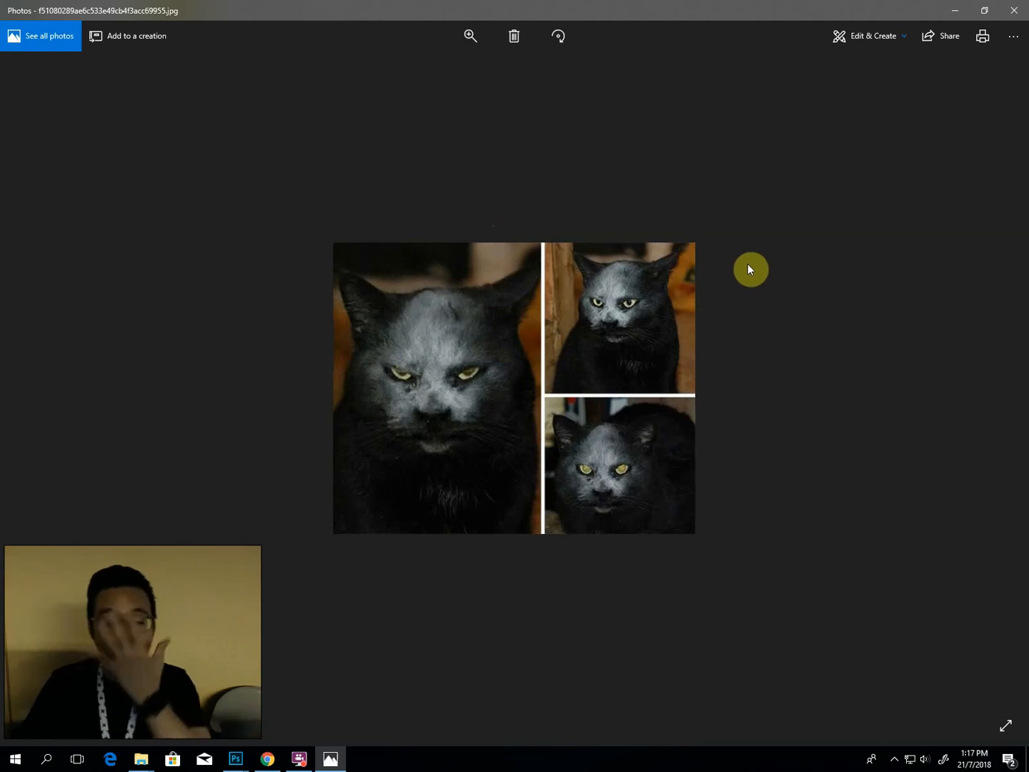
click(1014, 9)
scroll(584, 364, up, 10)
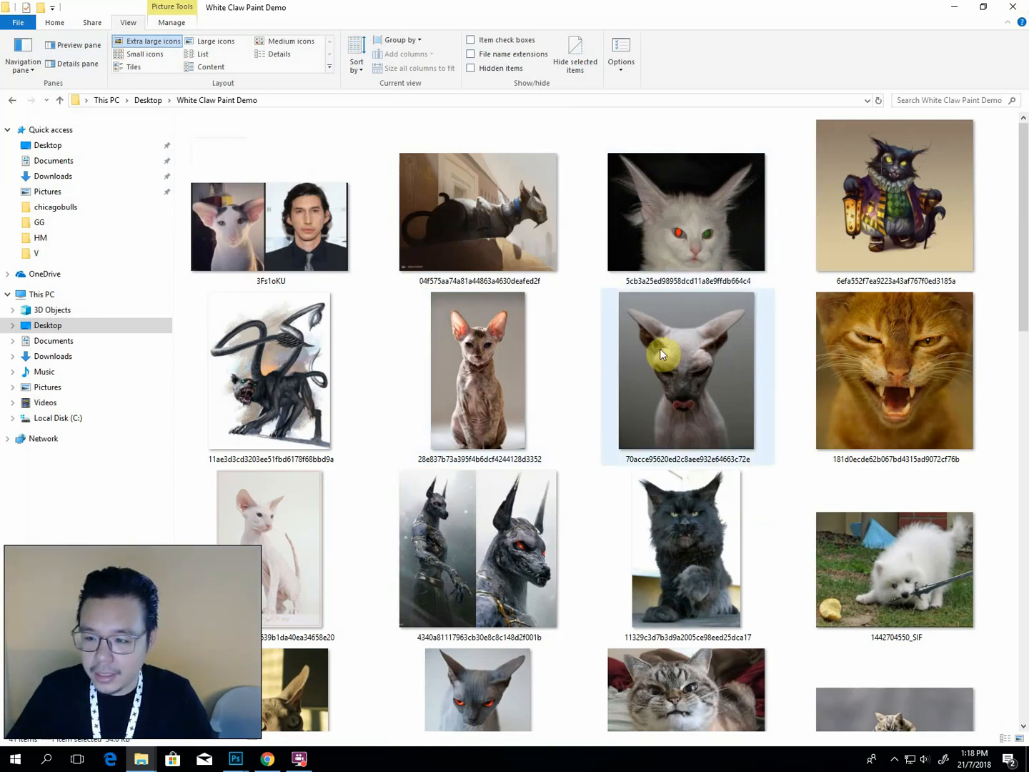
scroll(660, 352, down, 5)
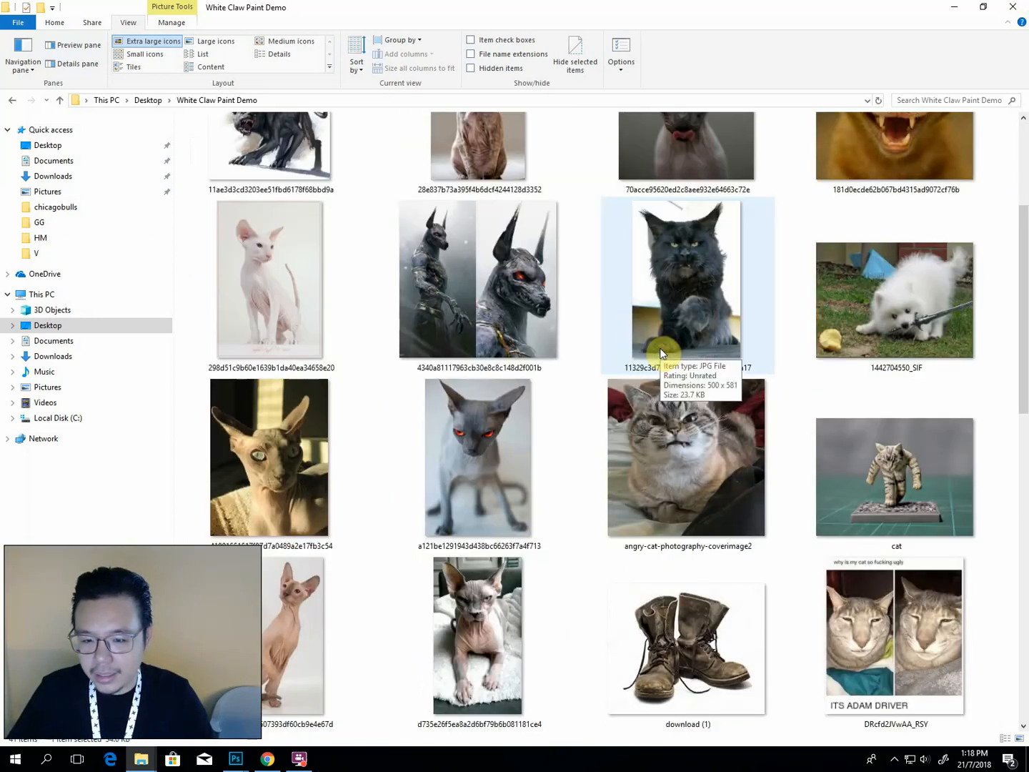
double_click(419, 490)
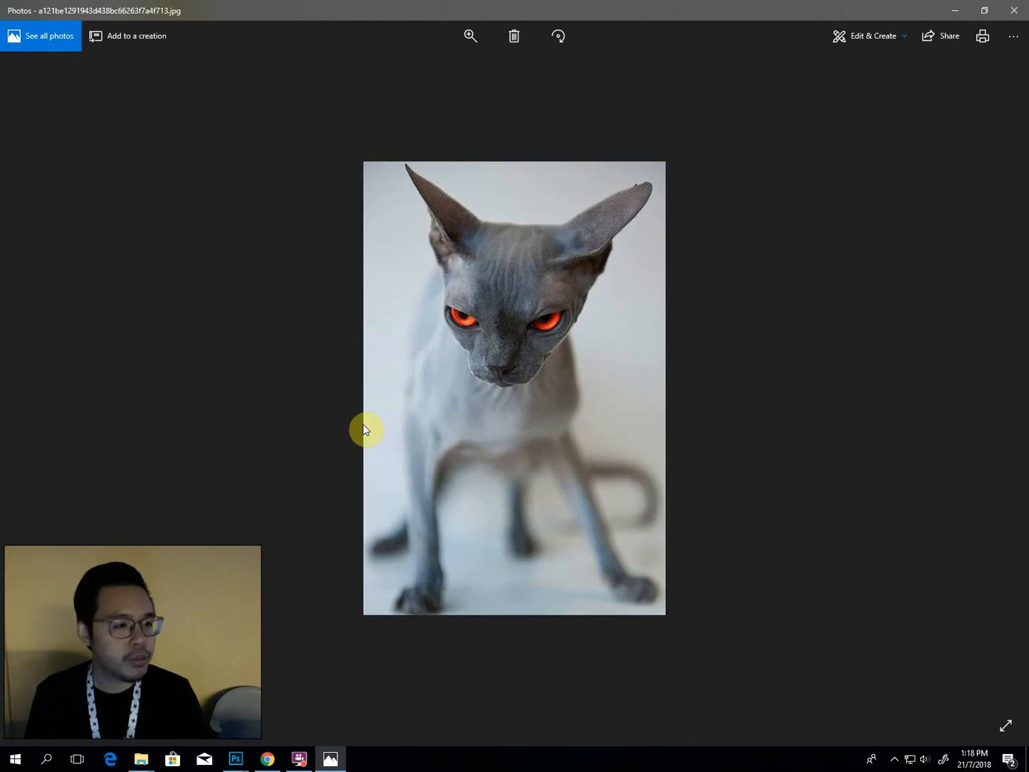
Switch to Photoshop and bring up the Untitled-1 document containing the armoured knight painting.
key(alt+Tab)
key(Tab)
key(Tab)
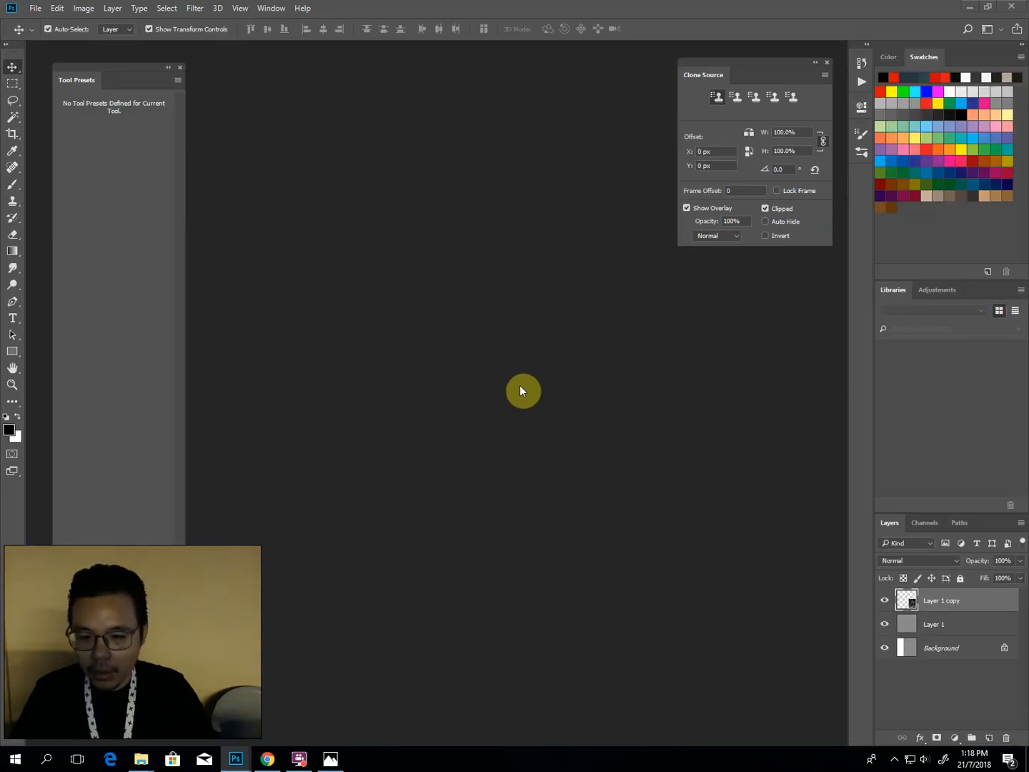
key(alt+Tab)
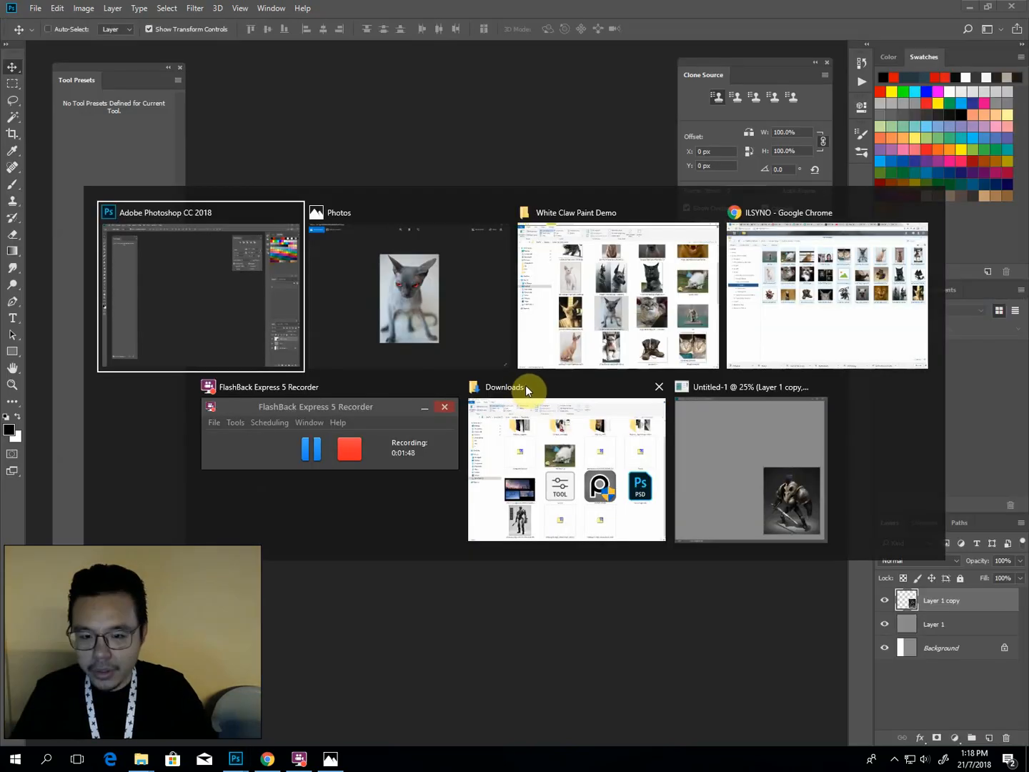
key(alt+Tab)
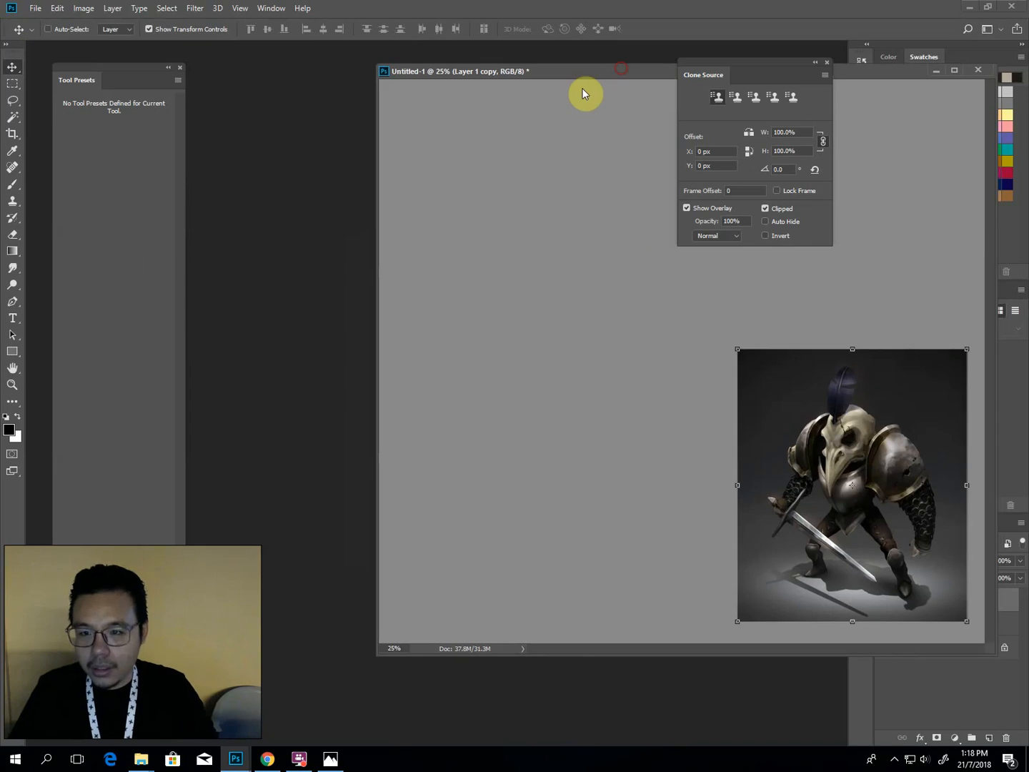
drag(626, 396, 383, 164)
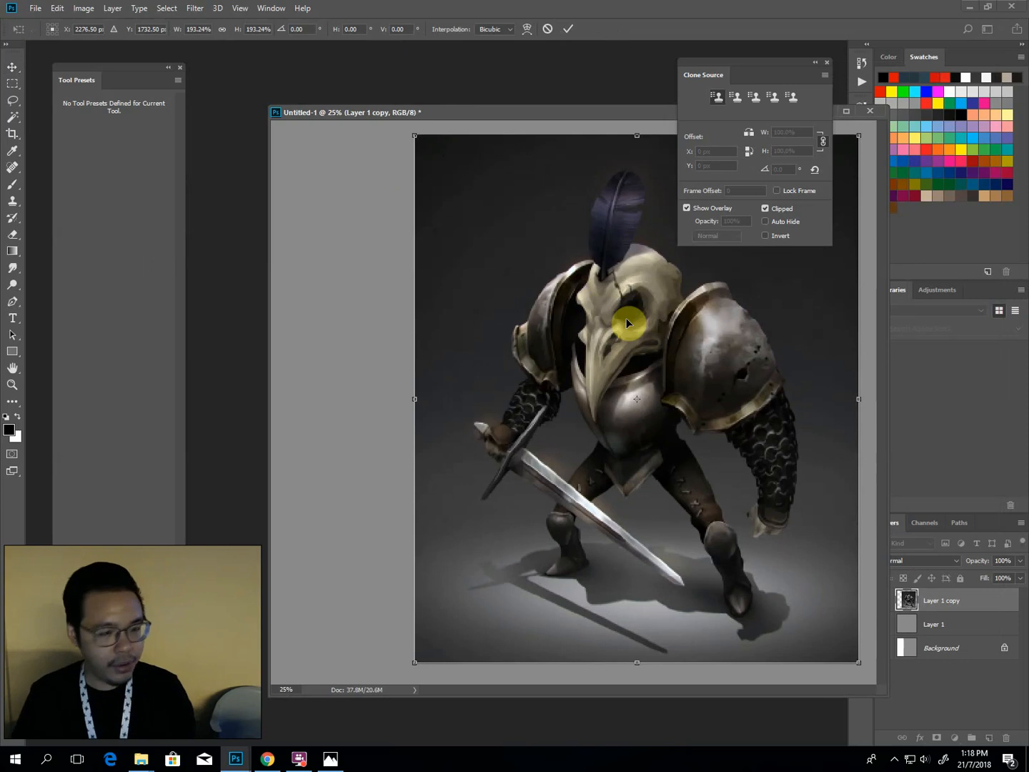
drag(639, 324, 538, 327)
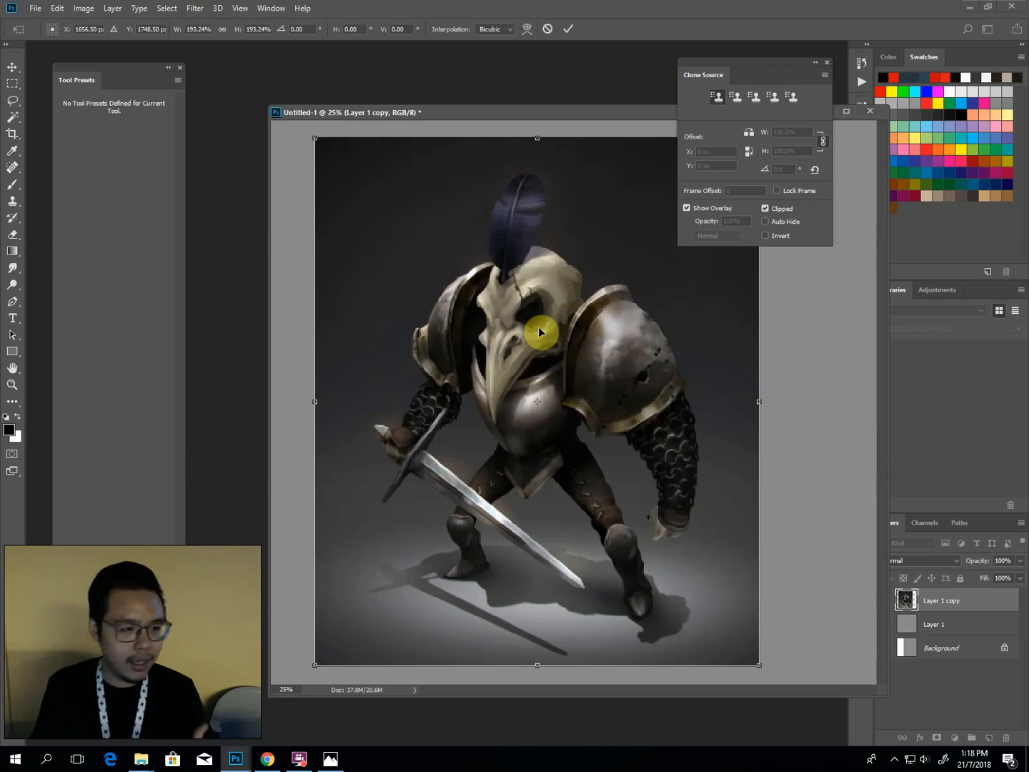
key(Escape)
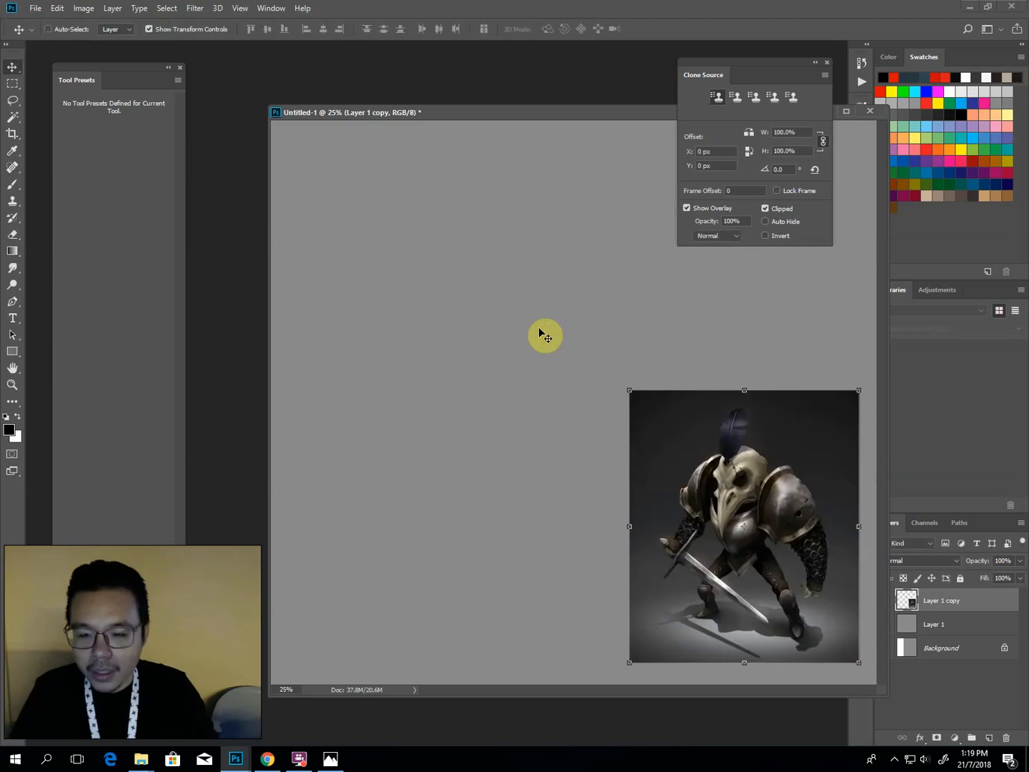
Minimise the sphynx photo, return to the White Claw Paint Demo folder and examine the front-facing oni mask image.
key(alt+Tab)
key(alt+Tab)
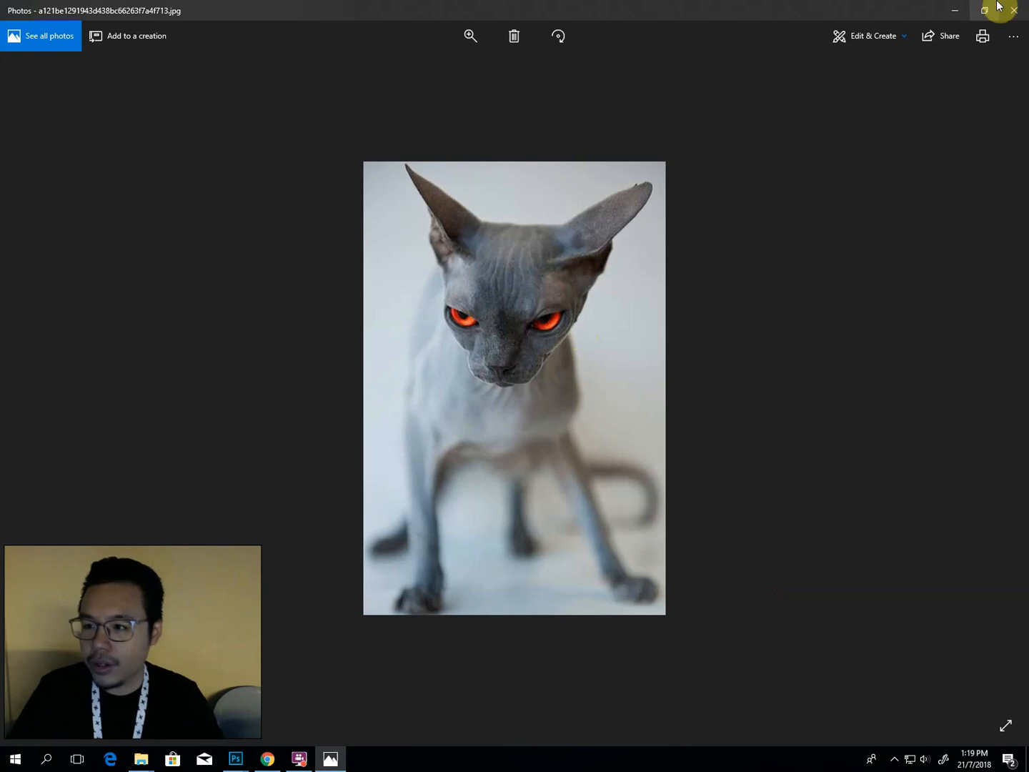
click(957, 10)
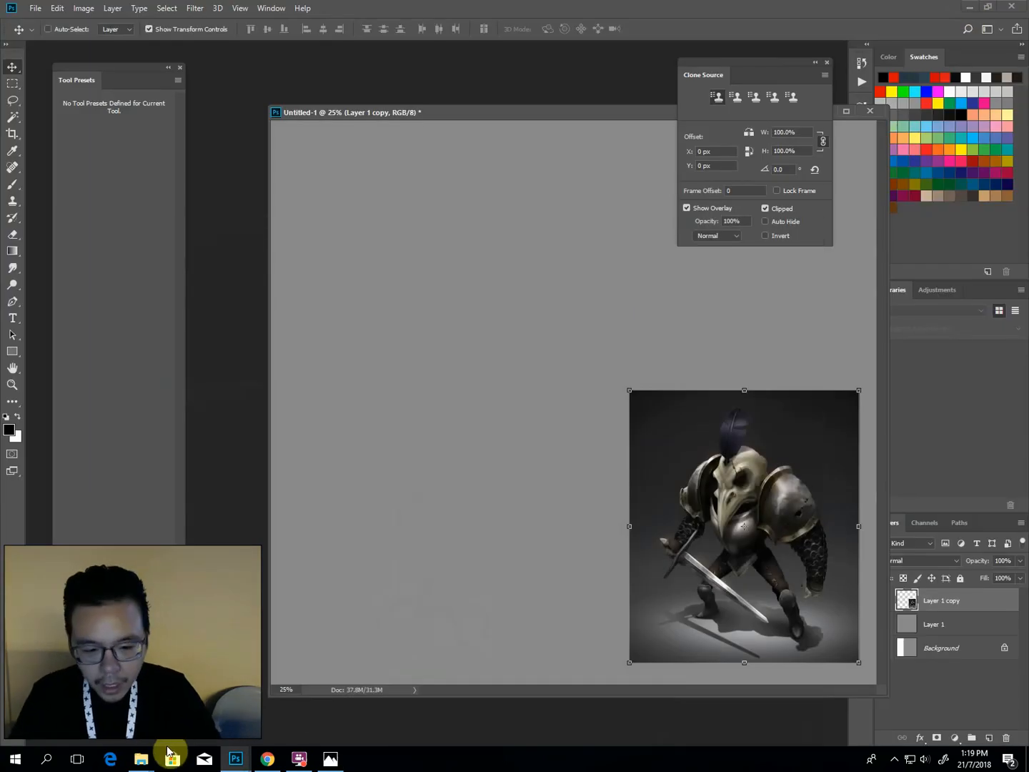
click(140, 759)
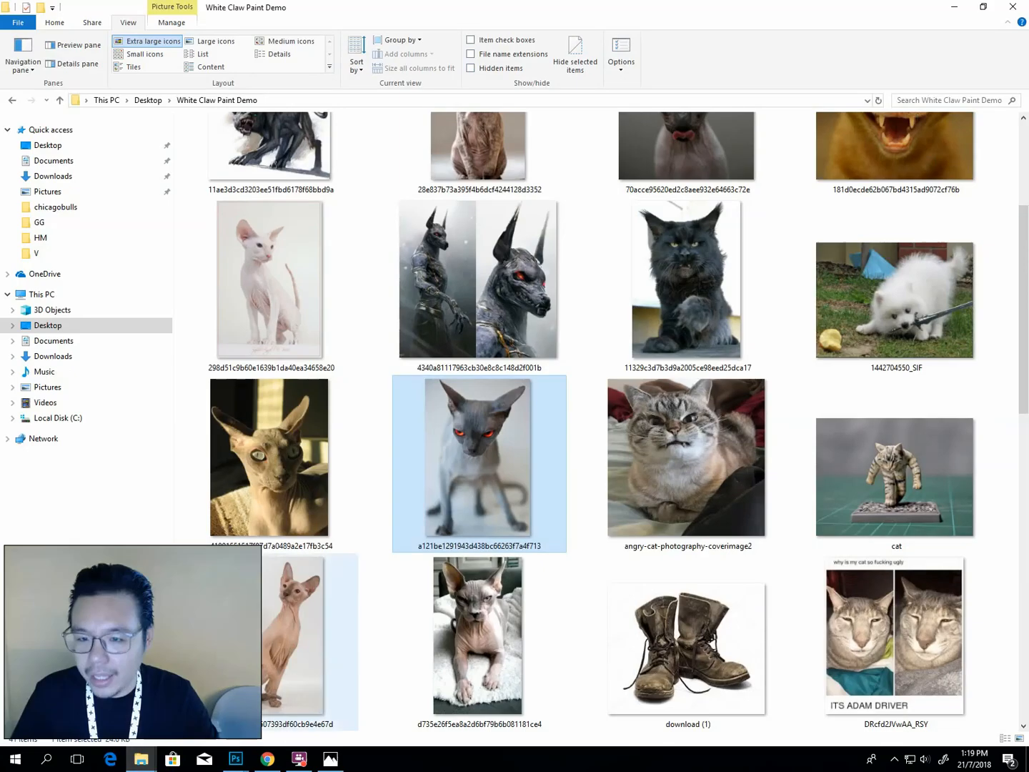
scroll(378, 506, down, 4)
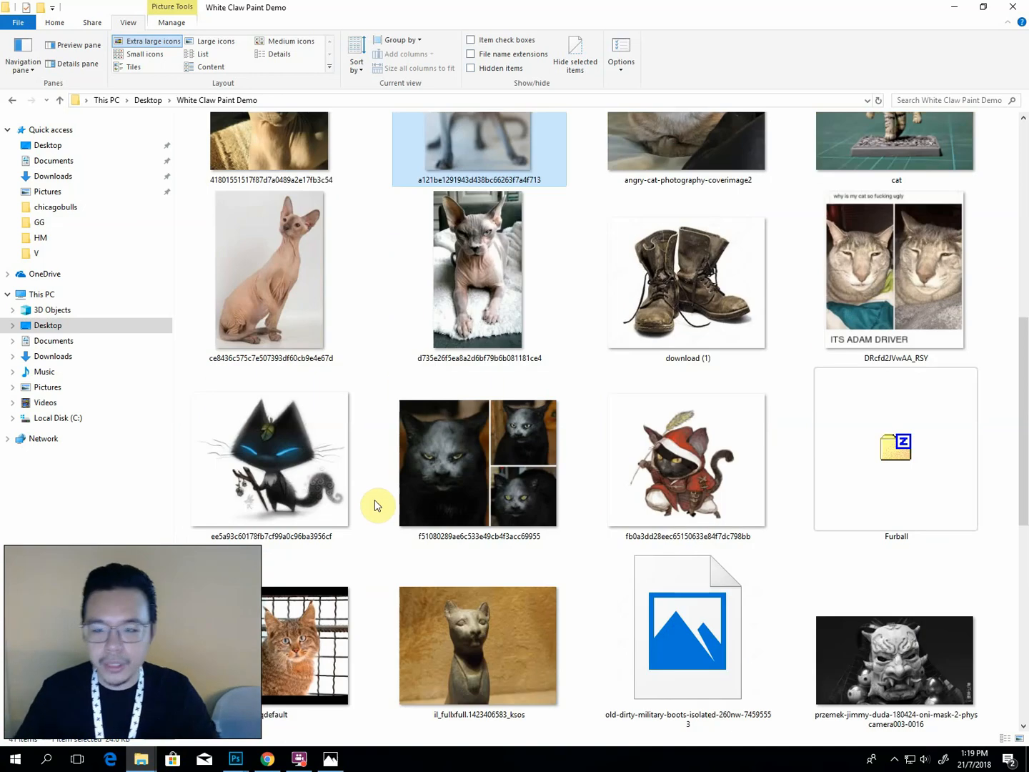
scroll(371, 486, down, 4)
scroll(374, 477, down, 4)
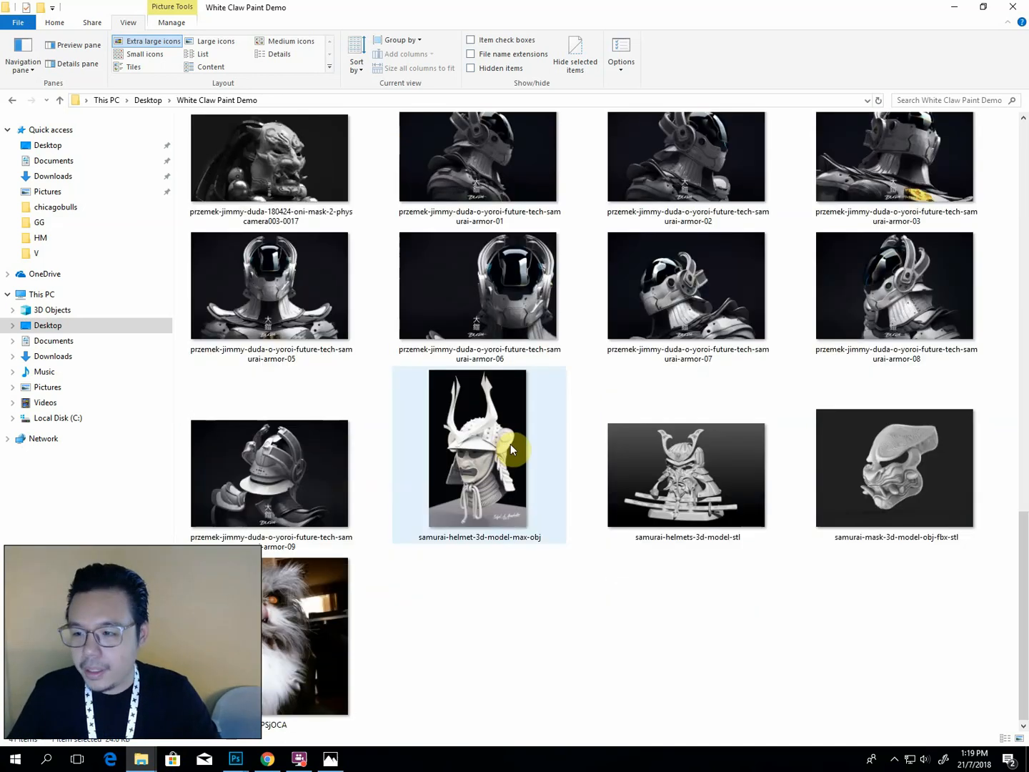
scroll(511, 444, up, 3)
click(933, 228)
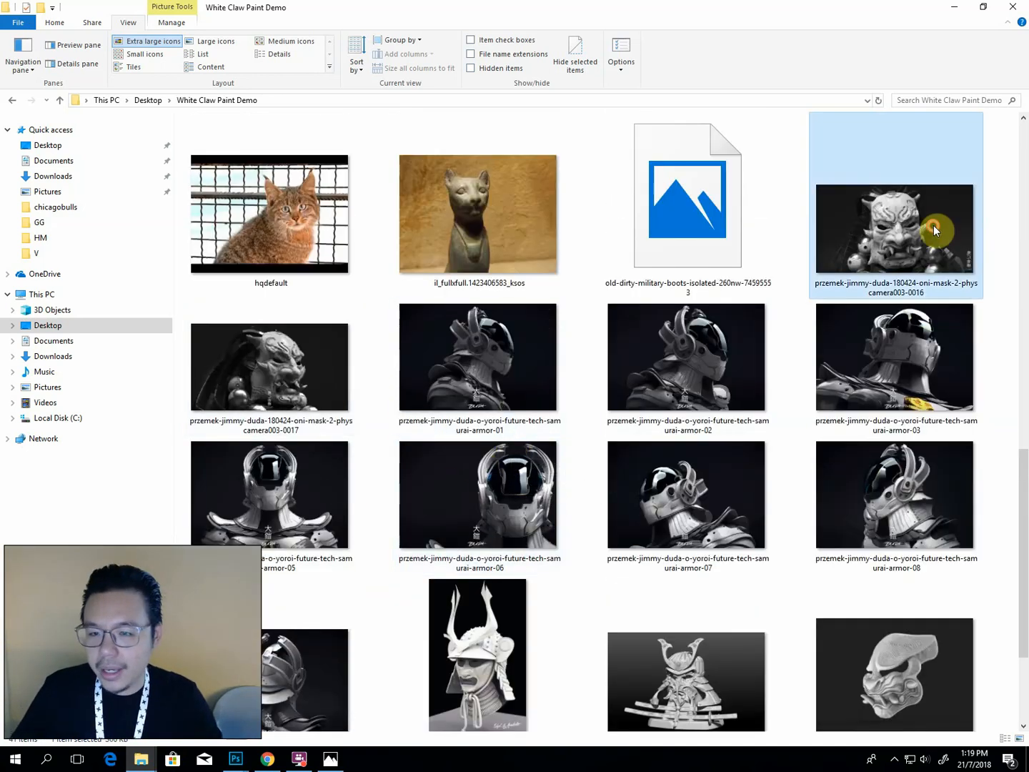
double_click(934, 226)
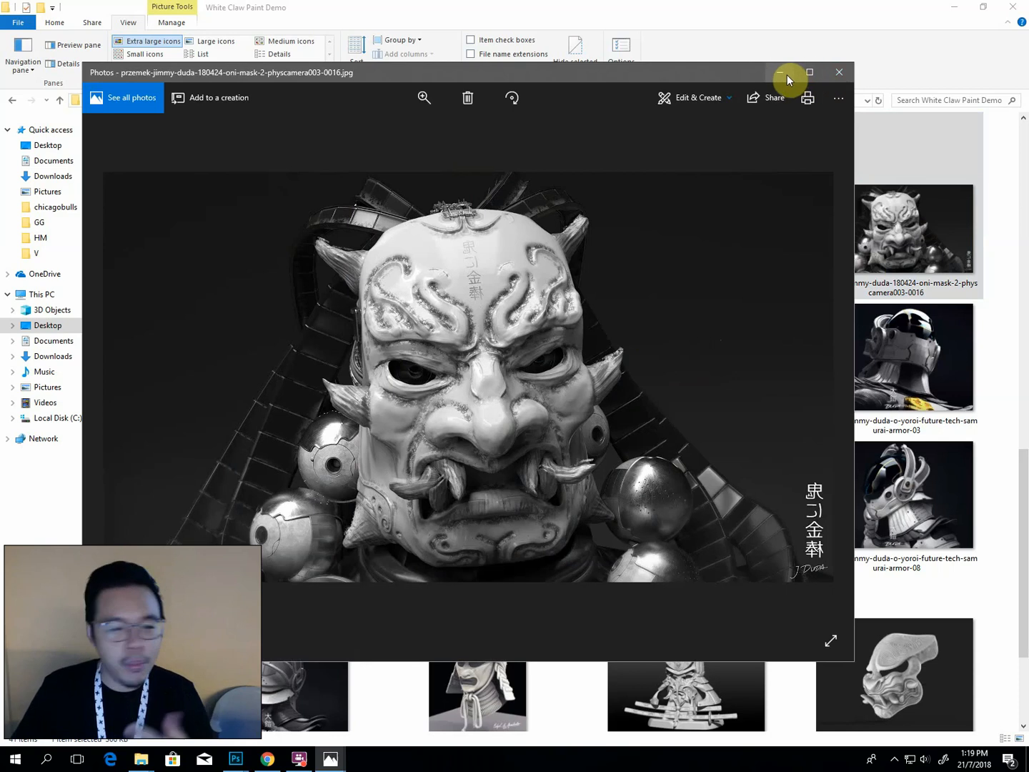
click(842, 74)
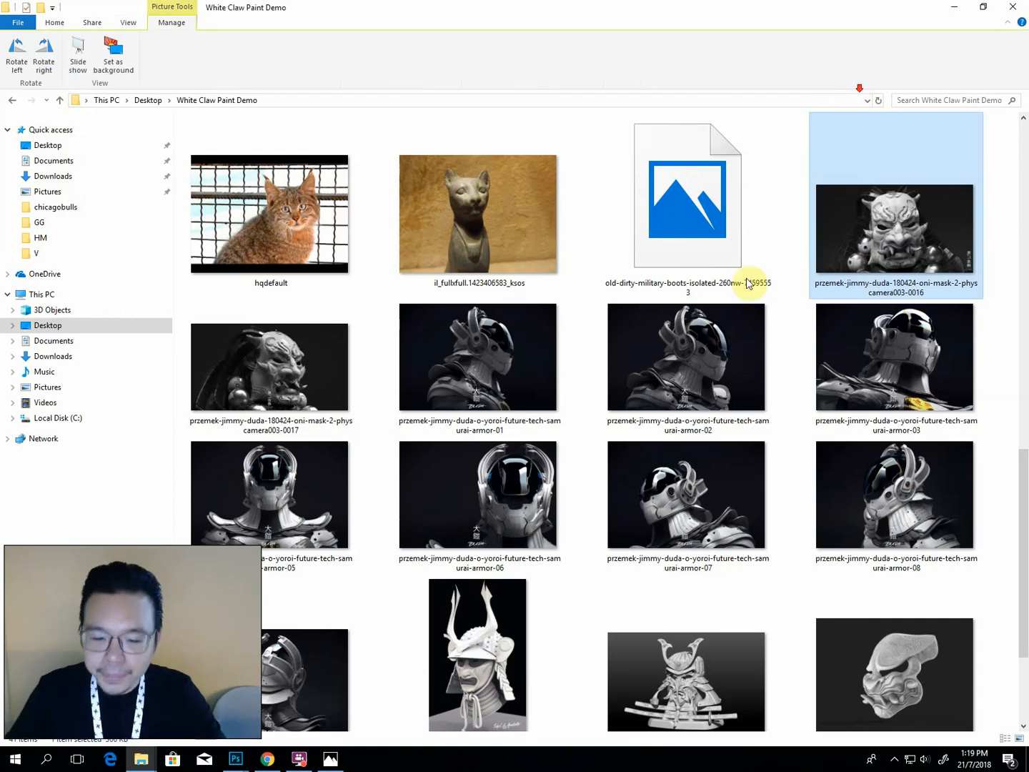
Examine the samurai helmet and samurai mask 3D model images, starting from samurai-helmet-3d-model-max-obj.
click(425, 647)
double_click(496, 578)
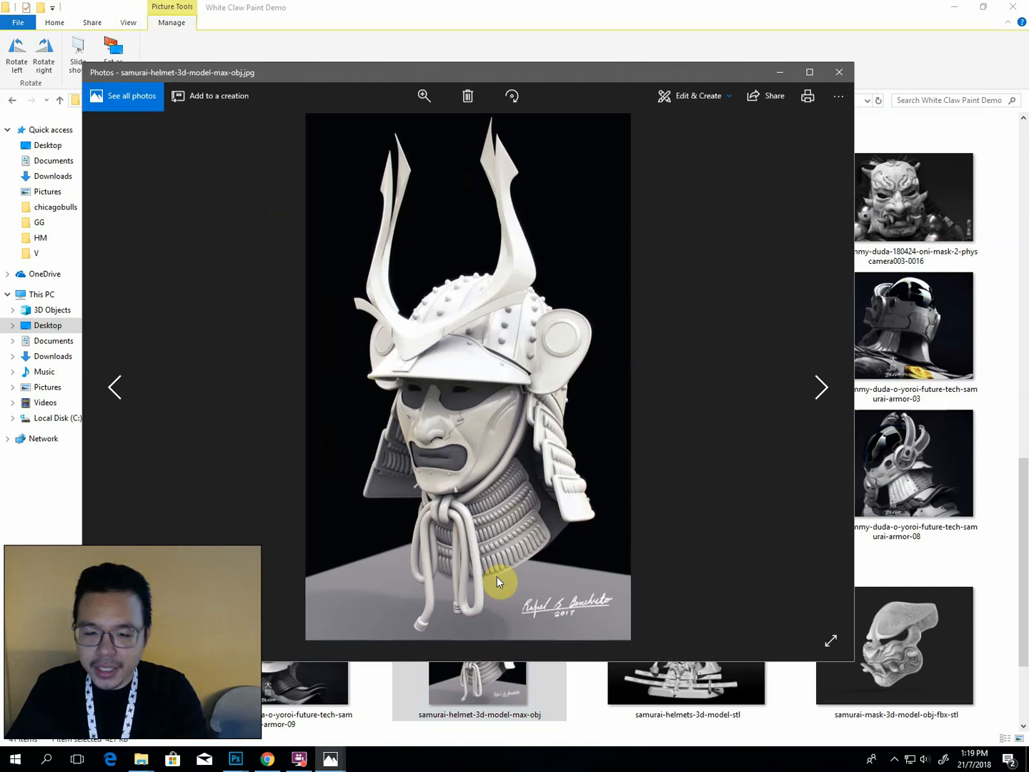
scroll(532, 529, down, 1)
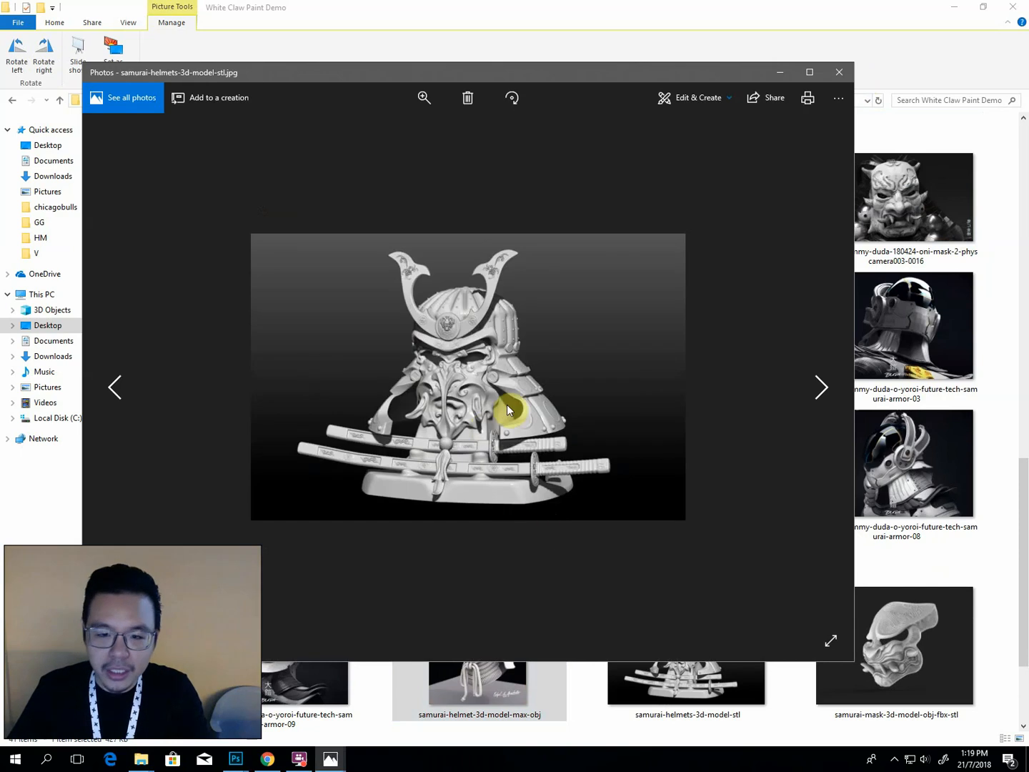
scroll(509, 405, down, 1)
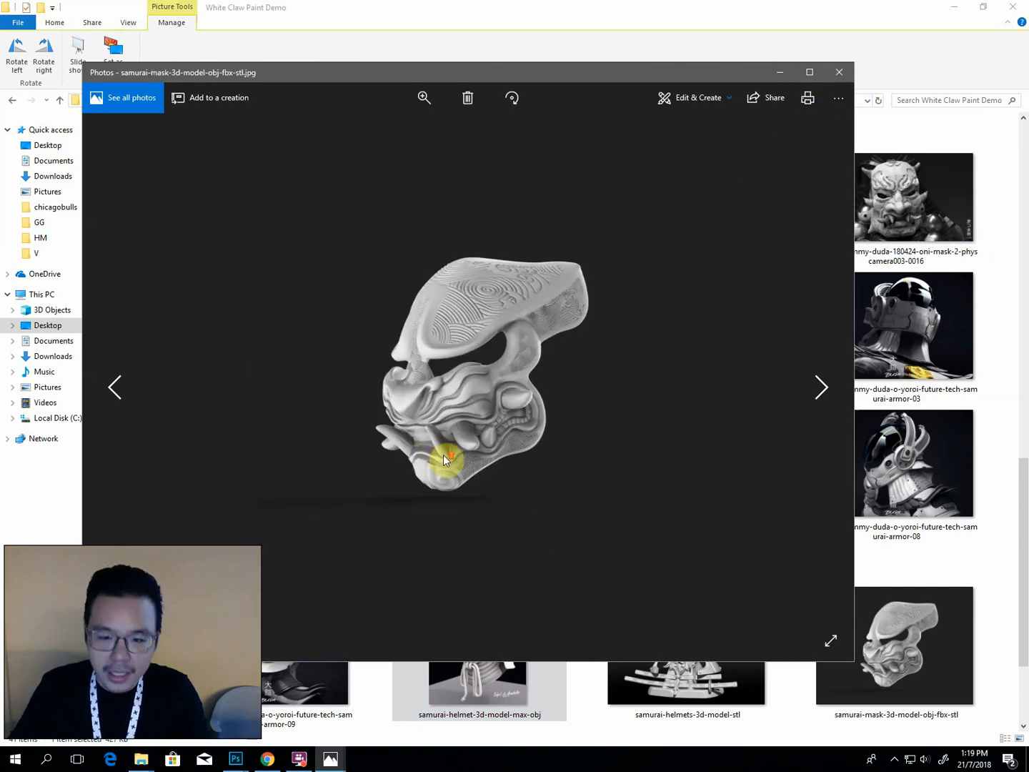
scroll(443, 454, up, 1)
scroll(440, 429, down, 1)
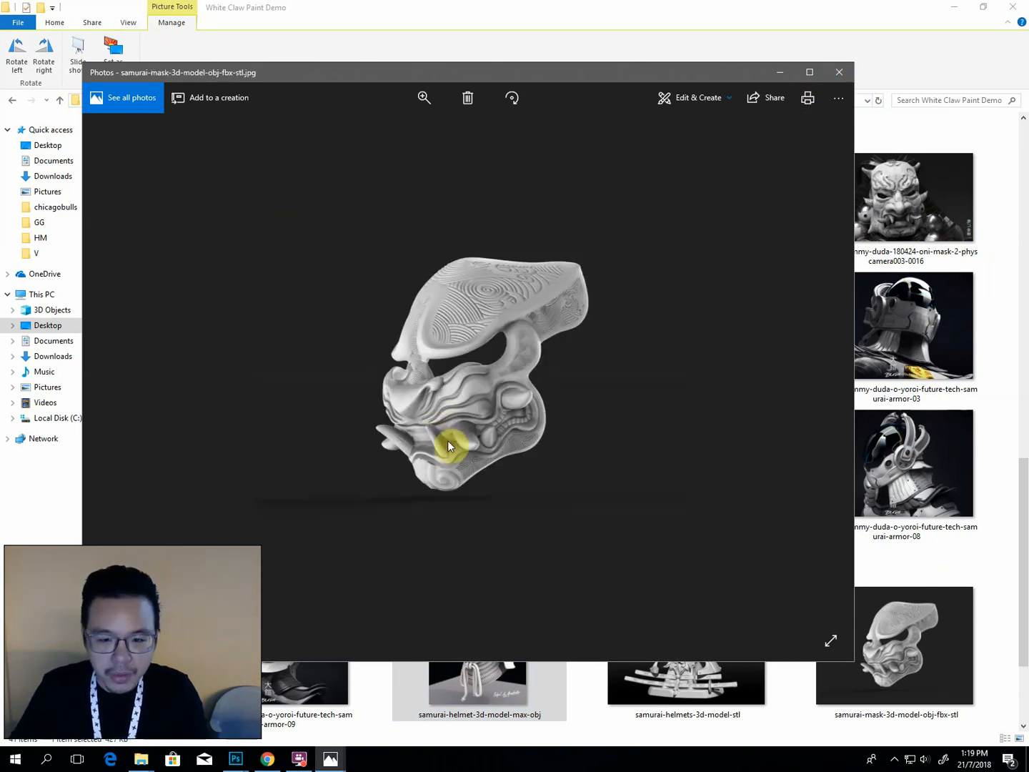
click(835, 72)
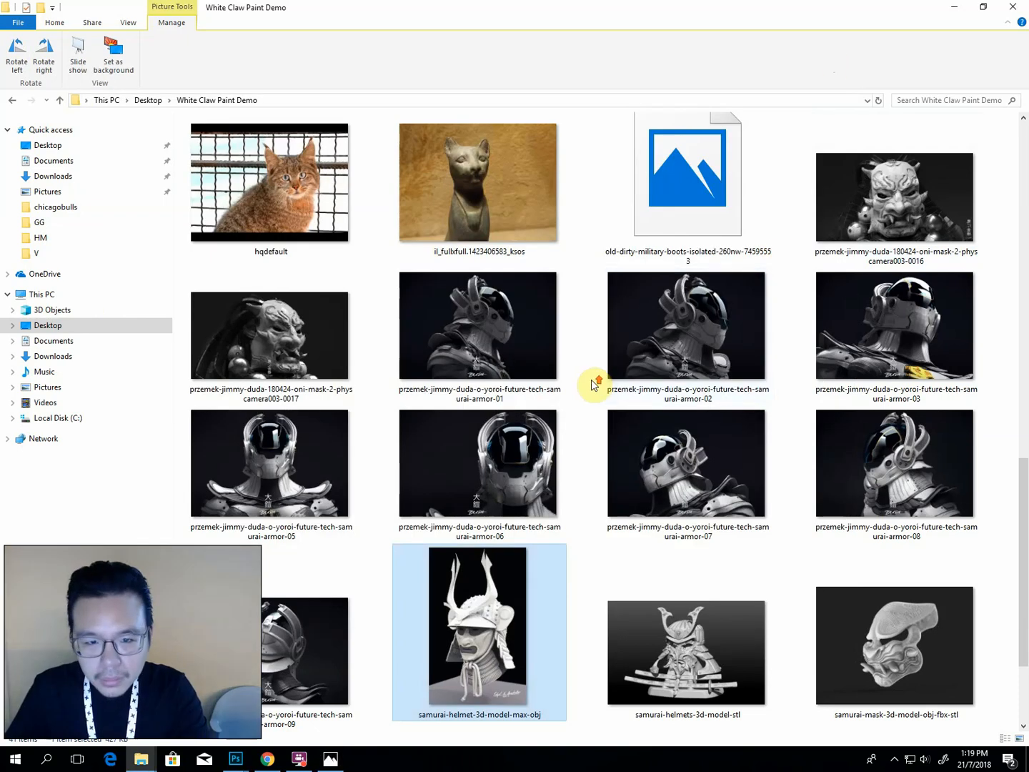
Examine the 3Fs1oKU image comparing a white cat's face with a man's portrait.
scroll(597, 389, up, 10)
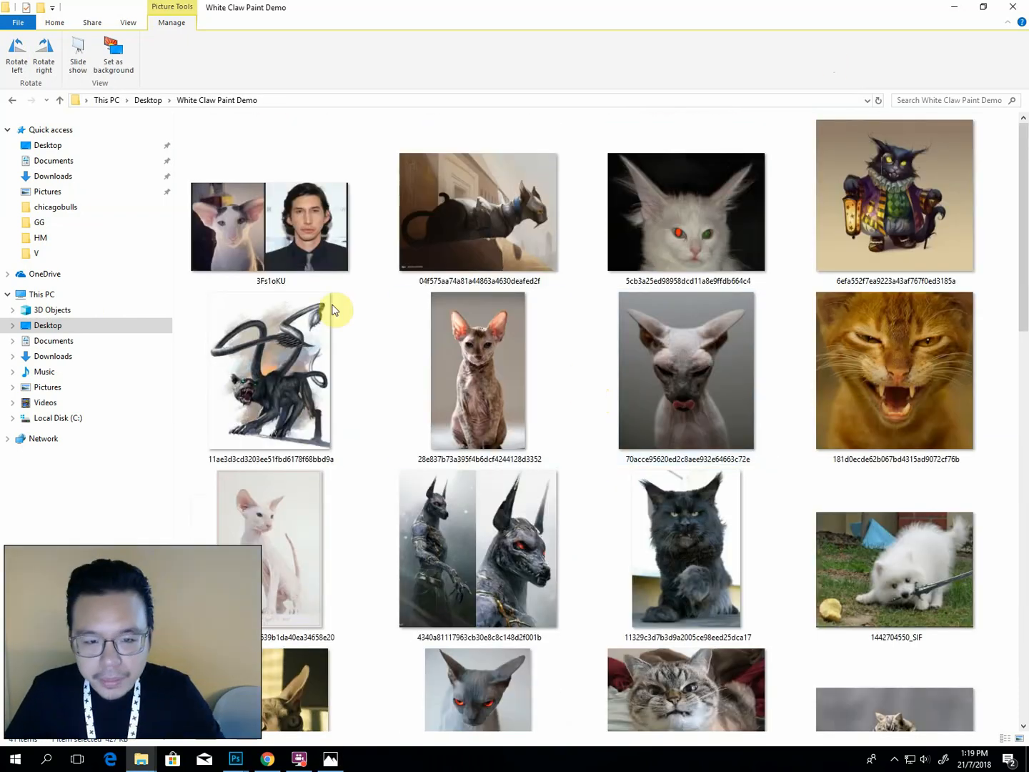
click(327, 235)
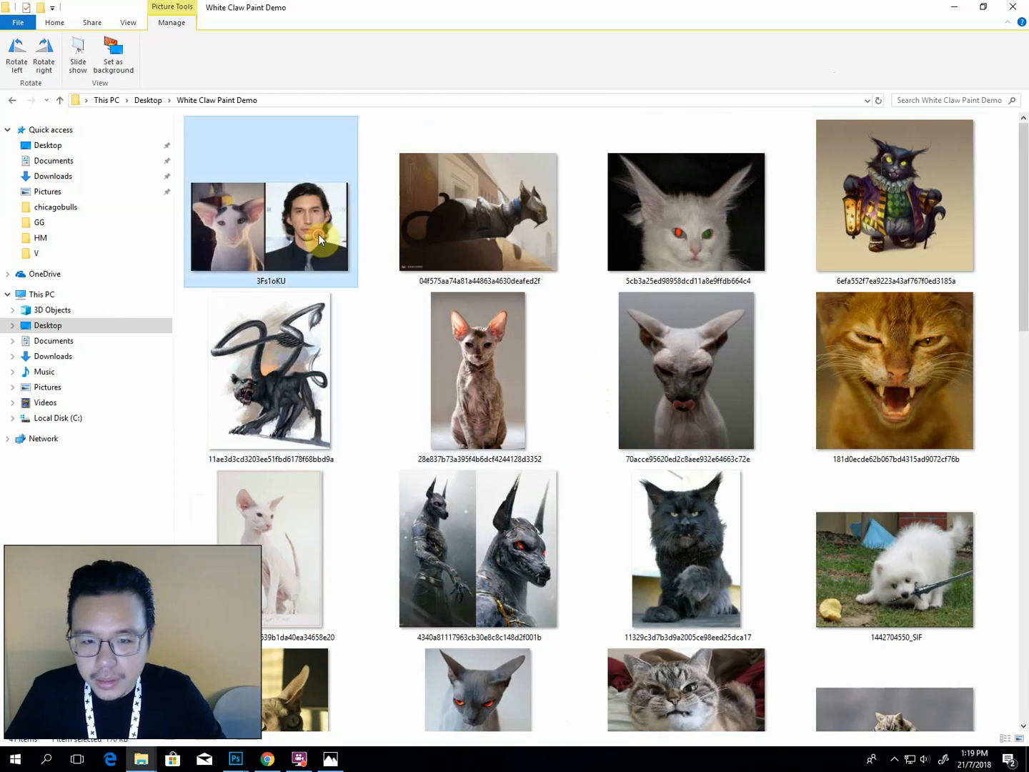
double_click(318, 234)
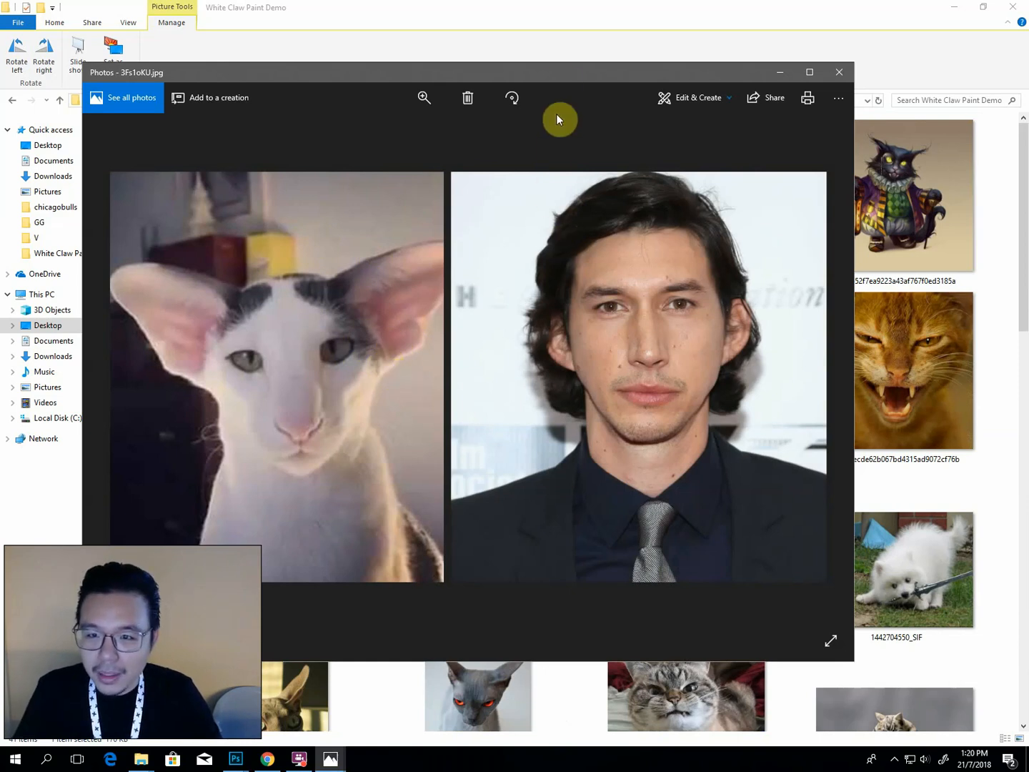
drag(556, 72, 598, 86)
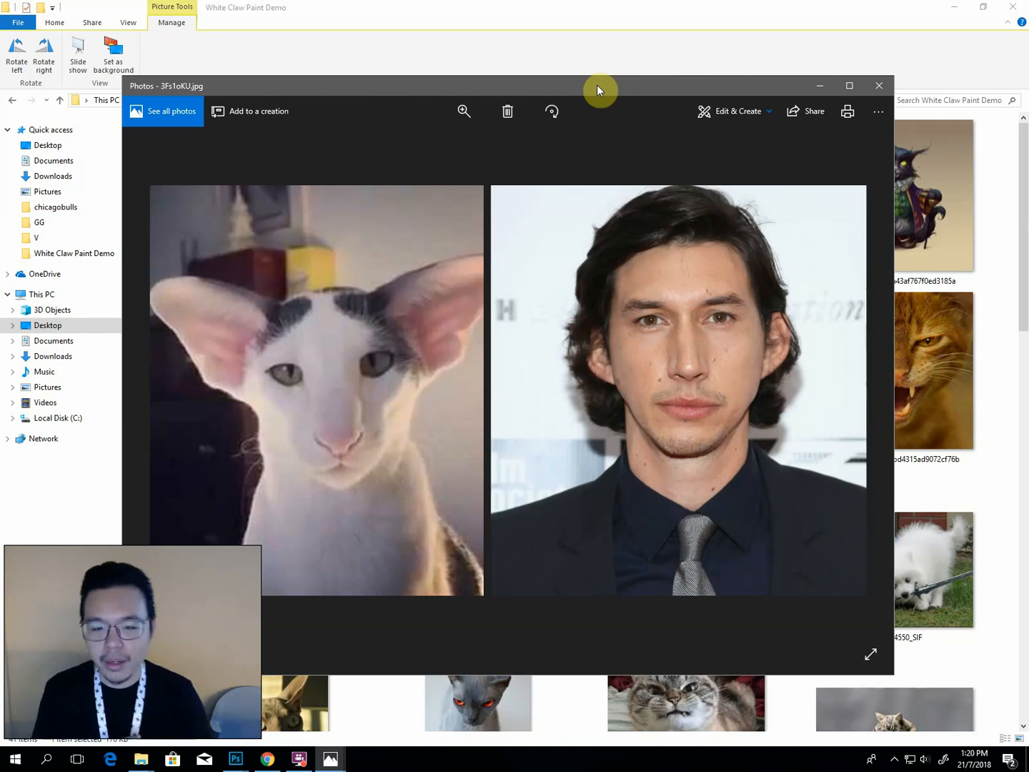
click(884, 81)
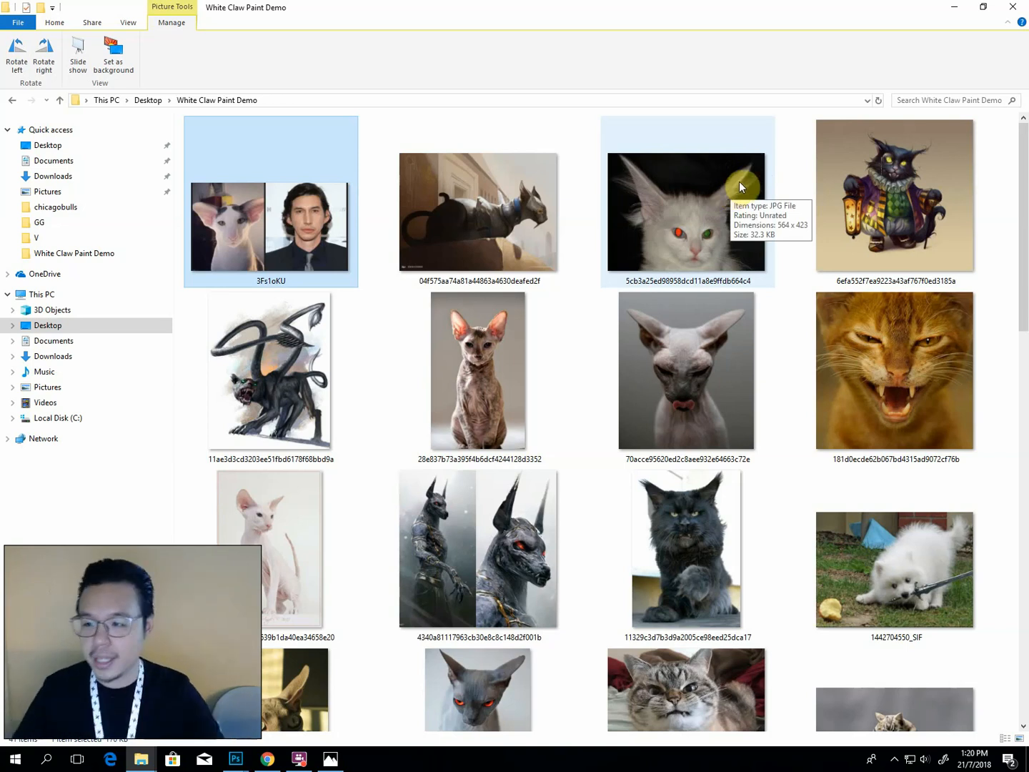
Open the sitting pink sphynx photo and the grey red-eyed sphynx photo from the folder as documents in Photoshop.
click(461, 386)
scroll(514, 388, down, 5)
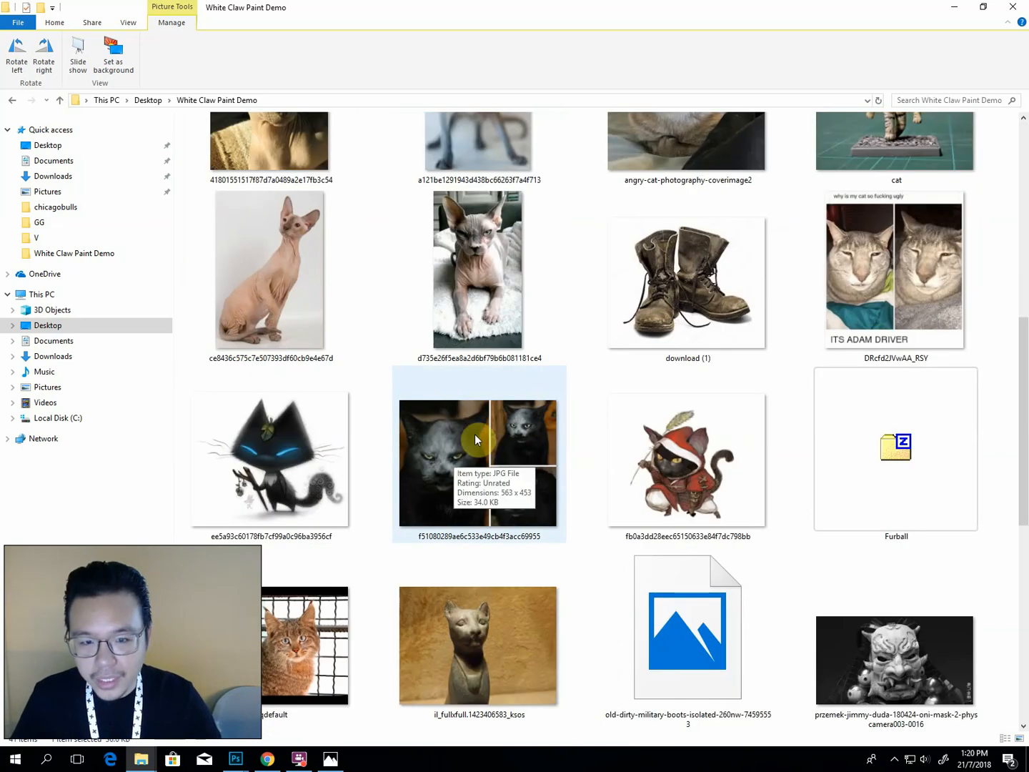
click(280, 323)
scroll(389, 414, down, 3)
scroll(392, 418, up, 10)
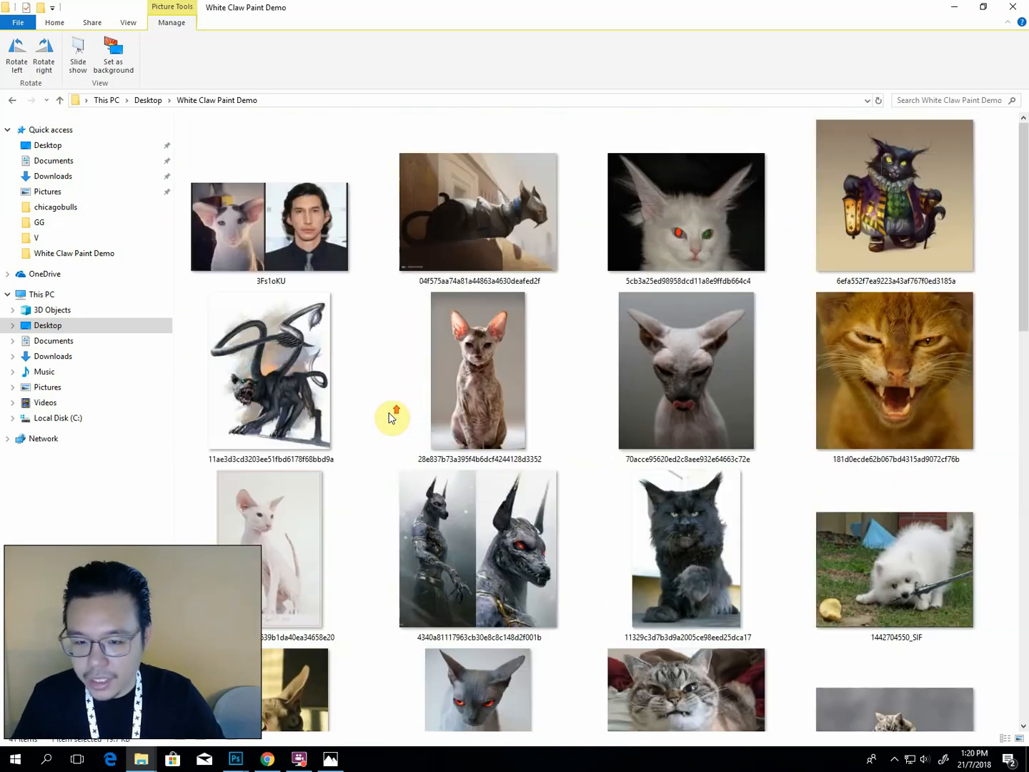
scroll(641, 396, down, 3)
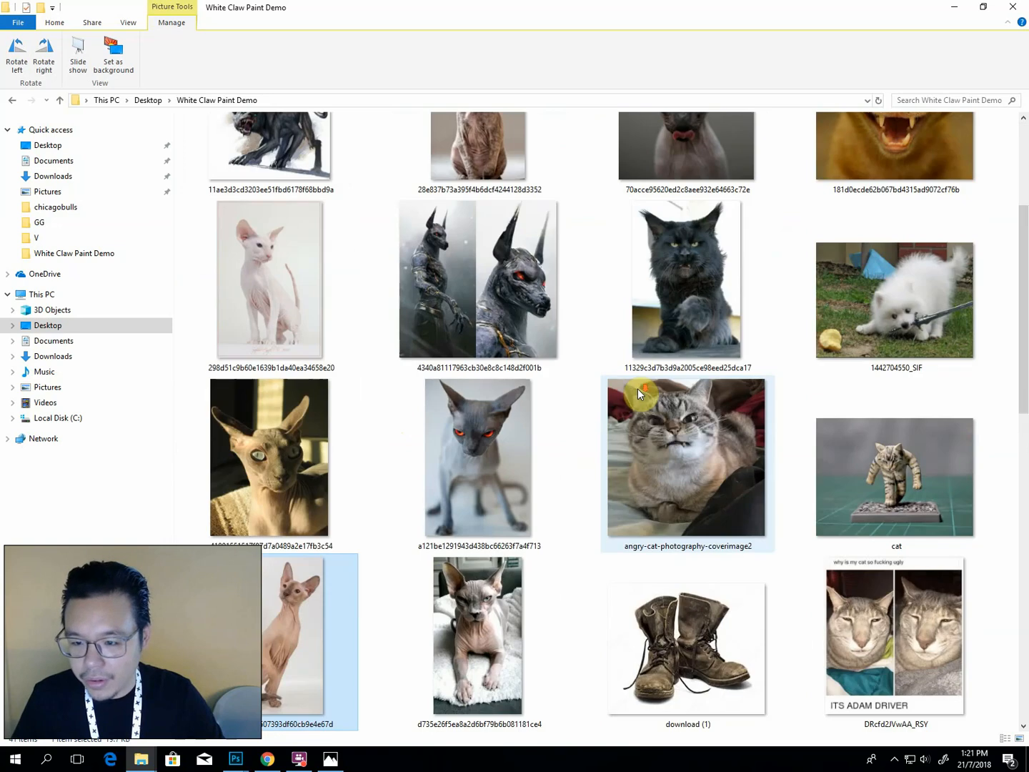
click(473, 449)
key(alt+Tab)
drag(486, 462, 375, 70)
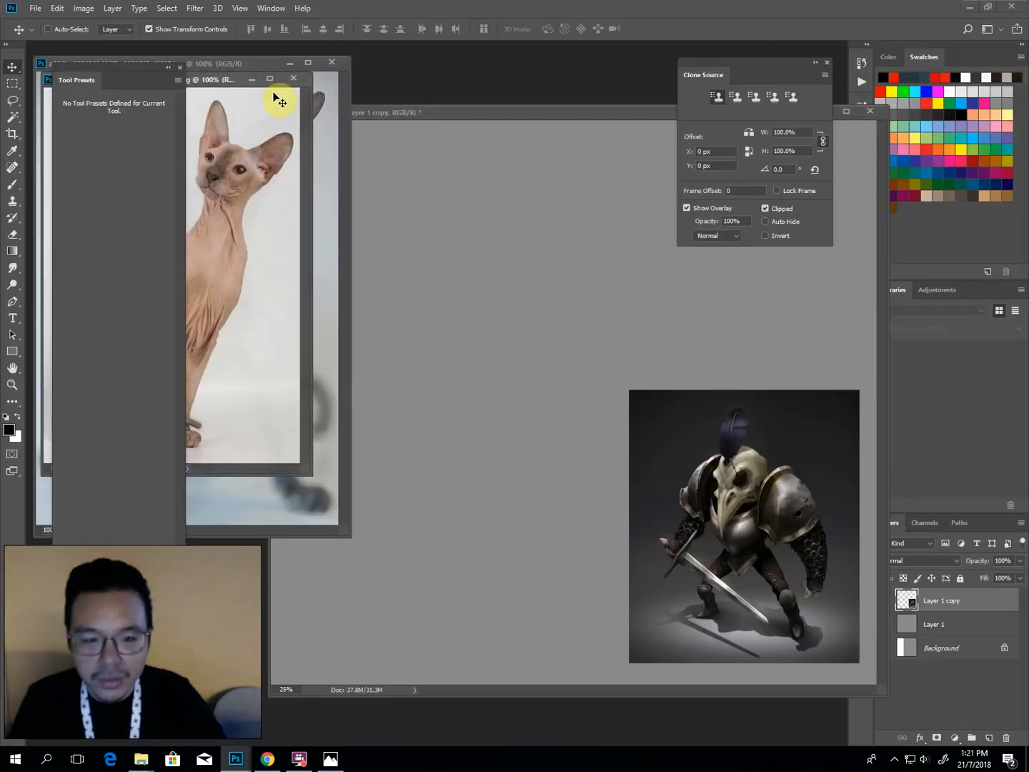
Move the two sphynx photo windows inward, placing the grey red-eyed sphynx over the untitled canvas.
drag(229, 86, 354, 156)
drag(244, 68, 417, 133)
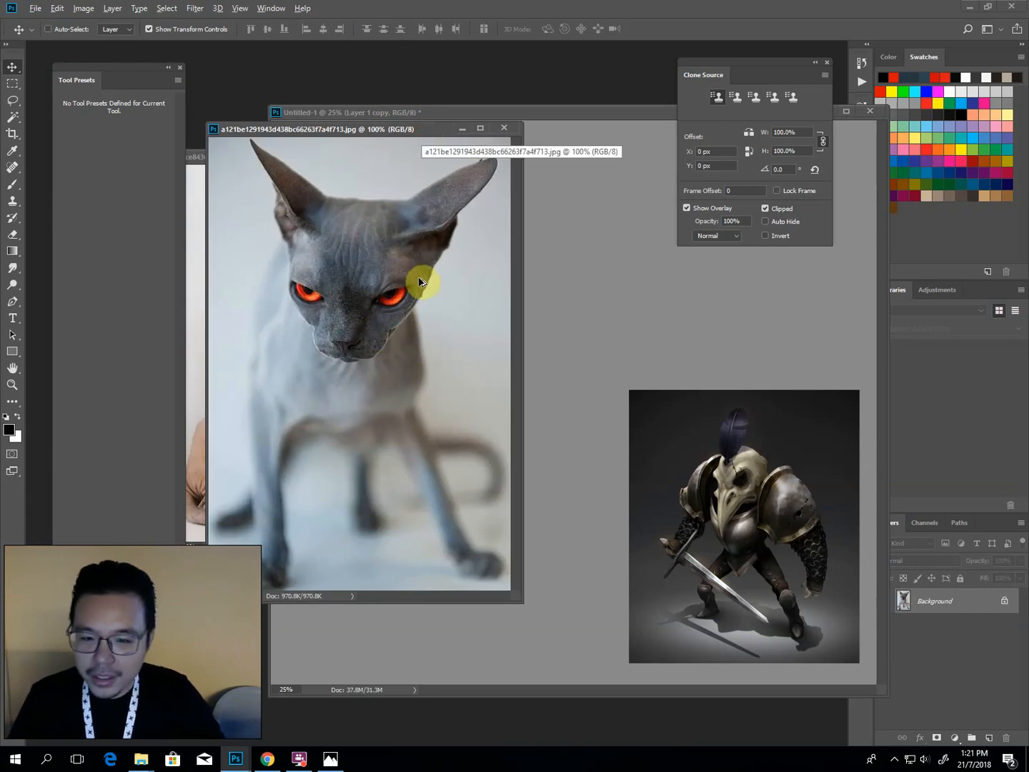
Return to the White Claw Paint Demo folder and open the fluffy orange-eyed cat photo YPSjOCA in Photoshop.
key(alt+Tab)
key(alt+Tab)
key(alt+Tab)
key(alt+Tab)
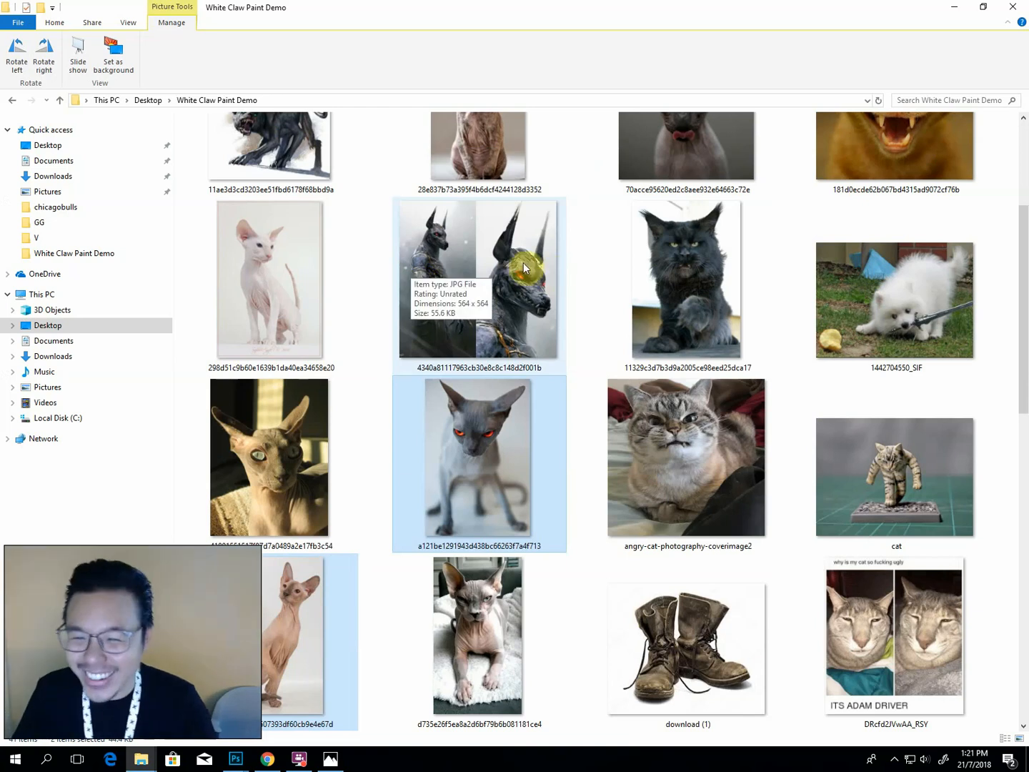
scroll(530, 278, up, 3)
scroll(544, 322, down, 3)
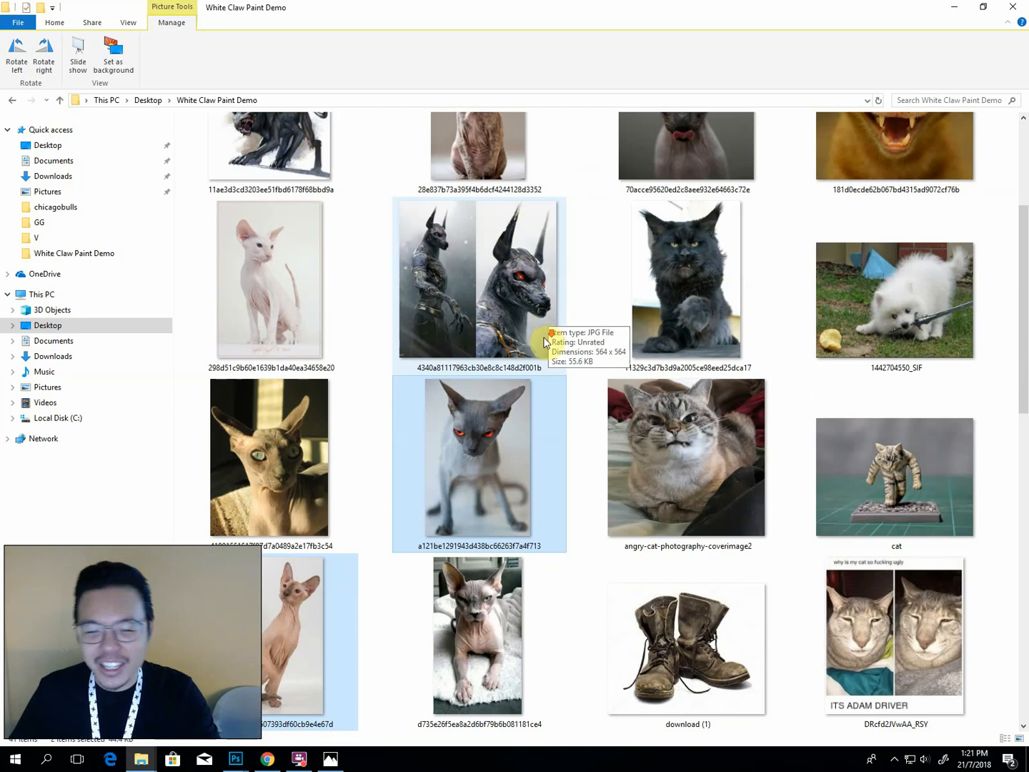
scroll(544, 336, down, 5)
scroll(536, 351, down, 3)
scroll(533, 359, down, 4)
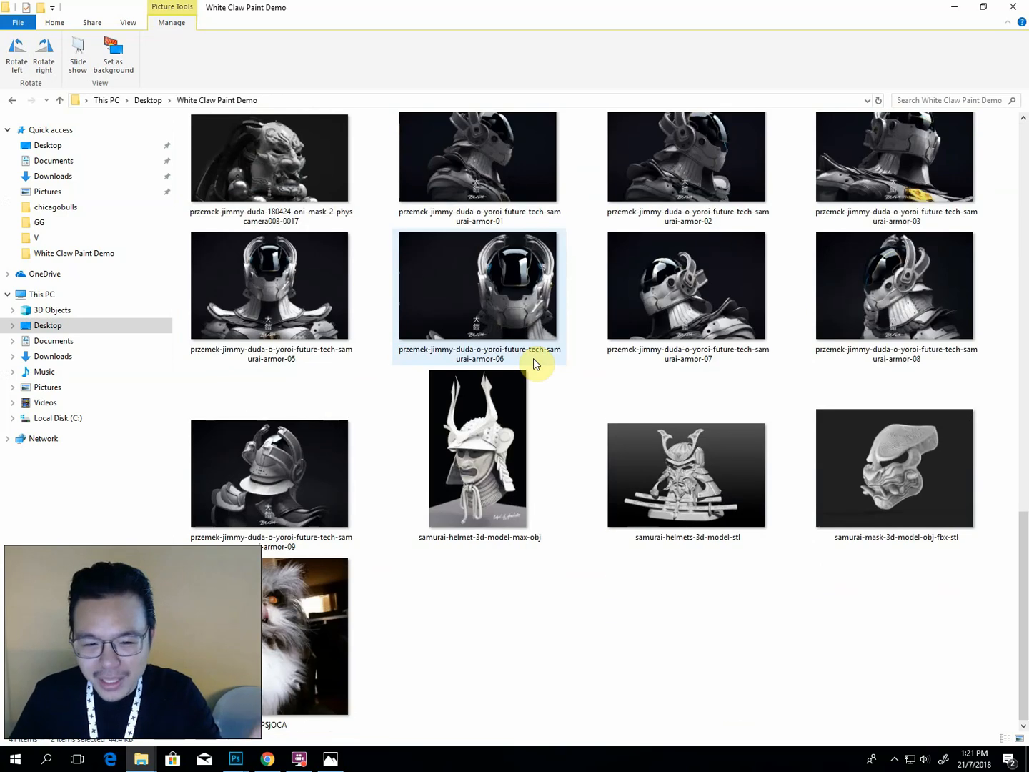
click(497, 423)
ctrl+click(689, 477)
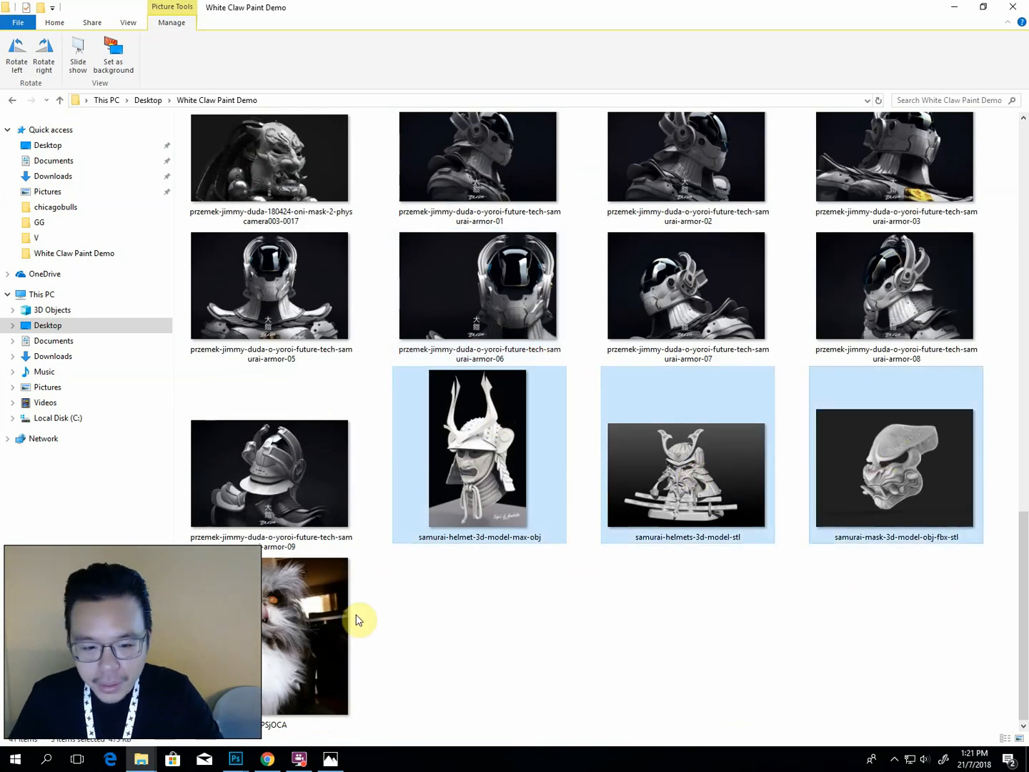
click(278, 610)
key(alt+Tab)
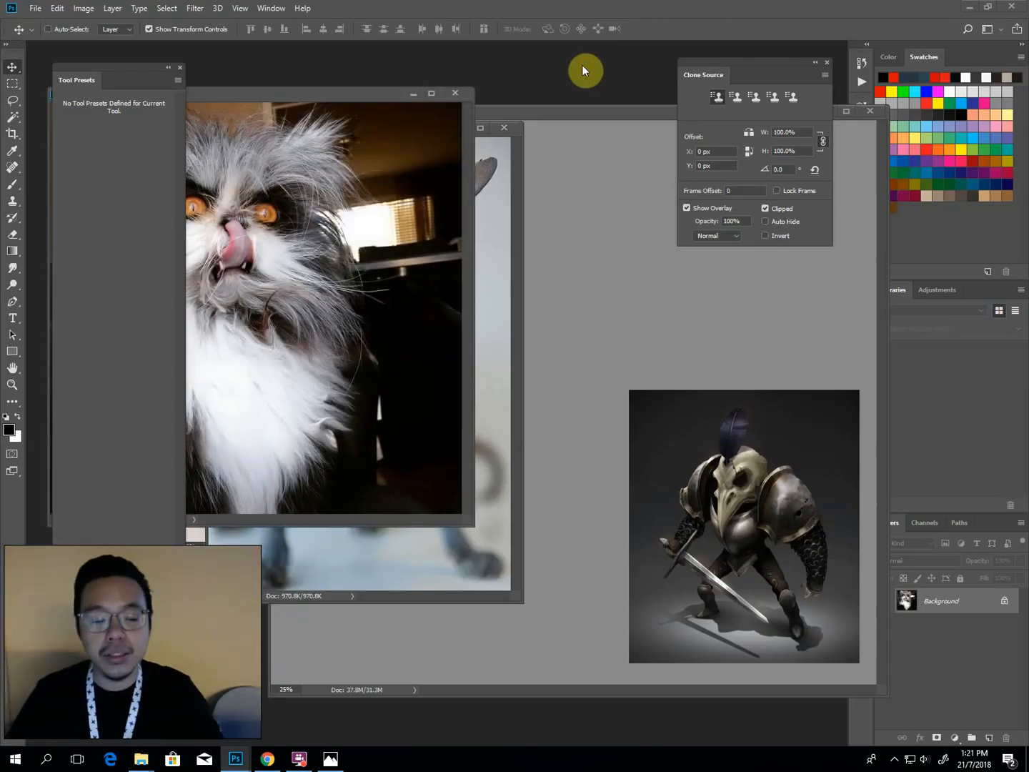
Reposition the fluffy cat photo beside the grey sphynx photo and bring the untitled canvas window to the front.
drag(383, 93, 591, 180)
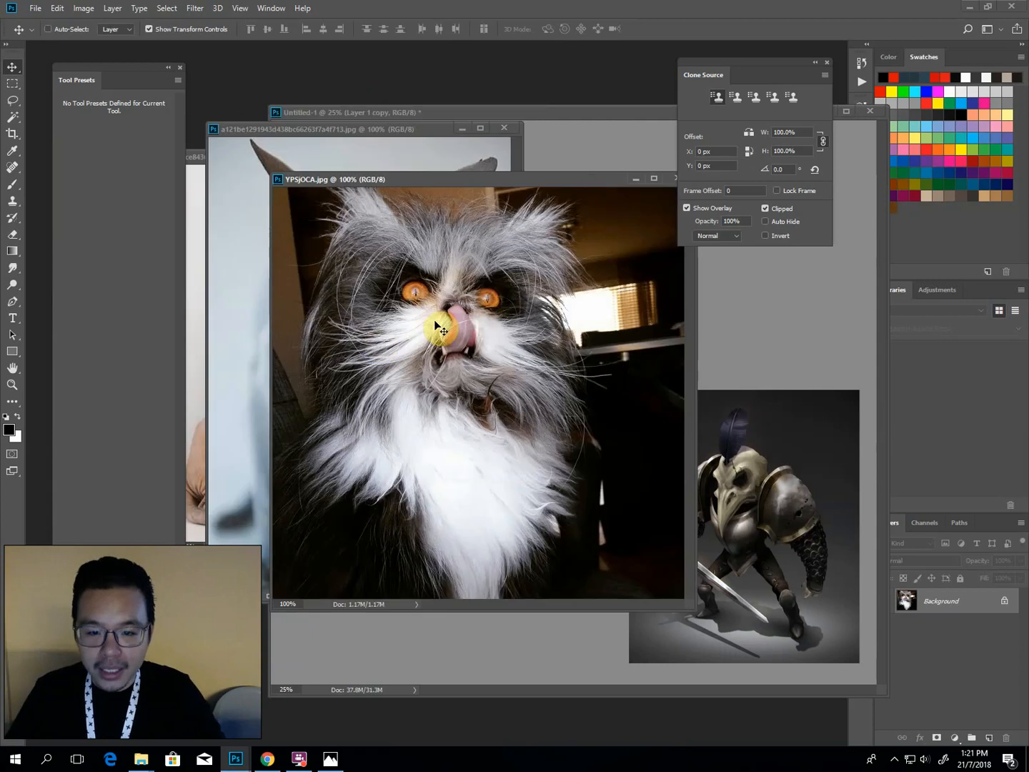
click(367, 128)
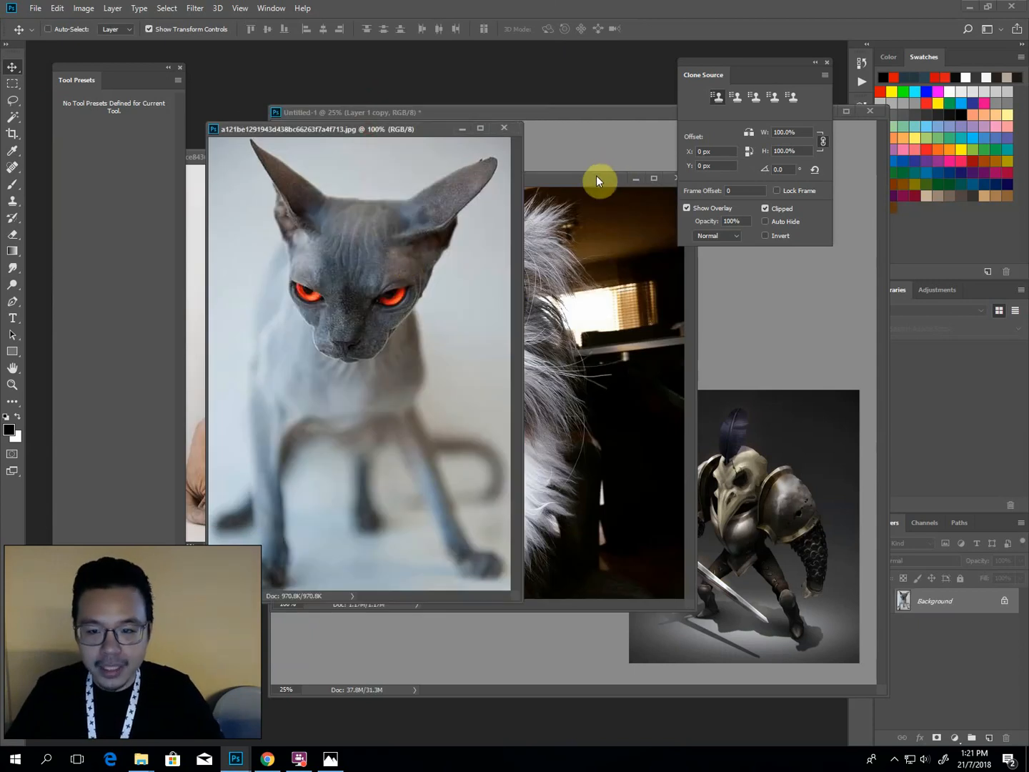
drag(595, 178, 423, 185)
drag(557, 117, 549, 118)
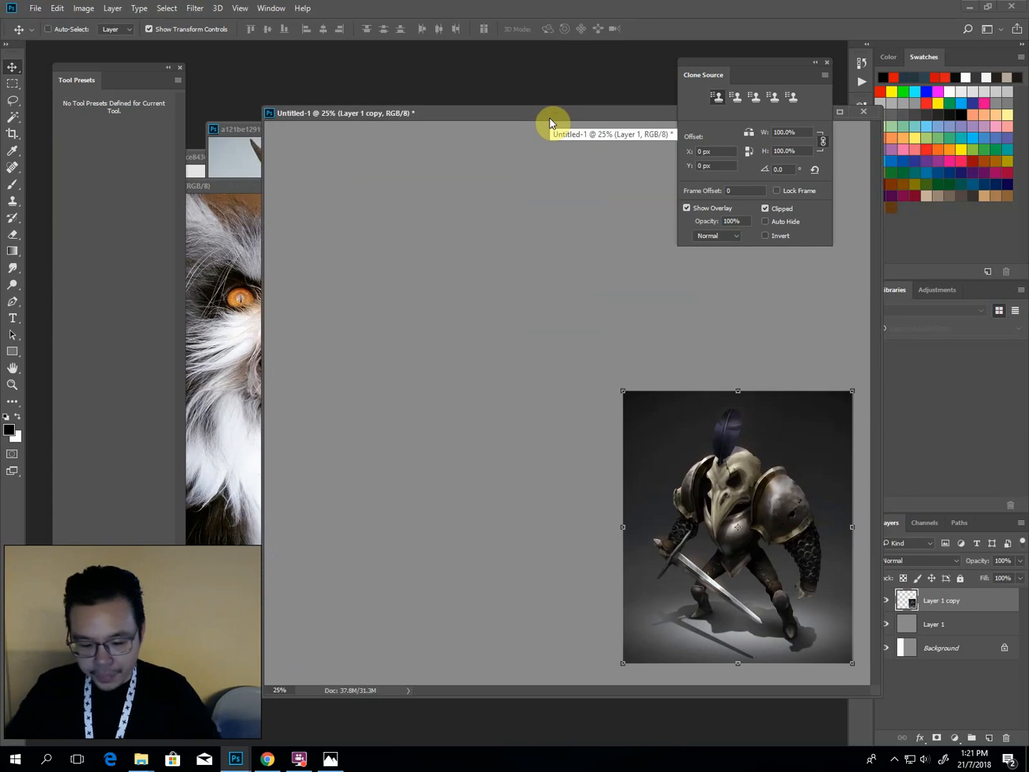
Add an empty layer directly beneath Layer 1 copy and shift the knight reference image to the canvas's right edge.
click(989, 738)
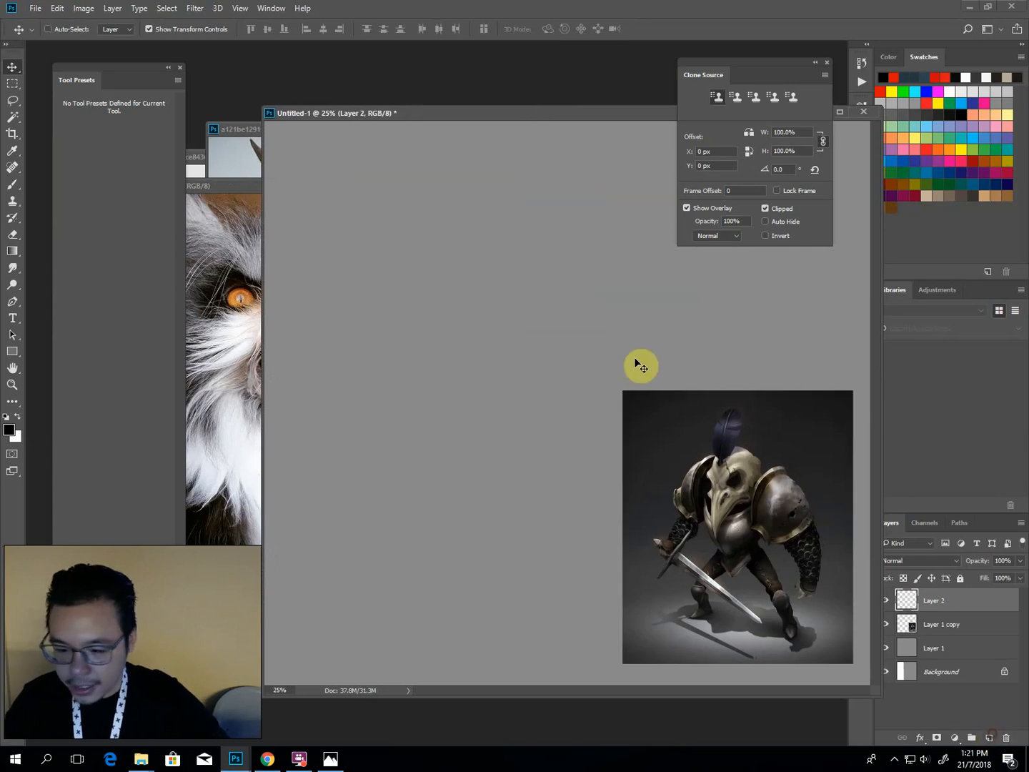
key(b)
click(968, 625)
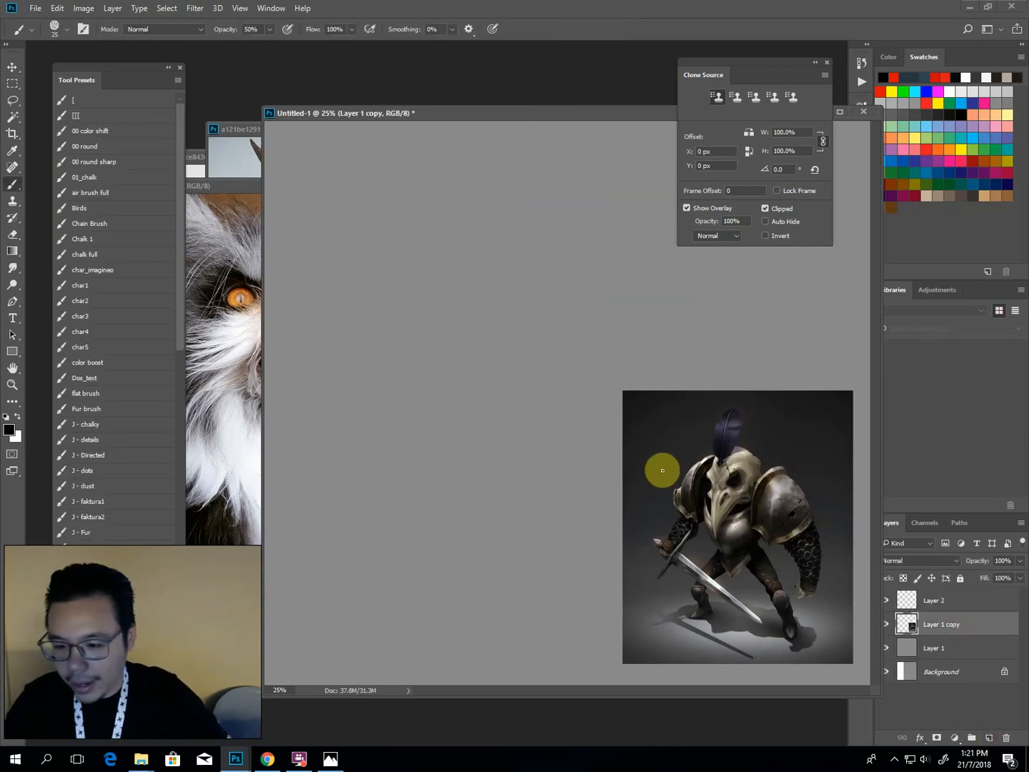
key(v)
drag(707, 427, 697, 448)
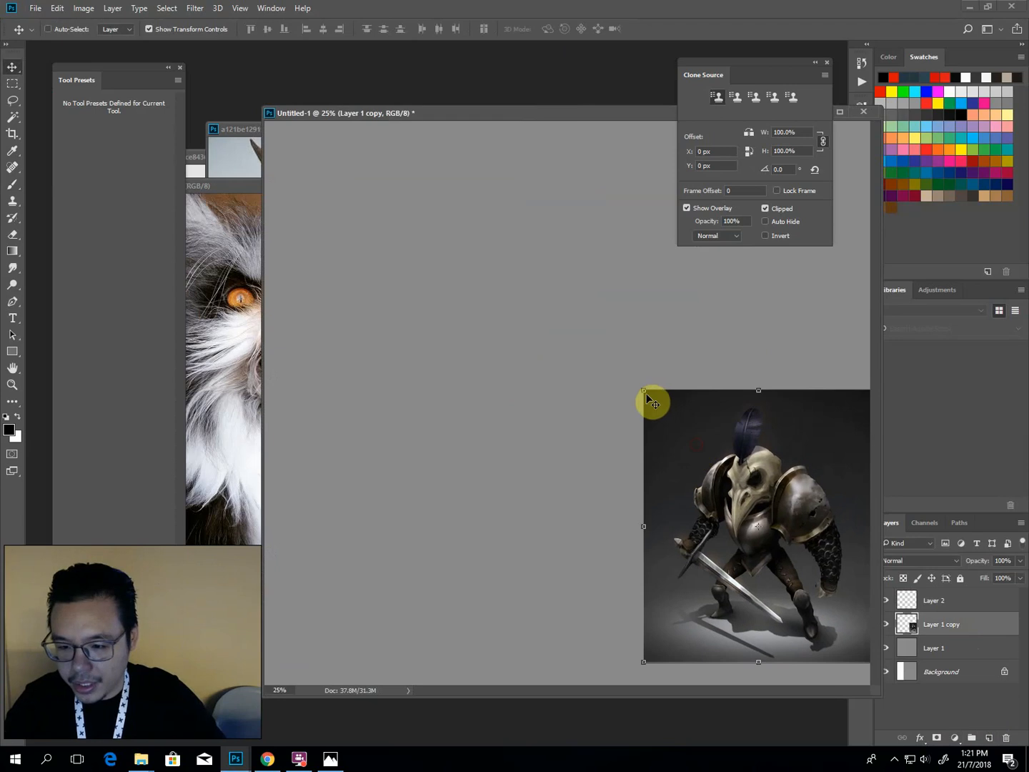
drag(945, 604, 960, 643)
key(b)
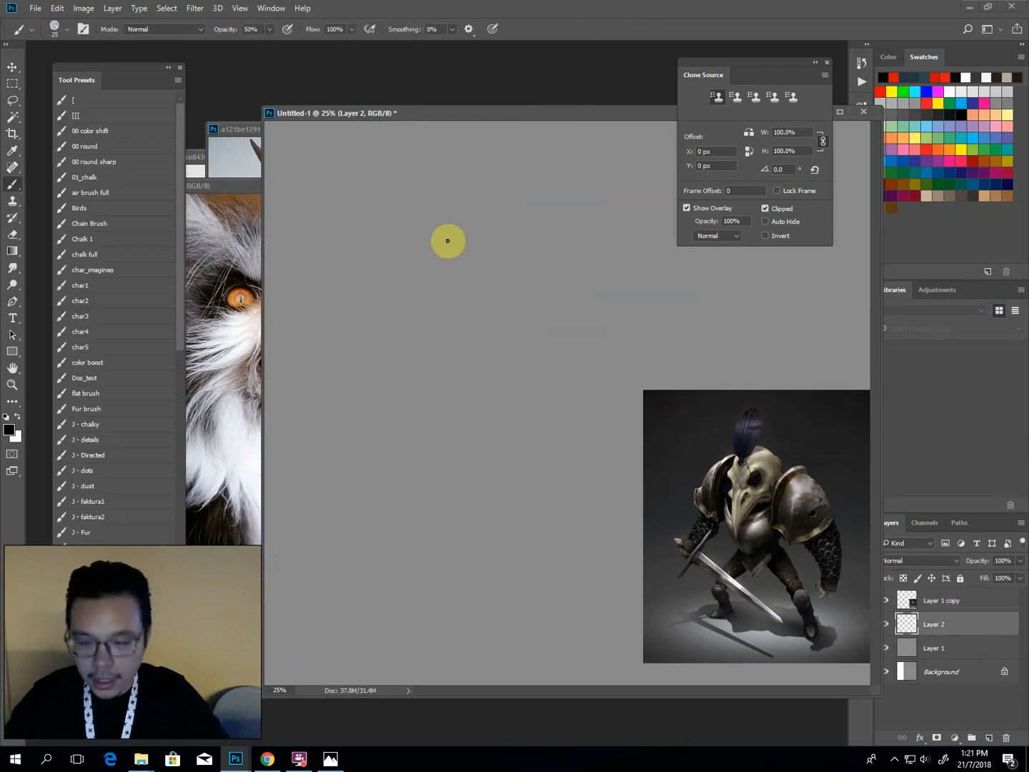
Hide all the interface panels and lay out the fluffy cat photo and the untitled canvas side by side.
key(Tab)
click(206, 183)
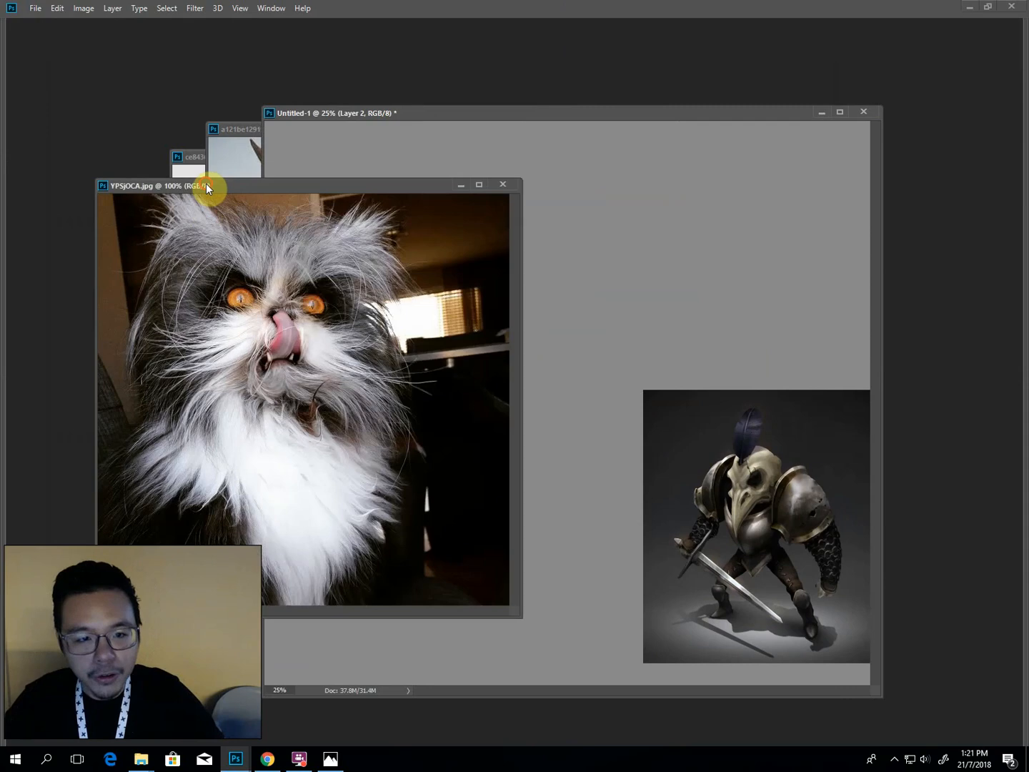
drag(206, 183, 120, 74)
drag(544, 116, 578, 124)
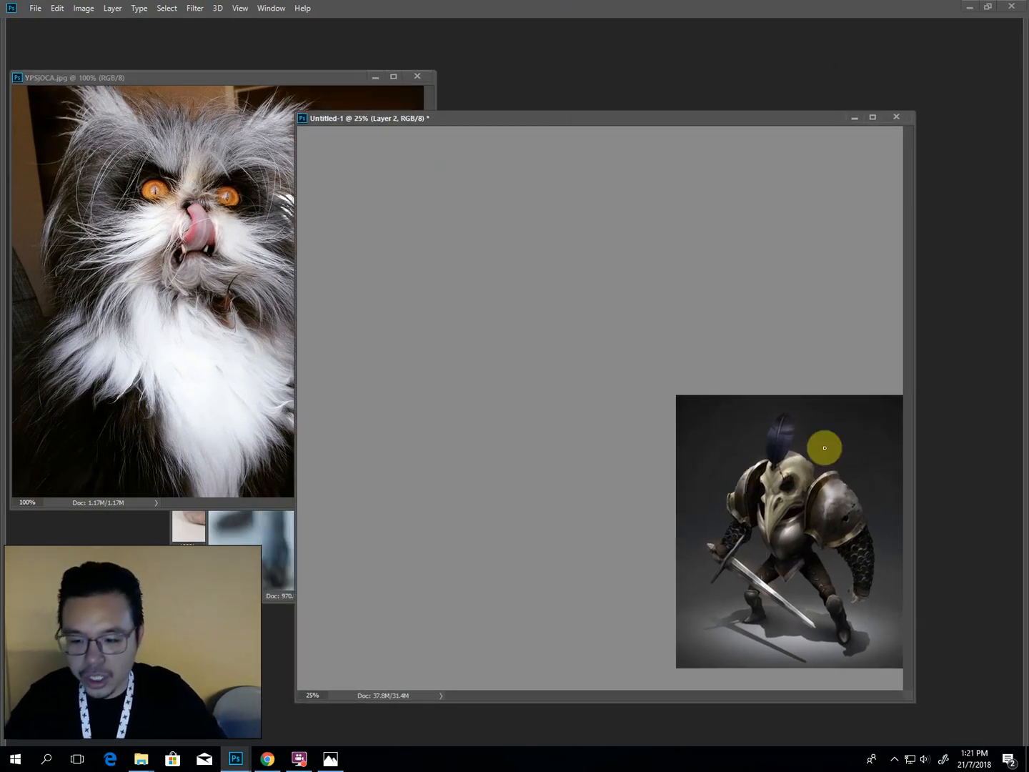
drag(568, 121, 549, 134)
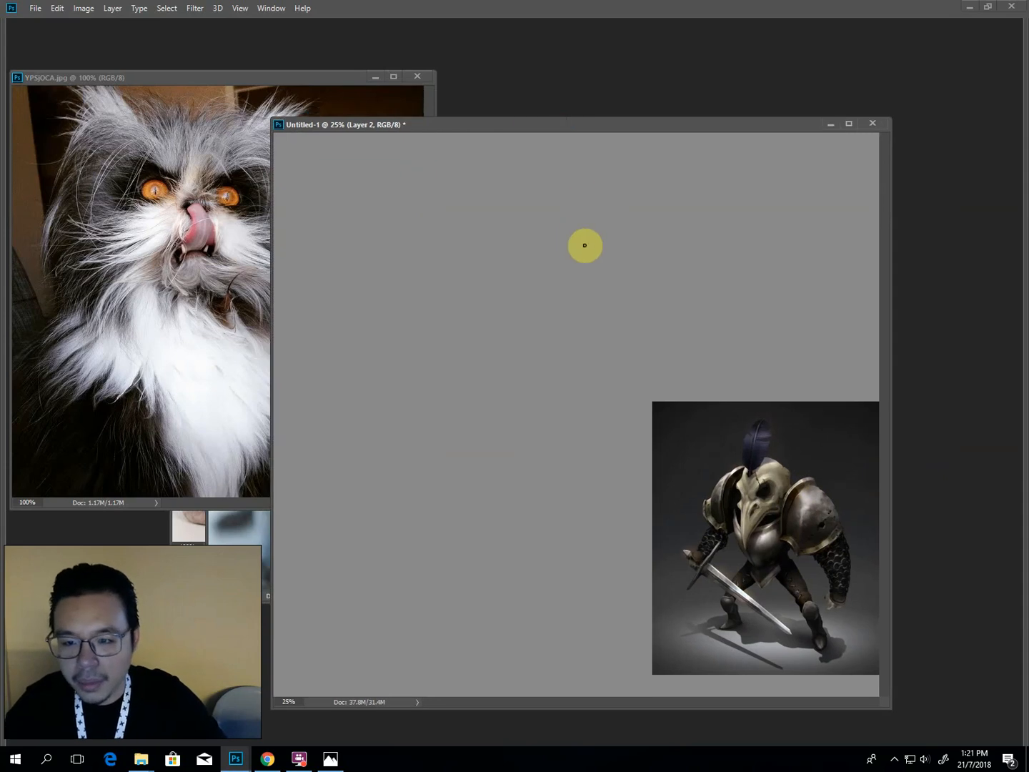
Sketch the crown and side contours of the cat's head with loose dark brush strokes on Layer 2.
mouse_move(592, 234)
mouse_down()
mouse_move(569, 194)
mouse_move(511, 185)
mouse_up()
mouse_move(591, 198)
mouse_down()
mouse_move(512, 185)
mouse_move(566, 195)
mouse_move(483, 201)
mouse_move(458, 251)
mouse_up()
drag(479, 200, 450, 253)
mouse_move(574, 193)
mouse_down()
mouse_move(588, 230)
mouse_move(613, 250)
mouse_up()
drag(616, 248, 594, 267)
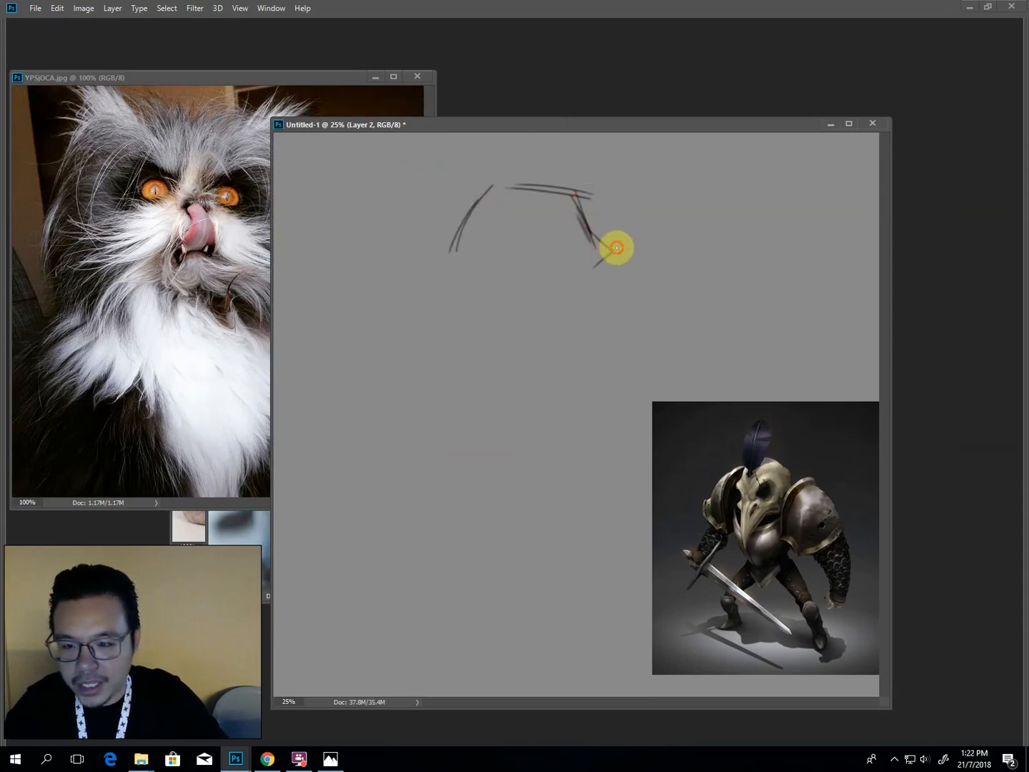
drag(541, 134, 641, 121)
mouse_move(678, 187)
mouse_down()
mouse_move(705, 249)
mouse_move(703, 281)
mouse_up()
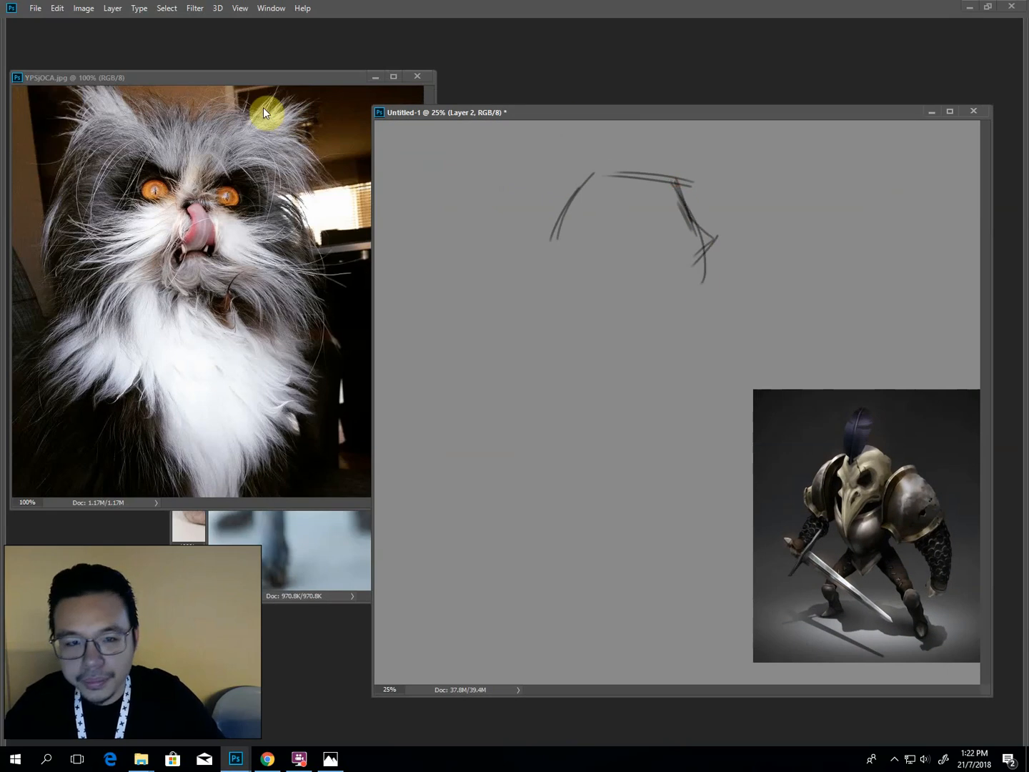
Arrange the grey sphynx photo above the fluffy cat photo, both beside the untitled canvas.
click(269, 73)
drag(285, 143, 113, 63)
click(413, 351)
click(538, 246)
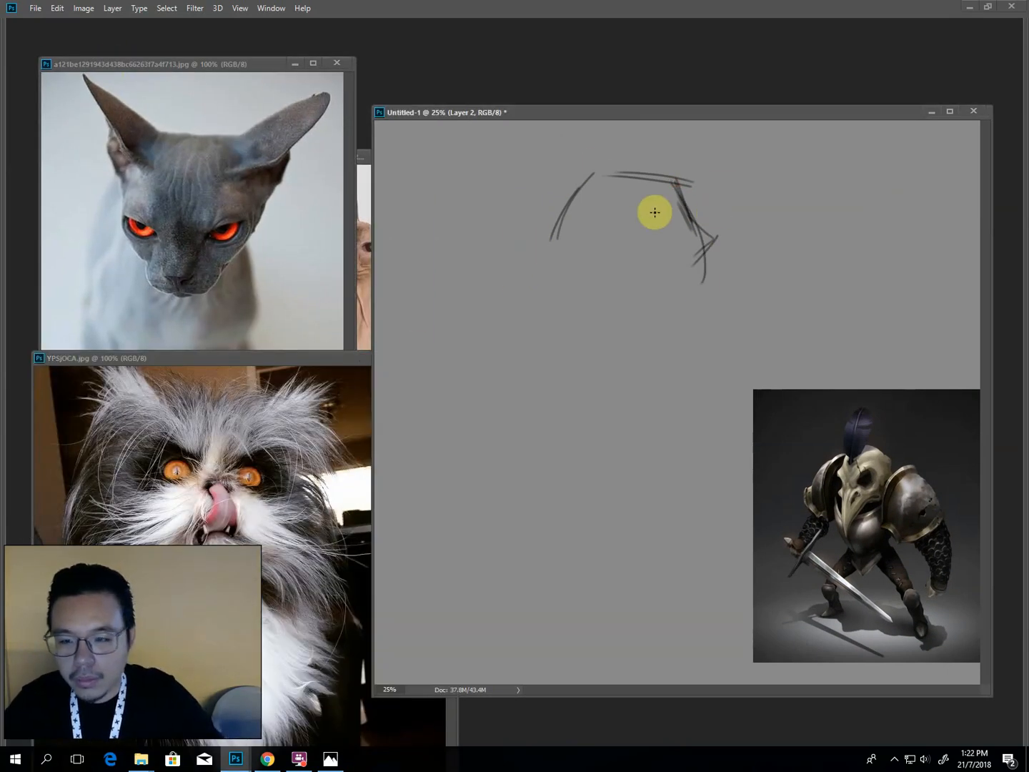
Sketch the cat's muzzle, cheek lines and two pointed ears around the head outline.
mouse_move(654, 236)
mouse_down()
mouse_move(609, 222)
mouse_move(607, 240)
mouse_move(662, 229)
mouse_move(696, 261)
mouse_move(698, 239)
mouse_move(683, 288)
mouse_up()
click(673, 229)
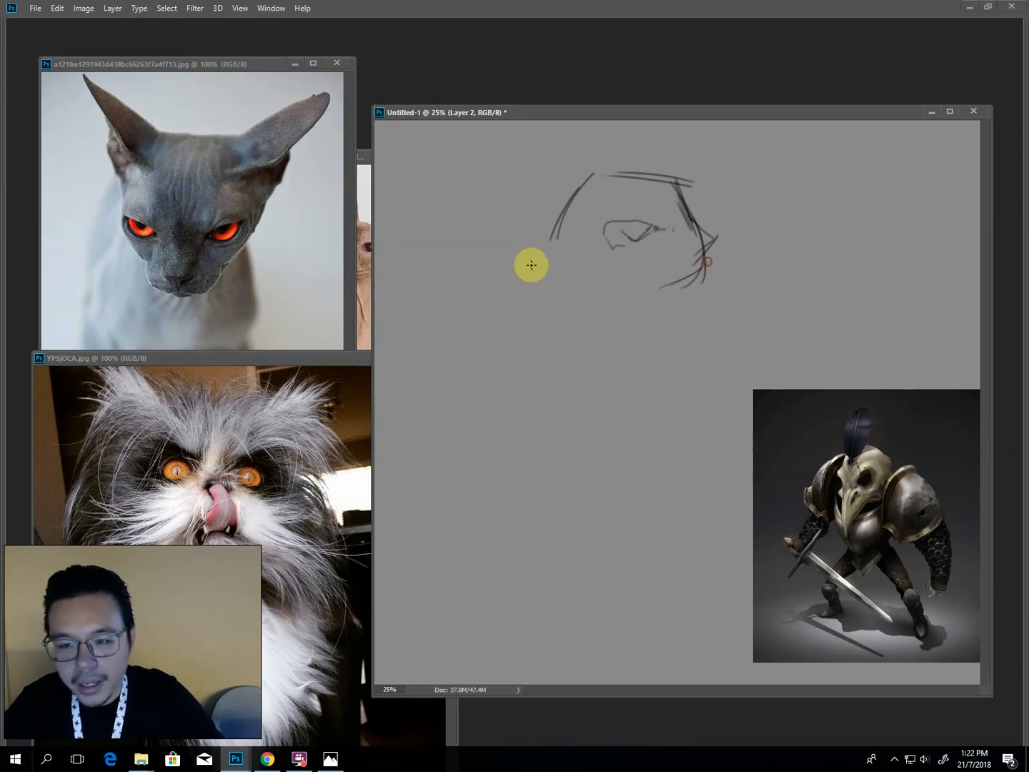
drag(530, 252, 556, 290)
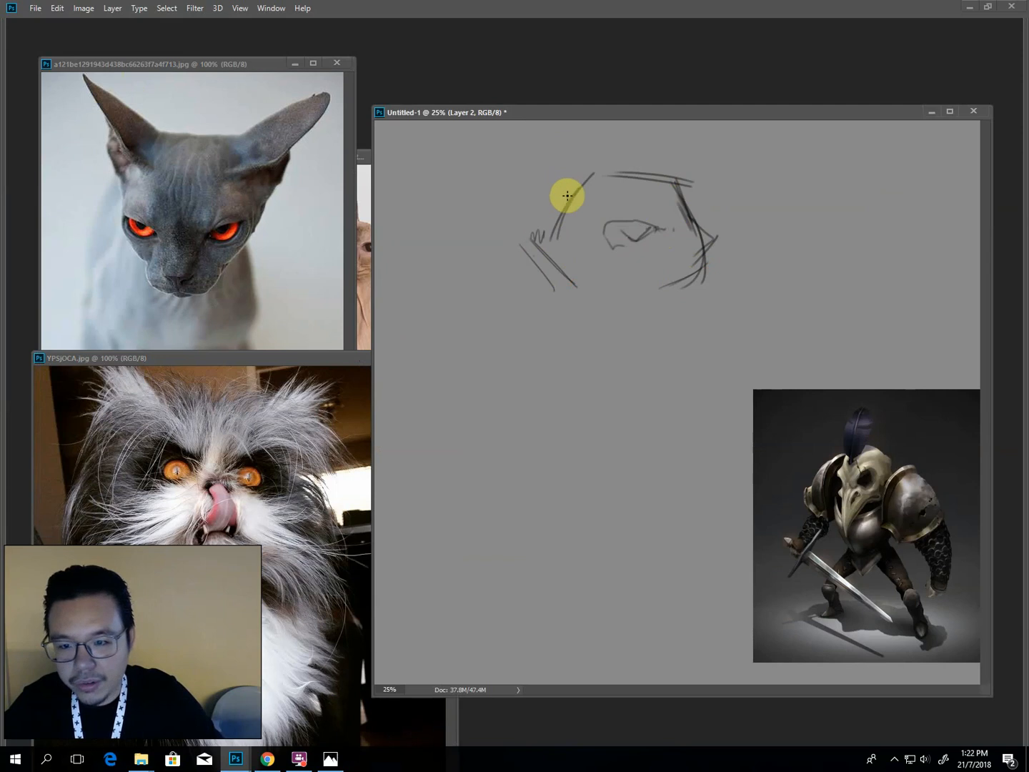
drag(565, 187, 588, 190)
mouse_move(573, 200)
mouse_down()
mouse_move(555, 168)
mouse_move(487, 141)
mouse_move(533, 213)
mouse_up()
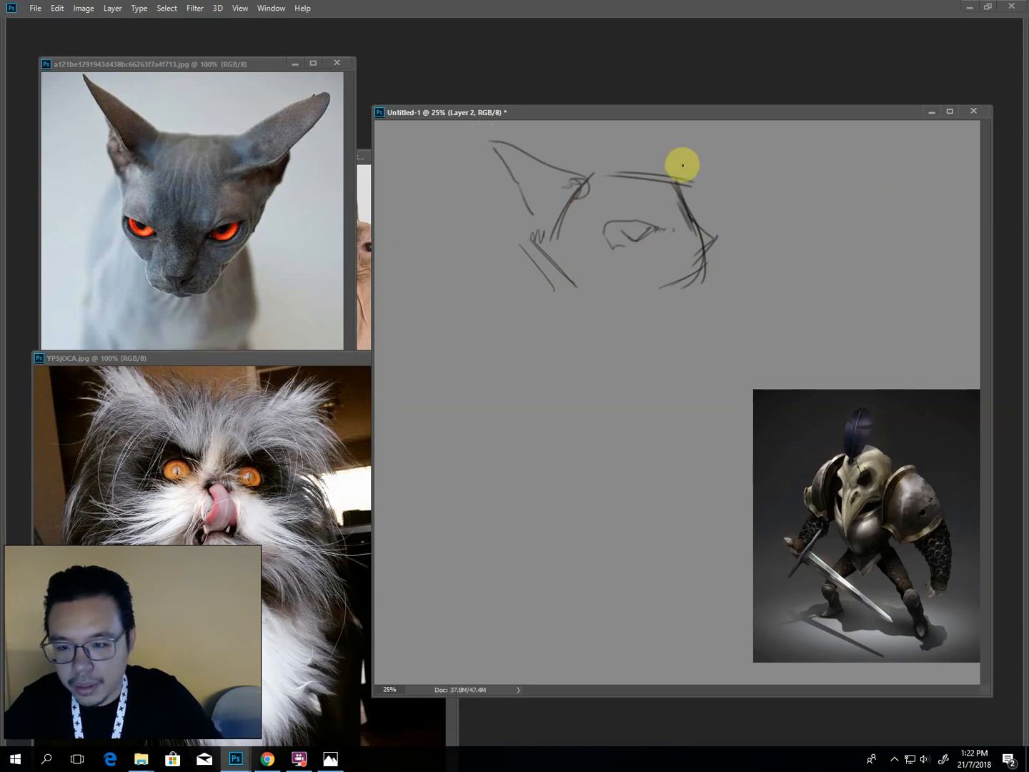
mouse_move(673, 174)
mouse_down()
mouse_move(734, 147)
mouse_move(704, 232)
mouse_up()
drag(673, 190, 707, 162)
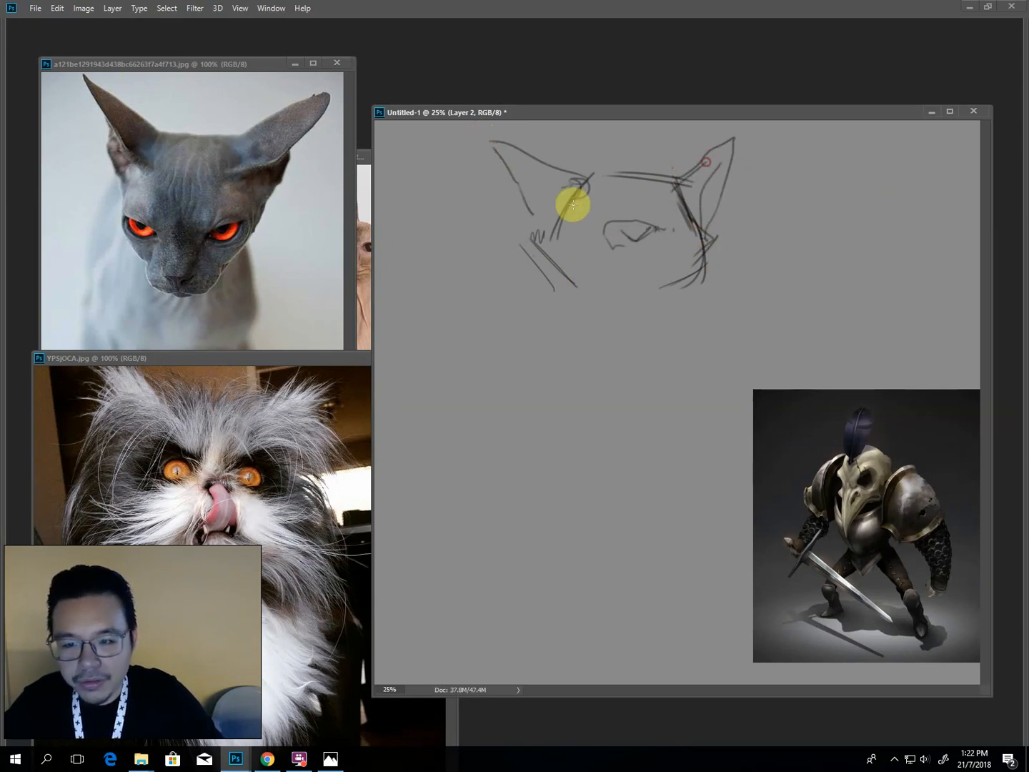
Sketch the slanted eye sockets, darken the nose and shade the inner ears of the cat's head.
mouse_move(547, 168)
mouse_down()
mouse_move(582, 189)
mouse_move(666, 206)
mouse_move(650, 214)
mouse_move(684, 196)
mouse_move(651, 221)
mouse_move(675, 199)
mouse_move(695, 225)
mouse_move(675, 245)
mouse_up()
mouse_move(609, 229)
mouse_down()
mouse_move(579, 247)
mouse_move(568, 228)
mouse_move(665, 239)
mouse_up()
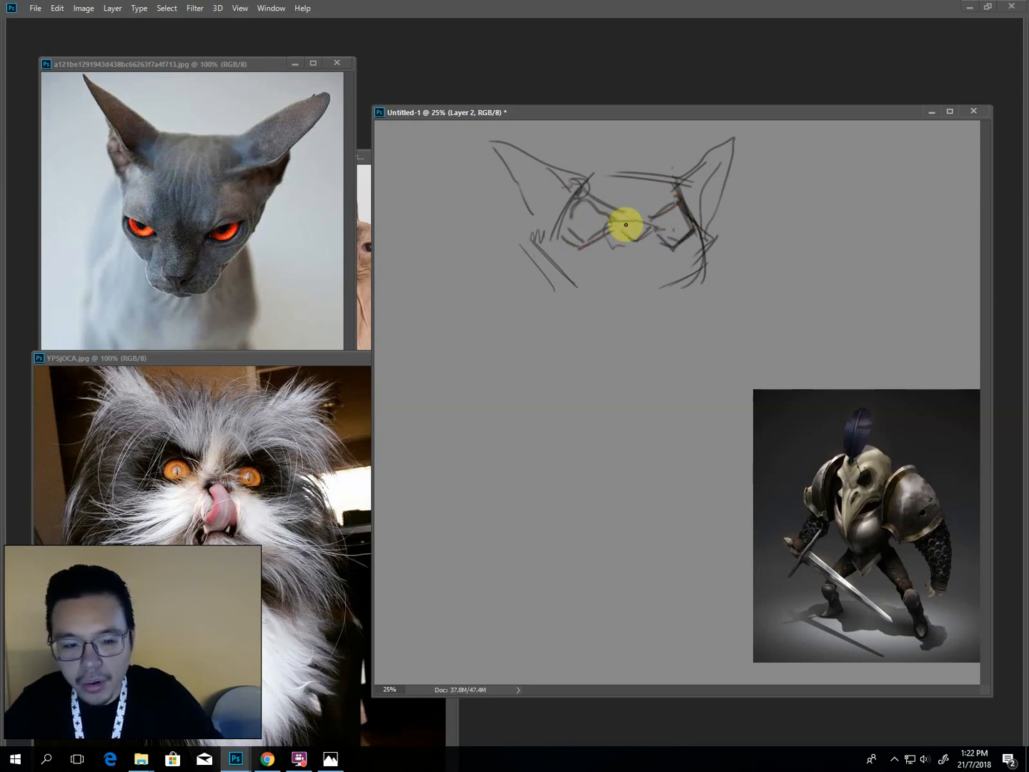
mouse_move(632, 227)
mouse_down()
mouse_move(650, 225)
mouse_move(640, 228)
mouse_up()
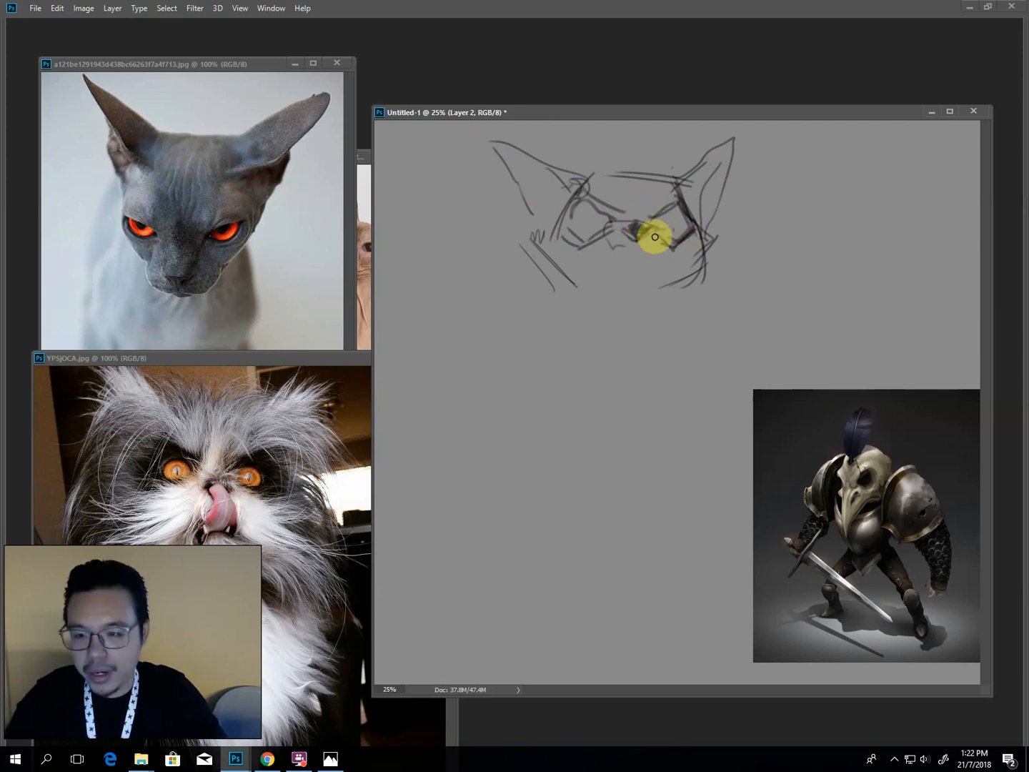
mouse_move(654, 233)
mouse_down()
mouse_move(672, 221)
mouse_move(679, 236)
mouse_move(668, 233)
mouse_up()
mouse_move(582, 227)
mouse_down()
mouse_move(588, 211)
mouse_move(571, 218)
mouse_move(551, 190)
mouse_move(552, 212)
mouse_move(520, 170)
mouse_up()
drag(685, 203, 706, 173)
Draw the cheek fur and the long neck lines flaring down from both sides of the cat's face.
mouse_move(685, 245)
mouse_down()
mouse_move(687, 280)
mouse_move(697, 266)
mouse_move(655, 294)
mouse_up()
mouse_move(664, 243)
mouse_down()
mouse_move(622, 257)
mouse_move(655, 251)
mouse_move(653, 260)
mouse_move(597, 250)
mouse_move(666, 260)
mouse_move(613, 274)
mouse_move(632, 291)
mouse_move(550, 237)
mouse_move(570, 254)
mouse_move(558, 374)
mouse_move(727, 394)
mouse_up()
drag(694, 261, 712, 350)
drag(578, 273, 520, 371)
drag(696, 271, 729, 350)
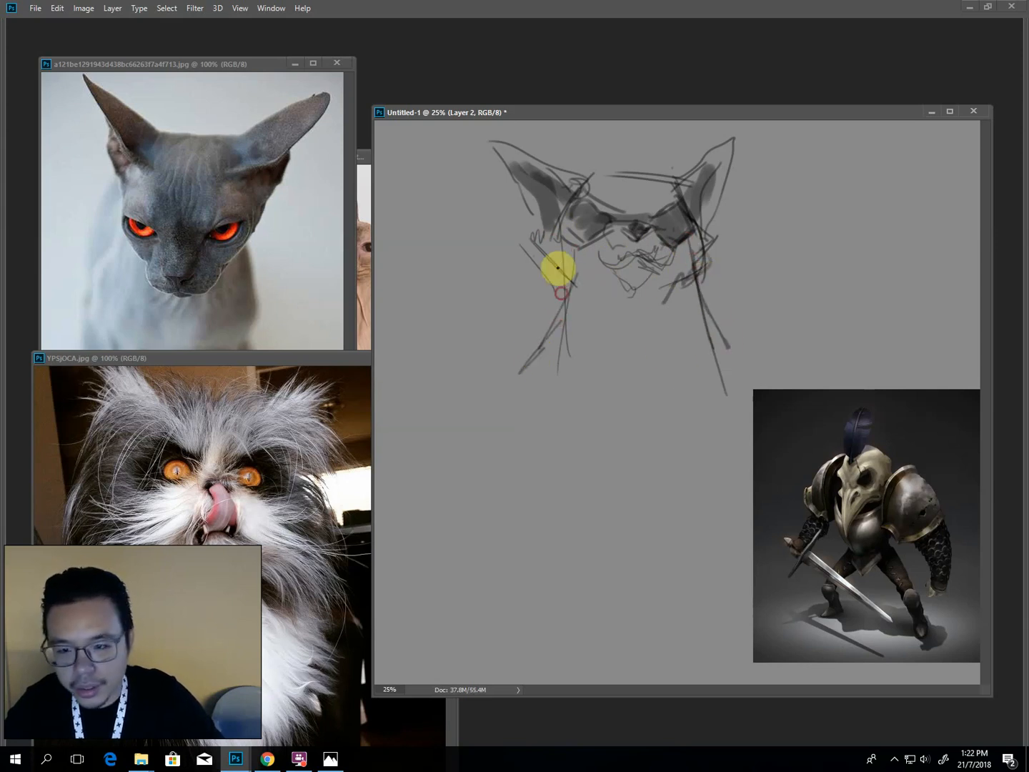
drag(549, 251, 556, 268)
mouse_move(536, 164)
mouse_down()
mouse_move(569, 196)
mouse_move(544, 182)
mouse_move(694, 202)
mouse_move(664, 214)
mouse_move(729, 152)
mouse_up()
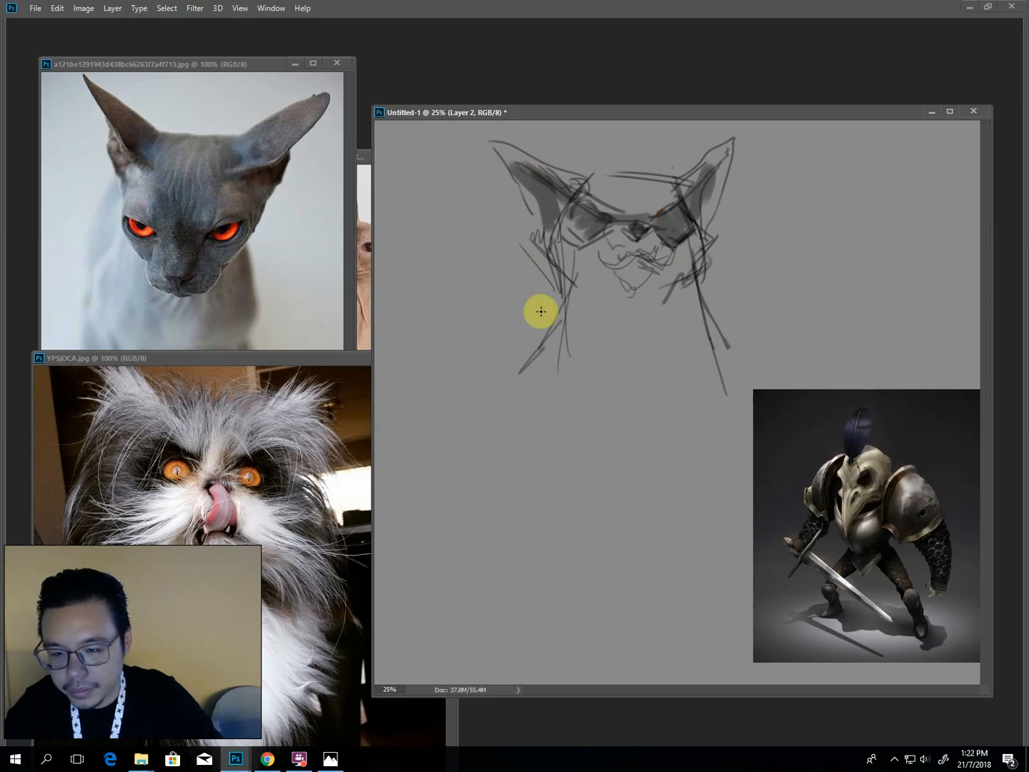
Outline the cat's angular shoulders and upper arms on both sides of the neck.
click(539, 284)
mouse_move(539, 284)
mouse_down()
mouse_move(585, 419)
mouse_move(500, 335)
mouse_move(459, 381)
mouse_move(492, 454)
mouse_move(573, 417)
mouse_up()
mouse_move(711, 282)
mouse_down()
mouse_move(712, 380)
mouse_move(781, 386)
mouse_up()
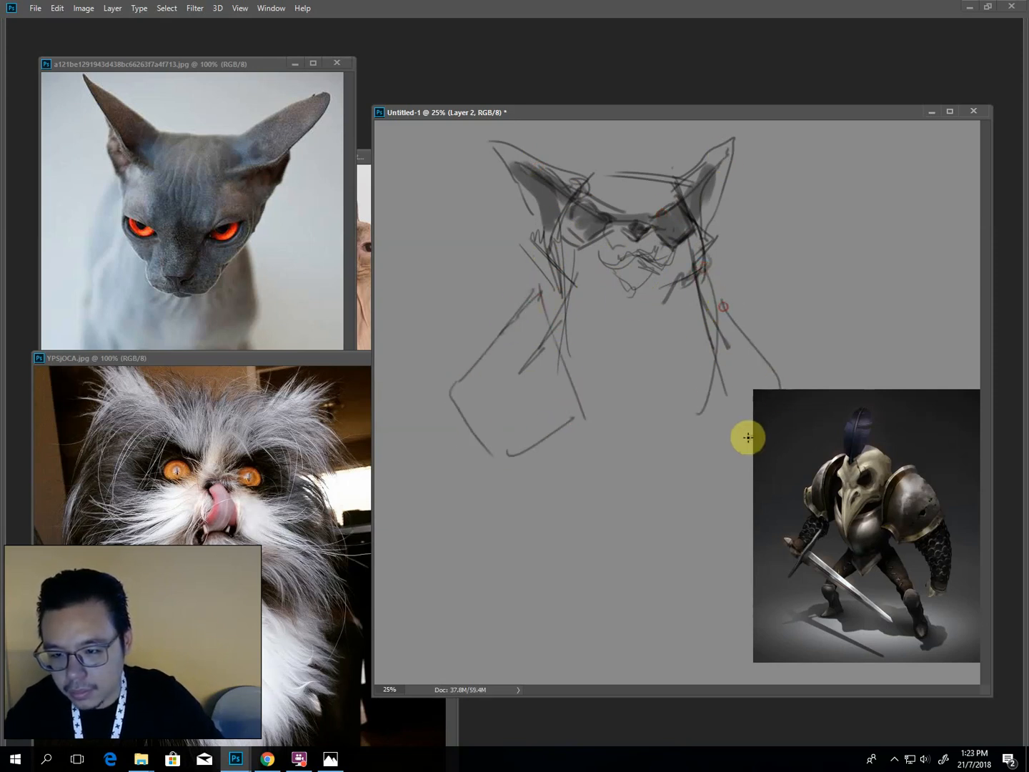
drag(730, 416, 750, 425)
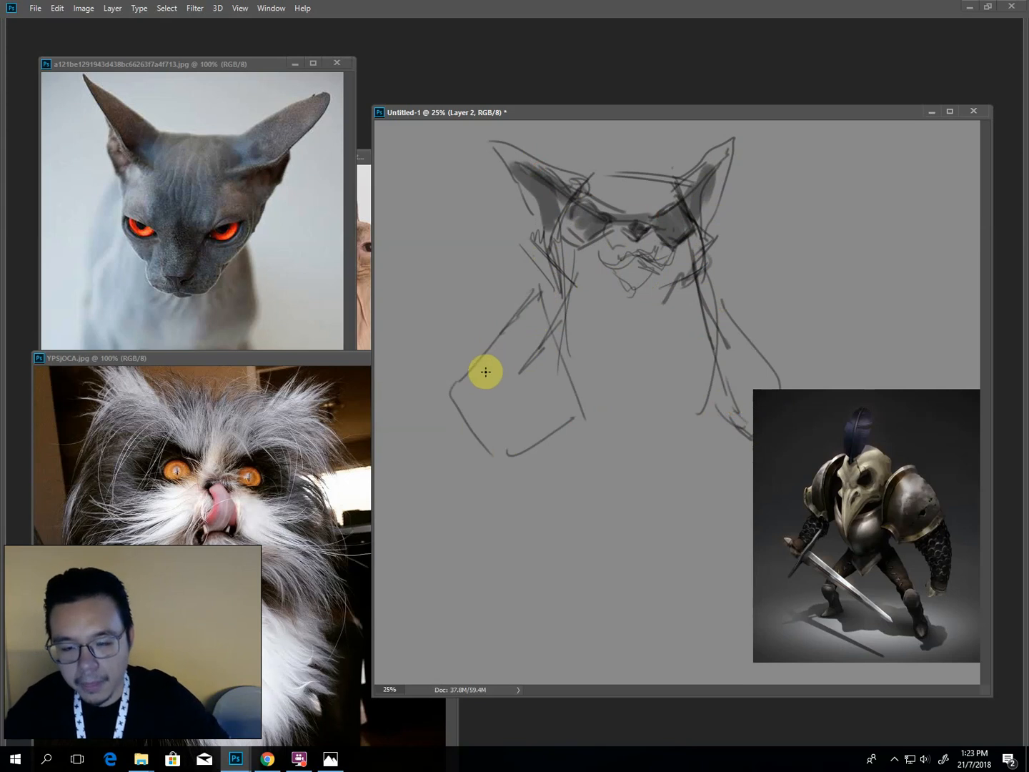
Draw the cat's open mouth and paint its eyes orange, sampling colour from the grey sphynx's eye.
mouse_move(599, 250)
mouse_down()
mouse_move(643, 271)
mouse_move(617, 281)
mouse_move(644, 287)
mouse_move(619, 286)
mouse_move(640, 288)
mouse_move(623, 271)
mouse_move(631, 281)
mouse_move(645, 273)
mouse_move(645, 289)
mouse_move(634, 292)
mouse_move(659, 260)
mouse_up()
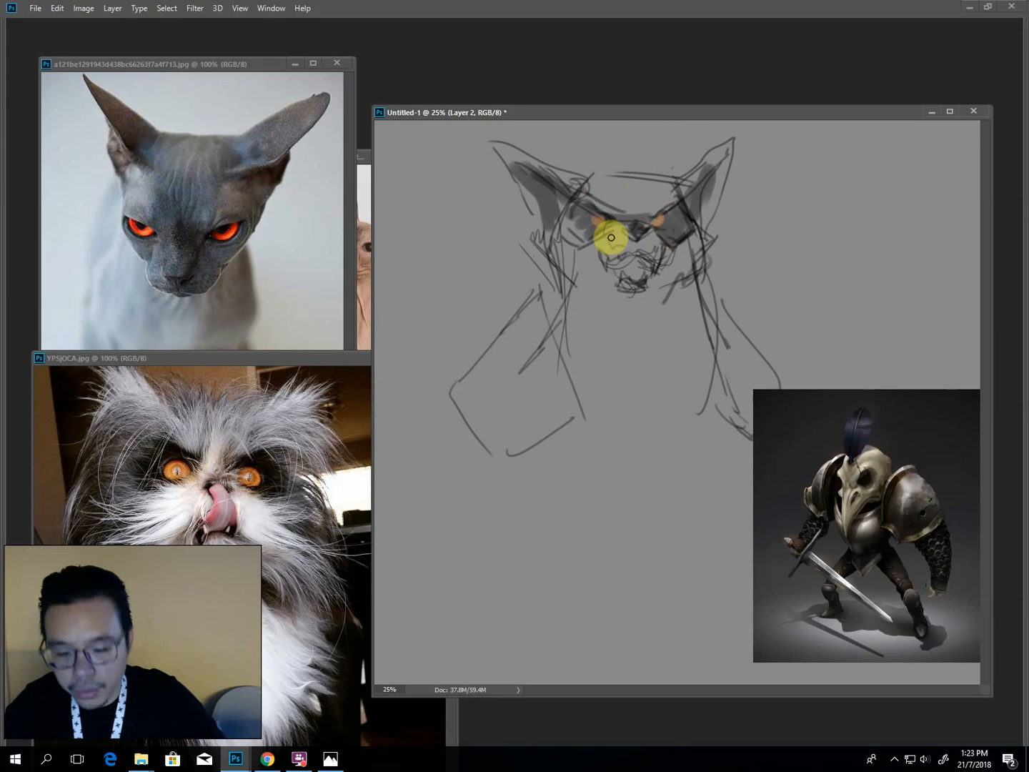
alt+click(227, 228)
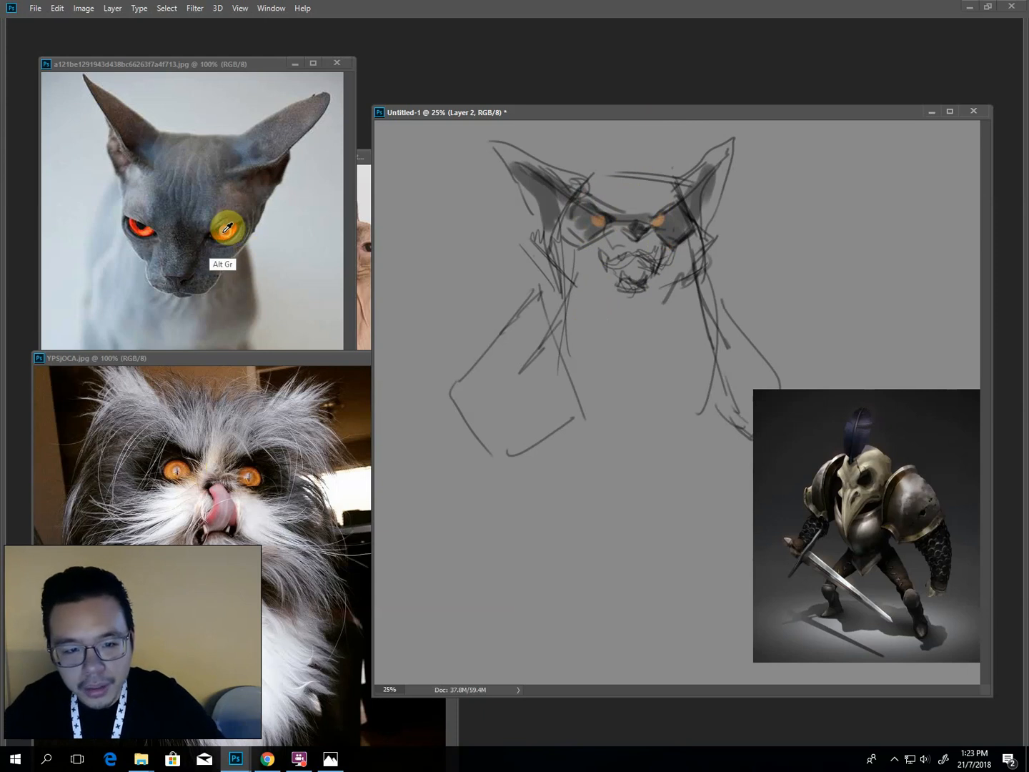
drag(589, 213, 599, 228)
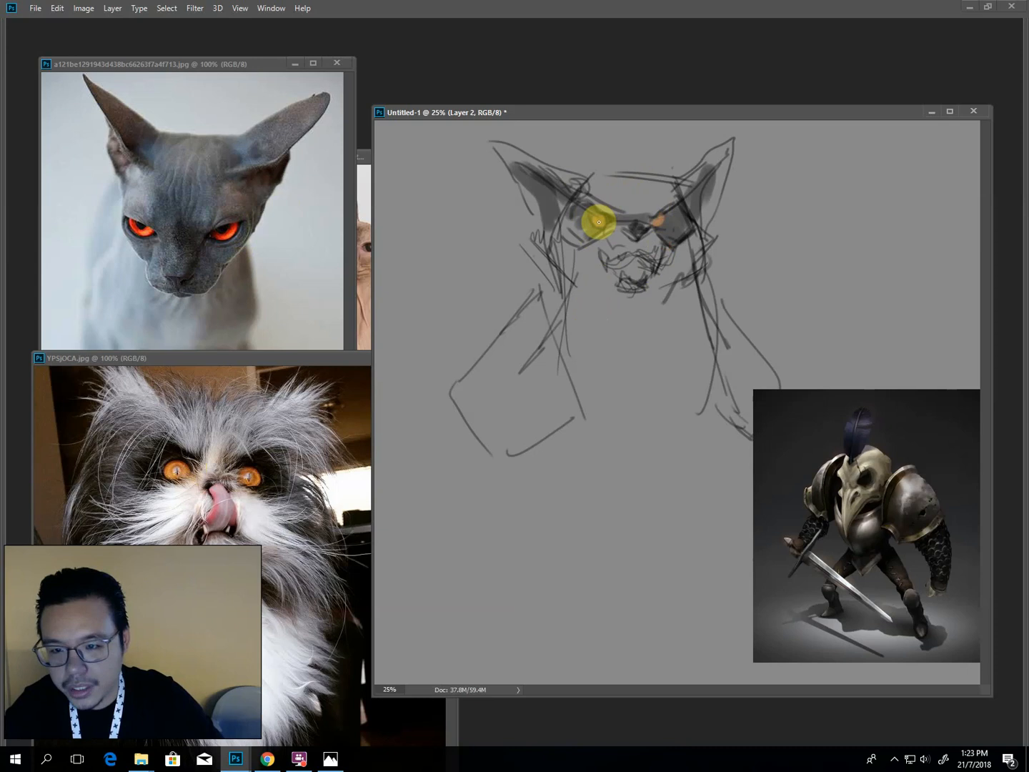
click(655, 218)
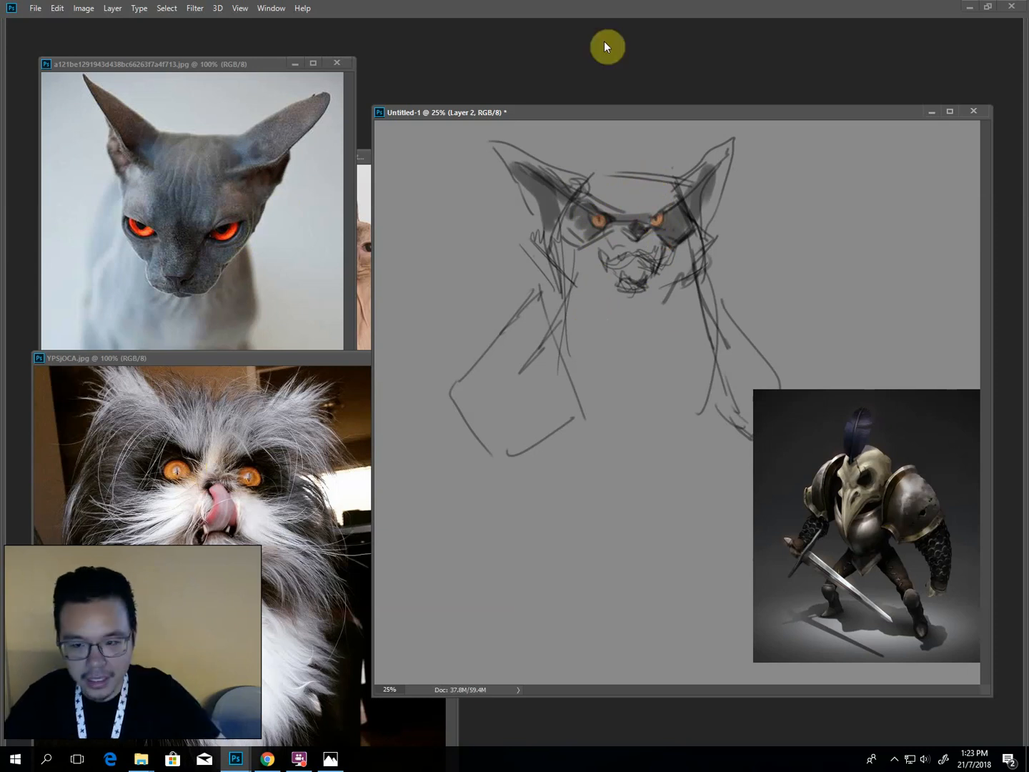
Darken the mouth interior and the inner eye edges with a dark colour sampled beside the fluffy cat's eye.
alt+click(275, 474)
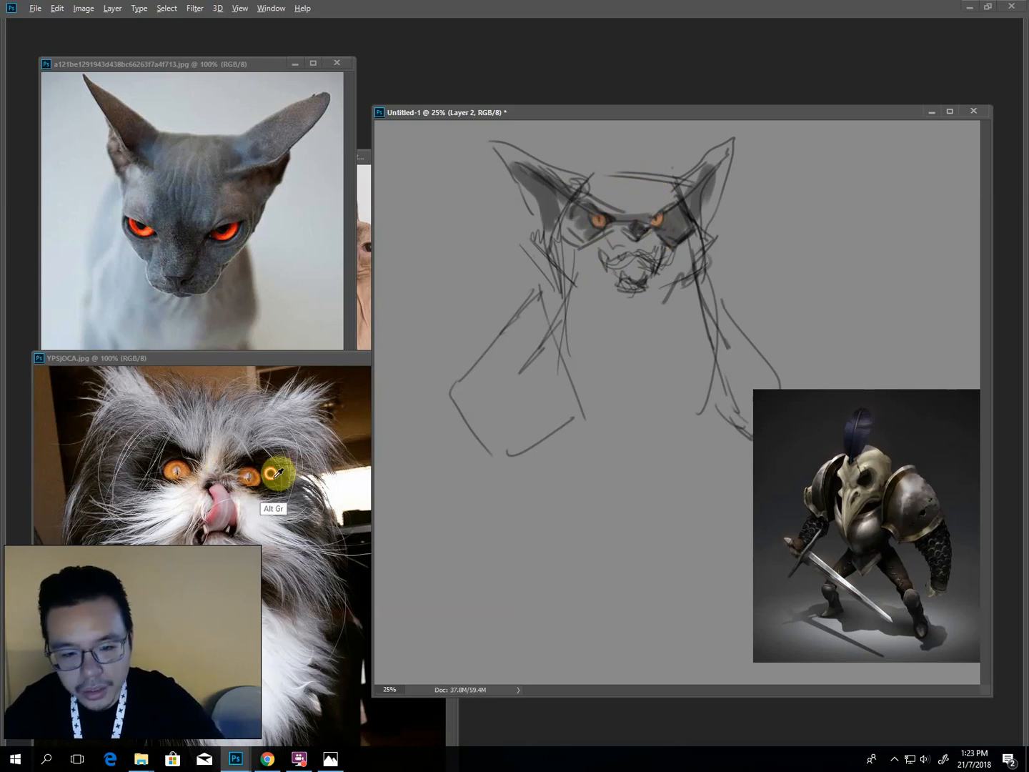
click(630, 268)
click(643, 217)
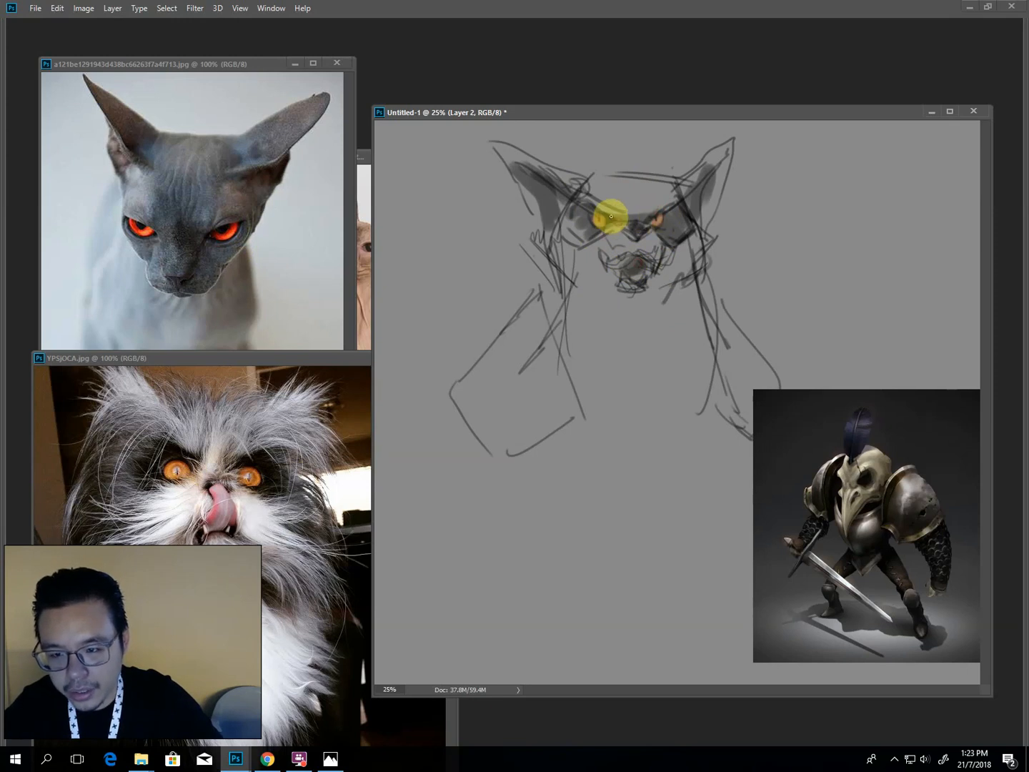
Lasso each of the cat's eyes with its dark surround and move them outward so they sit farther apart.
key(l)
mouse_move(648, 223)
mouse_down()
mouse_move(664, 210)
mouse_move(669, 240)
mouse_move(646, 228)
mouse_up()
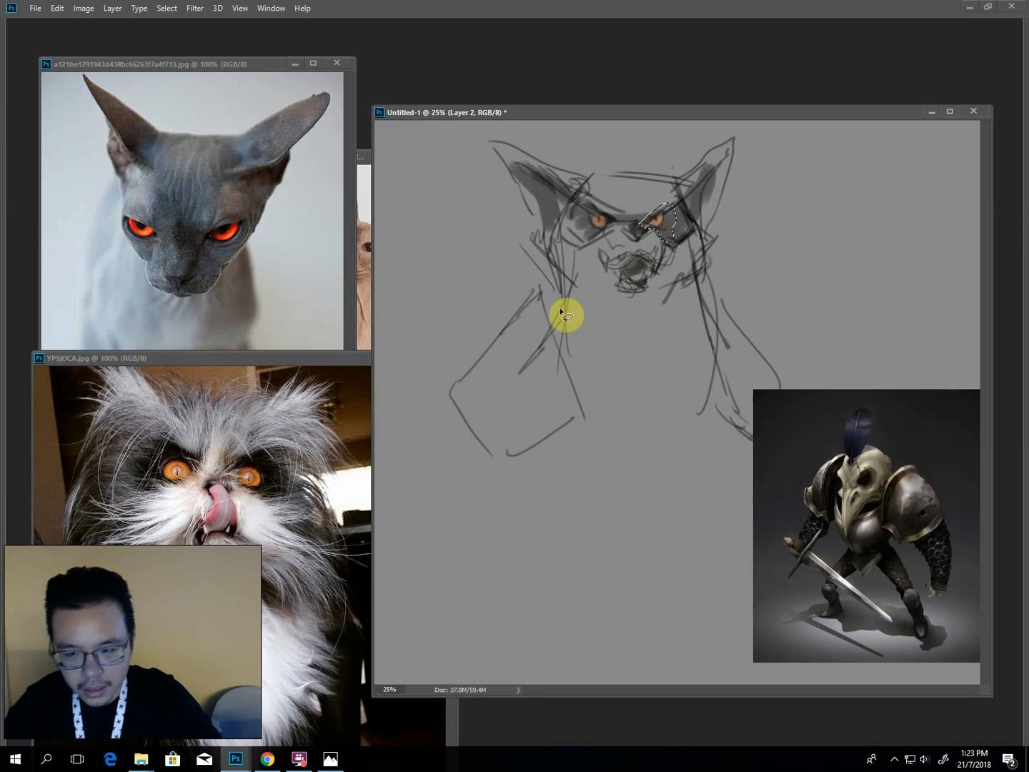
key(ctrl+j)
key(ctrl+t)
drag(660, 209, 680, 206)
key(Escape)
key(ctrl+z)
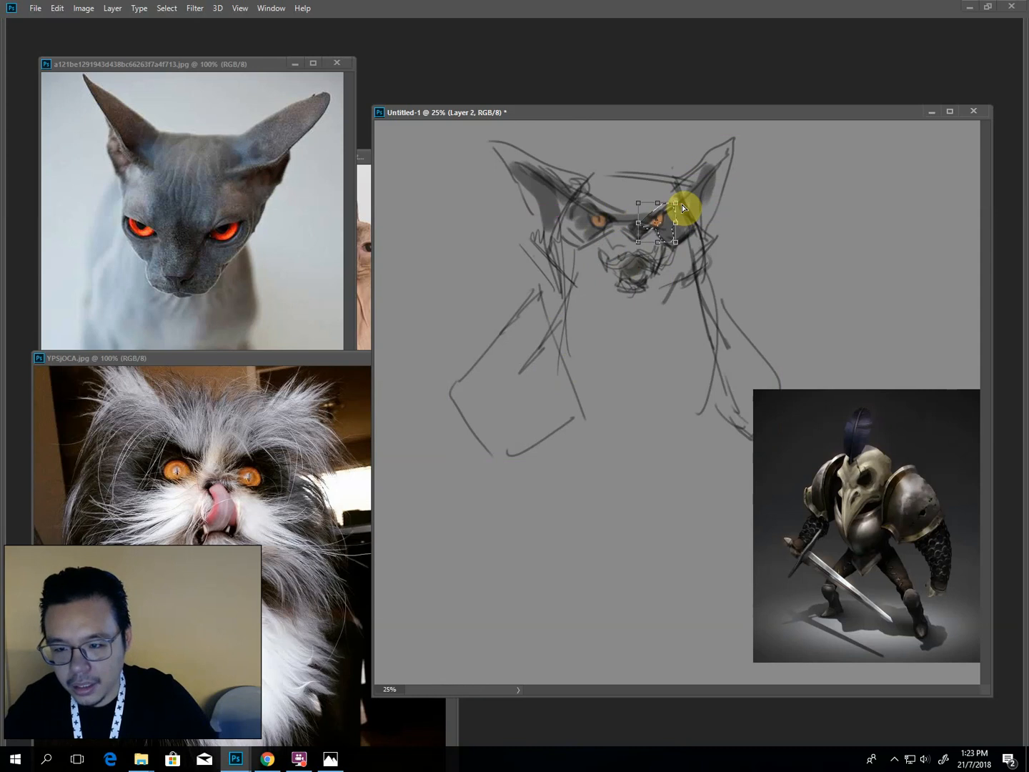
key(ctrl+t)
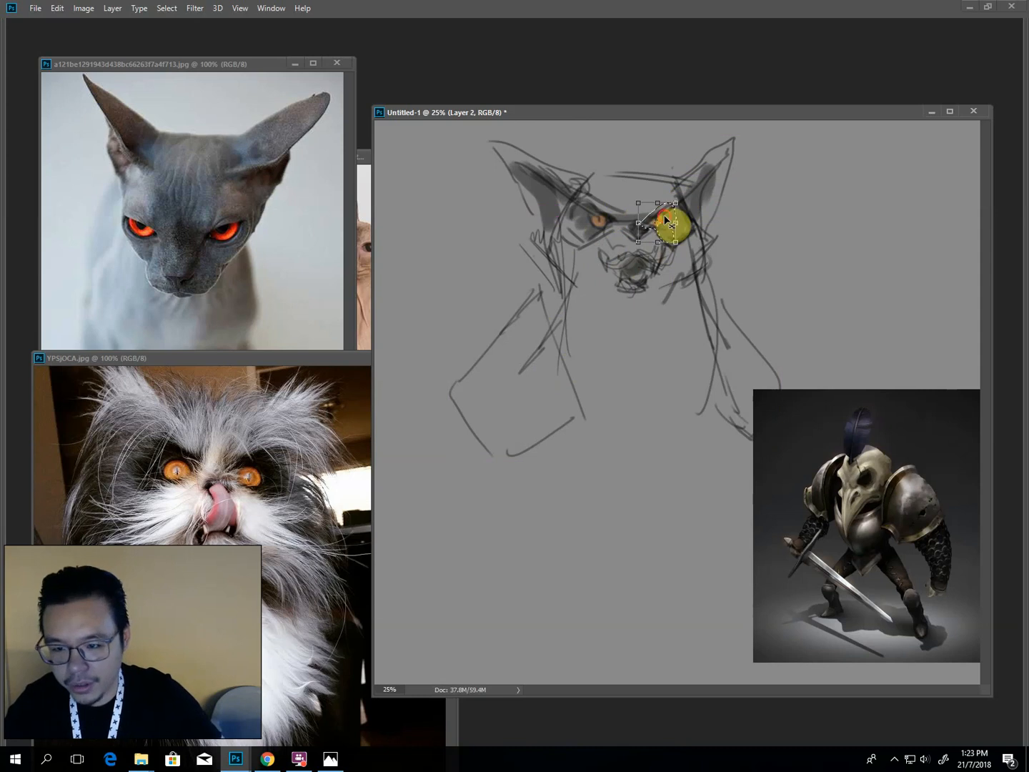
drag(664, 217, 681, 217)
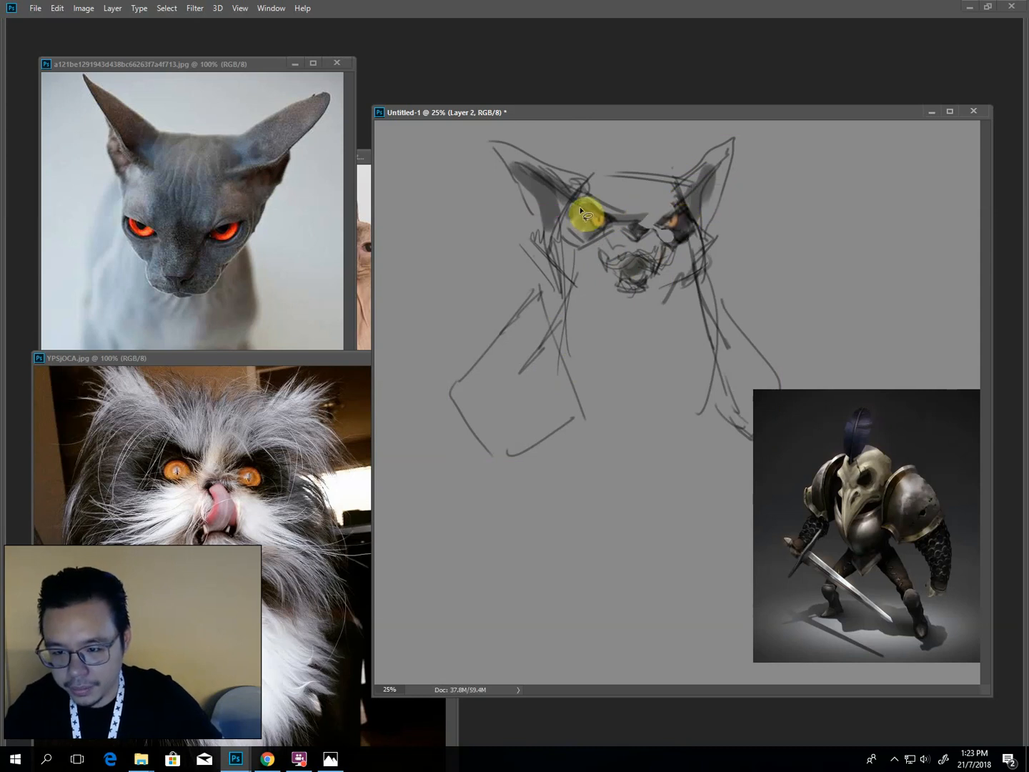
mouse_move(607, 233)
mouse_down()
mouse_move(586, 211)
mouse_move(674, 235)
mouse_up()
key(ctrl+d)
Lasso the cat's open mouth below the muzzle line and delete it.
key(b)
drag(608, 258, 605, 269)
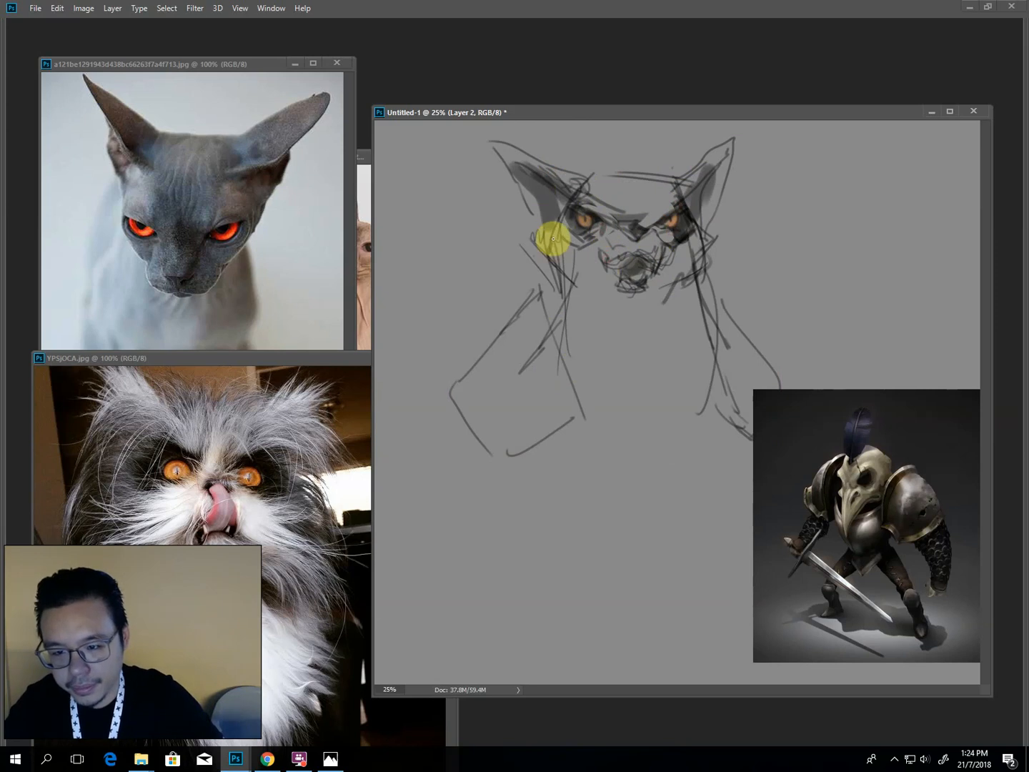
mouse_move(555, 238)
mouse_down()
mouse_move(616, 262)
mouse_move(617, 252)
mouse_move(647, 258)
mouse_move(618, 260)
mouse_move(610, 247)
mouse_move(660, 267)
mouse_move(605, 264)
mouse_up()
key(Delete)
key(ctrl+d)
Redraw the cat's muzzle with two long downward fangs and a curved lower jaw.
key(b)
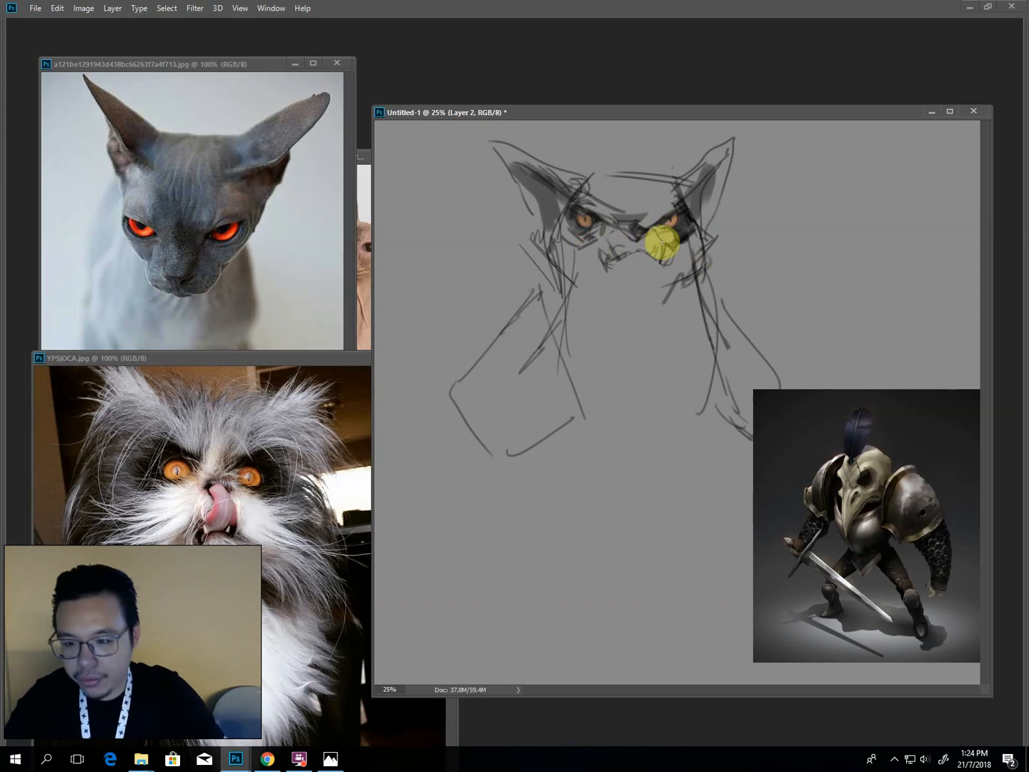
drag(661, 243, 658, 267)
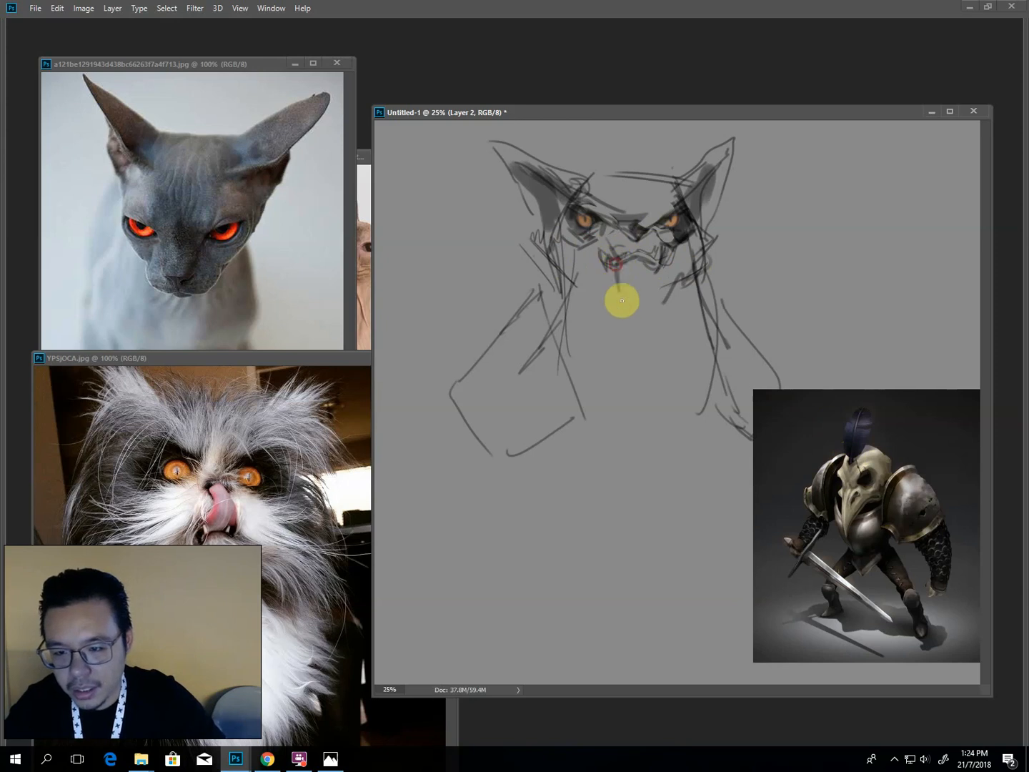
mouse_move(608, 266)
mouse_down()
mouse_move(620, 293)
mouse_move(619, 264)
mouse_move(621, 295)
mouse_move(624, 260)
mouse_move(647, 262)
mouse_up()
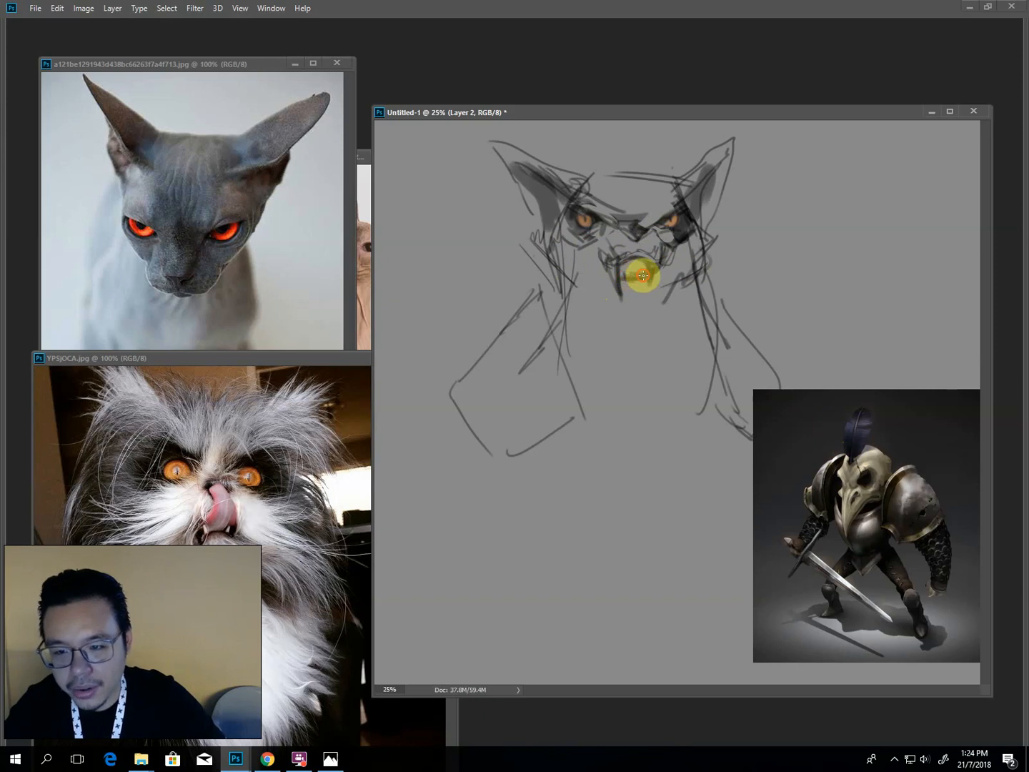
drag(631, 279, 608, 272)
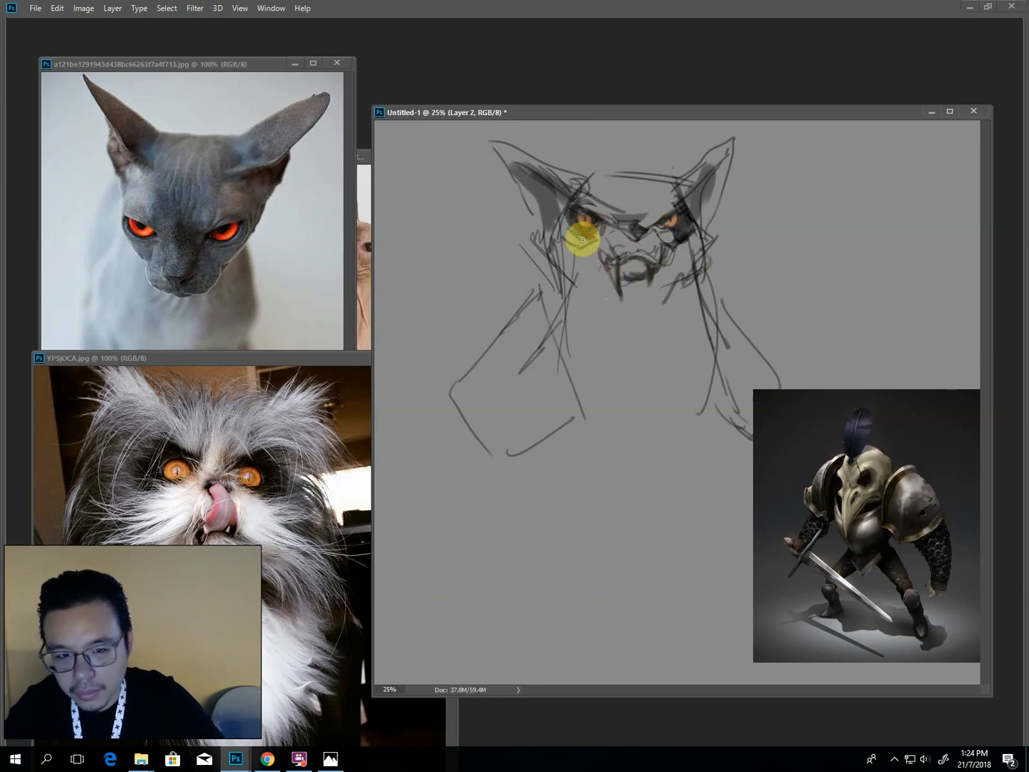
Reinforce the forehead line and draw long fur strands running down the neck from both cheeks.
click(672, 184)
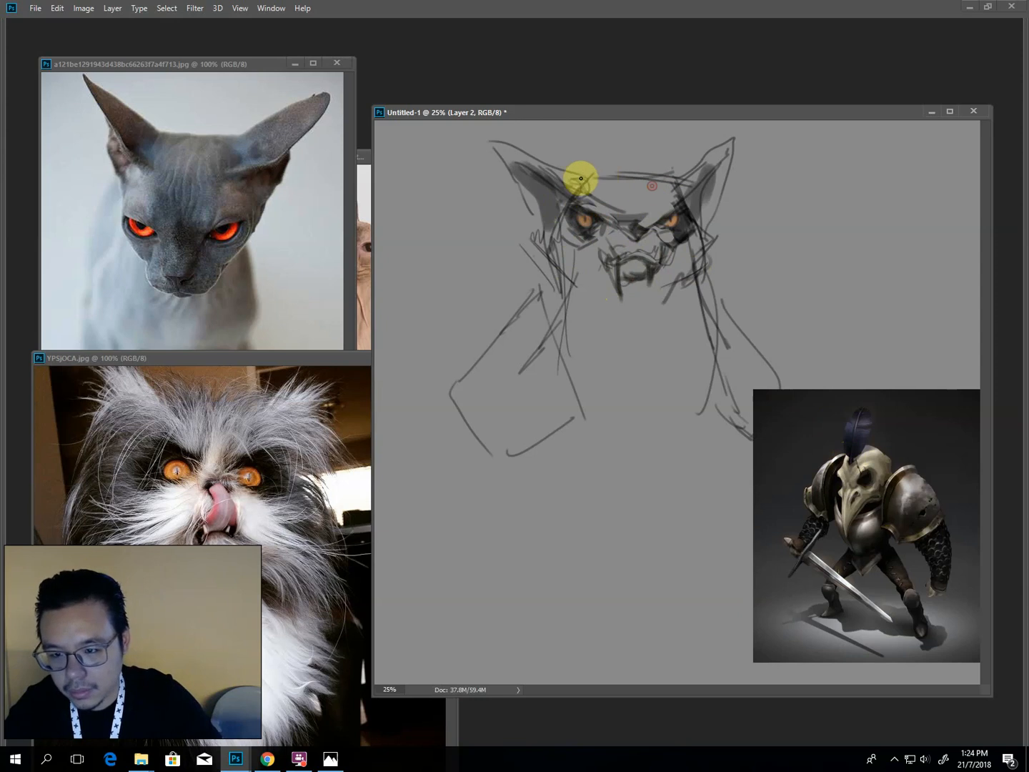
click(554, 286)
click(691, 259)
drag(647, 322, 647, 384)
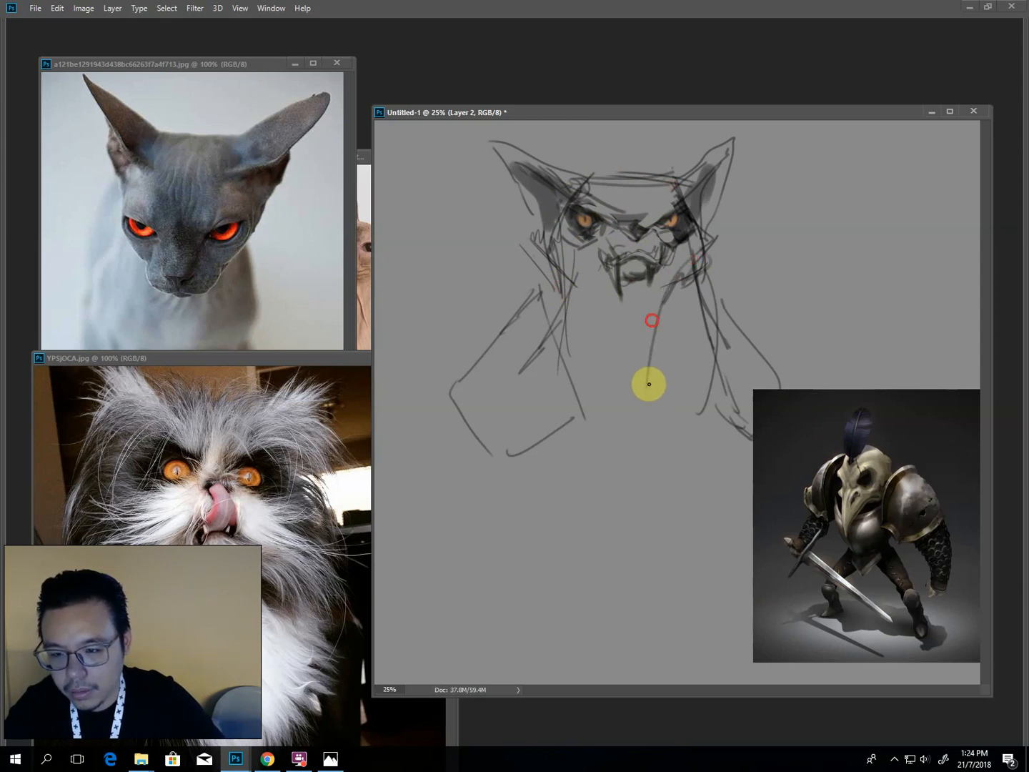
drag(567, 287, 584, 398)
drag(664, 283, 664, 351)
drag(655, 308, 667, 402)
drag(576, 311, 569, 358)
drag(666, 300, 666, 421)
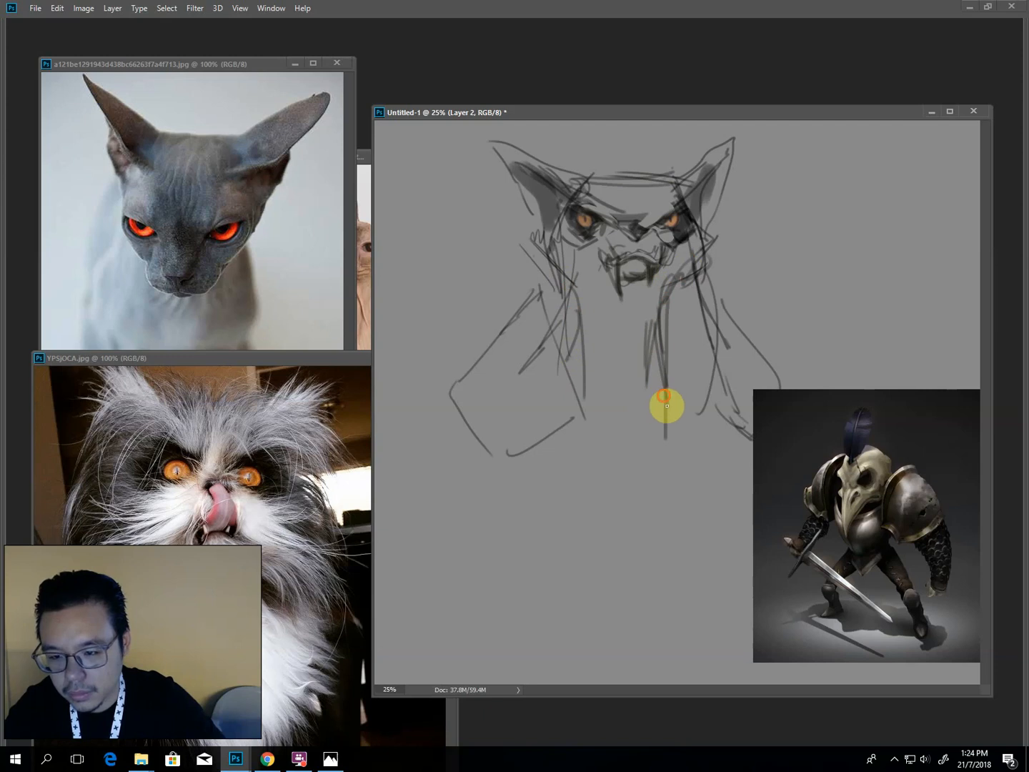
Scale the whole cat sketch down, reposition it in the upper part of the canvas and reinforce the ear outlines.
key(ctrl+t)
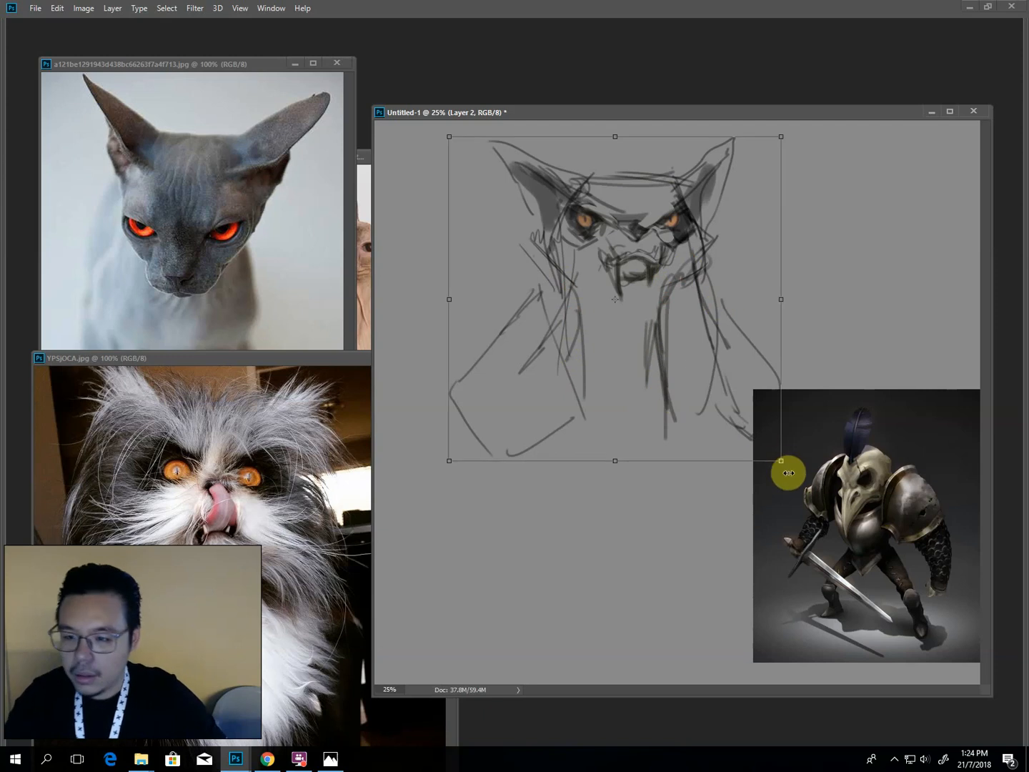
drag(788, 473, 673, 358)
mouse_move(586, 254)
mouse_down()
mouse_move(625, 282)
mouse_move(569, 265)
mouse_move(653, 243)
mouse_up()
key(Return)
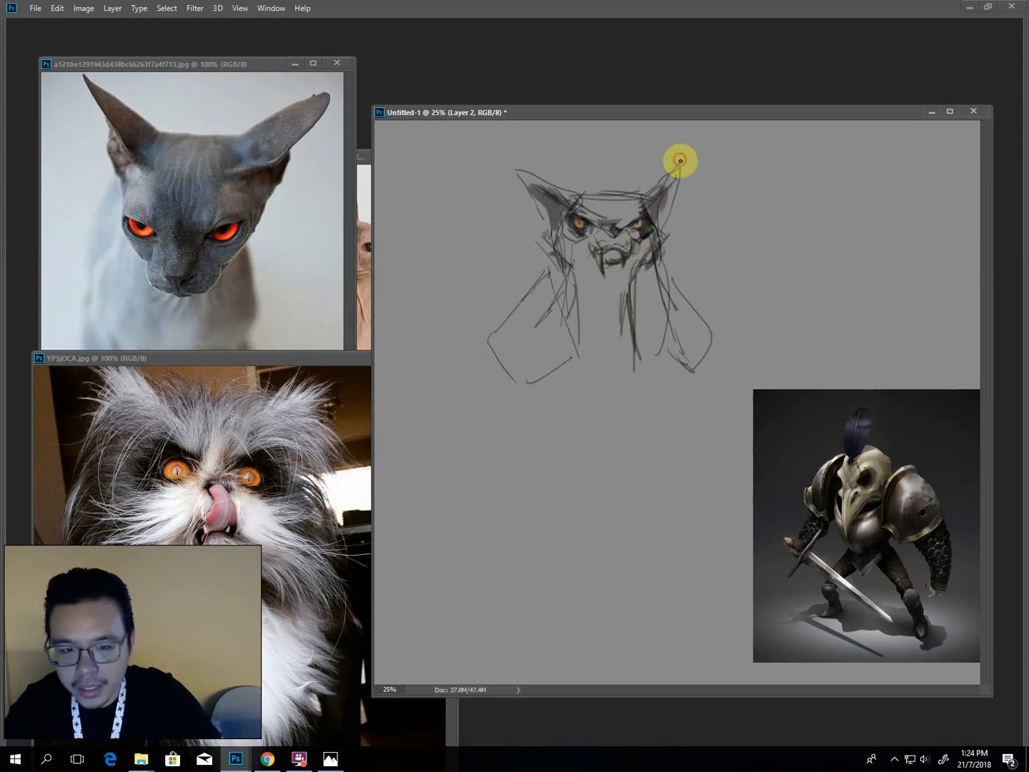
drag(681, 181, 676, 193)
mouse_move(560, 189)
mouse_down()
mouse_move(532, 178)
mouse_move(558, 228)
mouse_up()
Lasso and delete the old shoulder and upper arm outlines on both sides of the neck.
key(l)
mouse_move(511, 297)
mouse_down()
mouse_move(568, 299)
mouse_move(457, 375)
mouse_up()
key(Delete)
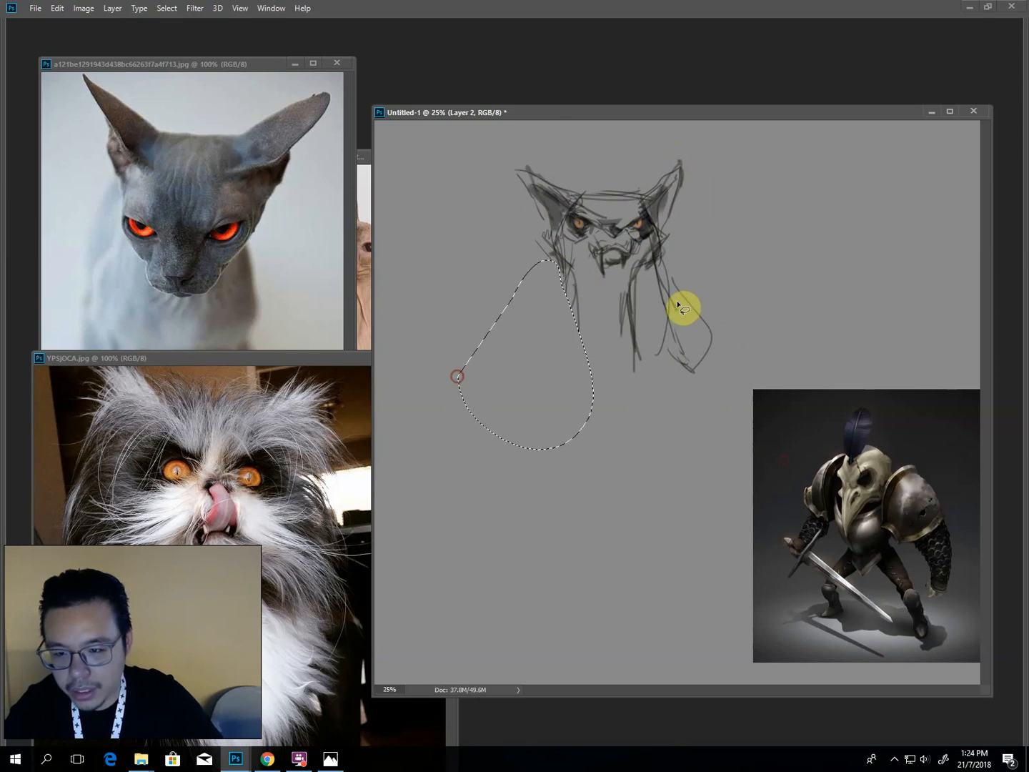
click(647, 305)
drag(662, 266, 602, 230)
key(Delete)
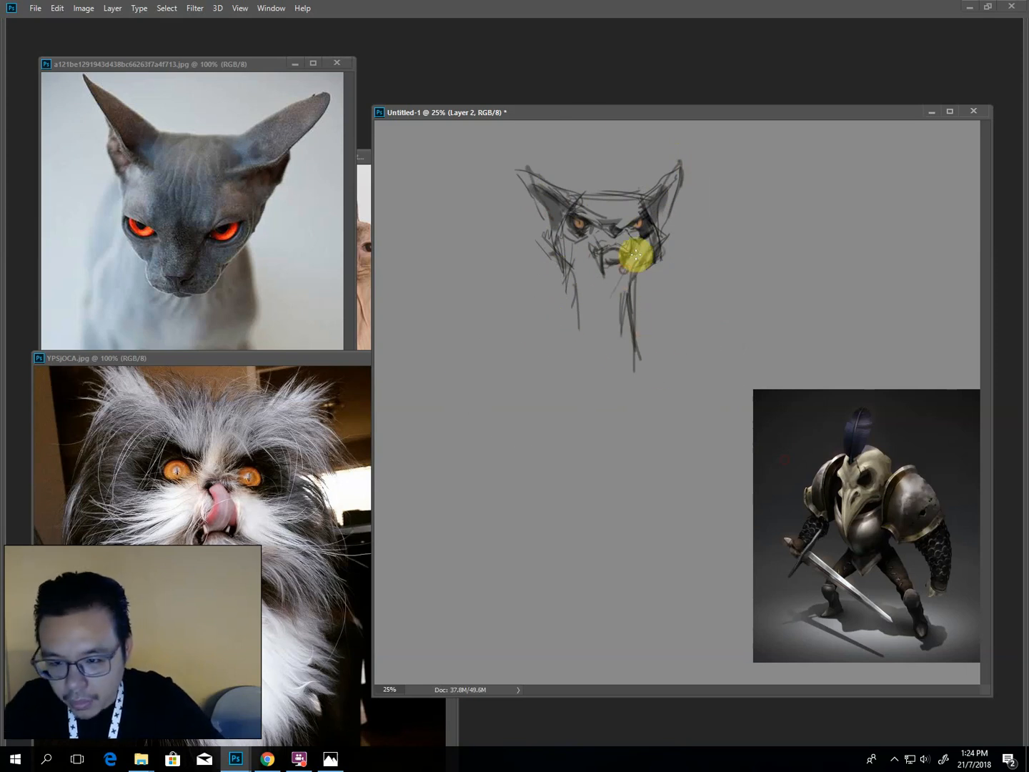
Add light fur strands under the chin and sketch new shoulders sloping down from the neck.
mouse_move(621, 287)
mouse_down()
mouse_move(582, 282)
mouse_move(598, 334)
mouse_up()
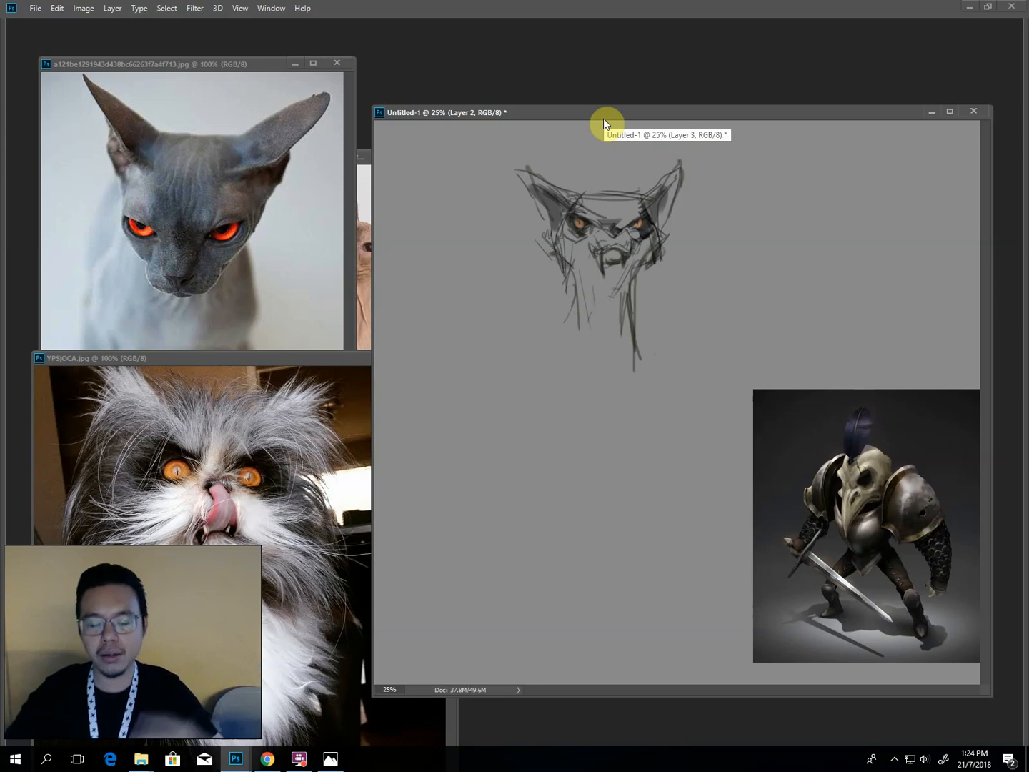
drag(569, 311, 523, 373)
mouse_move(510, 375)
mouse_down()
mouse_move(528, 330)
mouse_move(493, 375)
mouse_up()
mouse_move(631, 319)
mouse_down()
mouse_move(683, 400)
mouse_move(654, 435)
mouse_up()
drag(656, 396, 652, 430)
drag(665, 339, 666, 433)
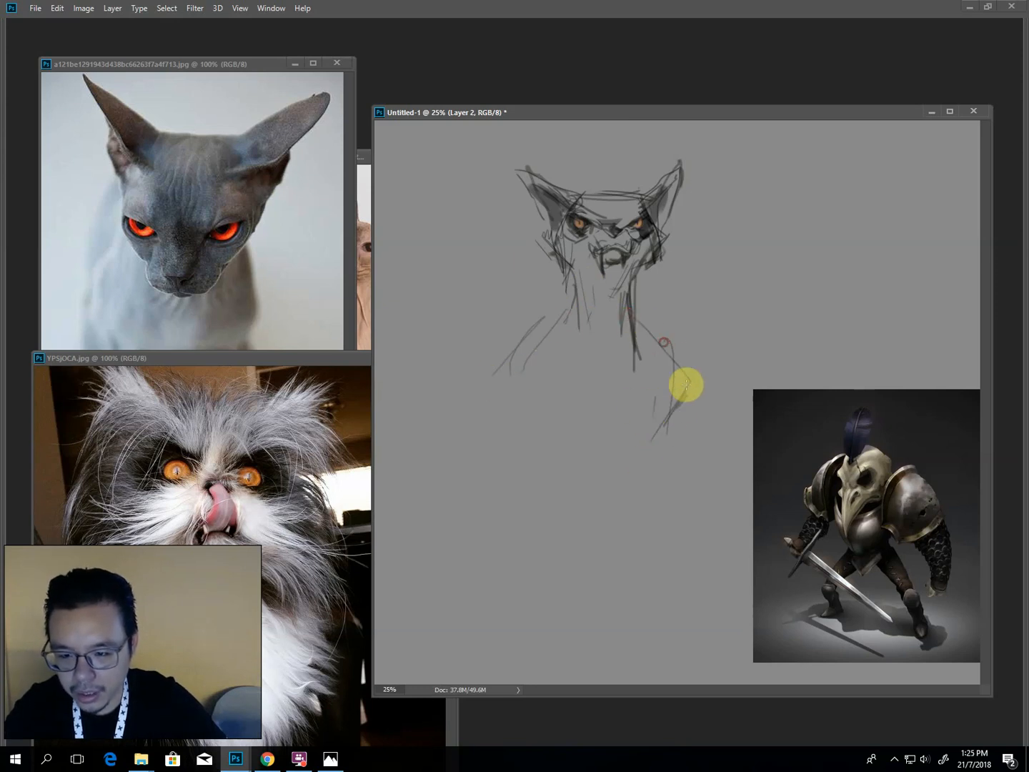
Outline the far side of the torso and draw long diagonal robe lines from the opposite shoulder to the waist.
mouse_move(653, 306)
mouse_down()
mouse_move(700, 383)
mouse_move(639, 459)
mouse_up()
drag(612, 481, 600, 486)
drag(498, 358, 562, 467)
drag(555, 411, 502, 344)
drag(615, 494, 517, 352)
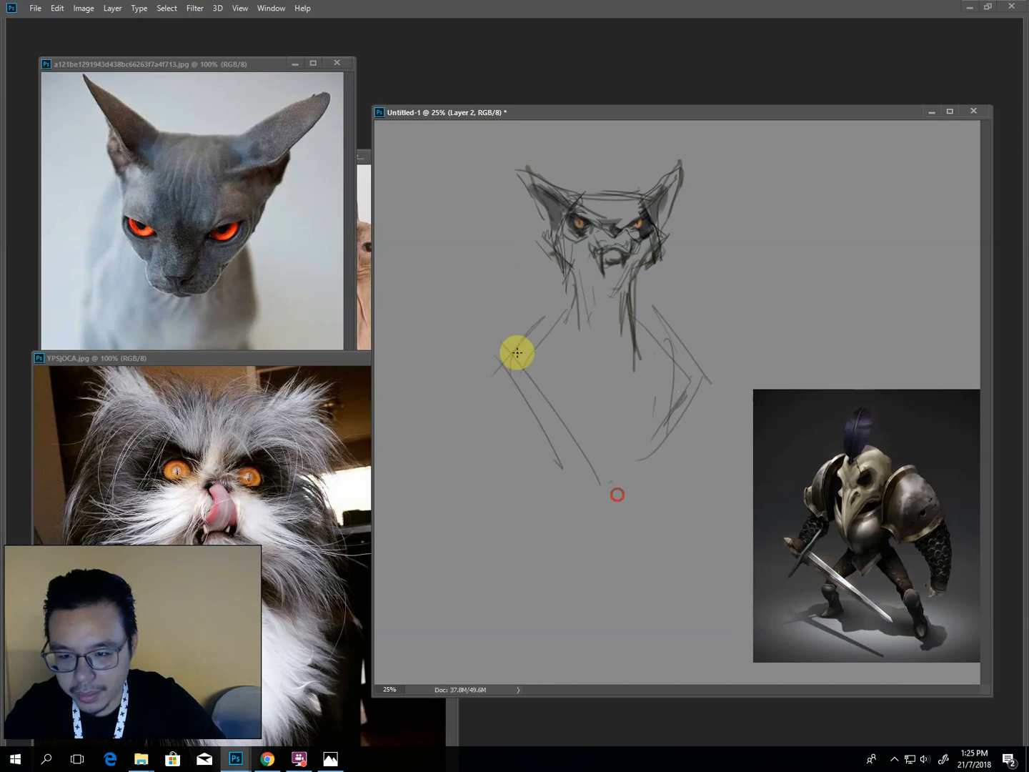
Draw angular shoulder guards over both shoulders and thicken their inner edges.
mouse_move(510, 413)
mouse_down()
mouse_move(521, 394)
mouse_move(511, 306)
mouse_move(469, 372)
mouse_up()
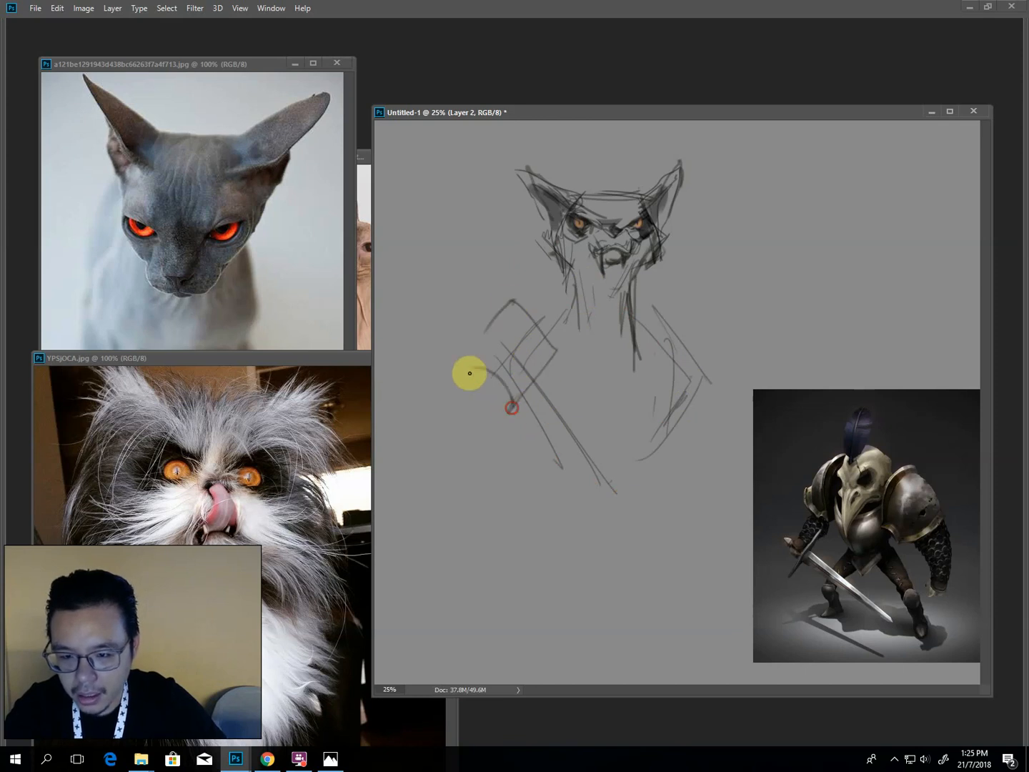
drag(490, 324, 457, 383)
mouse_move(670, 311)
mouse_down()
mouse_move(652, 368)
mouse_move(694, 415)
mouse_move(671, 366)
mouse_up()
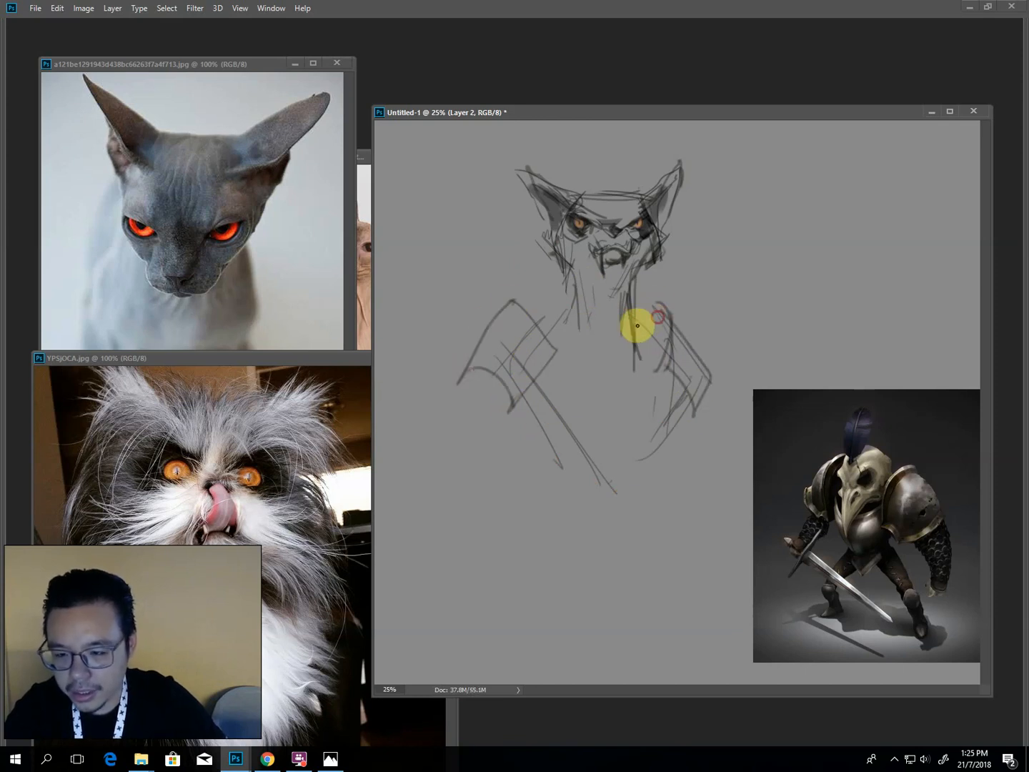
mouse_move(639, 325)
mouse_down()
mouse_move(660, 347)
mouse_move(680, 320)
mouse_move(644, 324)
mouse_move(656, 317)
mouse_move(657, 356)
mouse_move(697, 409)
mouse_up()
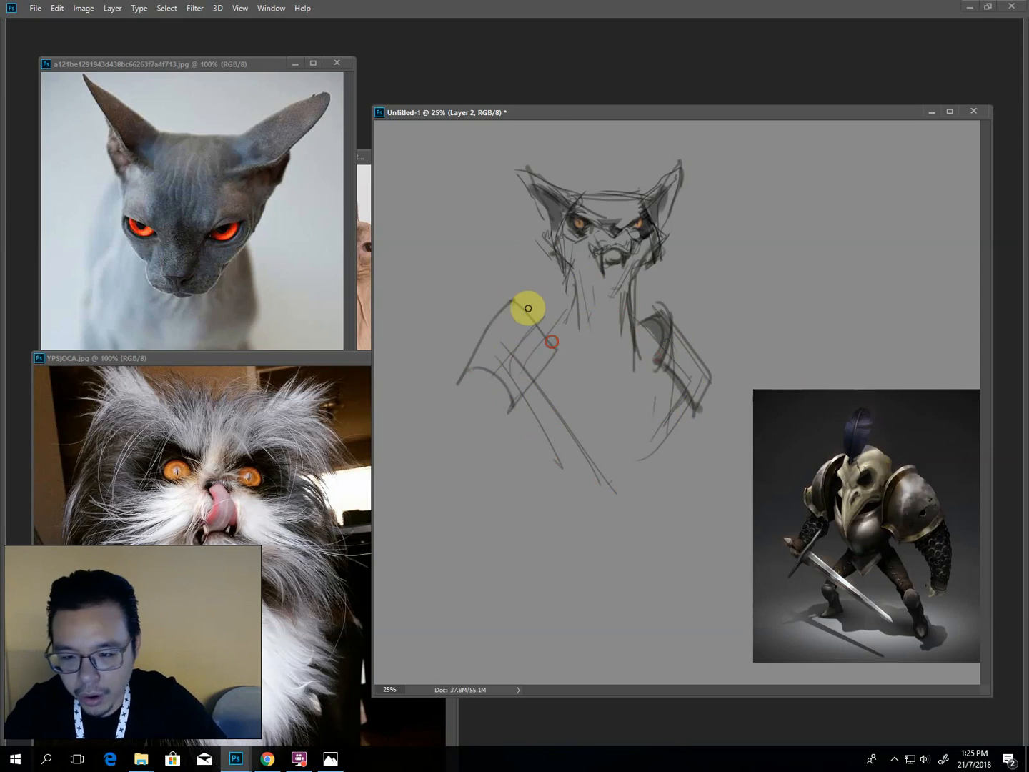
drag(529, 308, 554, 346)
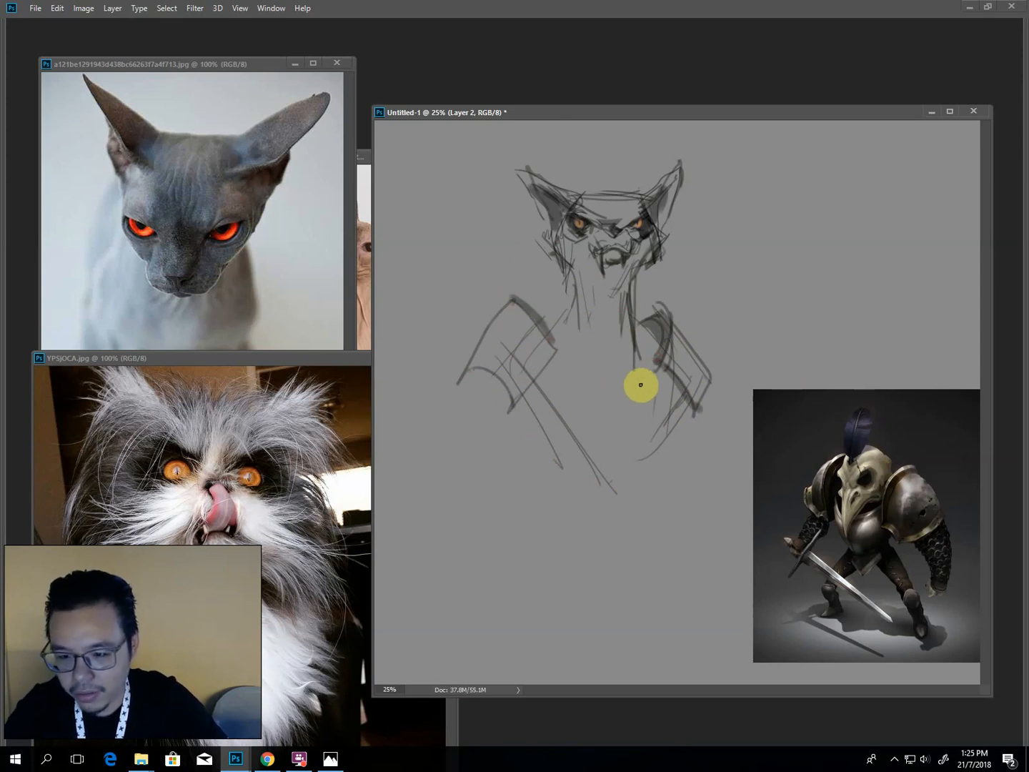
Draw a four-sided chest plate in the middle of the torso.
mouse_move(642, 377)
mouse_down()
mouse_move(568, 383)
mouse_move(655, 432)
mouse_move(658, 447)
mouse_up()
drag(651, 447, 572, 452)
drag(574, 451, 576, 382)
drag(644, 372, 564, 375)
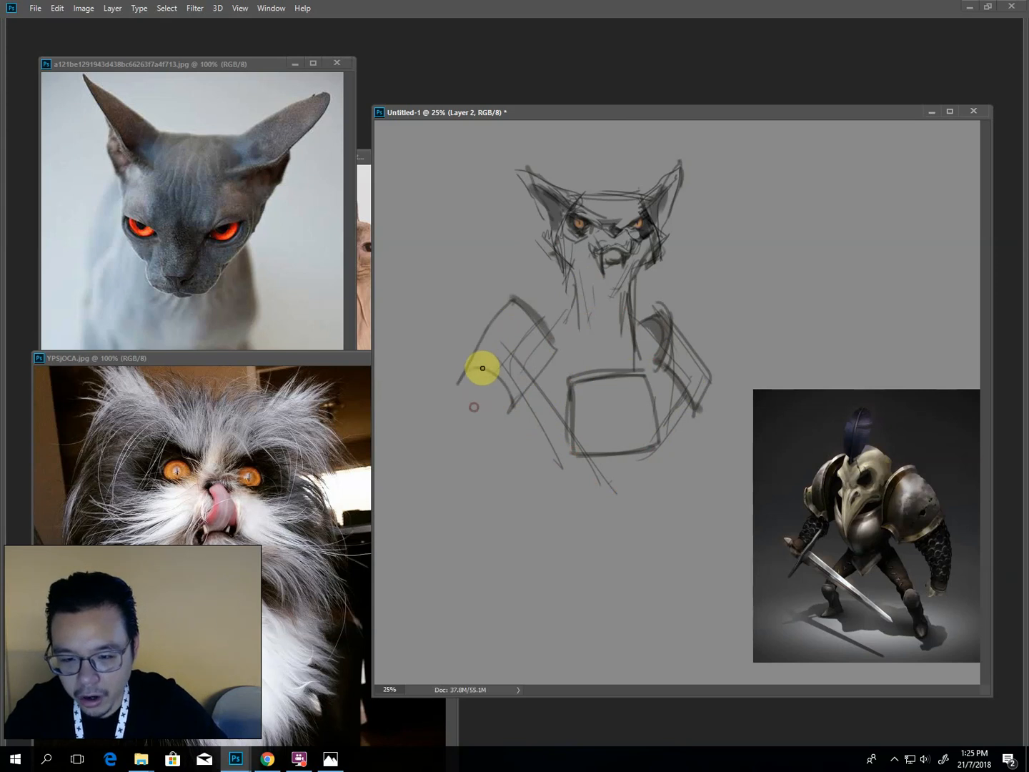
Draw long, wide sleeves hanging down from both shoulder guards.
mouse_move(484, 368)
mouse_down()
mouse_move(428, 543)
mouse_move(541, 421)
mouse_move(495, 551)
mouse_up()
drag(495, 551, 412, 557)
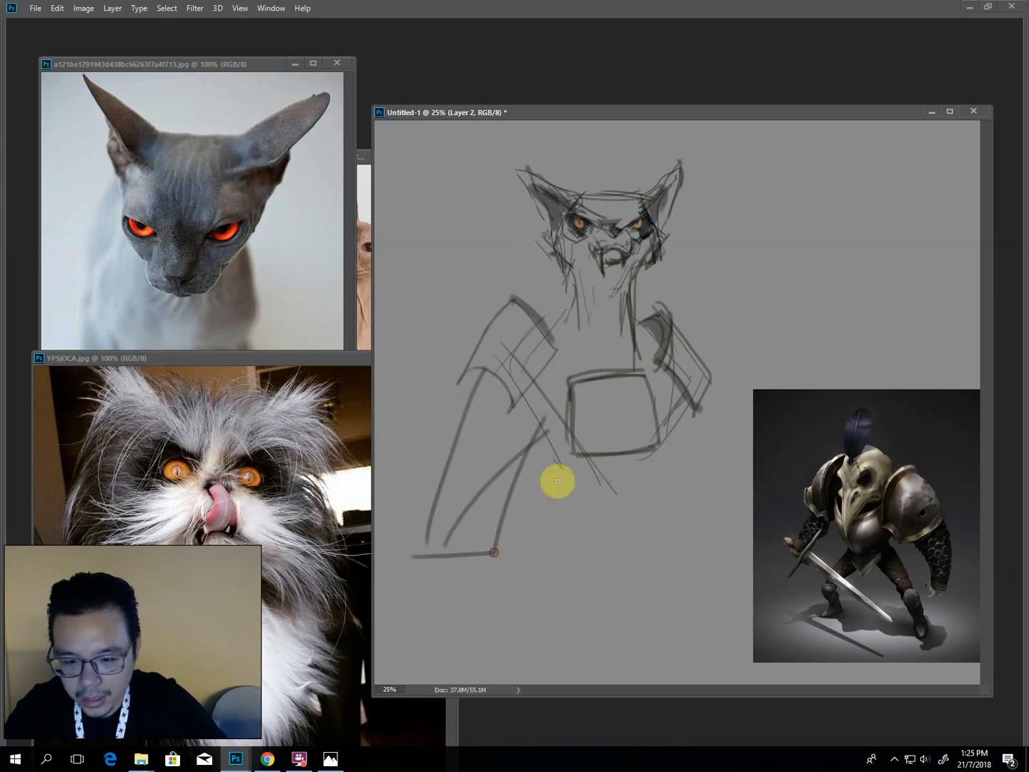
drag(646, 428, 670, 573)
mouse_move(696, 407)
mouse_down()
mouse_move(721, 516)
mouse_move(663, 556)
mouse_up()
Draw V-shaped collar lines from the shoulders to the chest plate and strengthen the sides of the neck.
mouse_move(661, 323)
mouse_down()
mouse_move(612, 376)
mouse_move(551, 336)
mouse_move(591, 372)
mouse_up()
mouse_move(573, 310)
mouse_down()
mouse_move(536, 331)
mouse_move(571, 319)
mouse_up()
drag(621, 308, 634, 321)
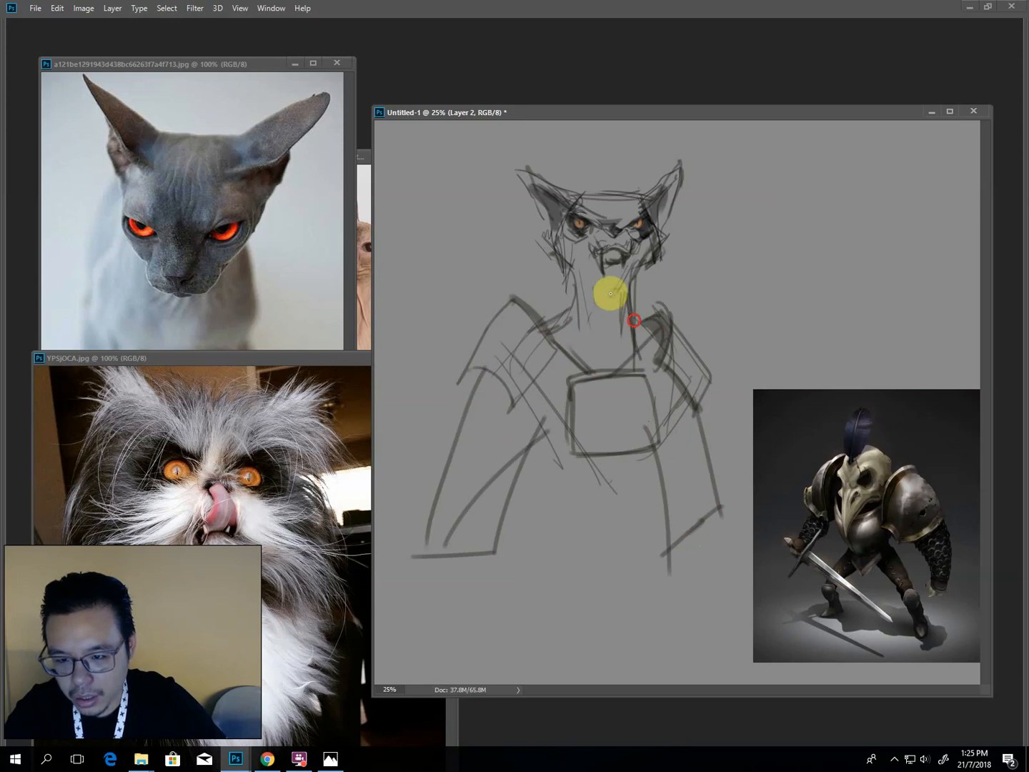
Sketch hands below both widened sleeve cuffs and add a dark band along the shoulder guard's lower rim.
mouse_move(540, 427)
mouse_down()
mouse_move(558, 480)
mouse_move(570, 453)
mouse_move(518, 548)
mouse_up()
drag(517, 540, 449, 556)
mouse_move(439, 556)
mouse_down()
mouse_move(439, 592)
mouse_move(455, 570)
mouse_move(461, 578)
mouse_up()
drag(436, 585, 458, 582)
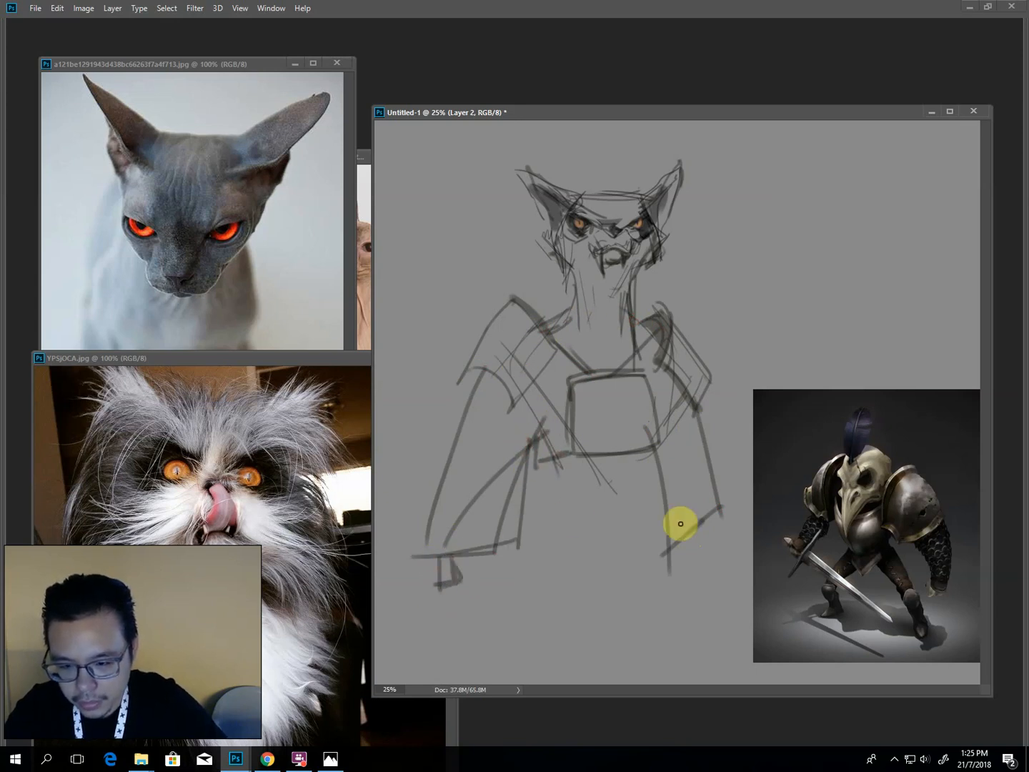
drag(703, 522, 690, 537)
mouse_move(718, 535)
mouse_down()
mouse_move(711, 568)
mouse_move(722, 578)
mouse_up()
drag(723, 534, 690, 559)
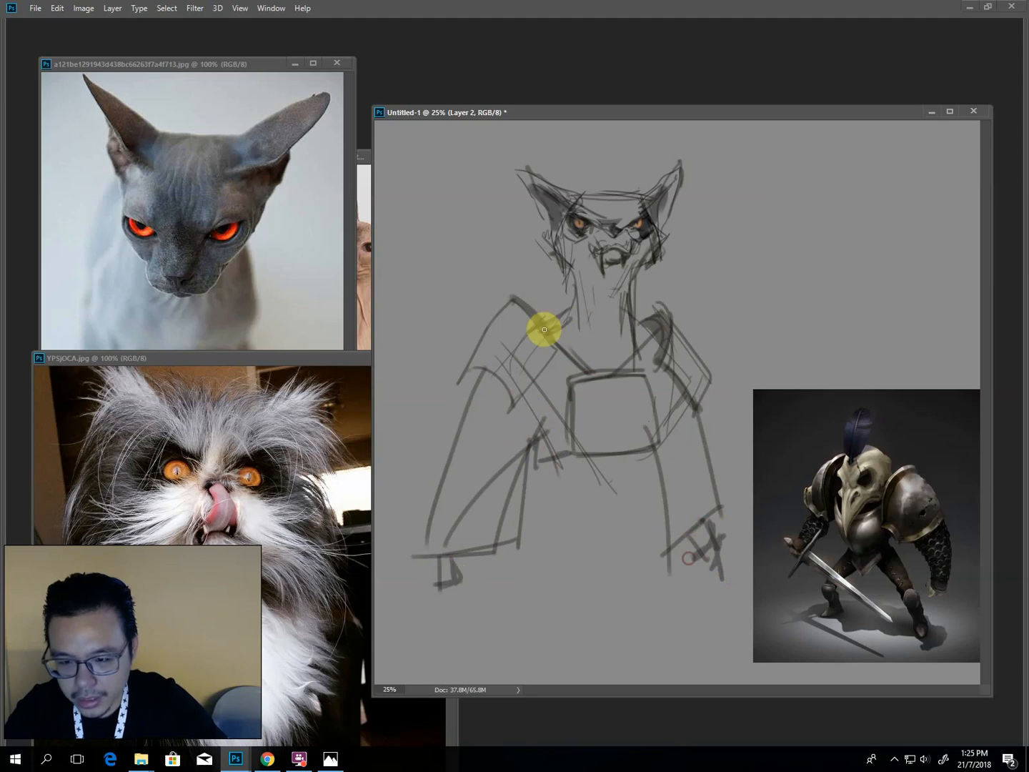
mouse_move(473, 377)
mouse_down()
mouse_move(512, 408)
mouse_move(463, 383)
mouse_up()
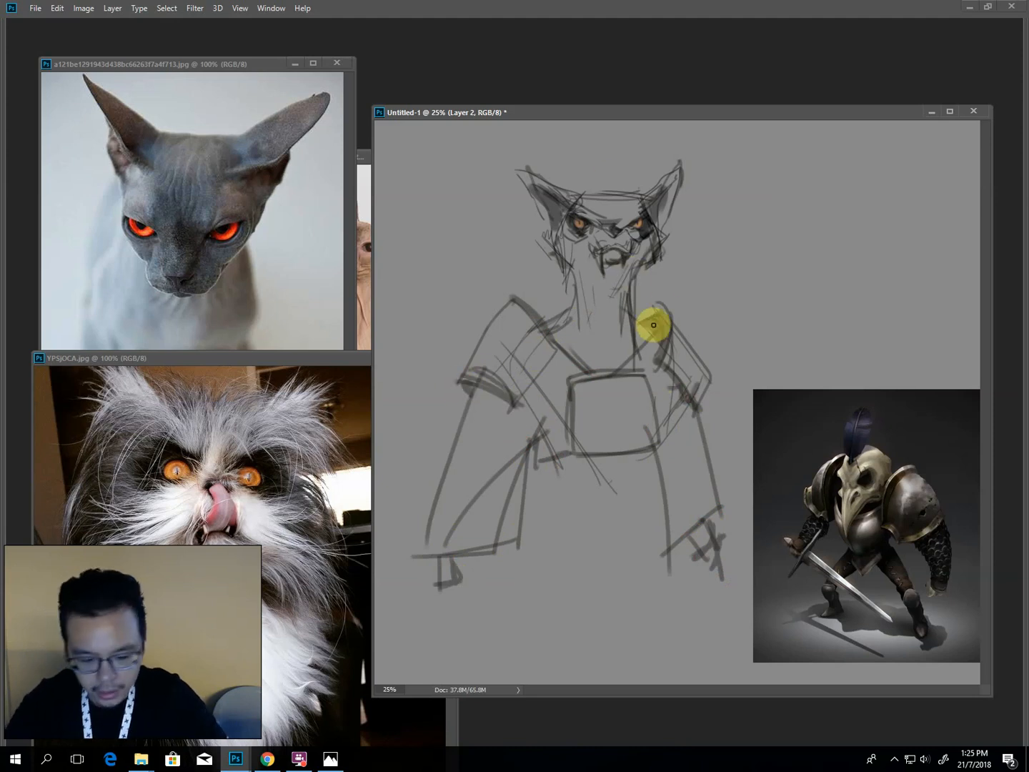
Scale the figure down, distort it so the lower body flares wider, and place it in the upper canvas.
key(ctrl+t)
drag(727, 586, 602, 389)
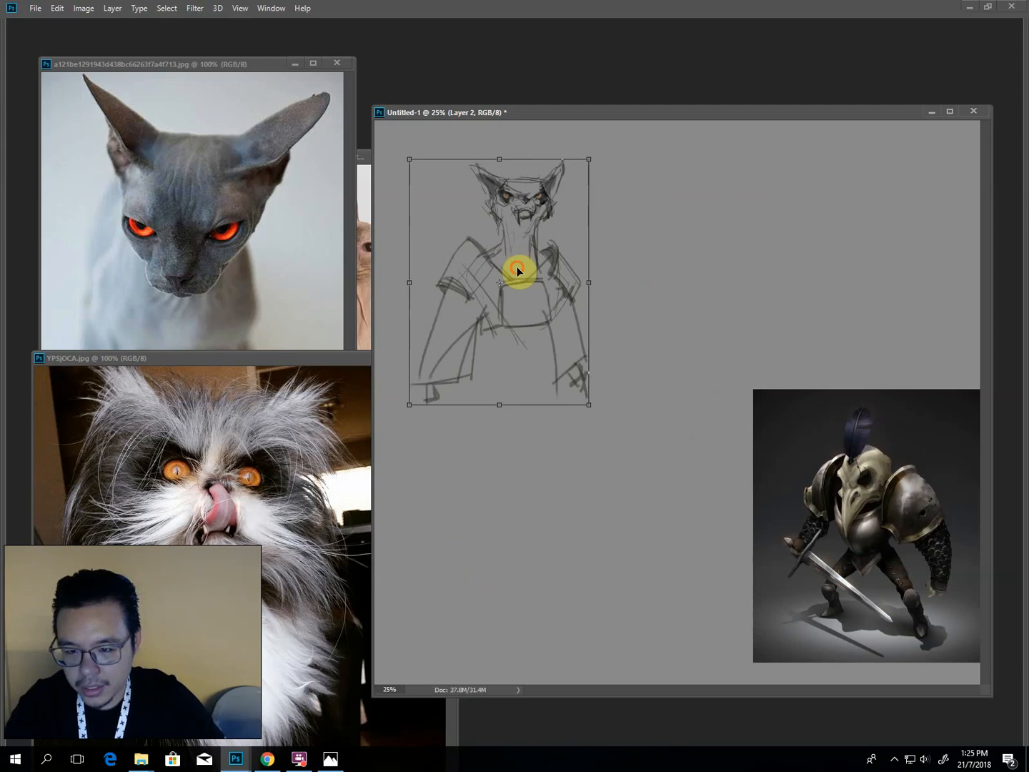
drag(518, 270, 607, 326)
drag(680, 459, 702, 476)
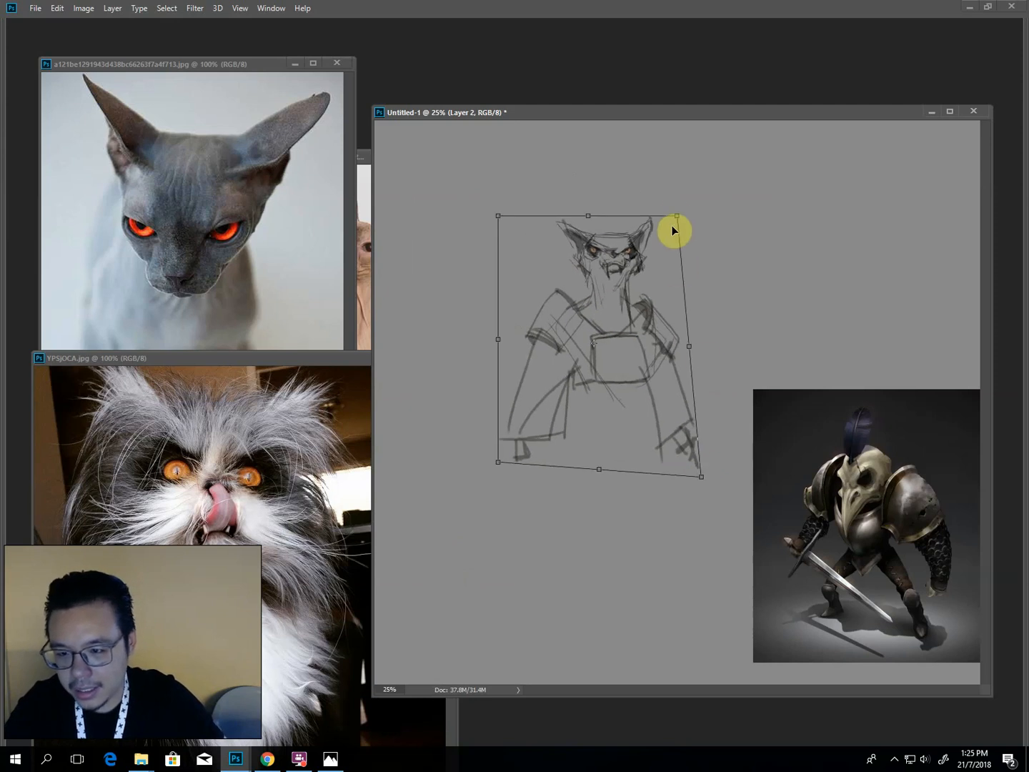
drag(672, 228, 722, 167)
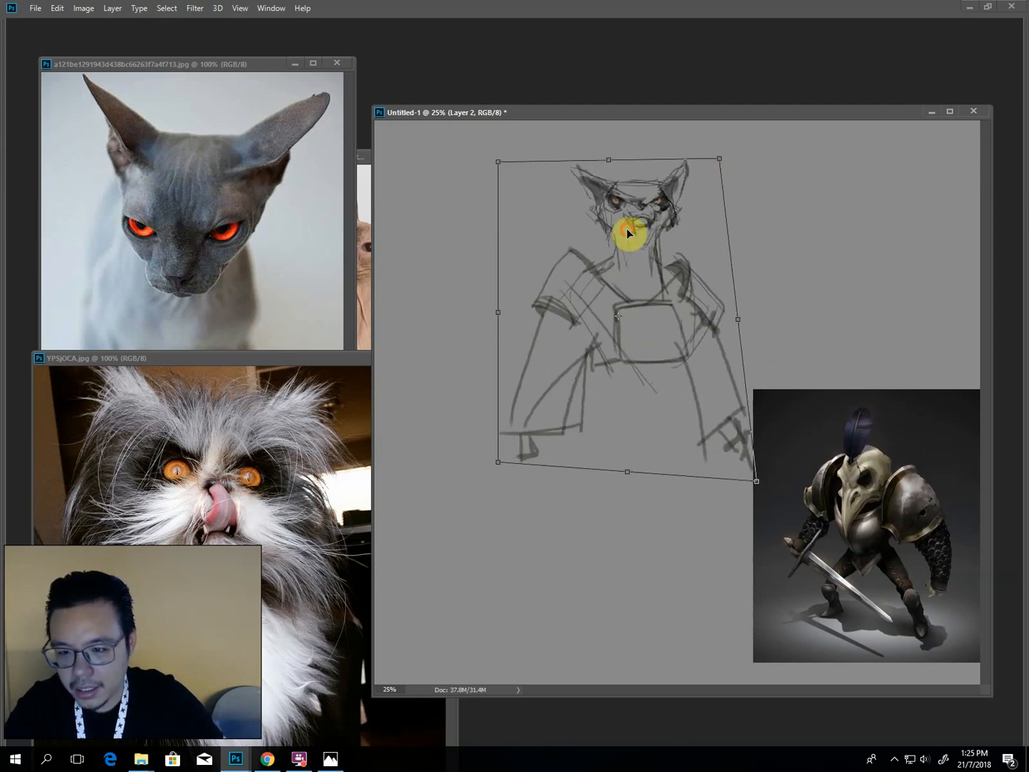
drag(627, 229, 571, 238)
key(Return)
Draw wide, baggy samurai trousers below the torso with pointed hems and a split between the legs.
key(b)
mouse_move(511, 394)
mouse_down()
mouse_move(502, 528)
mouse_move(484, 559)
mouse_move(484, 547)
mouse_up()
drag(642, 340, 692, 529)
drag(643, 370, 683, 539)
drag(696, 551, 646, 576)
drag(690, 530, 643, 576)
mouse_move(598, 519)
mouse_down()
mouse_move(635, 585)
mouse_move(529, 599)
mouse_up()
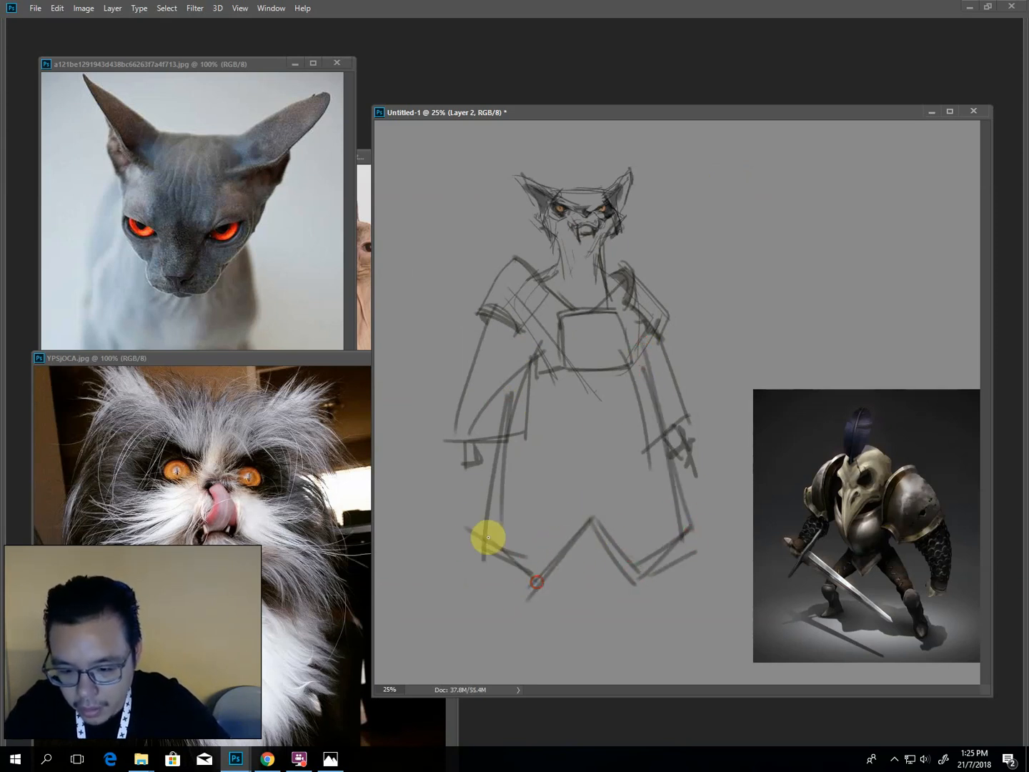
Draw thin lower legs with feet below the trousers and reinforce the arm and hand lines.
drag(468, 494, 530, 632)
drag(642, 562, 669, 635)
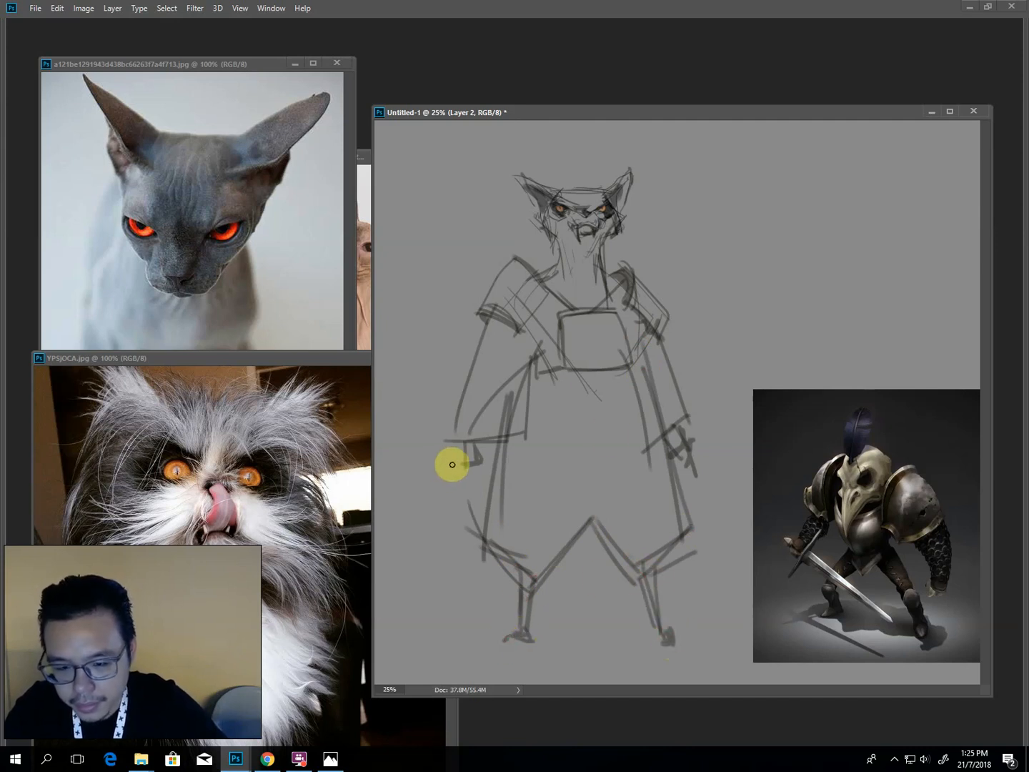
mouse_move(453, 451)
mouse_down()
mouse_move(473, 466)
mouse_move(513, 341)
mouse_move(462, 434)
mouse_up()
drag(485, 310, 520, 328)
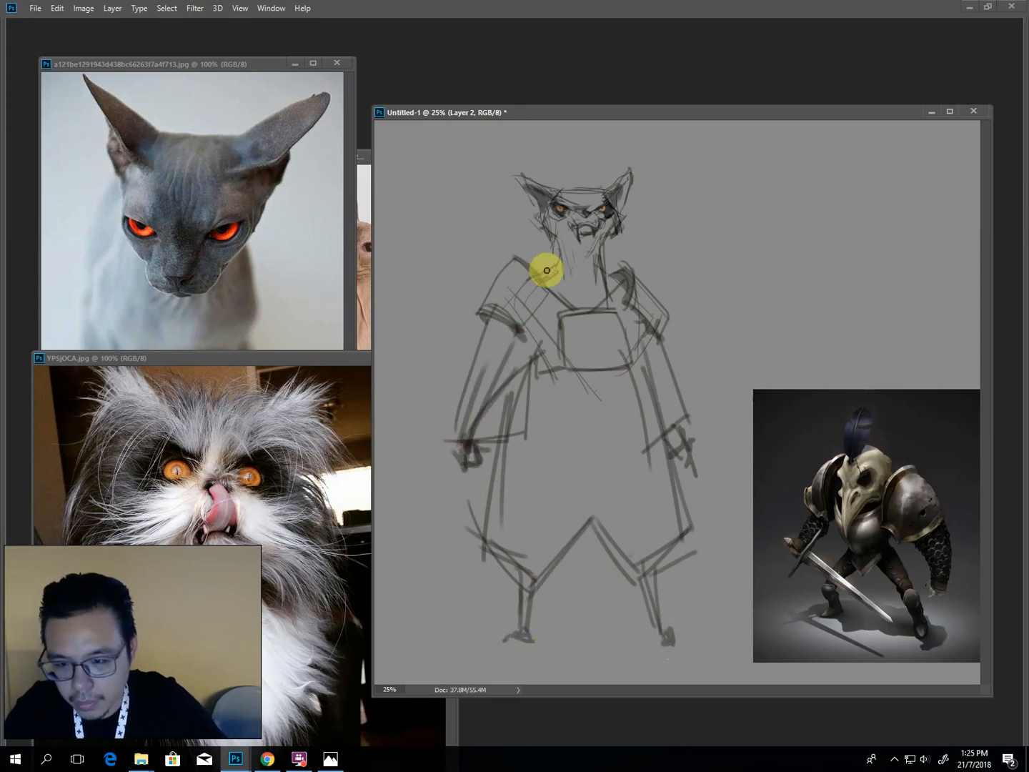
Touch up the shoulder, neck and hand lines, and delete the lower trouser hems, lower legs and feet.
mouse_move(528, 278)
mouse_down()
mouse_move(609, 268)
mouse_move(599, 250)
mouse_up()
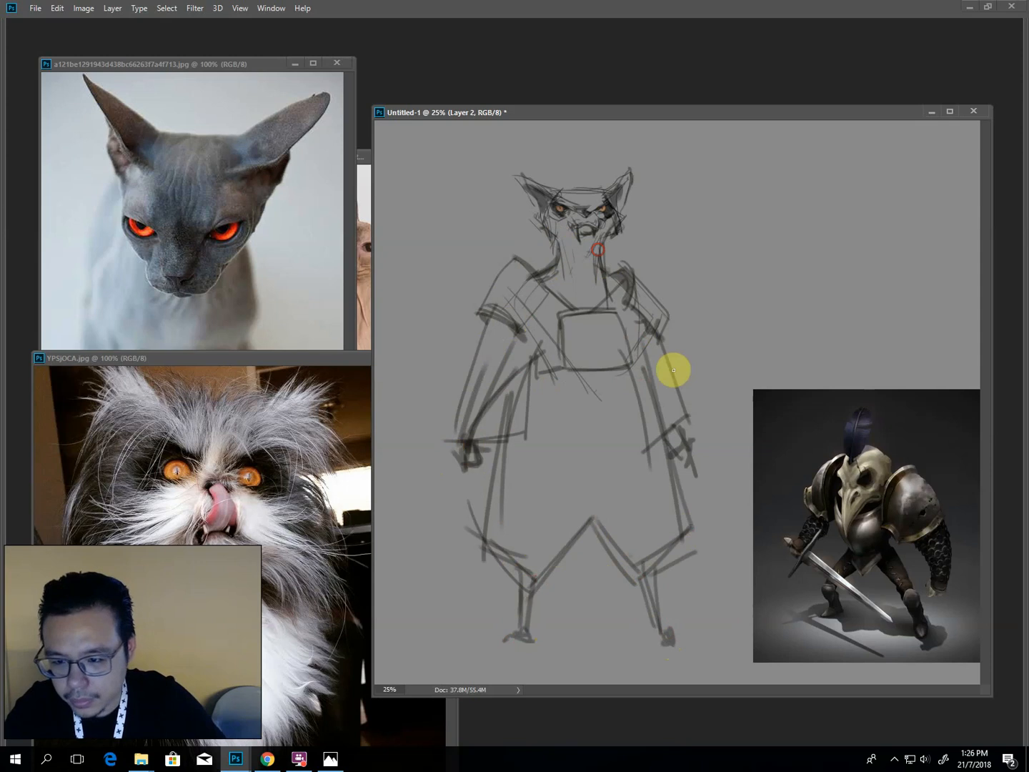
drag(688, 436, 684, 410)
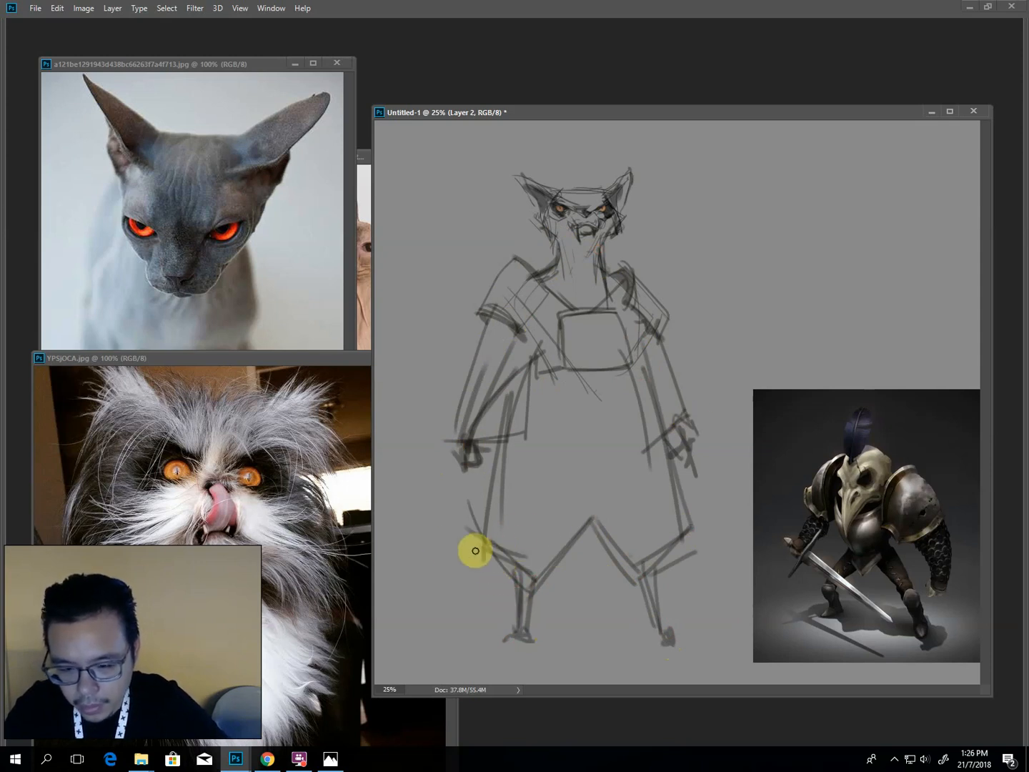
mouse_move(484, 556)
mouse_down()
mouse_move(568, 541)
mouse_move(478, 602)
mouse_up()
key(Delete)
click(433, 461)
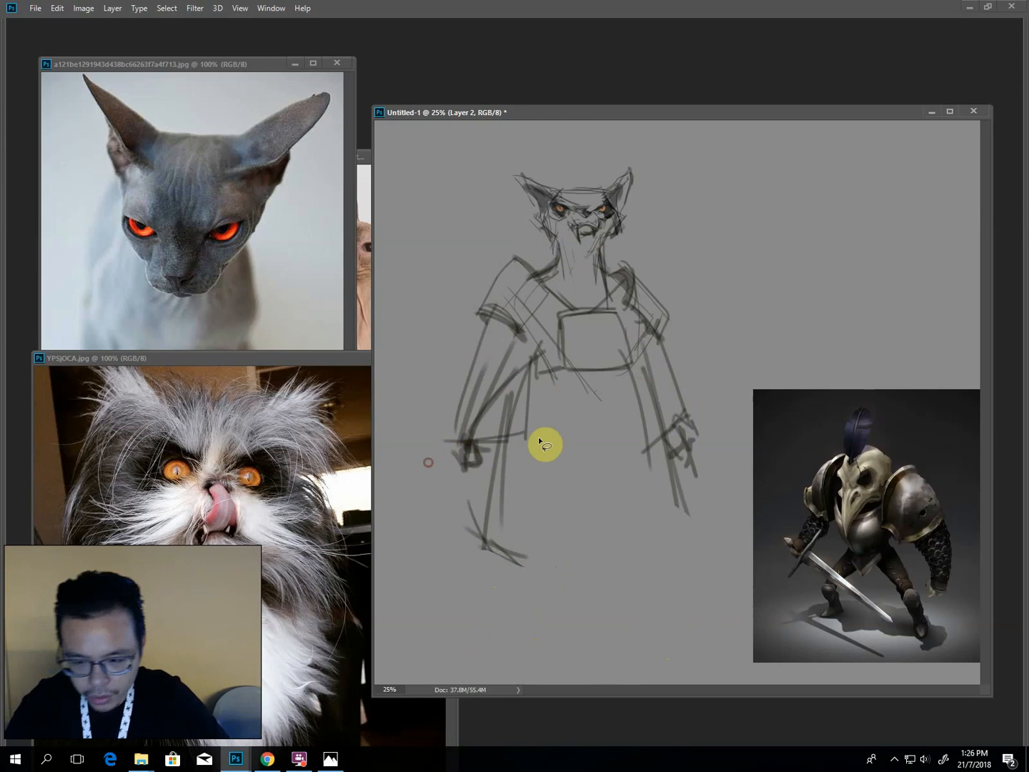
Redraw the waist and sword-side trouser leg beneath the crosshatched shoulder with a rounded thigh, inner hem line and thin lower leg.
mouse_move(623, 373)
mouse_down()
mouse_move(607, 417)
mouse_move(559, 408)
mouse_up()
click(558, 370)
key(b)
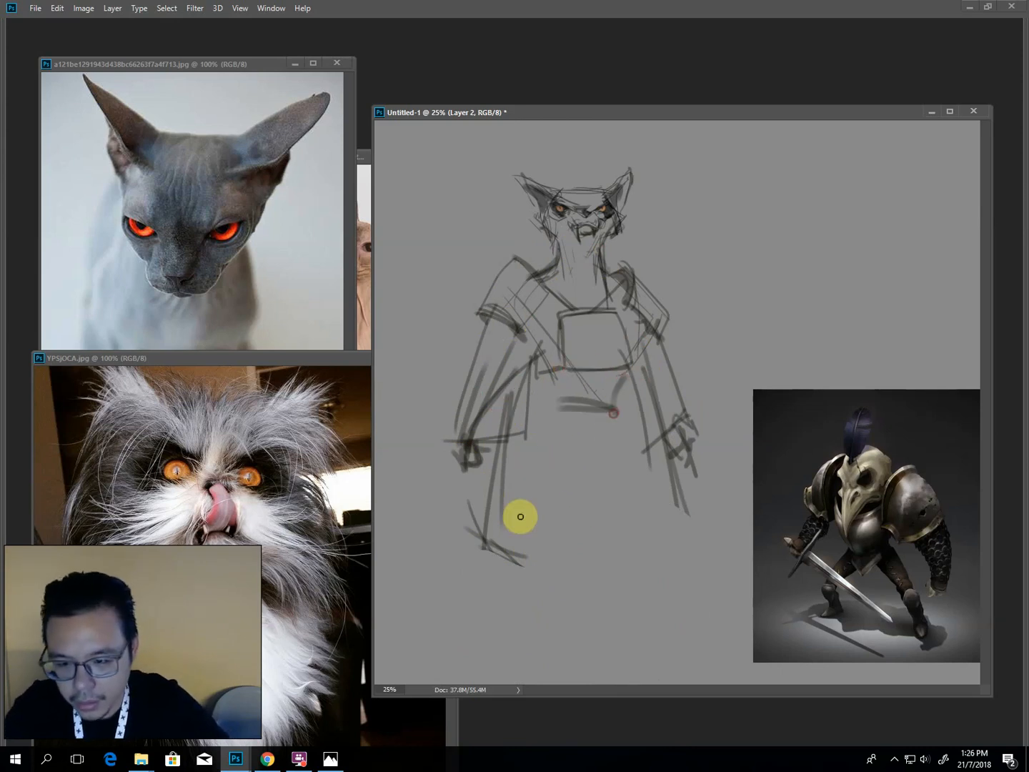
mouse_move(566, 506)
mouse_down()
mouse_move(574, 427)
mouse_move(484, 527)
mouse_move(535, 566)
mouse_move(489, 624)
mouse_up()
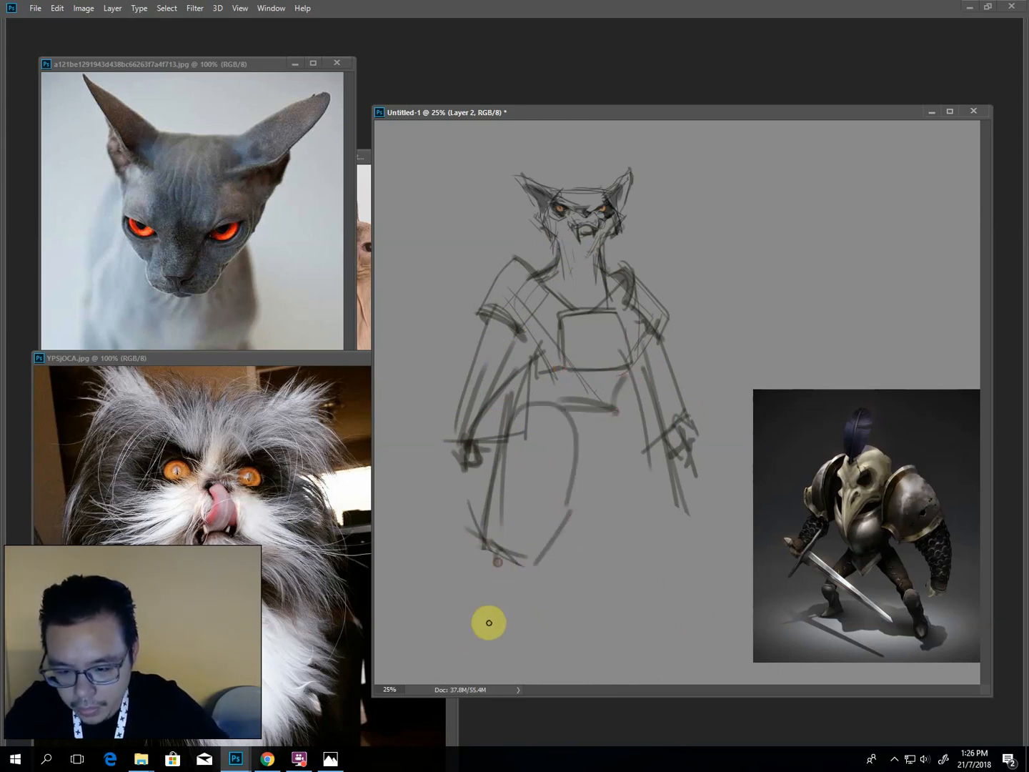
drag(519, 556, 505, 632)
drag(557, 524, 592, 525)
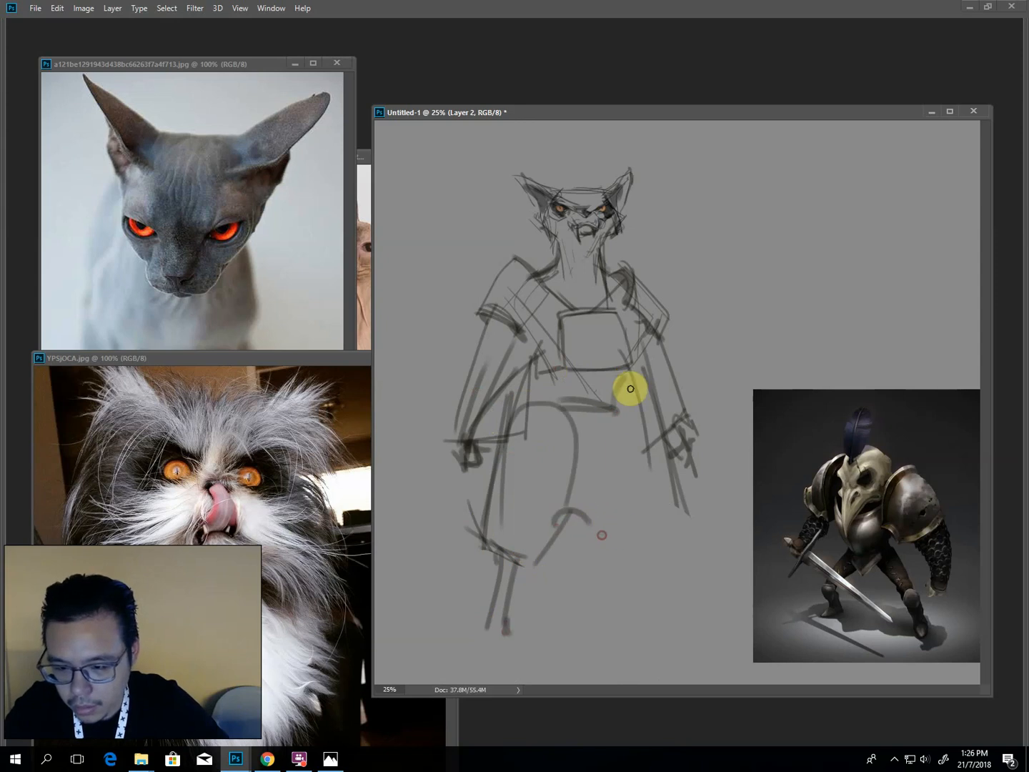
Draw the other trouser leg with a gathered knee and thin lower leg, and add clawed paws to both legs.
drag(633, 373, 682, 529)
mouse_move(613, 515)
mouse_down()
mouse_move(659, 558)
mouse_move(679, 619)
mouse_up()
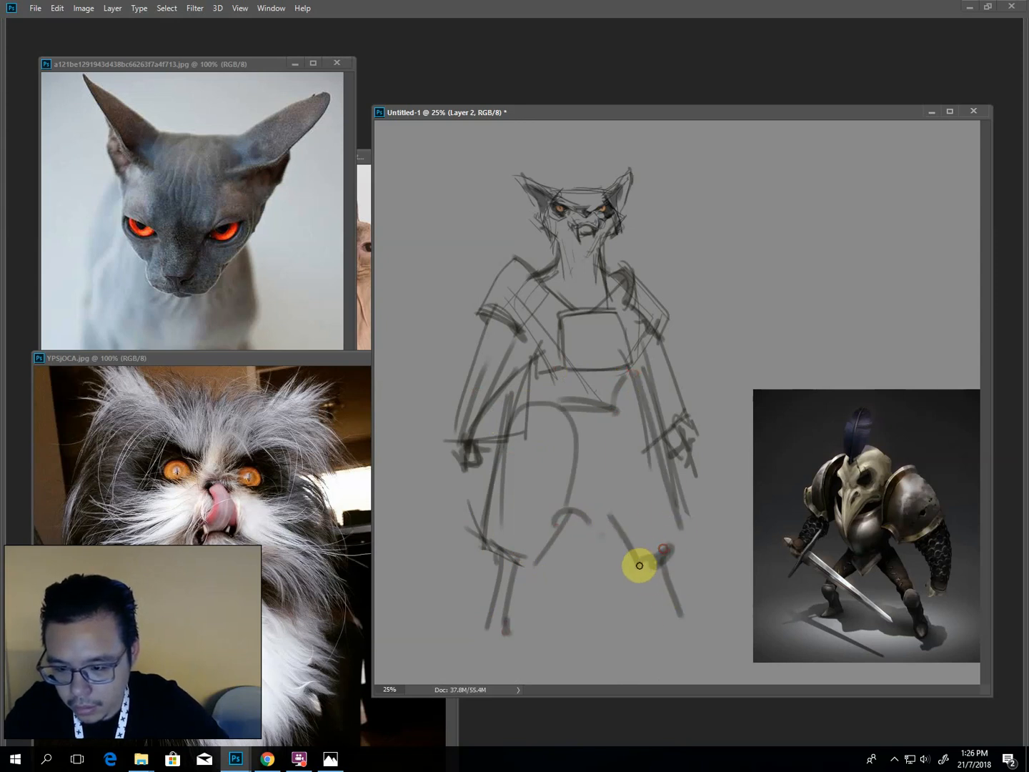
mouse_move(645, 554)
mouse_down()
mouse_move(666, 634)
mouse_move(678, 616)
mouse_move(646, 650)
mouse_up()
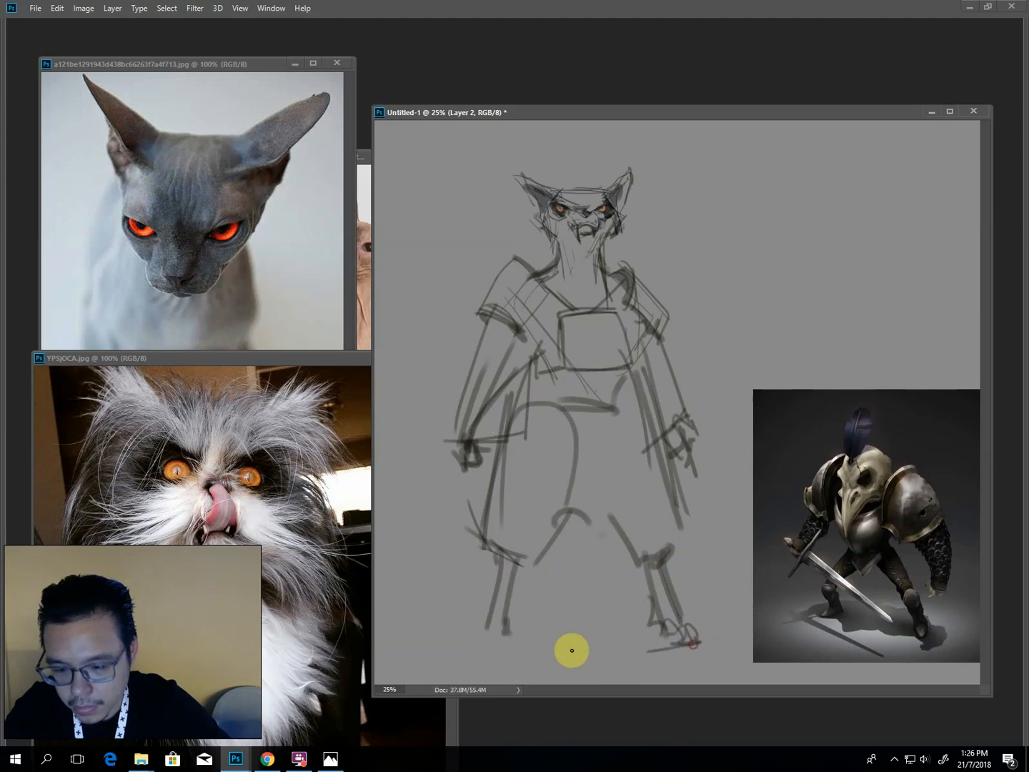
drag(497, 650, 532, 646)
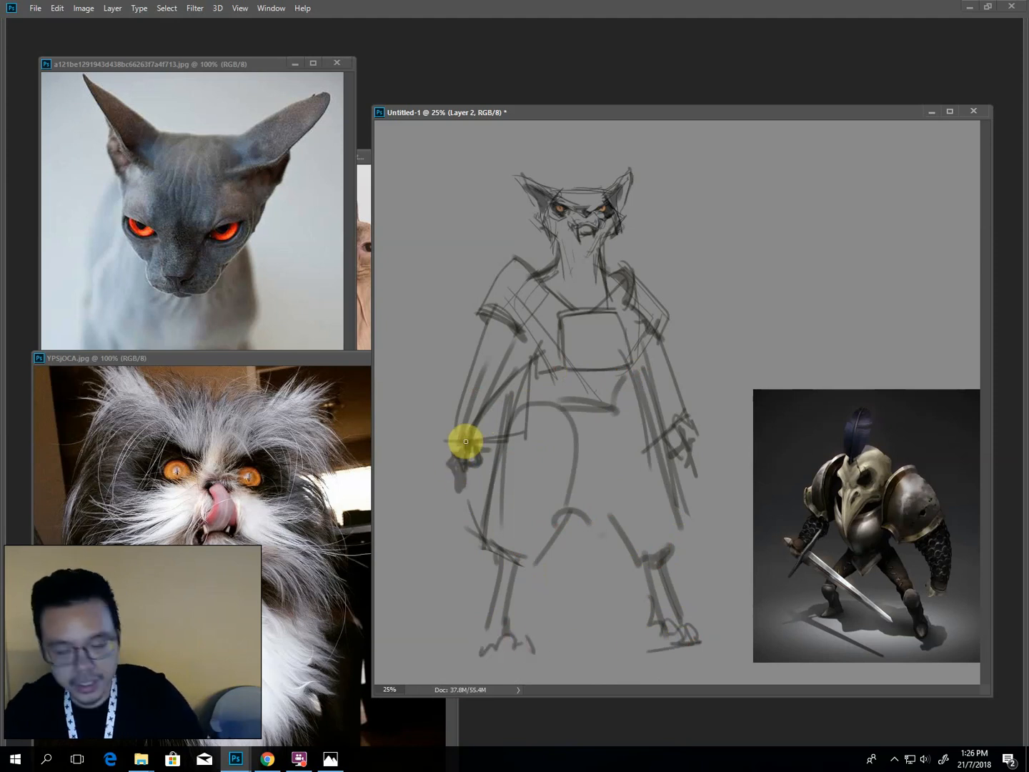
Save the document as a Photoshop file named white_claw_demo in the White Claw Paint Demo folder on the Desktop.
key(ctrl+s)
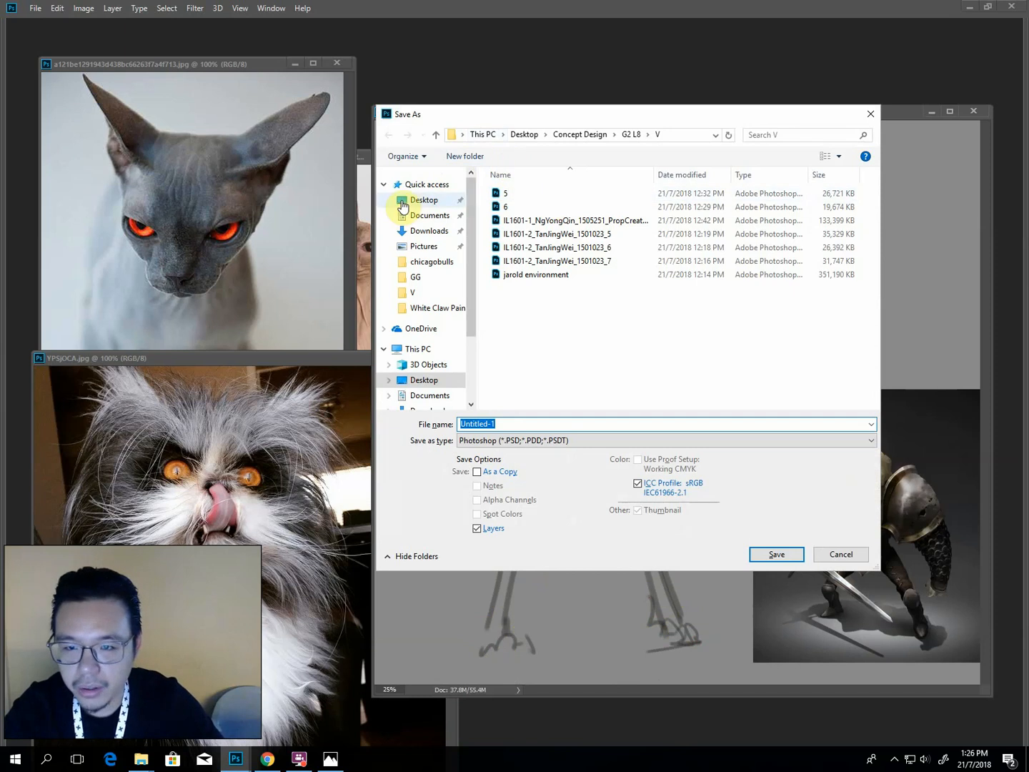
click(422, 216)
click(423, 247)
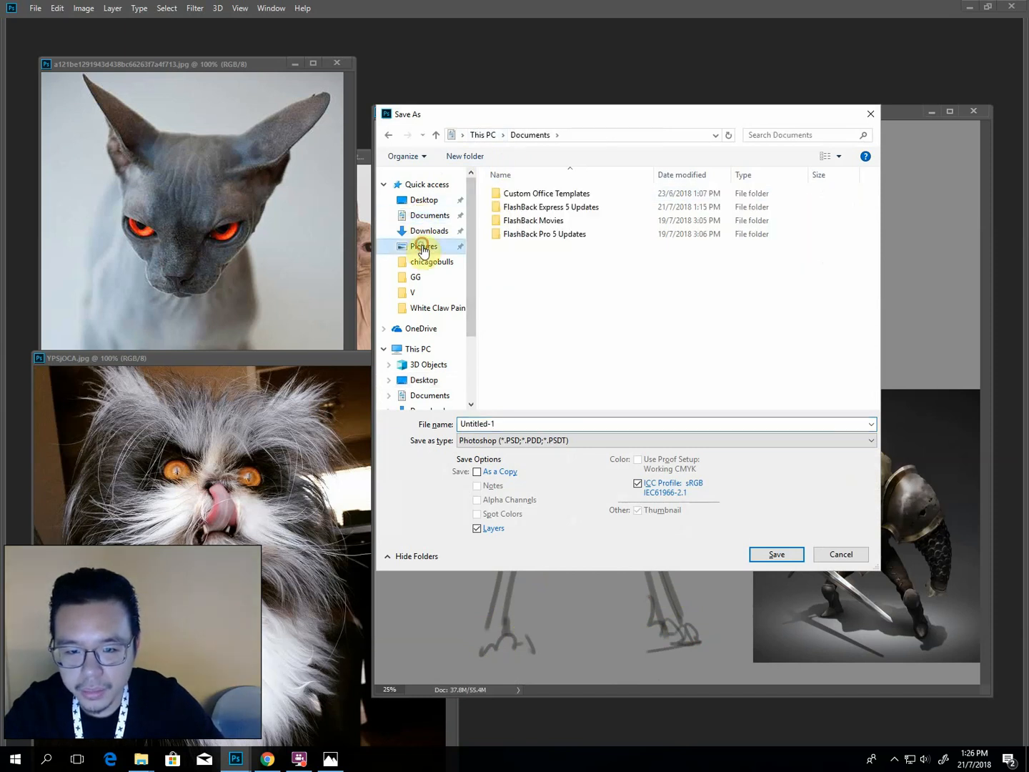
click(424, 379)
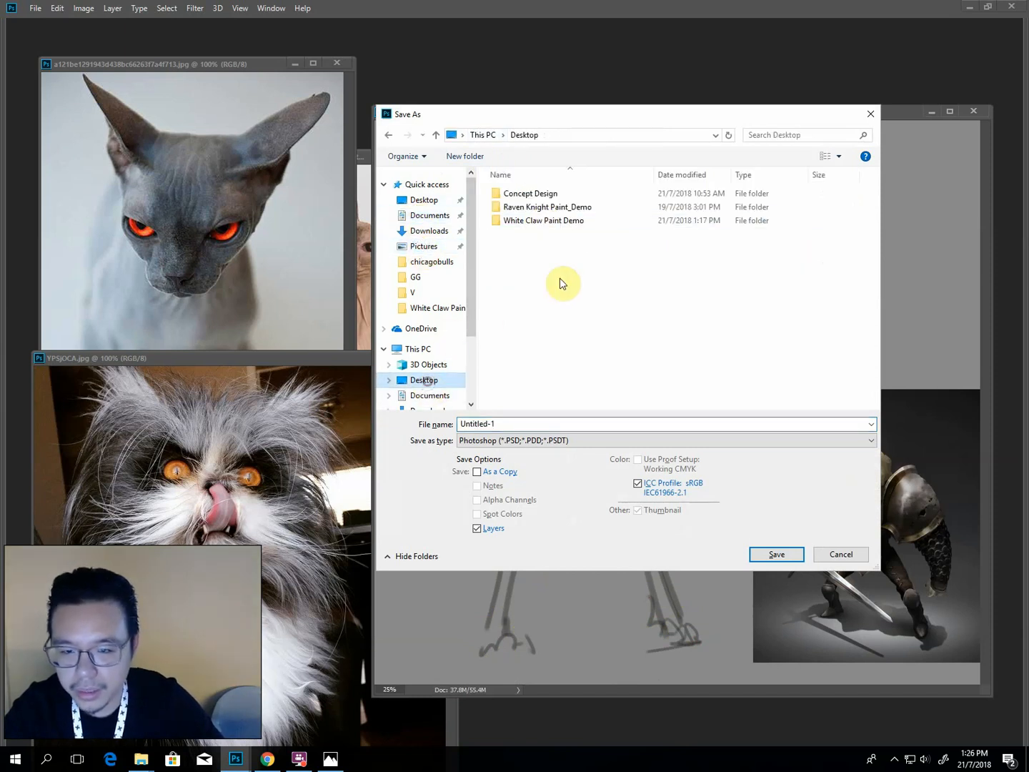
double_click(524, 222)
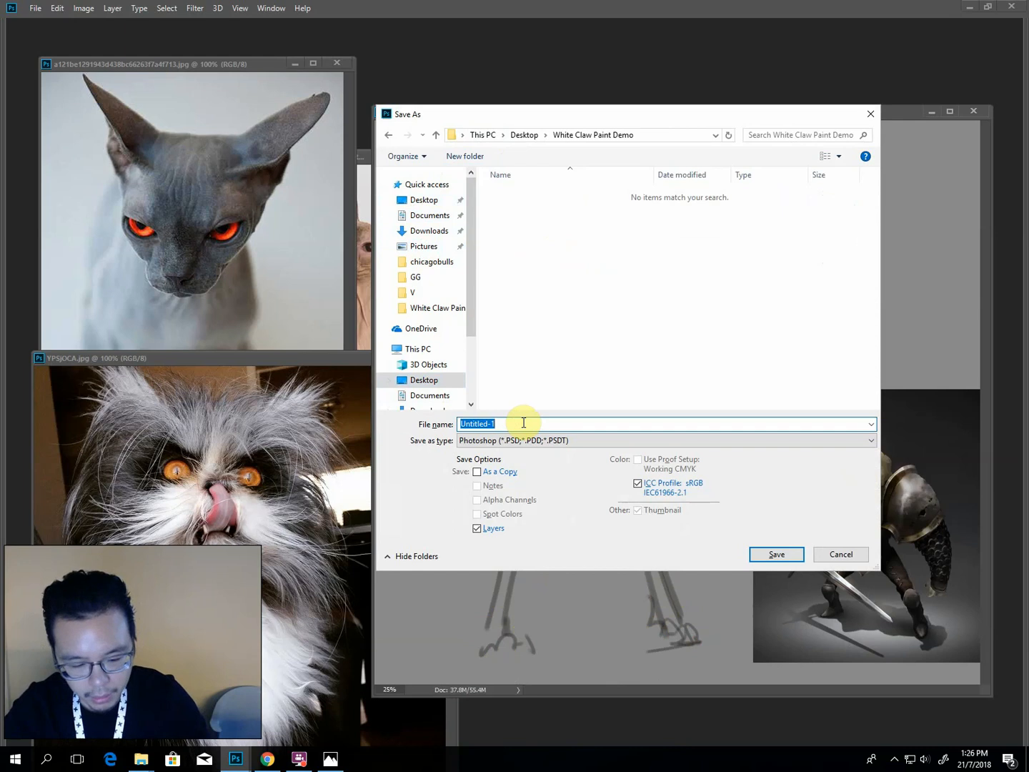
text(white_claw_demo)
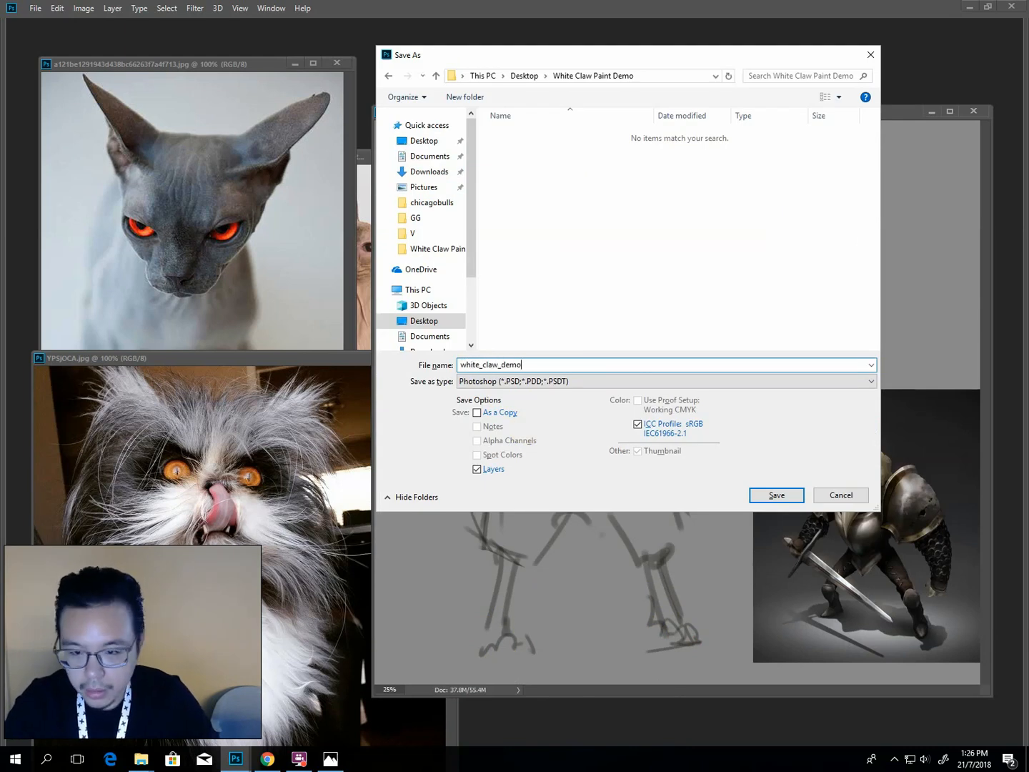
key(Return)
key(Return)
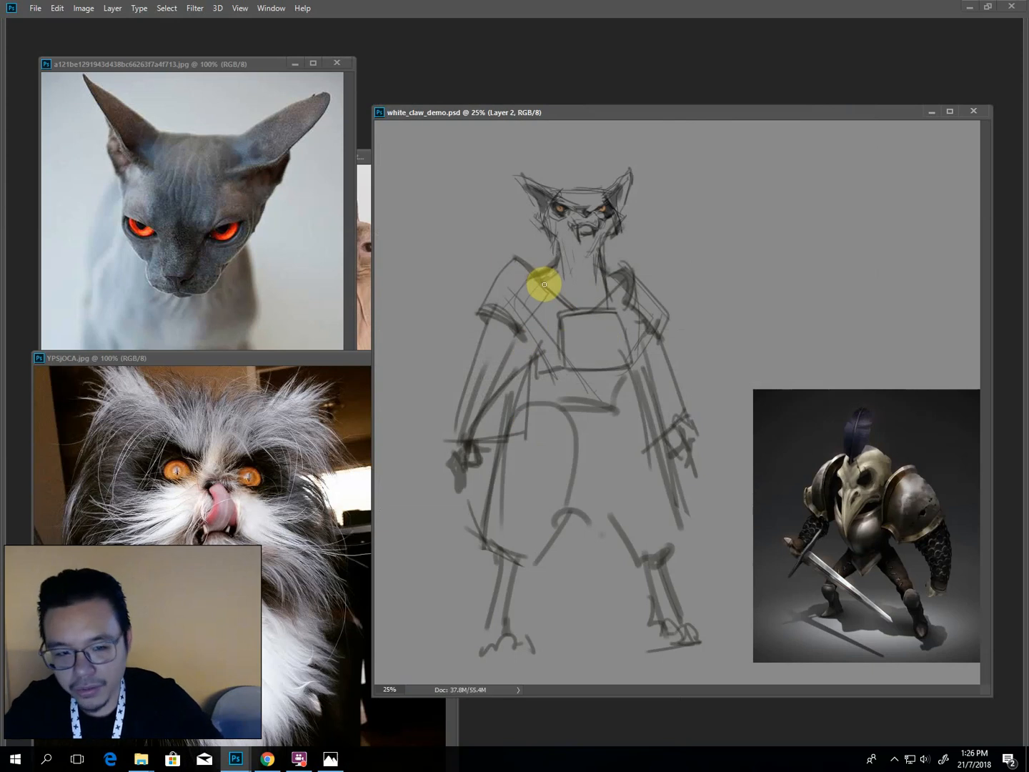
Reinforce both shoulder guards and widen the sleeve beneath the crosshatched shoulder with darker outer and inner strokes.
mouse_move(524, 264)
mouse_down()
mouse_move(479, 329)
mouse_move(524, 339)
mouse_up()
mouse_move(609, 266)
mouse_down()
mouse_move(615, 293)
mouse_move(663, 299)
mouse_move(668, 312)
mouse_up()
drag(466, 424, 451, 450)
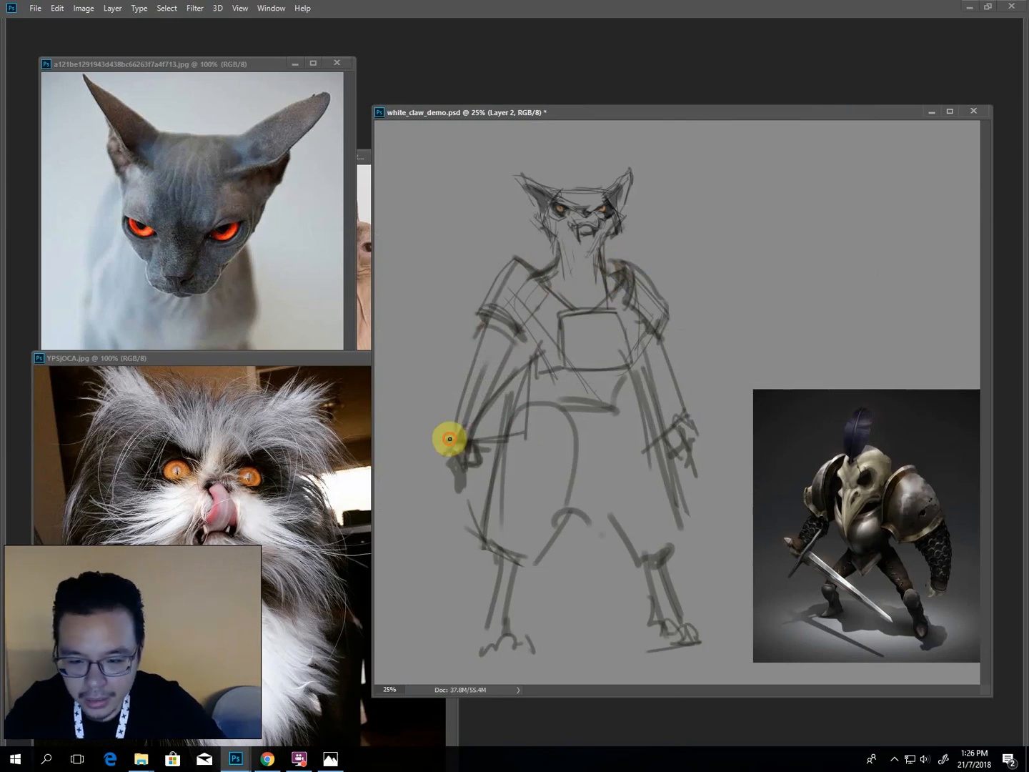
drag(478, 313, 439, 434)
mouse_move(511, 306)
mouse_down()
mouse_move(505, 438)
mouse_move(460, 427)
mouse_up()
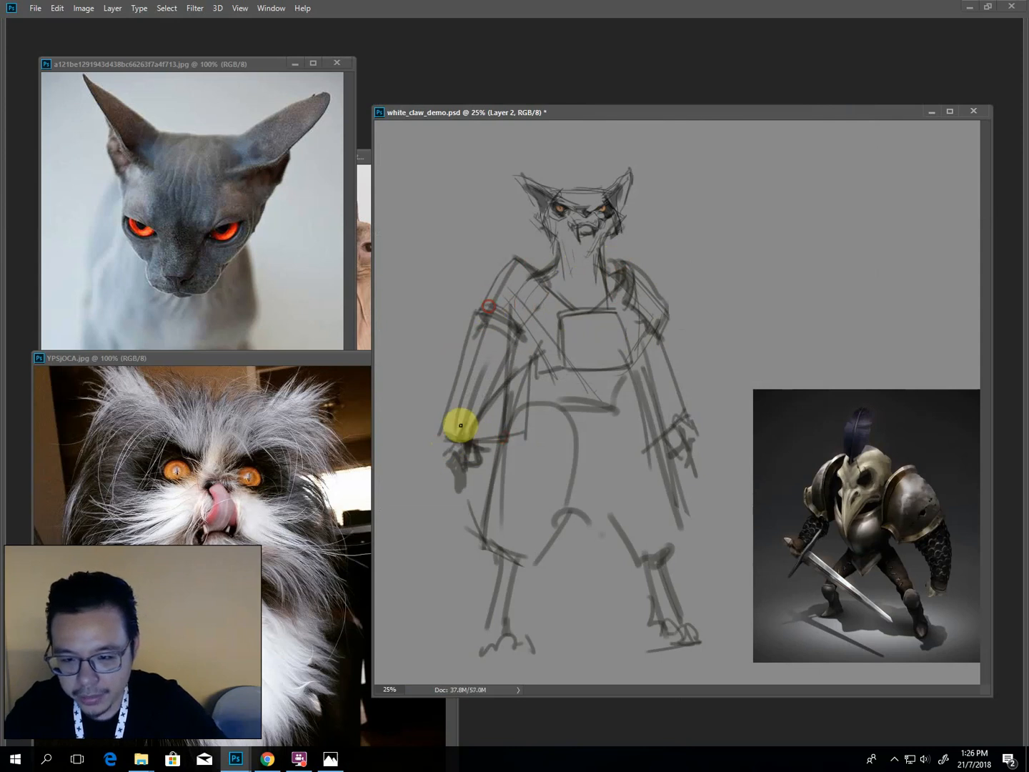
drag(473, 336, 461, 422)
key(l)
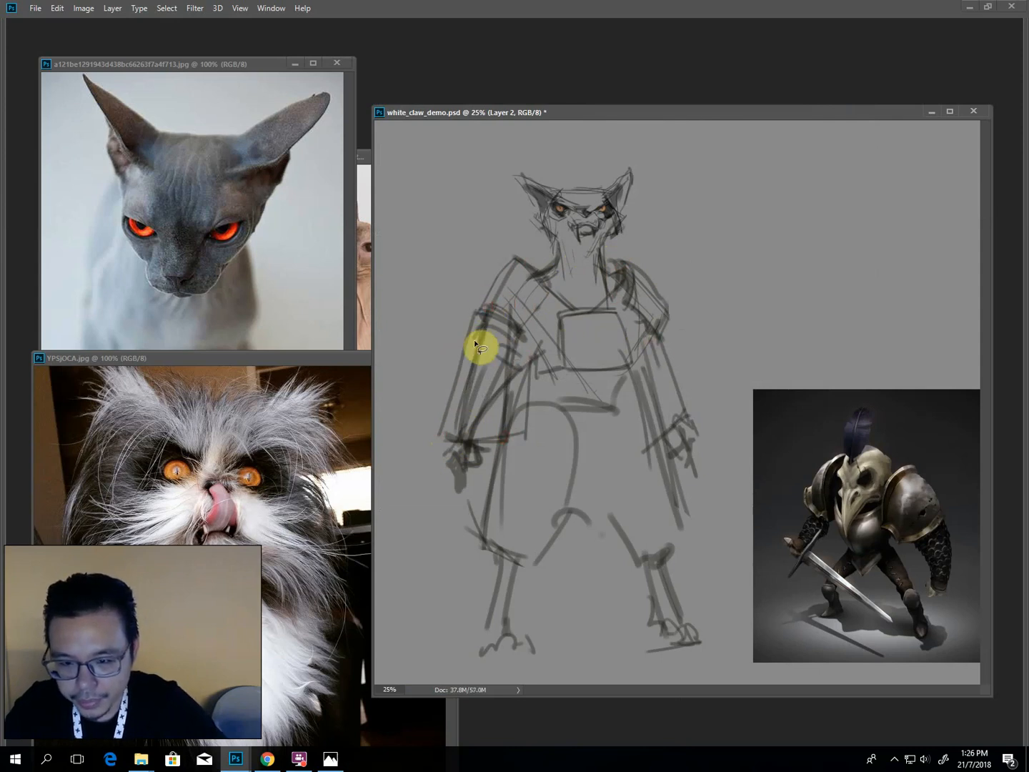
mouse_move(448, 351)
mouse_down()
mouse_move(527, 236)
mouse_move(541, 268)
mouse_up()
click(469, 279)
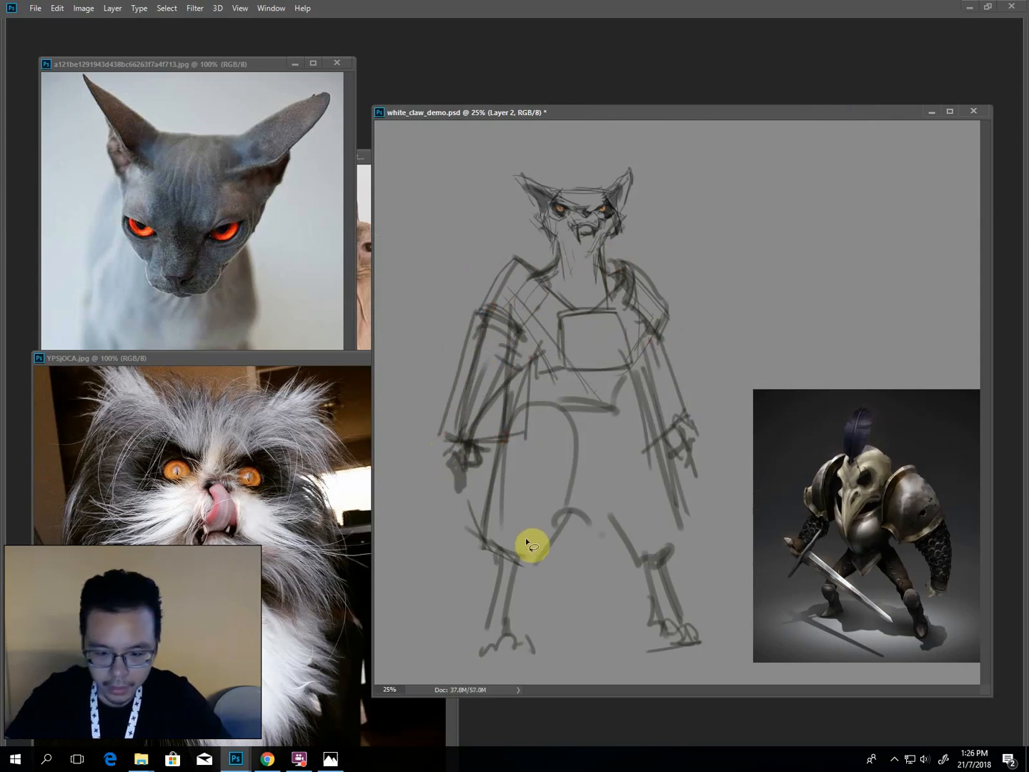
key(b)
Move the whole figure higher on the canvas and draw a long sword extending diagonally outward from each hand.
key(ctrl+t)
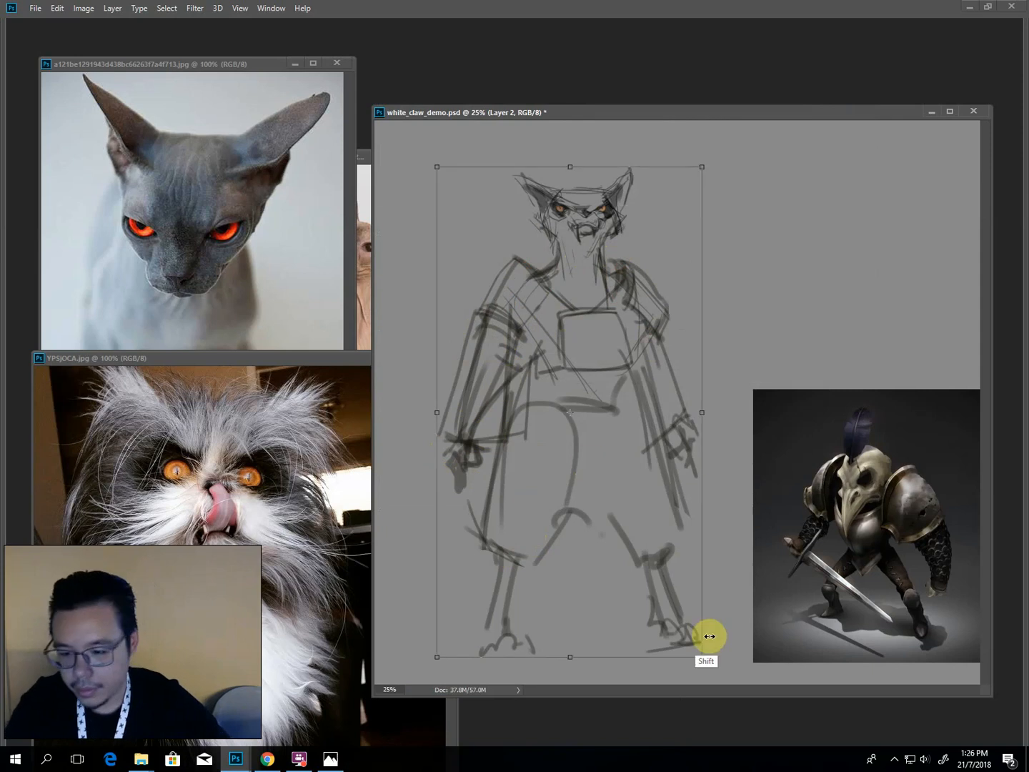
mouse_move(705, 660)
mouse_down()
mouse_move(623, 510)
mouse_move(721, 653)
mouse_up()
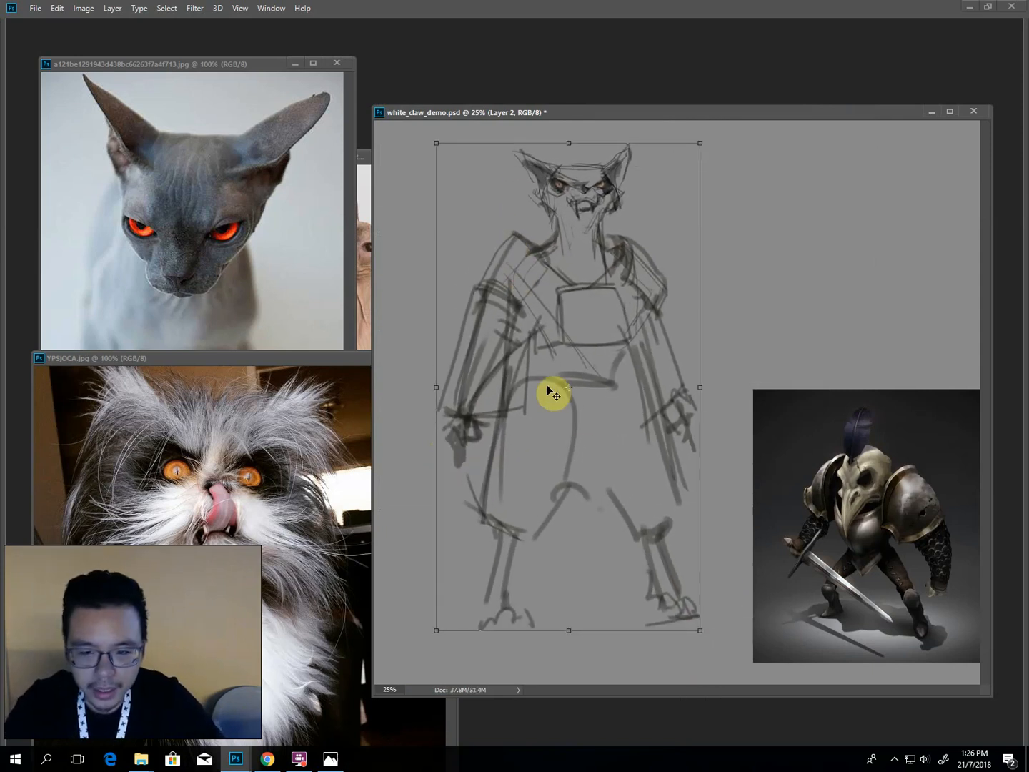
key(b)
mouse_move(454, 435)
mouse_down()
mouse_move(422, 495)
mouse_move(453, 452)
mouse_move(454, 436)
mouse_move(395, 531)
mouse_up()
drag(461, 432, 385, 530)
mouse_move(681, 411)
mouse_down()
mouse_move(751, 474)
mouse_move(752, 491)
mouse_move(790, 514)
mouse_up()
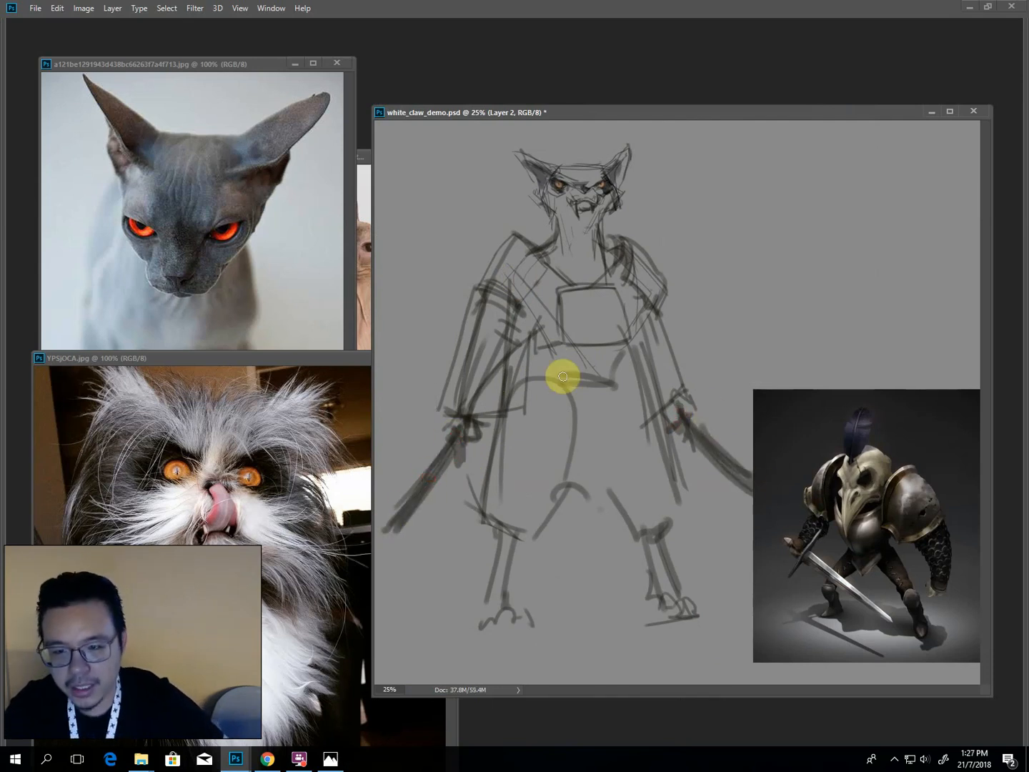
drag(457, 445, 384, 550)
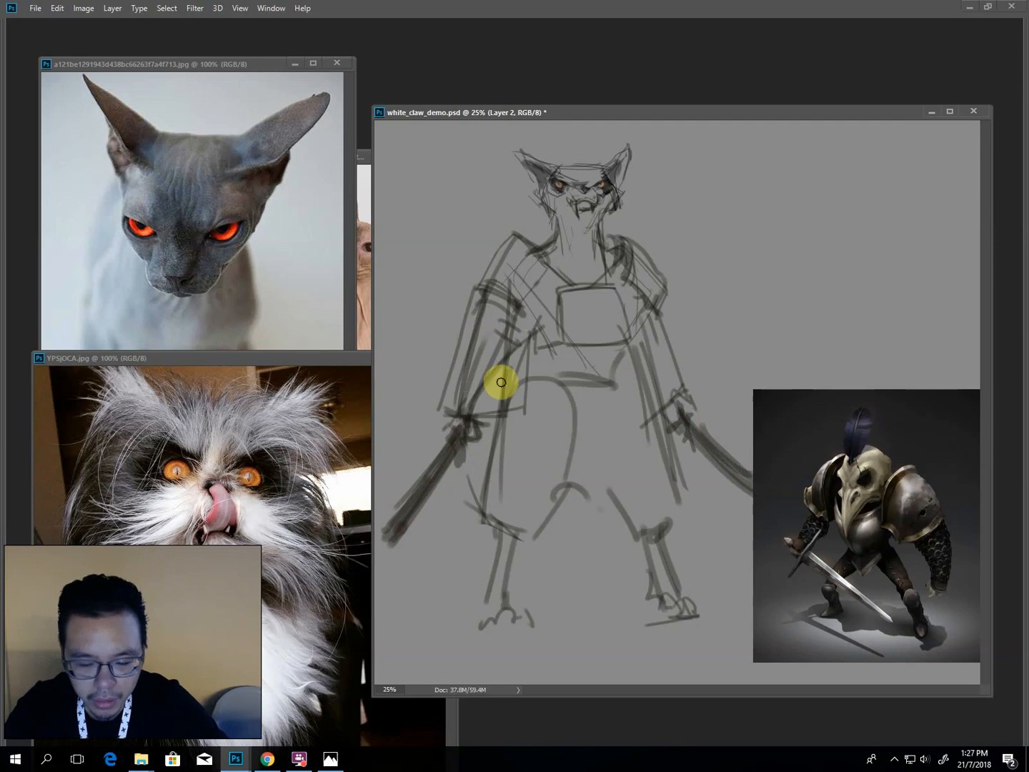
Show the canvas in full-screen mode and hide the knight reference on Layer 1 copy.
key(ctrl+t)
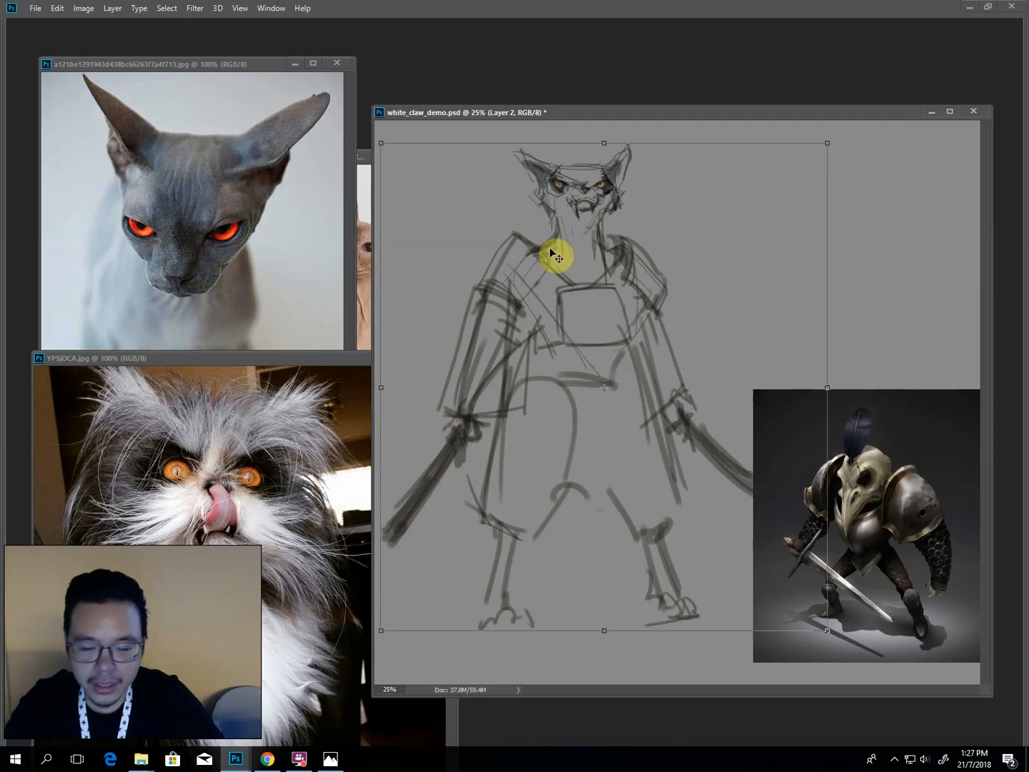
key(l)
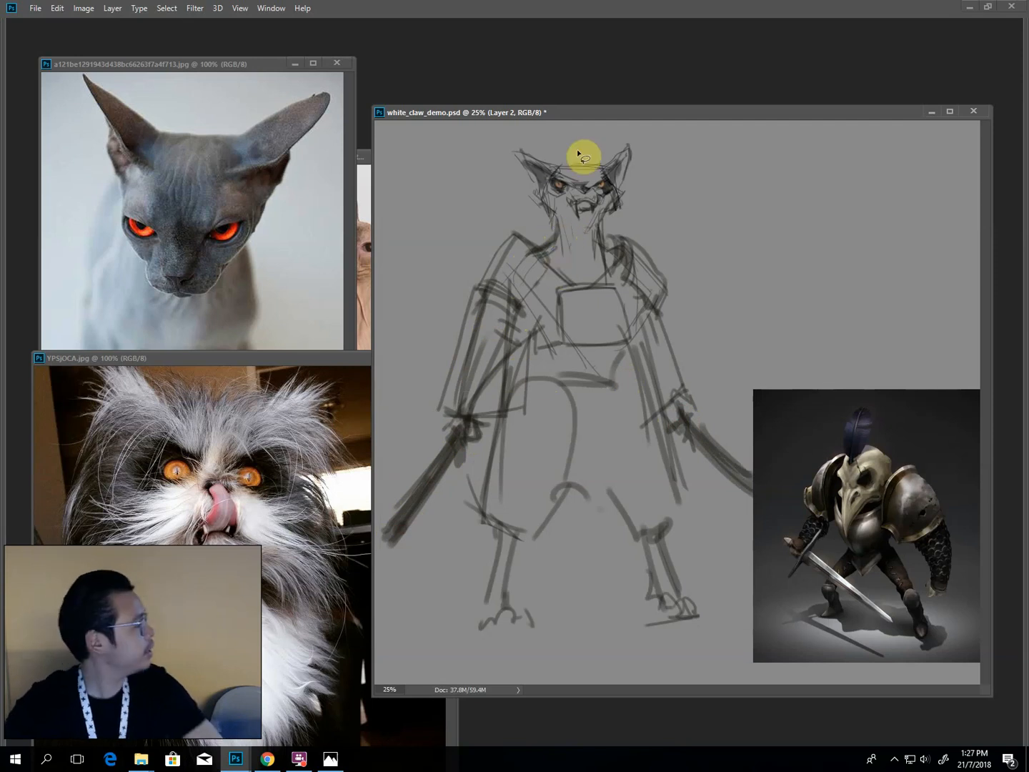
key(f)
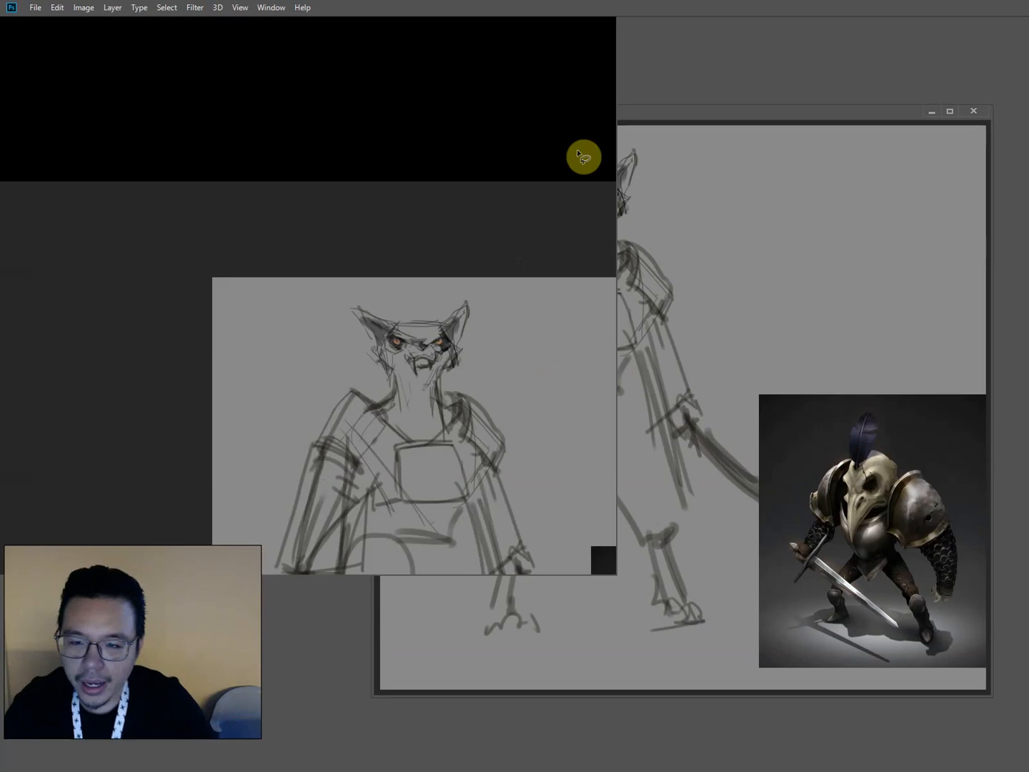
key(ctrl+t)
ctrl+click(663, 485)
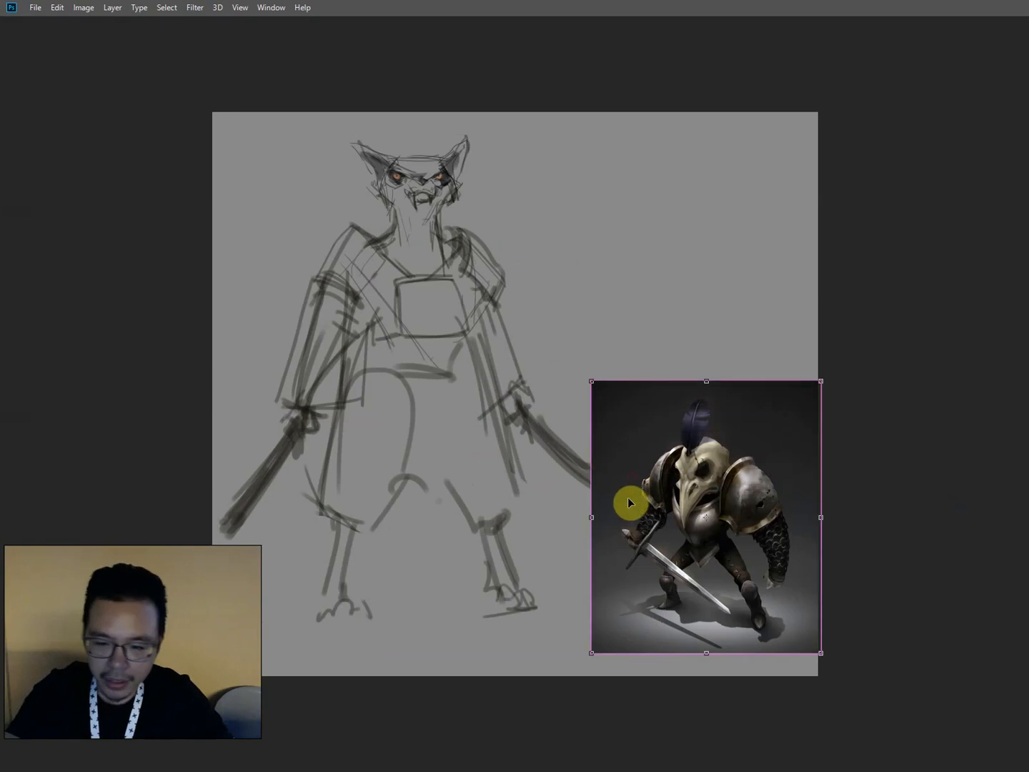
key(Tab)
click(884, 615)
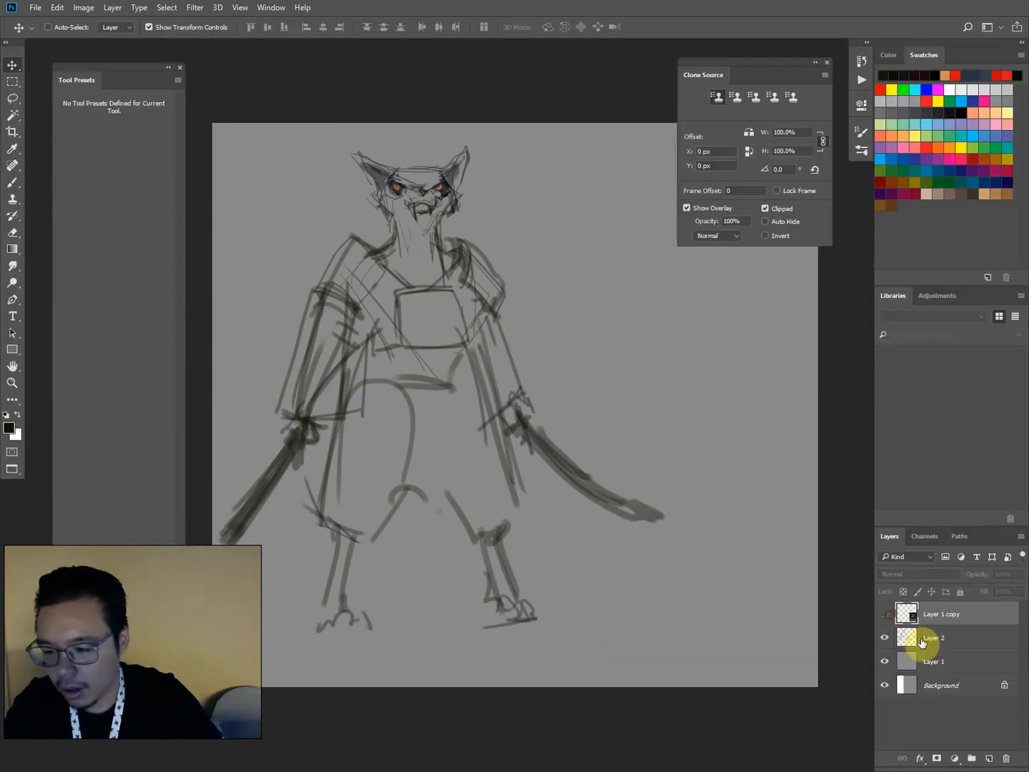
Duplicate the figure on Layer 2, place the copy near the canvas centre, and hide the original layer.
click(930, 638)
mouse_move(378, 271)
mouse_down()
mouse_move(583, 285)
mouse_move(543, 283)
mouse_move(452, 311)
mouse_move(469, 320)
mouse_up()
click(885, 661)
key(l)
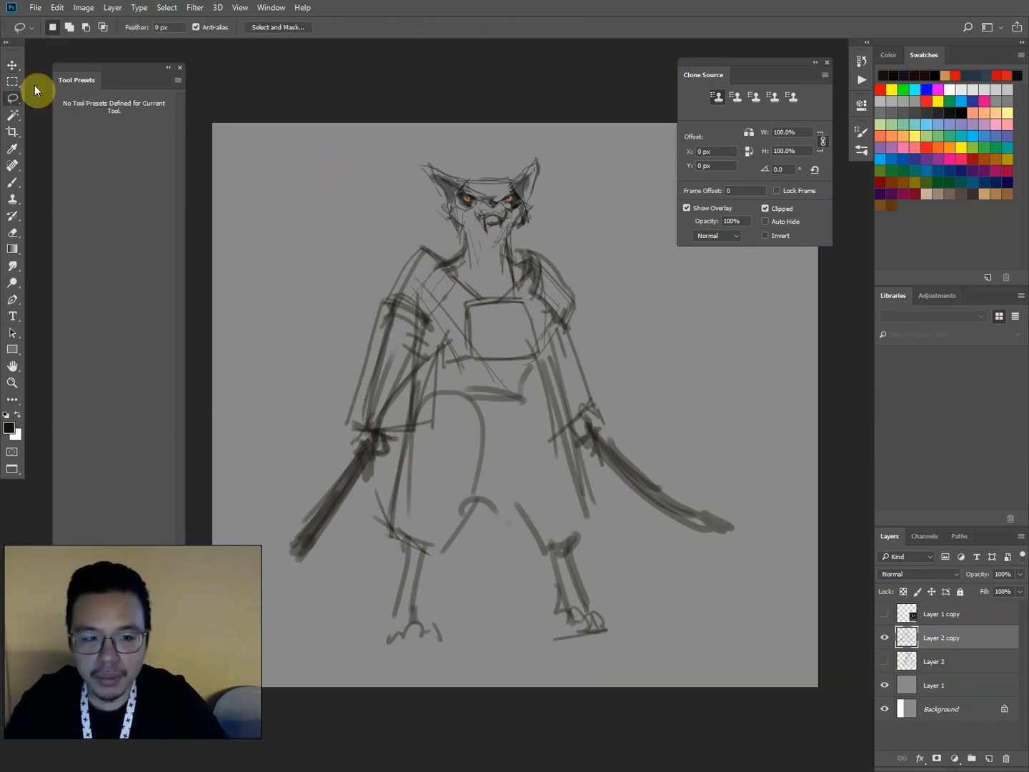
Scale the copied figure down to about 89% and move it higher on the canvas.
click(15, 64)
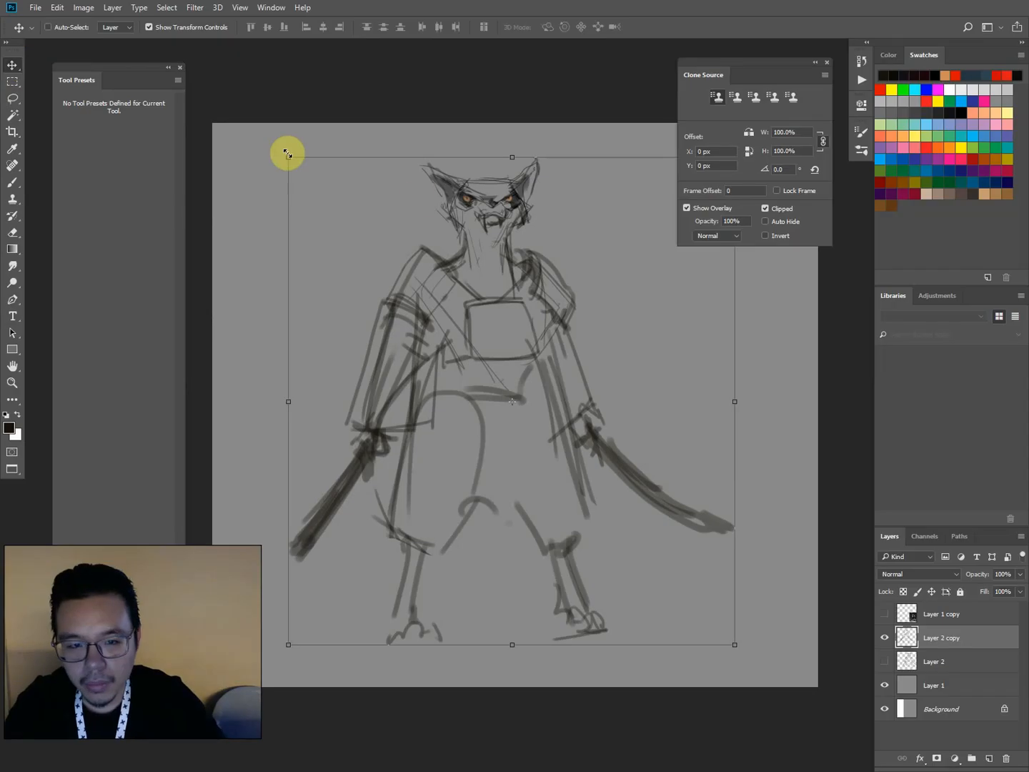
mouse_move(288, 158)
mouse_down()
mouse_move(325, 193)
mouse_move(436, 241)
mouse_move(408, 196)
mouse_move(451, 197)
mouse_up()
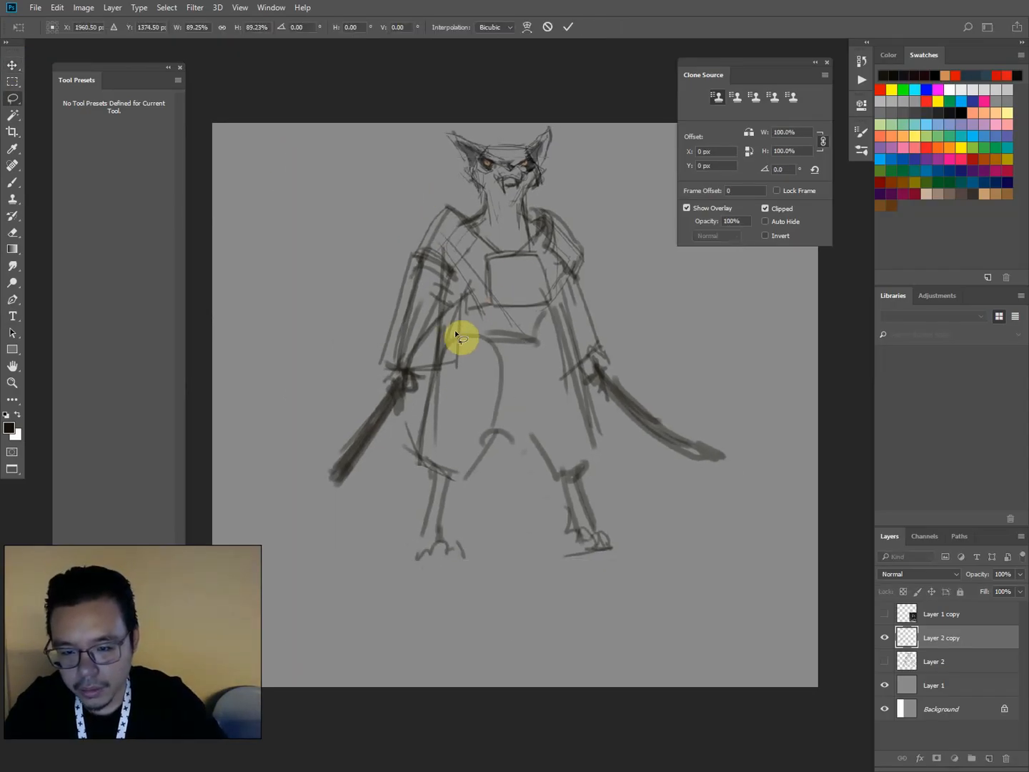
Select the figure's body from the waist down, stretch it to about 145% height, and skew and reposition it under the torso.
drag(443, 348, 489, 309)
mouse_move(564, 327)
mouse_down()
mouse_move(585, 376)
mouse_move(634, 629)
mouse_move(383, 625)
mouse_move(393, 441)
mouse_move(425, 386)
mouse_up()
key(ctrl+t)
mouse_move(516, 643)
mouse_down()
mouse_move(526, 648)
mouse_move(524, 737)
mouse_up()
drag(666, 734, 681, 759)
drag(387, 728, 339, 758)
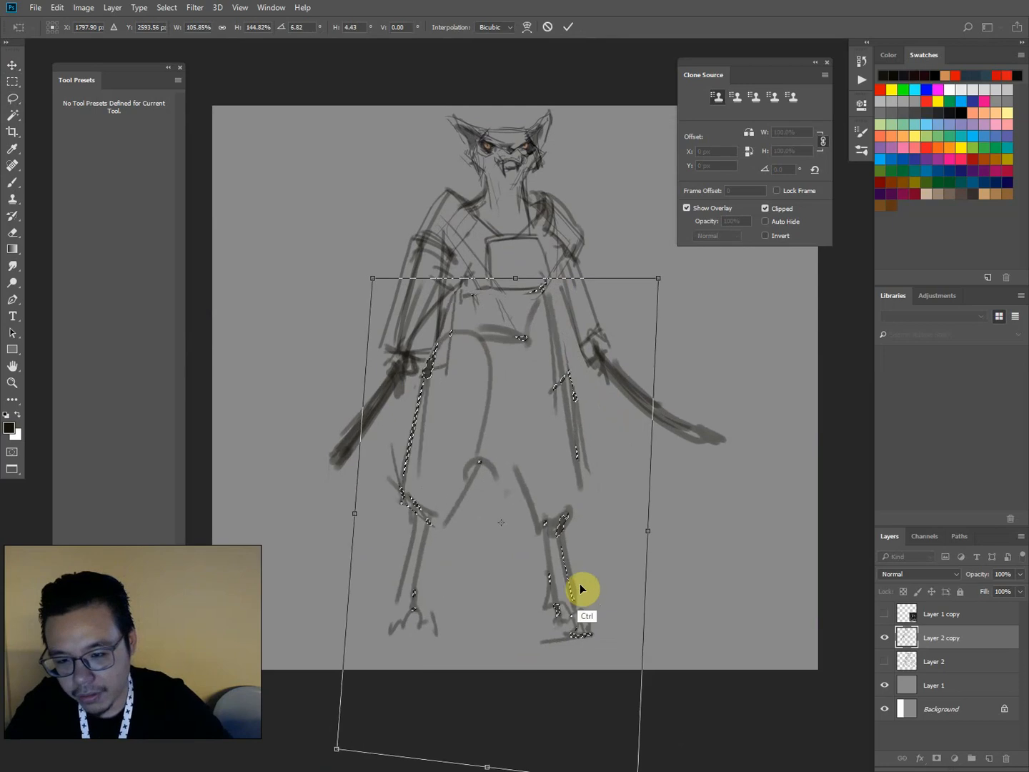
drag(587, 525, 593, 494)
key(ctrl+minus)
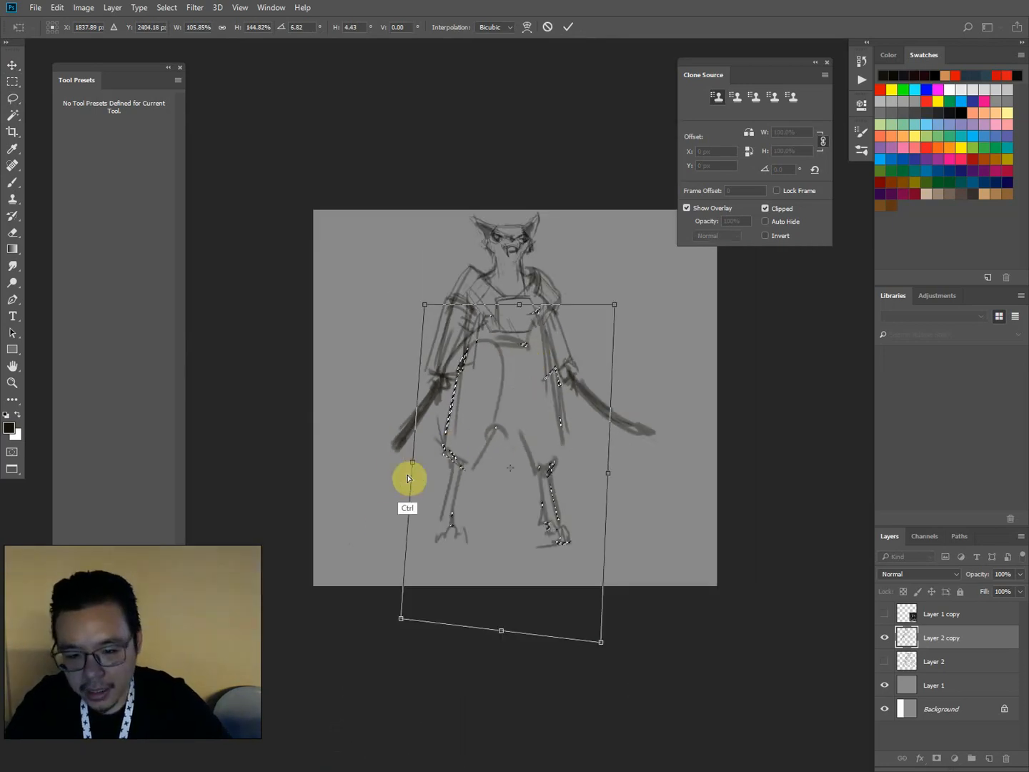
drag(408, 478, 417, 505)
drag(622, 664, 621, 674)
Warp the selected lower body, pulling the waist and legs further down below the torso, and apply the transform.
click(526, 28)
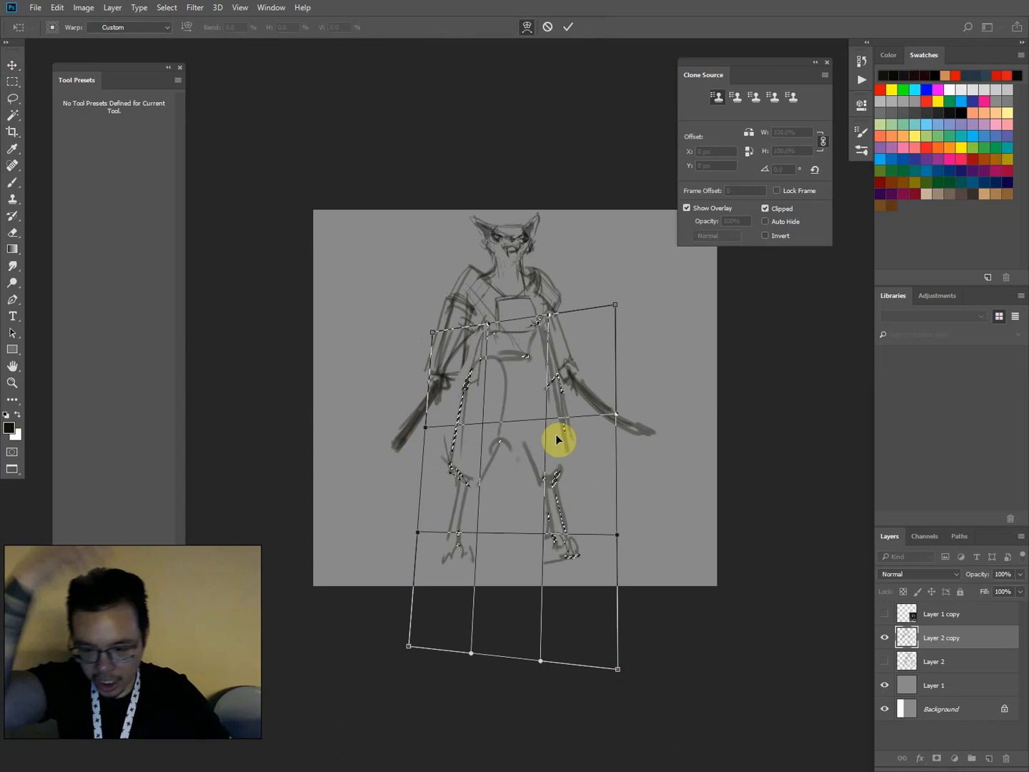
mouse_move(558, 440)
mouse_down()
mouse_move(566, 466)
mouse_move(468, 464)
mouse_move(464, 491)
mouse_move(555, 575)
mouse_move(538, 565)
mouse_up()
drag(471, 608, 471, 592)
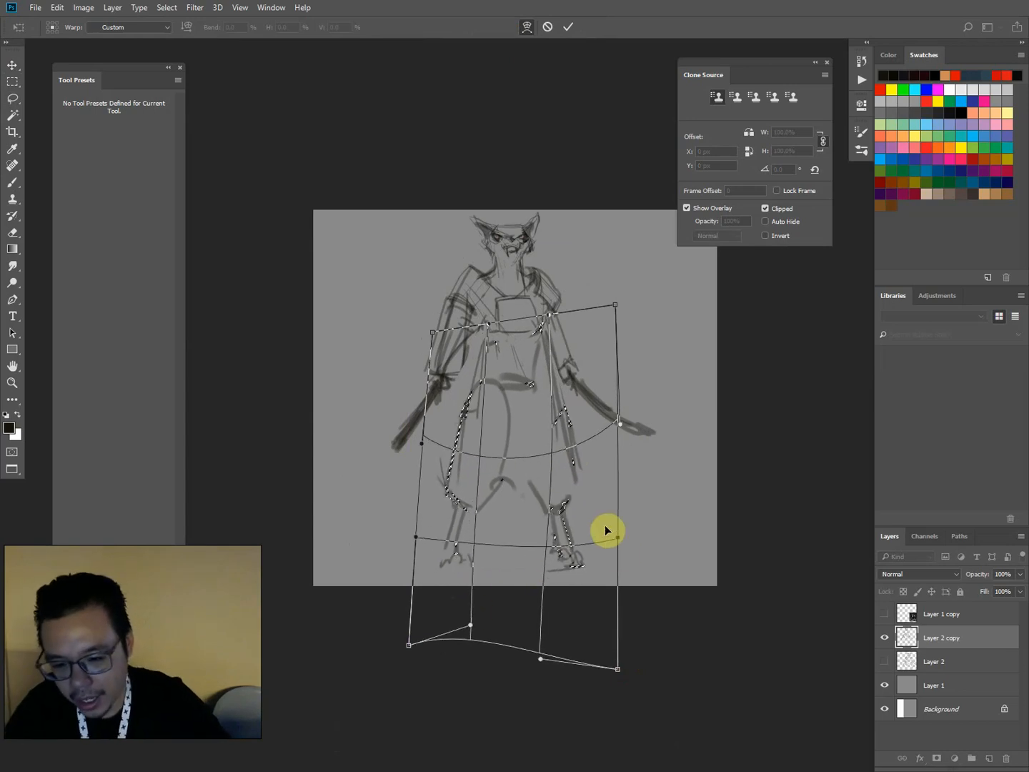
drag(605, 530, 620, 555)
mouse_move(440, 563)
mouse_down()
mouse_move(467, 576)
mouse_move(452, 569)
mouse_up()
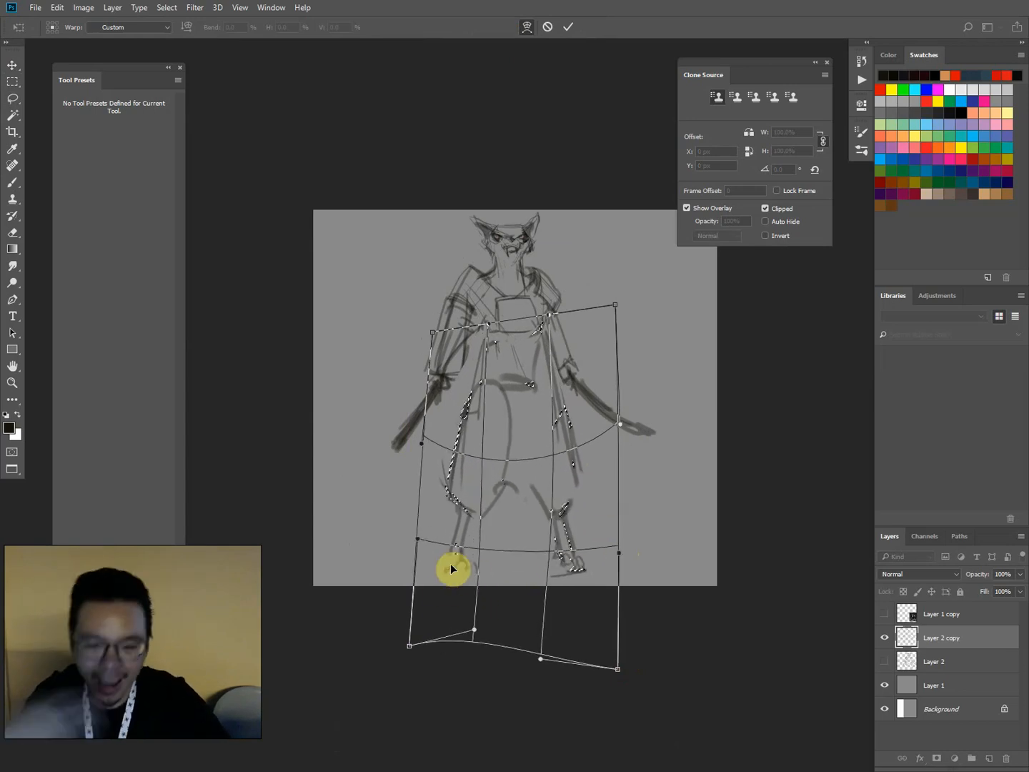
key(Return)
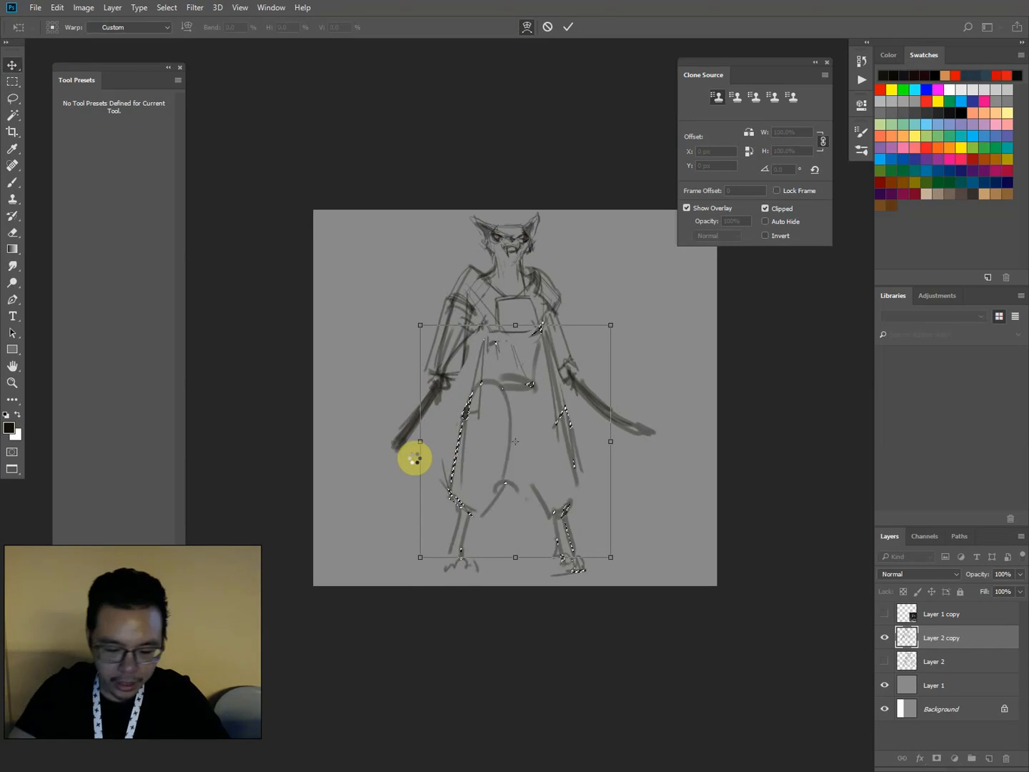
Sketch two small diagrams beside the figure, a block marked A and an M-shaped block, each surrounded by small shapes.
key(b)
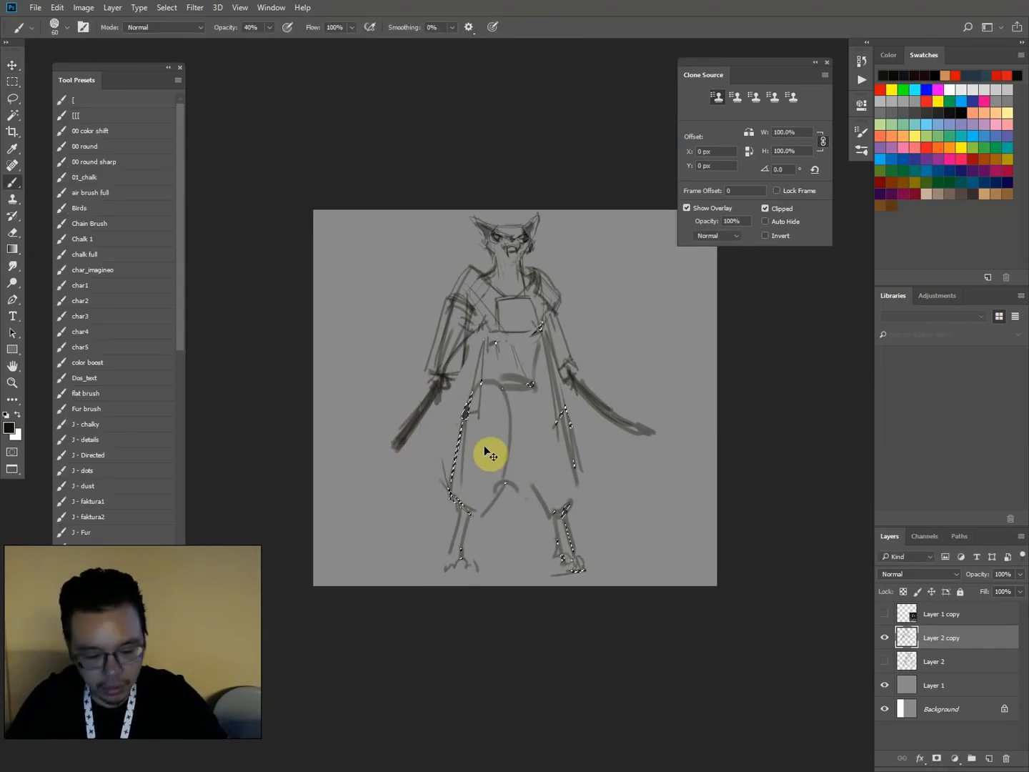
key(bracketleft)
key(bracketleft)
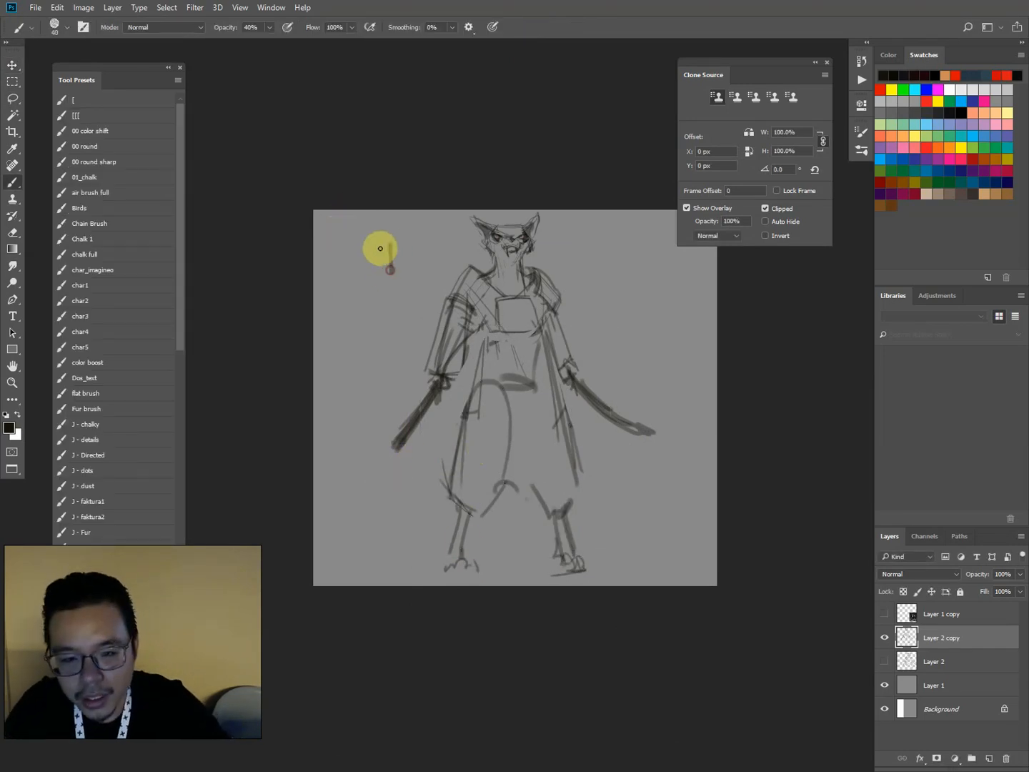
drag(389, 246, 357, 252)
mouse_move(360, 250)
mouse_down()
mouse_move(364, 280)
mouse_move(408, 279)
mouse_up()
drag(357, 250, 390, 242)
mouse_move(358, 249)
mouse_down()
mouse_move(362, 280)
mouse_move(384, 270)
mouse_up()
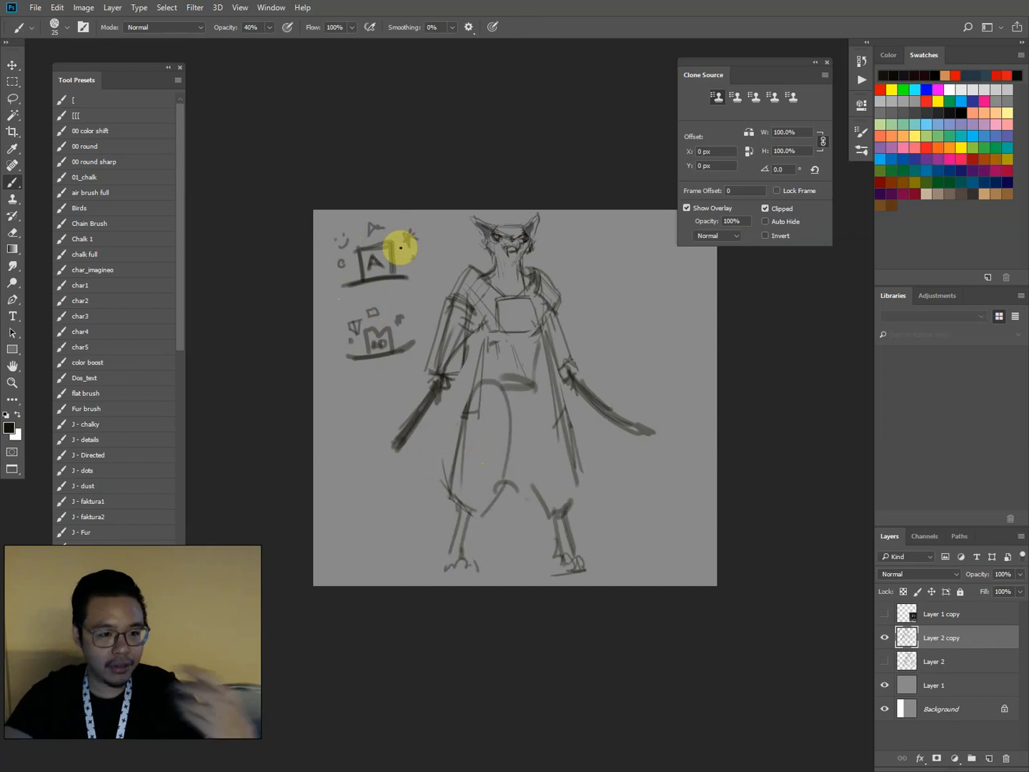
key(l)
mouse_move(369, 214)
mouse_down()
mouse_move(426, 289)
mouse_move(434, 362)
mouse_move(325, 247)
mouse_up()
Set the brush to 100% opacity and darken the outlines of the armour plates on both shoulders.
key(b)
key(ctrl+plus)
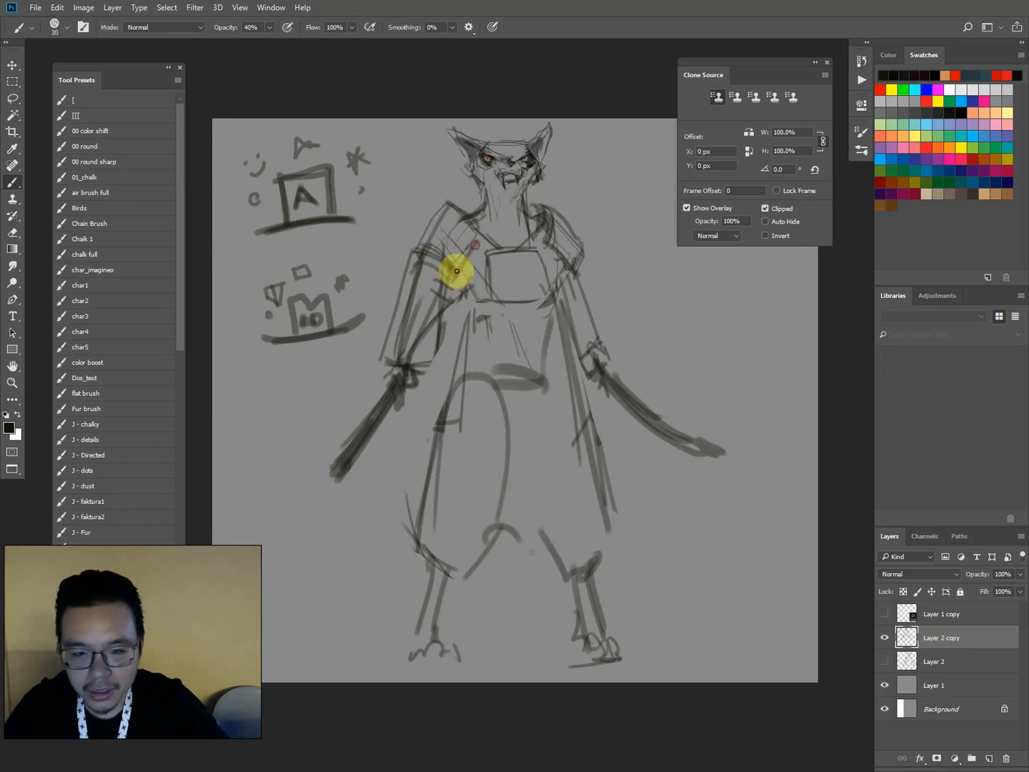
key(0)
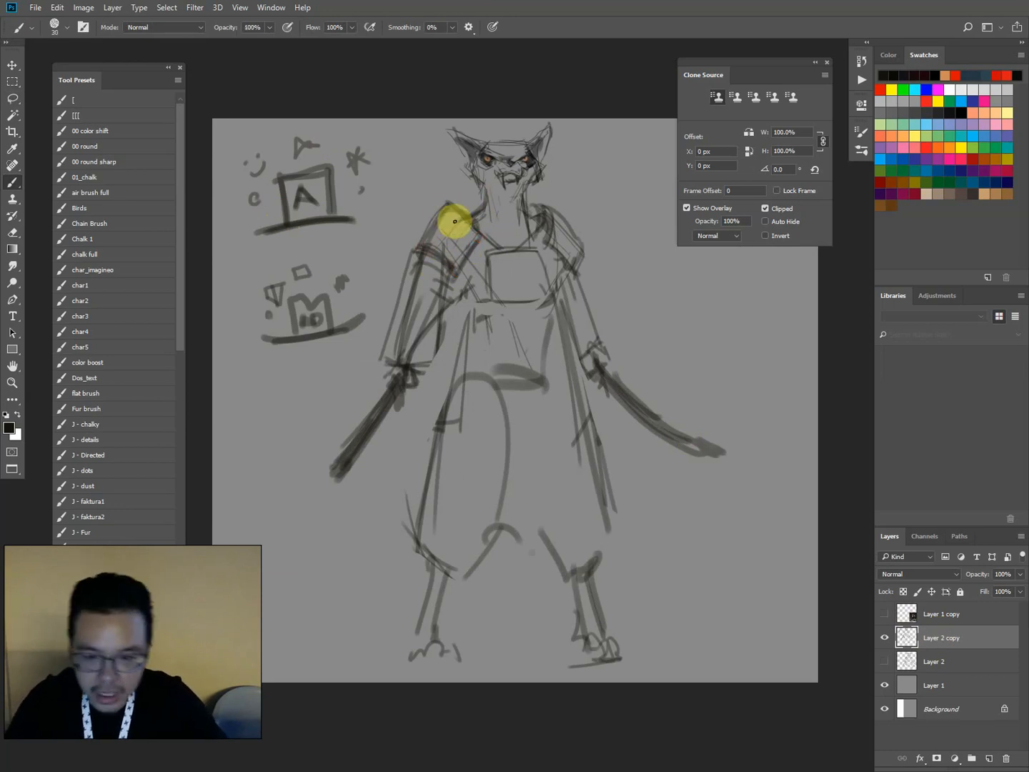
drag(456, 217, 480, 238)
mouse_move(480, 239)
mouse_down()
mouse_move(454, 278)
mouse_move(415, 257)
mouse_up()
key(])
key(])
key(])
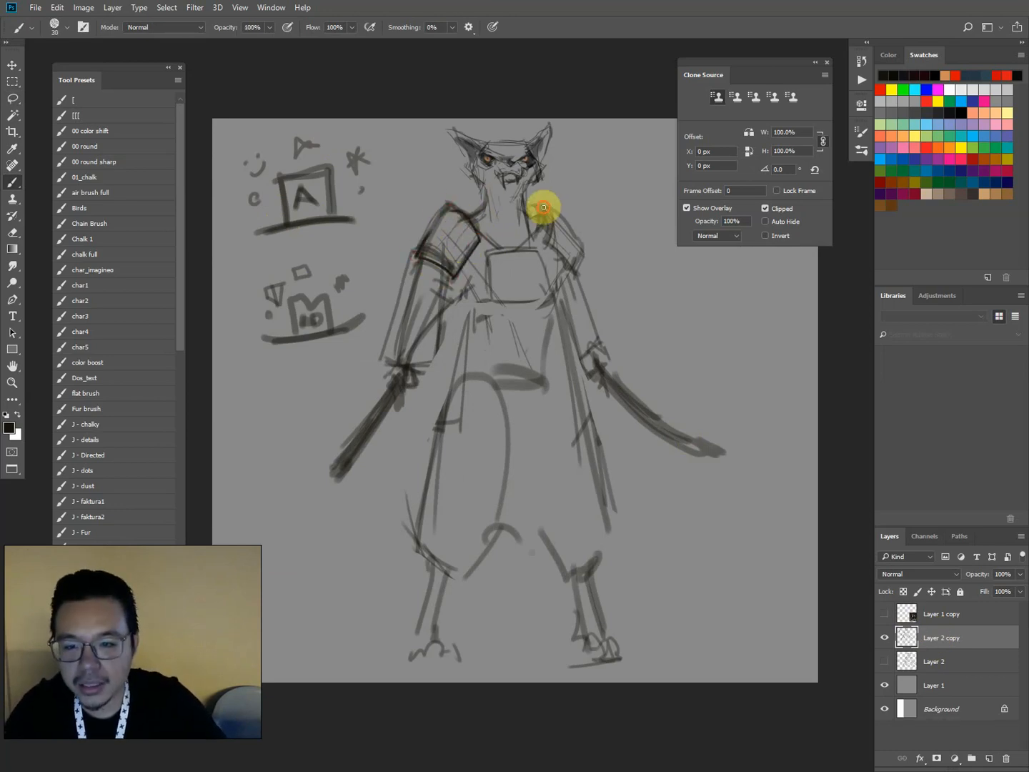
drag(544, 207, 539, 245)
mouse_move(539, 246)
mouse_down()
mouse_move(567, 275)
mouse_move(587, 252)
mouse_move(561, 207)
mouse_move(472, 223)
mouse_up()
Darken the sleeve edges of the arm on the viewer's left and outline the hand gripping the sword.
key([)
key([)
key([)
key([)
key(])
key(])
key(])
key(])
drag(428, 260, 379, 373)
mouse_move(460, 269)
mouse_down()
mouse_move(437, 395)
mouse_move(415, 408)
mouse_up()
Lower the brush opacity to 50% and outline the sleeve and cuff of the arm on the viewer's right.
key(5)
mouse_move(566, 276)
mouse_down()
mouse_move(607, 380)
mouse_move(583, 415)
mouse_up()
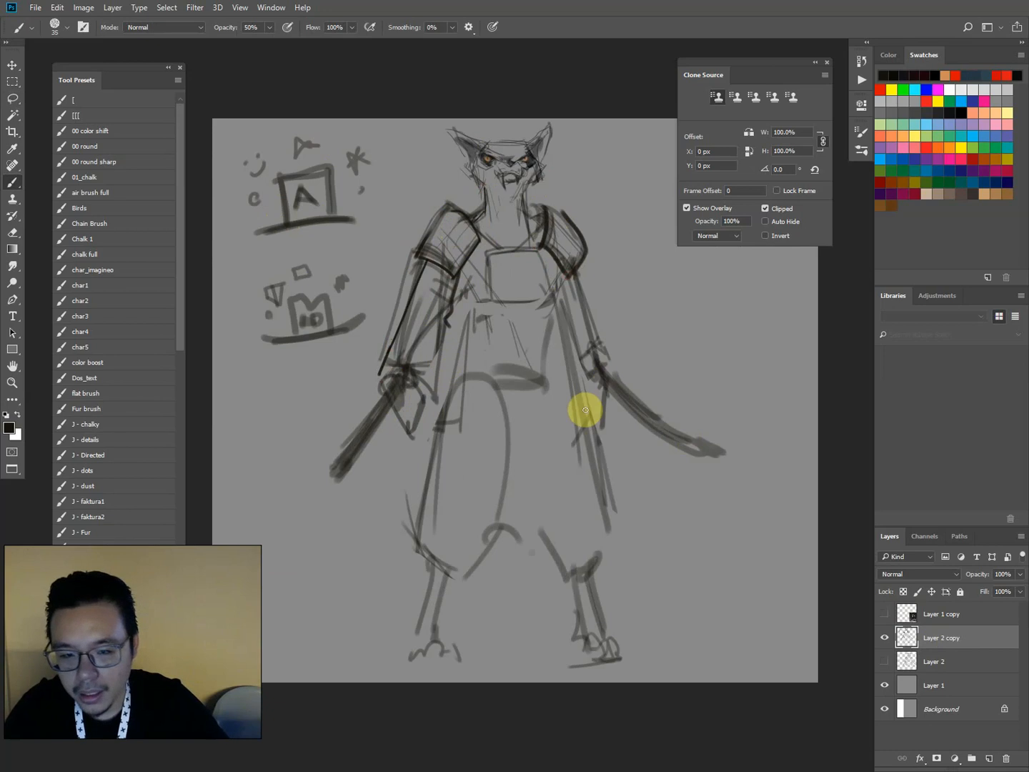
mouse_move(243, 280)
mouse_down()
mouse_move(292, 253)
mouse_move(247, 275)
mouse_up()
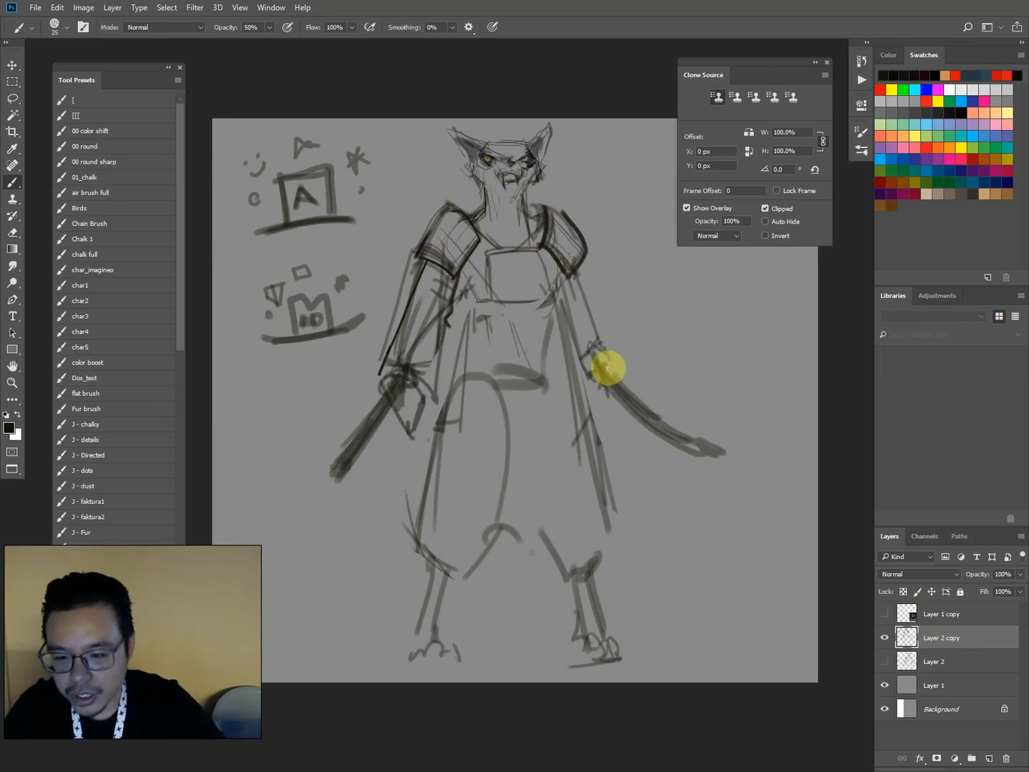
drag(608, 367, 590, 421)
drag(581, 286, 613, 364)
drag(593, 439, 567, 345)
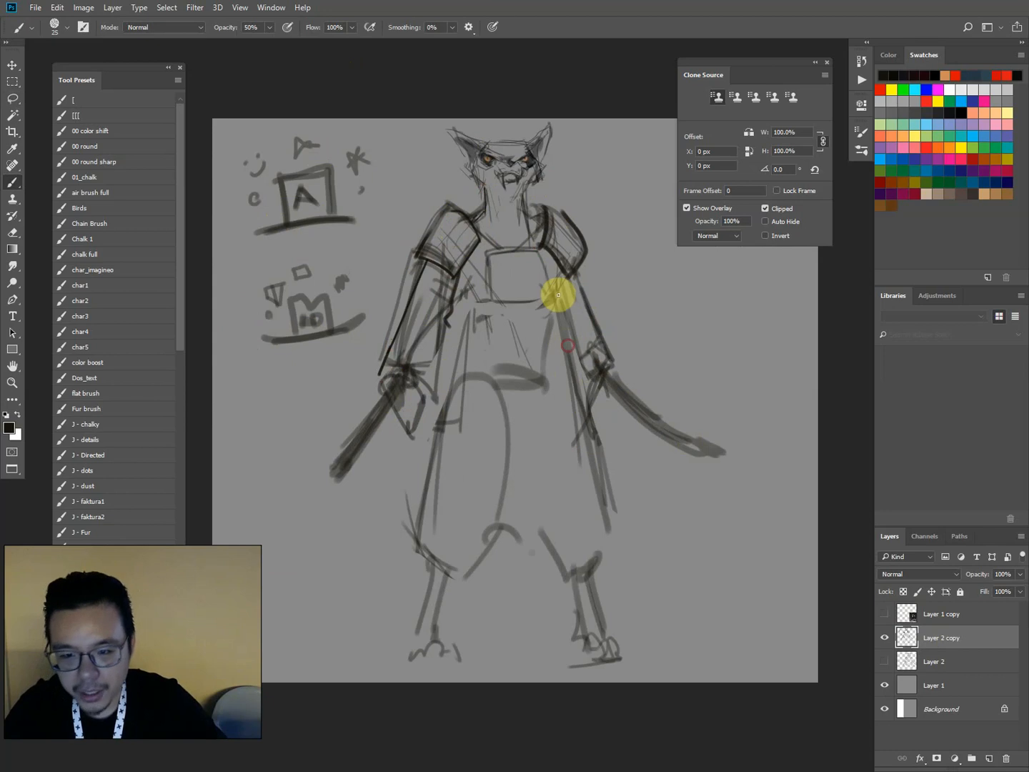
Reinforce the lines around the chest plate and draw a long rectangular armour panel hanging below it.
drag(546, 255, 559, 274)
drag(459, 261, 475, 312)
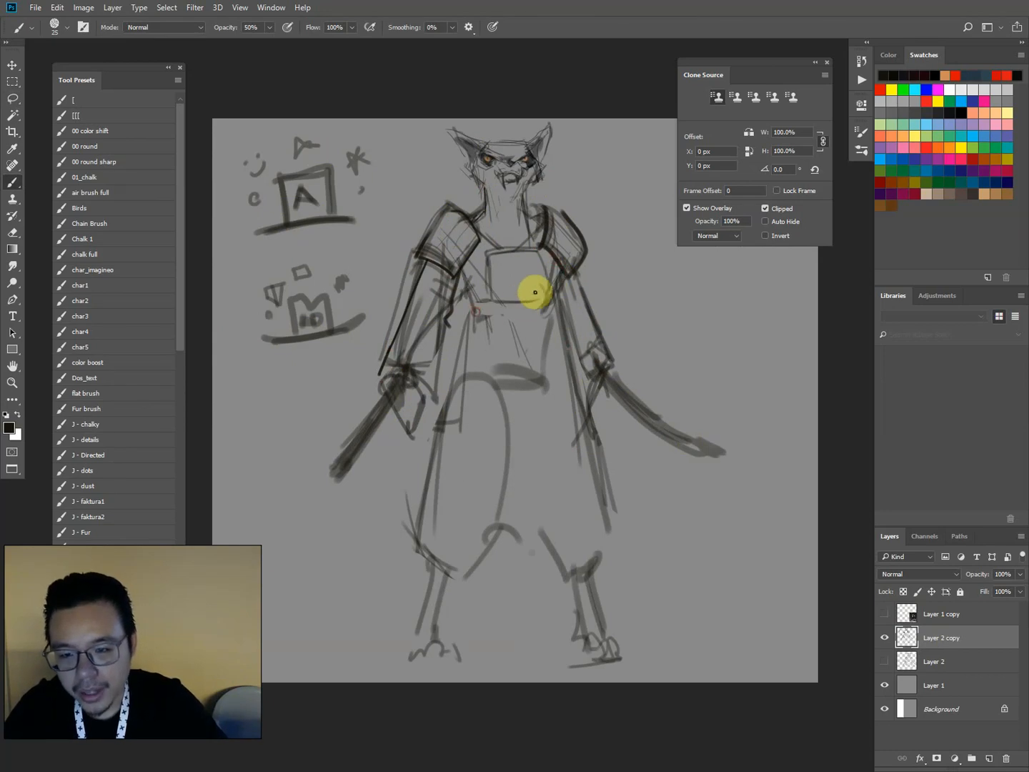
mouse_move(544, 292)
mouse_down()
mouse_move(544, 413)
mouse_move(490, 424)
mouse_move(486, 318)
mouse_move(487, 351)
mouse_move(527, 293)
mouse_move(485, 293)
mouse_move(487, 198)
mouse_move(490, 421)
mouse_up()
drag(489, 423, 549, 420)
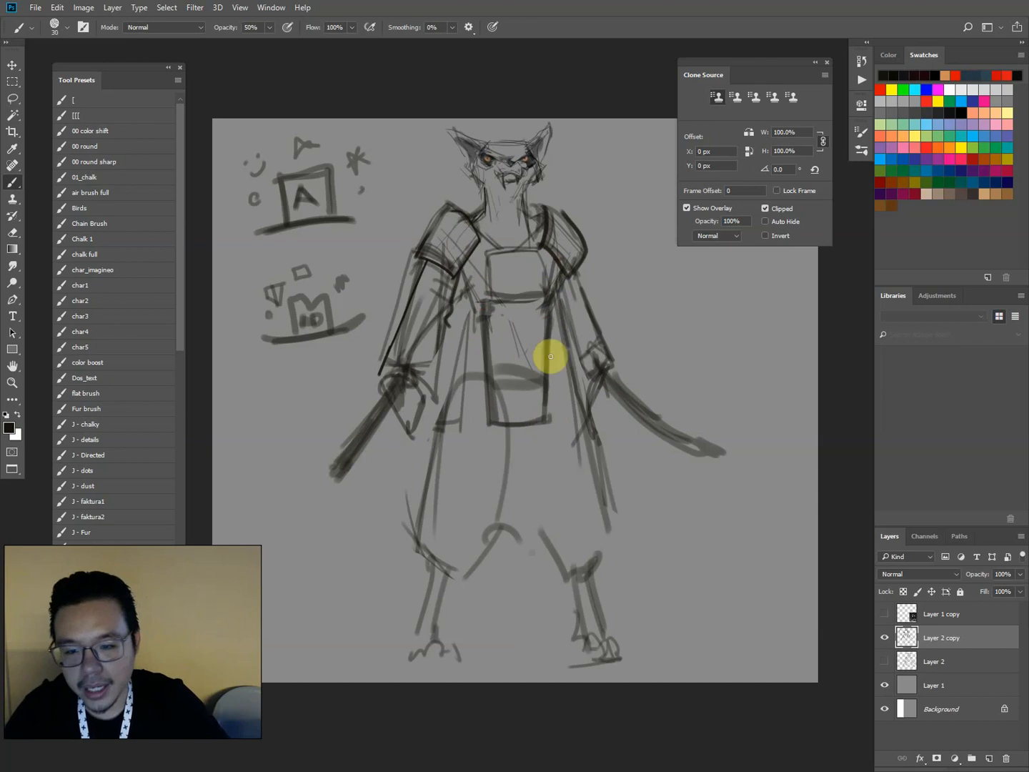
drag(551, 319, 551, 417)
key([)
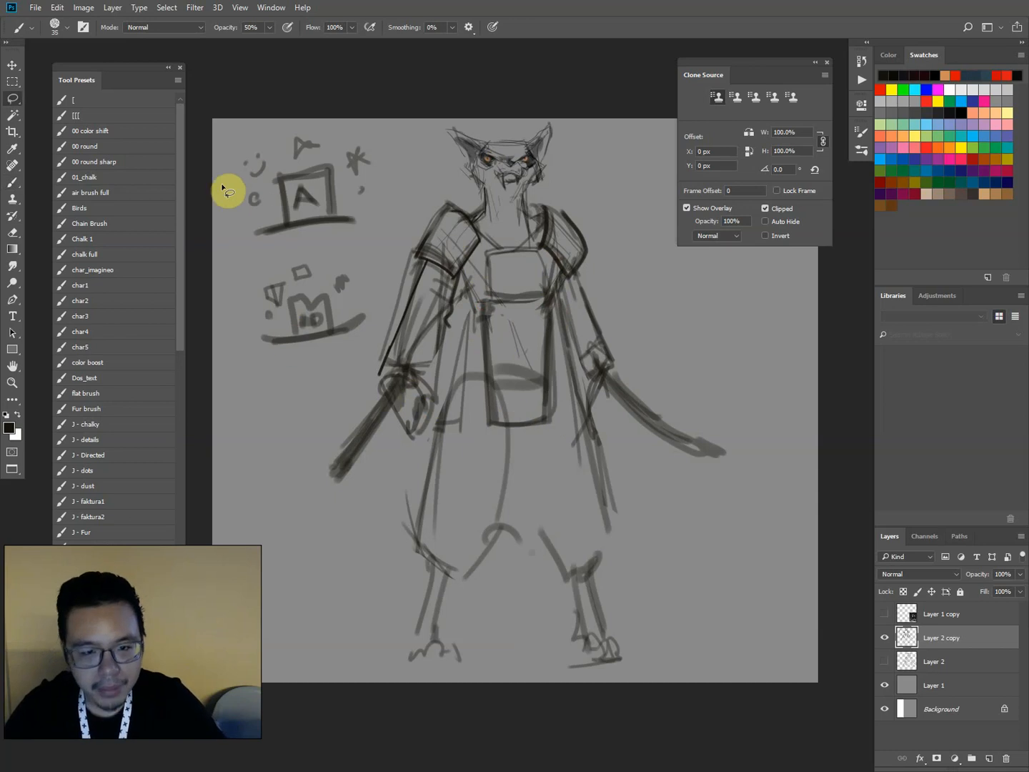
Add a small star shape next to each of the two block diagrams beside the figure.
key(l)
mouse_move(221, 168)
mouse_down()
mouse_move(385, 151)
mouse_move(322, 386)
mouse_move(214, 208)
mouse_up()
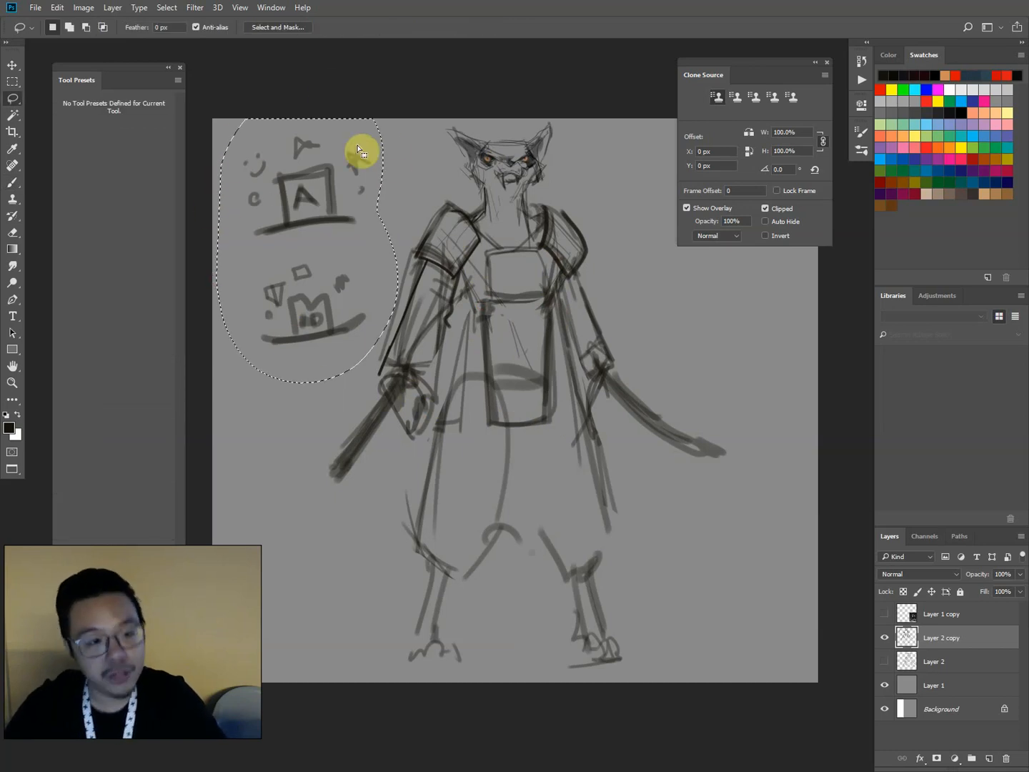
click(229, 151)
key(b)
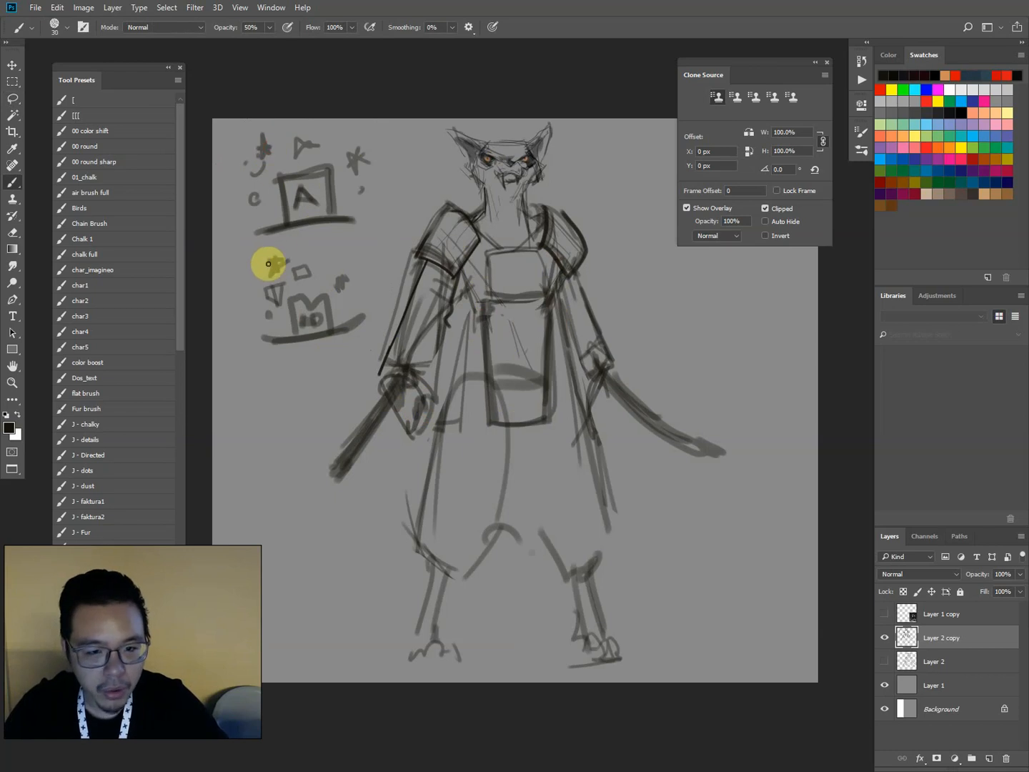
click(270, 259)
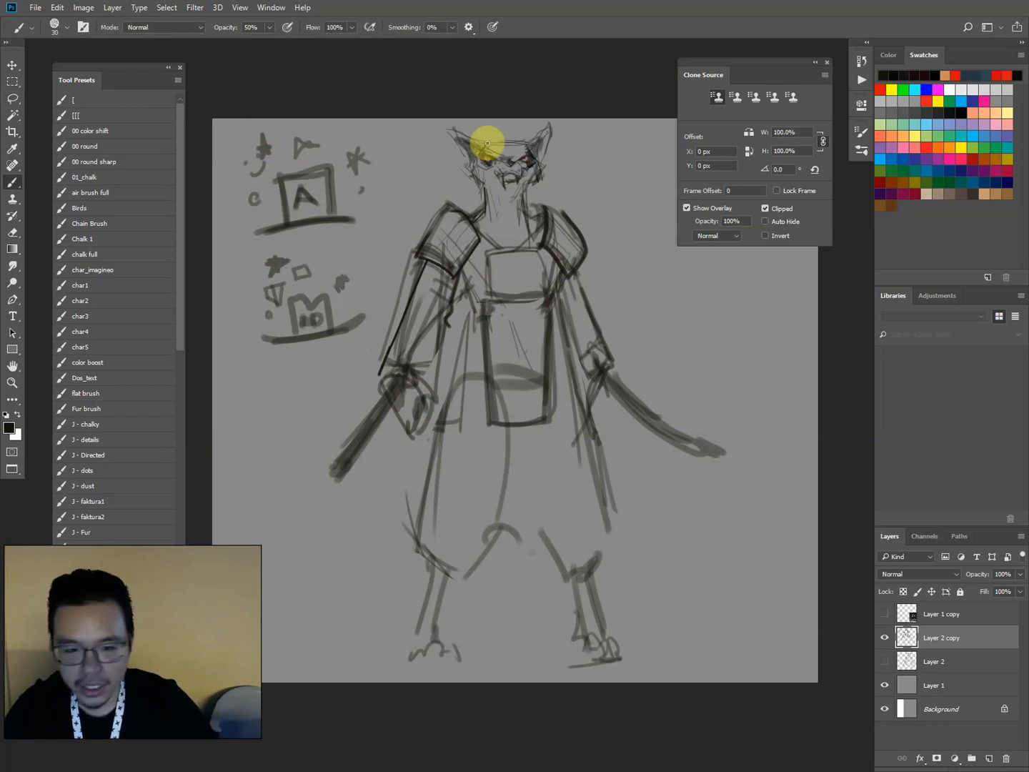
Delete the stray lines outside the sleeve on the viewer's left and redraw that sleeve's outer edge.
key(l)
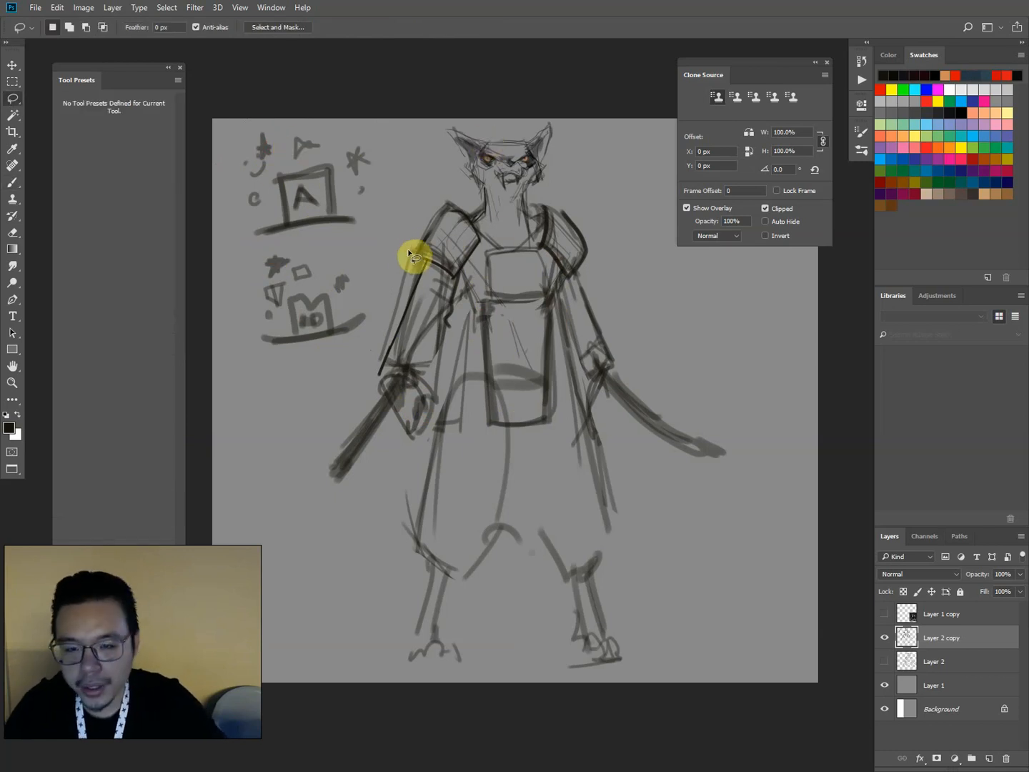
mouse_move(422, 270)
mouse_down()
mouse_move(375, 386)
mouse_move(374, 211)
mouse_up()
key(Delete)
click(350, 94)
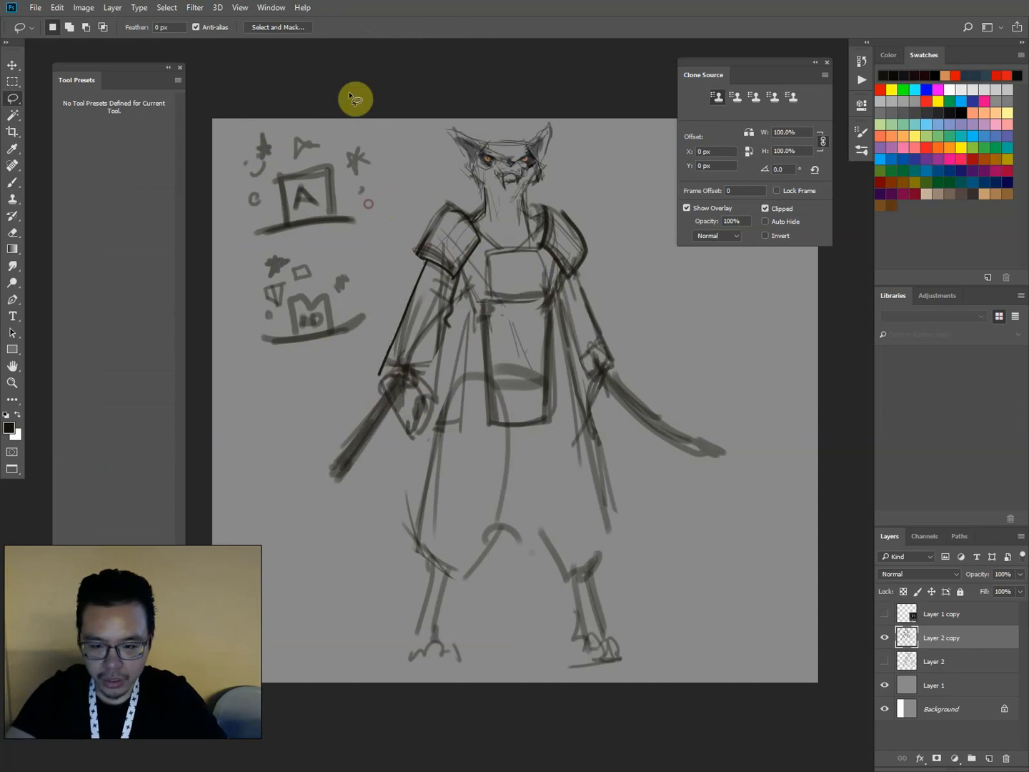
key(b)
drag(425, 252, 378, 390)
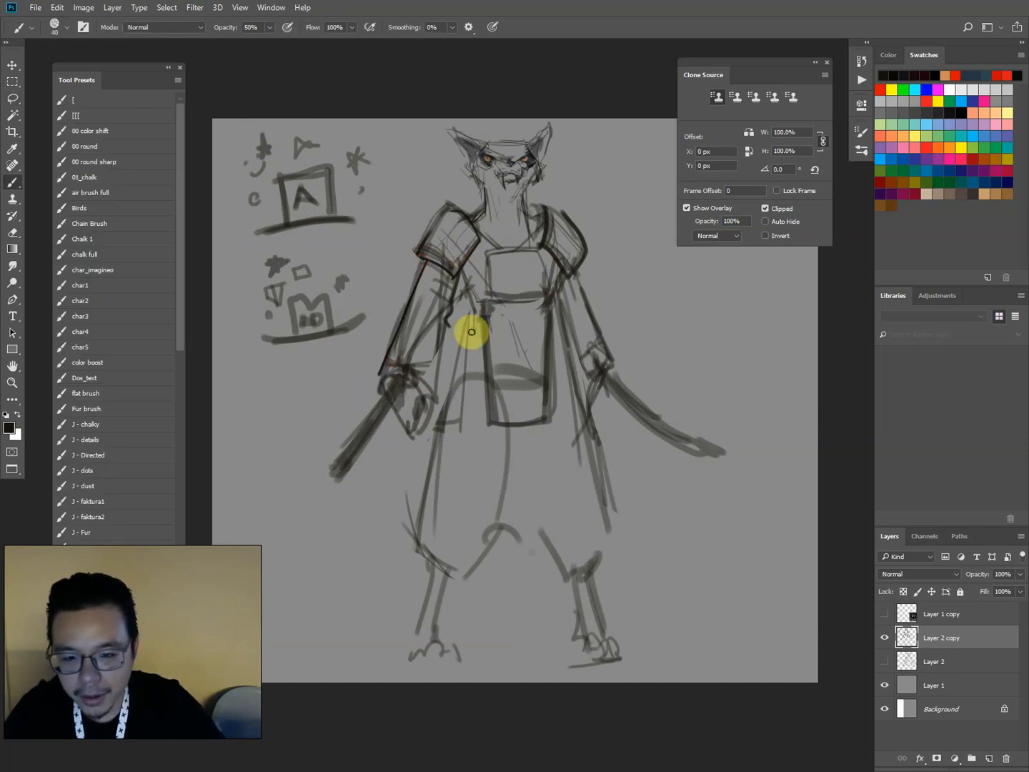
Enlarge the brush and thicken the robe edge beside the hanging panel on the viewer's right.
key(bracketright)
key(bracketright)
key(bracketright)
key(bracketright)
key(bracketright)
key(bracketright)
key(bracketright)
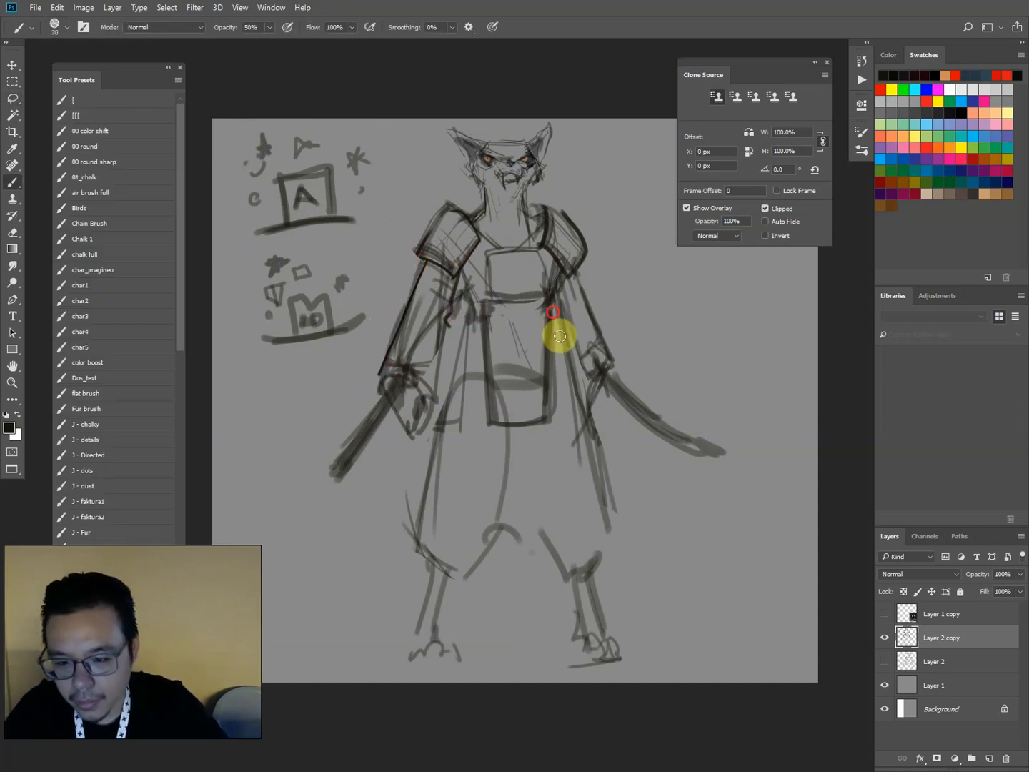
key(l)
mouse_move(343, 118)
mouse_down()
mouse_move(384, 197)
mouse_move(347, 230)
mouse_up()
key(ctrl+d)
Shade the neck and the insides of both sleeves with a large brush at 40% opacity.
key(b)
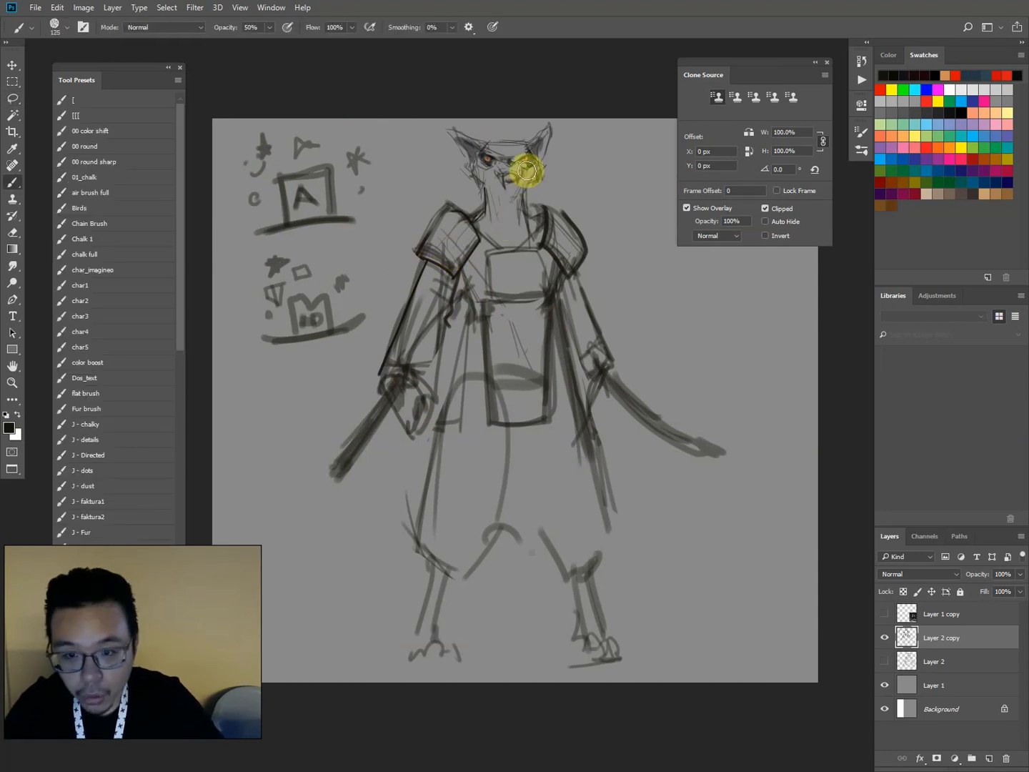
key(bracketleft)
key(bracketleft)
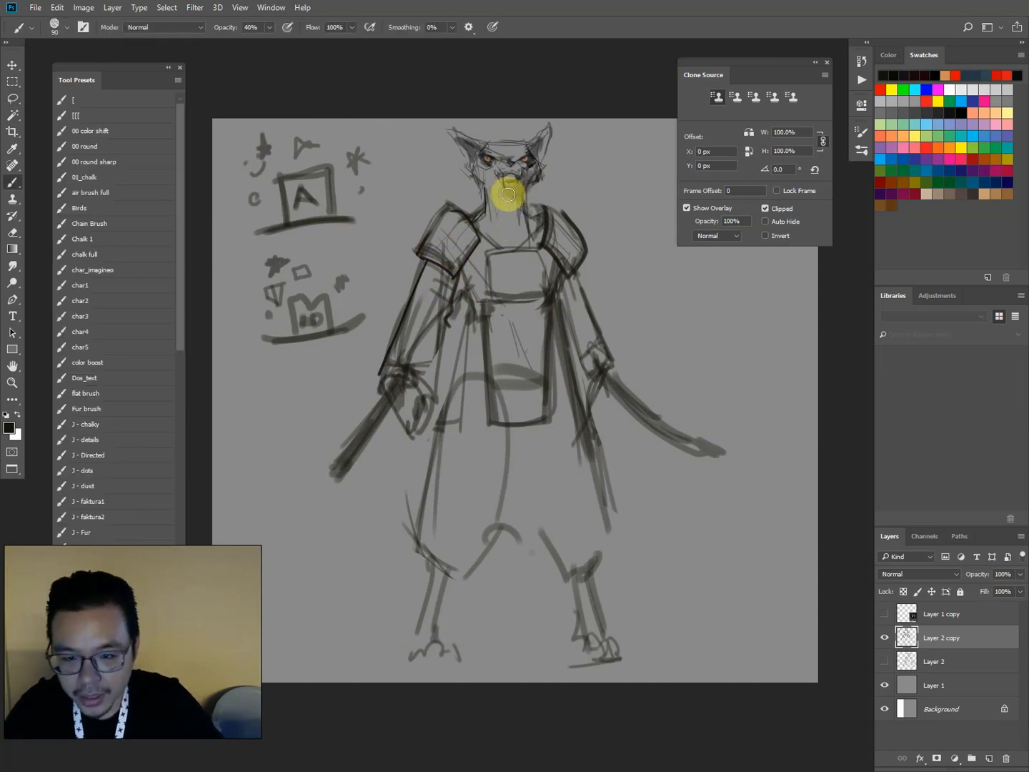
mouse_move(508, 194)
mouse_down()
mouse_move(522, 228)
mouse_move(511, 223)
mouse_move(528, 242)
mouse_move(540, 223)
mouse_move(526, 242)
mouse_move(505, 241)
mouse_up()
mouse_move(569, 299)
mouse_down()
mouse_move(589, 369)
mouse_move(567, 278)
mouse_move(594, 352)
mouse_move(587, 391)
mouse_up()
mouse_move(442, 332)
mouse_down()
mouse_move(454, 288)
mouse_move(432, 402)
mouse_move(427, 329)
mouse_move(421, 350)
mouse_move(412, 396)
mouse_move(422, 402)
mouse_move(451, 281)
mouse_up()
key(bracketright)
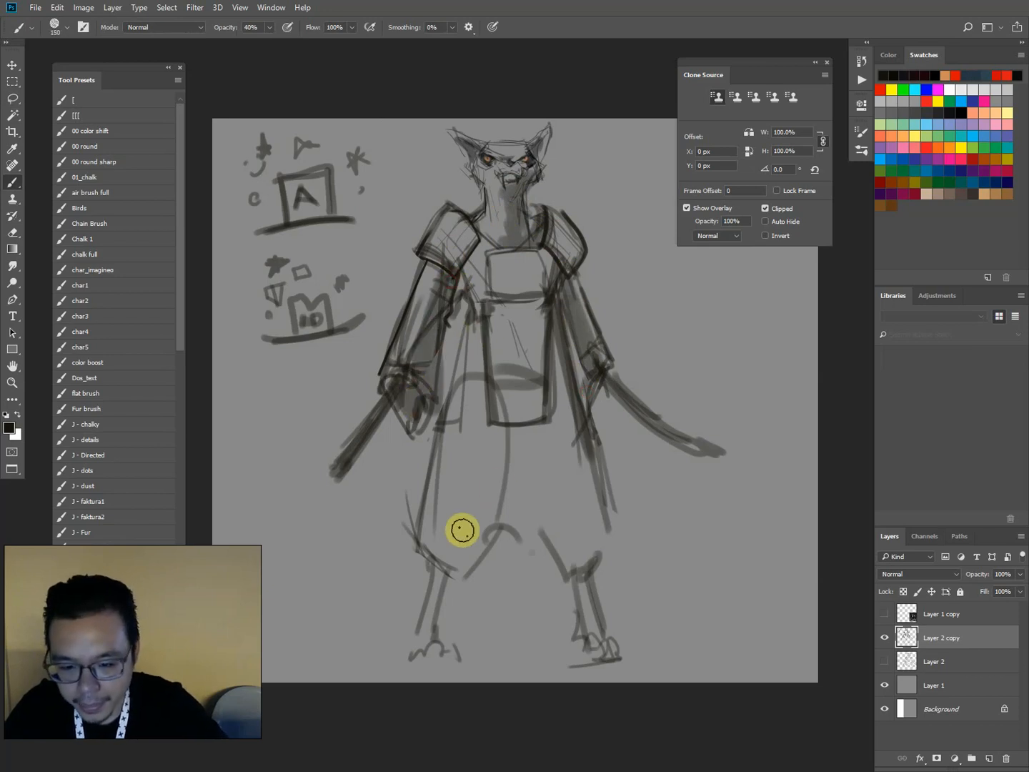
Select the lower part of the baggy trousers with a jagged upper edge, shade it dark grey, and clear the selection.
key(l)
mouse_move(418, 547)
mouse_down()
mouse_move(466, 542)
mouse_move(501, 484)
mouse_move(551, 511)
mouse_move(597, 571)
mouse_move(511, 537)
mouse_move(422, 546)
mouse_up()
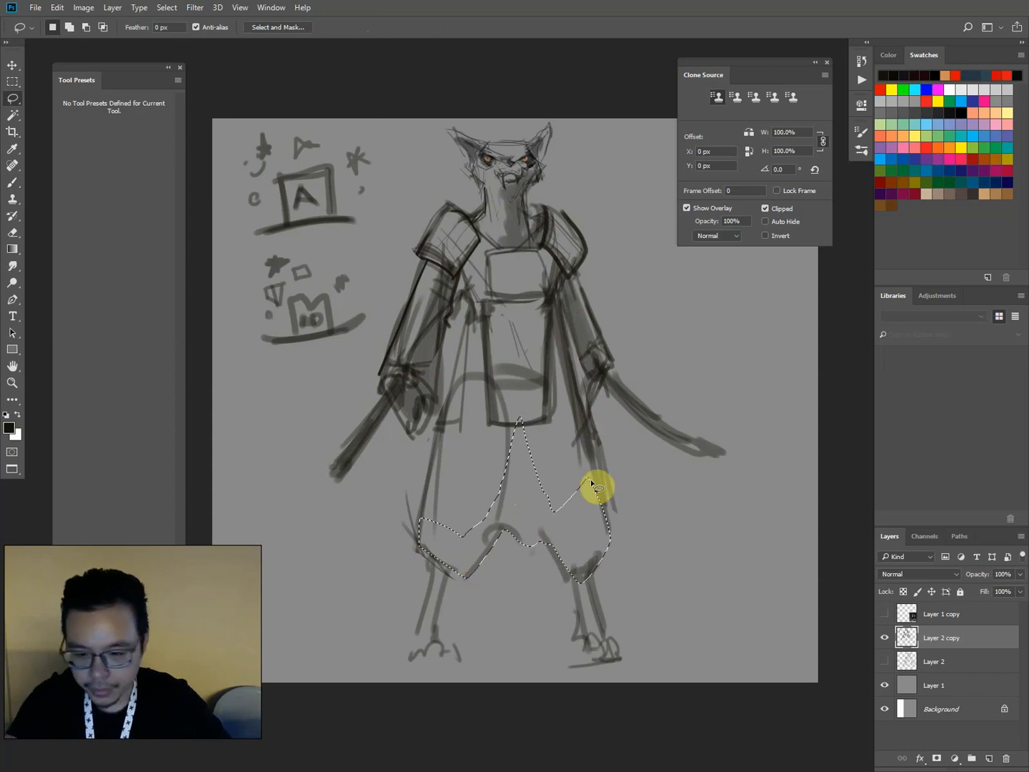
key(b)
mouse_move(573, 490)
mouse_down()
mouse_move(581, 479)
mouse_move(551, 566)
mouse_move(437, 550)
mouse_move(418, 525)
mouse_up()
key(ctrl+d)
Extend both swords into longer curved blades reaching toward the canvas sides, using a brush at 30% opacity.
key(l)
key(b)
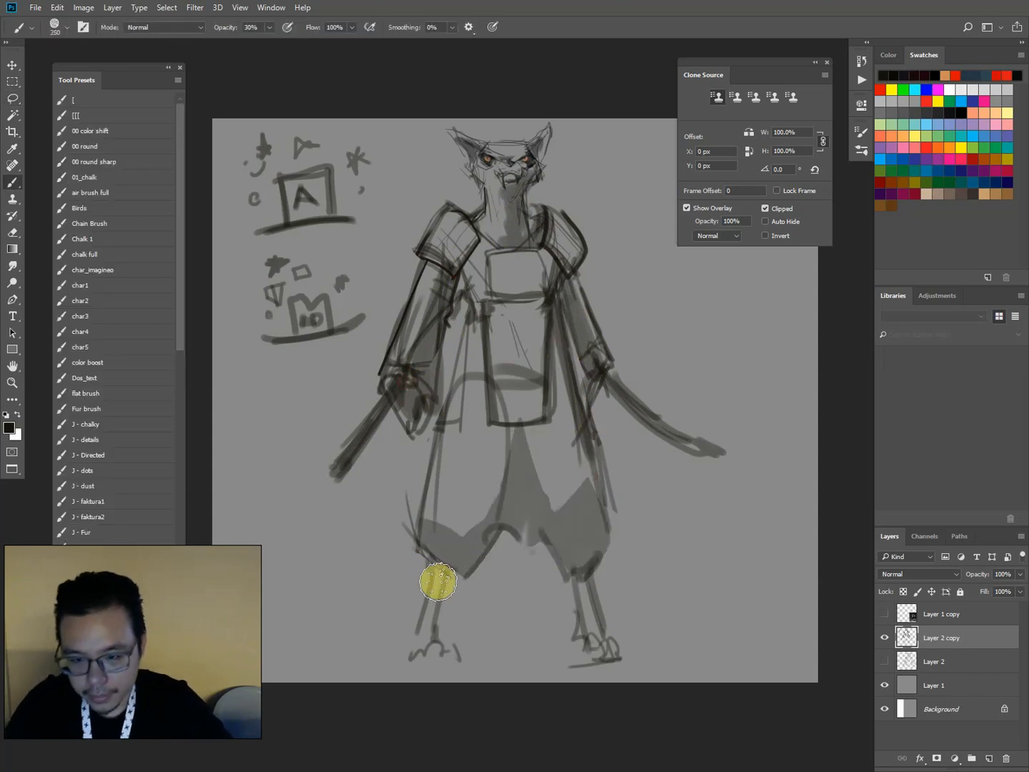
mouse_move(386, 411)
mouse_down()
mouse_move(341, 469)
mouse_move(242, 539)
mouse_move(384, 414)
mouse_move(242, 547)
mouse_up()
key(bracketleft)
key(bracketleft)
key(bracketleft)
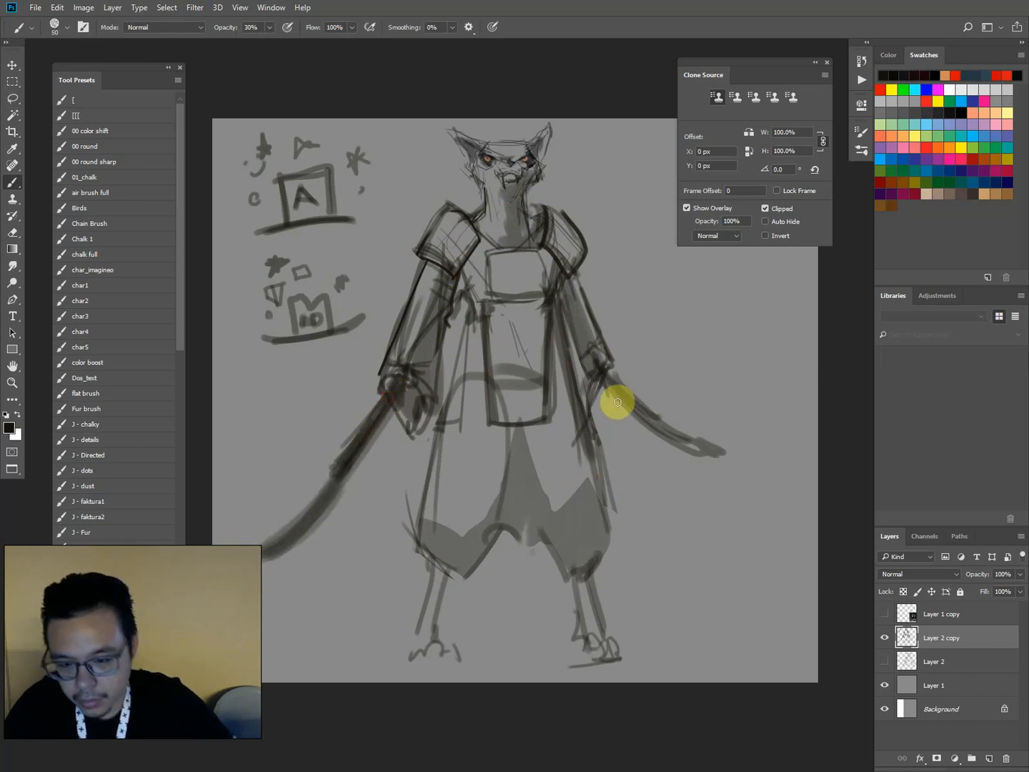
drag(597, 376, 786, 524)
mouse_move(640, 395)
mouse_down()
mouse_move(791, 512)
mouse_move(675, 447)
mouse_move(633, 406)
mouse_up()
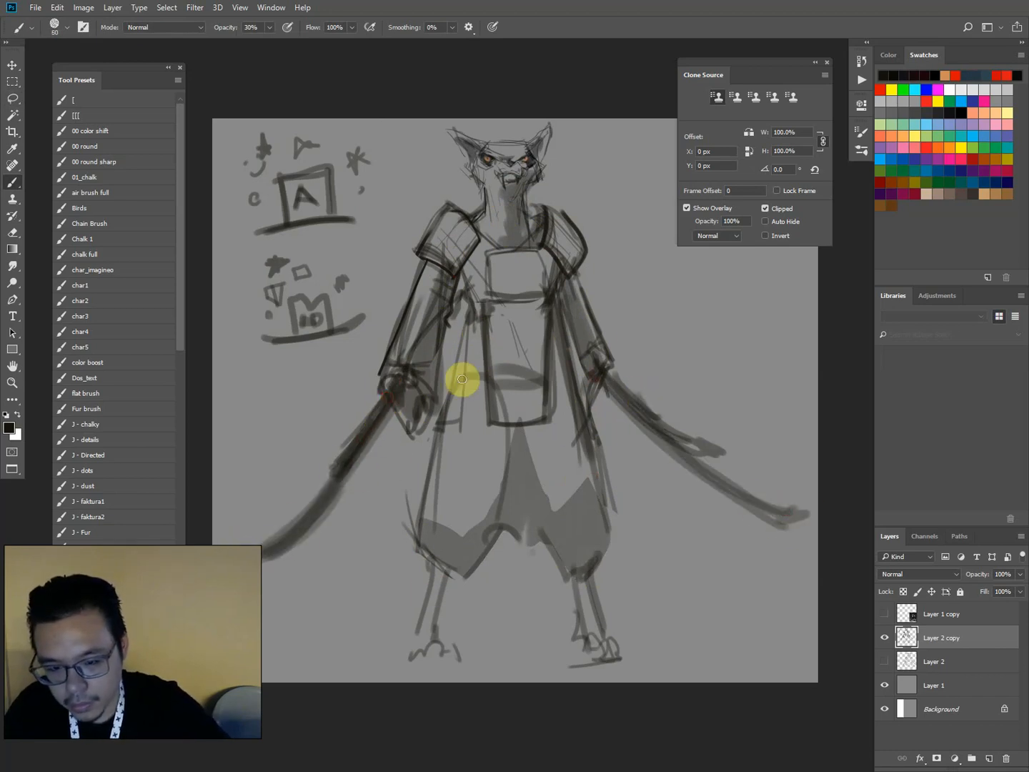
Draw two sword handles rising diagonally from behind the shoulders, one on each side of the head.
key(bracketleft)
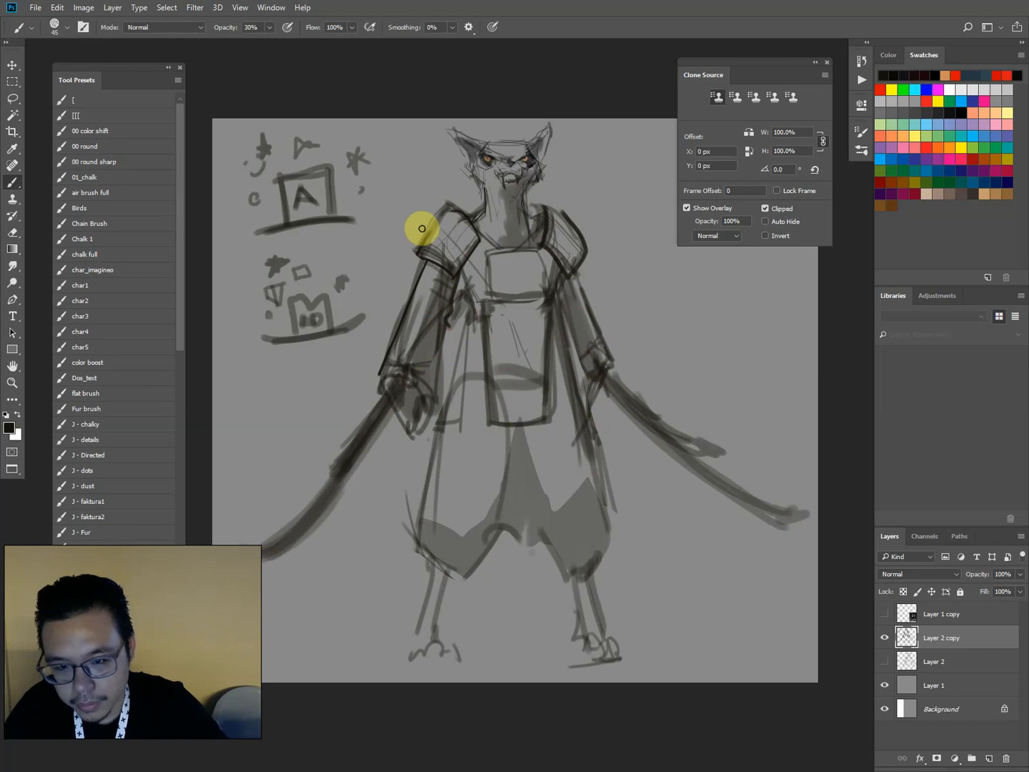
drag(415, 216, 428, 231)
mouse_move(579, 226)
mouse_down()
mouse_move(589, 210)
mouse_move(558, 166)
mouse_move(569, 203)
mouse_up()
key(l)
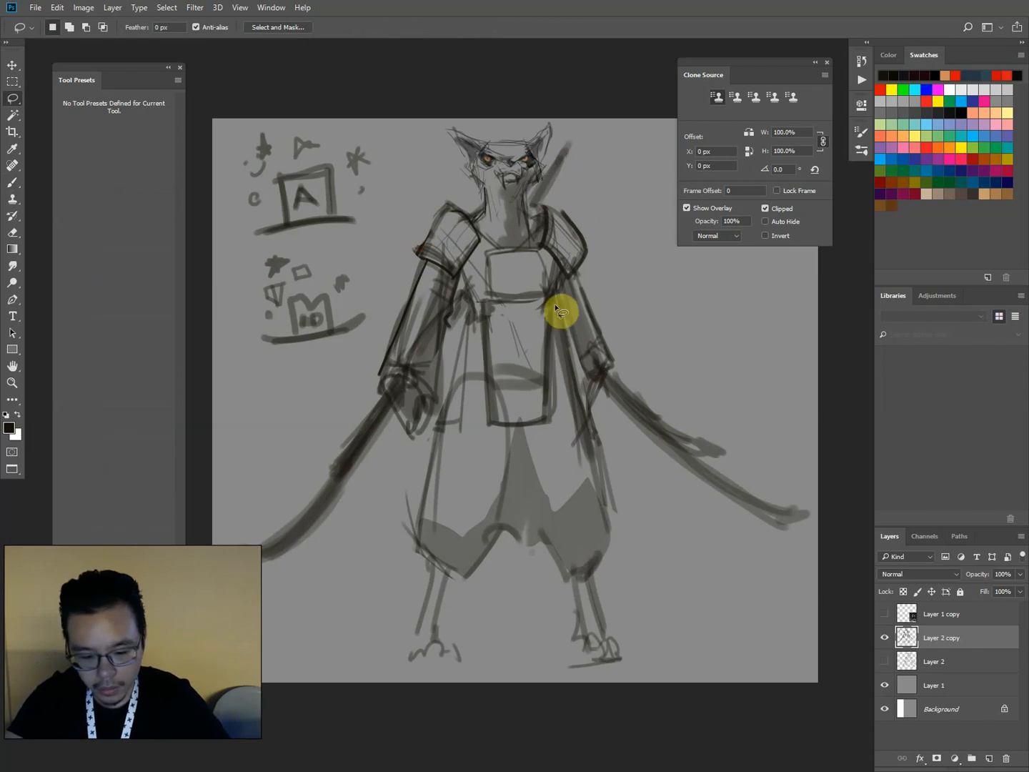
key(b)
key(bracketleft)
drag(451, 228, 406, 184)
Sketch rounded toes on the paw at the viewer's left and refine the cat's cheek fur with a 20 px brush.
key(bracketleft)
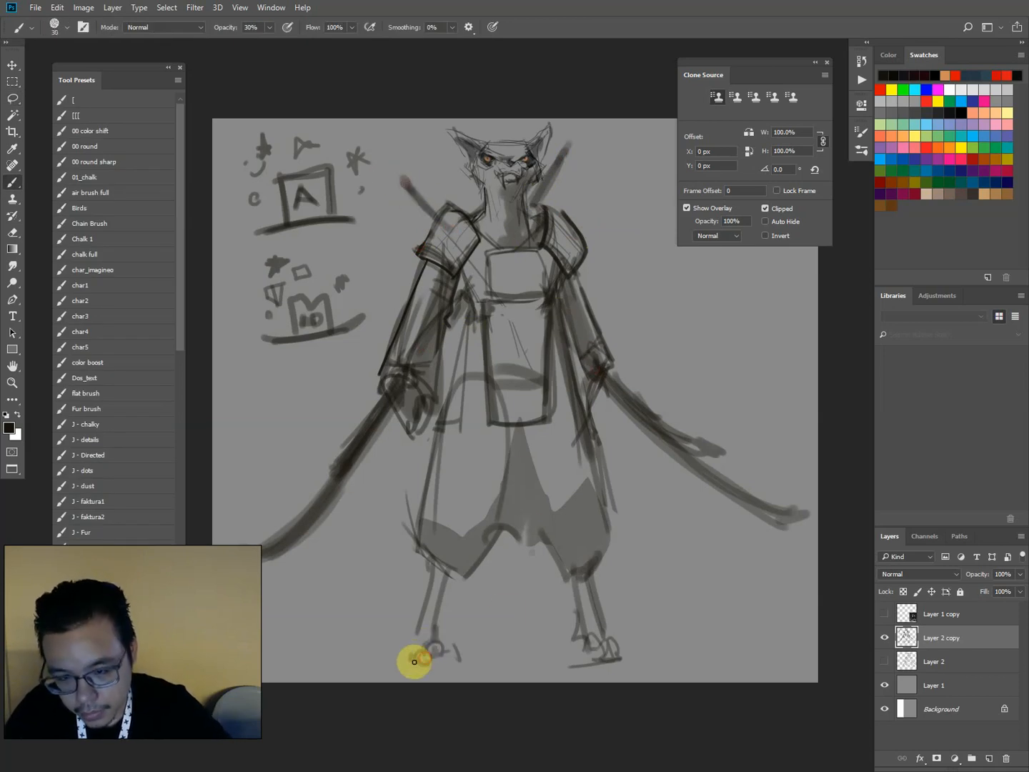
key(bracketleft)
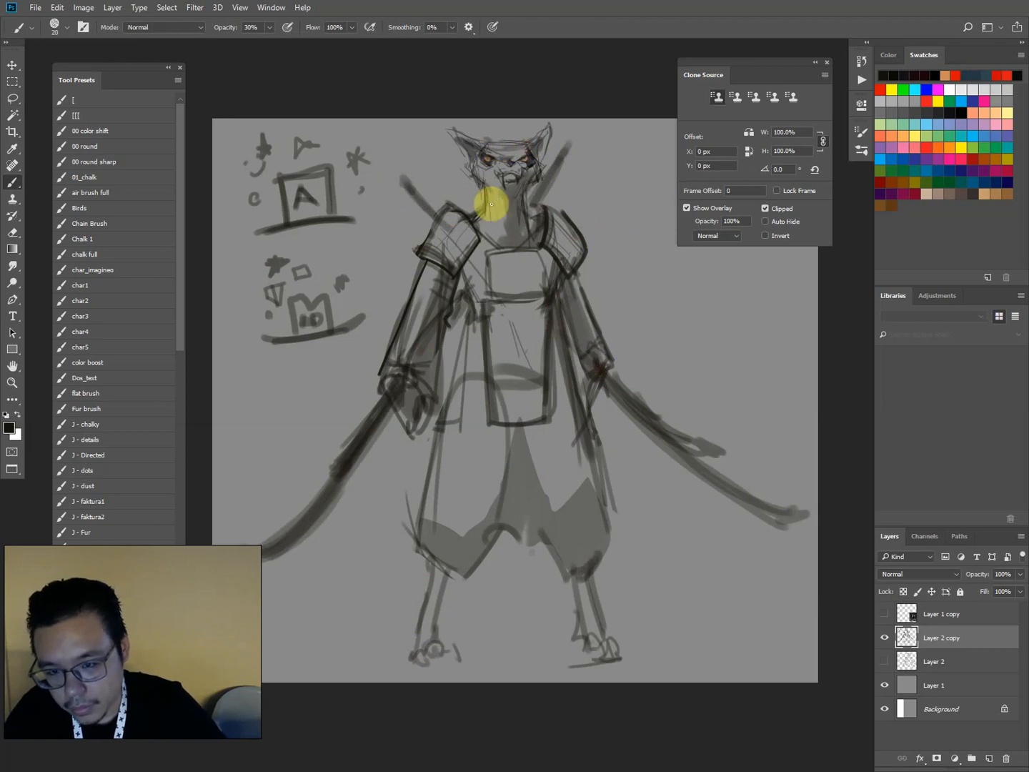
key(bracketright)
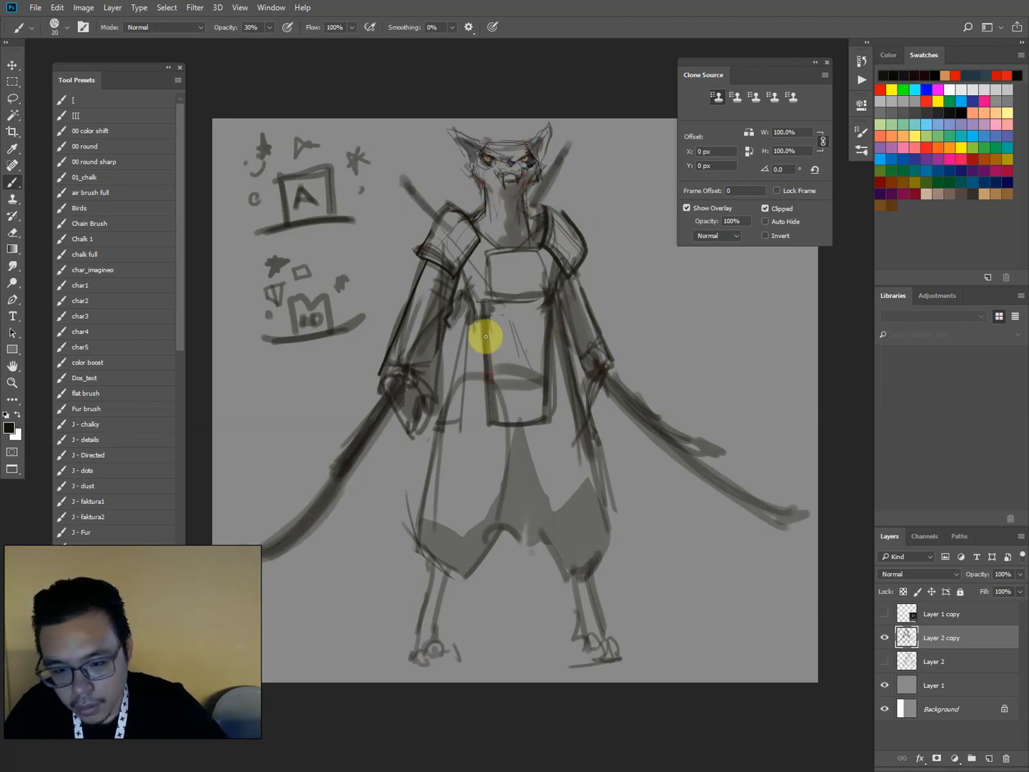
Clean up the shoulder guard at the viewer's left and redraw its lower plate with dark brush lines.
key(bracketright)
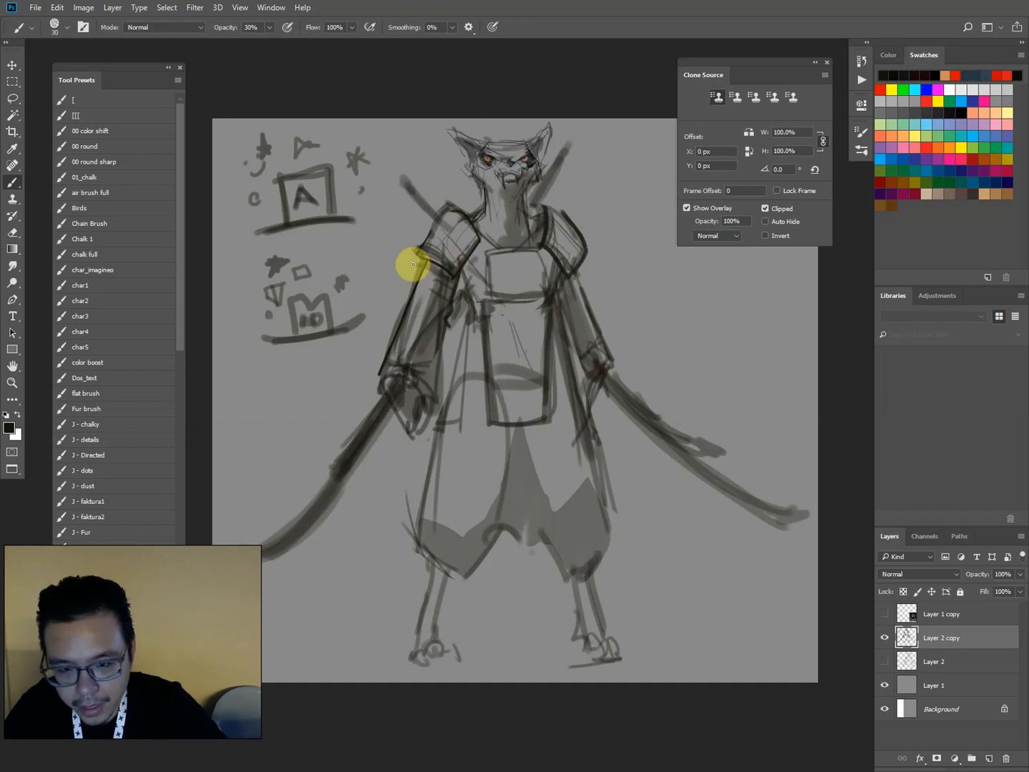
key(l)
key(b)
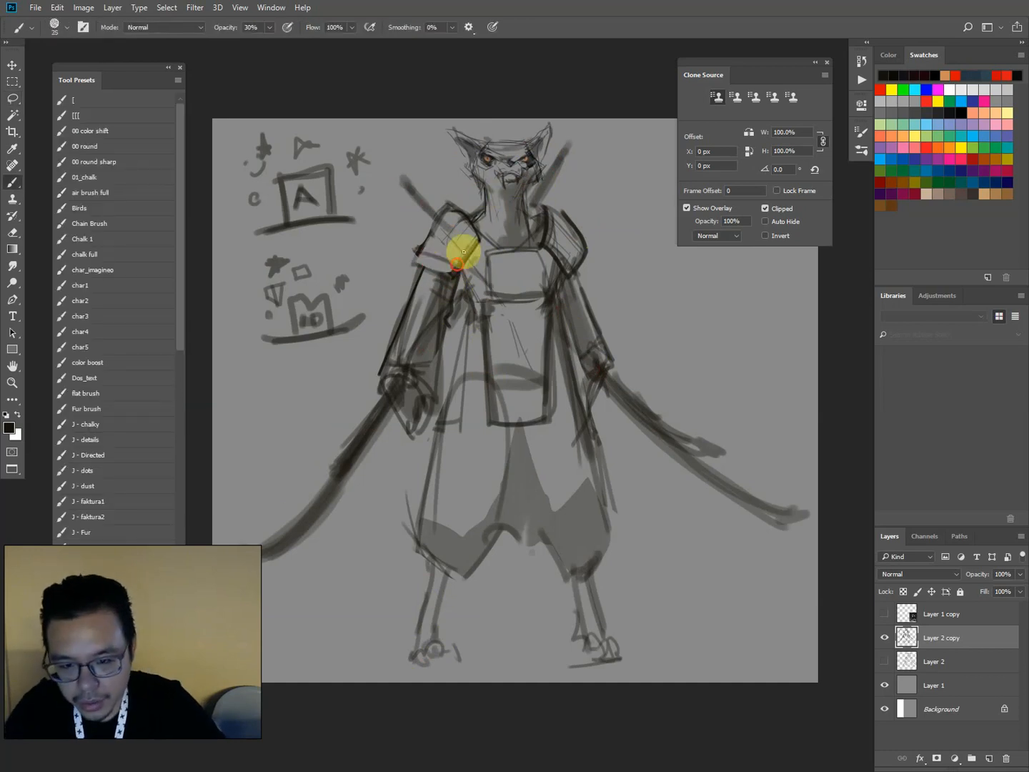
drag(429, 237, 480, 246)
key(bracketright)
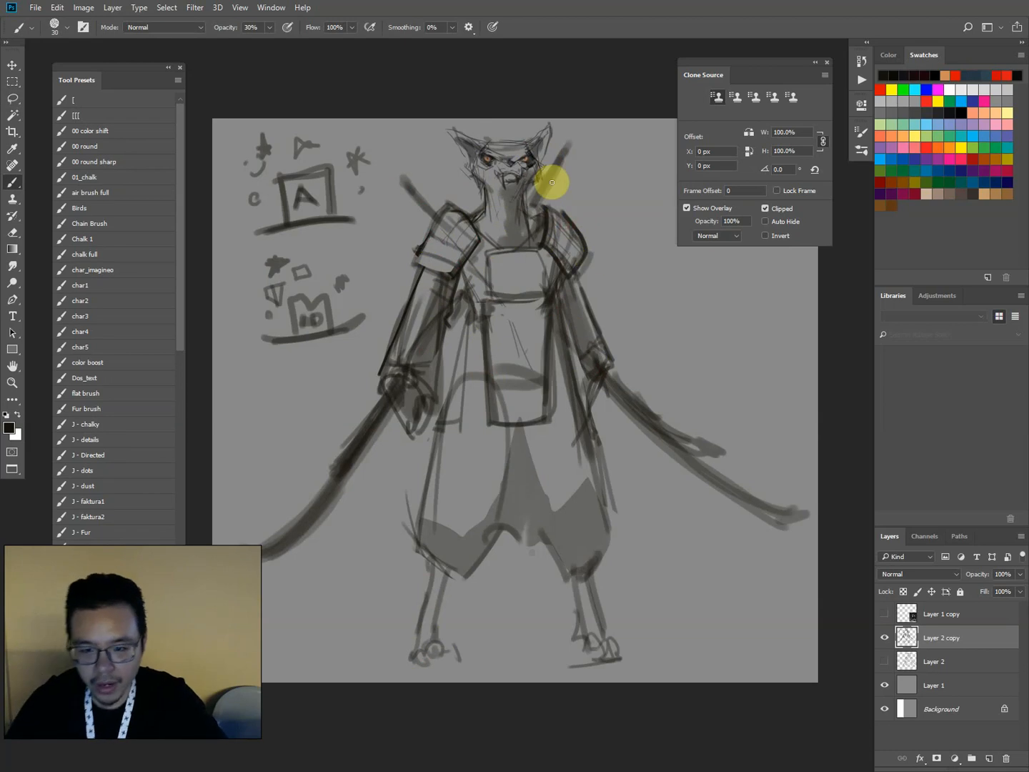
Darken the sword blade at the viewer's left with a 40 px brush.
key(bracketright)
key(bracketright)
drag(395, 391, 317, 522)
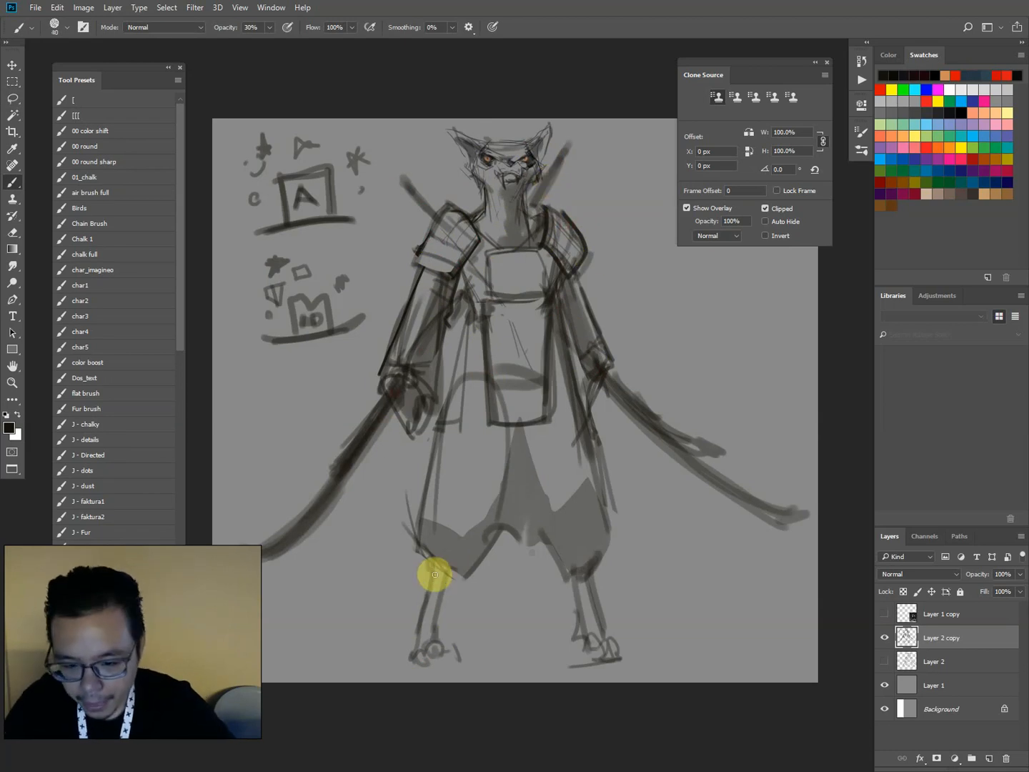
Erase the old paw at the viewer's left and redraw both lower legs and clawed paws in bold dark lines at 100% brush opacity.
mouse_move(438, 588)
mouse_down()
mouse_move(428, 642)
mouse_move(413, 650)
mouse_move(413, 639)
mouse_up()
key(l)
key(Delete)
click(364, 620)
key(b)
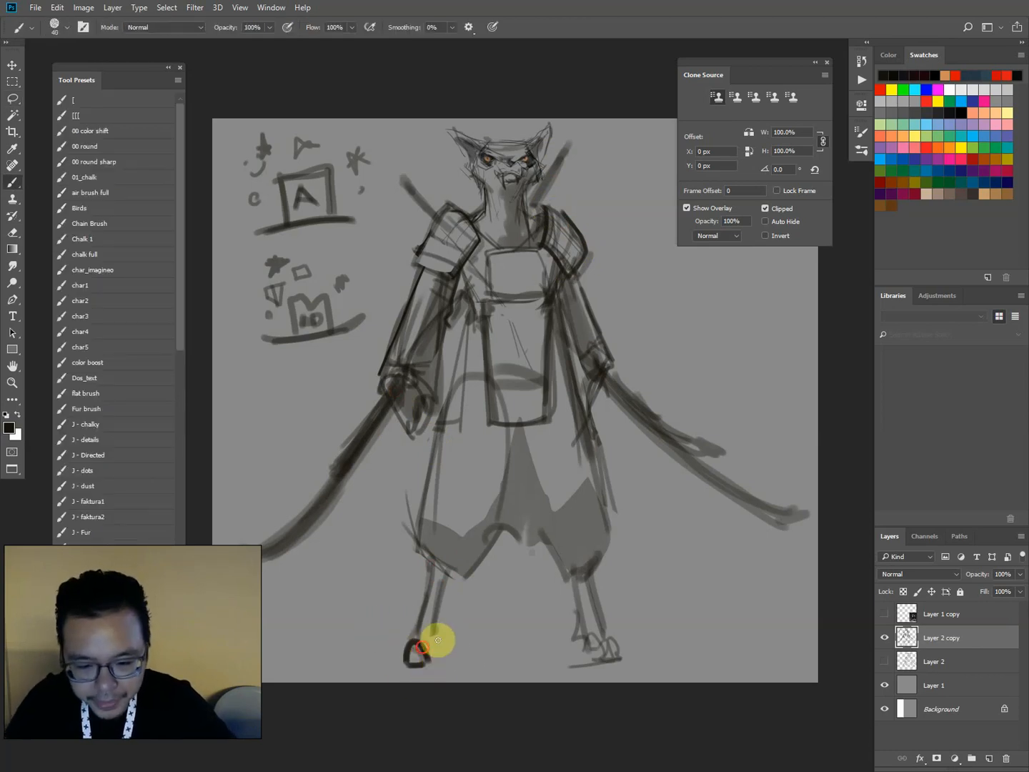
key(bracketleft)
mouse_move(438, 639)
mouse_down()
mouse_move(402, 639)
mouse_move(443, 576)
mouse_up()
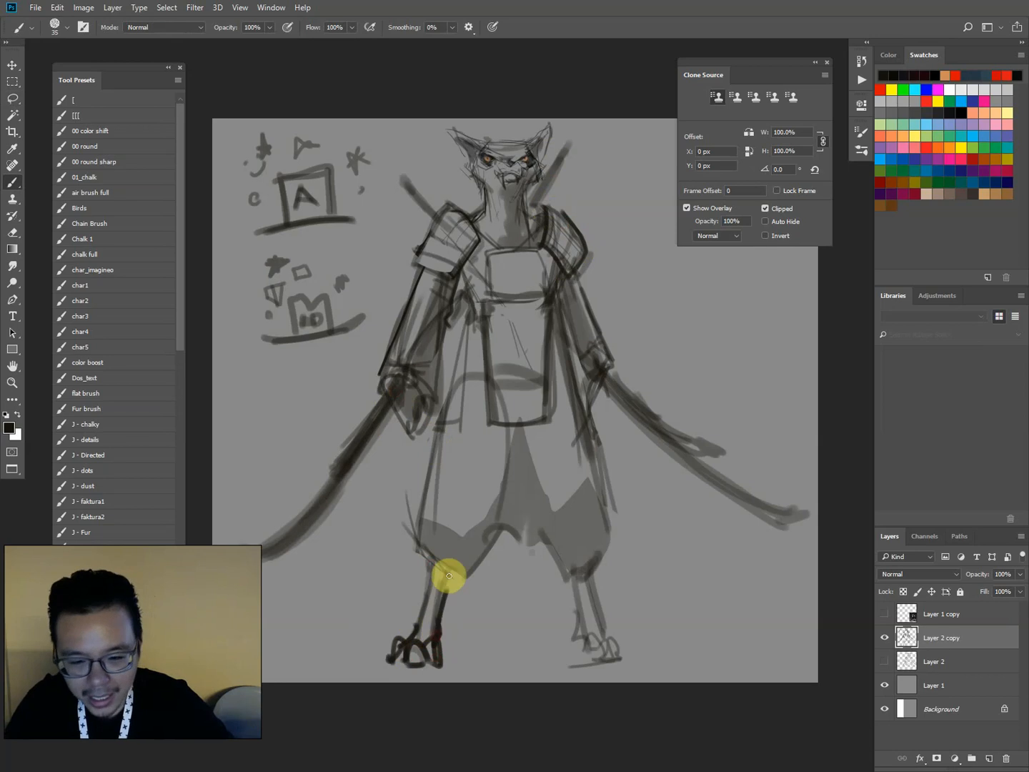
mouse_move(567, 572)
mouse_down()
mouse_move(583, 657)
mouse_move(643, 659)
mouse_move(602, 596)
mouse_up()
Outline the baggy trousers, robe edges and clenched hands with bold dark strokes, reducing the brush to 25 px.
key(bracketleft)
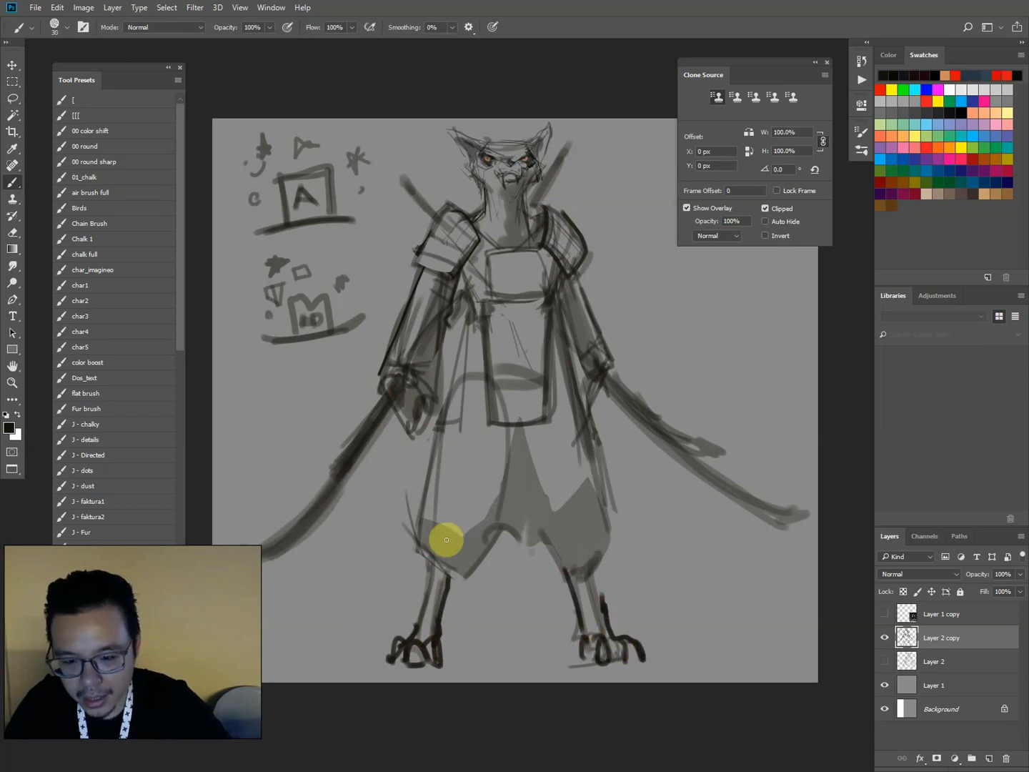
mouse_move(447, 575)
mouse_down()
mouse_move(493, 552)
mouse_move(435, 578)
mouse_up()
key(bracketleft)
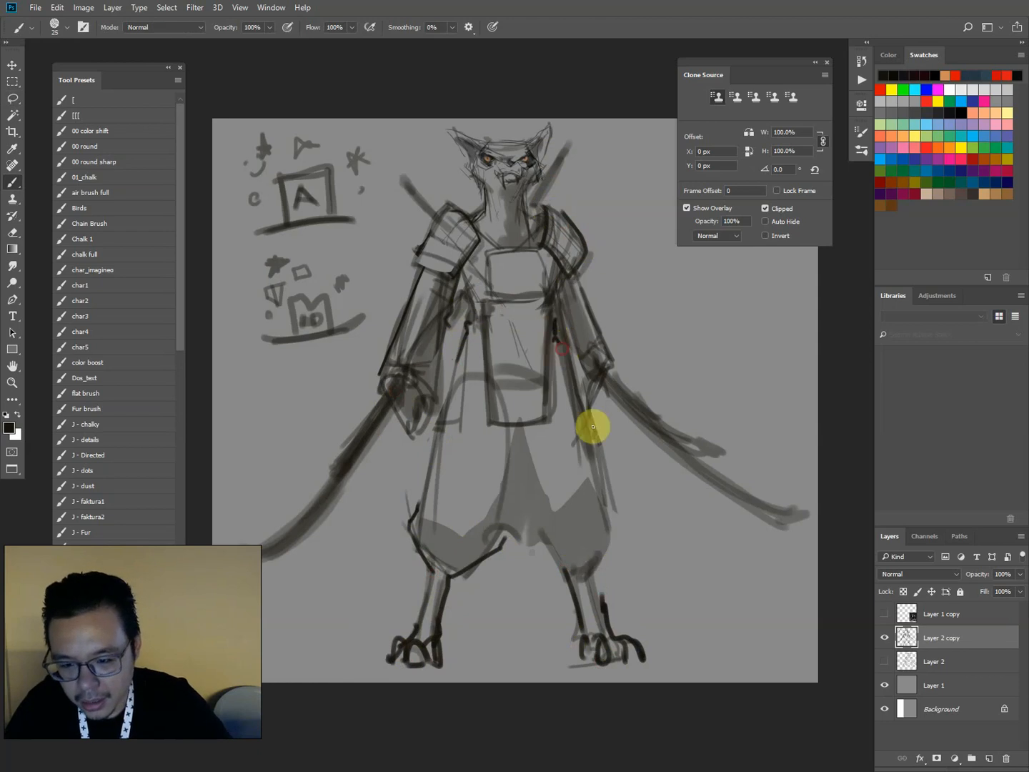
drag(588, 438, 609, 505)
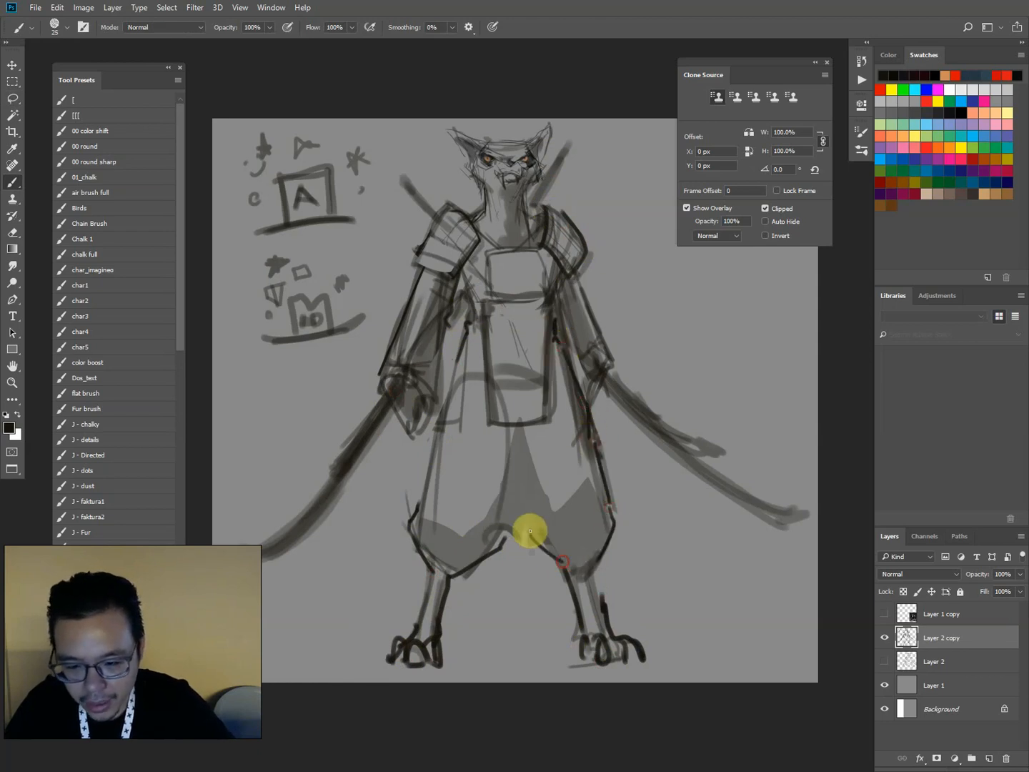
click(535, 512)
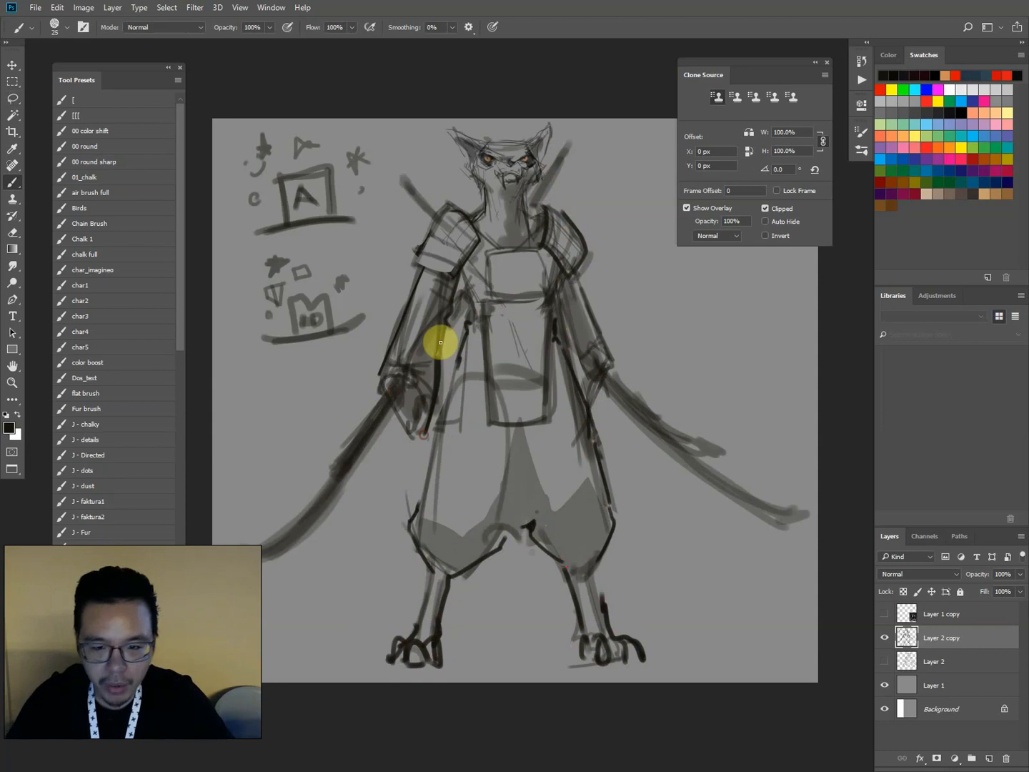
click(614, 379)
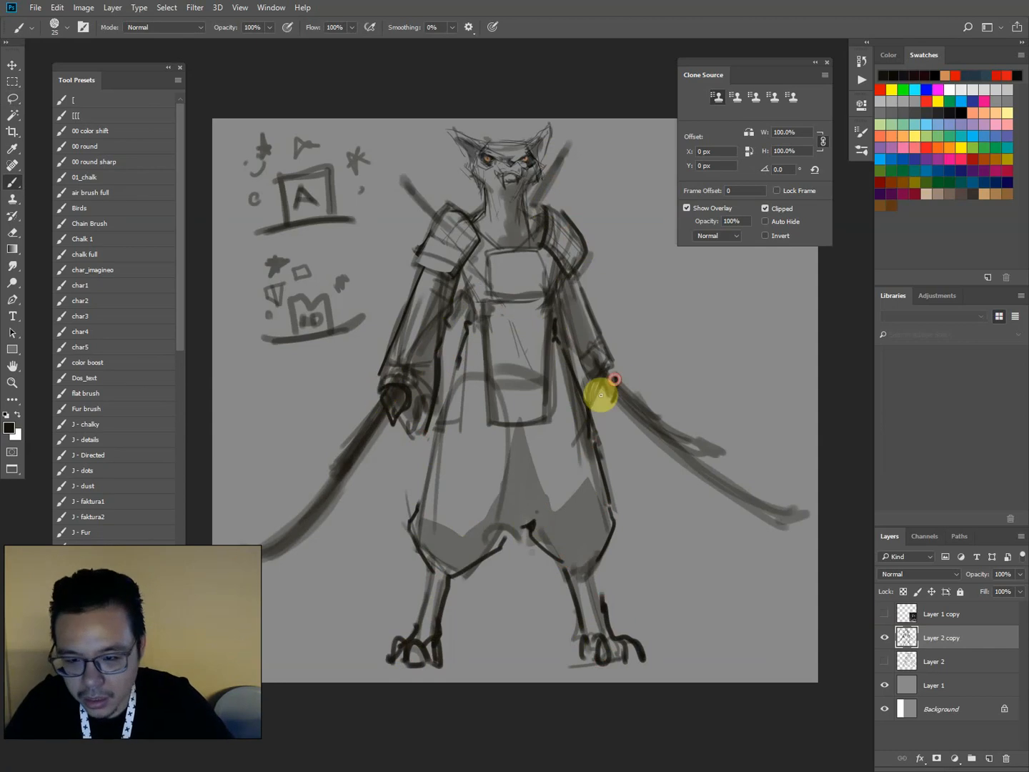
click(433, 453)
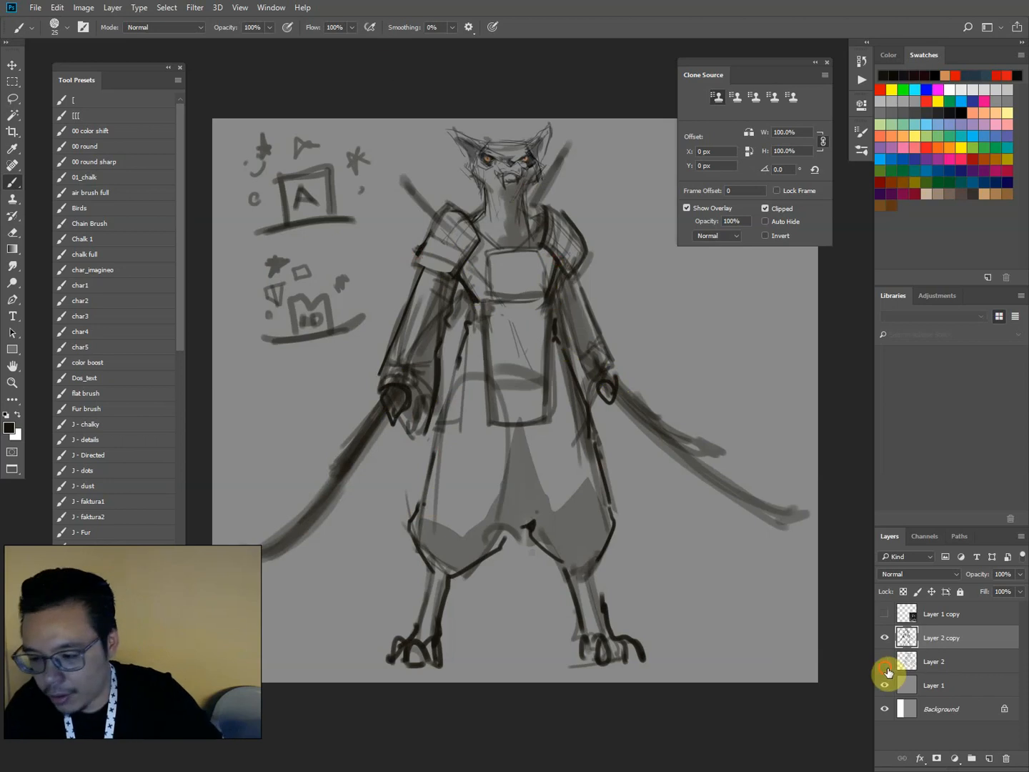
Show Layer 2, shrink its earlier sketch and place it in the canvas's upper right corner for a full-screen comparison.
click(885, 661)
click(947, 661)
key(v)
drag(389, 146, 460, 217)
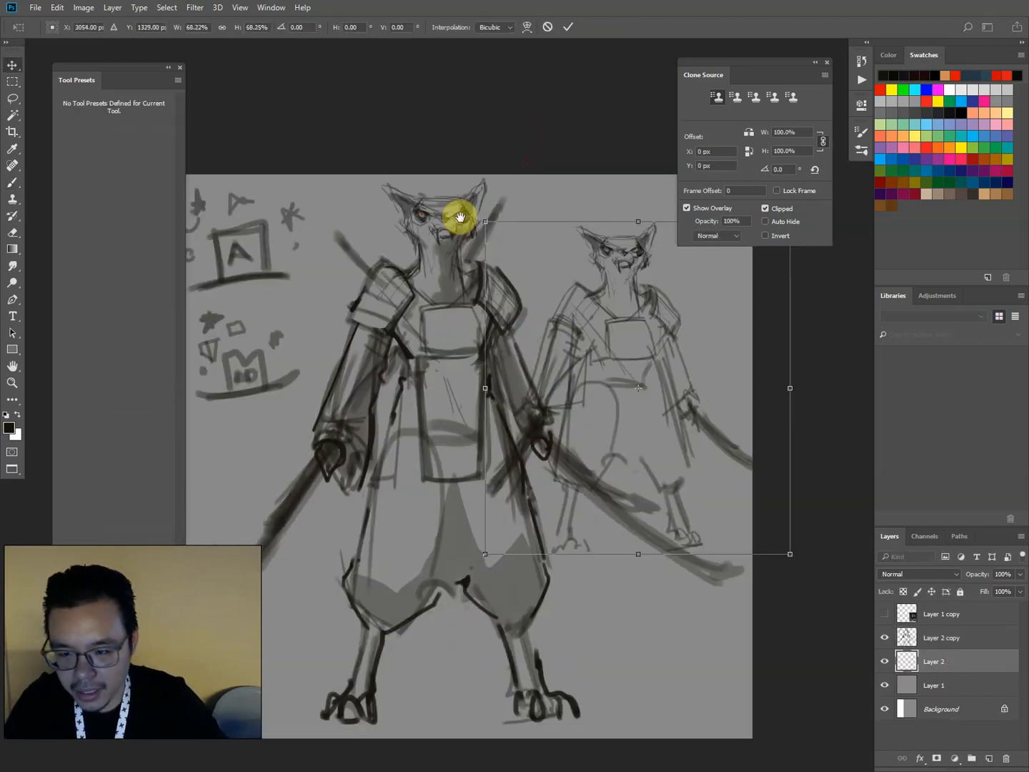
key(Return)
key(f)
drag(549, 486, 646, 381)
drag(654, 223, 634, 202)
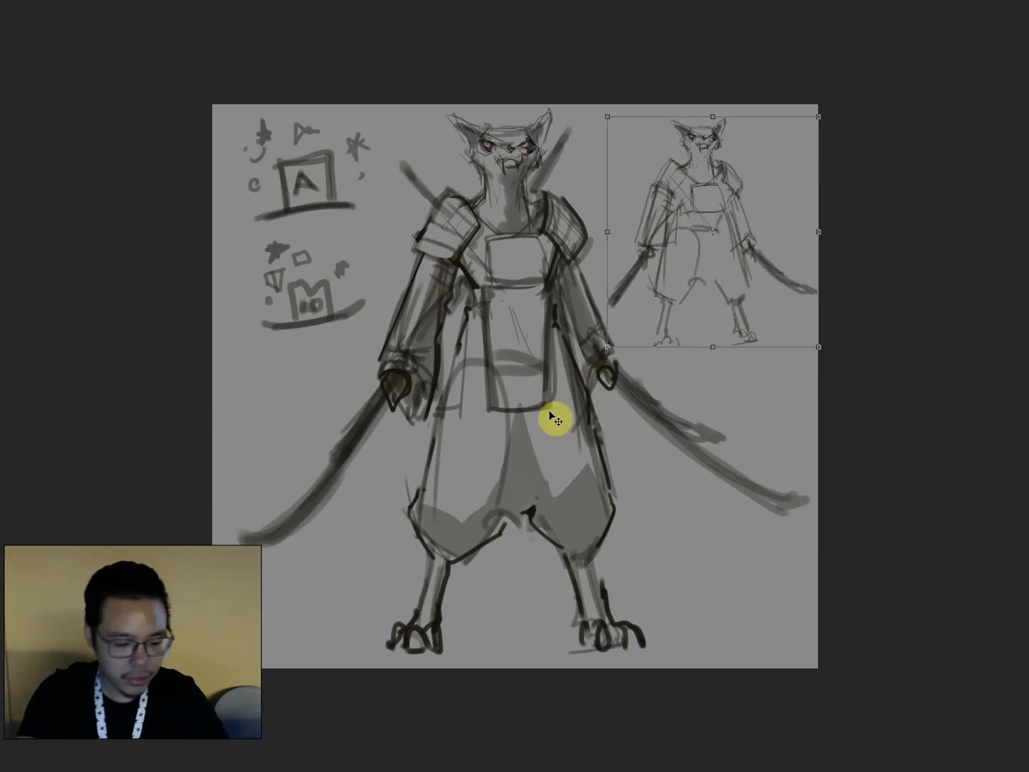
key(f)
Hide Layer 2, and duplicate Layer 2 copy while hiding the original.
click(885, 661)
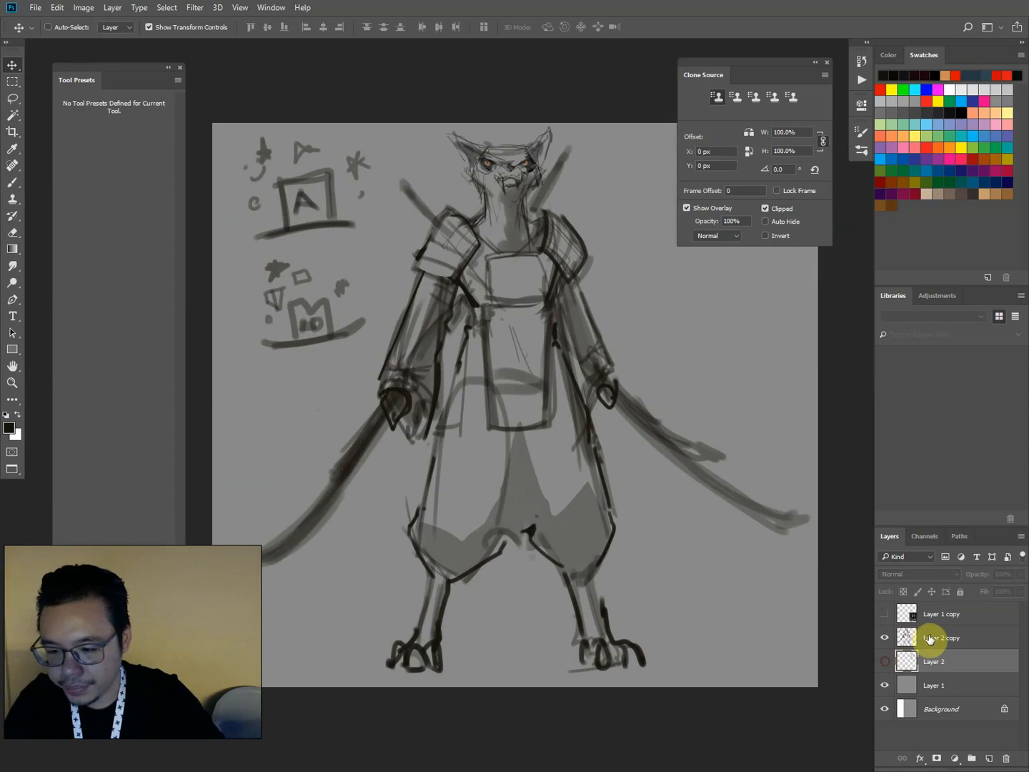
click(933, 638)
key(ctrl+j)
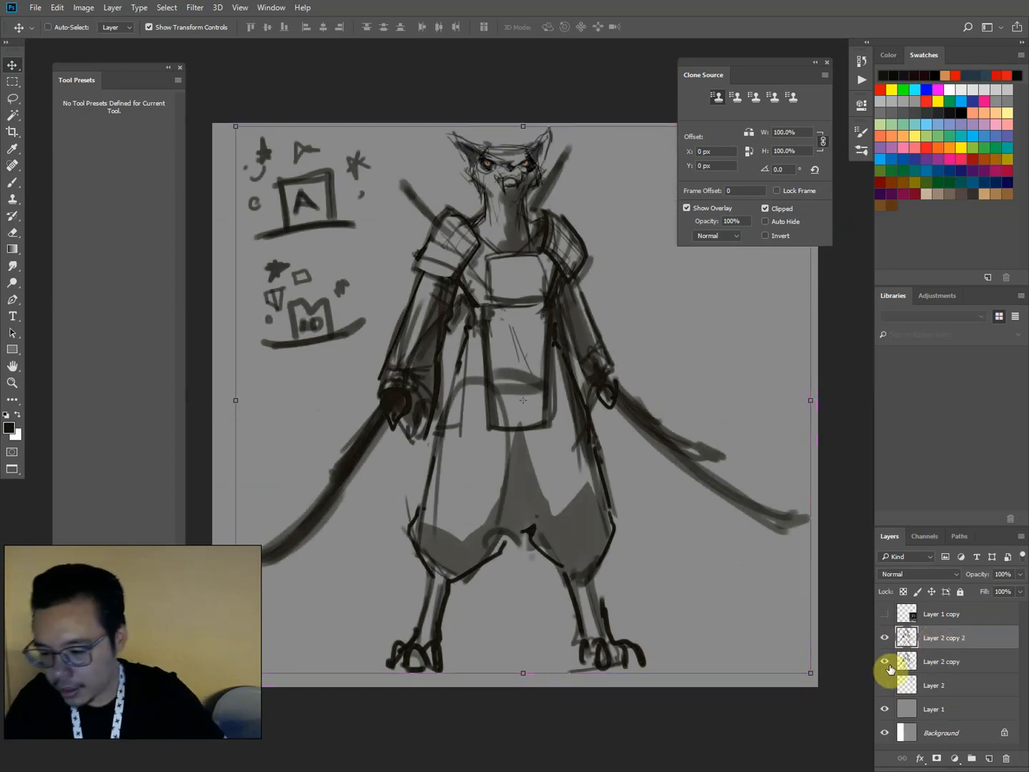
click(886, 663)
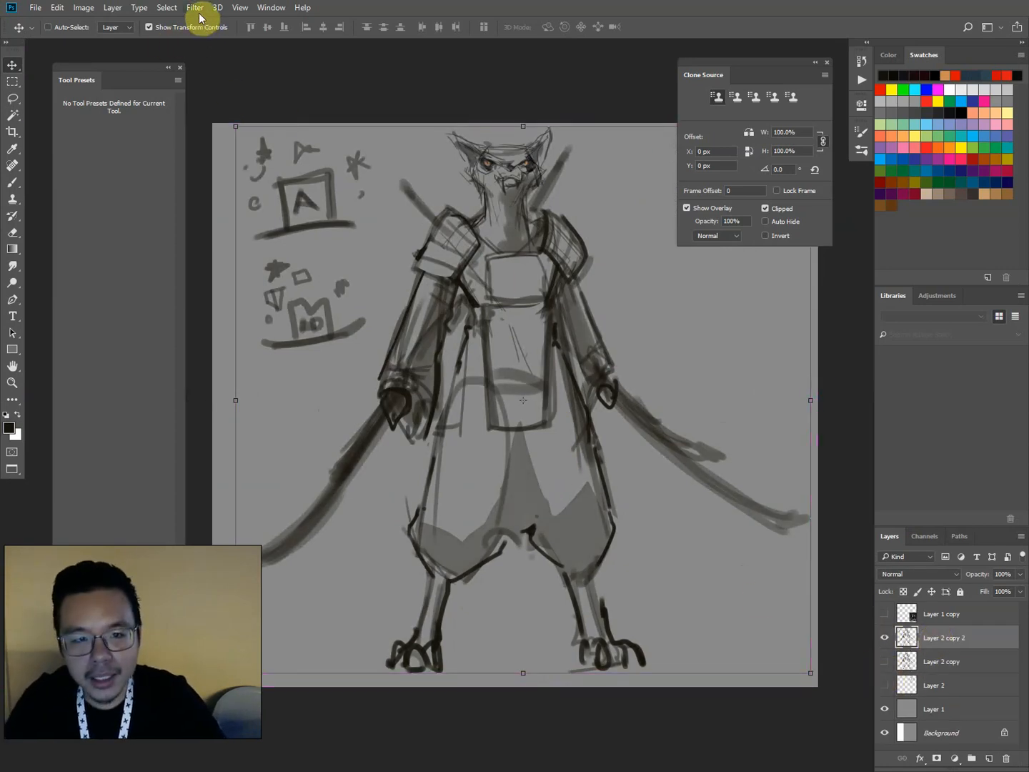
Lasso the arm, shoulder guard and sword at the viewer's left, scale them to about 107% width and 125% height, and deselect.
key(l)
mouse_move(421, 250)
mouse_down()
mouse_move(439, 217)
mouse_move(471, 226)
mouse_up()
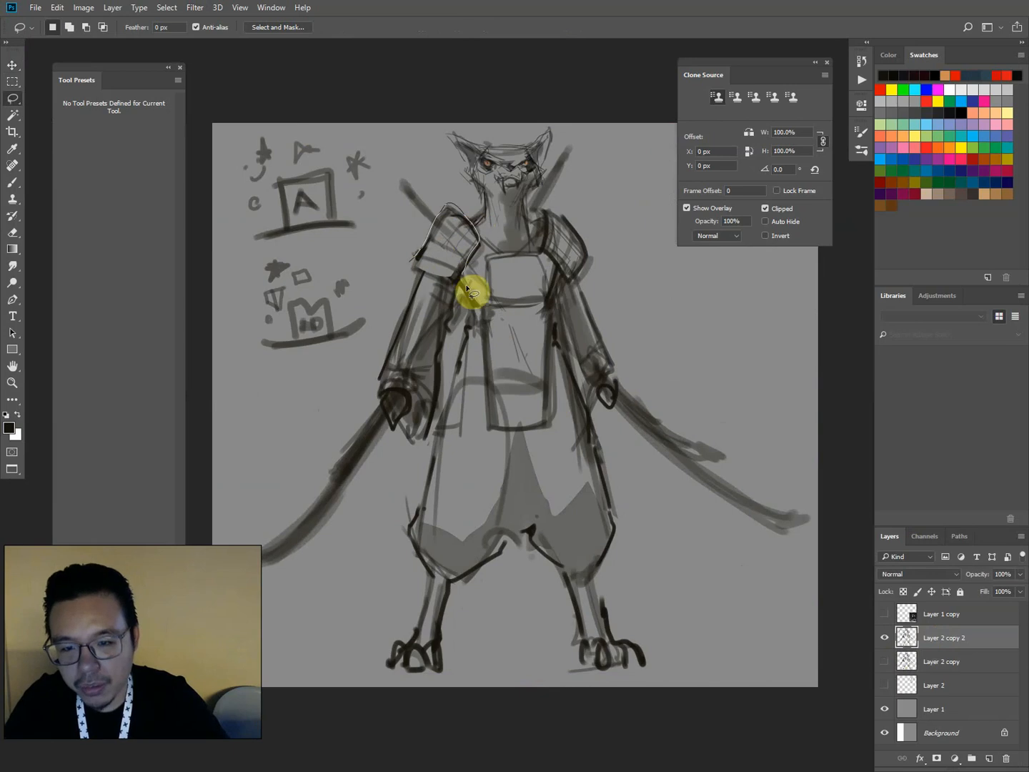
mouse_move(466, 288)
mouse_down()
mouse_move(451, 383)
mouse_move(383, 547)
mouse_move(371, 350)
mouse_move(418, 249)
mouse_up()
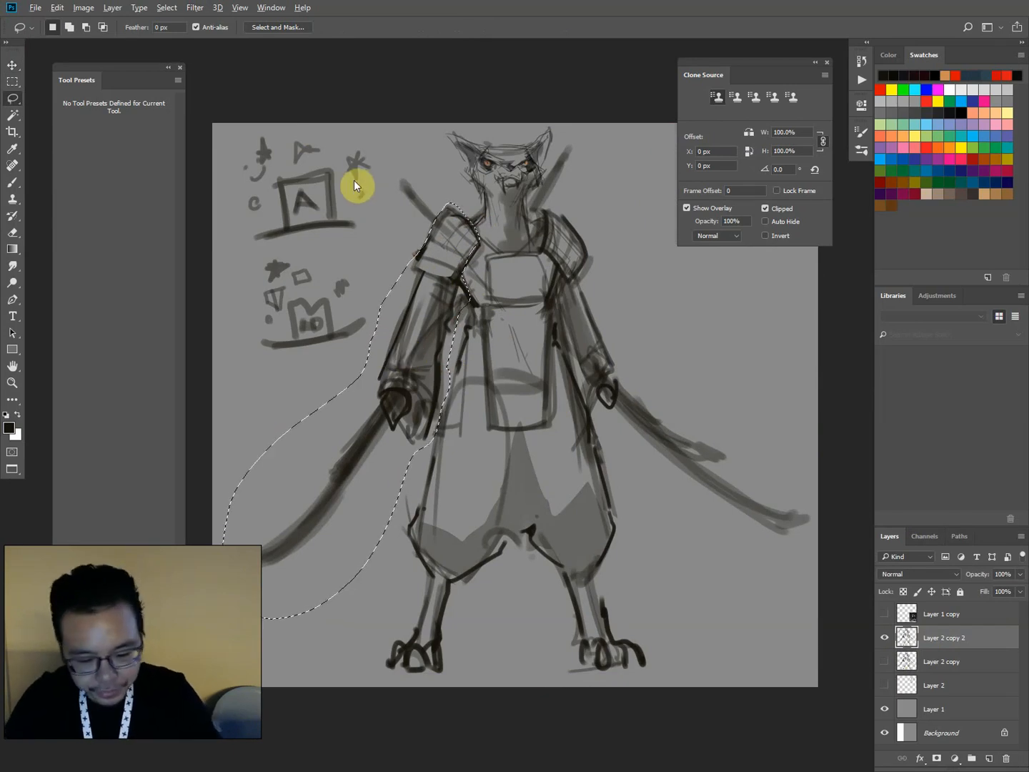
key(v)
key(alt+Tab)
key(alt+Tab)
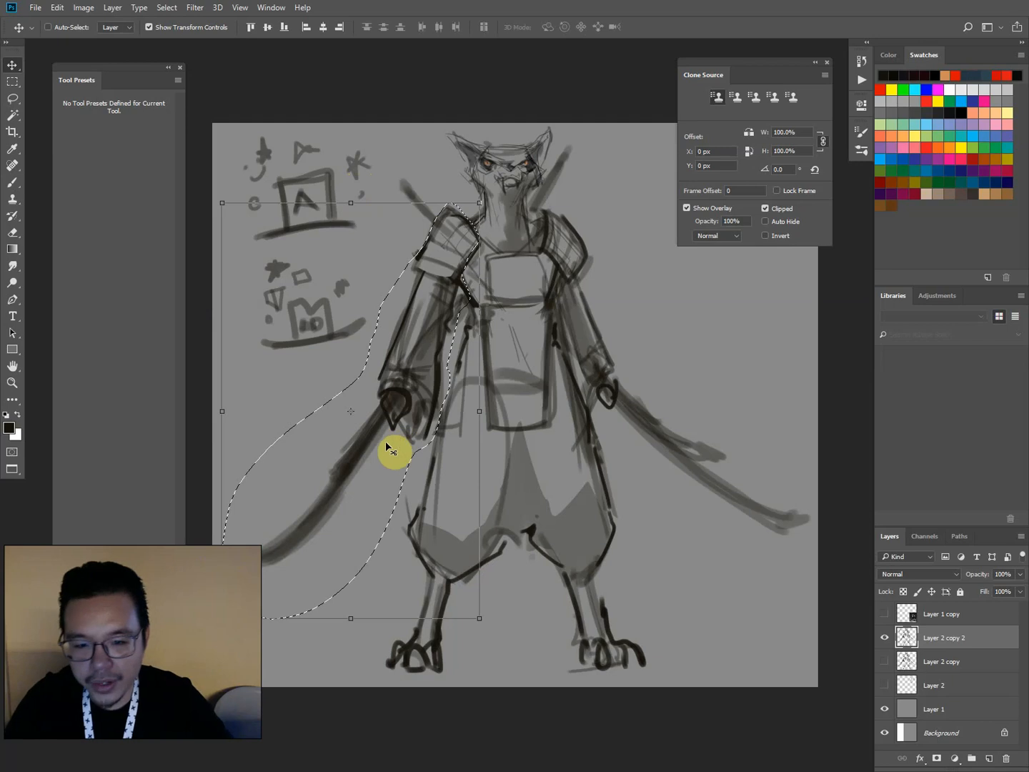
key(ctrl+t)
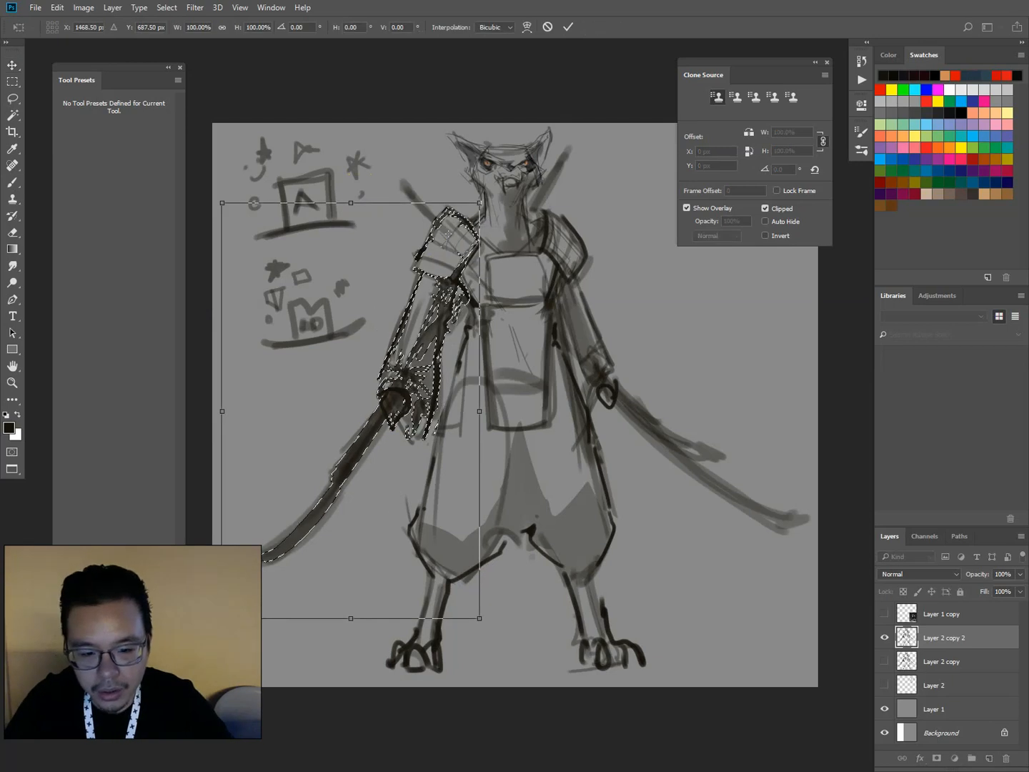
drag(222, 619, 307, 464)
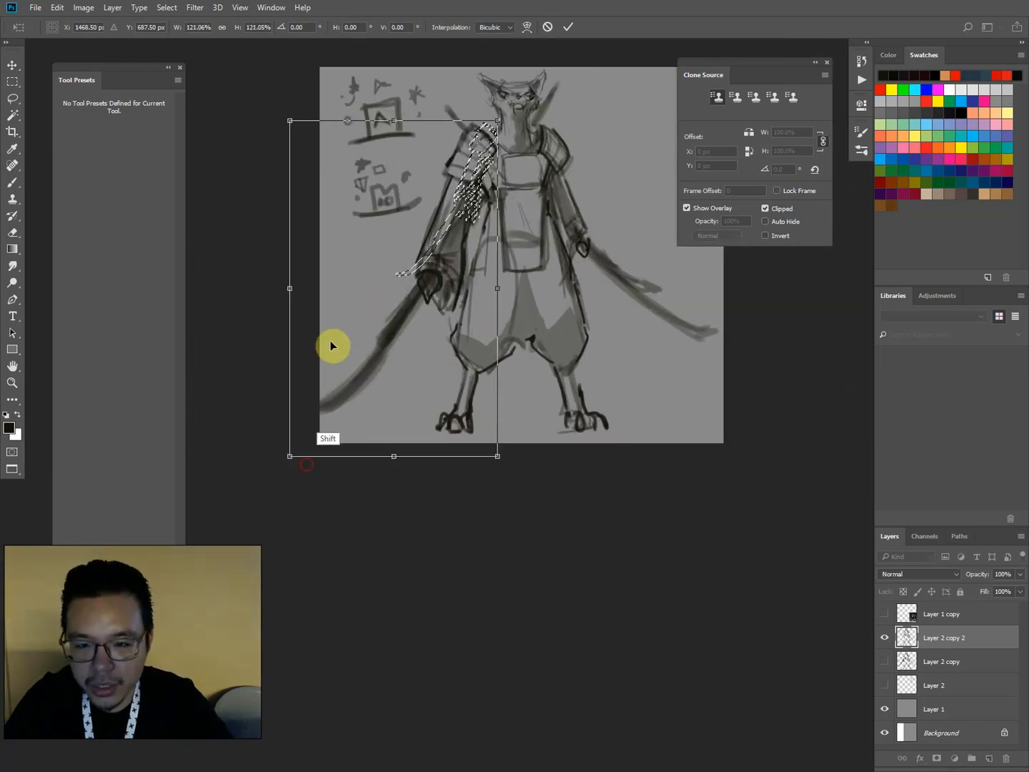
drag(290, 292, 313, 300)
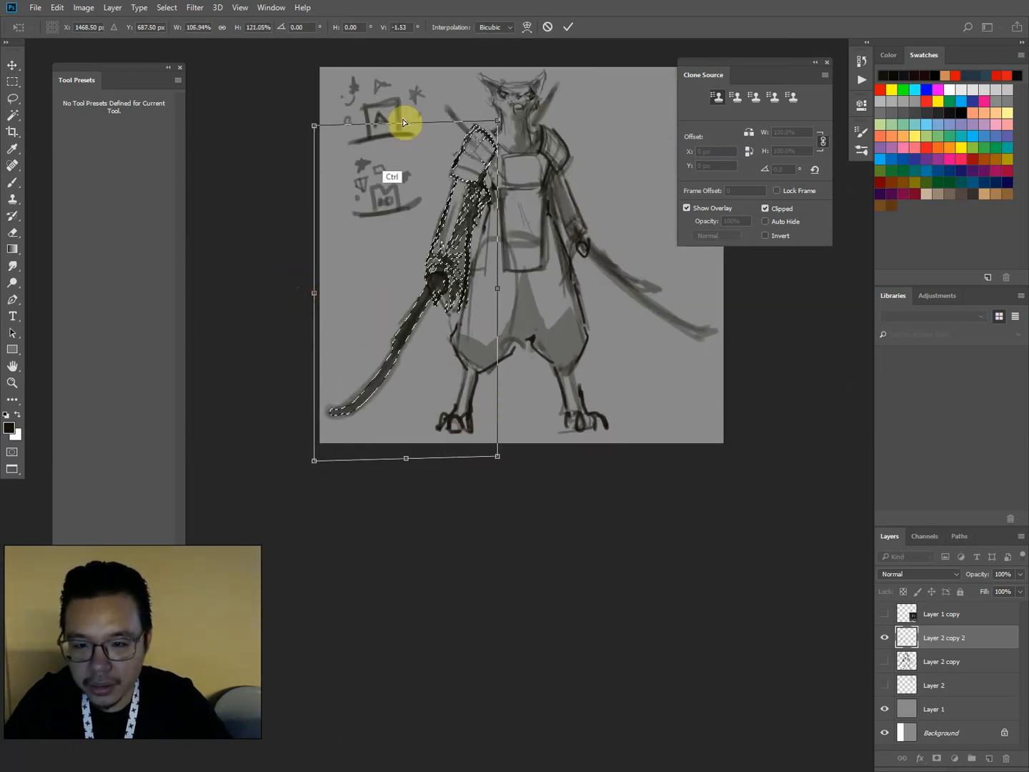
mouse_move(405, 123)
mouse_down()
mouse_move(413, 110)
mouse_move(409, 120)
mouse_move(406, 112)
mouse_move(396, 115)
mouse_up()
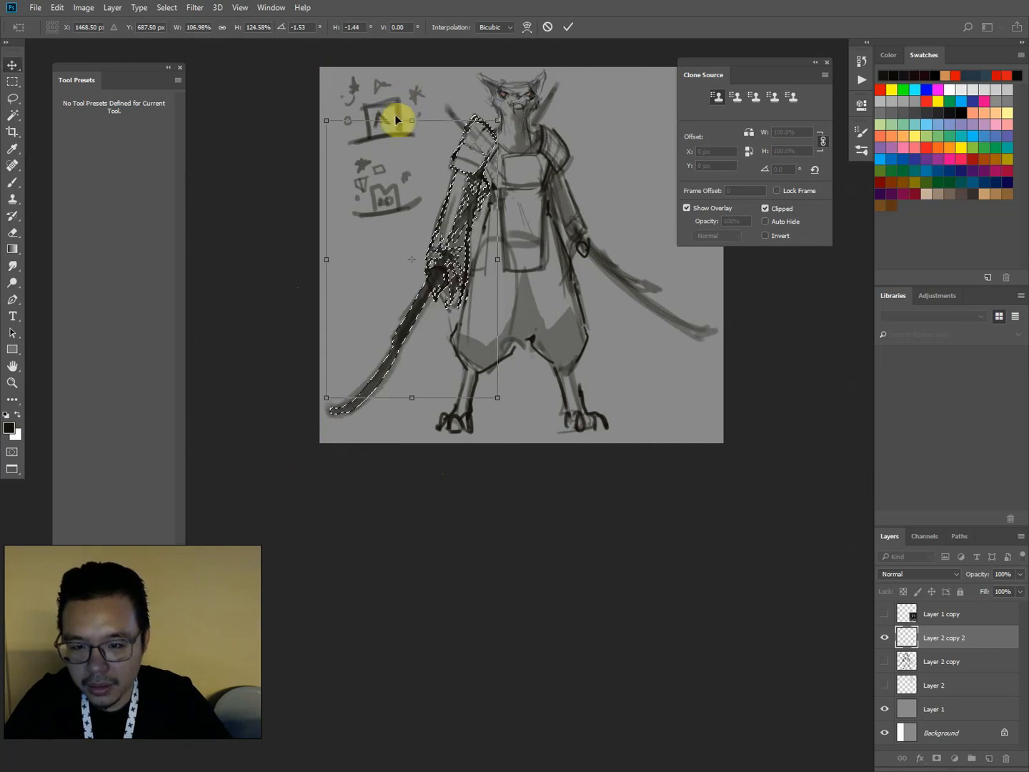
key(Return)
key(ctrl+d)
Select the arm and sword at the viewer's right, scale them to about 105% width and 141% height, and deselect.
mouse_move(549, 179)
mouse_down()
mouse_move(539, 111)
mouse_move(586, 136)
mouse_move(727, 343)
mouse_move(612, 312)
mouse_move(575, 230)
mouse_up()
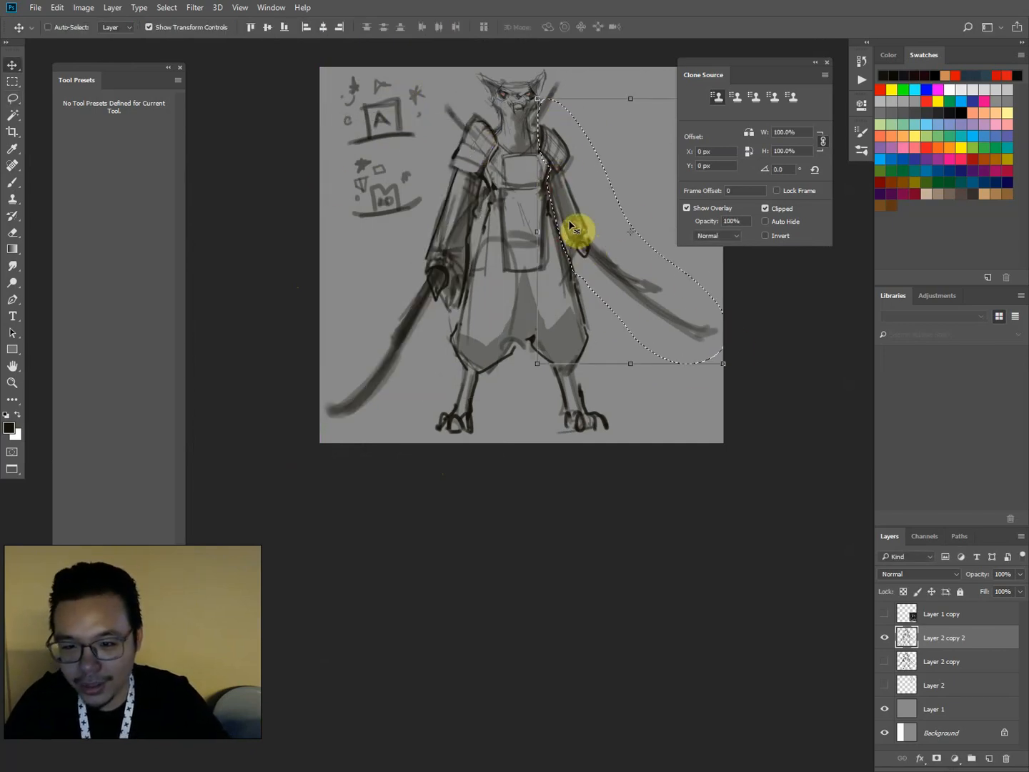
key(ctrl+t)
drag(629, 99, 632, 80)
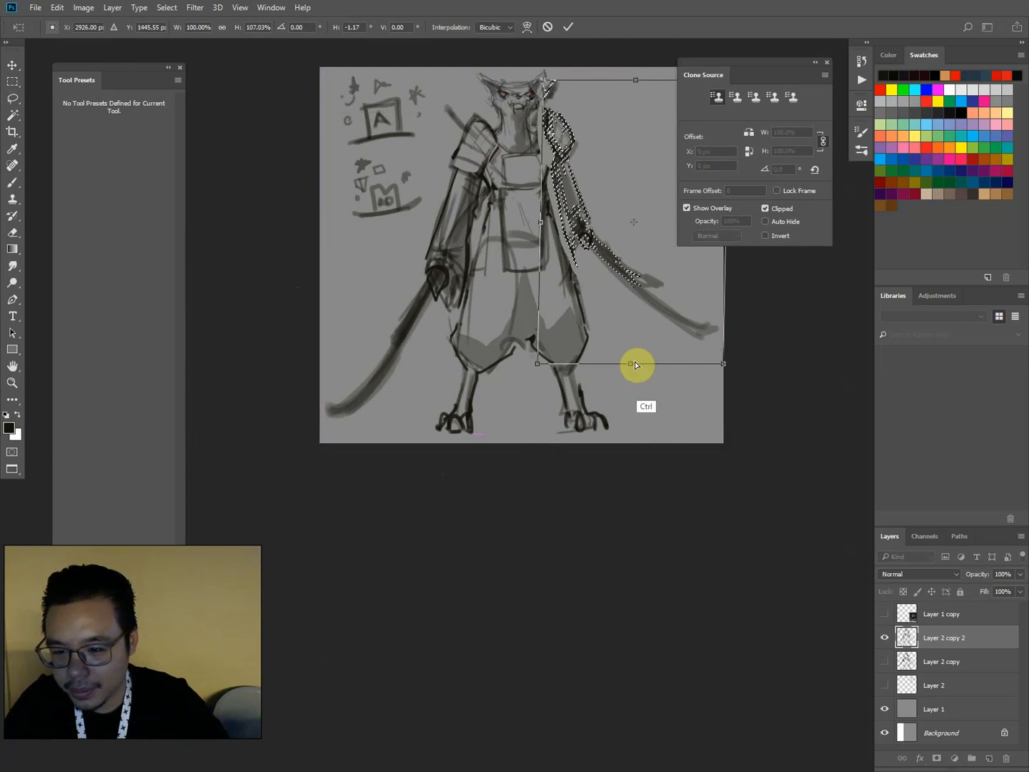
drag(634, 362, 653, 449)
drag(552, 265, 546, 265)
drag(530, 83, 528, 78)
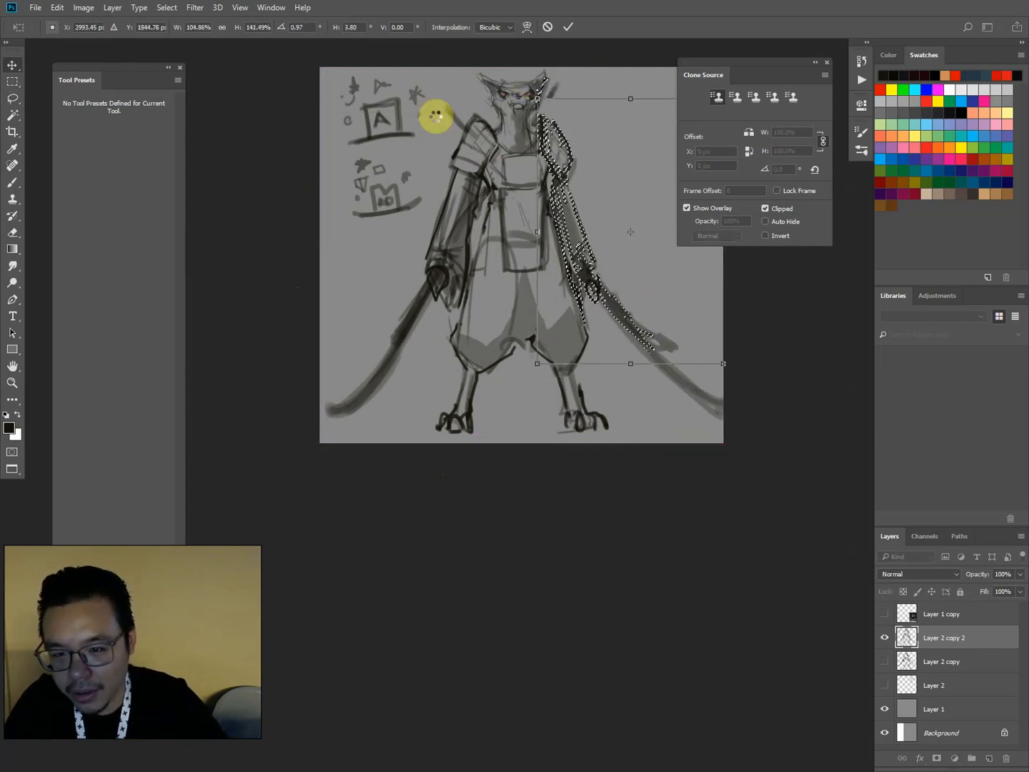
key(Return)
key(ctrl+d)
Sample a dark grey from the drawing and shade the sleeve at the viewer's right with a 45 px brush.
key(b)
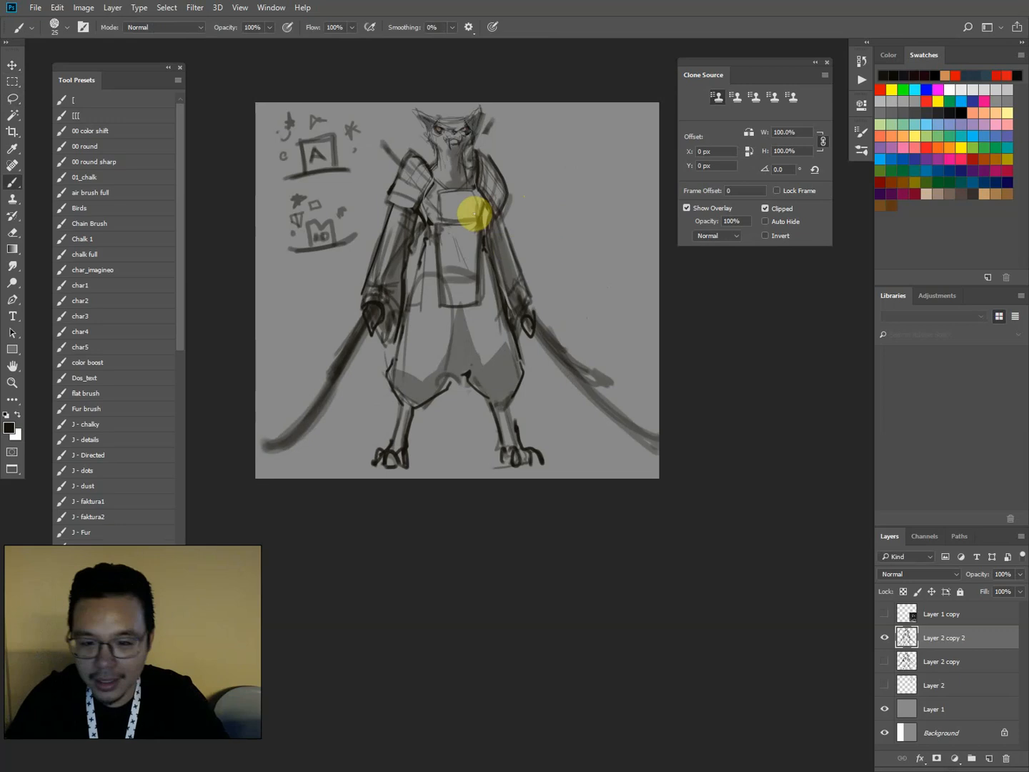
alt+click(493, 229)
key(bracketleft)
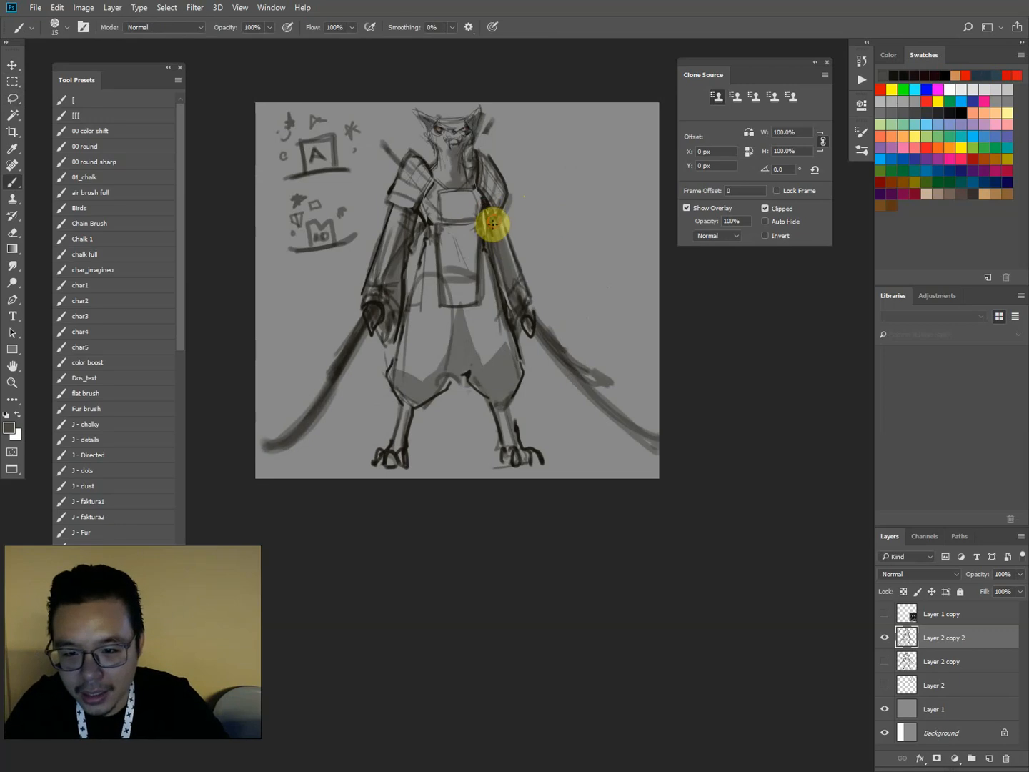
key(bracketright)
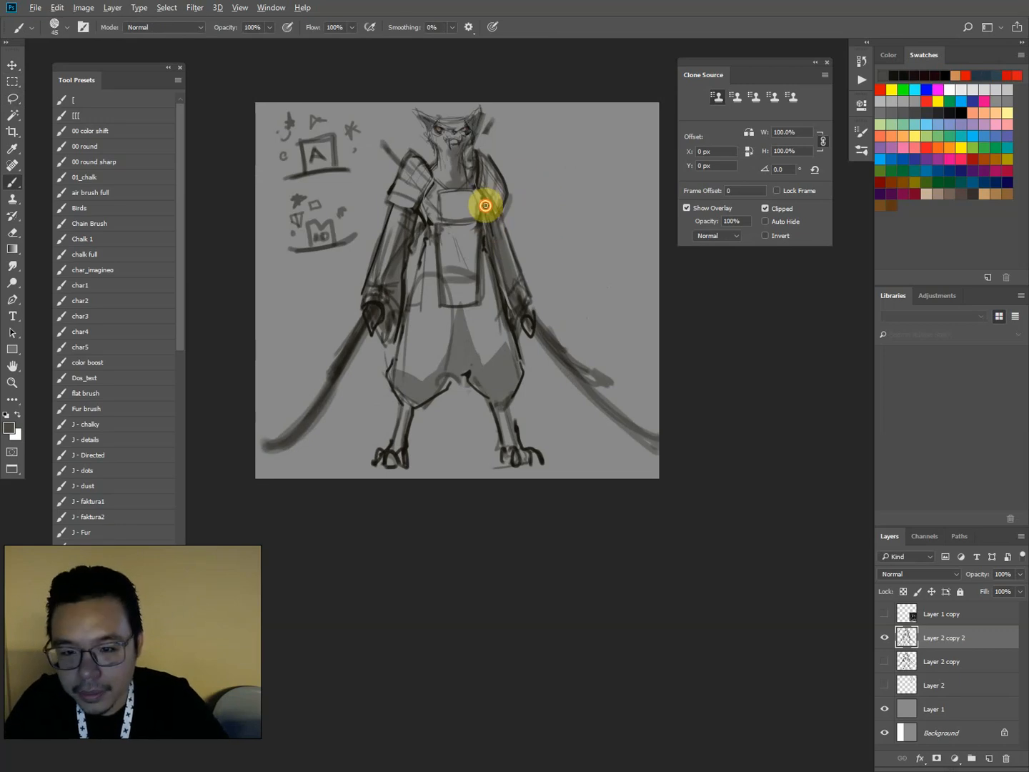
mouse_move(485, 206)
mouse_down()
mouse_move(489, 256)
mouse_move(513, 255)
mouse_move(491, 211)
mouse_move(522, 280)
mouse_up()
Strengthen the outlines of both sleeves and the adjoining robe edges with near-black strokes from a 30 px brush.
key(bracketleft)
key(bracketleft)
drag(510, 250, 536, 301)
mouse_move(395, 201)
mouse_down()
mouse_move(361, 308)
mouse_move(396, 299)
mouse_move(419, 218)
mouse_up()
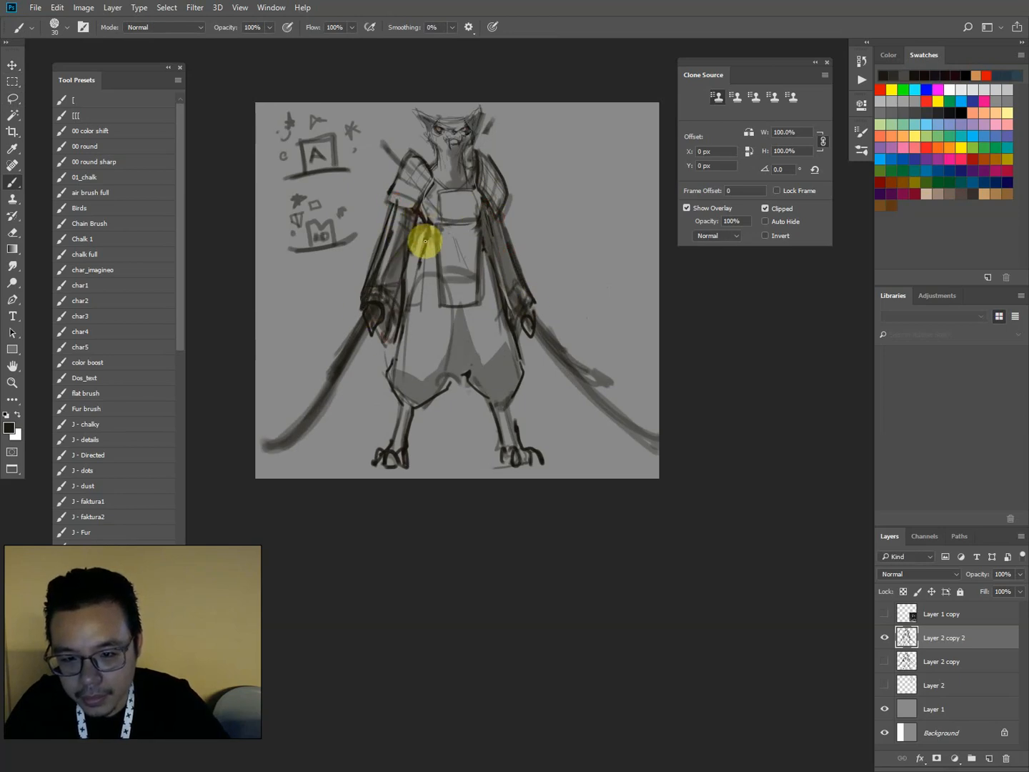
drag(486, 263, 491, 276)
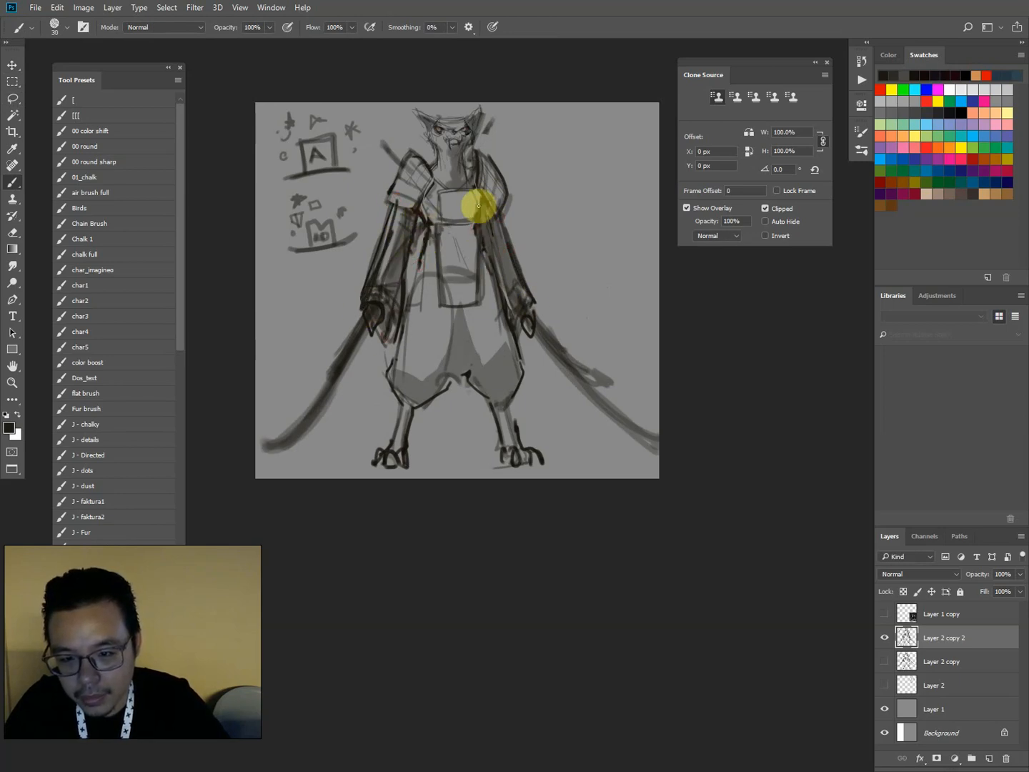
Refine the collar, the trouser side and the shoulder guard at the viewer's left with a 20 px brush.
key(bracketleft)
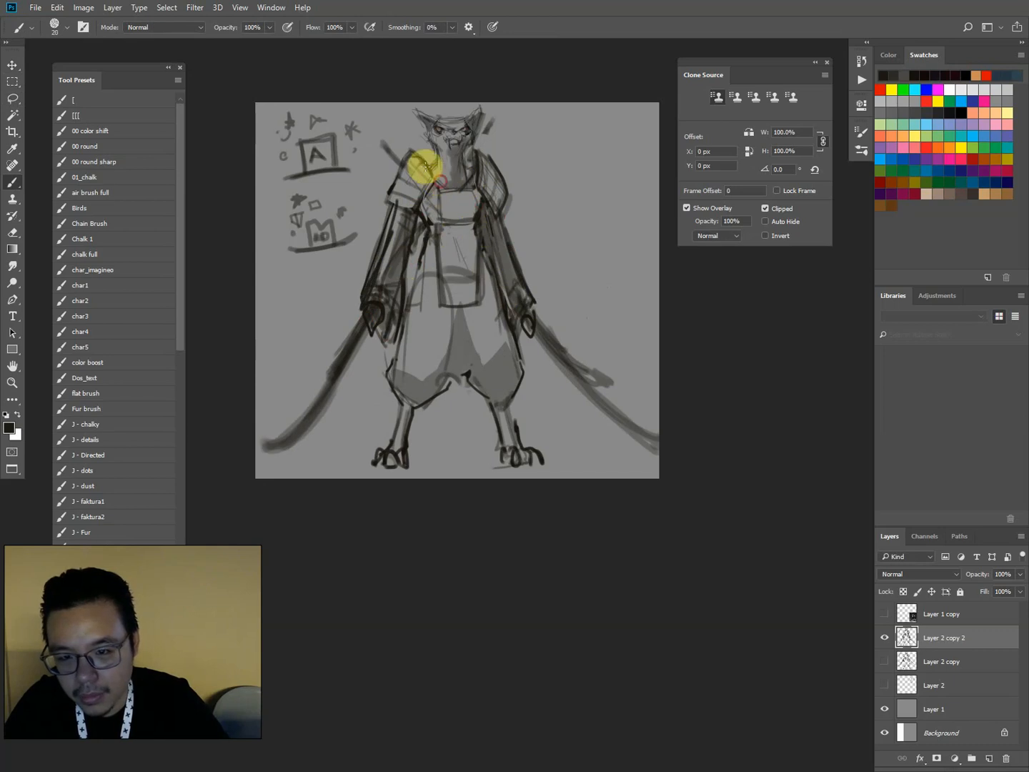
drag(421, 309, 401, 371)
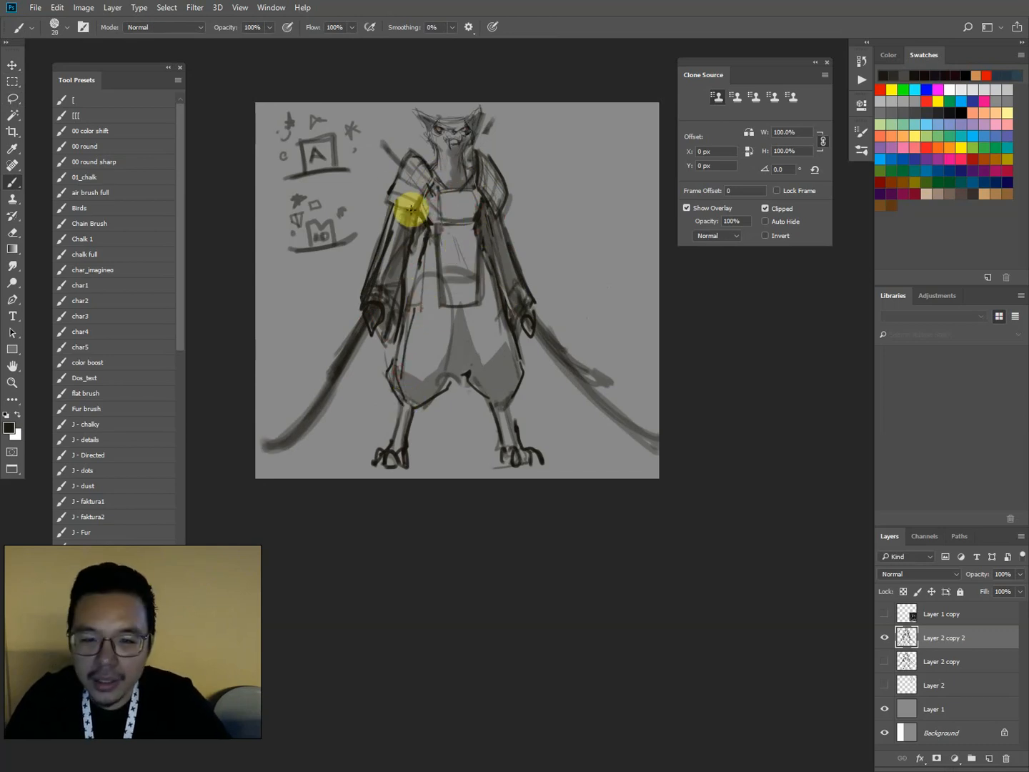
drag(390, 188, 404, 158)
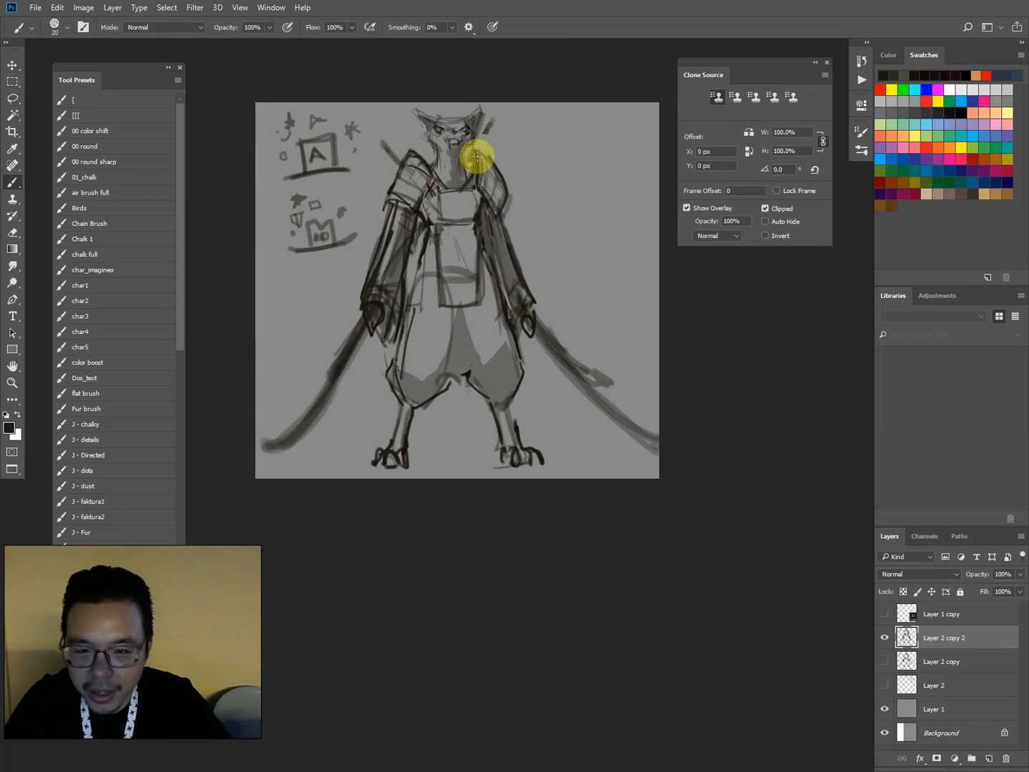
Darken the sword at the viewer's left with near-black strokes from a 20 px brush.
key(ctrl+plus)
drag(383, 258, 544, 256)
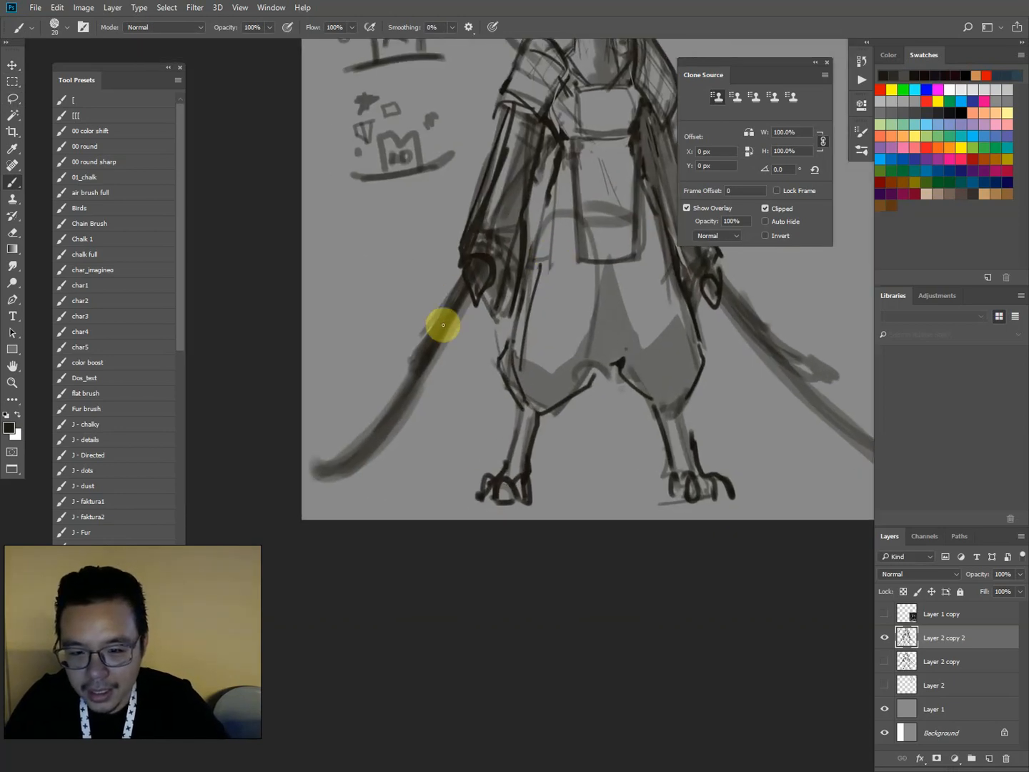
drag(476, 270, 373, 449)
mouse_move(511, 243)
mouse_down()
mouse_move(454, 354)
mouse_move(432, 372)
mouse_up()
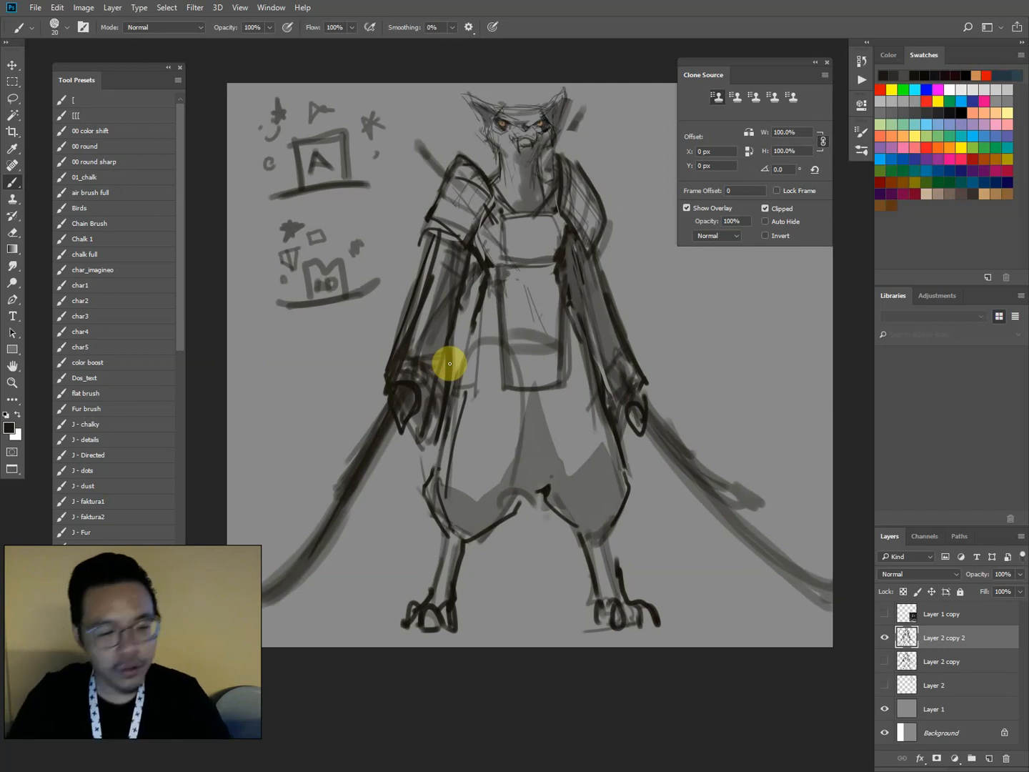
Lasso and clean up the stray lines on the upper sleeve at the viewer's left, and deselect.
key(l)
mouse_move(417, 226)
mouse_down()
mouse_move(429, 275)
mouse_move(368, 412)
mouse_move(357, 413)
mouse_move(425, 240)
mouse_move(424, 283)
mouse_up()
click(344, 255)
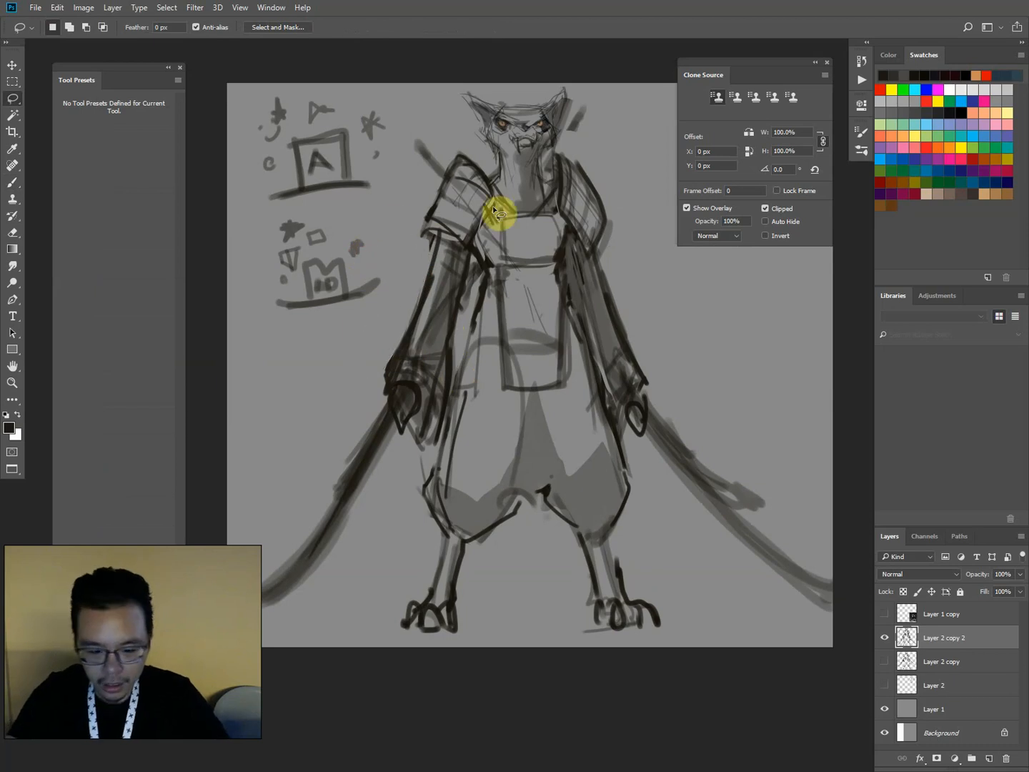
Draw overlapping feather shapes down the robe and trouser leg at the viewer's left with a 15 px brush.
key(b)
key(bracketright)
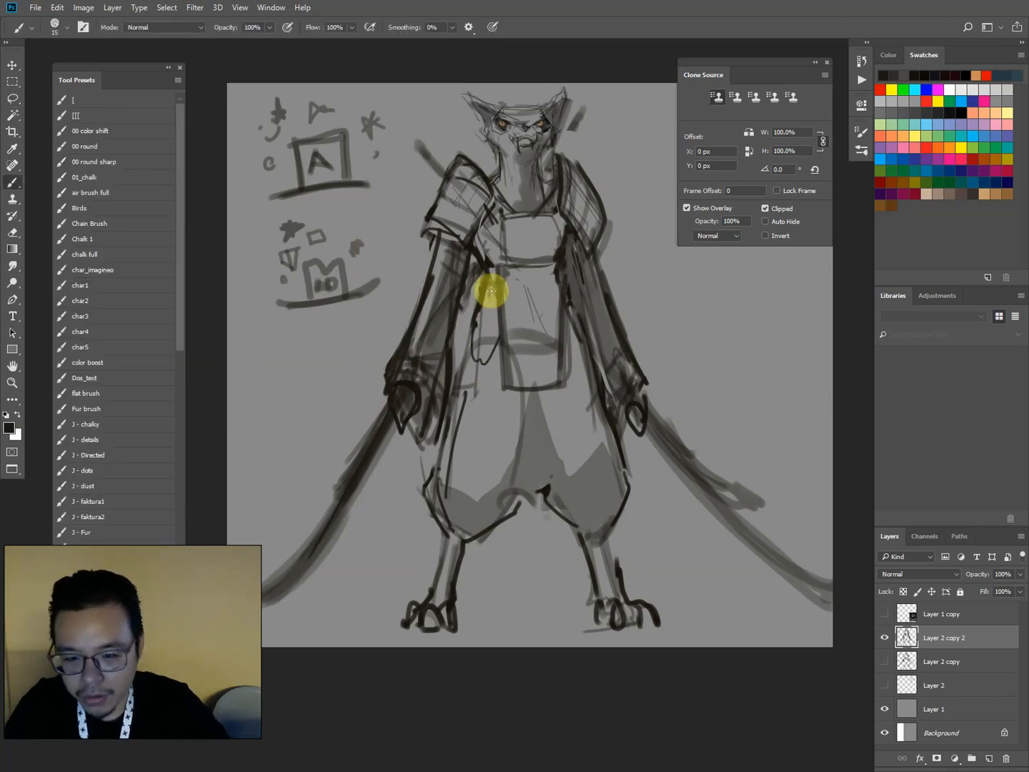
mouse_move(489, 287)
mouse_down()
mouse_move(482, 328)
mouse_move(505, 372)
mouse_move(492, 365)
mouse_up()
mouse_move(480, 416)
mouse_down()
mouse_move(451, 436)
mouse_move(456, 383)
mouse_move(486, 419)
mouse_move(454, 467)
mouse_move(460, 440)
mouse_up()
key(bracketleft)
mouse_move(460, 438)
mouse_down()
mouse_move(446, 412)
mouse_move(439, 463)
mouse_move(460, 539)
mouse_up()
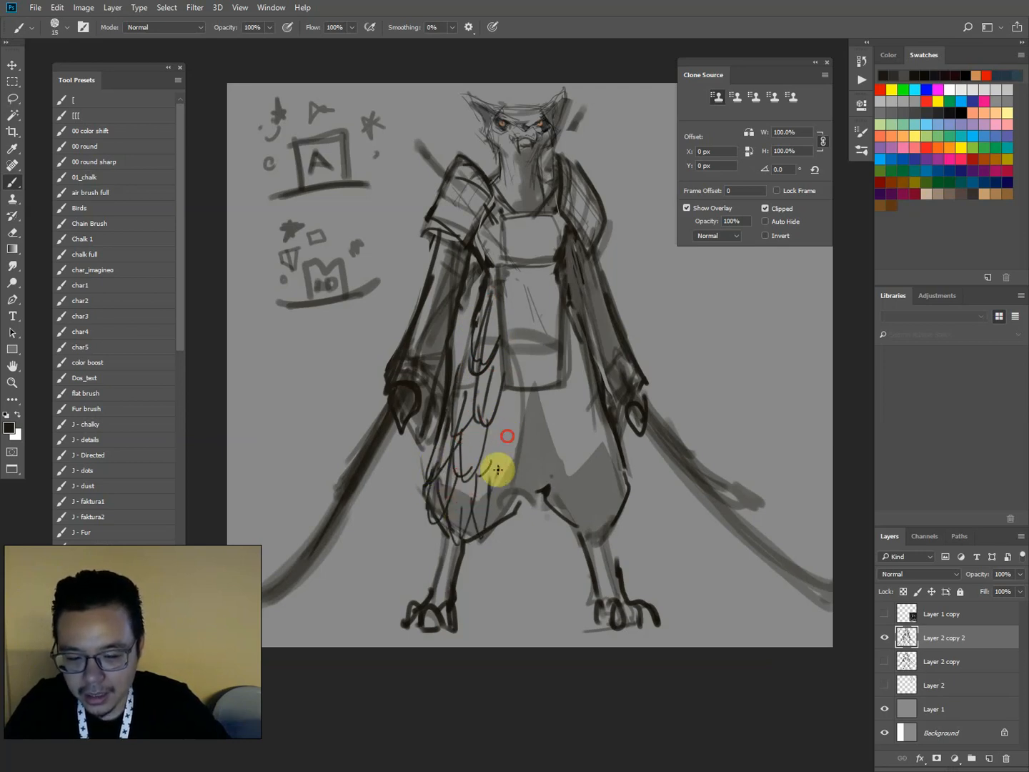
Continue the feather shapes across the inner legs and the trouser leg at the viewer's right with a 20 px brush.
mouse_move(499, 469)
mouse_down()
mouse_move(505, 390)
mouse_move(589, 386)
mouse_move(558, 338)
mouse_move(569, 384)
mouse_move(609, 459)
mouse_move(572, 418)
mouse_move(595, 460)
mouse_move(543, 462)
mouse_up()
key(bracketright)
drag(614, 494, 627, 541)
drag(579, 506, 568, 543)
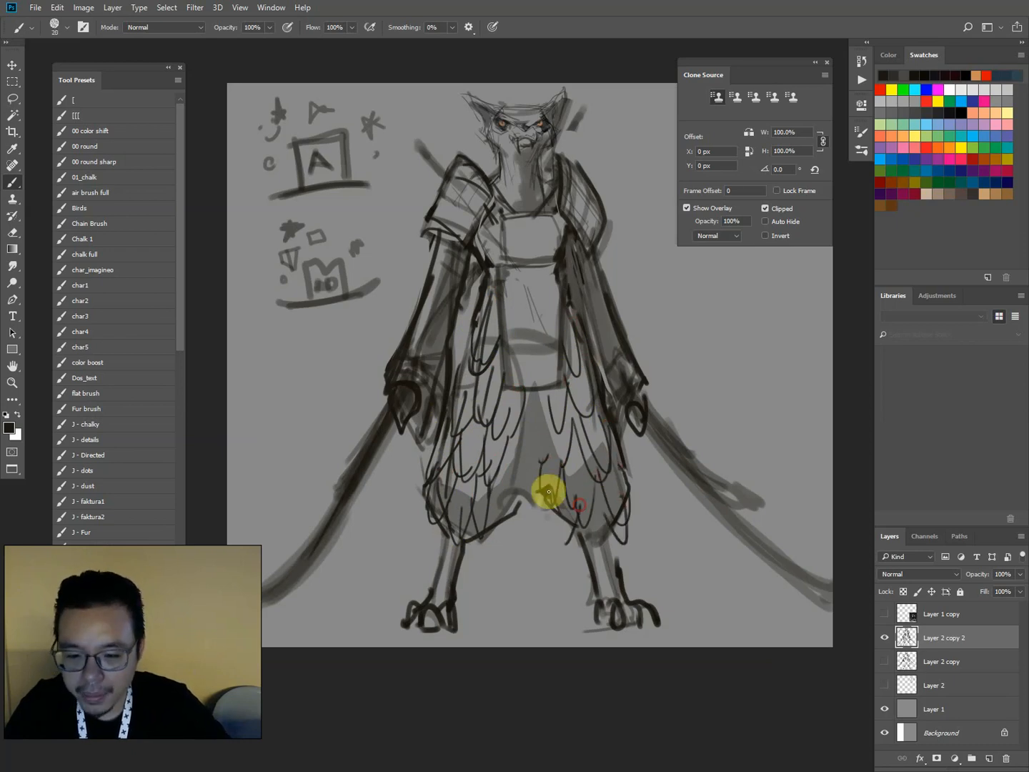
mouse_move(510, 494)
mouse_down()
mouse_move(490, 542)
mouse_move(461, 520)
mouse_up()
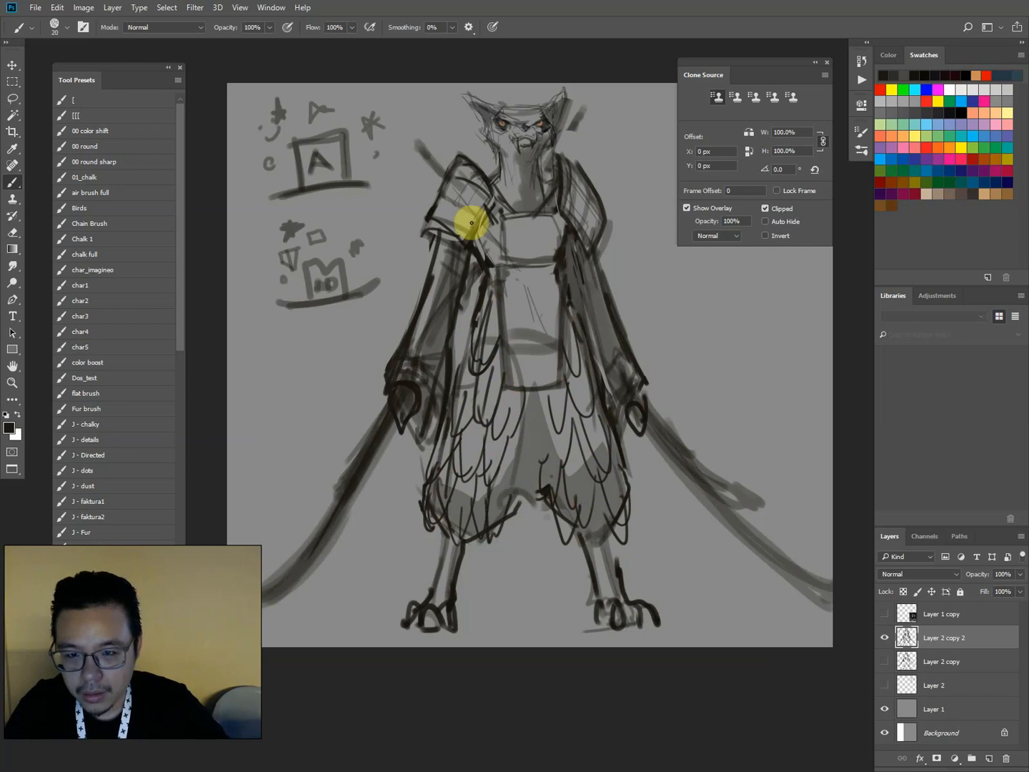
Strengthen the feathered trouser edges and the lower leg at the viewer's right, enlarging the brush to 35 px.
key(bracketleft)
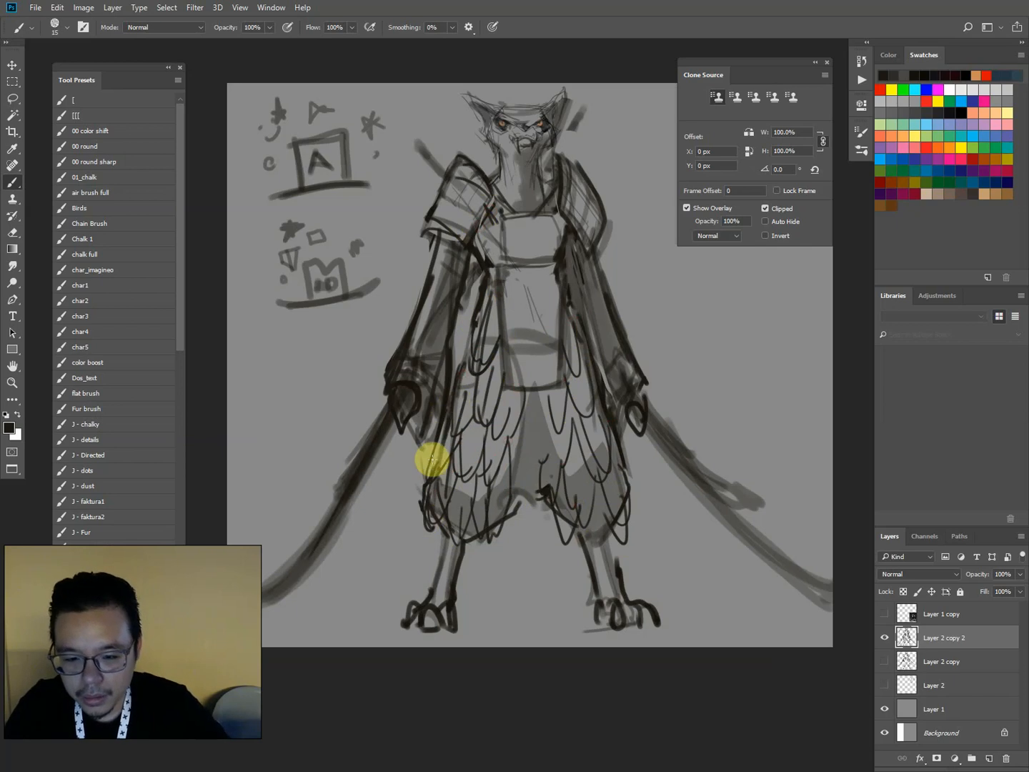
key(bracketright)
key(bracketright)
key(bracketright)
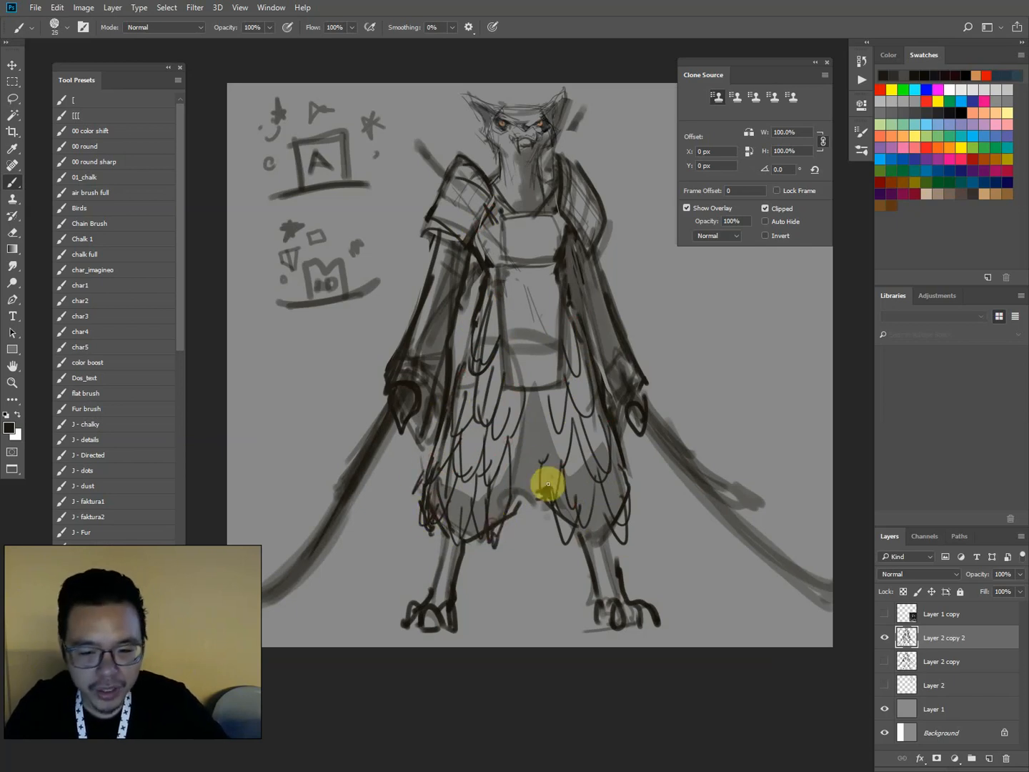
key(bracketright)
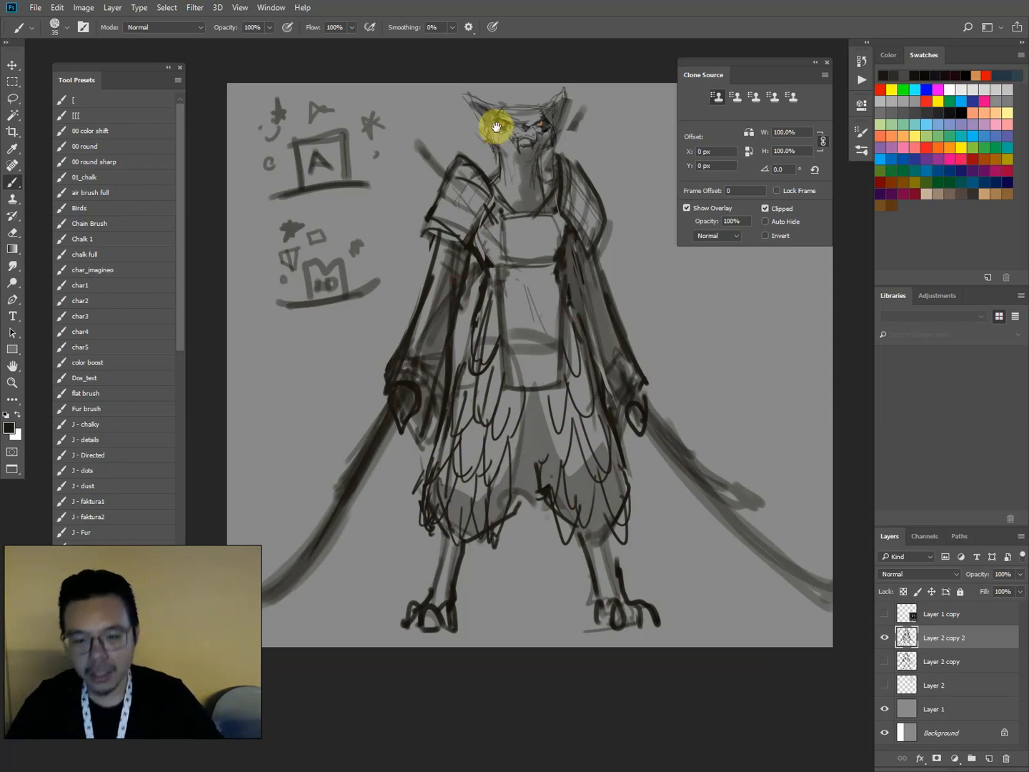
drag(437, 173, 424, 177)
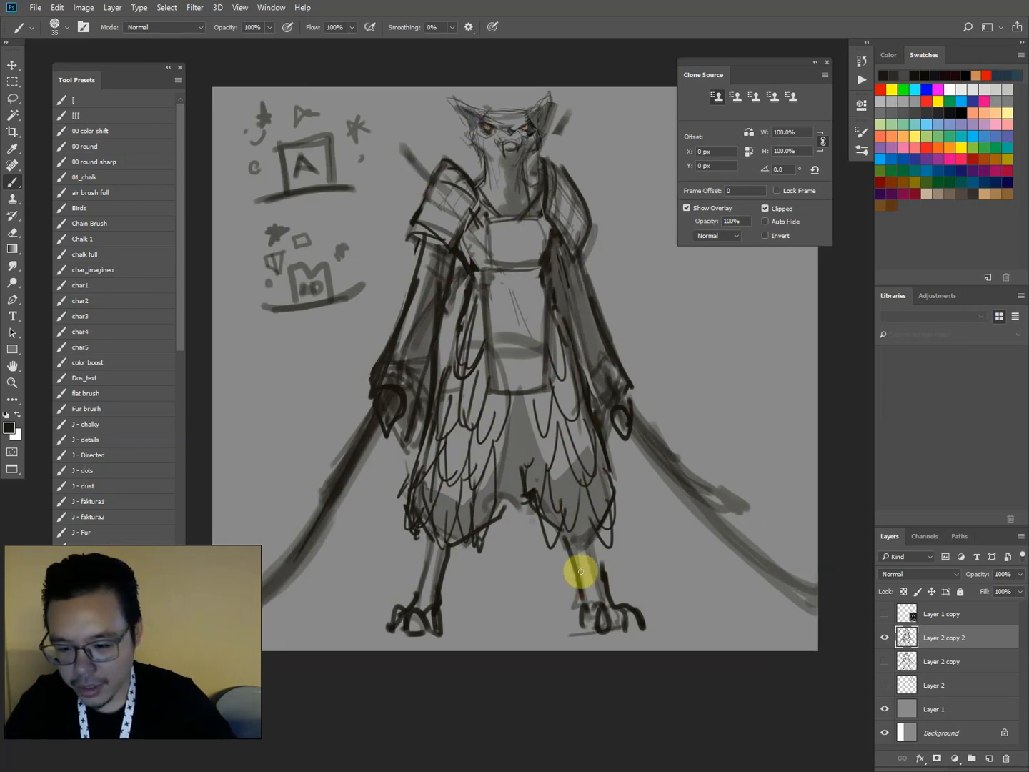
drag(592, 594, 584, 613)
Delete the boxed A and M sketches and the sword hilt behind the shoulder at the viewer's right.
key(l)
mouse_move(343, 76)
mouse_down()
mouse_move(368, 74)
mouse_move(303, 388)
mouse_move(254, 47)
mouse_up()
key(Delete)
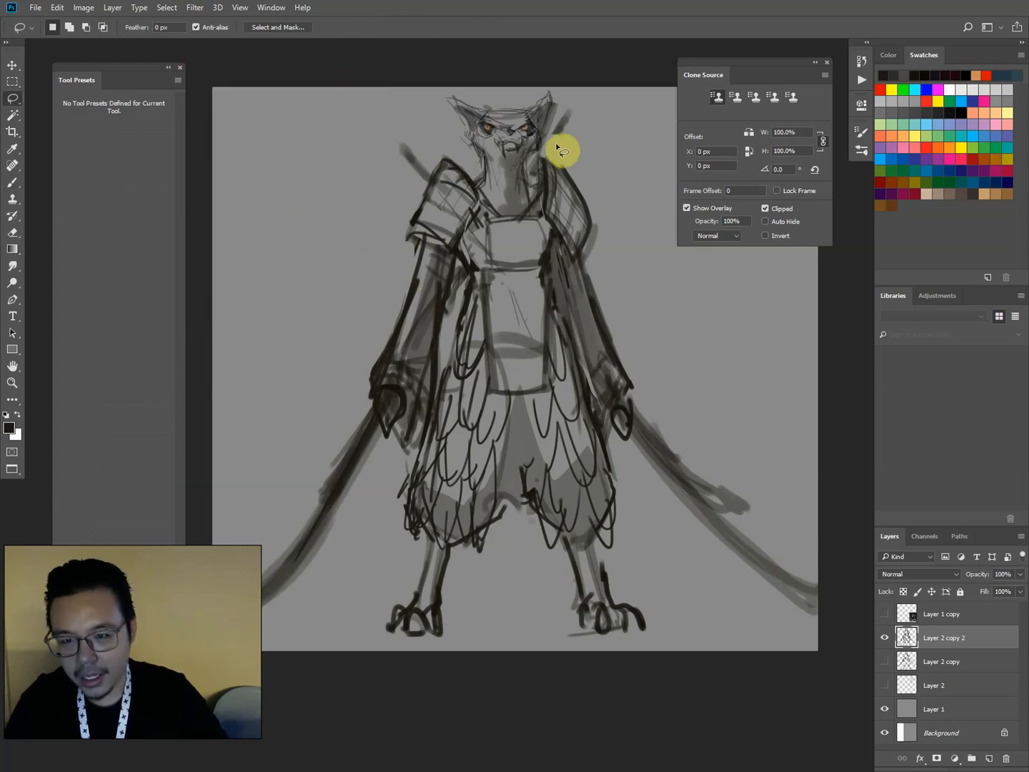
drag(563, 157, 485, 57)
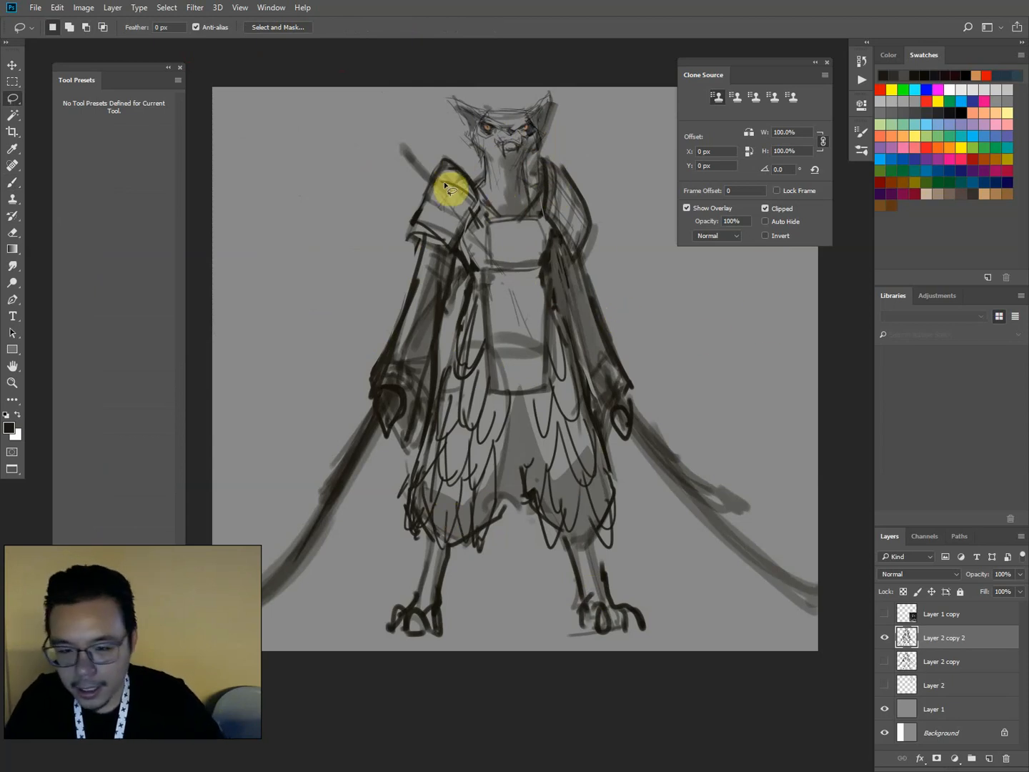
Select the body below the waist, scale it to about 63% width and 80% height, and align it under the torso.
mouse_move(459, 308)
mouse_down()
mouse_move(490, 279)
mouse_move(588, 367)
mouse_move(658, 532)
mouse_move(335, 600)
mouse_move(426, 409)
mouse_move(463, 280)
mouse_up()
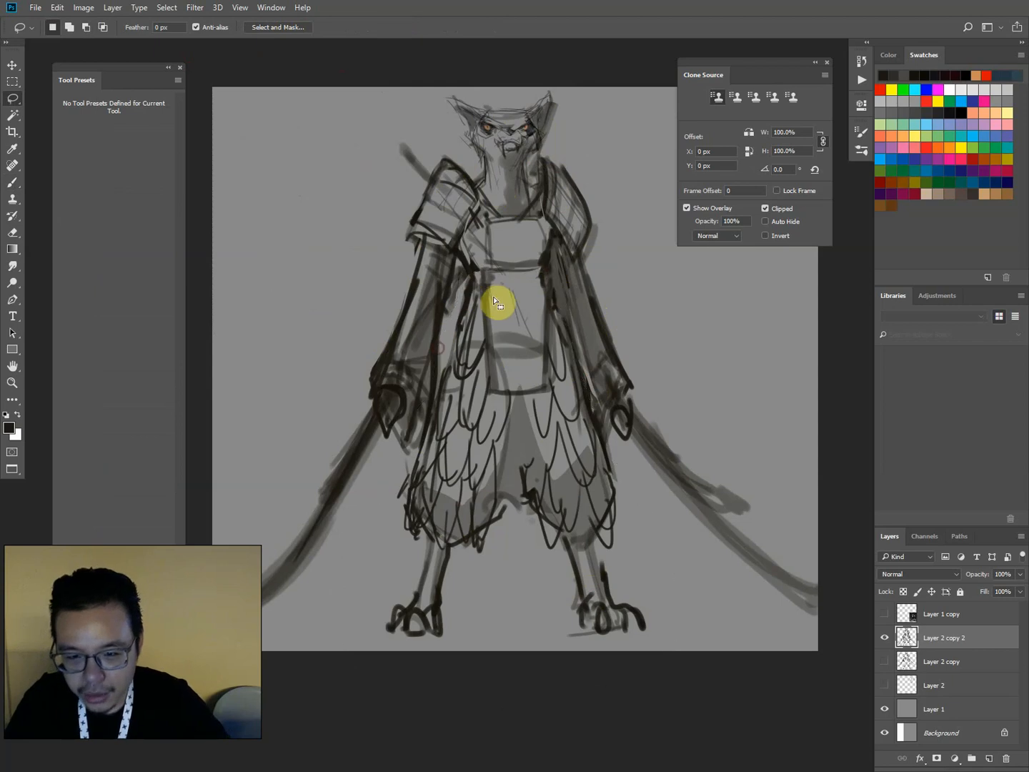
key(v)
drag(680, 722, 620, 636)
drag(515, 366, 511, 322)
drag(491, 264, 505, 268)
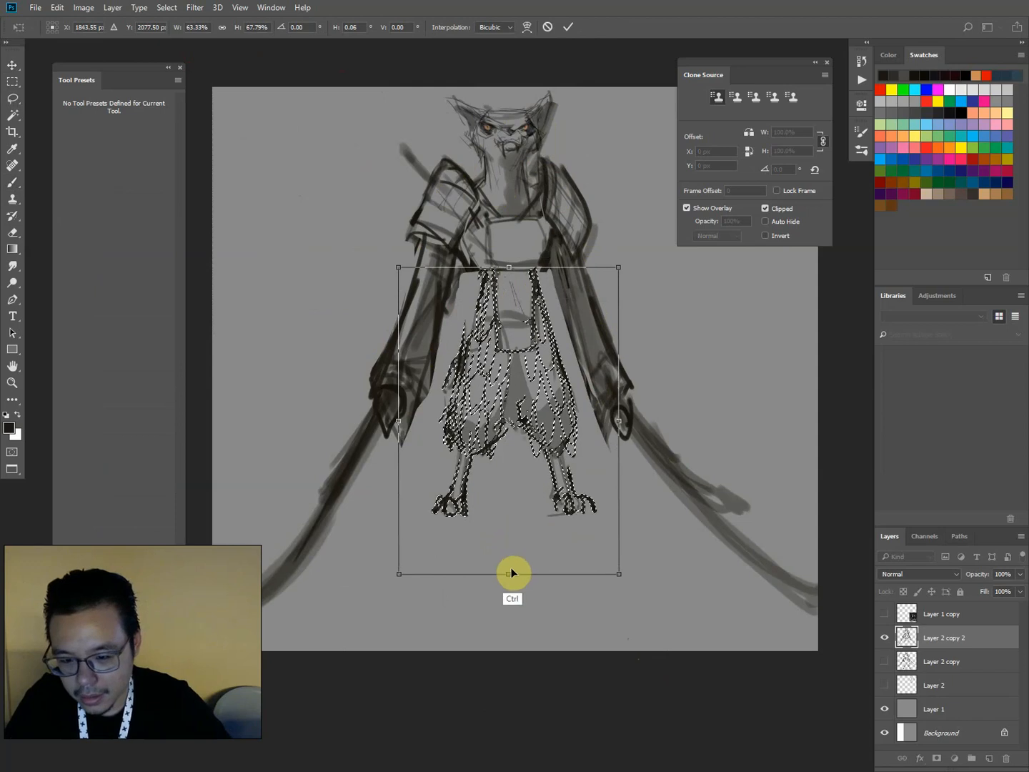
drag(510, 572, 516, 631)
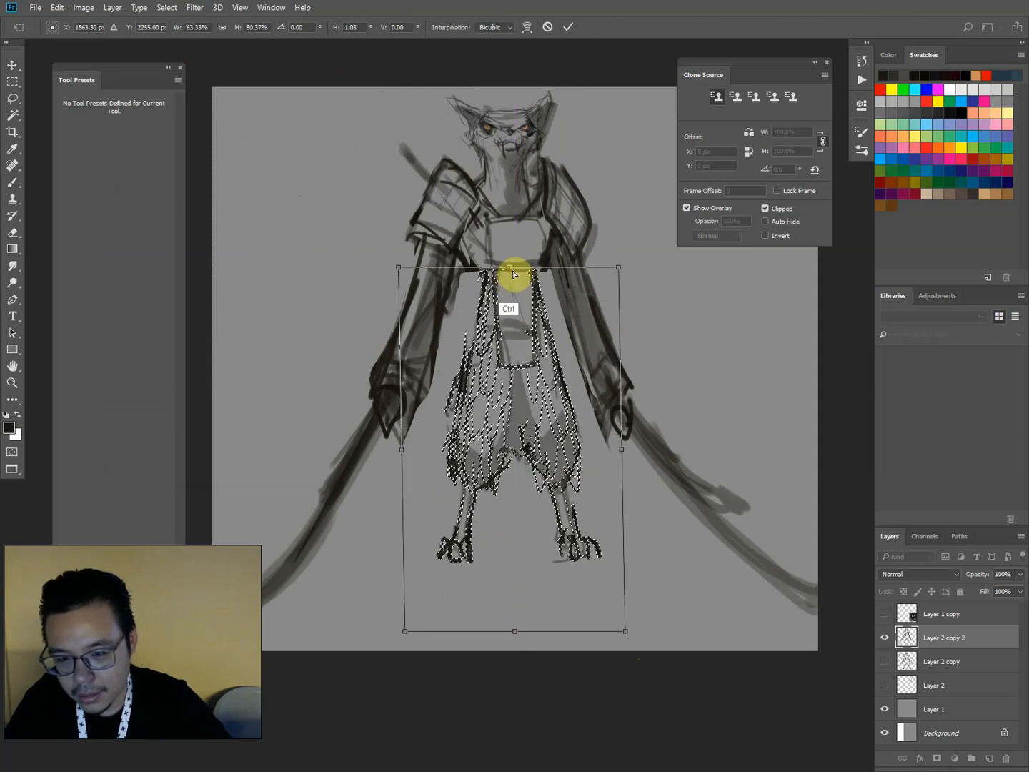
drag(512, 268, 511, 275)
key(Return)
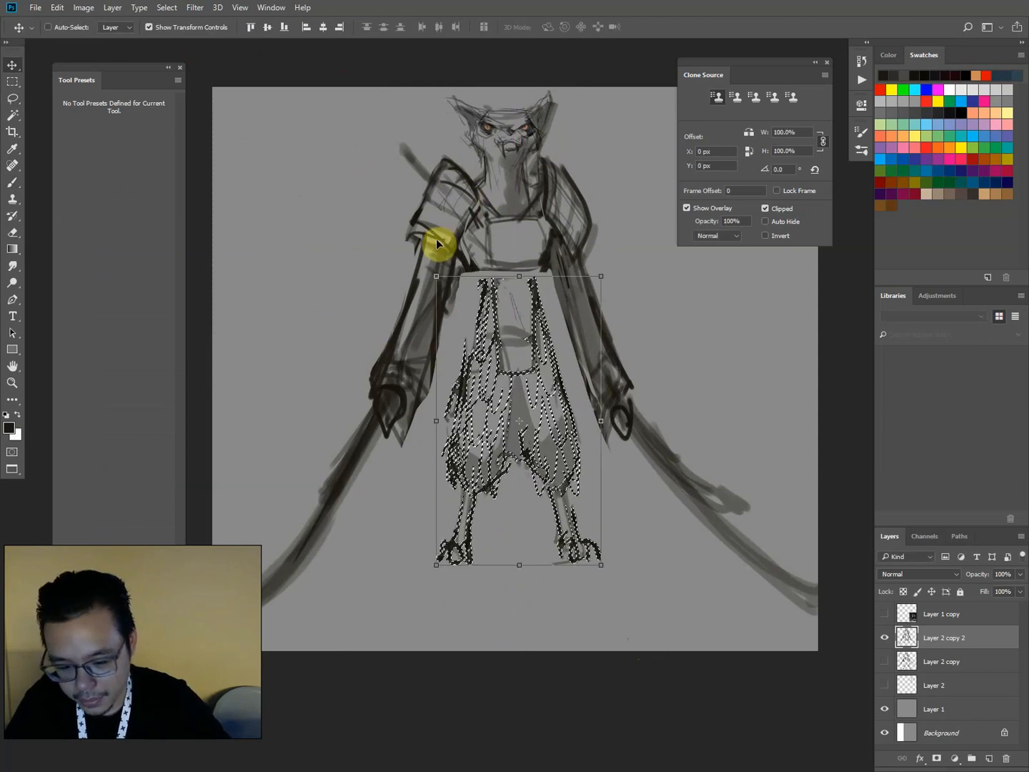
Deselect and redraw the robe edges at the waist with a 35 px brush to join the torso and trousers.
key(l)
click(435, 197)
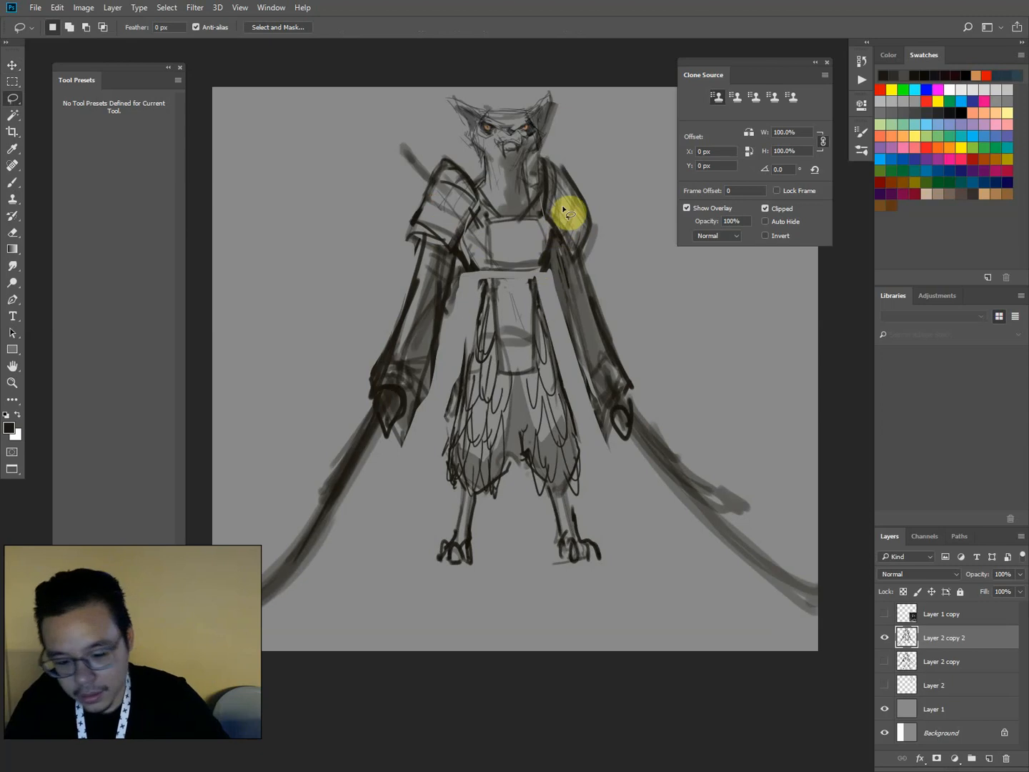
key(b)
mouse_move(538, 270)
mouse_down()
mouse_move(535, 292)
mouse_move(493, 273)
mouse_move(482, 283)
mouse_move(470, 263)
mouse_move(472, 346)
mouse_move(446, 433)
mouse_move(554, 363)
mouse_up()
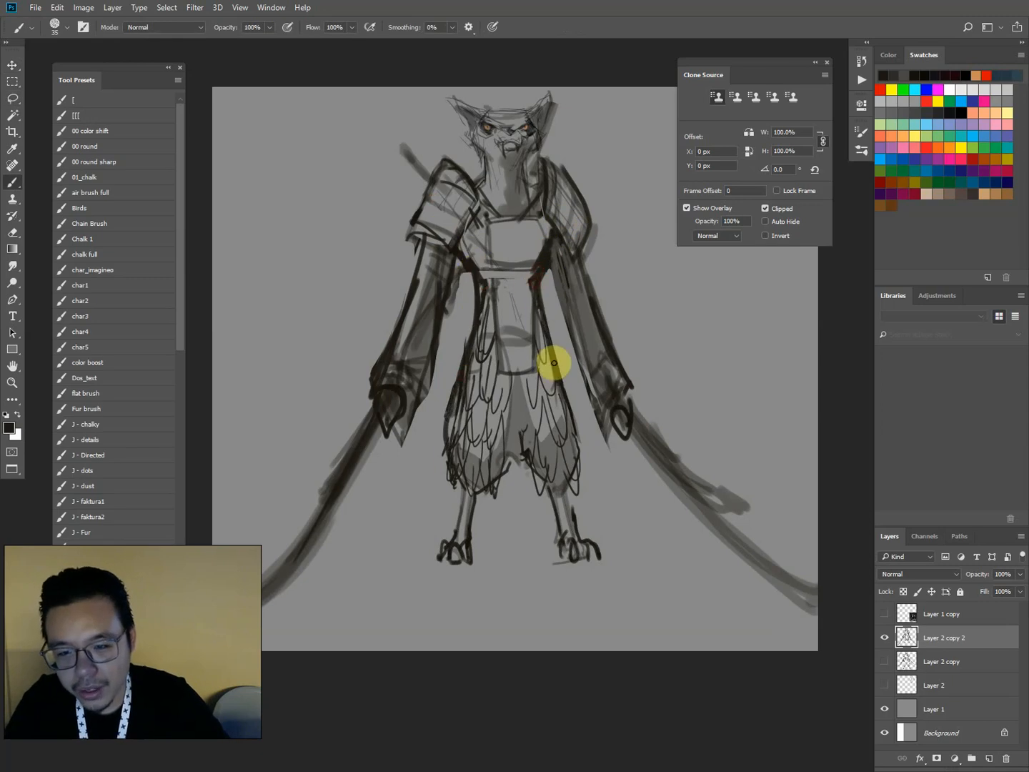
Select the head, make it narrower, deselect, and redraw the neck and collar lines with the brush.
key(l)
mouse_move(444, 126)
mouse_down()
mouse_move(467, 69)
mouse_move(557, 139)
mouse_up()
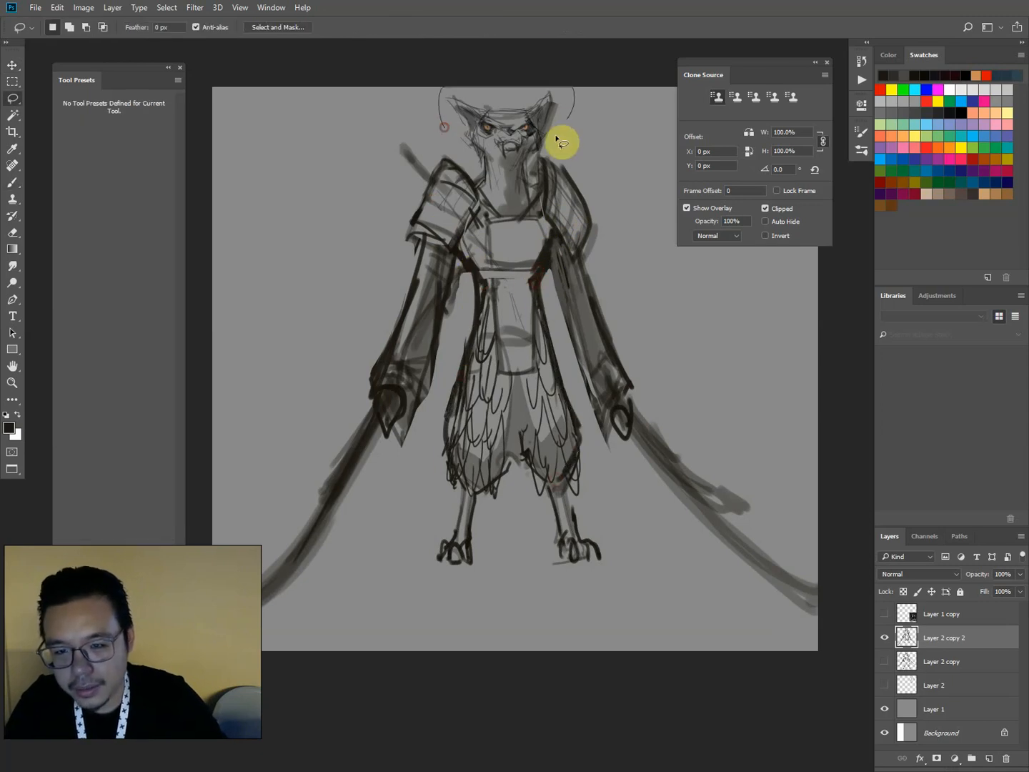
mouse_move(472, 107)
mouse_down()
mouse_move(437, 88)
mouse_move(457, 106)
mouse_move(511, 99)
mouse_move(509, 89)
mouse_up()
key(ctrl+t)
key(Return)
key(ctrl+d)
key(b)
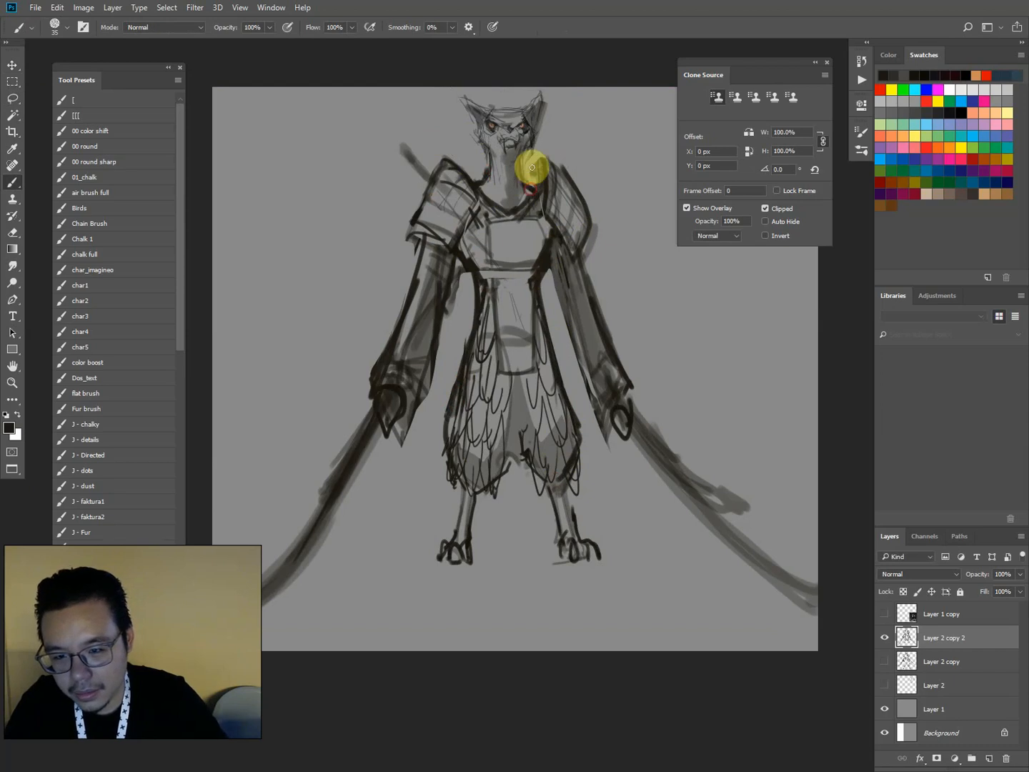
Select the arm and sword at the viewer's left, move them about 0.29 in toward the body, and deselect.
key(l)
mouse_move(401, 266)
mouse_down()
mouse_move(445, 255)
mouse_move(460, 278)
mouse_move(427, 465)
mouse_up()
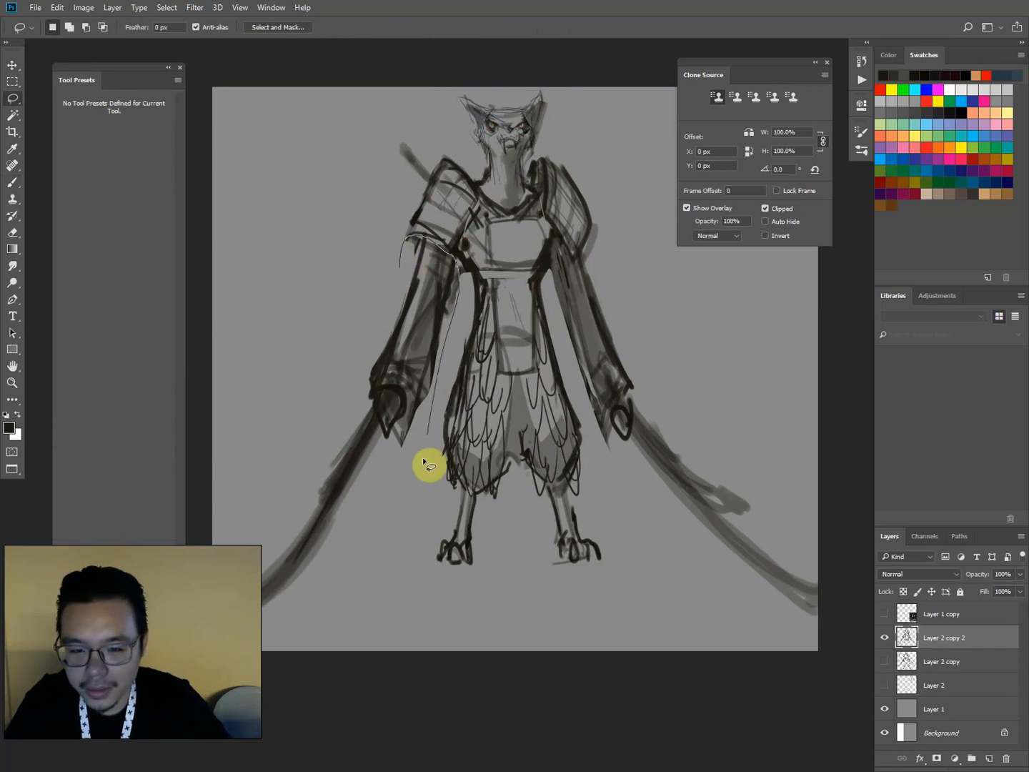
drag(333, 344, 427, 272)
key(v)
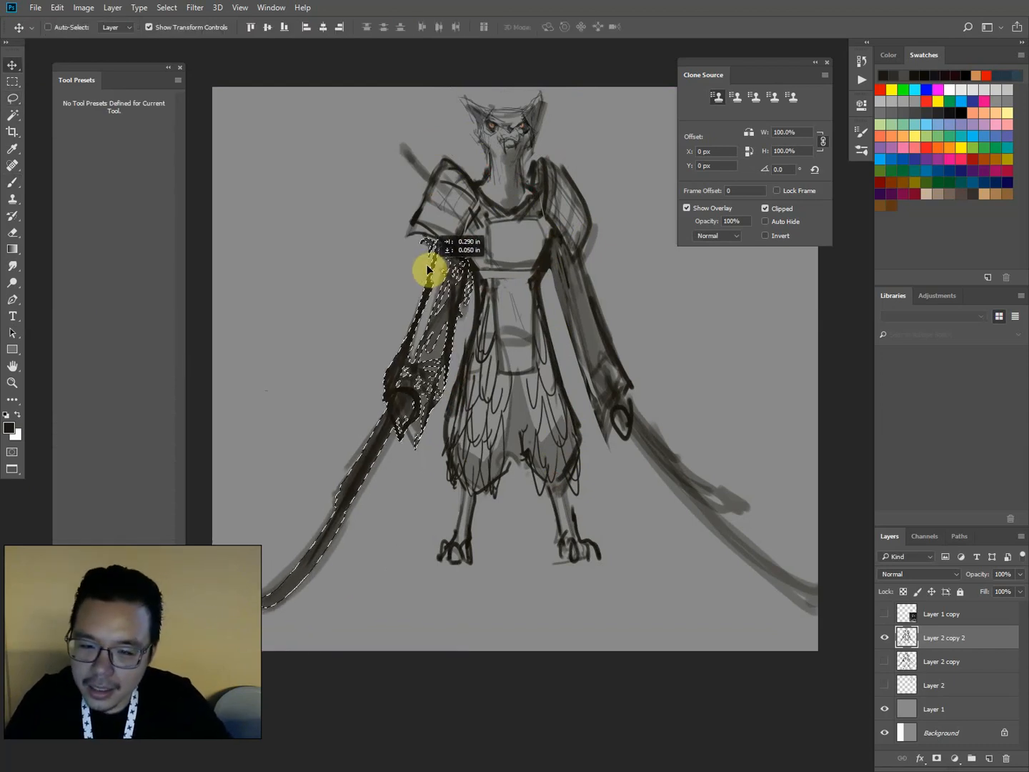
key(l)
click(378, 199)
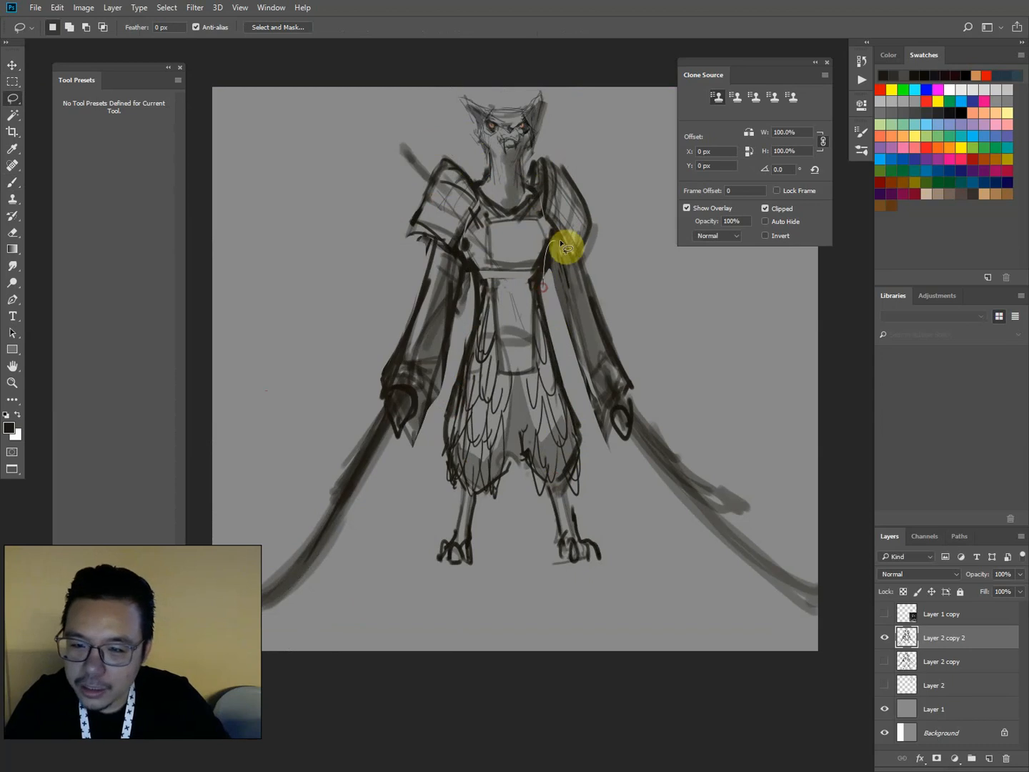
Select the arm and the upper part of the sword at the viewer's right for moving.
mouse_move(561, 245)
mouse_down()
mouse_move(652, 340)
mouse_move(772, 530)
mouse_move(600, 451)
mouse_move(572, 292)
mouse_move(556, 295)
mouse_up()
key(v)
mouse_move(628, 246)
mouse_down()
mouse_move(640, 236)
mouse_move(701, 468)
mouse_move(602, 328)
mouse_move(579, 329)
mouse_move(584, 230)
mouse_up()
key(ctrl+alt+z)
key(ctrl+alt+z)
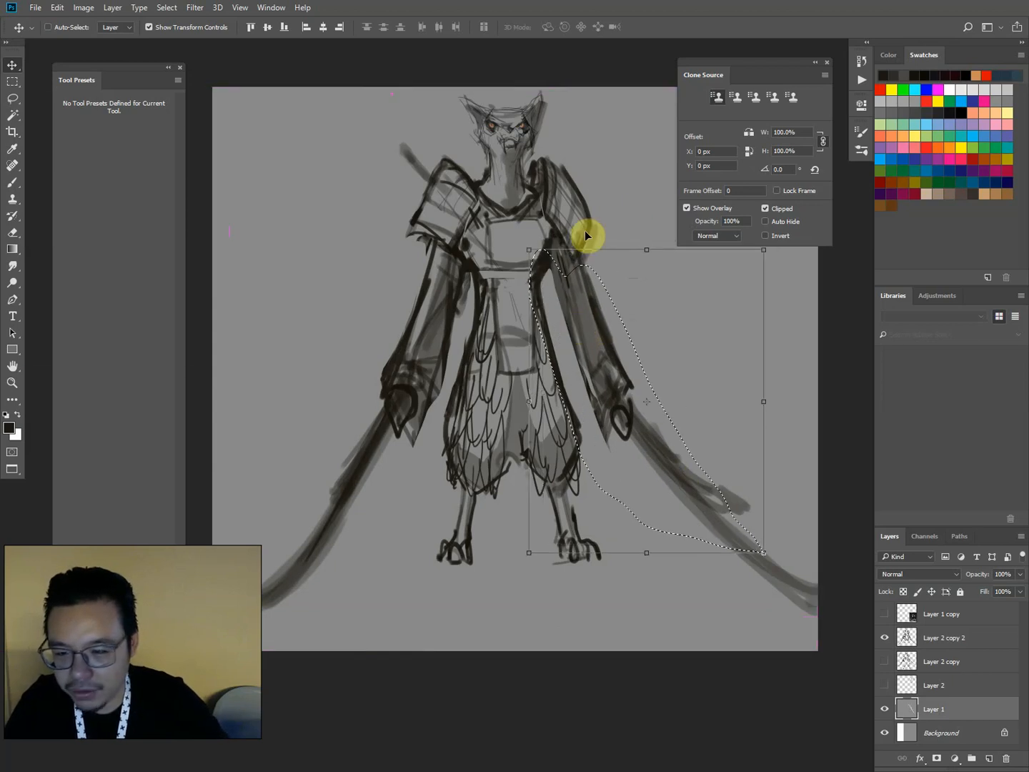
key(ctrl+alt+z)
Move the selected arm on Layer 2 copy 2 toward the body, warp its shoulder and hand slightly upward, and deselect.
click(937, 645)
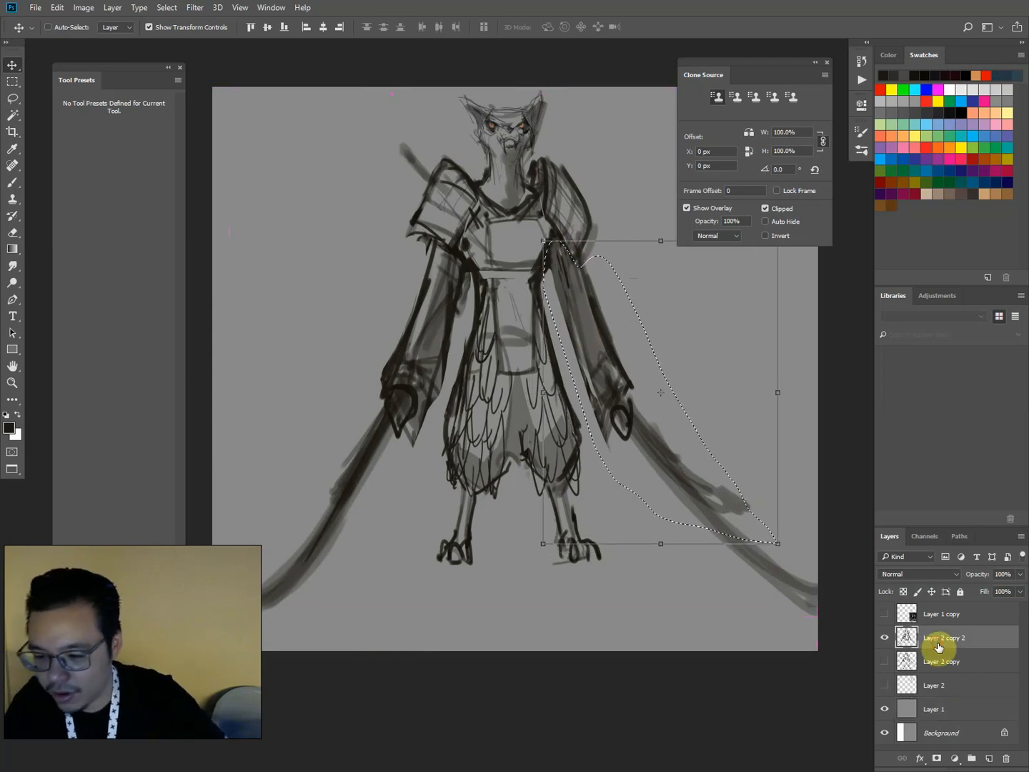
drag(571, 288, 562, 295)
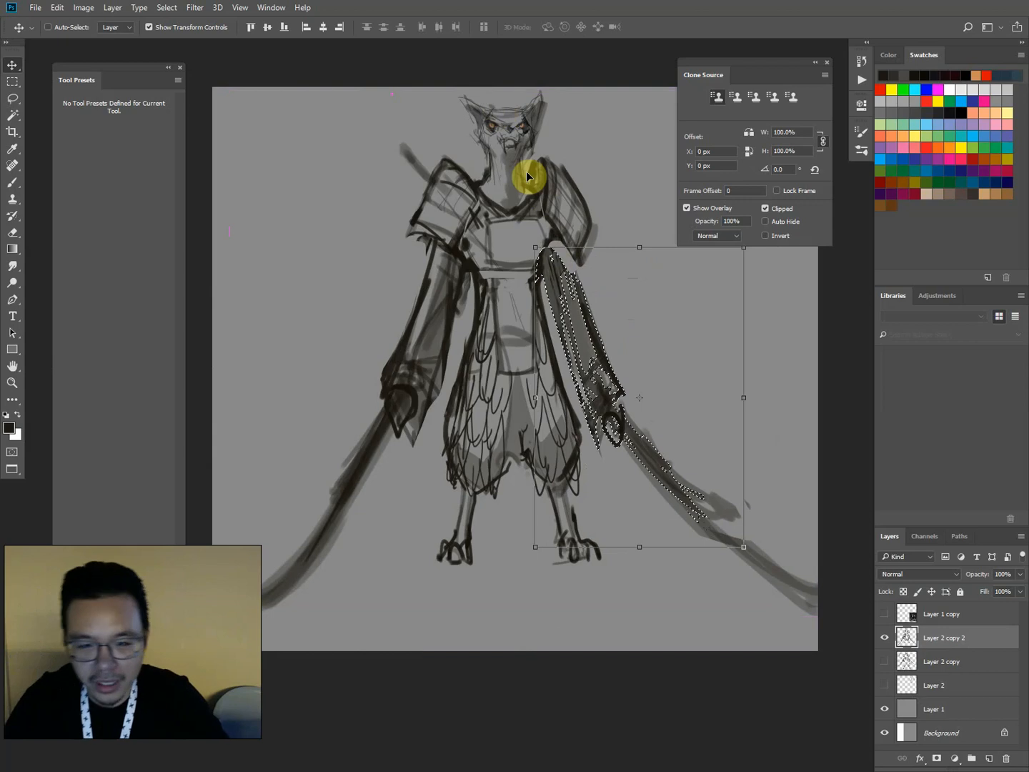
key(ctrl+t)
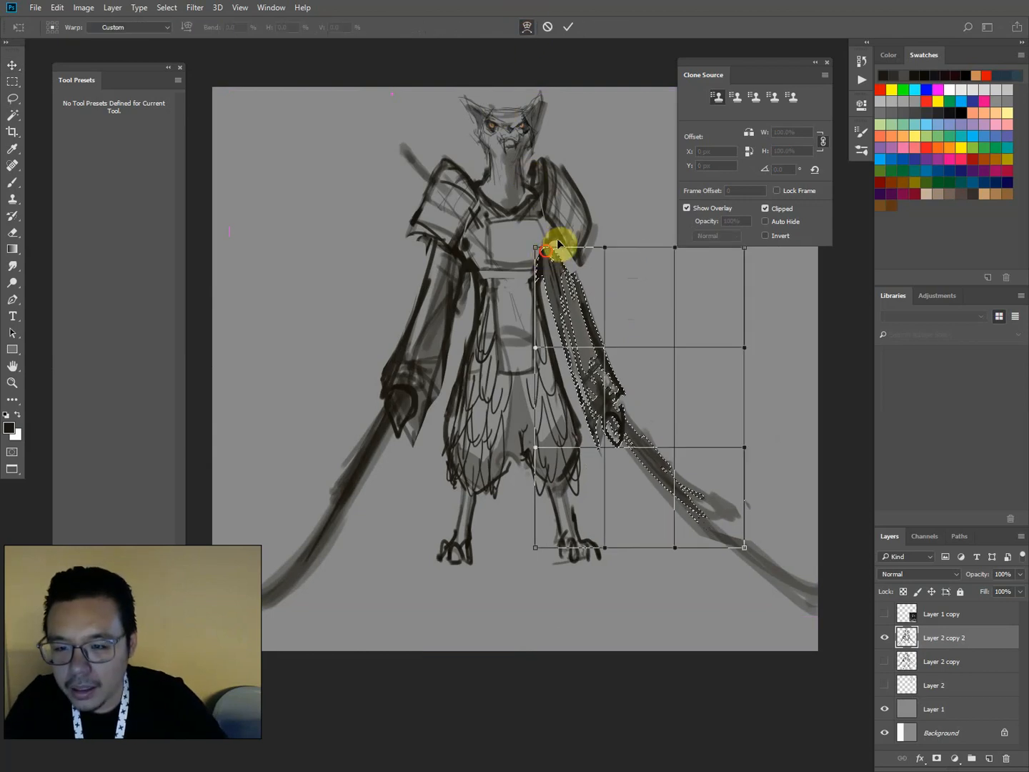
drag(550, 256, 558, 244)
drag(633, 396, 637, 382)
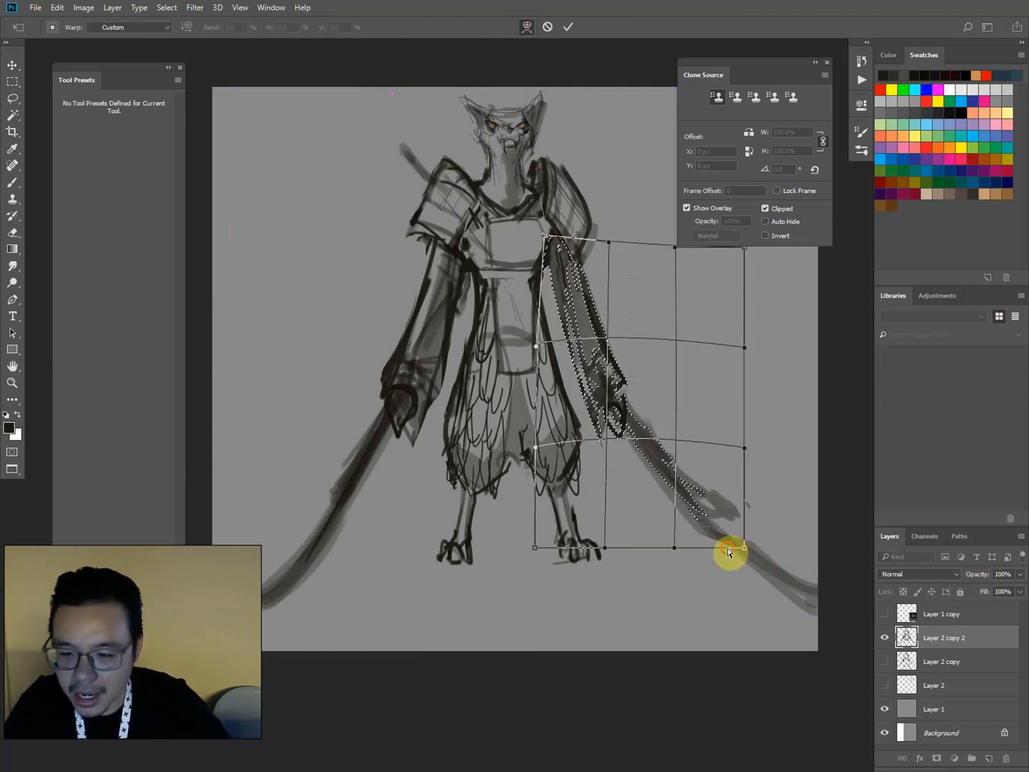
key(Return)
key(ctrl+d)
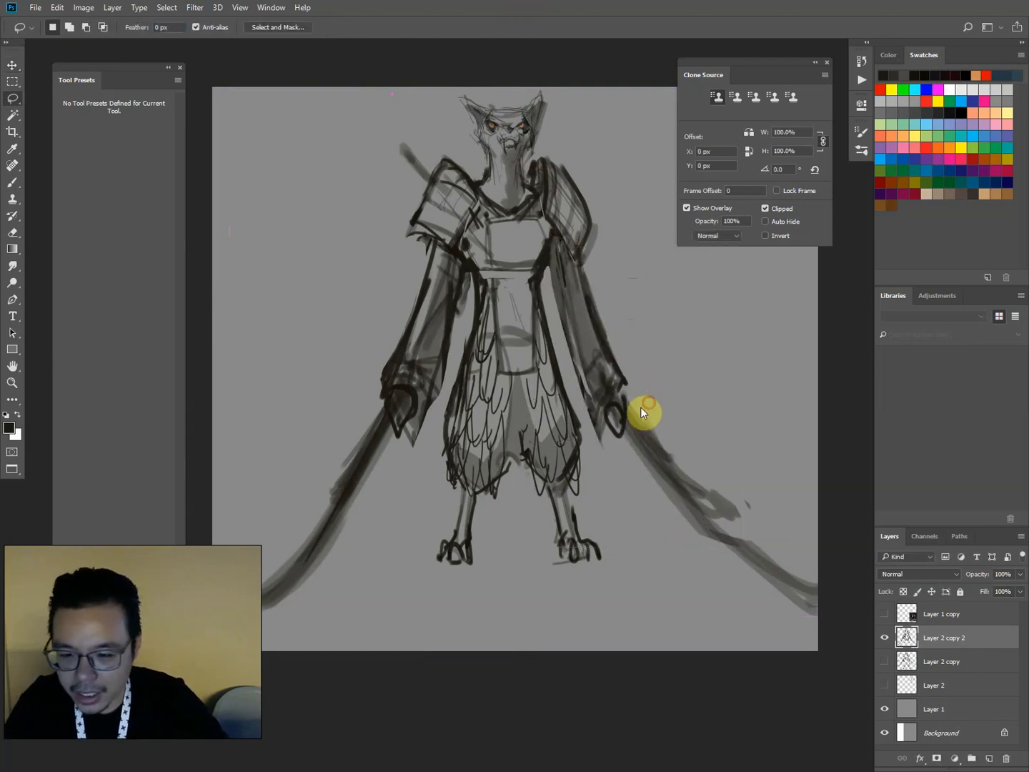
Delete the far end of the sword at the viewer's right and the rough outer edge of the other sword, and deselect.
click(637, 408)
key(Return)
mouse_move(741, 534)
mouse_down()
mouse_move(845, 597)
mouse_move(756, 410)
mouse_up()
key(Delete)
key(ctrl+d)
mouse_move(395, 433)
mouse_down()
mouse_move(257, 608)
mouse_move(271, 546)
mouse_move(346, 564)
mouse_move(262, 516)
mouse_up()
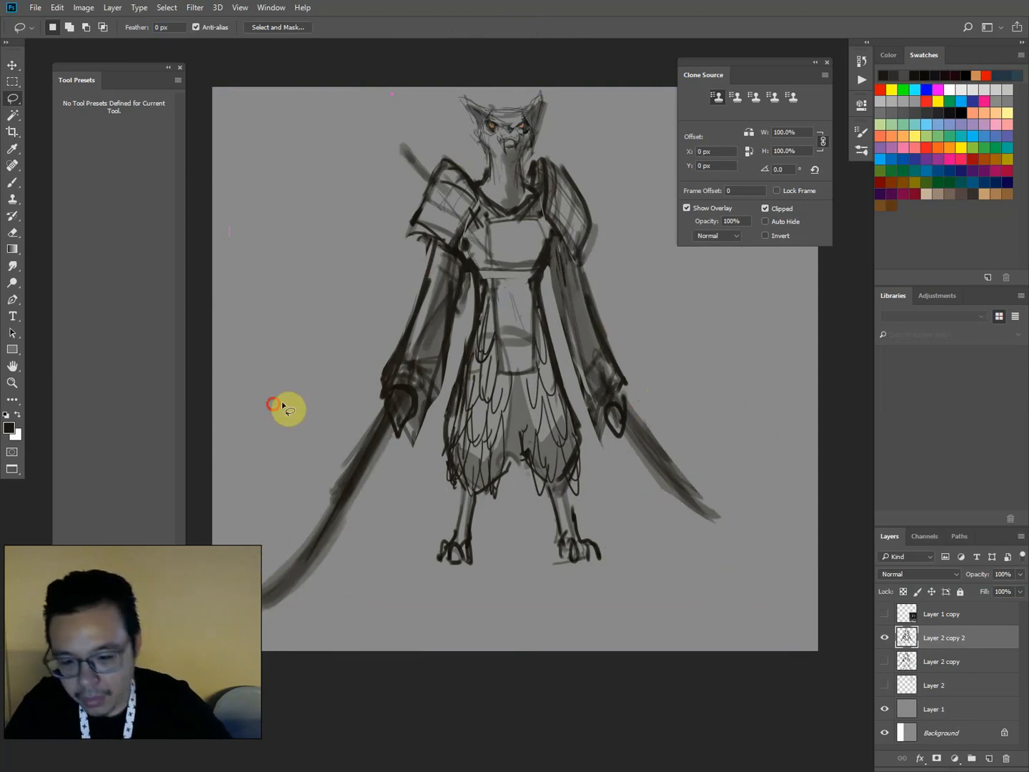
key(Delete)
key(ctrl+d)
Scale the figure on Layer 2 copy 2 to about 69% and place it in the right half of the canvas.
key(v)
drag(511, 141, 605, 189)
drag(374, 139, 516, 289)
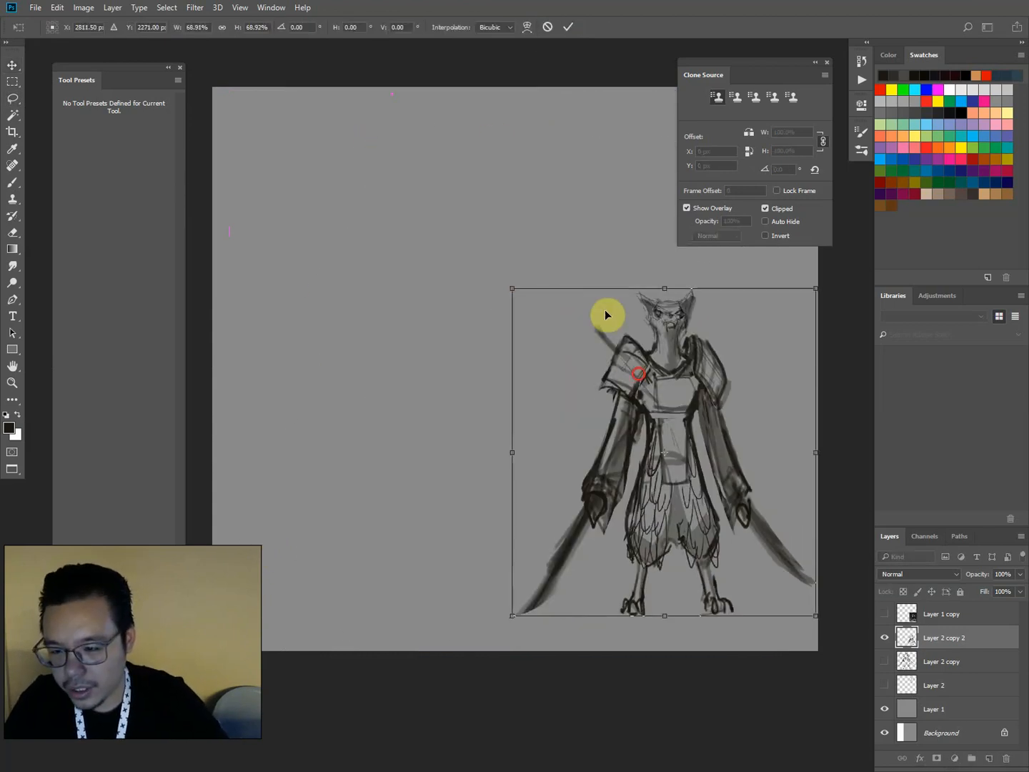
drag(607, 312, 564, 206)
Show Layer 2 copy, scale its figure to about 53%, and place it beside the feathered figure at the viewer's left.
click(884, 661)
click(939, 666)
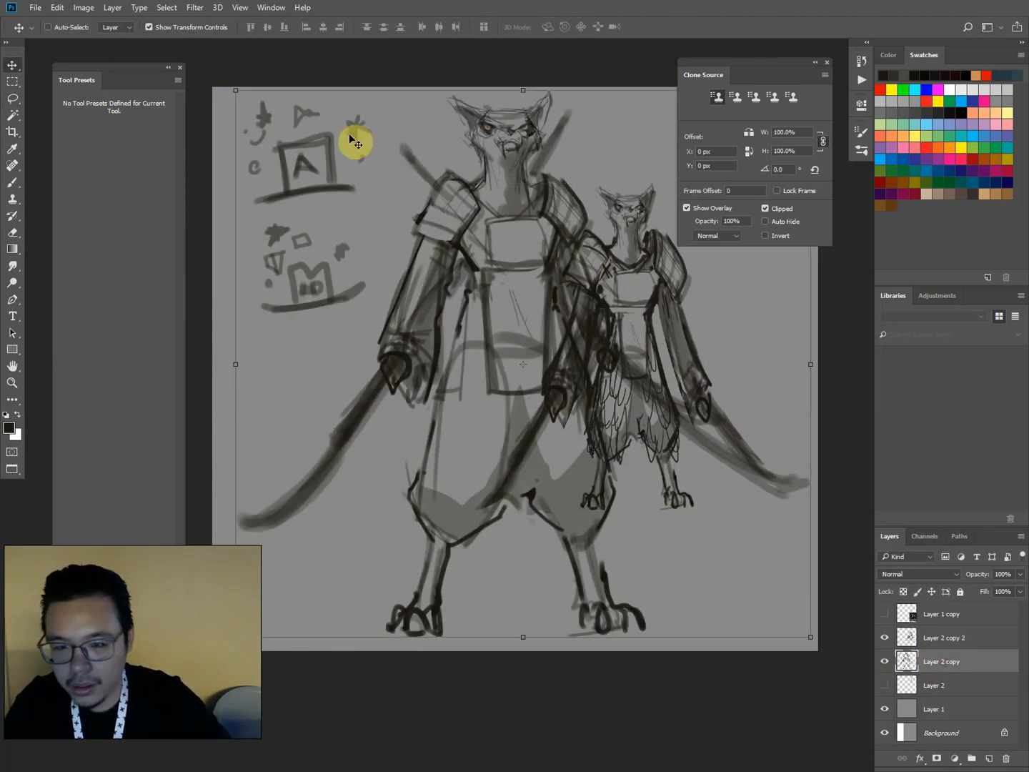
drag(236, 91, 428, 306)
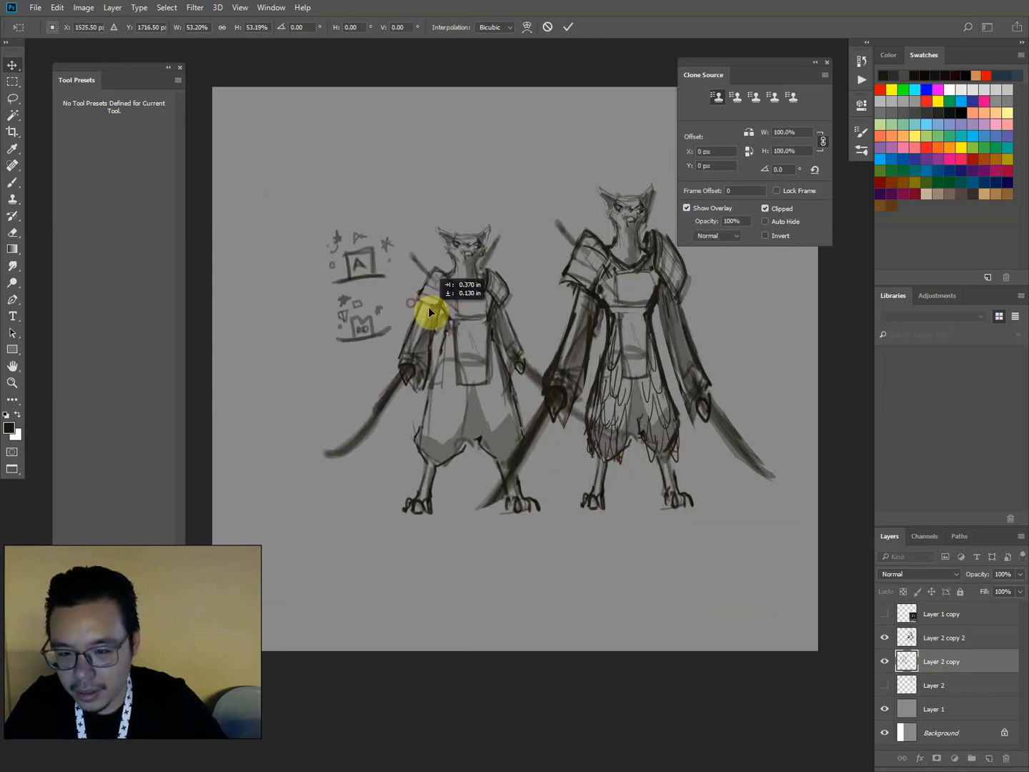
key(Return)
Show Layer 2 and place its figure at the viewer's left of the other two, with its feet on the same ground line.
click(885, 685)
click(933, 688)
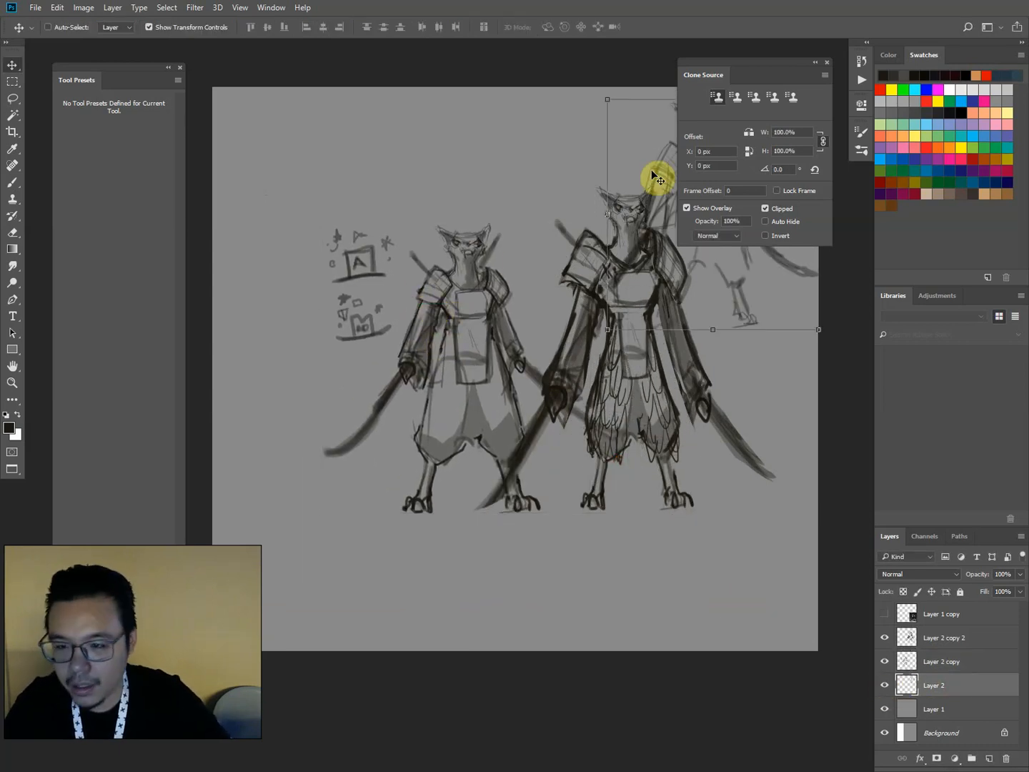
drag(654, 163, 312, 315)
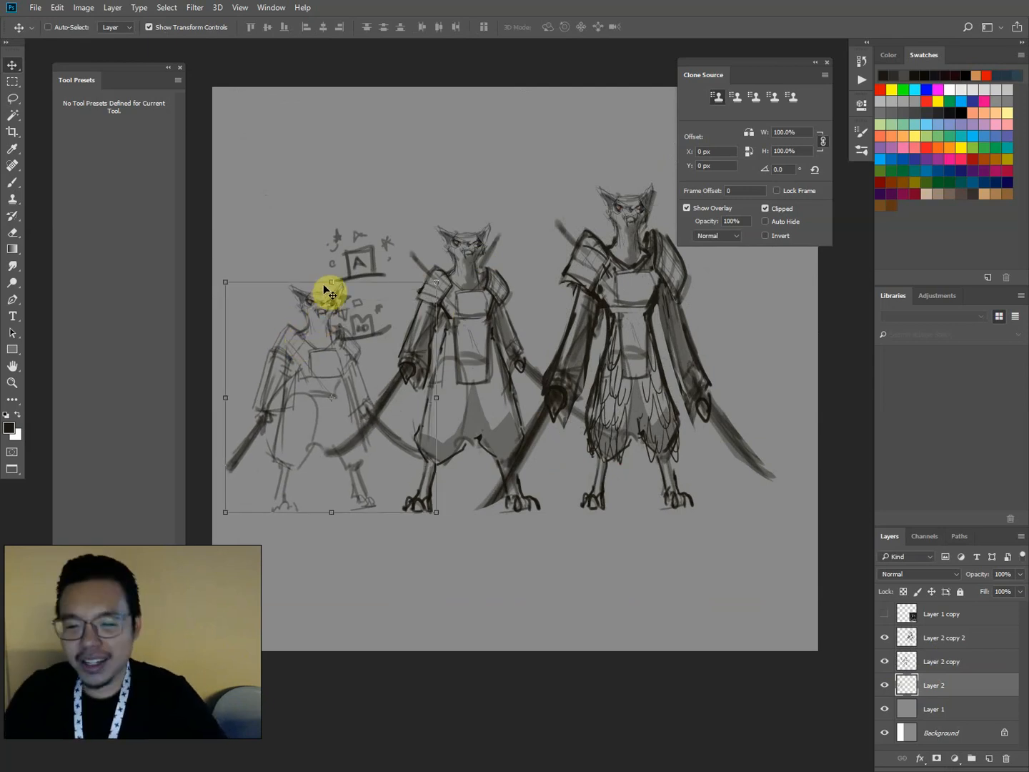
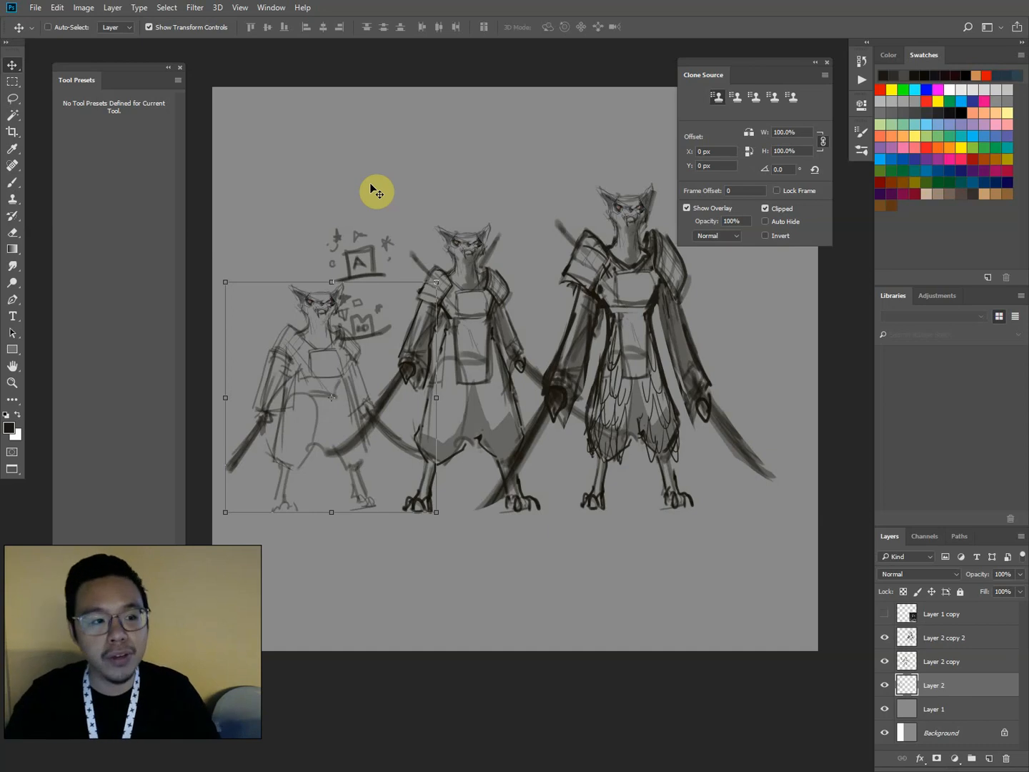
Hide Layer 2 and Layer 2 copy, then enlarge the feathered figure on Layer 2 copy 2 to about 156% and center it on the canvas.
click(885, 684)
click(885, 661)
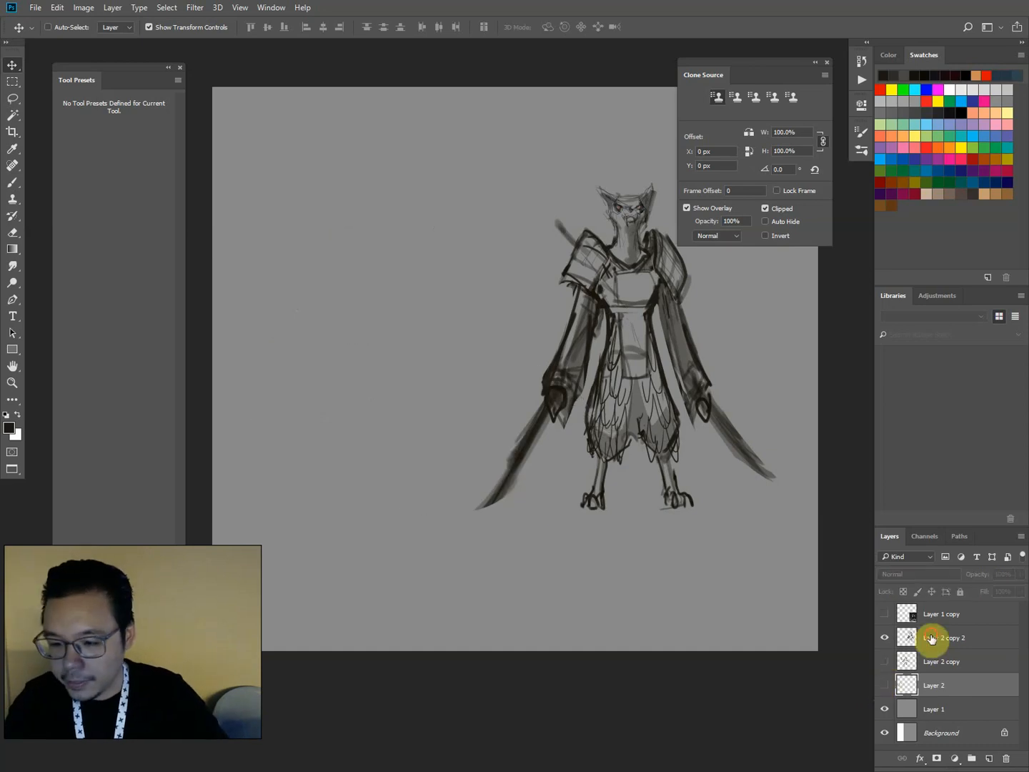
click(931, 638)
drag(472, 180, 377, 81)
drag(558, 266, 480, 339)
drag(297, 151, 267, 115)
drag(732, 650, 742, 609)
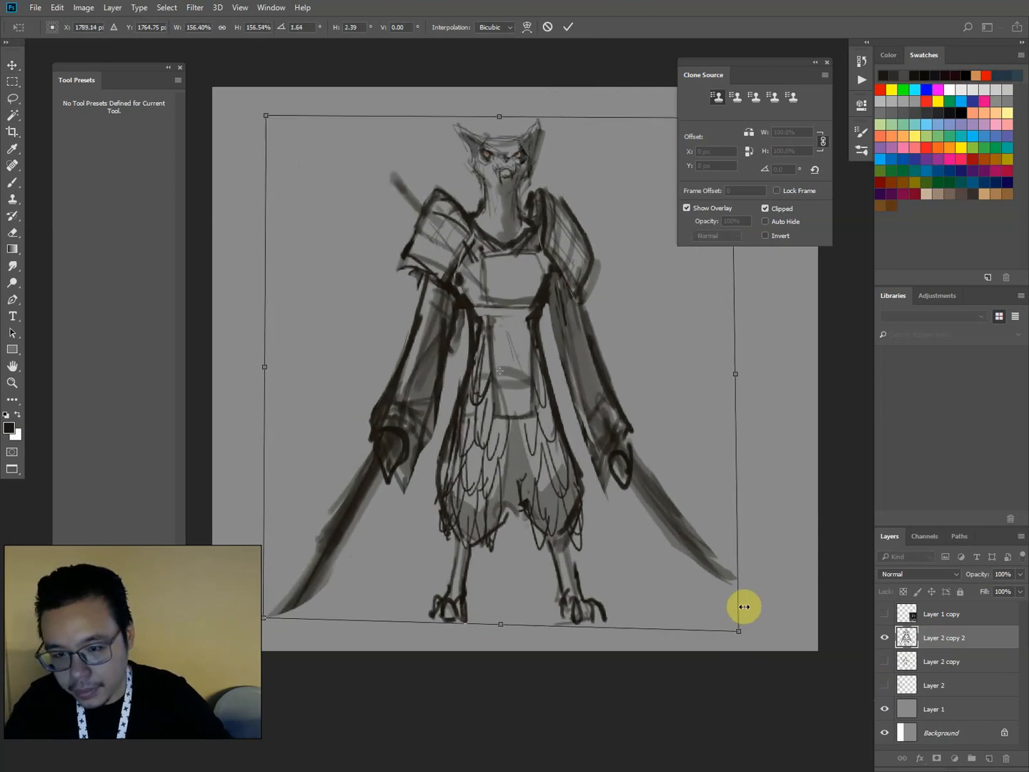
double_click(628, 300)
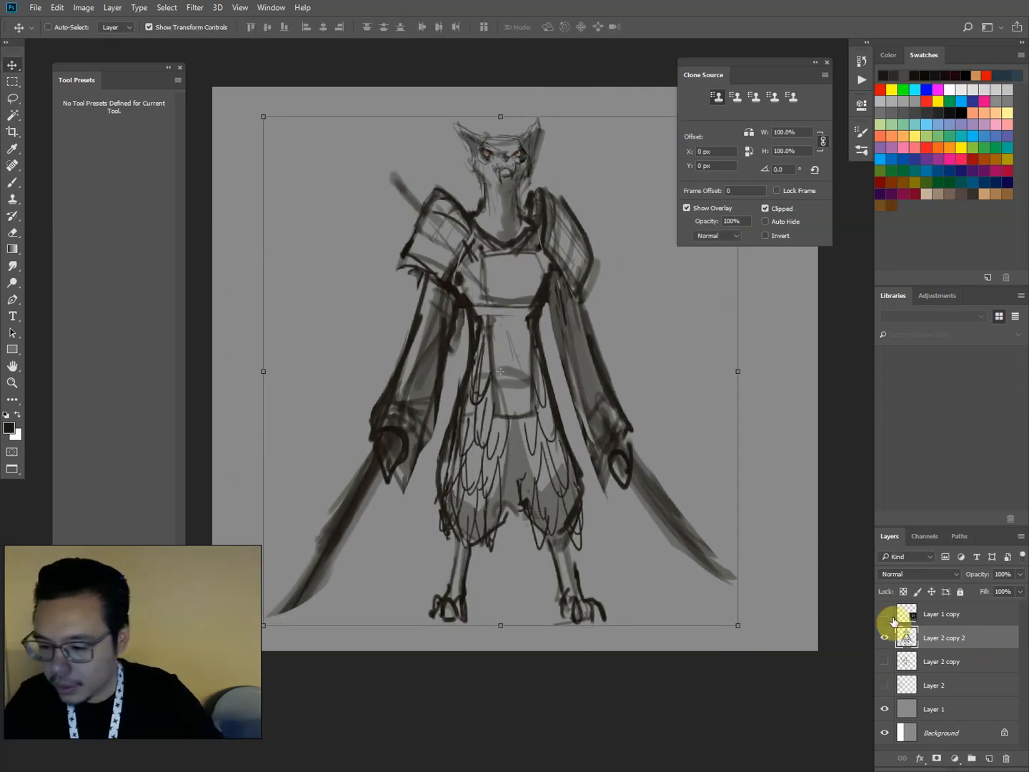
Fade Layer 2 copy 2 to 10% opacity and add a new empty layer directly below it.
key(3)
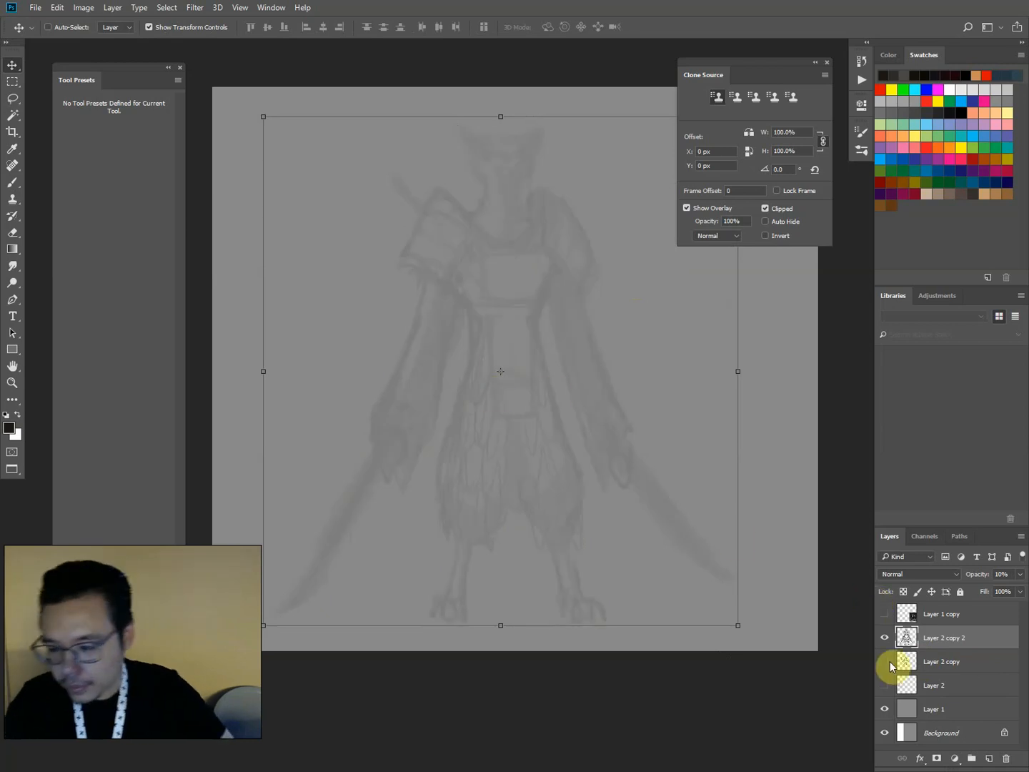
click(989, 759)
key(ctrl+plus)
key(ctrl+plus)
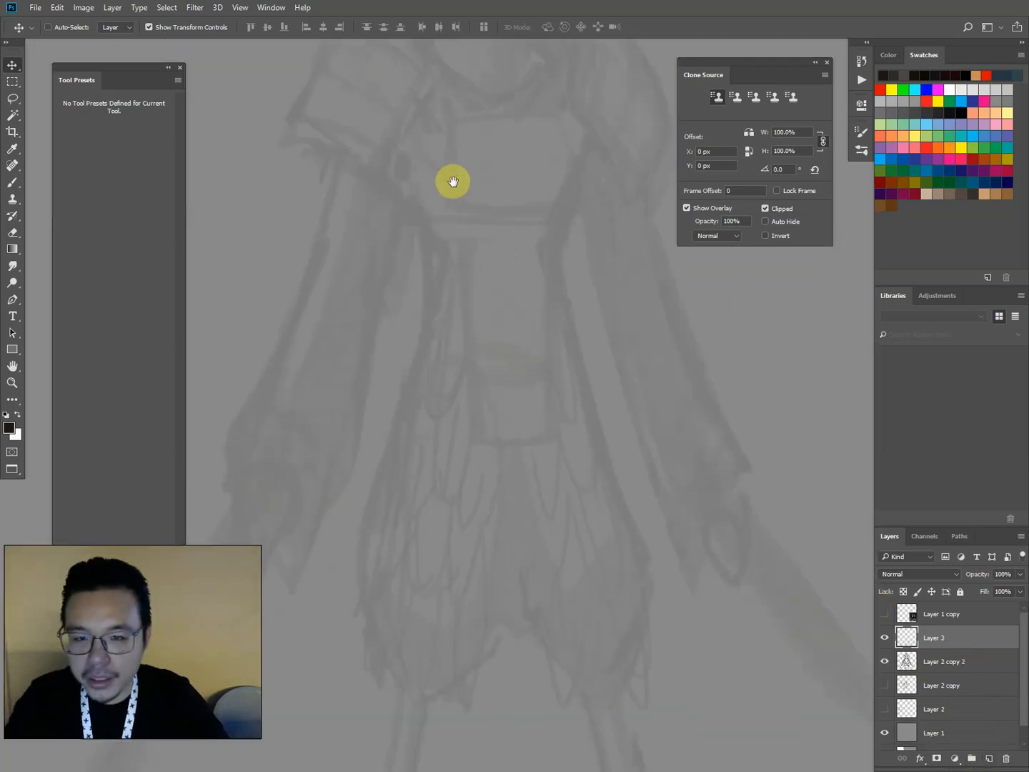
drag(453, 175, 493, 428)
drag(962, 639, 977, 672)
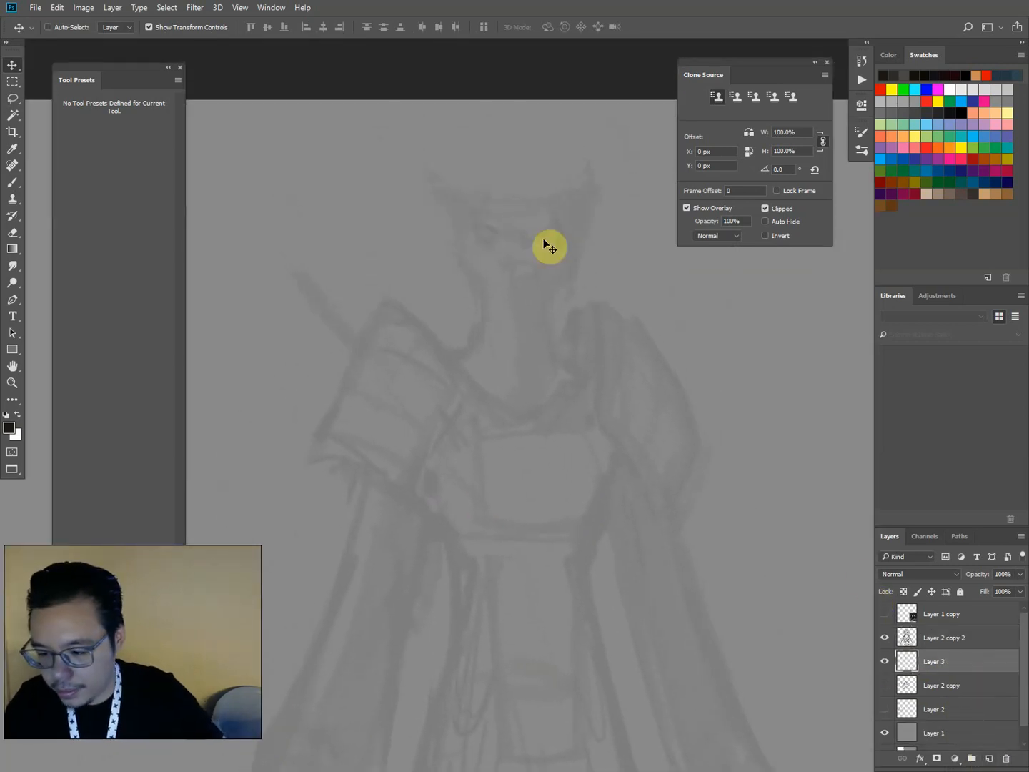
Outline the cat's head, ears and neck down to the collar point with a Lasso selection on Layer 3.
key(l)
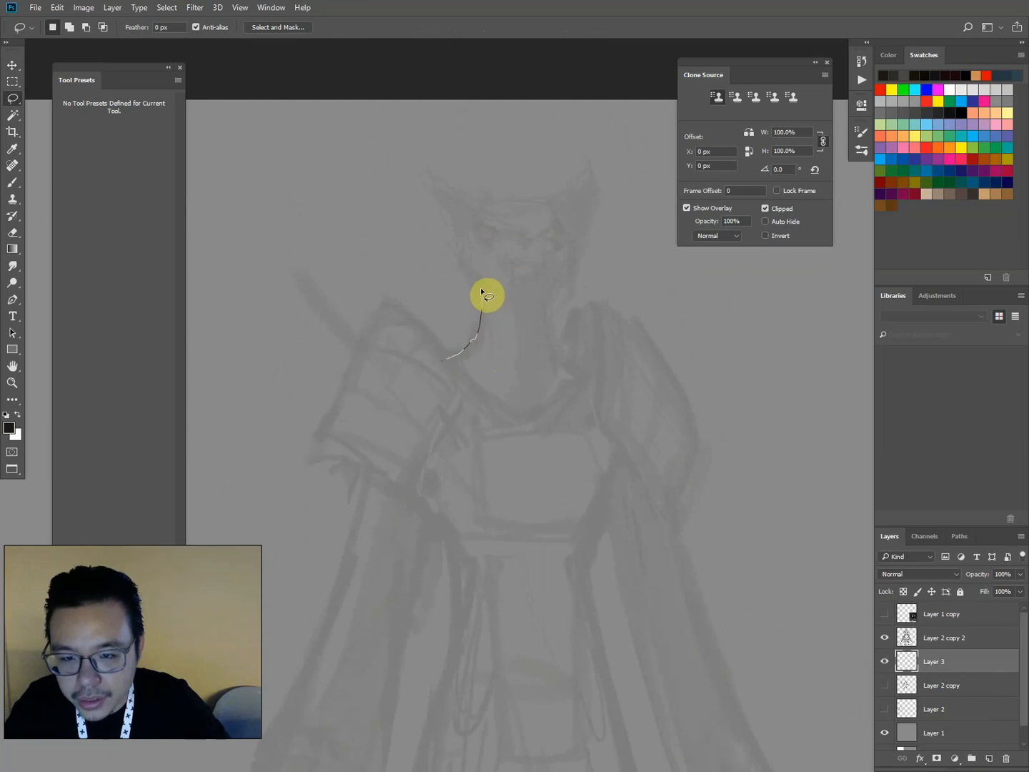
mouse_move(482, 291)
mouse_down()
mouse_move(428, 181)
mouse_move(483, 210)
mouse_move(549, 209)
mouse_move(570, 202)
mouse_move(582, 178)
mouse_move(585, 220)
mouse_move(554, 317)
mouse_move(568, 372)
mouse_move(526, 431)
mouse_move(465, 383)
mouse_move(463, 343)
mouse_up()
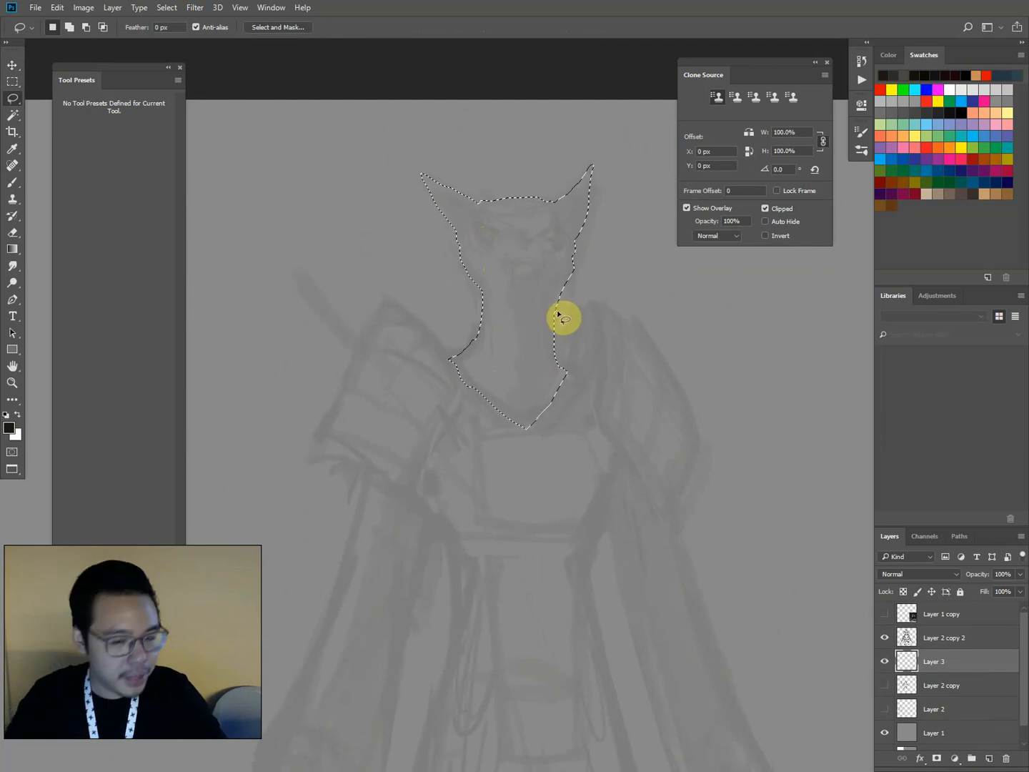
mouse_move(575, 259)
mouse_down()
mouse_move(571, 363)
mouse_move(580, 332)
mouse_up()
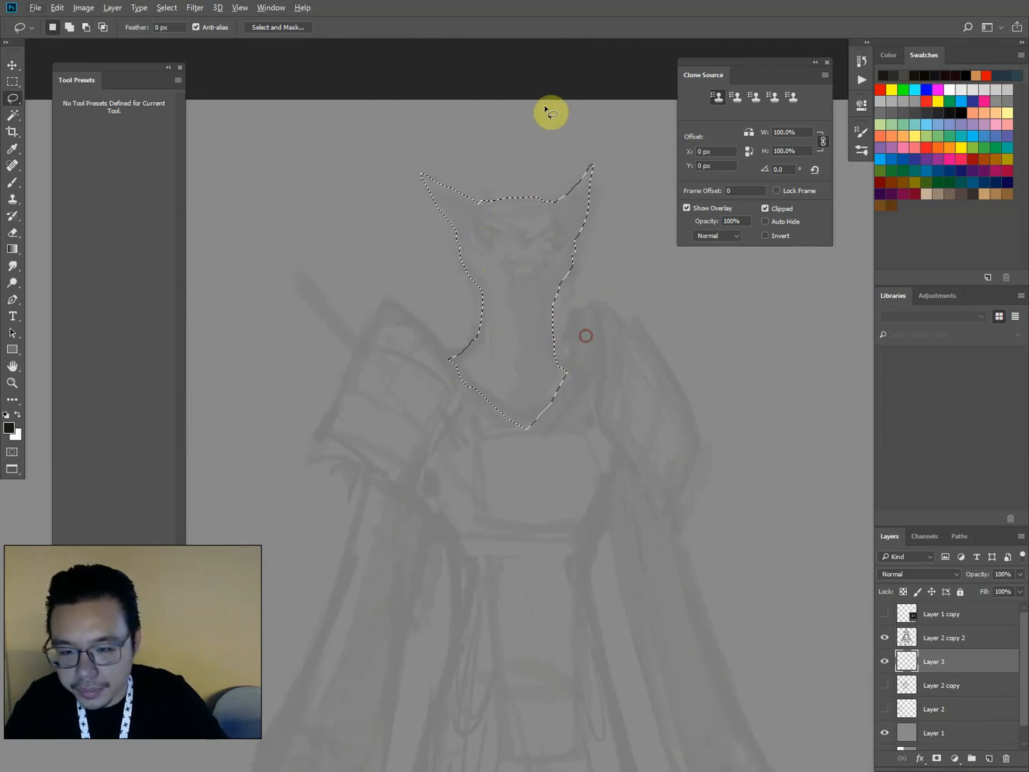
drag(412, 306, 420, 292)
Sample a blue-grey from the hairless cat reference photo and fill the head and neck selection on Layer 3 with it.
key(f)
key(f)
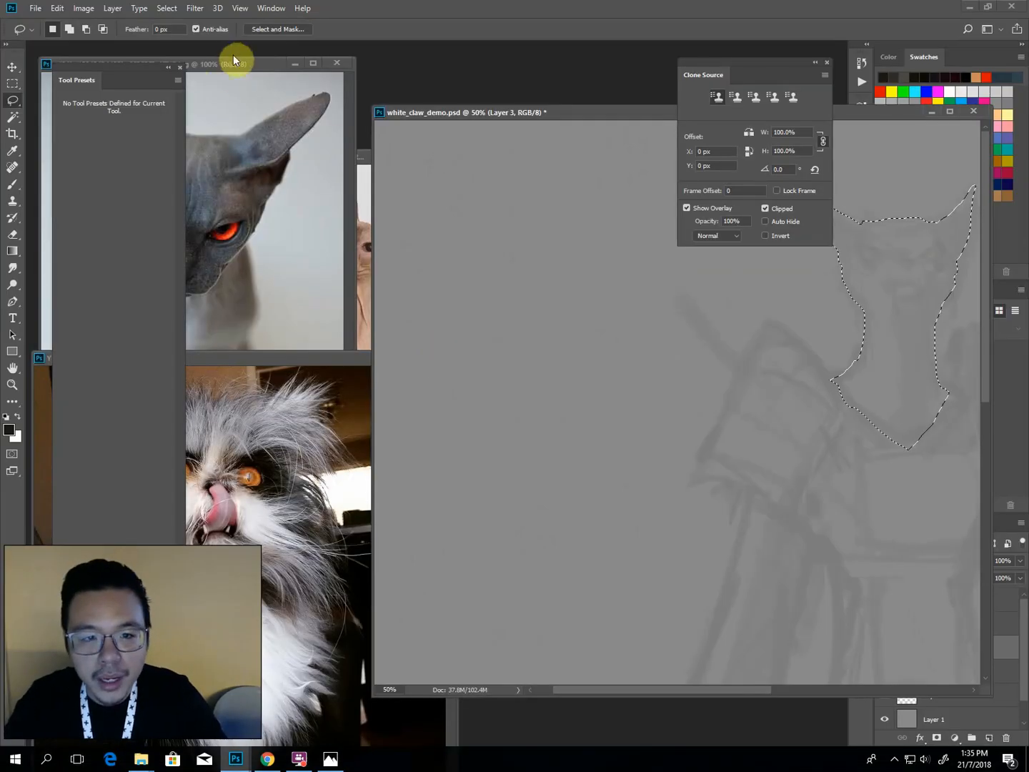
drag(232, 57, 343, 113)
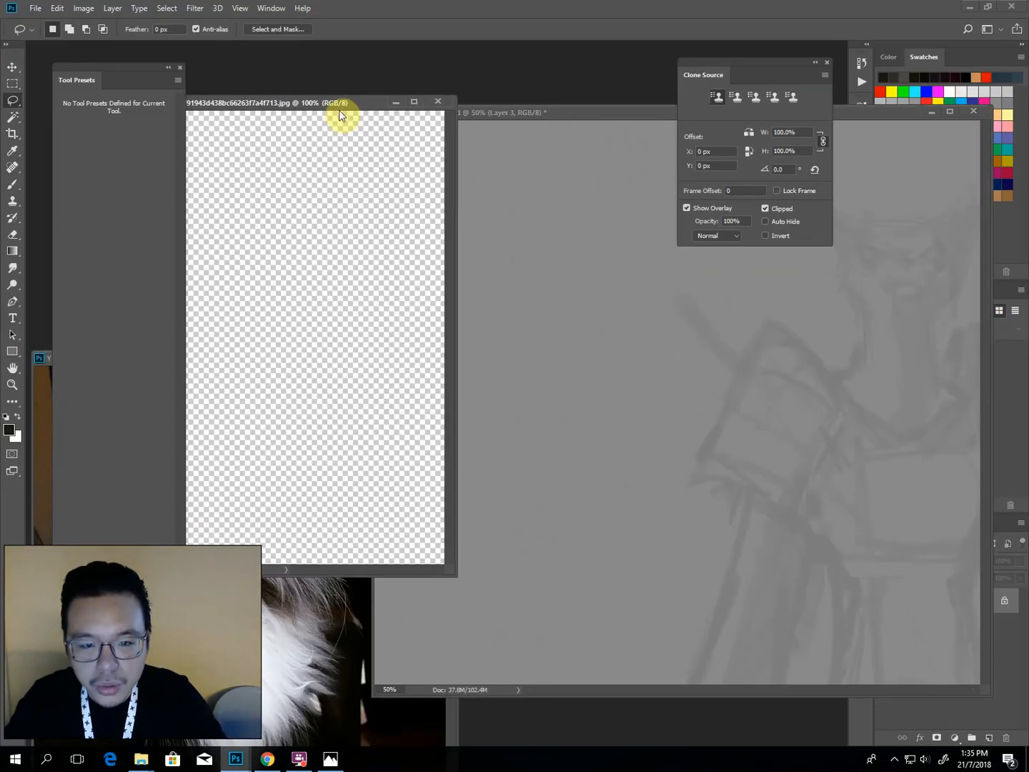
key(b)
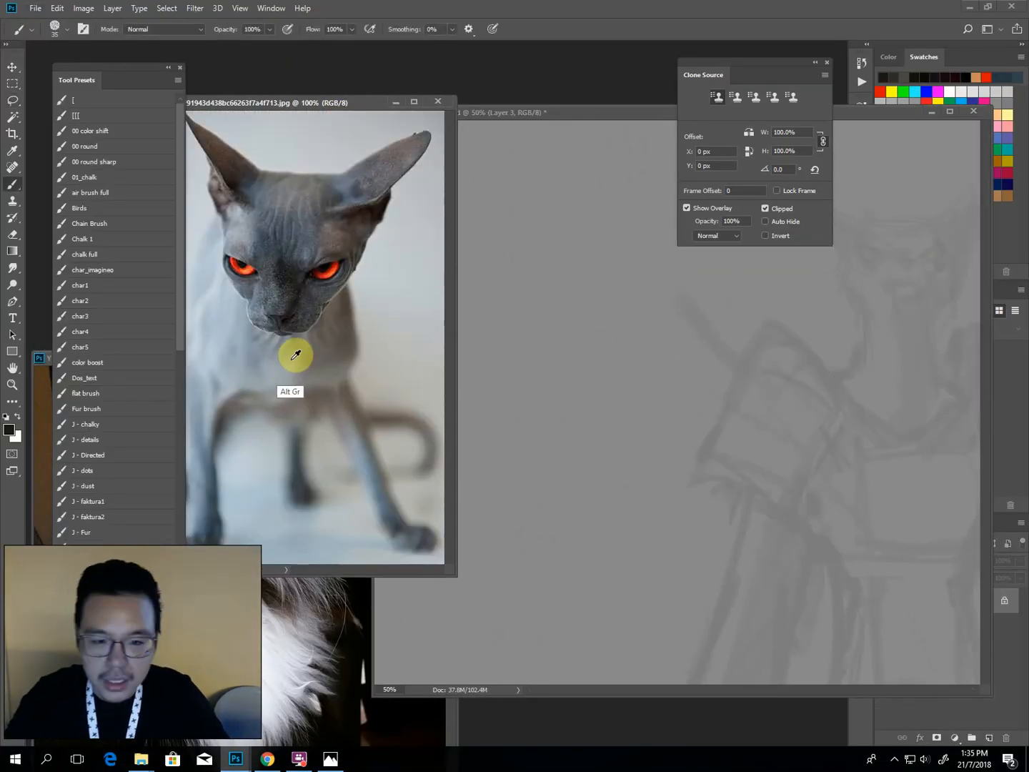
alt+click(295, 352)
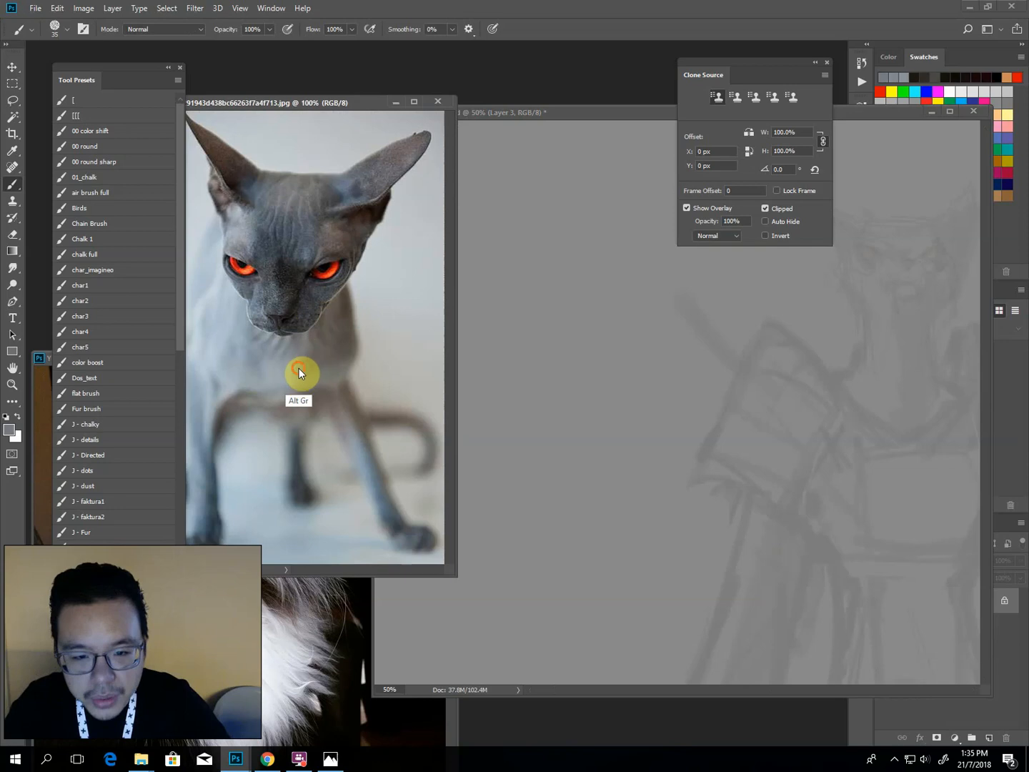
alt+click(361, 449)
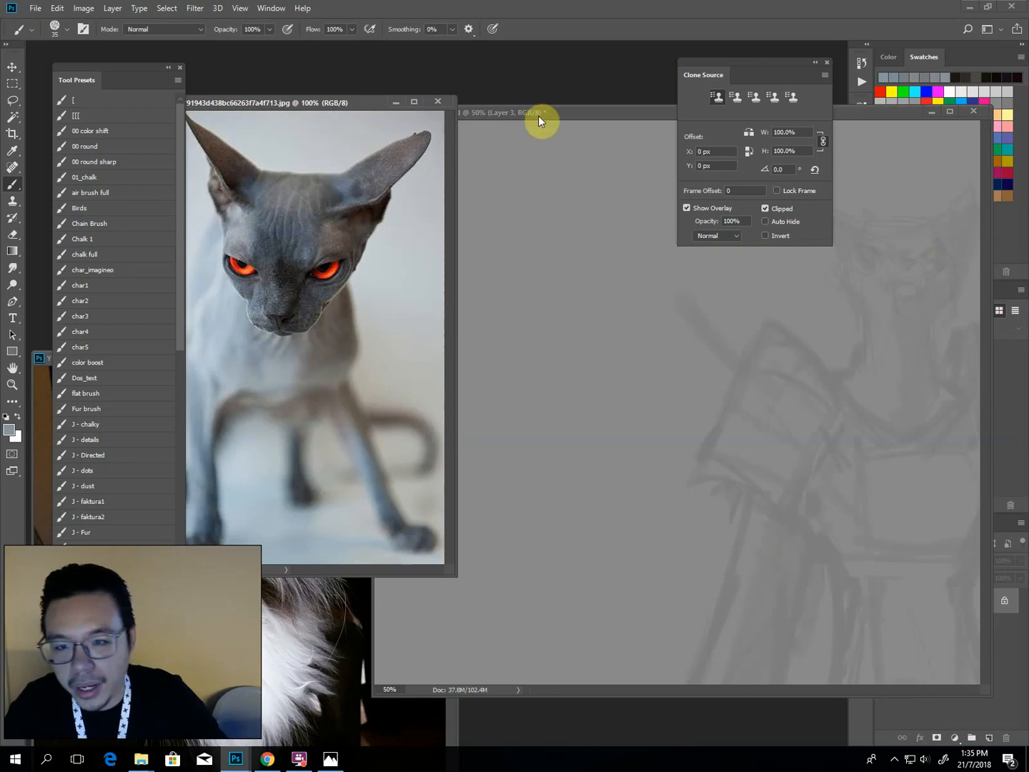
drag(539, 118, 305, 152)
drag(511, 328, 396, 322)
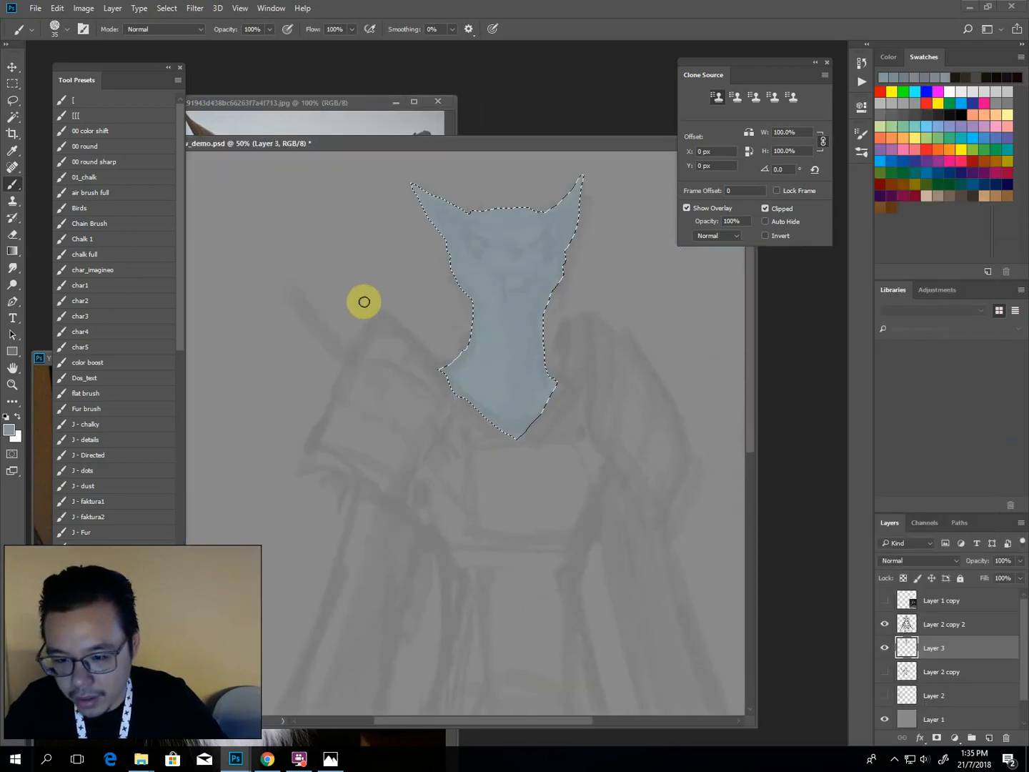
Lower the head fill's saturation to -42 and darken it with Hue/Saturation.
key(ctrl+u)
click(767, 279)
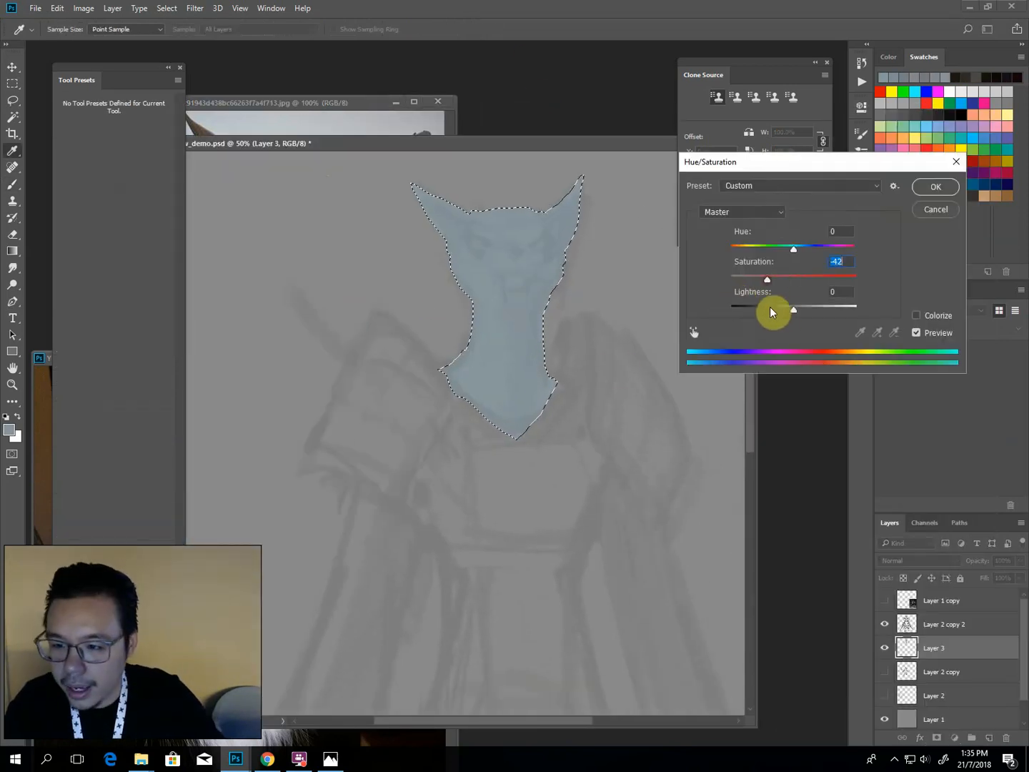
click(771, 309)
key(Return)
key(b)
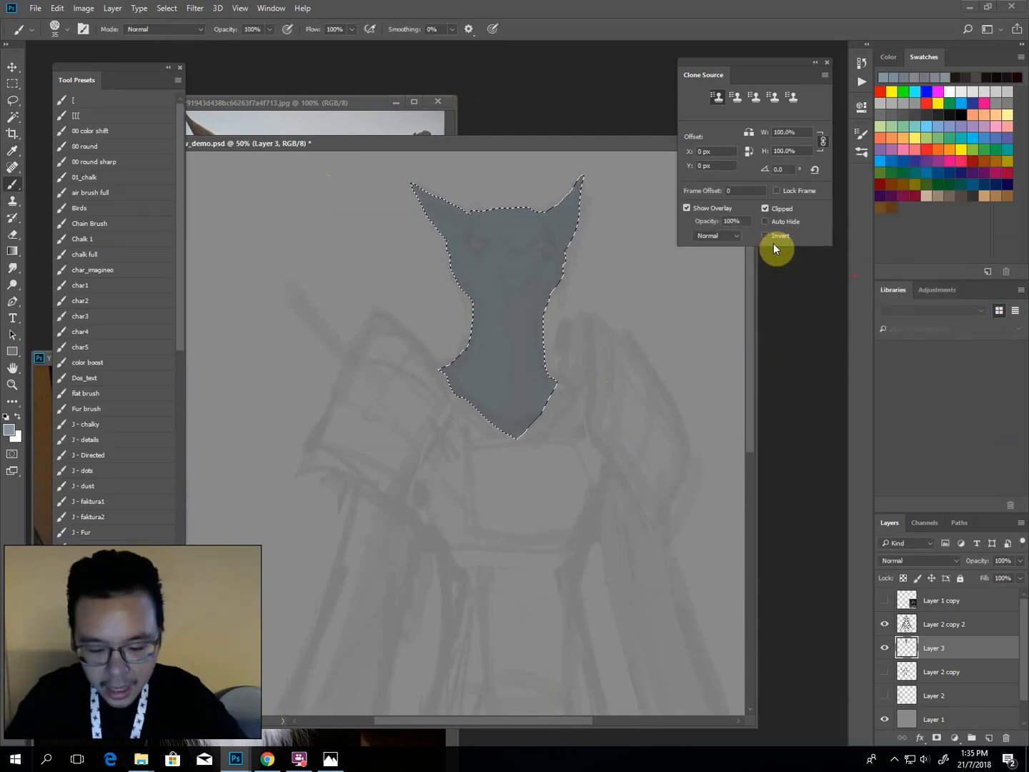
Lighten the head fill slightly with a second Hue/Saturation adjustment and deselect.
key(i)
key(ctrl+u)
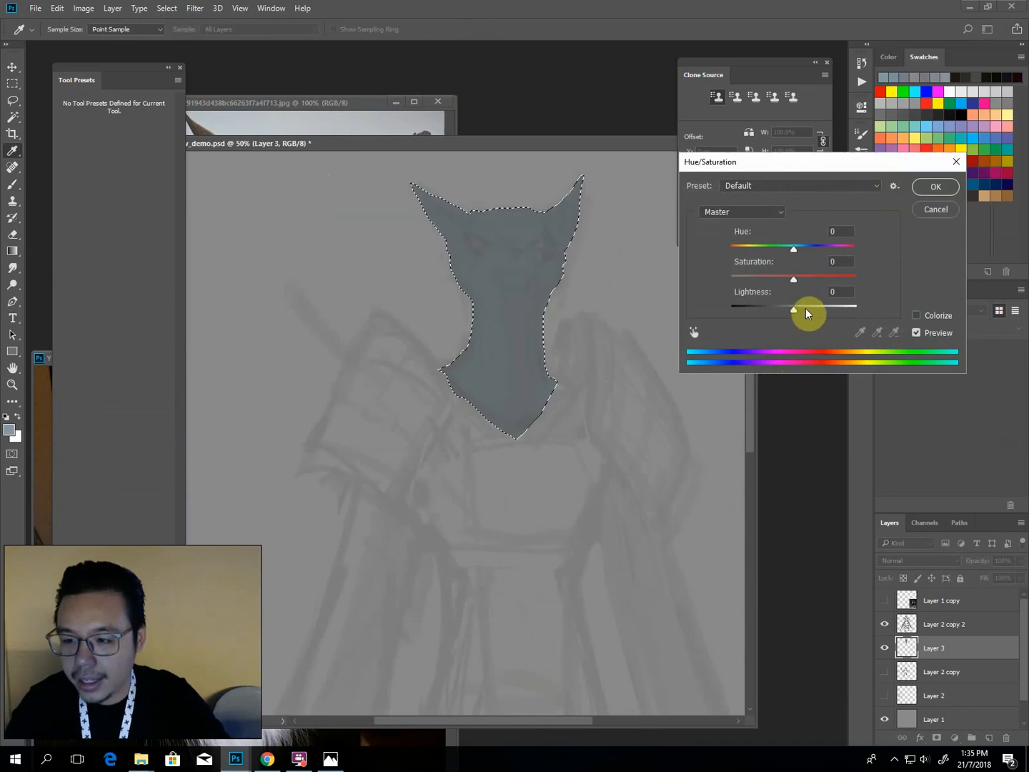
click(805, 310)
key(Return)
key(b)
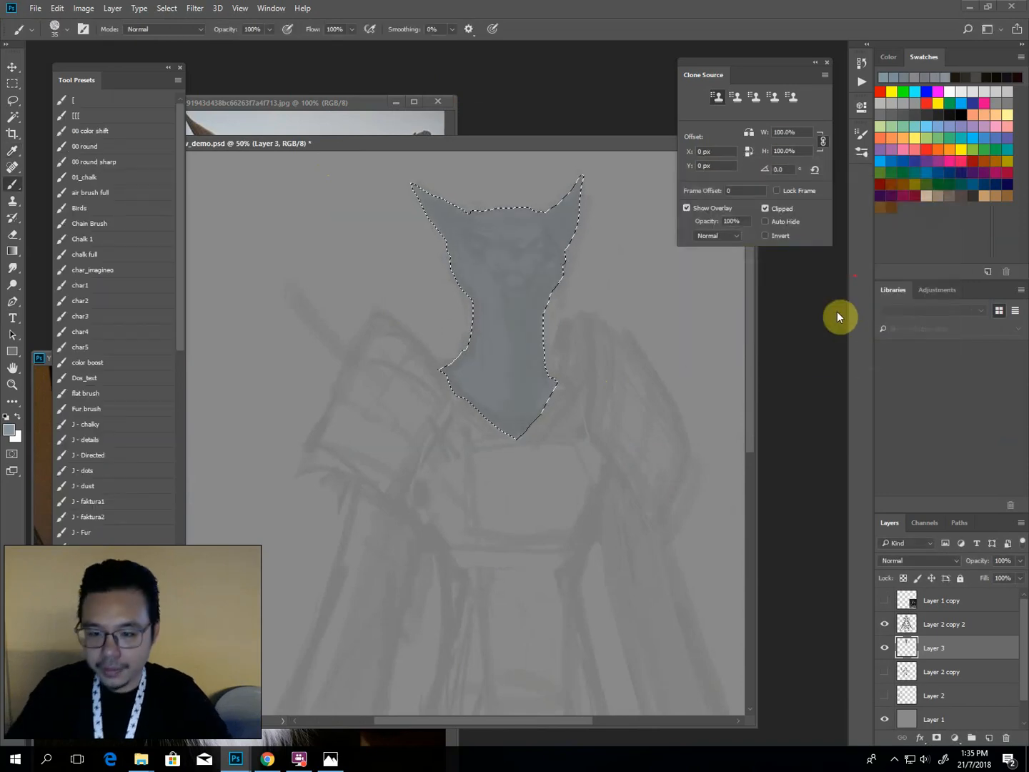
key(l)
key(ctrl+d)
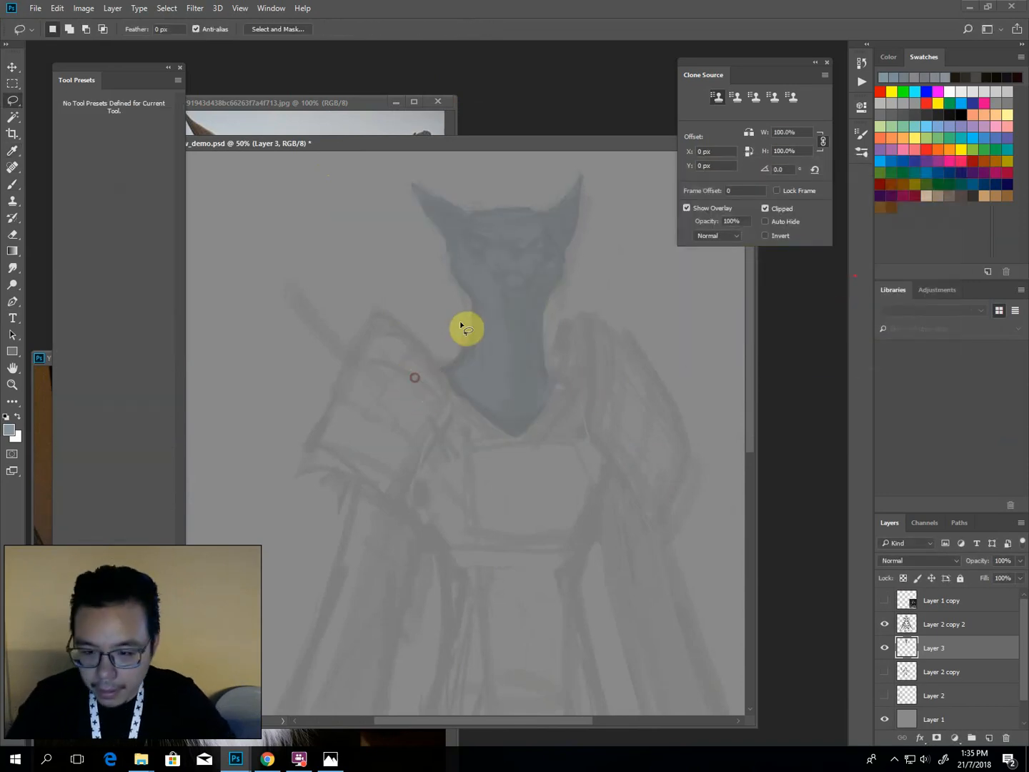
Add a new layer above Layer 3 and lasso the chest and front apron panel plus both shoulder pads.
drag(395, 471, 356, 481)
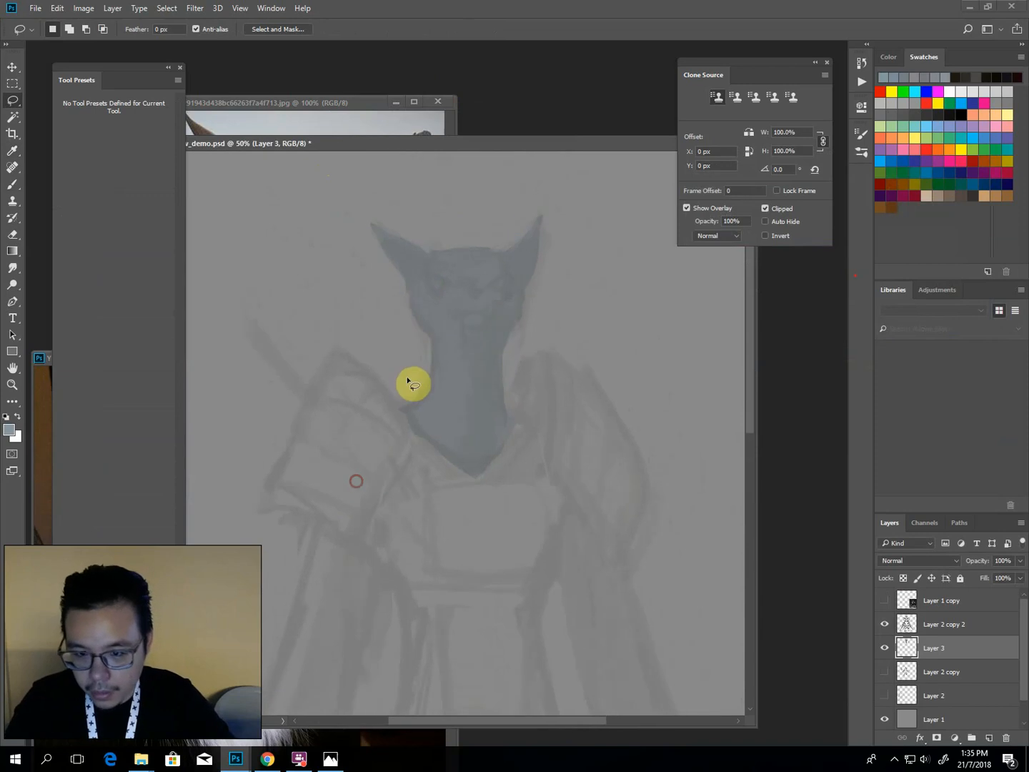
key(ctrl+plus)
key(ctrl+minus)
key(ctrl+minus)
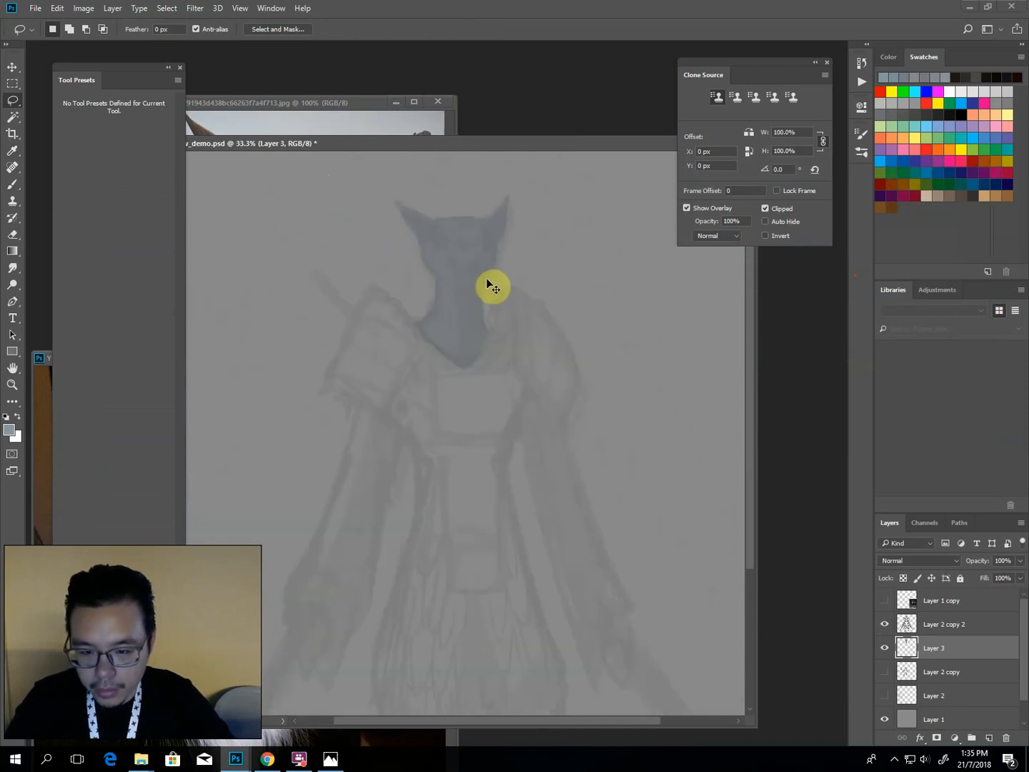
drag(421, 446, 450, 410)
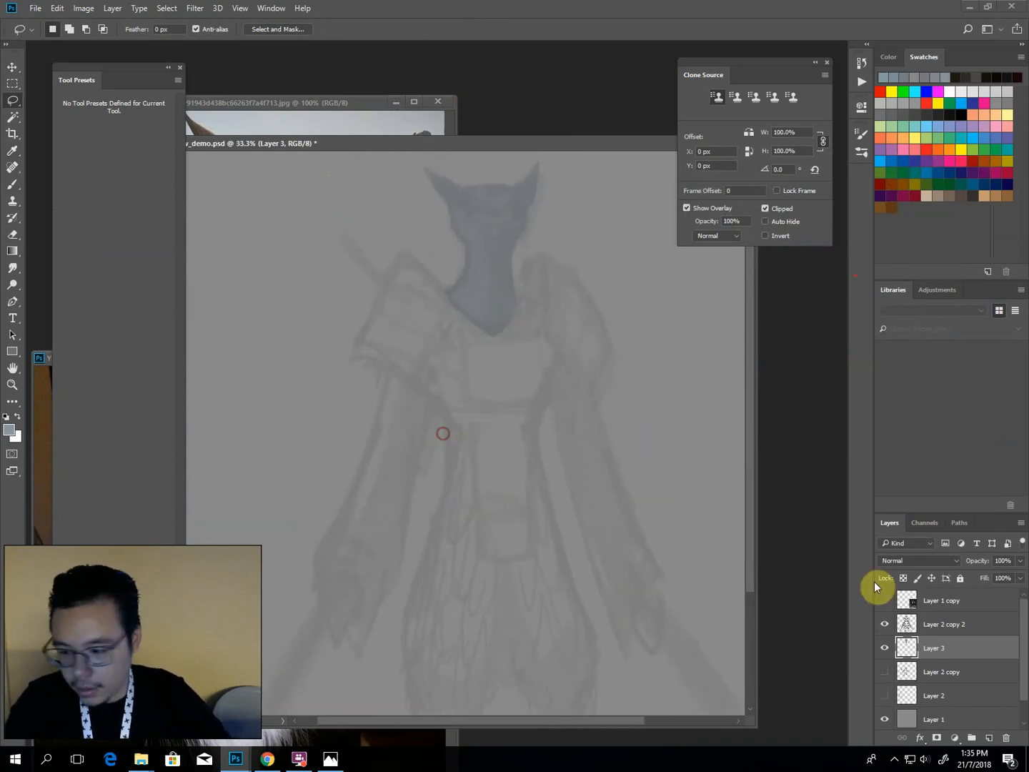
click(989, 738)
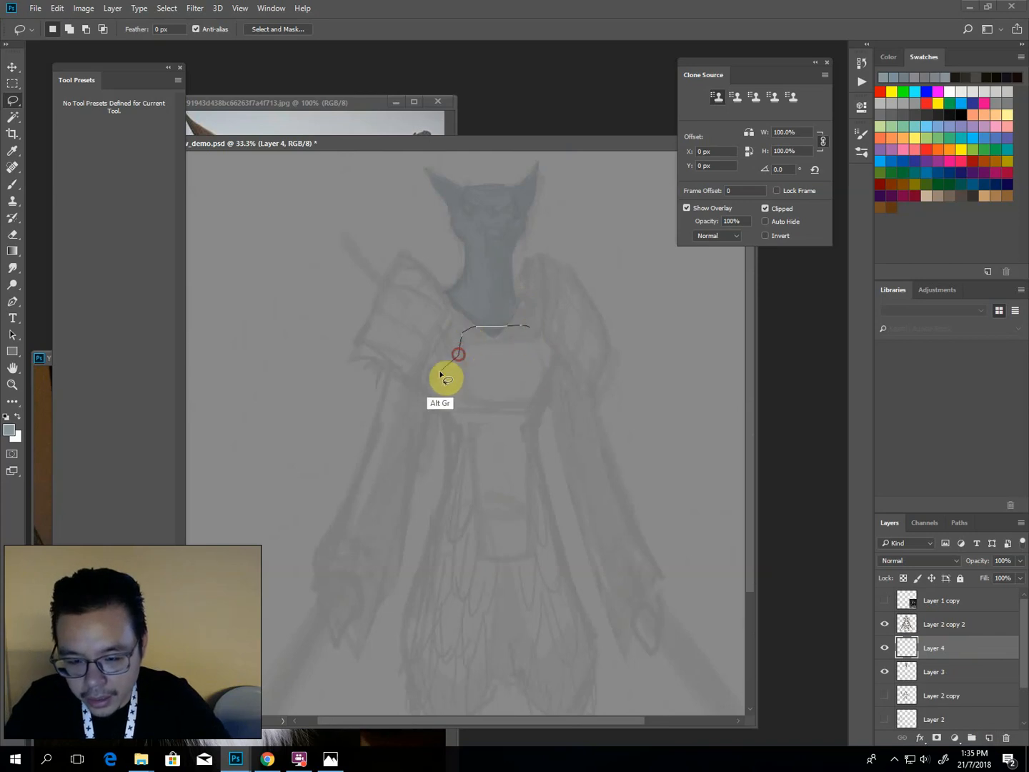
mouse_move(451, 417)
mouse_down()
mouse_move(473, 524)
mouse_move(492, 564)
mouse_move(532, 519)
mouse_move(535, 427)
mouse_up()
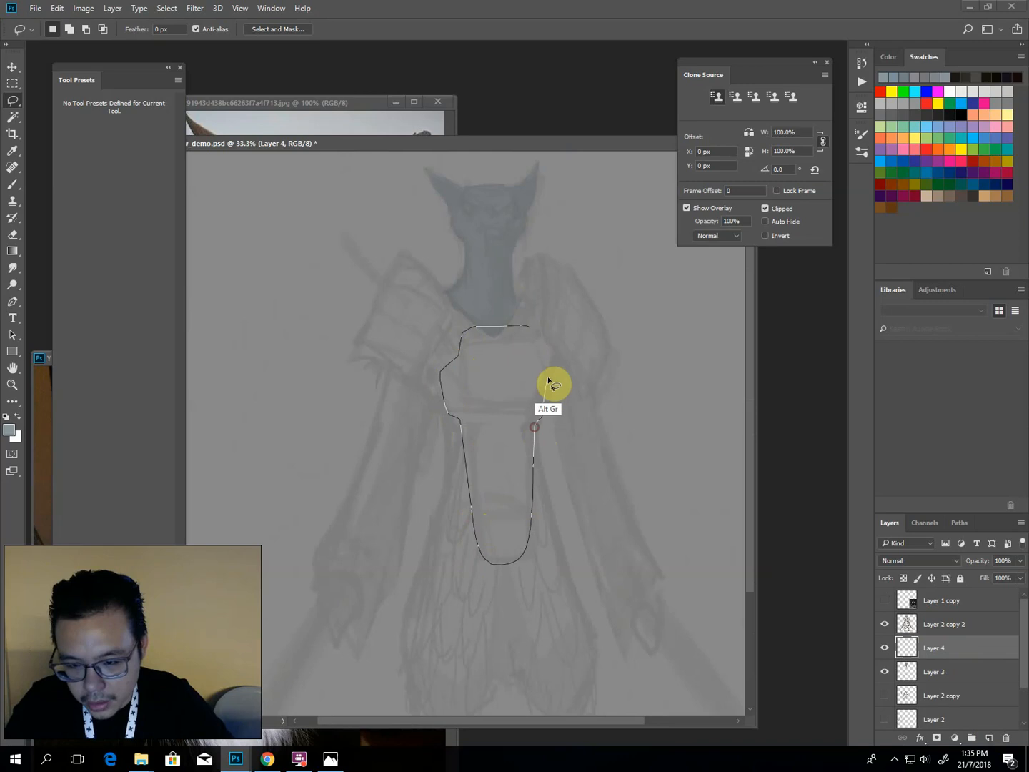
drag(549, 380, 533, 329)
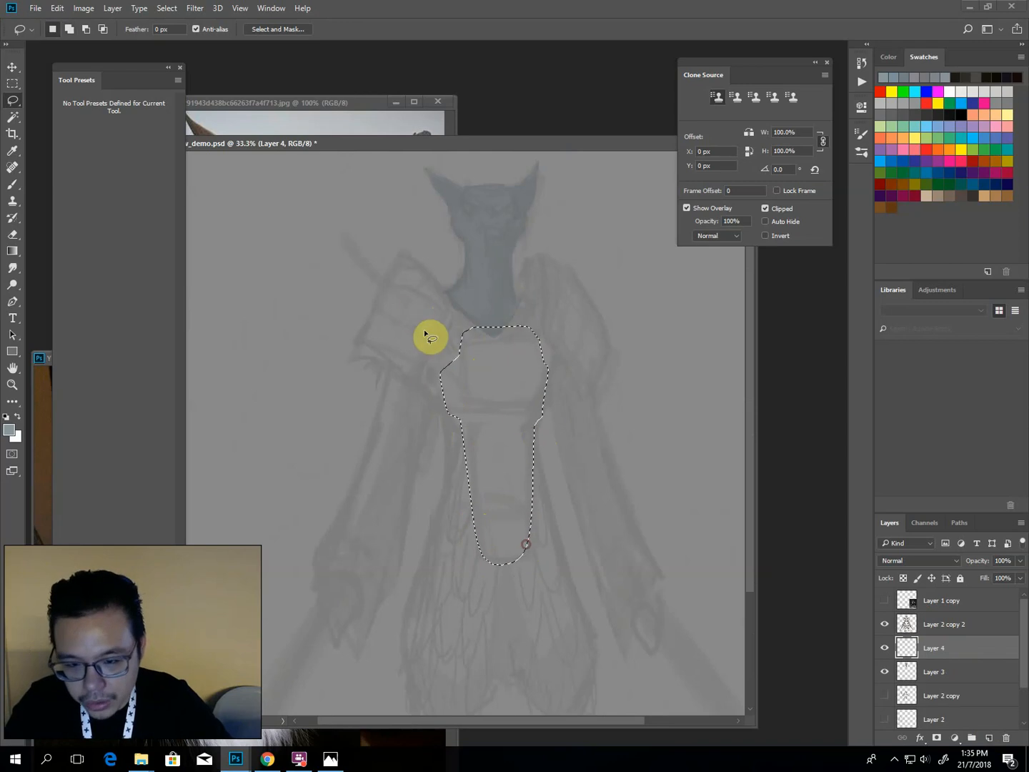
mouse_move(415, 377)
mouse_down()
mouse_move(453, 306)
mouse_move(431, 266)
mouse_move(404, 252)
mouse_move(355, 353)
mouse_move(413, 378)
mouse_up()
mouse_move(521, 280)
mouse_down()
mouse_move(551, 257)
mouse_move(605, 320)
mouse_move(585, 376)
mouse_move(546, 328)
mouse_move(527, 285)
mouse_up()
Sample a pale grey from the cat photo's background and fill the selected armor shapes on Layer 4 with it.
key(b)
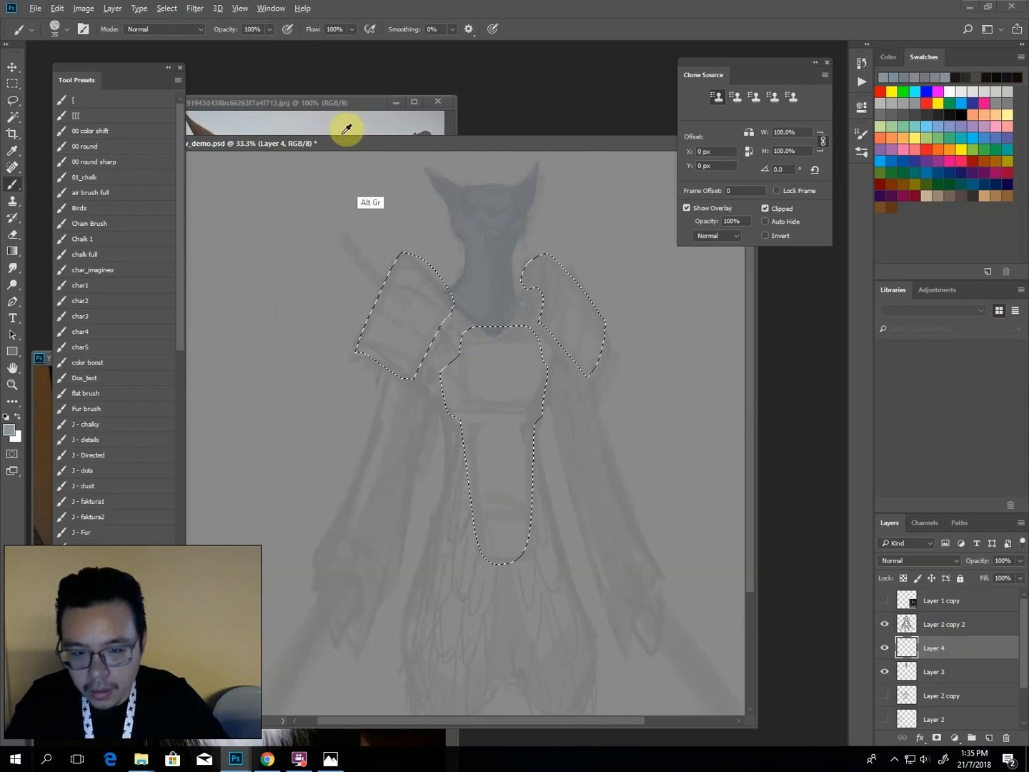
alt+click(334, 115)
alt+click(368, 124)
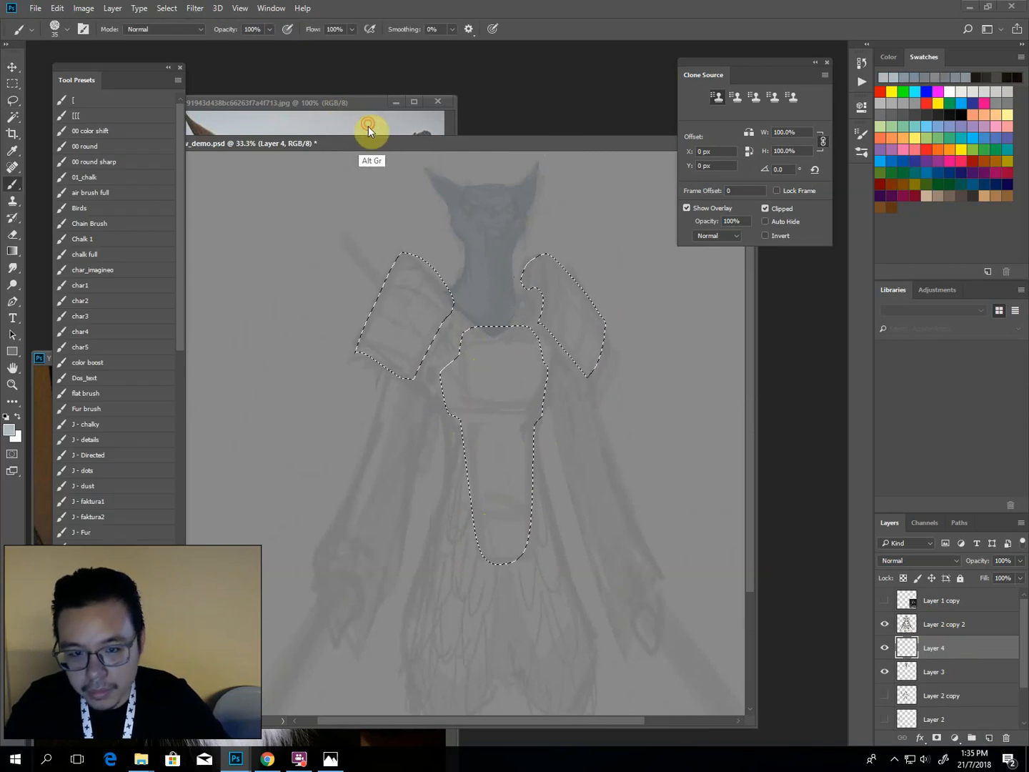
key(alt+BackSpace)
key(l)
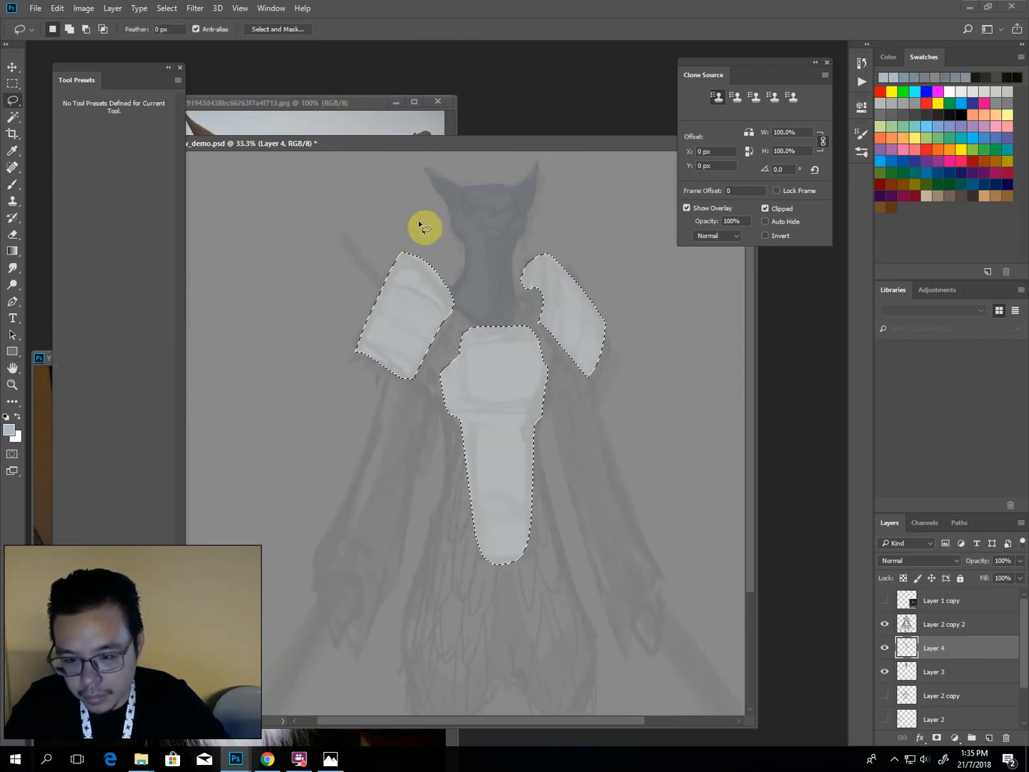
Darken the armor fill slightly with Hue/Saturation and deselect.
key(ctrl+u)
drag(792, 311, 790, 312)
key(Return)
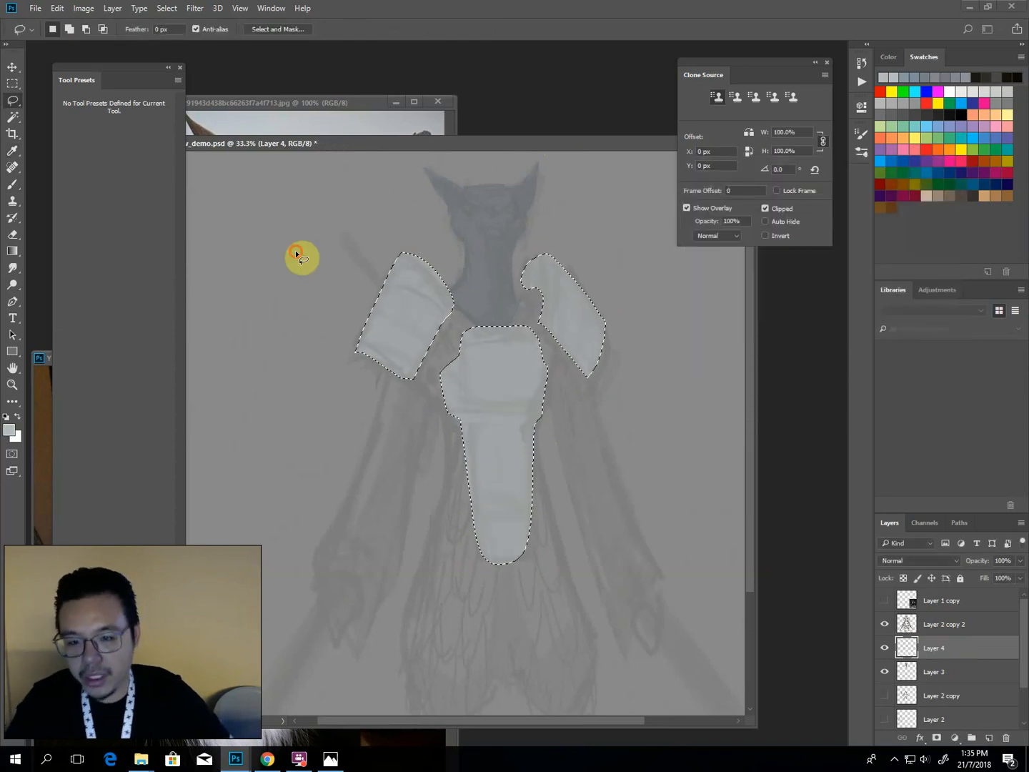
key(ctrl+d)
Add a new layer below Layer 3 and lasso both long sleeves together with the shoulder and upper chest area.
key(ctrl+minus)
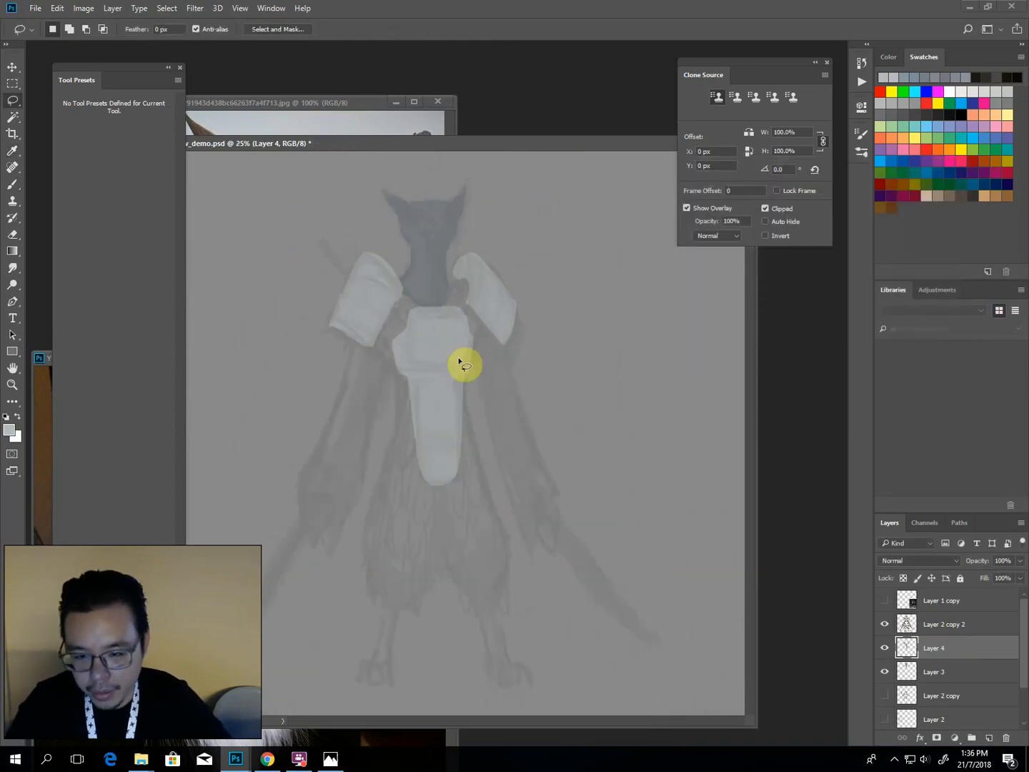
click(941, 672)
click(989, 739)
drag(937, 668, 942, 691)
mouse_move(368, 293)
mouse_down()
mouse_move(307, 476)
mouse_move(328, 549)
mouse_move(356, 502)
mouse_move(384, 376)
mouse_up()
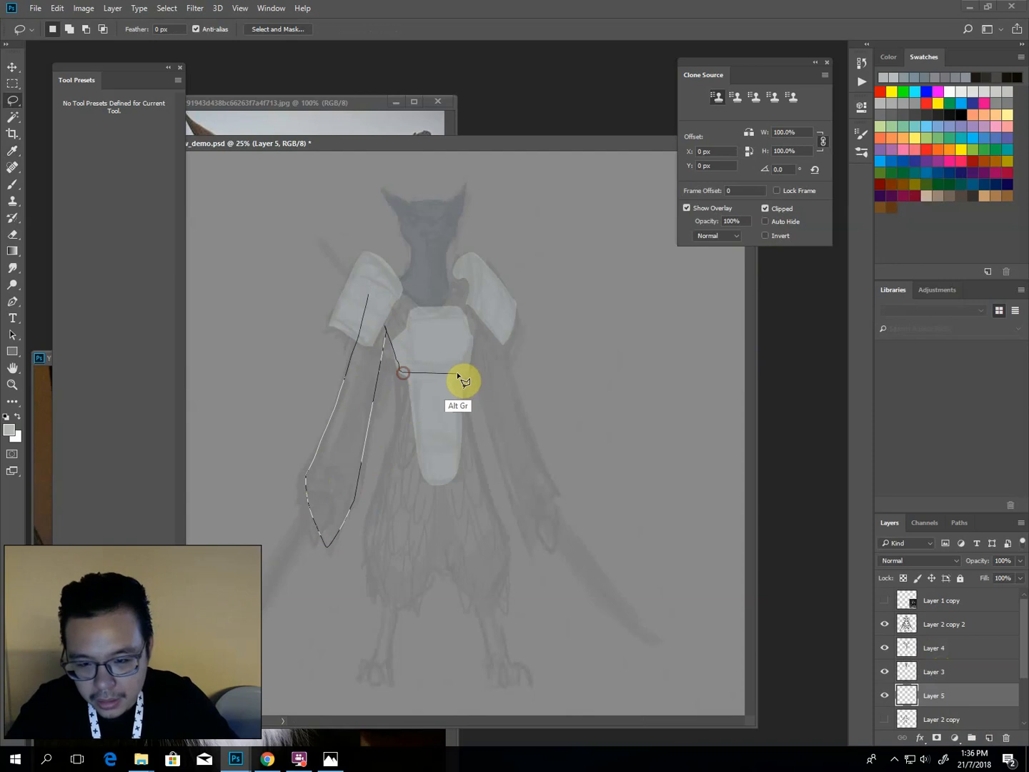
mouse_move(491, 412)
mouse_down()
mouse_move(499, 472)
mouse_move(526, 539)
mouse_move(541, 459)
mouse_move(490, 313)
mouse_move(467, 281)
mouse_move(443, 291)
mouse_move(412, 287)
mouse_move(457, 276)
mouse_move(388, 273)
mouse_up()
Fill the sleeve selection with dark blue, mute it with Hue/Saturation at Saturation -76 and Lightness +9, and deselect.
key(b)
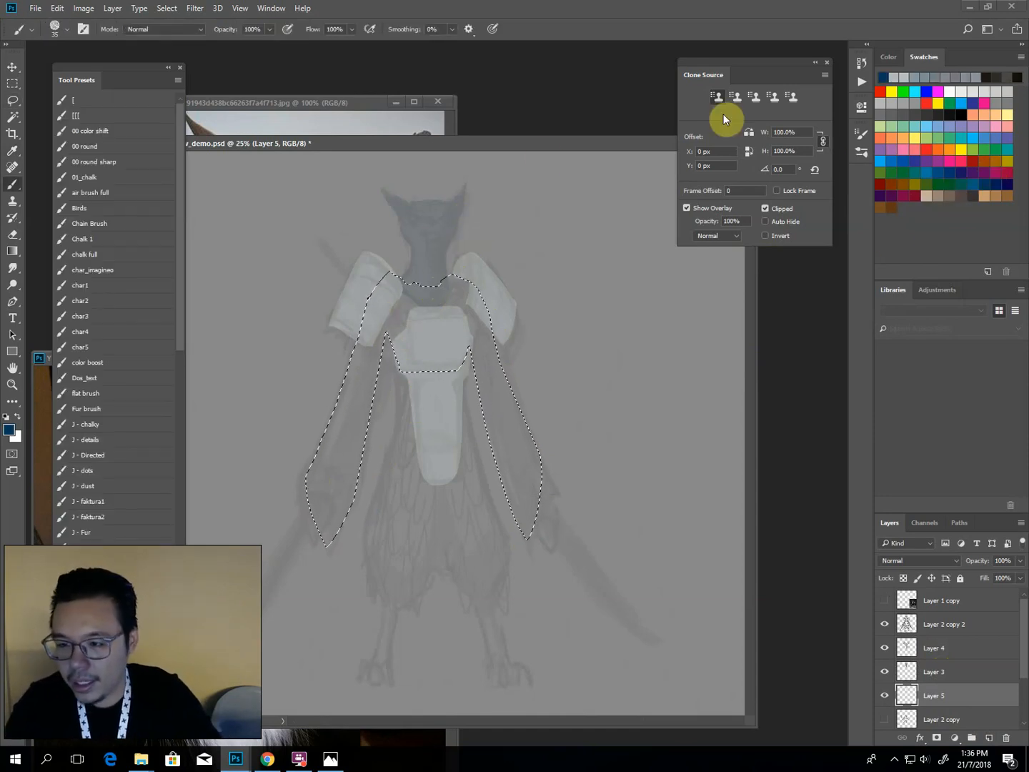
key(alt+BackSpace)
key(ctrl+u)
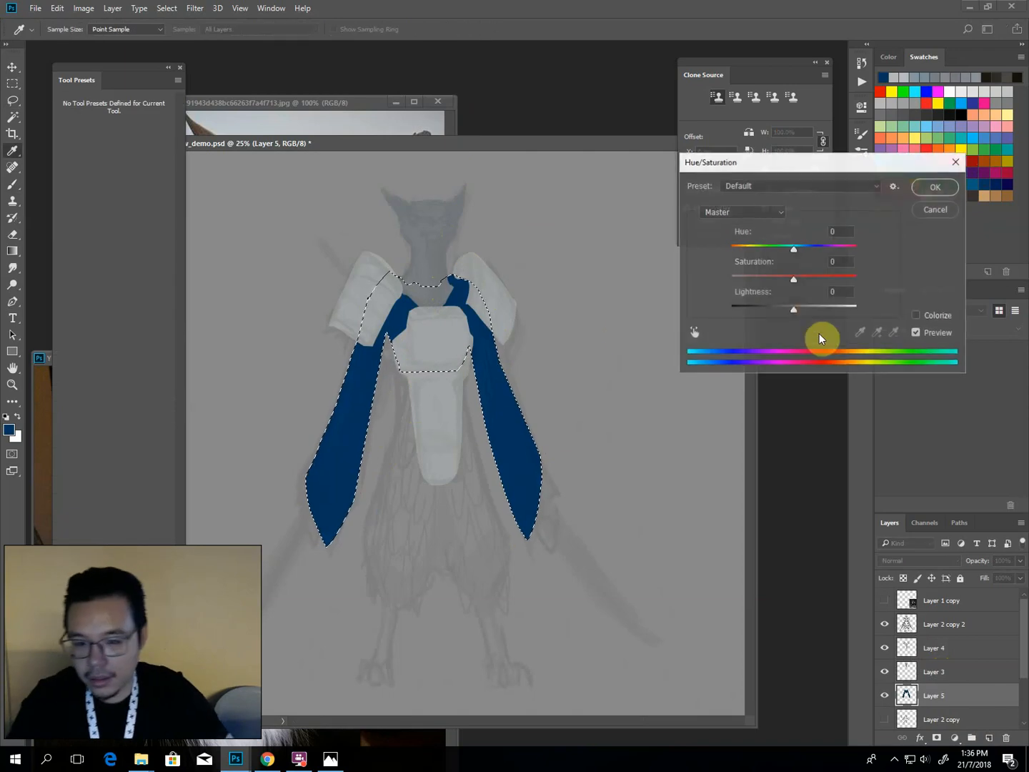
drag(776, 283, 745, 282)
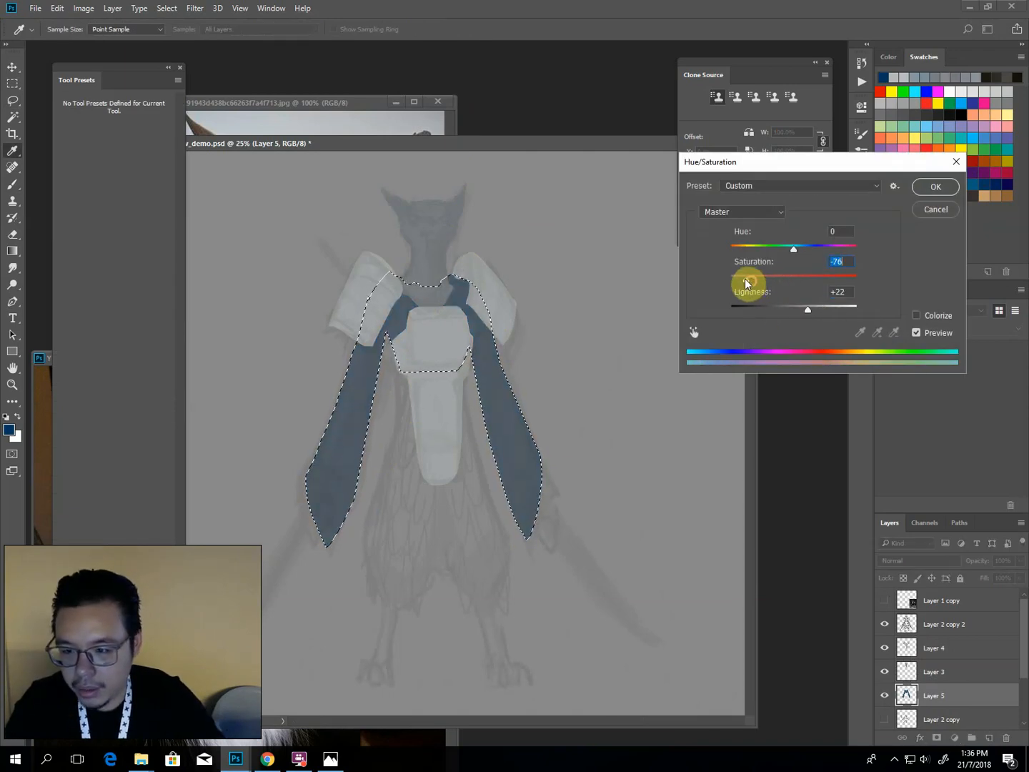
click(794, 308)
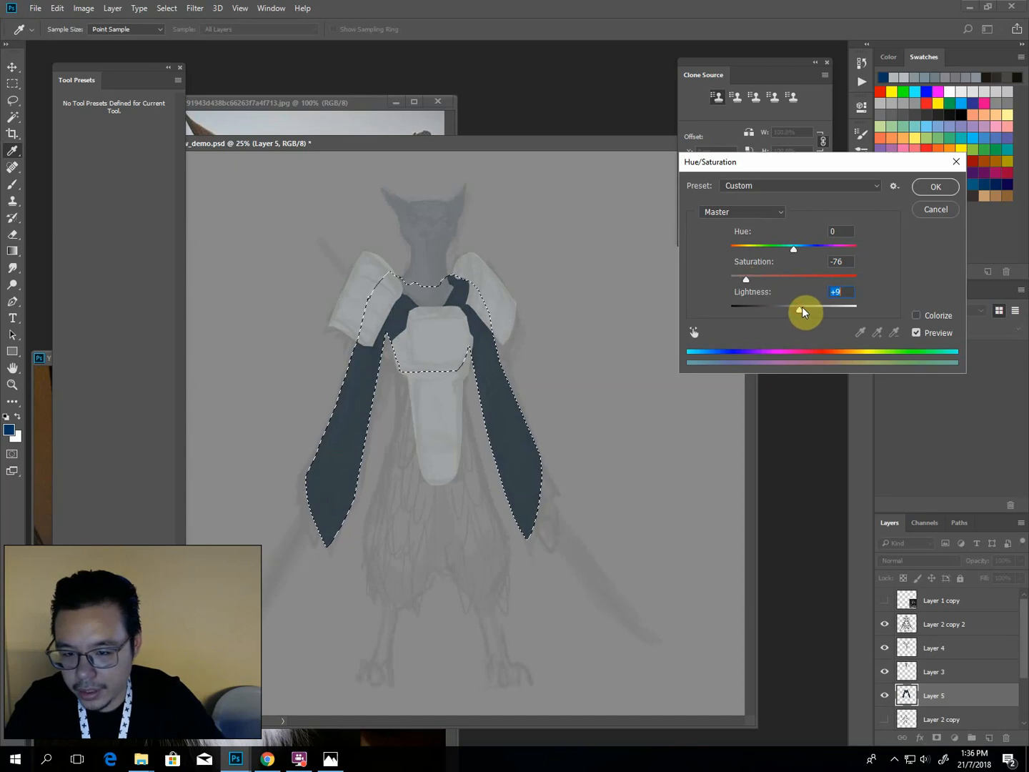
key(Return)
key(l)
key(ctrl+d)
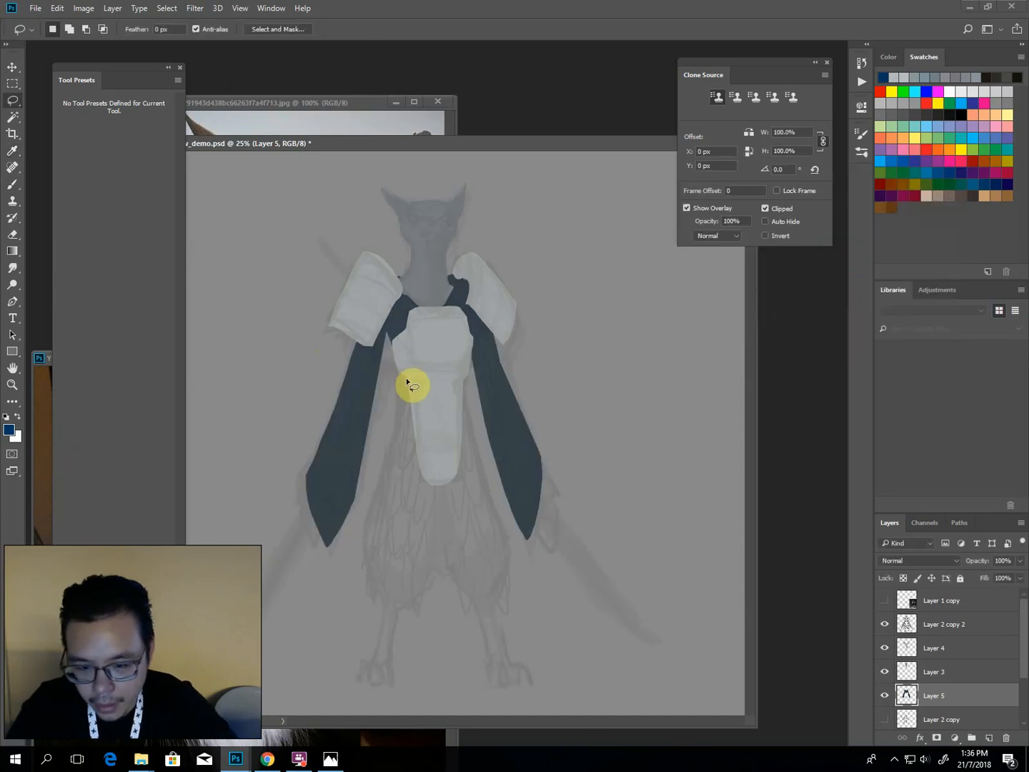
Lasso the feathered skirt and torso behind the apron, fill it on Layer 5 with dark slate sampled from the sleeves, and deselect.
mouse_move(406, 377)
mouse_down()
mouse_move(361, 555)
mouse_move(367, 601)
mouse_move(393, 614)
mouse_up()
click(375, 541)
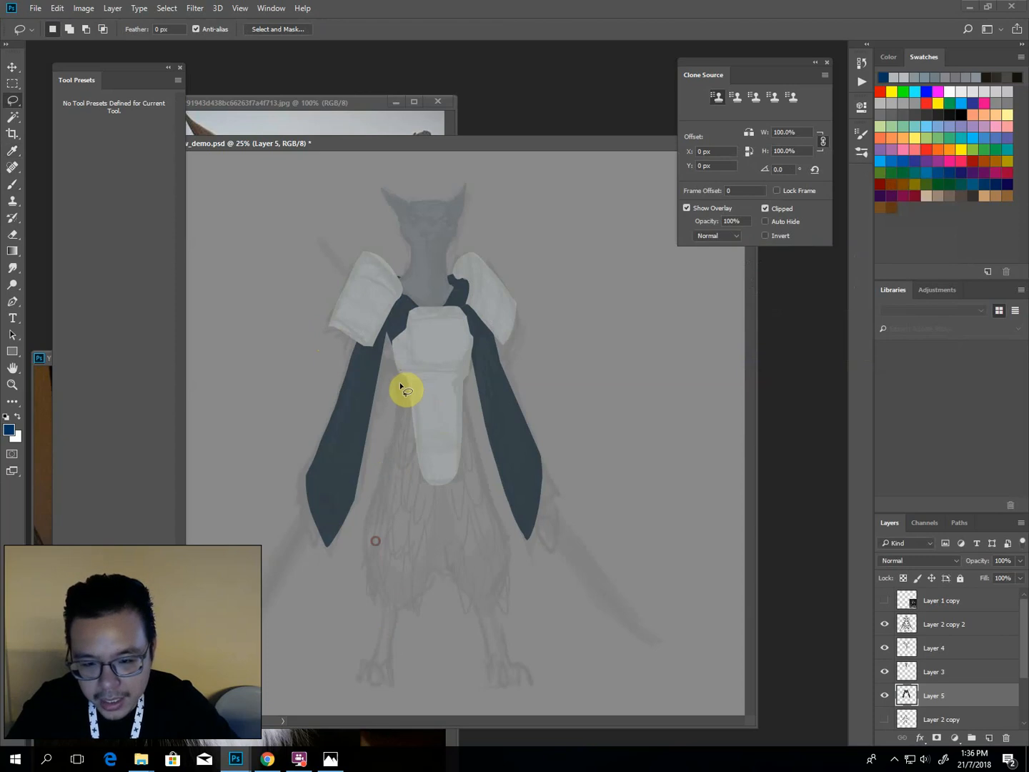
mouse_move(405, 371)
mouse_down()
mouse_move(395, 449)
mouse_move(361, 547)
mouse_move(369, 579)
mouse_move(419, 593)
mouse_move(502, 585)
mouse_move(512, 568)
mouse_move(506, 529)
mouse_move(465, 384)
mouse_move(420, 337)
mouse_move(405, 368)
mouse_up()
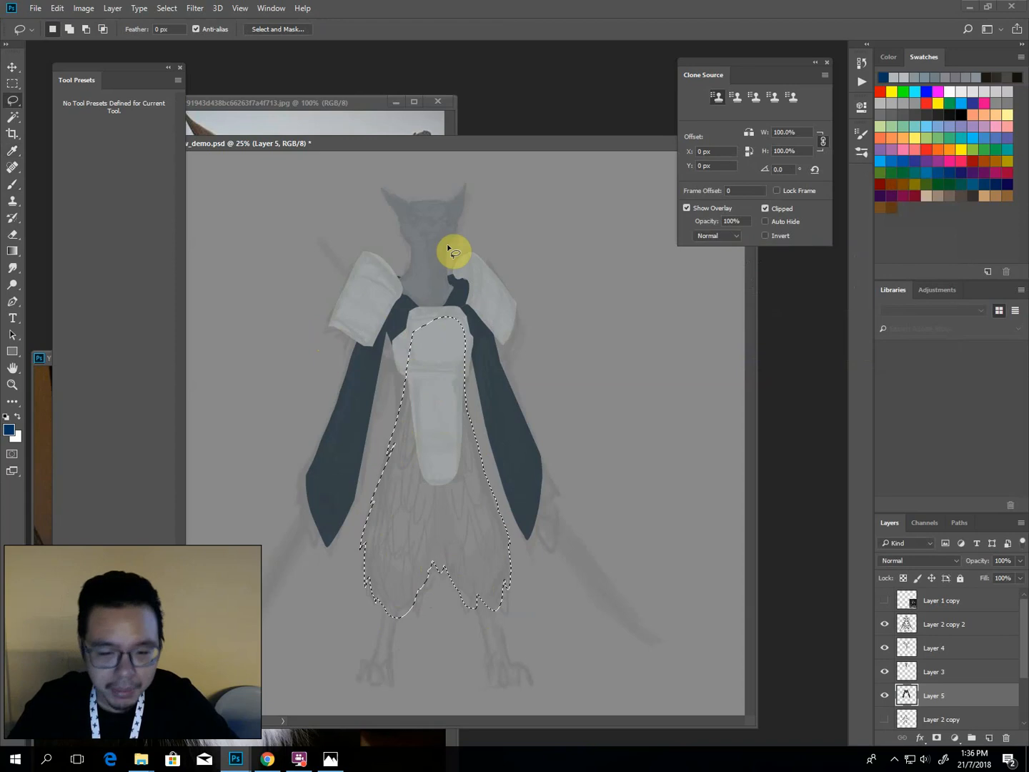
key(b)
key(l)
key(ctrl+d)
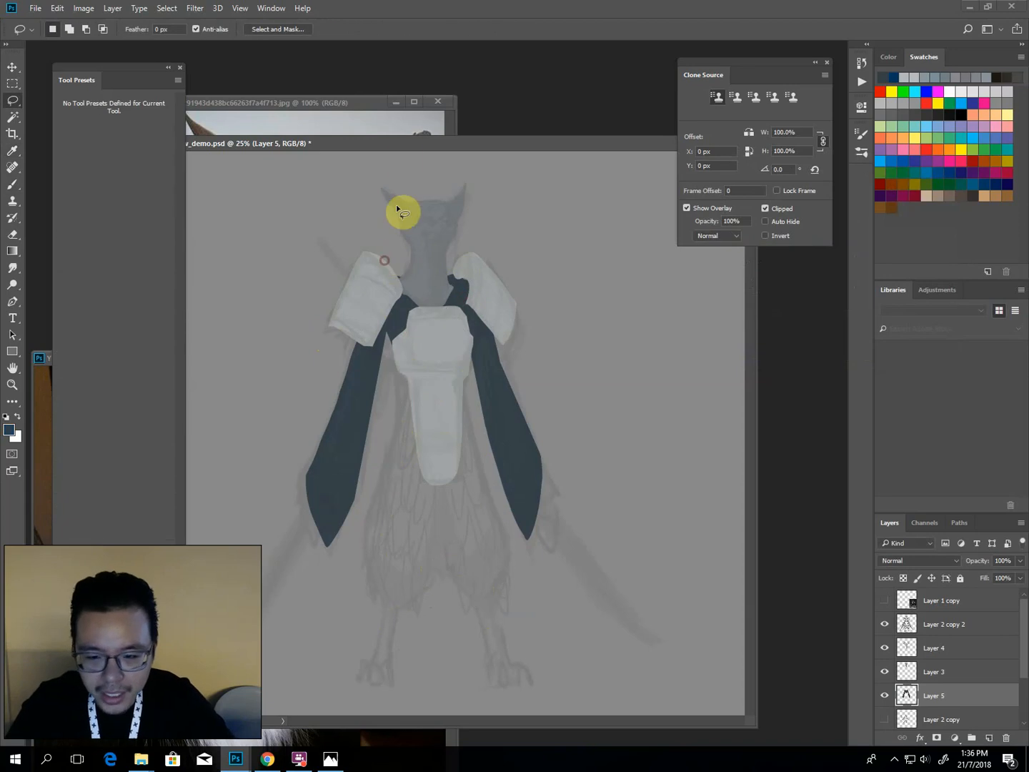
key(ctrl+shift+d)
key(alt+BackSpace)
key(ctrl+d)
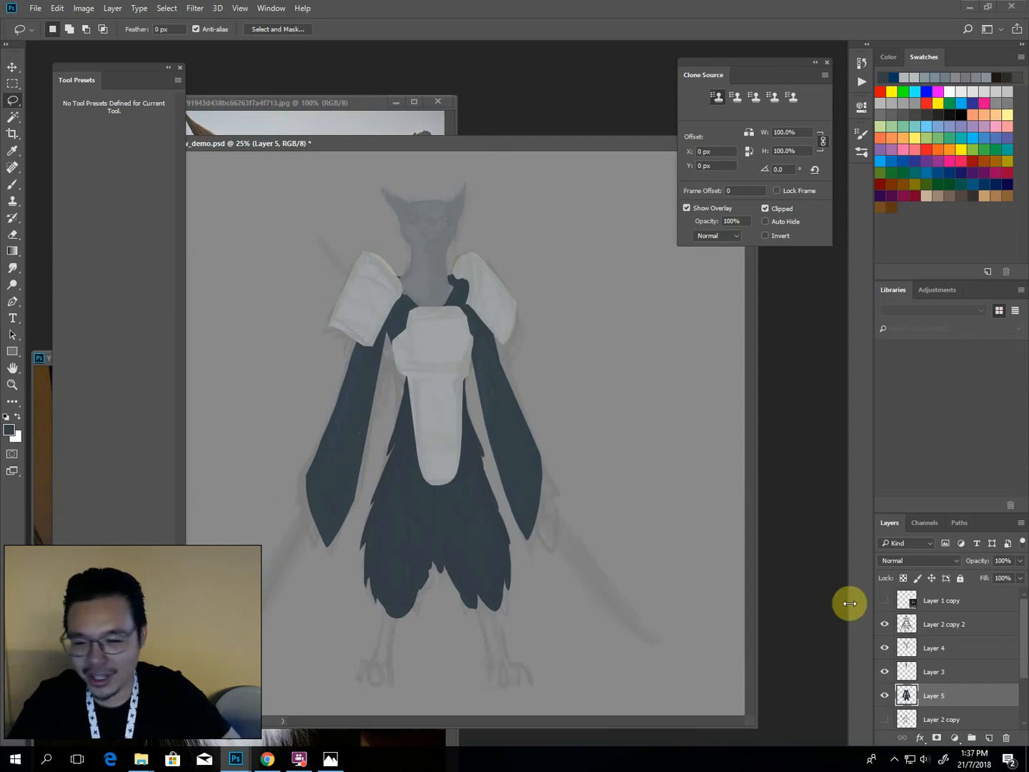
Select Layer 3 and toggle its visibility to check which part of the cat it holds.
click(941, 672)
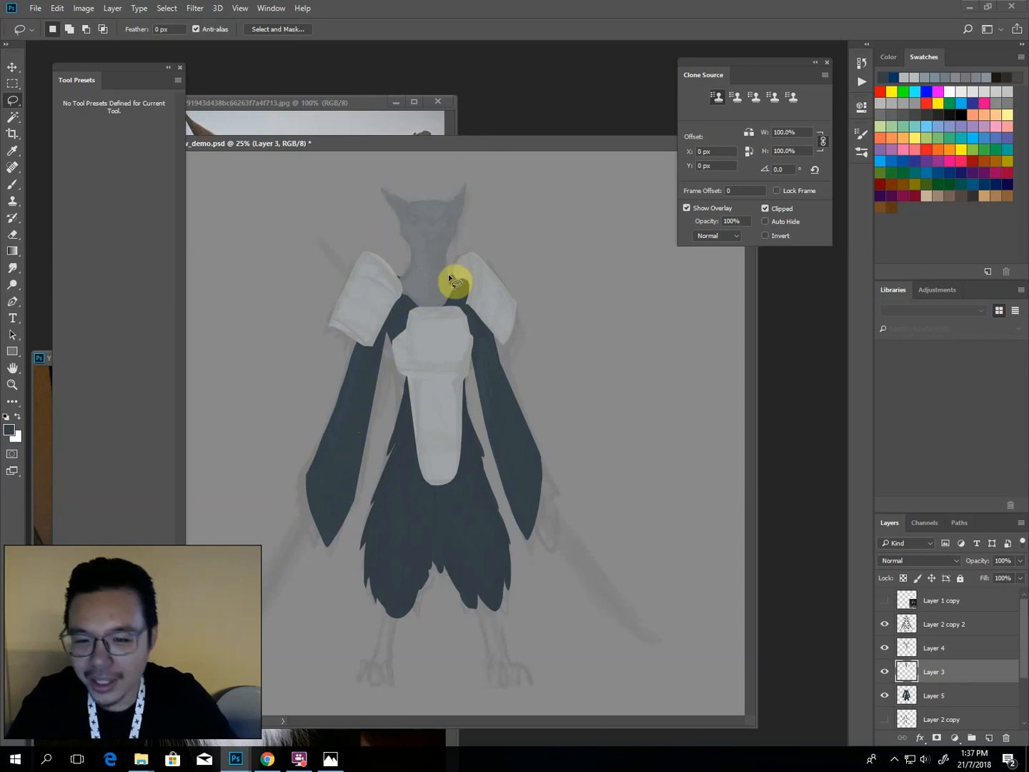
key(ctrl+minus)
key(ctrl+plus)
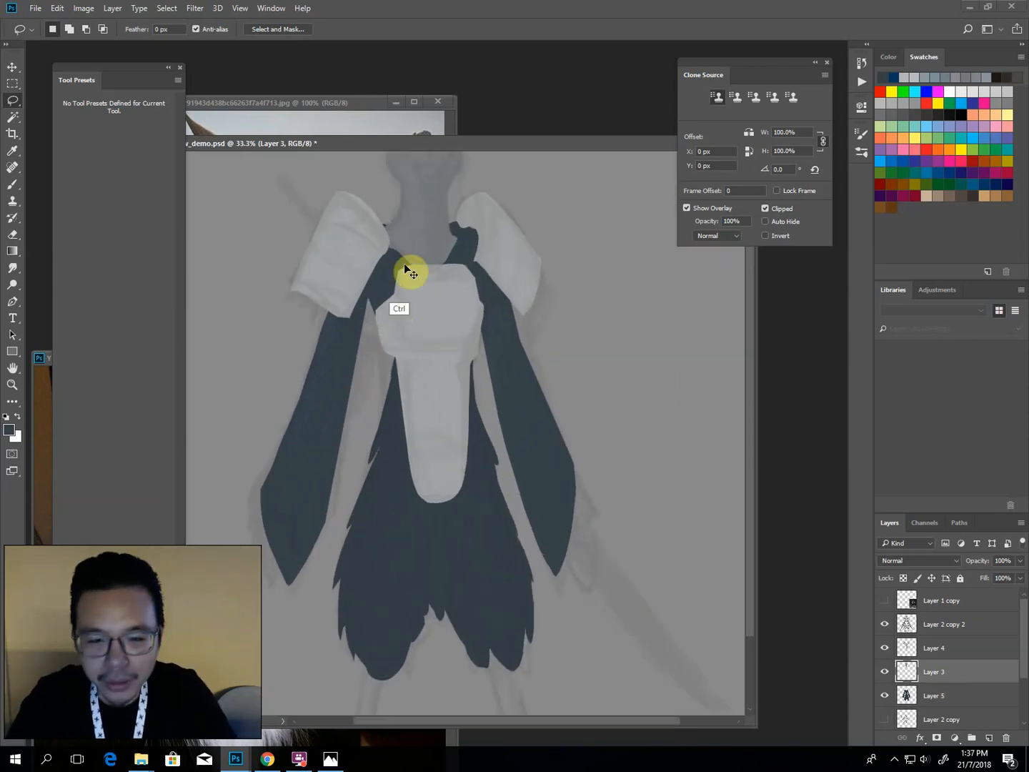
key(ctrl+minus)
key(ctrl+plus)
key(ctrl+plus)
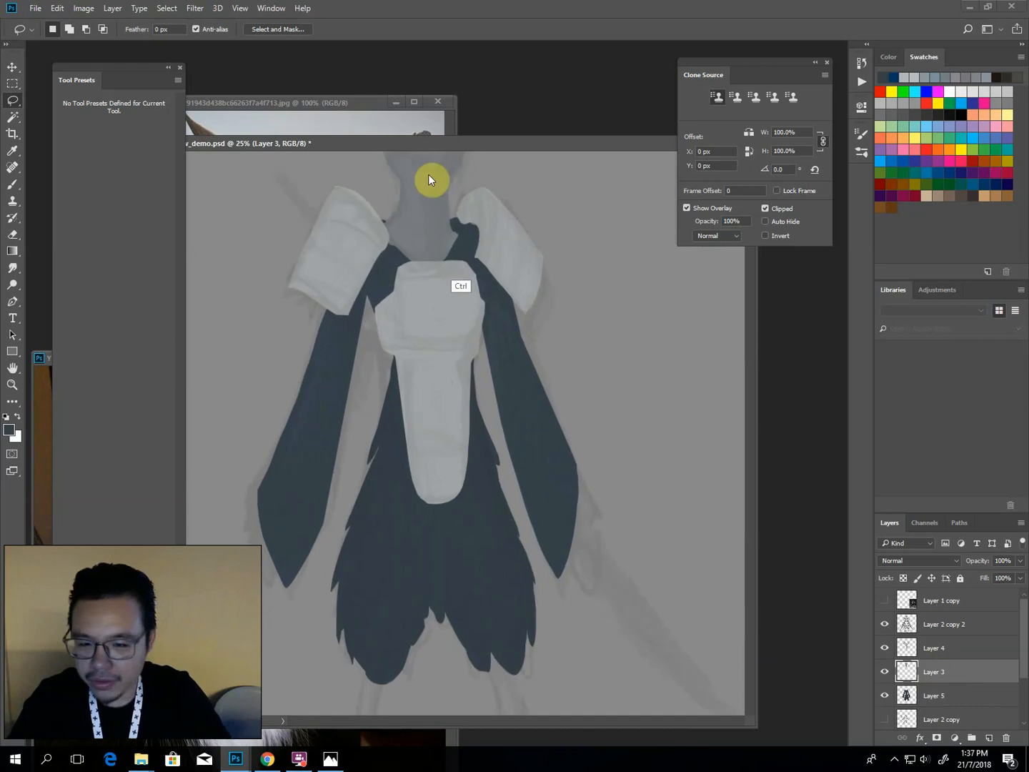
drag(420, 185, 472, 451)
key(ctrl+plus)
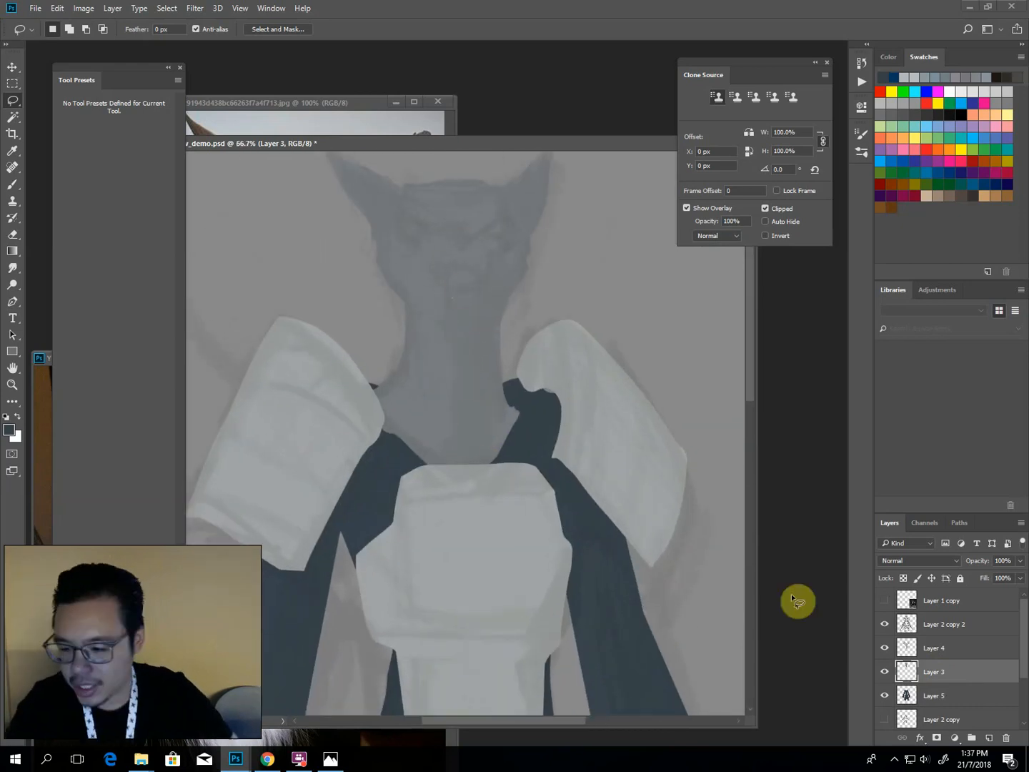
click(884, 673)
click(884, 672)
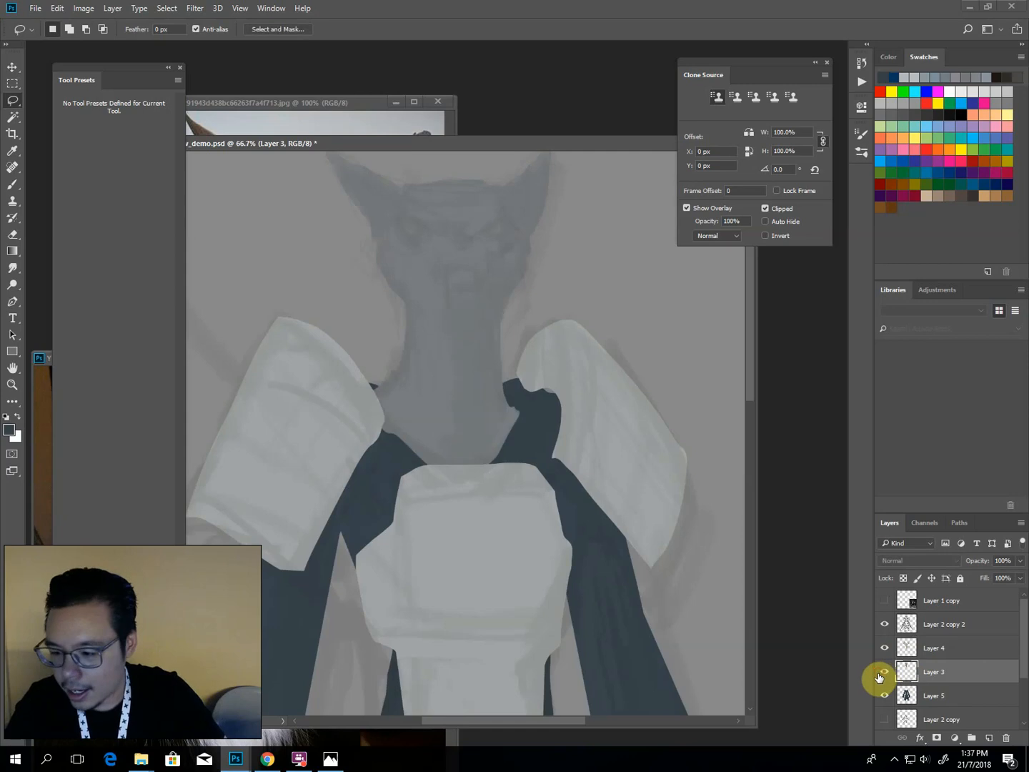
Set the layer thumbnails to the largest size and their contents to Layer Bounds.
click(1020, 523)
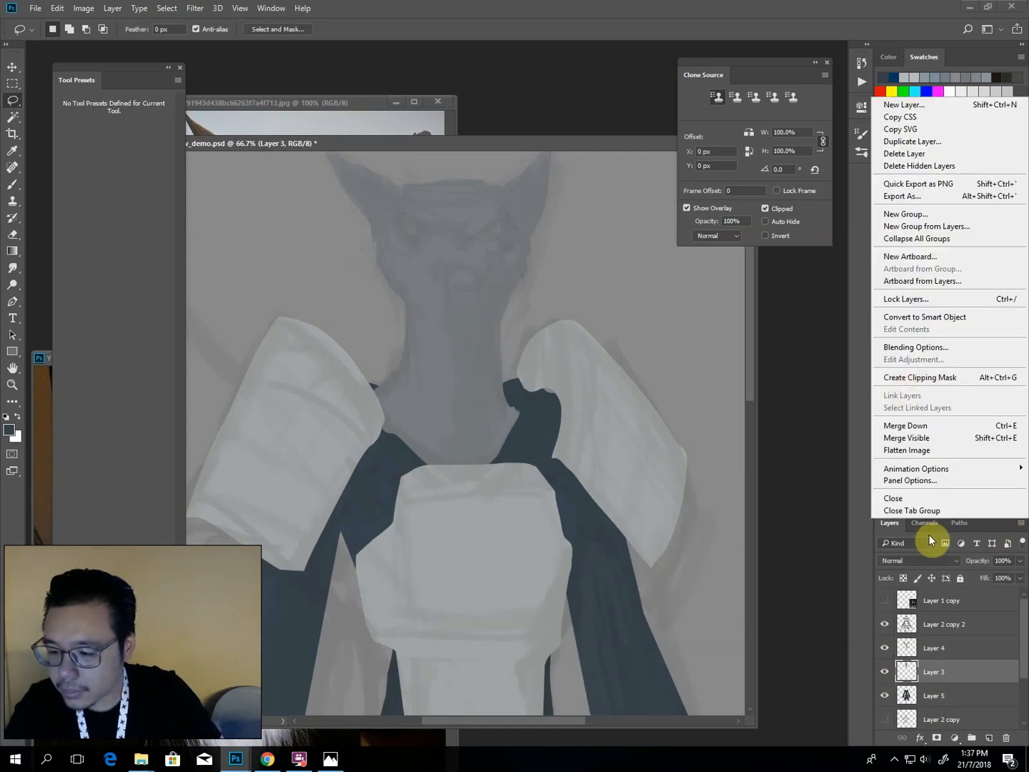
click(904, 479)
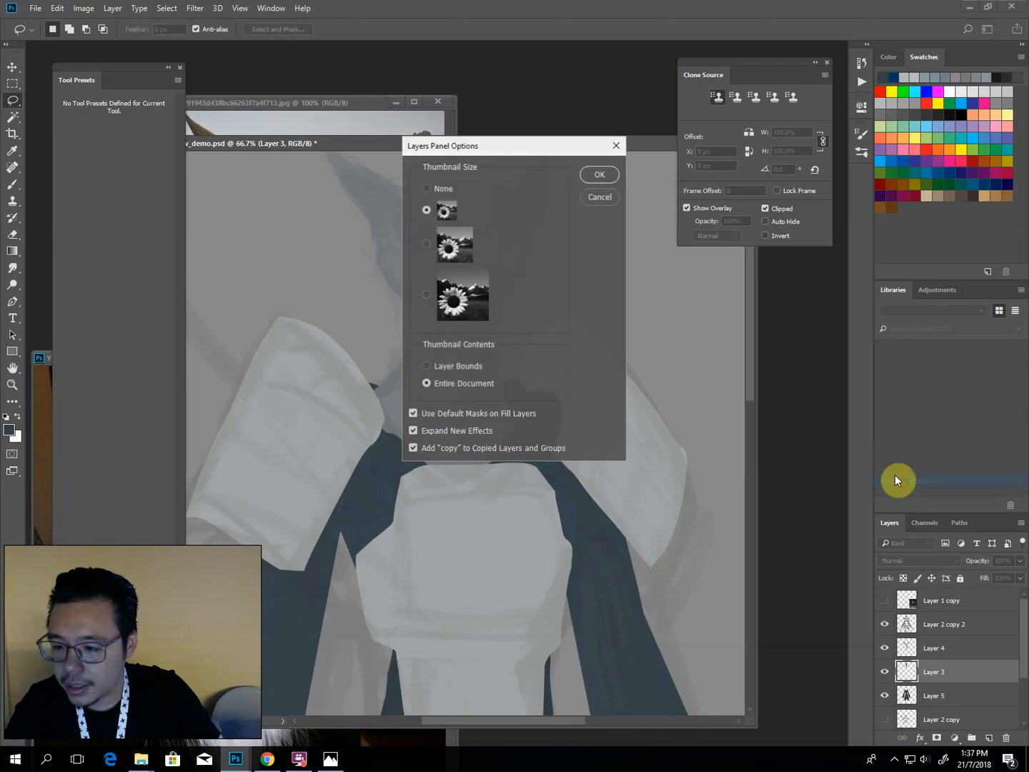
click(426, 244)
click(426, 366)
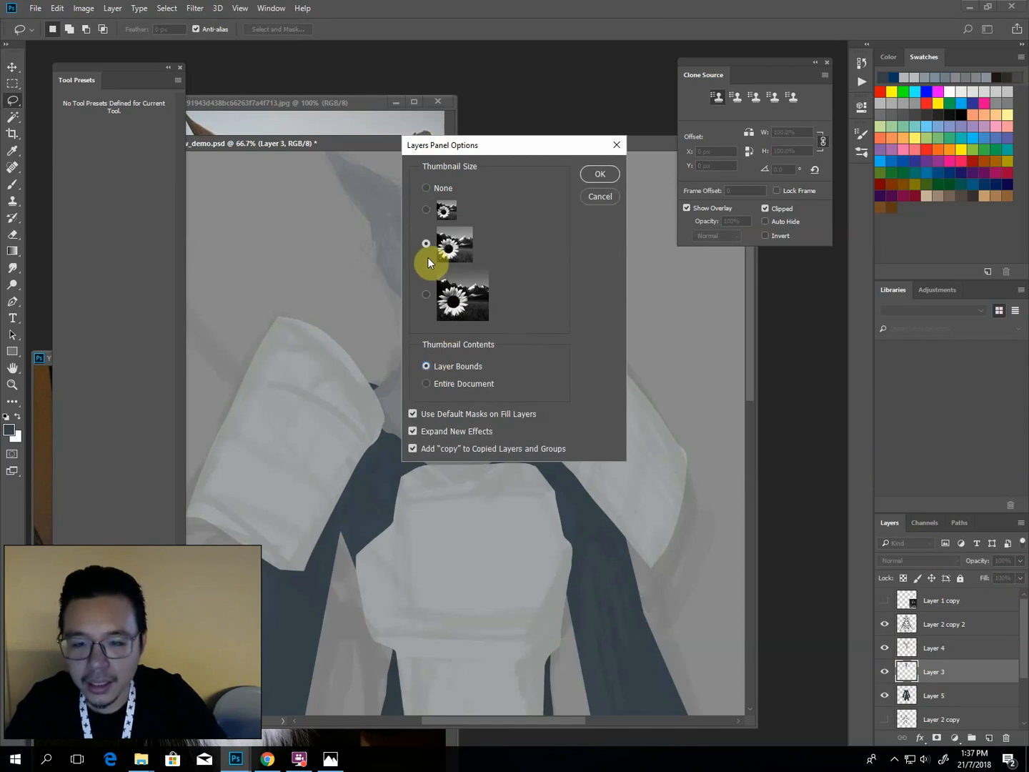
click(432, 305)
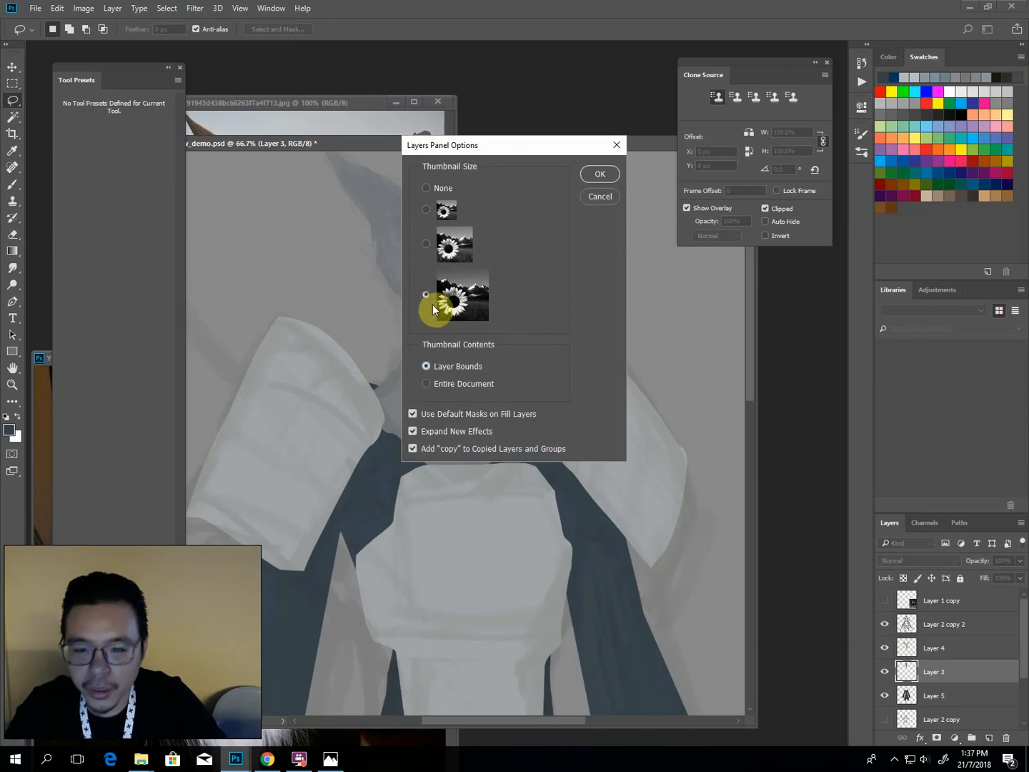
click(593, 175)
Select the head fill on Layer 3 and lock its transparent pixels.
click(937, 684)
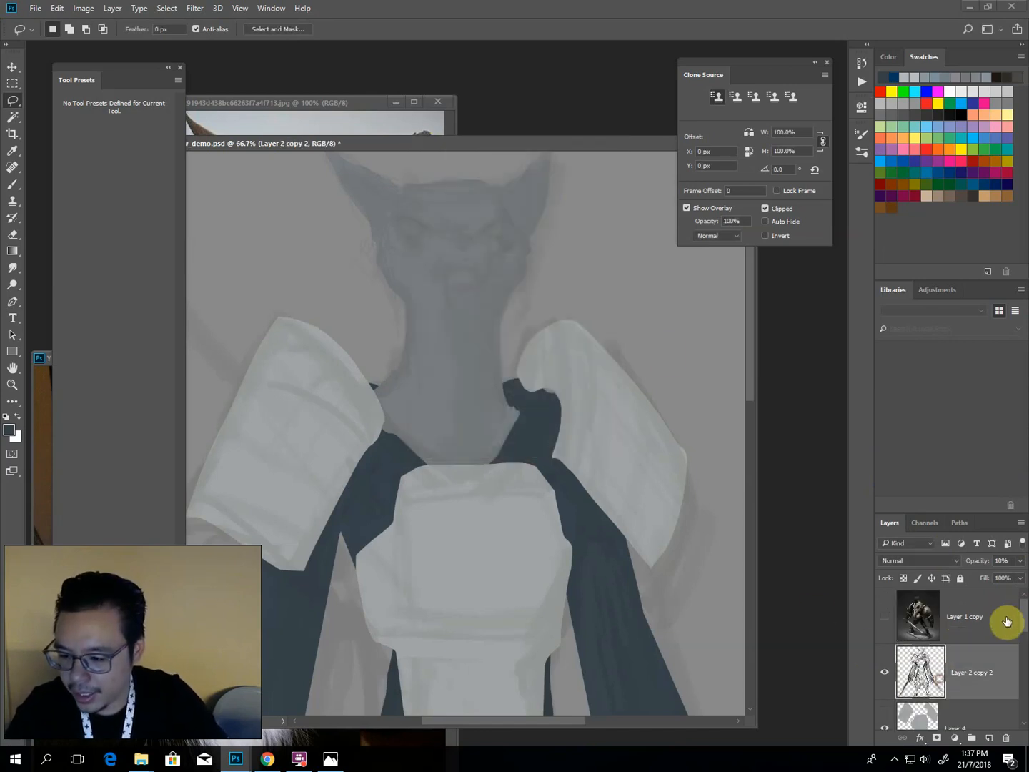
drag(1023, 618, 1022, 641)
click(918, 666)
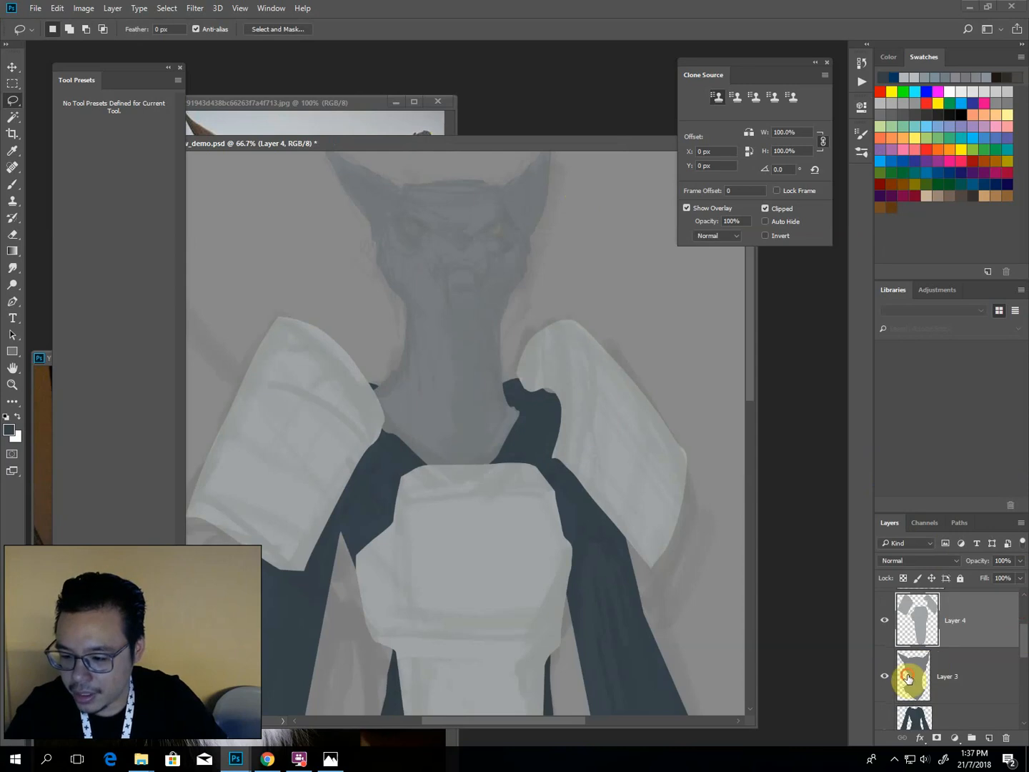
click(944, 668)
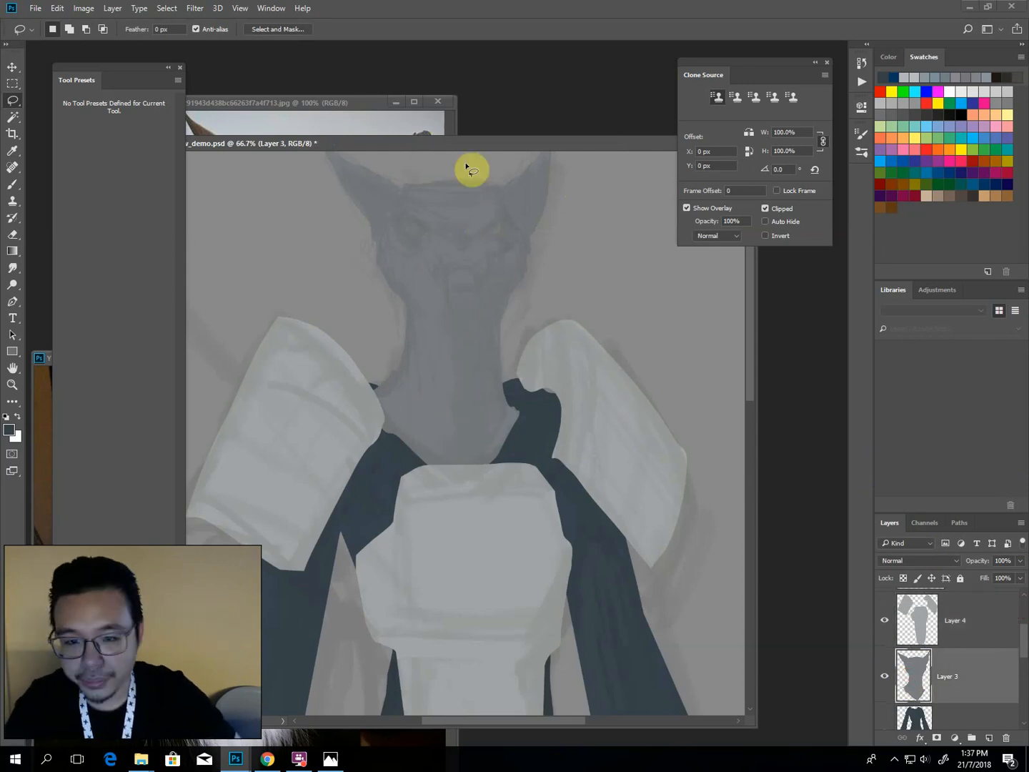
drag(448, 146, 456, 145)
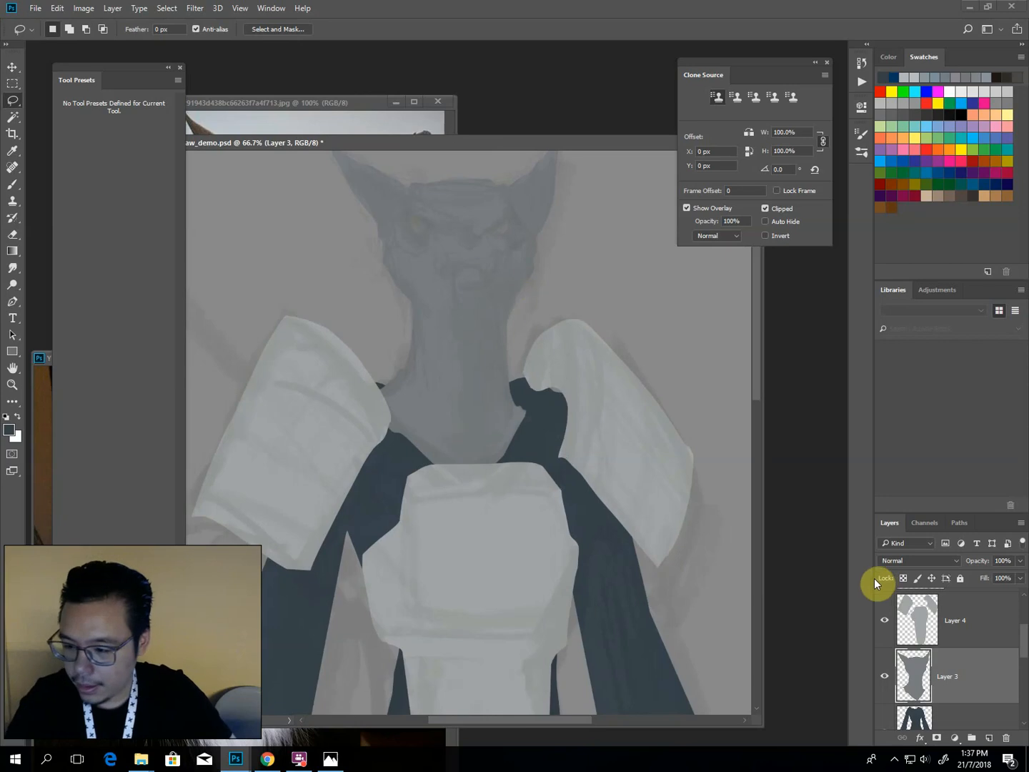
click(901, 580)
Move the drawing window aside to view the cat reference photo, and bring the drawing's head area back into view.
key(b)
drag(328, 147, 496, 165)
drag(296, 98, 272, 104)
click(525, 164)
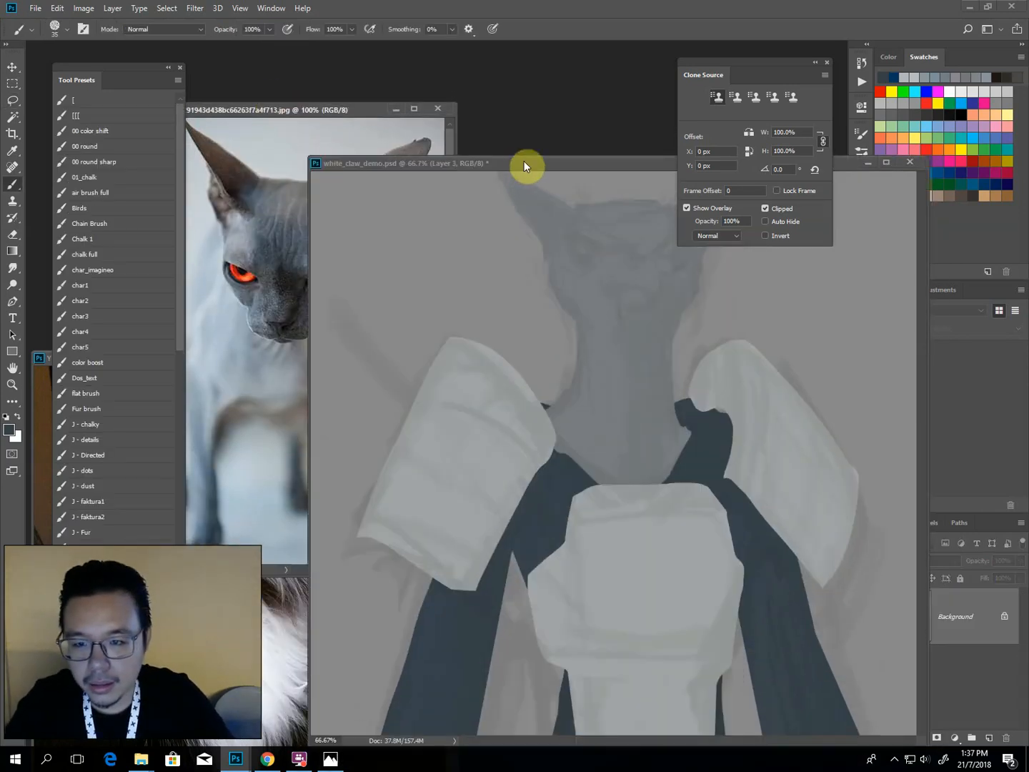
drag(525, 164, 389, 181)
key(l)
drag(481, 271, 474, 354)
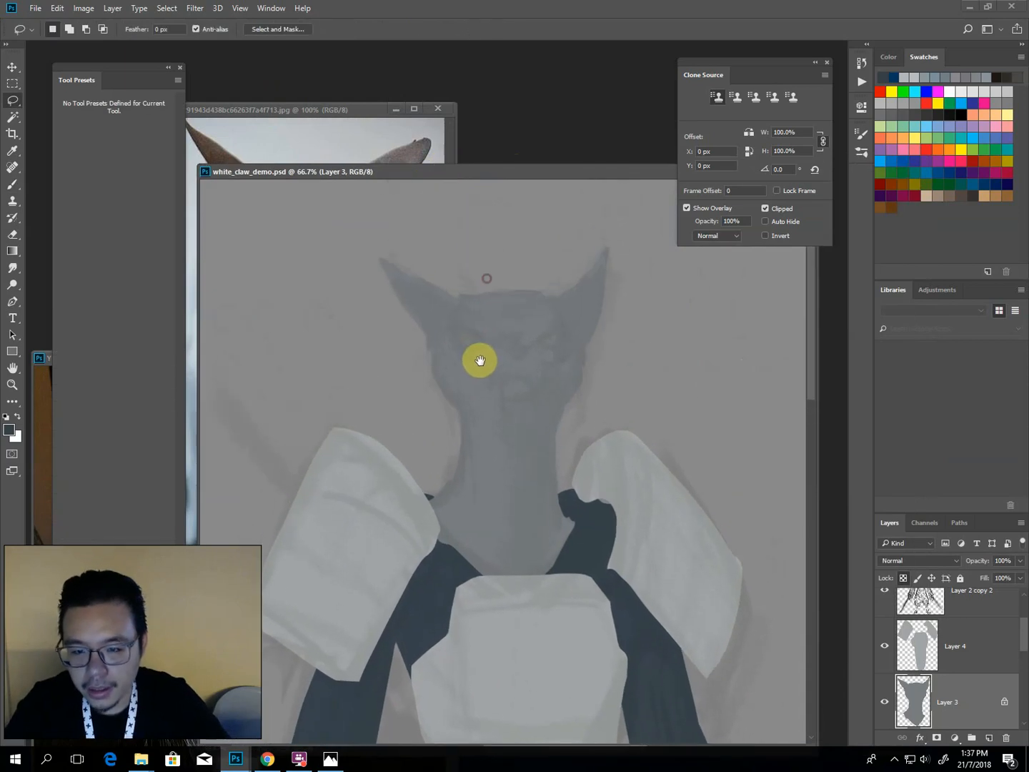
Add a new layer above Layer 3 and set up a small brush with white as the foreground color.
click(989, 737)
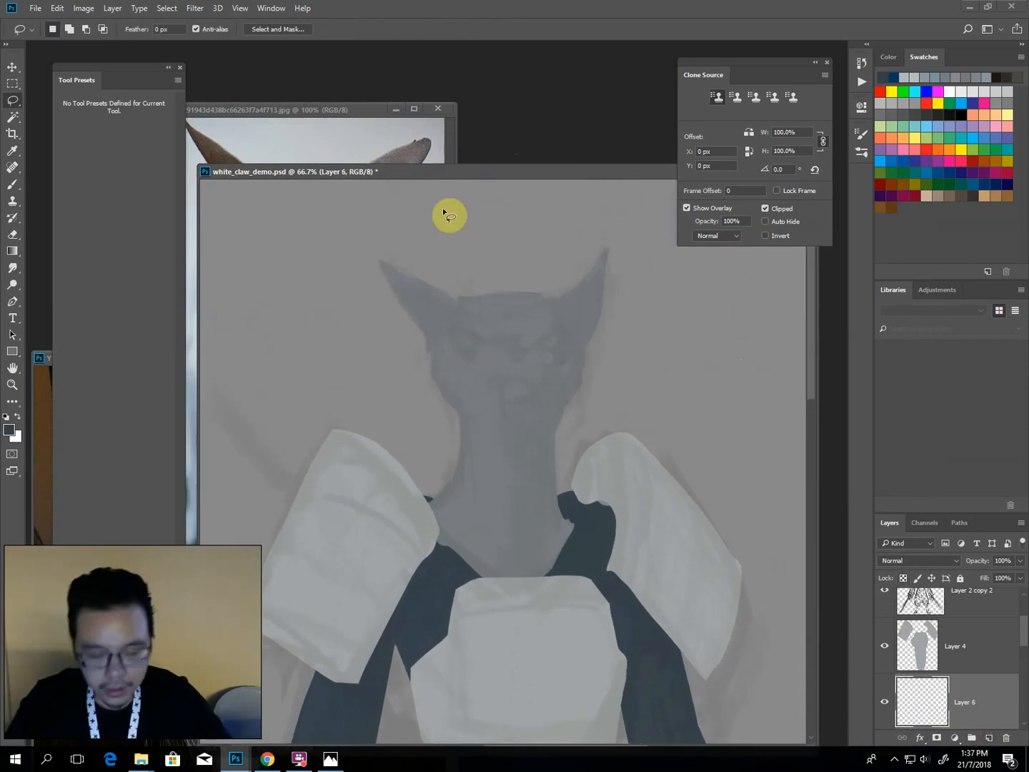
key(b)
key(bracketleft)
key(bracketleft)
key(bracketleft)
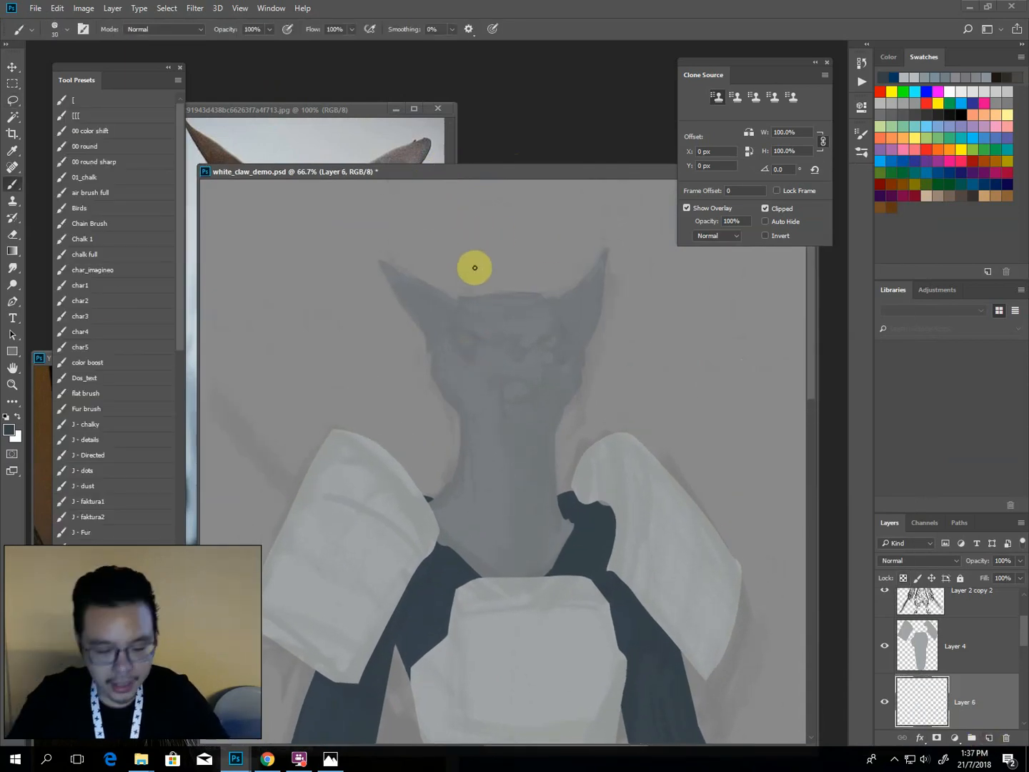
key(v)
key(b)
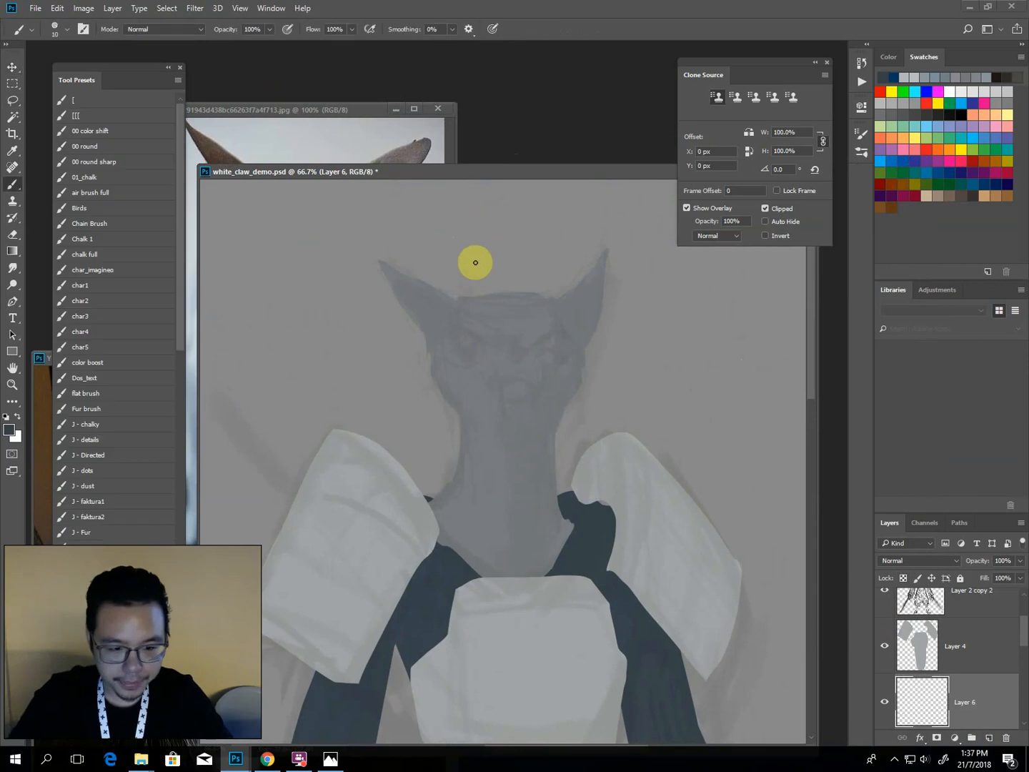
key(x)
key(bracketleft)
key(bracketleft)
Draw seven white arrows pointing downward above and beside the cat's head on Layer 6 to mark the overhead light direction.
mouse_move(506, 189)
mouse_down()
mouse_move(508, 236)
mouse_move(519, 240)
mouse_up()
drag(415, 176, 420, 319)
mouse_move(430, 300)
mouse_down()
mouse_move(421, 321)
mouse_move(412, 309)
mouse_up()
drag(343, 263, 344, 373)
drag(354, 350, 344, 373)
drag(285, 276, 289, 417)
drag(305, 391, 289, 417)
drag(666, 257, 667, 355)
drag(656, 338, 666, 355)
drag(676, 333, 666, 356)
drag(747, 264, 749, 437)
drag(740, 417, 750, 437)
drag(764, 420, 750, 437)
drag(707, 289, 704, 397)
drag(697, 384, 704, 399)
drag(714, 381, 704, 399)
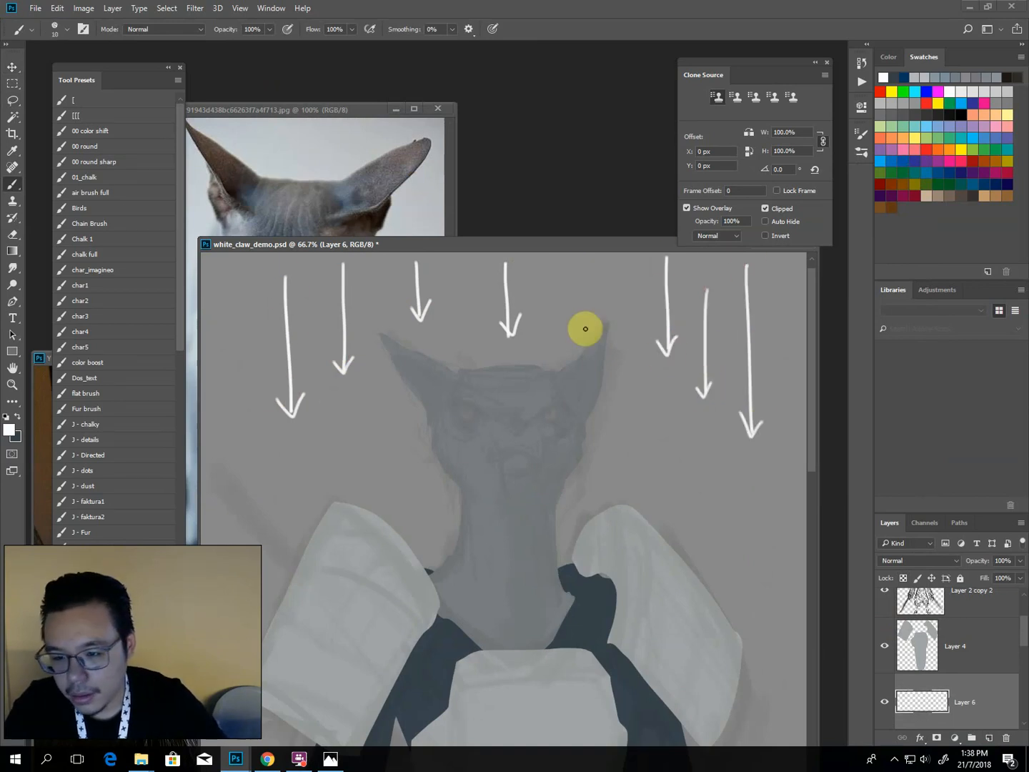
Paint white with a larger brush over the light-catching ear edges, forehead, brow, nose bridge and cheeks on Layer 6.
key(bracketright)
key(bracketright)
key(bracketright)
mouse_move(606, 326)
mouse_down()
mouse_move(563, 390)
mouse_move(535, 374)
mouse_move(504, 391)
mouse_move(519, 413)
mouse_up()
key(bracketright)
key(bracketleft)
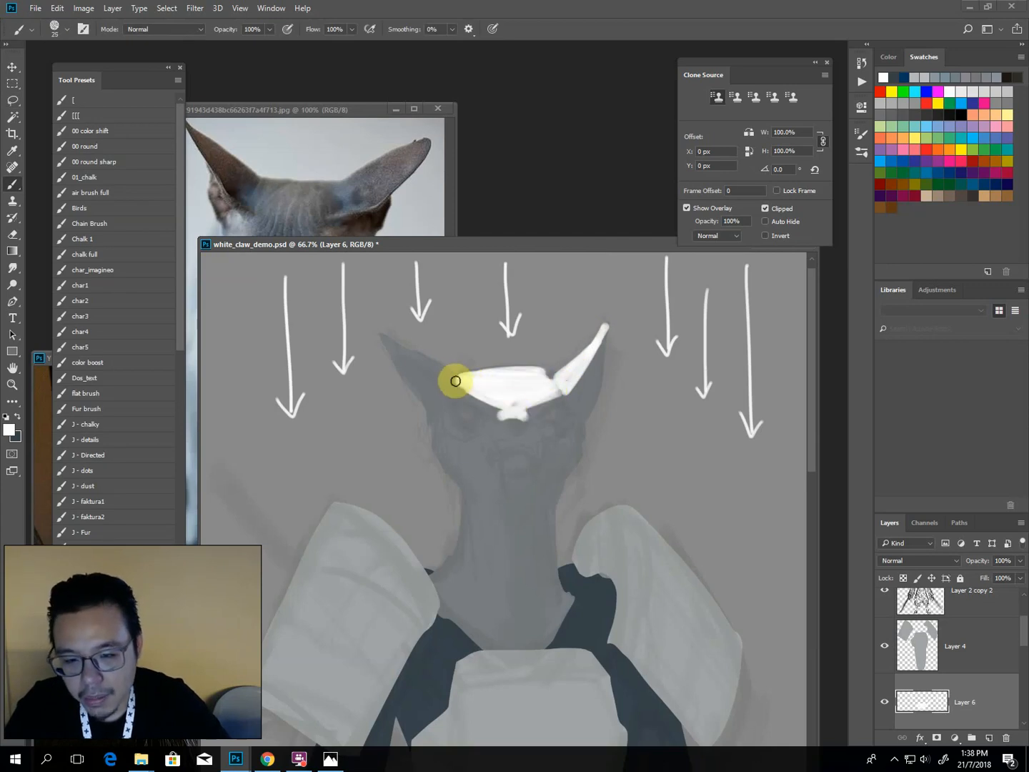
drag(455, 378, 394, 347)
drag(477, 410, 456, 400)
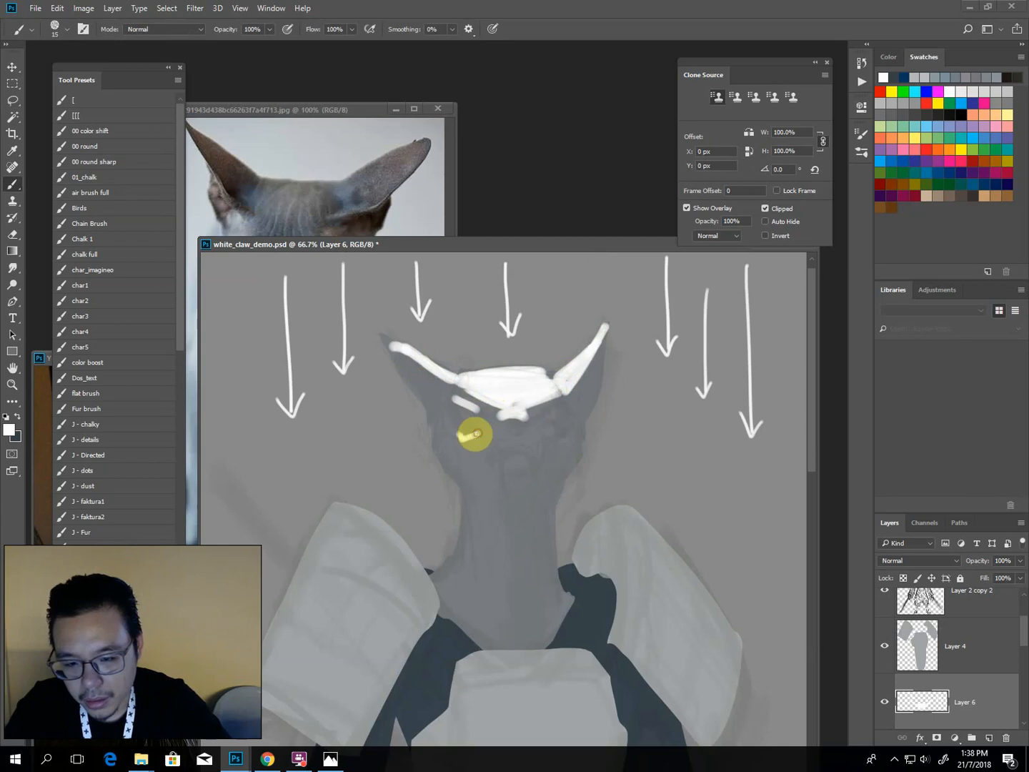
mouse_move(562, 427)
mouse_down()
mouse_move(497, 432)
mouse_move(540, 433)
mouse_move(526, 433)
mouse_up()
key(bracketright)
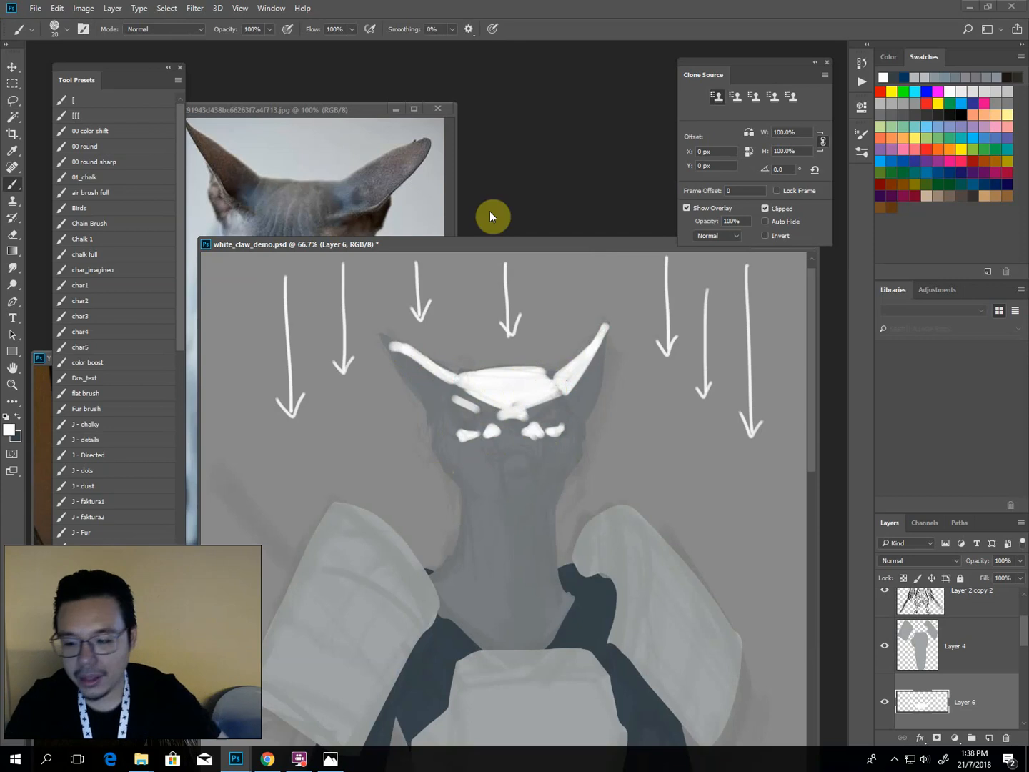
Hide Layer 6, select Layer 3, and lasso the lit areas across the ears, forehead and under the eyes.
click(885, 702)
scroll(1001, 643, down, 1)
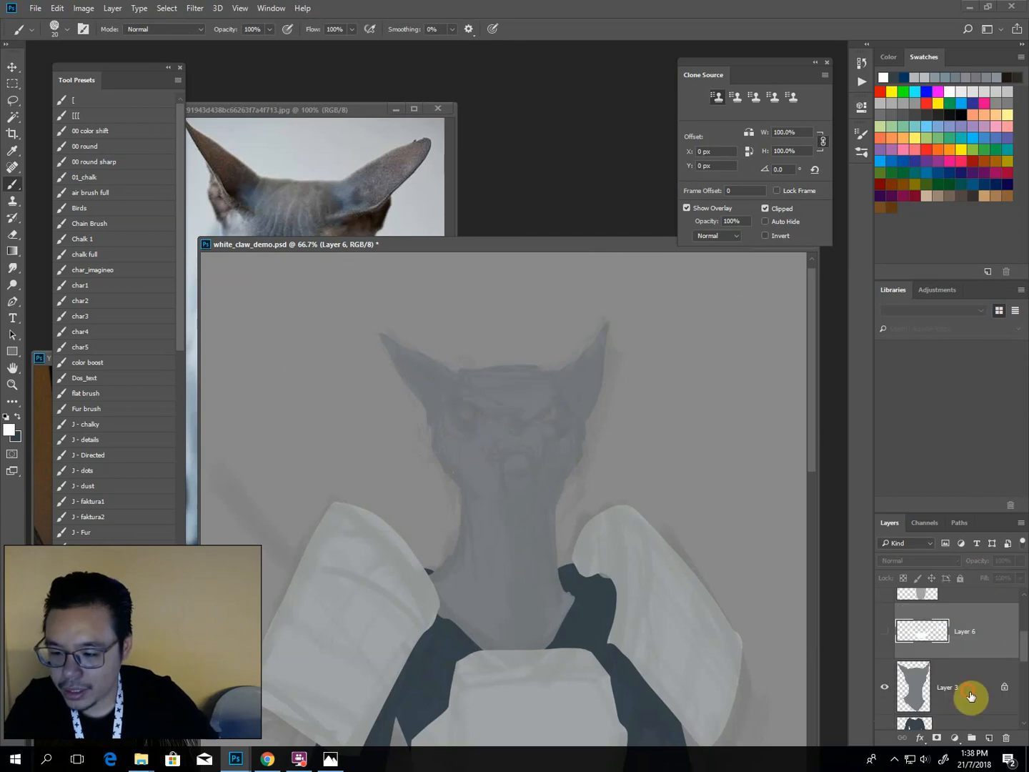
click(970, 696)
key(l)
mouse_move(596, 331)
mouse_down()
mouse_move(604, 355)
mouse_move(563, 392)
mouse_move(487, 414)
mouse_move(397, 346)
mouse_move(570, 301)
mouse_up()
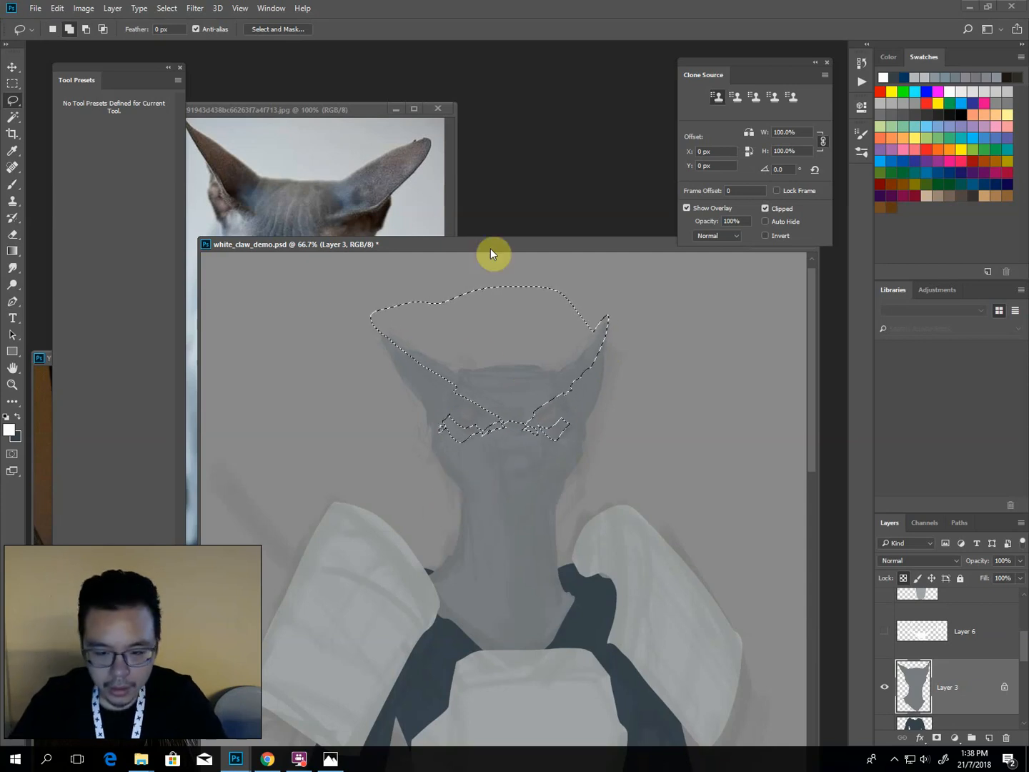
key(ctrl+l)
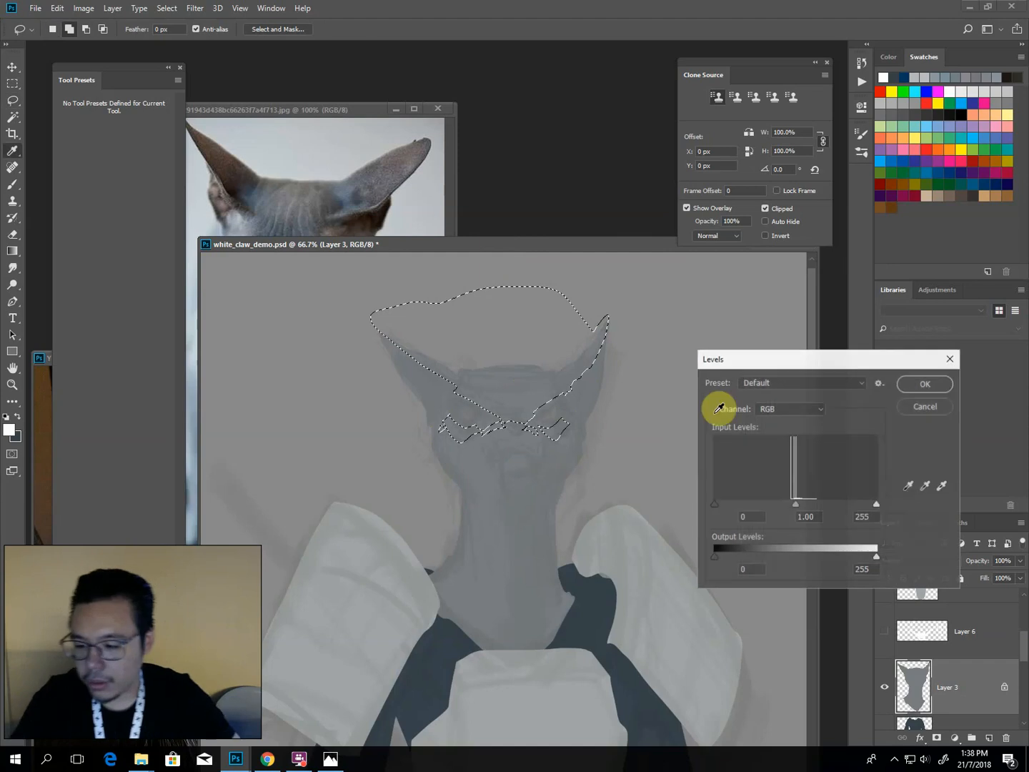
click(795, 553)
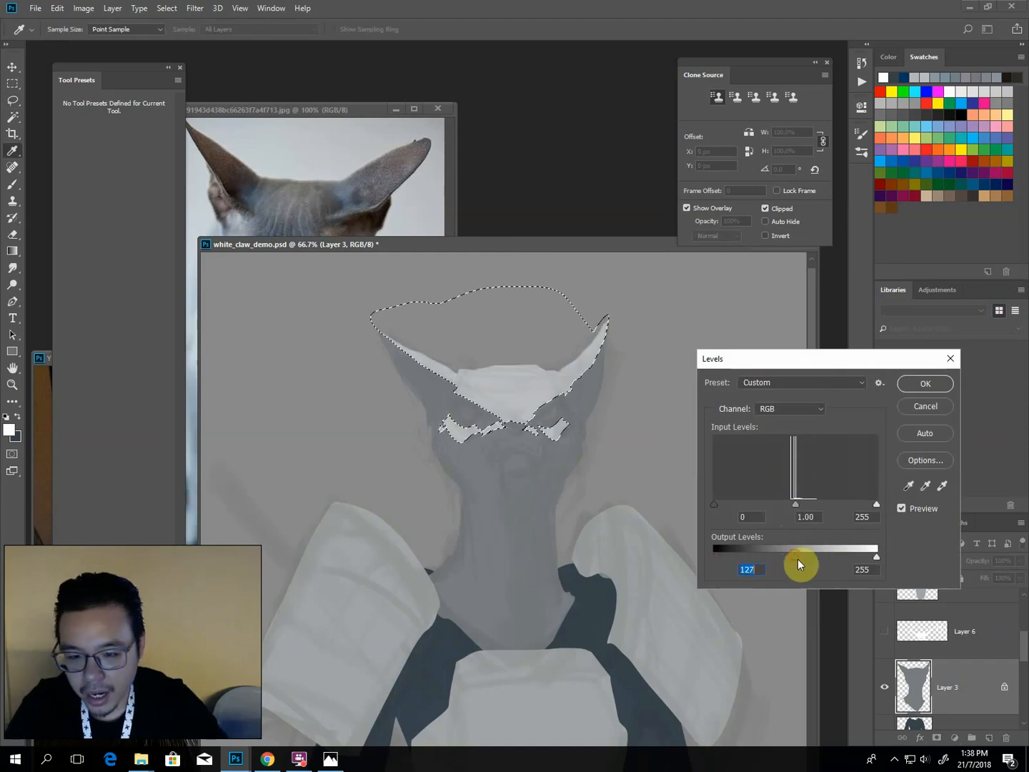
click(915, 407)
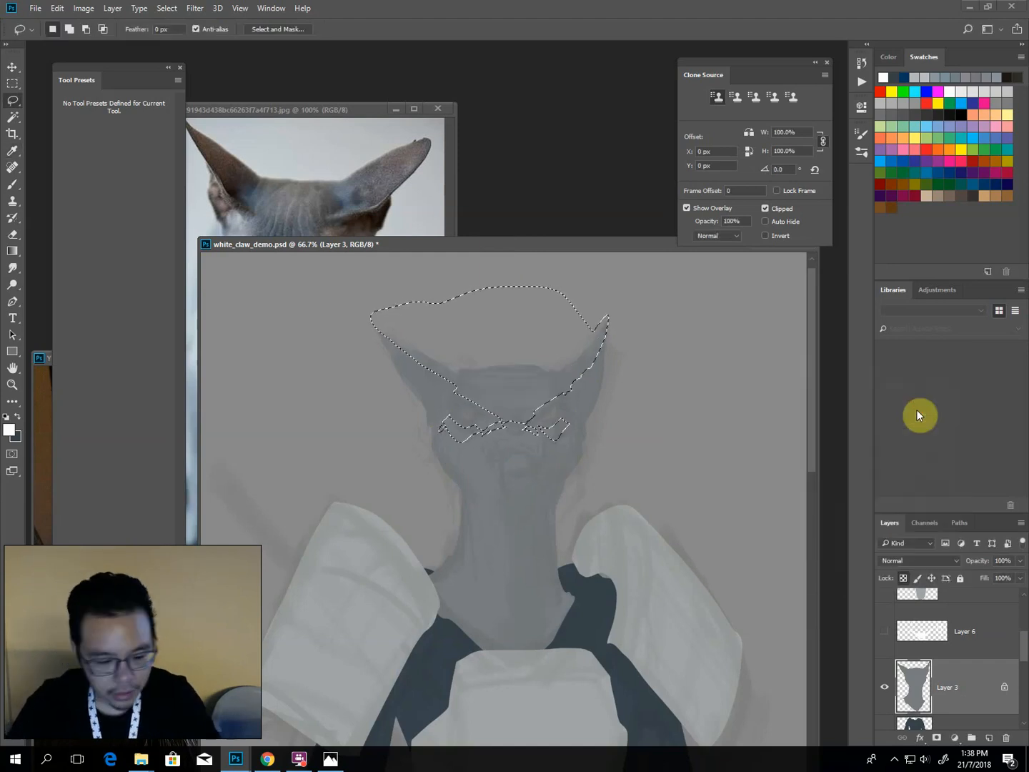
Feather the lasso selection by 5 pixels and lighten the selected head areas on Layer 3 with Levels.
key(shift+F6)
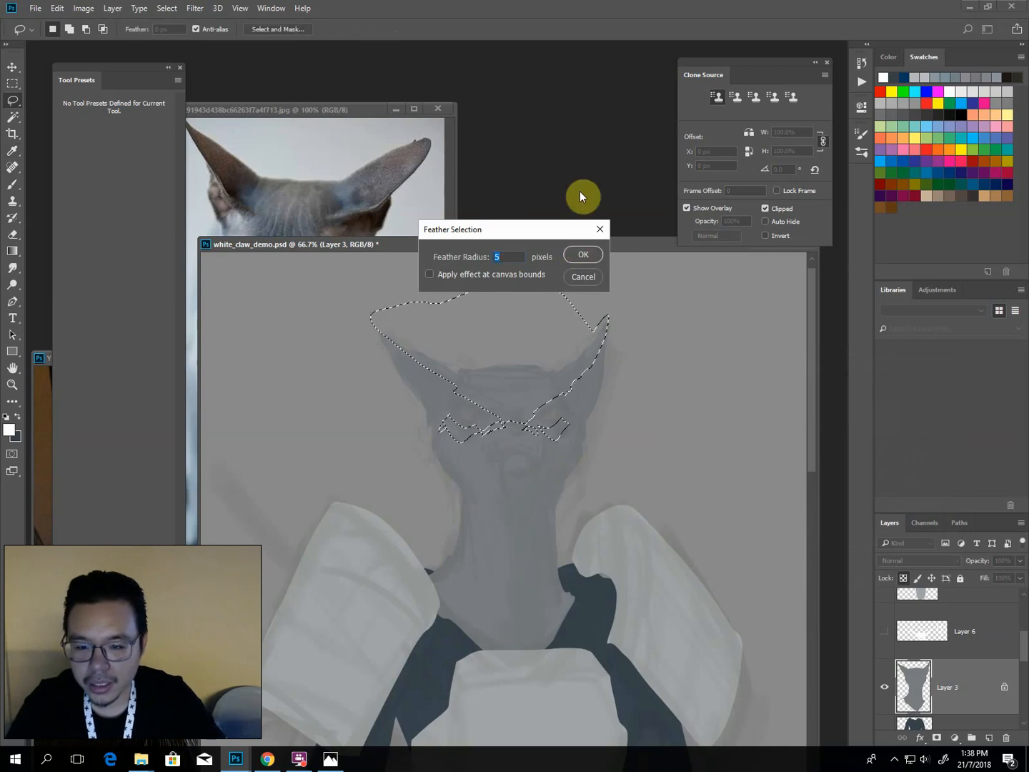
click(568, 254)
key(ctrl+l)
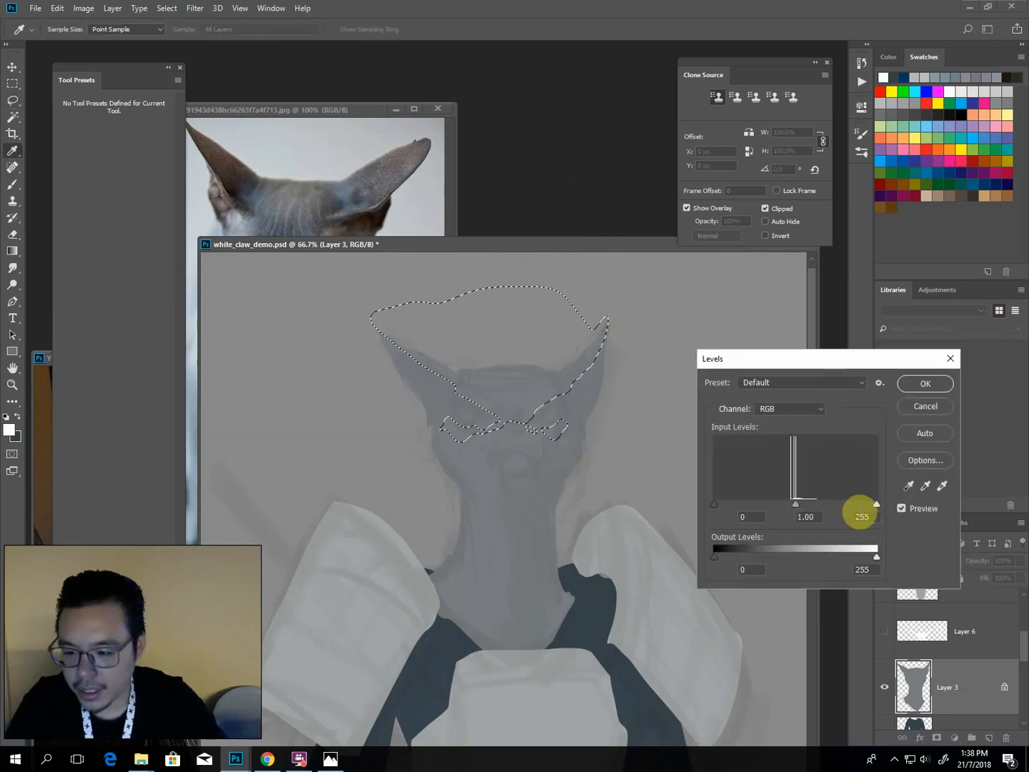
key(Return)
key(l)
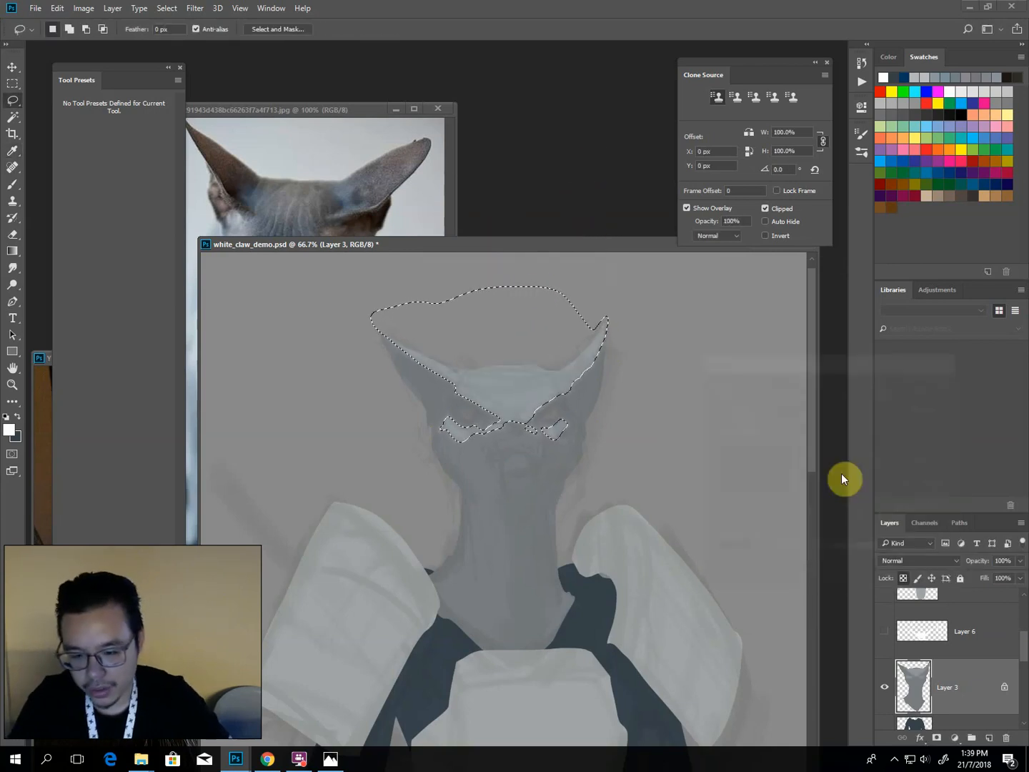
Brighten the selected ear edges, forehead and cheeks with the Dodge tool on Highlights at 20% exposure, and deselect.
key(o)
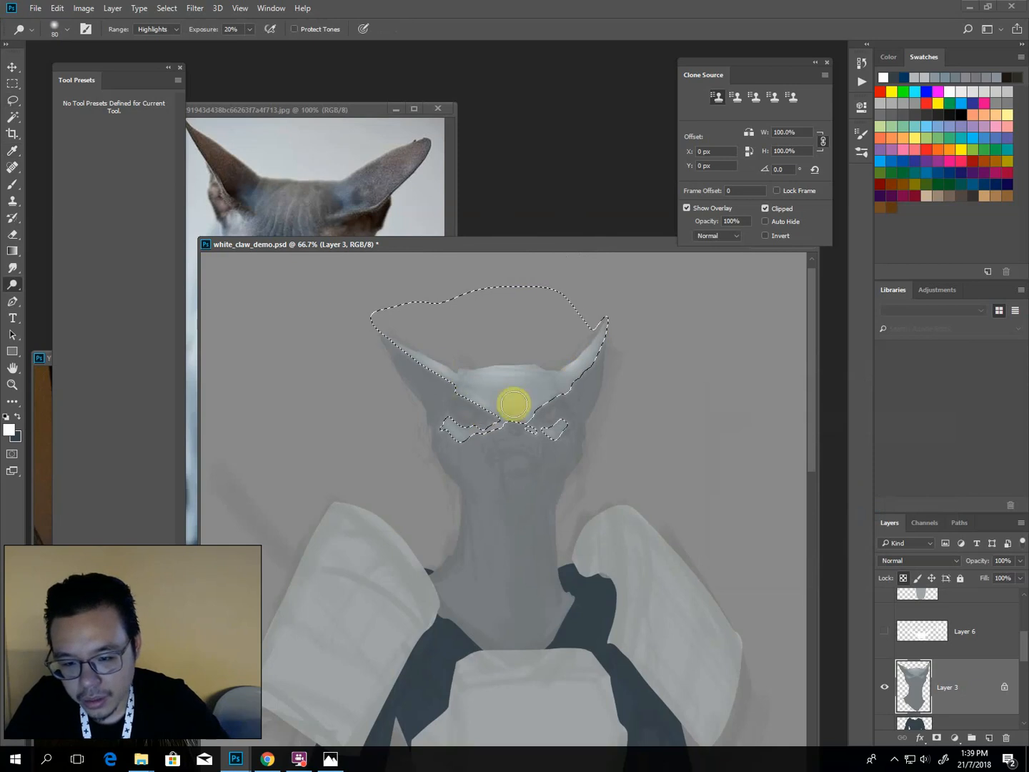
mouse_move(461, 433)
mouse_down()
mouse_move(512, 430)
mouse_move(504, 409)
mouse_up()
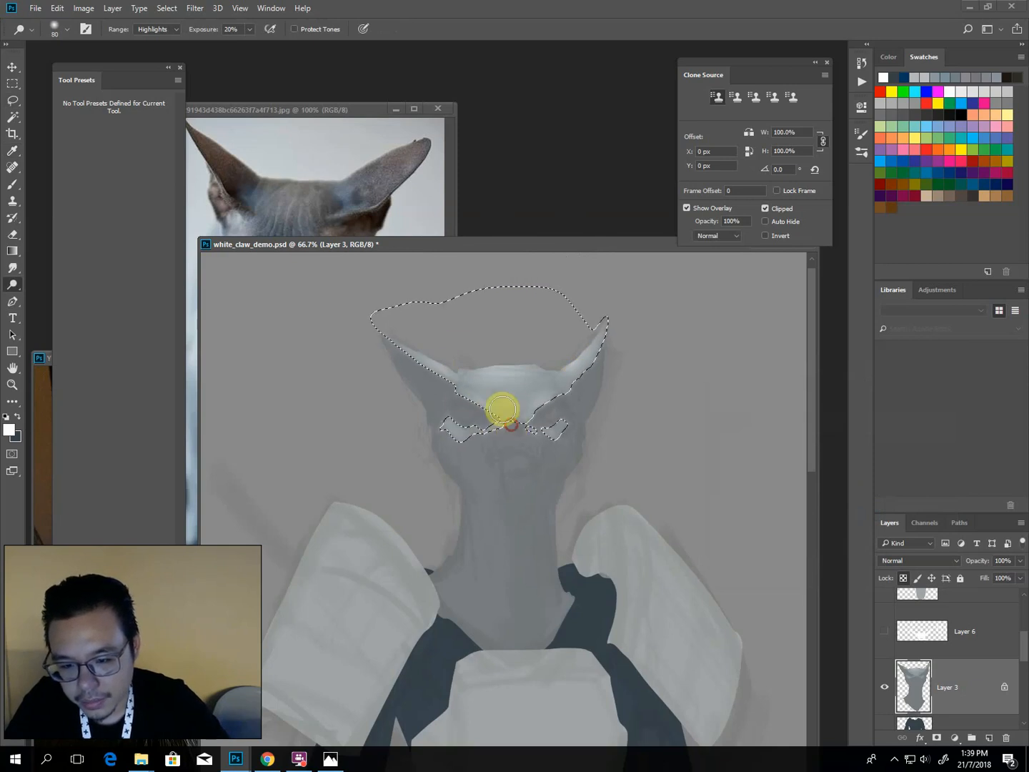
key(l)
click(422, 298)
drag(541, 530, 500, 508)
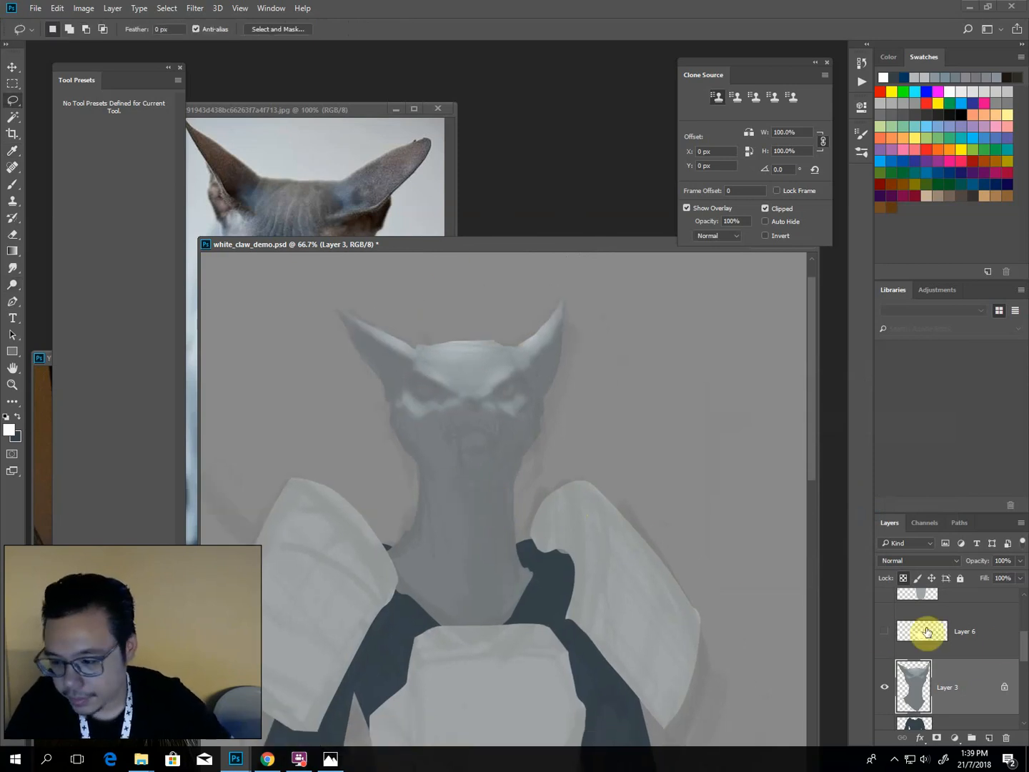
Try a different opacity for the sketch layer Layer 2 copy 2.
drag(1024, 648, 1011, 624)
click(974, 661)
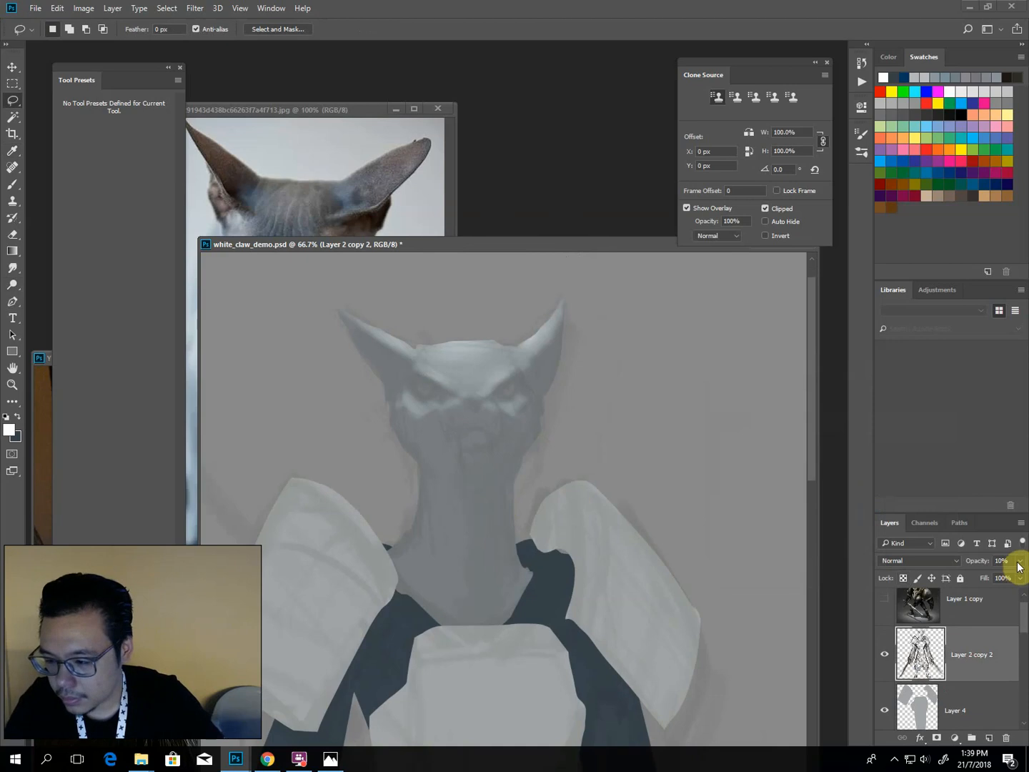
drag(1020, 562, 976, 583)
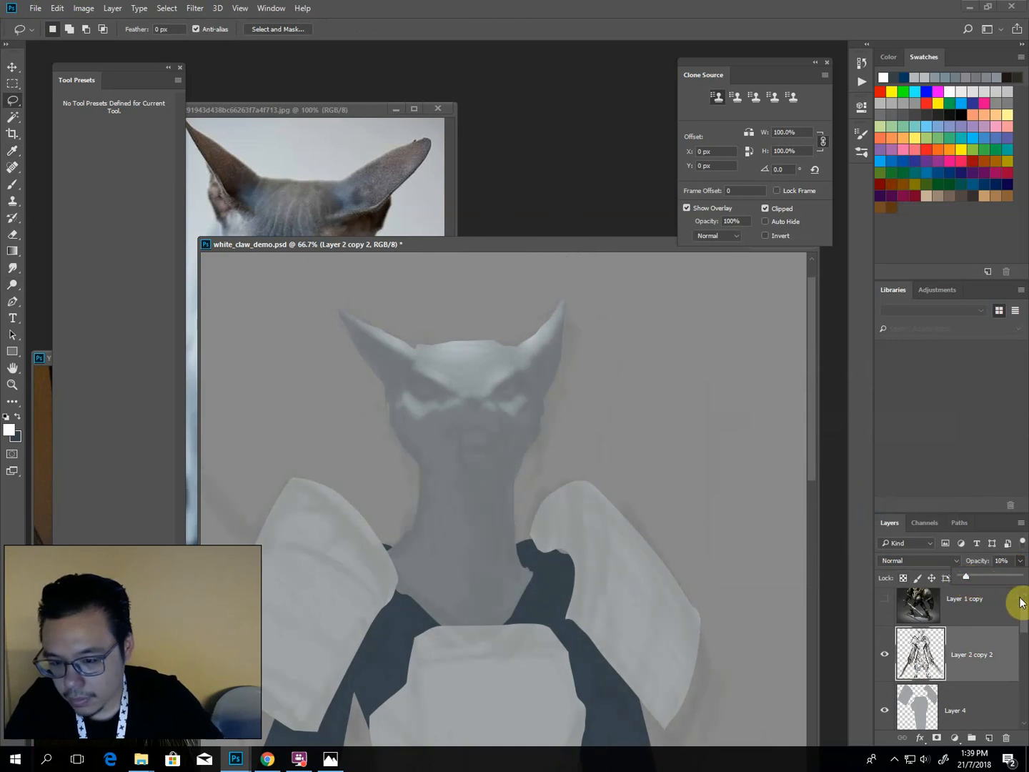
click(1021, 619)
scroll(1015, 643, down, 4)
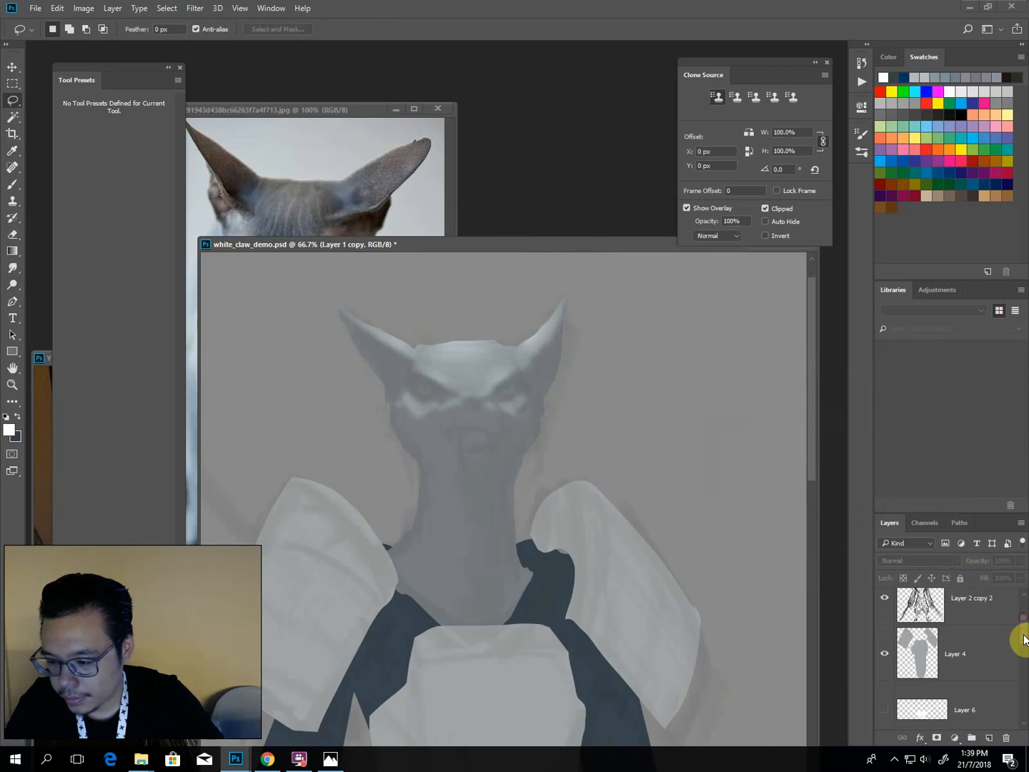
On Layer 3, lasso narrow highlight areas along the ear edge and brow ridges, consulting the hairless cat reference photo.
click(983, 650)
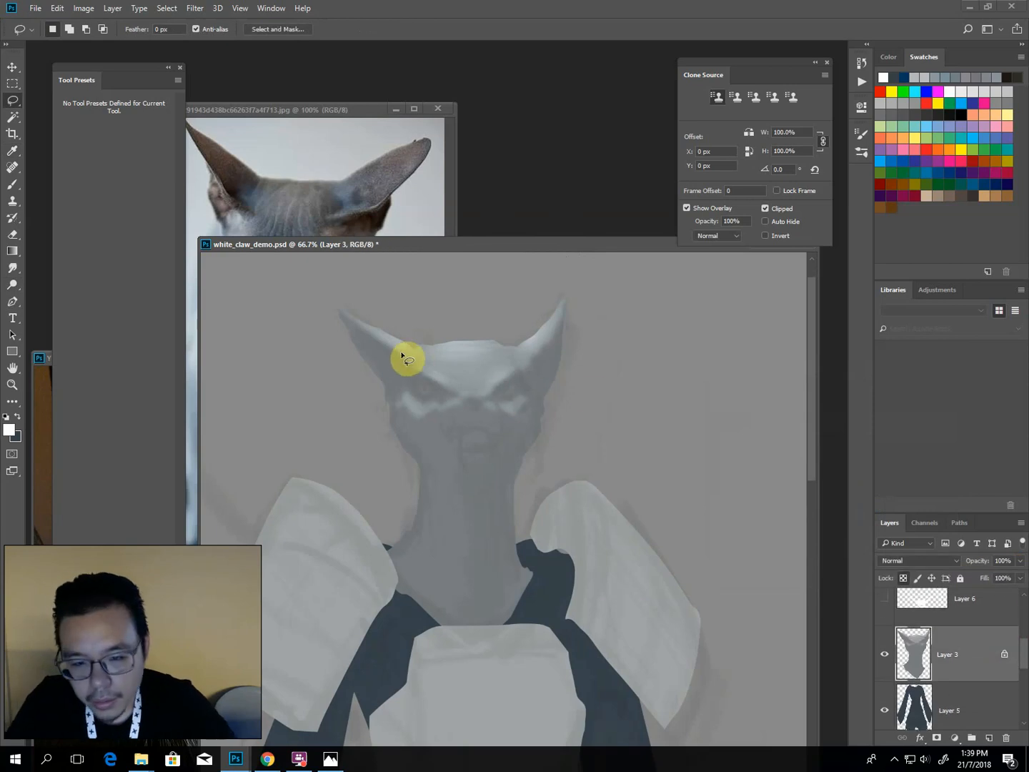
drag(412, 360, 350, 318)
key(shift)
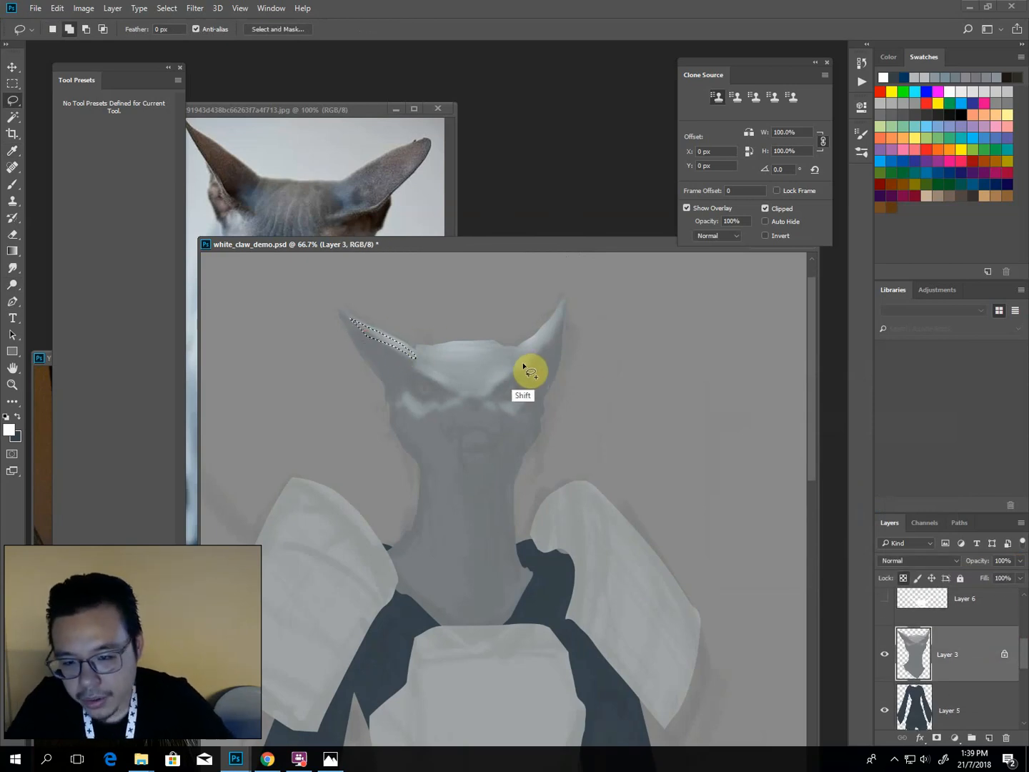
mouse_move(522, 363)
mouse_down()
mouse_move(563, 307)
mouse_move(503, 386)
mouse_move(516, 358)
mouse_move(488, 383)
mouse_move(500, 382)
mouse_up()
drag(319, 109, 288, 87)
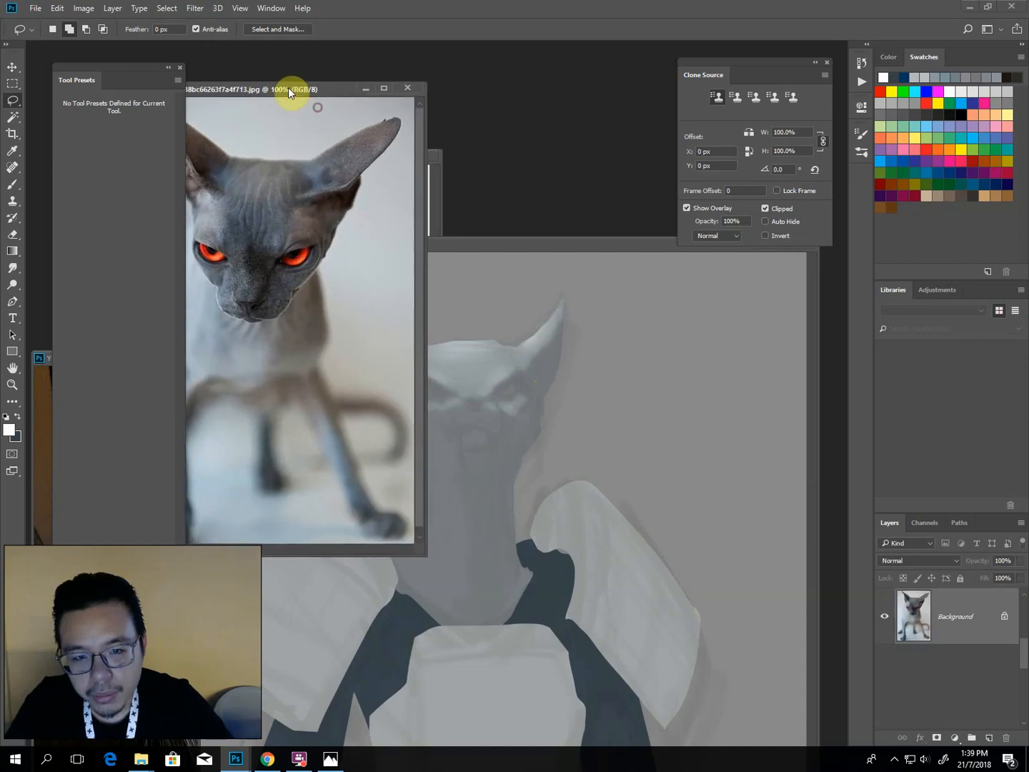
click(500, 347)
mouse_move(488, 376)
mouse_down()
mouse_move(483, 400)
mouse_move(454, 394)
mouse_move(459, 375)
mouse_move(444, 383)
mouse_move(427, 368)
mouse_move(461, 397)
mouse_move(469, 383)
mouse_move(448, 384)
mouse_move(481, 395)
mouse_move(482, 376)
mouse_move(507, 360)
mouse_move(519, 406)
mouse_move(496, 397)
mouse_move(490, 380)
mouse_move(442, 389)
mouse_move(462, 387)
mouse_move(438, 378)
mouse_move(499, 391)
mouse_move(491, 384)
mouse_move(549, 338)
mouse_move(390, 340)
mouse_move(408, 356)
mouse_move(379, 328)
mouse_move(449, 383)
mouse_move(490, 390)
mouse_up()
Feather the new selection and brighten the brow ridges and ear edge with the Dodge tool, clearing the selection when done.
key(shift+F6)
key(Return)
key(o)
key(ctrl+d)
key(l)
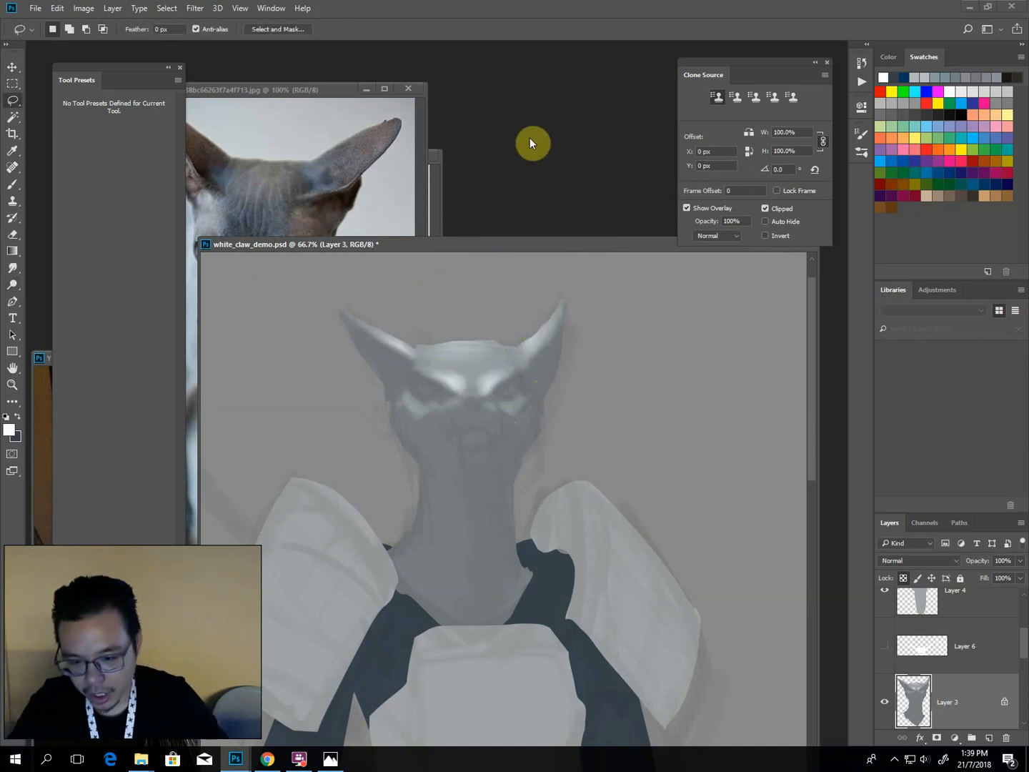
Set up the J - chalky brush preset for painting on Layer 3.
key(b)
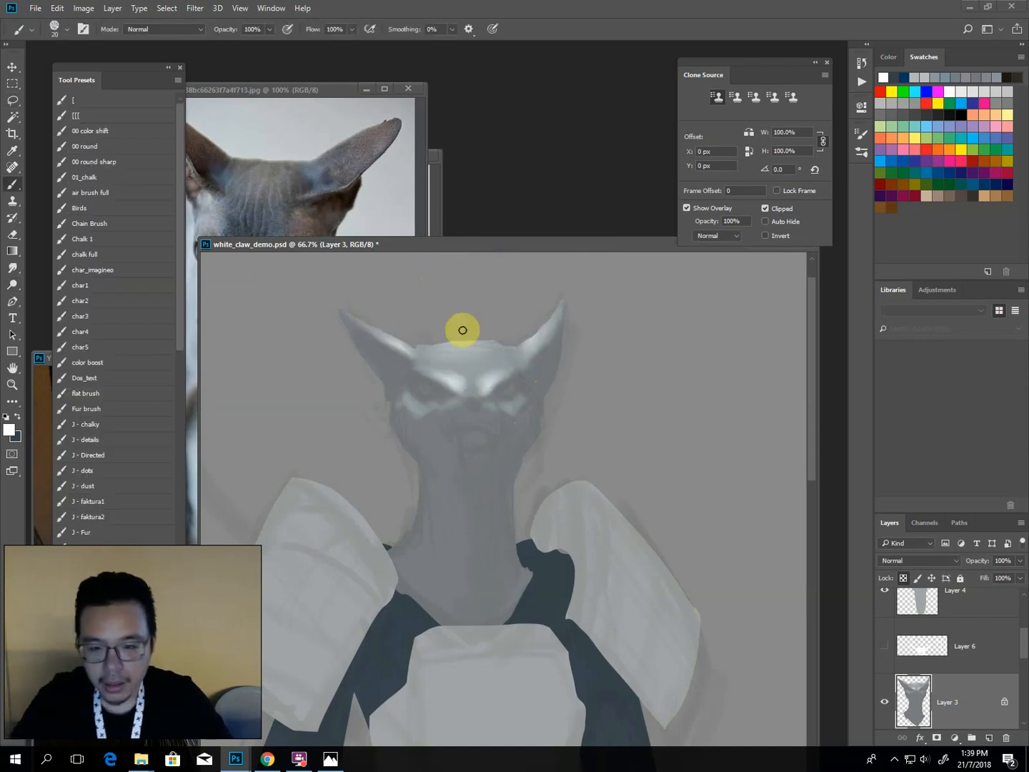
click(84, 427)
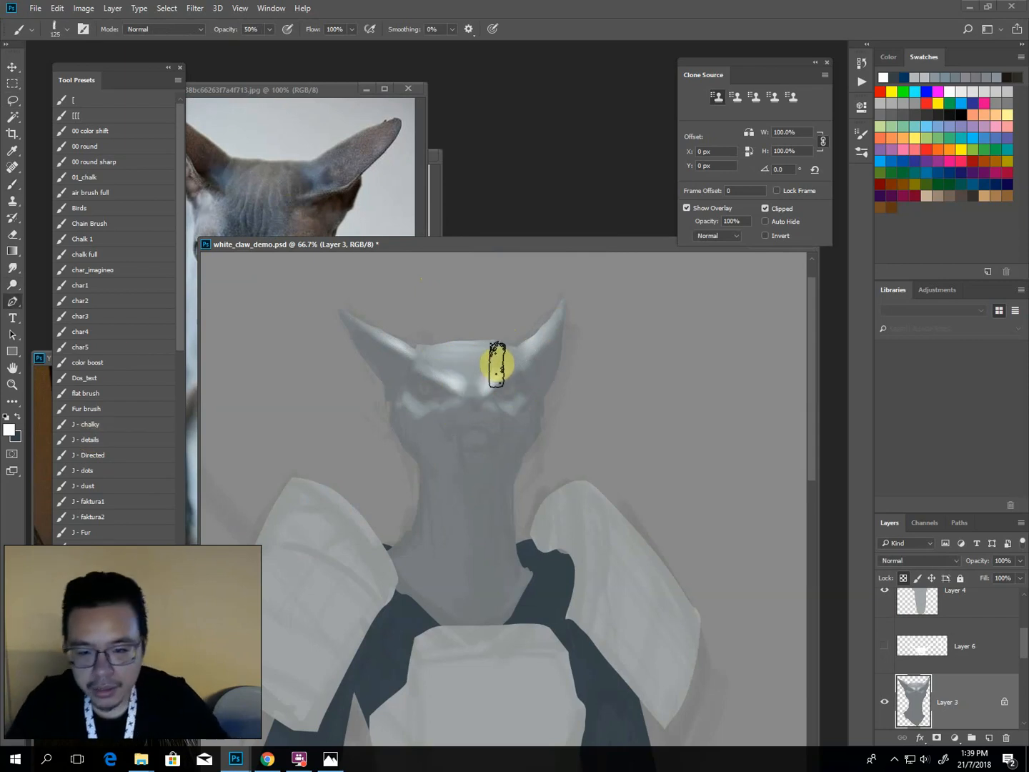
key(p)
key(b)
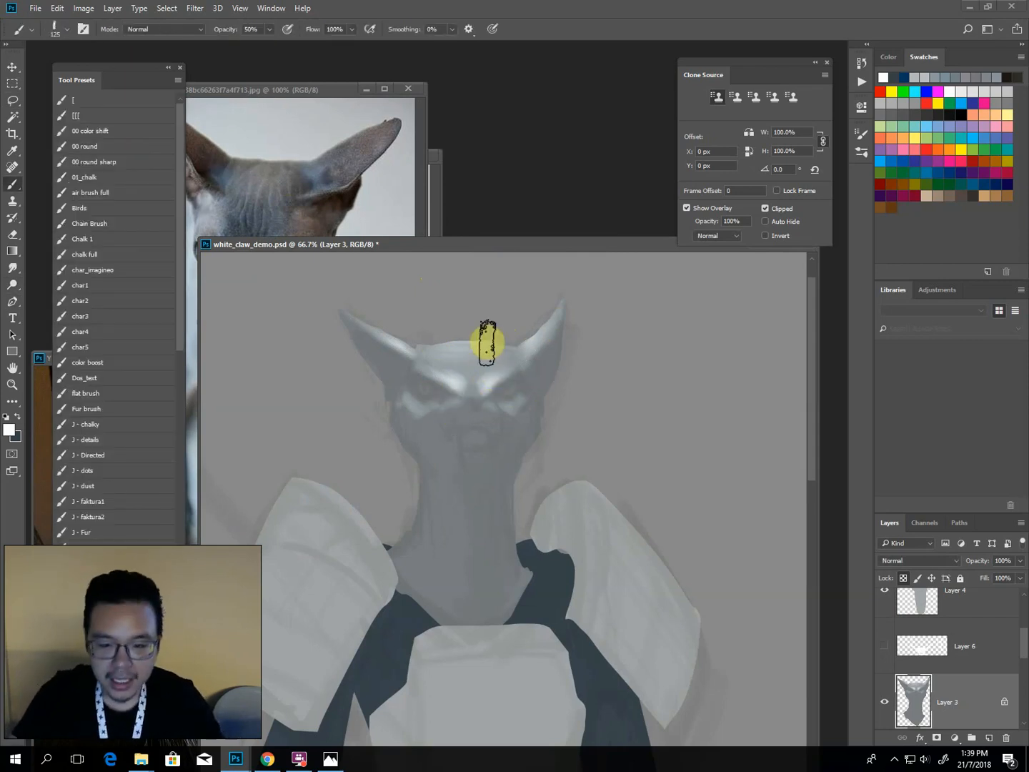
Shrink the brush to 20 px, sample the forehead gray and paint it onto the area above the nose bridge on Layer 3.
key([)
key([)
key([)
key([)
key([)
key([)
key([)
key([)
key([)
key([)
key([)
key([)
alt+click(487, 368)
drag(483, 375, 478, 383)
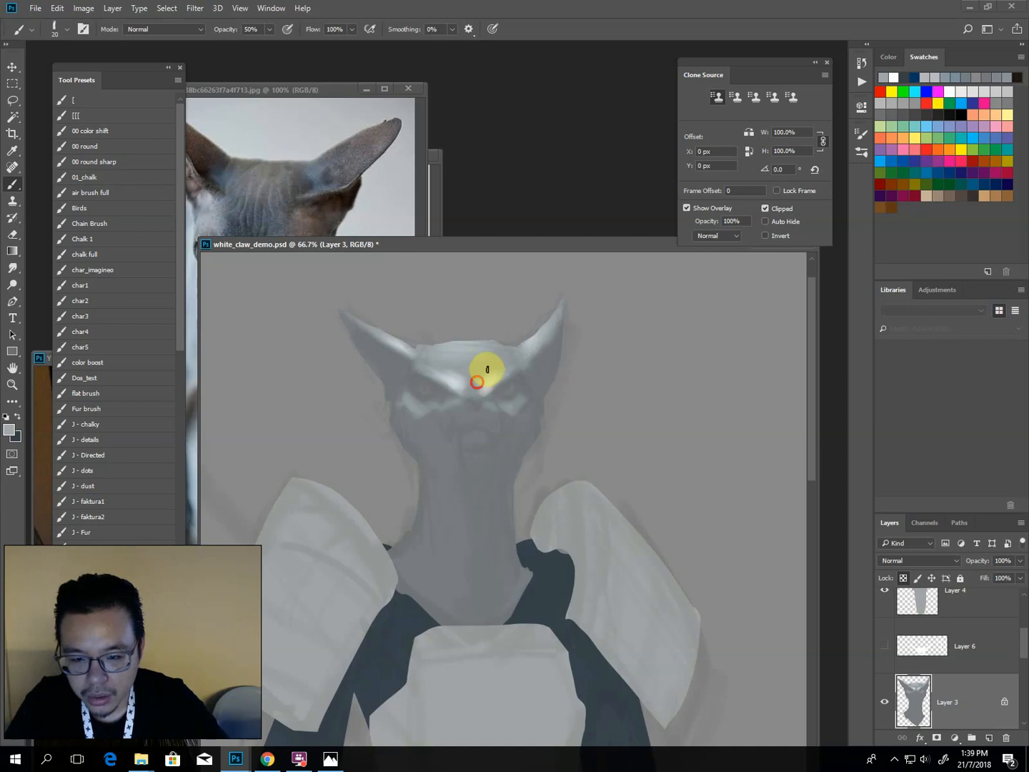
Sample a lighter forehead gray, enlarge the brush to 25 px and blend the highlight across the brow and forehead.
alt+click(485, 369)
key(bracketright)
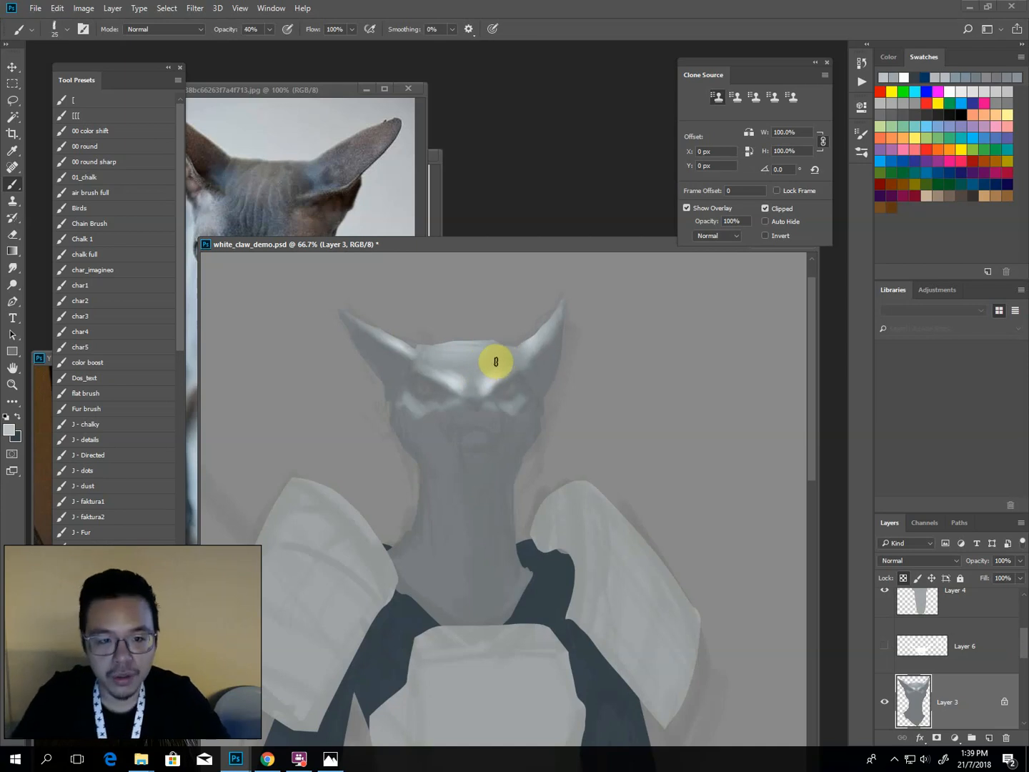
key(bracketright)
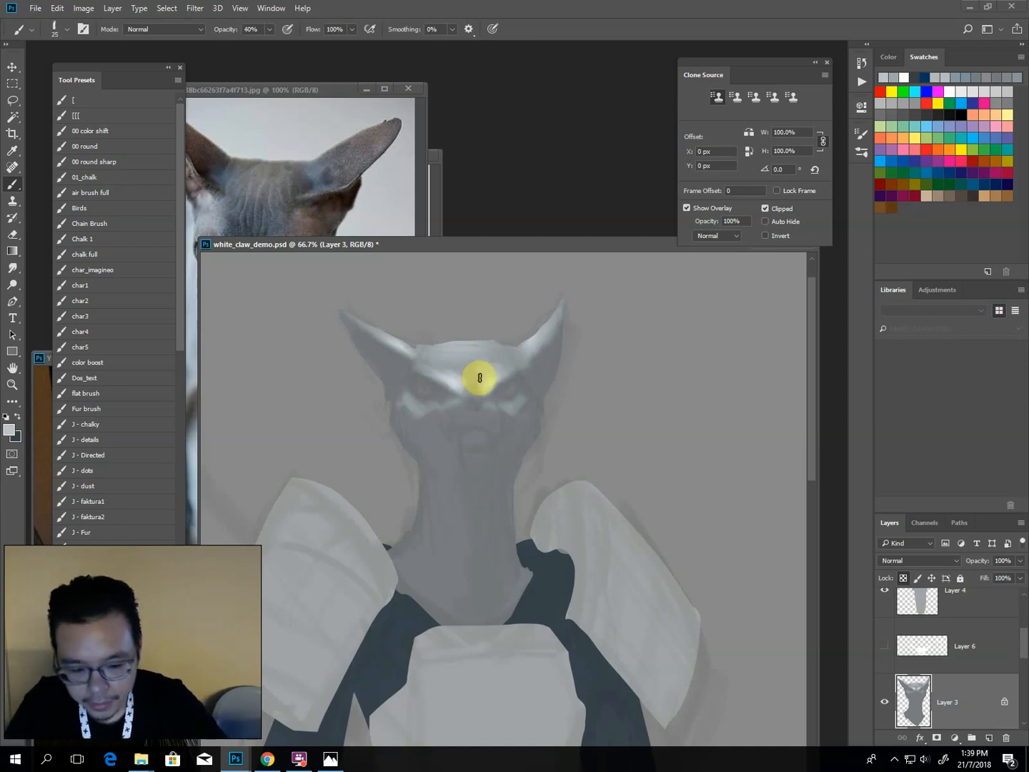
mouse_move(490, 369)
mouse_down()
mouse_move(449, 370)
mouse_move(467, 390)
mouse_move(423, 368)
mouse_move(473, 395)
mouse_move(502, 355)
mouse_up()
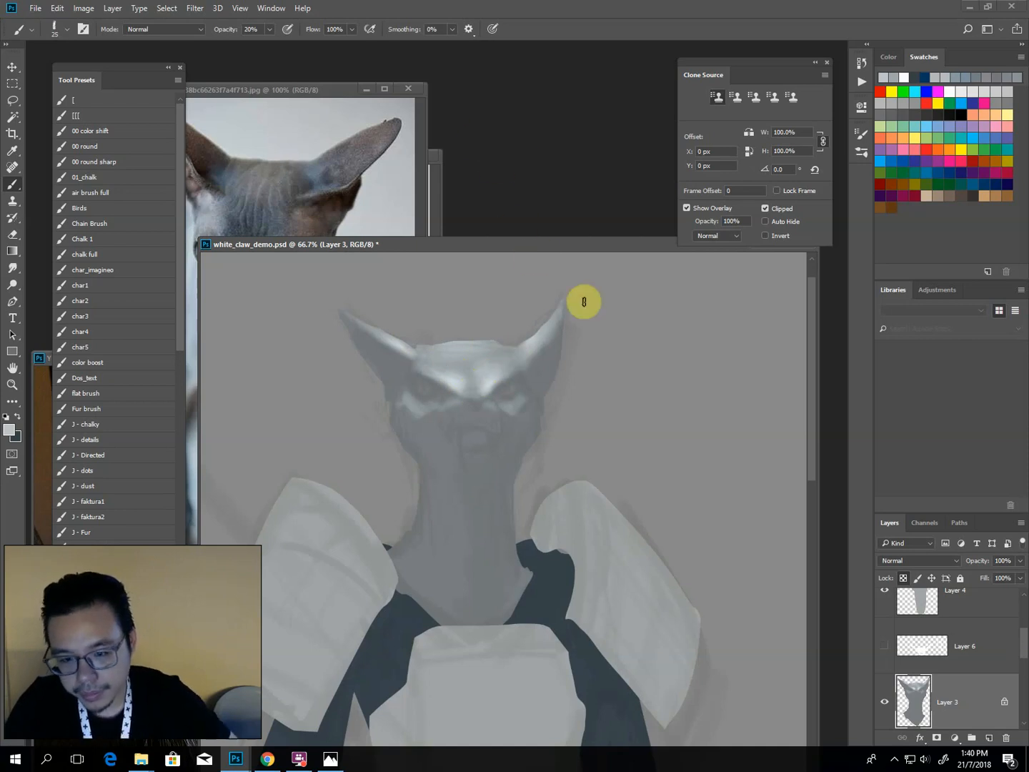
Move the cat reference window aside and lasso the shadow areas of both ears.
key(l)
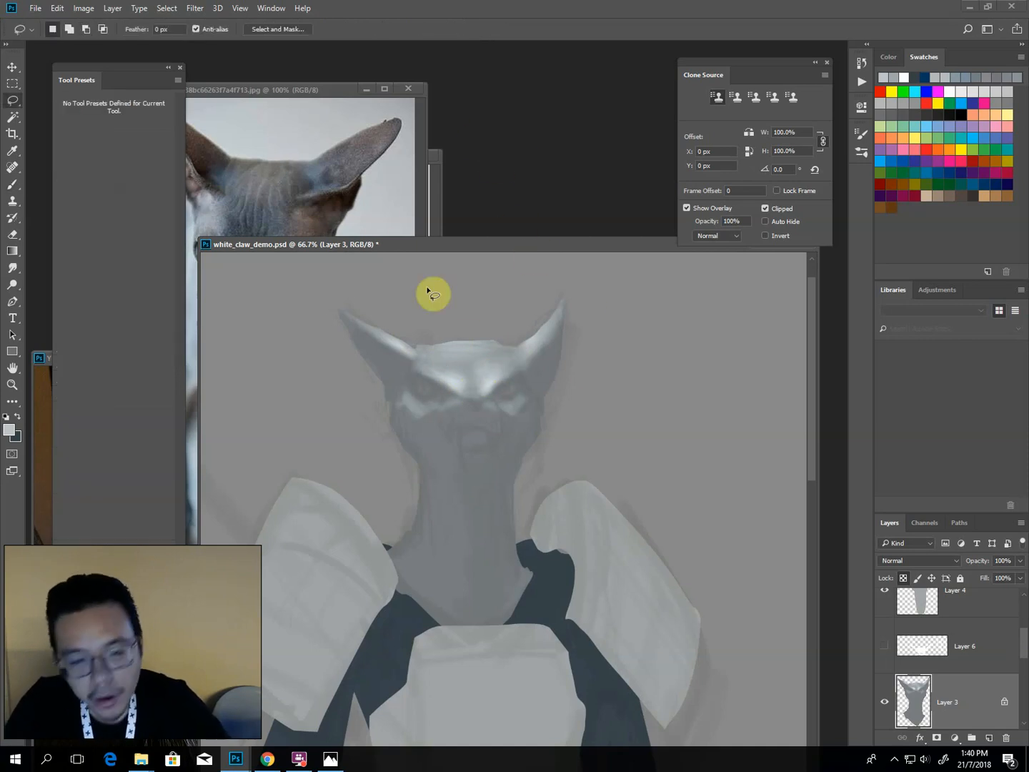
click(306, 83)
drag(306, 83, 288, 73)
click(504, 326)
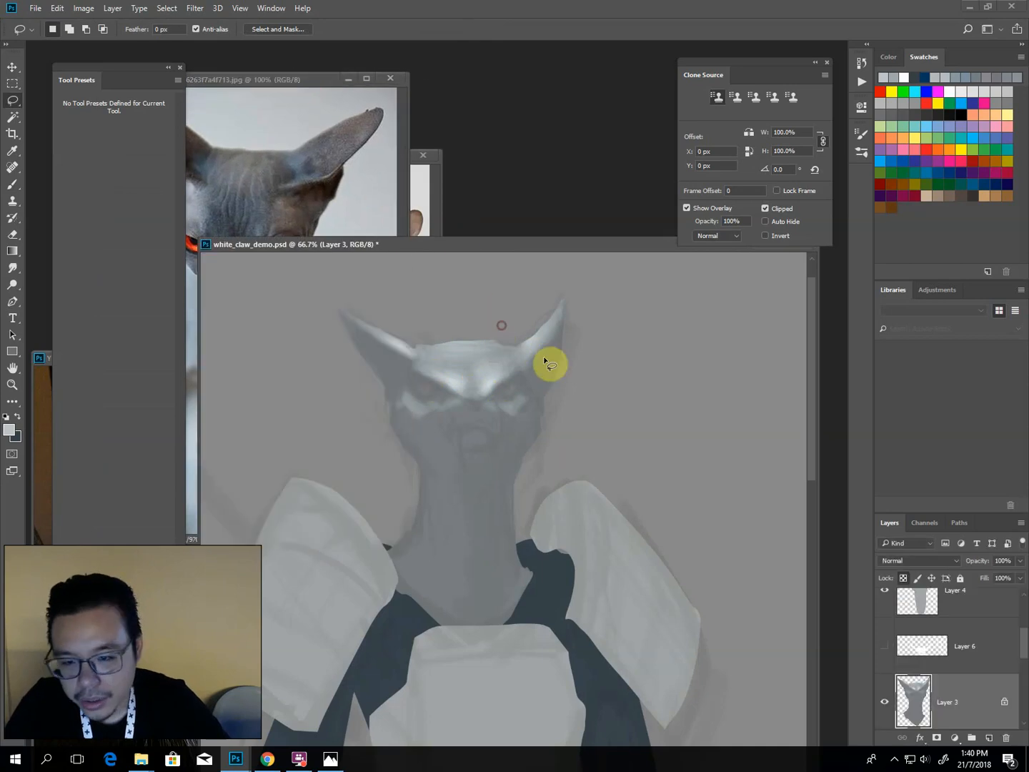
mouse_move(523, 371)
mouse_down()
mouse_move(565, 332)
mouse_move(551, 384)
mouse_move(522, 369)
mouse_up()
mouse_move(383, 409)
mouse_down()
mouse_move(409, 379)
mouse_move(392, 354)
mouse_move(336, 339)
mouse_move(409, 392)
mouse_up()
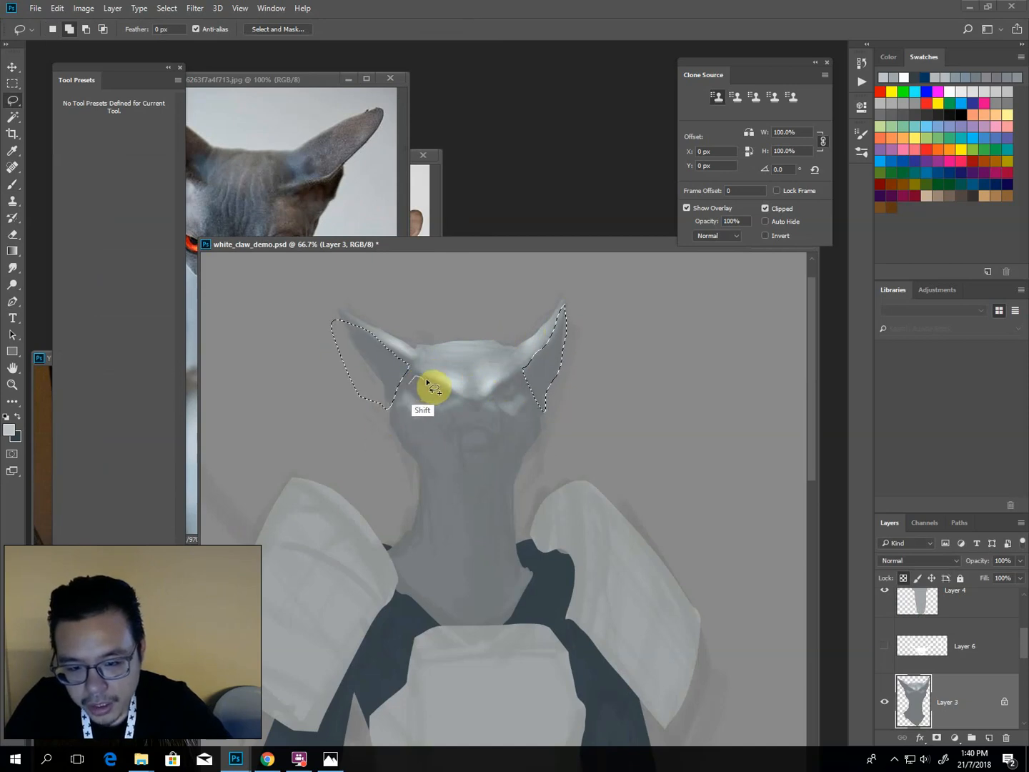
Add the eye sockets, nose, mouth line and neck shadow to the lasso selection.
mouse_move(447, 393)
mouse_down()
mouse_move(423, 408)
mouse_move(411, 386)
mouse_up()
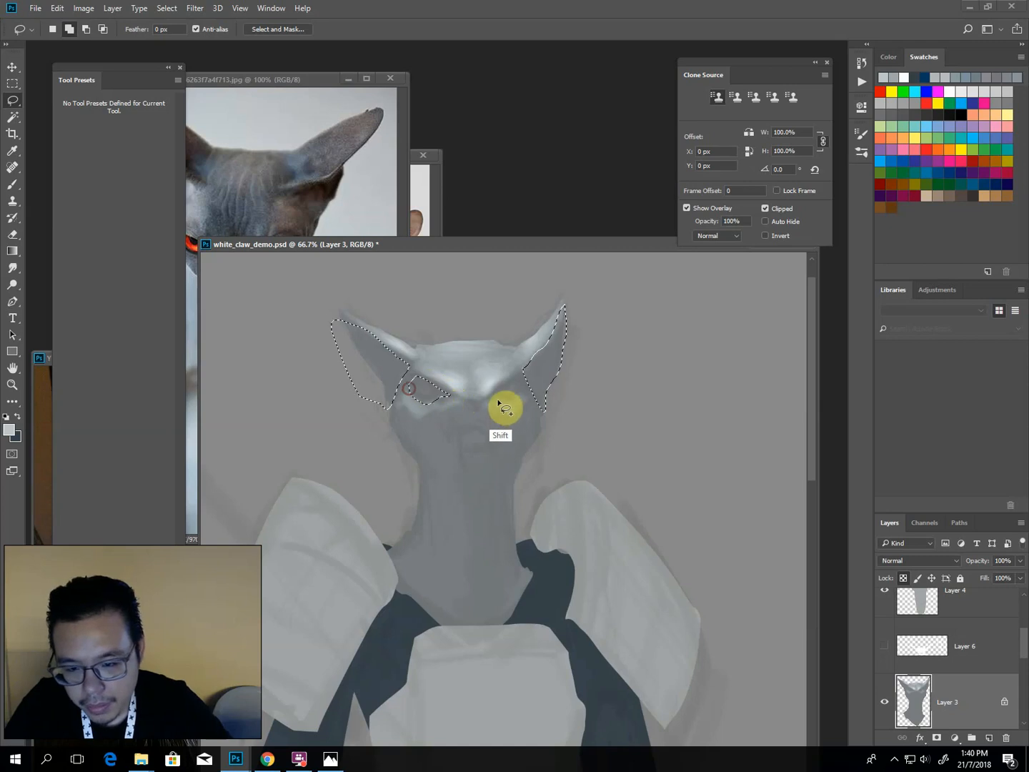
mouse_move(496, 393)
mouse_down()
mouse_move(518, 375)
mouse_move(507, 405)
mouse_move(483, 401)
mouse_up()
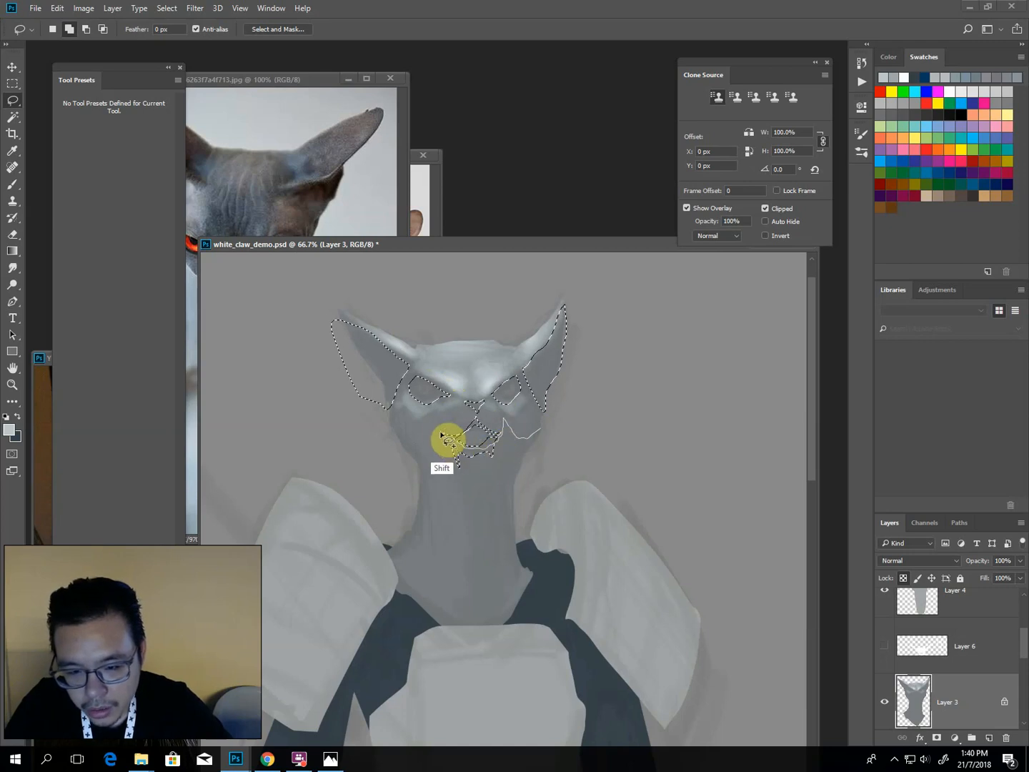
mouse_move(402, 438)
mouse_down()
mouse_move(433, 549)
mouse_move(477, 606)
mouse_move(532, 523)
mouse_move(560, 395)
mouse_up()
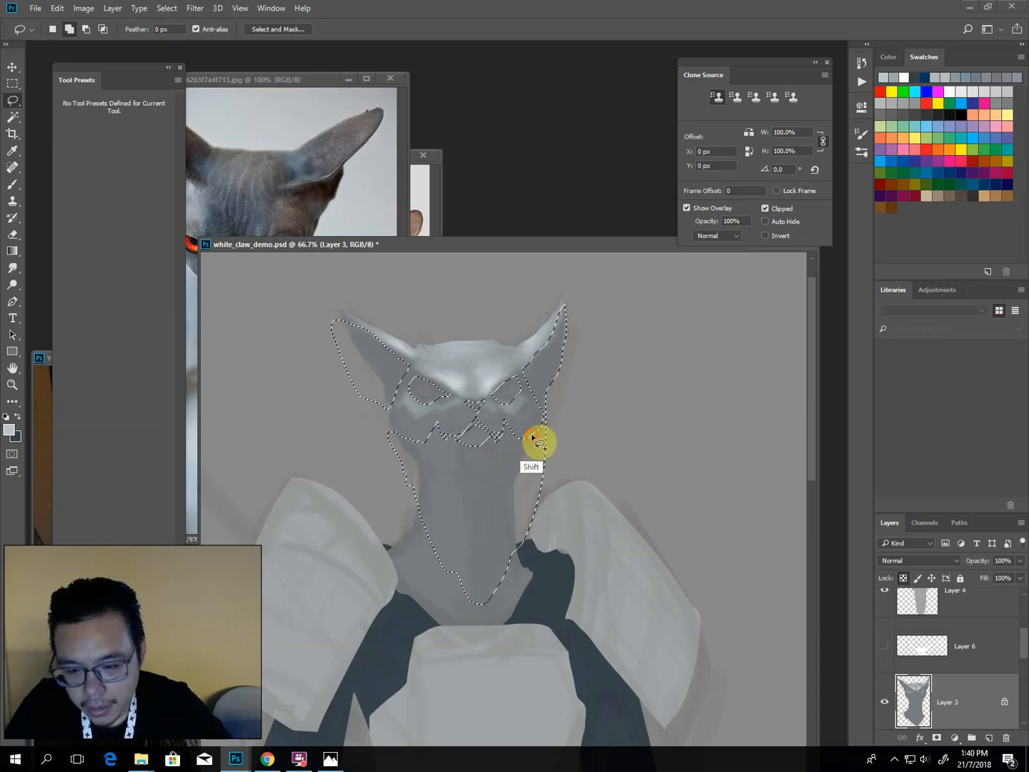
drag(553, 417, 551, 429)
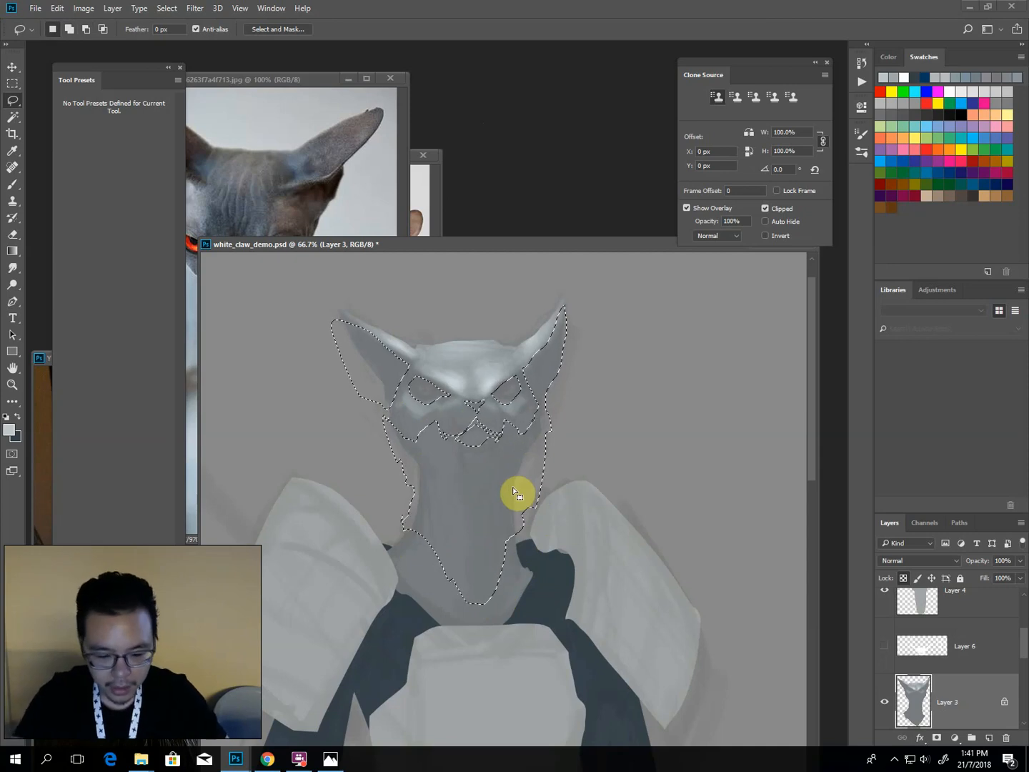
Feather the selection and darken its midtones with Levels.
key(shift+F6)
key(Return)
key(ctrl+l)
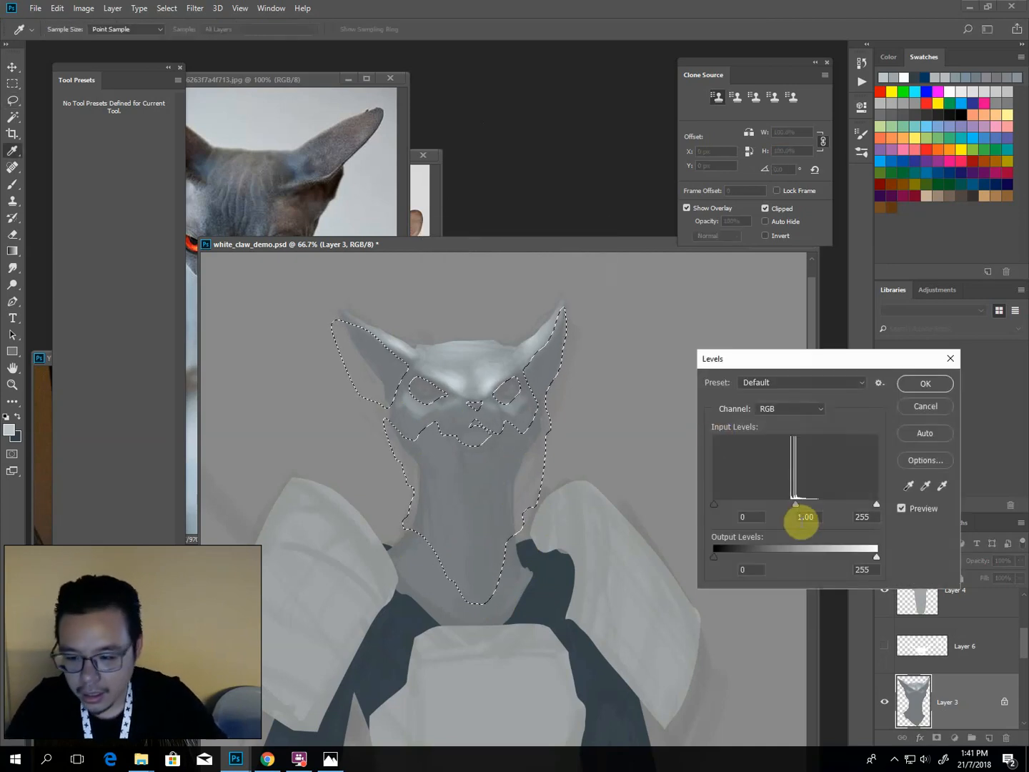
drag(800, 506, 813, 504)
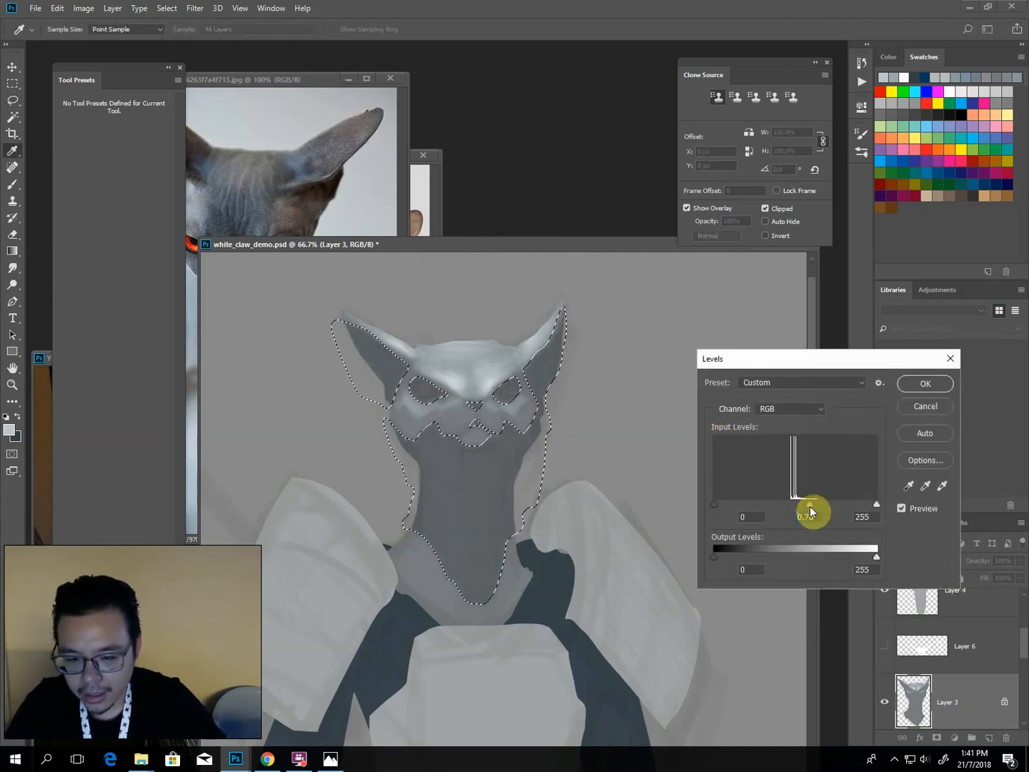
key(Return)
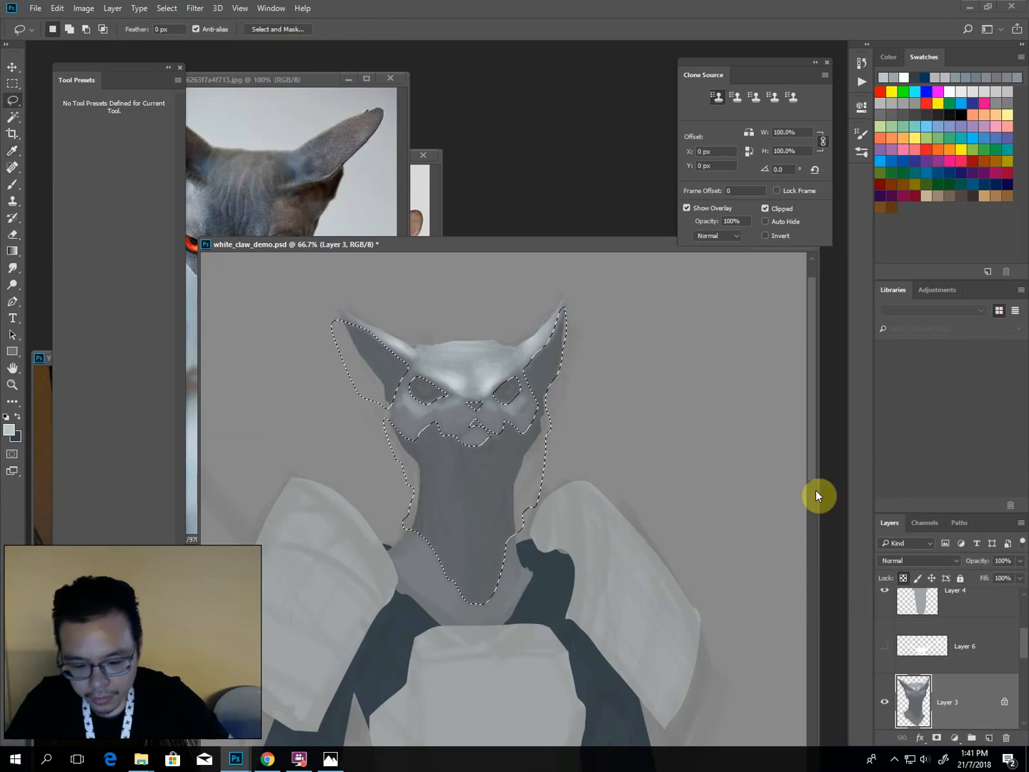
Darken the eye sockets and inner ears inside the selection by burning the highlights range at 20% exposure.
key(o)
drag(506, 381, 499, 390)
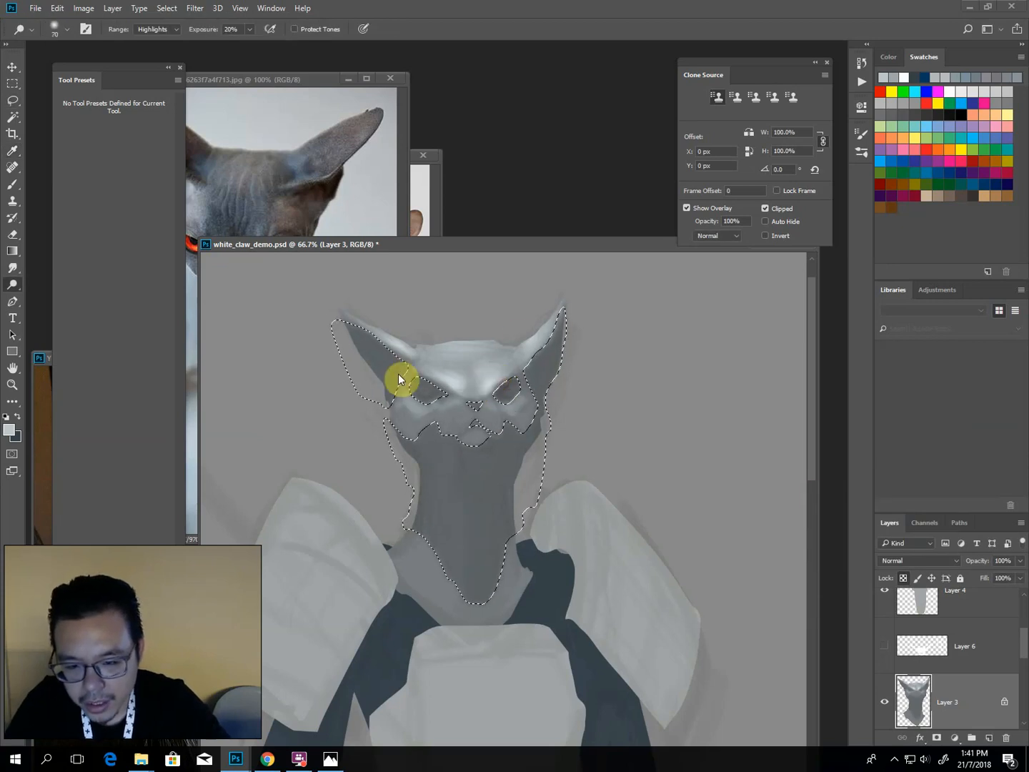
key(bracketright)
drag(427, 376, 433, 389)
drag(507, 384, 504, 390)
alt+click(436, 387)
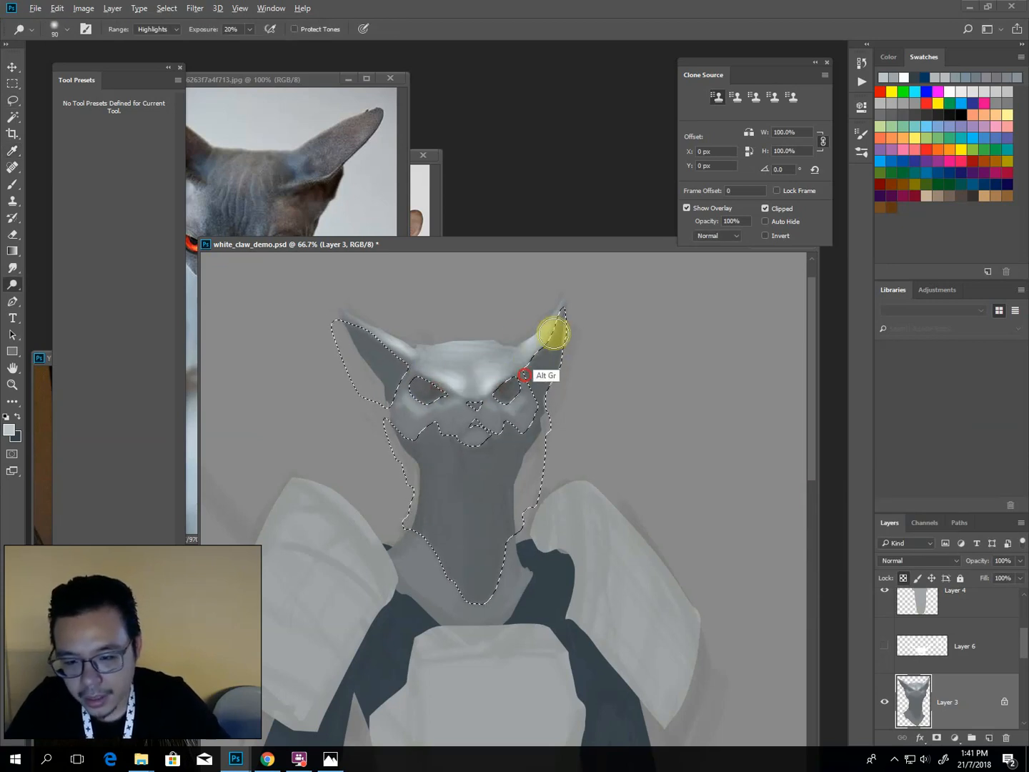
drag(554, 334, 531, 372)
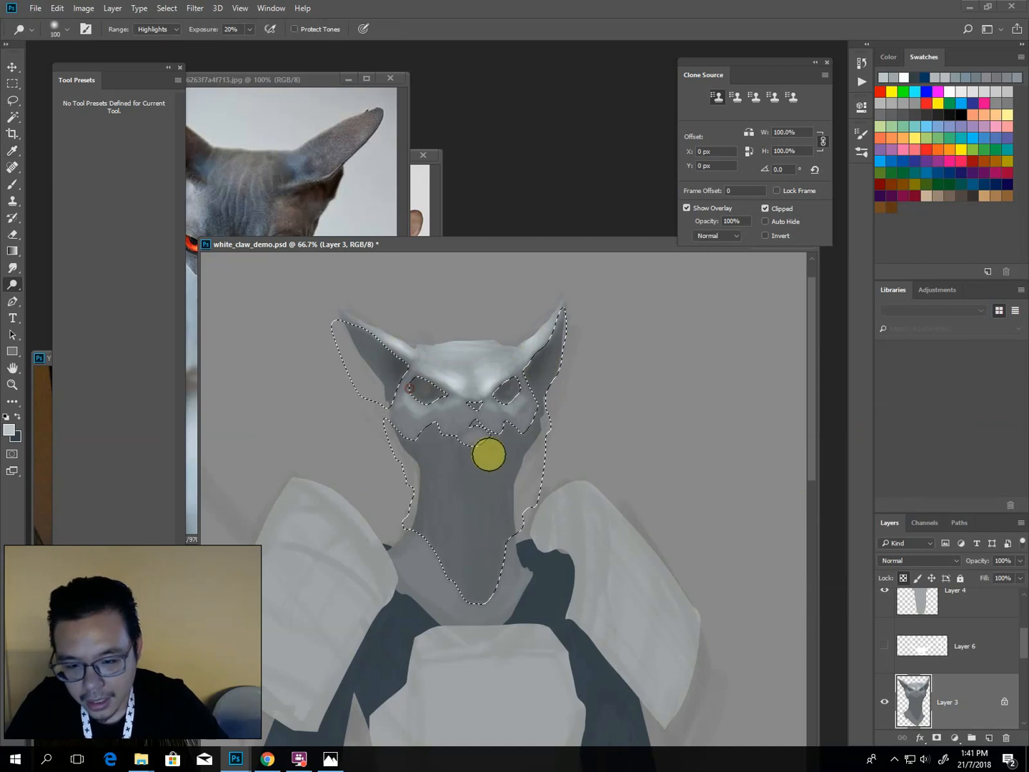
Lighten the chin and darken the throat and lower neck inside the selection, adjusting the dodge/burn brush size to each area.
mouse_move(489, 450)
mouse_down()
mouse_move(468, 432)
mouse_move(508, 416)
mouse_move(492, 436)
mouse_move(468, 424)
mouse_move(472, 412)
mouse_move(460, 435)
mouse_move(490, 433)
mouse_move(459, 436)
mouse_move(478, 424)
mouse_move(449, 433)
mouse_move(491, 432)
mouse_up()
key([)
key([)
key([)
key([)
key([)
key([)
key([)
key([)
key(])
key(])
key(])
key(])
key(])
key(])
key(])
key(])
key(])
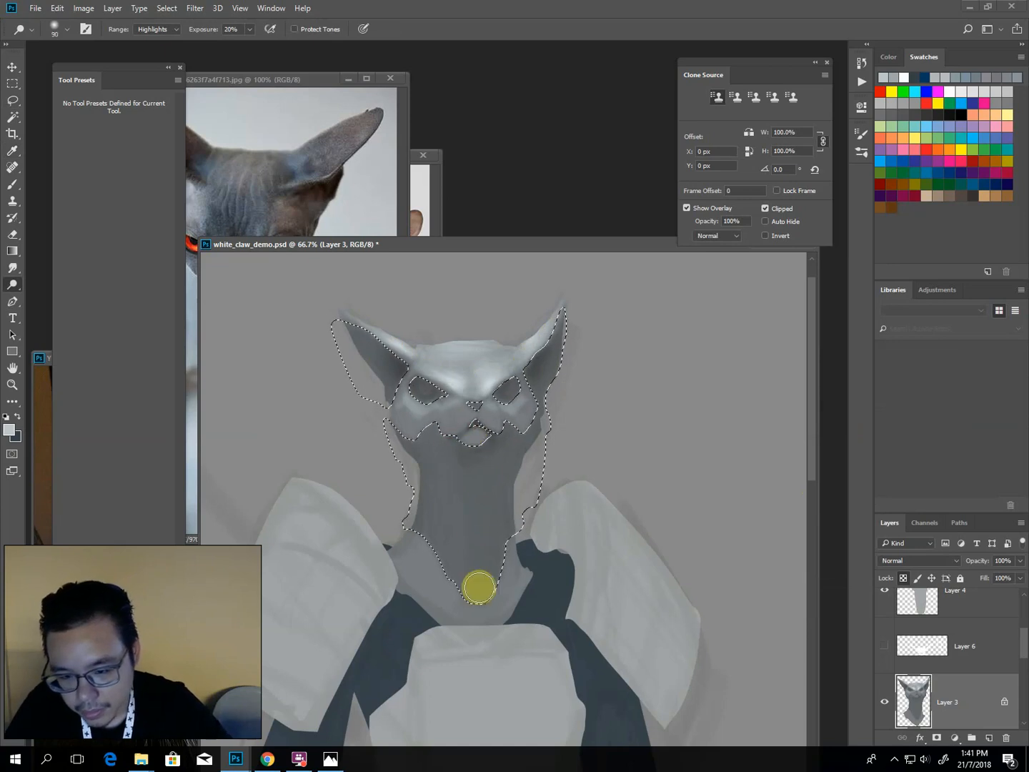
Reselect the face and neck shadow areas and darken the throat below the chin with a 250 px brush.
key(l)
click(299, 263)
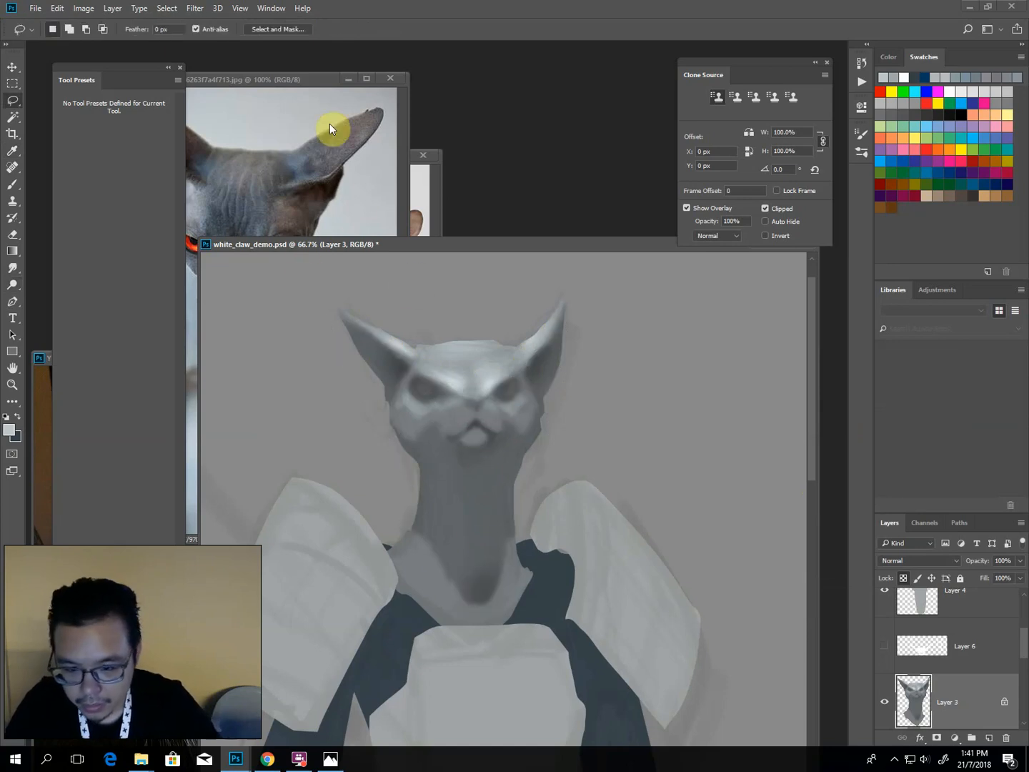
key(ctrl+shift+d)
key(o)
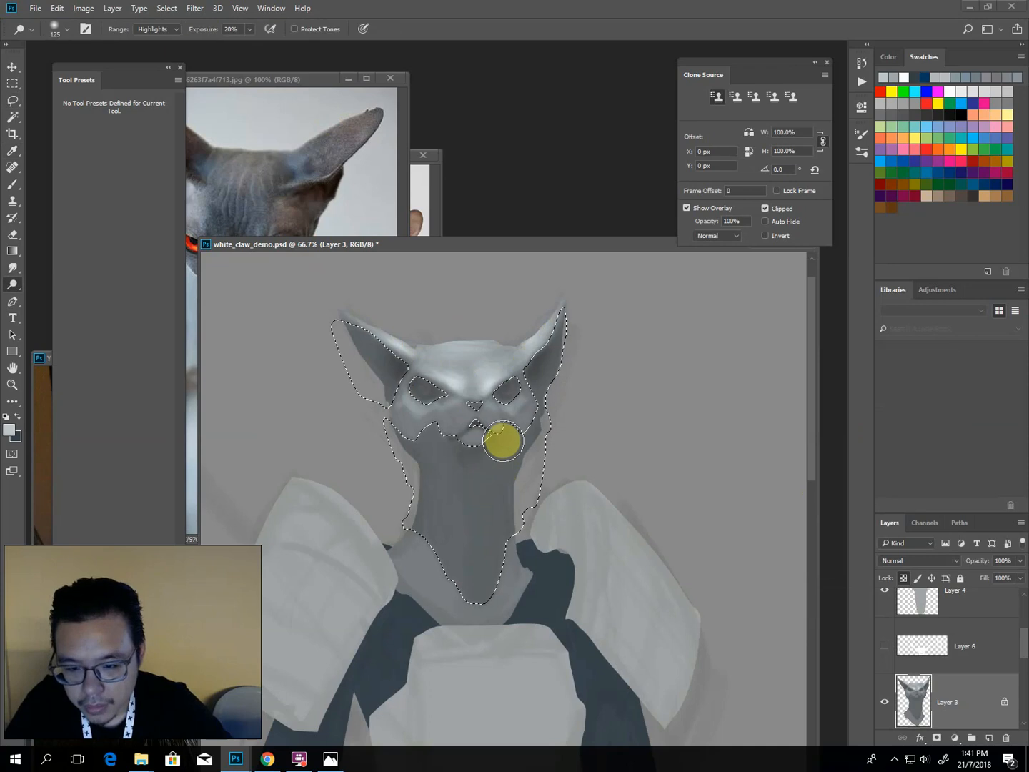
key(])
key(])
key(])
key(])
mouse_move(475, 441)
mouse_down()
mouse_move(479, 470)
mouse_move(466, 443)
mouse_up()
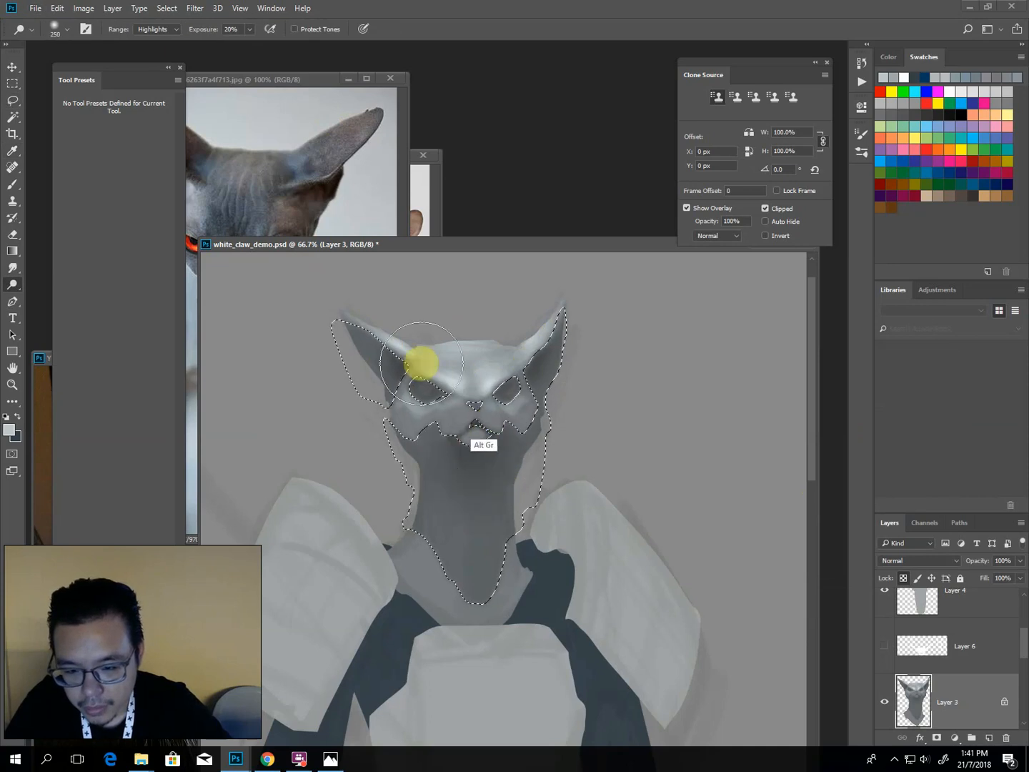
Deselect the shaded areas and review the head against the whole figure.
key(l)
key(ctrl+d)
key(ctrl+minus)
key(ctrl+minus)
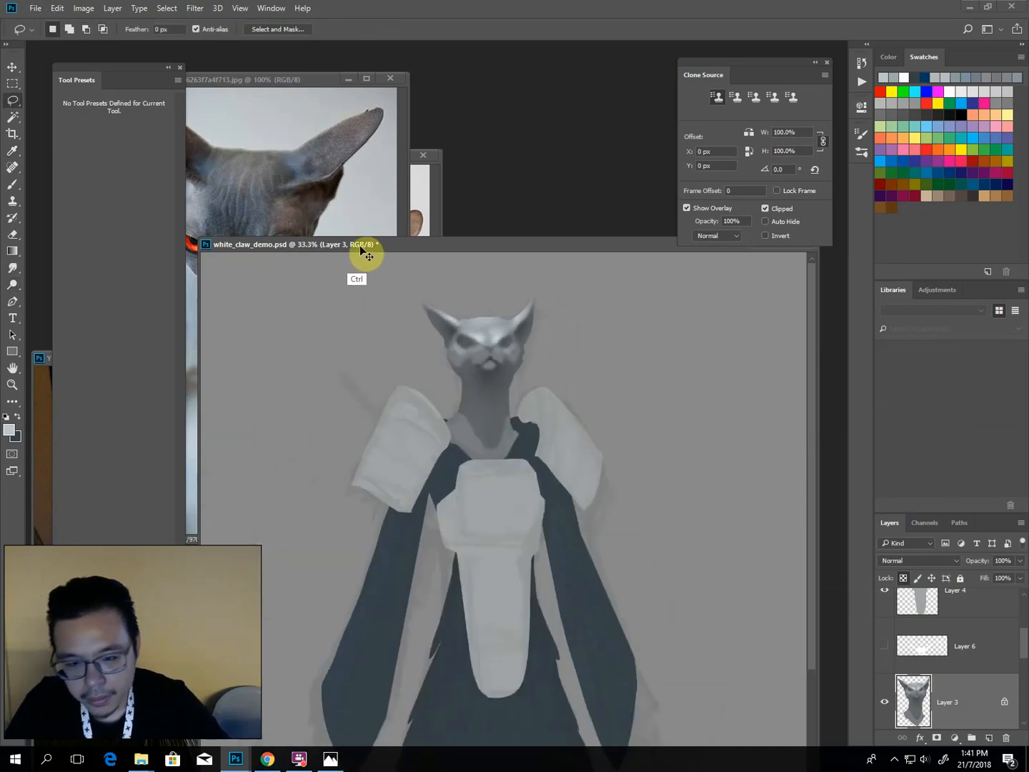
key(ctrl+plus)
scroll(367, 316, up, 3)
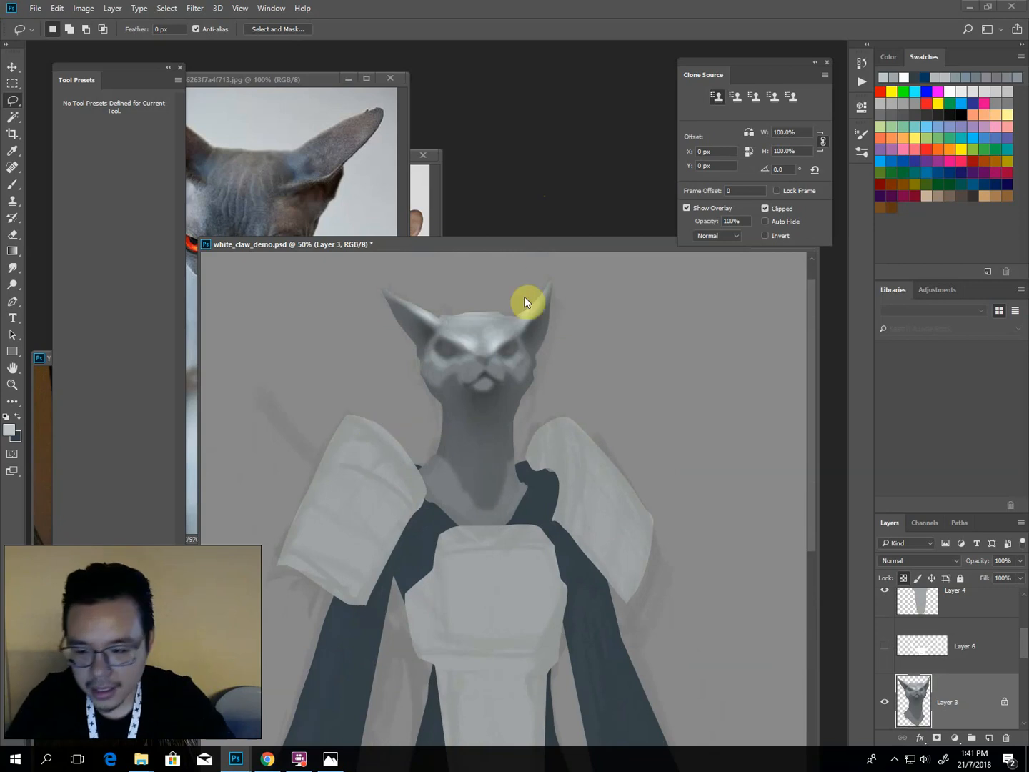
key(ctrl+plus)
scroll(407, 379, up, 2)
Switch to the Brush tool and load the J - details preset.
key(b)
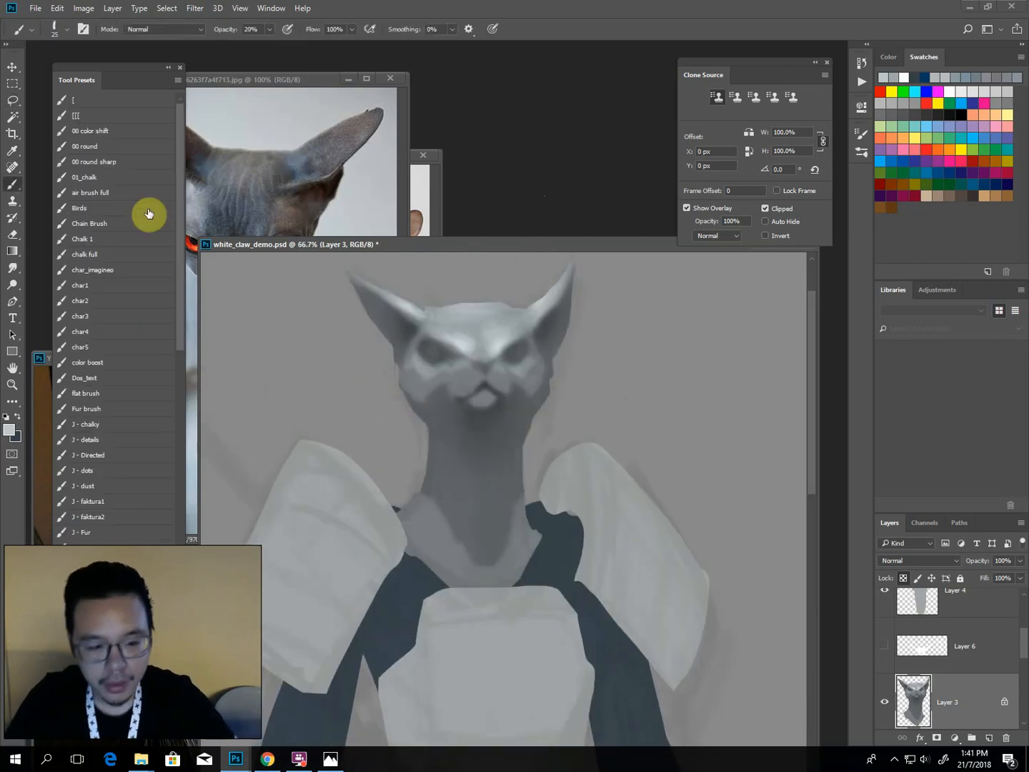
click(88, 411)
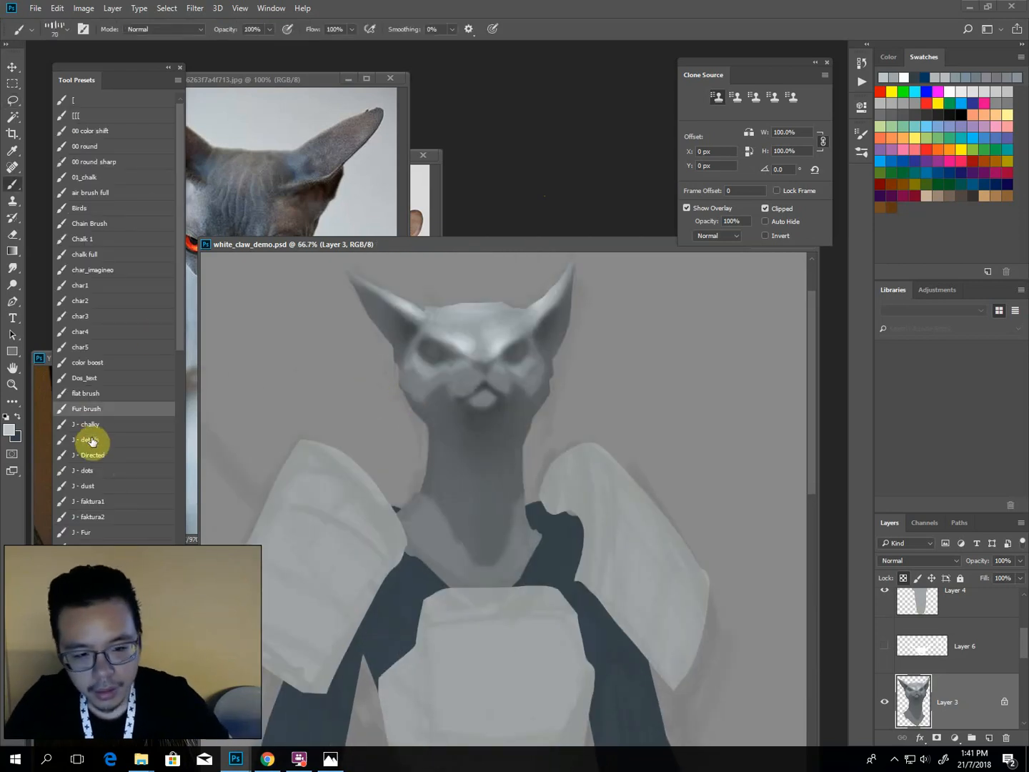
click(95, 441)
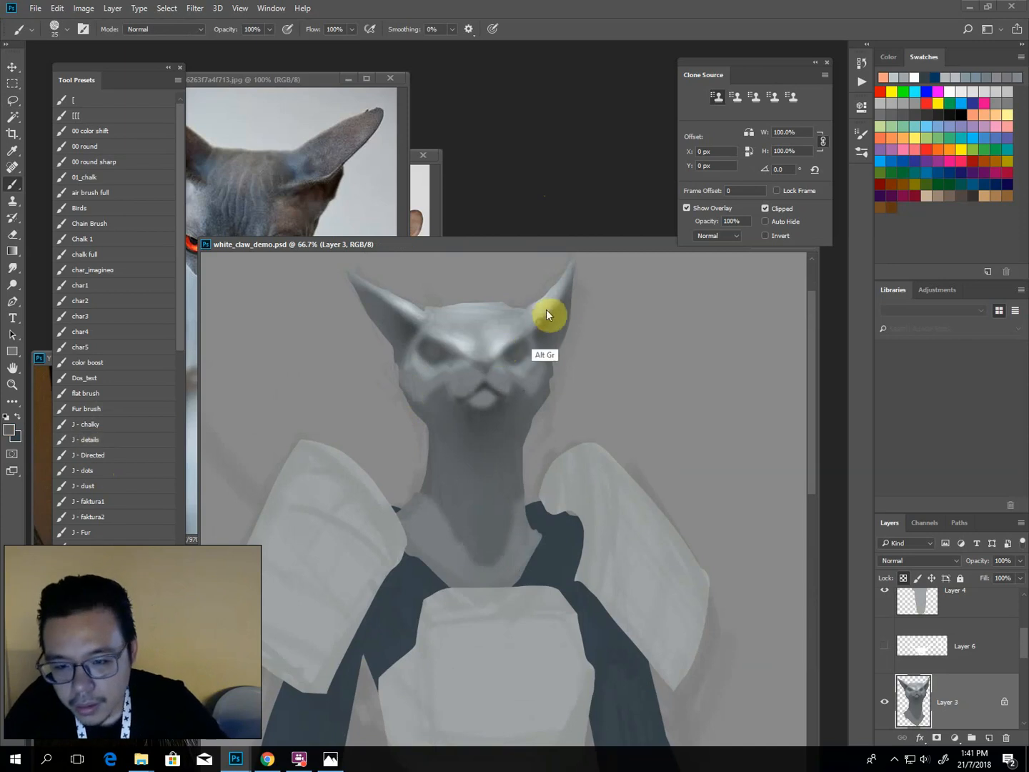
Bring the seated hairless cat reference to the front and examine its head and ears at 200%.
drag(323, 78, 221, 99)
click(358, 155)
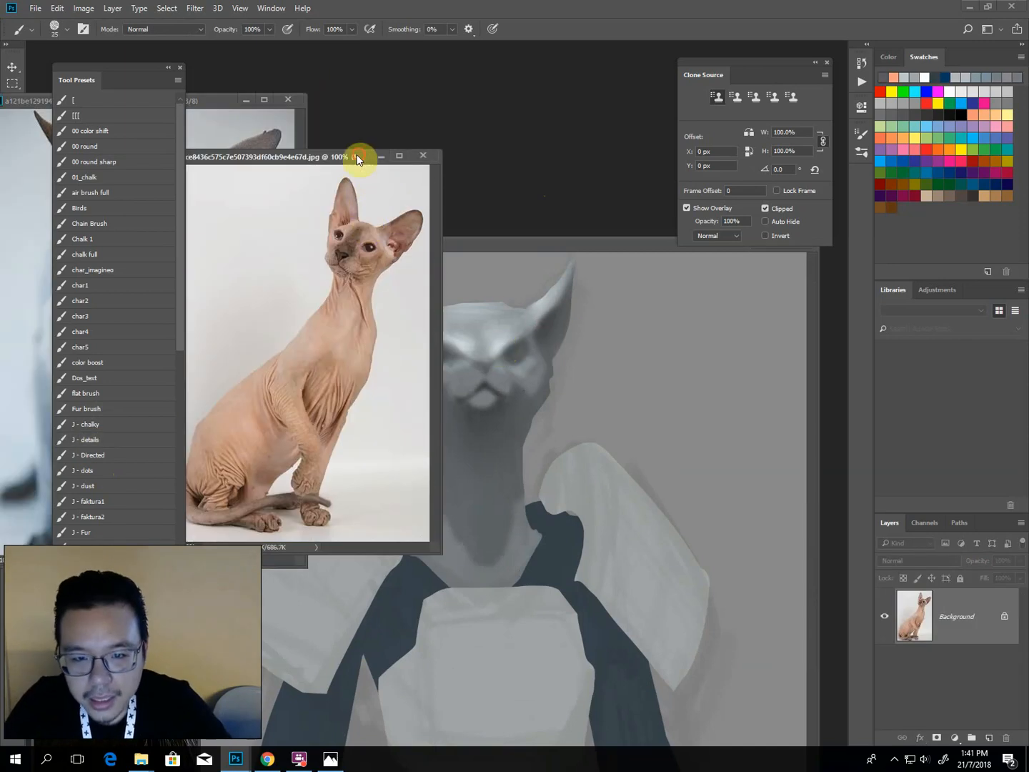
key(ctrl+plus)
drag(398, 223, 352, 278)
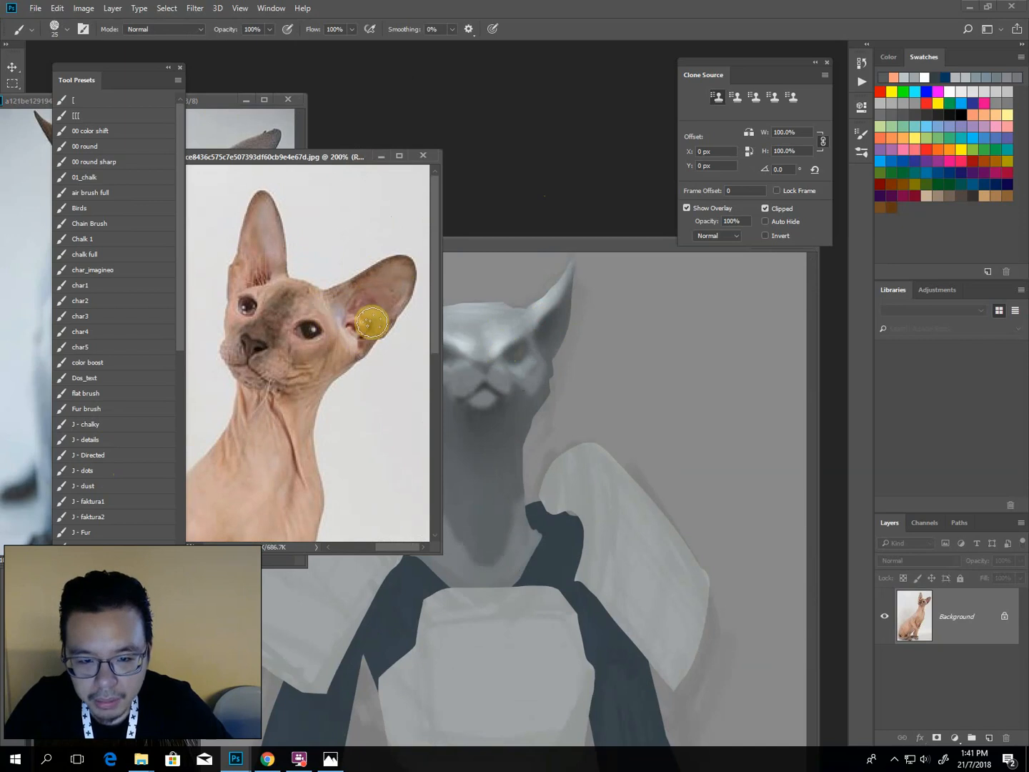
Switch to Chrome and show the last tab with the Google image results.
key(alt+Tab)
key(Tab)
key(Tab)
key(Tab)
key(Tab)
key(Tab)
key(Tab)
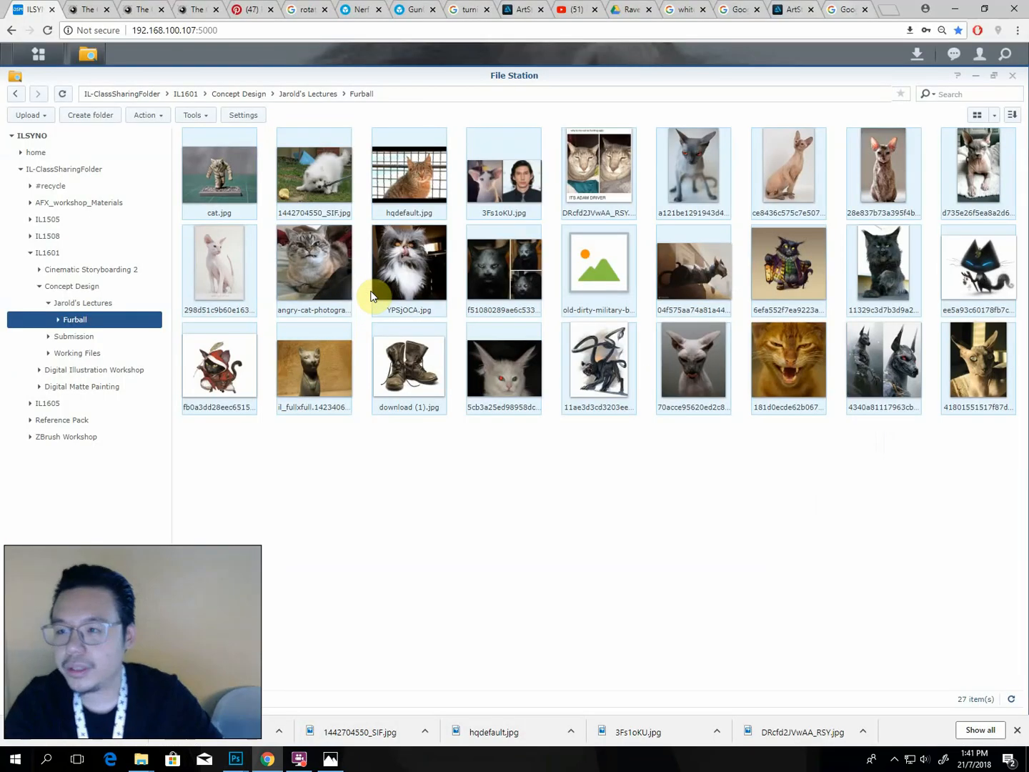
key(ctrl+shift+Tab)
Search Google for "sub surface scaterring ears" and enlarge the backlit red ear example in the image results.
key(ctrl+l)
text(s)
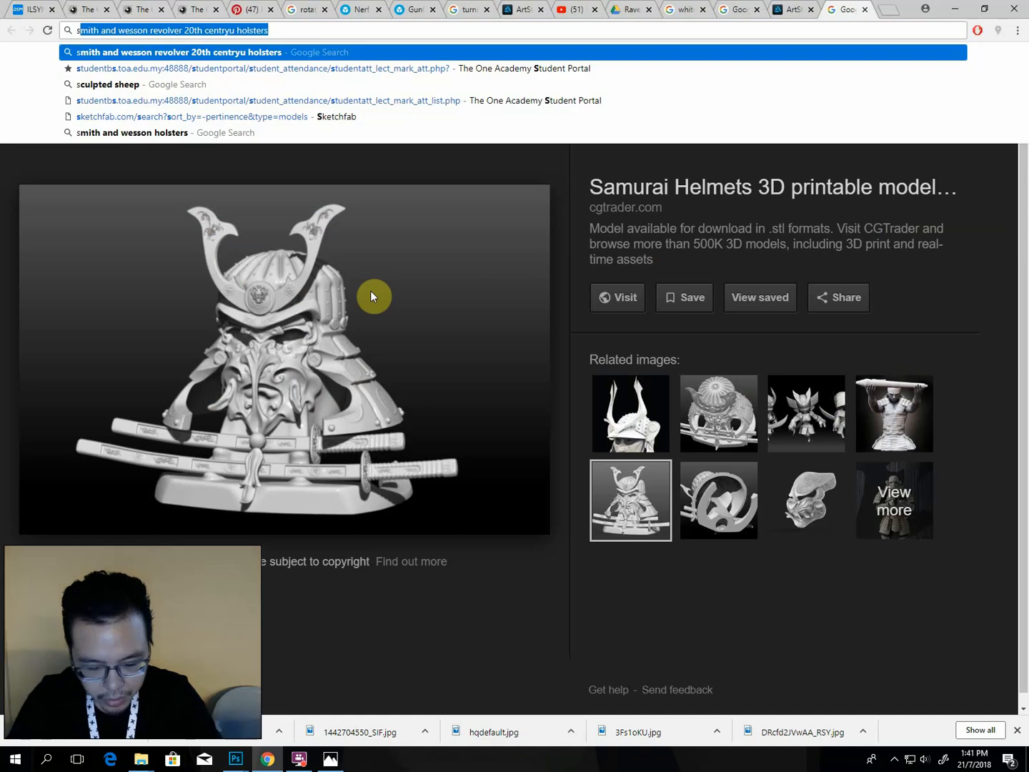
text(ub sur)
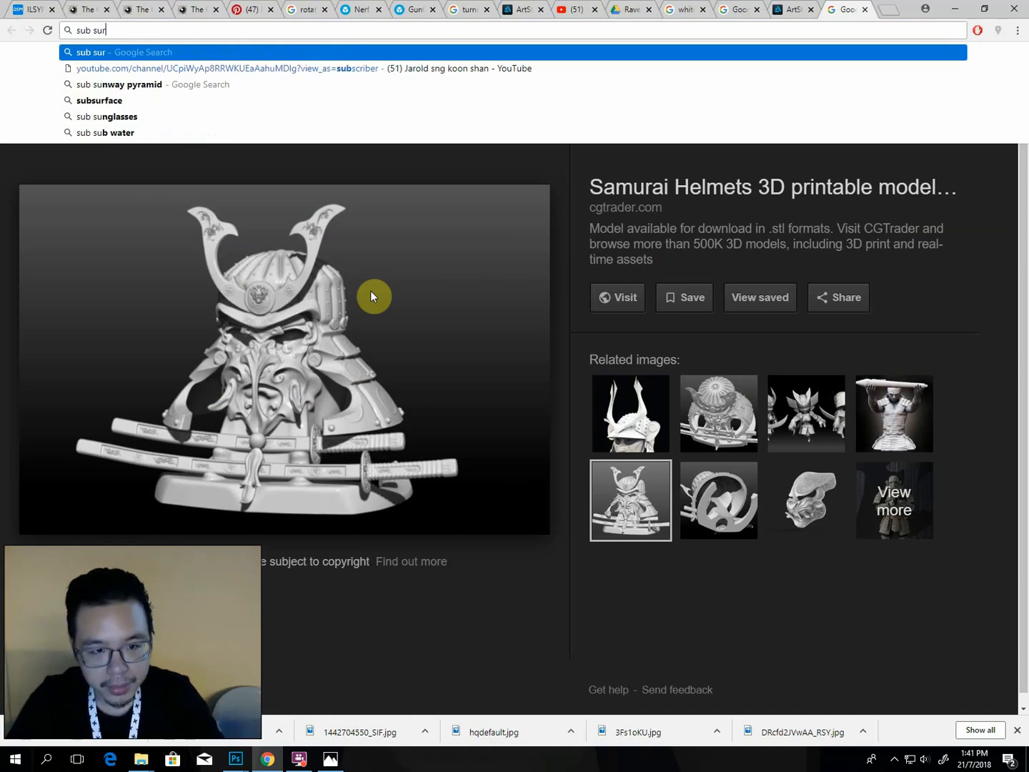
text(face sca)
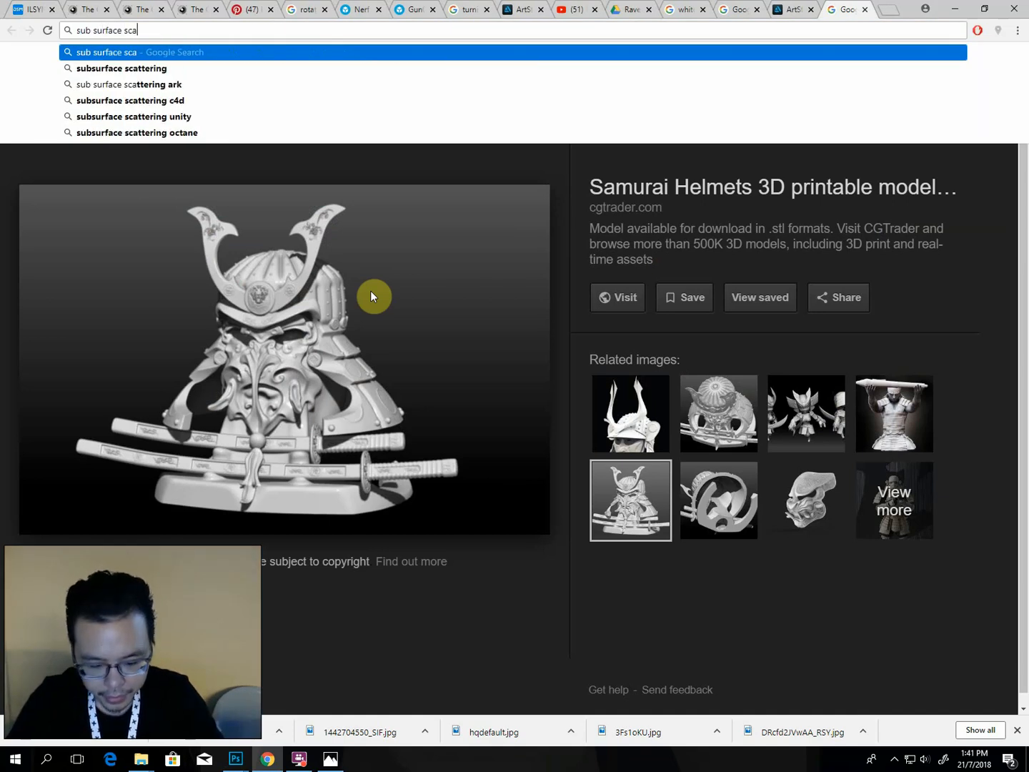
text(terring ears)
key(Return)
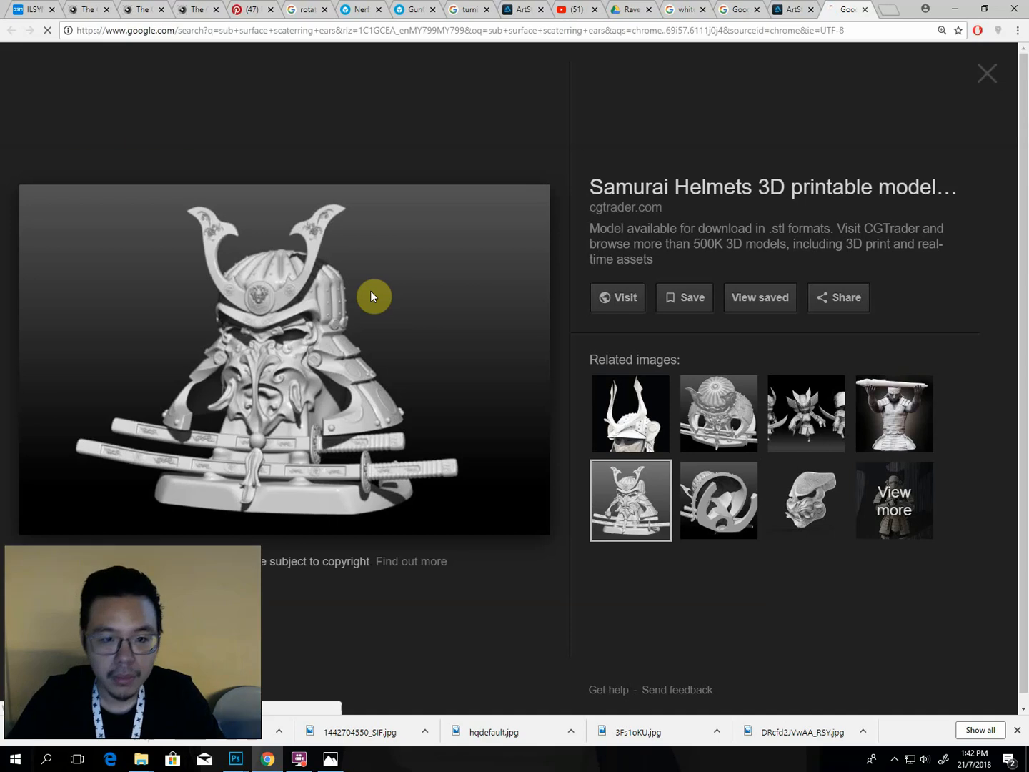
click(227, 140)
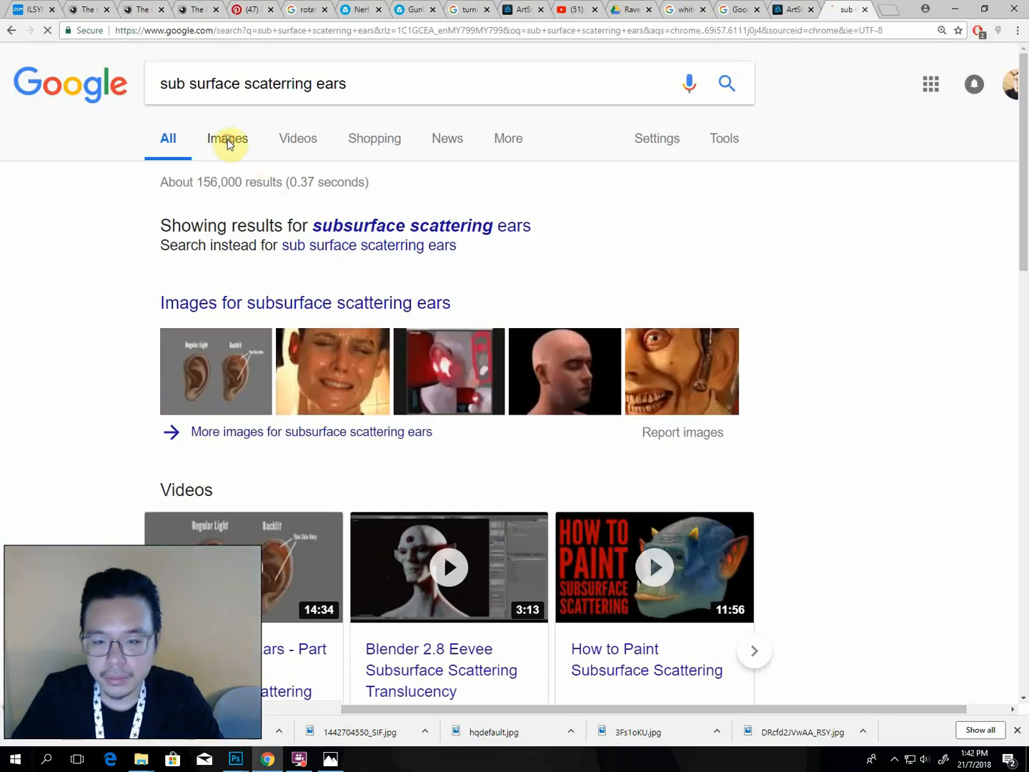
click(308, 318)
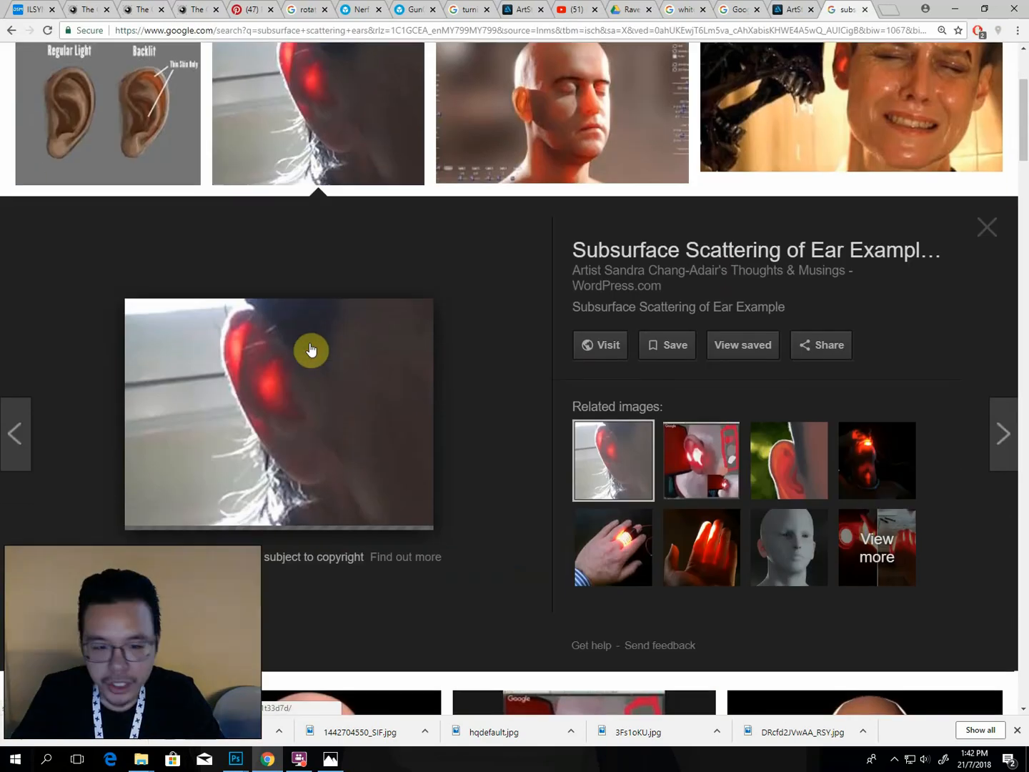
Copy the enlarged backlit red ear image and switch to Photoshop.
right_click(290, 392)
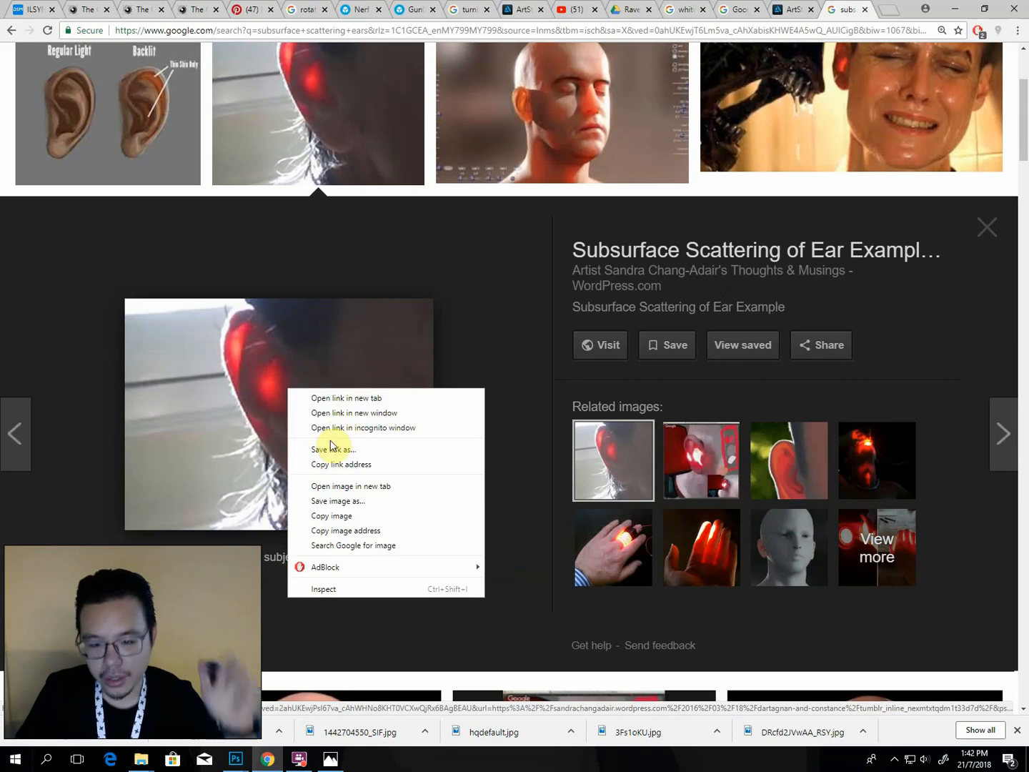
click(330, 515)
scroll(305, 457, down, 2)
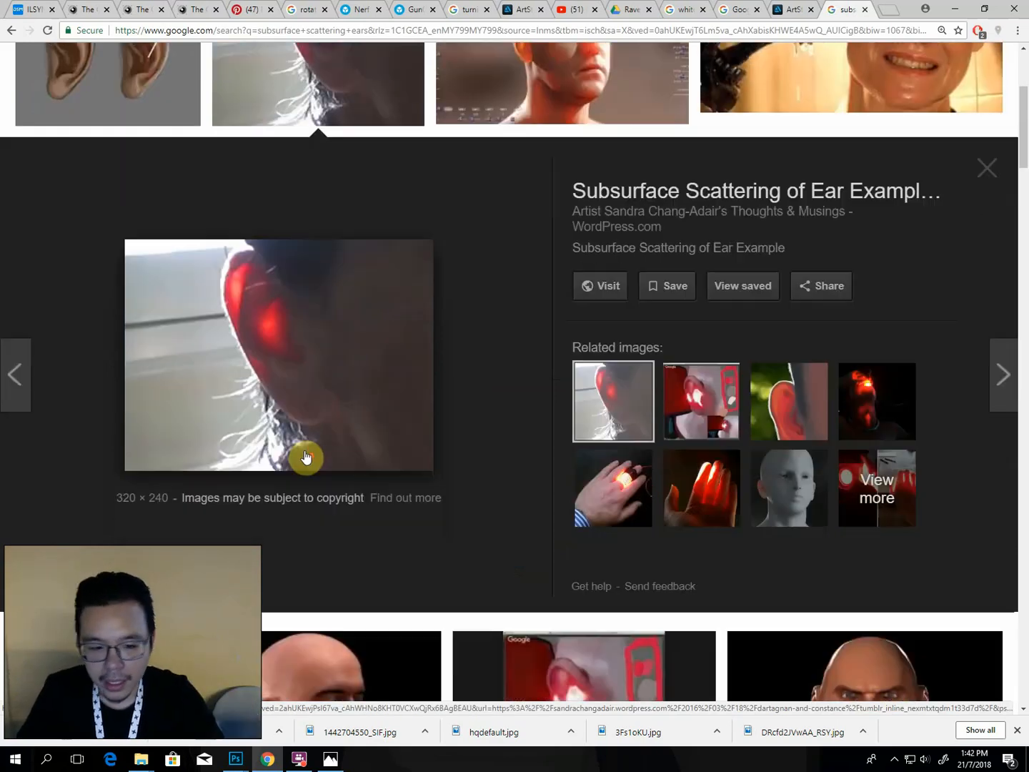
key(alt+Tab)
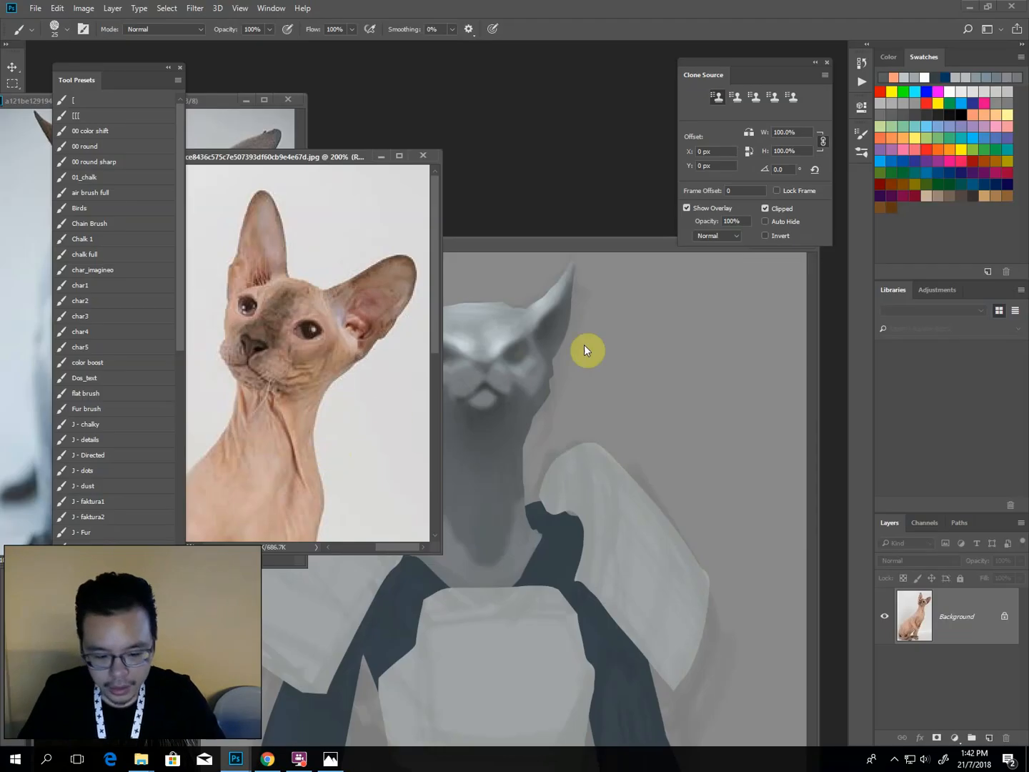
Paste the backlit ear photo into white_claw_demo.psd and move it to the empty background right of the character's head.
click(565, 255)
key(ctrl+v)
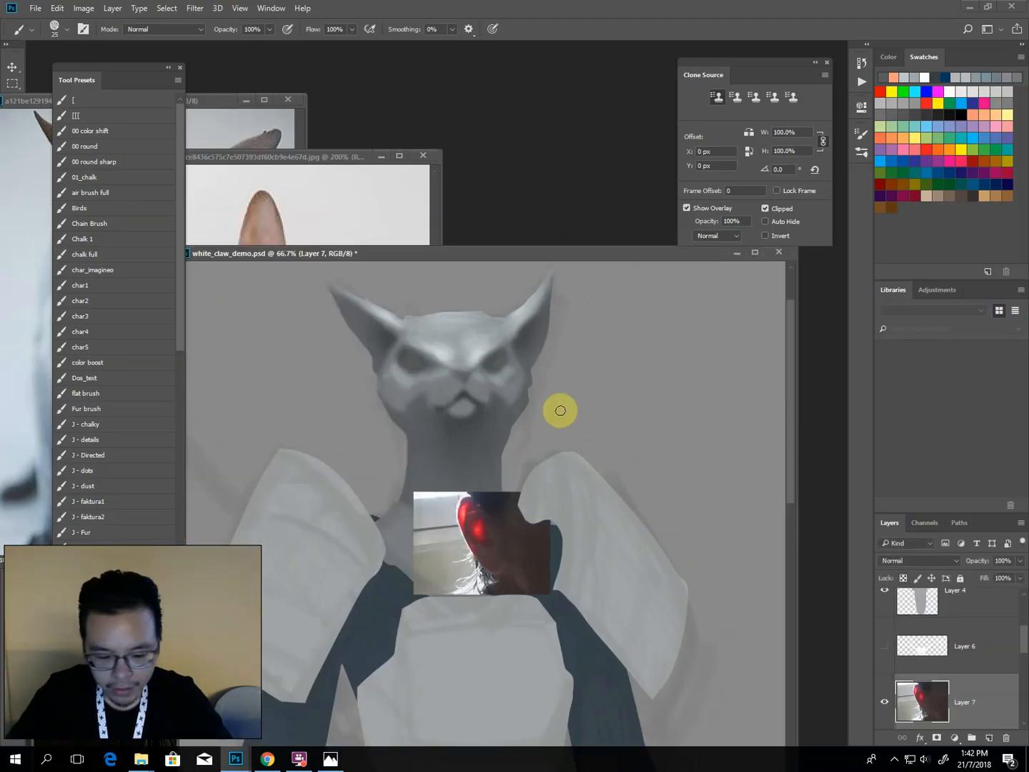
key(v)
drag(511, 516, 697, 337)
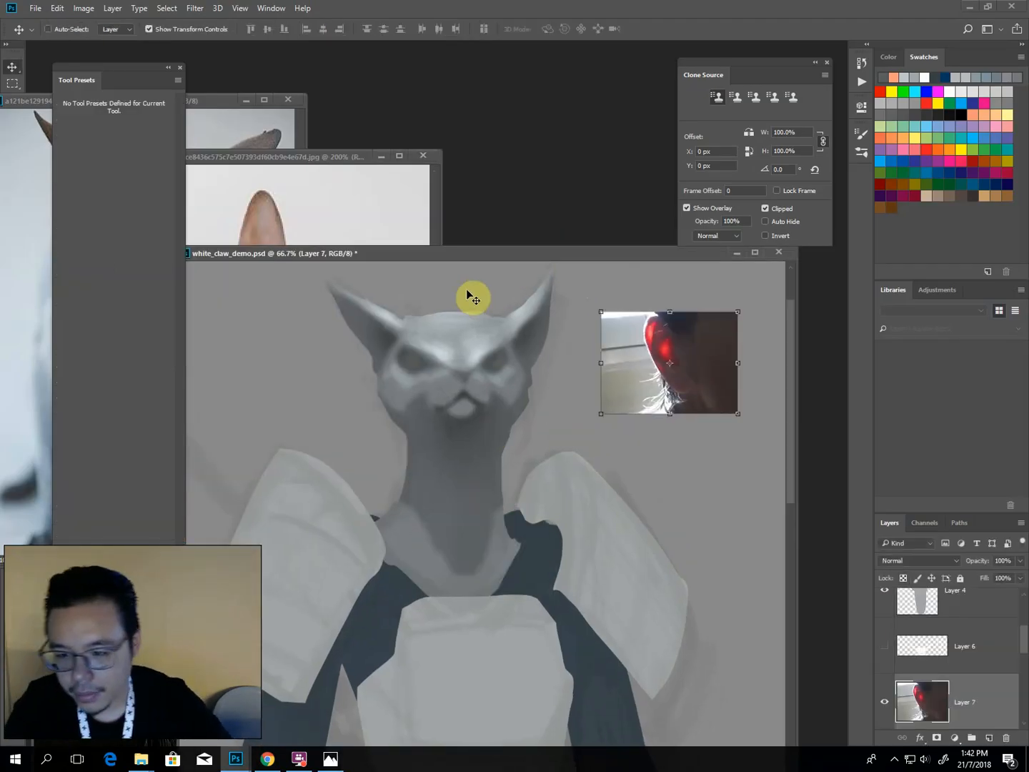
Lasso the shadowed interior of the character's left-hand ear and feather the selection by 5 pixels.
key(l)
mouse_move(376, 375)
mouse_down()
mouse_move(394, 336)
mouse_move(326, 281)
mouse_move(317, 298)
mouse_move(372, 380)
mouse_up()
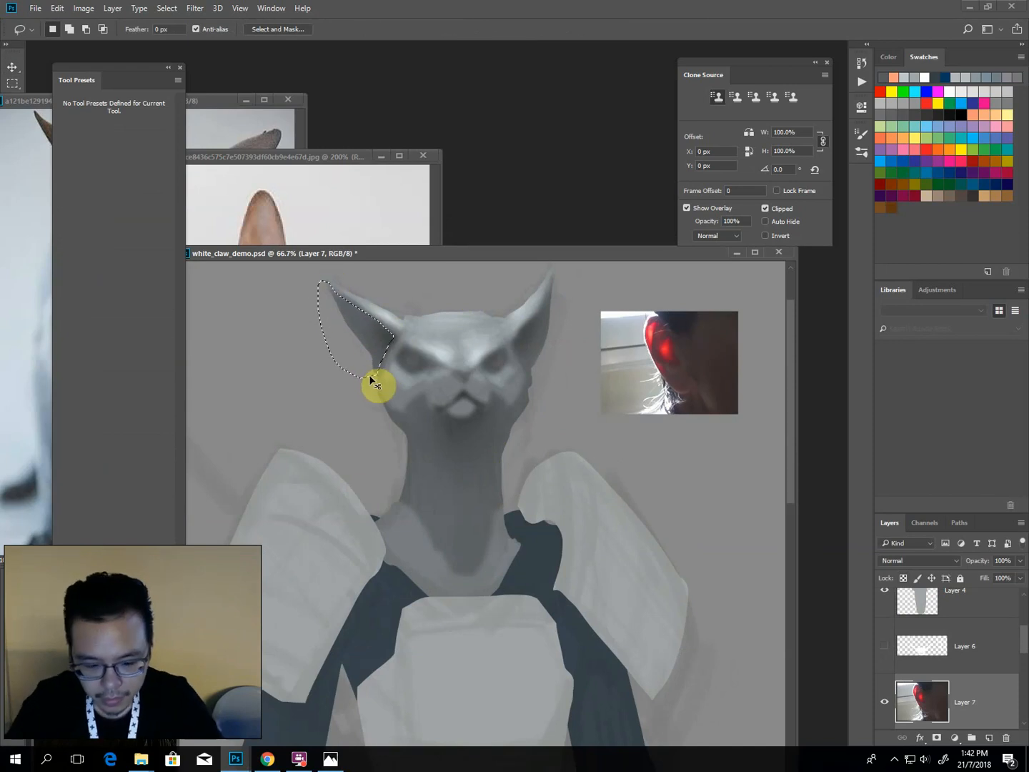
key(ctrl+Tab)
click(440, 253)
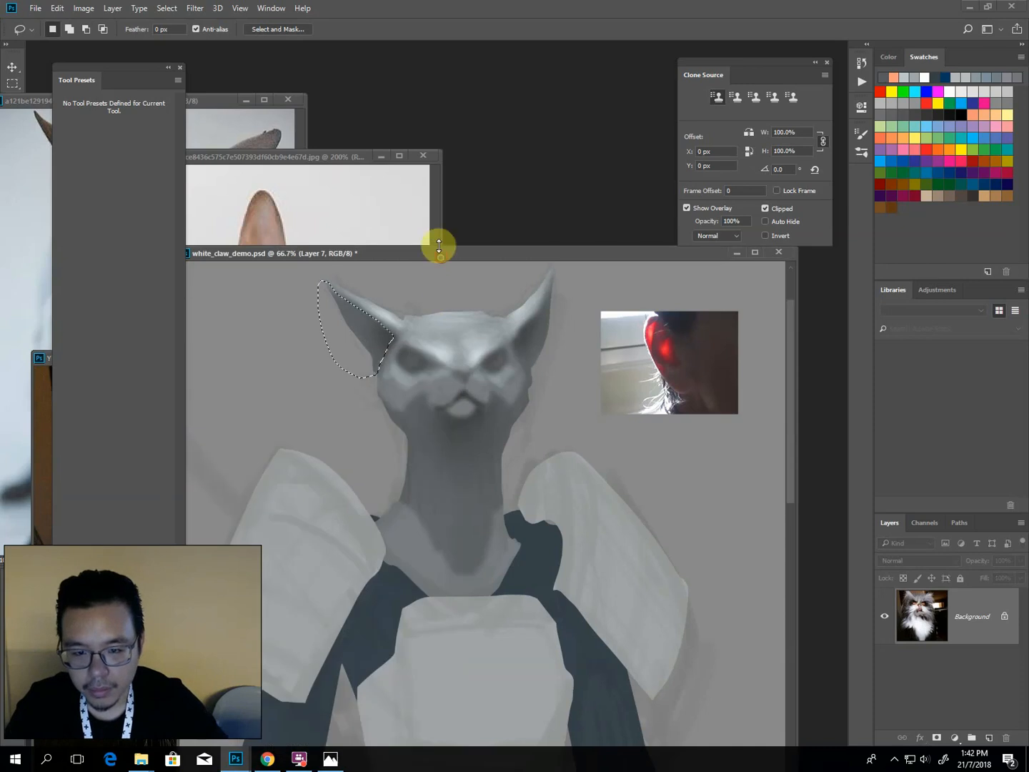
key(ctrl+Tab)
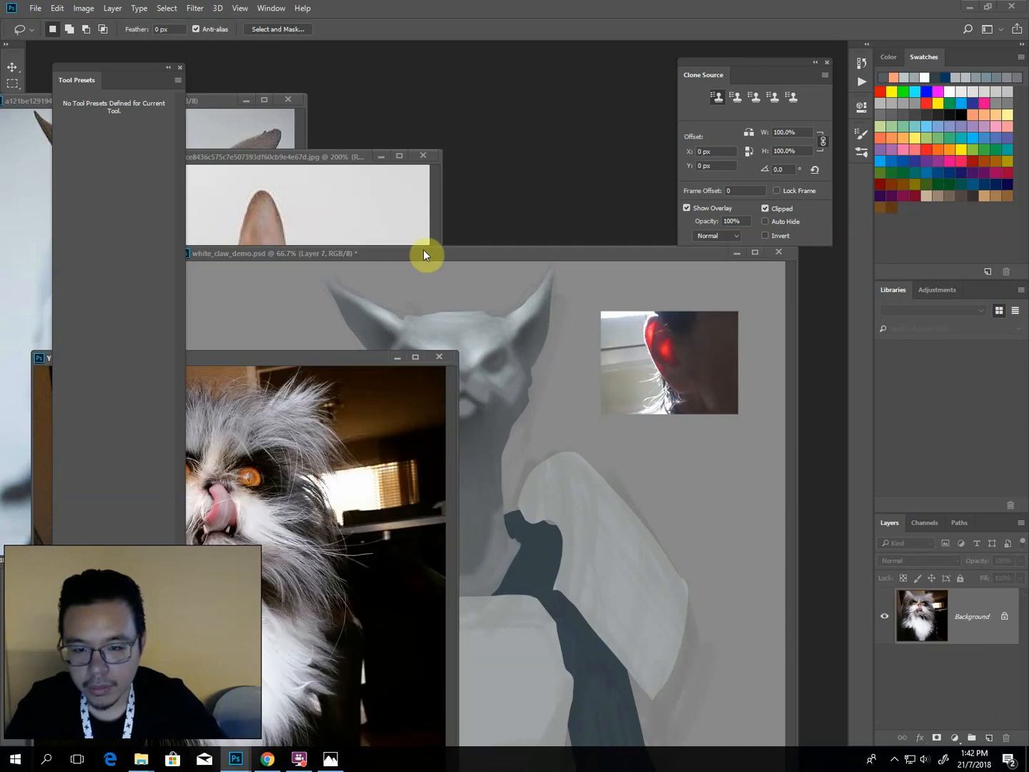
drag(423, 254, 447, 115)
key(shift+F6)
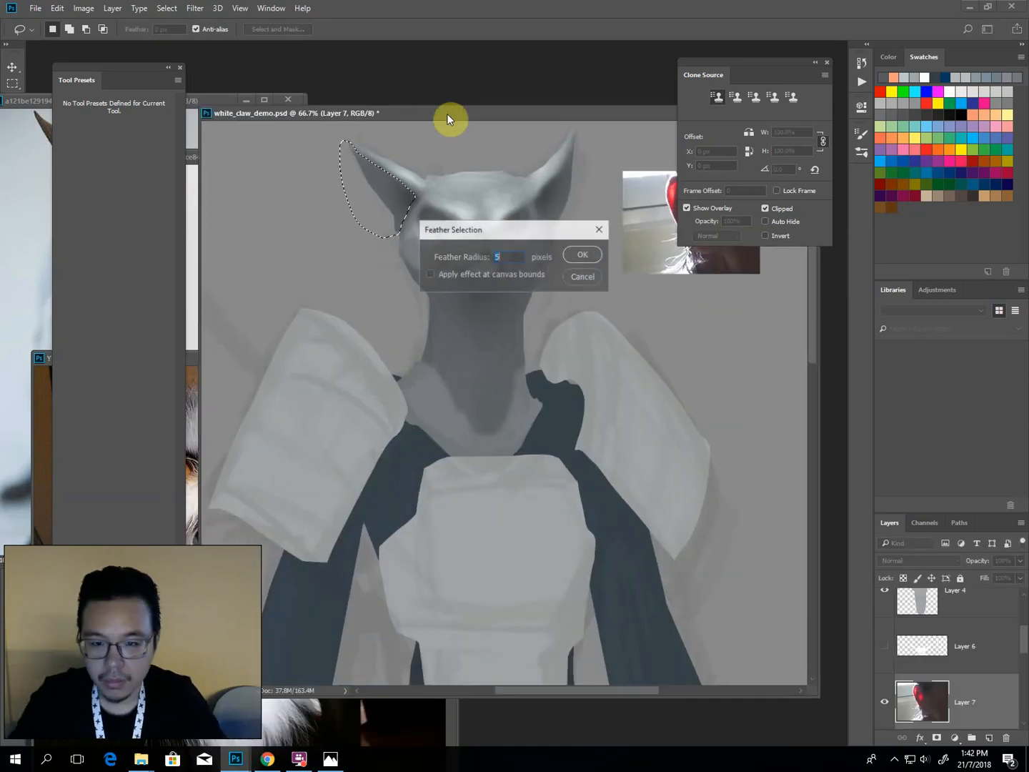
key(Return)
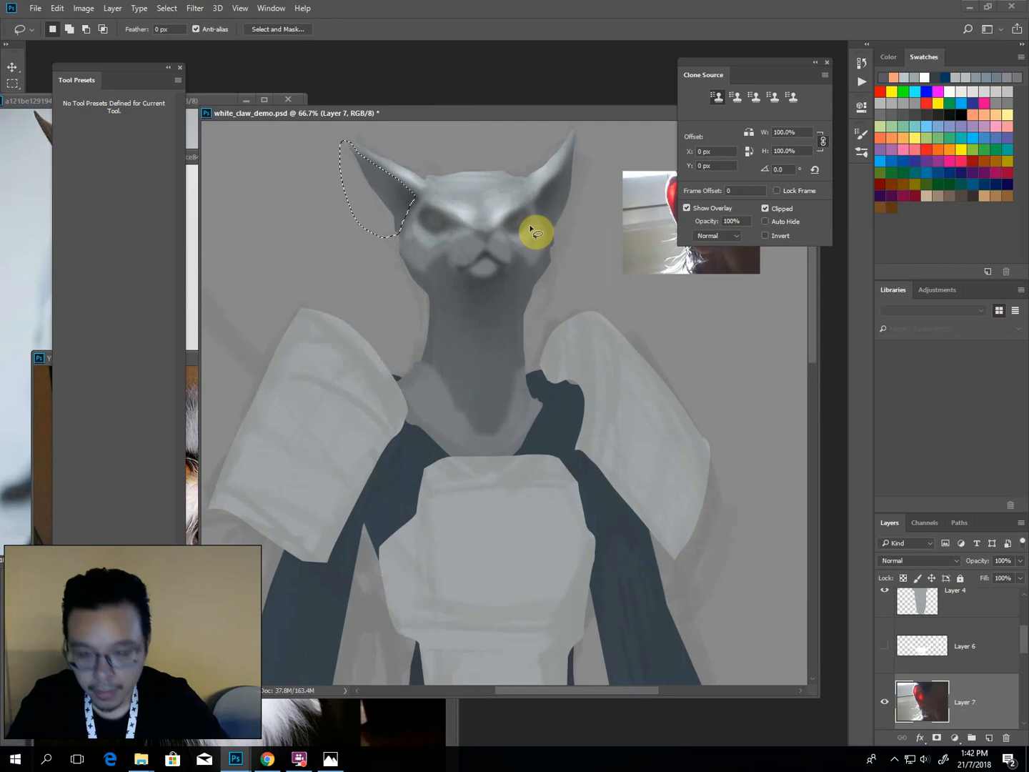
Switch to the Brush tool and make Layer 3, which holds the cat's head, the active layer.
key(b)
drag(482, 119, 464, 161)
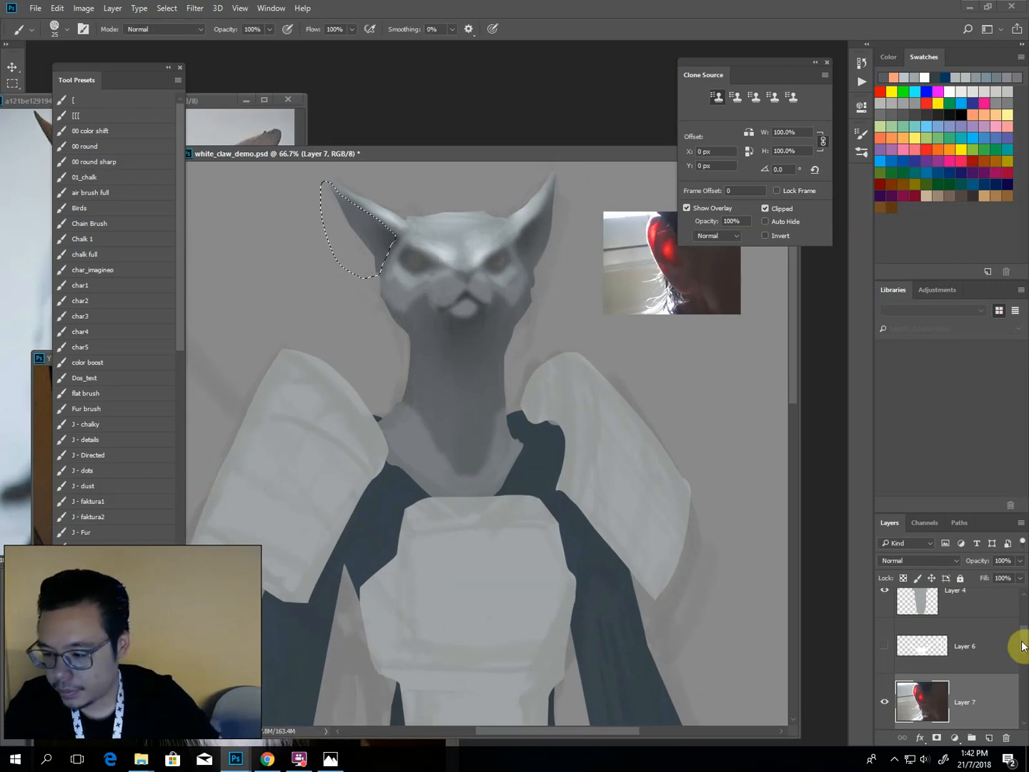
click(978, 616)
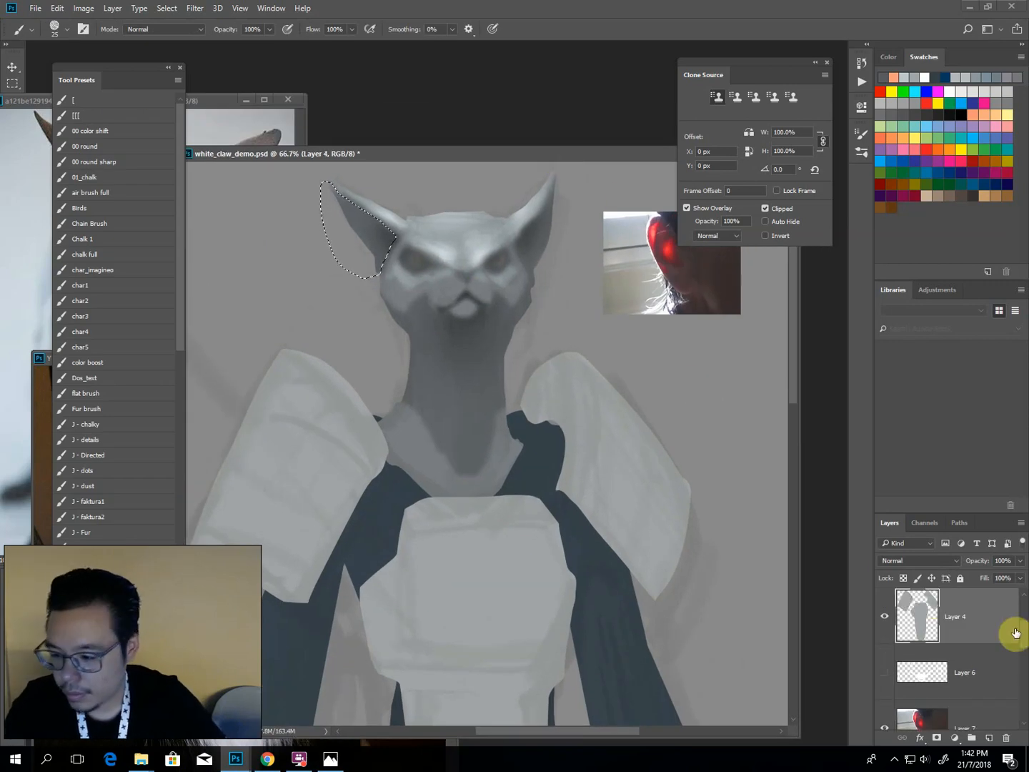
scroll(1016, 636, down, 2)
click(974, 652)
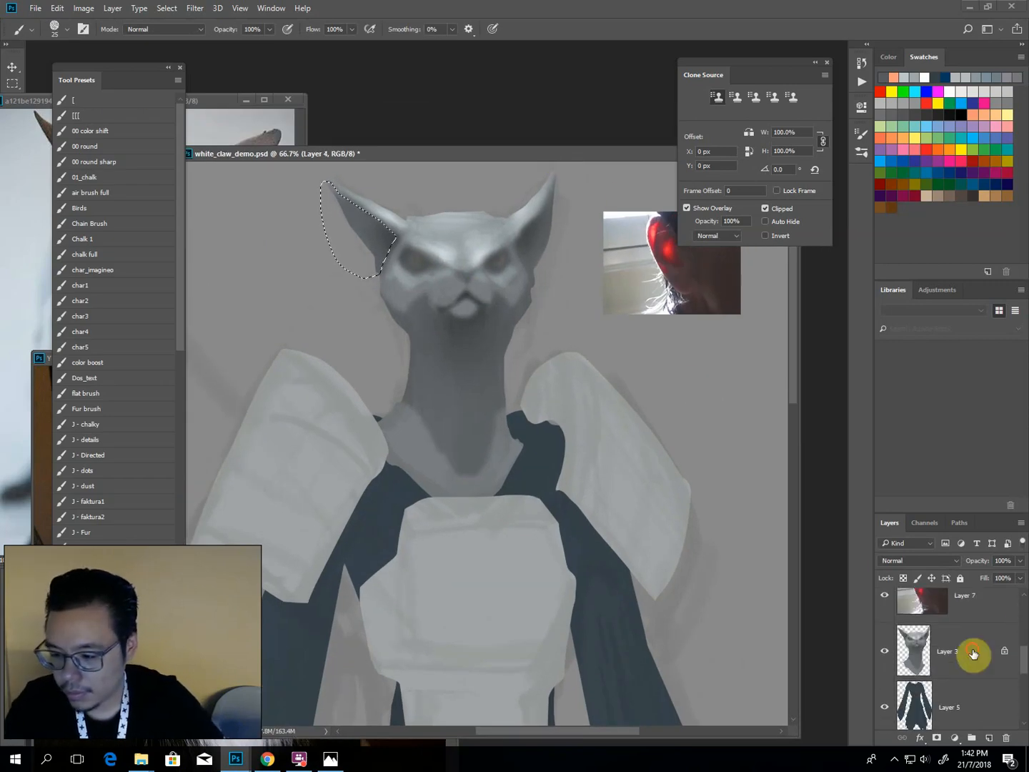
Load the air brush full preset and paint the selected left-hand ear interior with dark red sampled from the ear photo.
alt+click(653, 237)
key(])
key(])
key(])
key(])
key(])
key(])
key(])
key(])
key(])
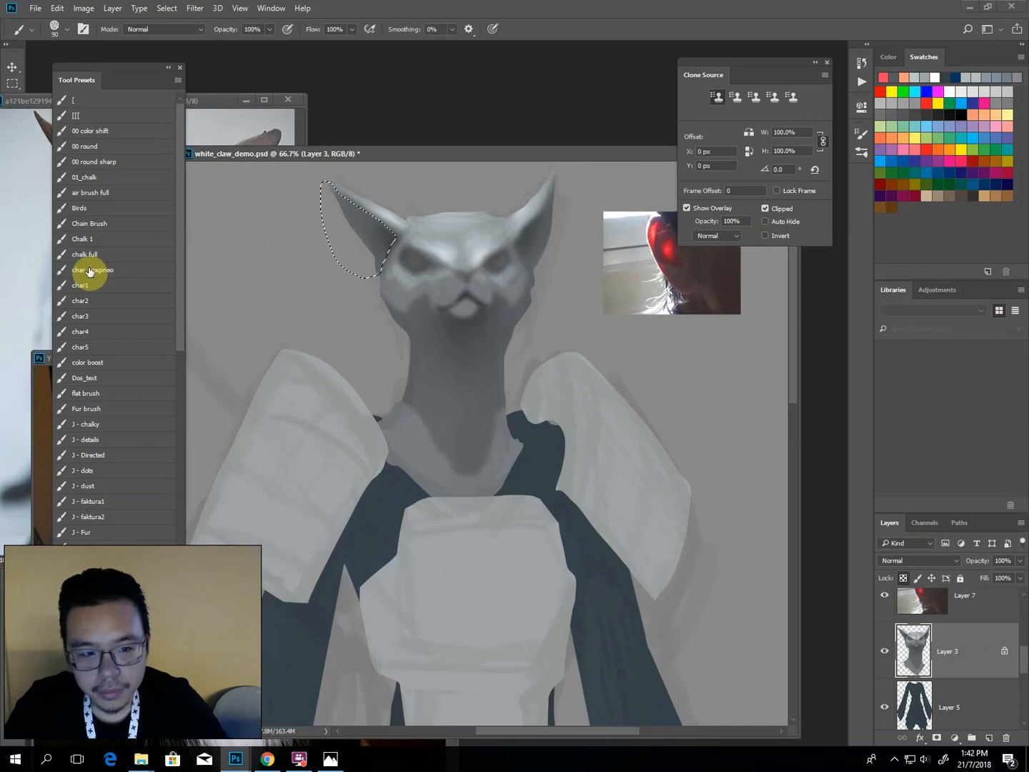
click(89, 193)
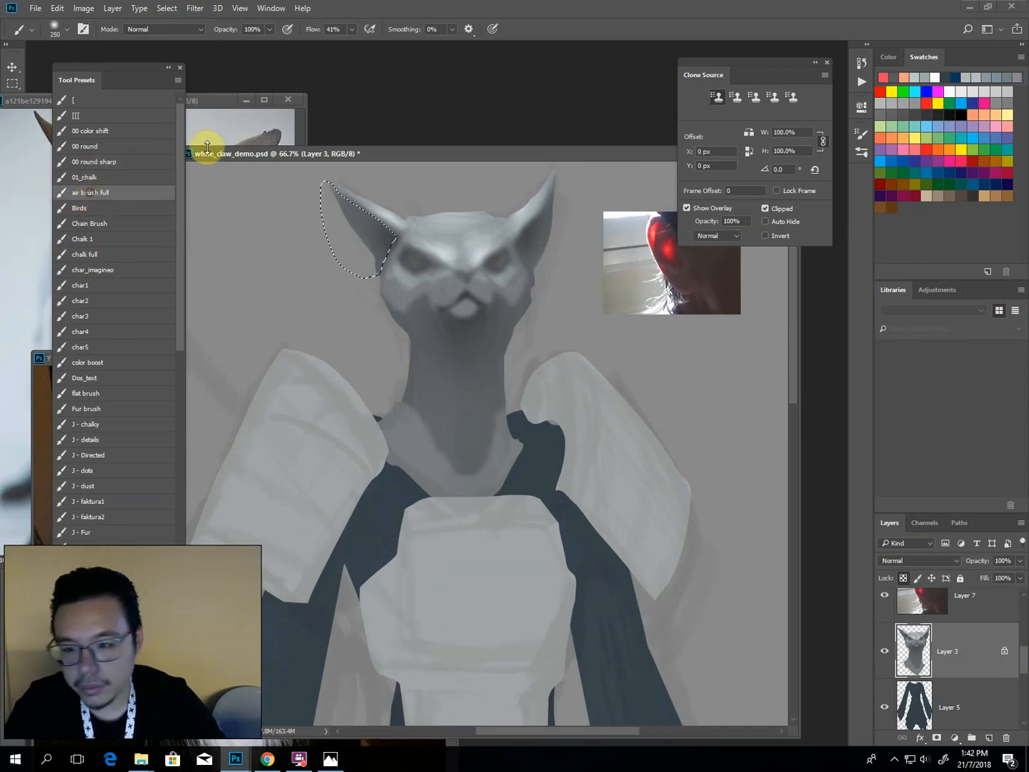
alt+click(672, 261)
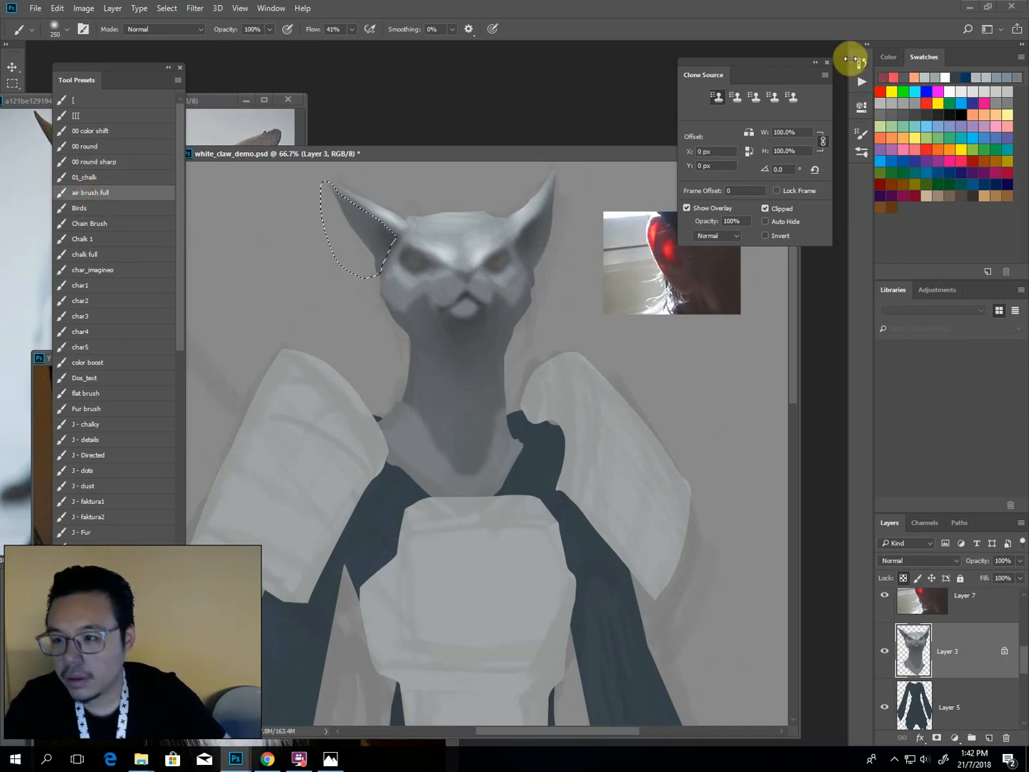
key([)
mouse_move(385, 240)
mouse_down()
mouse_move(335, 175)
mouse_move(374, 255)
mouse_move(320, 175)
mouse_move(314, 195)
mouse_up()
Paint the interior of the right-hand ear in the same dark red inside a feathered lasso selection.
key(l)
click(569, 226)
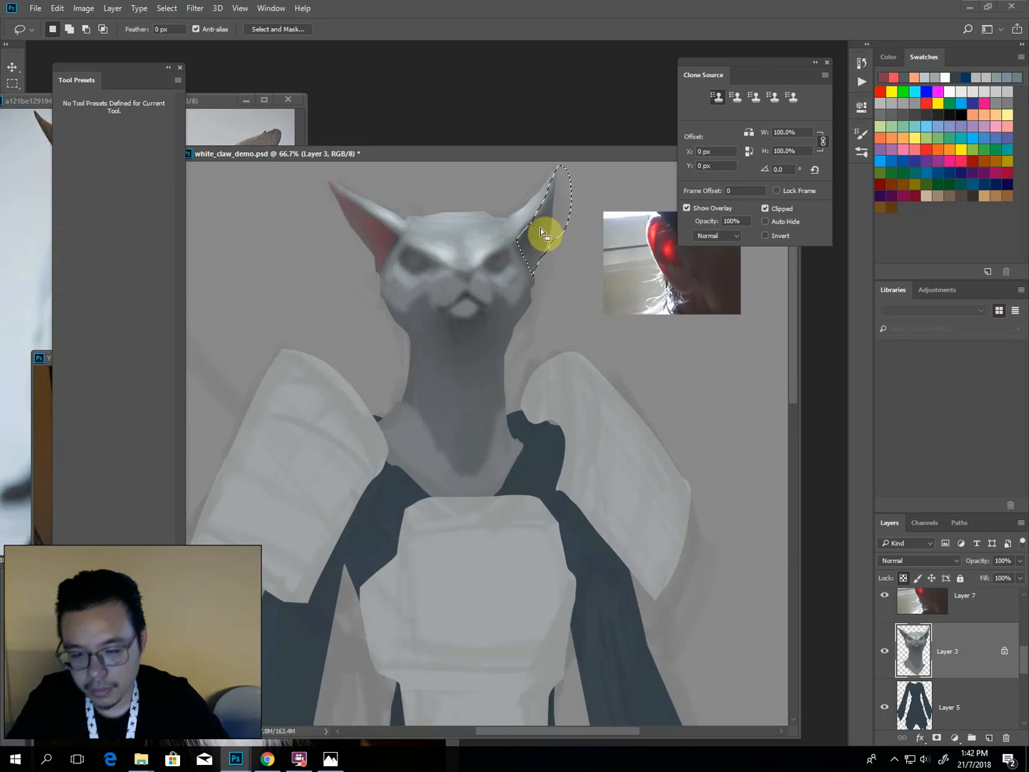
key(b)
key(shift+F6)
key(Return)
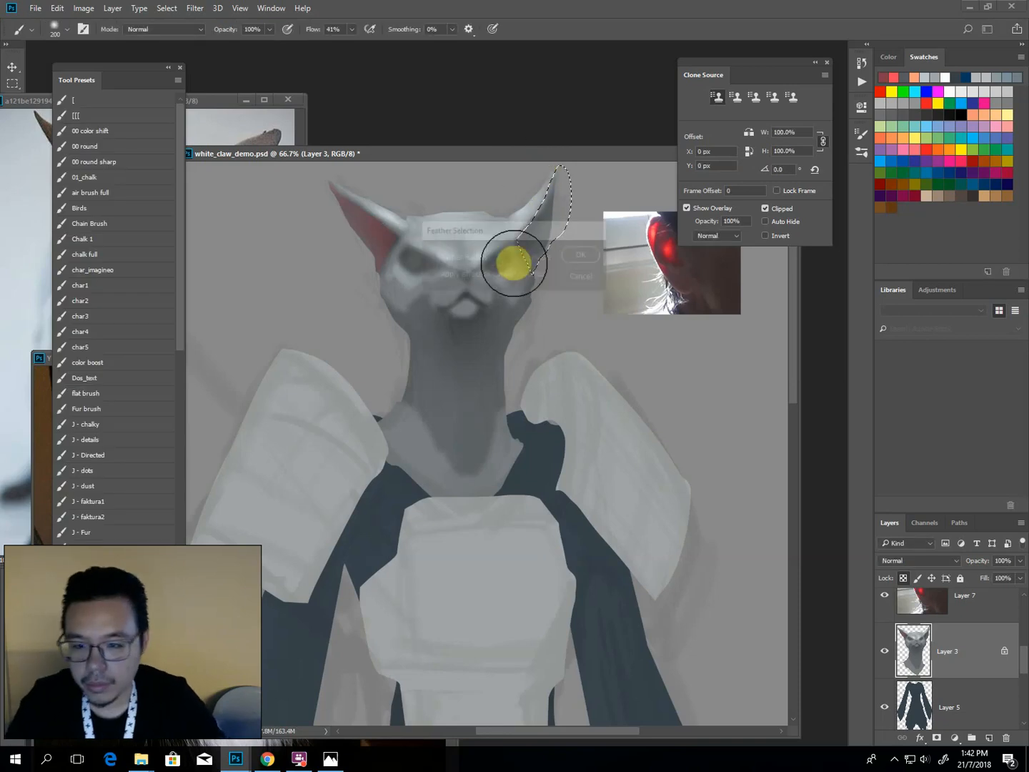
mouse_move(511, 259)
mouse_down()
mouse_move(557, 193)
mouse_move(523, 238)
mouse_up()
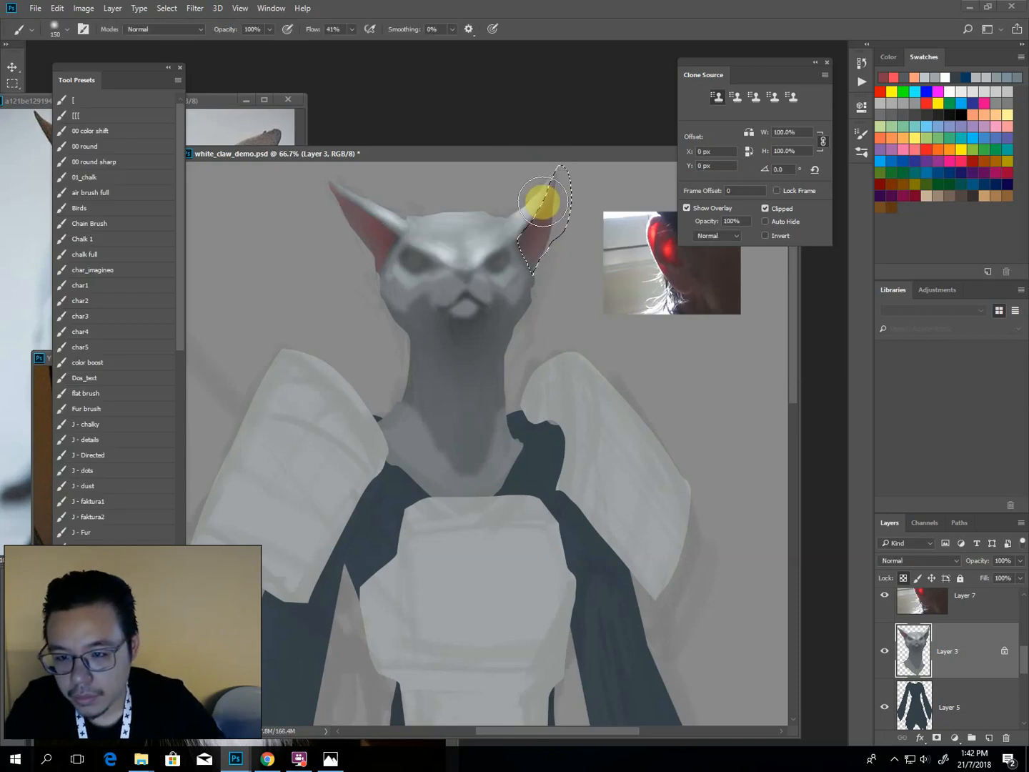
drag(582, 303, 563, 312)
key([)
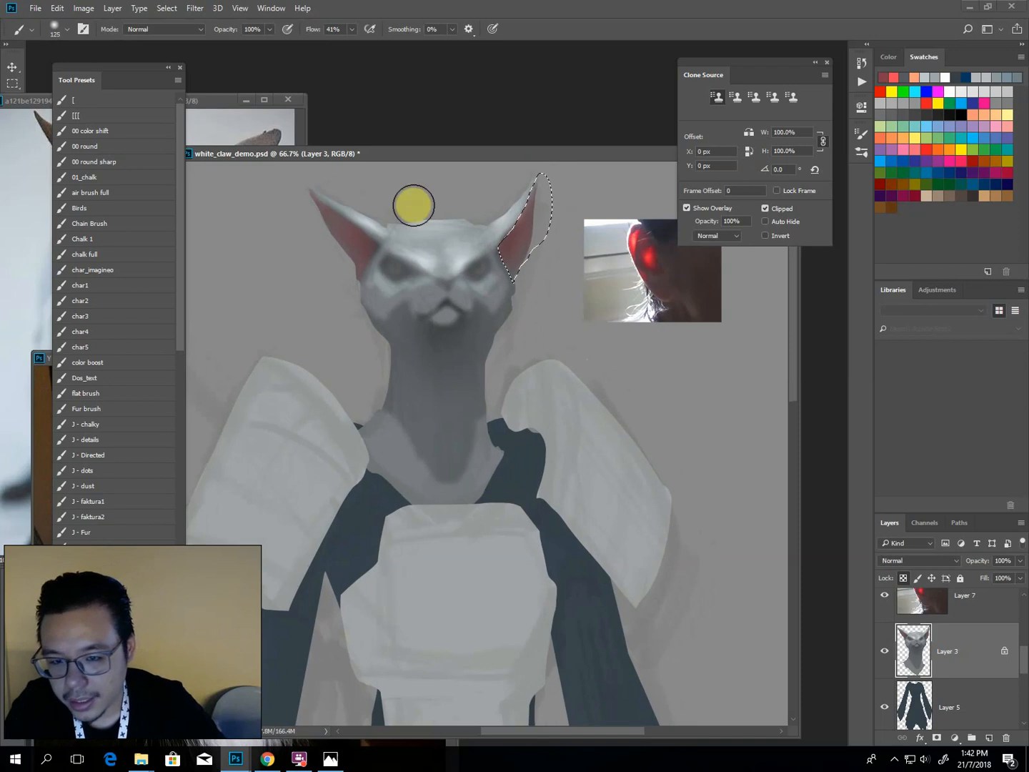
Build up a brighter red glow inside the right-hand ear, blending reds sampled from the ear photo and the ear itself.
alt+click(651, 246)
alt+click(639, 235)
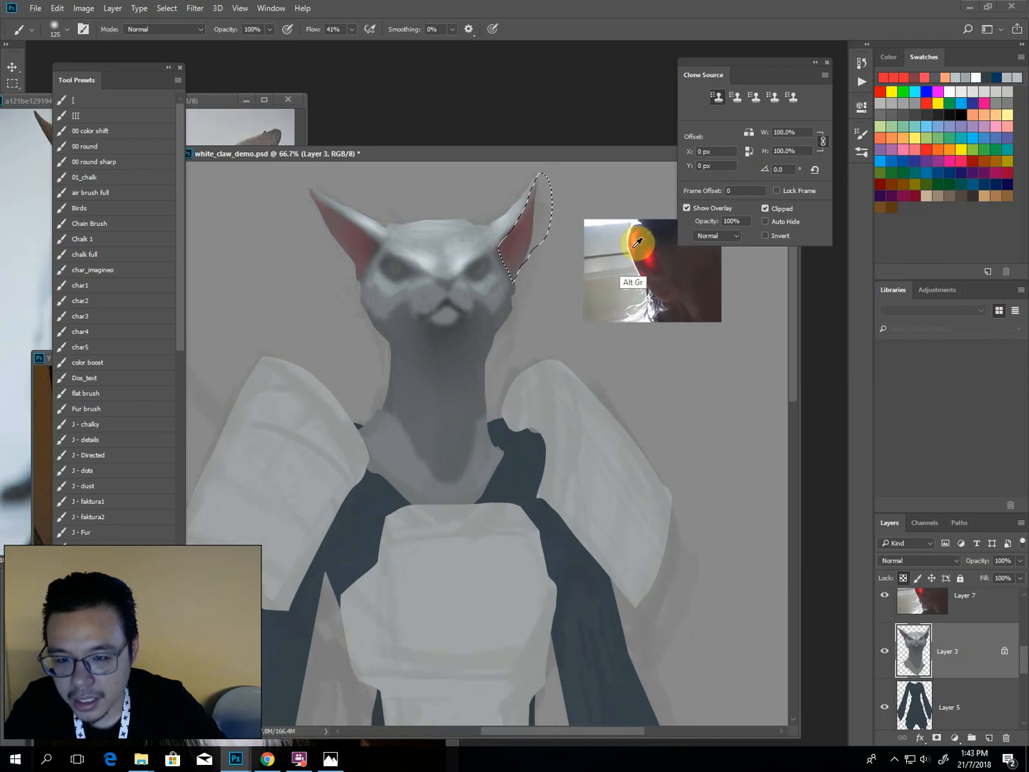
key(bracketleft)
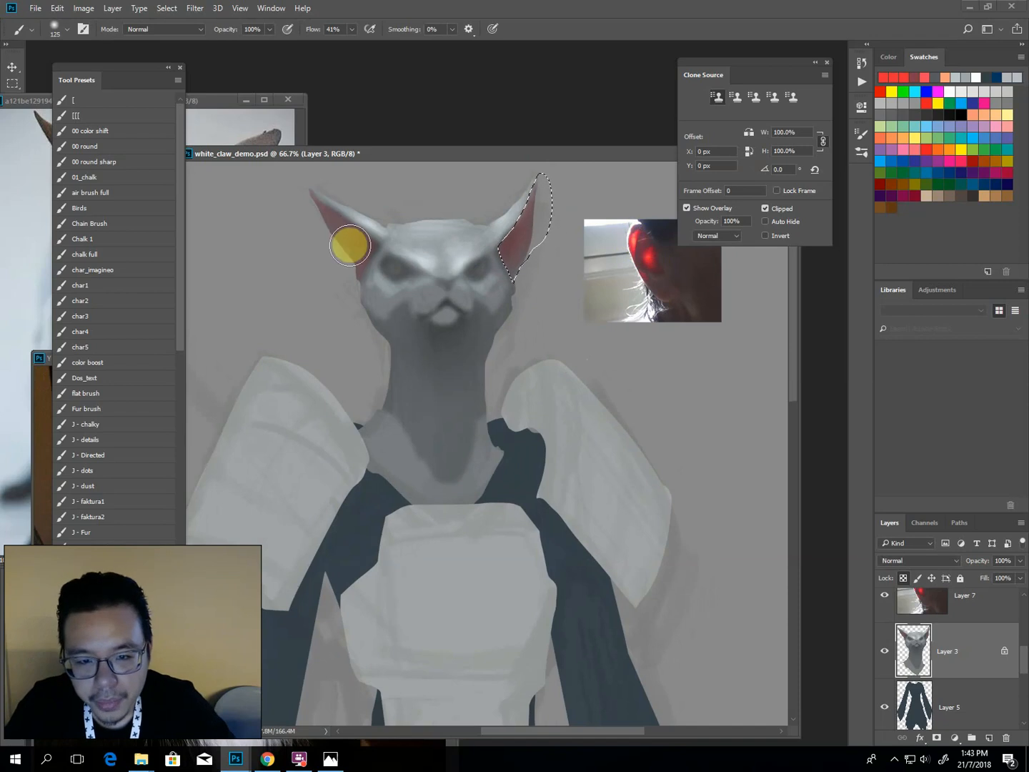
key(bracketright)
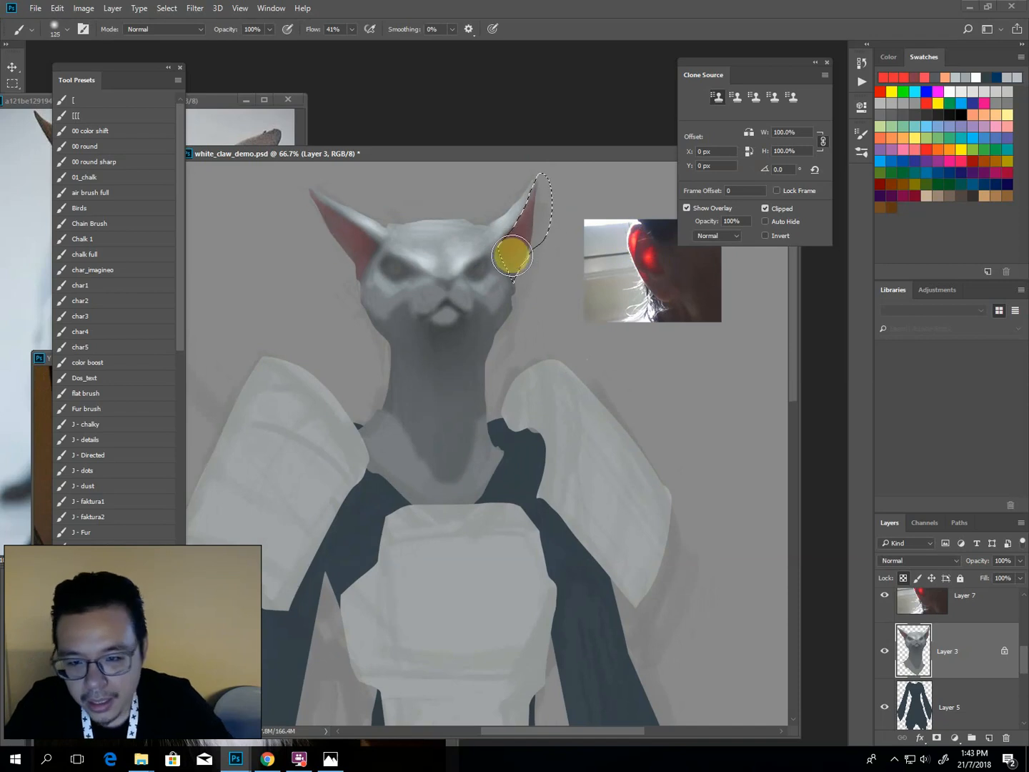
alt+click(519, 245)
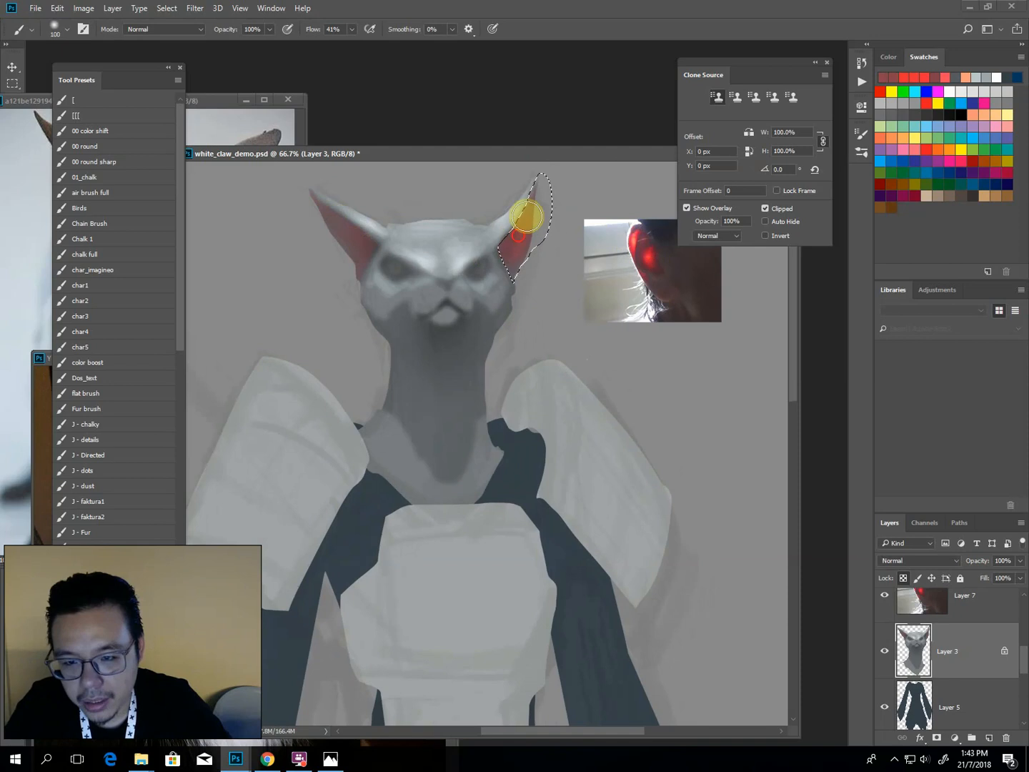
key(bracketleft)
key(bracketleft)
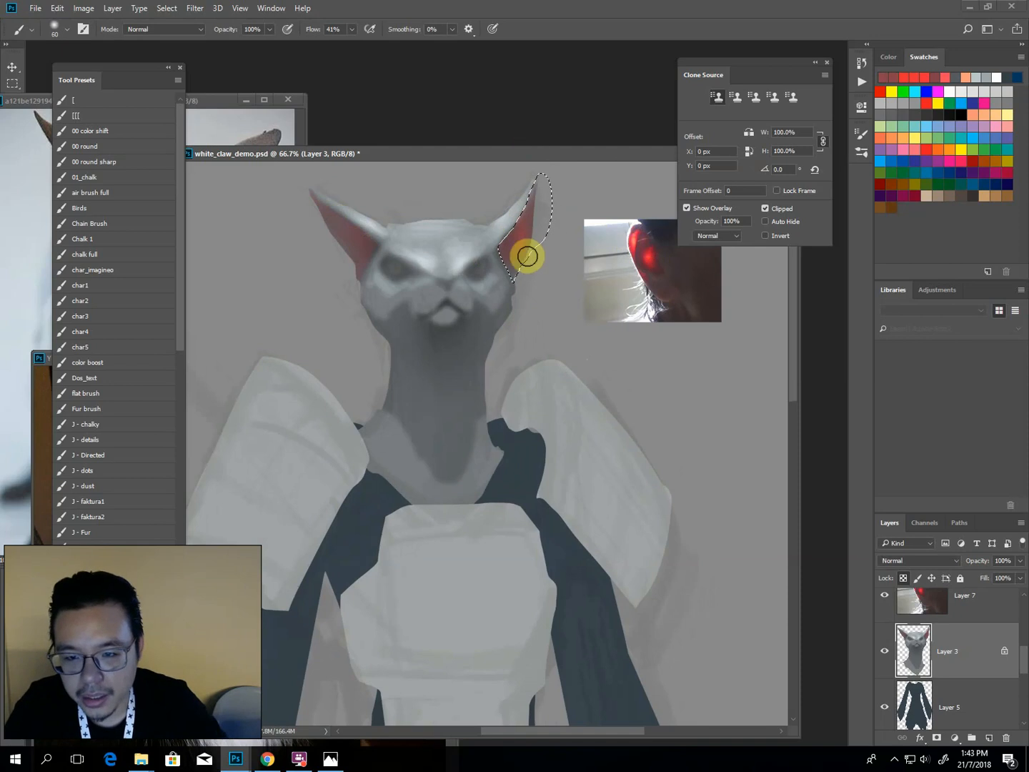
drag(525, 233, 529, 191)
key(bracketright)
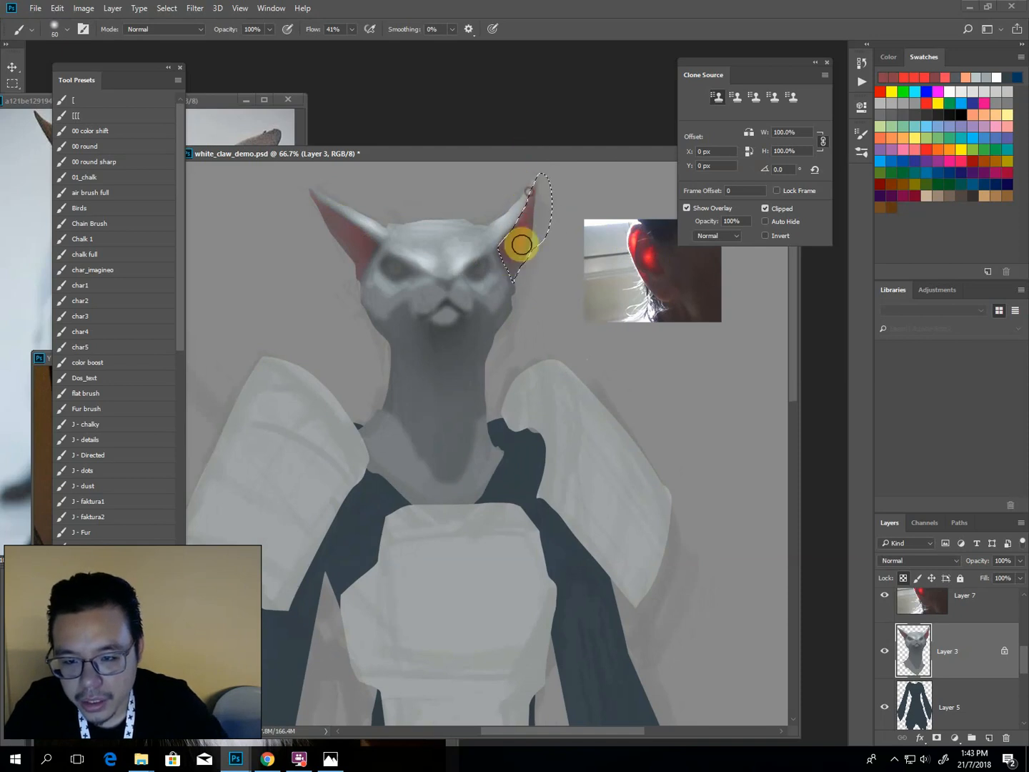
Drop the current selection, lasso the interior of the left-hand ear and feather the new selection for painting.
key(ctrl+d)
key(l)
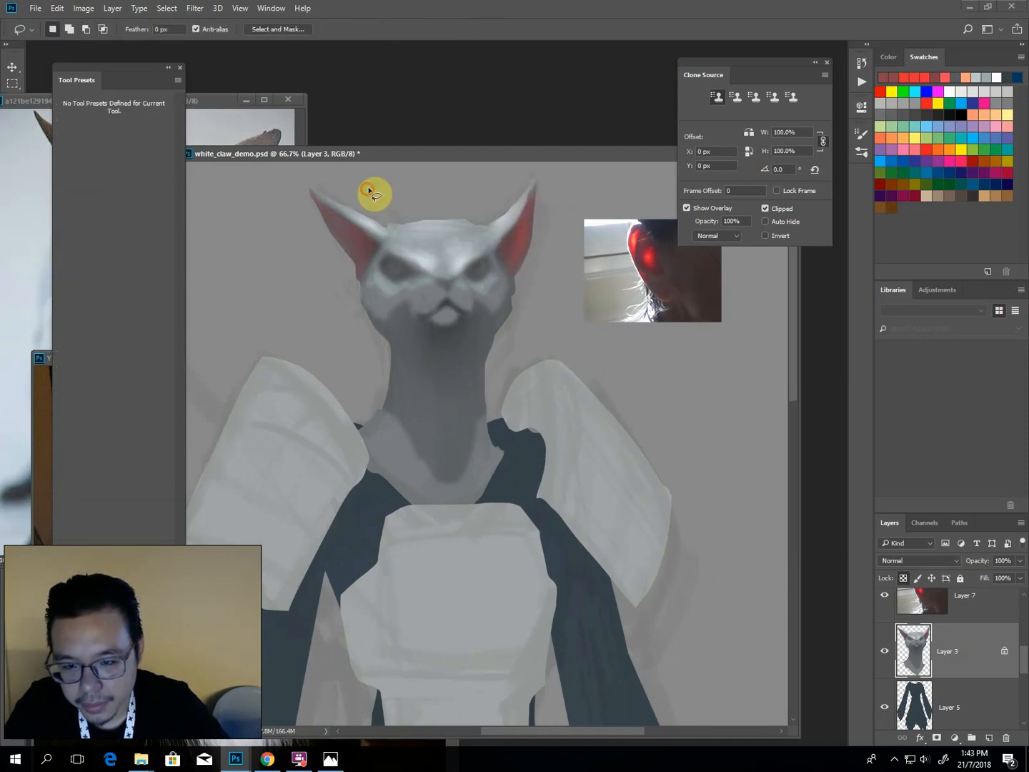
mouse_move(360, 284)
mouse_down()
mouse_move(384, 262)
mouse_move(349, 218)
mouse_move(300, 192)
mouse_move(356, 283)
mouse_up()
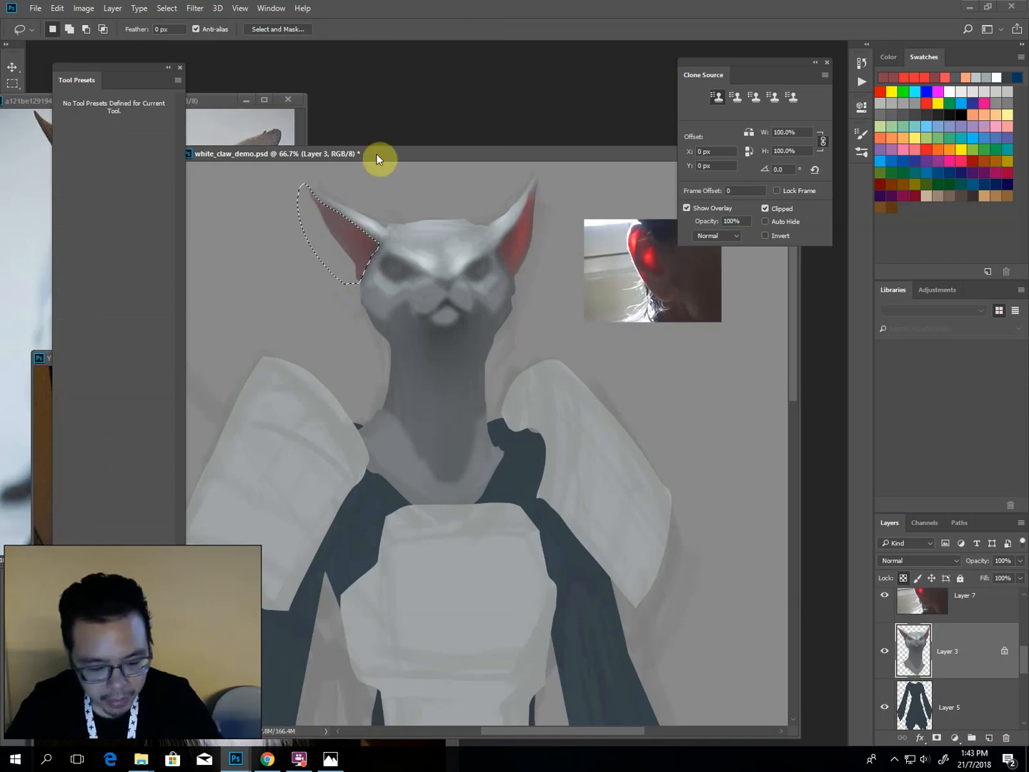
key(shift+F6)
key(Return)
key(b)
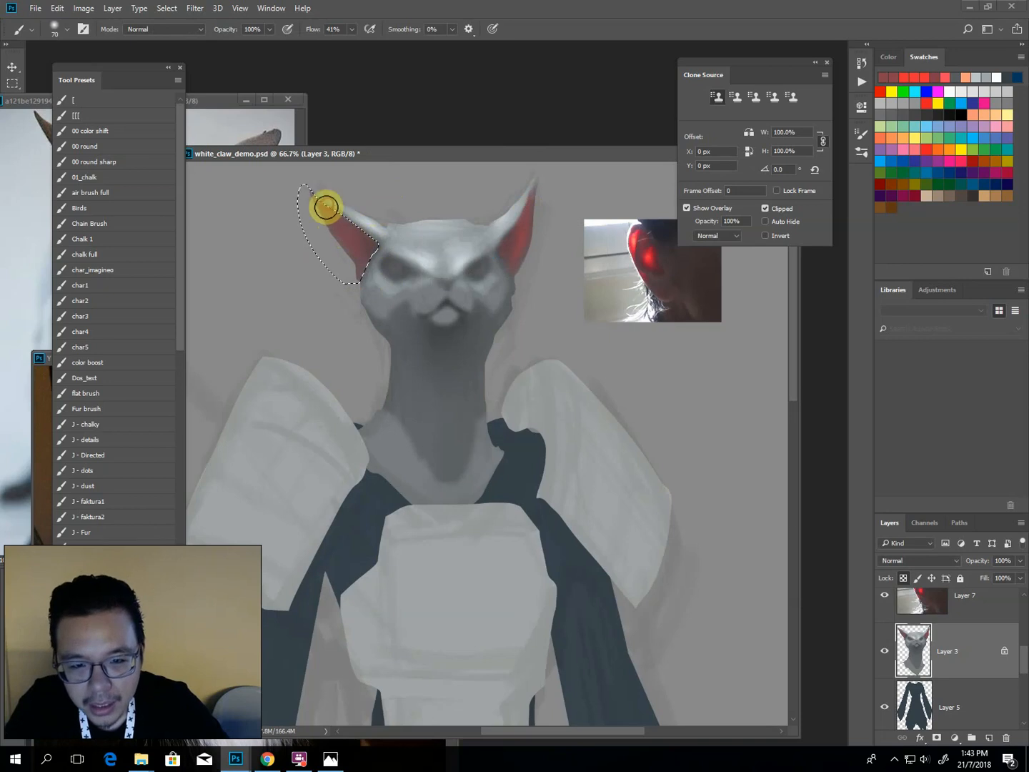
Paint a brighter red glow in the selected left-hand ear with colours sampled from the ear photo.
alt+click(637, 237)
key(bracketright)
drag(334, 214, 340, 165)
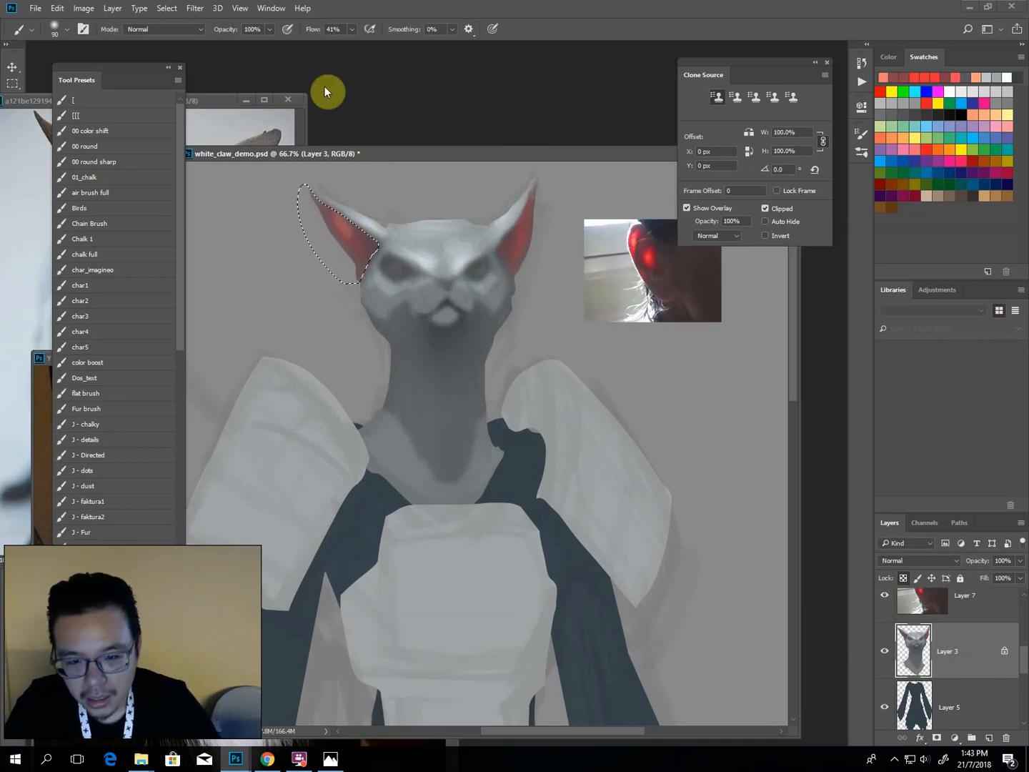
alt+click(648, 254)
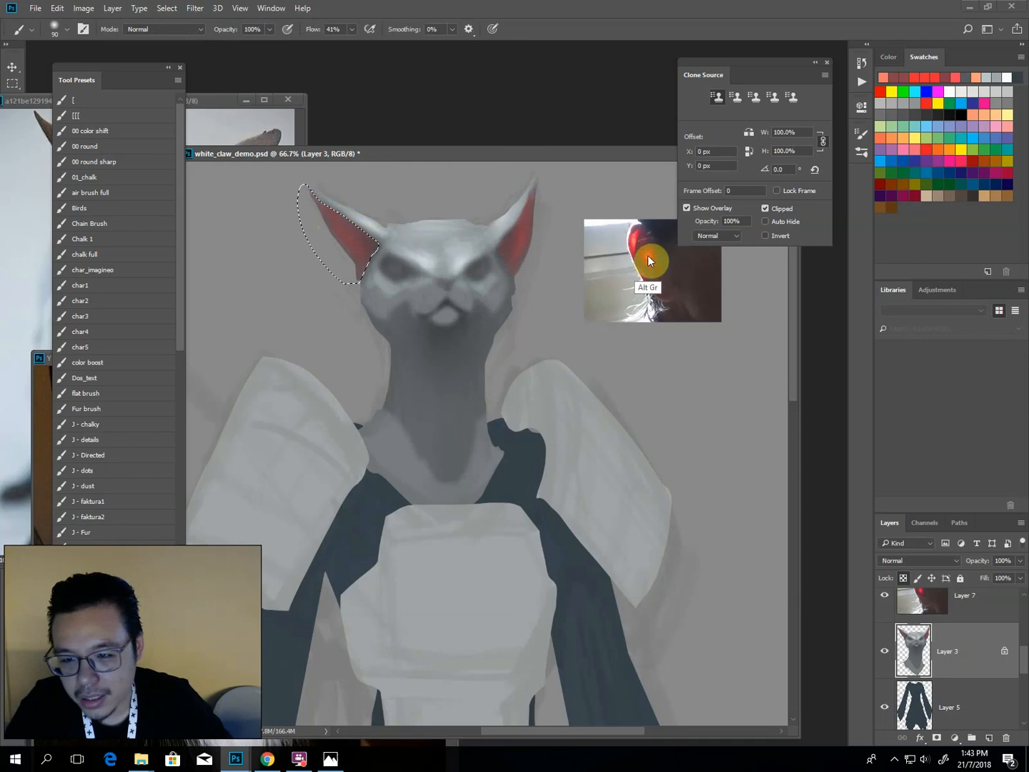
key(bracketright)
click(342, 233)
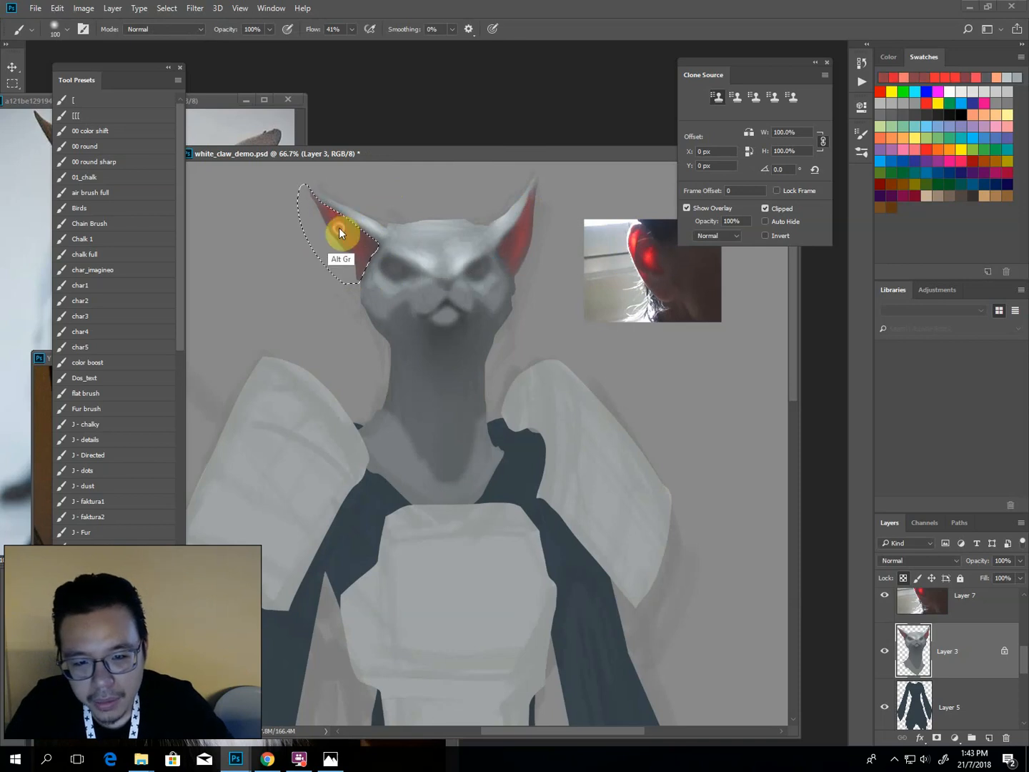
Lasso a smaller area inside the right-hand ear, intensify it with bright red sampled from the ear photo, and deselect.
key(l)
key(ctrl+d)
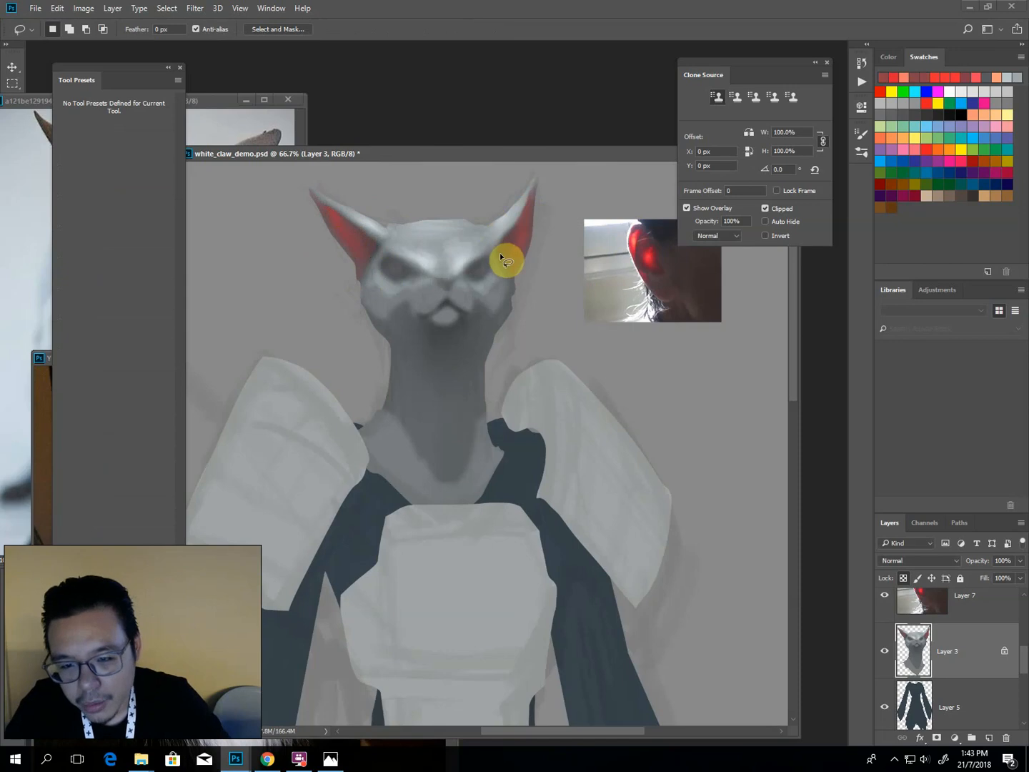
mouse_move(512, 228)
mouse_down()
mouse_move(518, 265)
mouse_move(540, 234)
mouse_up()
key(b)
alt+click(651, 258)
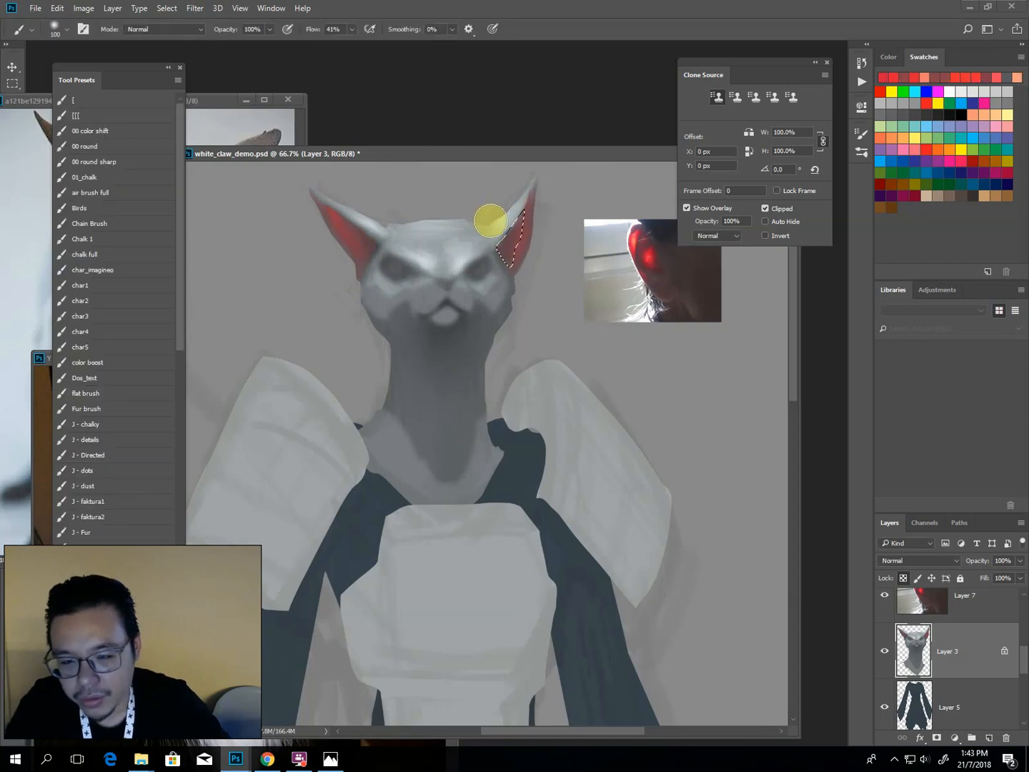
key(bracketleft)
drag(498, 241, 492, 250)
alt+click(500, 245)
key(l)
click(374, 203)
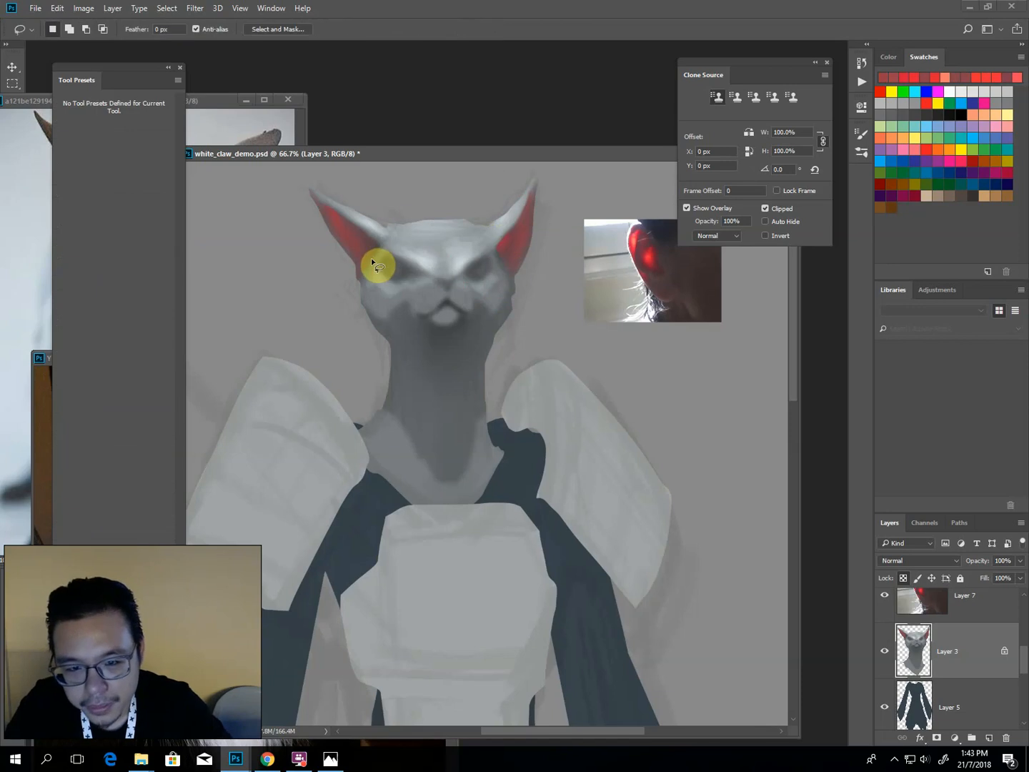
mouse_move(373, 263)
mouse_down()
mouse_move(364, 236)
mouse_move(352, 244)
mouse_move(373, 234)
mouse_up()
key(b)
key(l)
click(312, 268)
Sample near-white from the ear photo and paint a thin rim light along the right-hand ear with a small brush.
key(b)
key(bracketleft)
key(bracketleft)
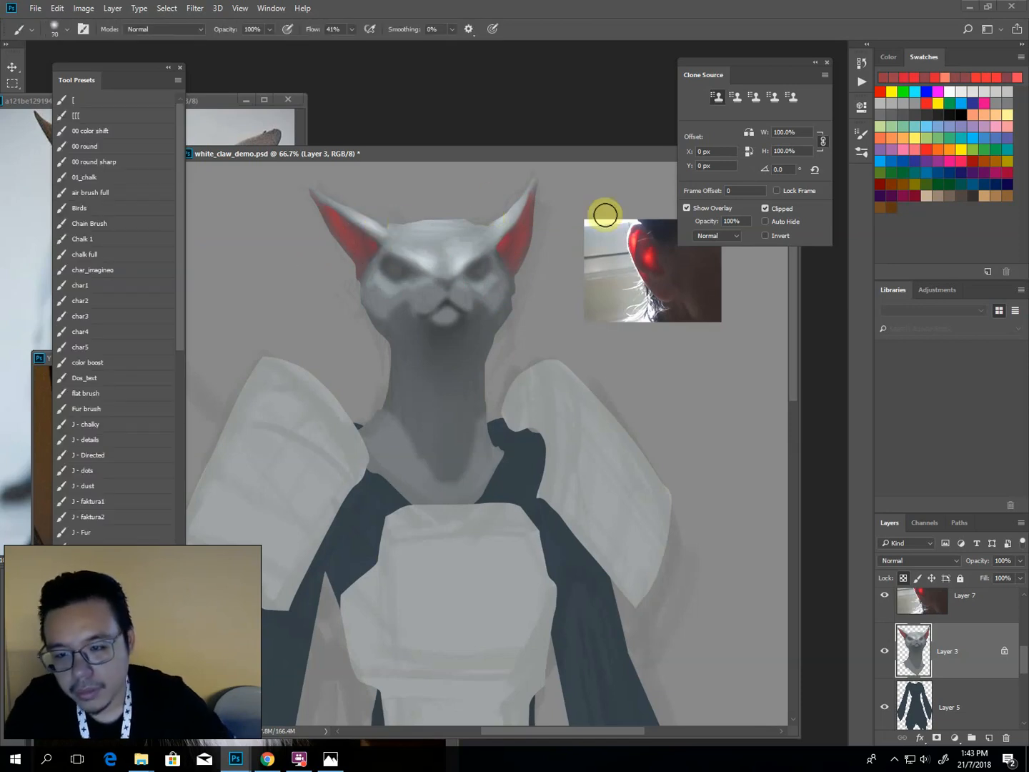
key(bracketleft)
key(bracketleft)
key(bracketleft)
key(bracketleft)
alt+click(633, 228)
key(bracketleft)
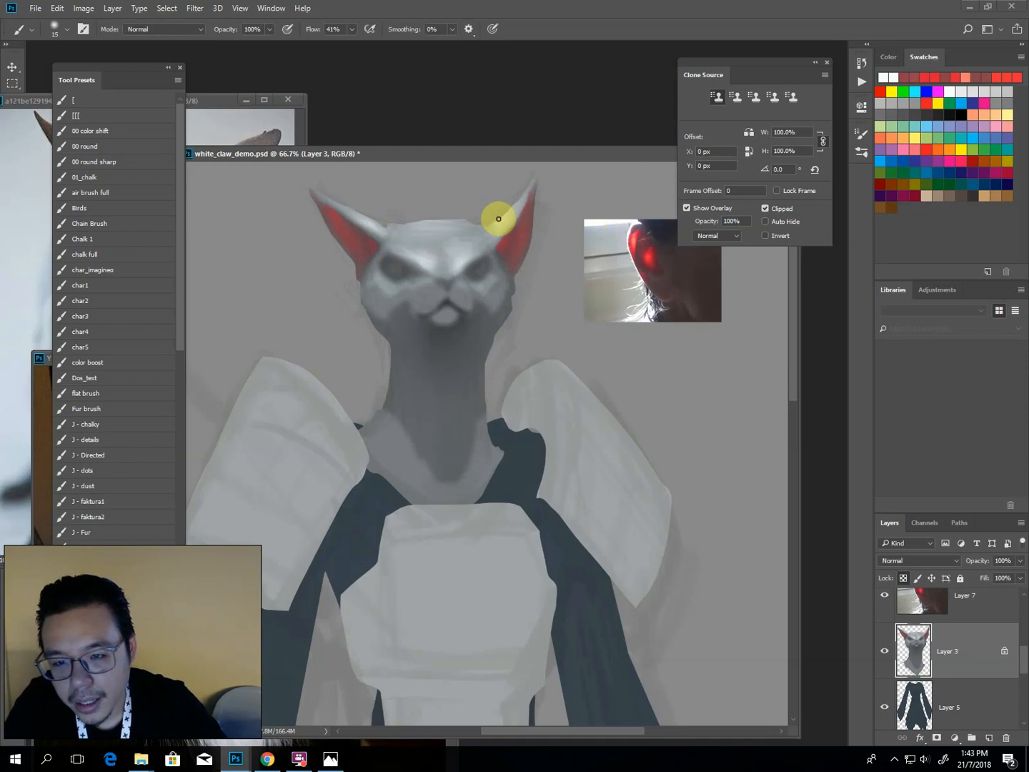
mouse_move(506, 213)
mouse_down()
mouse_move(535, 175)
mouse_move(524, 202)
mouse_move(536, 175)
mouse_move(521, 266)
mouse_up()
Paint a near-white rim light along the outer and upper edges of the left-hand ear.
key(])
key(])
key(])
key(])
mouse_move(315, 206)
mouse_down()
mouse_move(310, 191)
mouse_move(350, 261)
mouse_up()
key([)
key([)
key([)
mouse_move(310, 191)
mouse_down()
mouse_move(348, 216)
mouse_move(313, 190)
mouse_move(392, 223)
mouse_up()
Touch up the base of the left-hand ear and the head with small strokes in sampled colours.
key(])
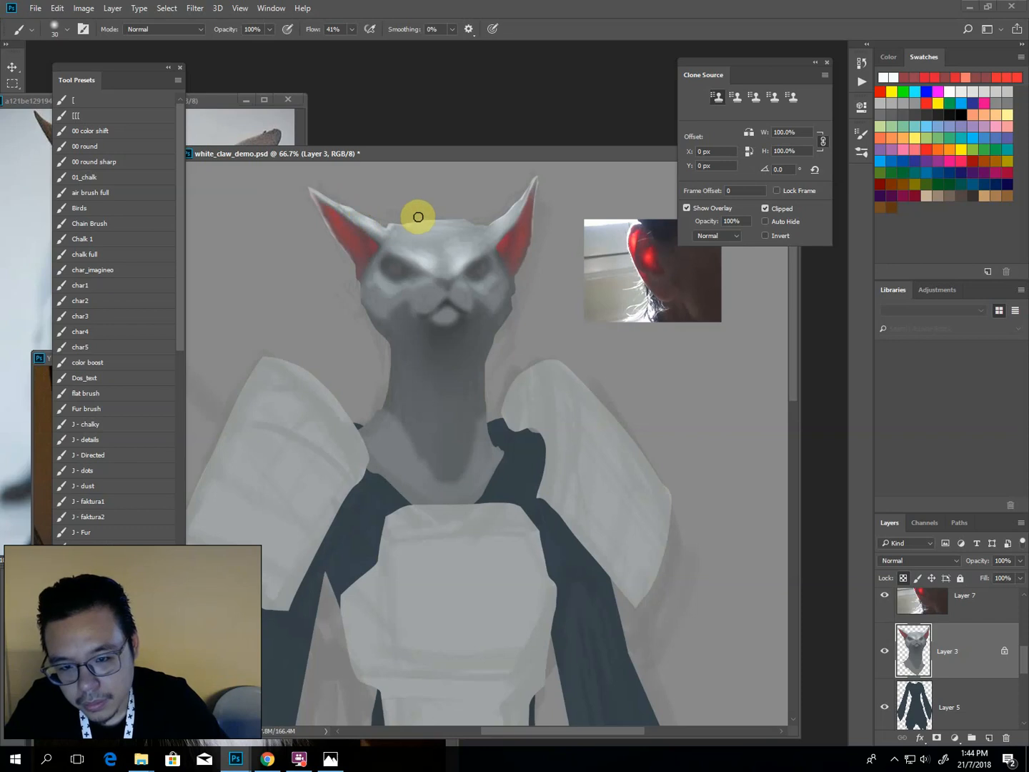
key(])
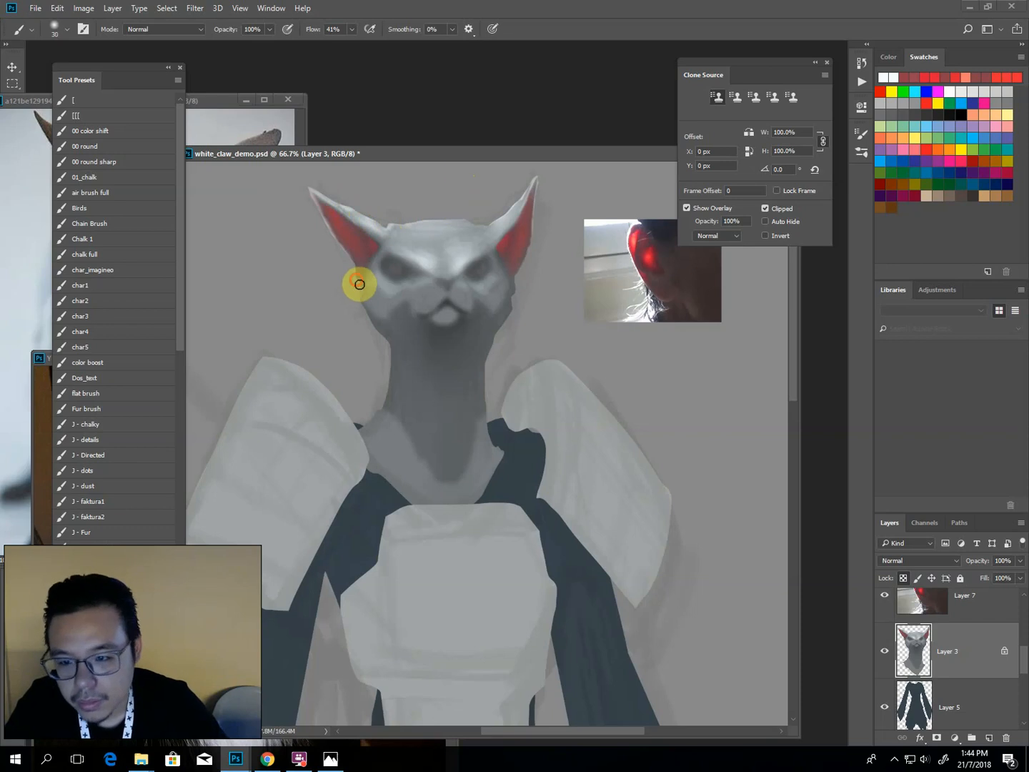
drag(360, 284, 359, 279)
key([)
alt+click(641, 245)
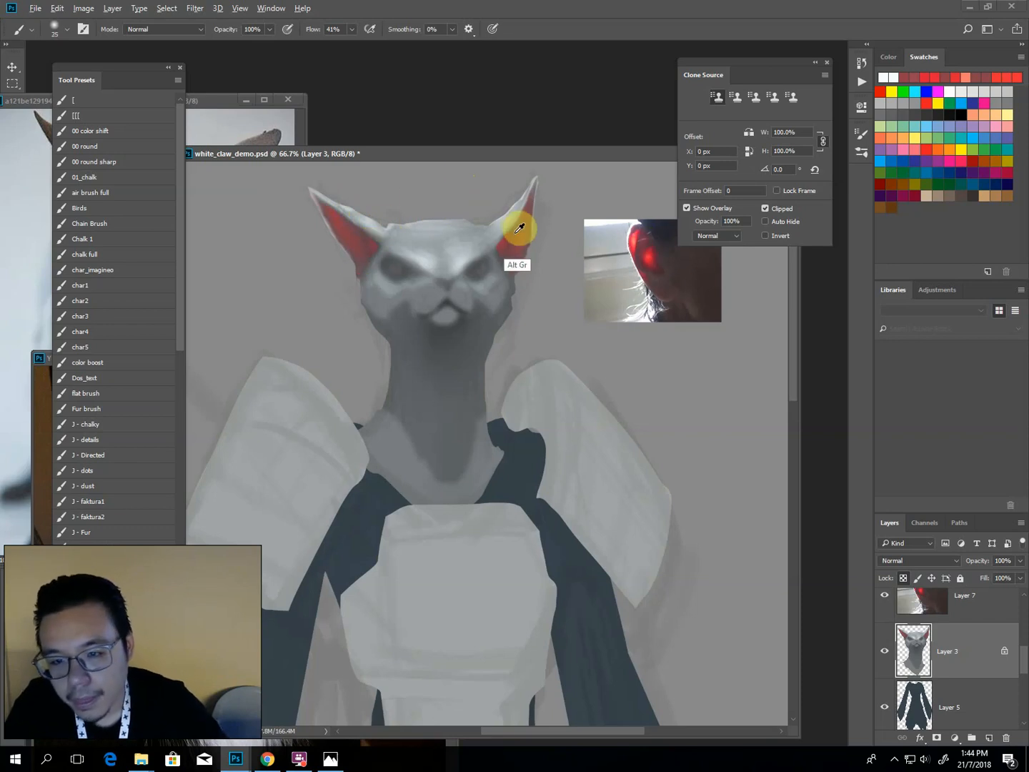
key(])
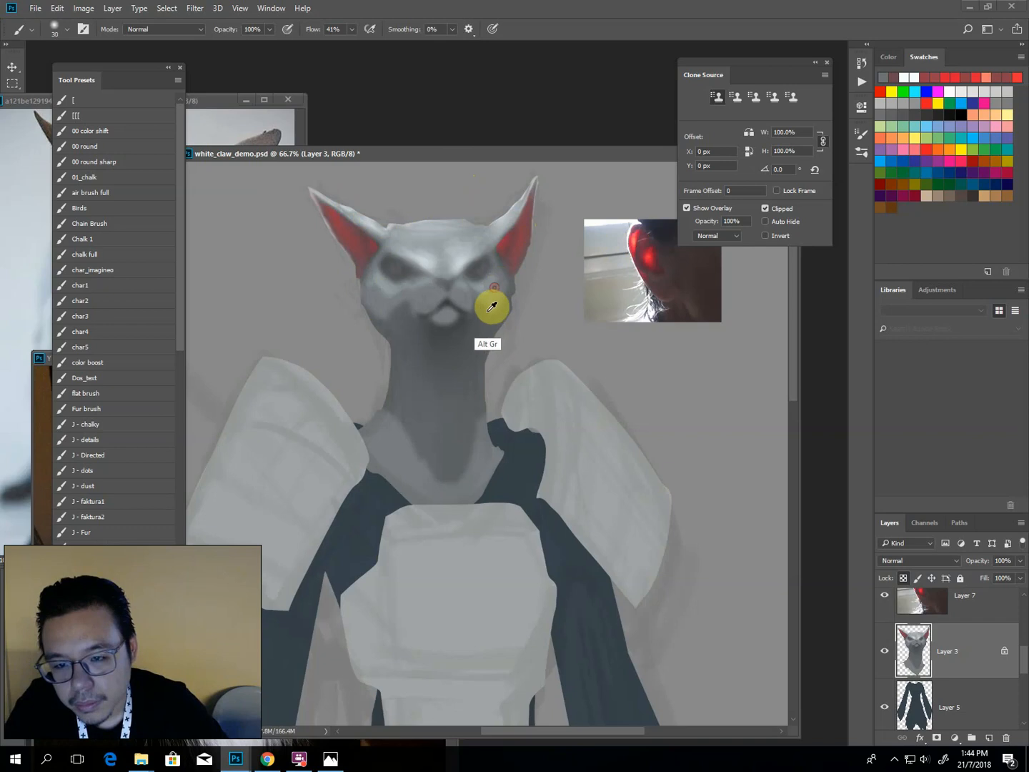
key([)
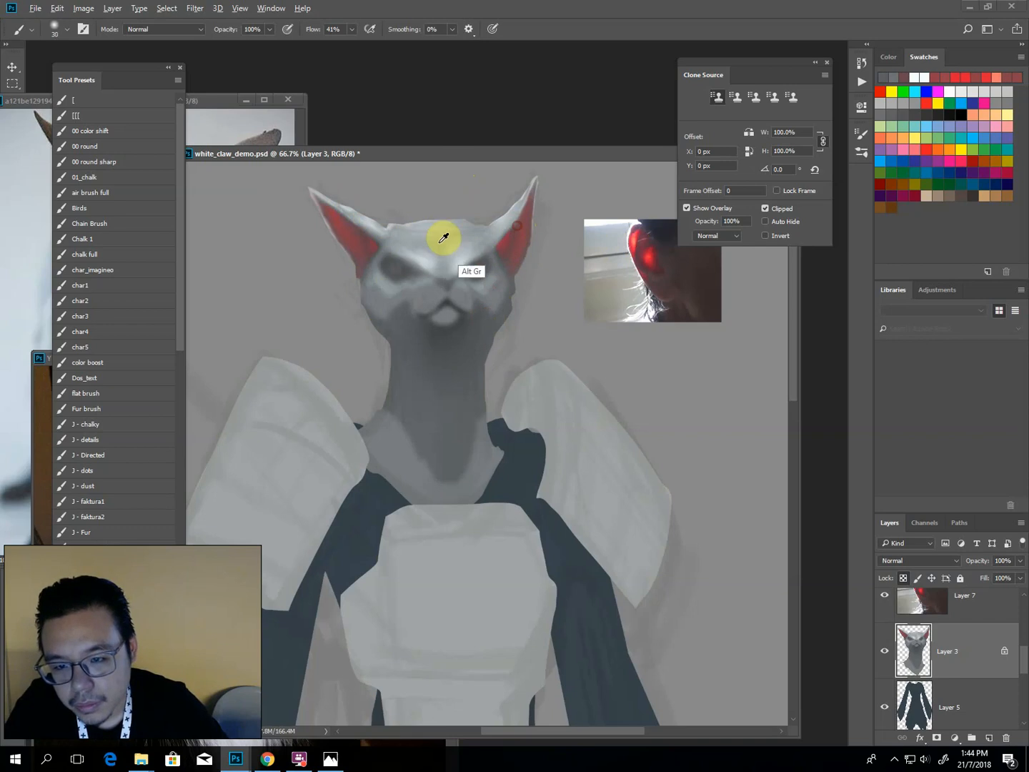
Brighten the red interior of both ears with the Dodge tool, range Highlights at 20% exposure.
key(o)
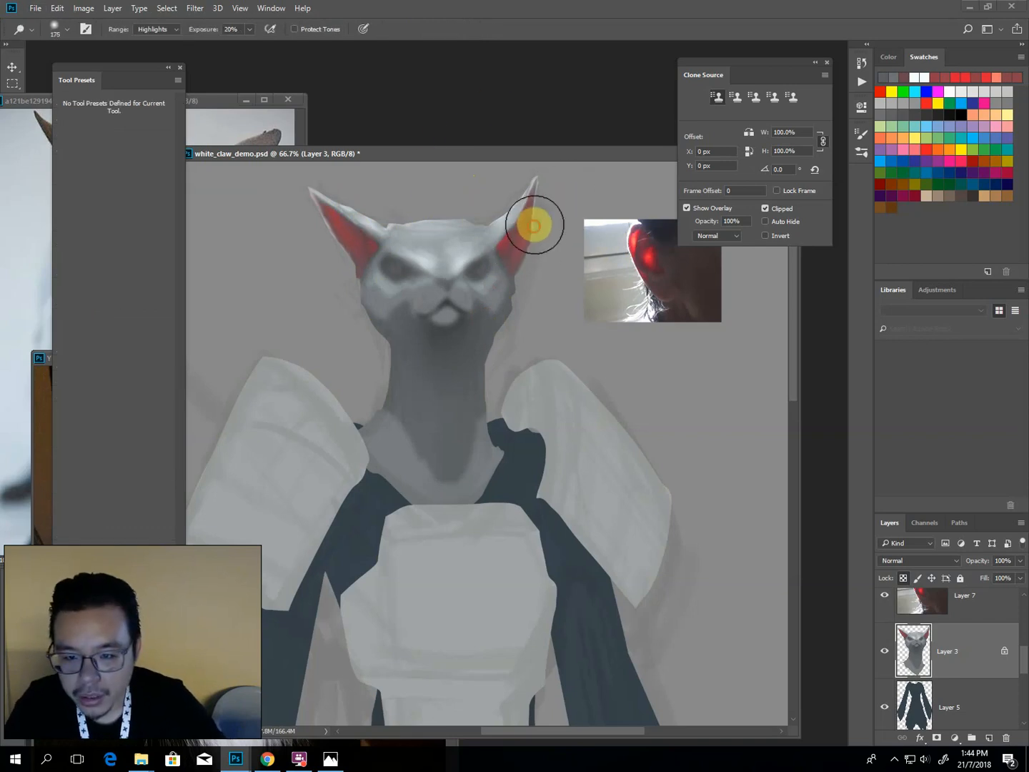
key(bracketleft)
mouse_move(349, 274)
mouse_down()
mouse_move(353, 247)
mouse_move(332, 221)
mouse_move(353, 270)
mouse_move(330, 229)
mouse_up()
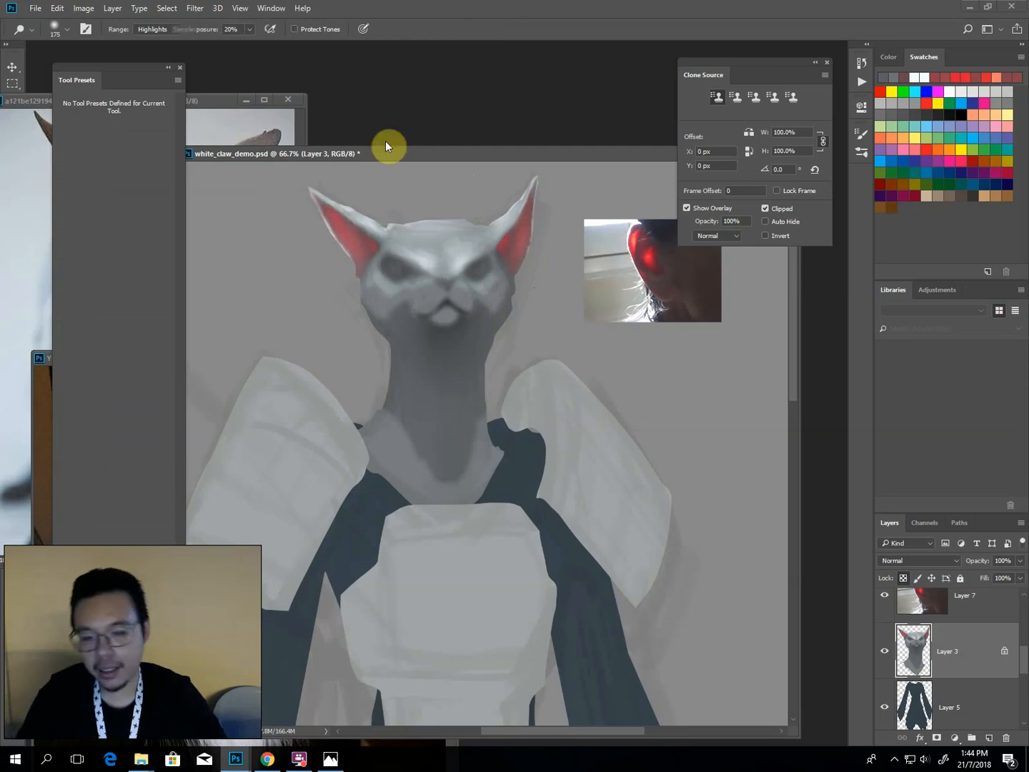
Apply a Hue/Saturation adjustment to the head layer with saturation -32 and a slight hue shift.
key(ctrl+u)
mouse_move(786, 280)
mouse_down()
mouse_move(771, 281)
mouse_move(783, 281)
mouse_up()
drag(793, 252, 788, 255)
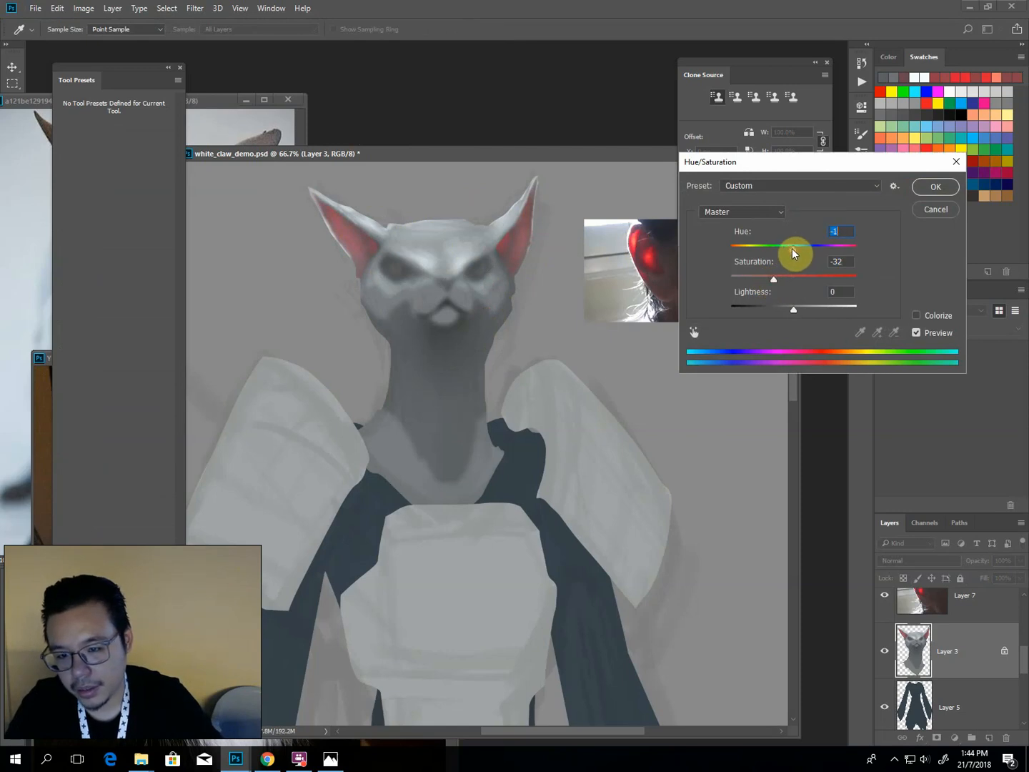
key(Return)
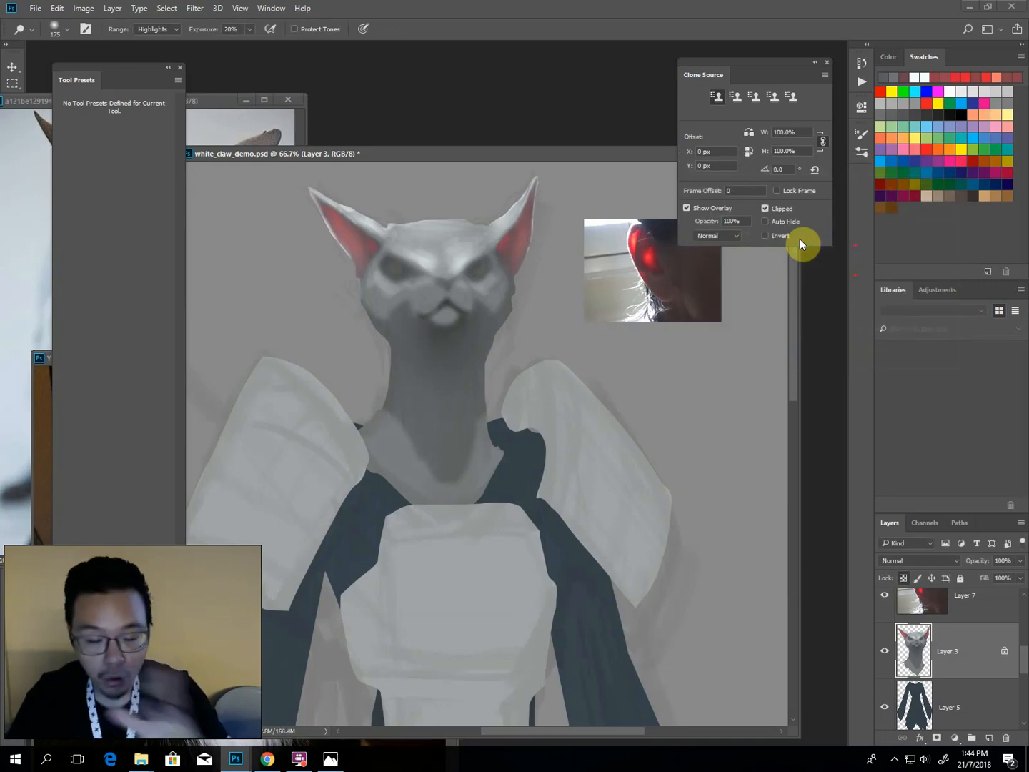
Bring up the hairless cat photo and marquee the area around its red-orange eyes.
click(211, 107)
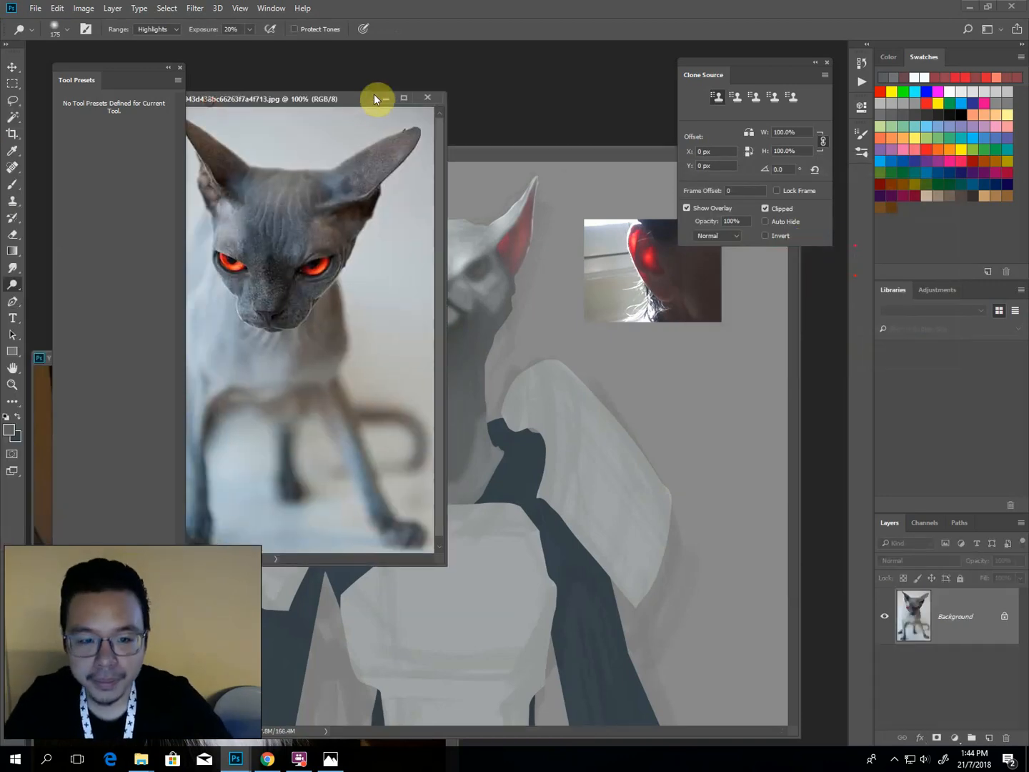
key(m)
drag(218, 211, 391, 313)
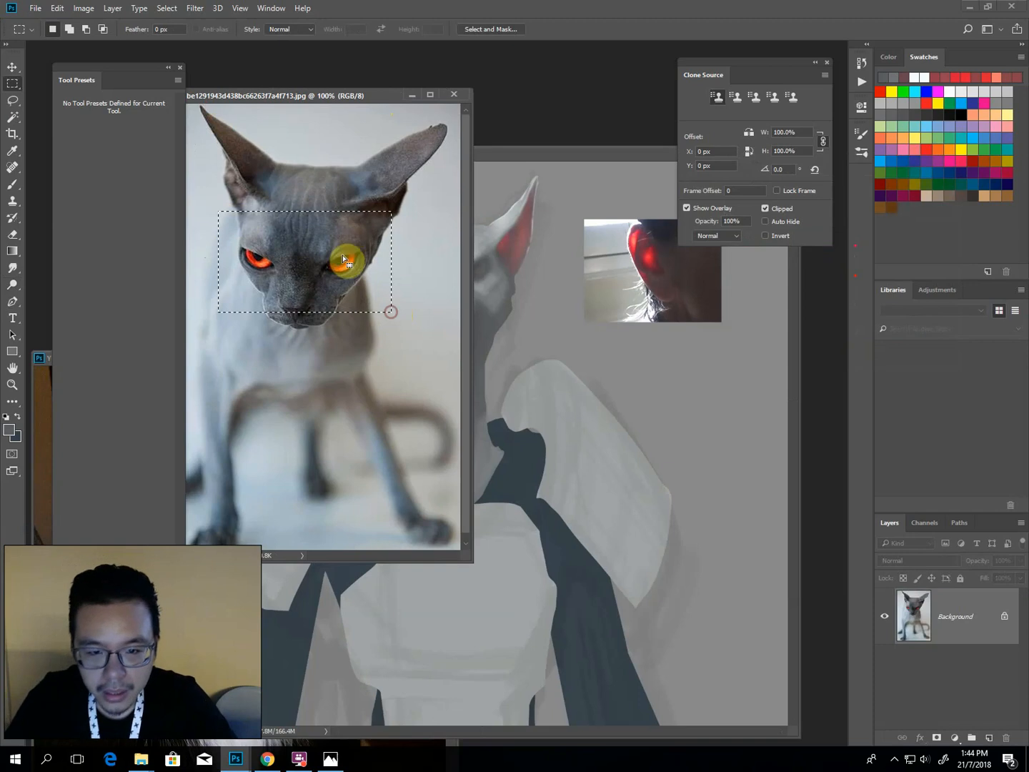
Marquee the fluffy cat's orange eyes, and copy both cats' eye crops into white_claw_demo.psd below the ear photo.
click(51, 429)
drag(237, 363, 366, 351)
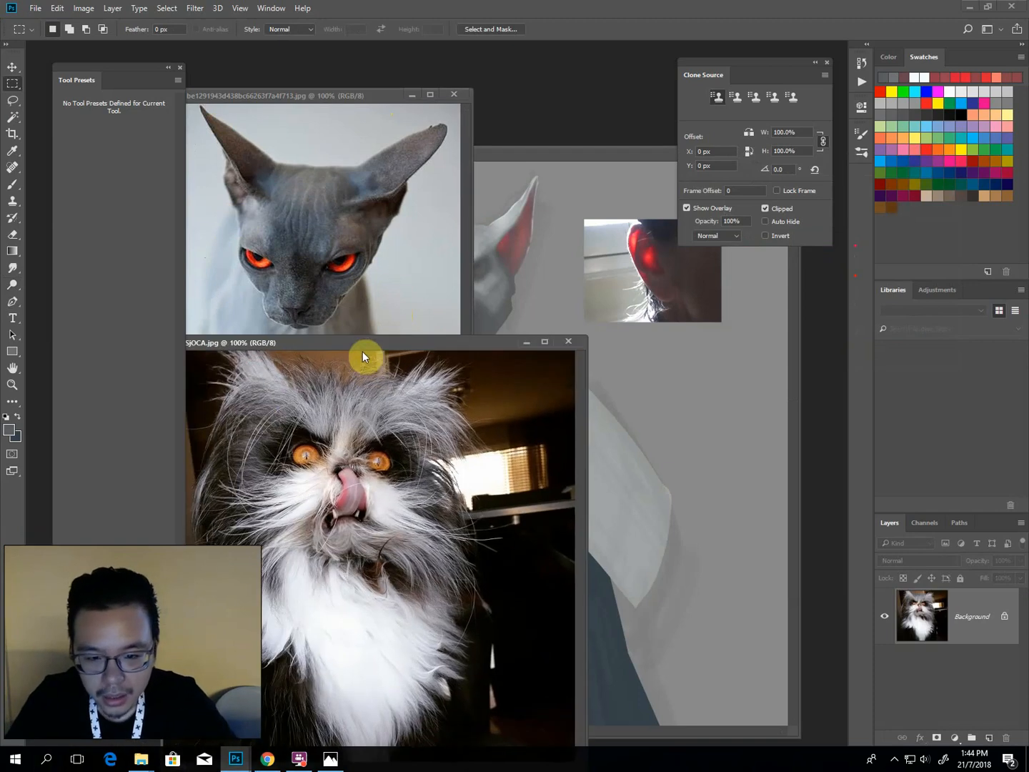
drag(259, 407, 427, 509)
key(v)
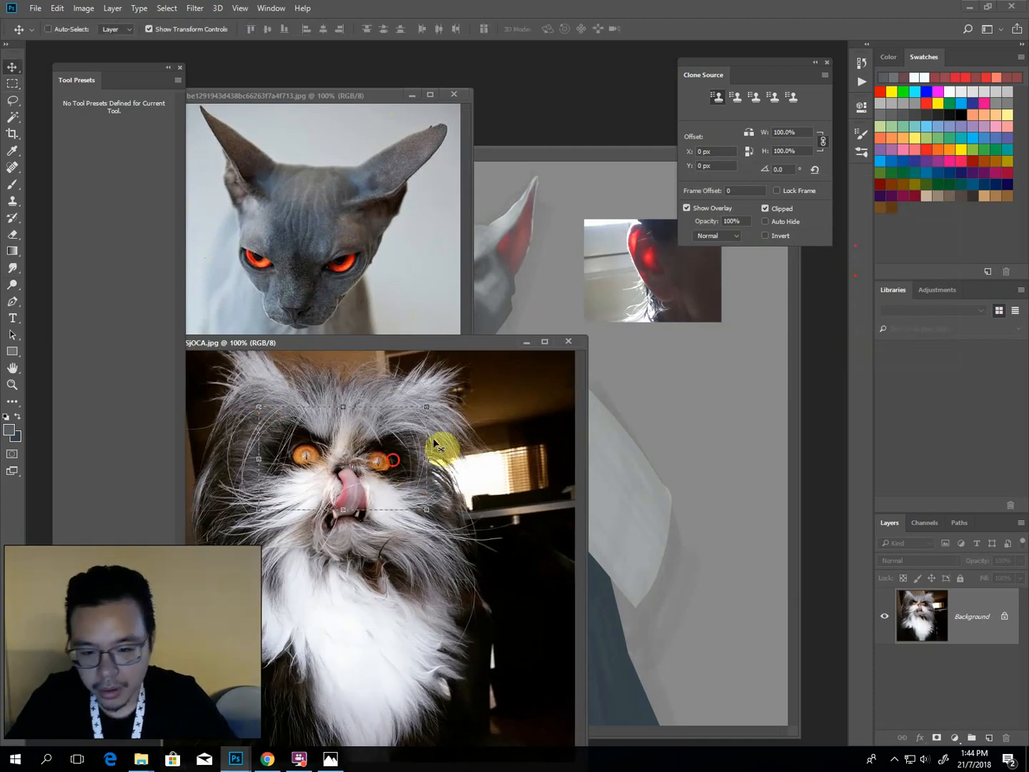
drag(437, 459, 672, 352)
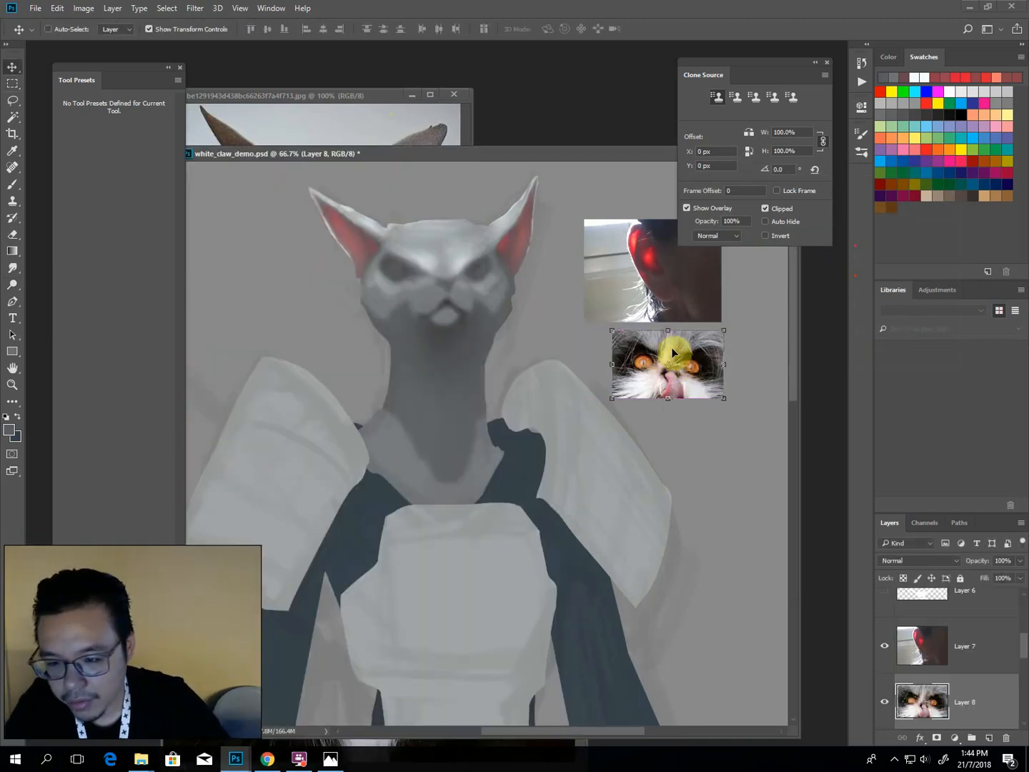
click(301, 117)
drag(257, 236, 741, 436)
Make Layer 3 active and lasso both eye sockets of the character.
ctrl+click(393, 284)
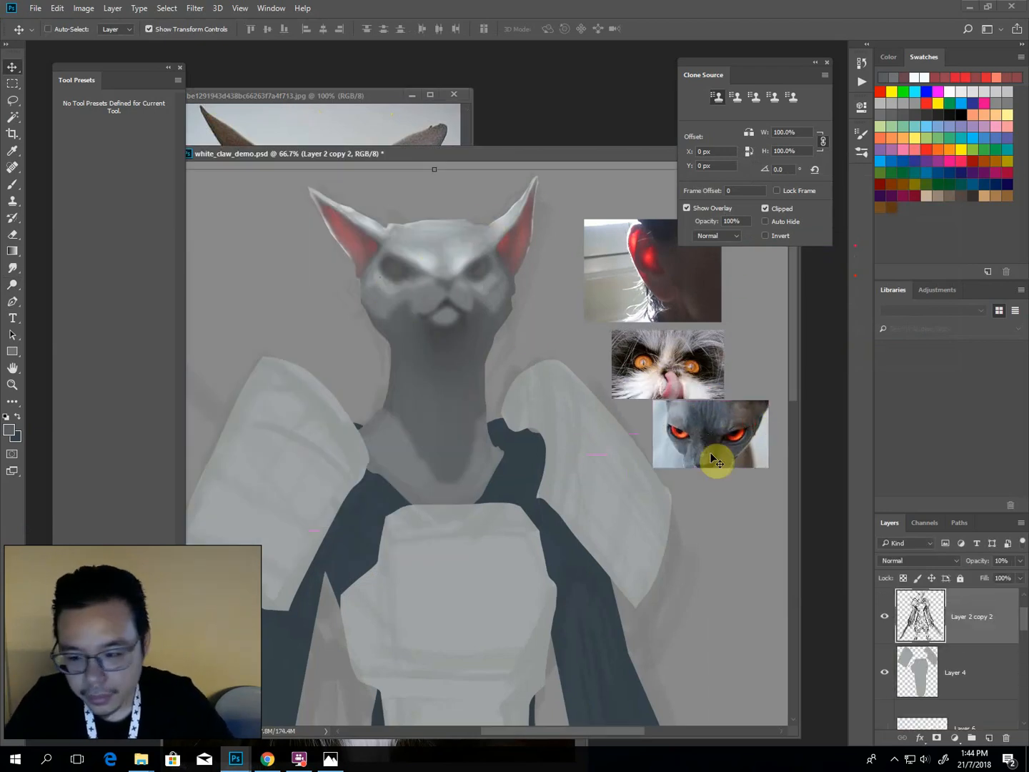
ctrl+click(428, 261)
key(l)
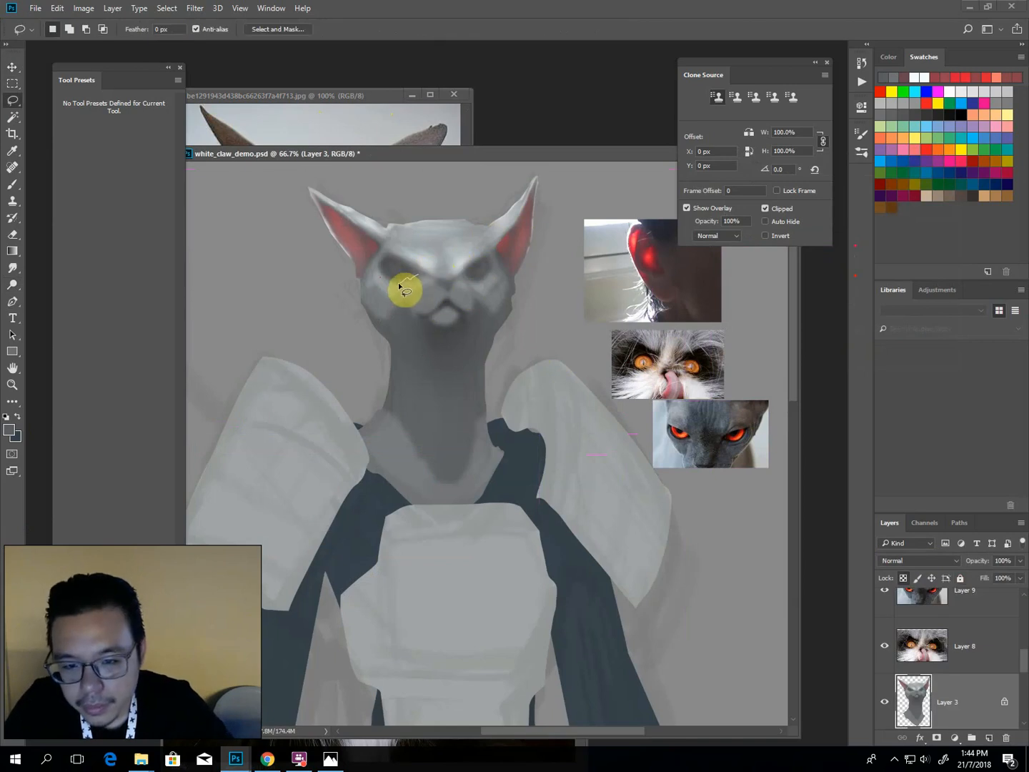
mouse_move(386, 261)
mouse_down()
mouse_move(428, 278)
mouse_move(478, 271)
mouse_move(486, 257)
mouse_move(493, 270)
mouse_move(468, 275)
mouse_up()
Paint near-black into the two selected eye sockets with the Brush, and deselect.
key(b)
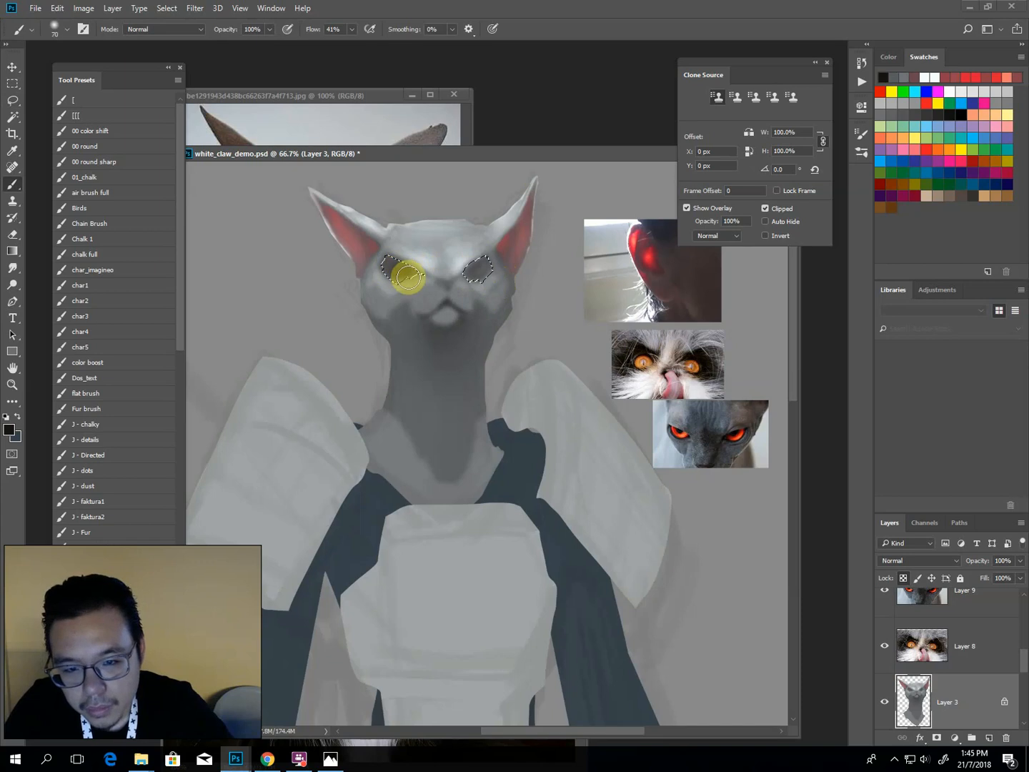
mouse_move(407, 277)
mouse_down()
mouse_move(400, 259)
mouse_move(400, 275)
mouse_up()
mouse_move(475, 279)
mouse_down()
mouse_move(460, 266)
mouse_move(393, 269)
mouse_up()
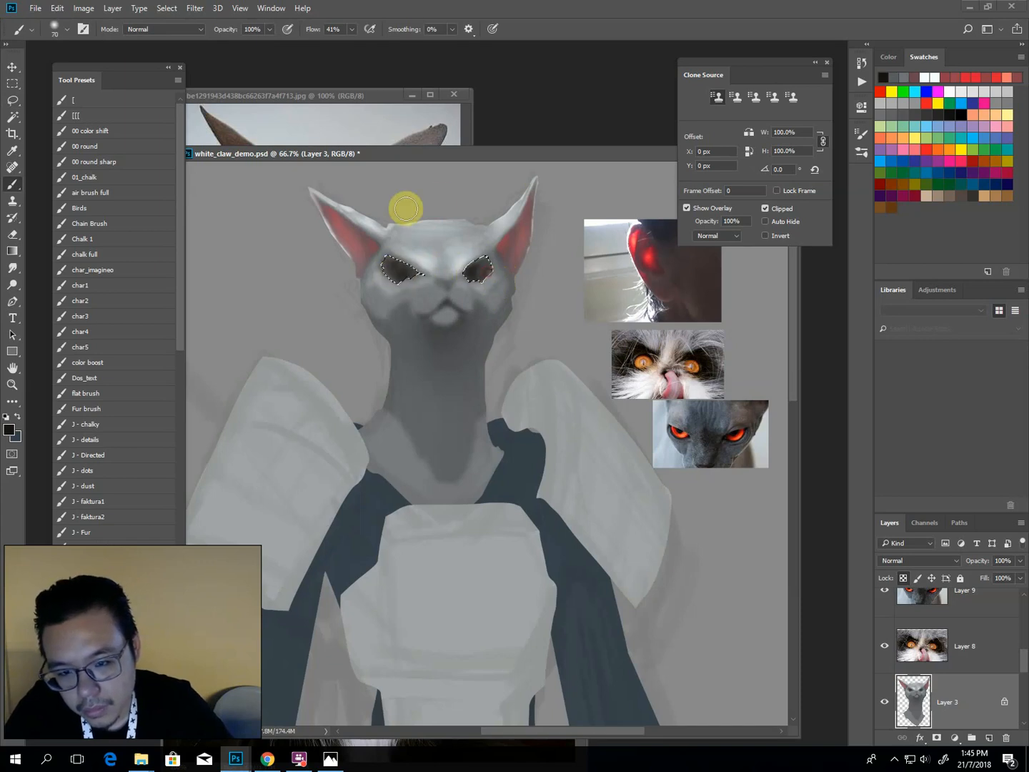
key(ctrl+d)
Sample a bluish grey from the hairless cat photo and paint around the lower edges of the eye sockets.
key(bracketleft)
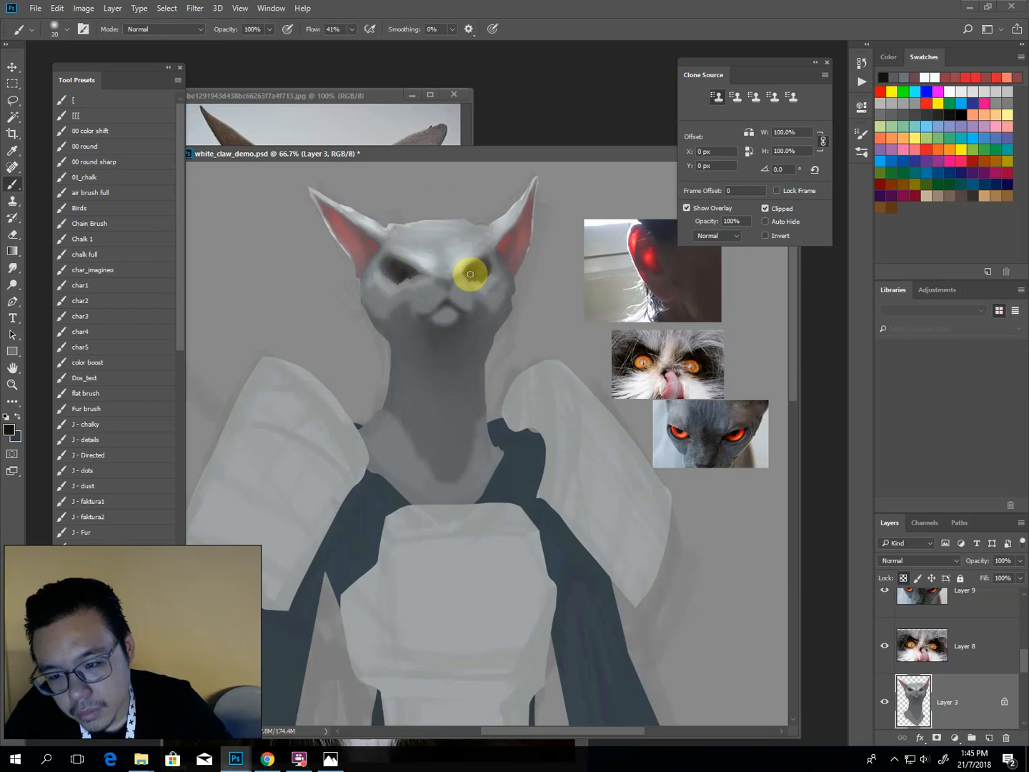
alt+click(718, 420)
key(bracketright)
key(bracketright)
key(bracketright)
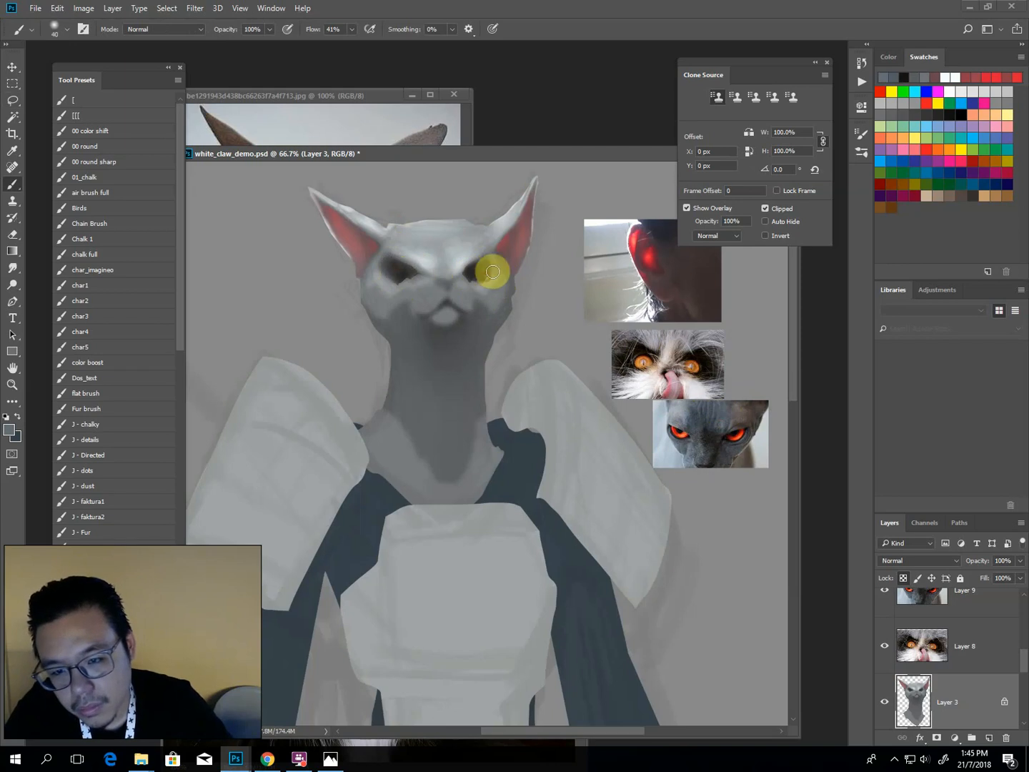
key(bracketleft)
drag(472, 282, 468, 283)
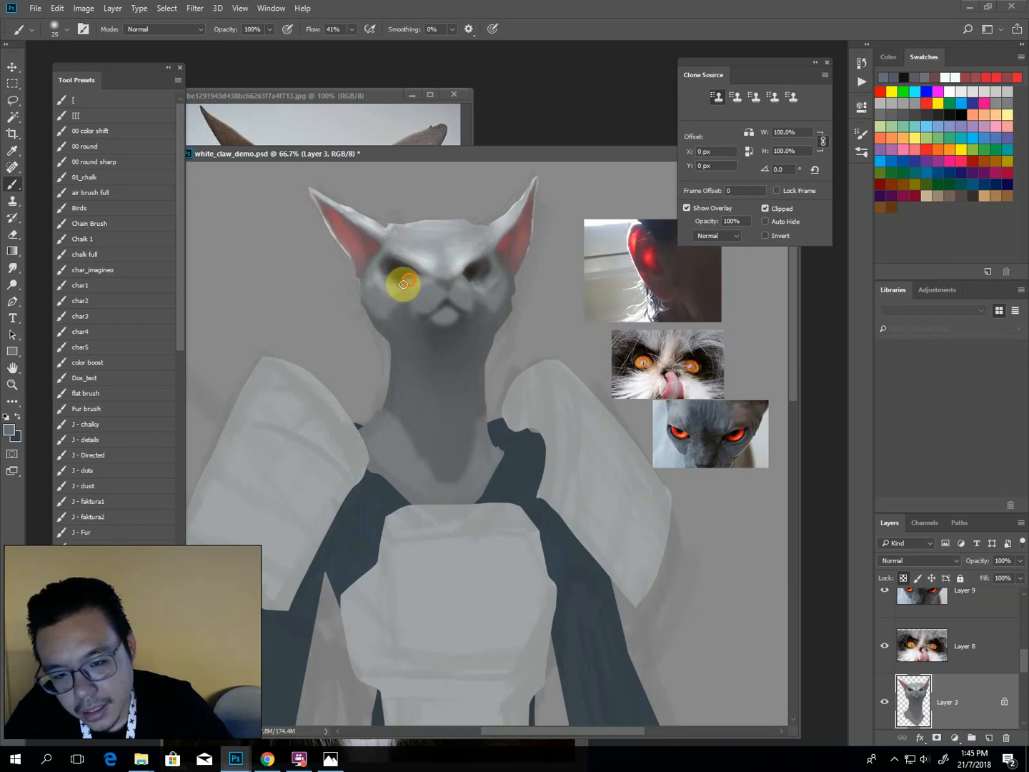
key(l)
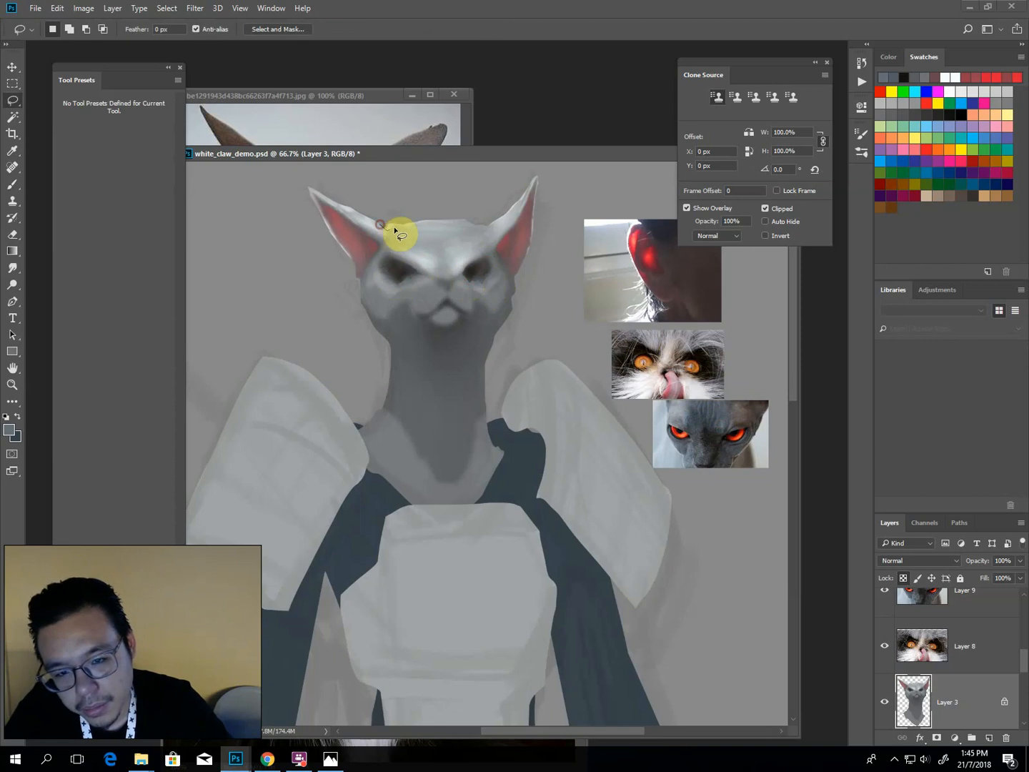
drag(395, 229, 397, 221)
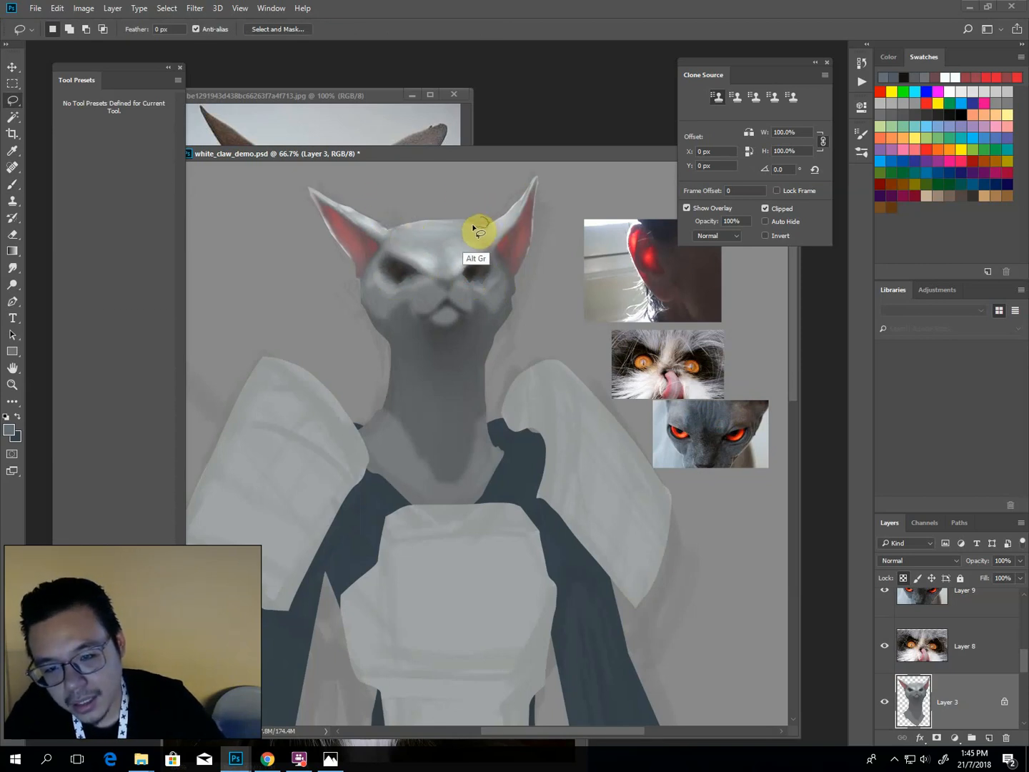
mouse_move(488, 225)
mouse_down()
mouse_move(463, 226)
mouse_move(438, 207)
mouse_move(437, 190)
mouse_up()
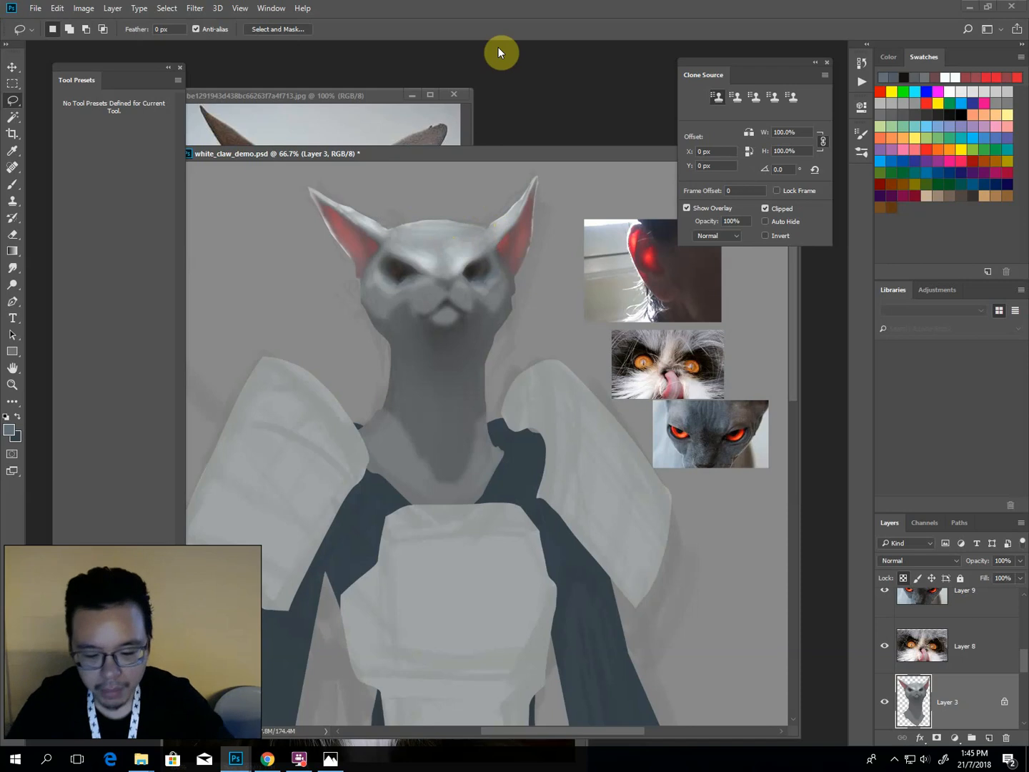
Dodge the highlights on the forehead, brow and around the eyes, reducing the brush size for the smaller areas.
key(o)
mouse_move(419, 212)
mouse_down()
mouse_move(402, 225)
mouse_move(460, 217)
mouse_move(393, 232)
mouse_up()
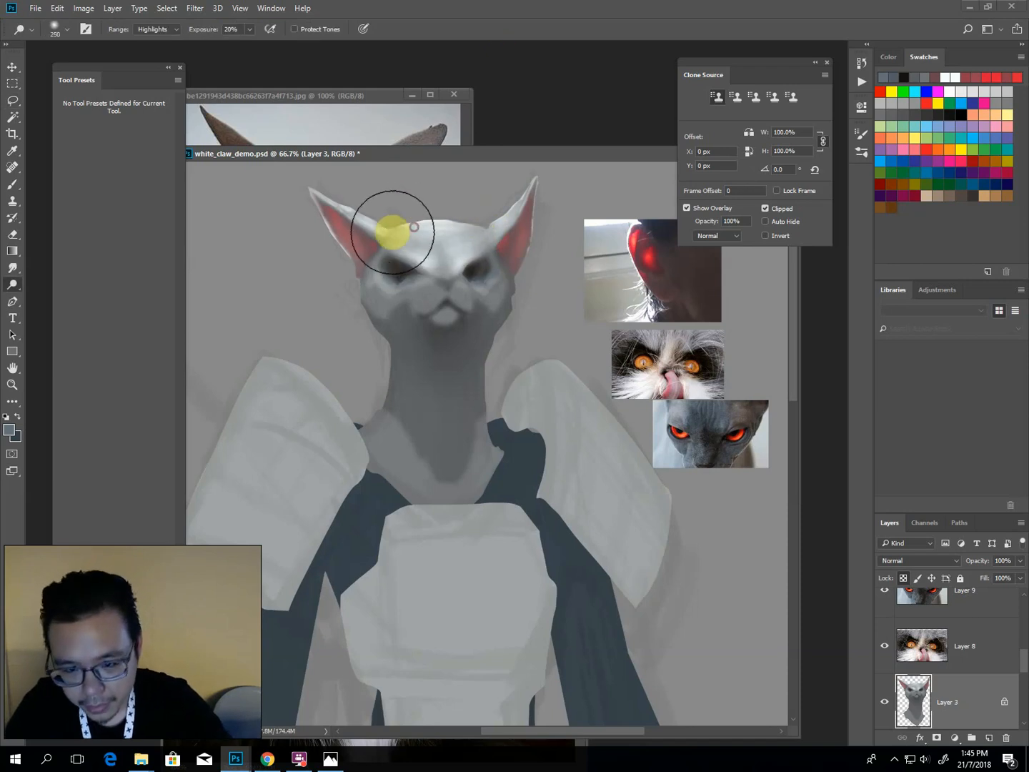
key([)
mouse_move(456, 265)
mouse_down()
mouse_move(432, 264)
mouse_move(469, 281)
mouse_up()
key([)
key([)
key([)
key([)
Refine the edges of both eye sockets with a fine brush, using dark greys sampled from around the right-hand eye.
key(b)
alt+click(475, 275)
key(bracketright)
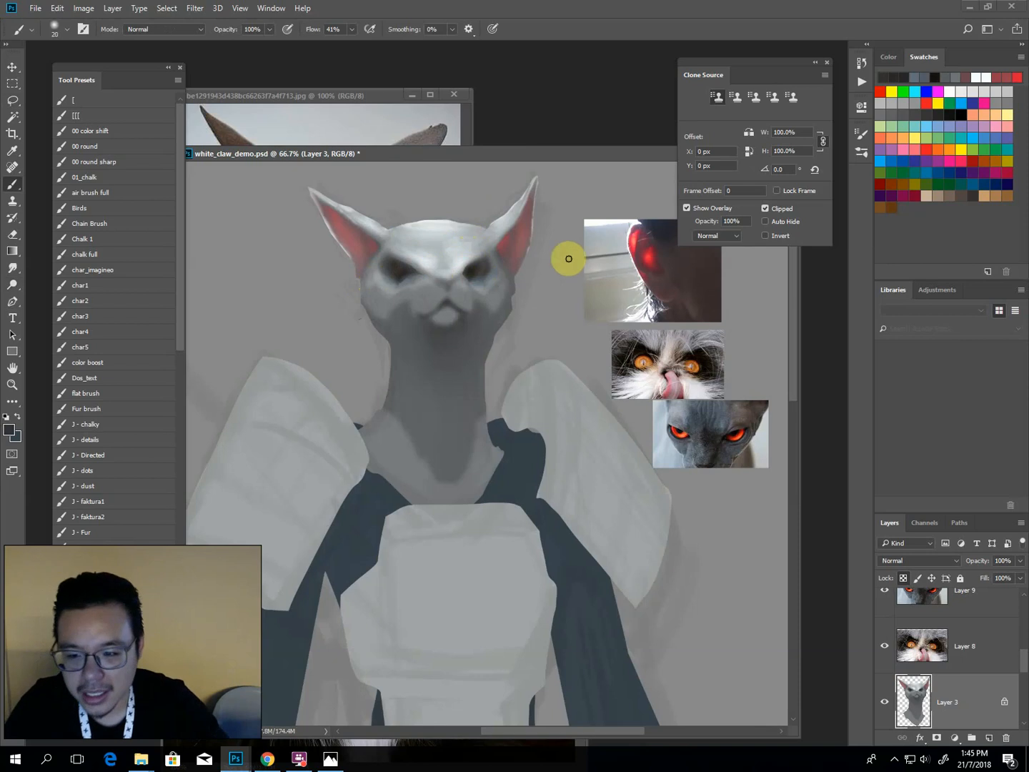
key(bracketleft)
key(bracketleft)
key(bracketleft)
key(bracketleft)
key(bracketleft)
key(bracketleft)
alt+click(473, 284)
drag(474, 276, 475, 283)
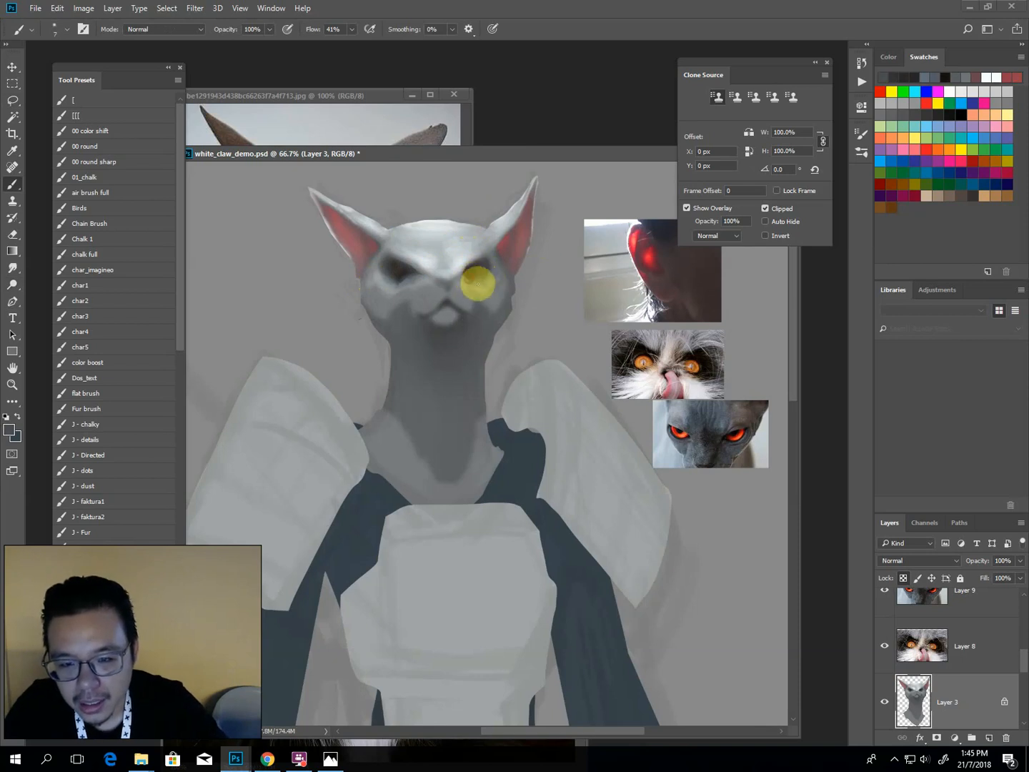
key(bracketright)
key(bracketright)
key(bracketright)
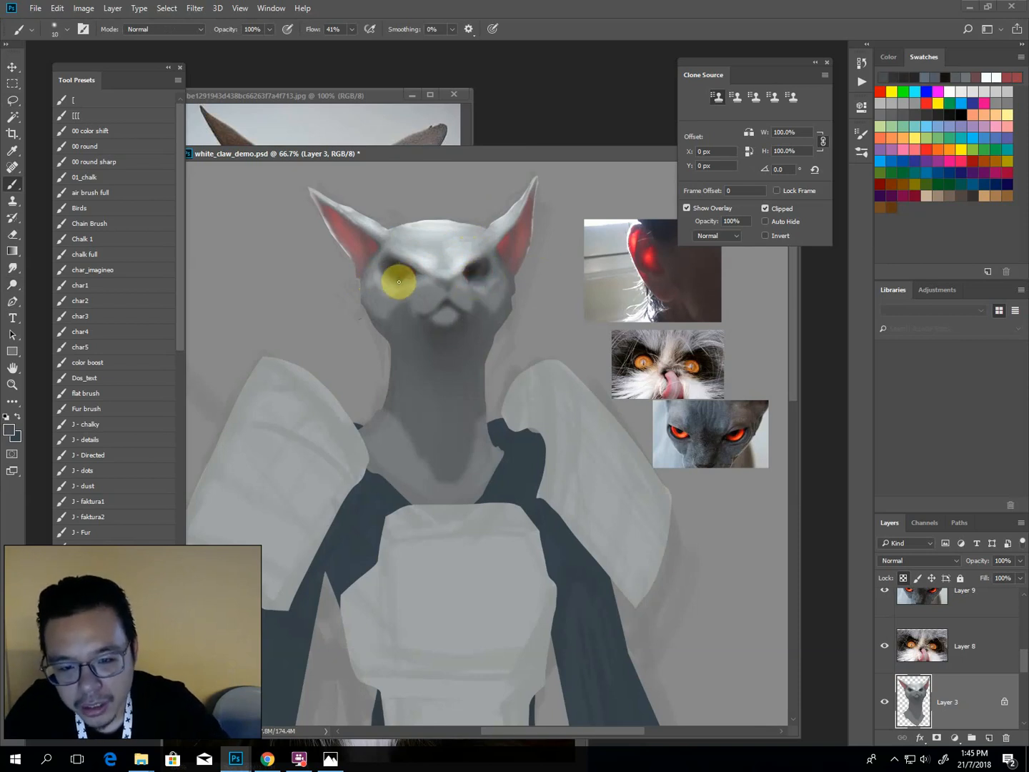
Sample light greys from the brow and paint highlights beneath both eyes.
alt+click(425, 261)
key(bracketright)
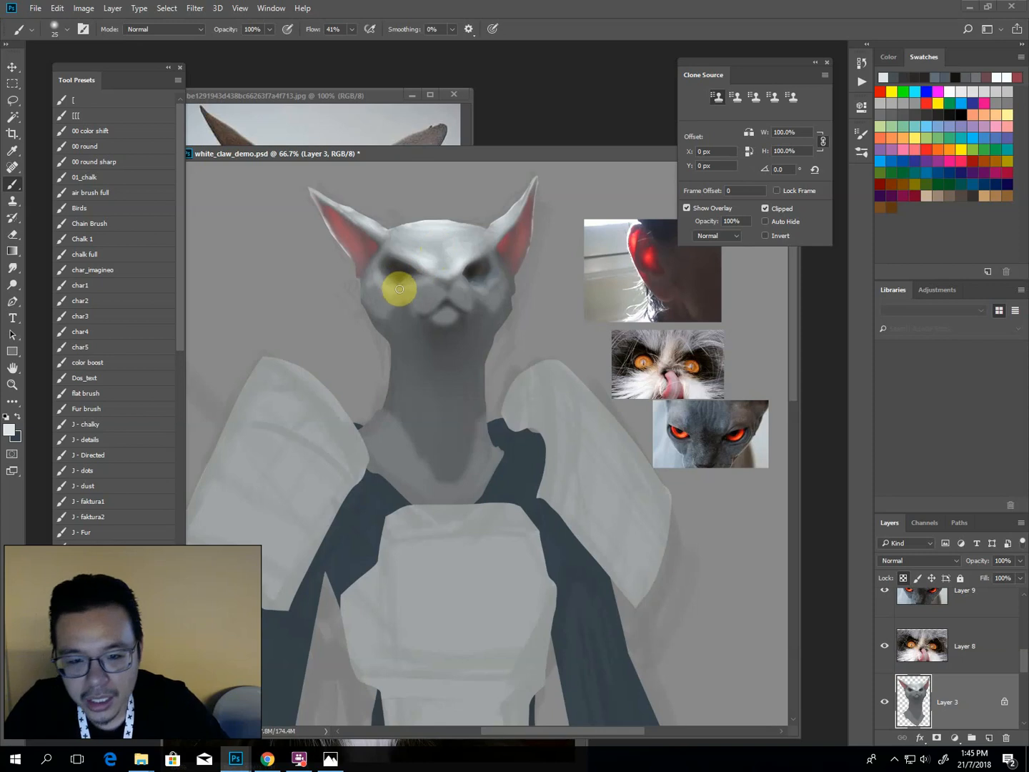
drag(391, 292, 405, 287)
alt+click(406, 284)
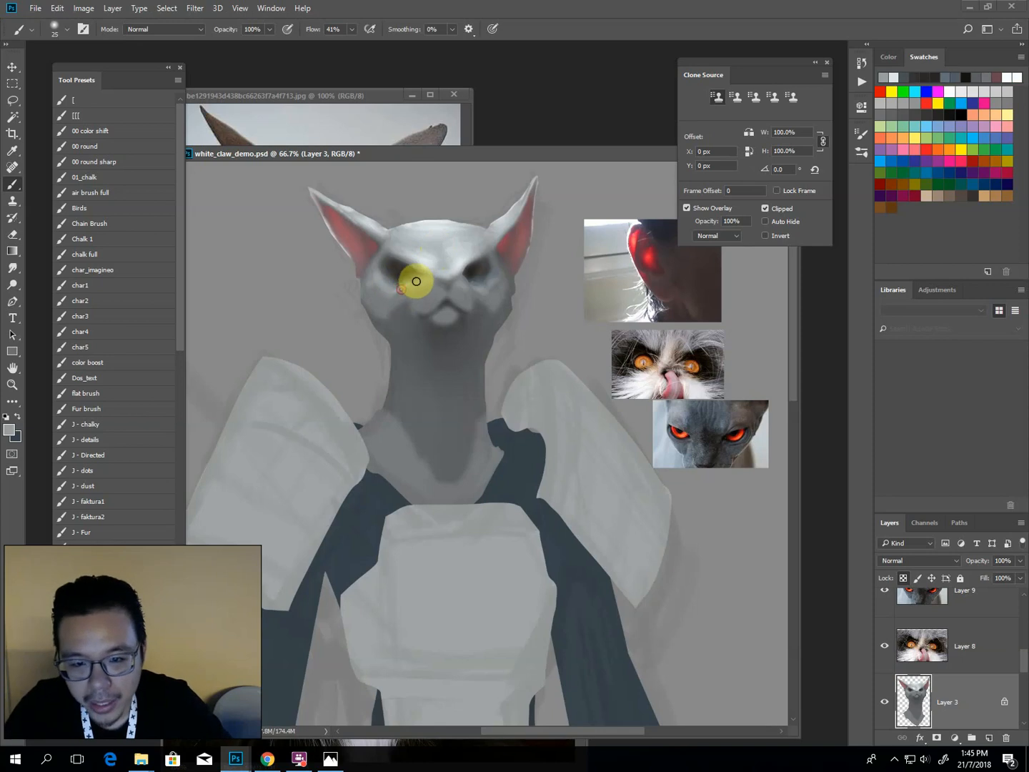
alt+click(425, 263)
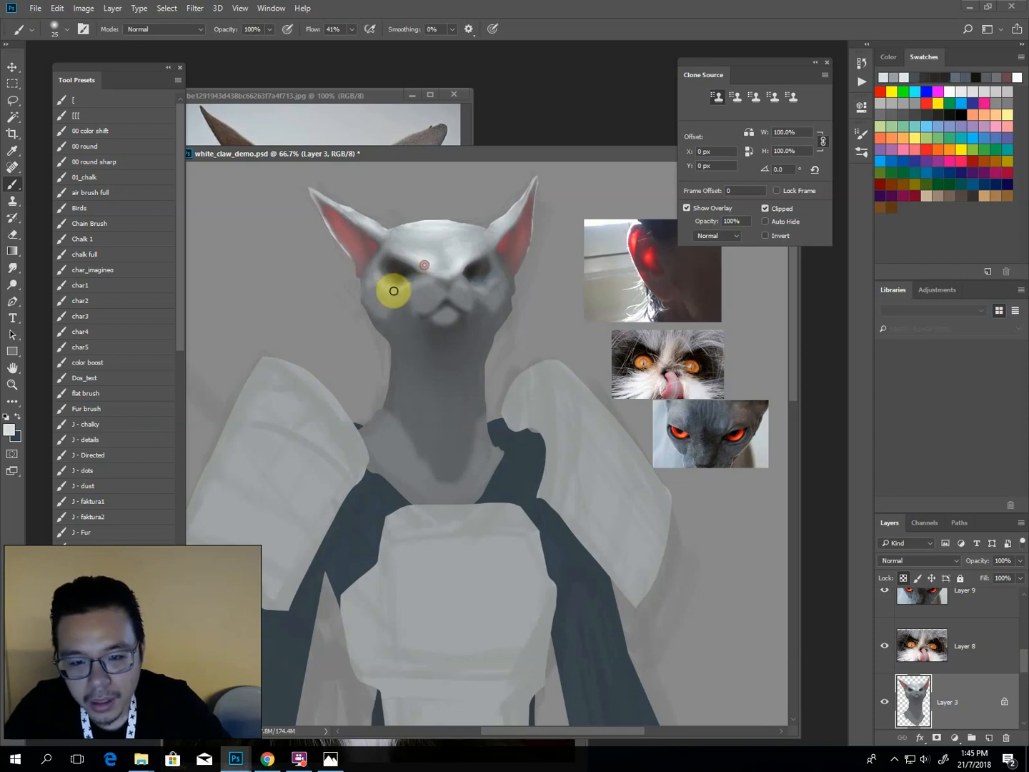
key(bracketright)
key(bracketright)
key(bracketright)
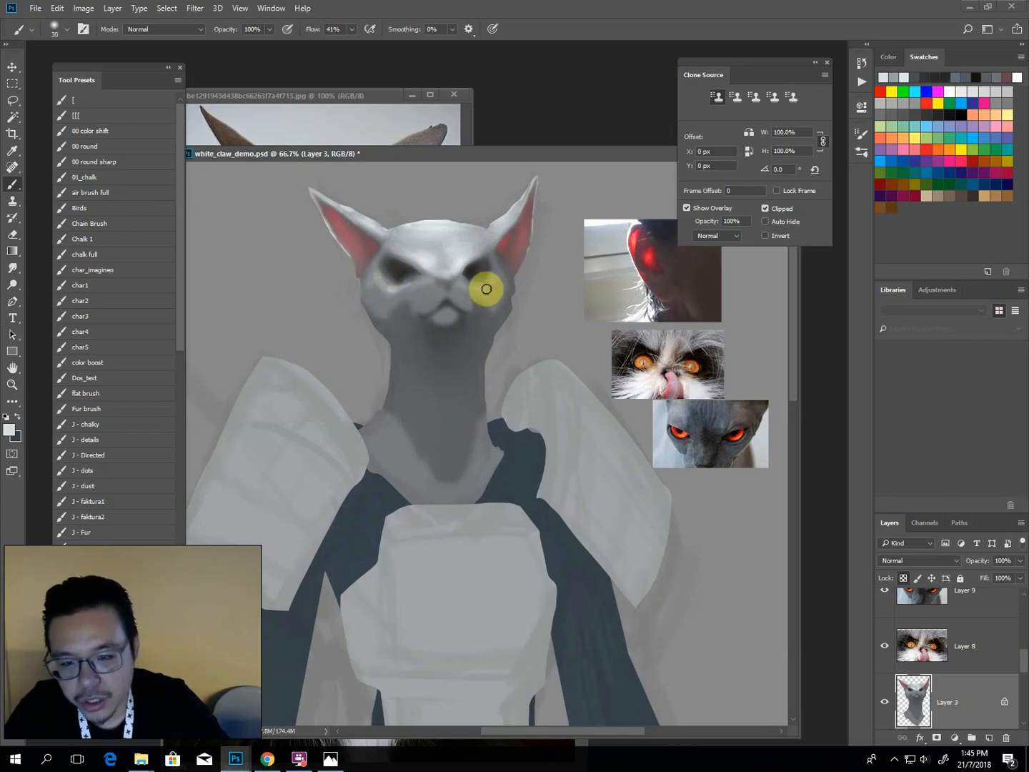
click(486, 286)
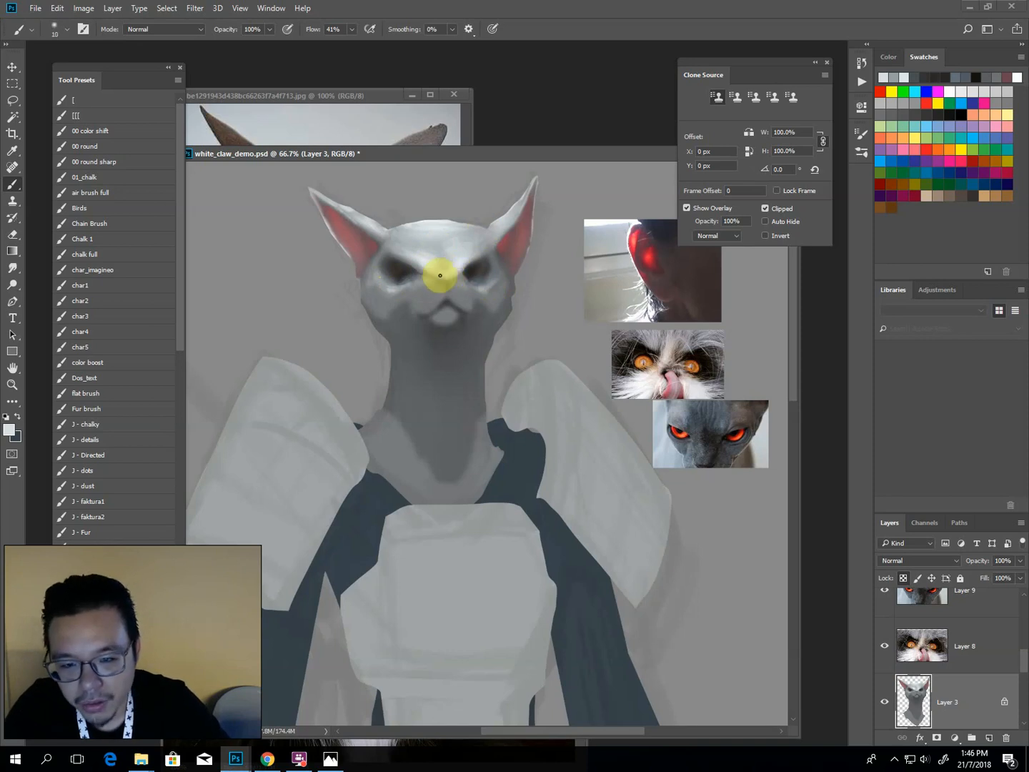
Shape the cat's nose with light strokes along its bridge and a sampled dark grey at the nostrils.
drag(456, 280, 444, 288)
key(bracketright)
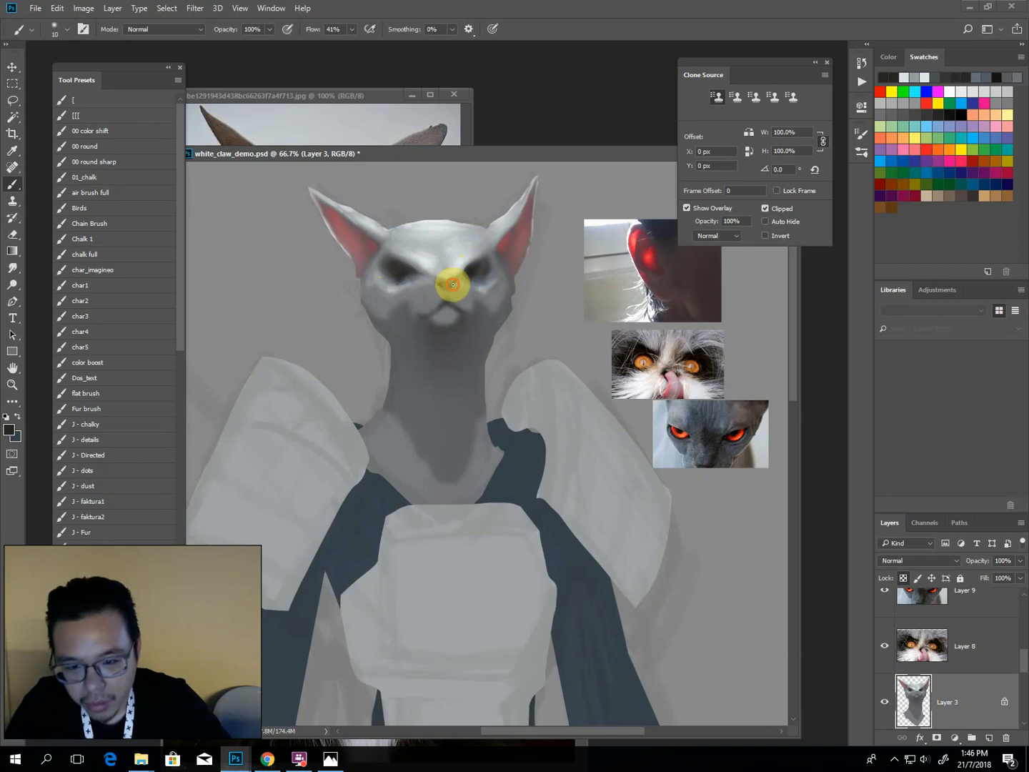
alt+click(449, 286)
drag(447, 292, 449, 287)
alt+click(457, 288)
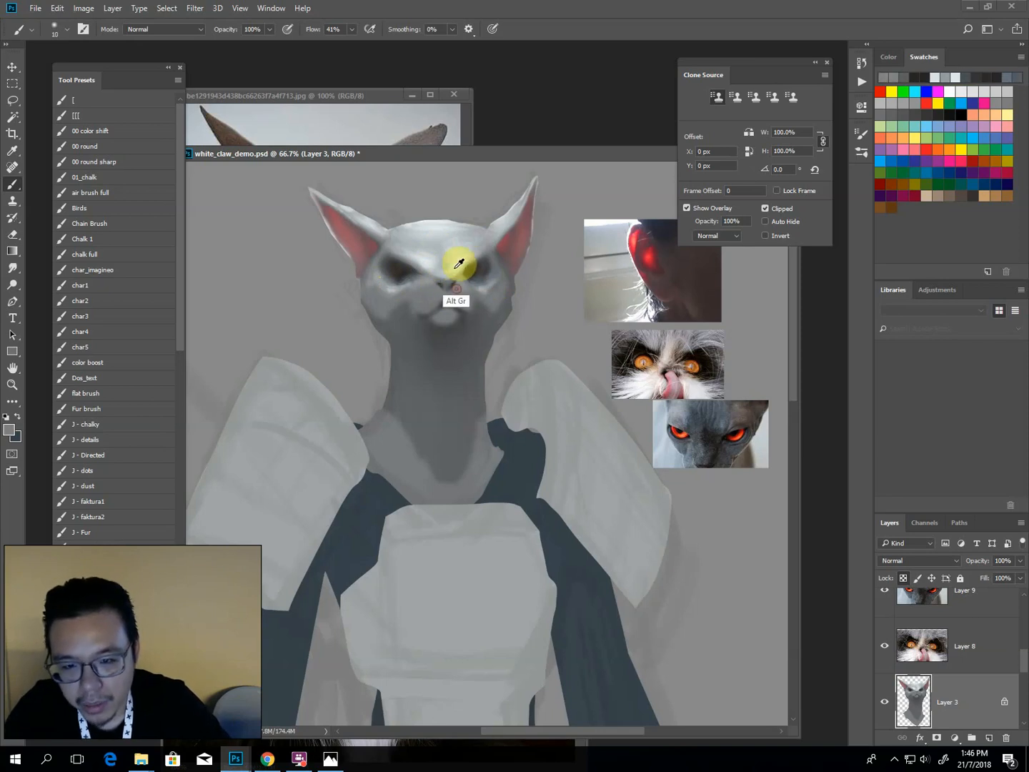
Sample light greys from the brow and cheek and model the nose bridge and muzzle with a larger brush.
alt+click(453, 268)
alt+click(464, 247)
key(bracketright)
key(bracketright)
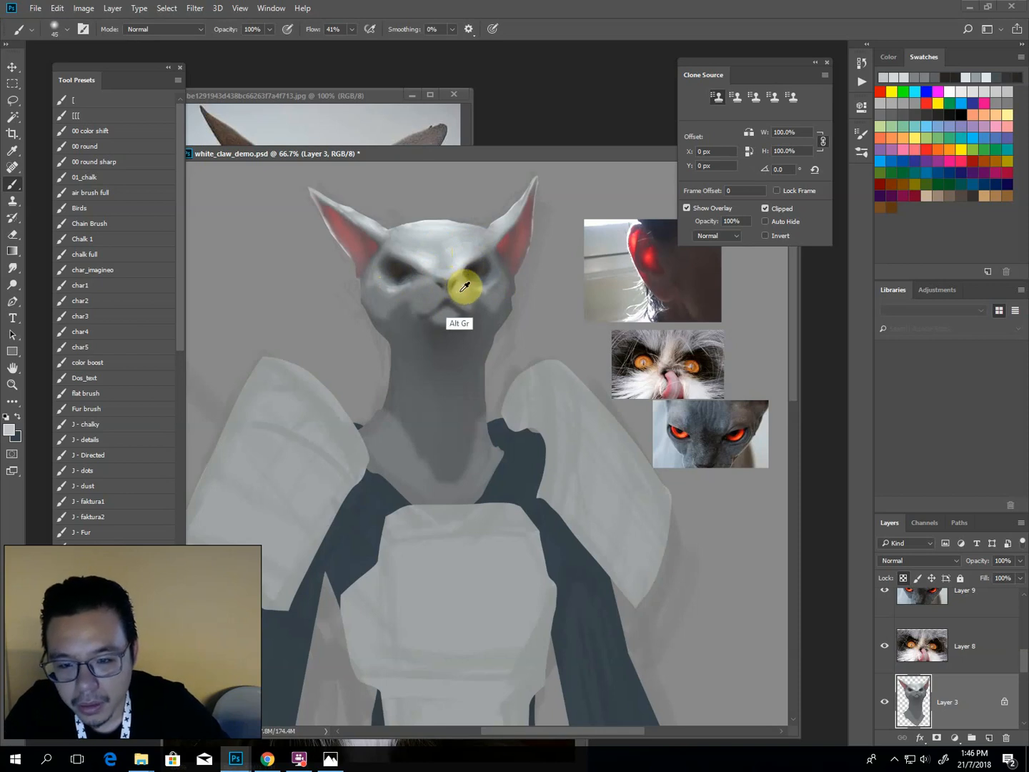
alt+click(465, 286)
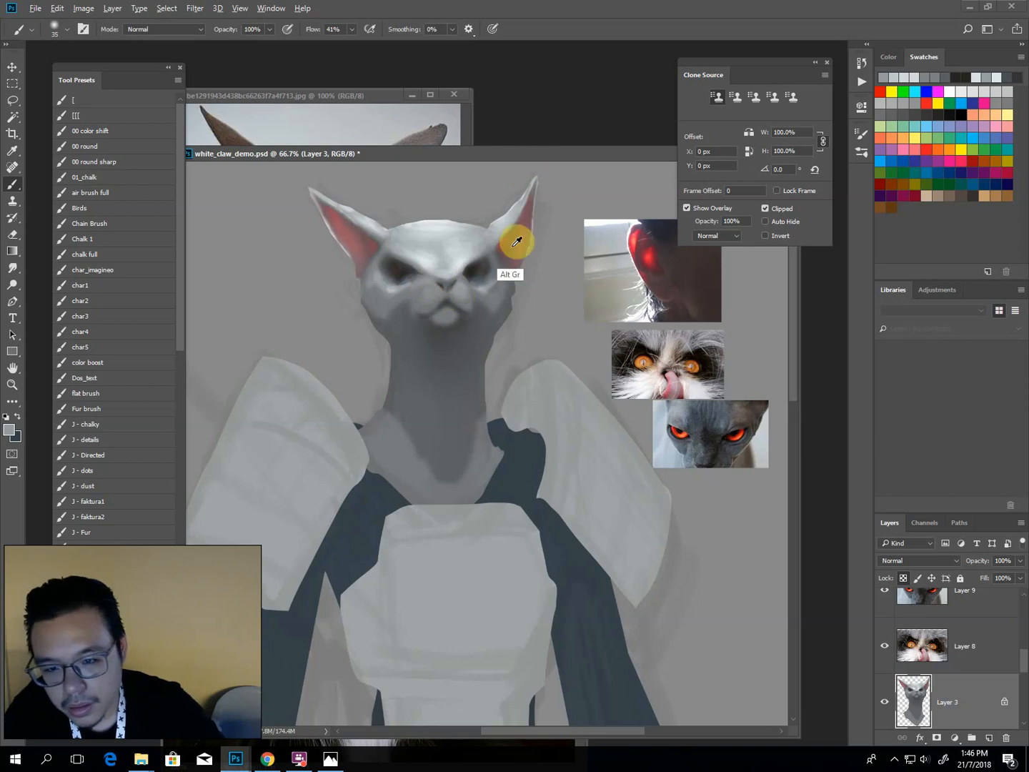
Sample the ear's red, set the brush to Overlay mode, and tint the nose and mouth area pink.
alt+click(526, 232)
shift+right_click(461, 269)
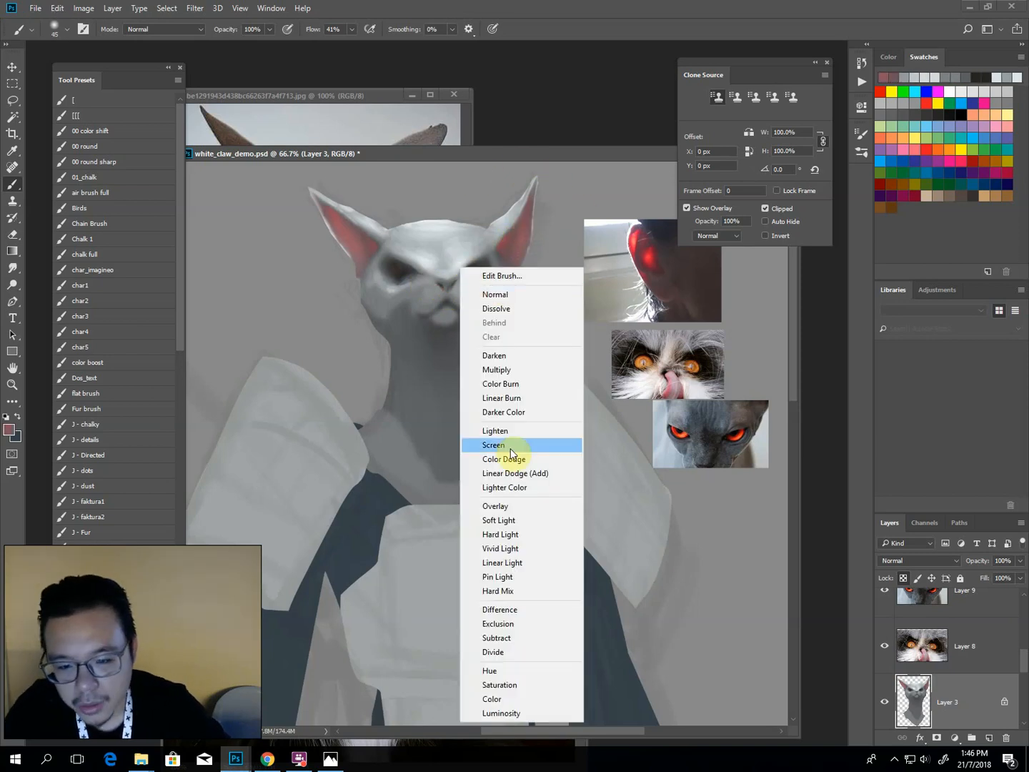
click(495, 506)
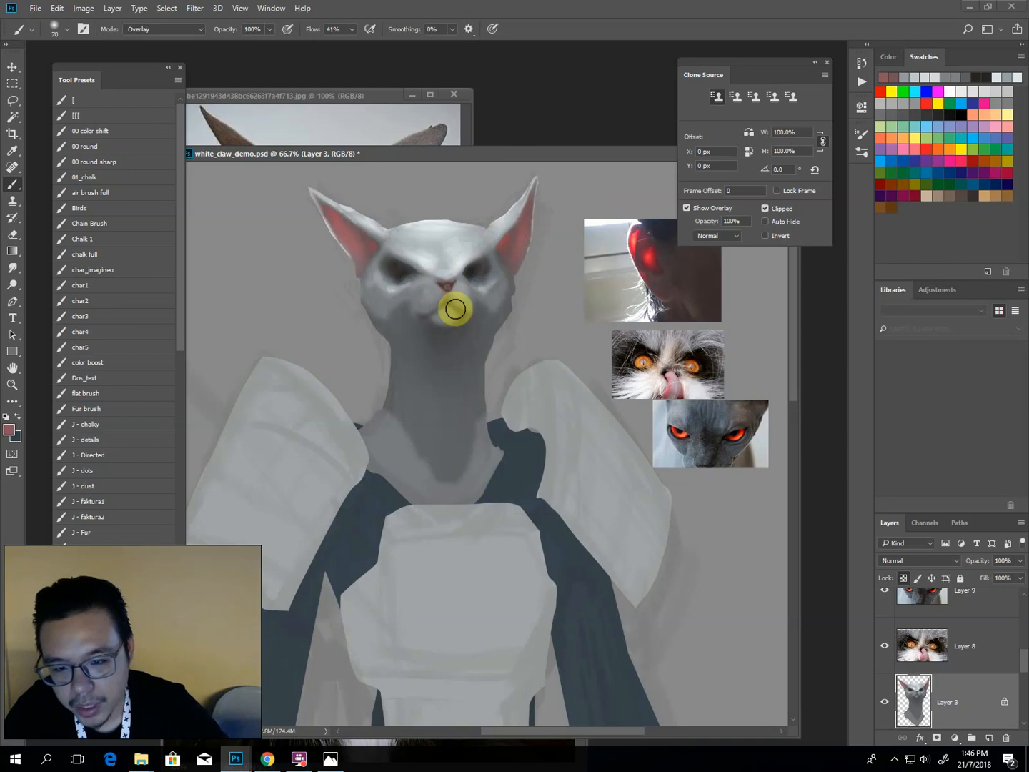
mouse_move(449, 308)
mouse_down()
mouse_move(423, 323)
mouse_move(448, 301)
mouse_move(416, 312)
mouse_move(471, 312)
mouse_up()
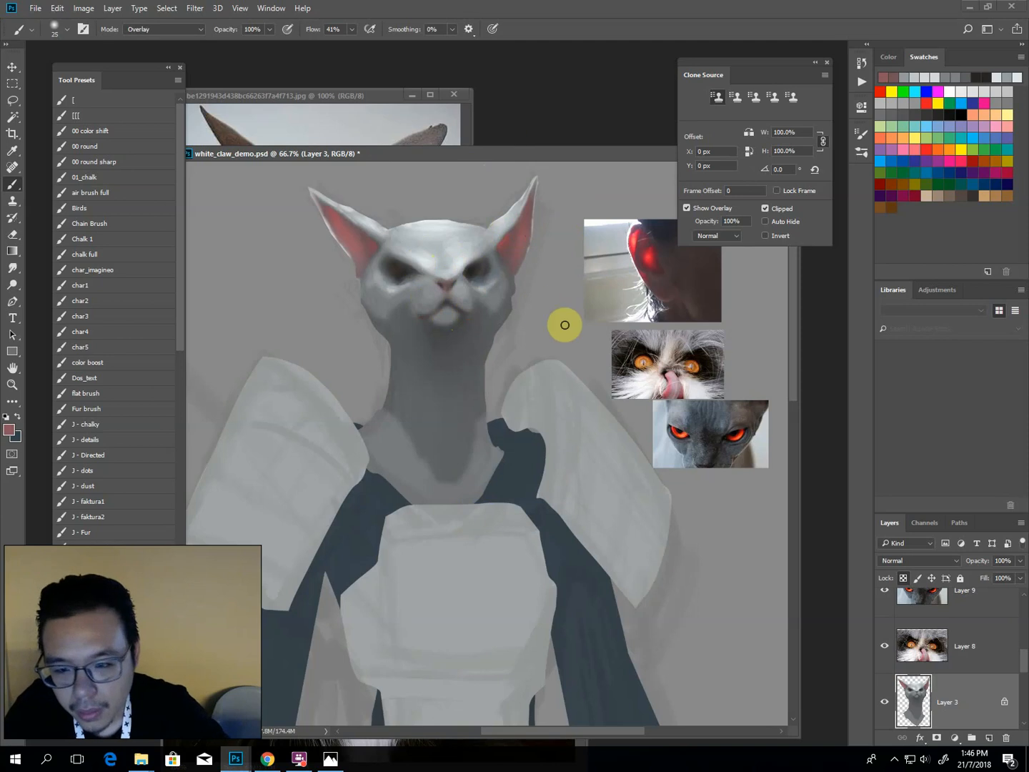
Choose the J - details brush, sample orange from the hairless cat photo's eye, and reduce the brush to fit the left-hand eye socket.
alt+click(744, 429)
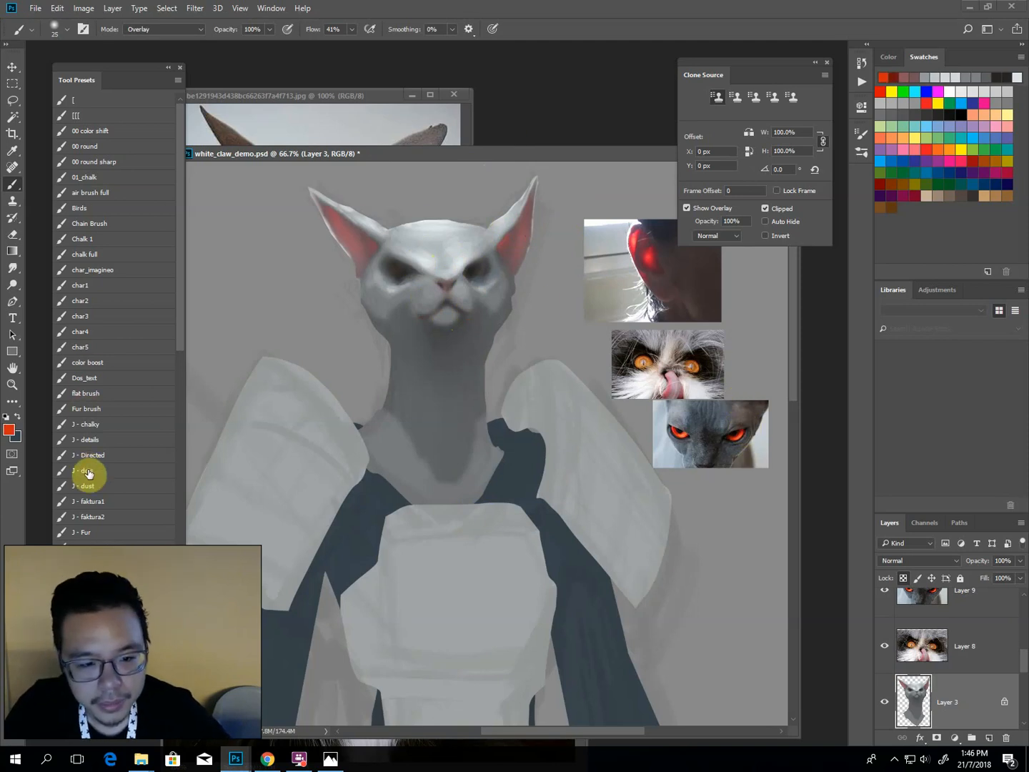
click(85, 440)
drag(361, 315, 393, 267)
key([)
key([)
key([)
key([)
key([)
key([)
key([)
key([)
key([)
key([)
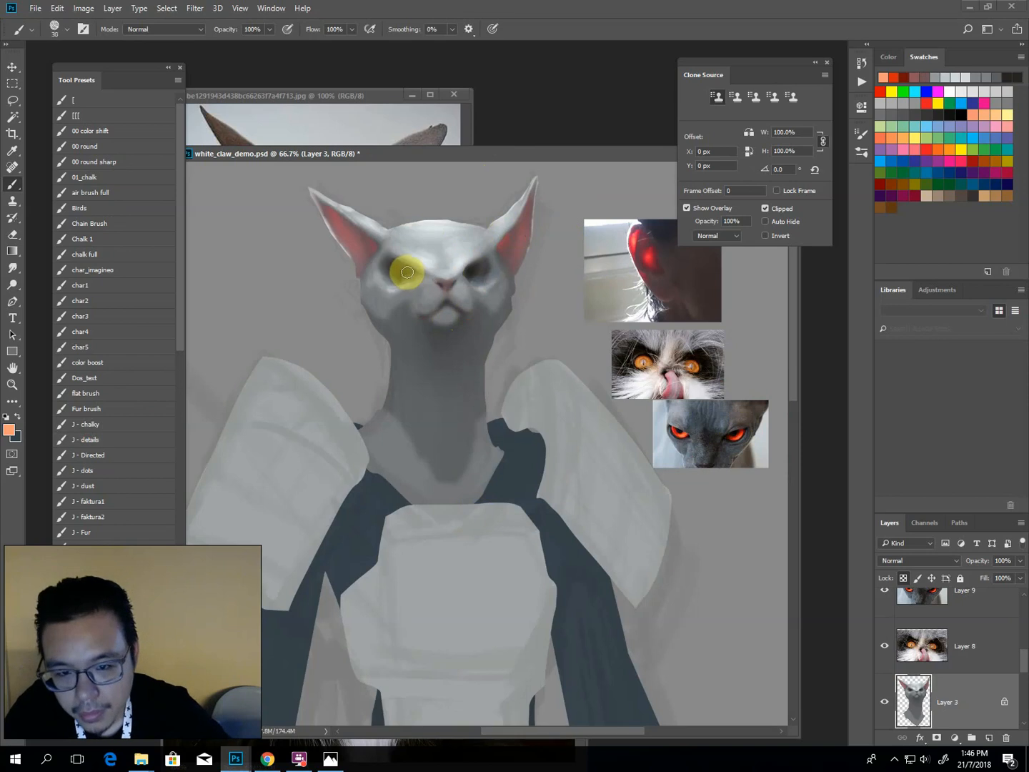
key(bracketleft)
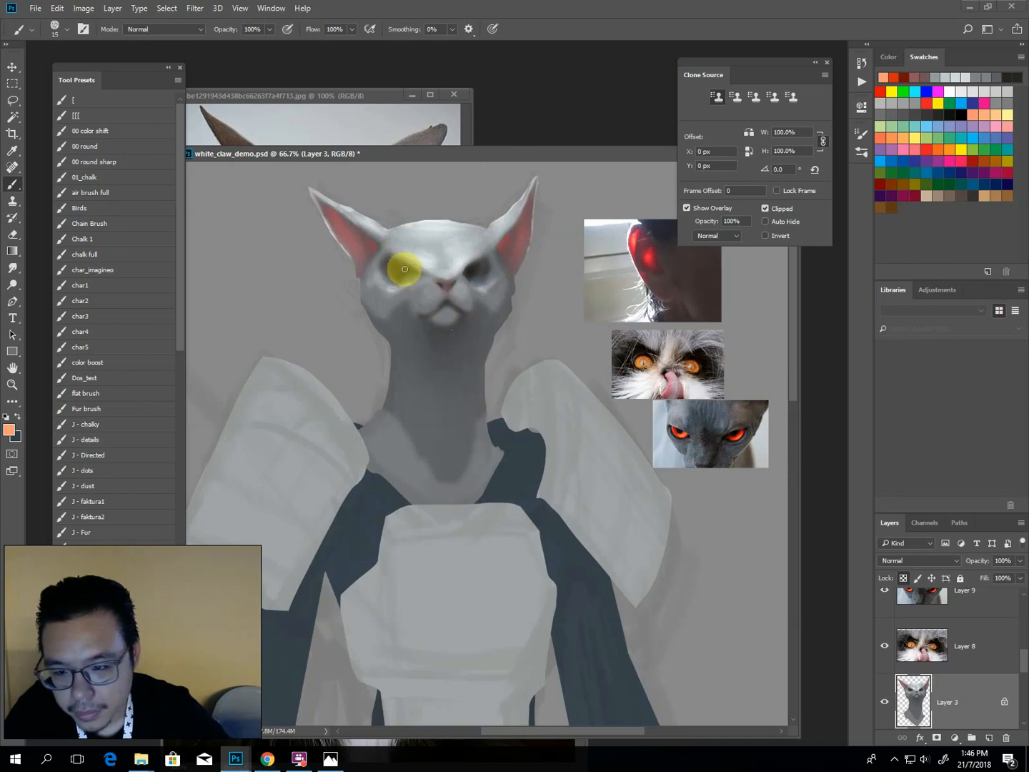
click(403, 275)
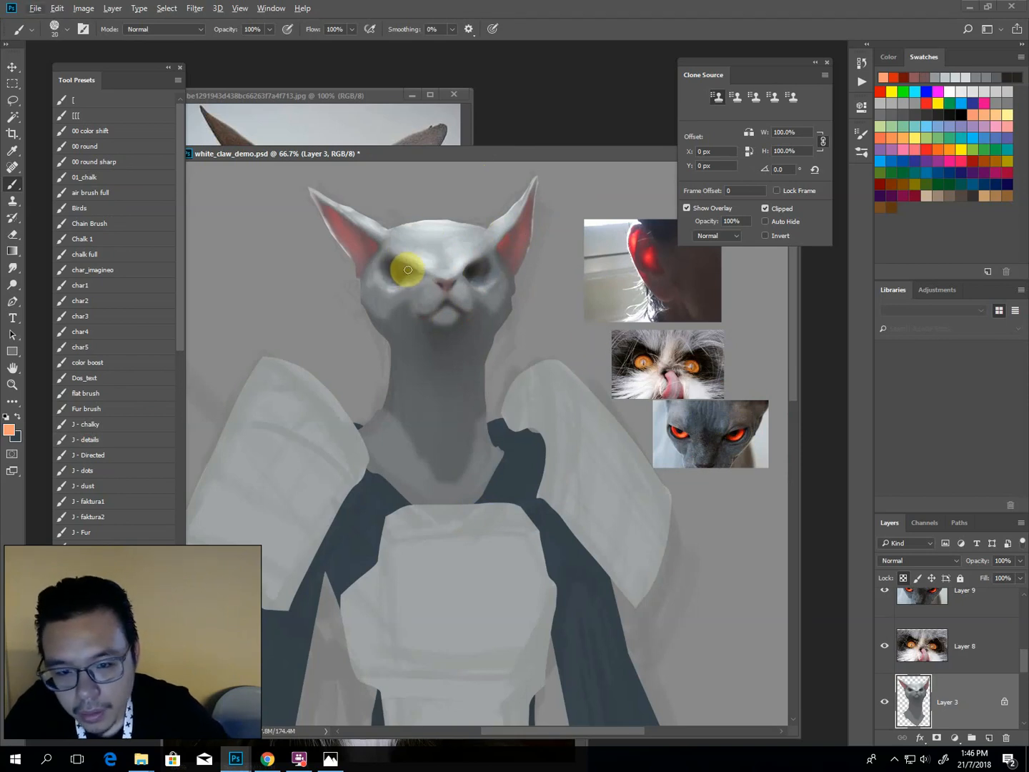
Create a new layer above the head and paint both eyes with orange and red, sampling the red from the hairless cat photo.
click(989, 738)
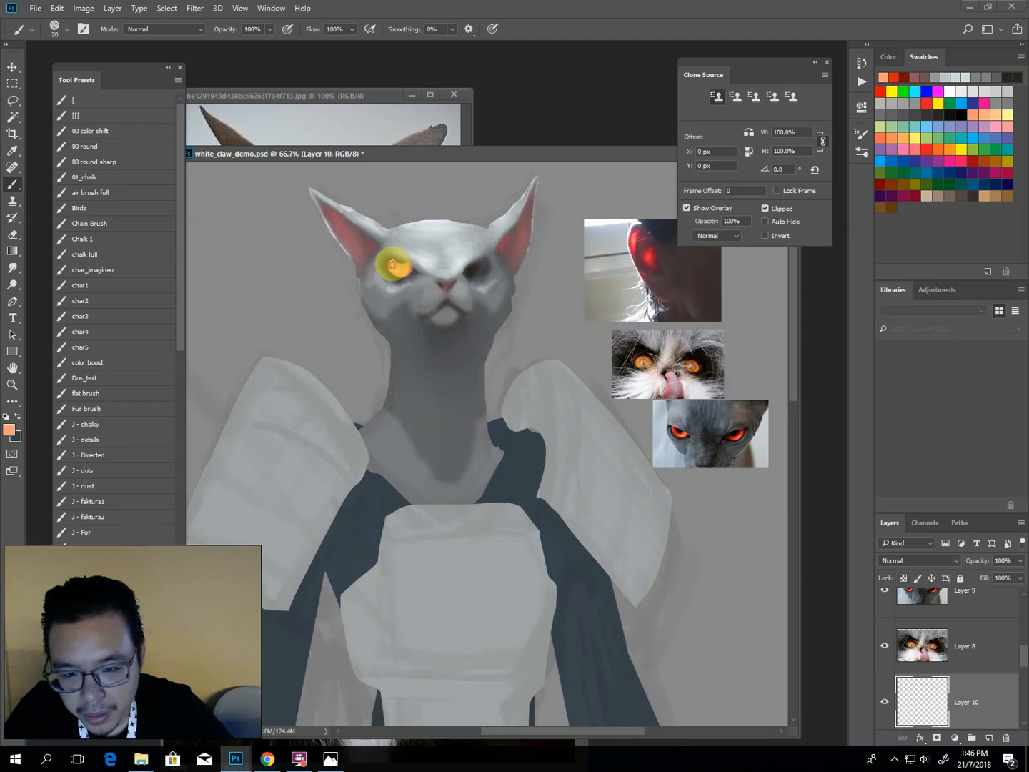
alt+click(732, 429)
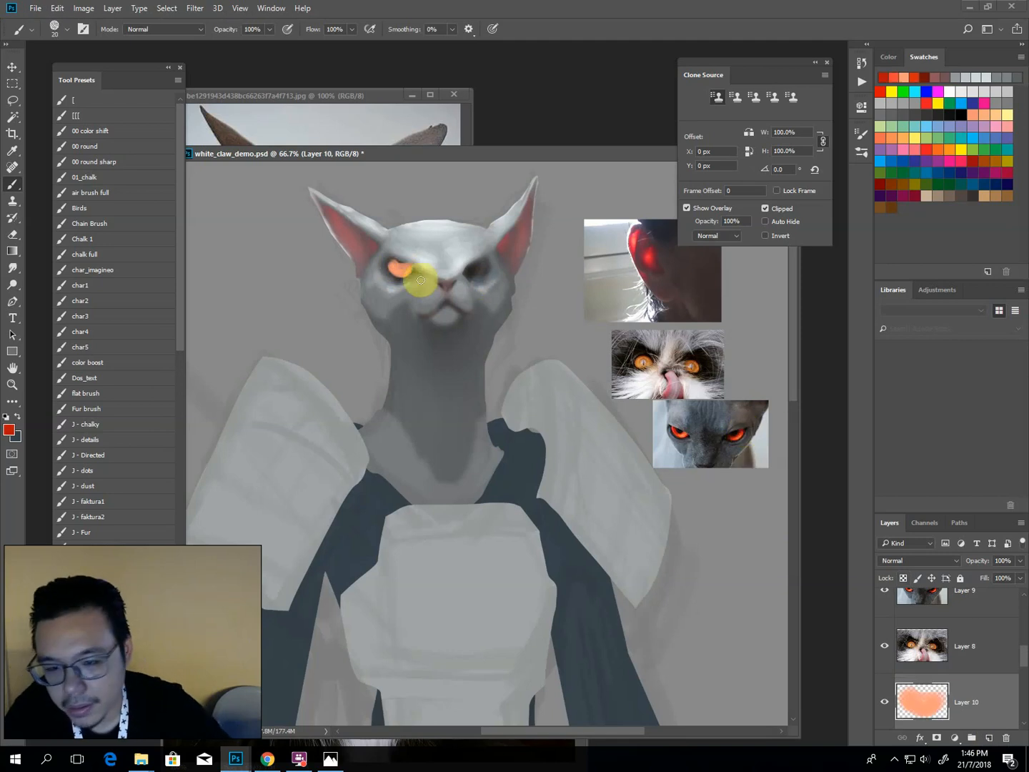
key([)
key([)
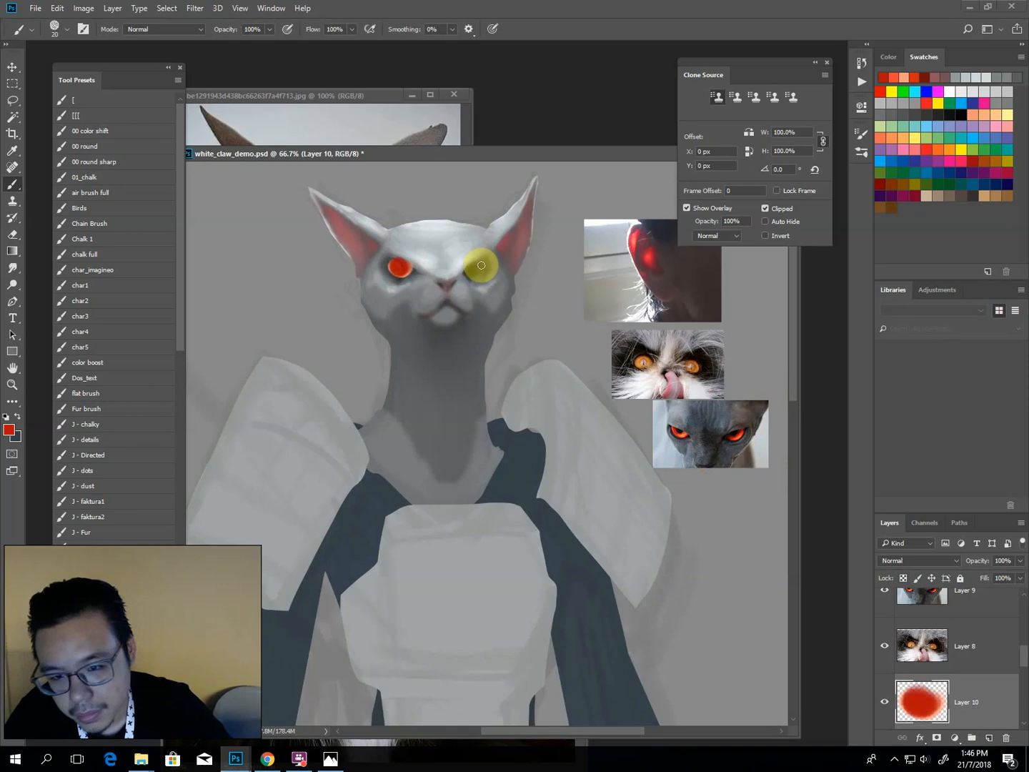
drag(485, 260, 474, 267)
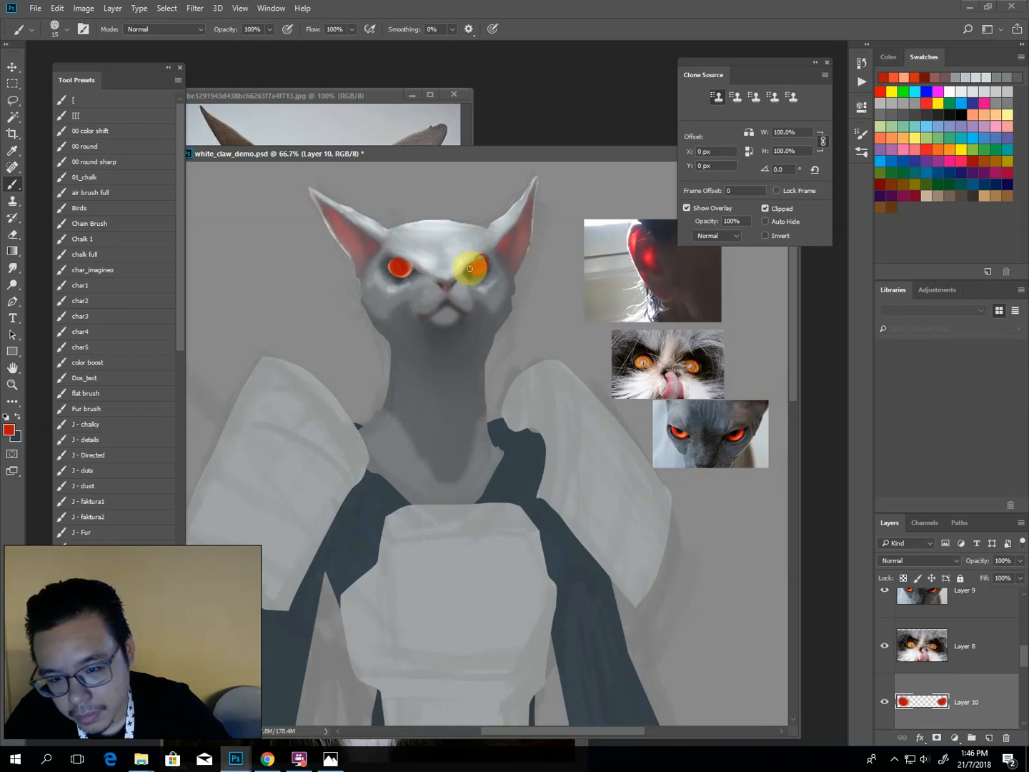
Sample the lighter orange-red from the left-hand eye and paint it into the right-hand eye with a smaller brush.
alt+click(410, 266)
key([)
click(481, 261)
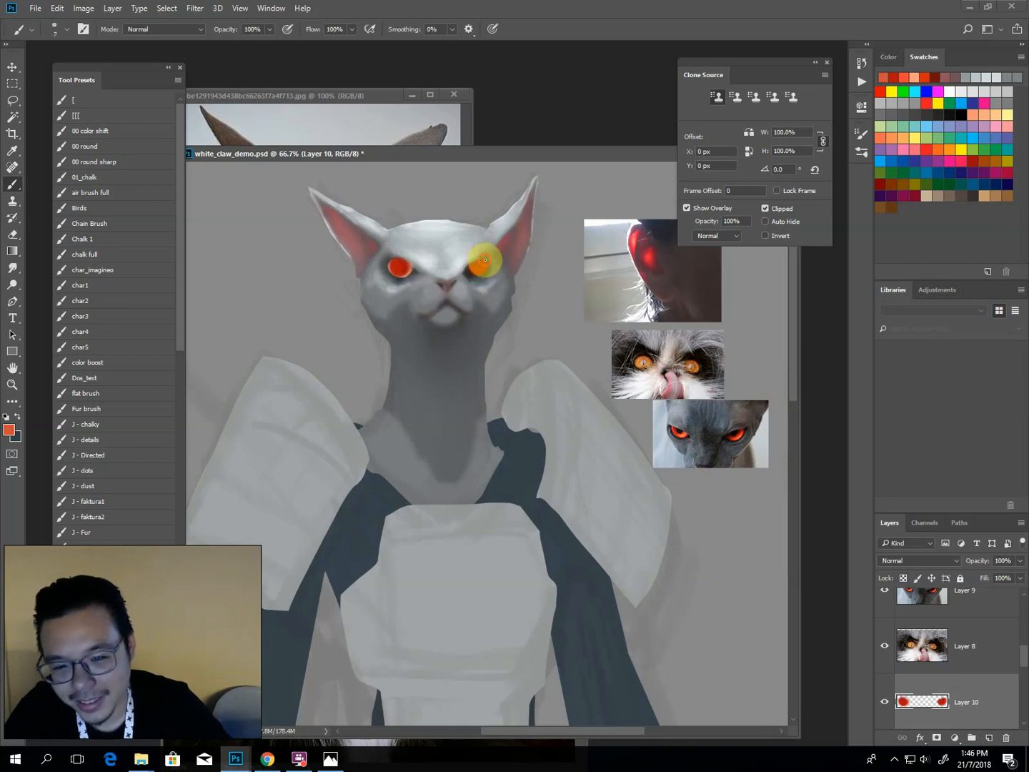
drag(485, 261, 474, 273)
Sample a dark tone beside the right-hand eye and paint around the rims of both red eyes.
alt+click(468, 269)
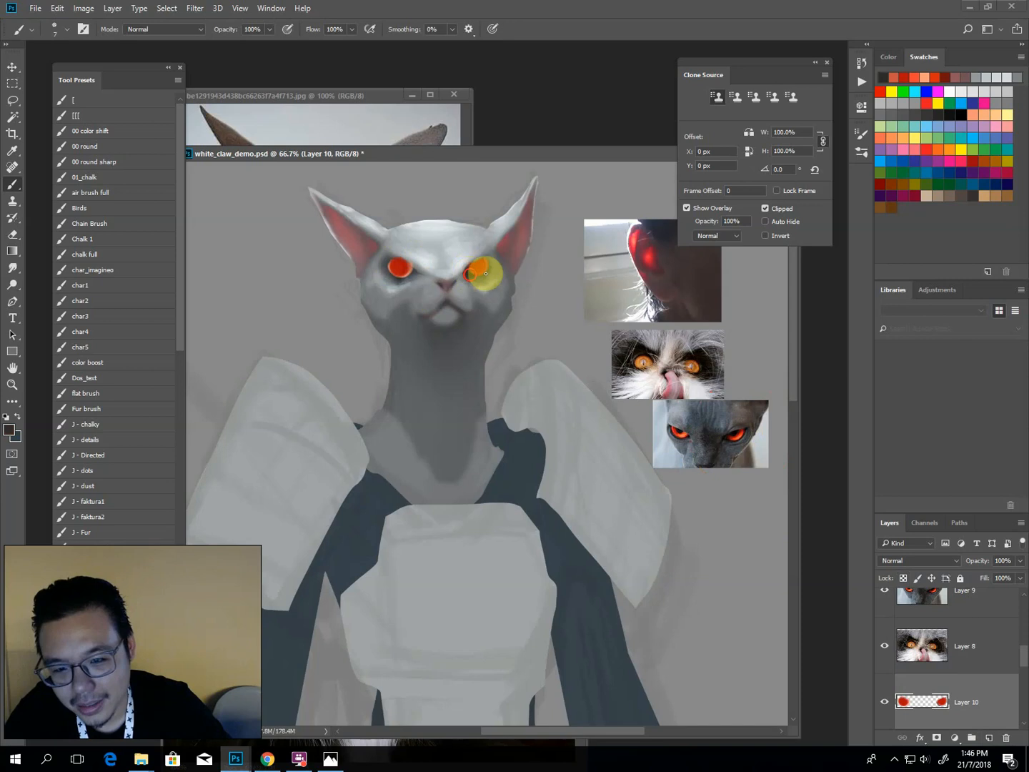
click(398, 267)
drag(410, 267, 411, 269)
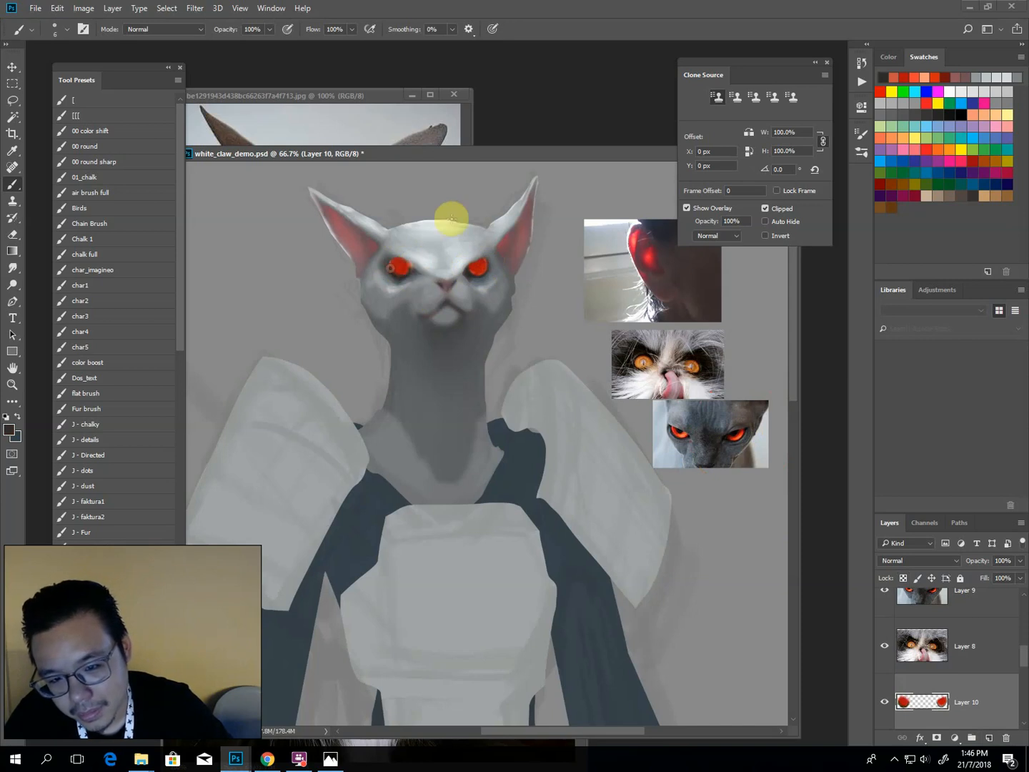
key(l)
key(b)
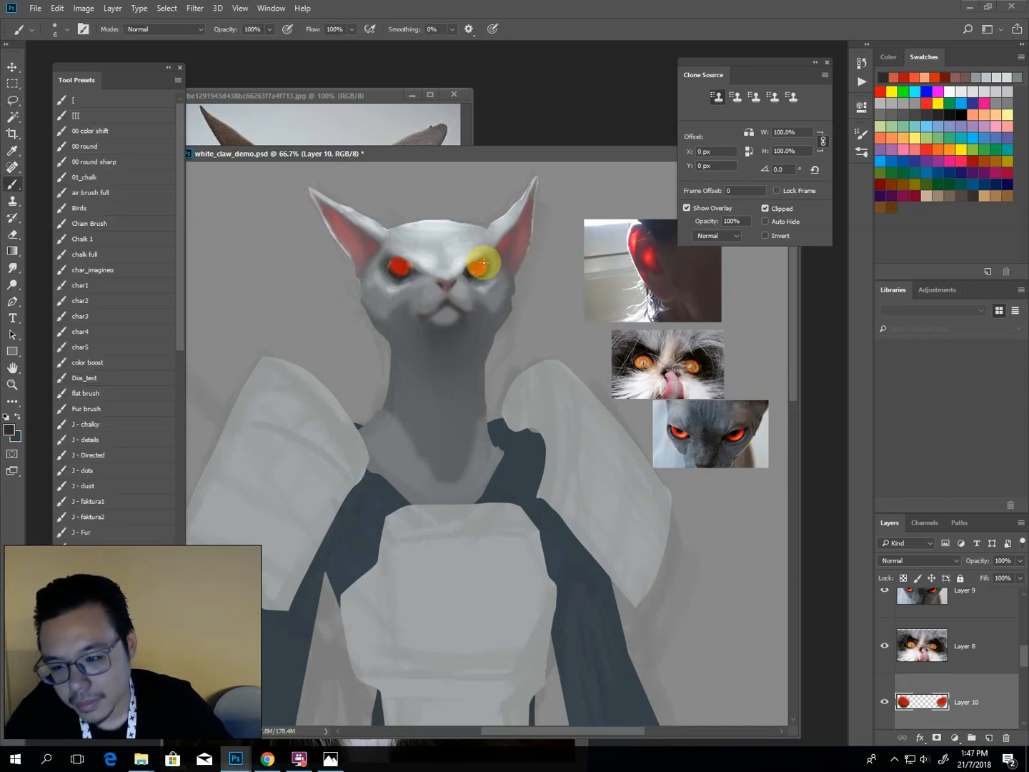
drag(473, 265, 477, 254)
click(407, 266)
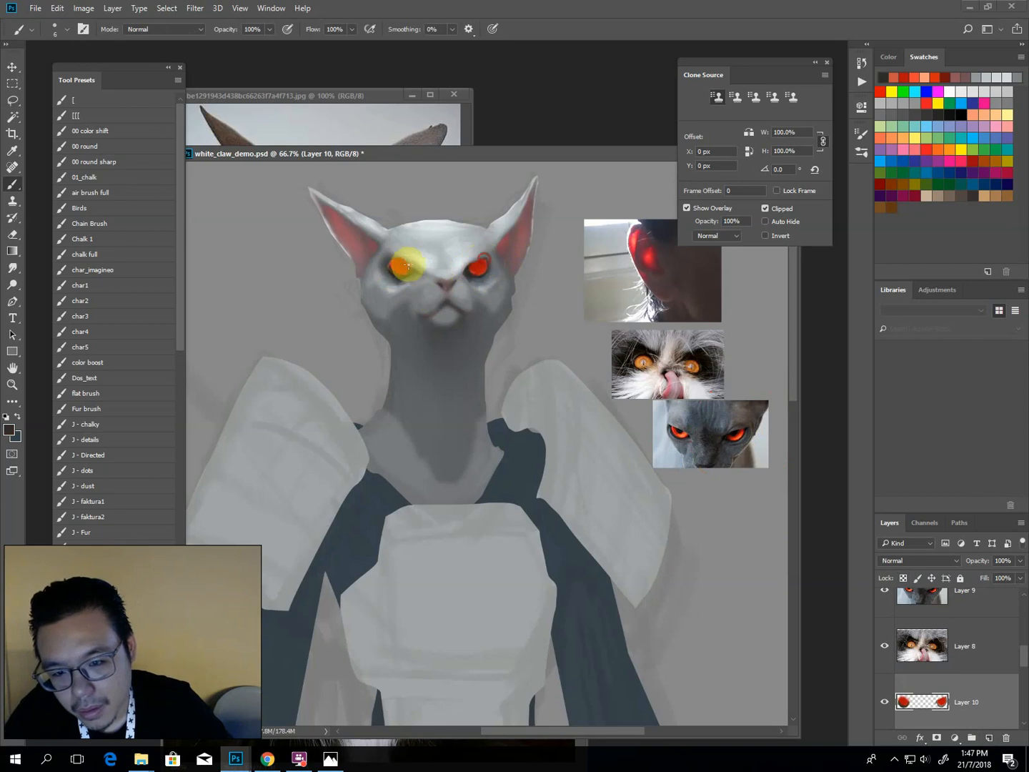
Lasso the left-hand eye and refine its shape and dark rim.
key(l)
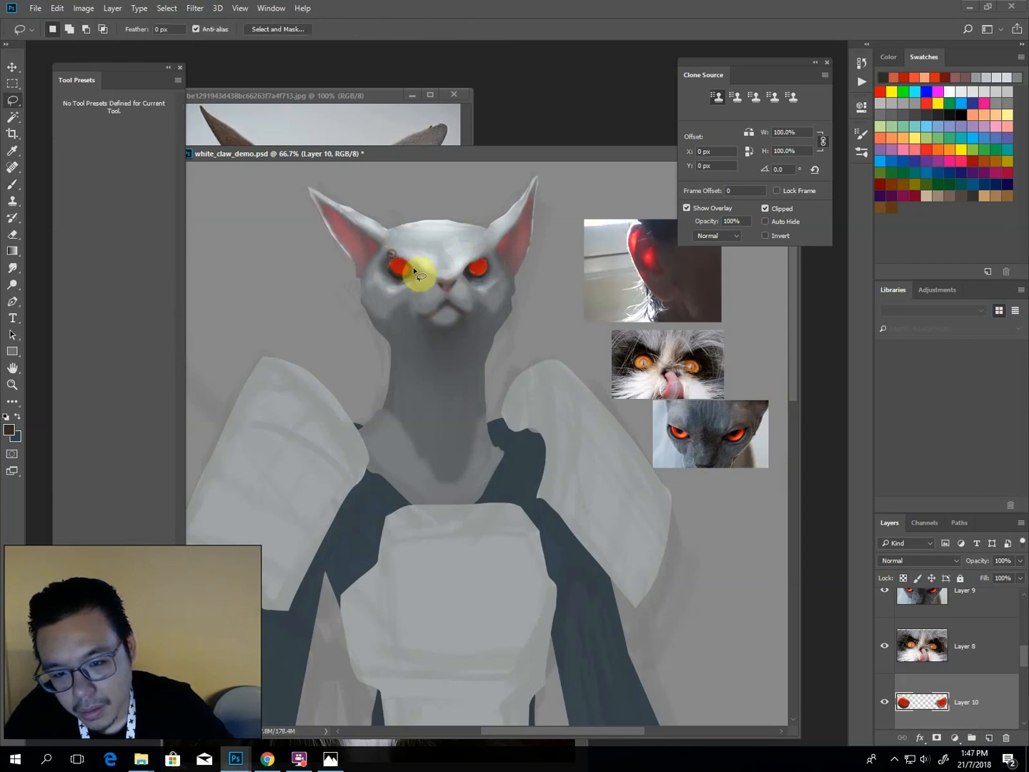
ctrl+alt+right_click(390, 245)
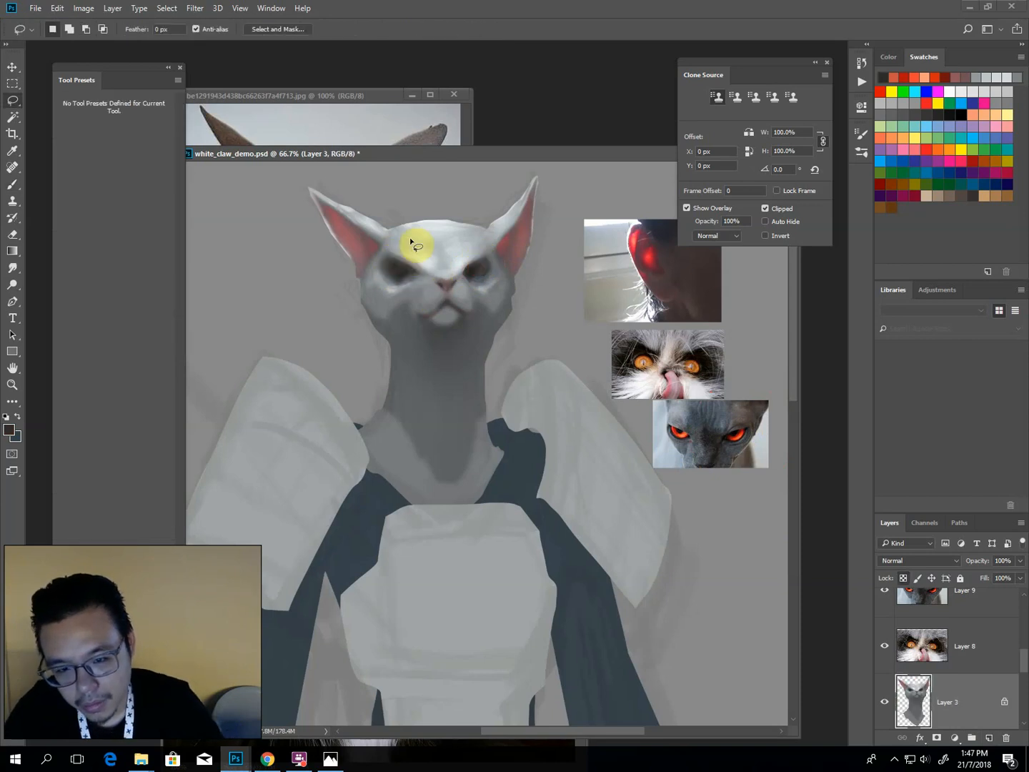
key(ctrl+z)
drag(416, 270, 385, 252)
key(b)
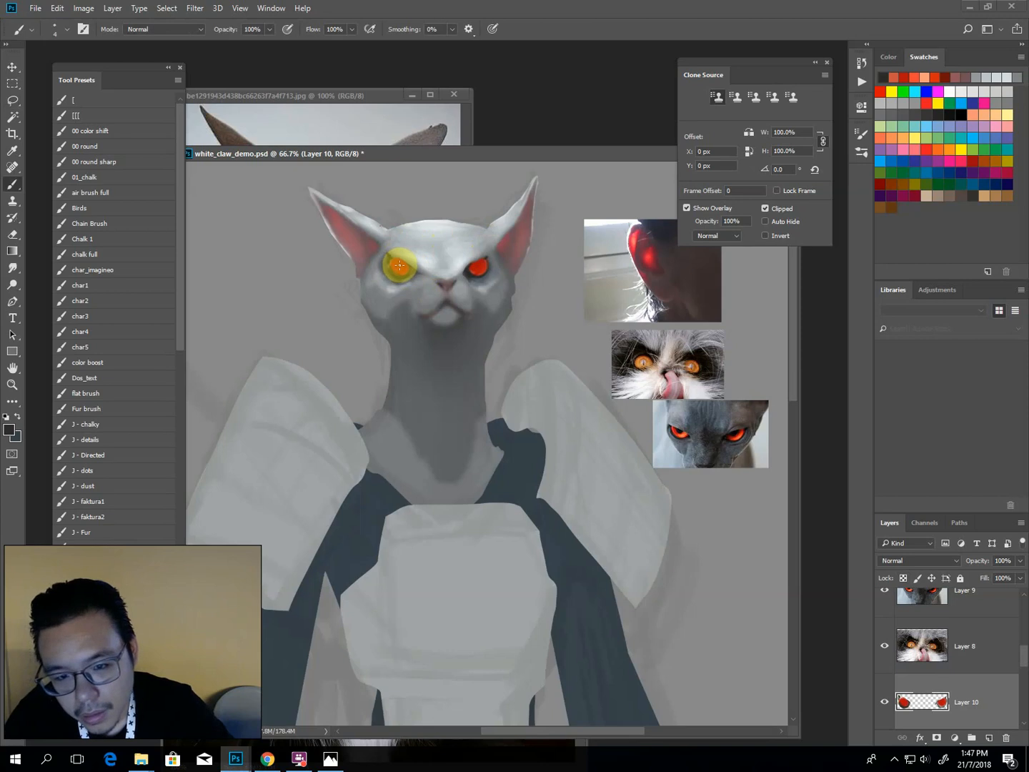
Sample light orange from the reference eye, set brush opacity to 50%, and paint a glow inside both irises.
alt+click(682, 434)
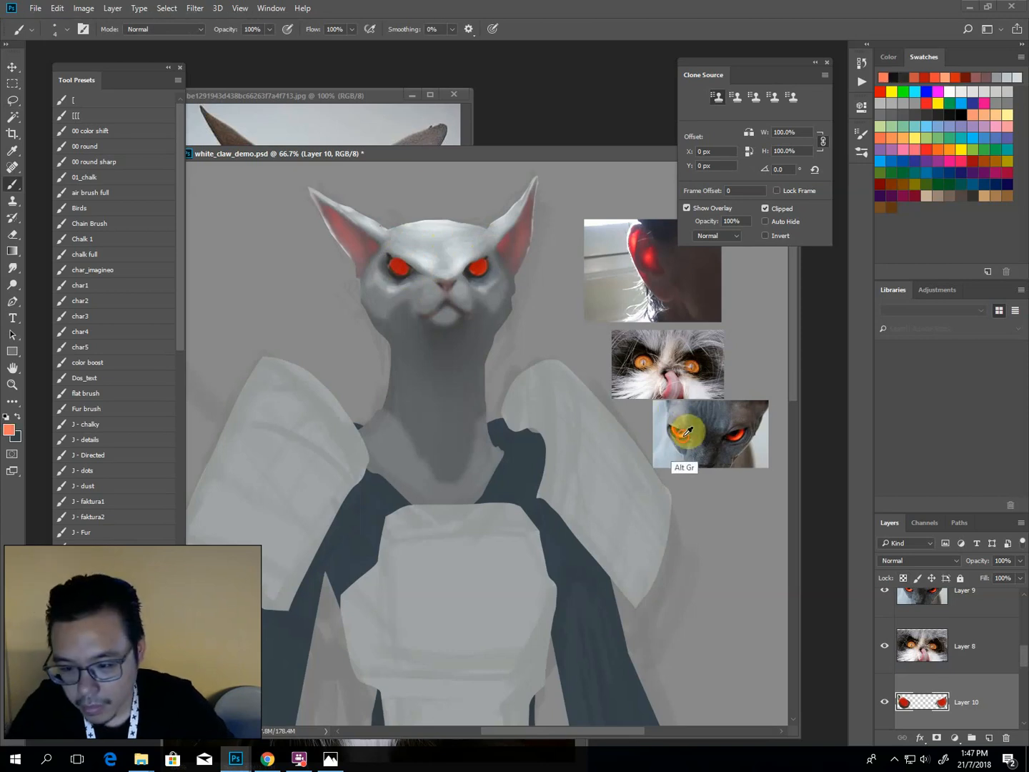
key(5)
key(bracketright)
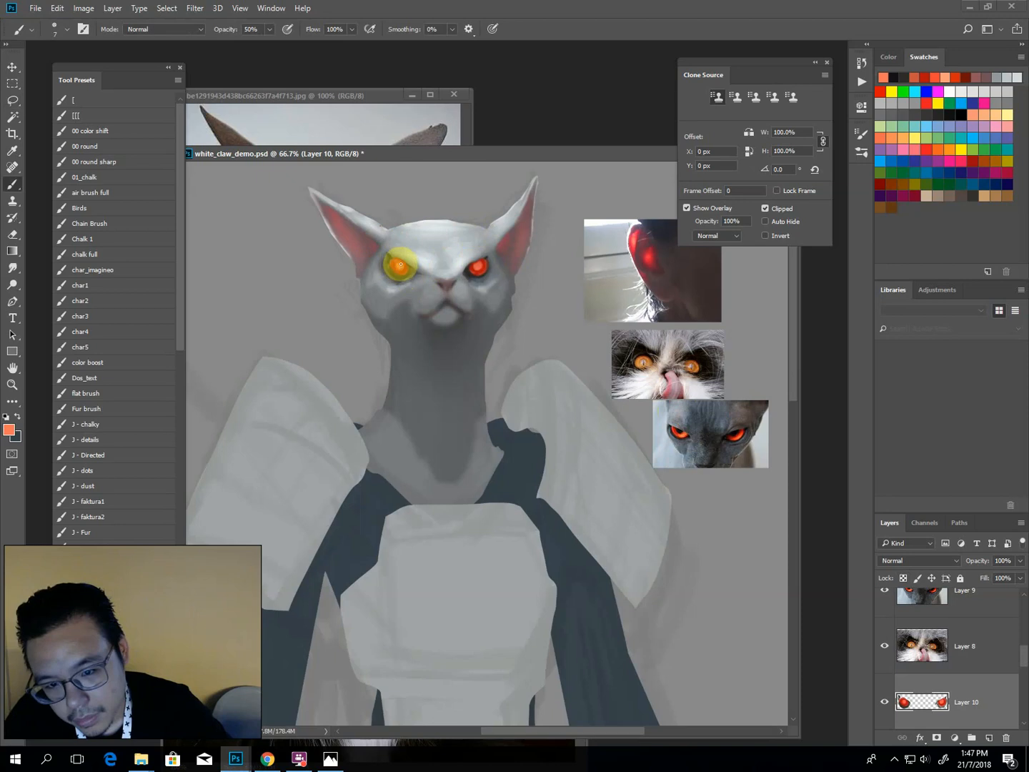
Sample a dark tone and paint narrow vertical slit pupils in both eyes with a fine brush.
alt+click(475, 262)
key(bracketleft)
key(bracketleft)
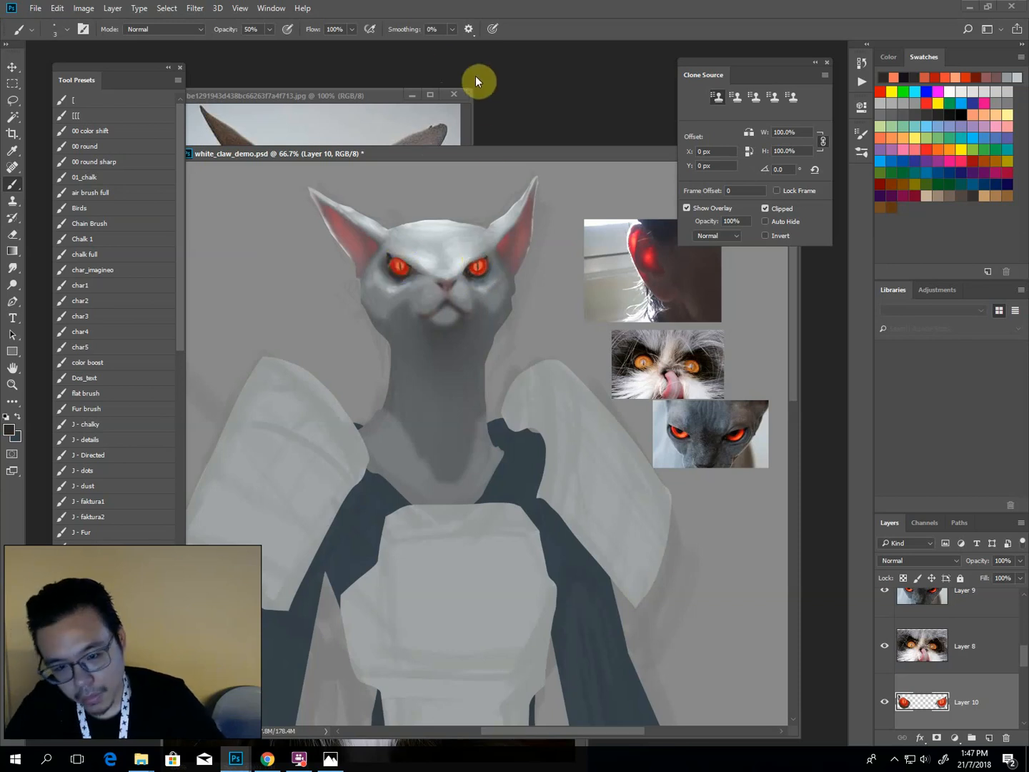
Lasso the left-hand eye and adjust it with a transform.
key(l)
mouse_move(420, 228)
mouse_down()
mouse_move(395, 247)
mouse_move(426, 285)
mouse_move(407, 226)
mouse_move(360, 231)
mouse_up()
key(v)
key(Return)
Lasso the right-hand eye, scale it down to about 84%, and clear the selection.
key(l)
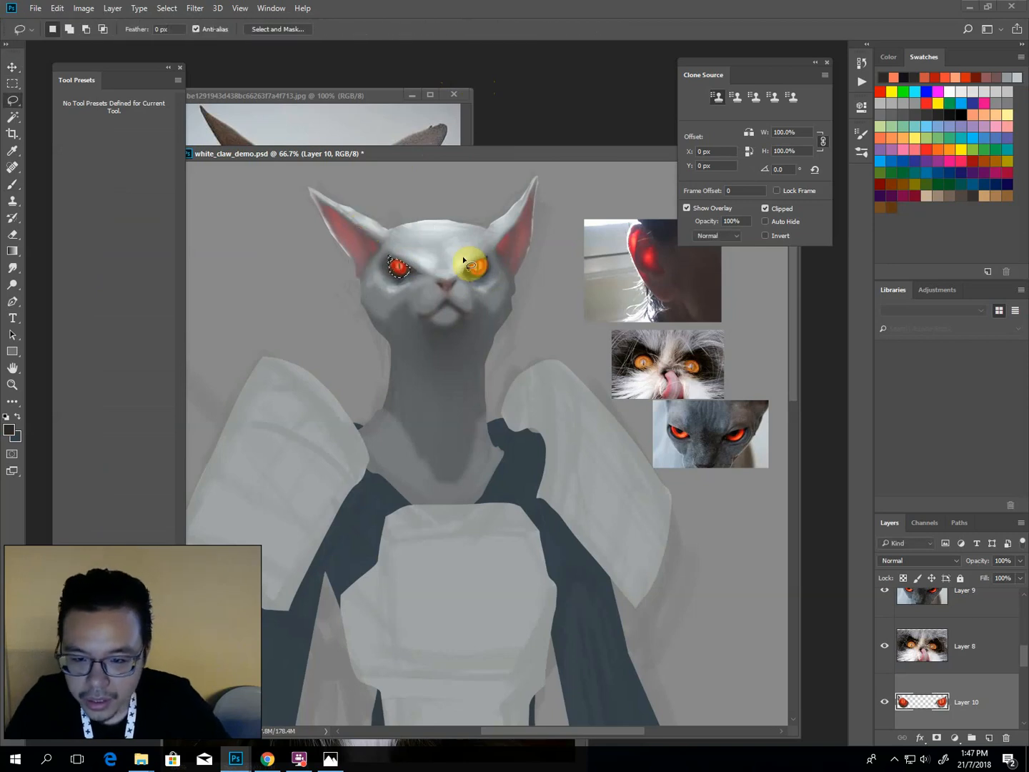
mouse_move(466, 258)
mouse_down()
mouse_move(493, 264)
mouse_move(467, 256)
mouse_move(512, 240)
mouse_up()
key(v)
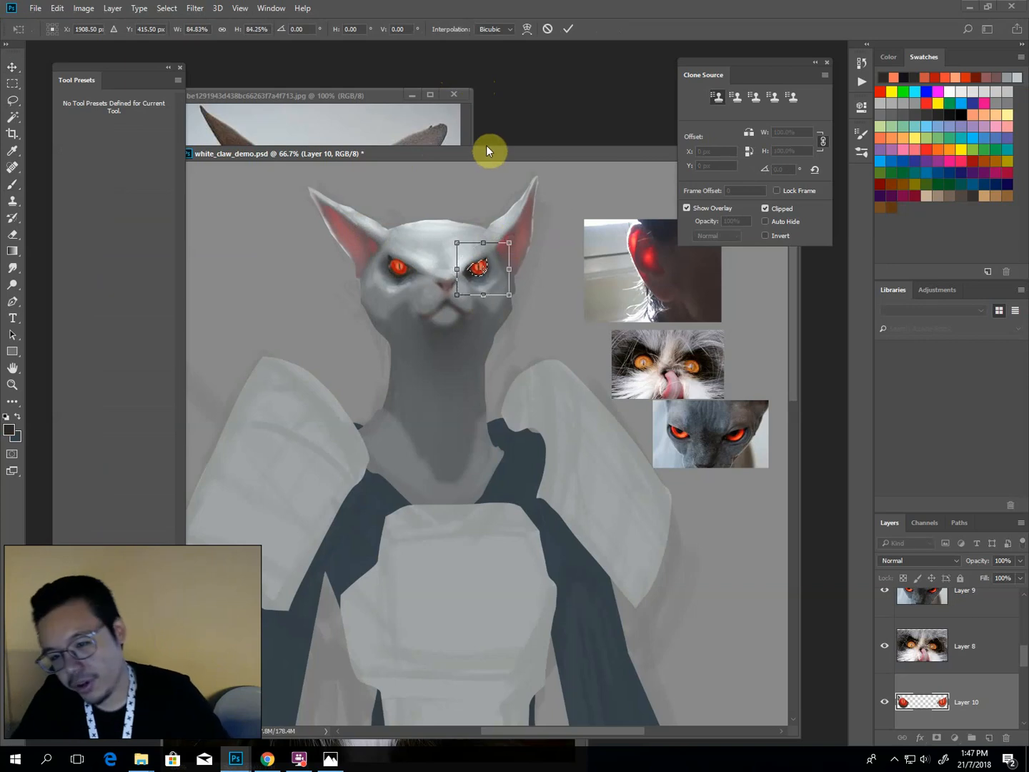
key(Return)
key(l)
click(402, 183)
Shift the hue of the eye layer by +33 with Hue/Saturation to turn the eyes golden yellow.
key(ctrl+minus)
key(ctrl+minus)
key(ctrl+minus)
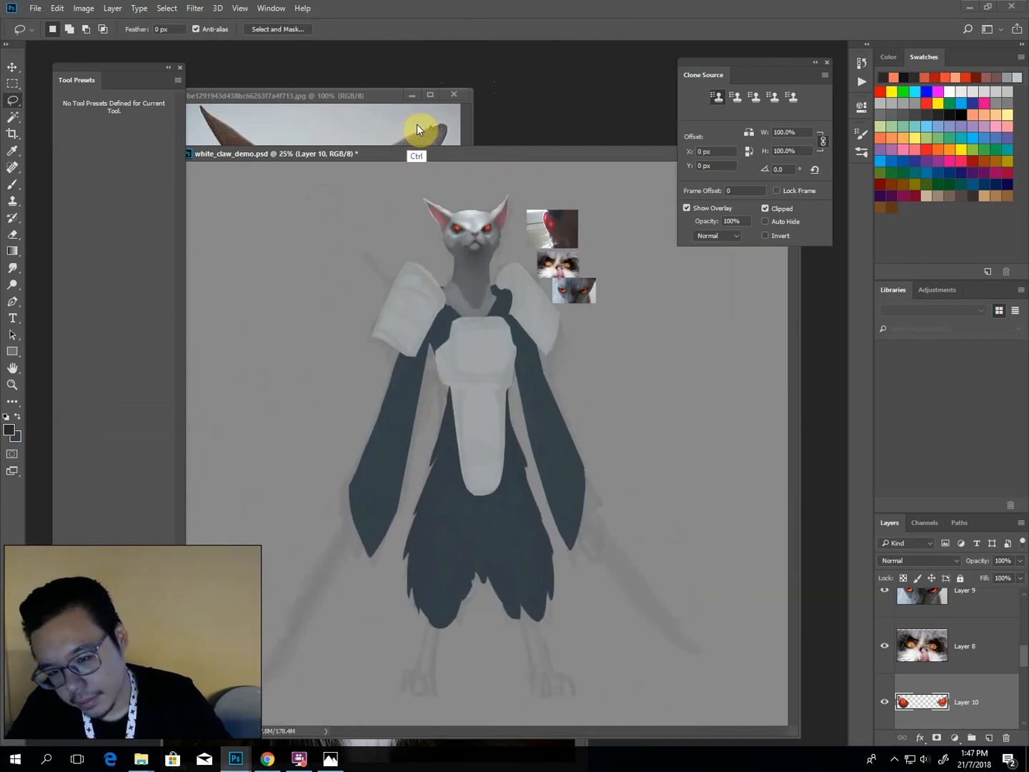
key(ctrl+plus)
key(ctrl+plus)
key(ctrl+plus)
drag(465, 241, 489, 342)
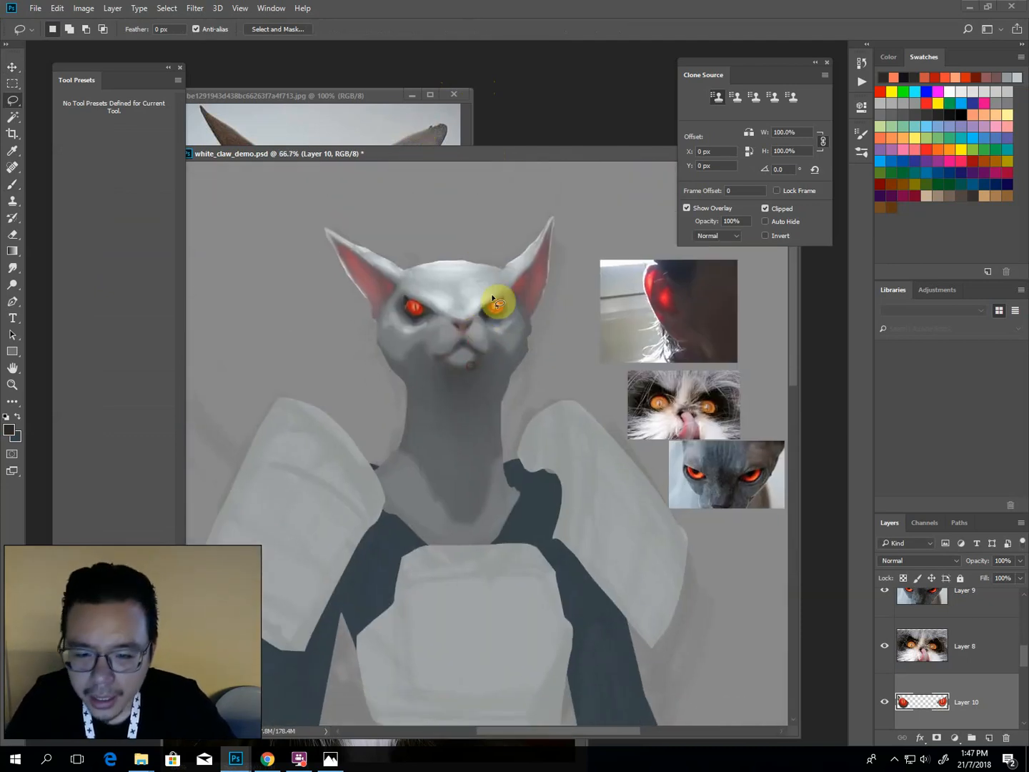
key(ctrl+u)
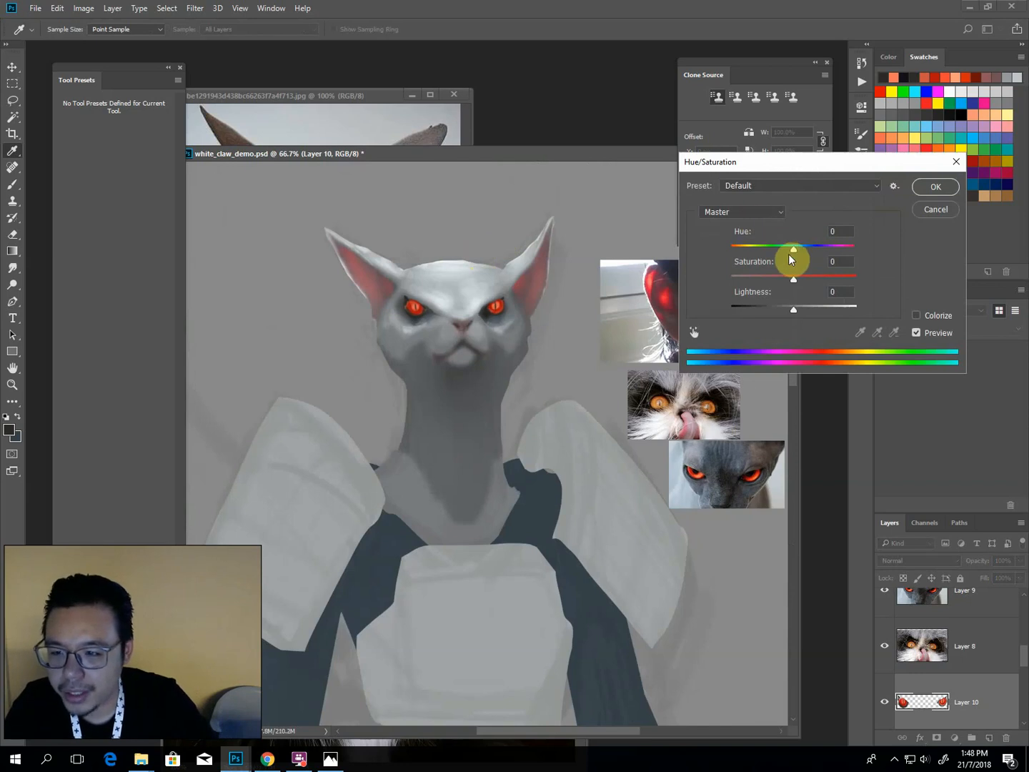
drag(791, 252, 819, 250)
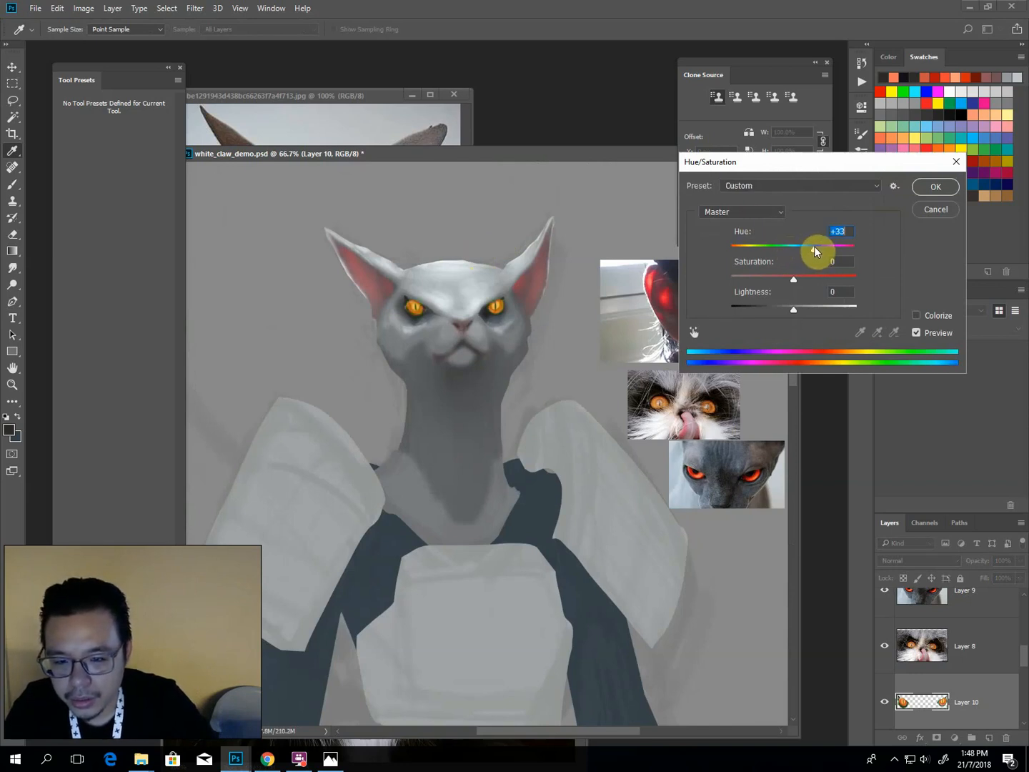
key(Return)
key(l)
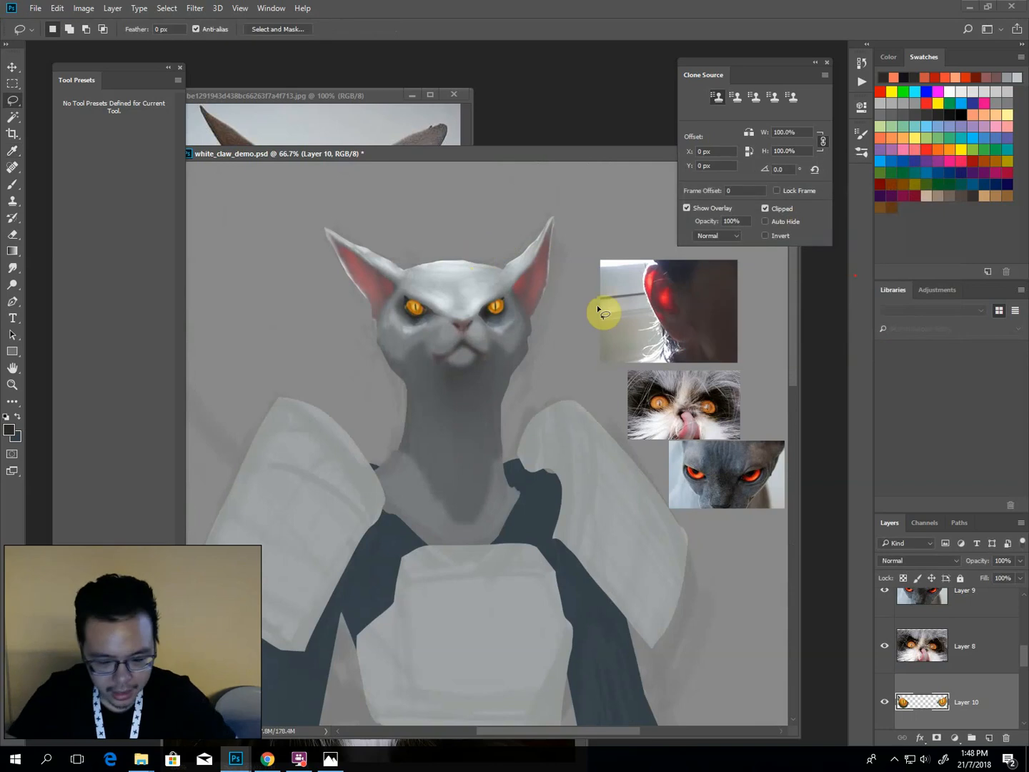
Sample the ear's dull red and a dark tone from the left-hand eye, and refine the edges of both eyes.
key(b)
alt+click(519, 283)
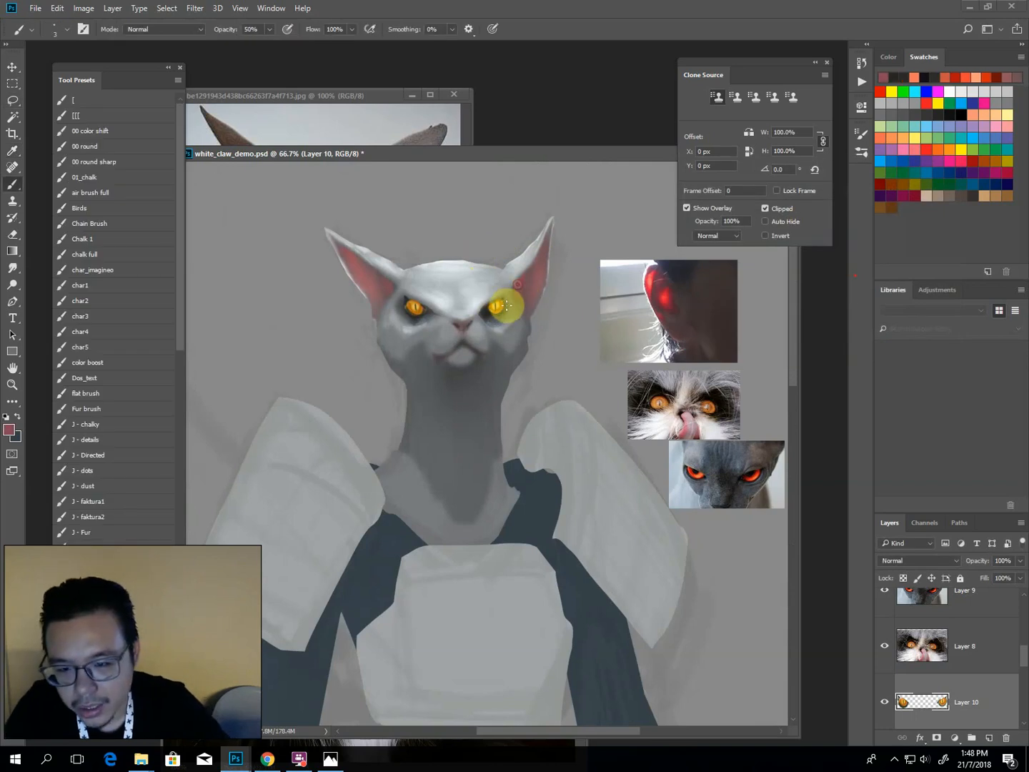
alt+click(406, 305)
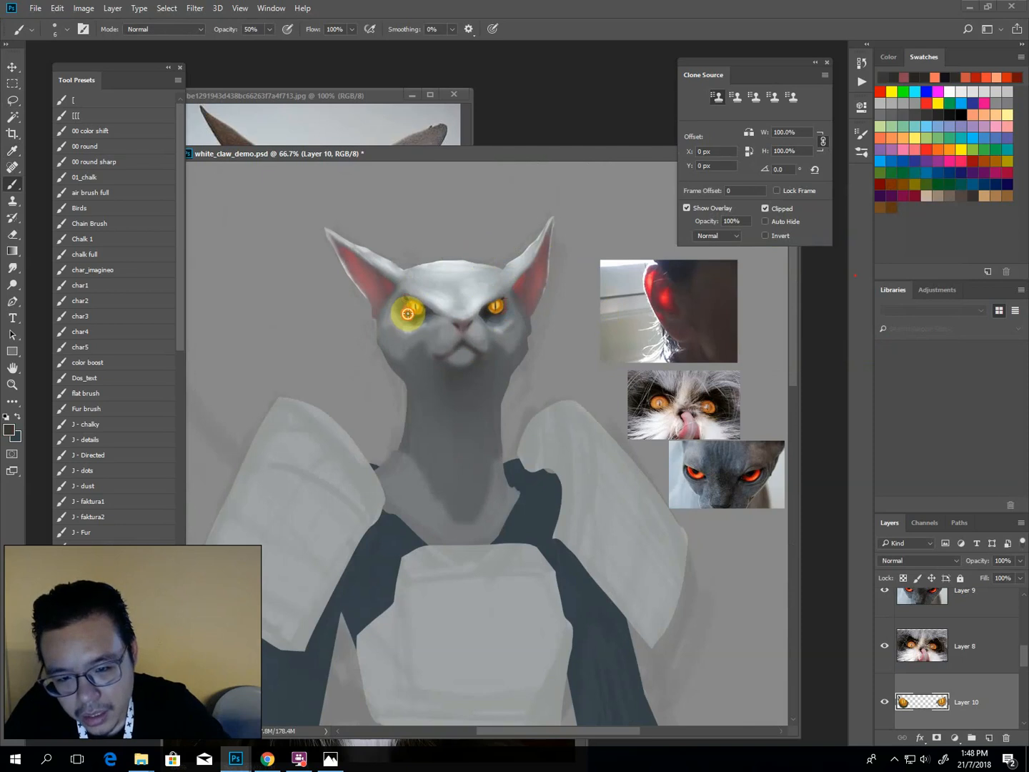
Sample a dark tone beside the right-hand eye and paint shadow around both eyes on Layer 3.
alt+click(490, 319)
key(bracketright)
key(bracketright)
key(bracketright)
scroll(1017, 664, down, 2)
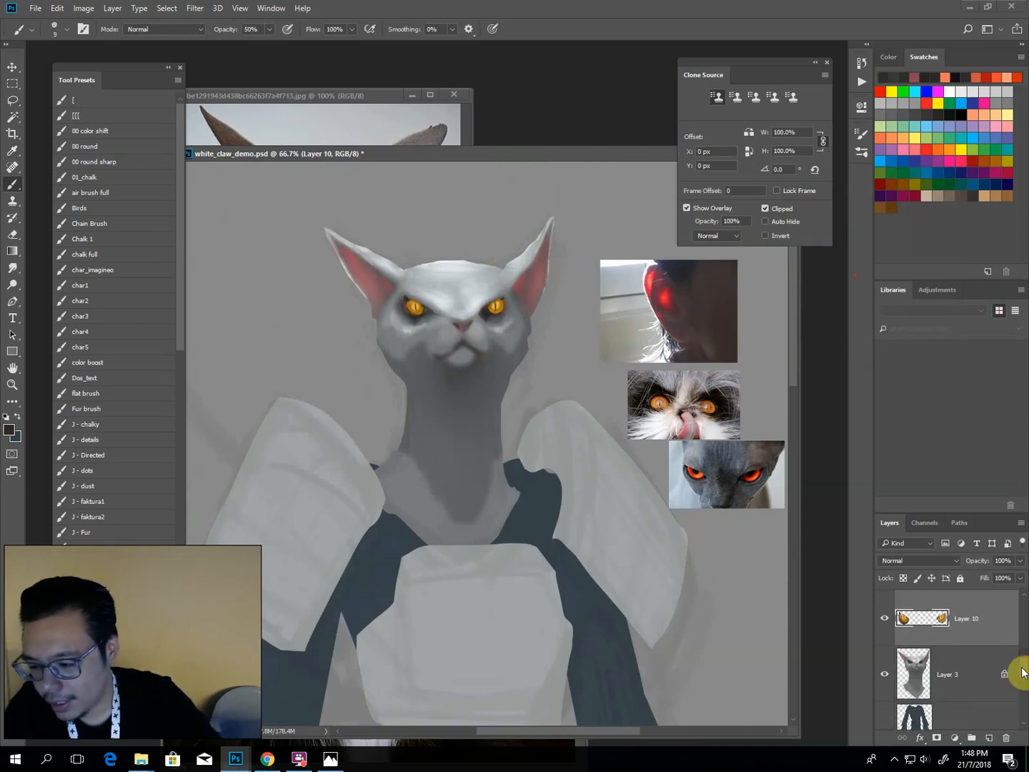
click(976, 682)
key(bracketright)
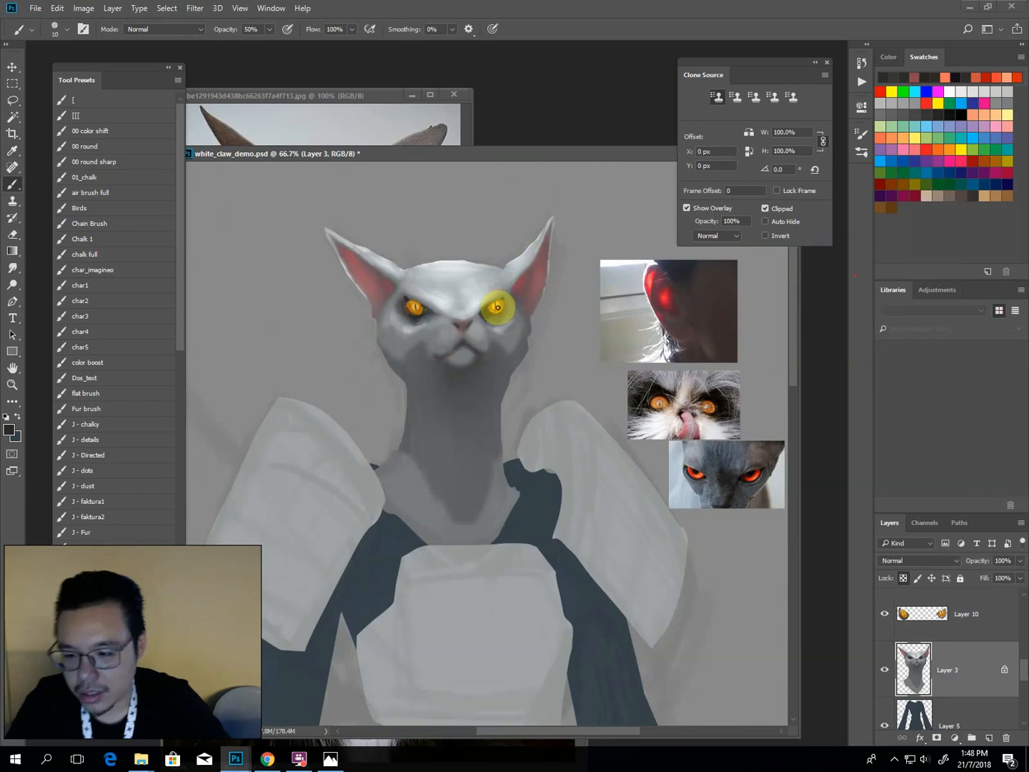
drag(504, 300, 491, 316)
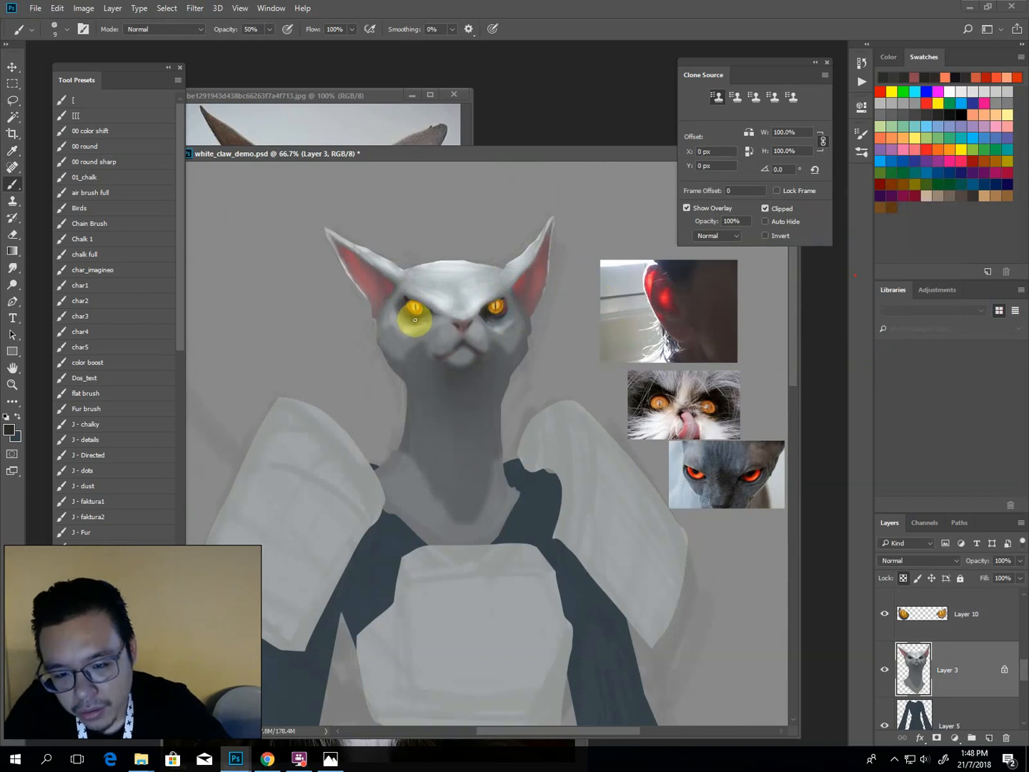
alt+click(485, 316)
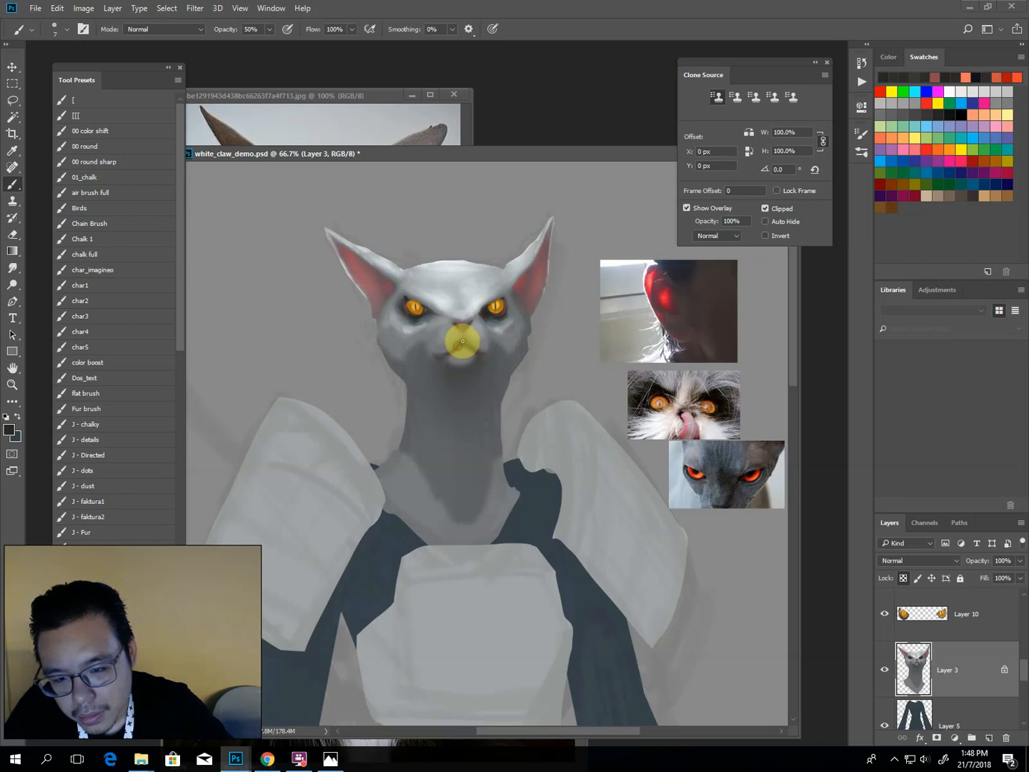
Paint brow wrinkles on the forehead between the eyes with sampled greys at 30% brush opacity.
alt+click(477, 310)
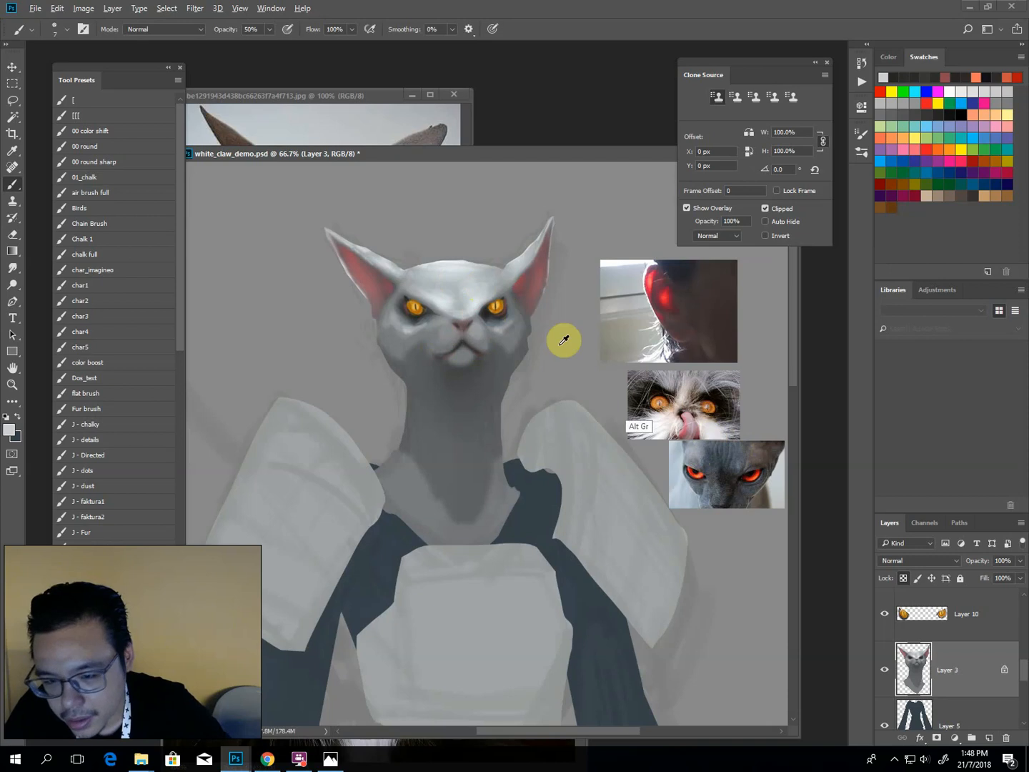
alt+click(504, 346)
click(463, 288)
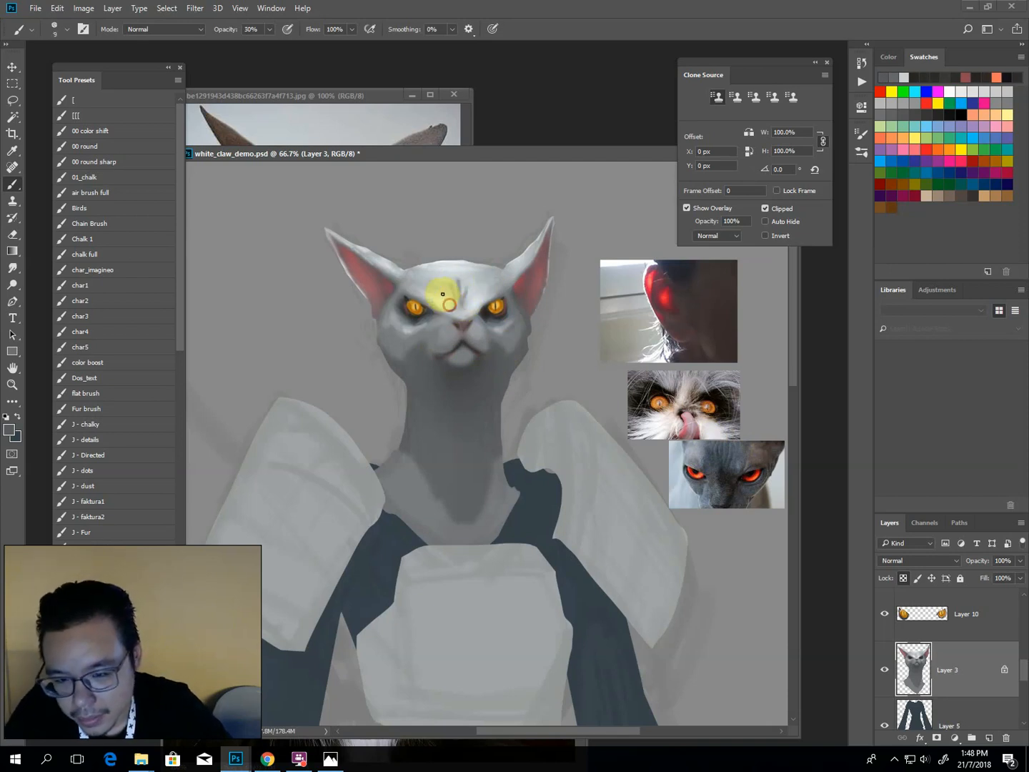
alt+click(474, 278)
click(468, 305)
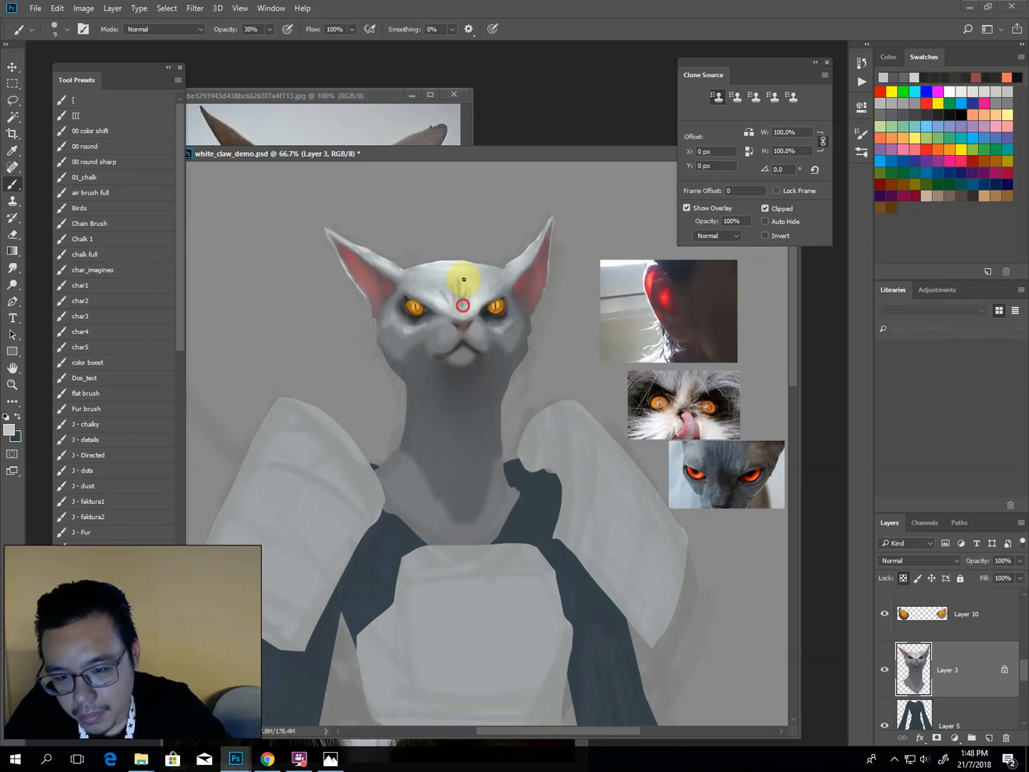
drag(461, 301, 457, 280)
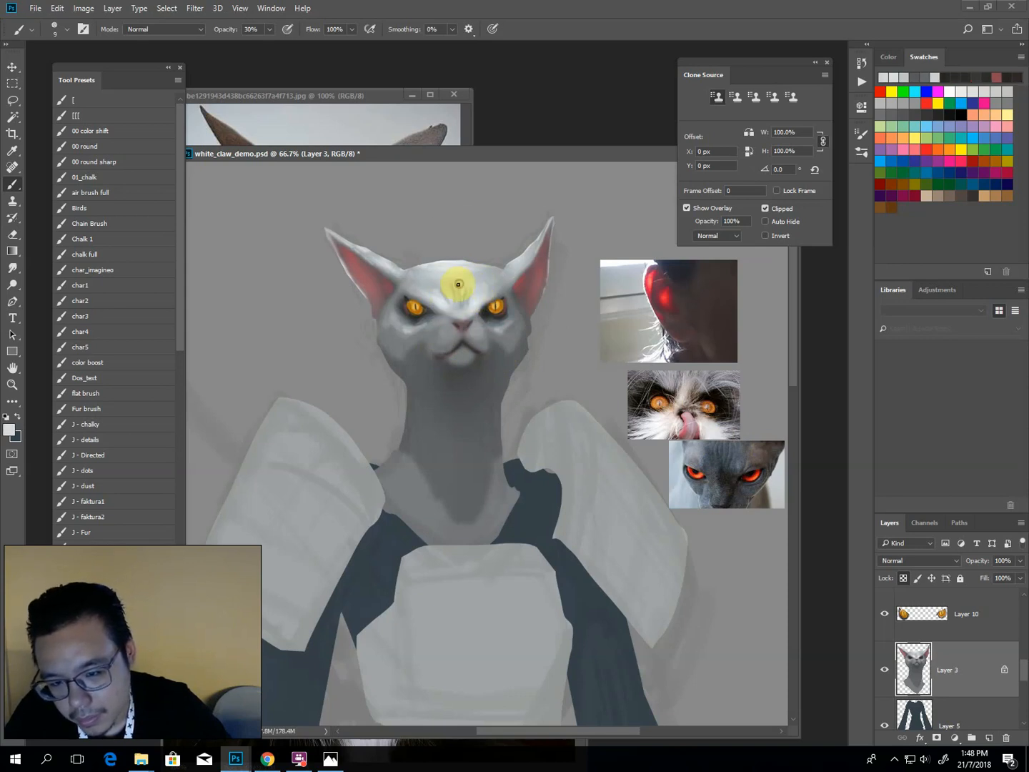
mouse_move(442, 290)
mouse_down()
mouse_move(459, 275)
mouse_move(517, 286)
mouse_move(523, 272)
mouse_up()
Sample light grey from the brow and paint highlights along the inner edges and bases of both ears with a smaller brush.
alt+click(521, 320)
key(])
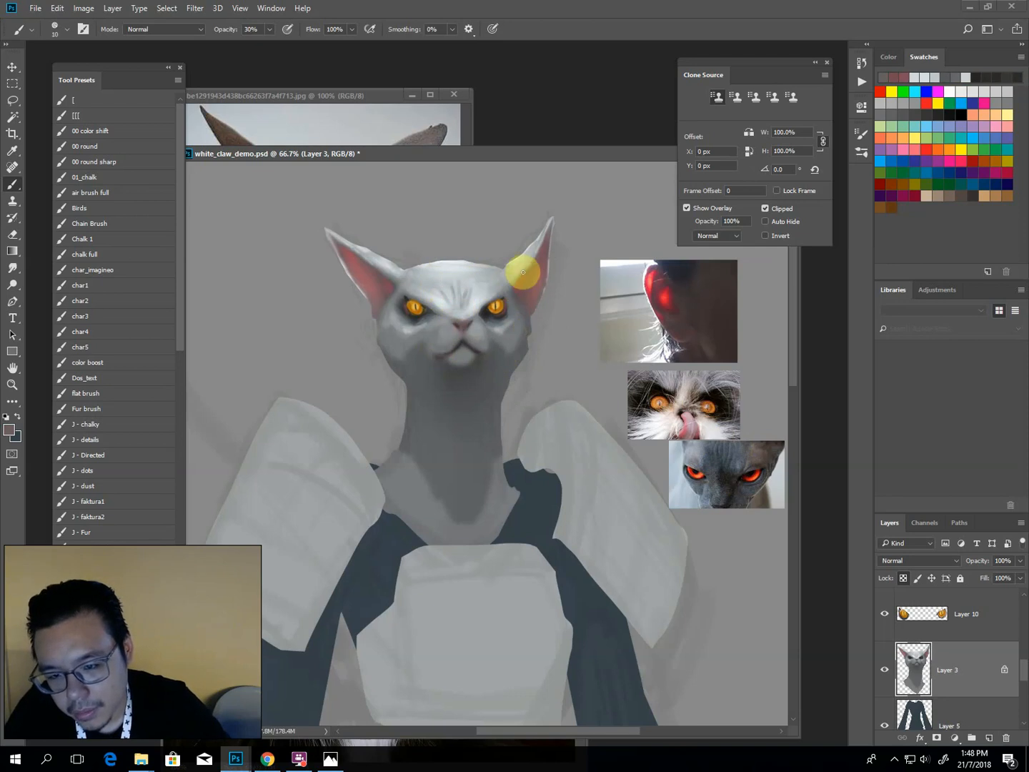
alt+click(429, 298)
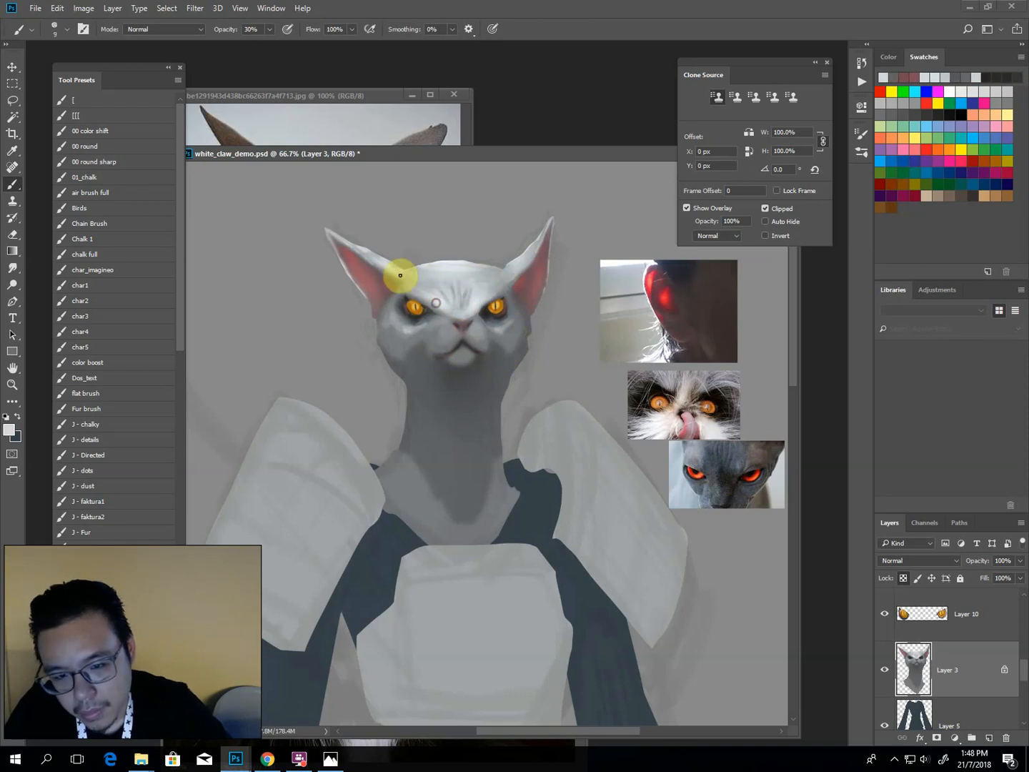
key([)
key([)
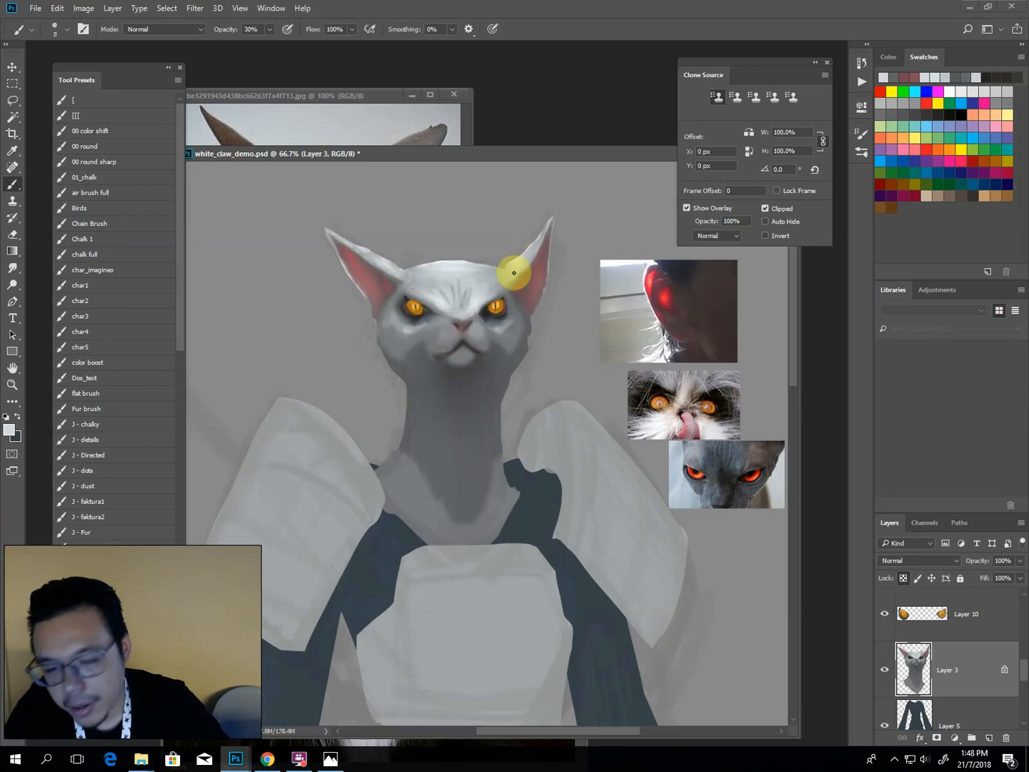
drag(505, 279, 535, 256)
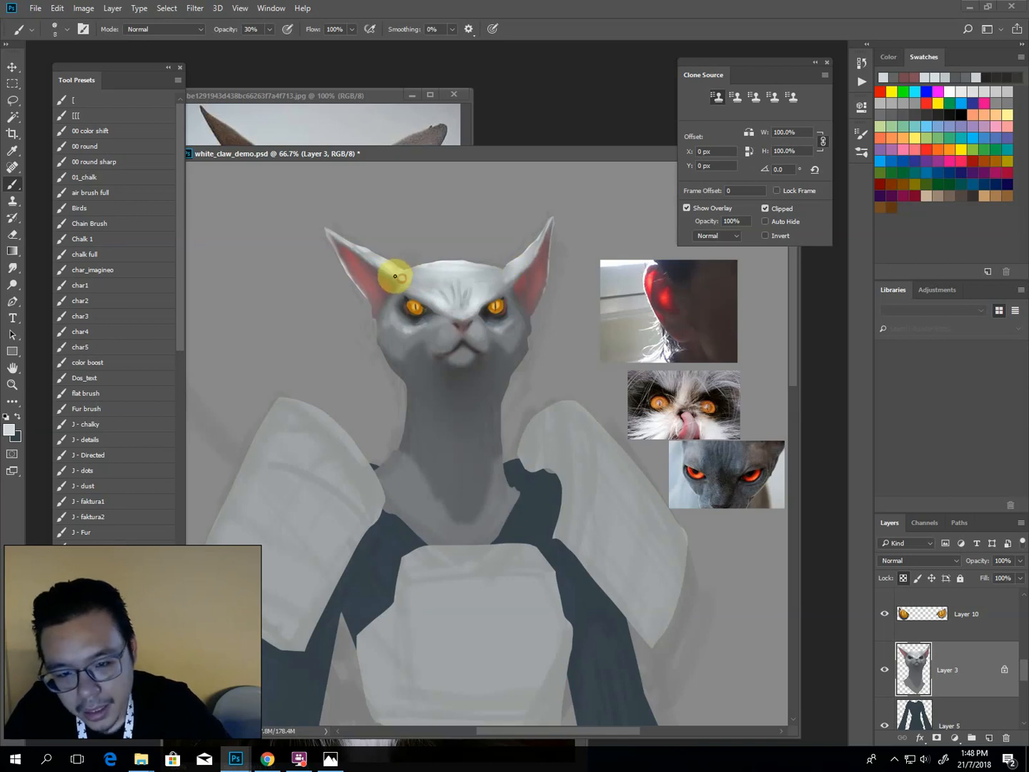
drag(395, 276, 373, 260)
drag(506, 283, 527, 259)
alt+click(516, 272)
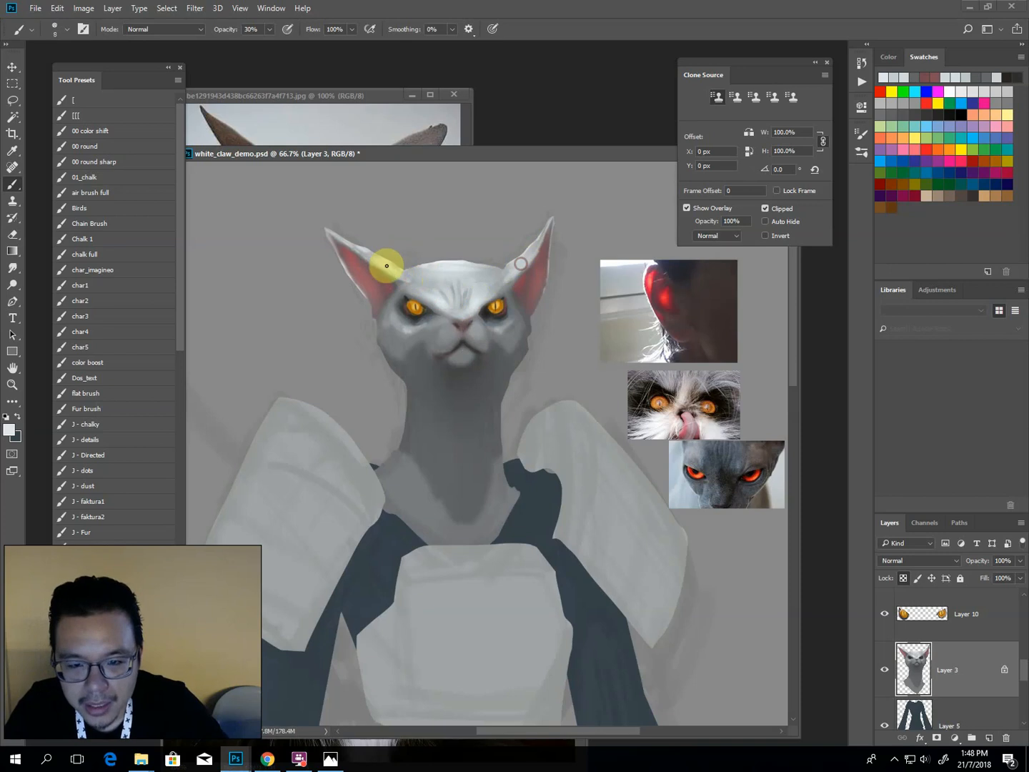
mouse_move(388, 266)
mouse_down()
mouse_move(413, 281)
mouse_move(368, 259)
mouse_move(417, 287)
mouse_move(399, 293)
mouse_move(440, 280)
mouse_move(504, 288)
mouse_move(406, 291)
mouse_move(495, 292)
mouse_up()
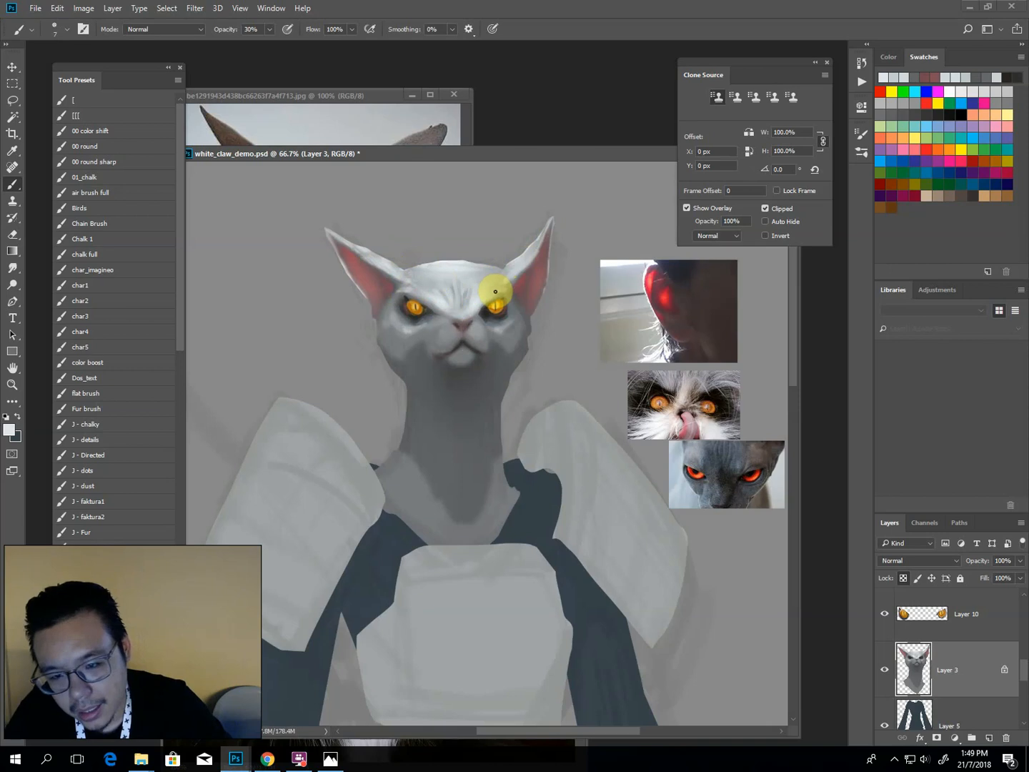
Lighten the sides and base of the neck with the Dodge tool, using the Highlights range at 20% exposure.
key(ctrl+minus)
key(ctrl+minus)
key(ctrl+plus)
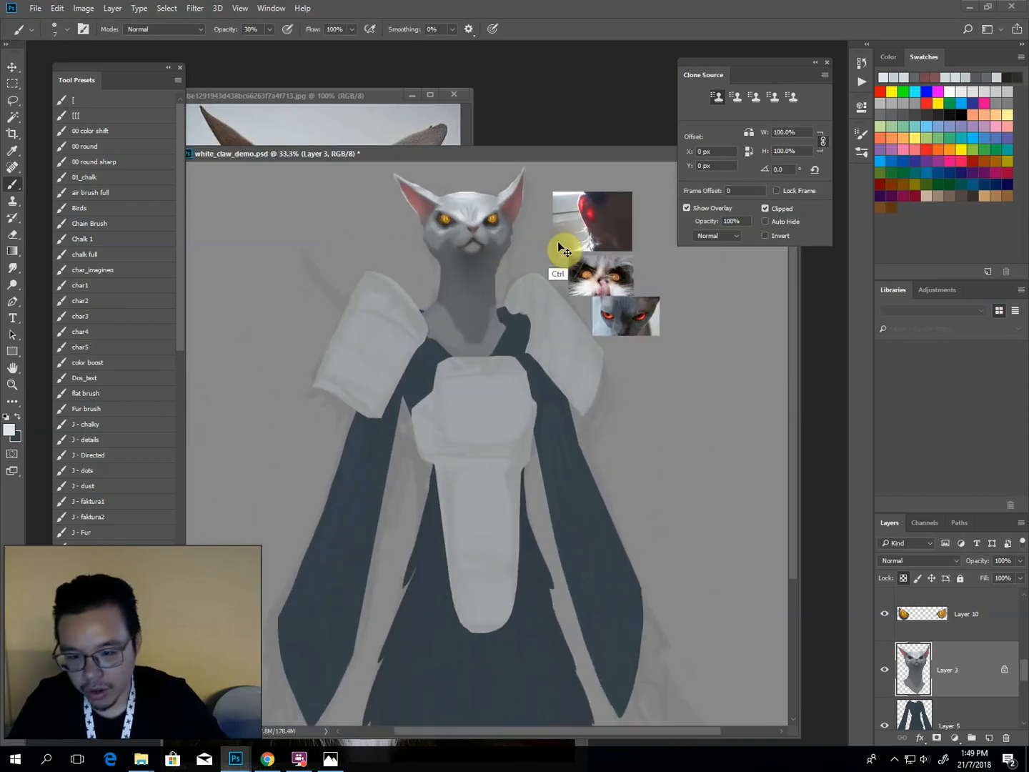
drag(456, 237, 448, 287)
key(o)
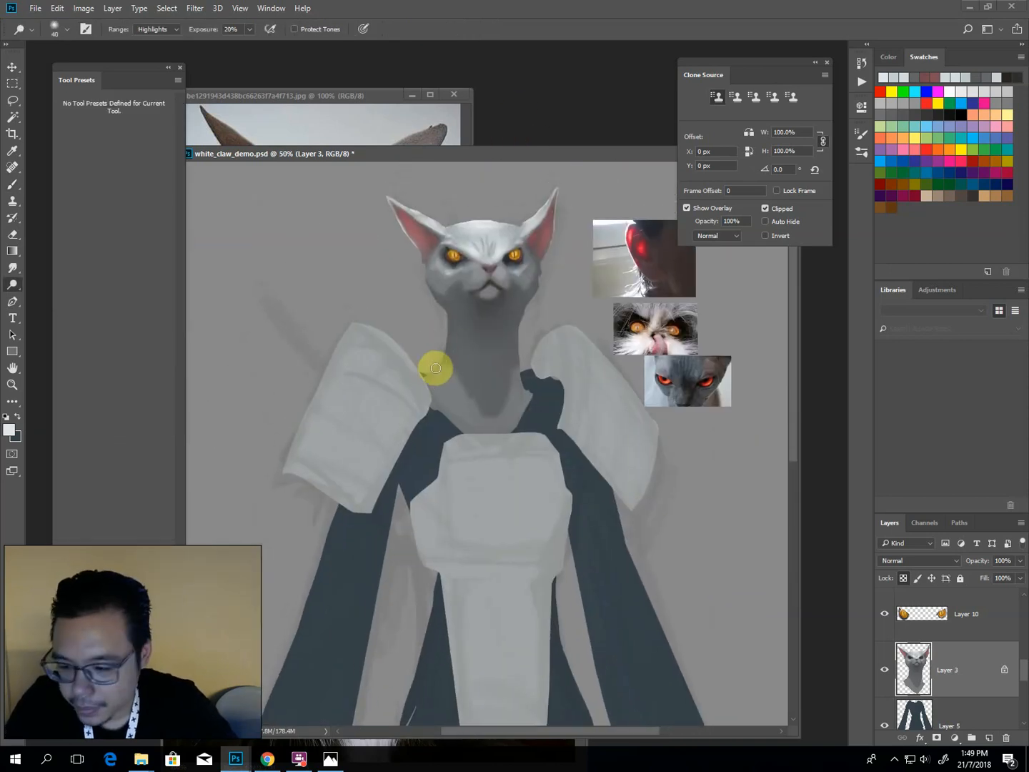
drag(447, 388, 429, 388)
mouse_move(443, 342)
mouse_down()
mouse_move(431, 400)
mouse_move(486, 390)
mouse_up()
key(])
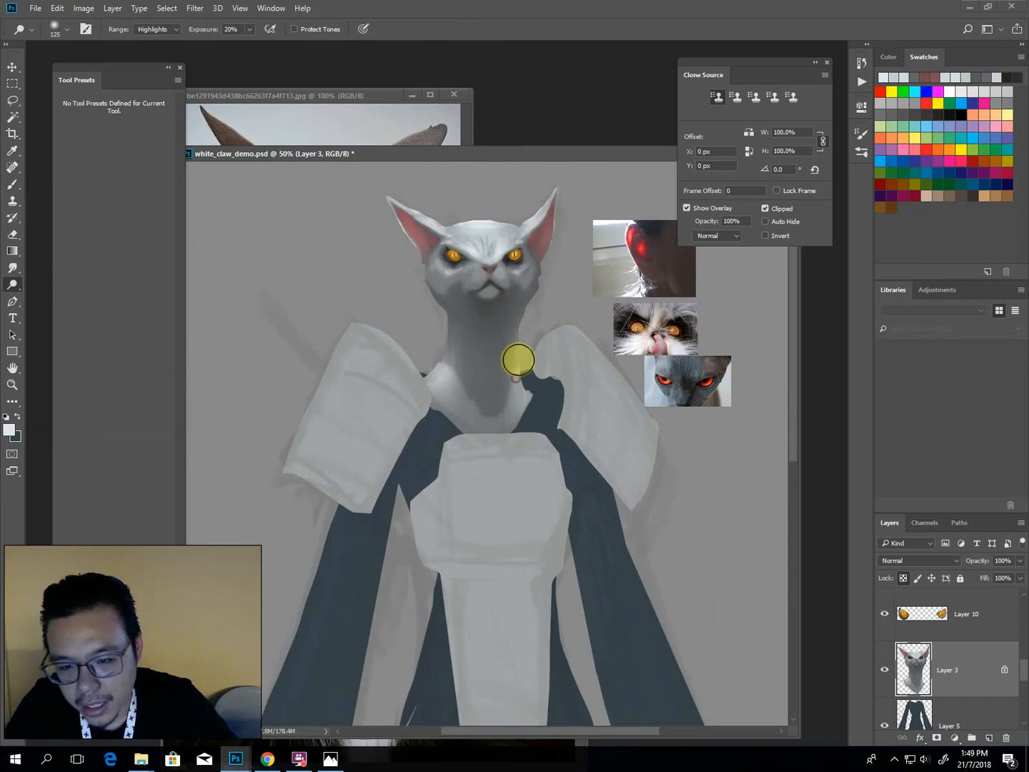
Paint rim light along both edges of the neck, using a sampled light tone and pure white at 30% opacity.
key(b)
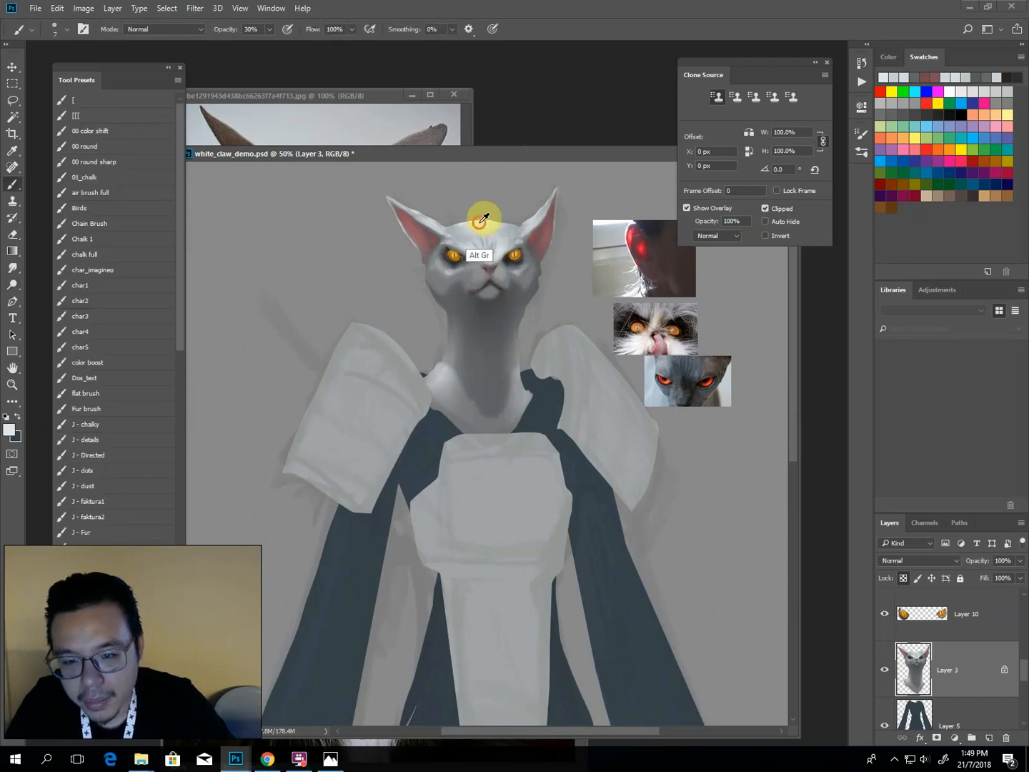
key(])
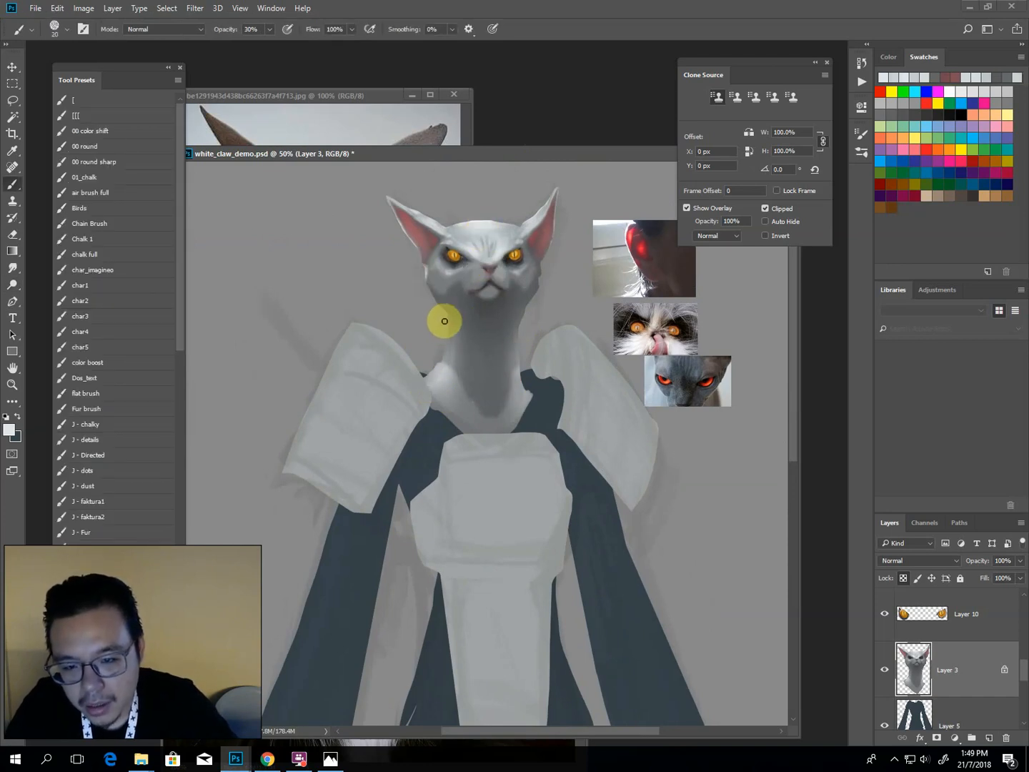
drag(445, 318, 432, 373)
alt+click(482, 230)
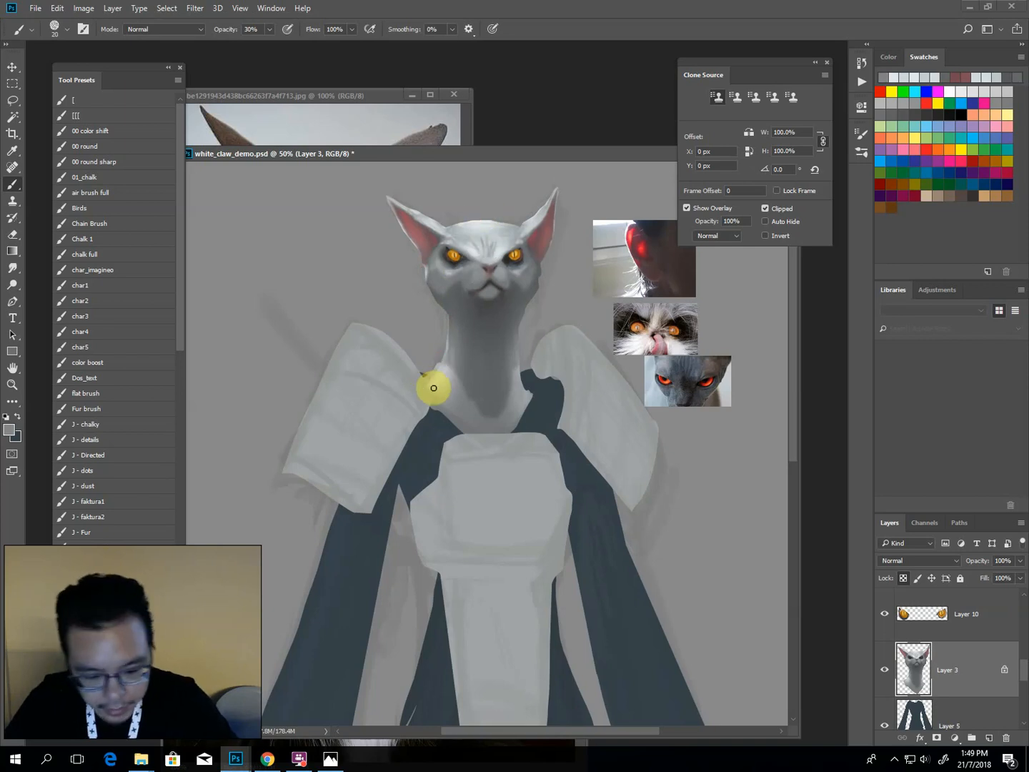
key(d)
key(x)
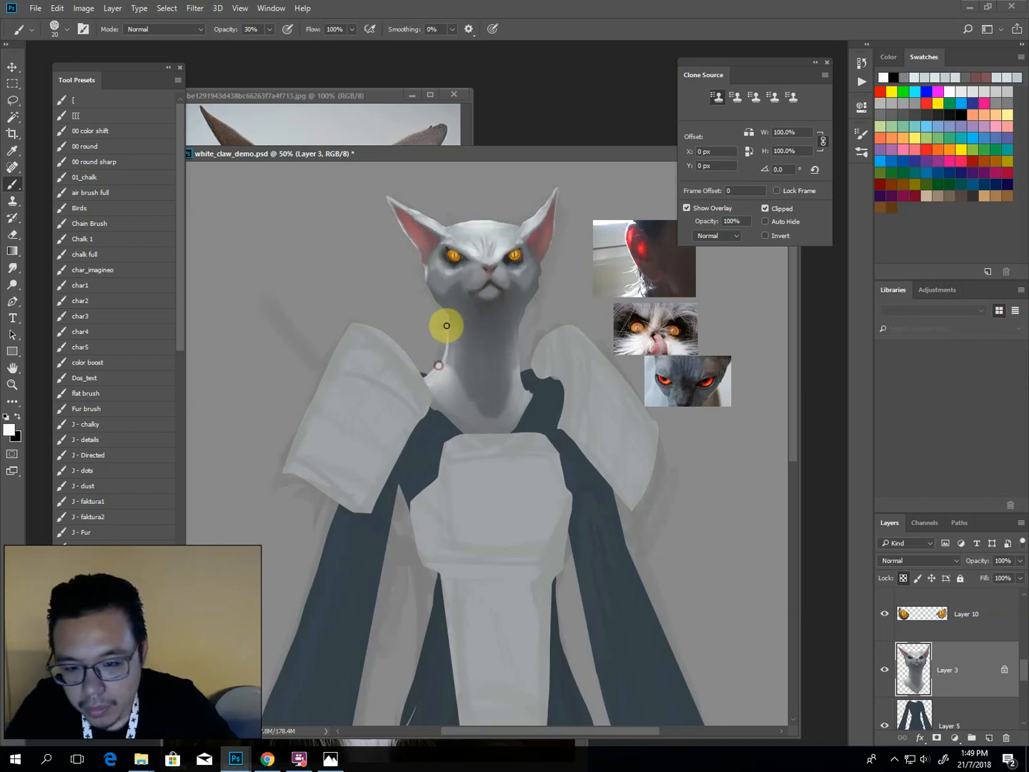
drag(521, 379, 520, 337)
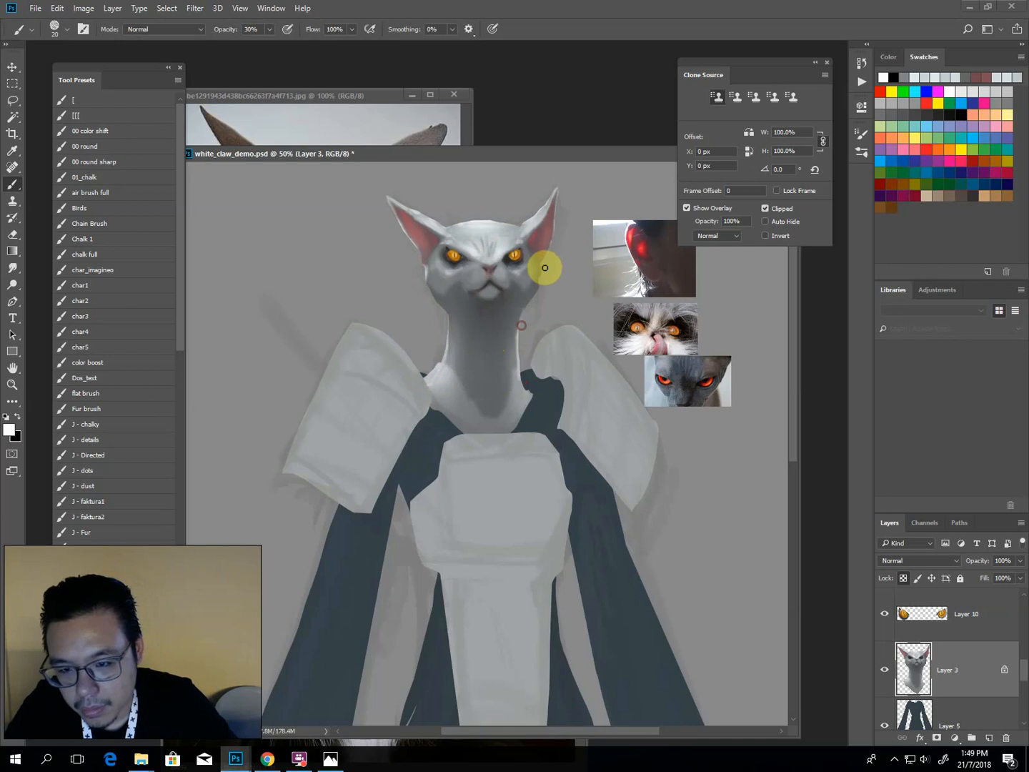
Brush white highlights onto both ears and across the top of the forehead, using a larger brush for the forehead.
key(bracketleft)
drag(413, 245, 384, 193)
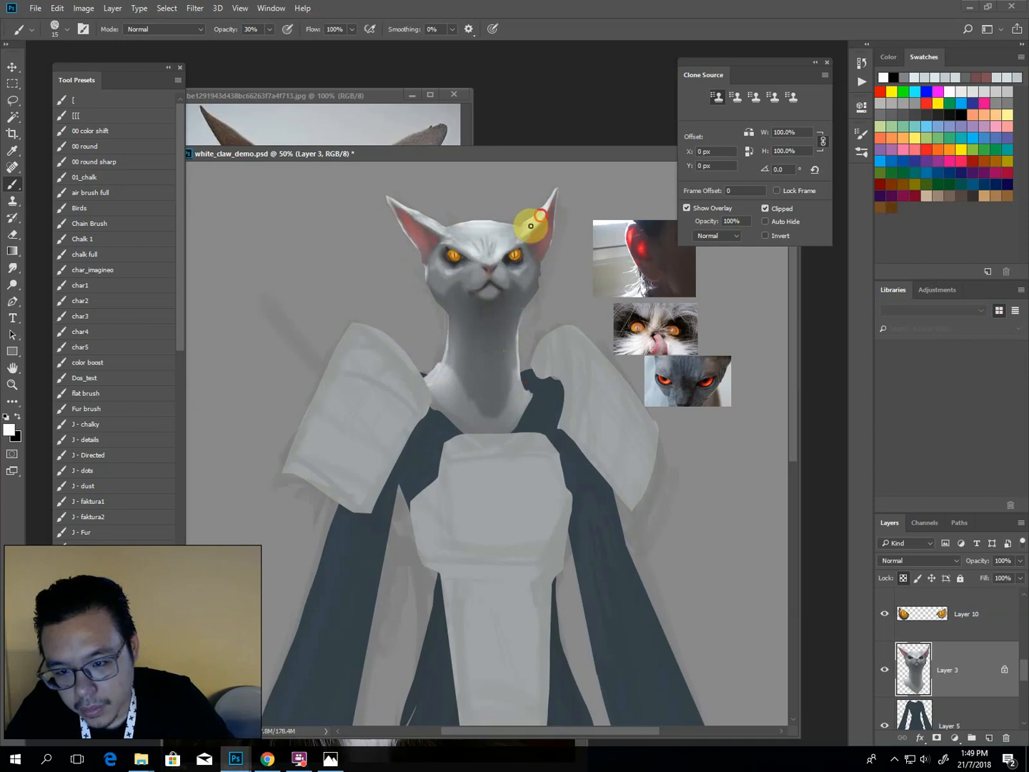
key(bracketright)
key(bracketright)
key(bracketright)
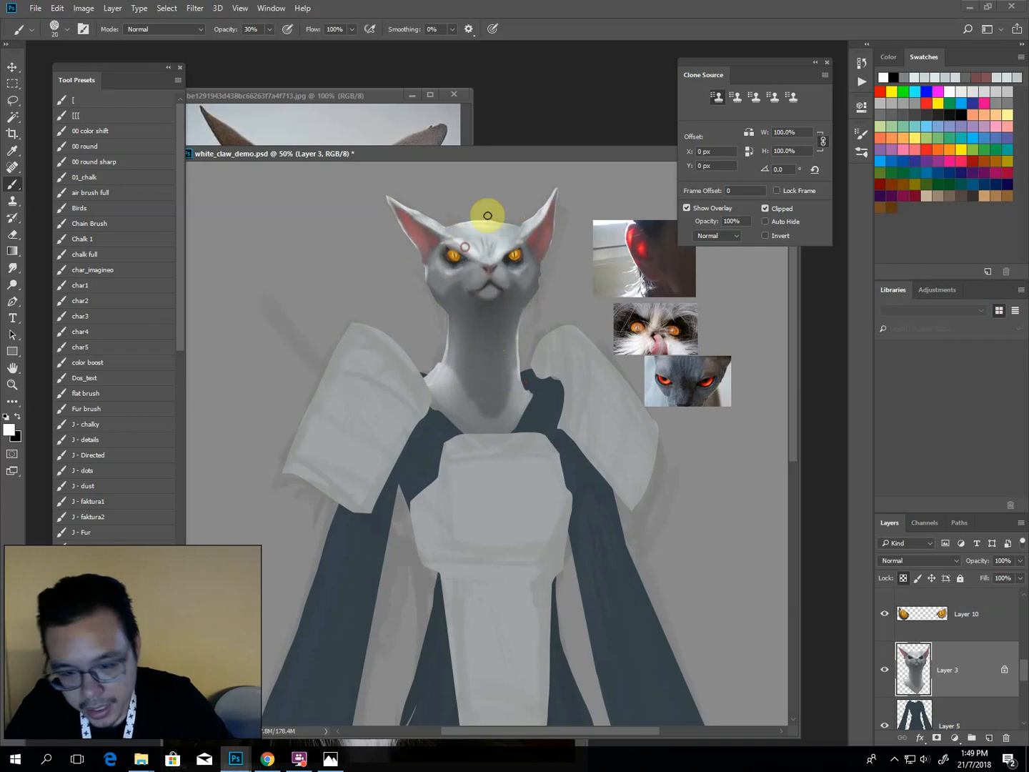
mouse_move(452, 236)
mouse_down()
mouse_move(497, 219)
mouse_move(509, 239)
mouse_up()
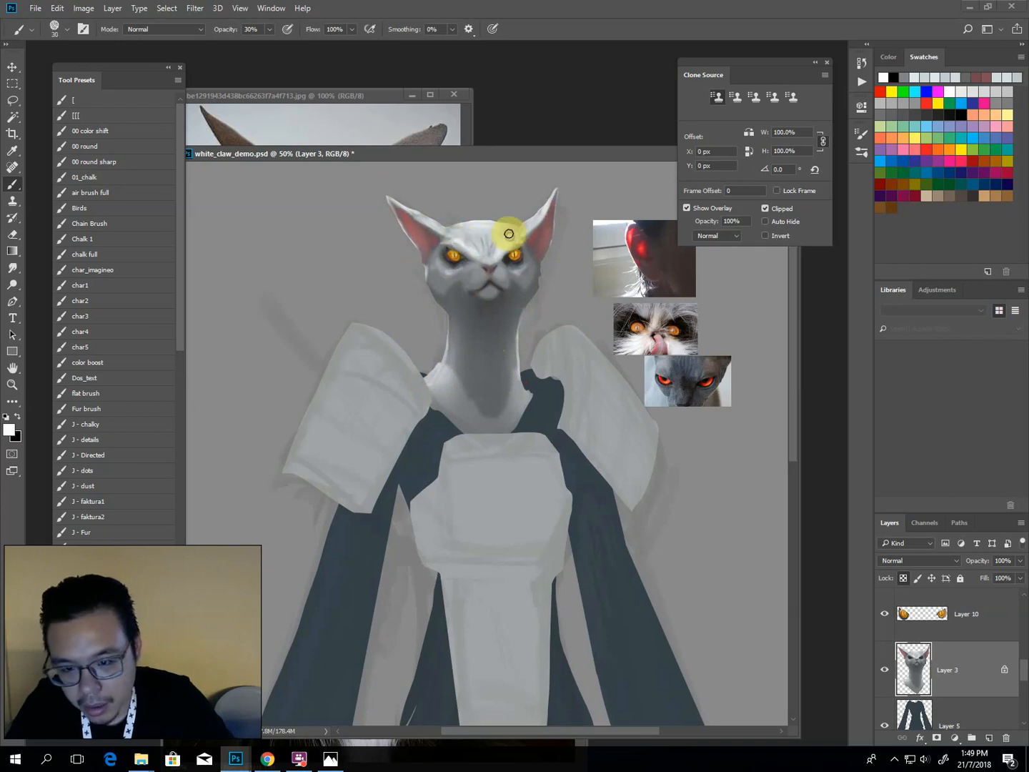
Lasso a narrow, downward-pointing fang shape under the left-hand corner of the mouth.
key(ctrl+minus)
key(ctrl+minus)
key(ctrl+plus)
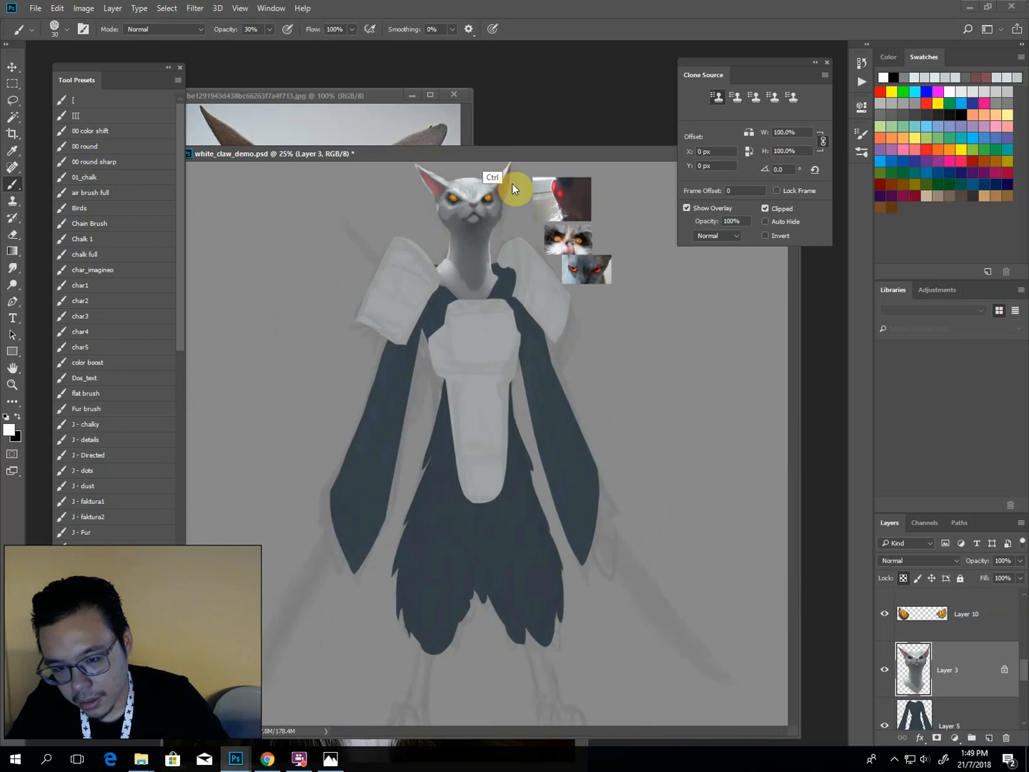
key(ctrl+plus)
mouse_move(487, 206)
mouse_down()
mouse_move(494, 322)
mouse_move(498, 301)
mouse_up()
alt+click(504, 282)
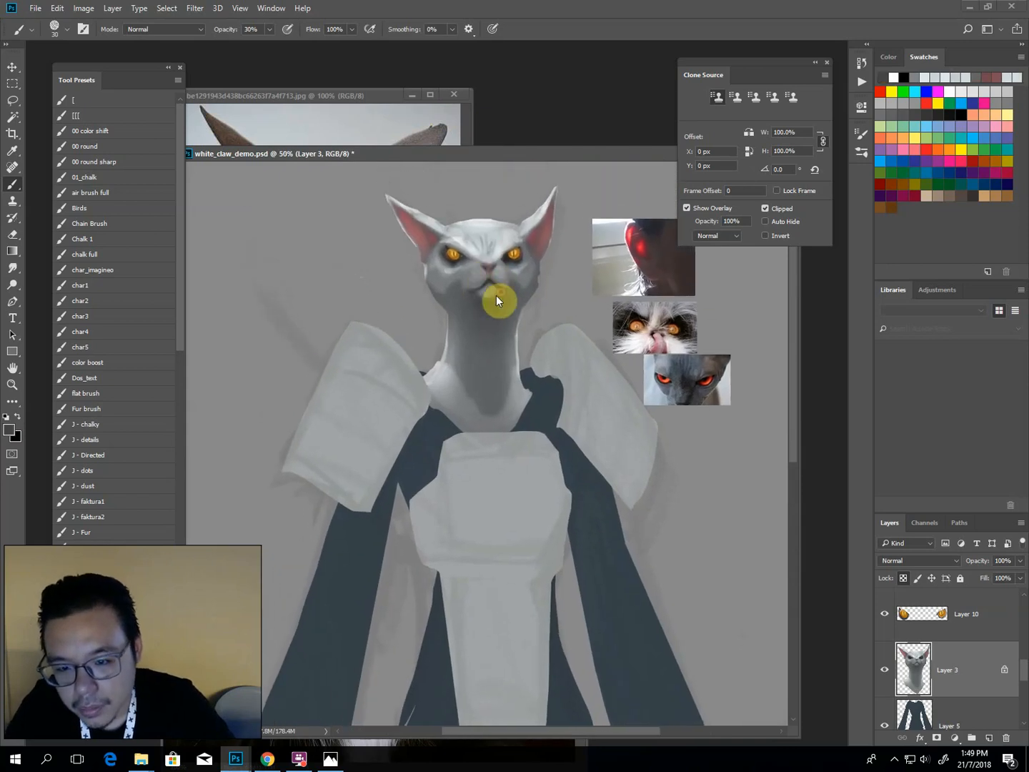
key(ctrl+plus)
key(ctrl+plus)
key(l)
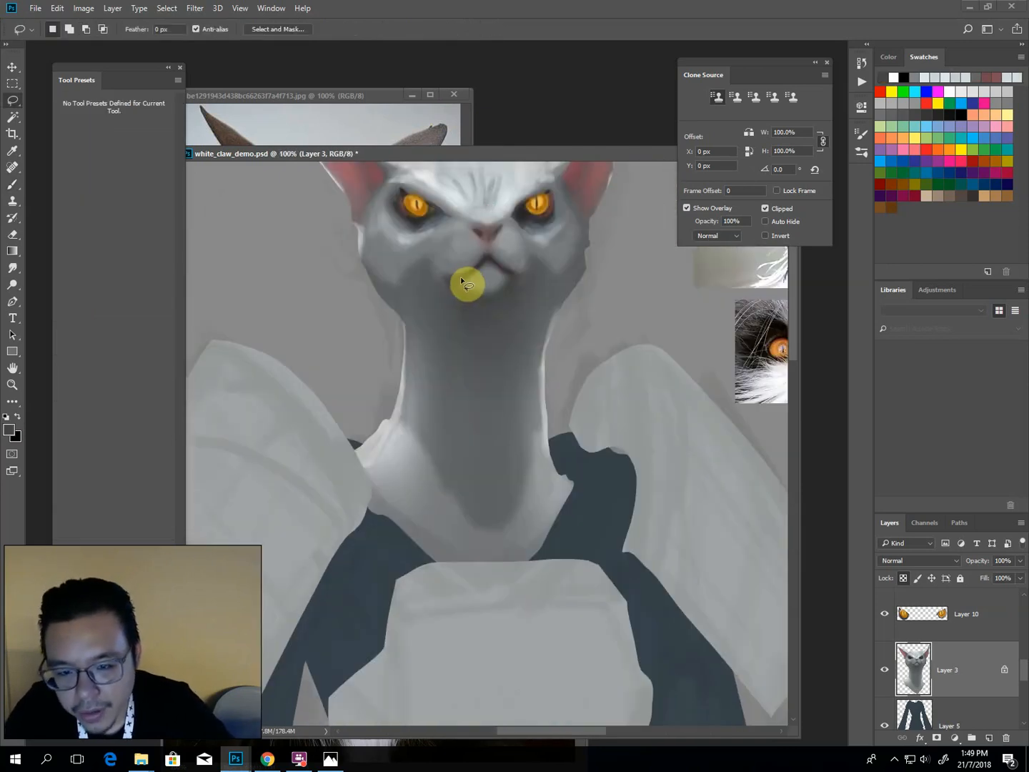
mouse_move(442, 279)
mouse_down()
mouse_move(468, 334)
mouse_move(466, 297)
mouse_move(464, 325)
mouse_up()
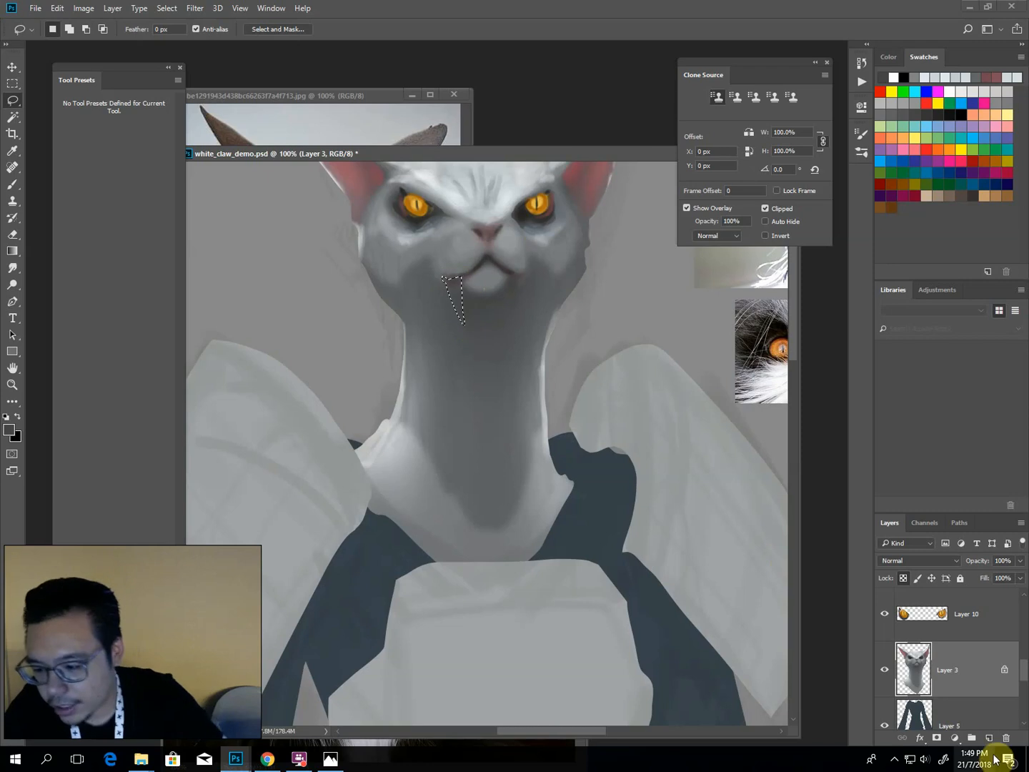
Fill the fang selection on a new layer with the golden yellow sampled from the left-hand eye.
click(989, 737)
key(b)
alt+click(418, 206)
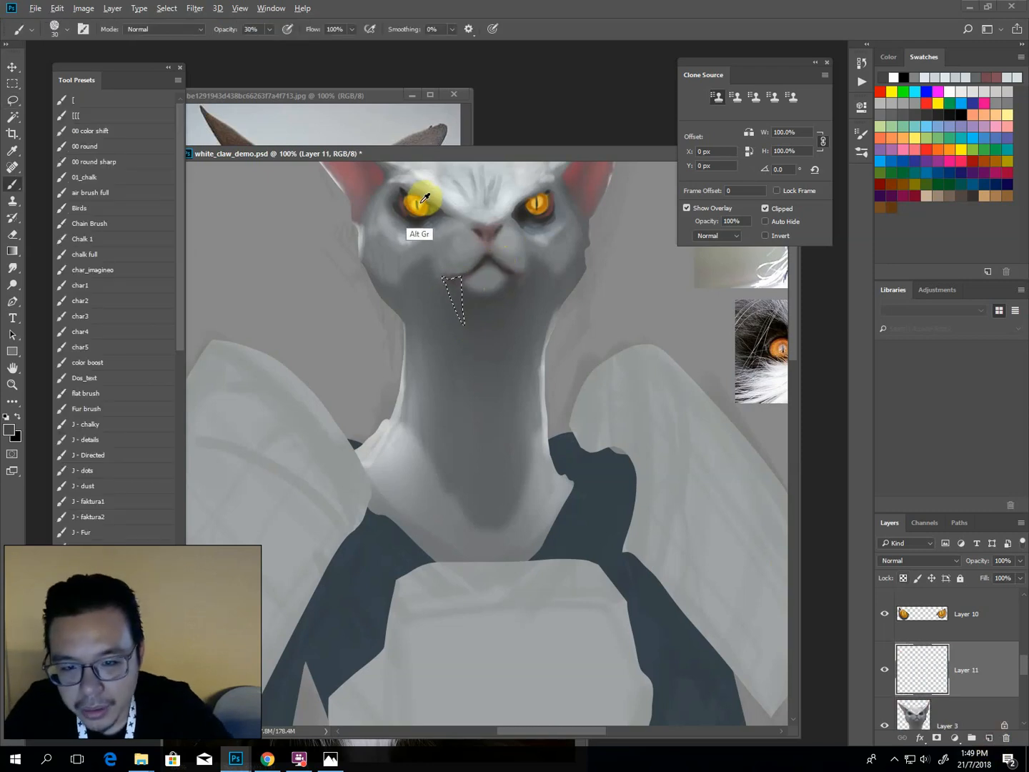
key(alt+BackSpace)
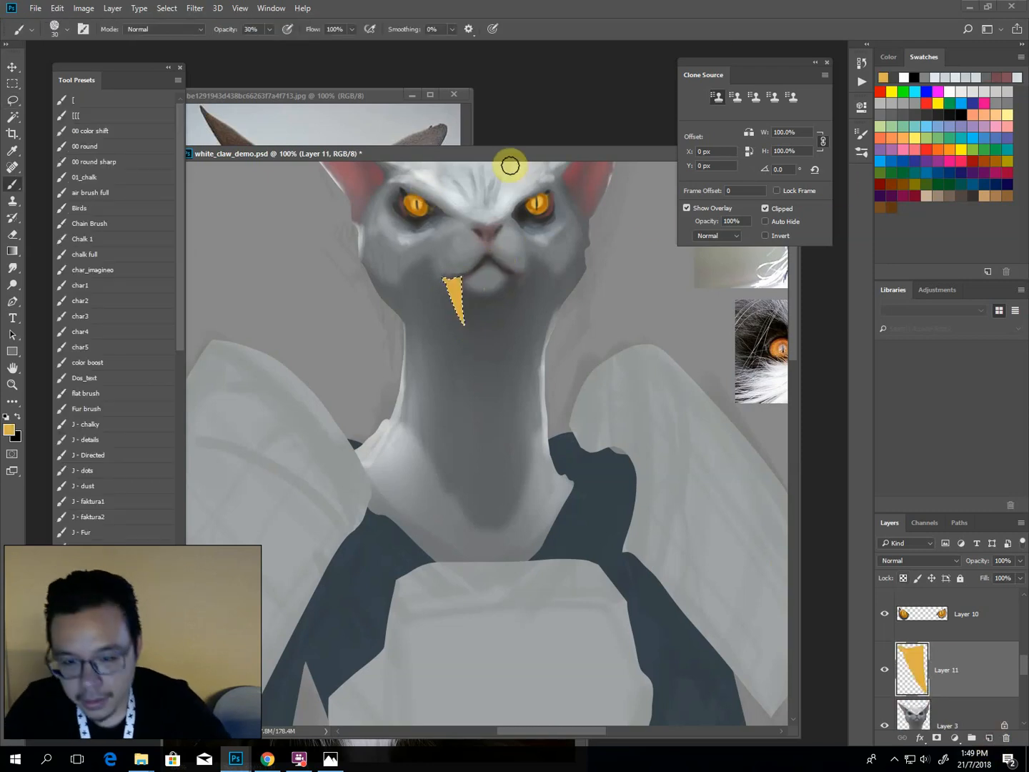
Dull the fang to dark brown with Hue/Saturation at saturation -71 and lightness -52, and clear the selection.
key(i)
key(ctrl+u)
drag(794, 278, 764, 311)
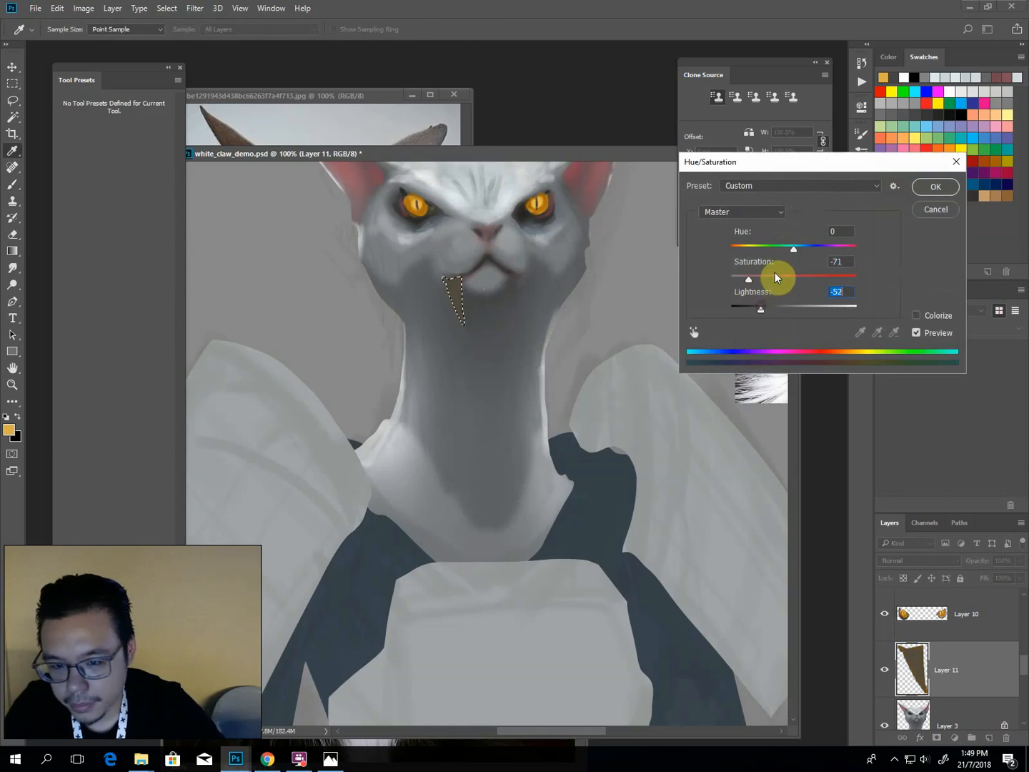
key(Return)
key(b)
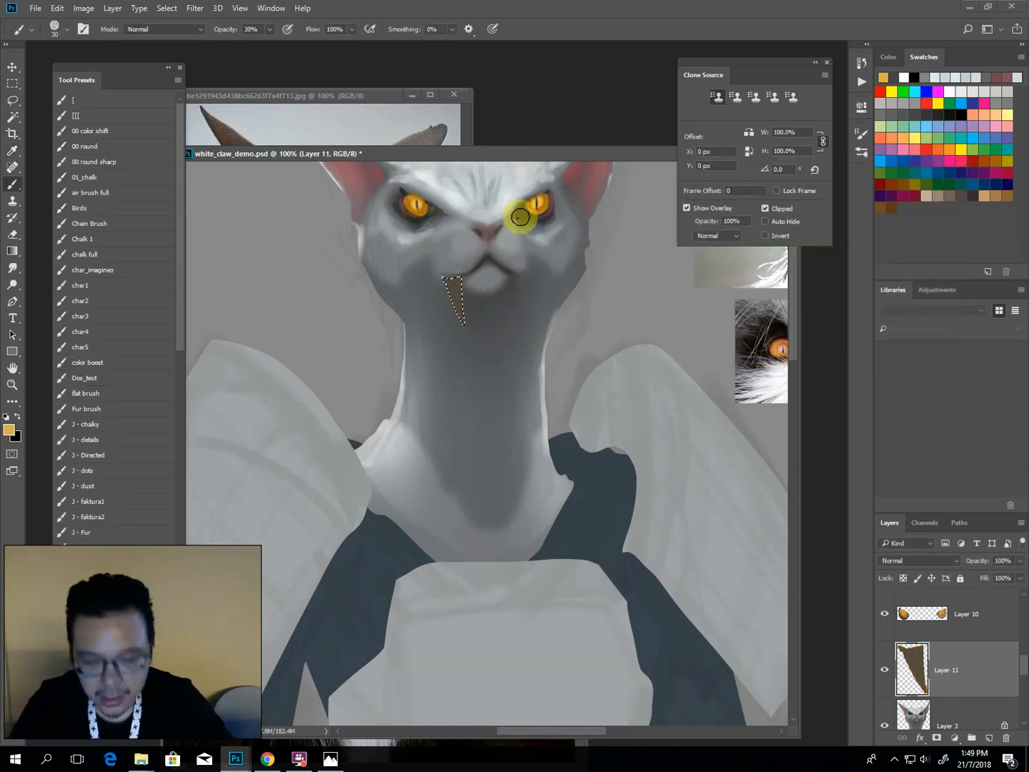
key(ctrl+d)
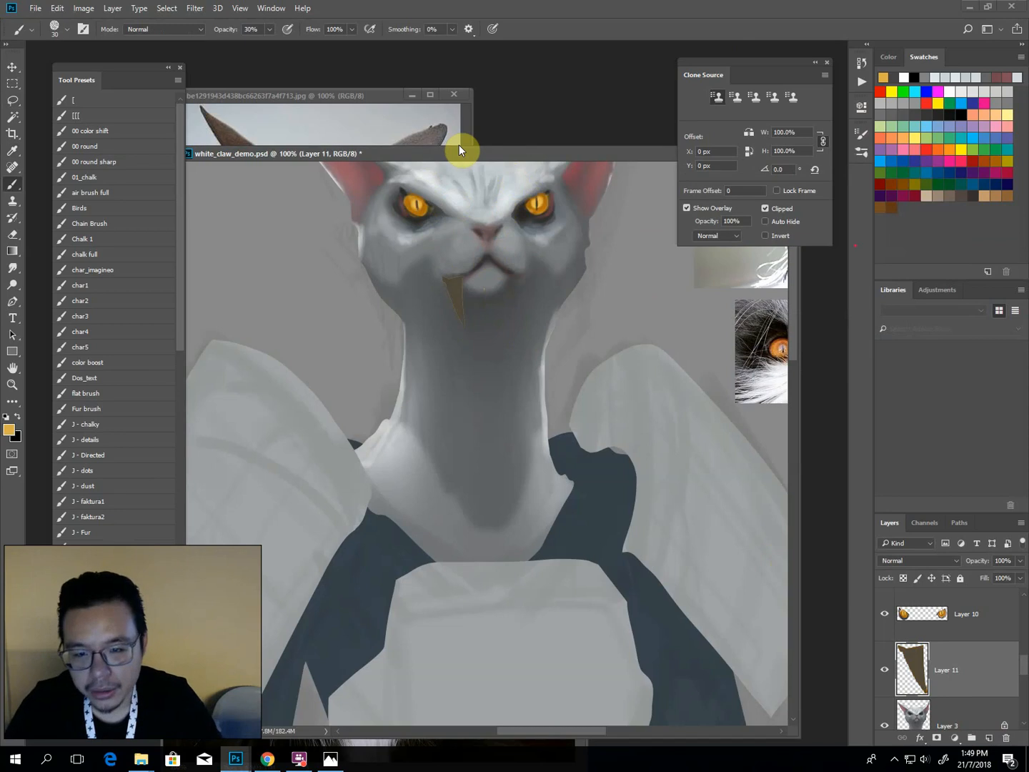
click(459, 143)
click(550, 321)
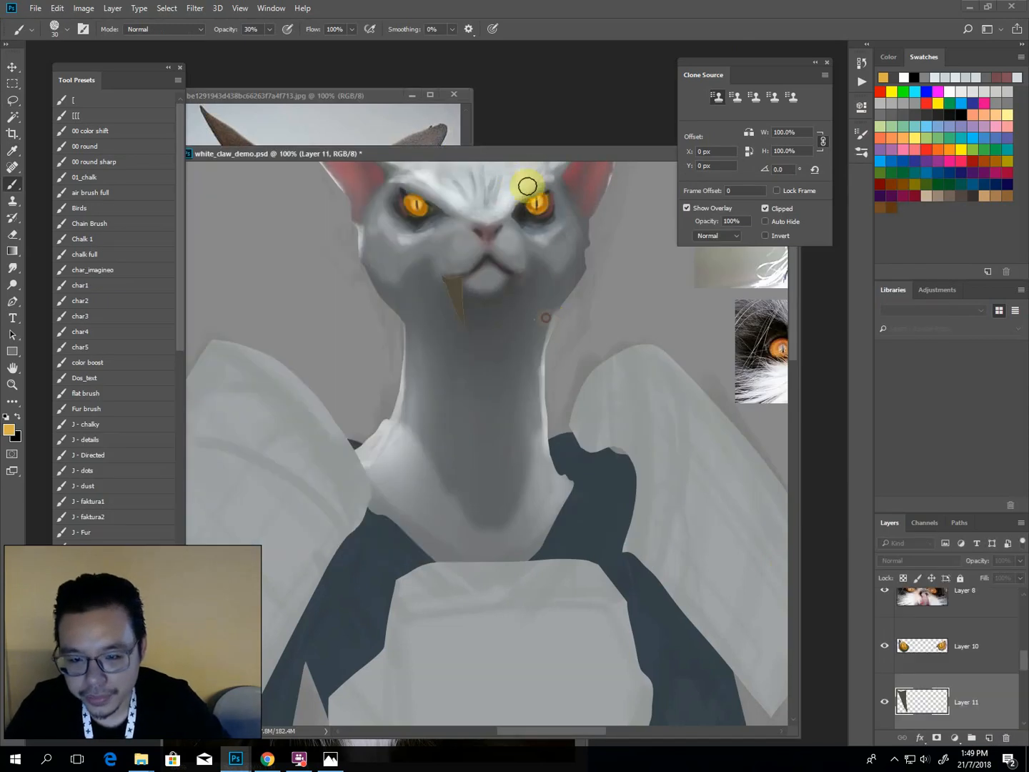
Shade the fang's right-hand edge down to its tip with a small brush in dark grey sampled from beside the mouth.
alt+click(478, 268)
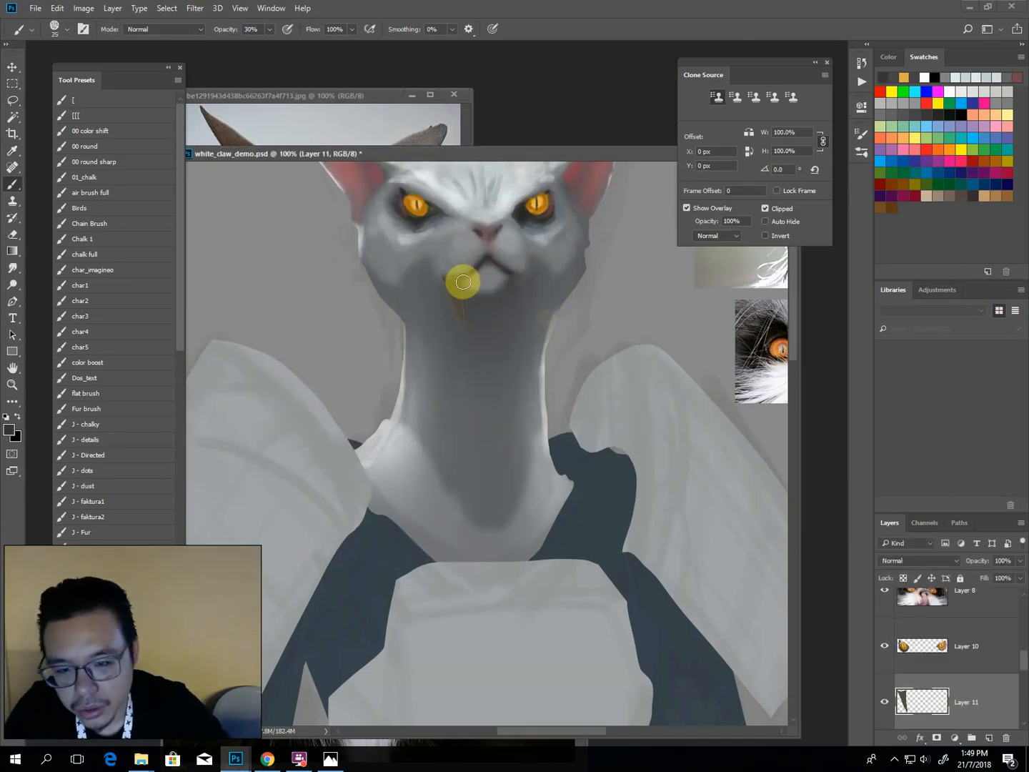
key([)
key([)
key([)
key([)
key([)
key([)
drag(461, 280, 464, 324)
Lasso the excess along the fang's outer edge, delete it from Layer 11, and clear the selection.
key(l)
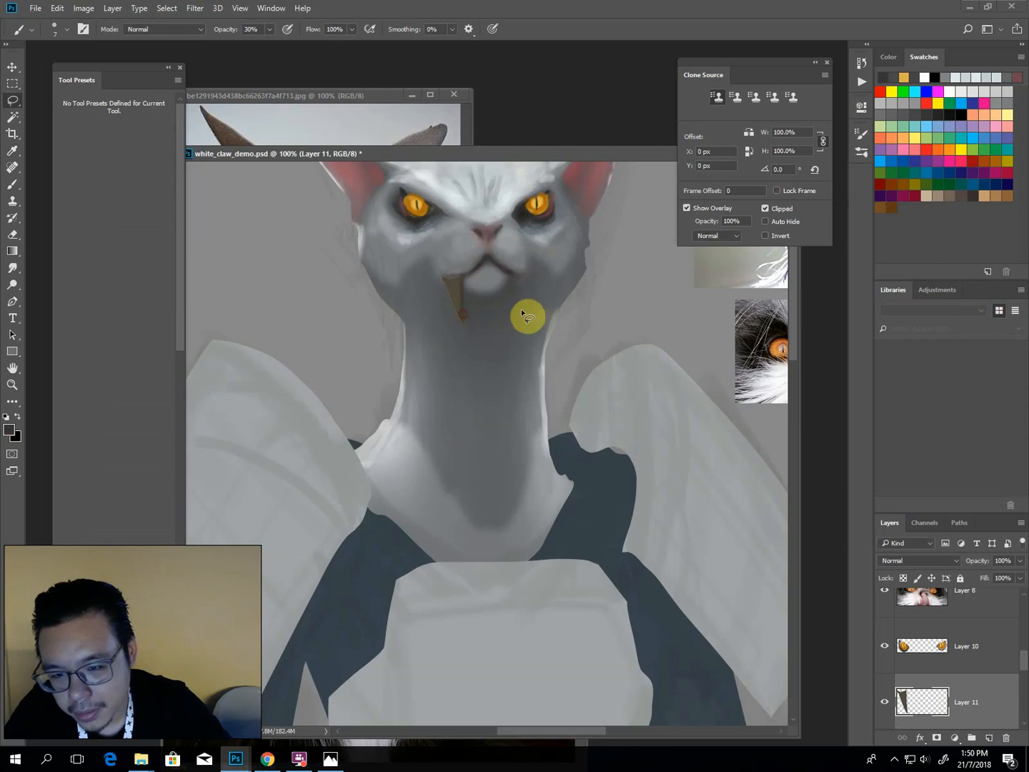
drag(526, 316, 517, 318)
key(Delete)
key(ctrl+d)
key(b)
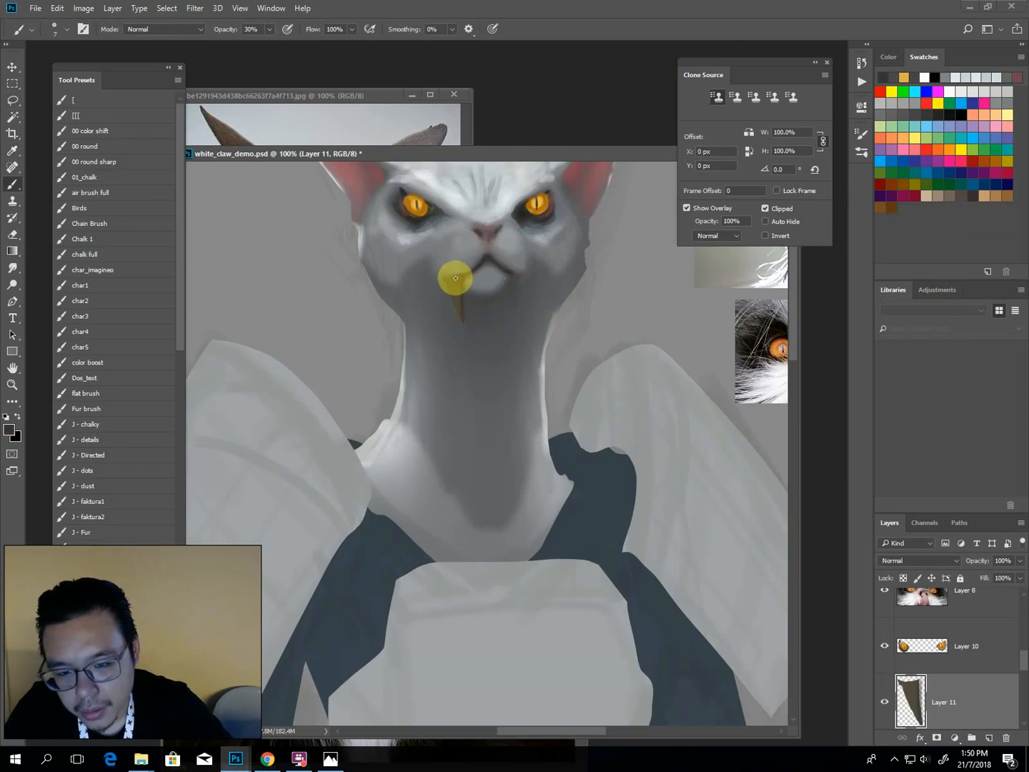
Brush dark brown-grey shading onto the fang's upper body and sample the tone at the mouth corner.
key(o)
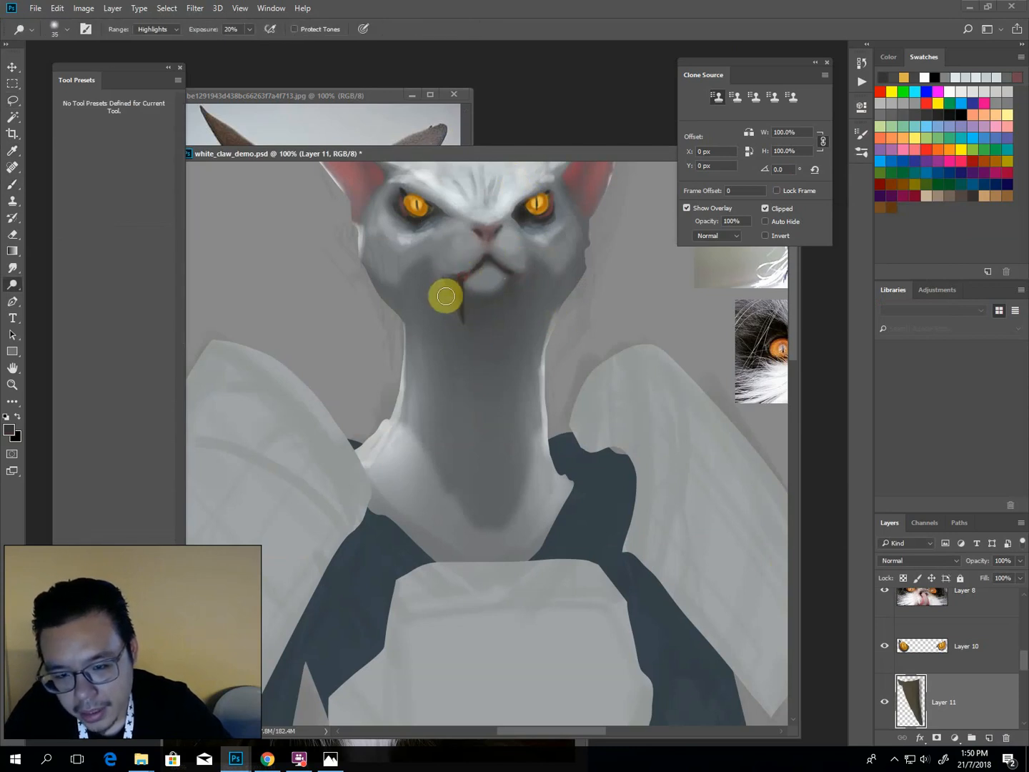
key(b)
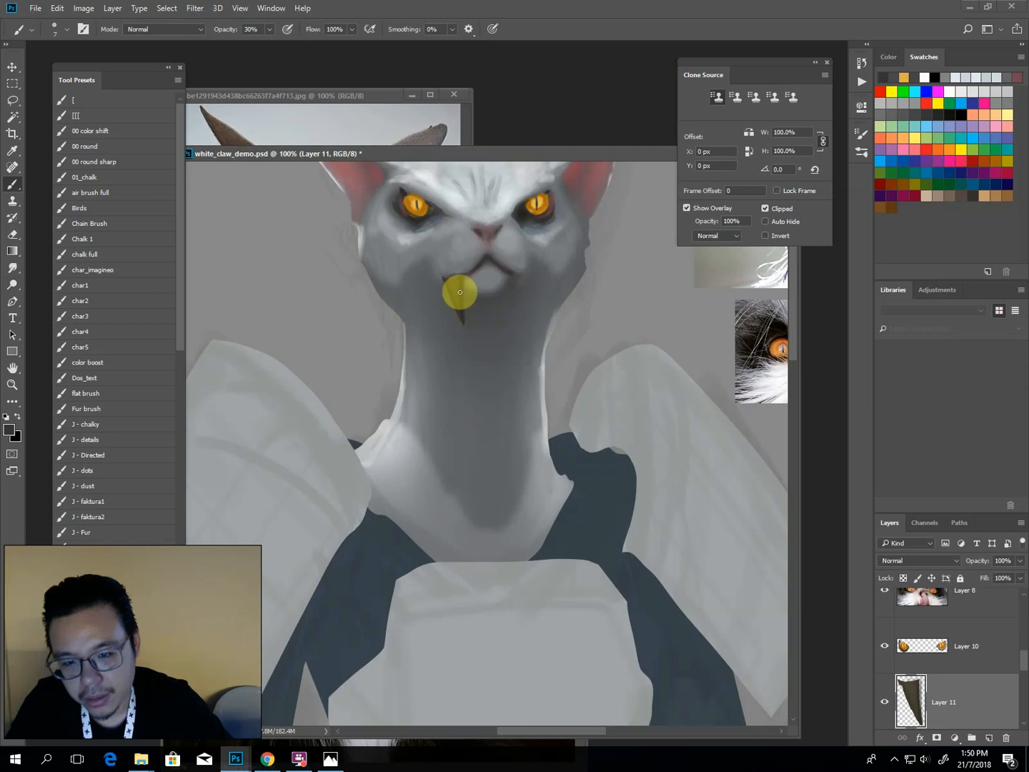
mouse_move(456, 300)
mouse_down()
mouse_move(461, 313)
mouse_move(461, 278)
mouse_move(447, 284)
mouse_up()
alt+click(468, 275)
key(])
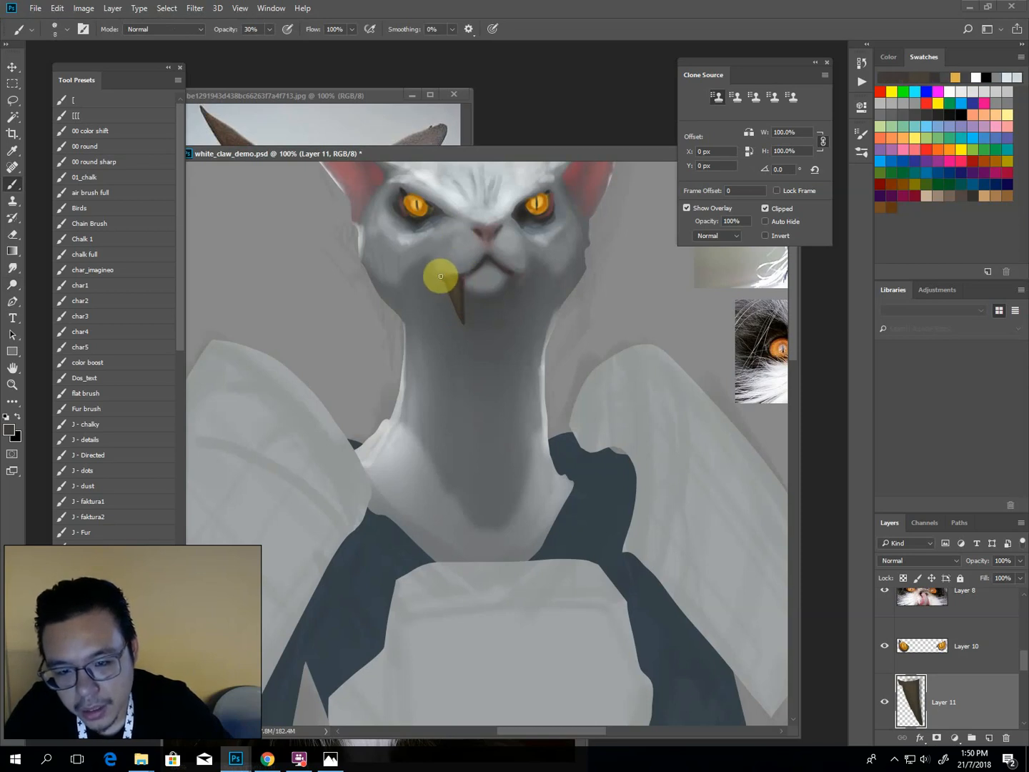
Lasso a narrow strip on the fang's mouth-side edge, brush it in at 50% opacity, and clear the selection.
key(l)
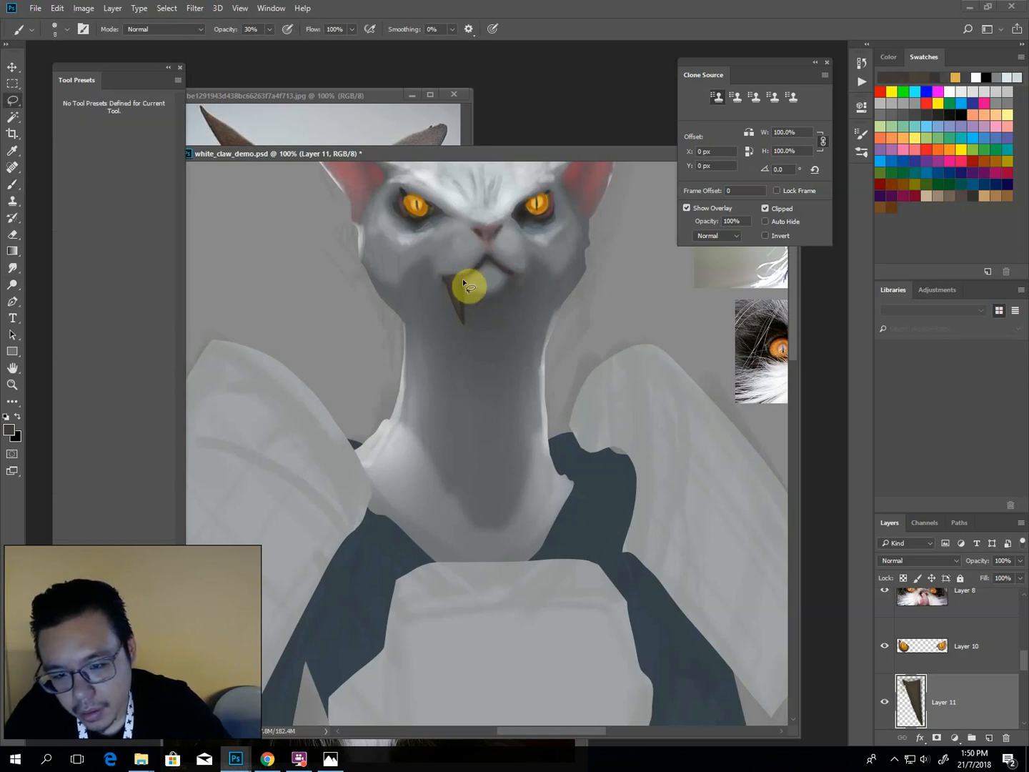
mouse_move(458, 276)
mouse_down()
mouse_move(476, 329)
mouse_move(465, 290)
mouse_up()
key(b)
alt+click(484, 256)
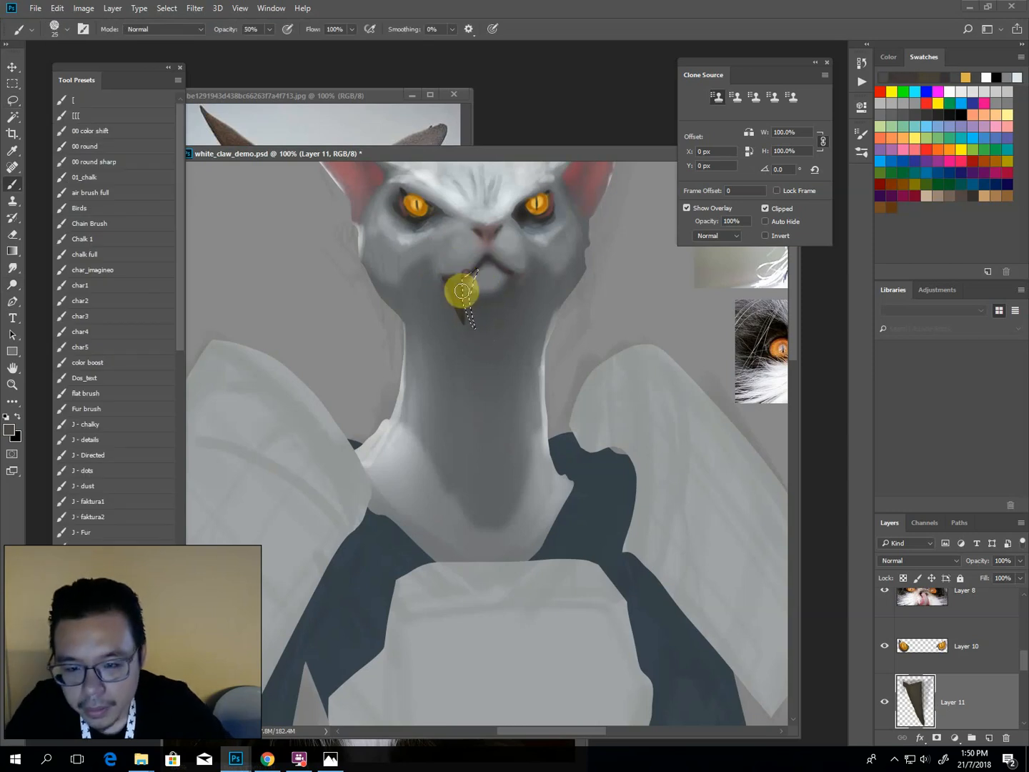
key(ctrl+d)
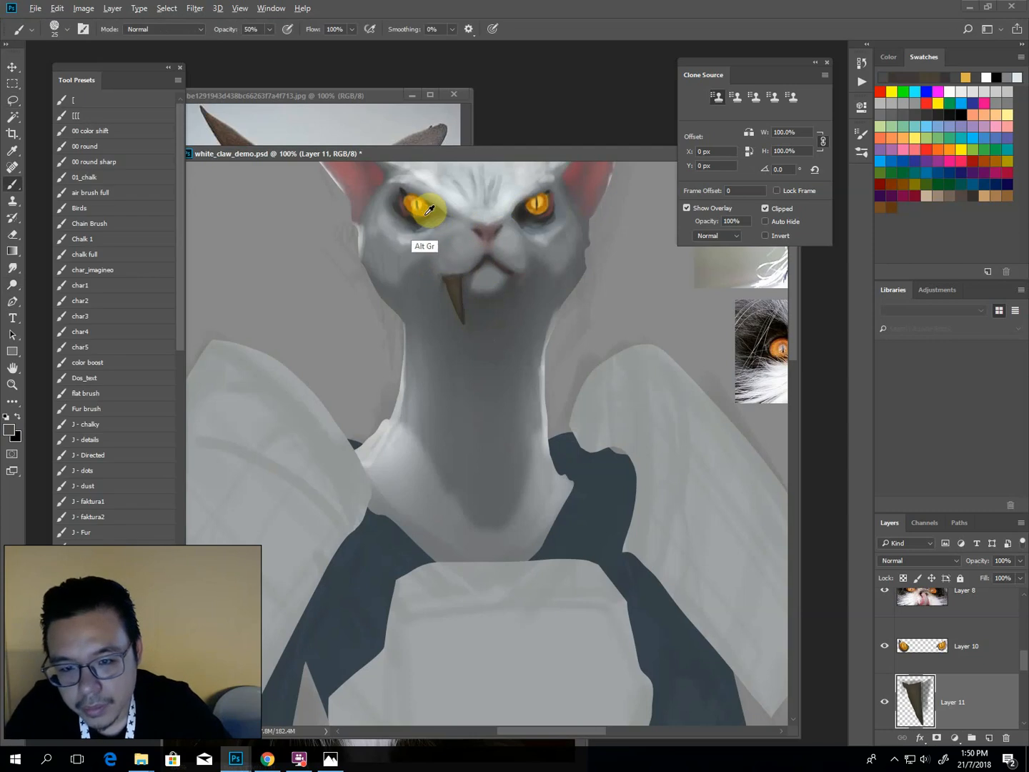
Darken the fang's root with a dark sampled tone and paint a thin light highlight along its centre with a smaller brush.
alt+click(432, 236)
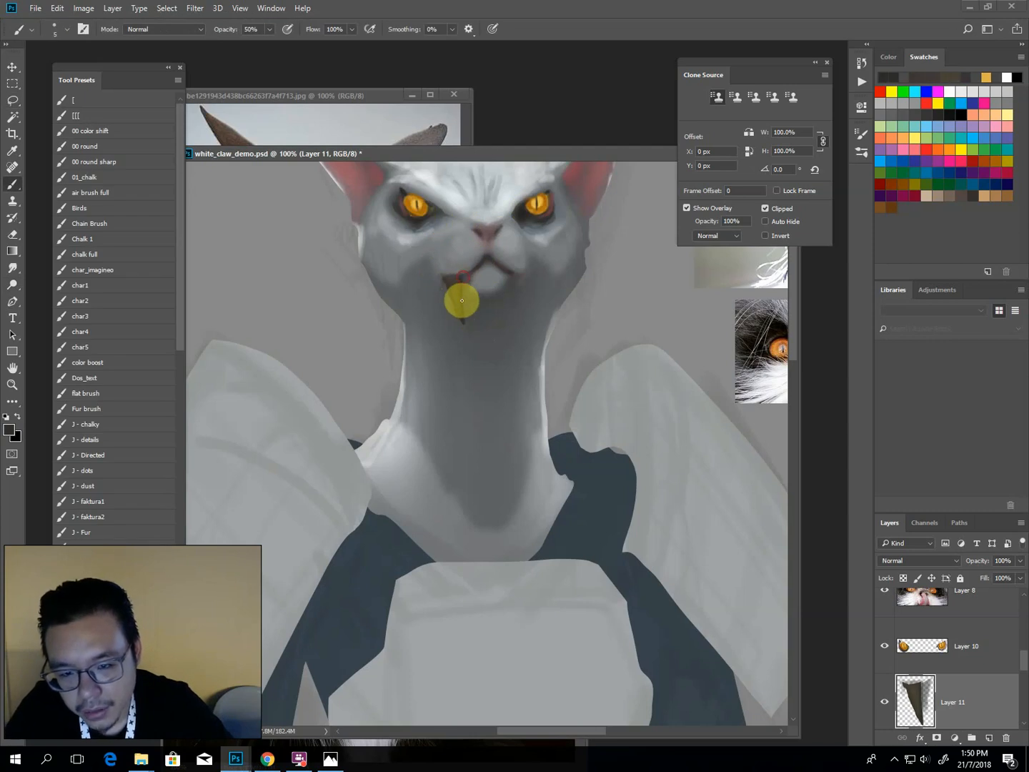
drag(464, 276, 454, 303)
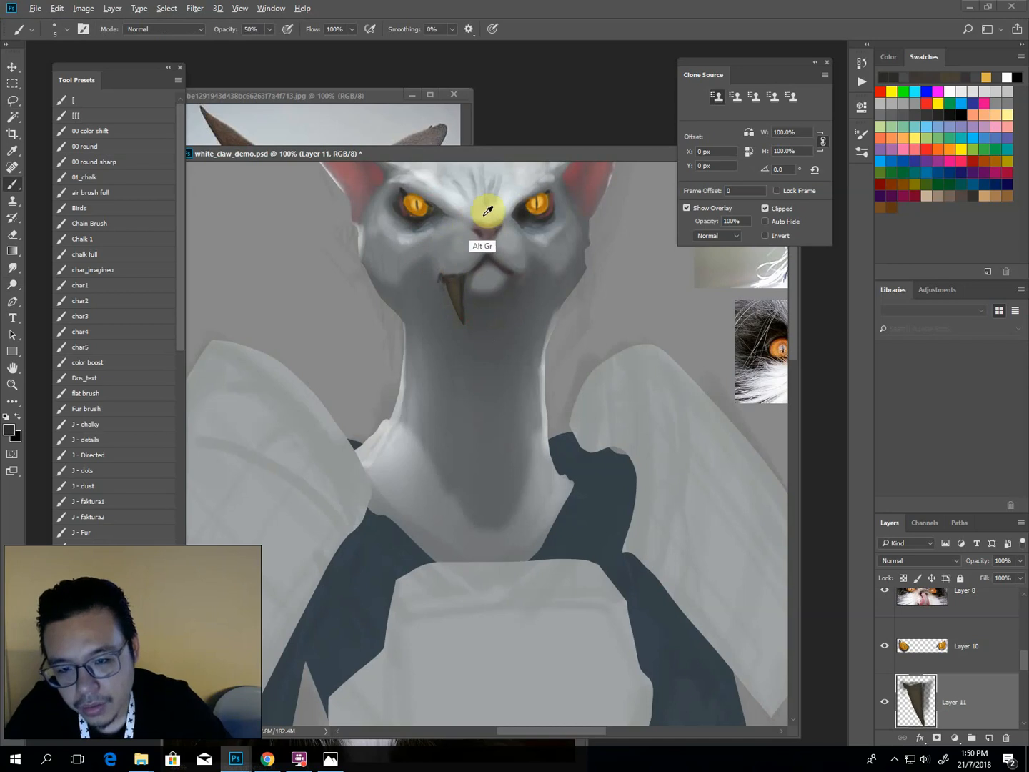
alt+click(483, 216)
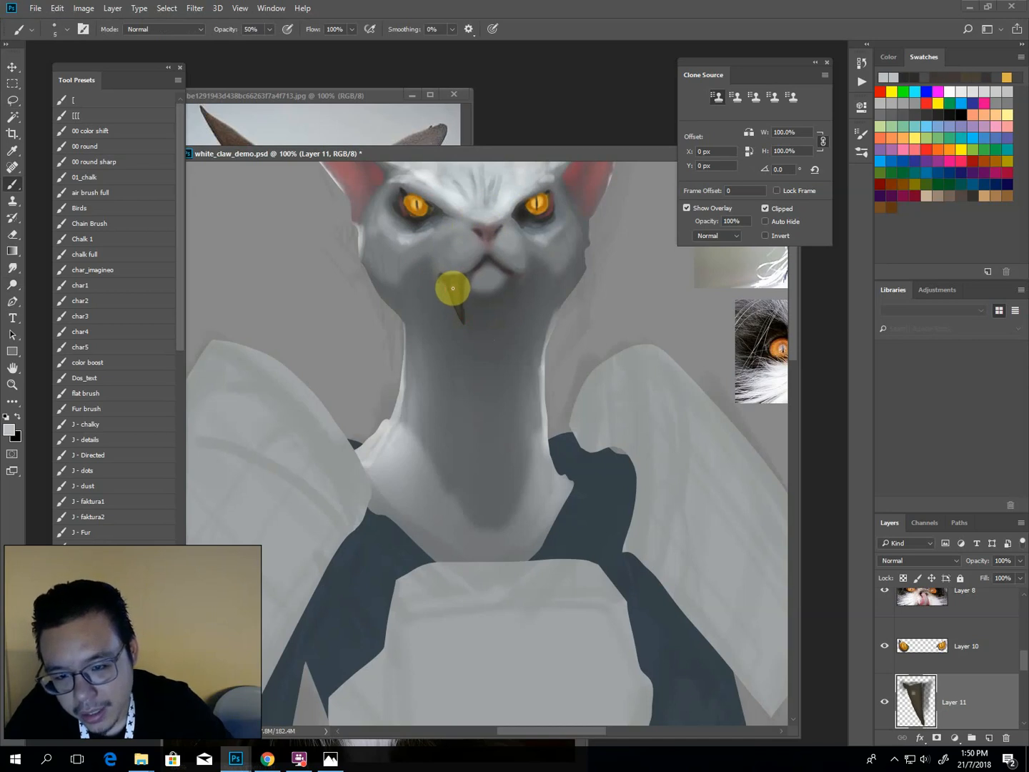
alt+click(456, 288)
key(bracketleft)
key(bracketleft)
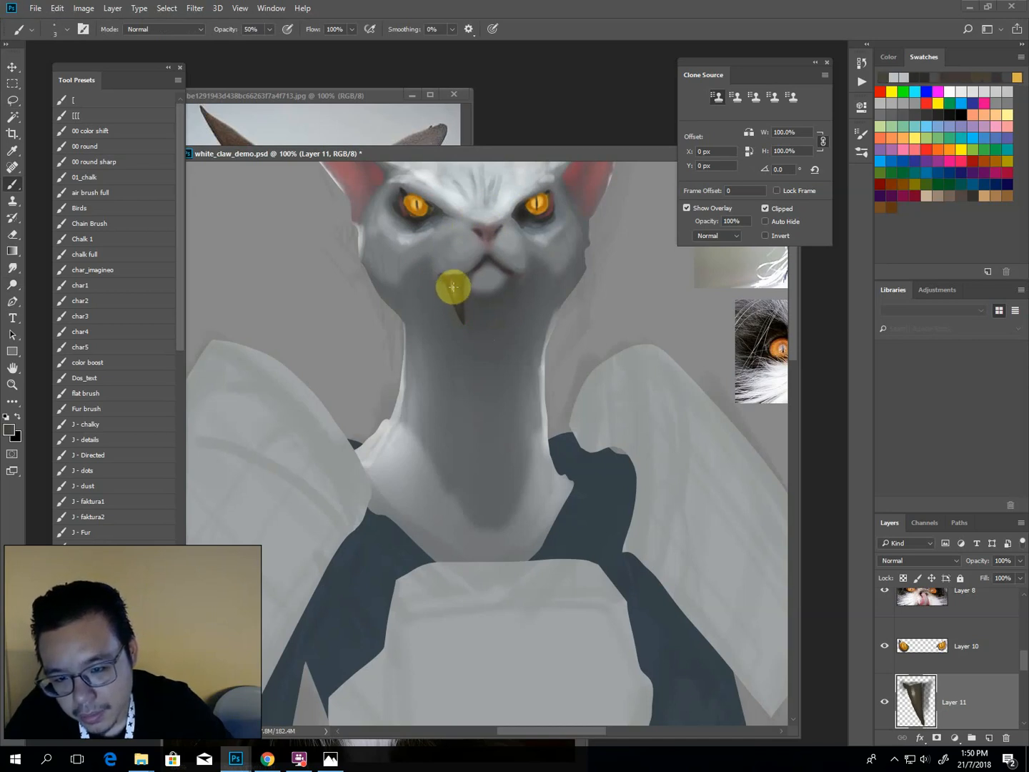
drag(451, 288, 457, 294)
key(o)
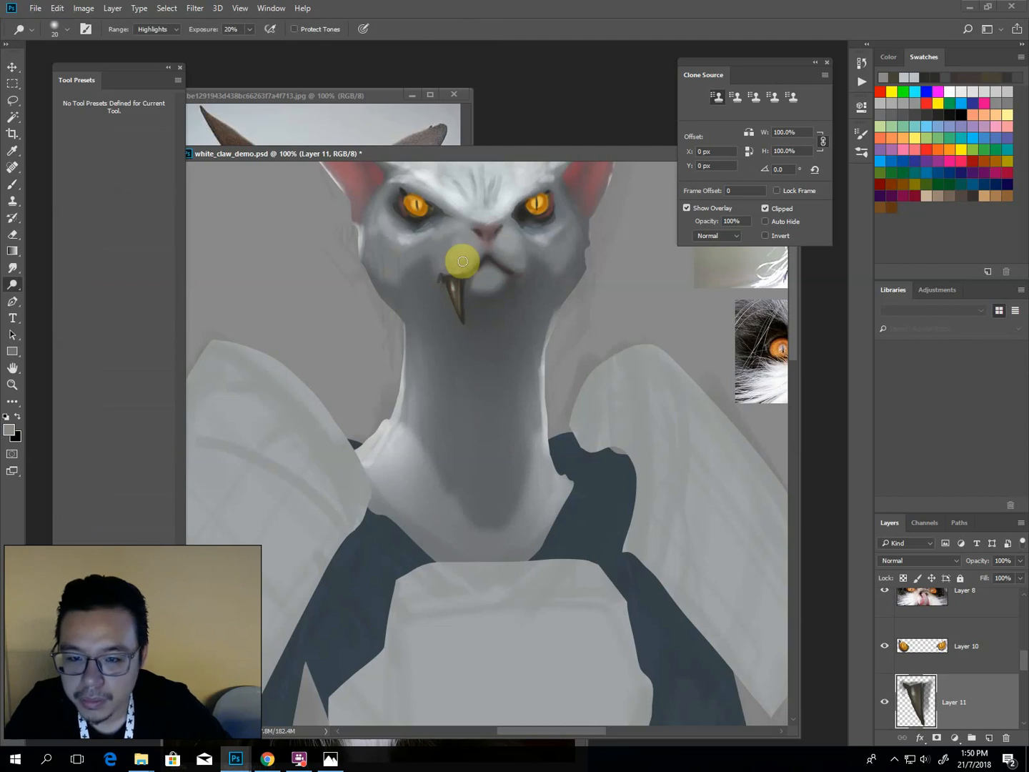
Lasso a thin sliver along the fang's mouth-side edge, delete it to sharpen the tip, and clear the selection.
key(b)
key(l)
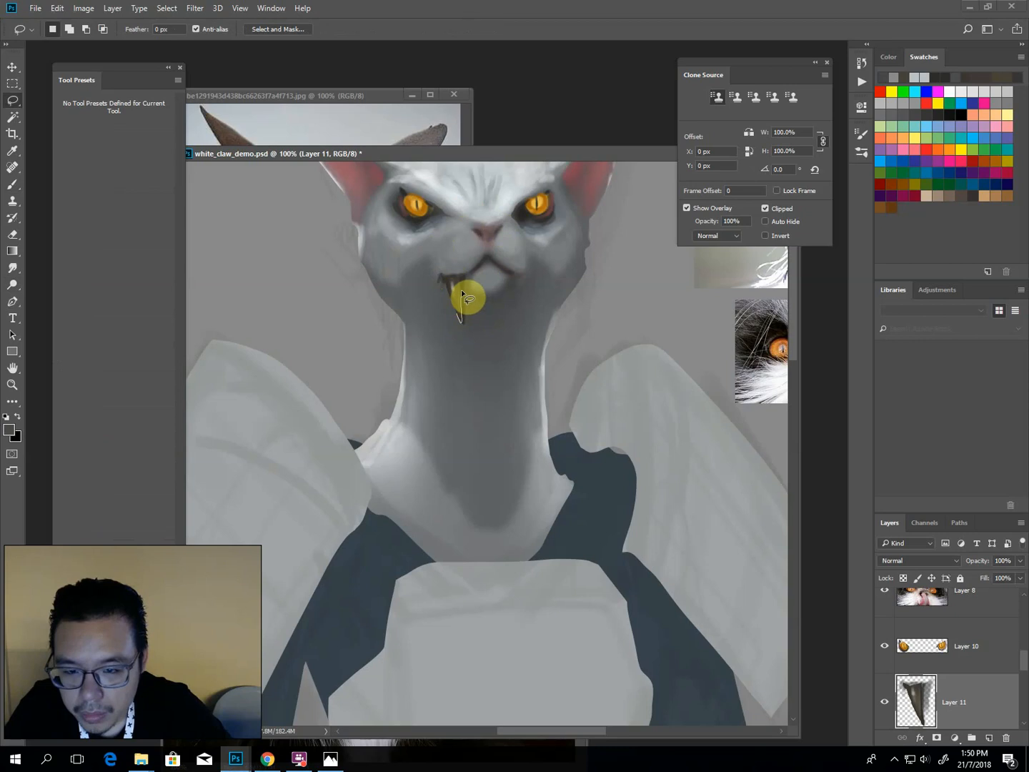
mouse_move(461, 293)
mouse_down()
mouse_move(466, 333)
mouse_move(471, 298)
mouse_up()
key(b)
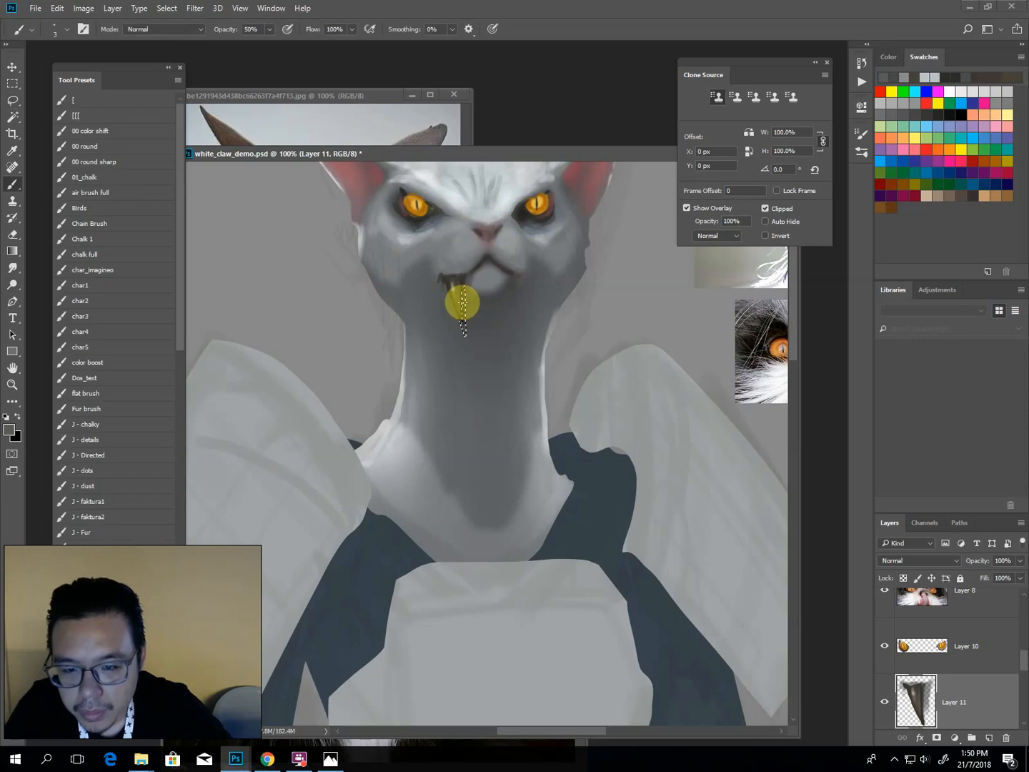
key(])
key(])
key(])
key(])
key(])
key(])
key(])
key(Delete)
key(l)
key(ctrl+d)
key(b)
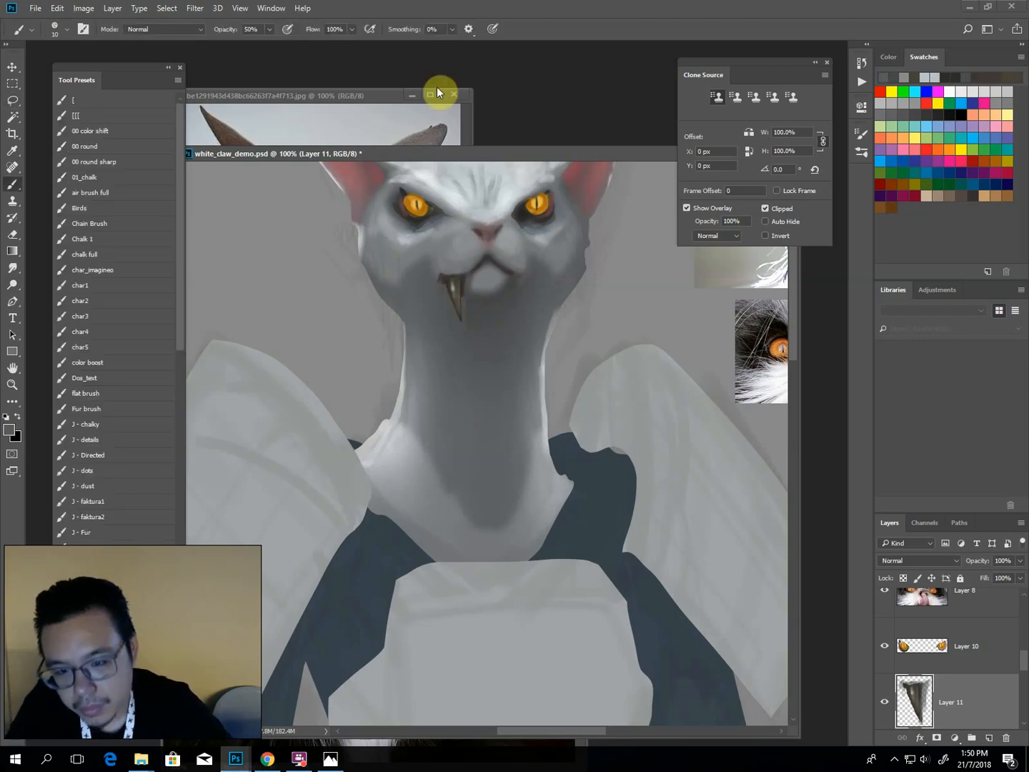
Lasso around the fang's outline from below the tip to the root and delete the stray paint.
key(l)
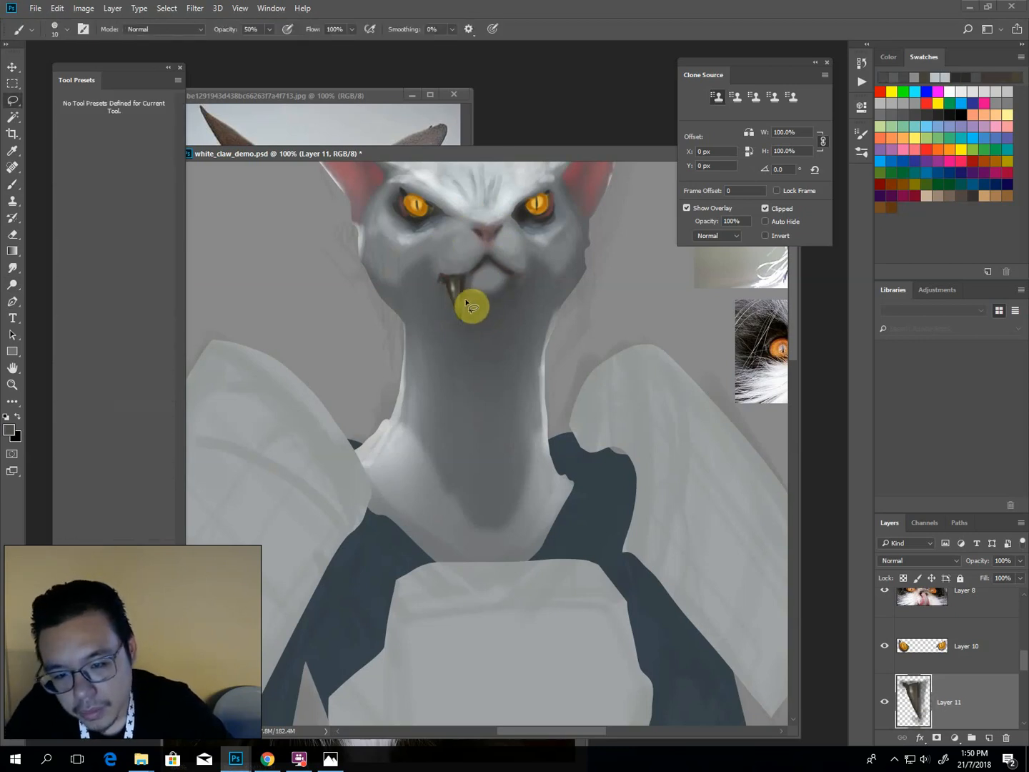
drag(466, 359, 442, 266)
key(Delete)
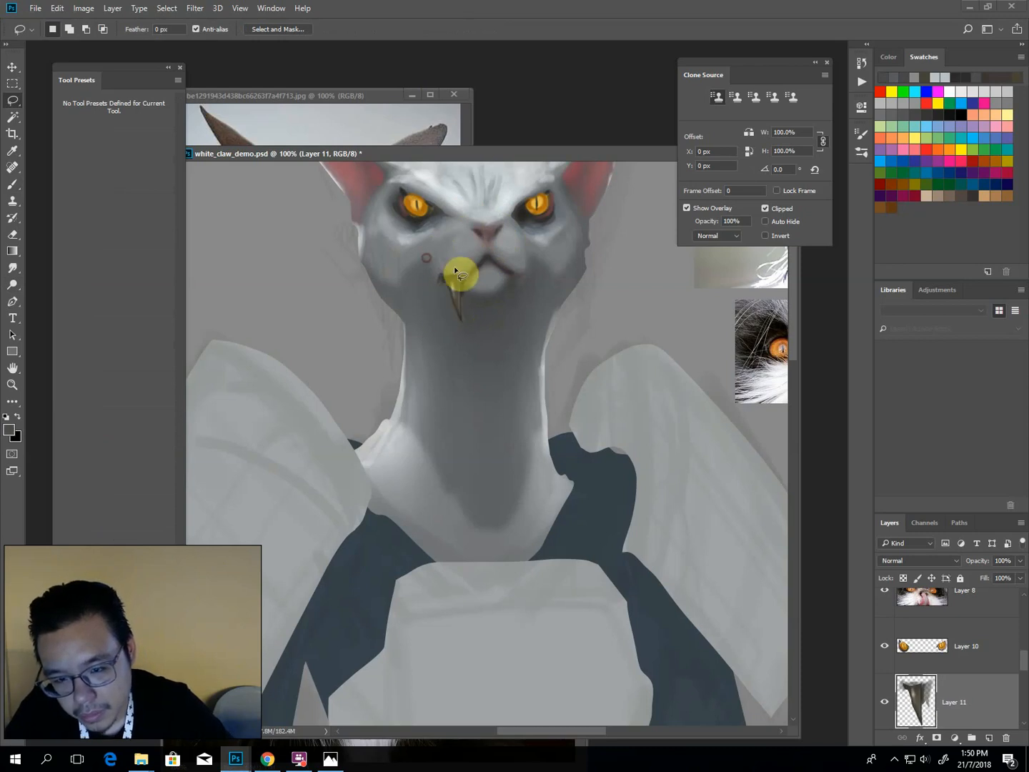
key(b)
key(ctrl+minus)
key(ctrl+minus)
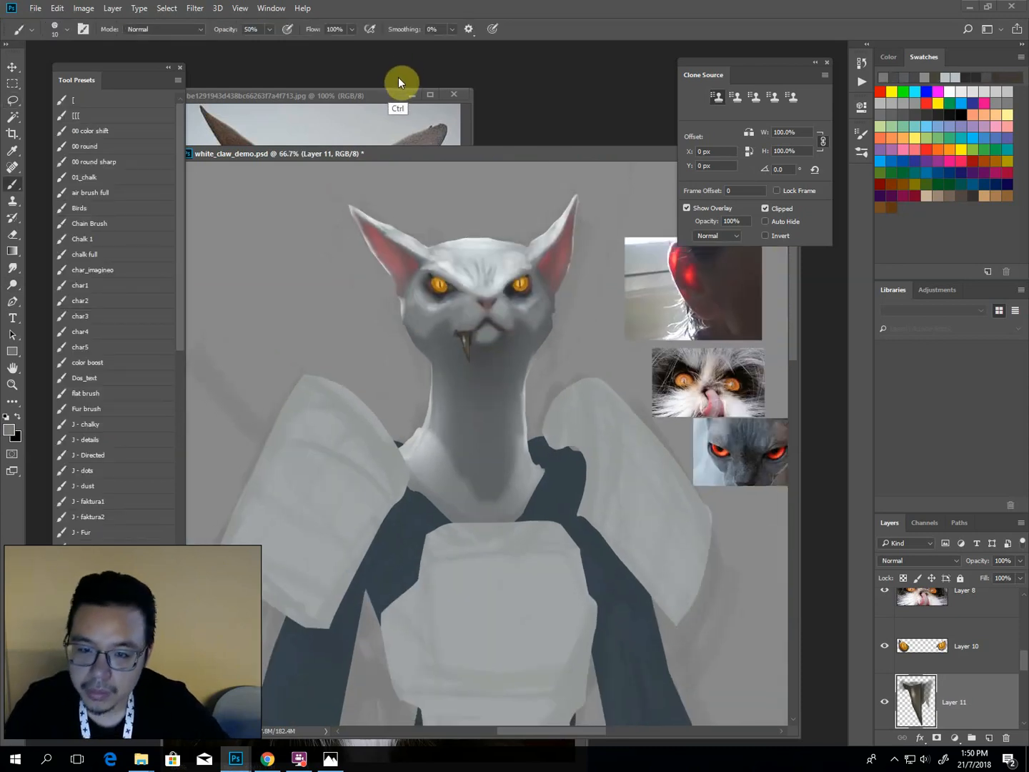
Lasso a small, narrow fang shape under the right-hand corner of the mouth.
key(ctrl+plus)
key(ctrl+plus)
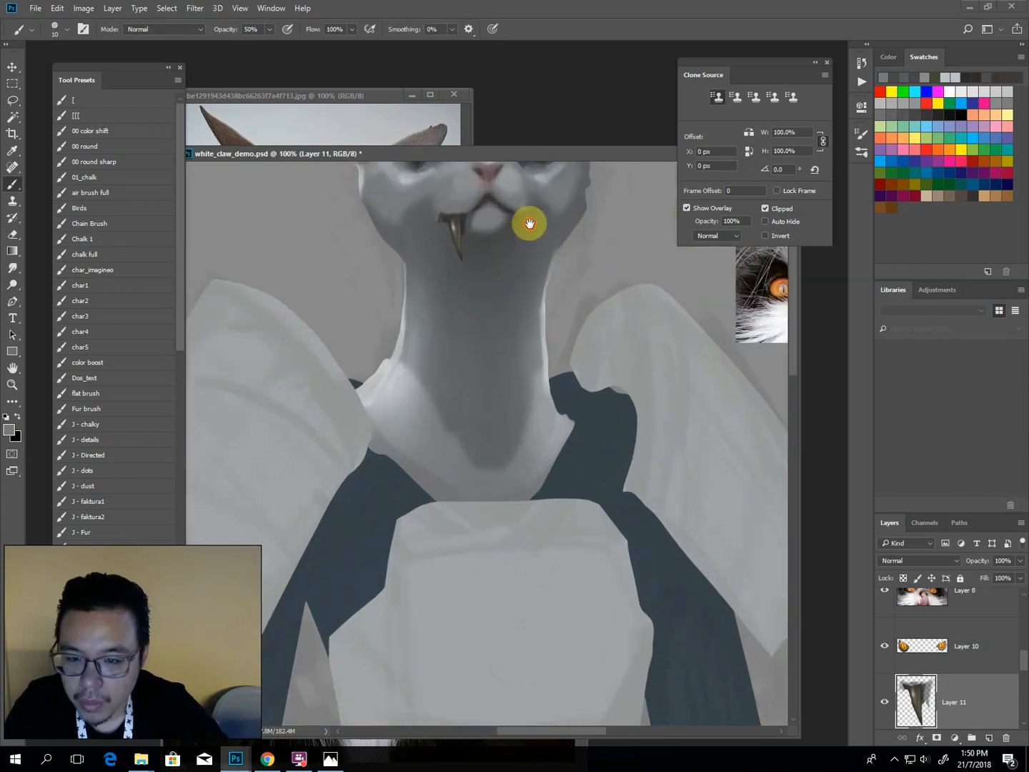
mouse_move(500, 195)
mouse_down()
mouse_move(479, 306)
mouse_move(492, 364)
mouse_up()
key(l)
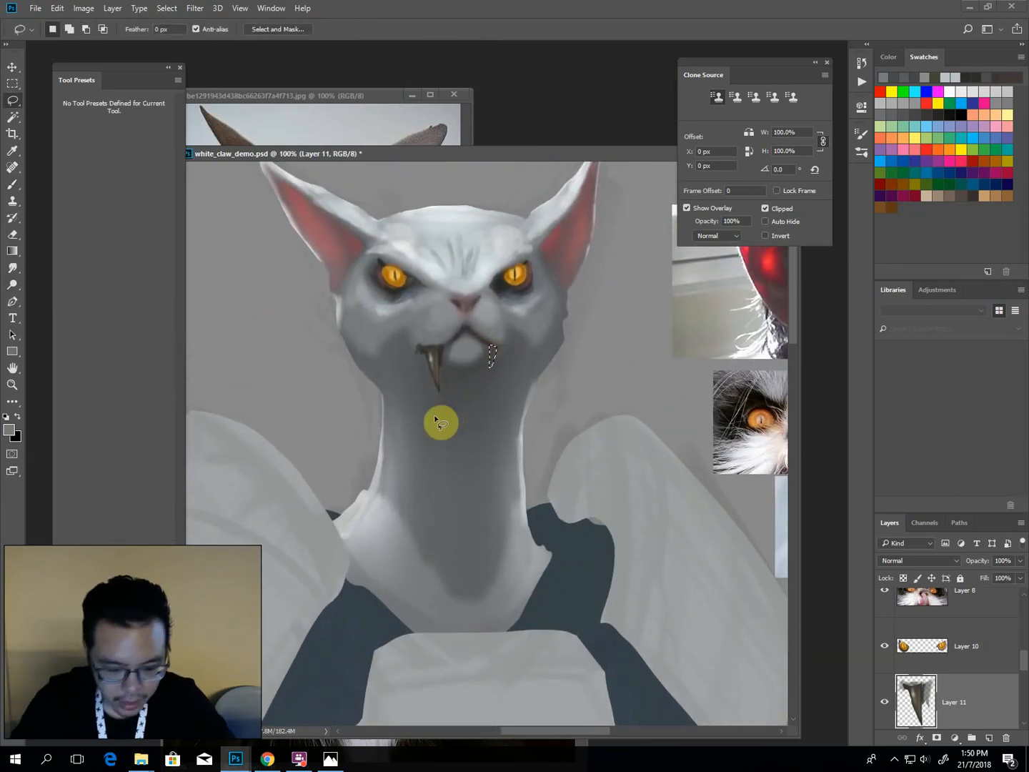
Clone the large fang into the small fang selection with the Clone Stamp, flipped horizontally and scaled to 50%.
key(s)
alt+click(429, 354)
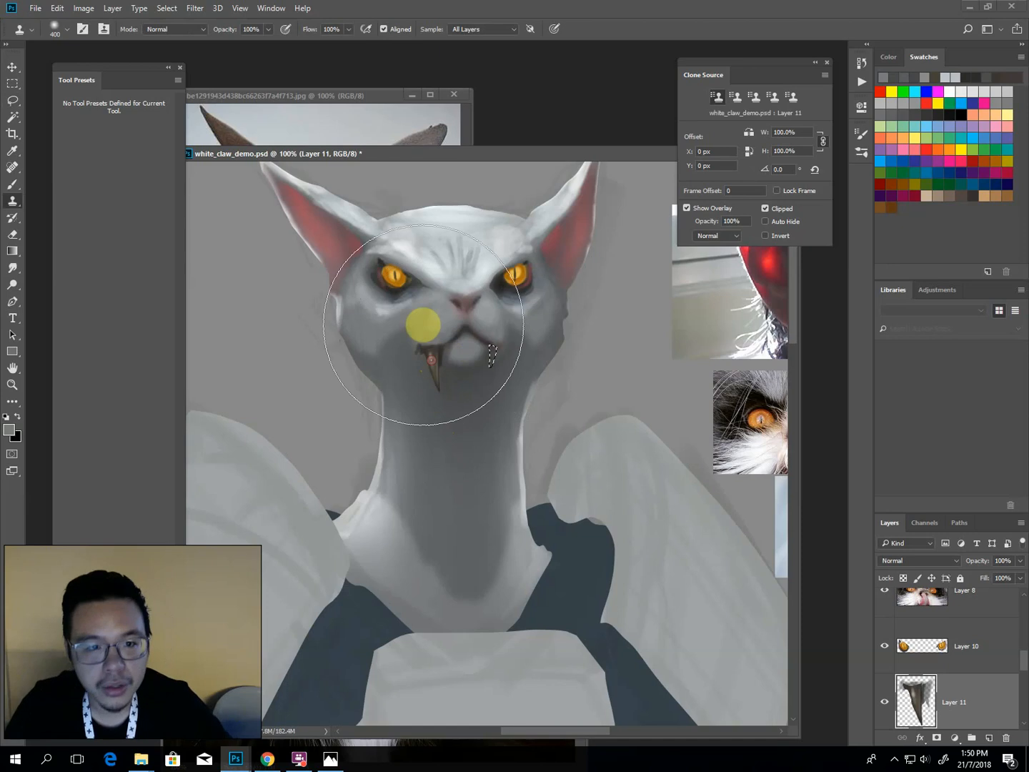
click(103, 33)
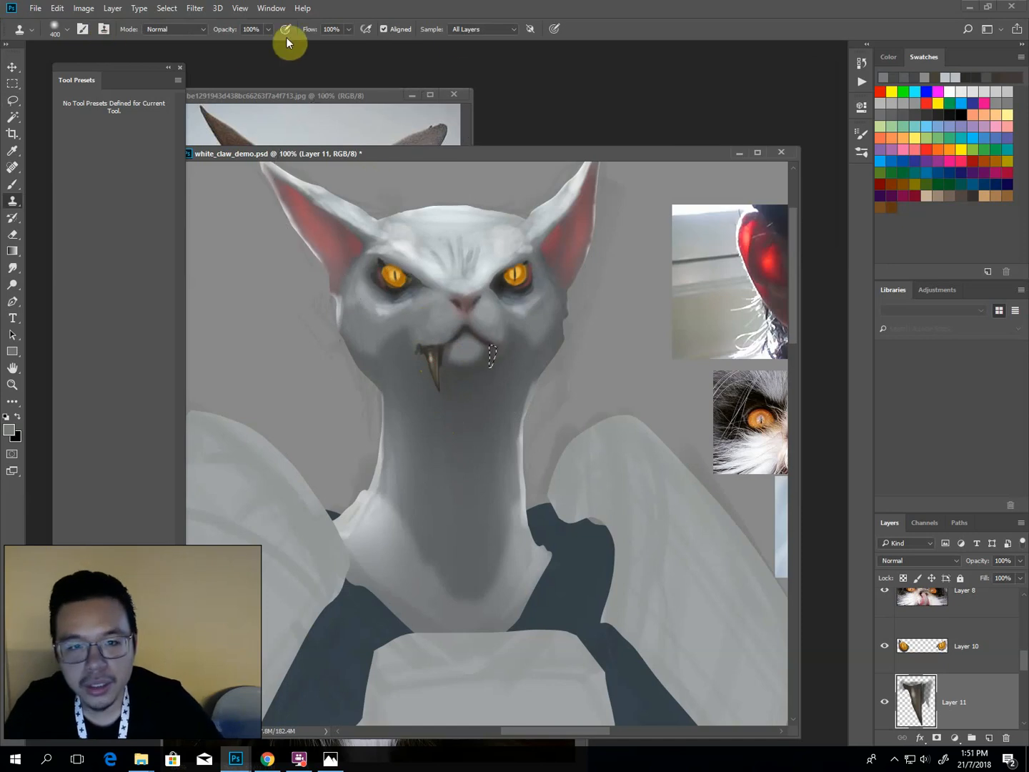
click(105, 29)
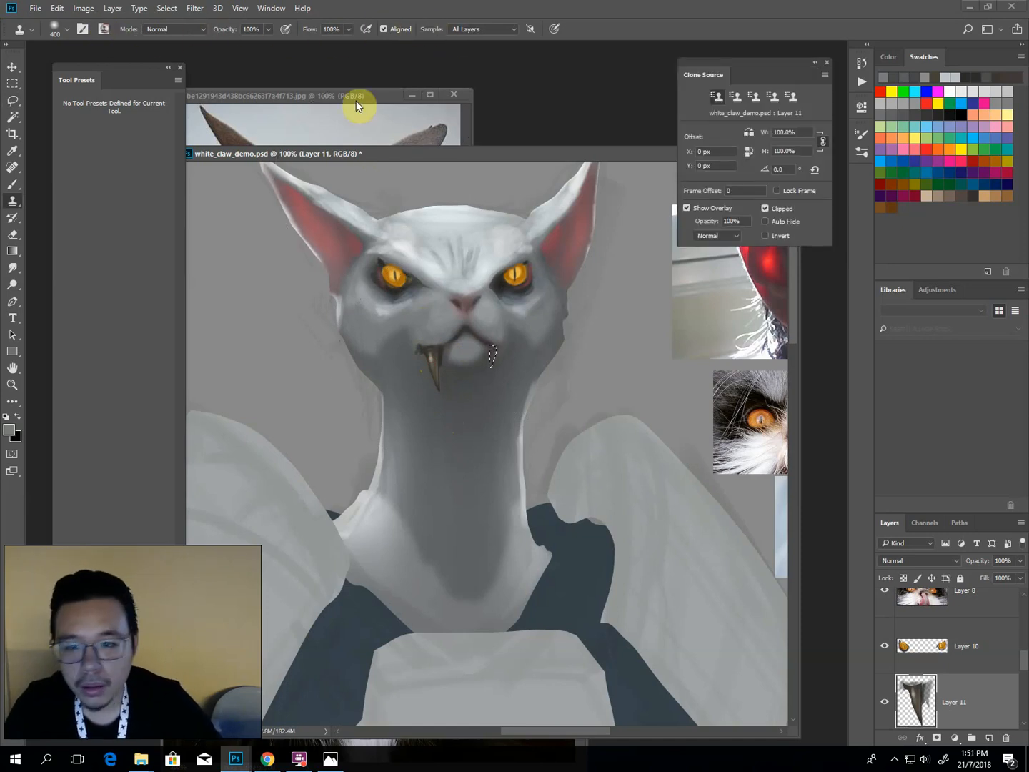
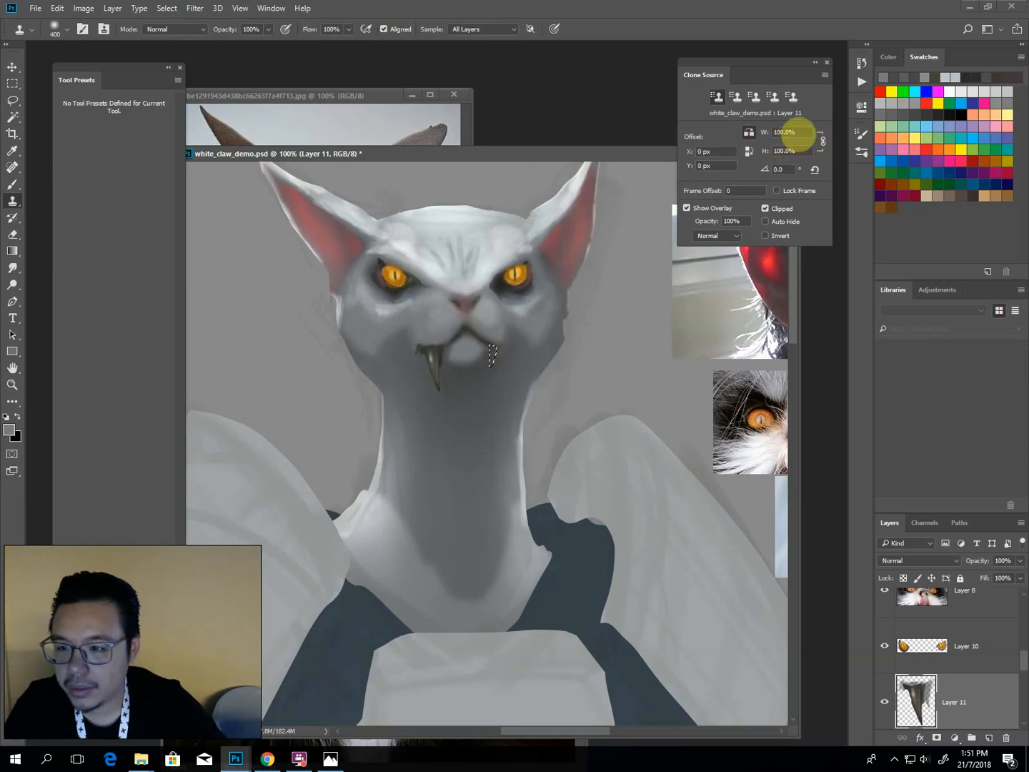
click(784, 131)
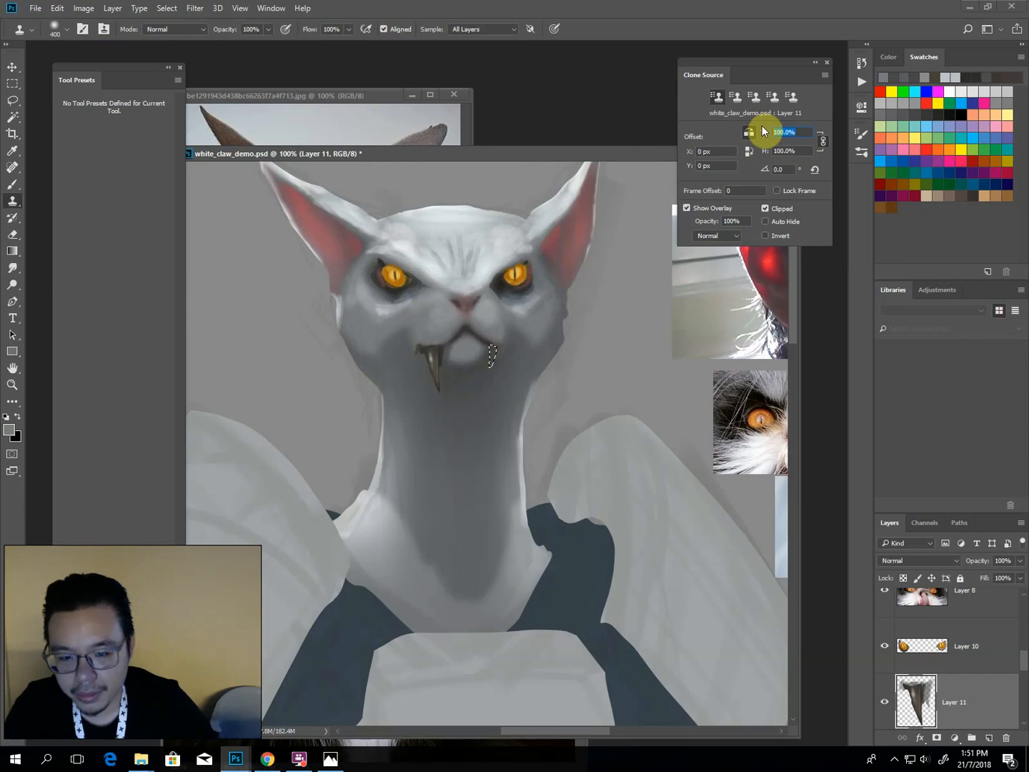
text(50)
key(Return)
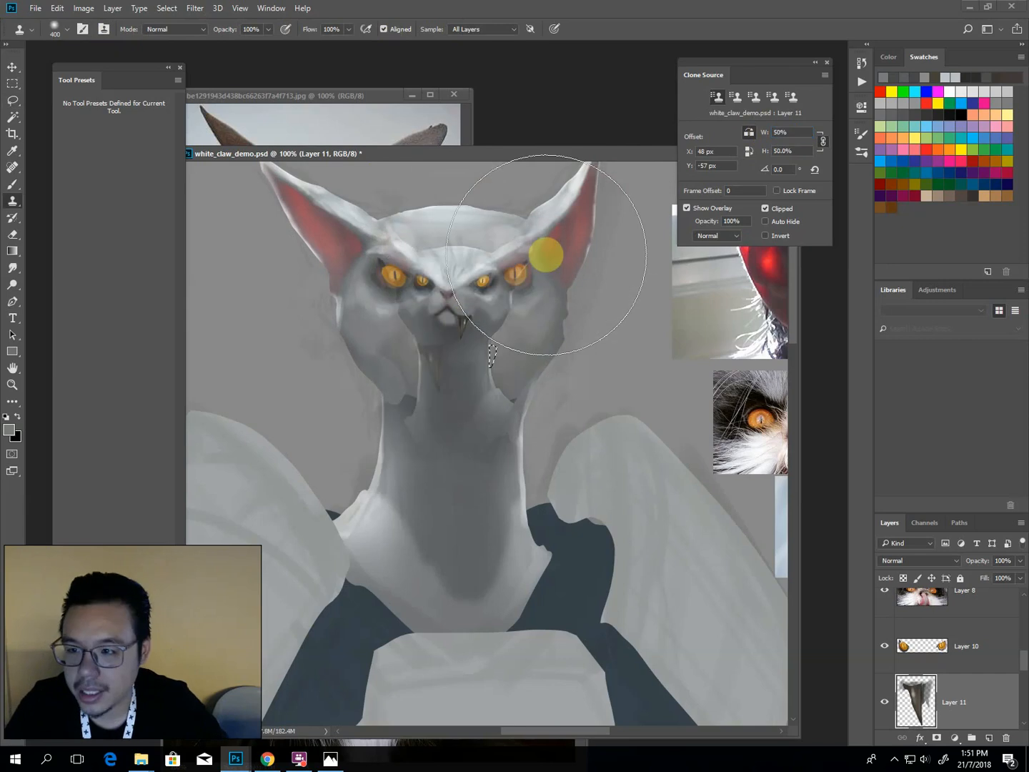
key(bracketleft)
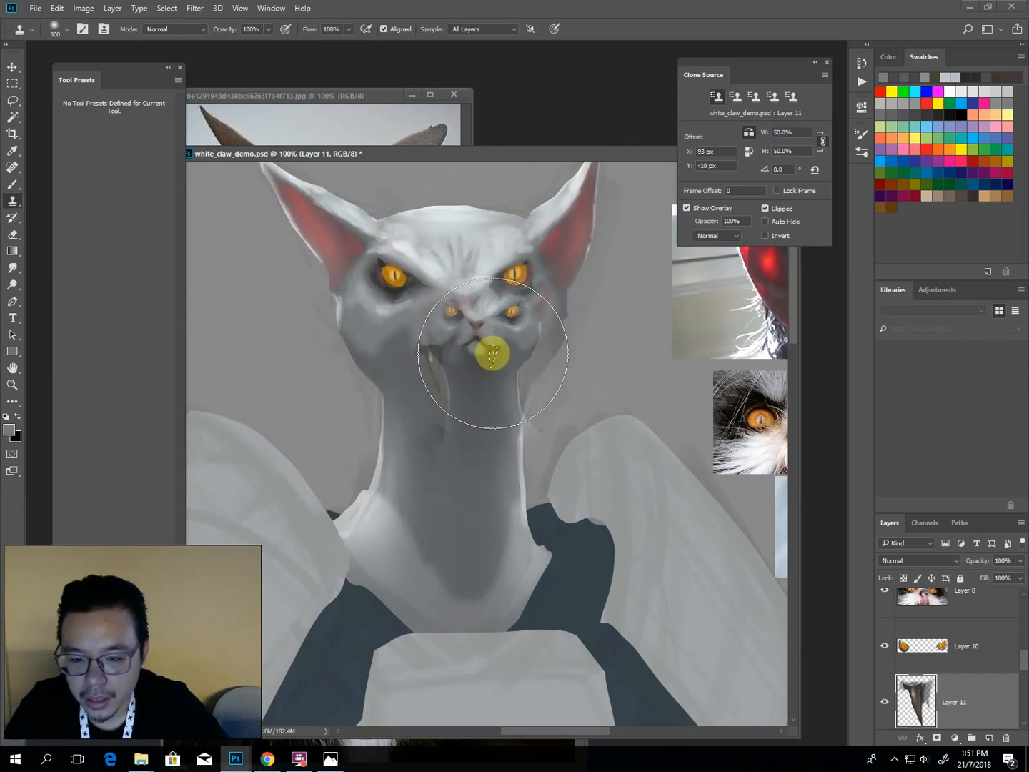
click(491, 368)
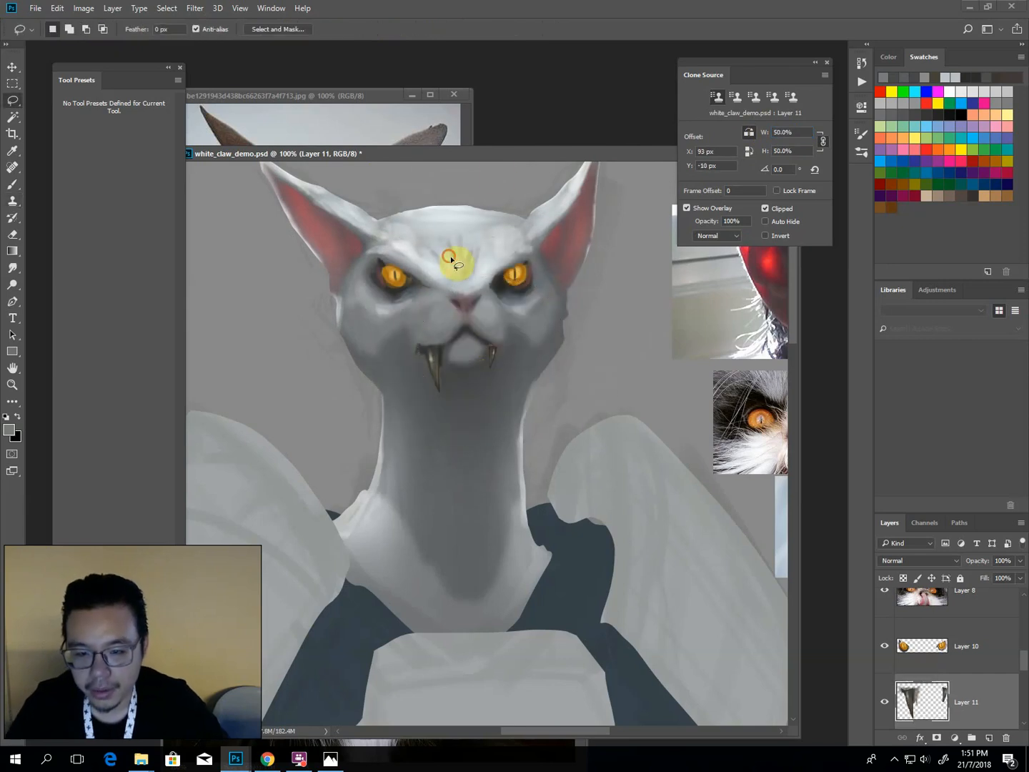
Blend the small fang's root into the mouth corner with a fine brush and dark sampled tones.
key(b)
drag(494, 348, 486, 343)
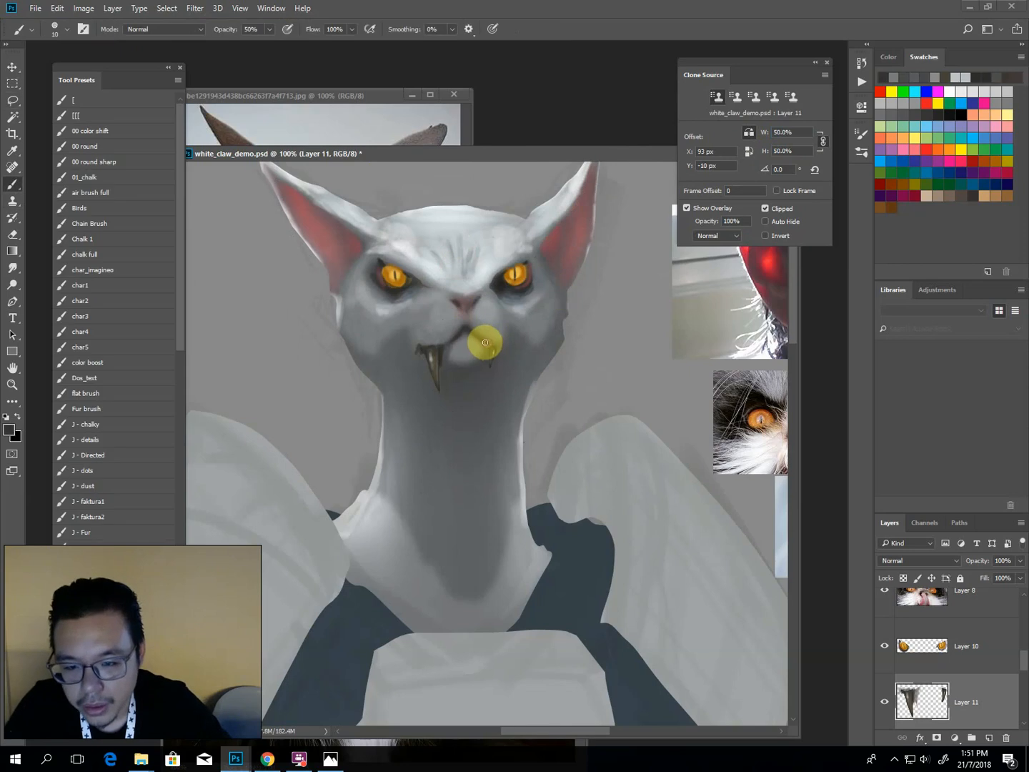
key(bracketleft)
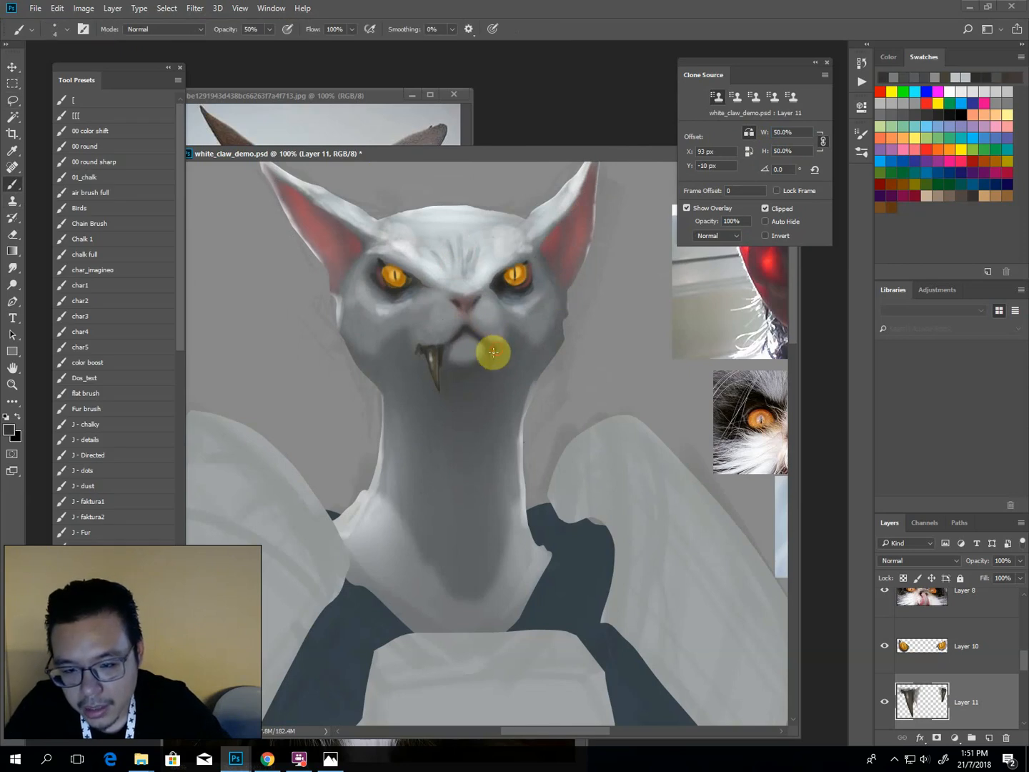
drag(495, 343, 494, 349)
alt+click(429, 333)
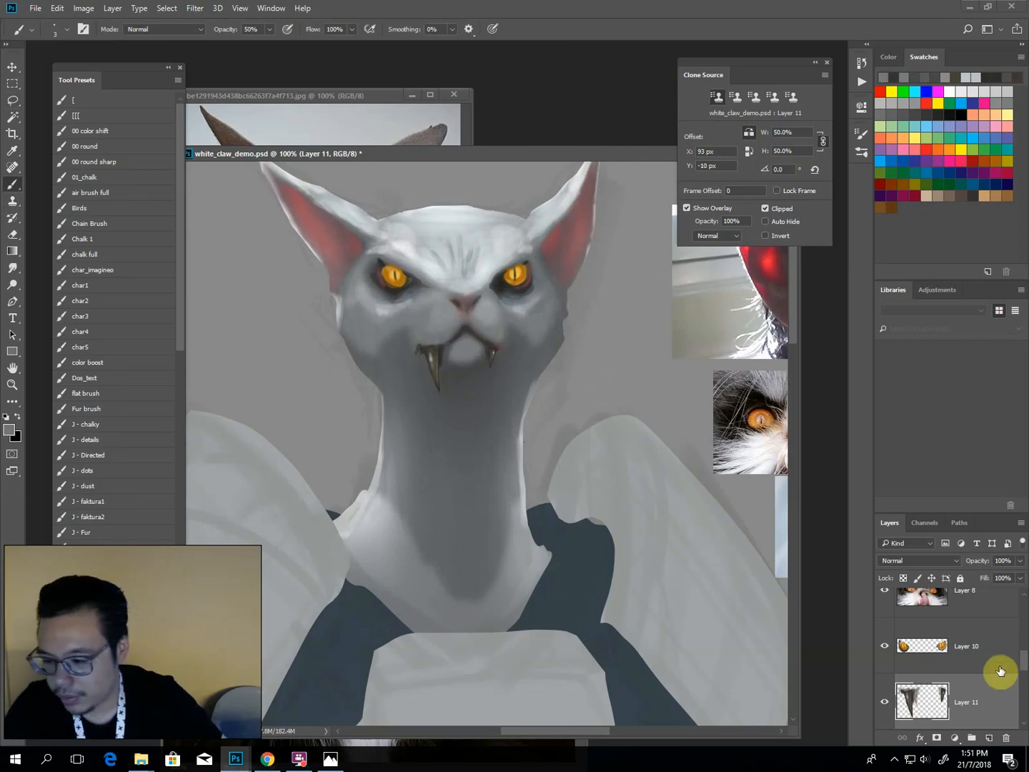
On Layer 3, brush sampled greys over the muzzle from beside the nose down to the large fang with a larger brush.
drag(1021, 656, 1021, 673)
click(958, 697)
key(bracketright)
key(bracketright)
key(bracketright)
key(bracketright)
key(bracketright)
key(bracketright)
key(bracketright)
key(bracketright)
key(bracketright)
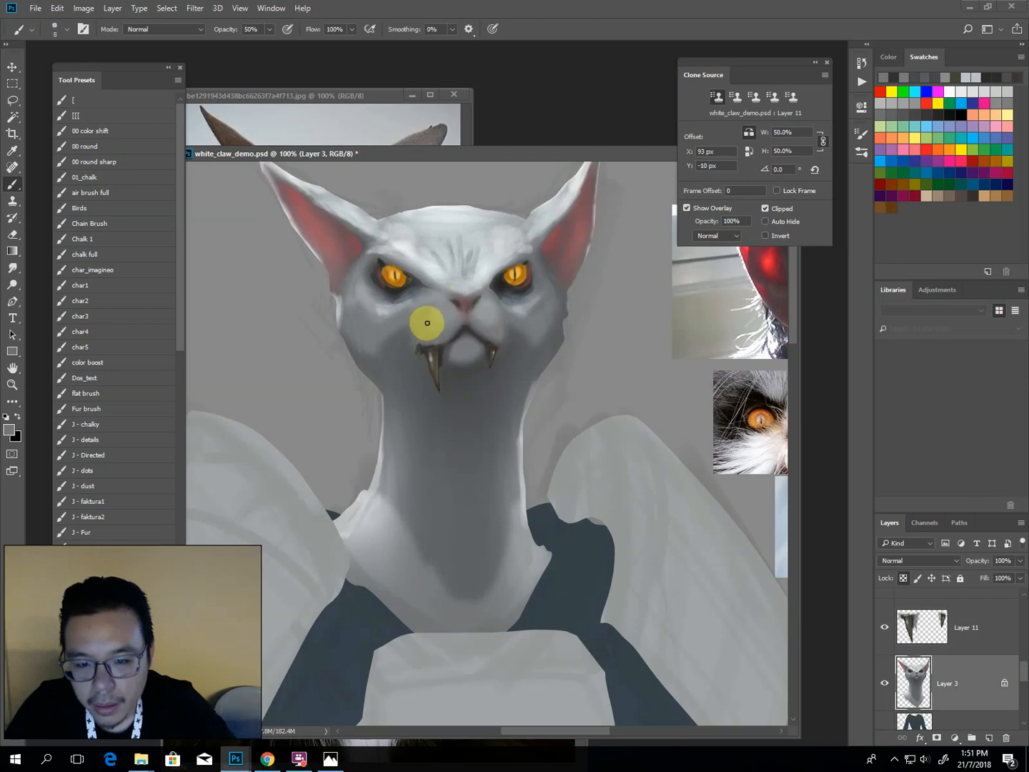
alt+click(436, 324)
alt+click(448, 288)
mouse_move(447, 286)
mouse_down()
mouse_move(432, 308)
mouse_move(440, 315)
mouse_move(423, 325)
mouse_move(430, 330)
mouse_up()
Shade the muzzle beside the large fang on Layer 3 with greys sampled from around the nose and cheek, varying the brush size.
alt+click(479, 314)
alt+click(448, 303)
key(bracketright)
alt+click(384, 308)
key(bracketleft)
alt+click(428, 326)
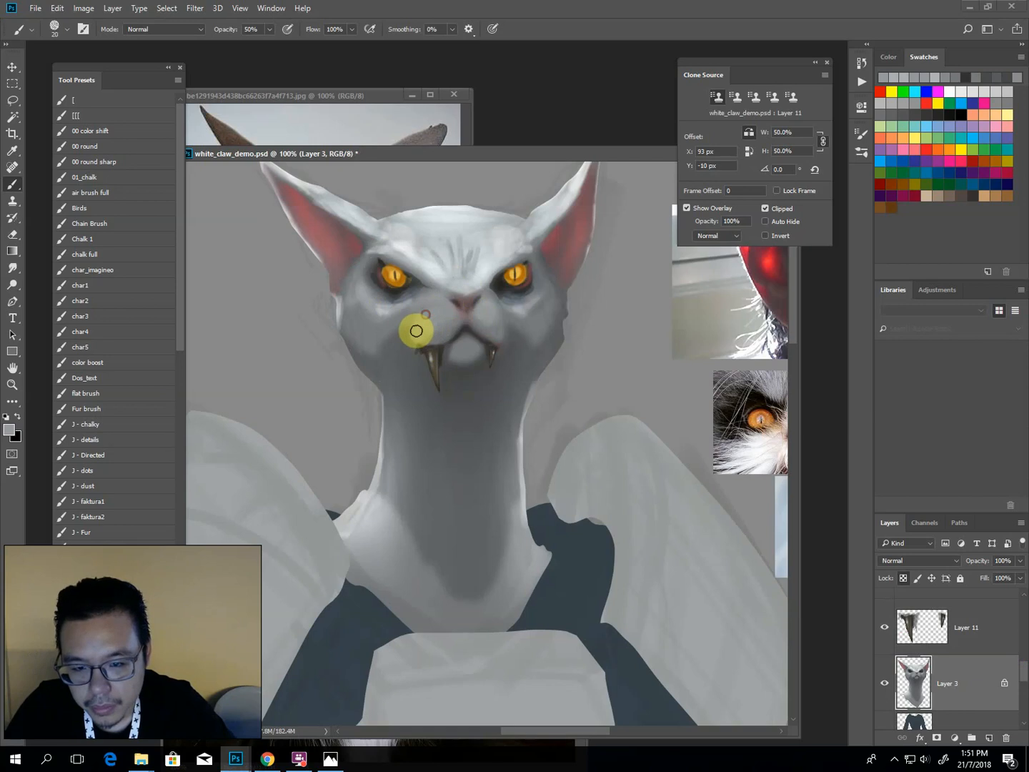
alt+click(414, 334)
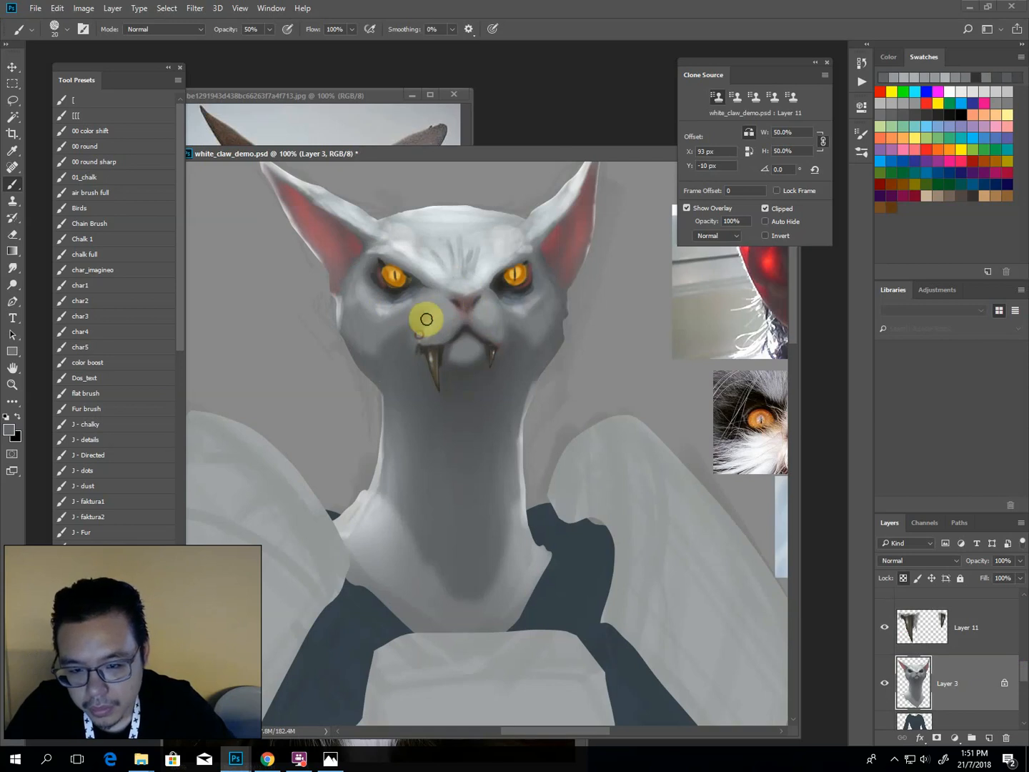
Brush lighter sampled greys over both muzzle pads, on either side of the nose and mouth.
alt+click(440, 322)
mouse_move(434, 323)
mouse_down()
mouse_move(421, 336)
mouse_move(421, 326)
mouse_up()
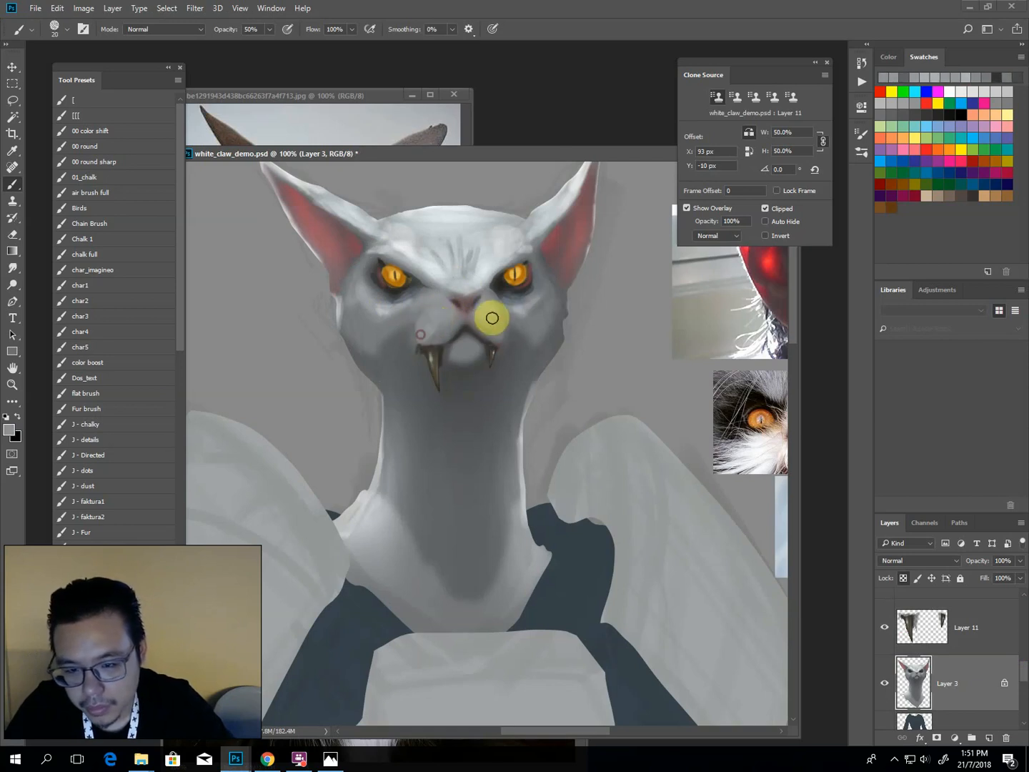
alt+click(522, 300)
mouse_move(498, 334)
mouse_down()
mouse_move(492, 306)
mouse_move(518, 307)
mouse_move(491, 310)
mouse_up()
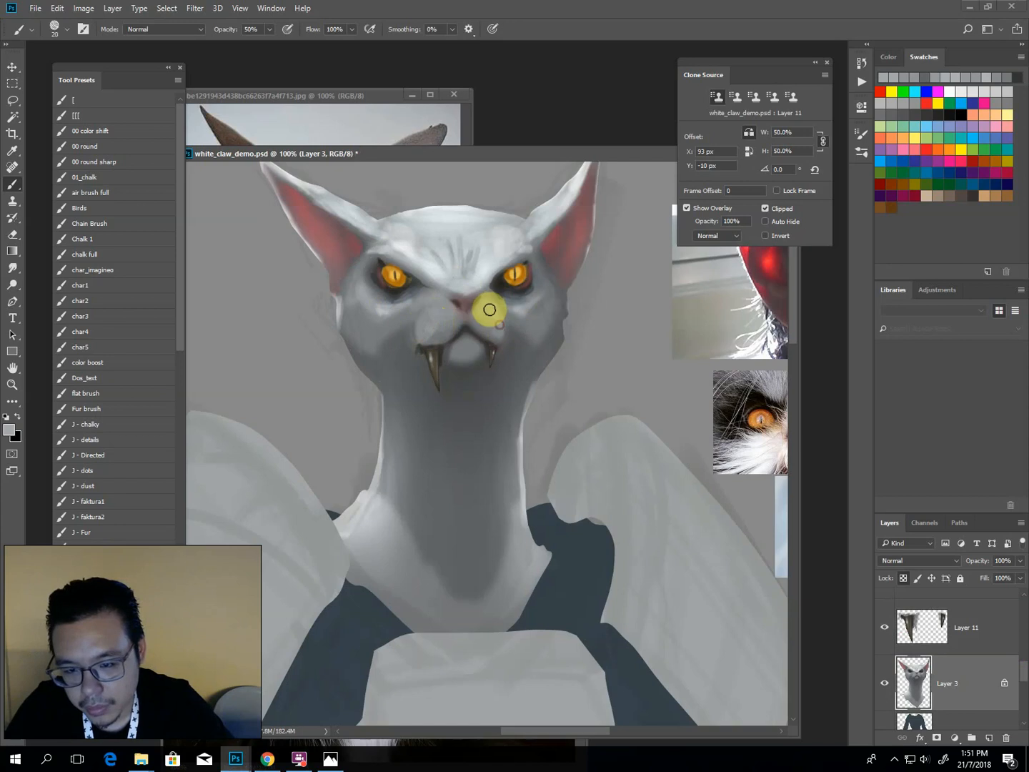
Brighten the fangs on Layer 11 with Levels, lifting the midtones to about 1.30 and raising the output black level.
key(ctrl+minus)
key(ctrl+minus)
key(ctrl+minus)
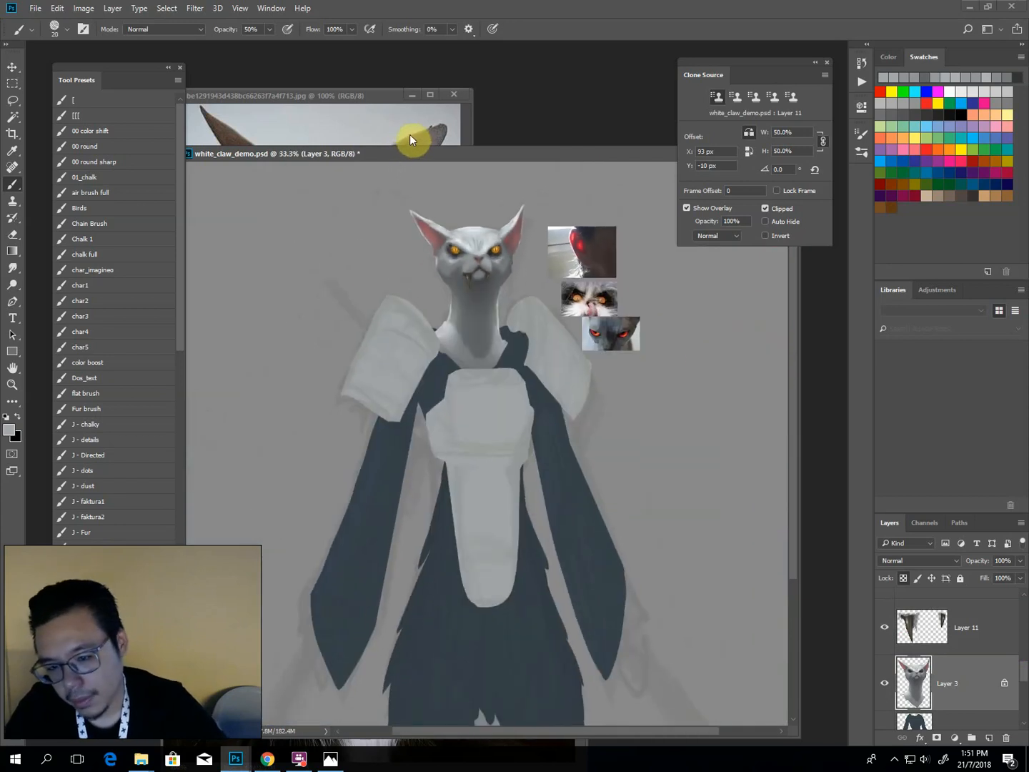
key(ctrl+plus)
click(974, 639)
key(ctrl+minus)
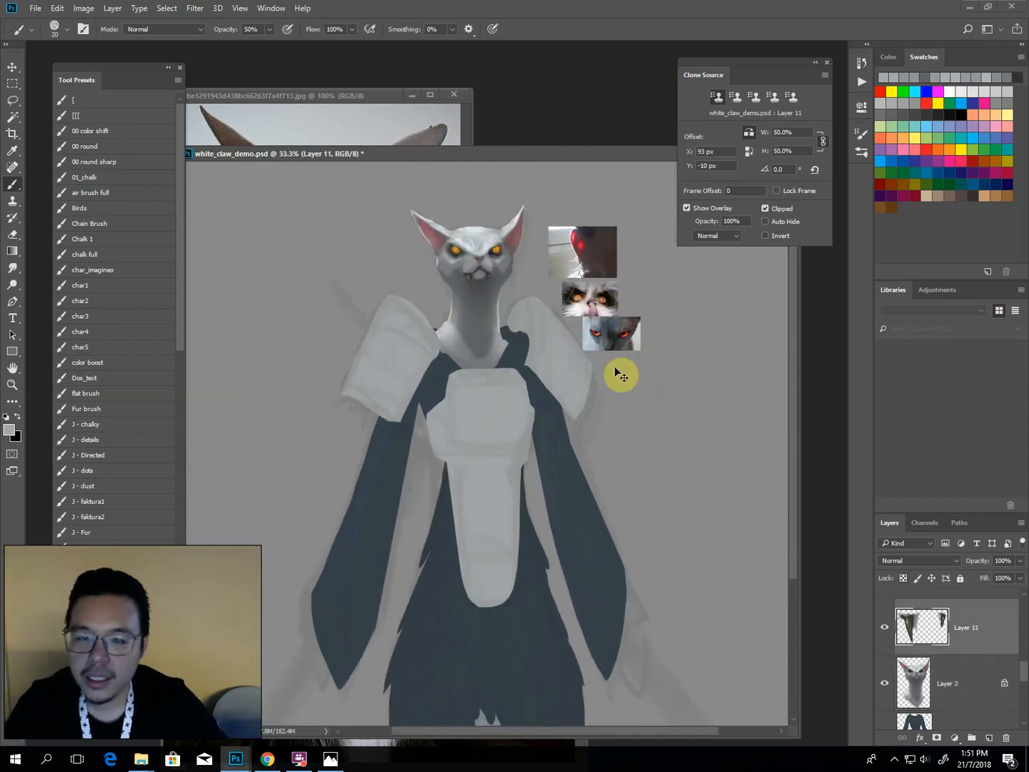
key(ctrl+l)
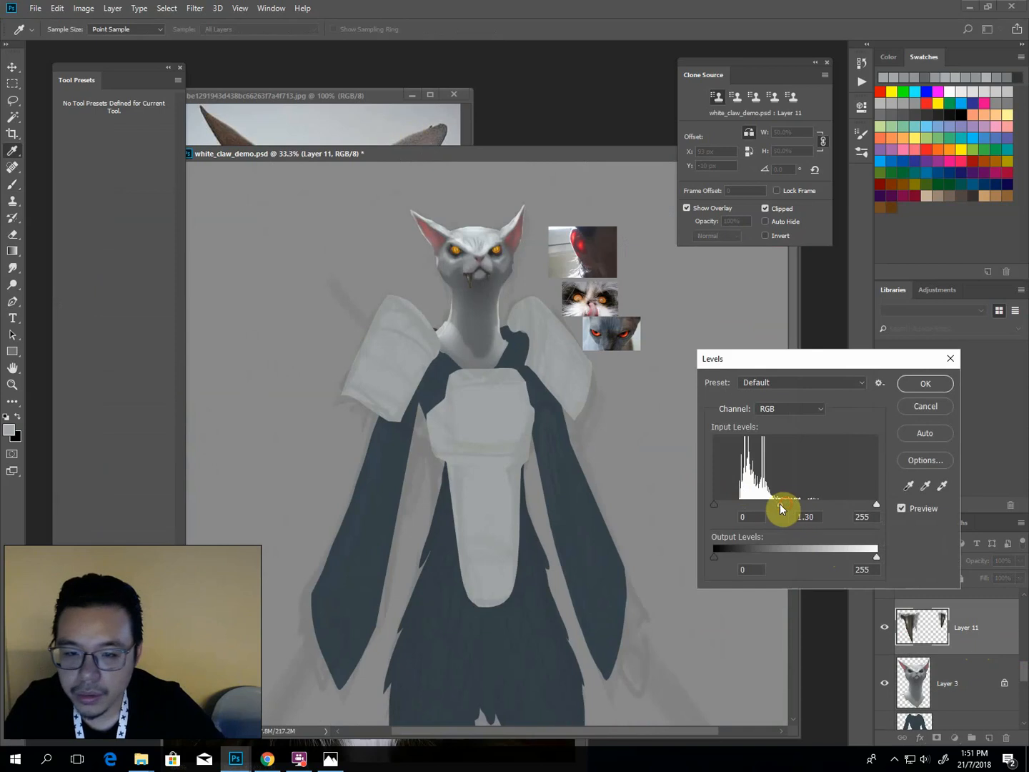
drag(781, 504, 782, 503)
drag(715, 556, 724, 557)
key(Return)
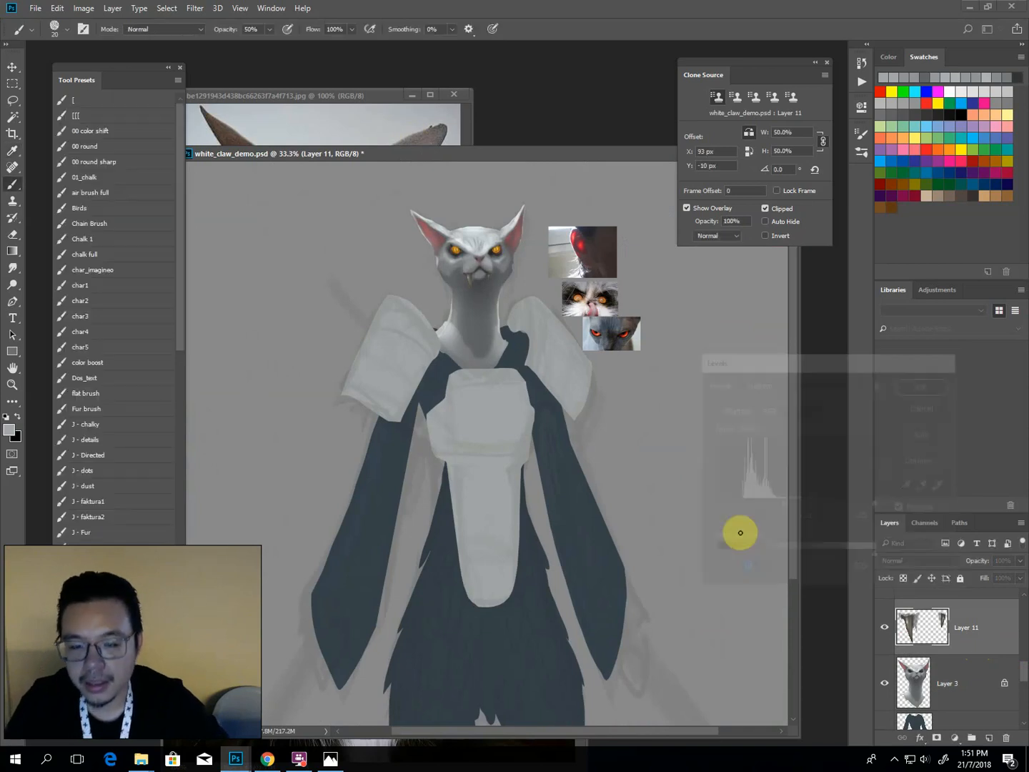
Lasso around the two fangs on Layer 11 and touch up their roots and the mouth line with a fine dark brush.
key(ctrl+plus)
key(ctrl+plus)
key(ctrl+plus)
drag(473, 215, 482, 546)
key(l)
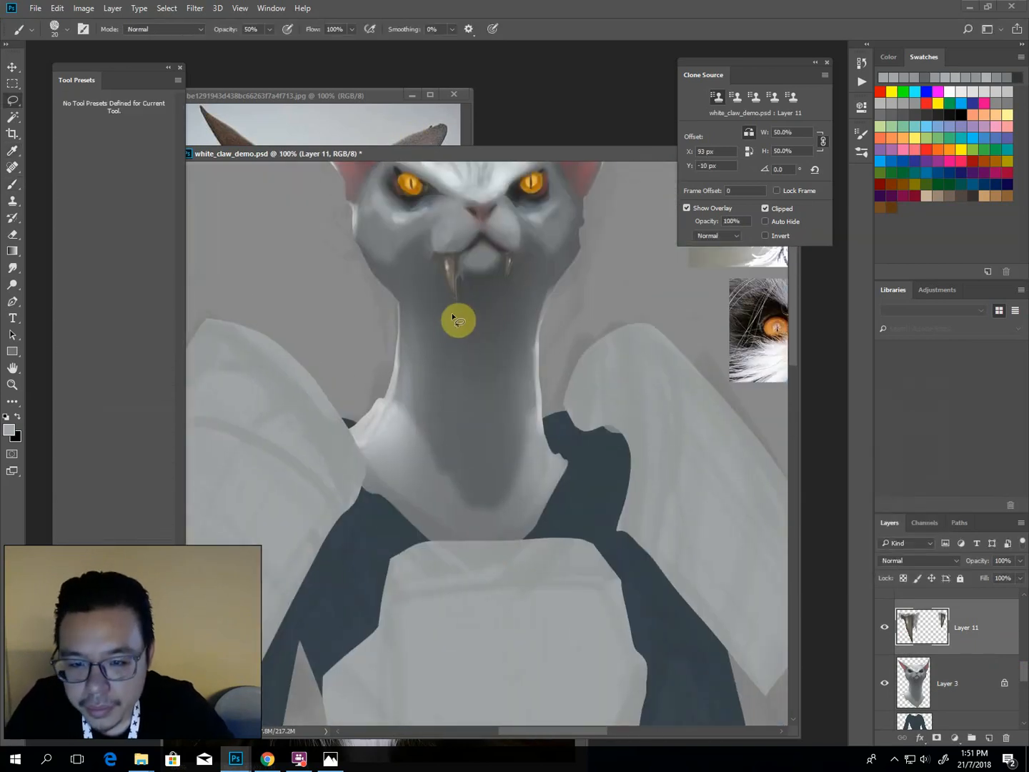
mouse_move(454, 299)
mouse_down()
mouse_move(468, 251)
mouse_move(420, 271)
mouse_move(471, 202)
mouse_move(504, 275)
mouse_move(511, 239)
mouse_up()
key(b)
key(bracketleft)
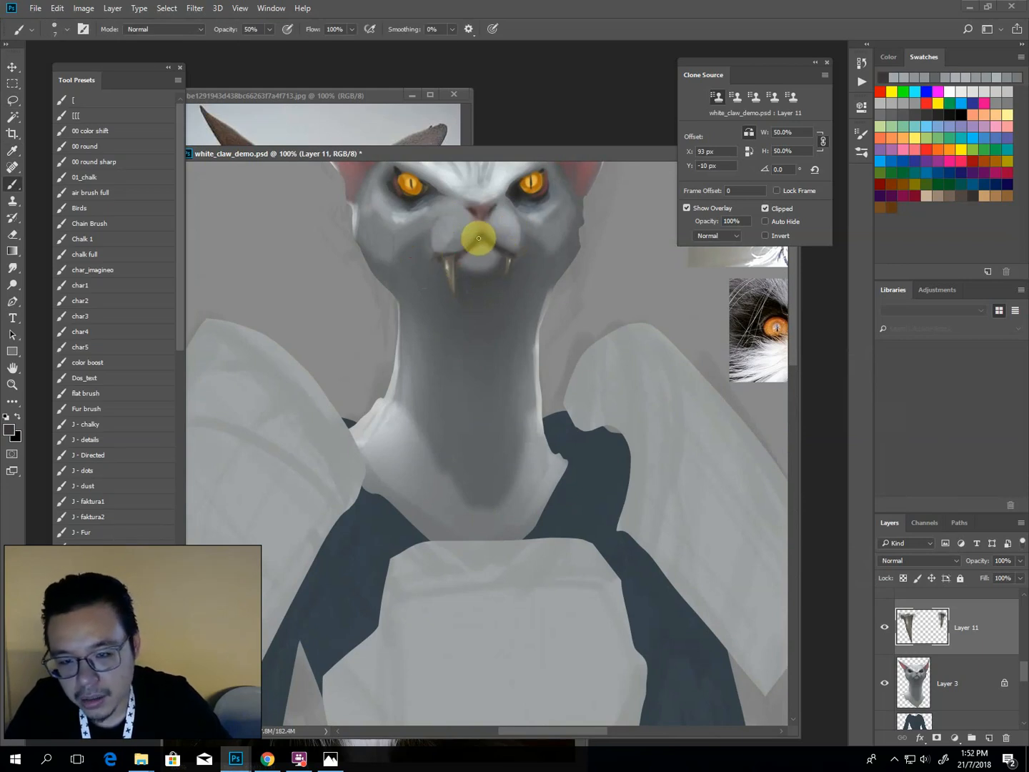
drag(486, 215, 437, 344)
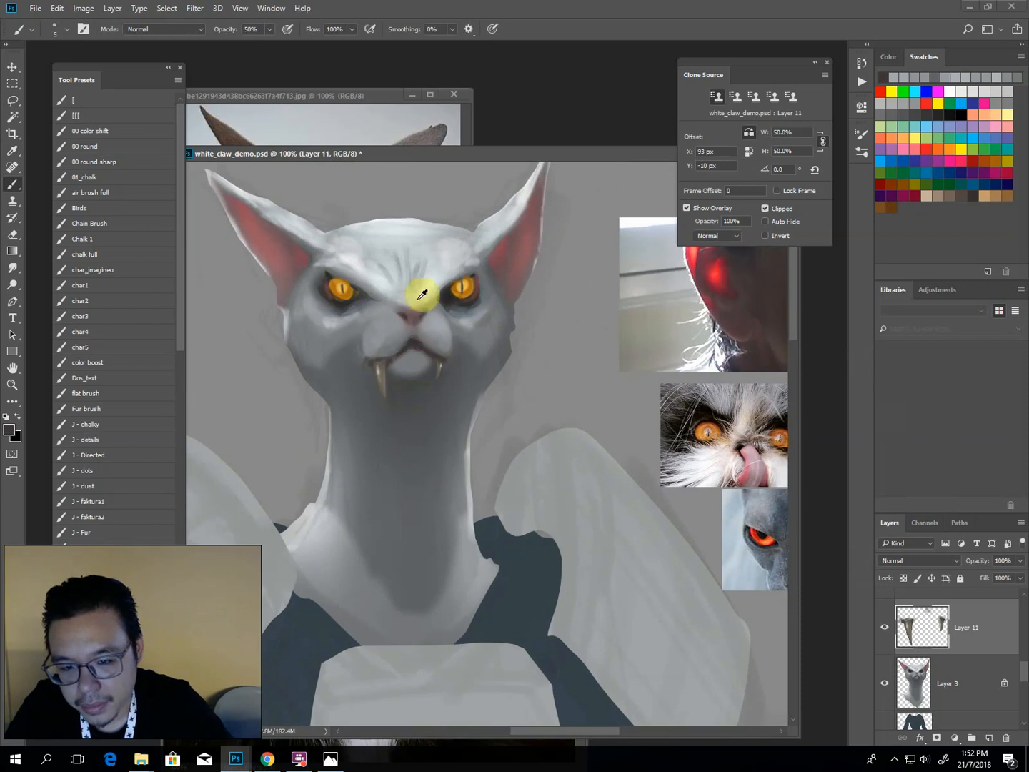
Paint tiny light marks under the upper lip with a 3 px brush and sample a dark tone beside the right-hand eye.
key(bracketleft)
key(bracketleft)
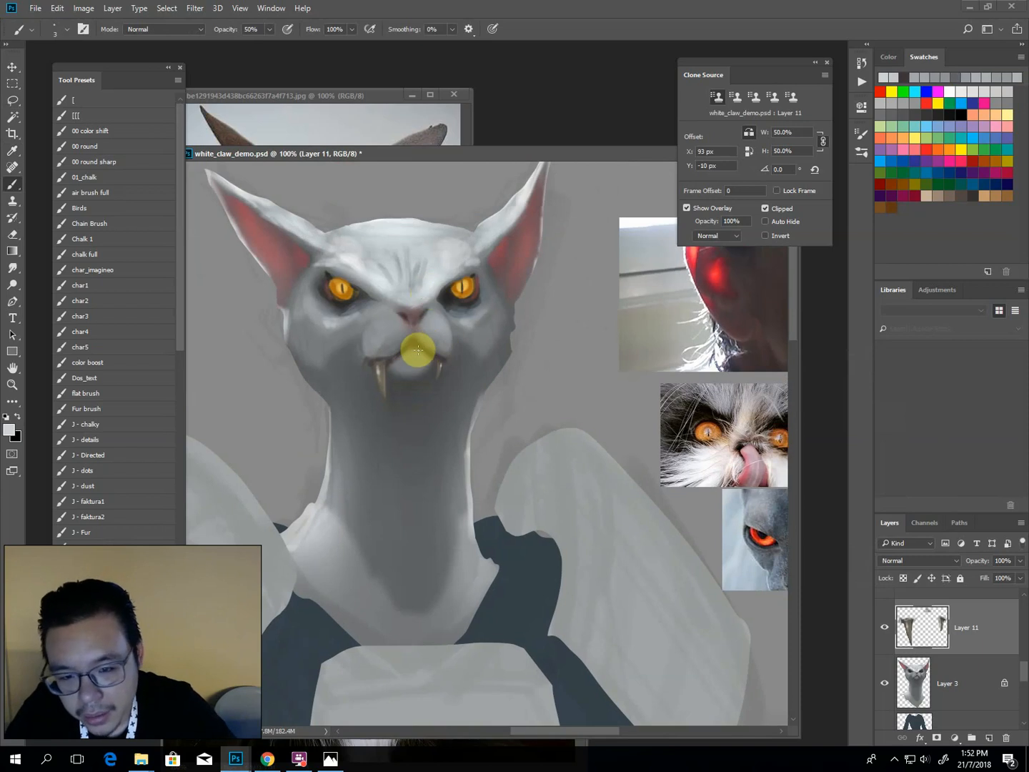
alt+click(452, 289)
alt+click(454, 293)
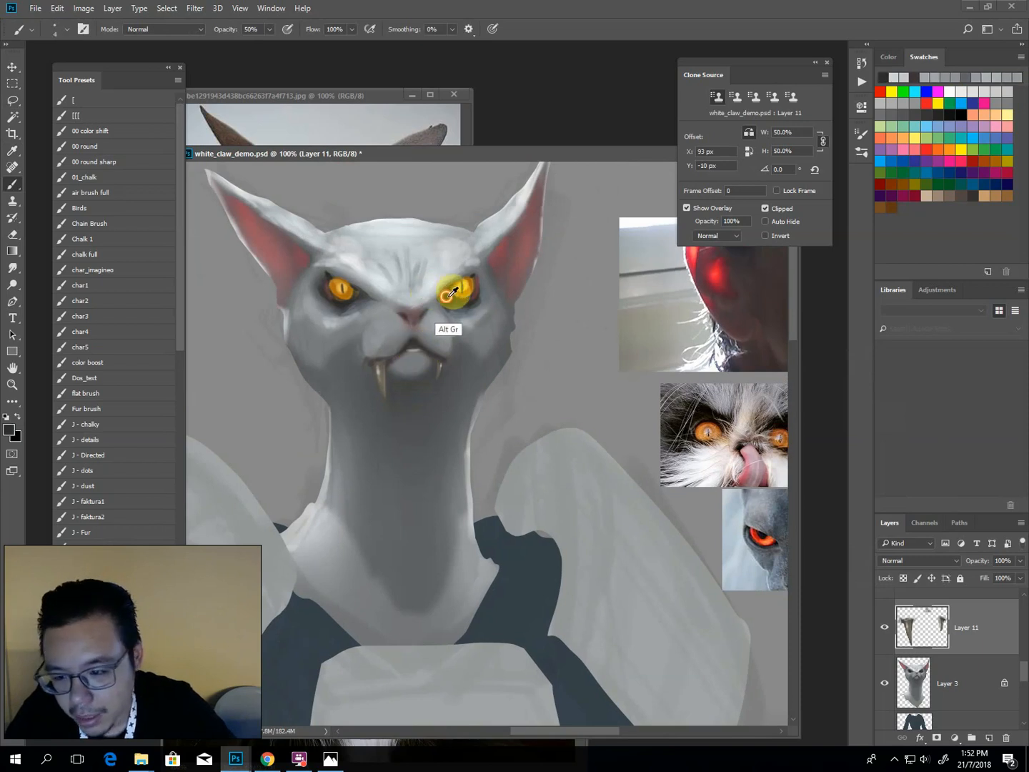
key(bracketright)
Consult the long-haired cat photo as reference and darken the mouth opening between the fangs in white_claw_demo.psd.
key(ctrl+Tab)
key(ctrl+Tab)
key(ctrl+Tab)
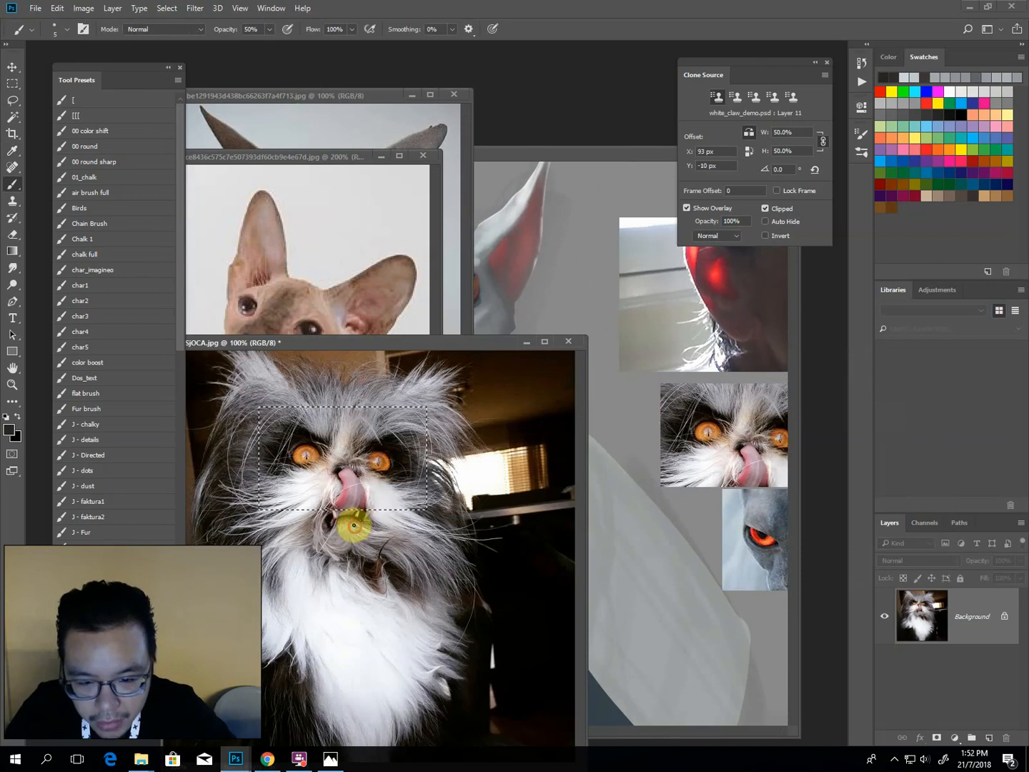
mouse_move(354, 524)
mouse_down()
mouse_move(337, 523)
mouse_move(357, 518)
mouse_up()
click(605, 363)
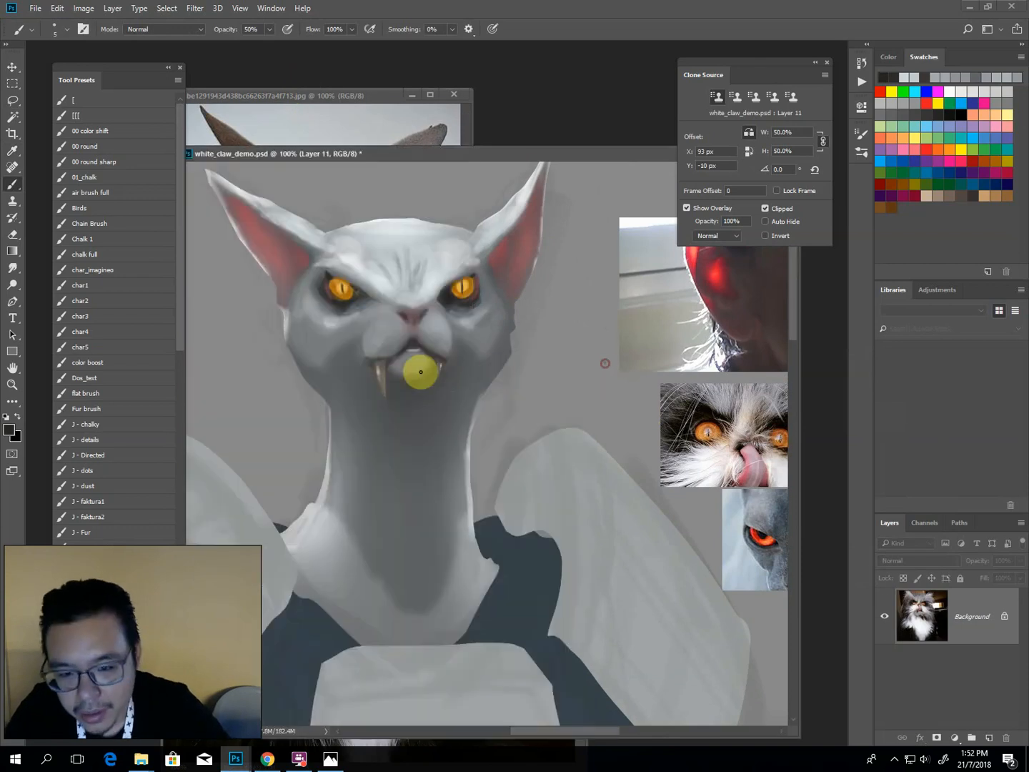
mouse_move(402, 357)
mouse_down()
mouse_move(401, 356)
mouse_move(424, 354)
mouse_move(446, 294)
mouse_move(423, 348)
mouse_move(396, 358)
mouse_move(419, 354)
mouse_up()
click(448, 293)
Paint small front teeth between the fangs on Layer 11 with tones sampled from the small fang and dark eye socket.
alt+click(438, 368)
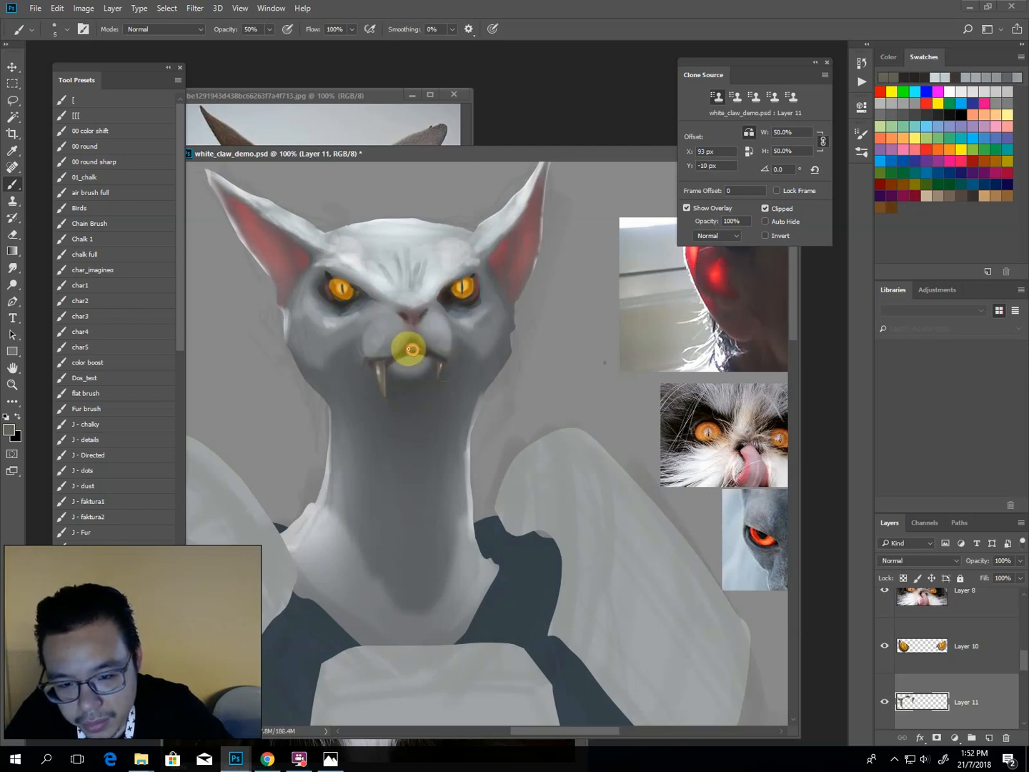
alt+click(449, 285)
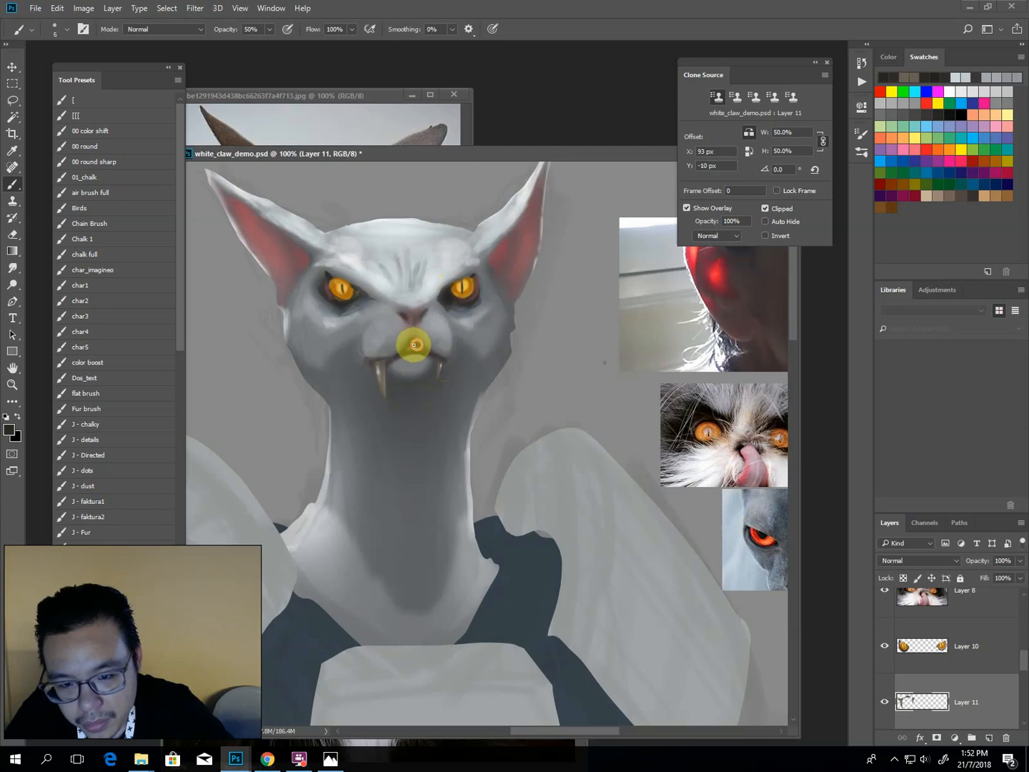
key(])
key(])
key(])
key(])
alt+click(432, 287)
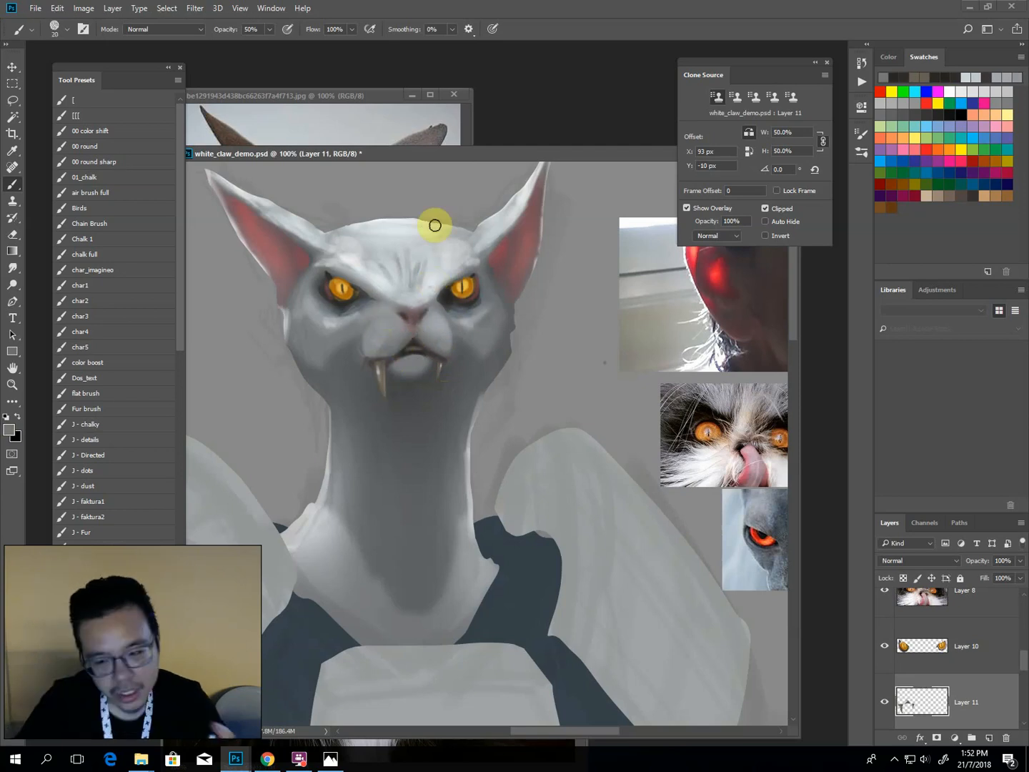
Make Layer 3 the active layer and save white_claw_demo.psd.
scroll(1011, 673, down, 2)
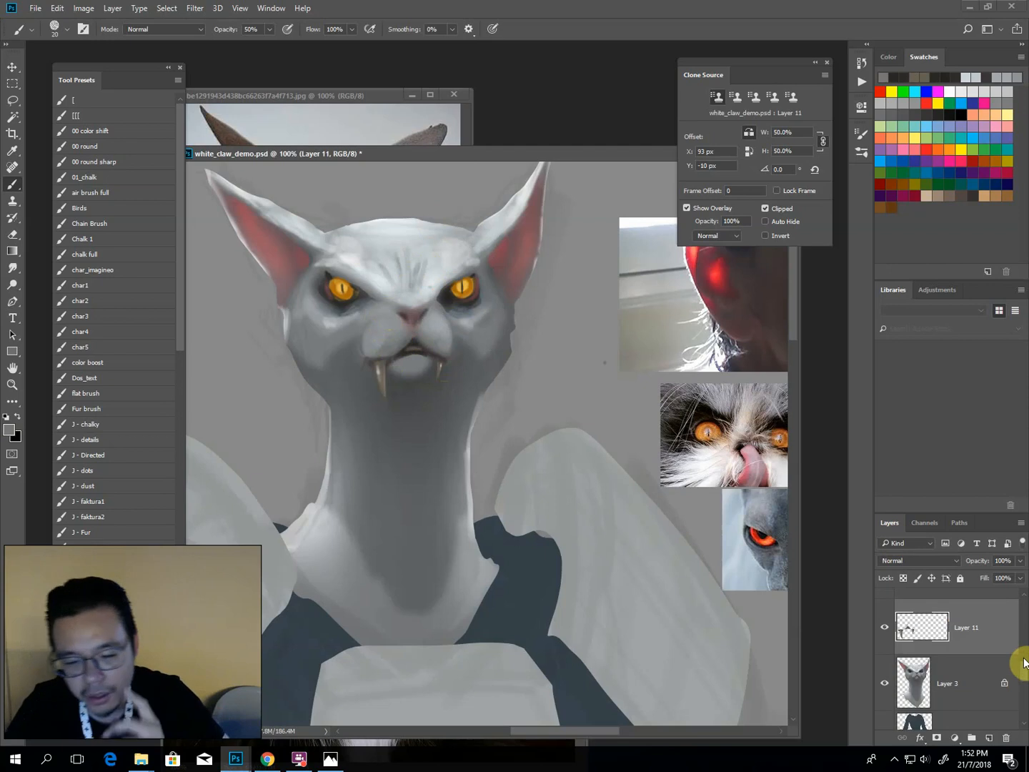
click(963, 689)
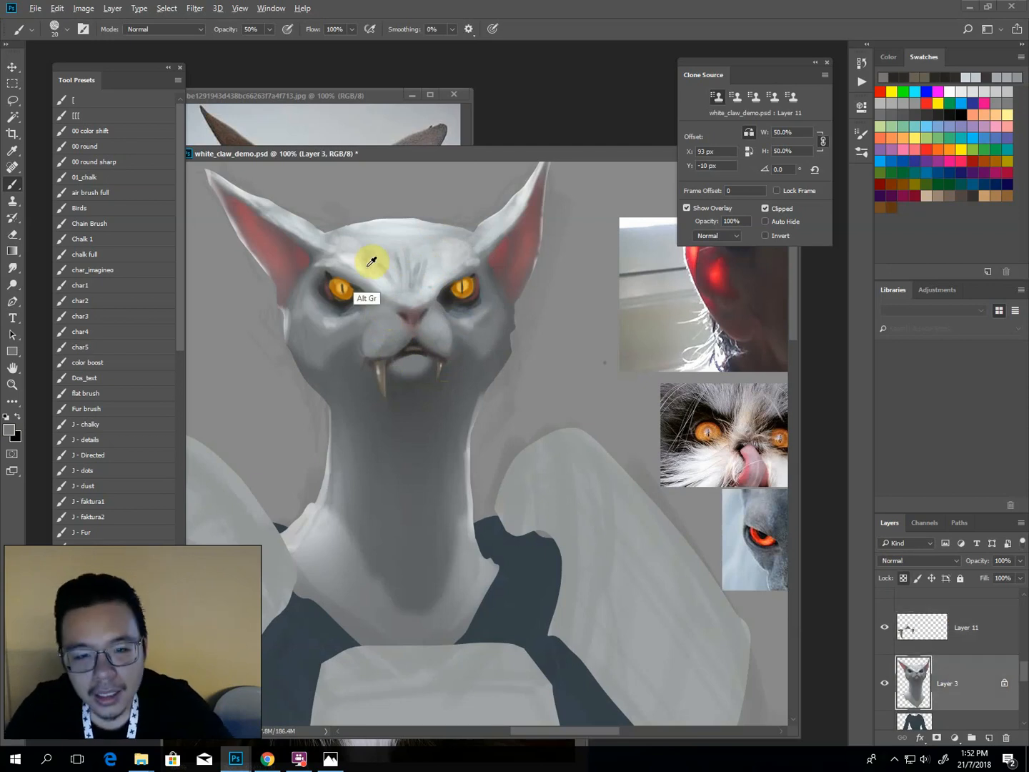
key(ctrl+minus)
key(ctrl+minus)
key(ctrl+minus)
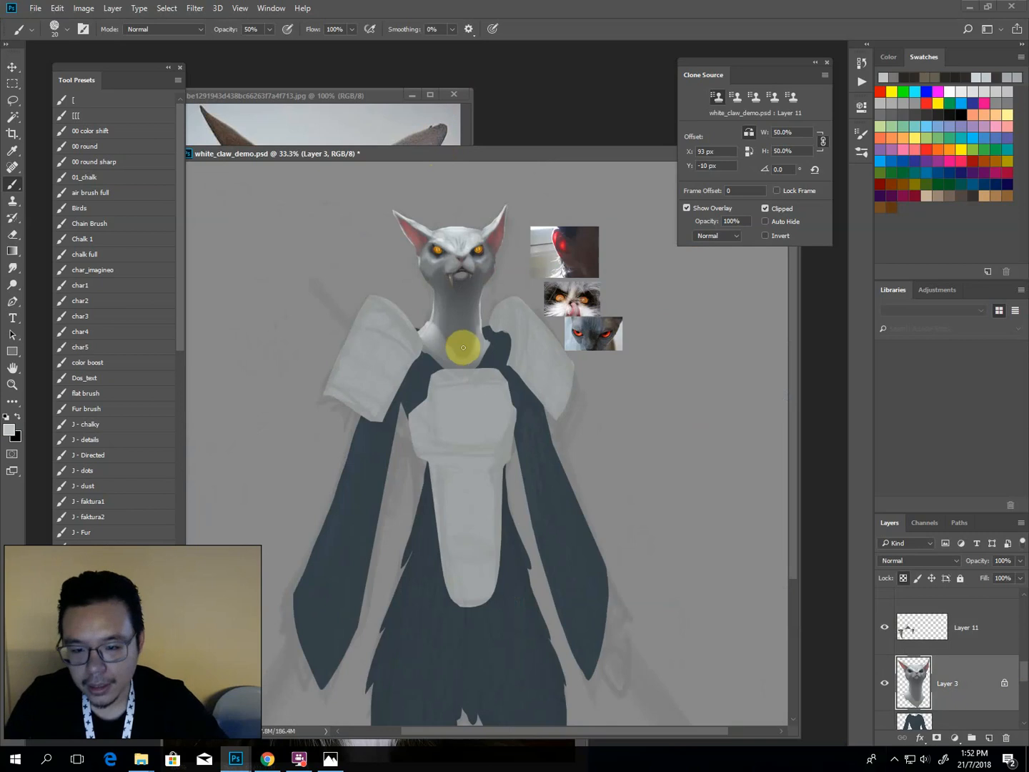
scroll(1024, 664, down, 3)
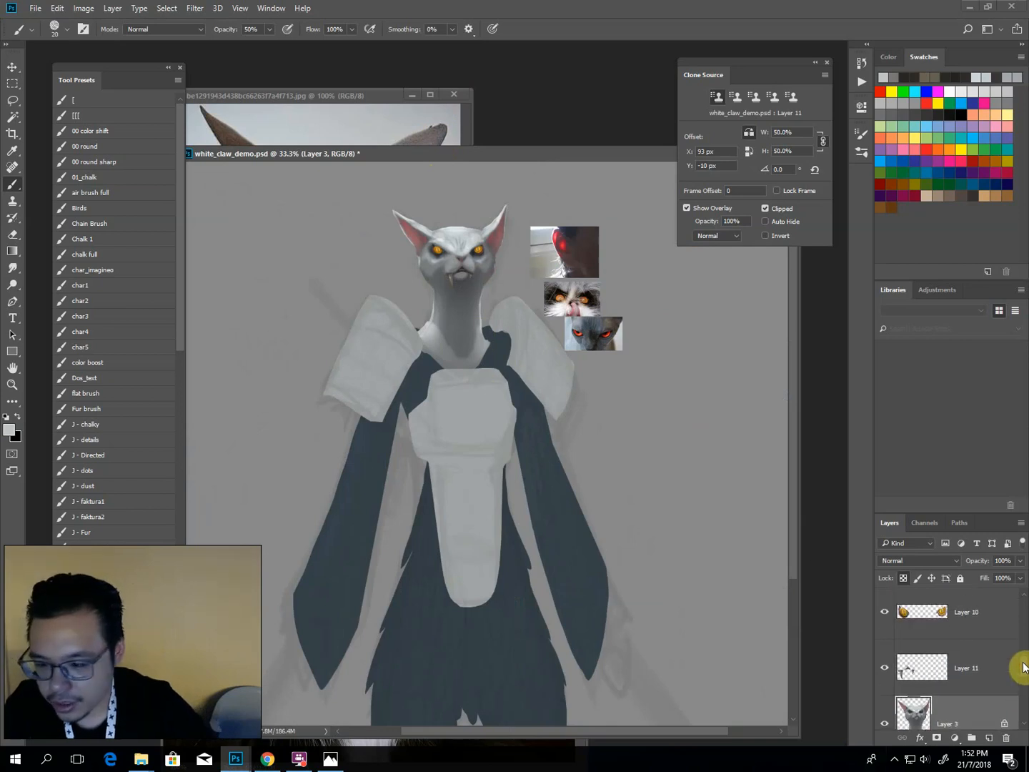
scroll(1024, 683, down, 2)
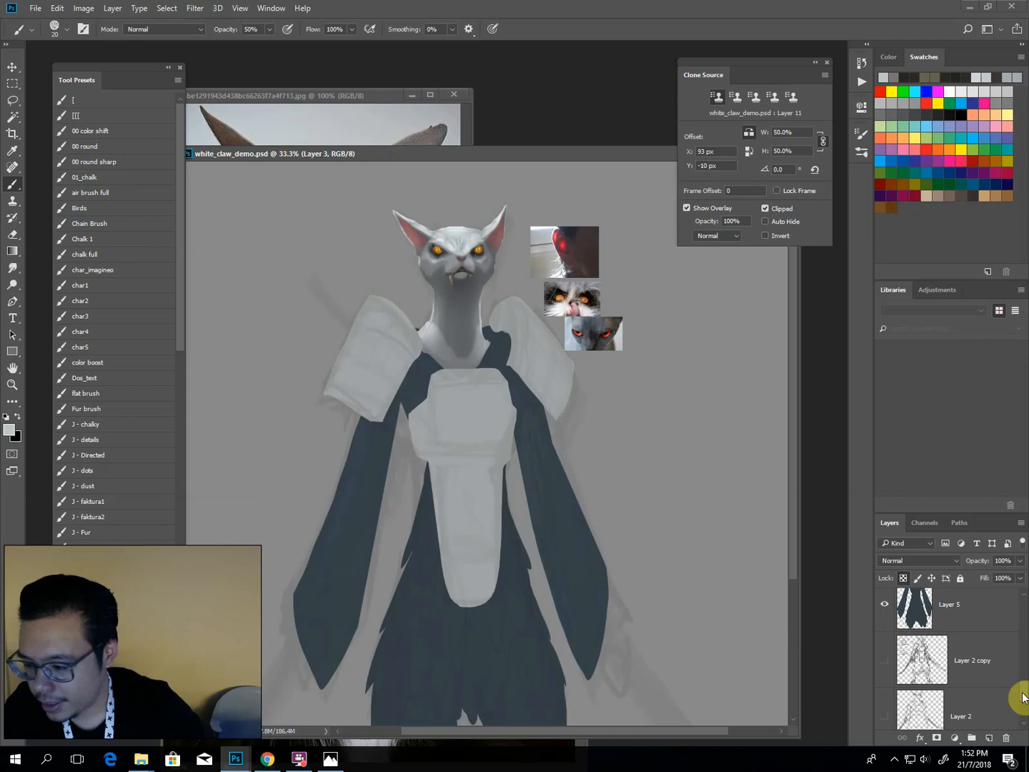
Delete the three reference image layers beside the character's head.
key(v)
ctrl+click(574, 244)
key(Delete)
ctrl+click(584, 298)
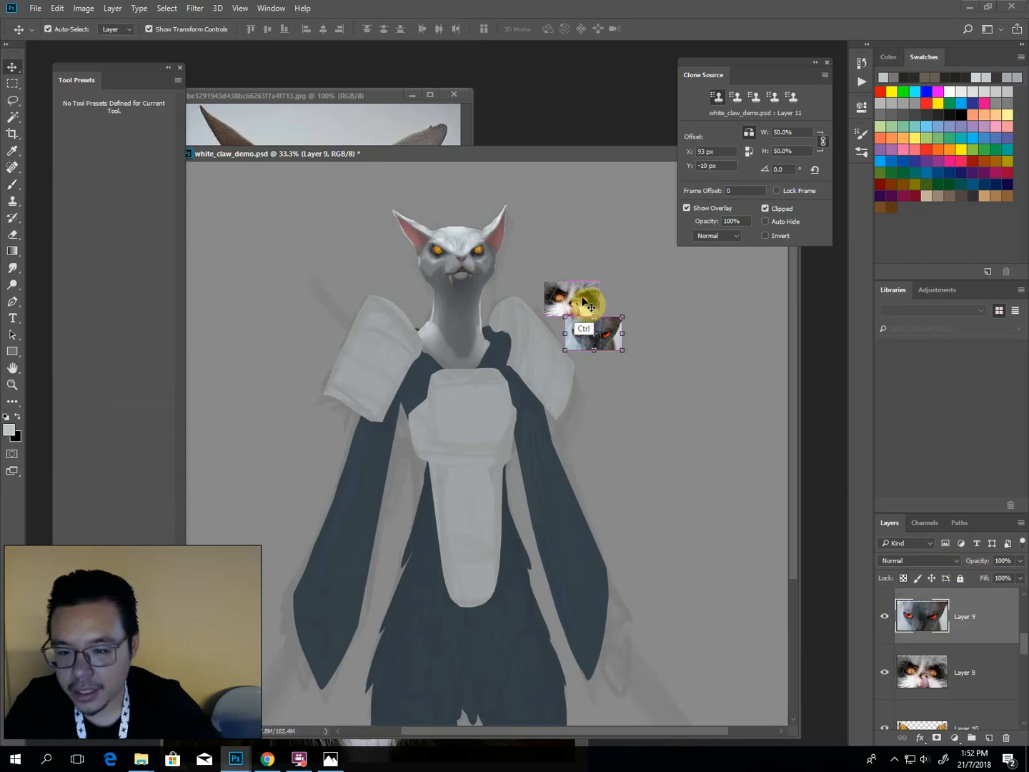
key(Delete)
ctrl+click(597, 331)
key(Delete)
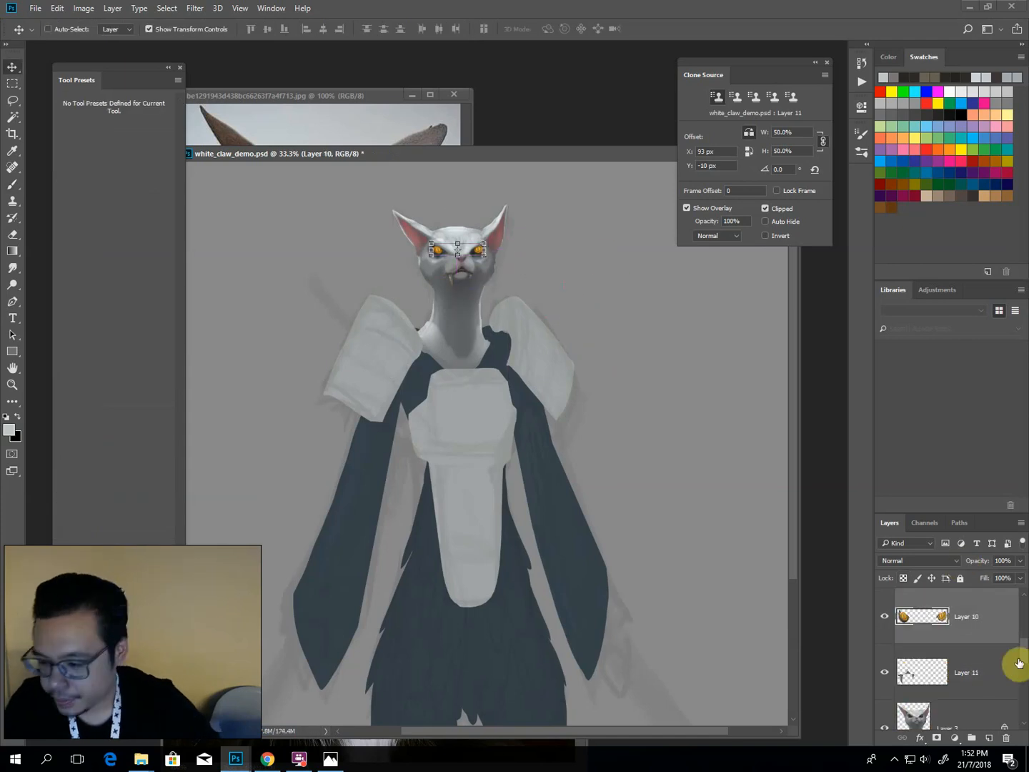
On Layer 4, lasso the inner side of the right-hand shoulder armour from its upper curve down to its lower tip.
scroll(1011, 665, down, 3)
scroll(1023, 674, up, 5)
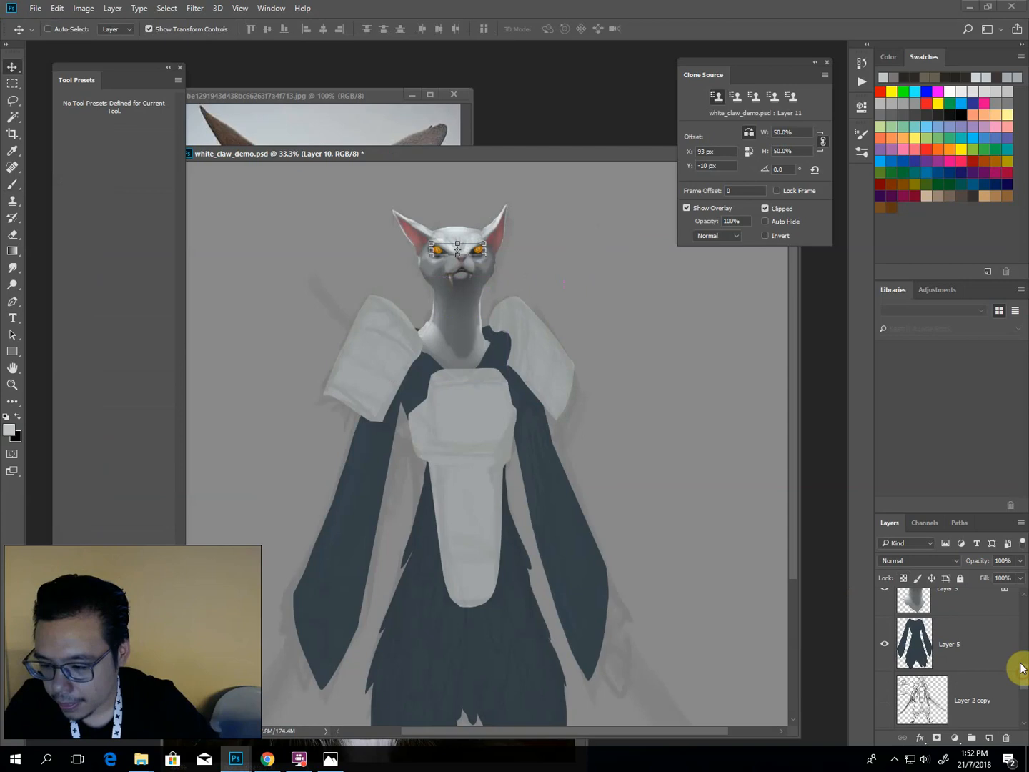
scroll(1019, 632, down, 3)
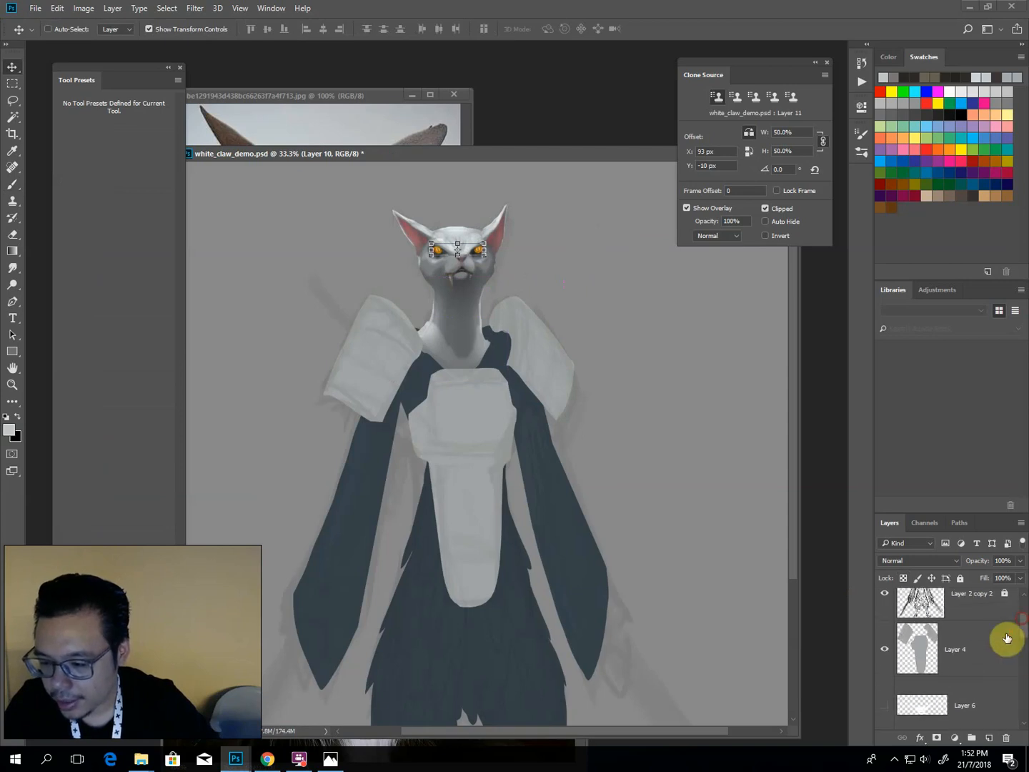
click(983, 648)
key(l)
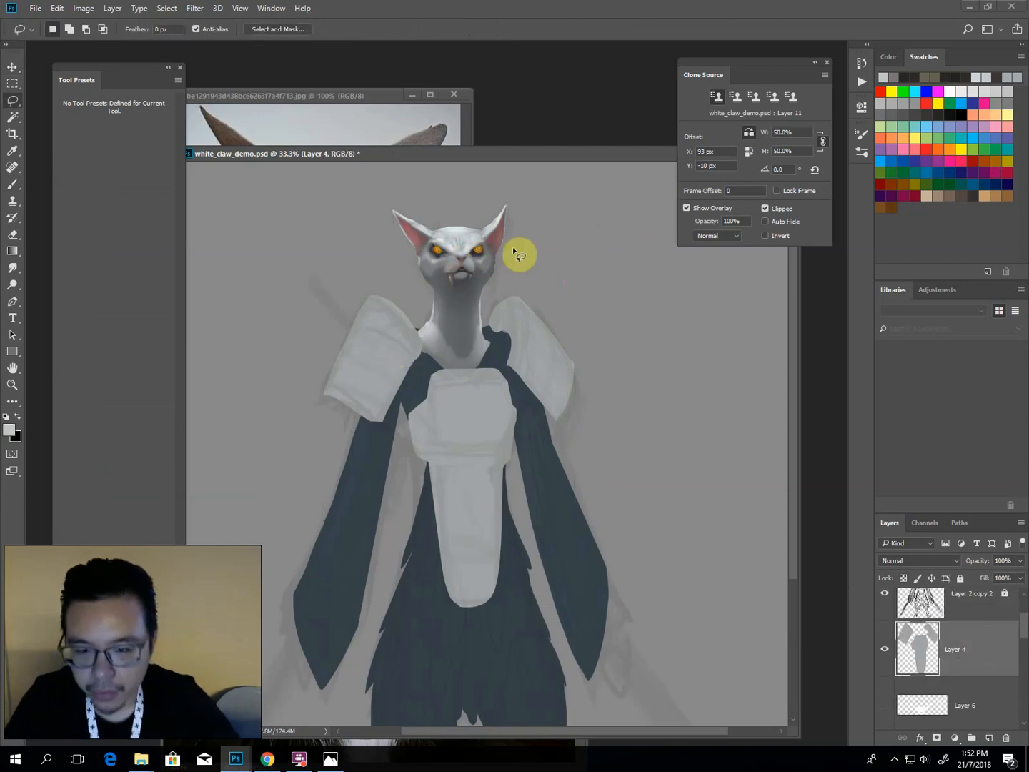
mouse_move(484, 321)
mouse_down()
mouse_move(494, 304)
mouse_move(514, 307)
mouse_up()
click(489, 292)
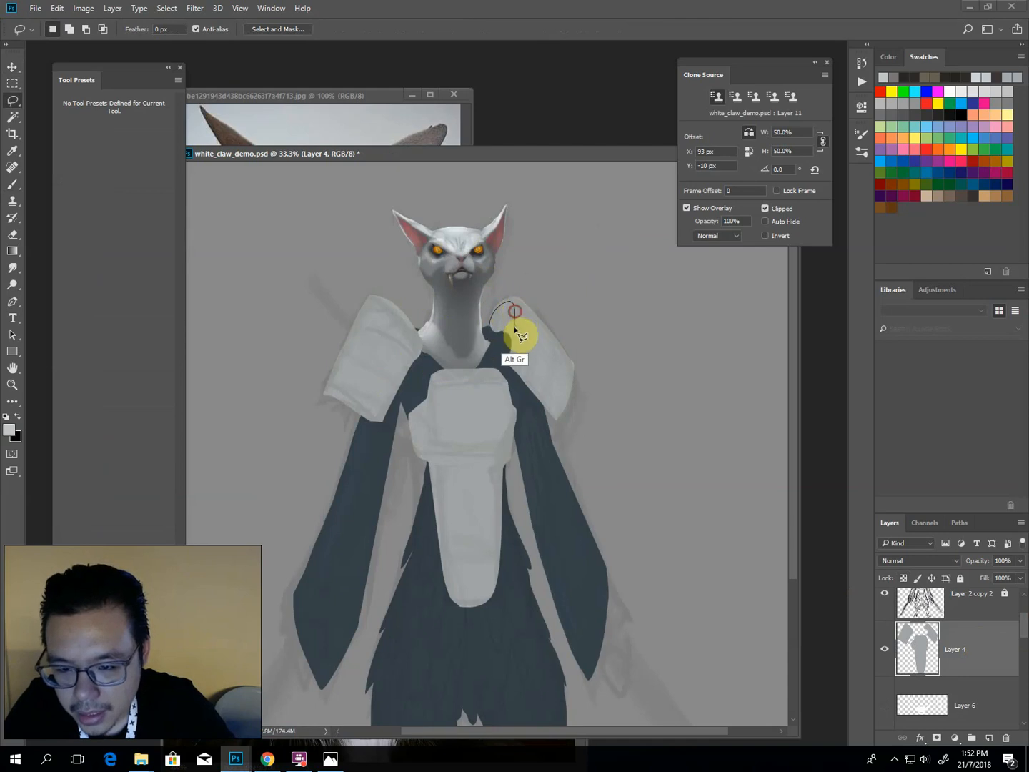
alt+click(509, 365)
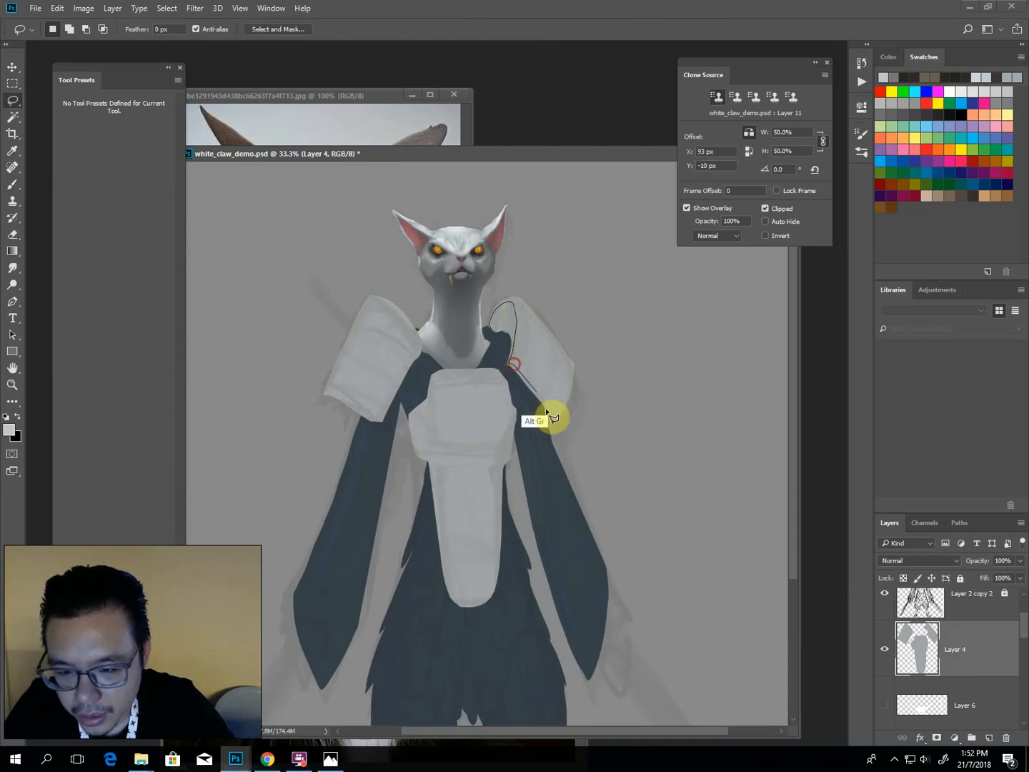
drag(556, 419, 470, 316)
Try to darken the lassoed armour area with Levels, lowering the midtones to 0.48.
key(ctrl+l)
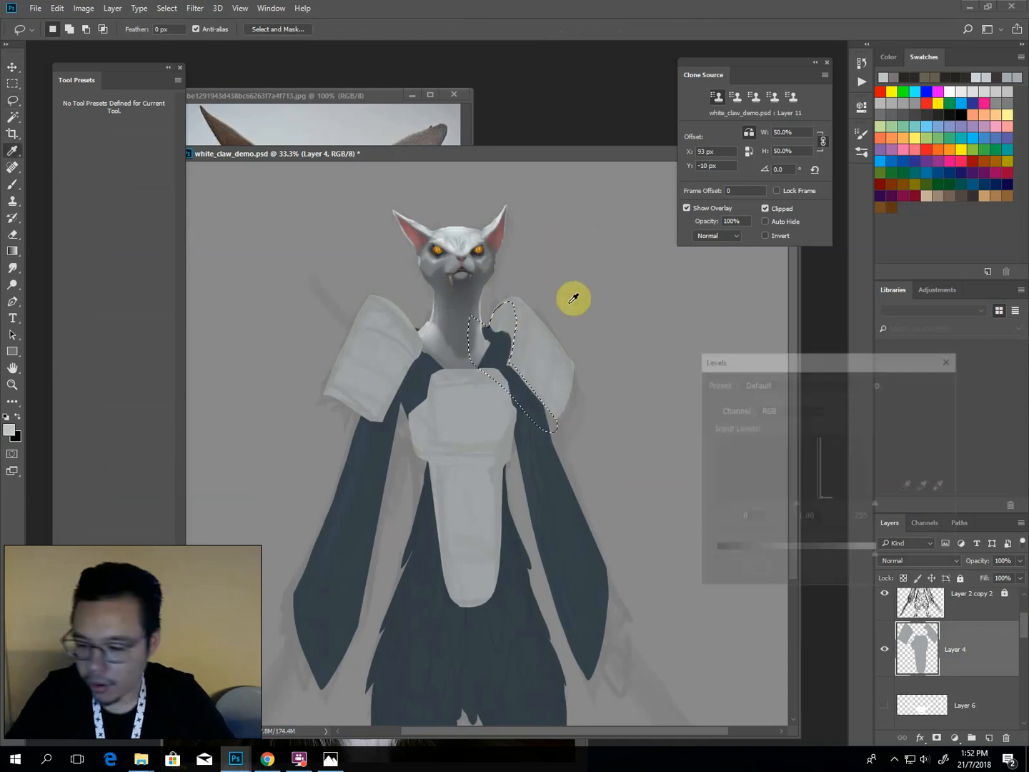
drag(802, 511, 821, 514)
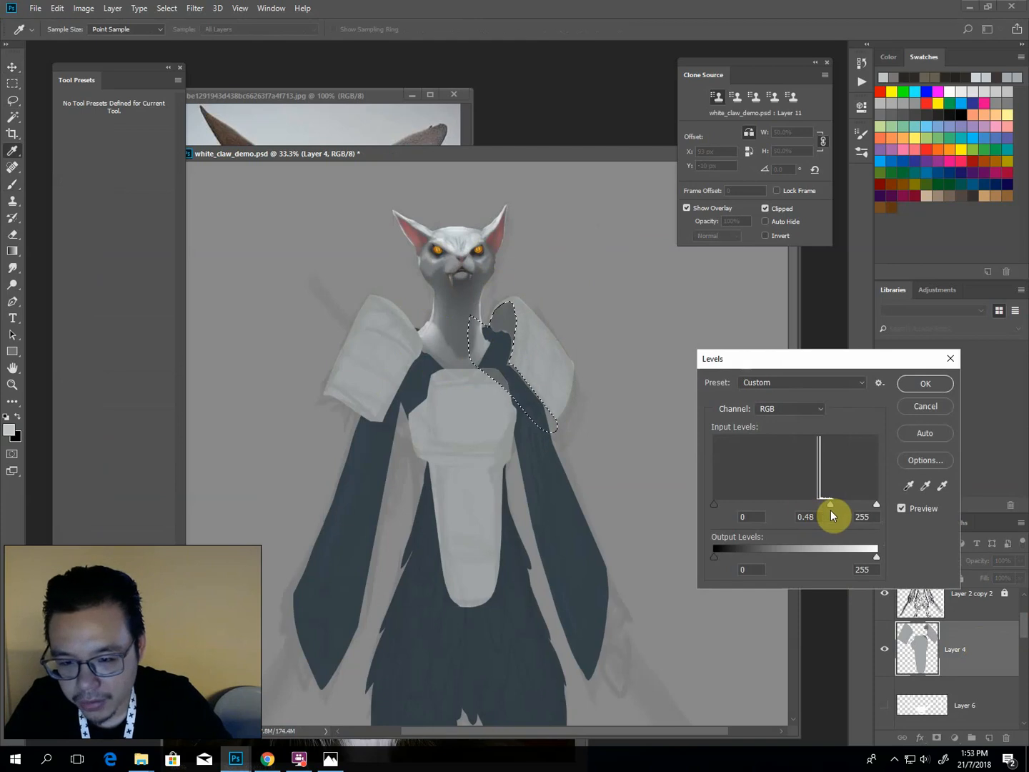
click(923, 386)
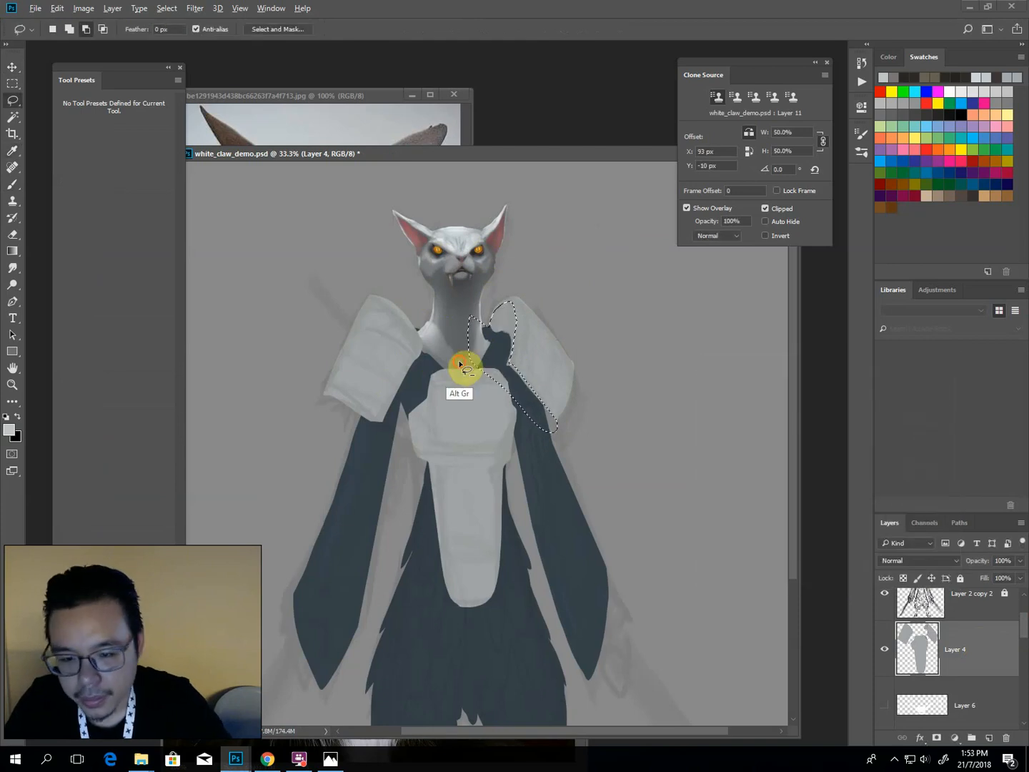
Darken the lassoed inner side of the right-hand shoulder armour with Levels, lowering the midtones to about 0.36, and clear the selection.
key(i)
key(ctrl+l)
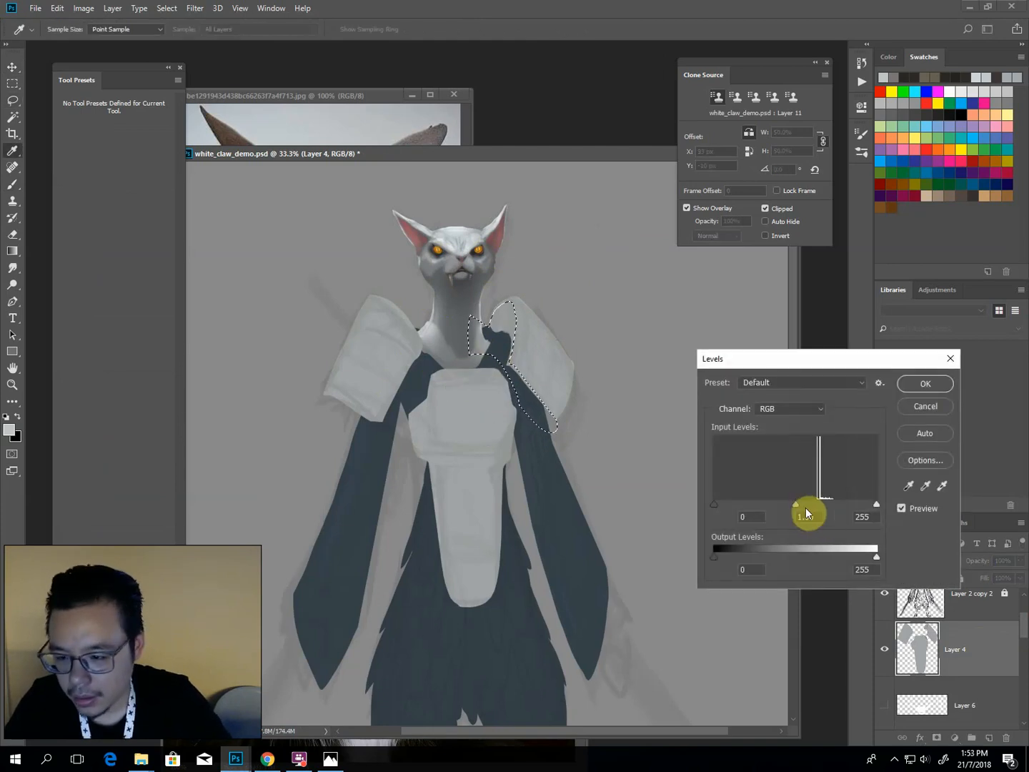
drag(796, 504, 827, 514)
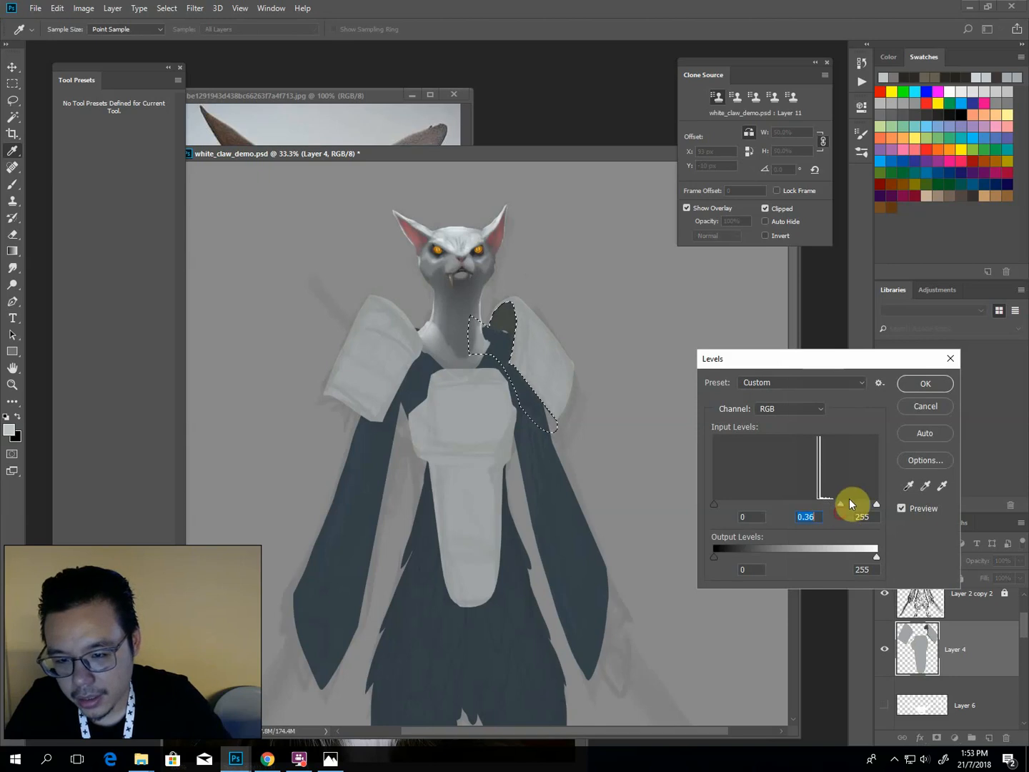
key(Return)
key(b)
key(ctrl+d)
Lasso the inner opening of the right-hand shoulder armour and shade it darker with burn strokes and dark brush strokes.
key(l)
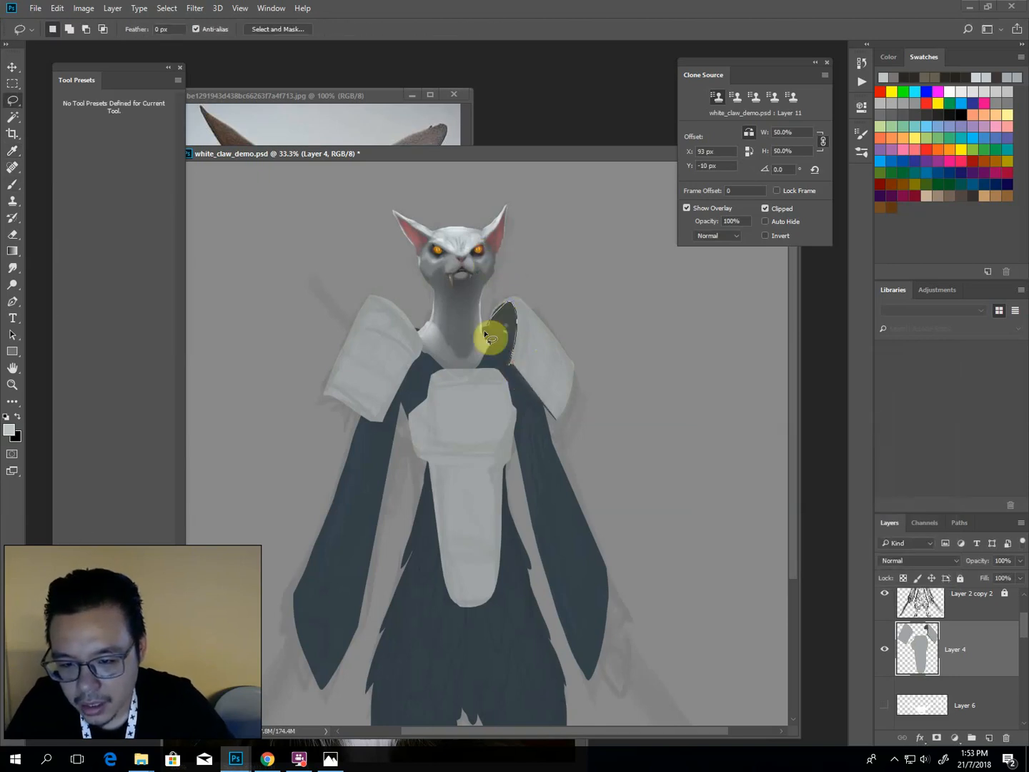
drag(485, 335, 495, 380)
key(o)
key(bracketright)
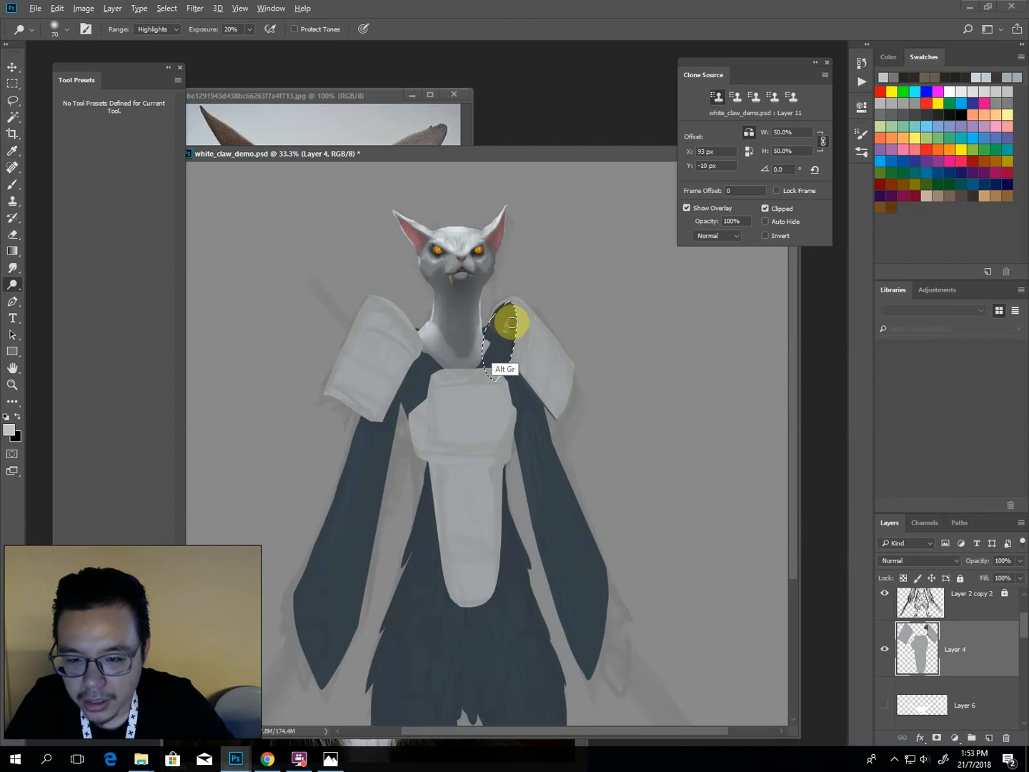
key(alt+l)
click(472, 272)
key(o)
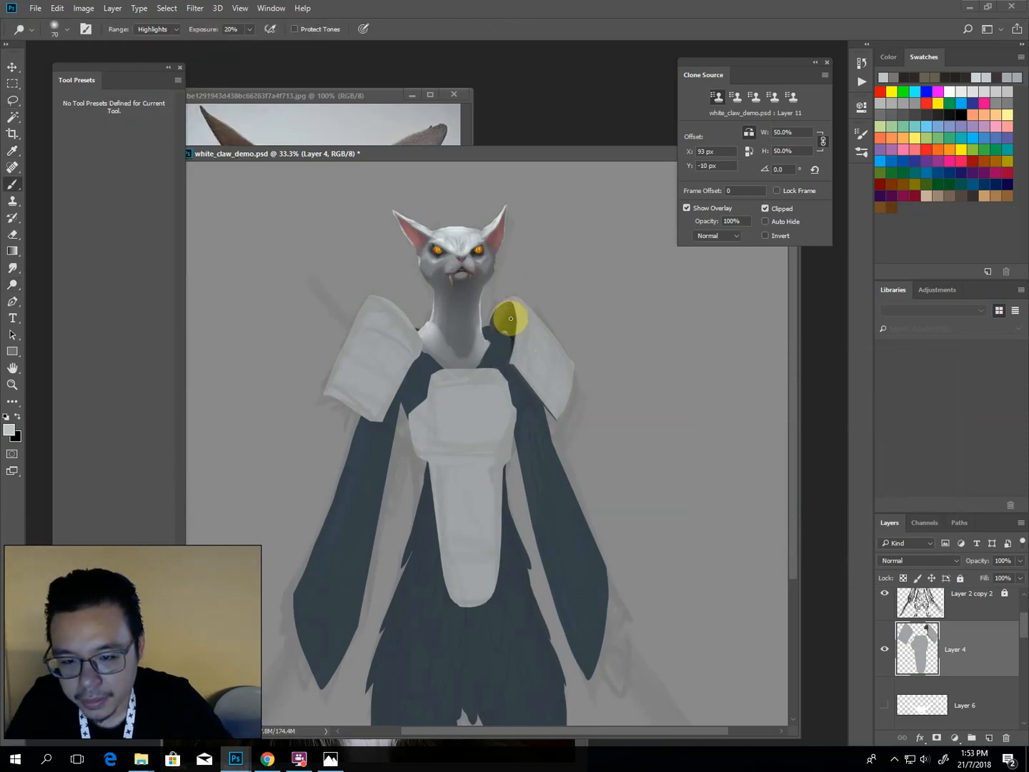
key(b)
alt+click(502, 326)
drag(509, 308, 509, 333)
Lasso the lower rim of the left-hand shoulder armour, burn it darker and clear the selection.
key(l)
mouse_move(424, 345)
mouse_down()
mouse_move(386, 426)
mouse_move(348, 400)
mouse_move(368, 473)
mouse_move(411, 402)
mouse_move(423, 346)
mouse_move(383, 408)
mouse_move(324, 391)
mouse_move(326, 372)
mouse_move(348, 403)
mouse_up()
key(o)
key(])
drag(375, 338, 349, 309)
key(l)
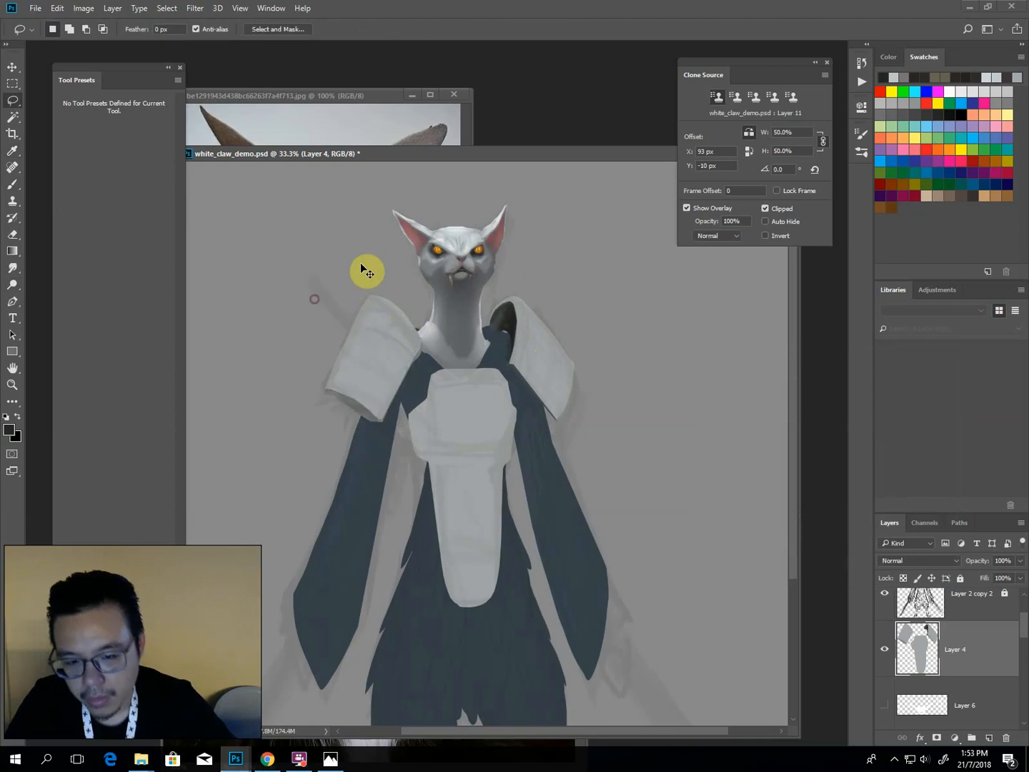
key(ctrl+d)
Lasso a small wedge below the left-hand shoulder armour's outer corner and fill it with sampled dark grey brushwork as its inner side.
key(ctrl+plus)
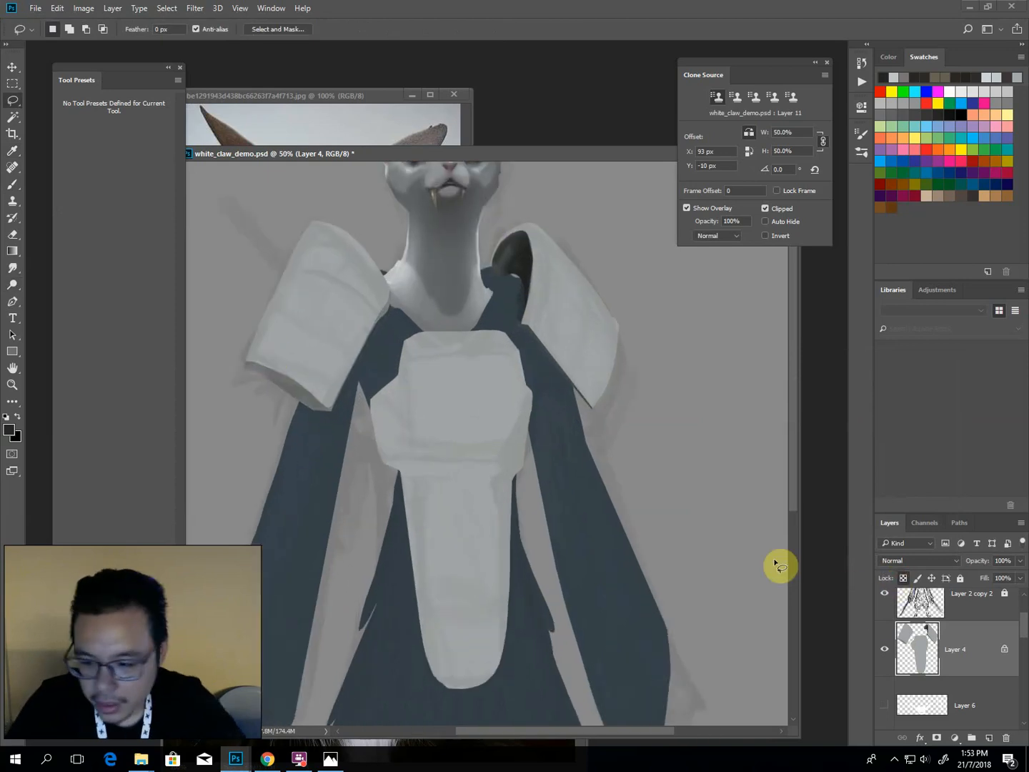
mouse_move(246, 364)
mouse_down()
mouse_move(264, 405)
mouse_move(284, 395)
mouse_move(269, 371)
mouse_move(248, 363)
mouse_up()
key(alt)
key(b)
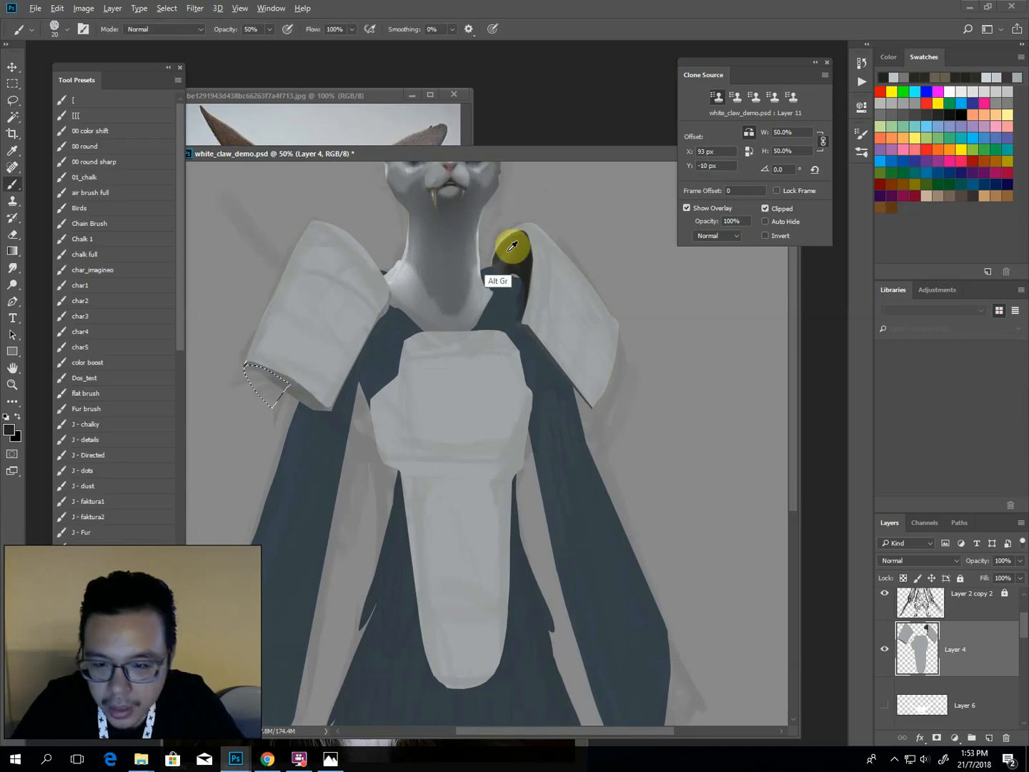
alt+click(512, 246)
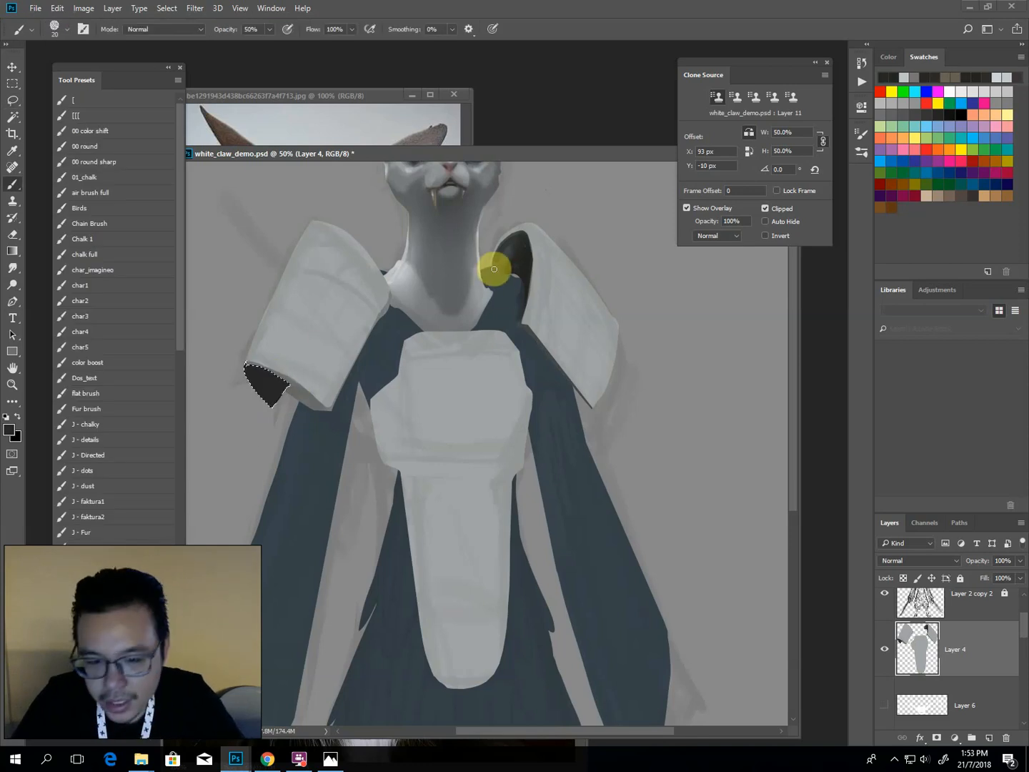
alt+click(311, 395)
mouse_move(258, 369)
mouse_down()
mouse_move(262, 402)
mouse_move(246, 368)
mouse_move(293, 401)
mouse_up()
key(l)
click(638, 460)
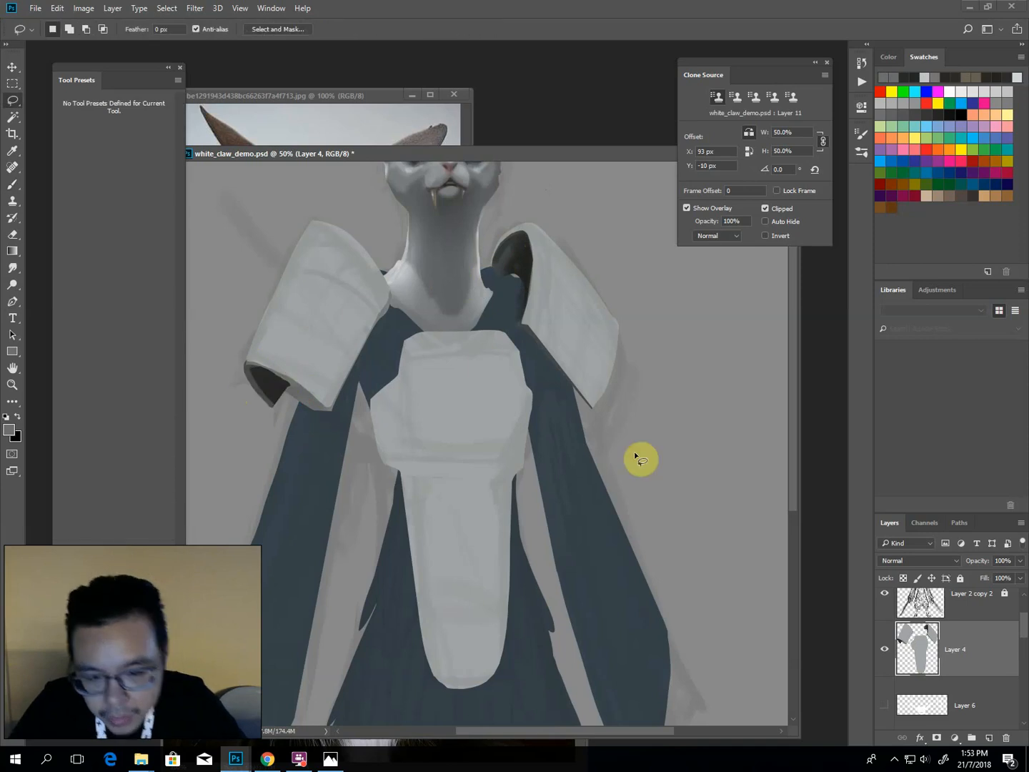
Deepen the dark underside of the left-hand shoulder armour and paint its lower rim with sampled grey.
key(b)
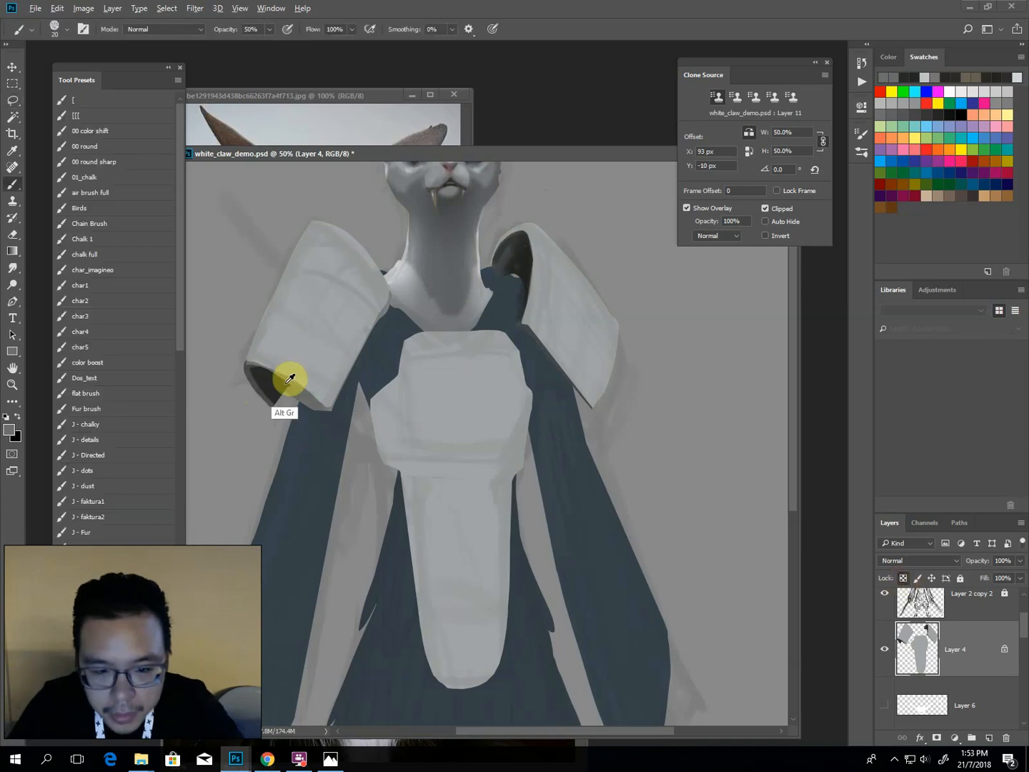
alt+click(285, 383)
mouse_move(279, 381)
mouse_down()
mouse_move(301, 400)
mouse_move(278, 384)
mouse_move(314, 409)
mouse_move(270, 377)
mouse_move(284, 381)
mouse_move(254, 373)
mouse_up()
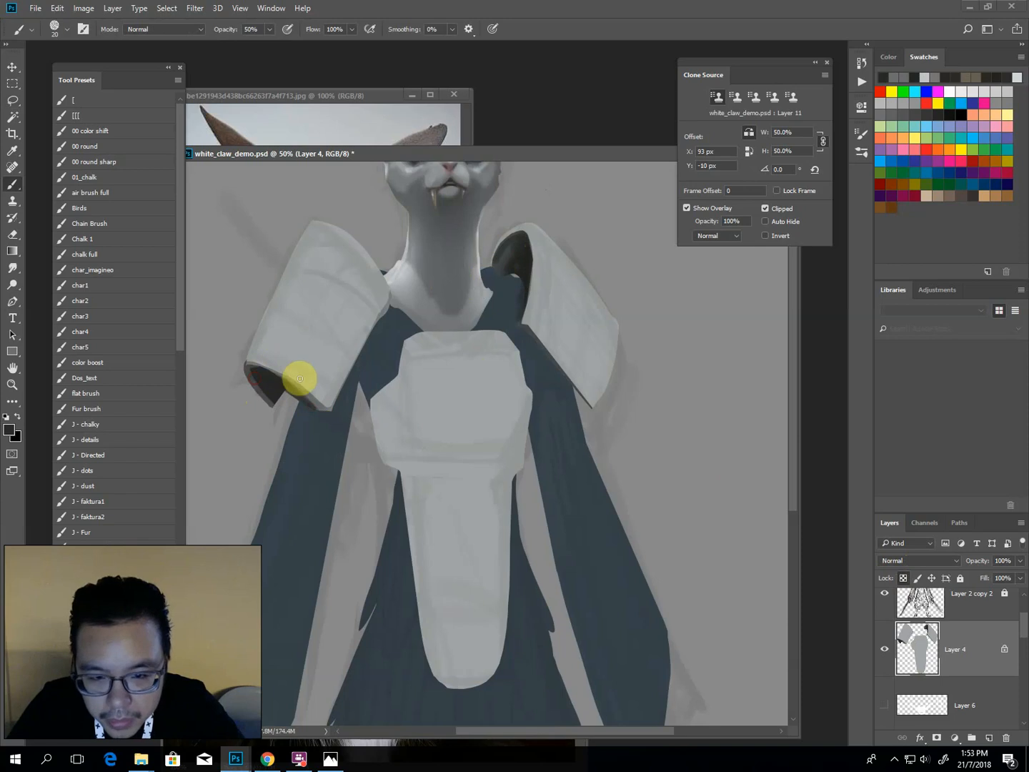
alt+click(320, 398)
drag(321, 408, 269, 372)
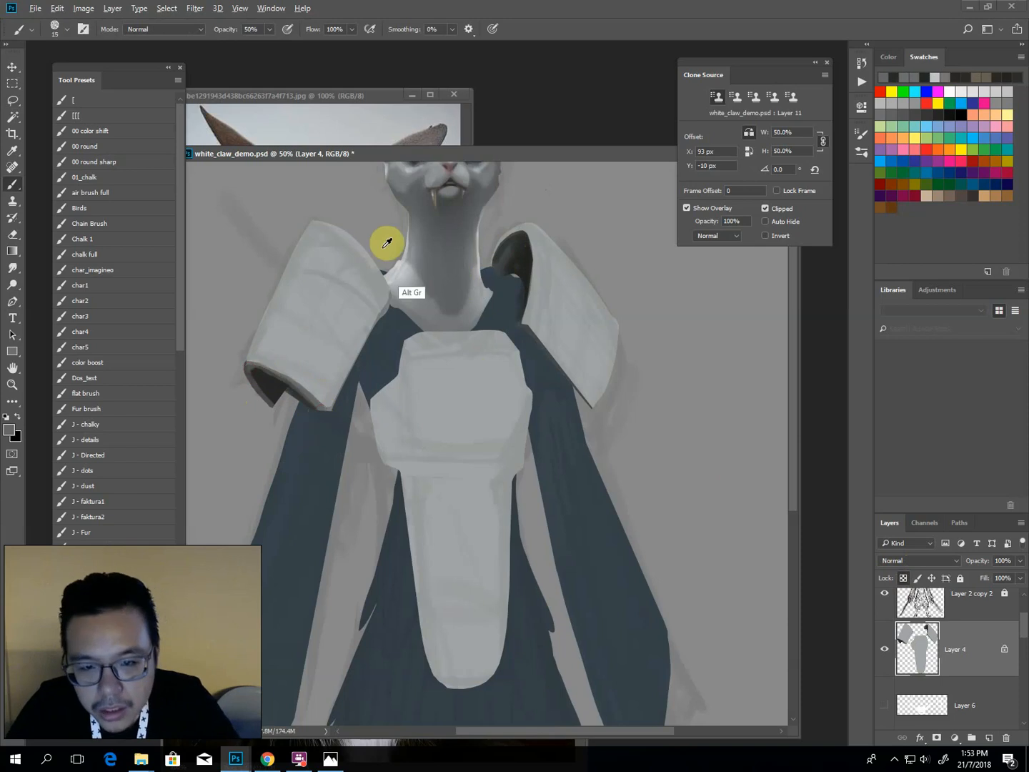
Sample light grey from the left-hand shoulder armour and clean up its lower edge with a smaller brush.
alt+click(399, 266)
alt+click(295, 284)
alt+click(254, 351)
key([)
drag(254, 365, 300, 387)
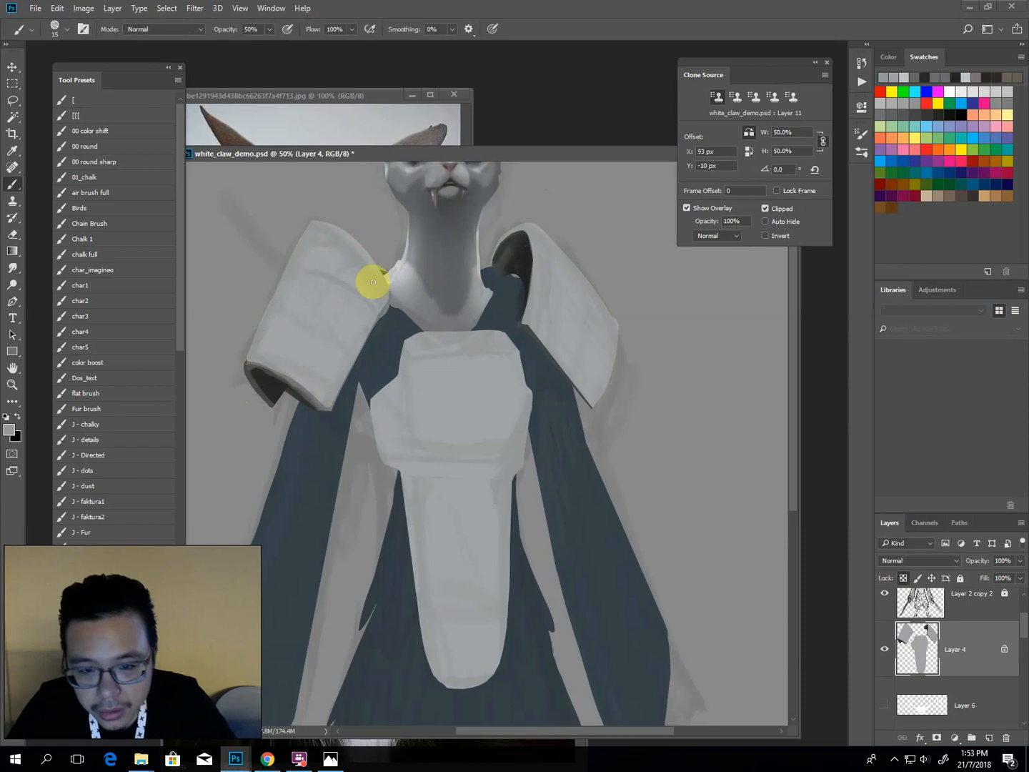
Lasso the curved front rim of the right-hand shoulder armour, lighten it with the Dodge tool at 20% exposure and clear the selection.
alt+click(515, 272)
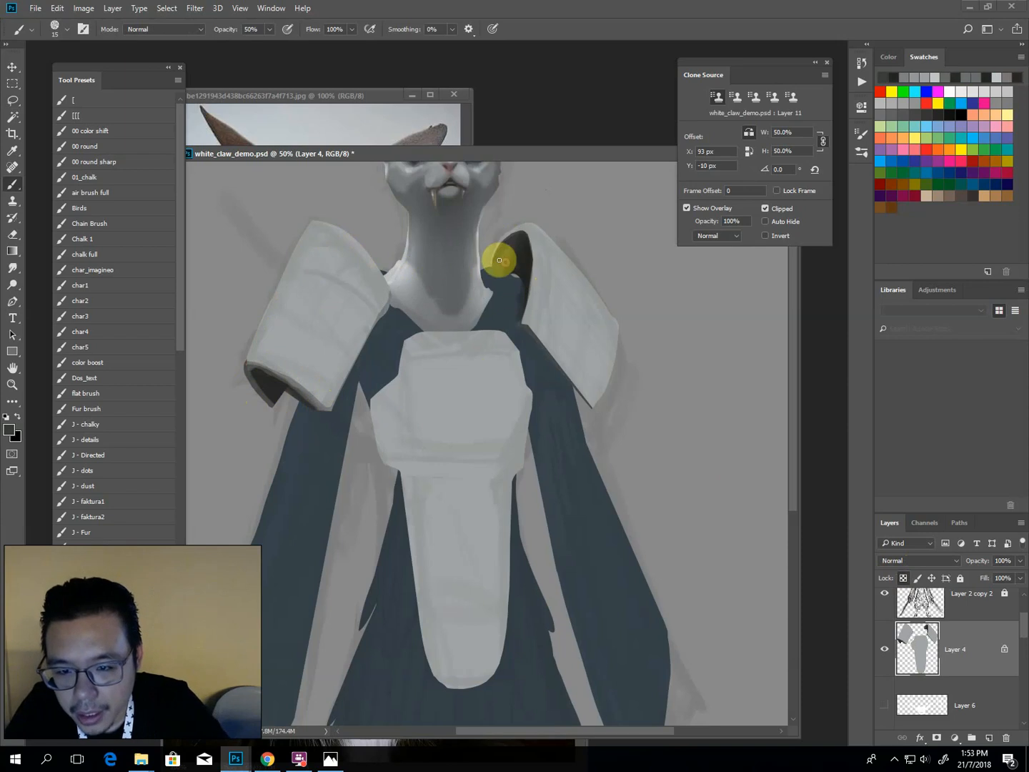
alt+click(421, 390)
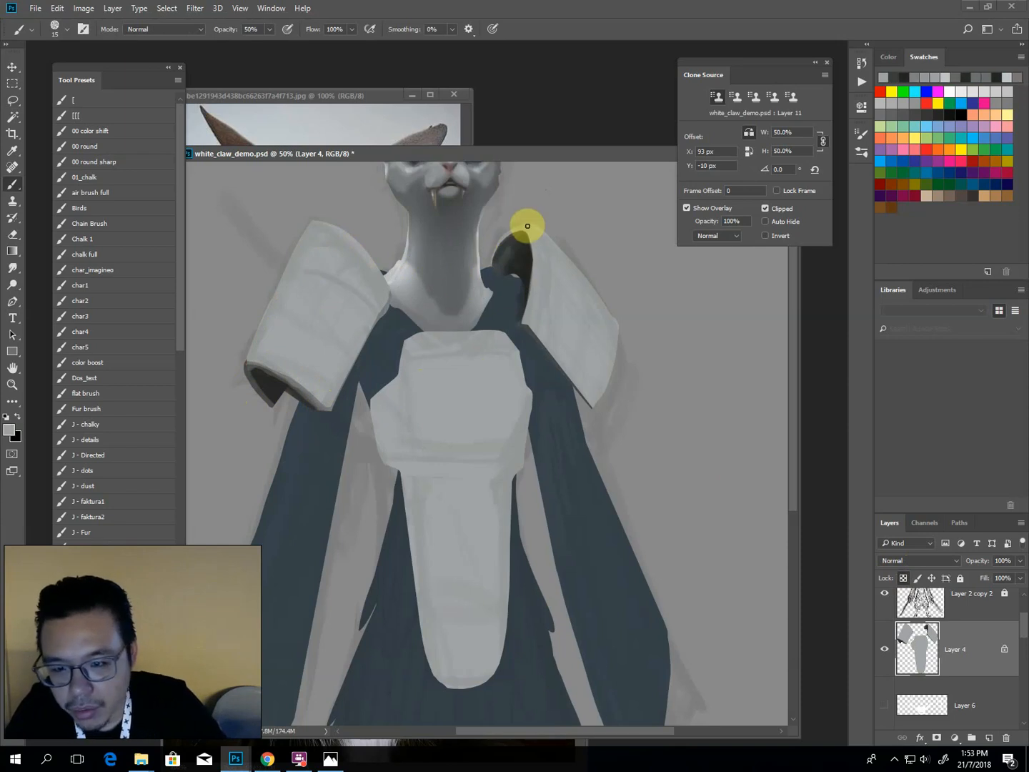
key(l)
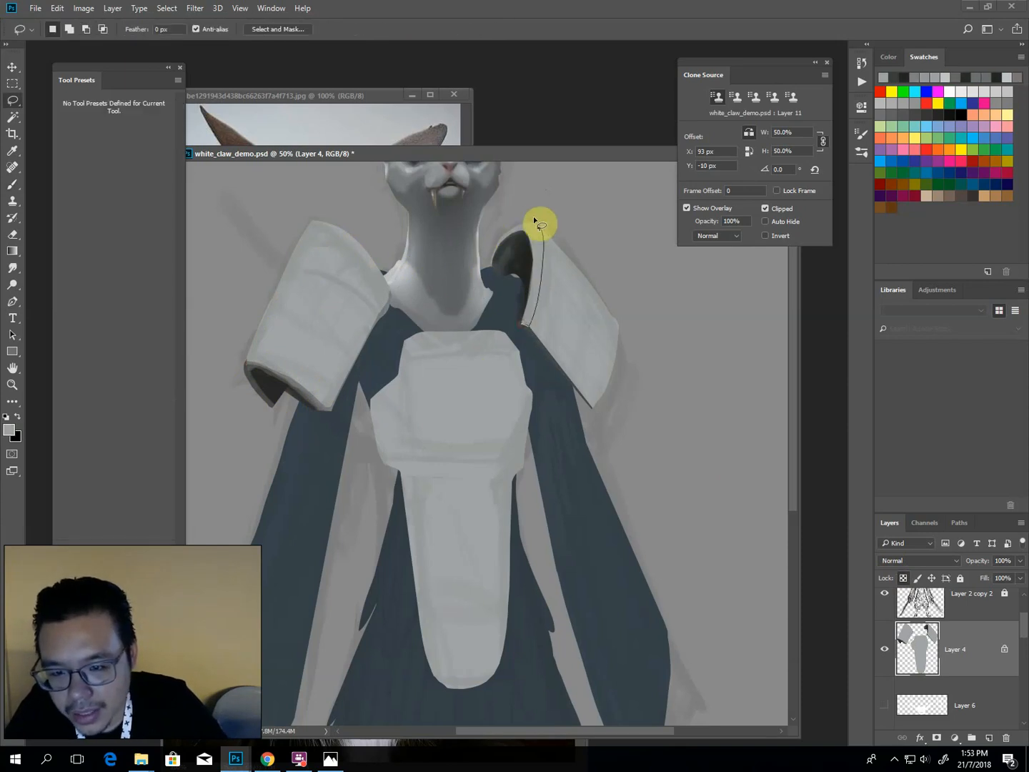
mouse_move(542, 225)
mouse_down()
mouse_move(513, 222)
mouse_move(487, 274)
mouse_move(519, 335)
mouse_up()
key(o)
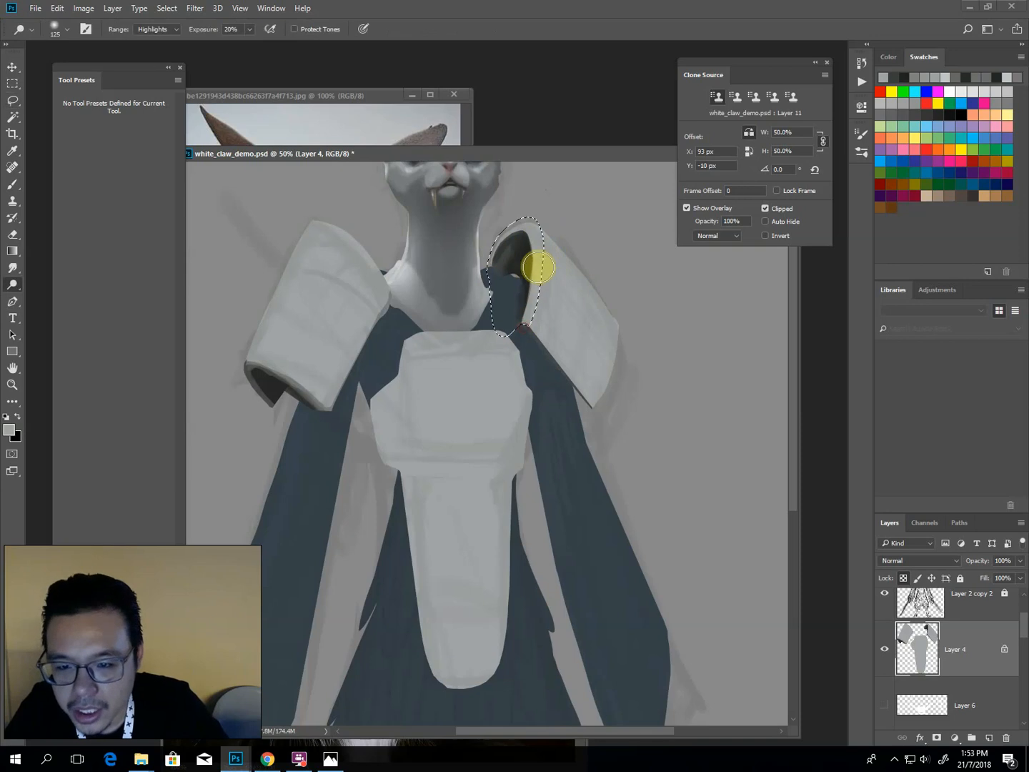
drag(500, 248, 524, 340)
key(l)
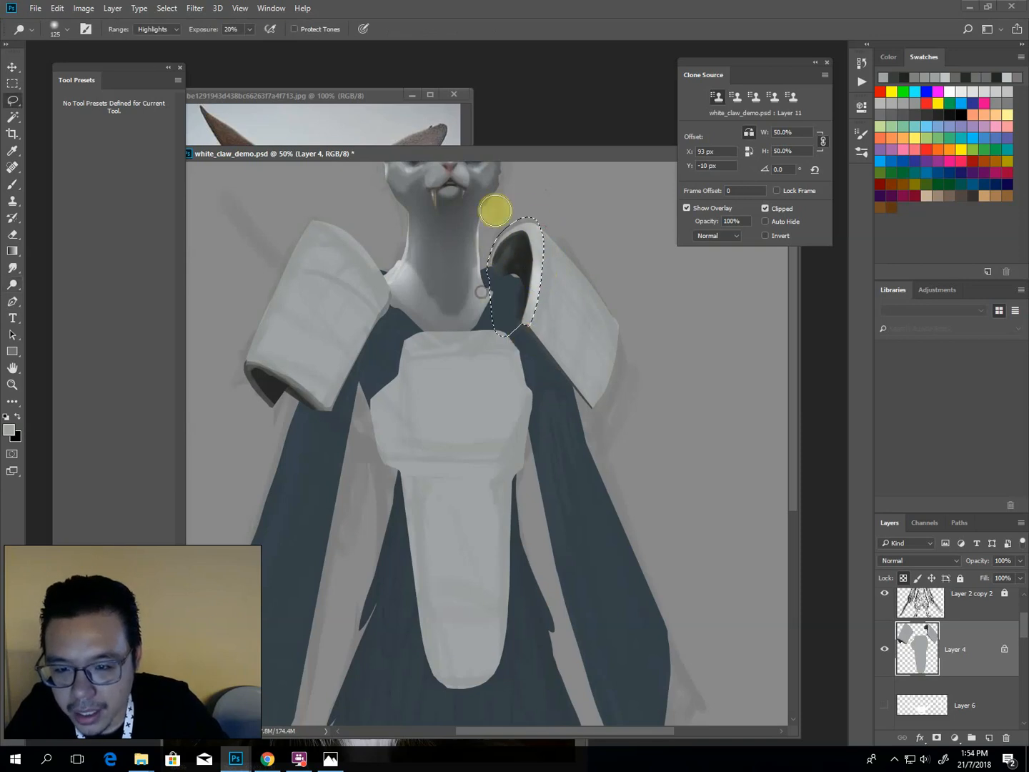
click(495, 204)
Paint a light edge highlight along the right-hand shoulder armour's front rim and its lower inner edge, using colour sampled from the rim.
key(b)
alt+click(537, 271)
key([)
drag(541, 240, 535, 227)
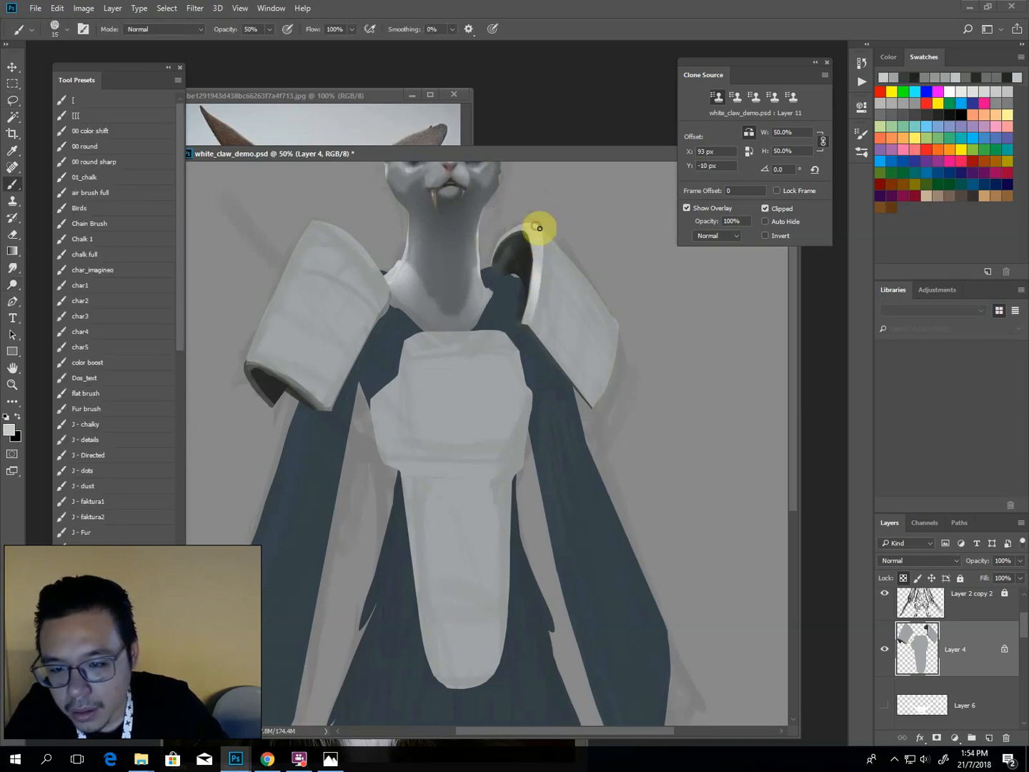
drag(530, 320, 537, 227)
mouse_move(533, 326)
mouse_down()
mouse_move(589, 400)
mouse_move(531, 321)
mouse_move(584, 399)
mouse_up()
Paint light edge highlights along the lower rim and inner side of the left-hand shoulder armour.
key(])
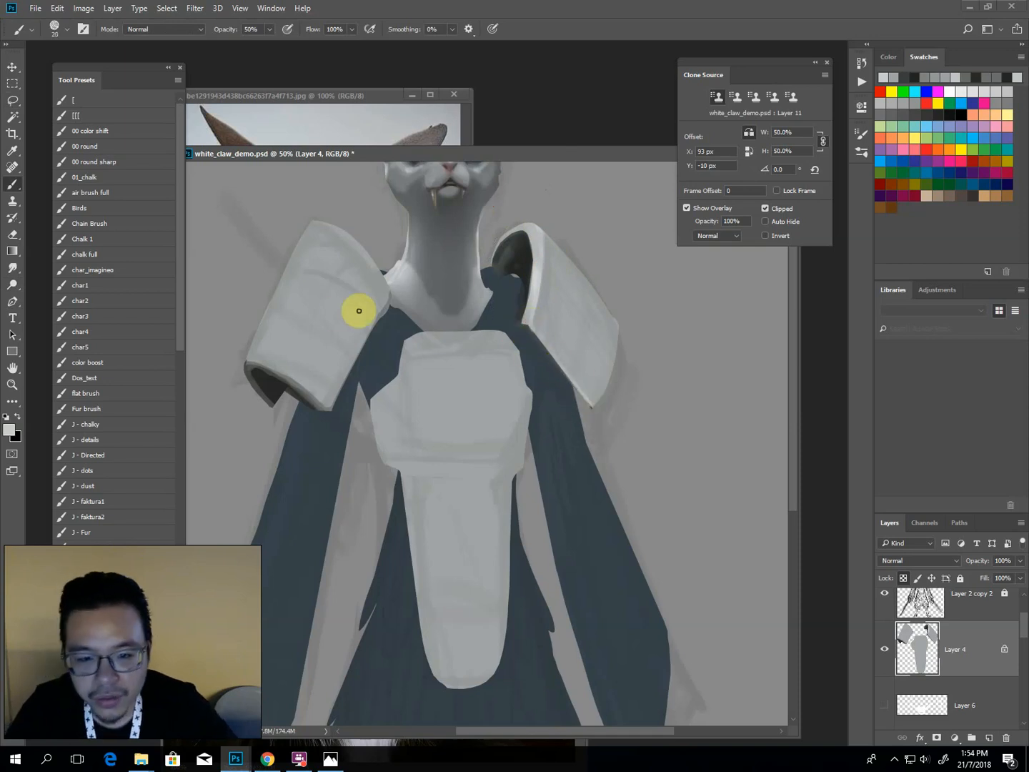
mouse_move(361, 351)
mouse_down()
mouse_move(329, 402)
mouse_move(367, 340)
mouse_move(323, 402)
mouse_move(276, 369)
mouse_up()
key([)
key(])
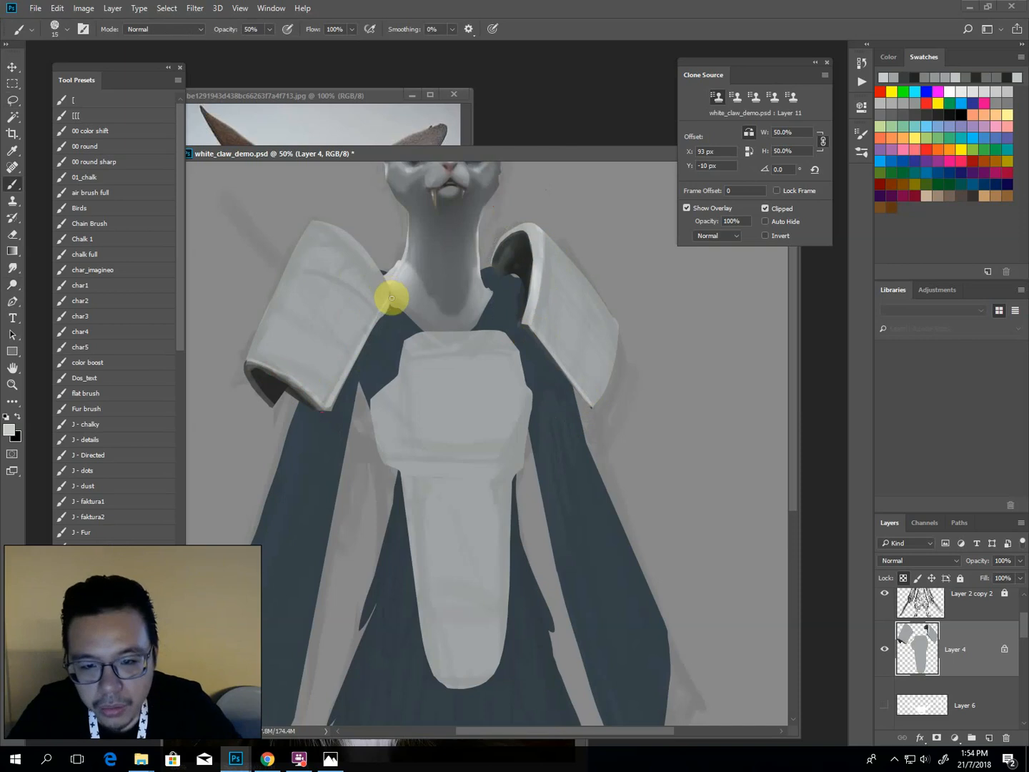
drag(393, 300, 383, 277)
Lasso the left-hand shoulder armour and warp it so it sits lower and curves closer to the body.
key(ctrl+minus)
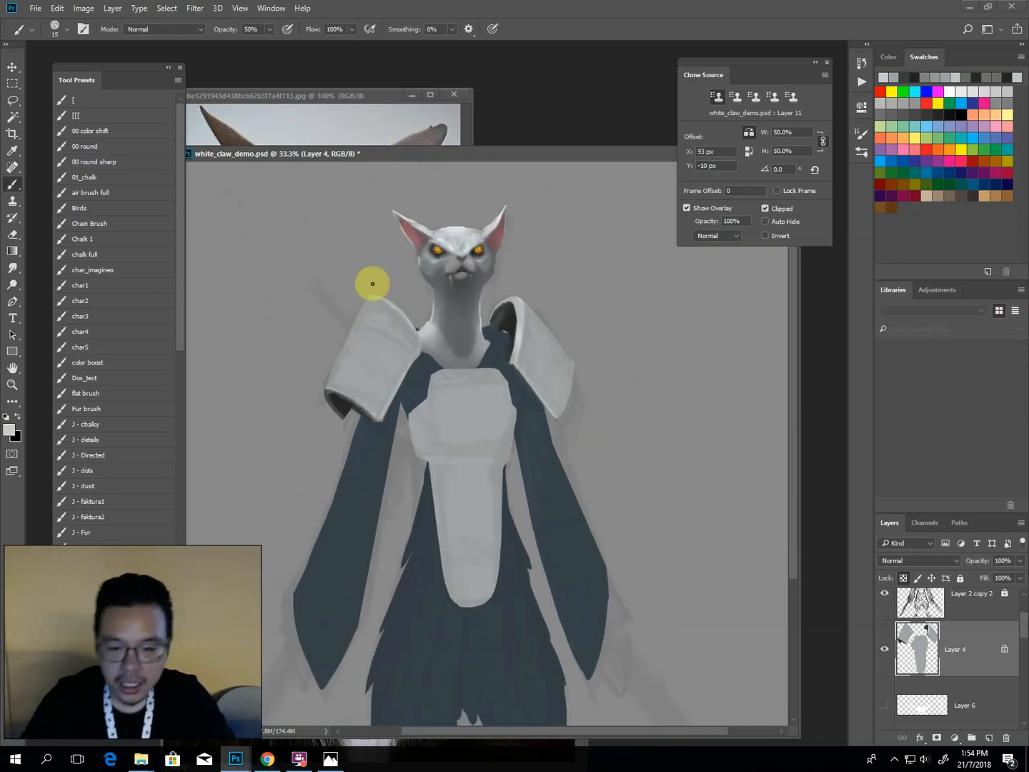
key(l)
mouse_move(346, 293)
mouse_down()
mouse_move(404, 294)
mouse_move(400, 424)
mouse_move(296, 381)
mouse_up()
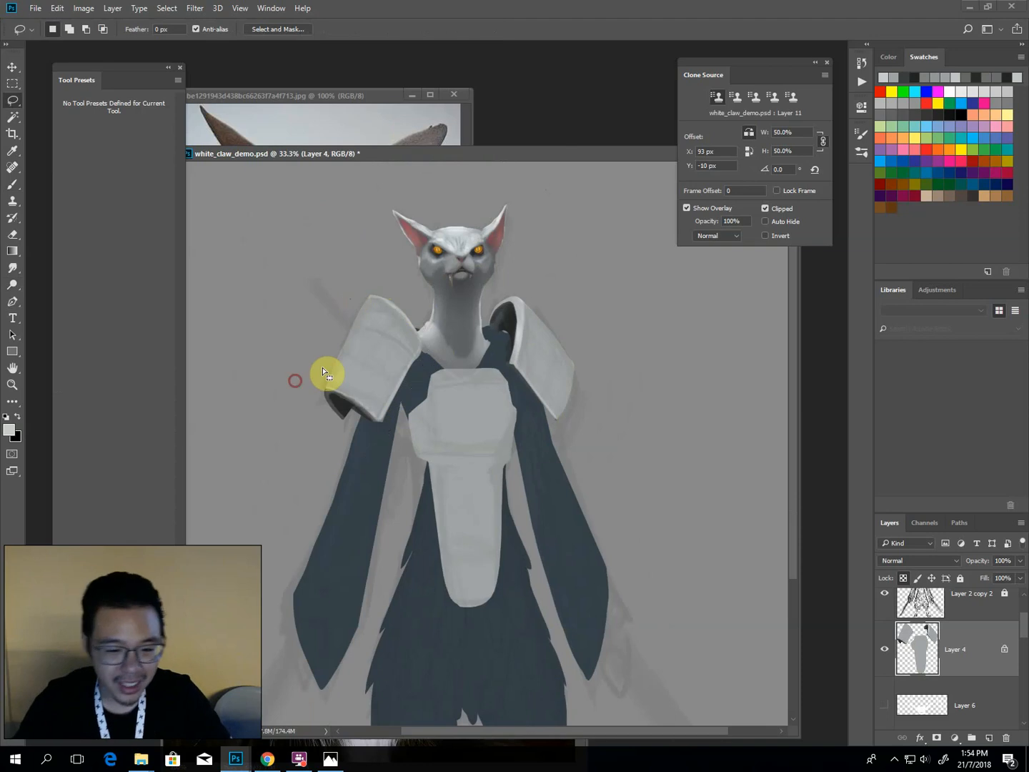
key(ctrl+t)
click(526, 29)
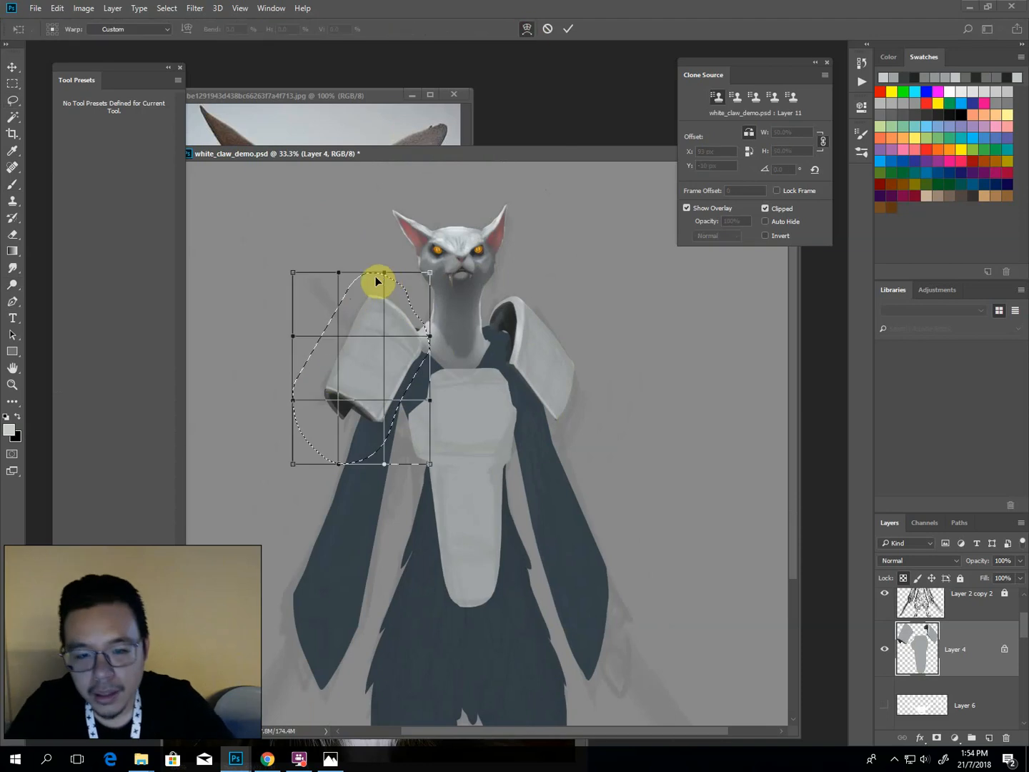
drag(375, 279, 381, 298)
drag(333, 339, 418, 359)
mouse_move(363, 457)
mouse_down()
mouse_move(376, 479)
mouse_move(371, 469)
mouse_up()
drag(351, 285, 365, 268)
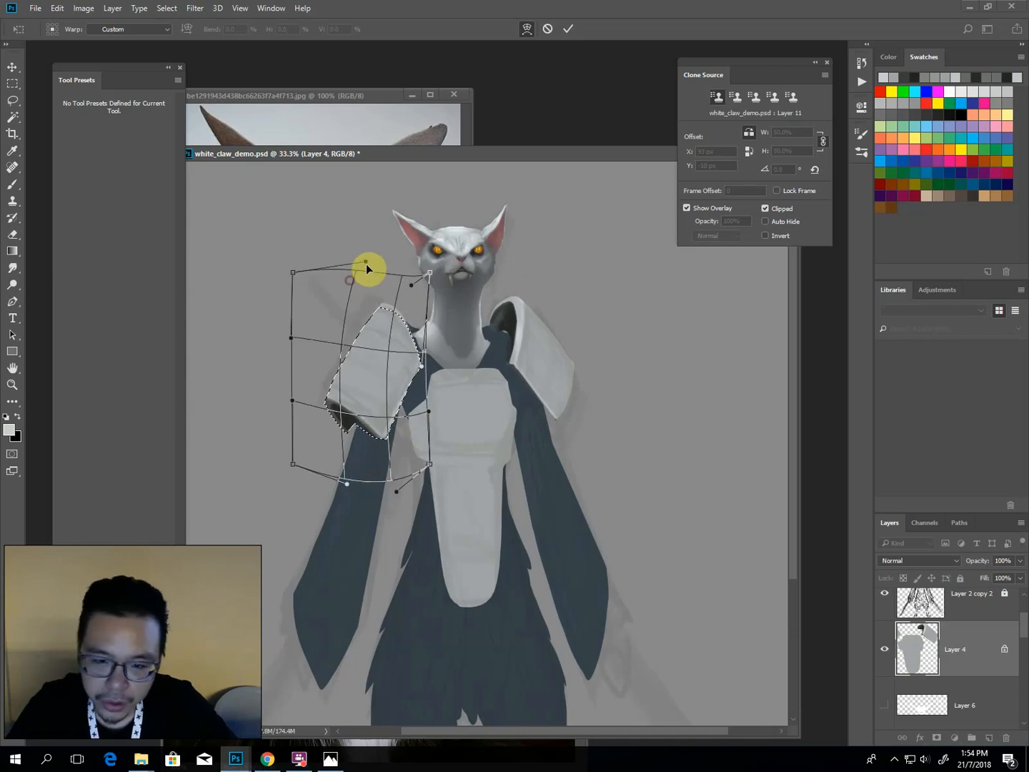
key(Return)
key(Return)
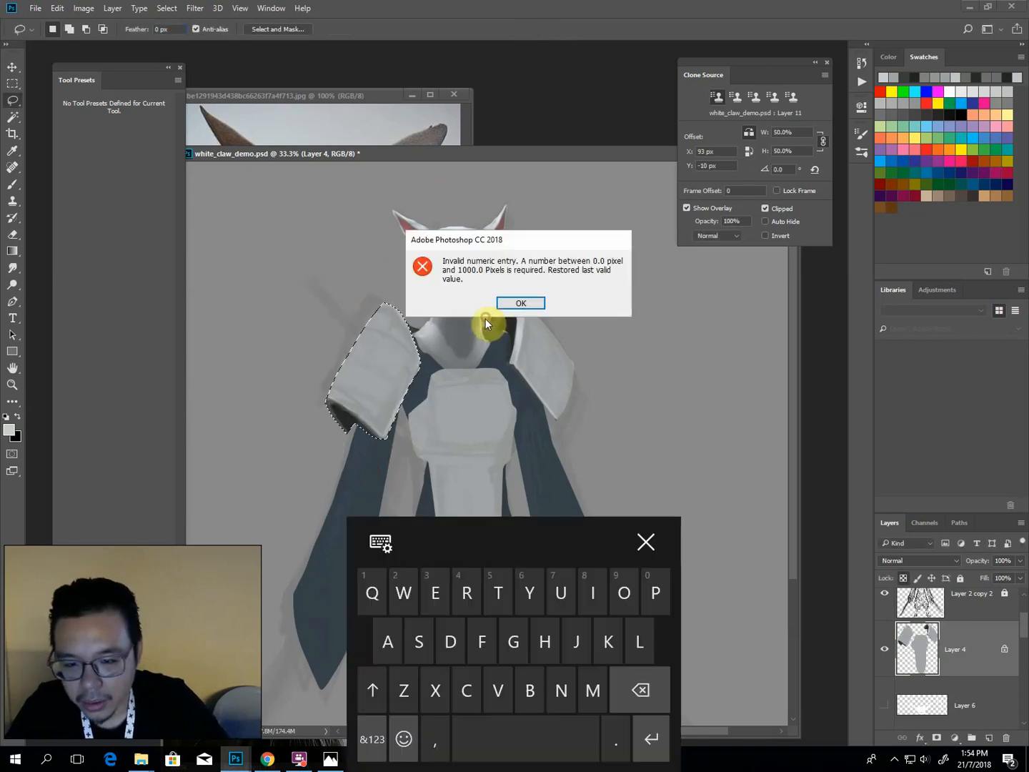
key(Return)
Lasso the right-hand shoulder armour and warp it inward and downward to balance the other shoulder.
mouse_move(489, 314)
mouse_down()
mouse_move(534, 282)
mouse_move(570, 465)
mouse_move(531, 421)
mouse_move(492, 340)
mouse_move(505, 287)
mouse_up()
key(ctrl+t)
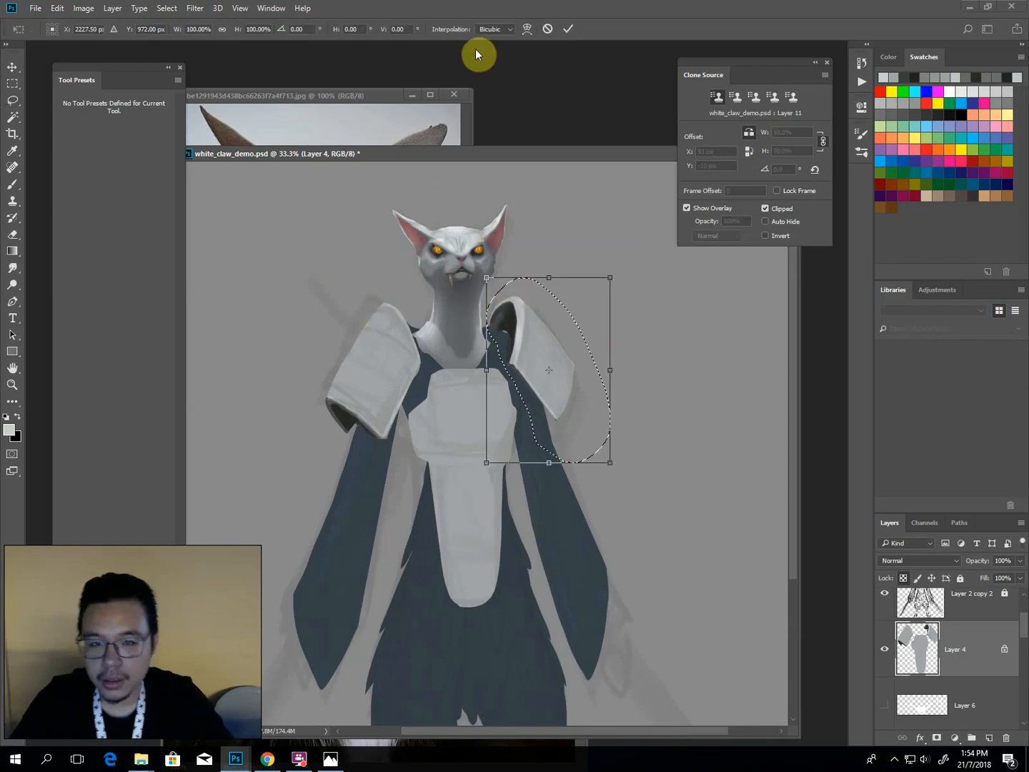
click(527, 29)
drag(614, 405, 628, 443)
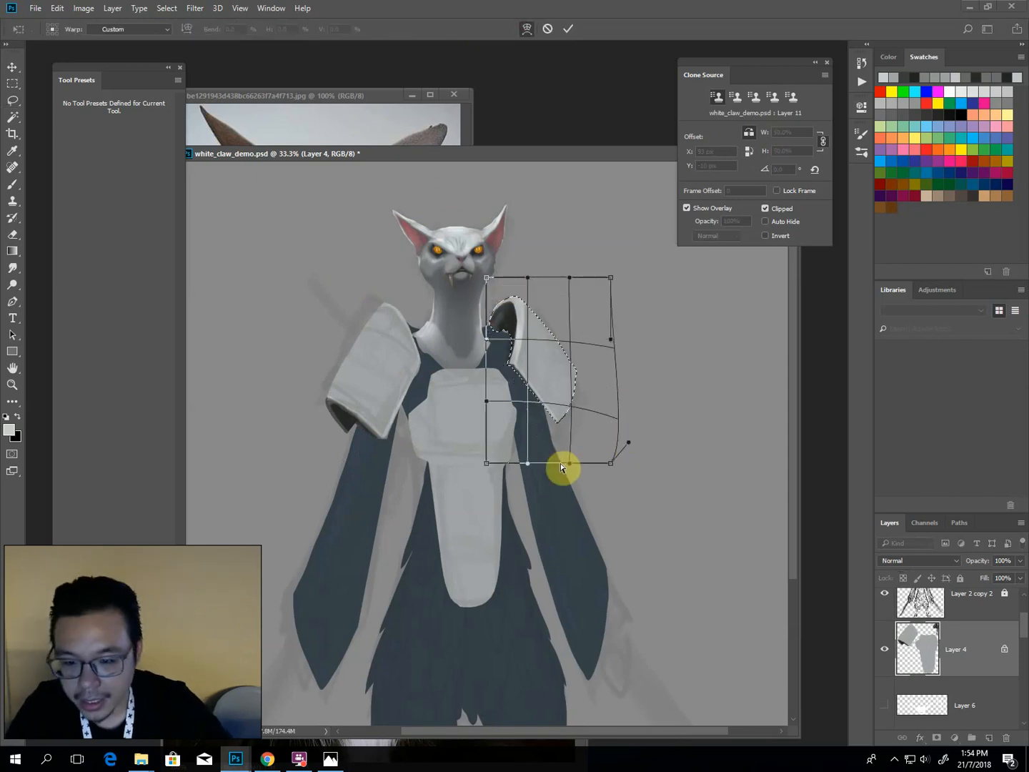
drag(569, 463, 544, 473)
drag(611, 341, 638, 456)
drag(561, 437, 545, 446)
drag(545, 390, 488, 289)
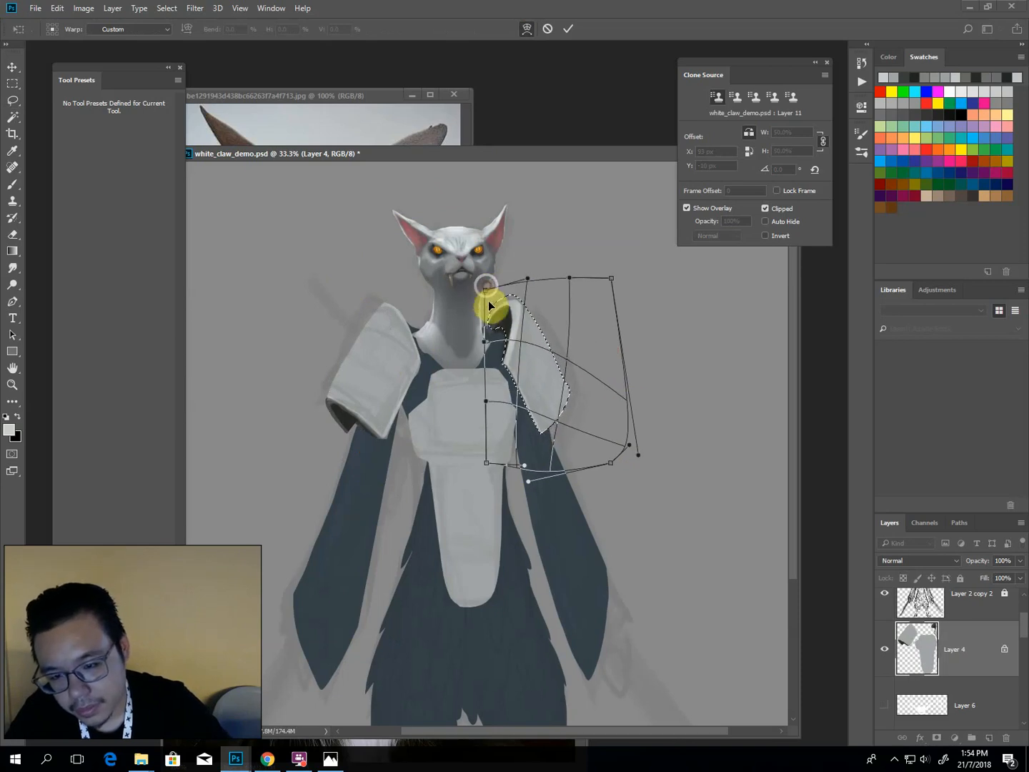
key(Return)
key(l)
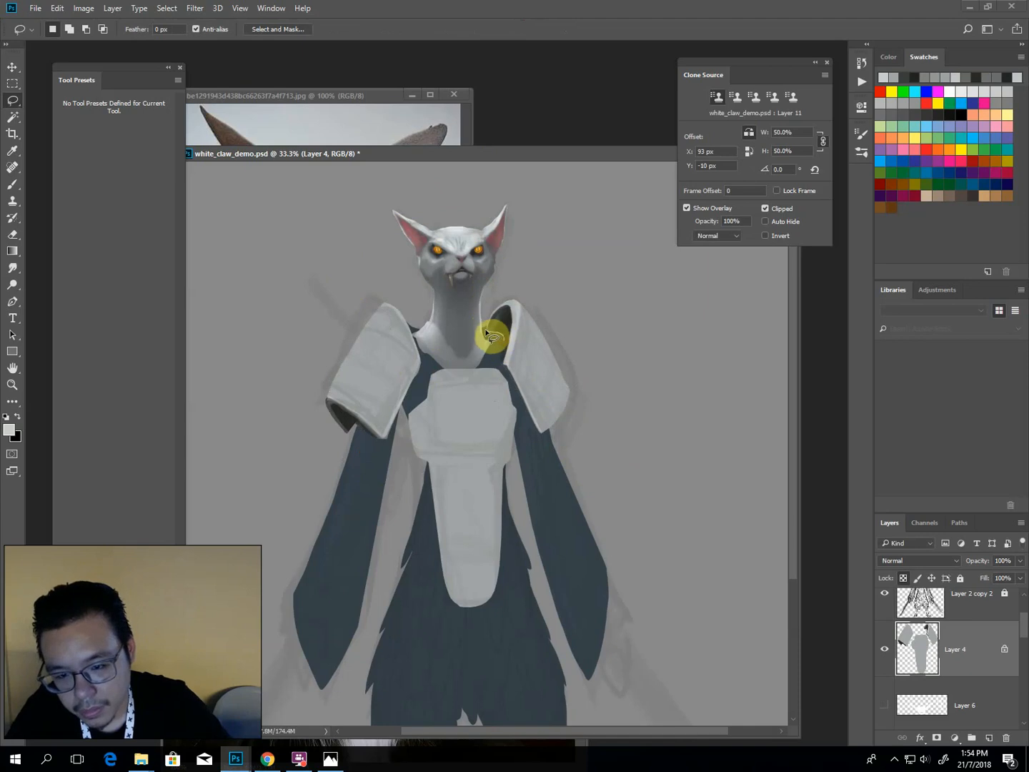
Open the future-tech-samurai-armor-06 reference image from the White Claw Paint Demo folder in Photoshop.
key(ctrl+minus)
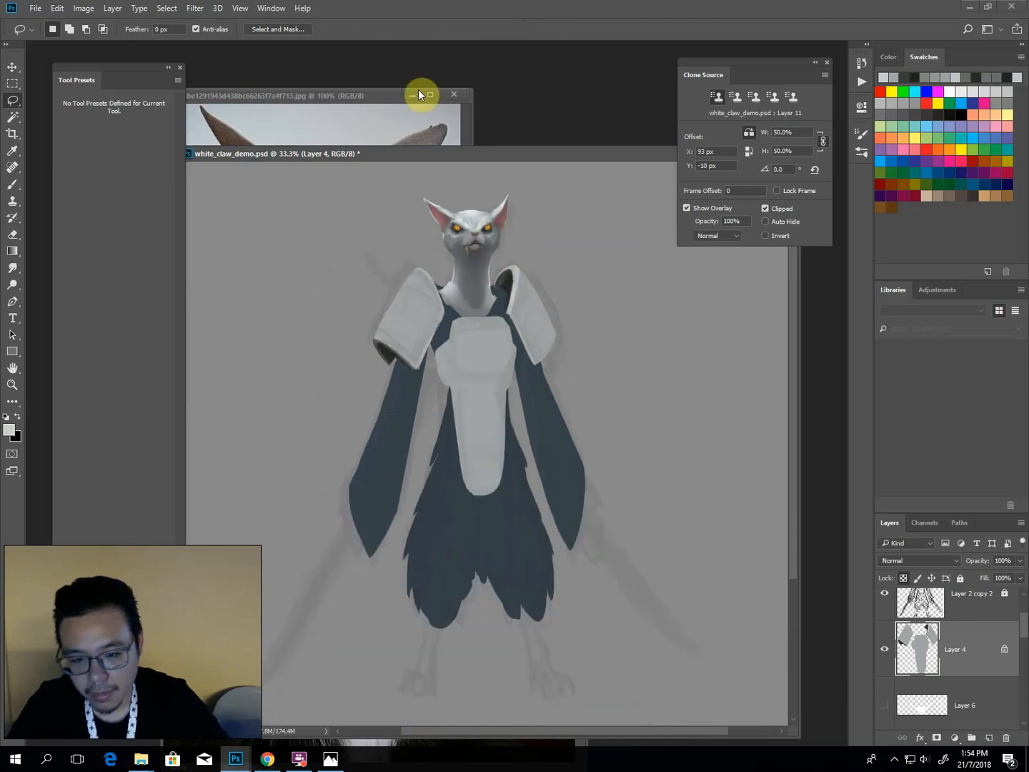
key(ctrl+minus)
key(ctrl+plus)
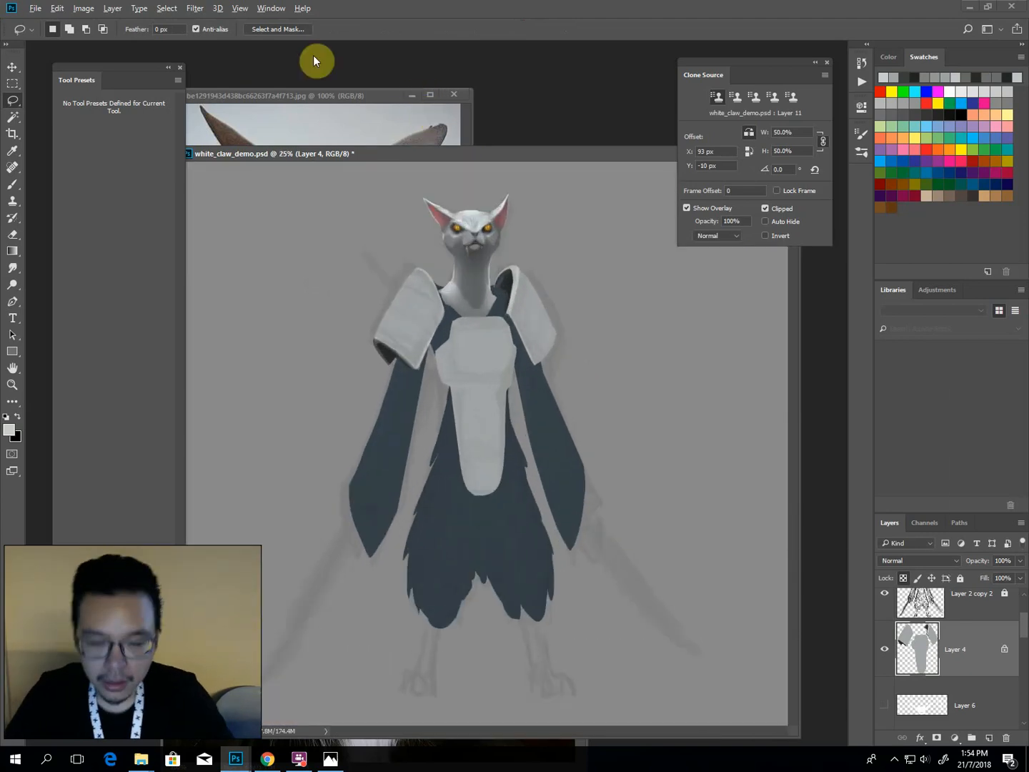
key(alt+Tab)
key(alt+Tab)
click(114, 387)
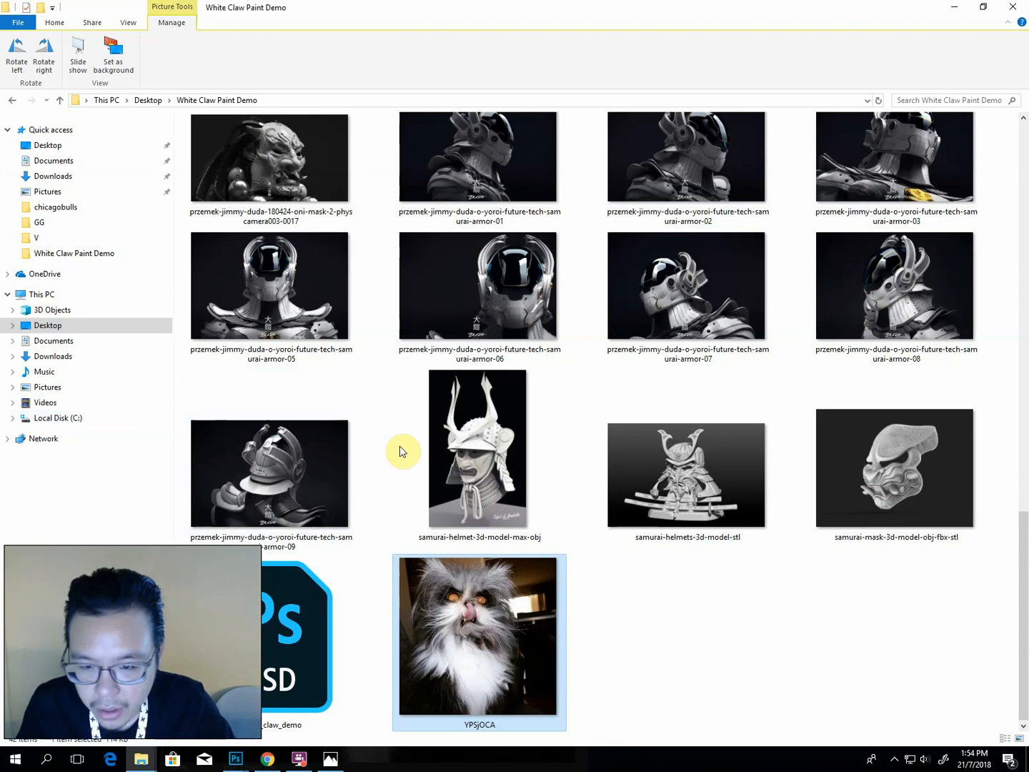
click(852, 294)
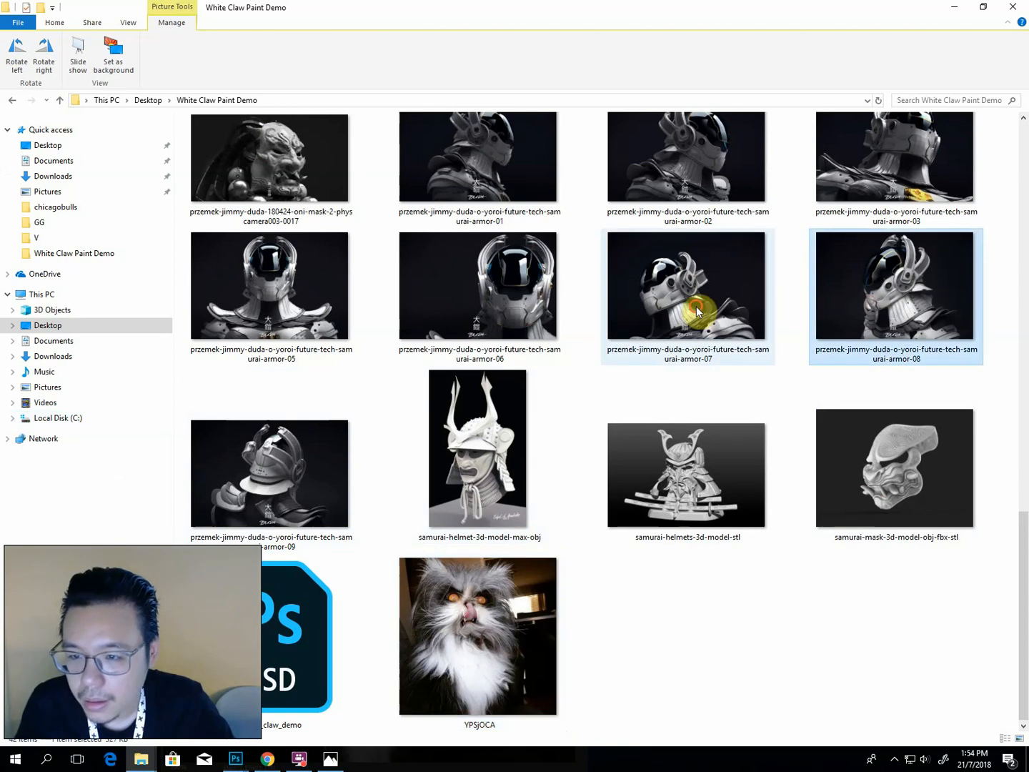
click(652, 325)
click(523, 302)
drag(510, 282, 574, 75)
key(alt+Tab)
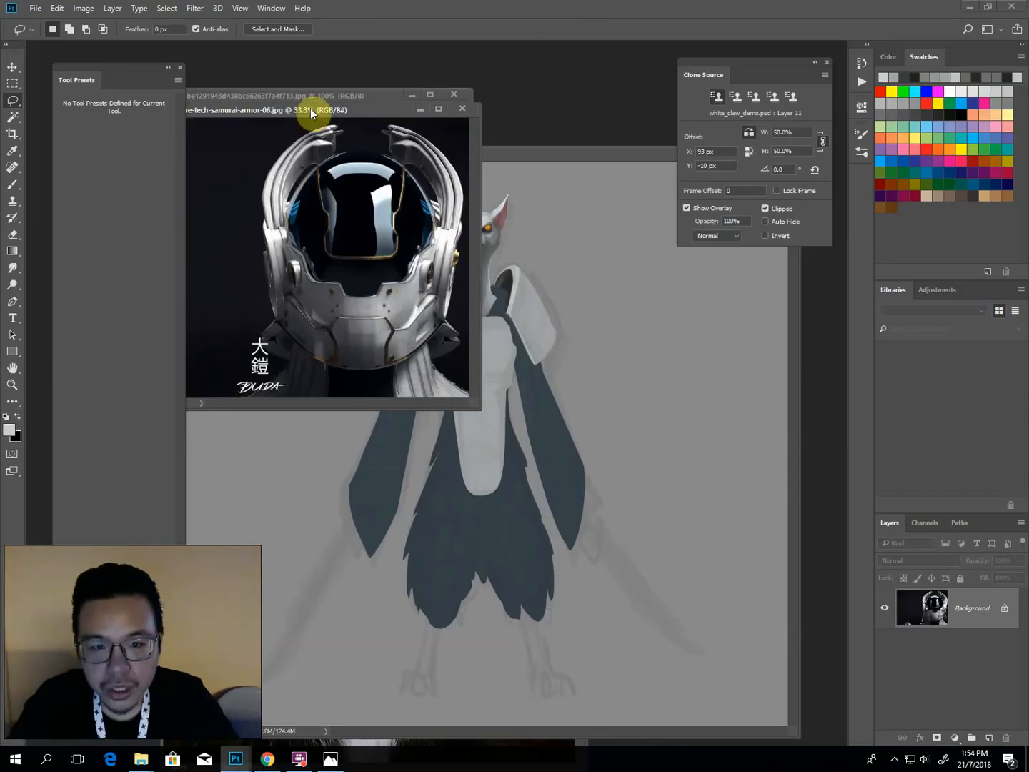
Lasso the chin plate of the samurai helmet and bring it into white_claw_demo.psd, rotated over the left-hand shoulder.
key(ctrl+plus)
drag(349, 321, 274, 187)
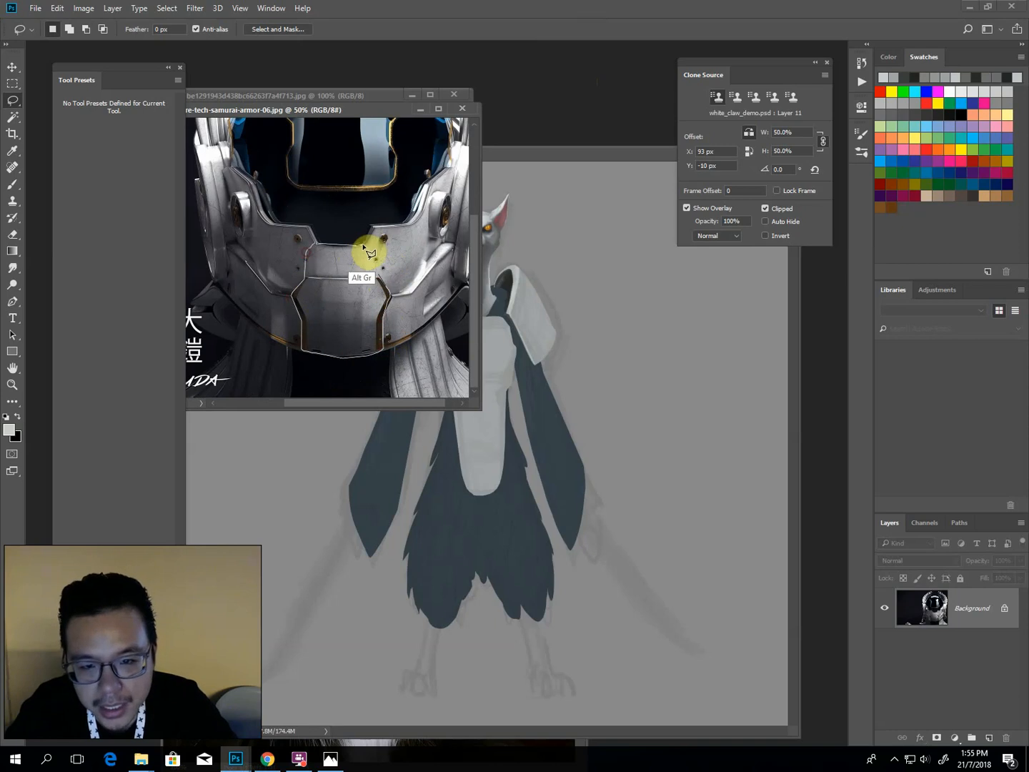
alt+click(388, 252)
key(v)
mouse_move(364, 271)
mouse_down()
mouse_move(552, 301)
mouse_move(415, 293)
mouse_move(405, 309)
mouse_move(516, 220)
mouse_move(524, 322)
mouse_up()
key(Return)
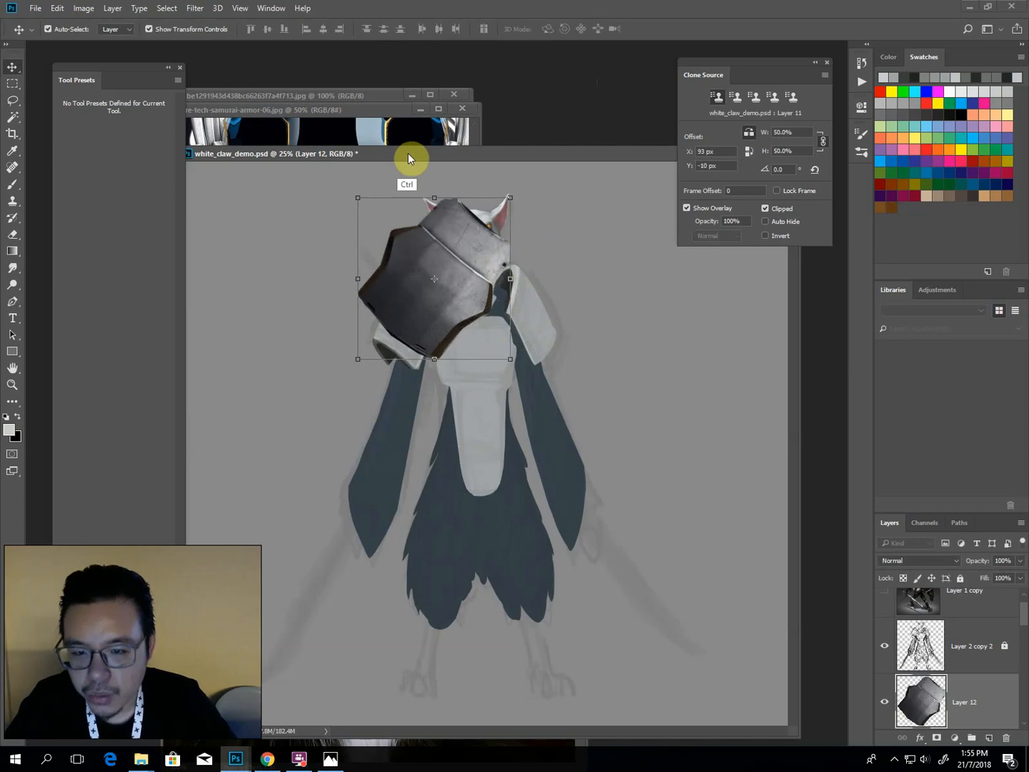
Rotate and shrink the metal plate over the left-hand shoulder armour and clip its layer to Layer 4.
key(ctrl+plus)
drag(396, 183, 391, 323)
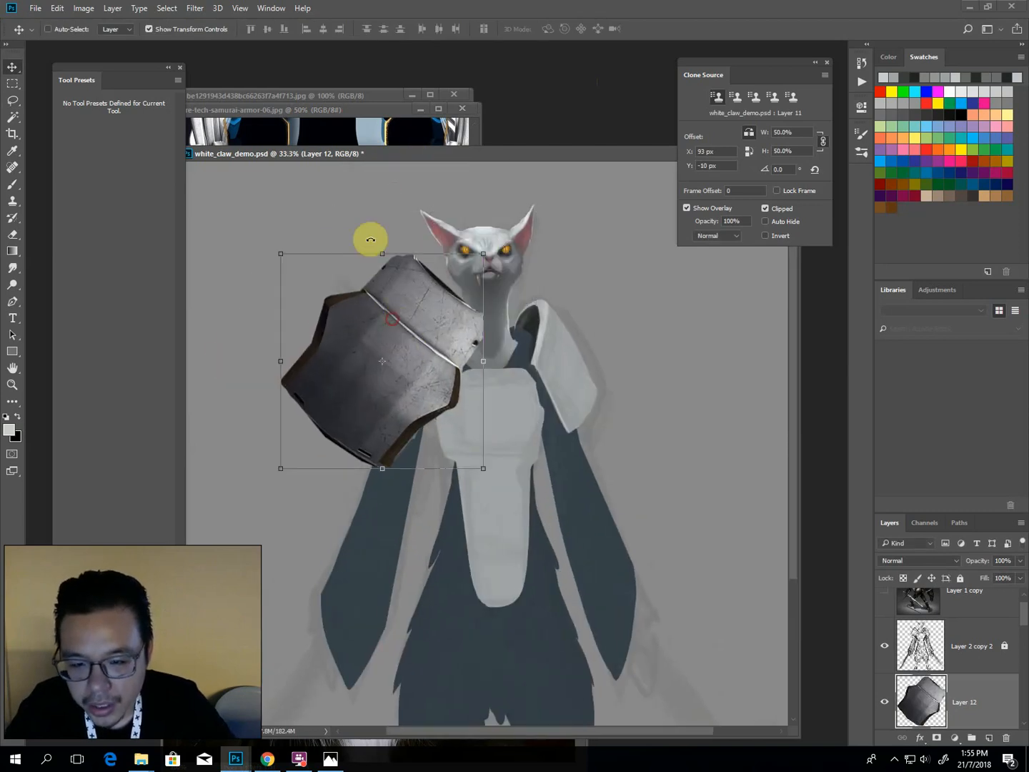
drag(376, 246, 363, 248)
drag(467, 238, 436, 276)
drag(373, 330, 396, 318)
key(Return)
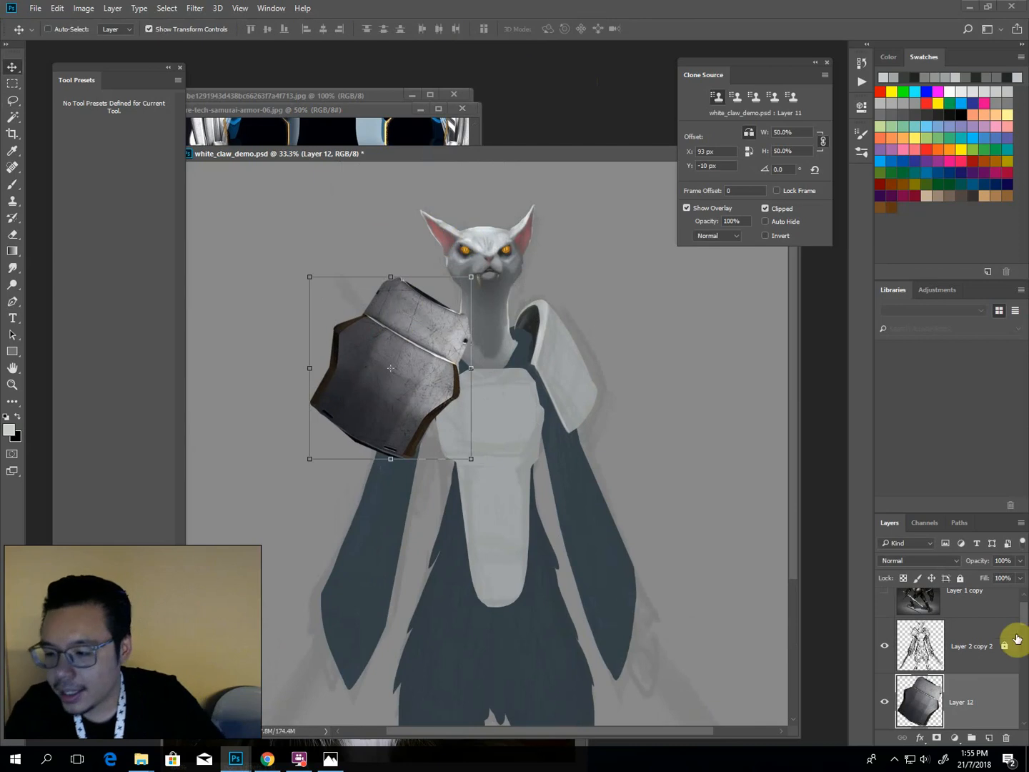
drag(1022, 612, 1022, 633)
alt+click(985, 643)
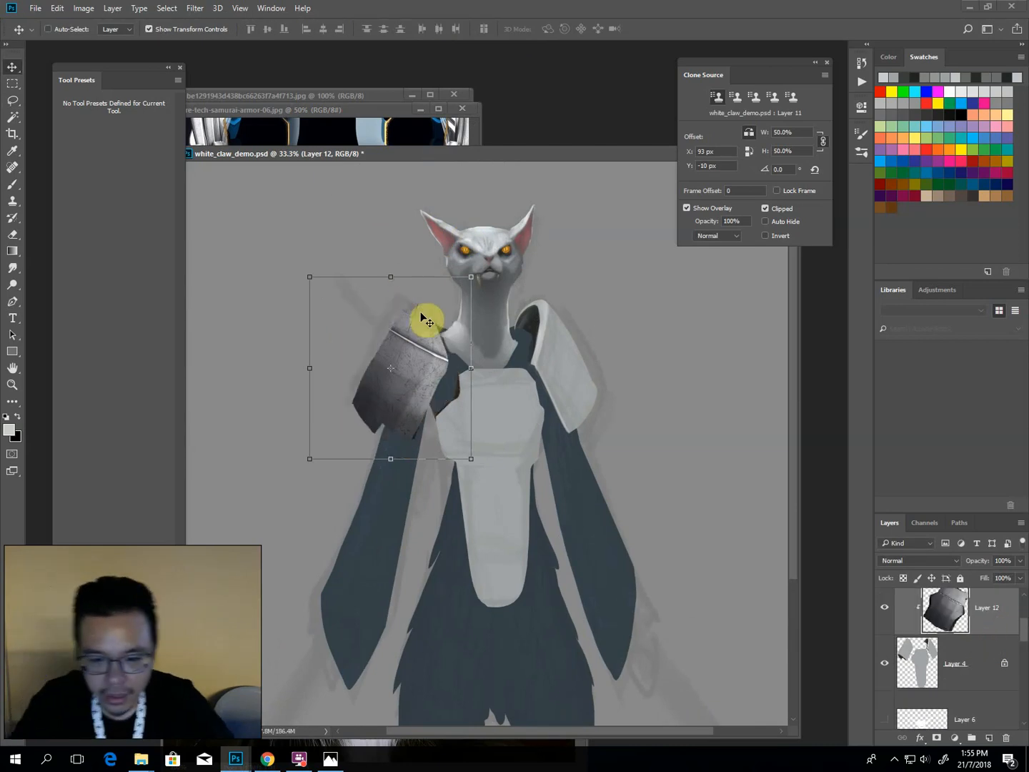
Warp the clipped metal plate so its ridge and edge trim follow the left-hand shoulder armour's curved shape.
key(ctrl+t)
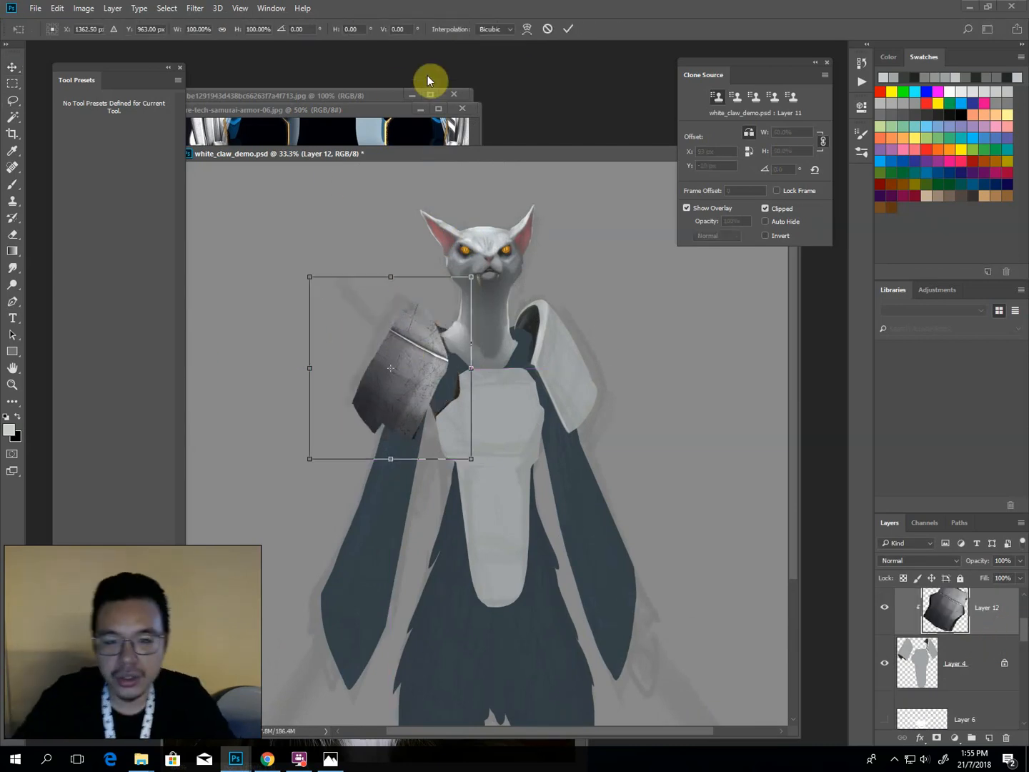
click(525, 30)
drag(324, 286, 384, 434)
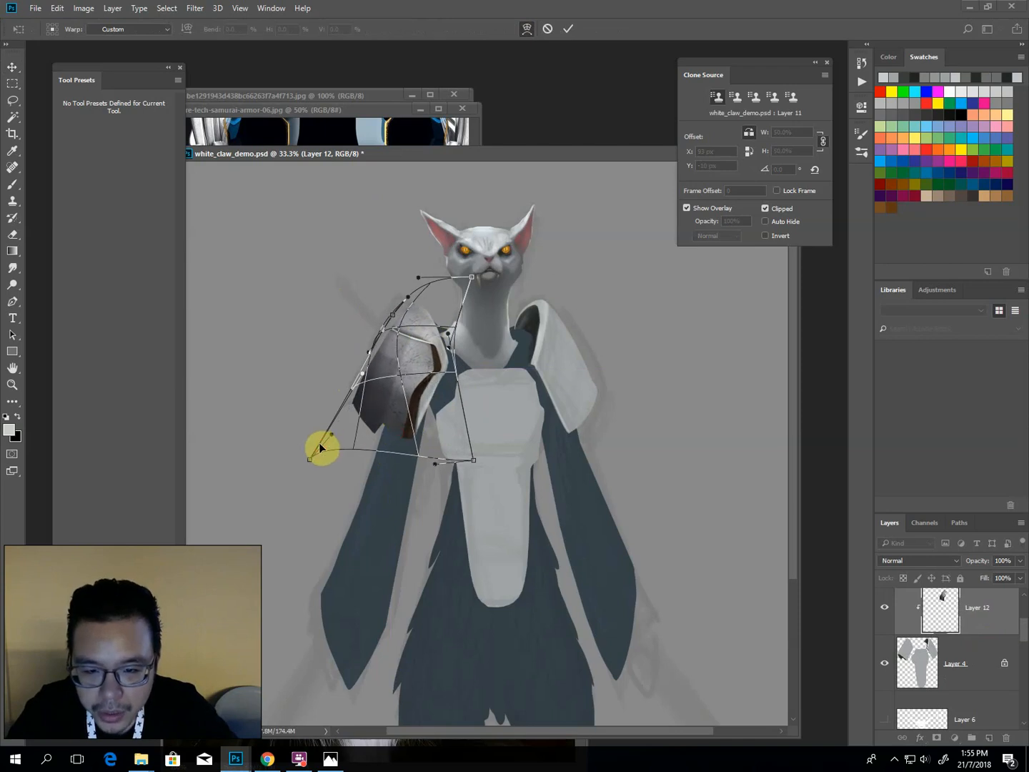
mouse_move(319, 446)
mouse_down()
mouse_move(341, 447)
mouse_move(329, 440)
mouse_up()
drag(395, 354, 401, 363)
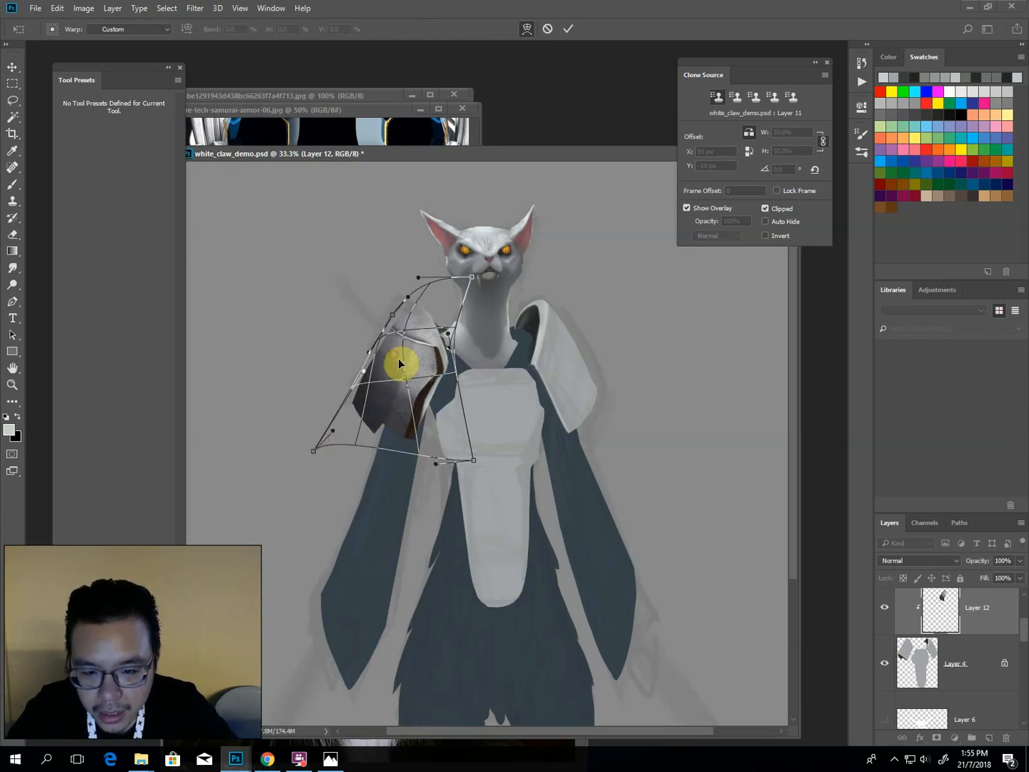
drag(374, 424, 370, 418)
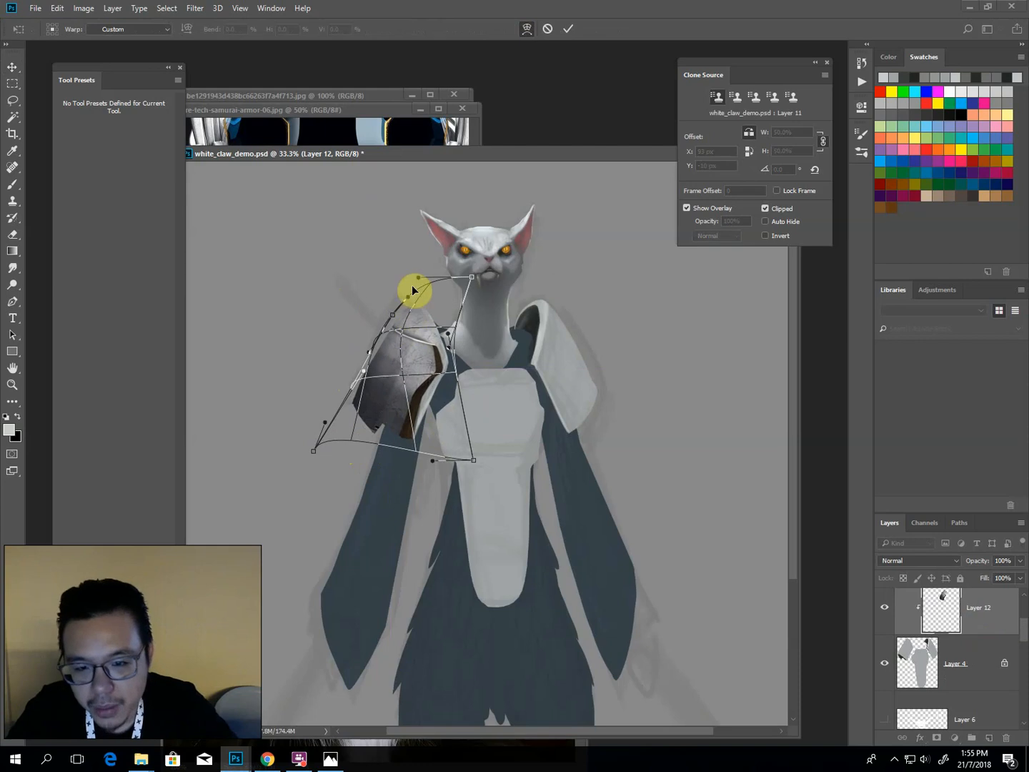
key(Return)
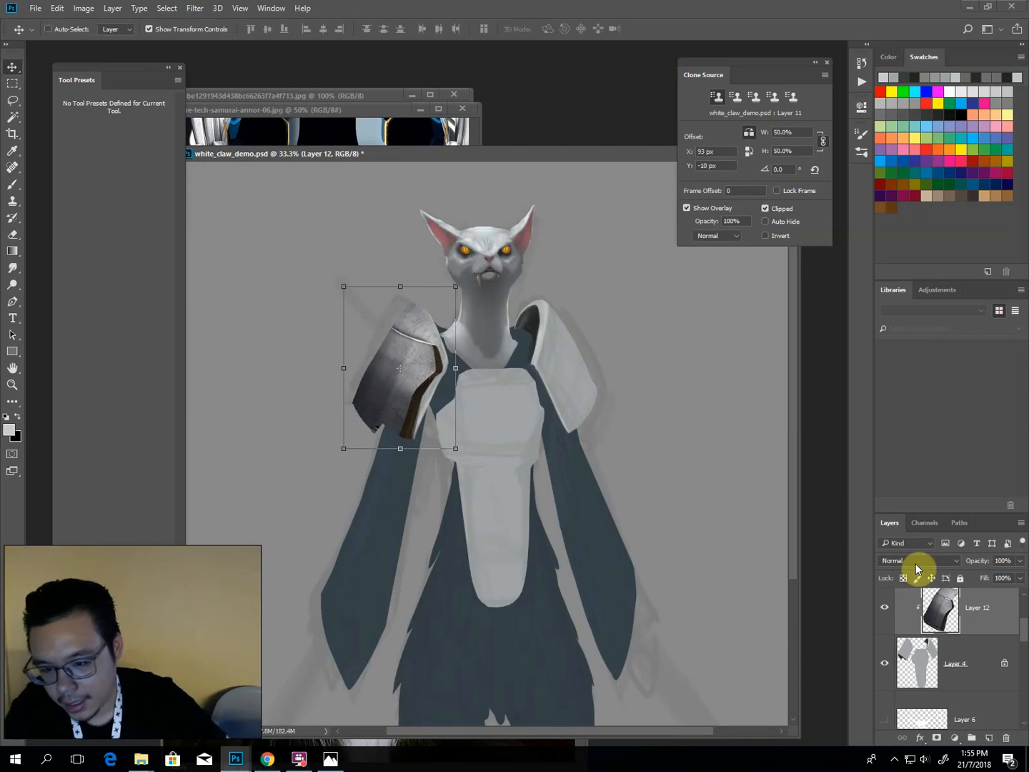
Lighten the metal plate's dark tones with Levels by raising the output black level.
key(ctrl+l)
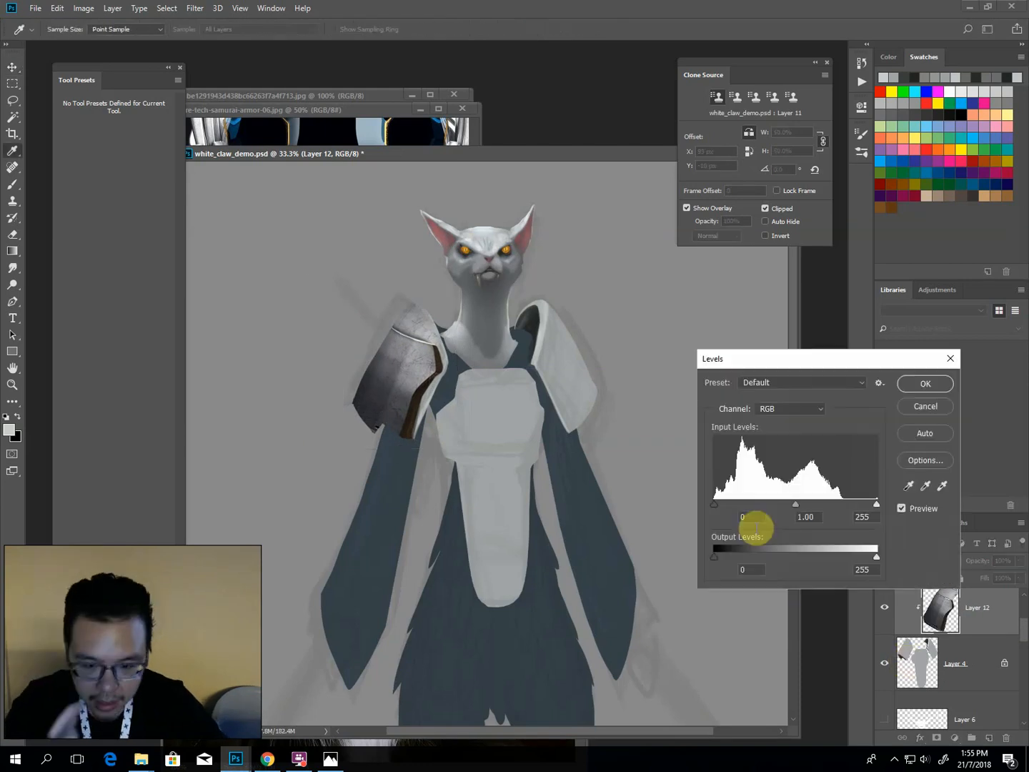
drag(723, 556, 756, 560)
key(Return)
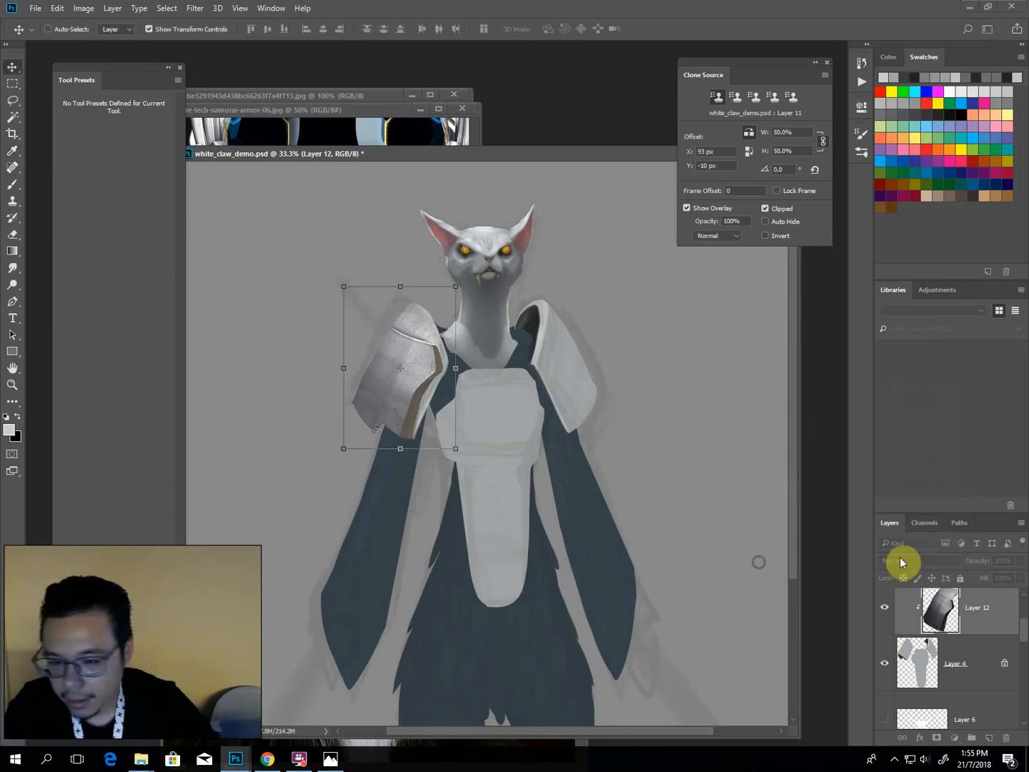
Try different blend modes on the metal plate layer and set it to Hard Light.
click(903, 561)
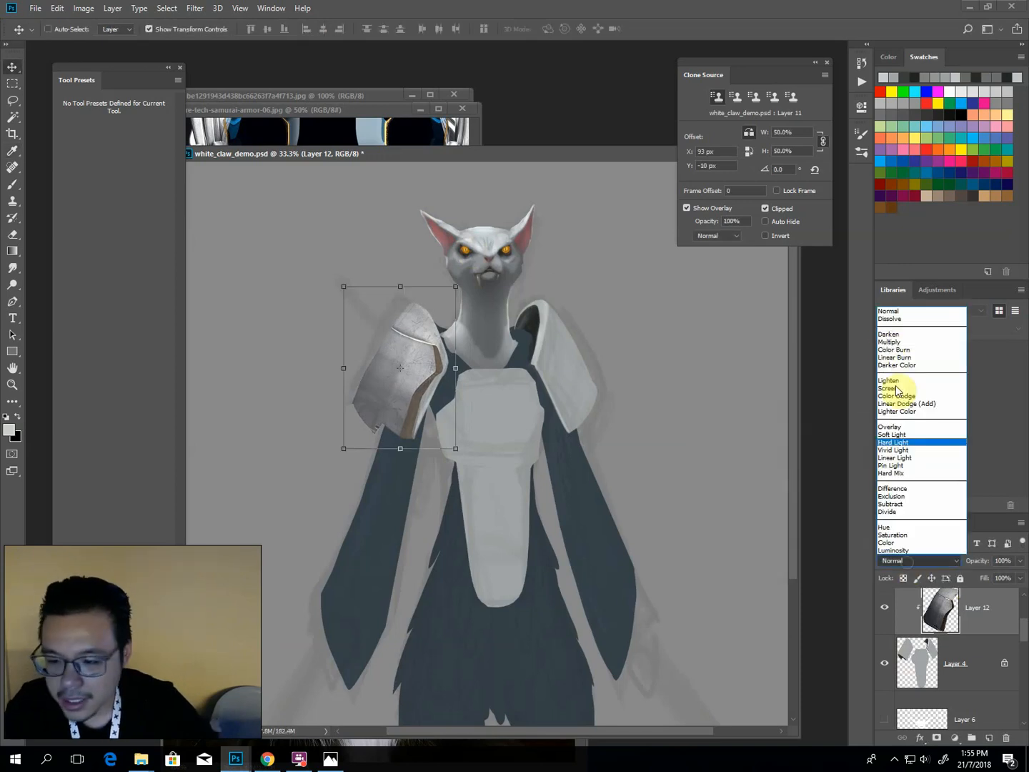
click(884, 434)
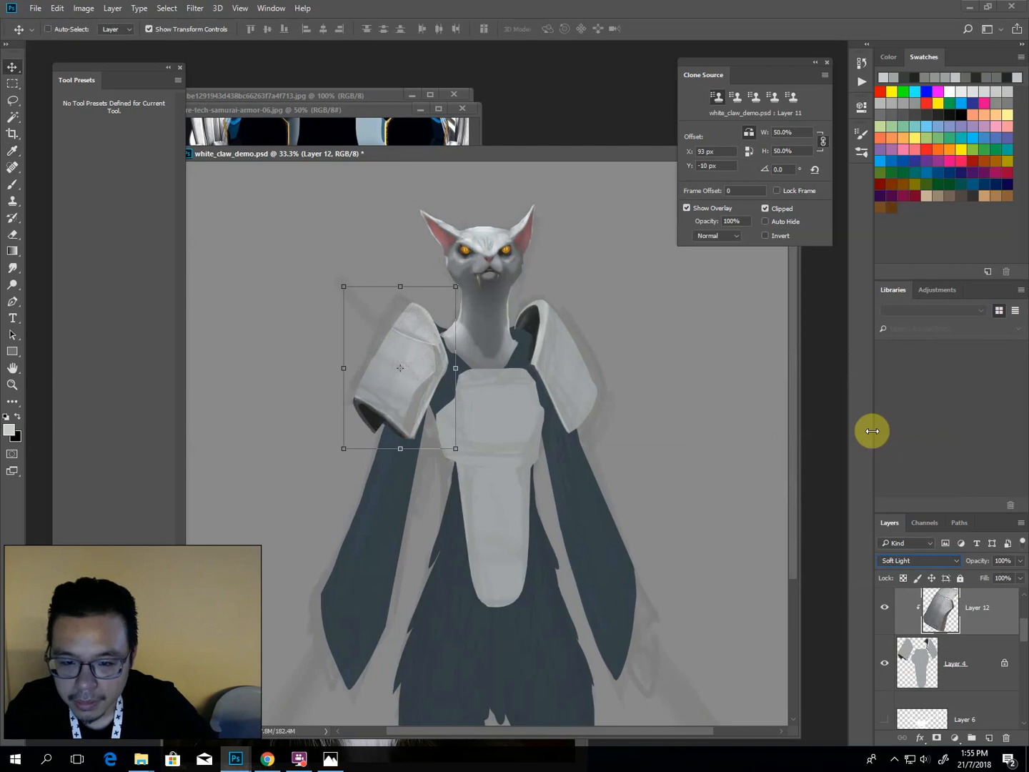
key(shift+plus)
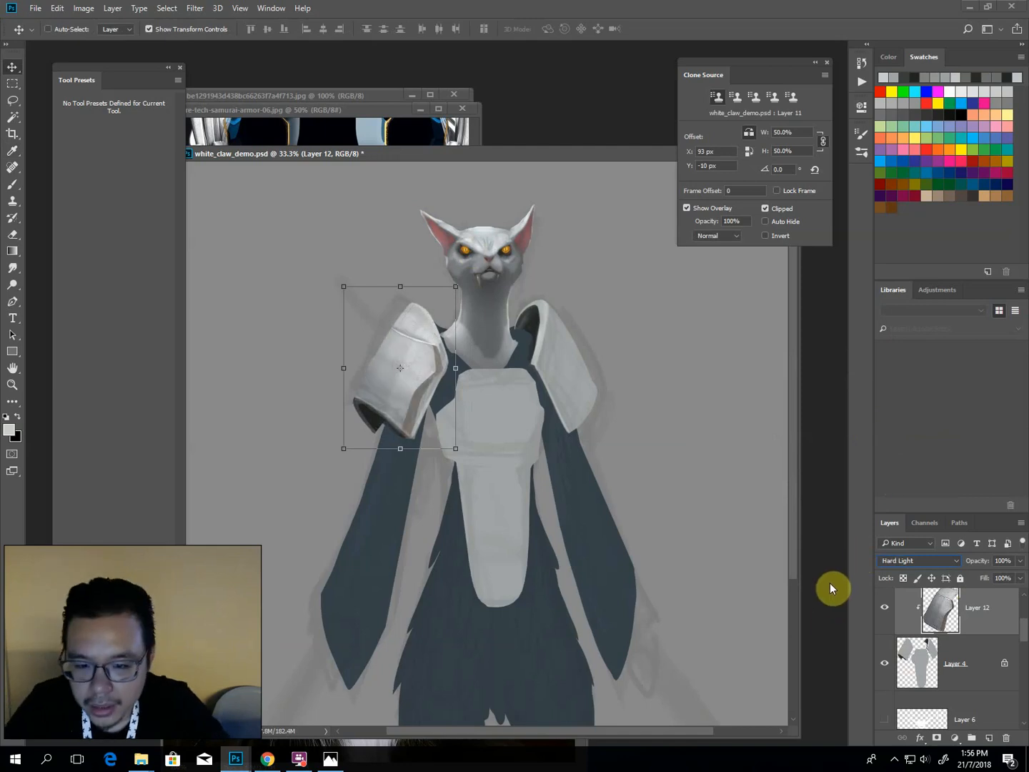
key(shift+plus)
key(shift+minus)
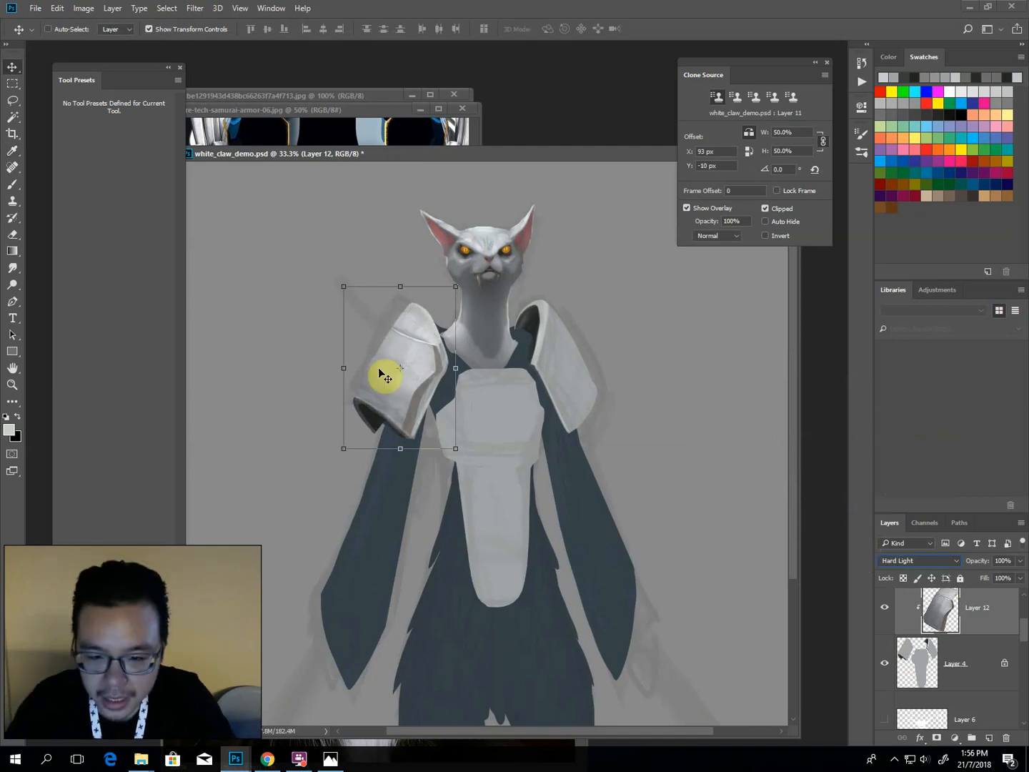
Toggle the visibility of Layer 12 to compare the left-hand shoulder armour with and without the metal texture.
key(ctrl+plus)
key(ctrl+plus)
key(ctrl+plus)
drag(308, 258, 375, 331)
click(884, 609)
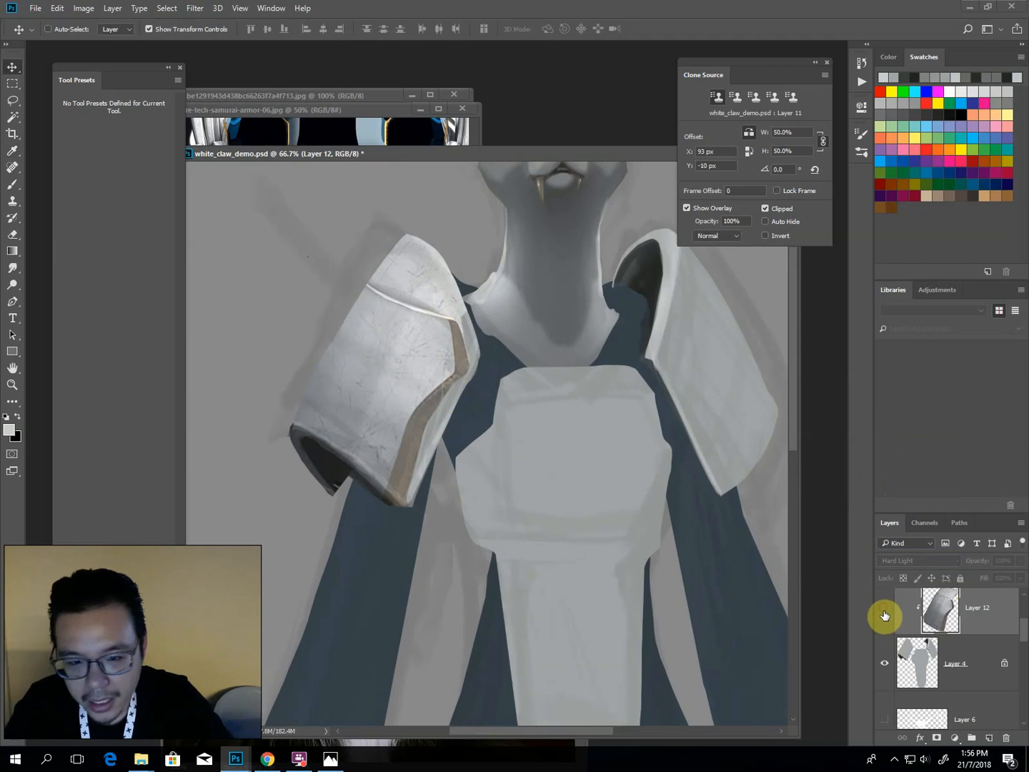
click(884, 609)
click(885, 608)
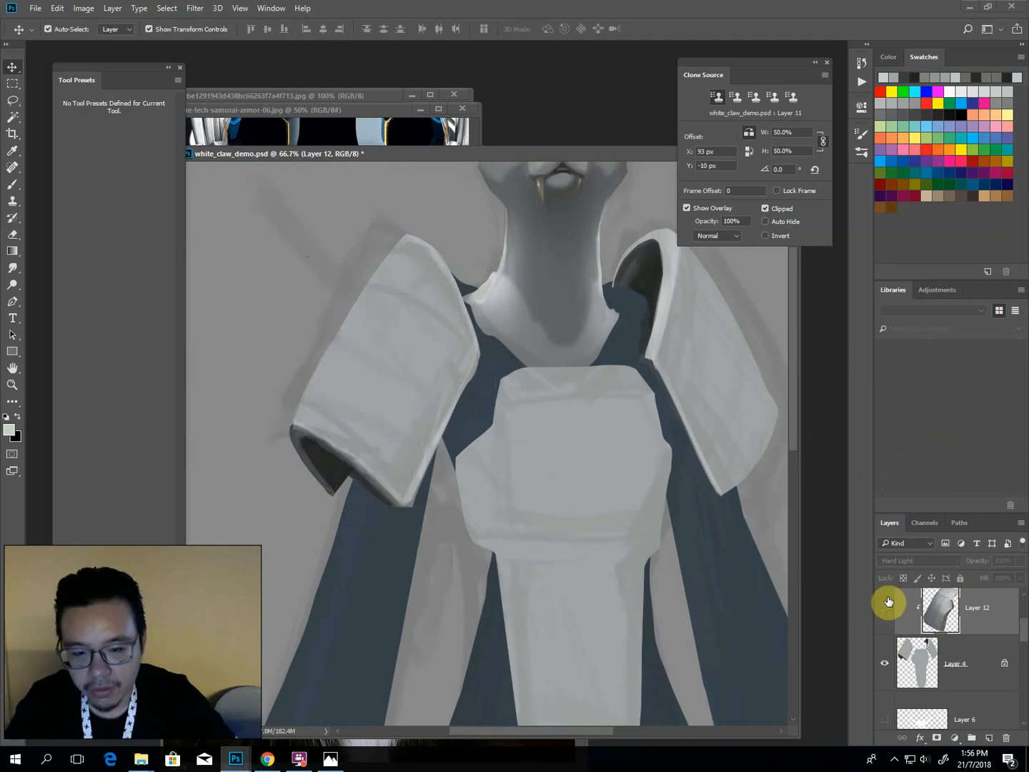
click(884, 607)
Copy the metal plate to the right-hand shoulder armour, flip it horizontally, narrow it and skew it to the shoulder's slope.
key(ctrl+minus)
drag(513, 352, 395, 354)
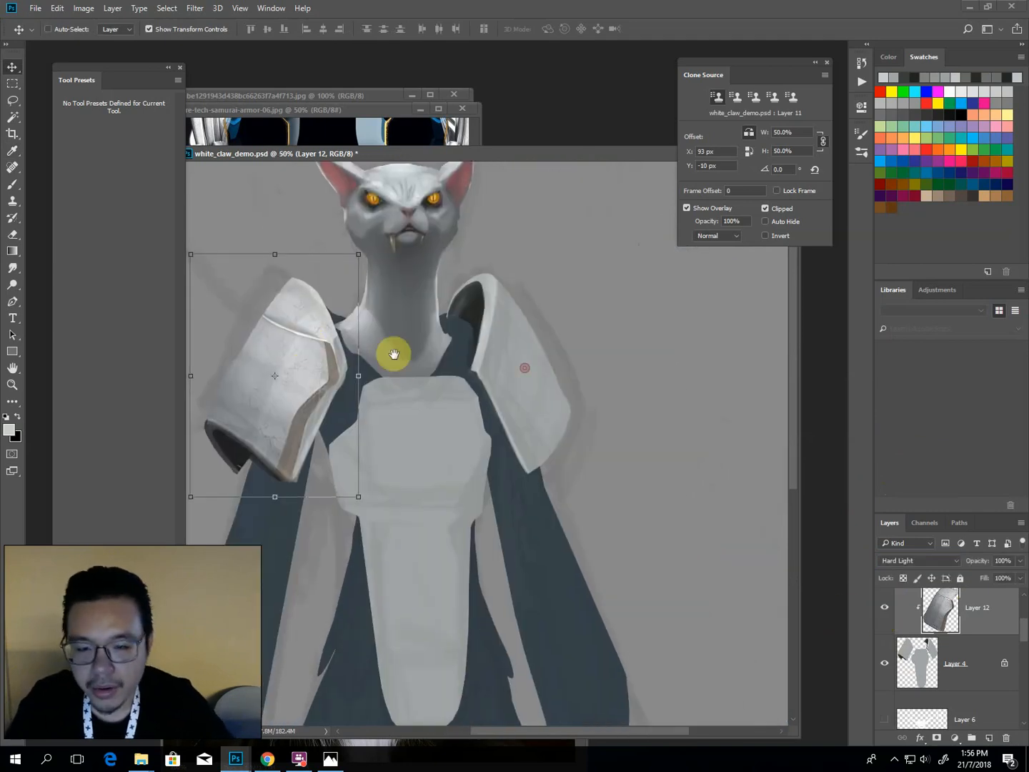
drag(287, 329, 445, 331)
drag(350, 379, 536, 324)
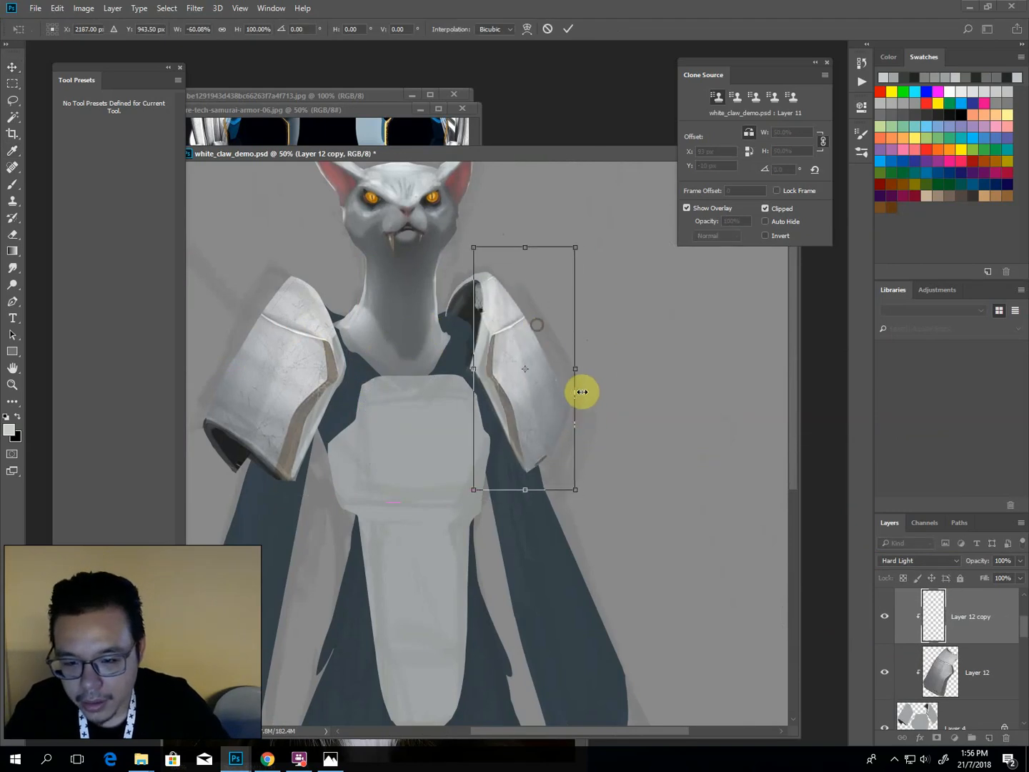
drag(583, 385, 584, 376)
drag(474, 249, 466, 256)
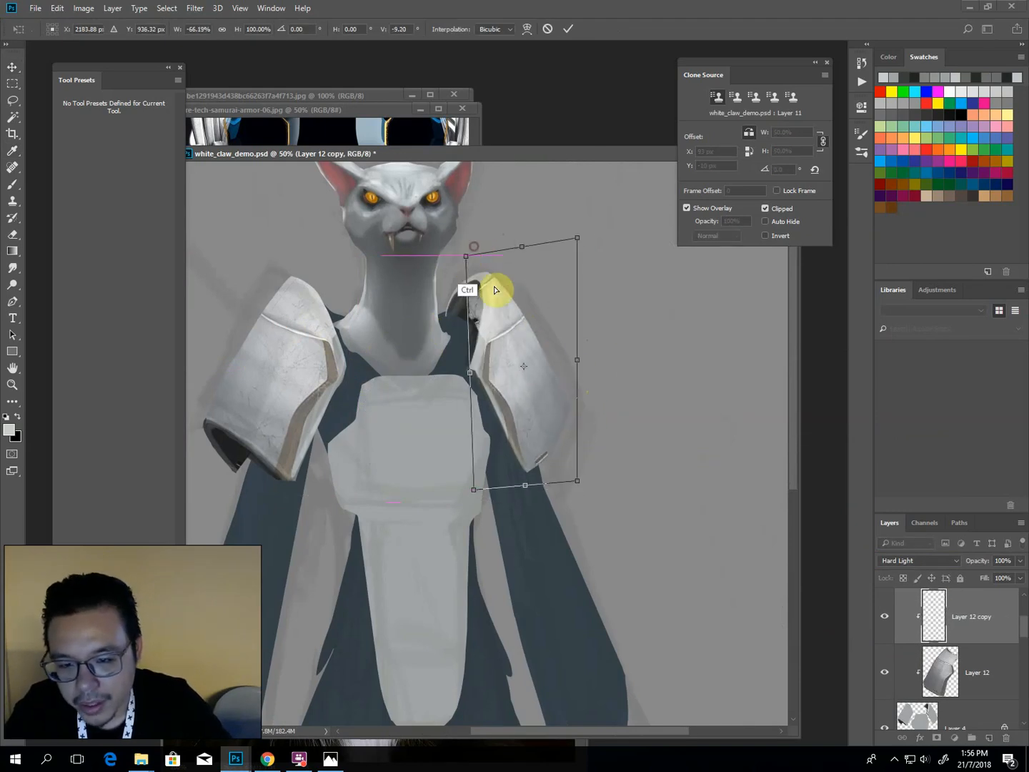
drag(577, 362, 576, 347)
drag(518, 491, 537, 485)
Warp the flipped plate copy so its ridge and brown trim follow the right-hand shoulder armour's rim and outer curve.
click(527, 29)
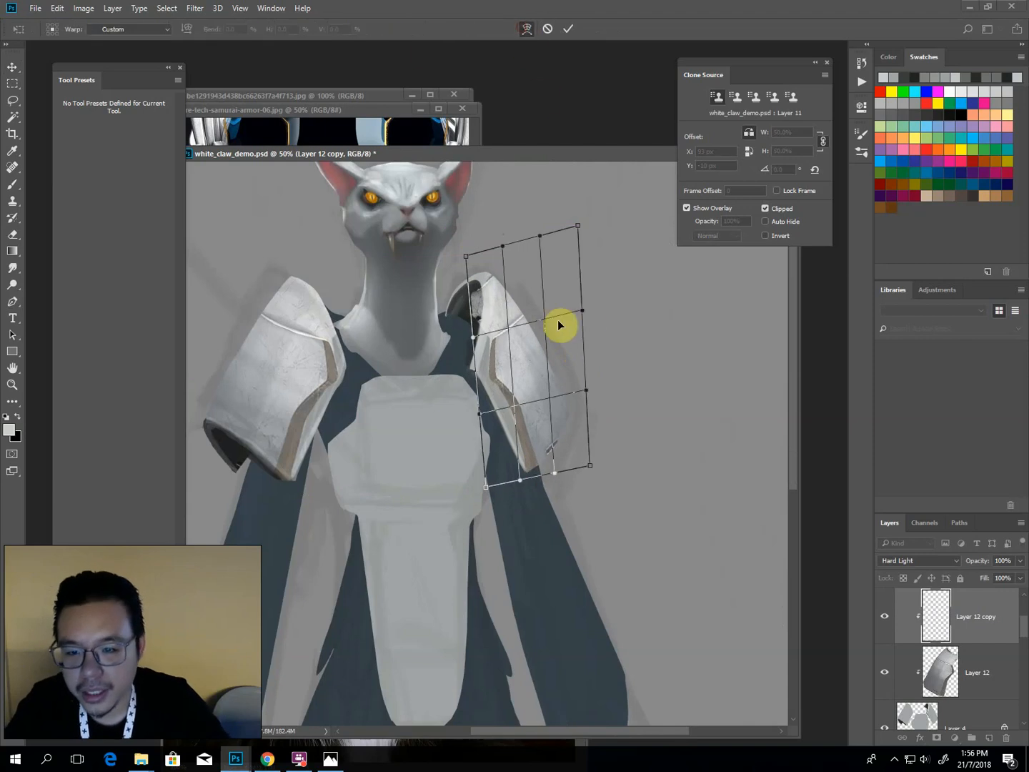
drag(567, 280, 507, 185)
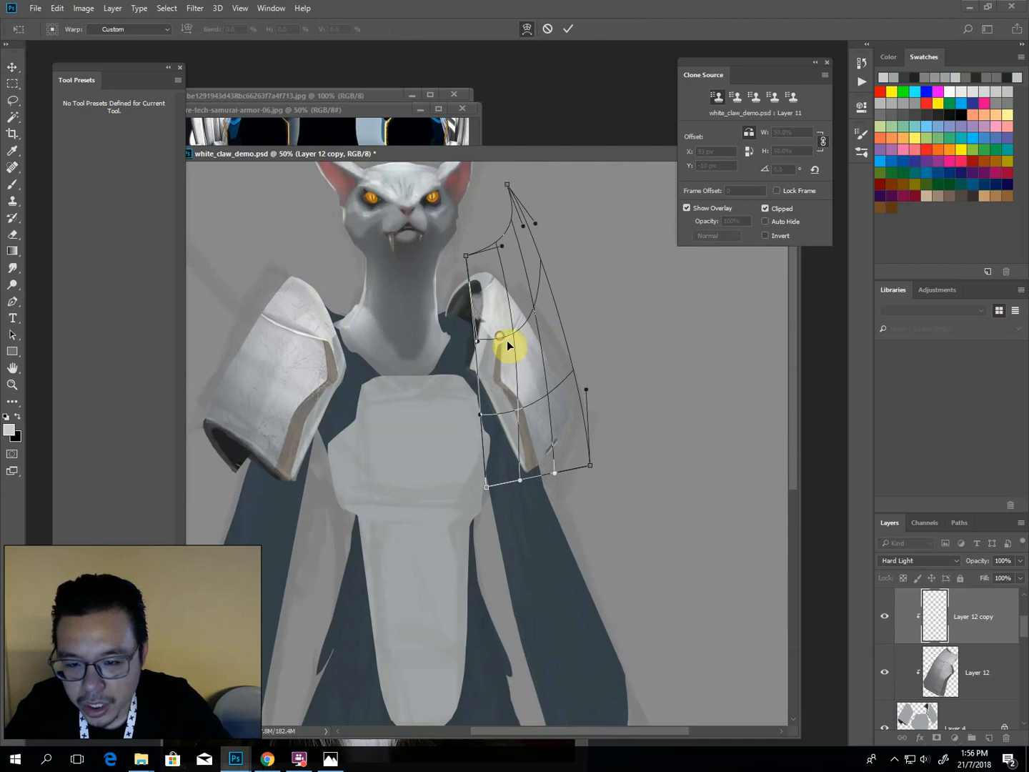
drag(487, 402, 477, 393)
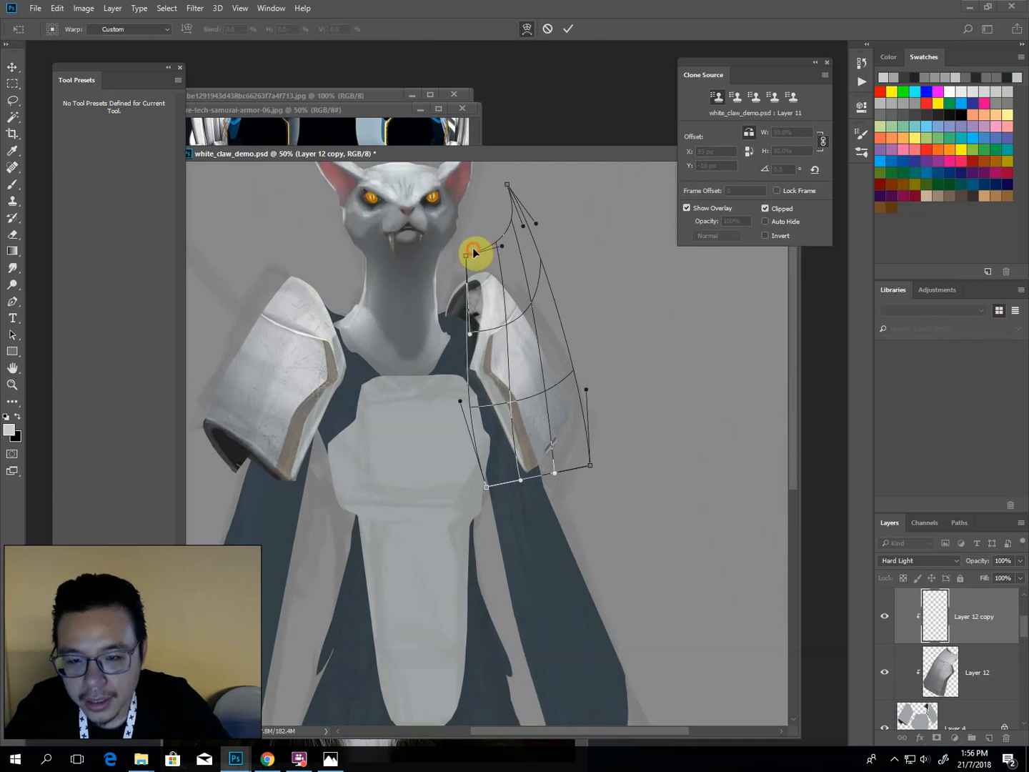
drag(467, 255, 403, 269)
drag(477, 314, 474, 242)
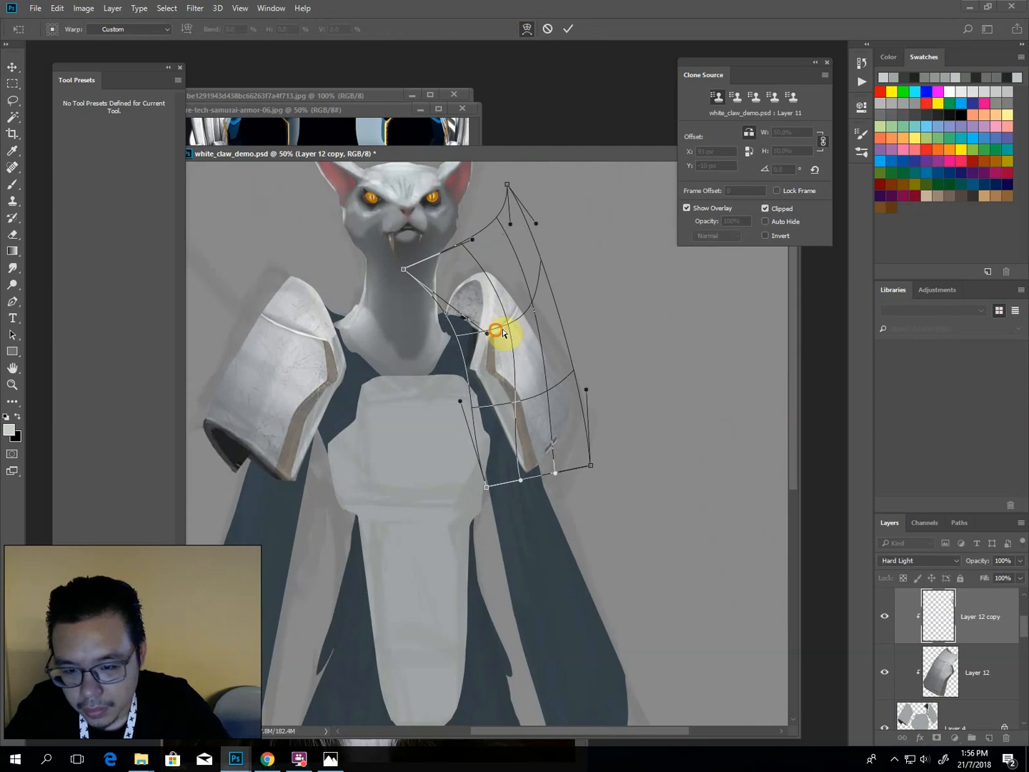
drag(503, 328, 505, 331)
drag(503, 396, 488, 394)
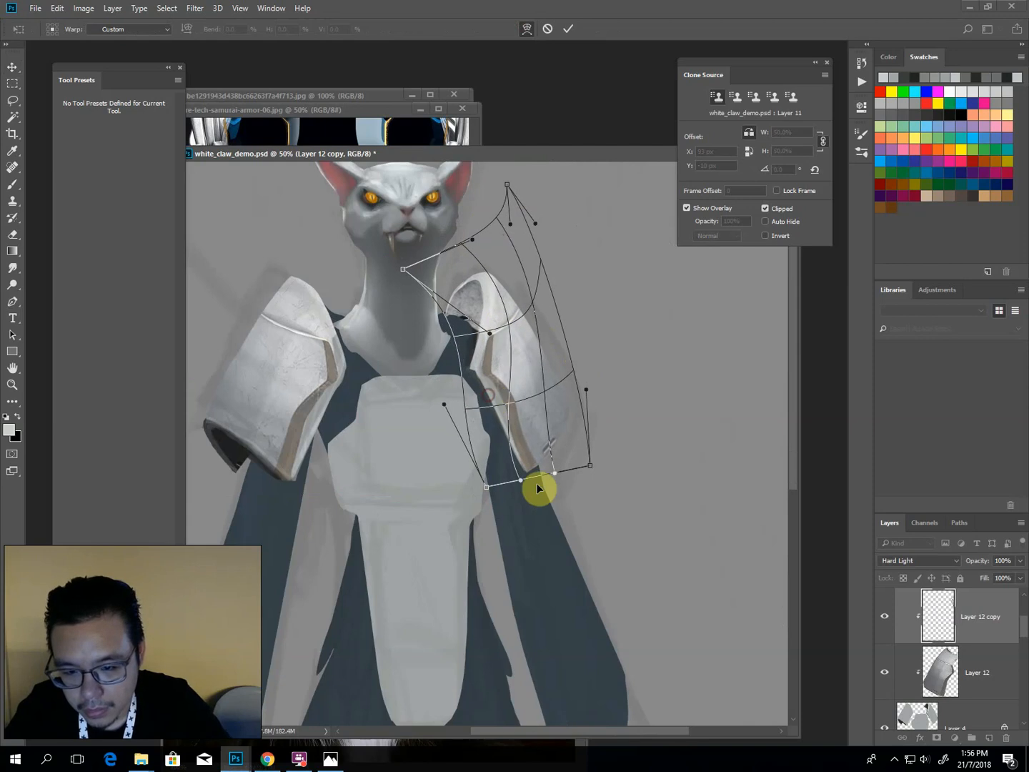
mouse_move(527, 472)
mouse_down()
mouse_move(537, 468)
mouse_move(538, 485)
mouse_up()
key(Return)
Lasso the inner hollow of the right-hand shoulder armour and burn its texture with the range set to Midtones at 21% exposure.
key(l)
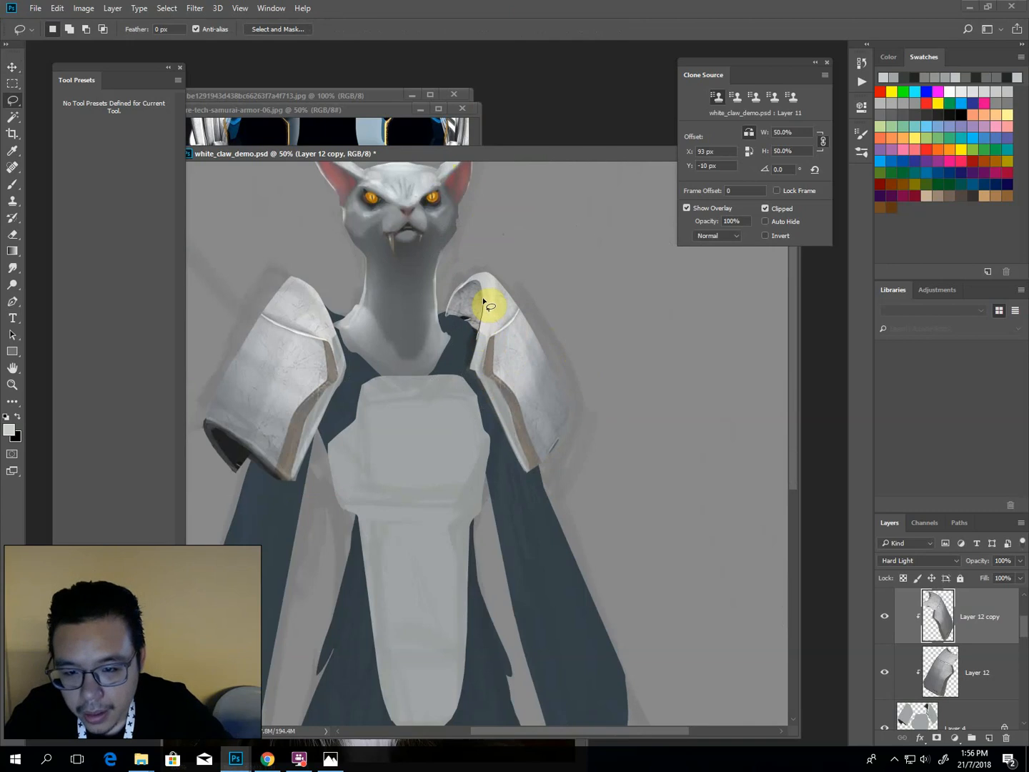
mouse_move(450, 311)
mouse_down()
mouse_move(490, 279)
mouse_move(486, 334)
mouse_up()
key(o)
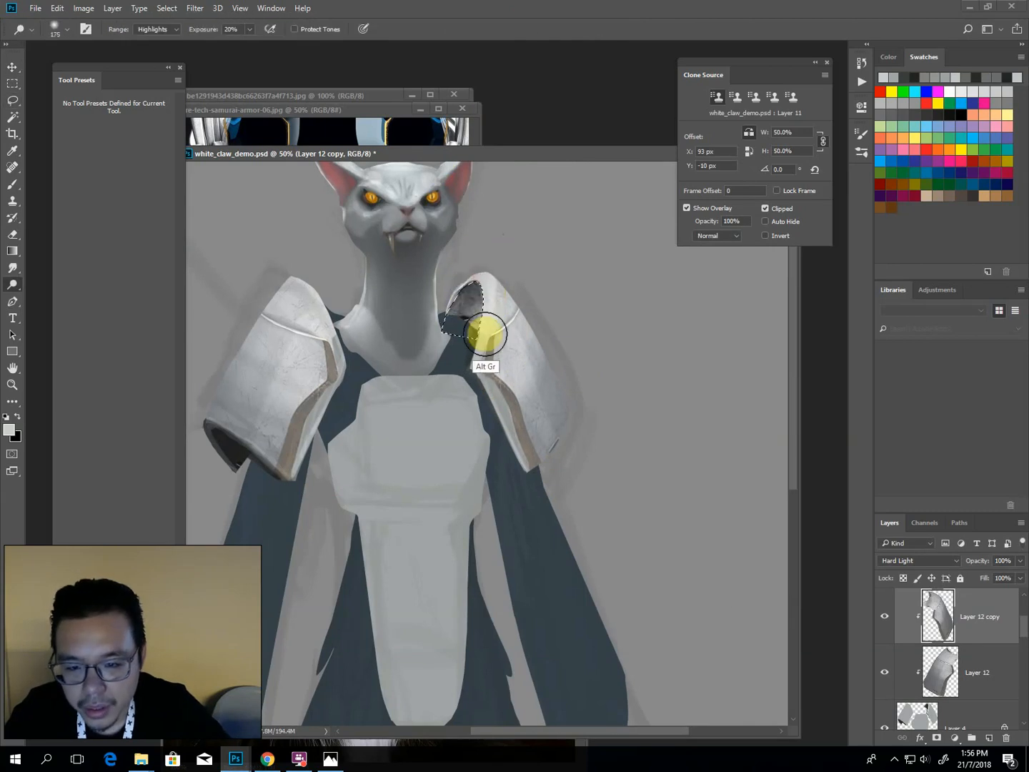
right_click(503, 270)
click(533, 315)
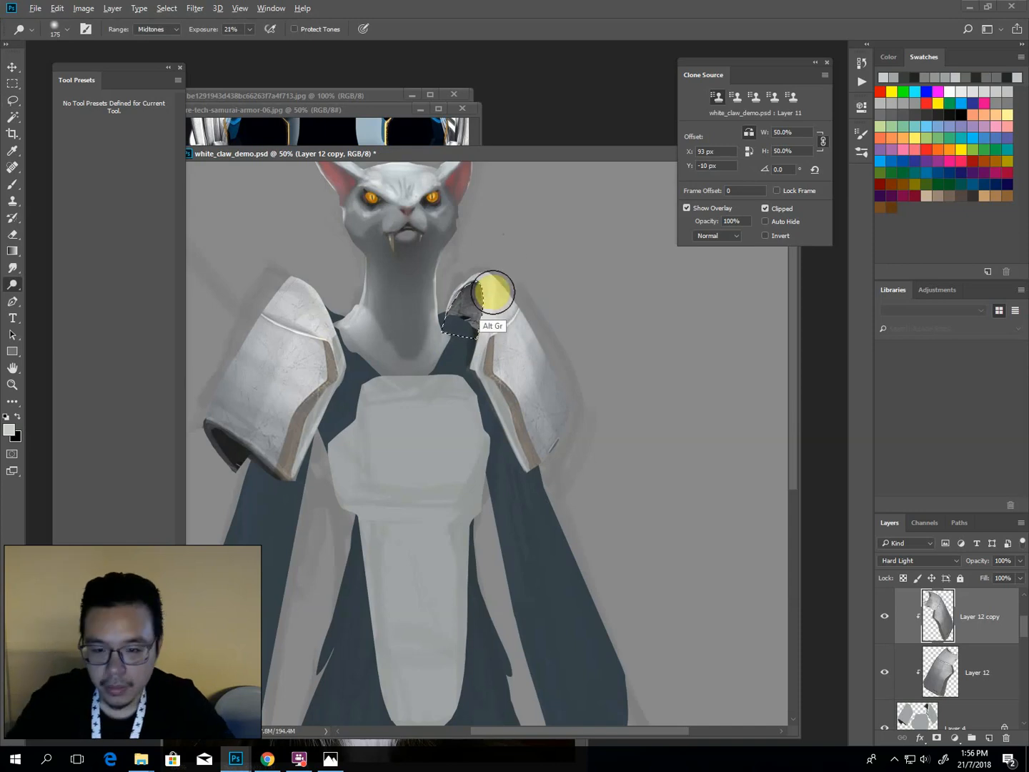
key(l)
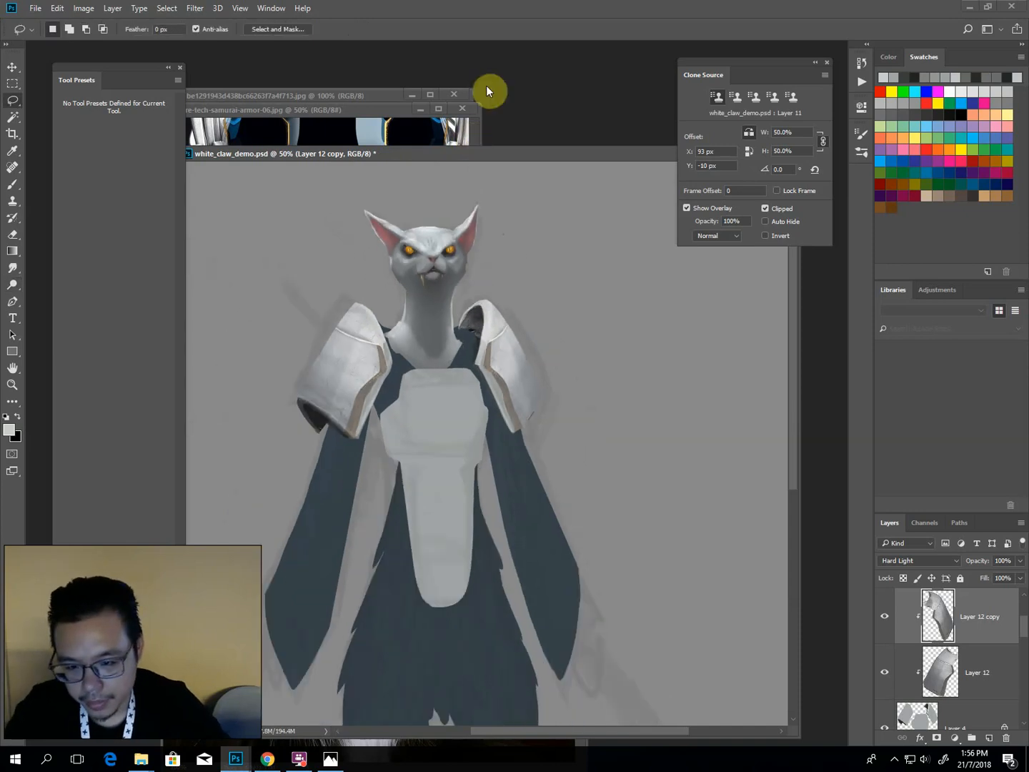
Lower the output white level to about 230 in Levels for the selected inner hollow of the right-hand shoulder armour.
key(ctrl+minus)
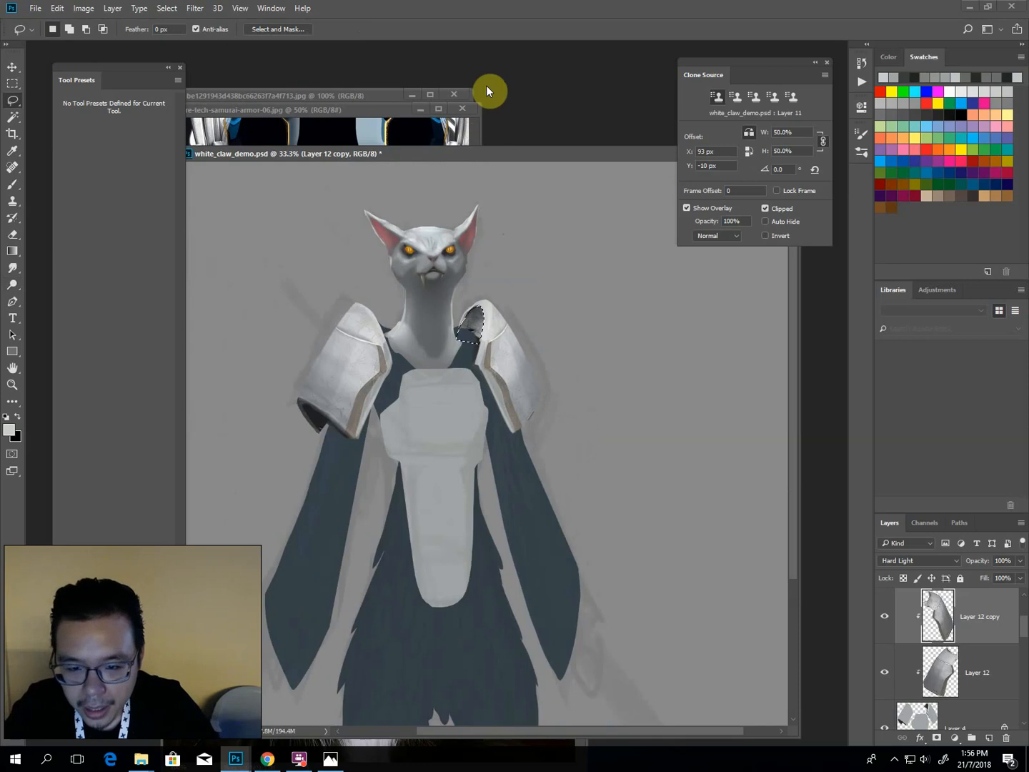
key(ctrl+l)
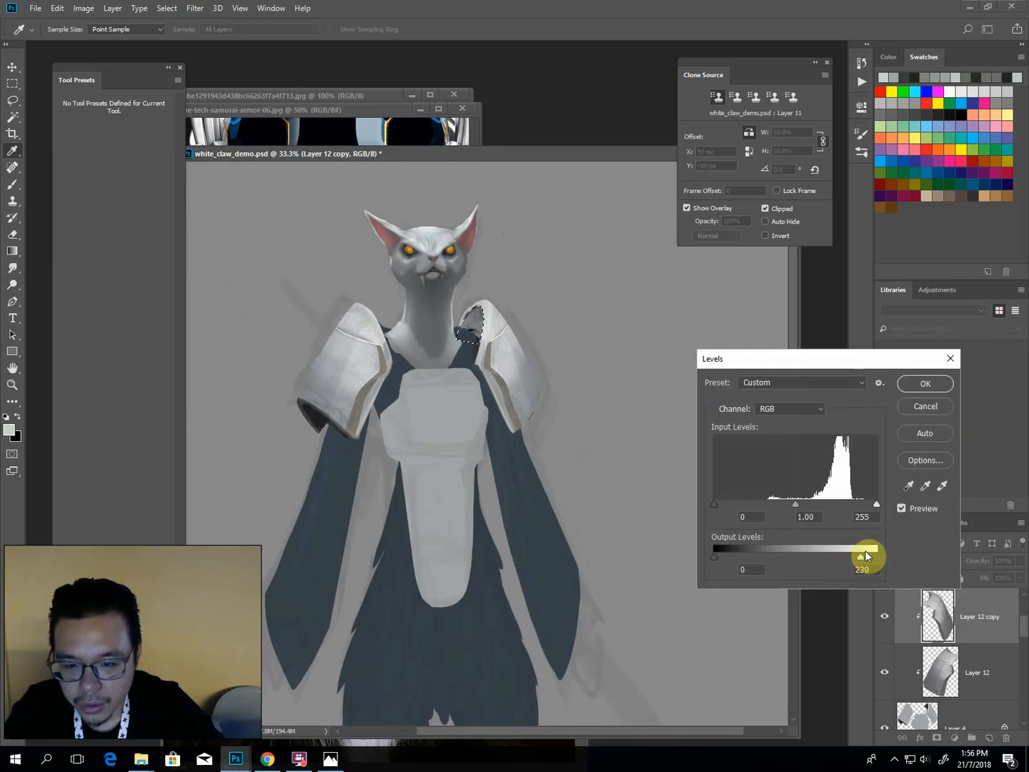
drag(865, 550, 867, 551)
click(557, 265)
Lasso the outer plate of the right-hand shoulder armour and set its Levels to midtones 1.02 and output 36 to 162.
key(ctrl+plus)
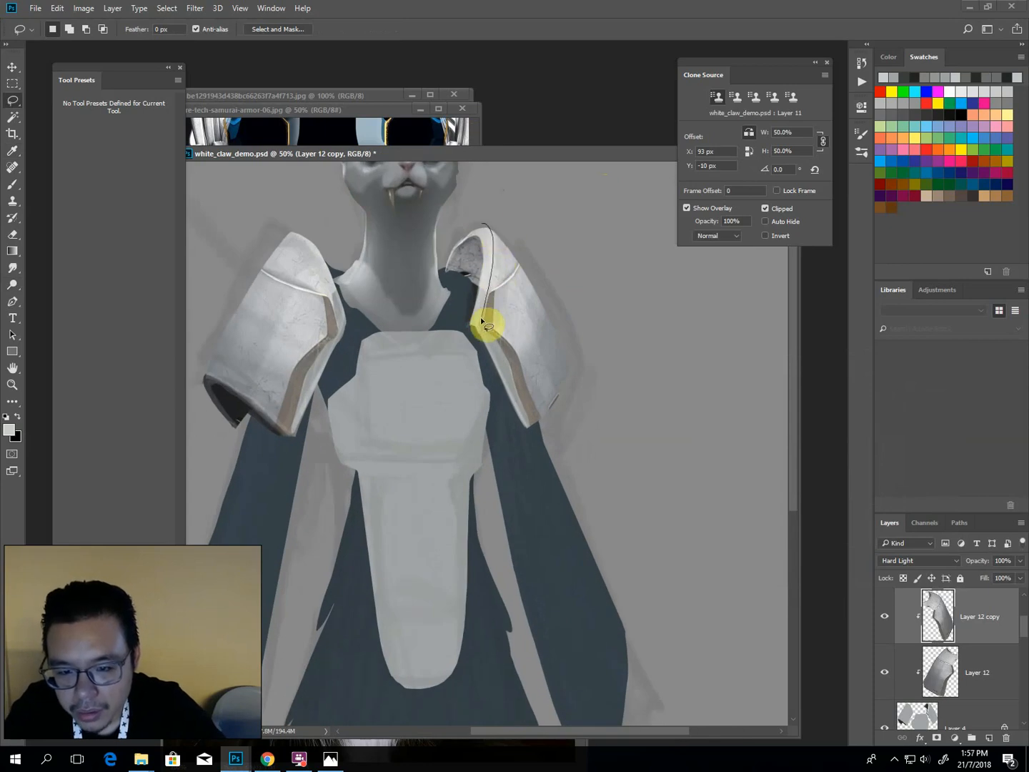
key(ctrl+l)
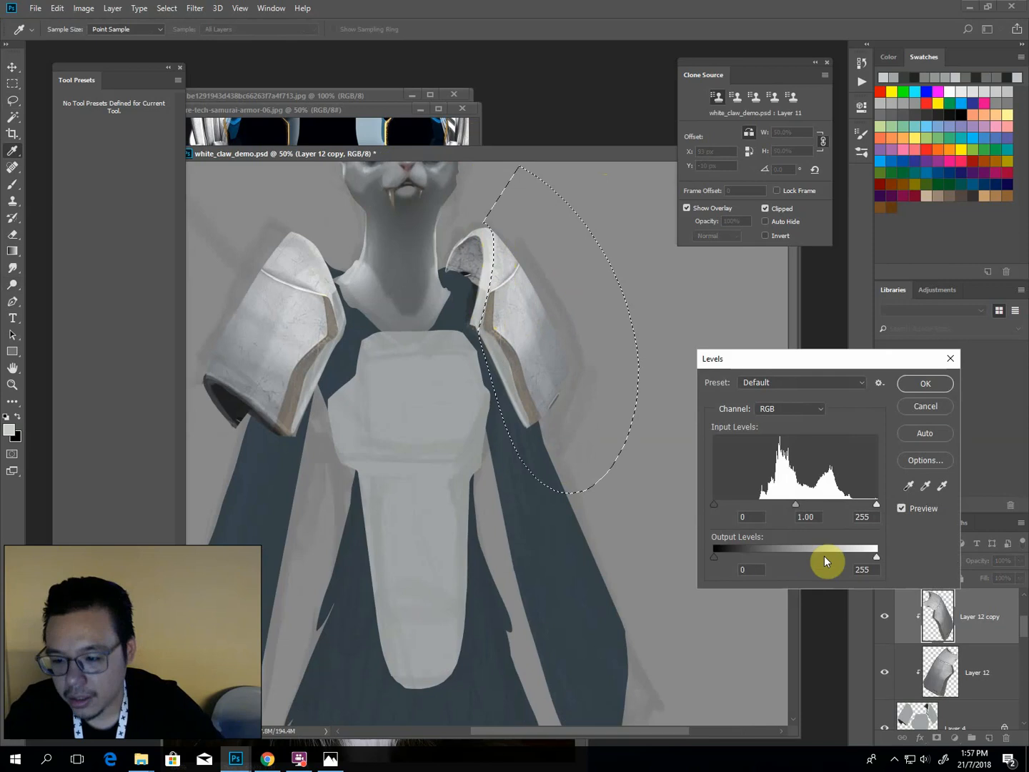
mouse_move(794, 505)
mouse_down()
mouse_move(782, 504)
mouse_move(794, 503)
mouse_up()
drag(875, 556, 832, 557)
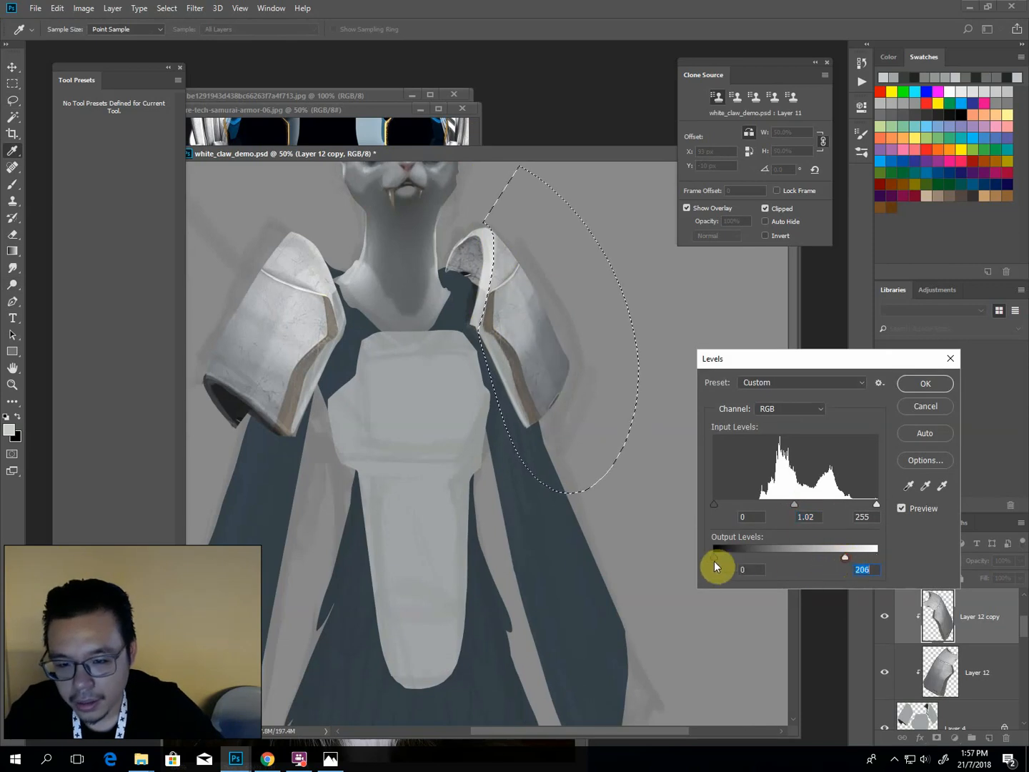
drag(714, 561, 729, 554)
drag(846, 556, 819, 556)
drag(729, 556, 736, 559)
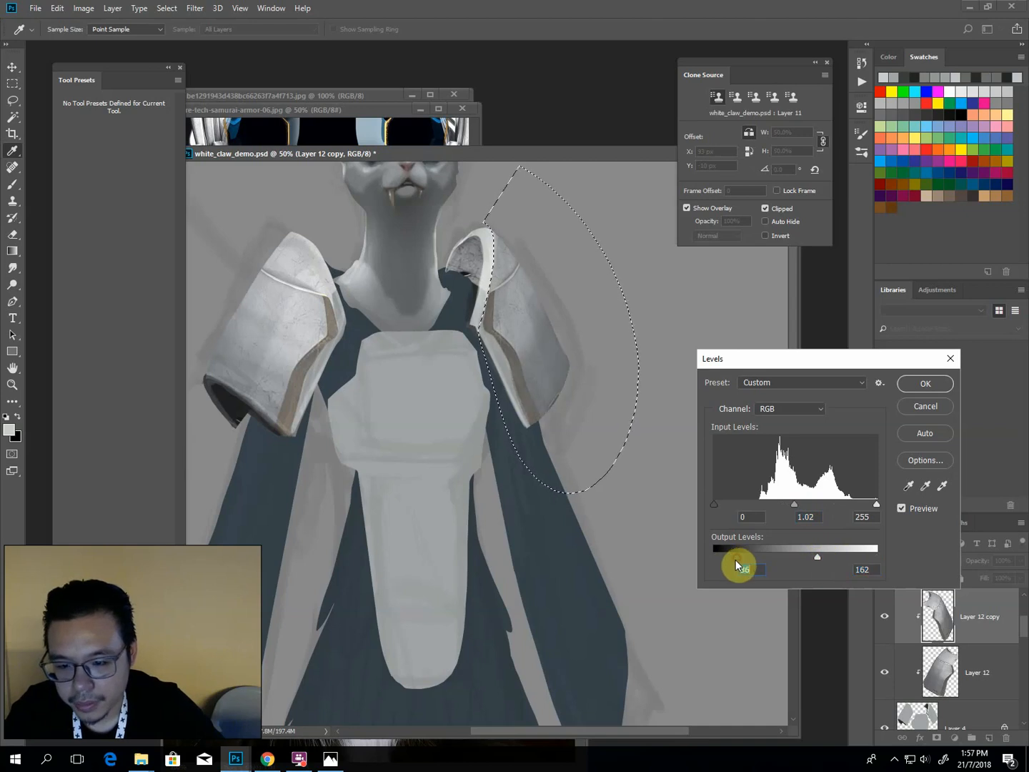
key(Return)
key(ctrl+minus)
key(ctrl+d)
Dodge the upper outer curve of the right-hand shoulder armour with the range set to Highlights at 21% exposure.
key(o)
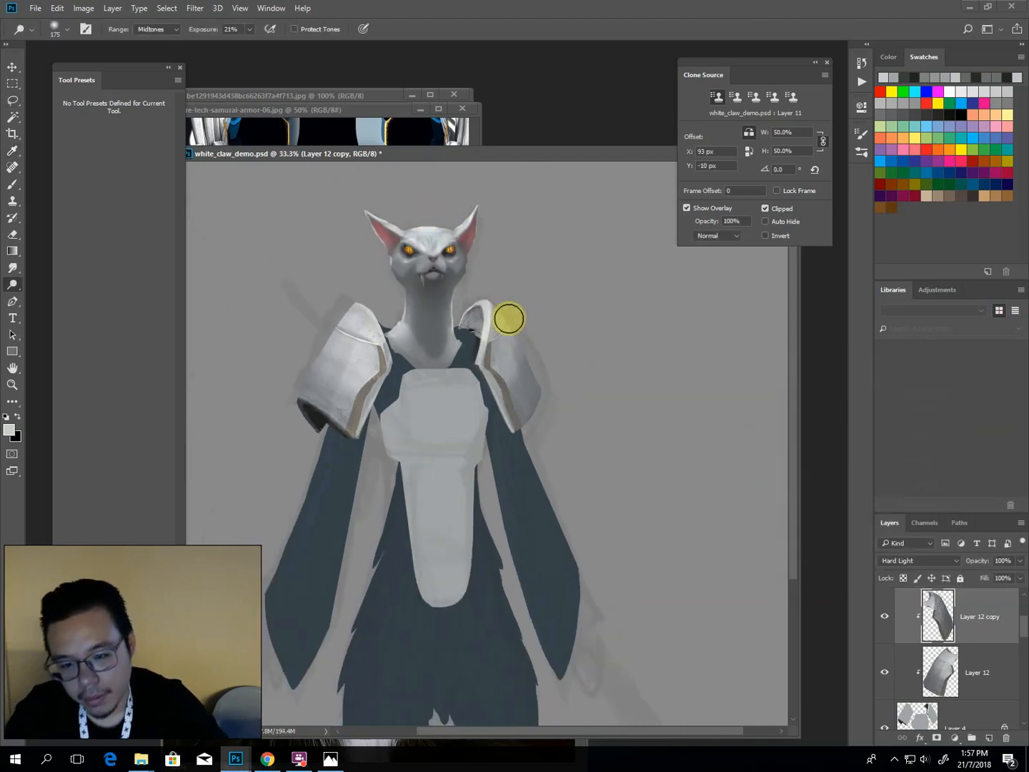
key(shift)
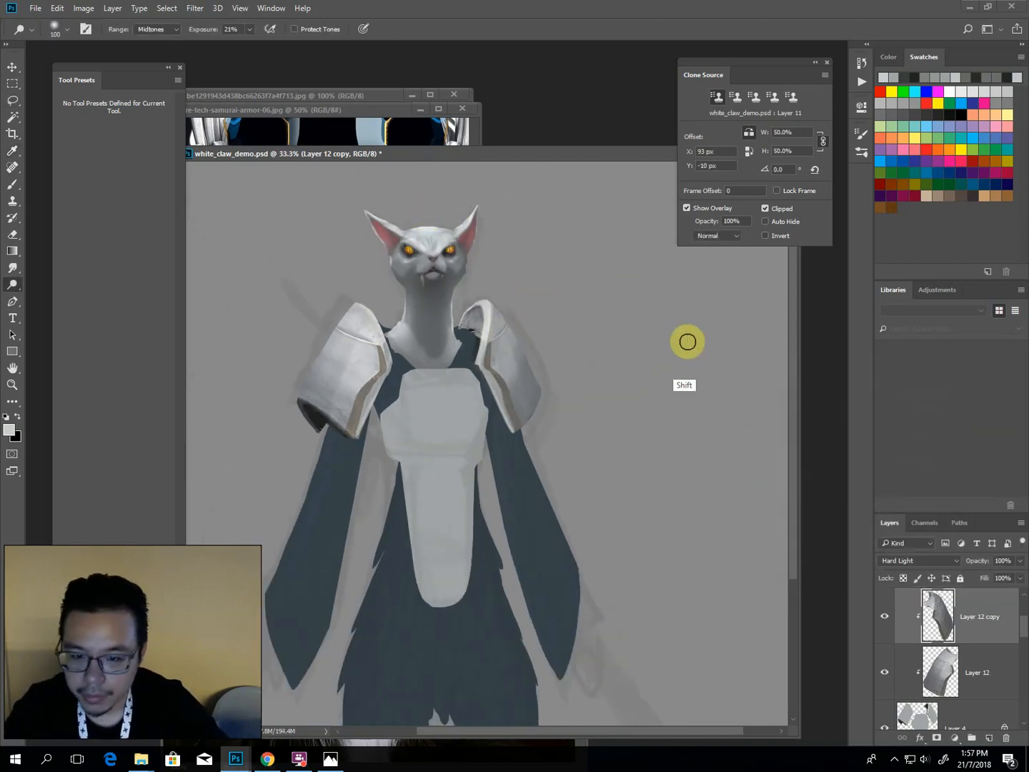
shift+right_click(679, 384)
click(705, 442)
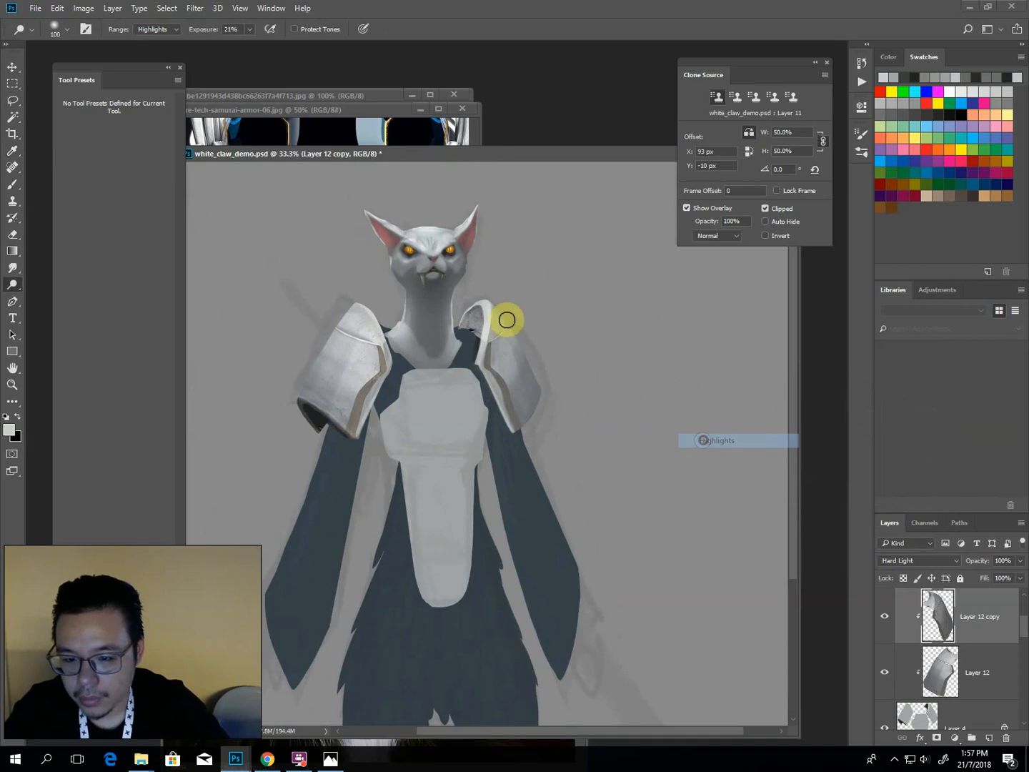
key(bracketleft)
drag(495, 301, 529, 365)
drag(503, 304, 531, 358)
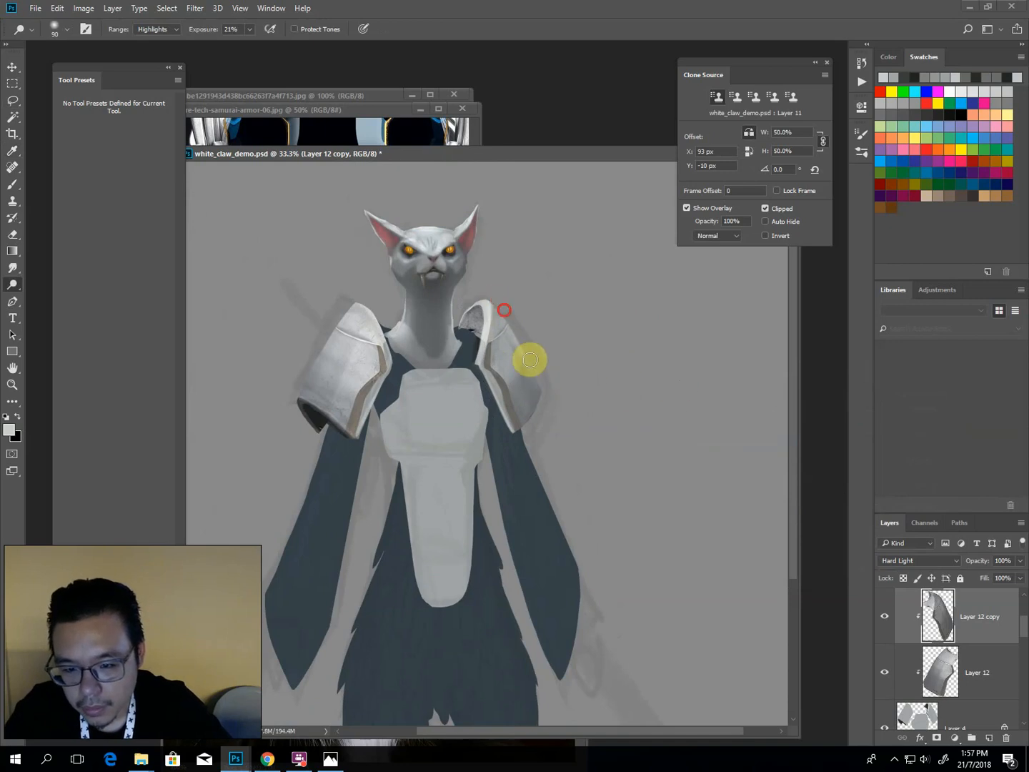
mouse_move(385, 331)
mouse_down()
mouse_move(456, 292)
mouse_move(421, 331)
mouse_move(426, 356)
mouse_up()
key(ctrl+minus)
key(ctrl+plus)
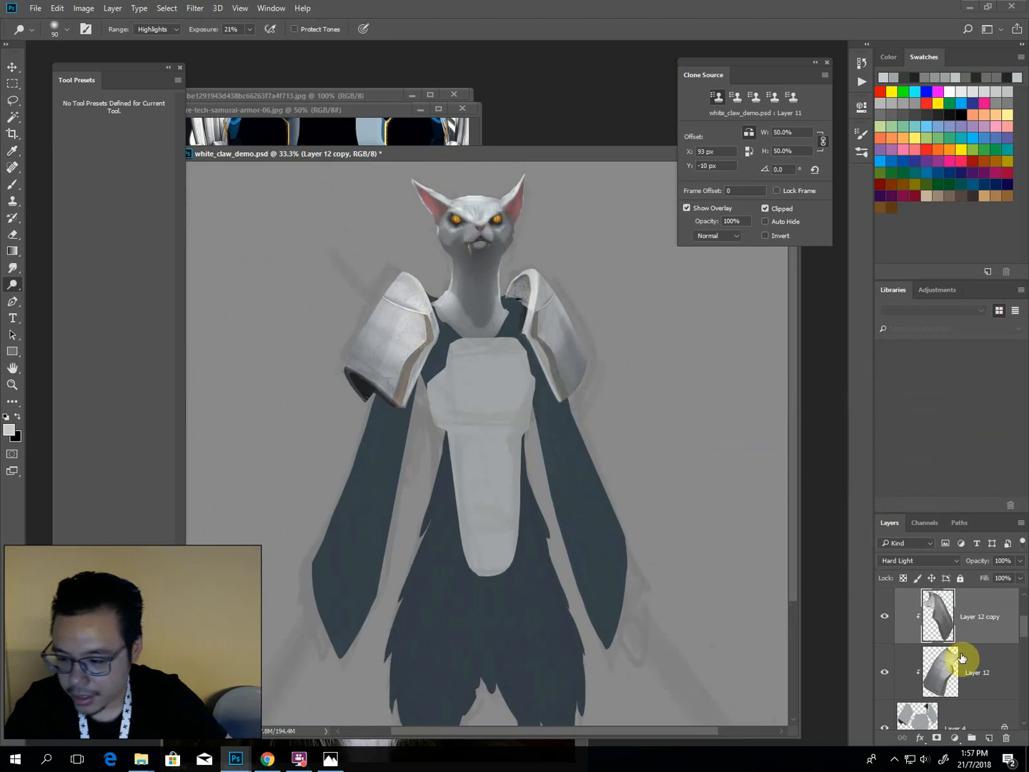
Dodge a bright rim along the upper edges of the chest plate on Layer 4, using Highlights at 100% exposure.
click(956, 728)
key(ctrl+plus)
key(l)
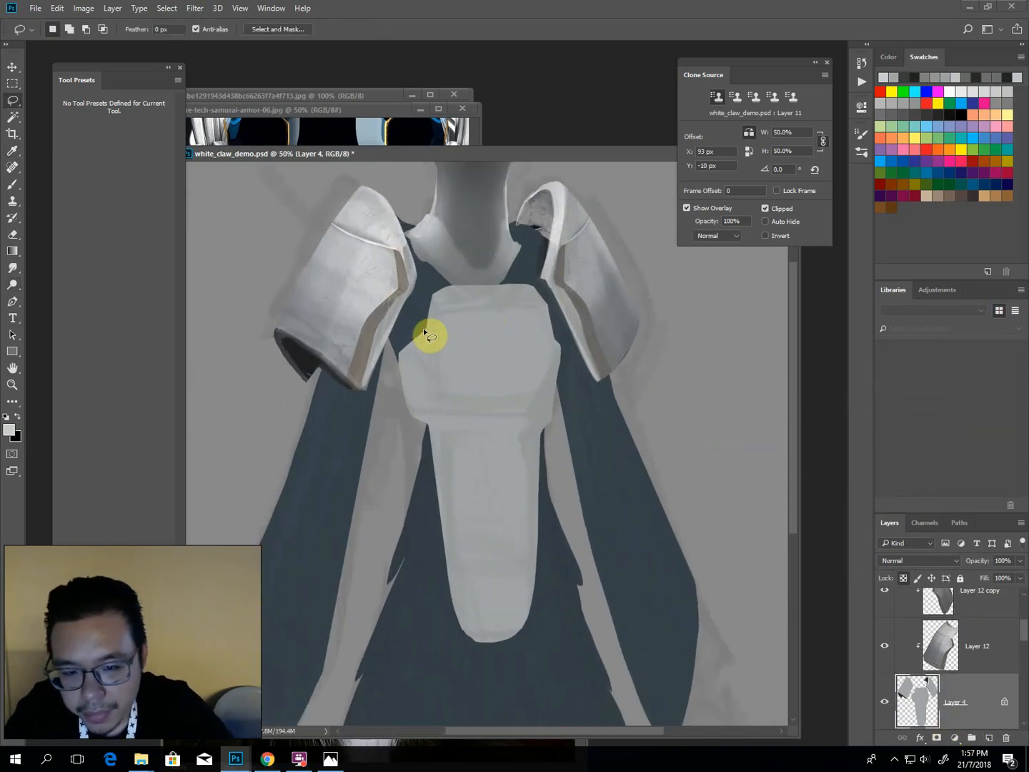
key(o)
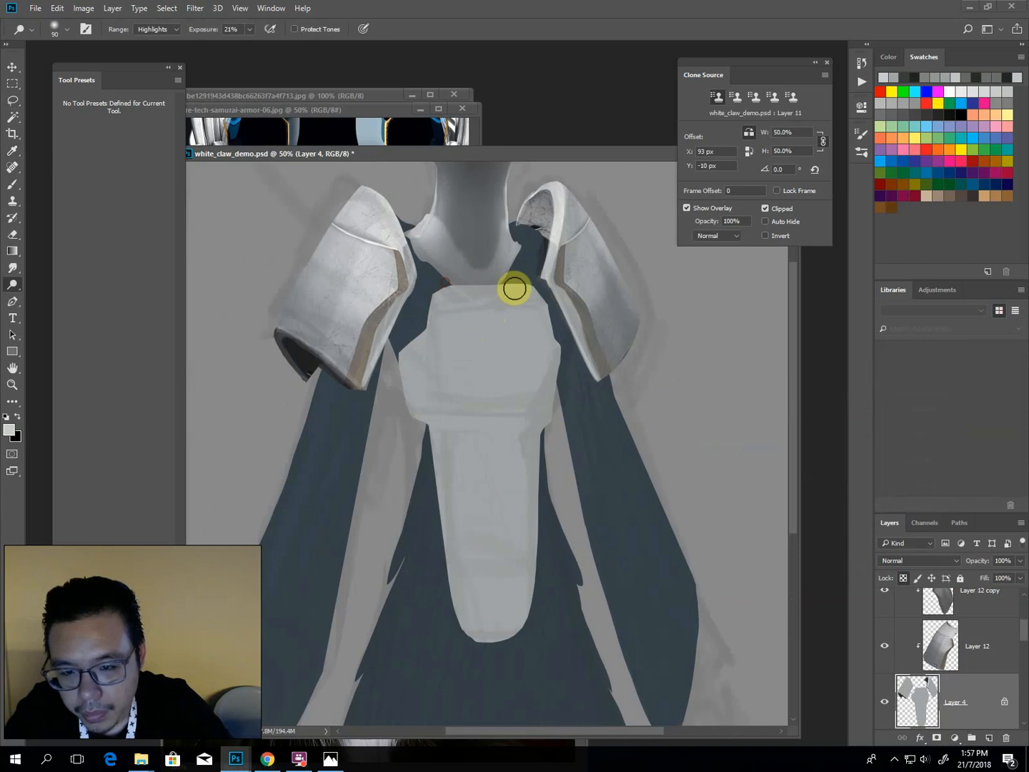
key(bracketleft)
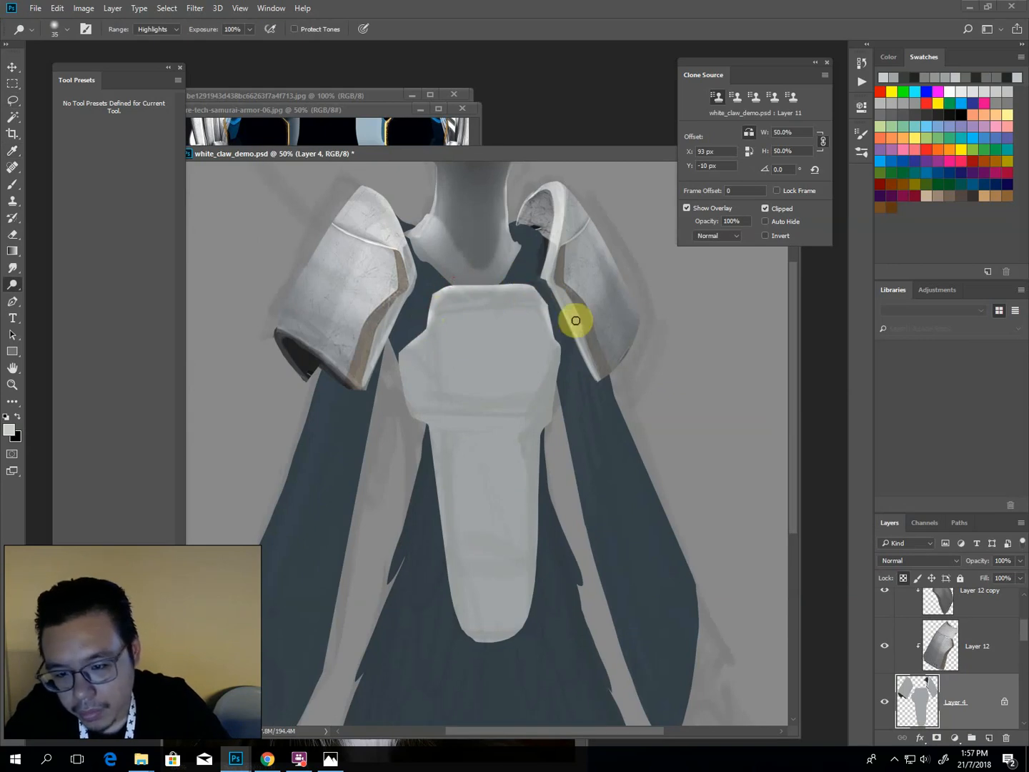
Burn a gradual shadow from the chest plate's lower tip up to its chest area with a very large brush at 10% exposure.
key(bracketright)
scroll(480, 370, down, 1)
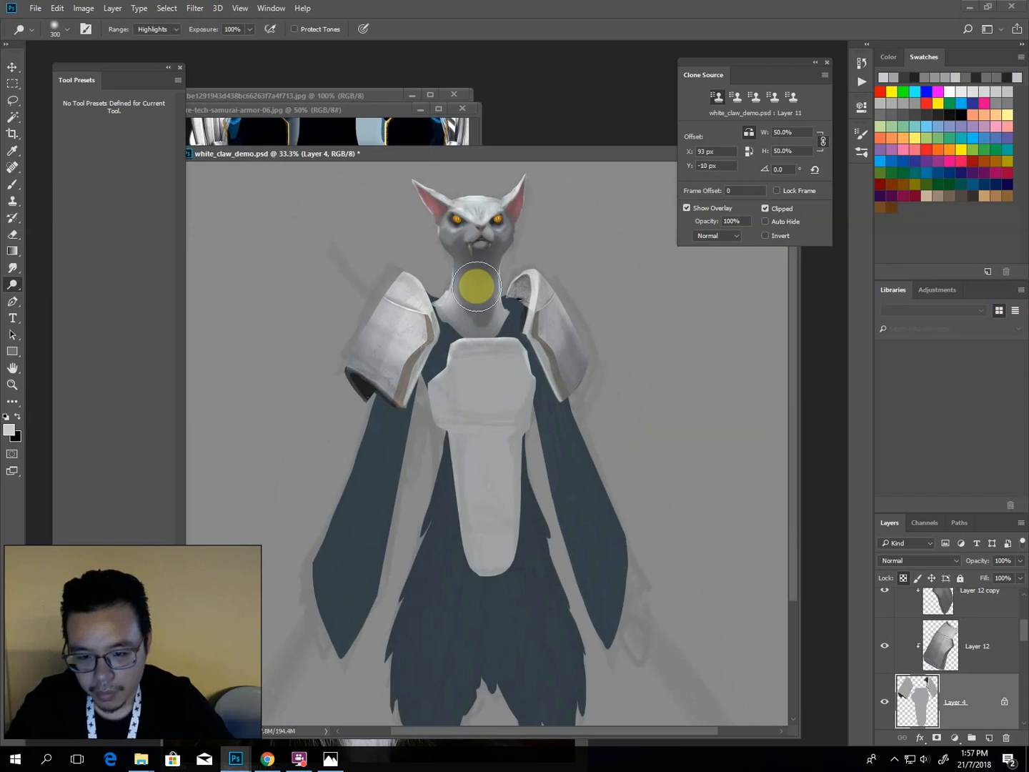
key(bracketright)
key(bracketright)
key(bracketright)
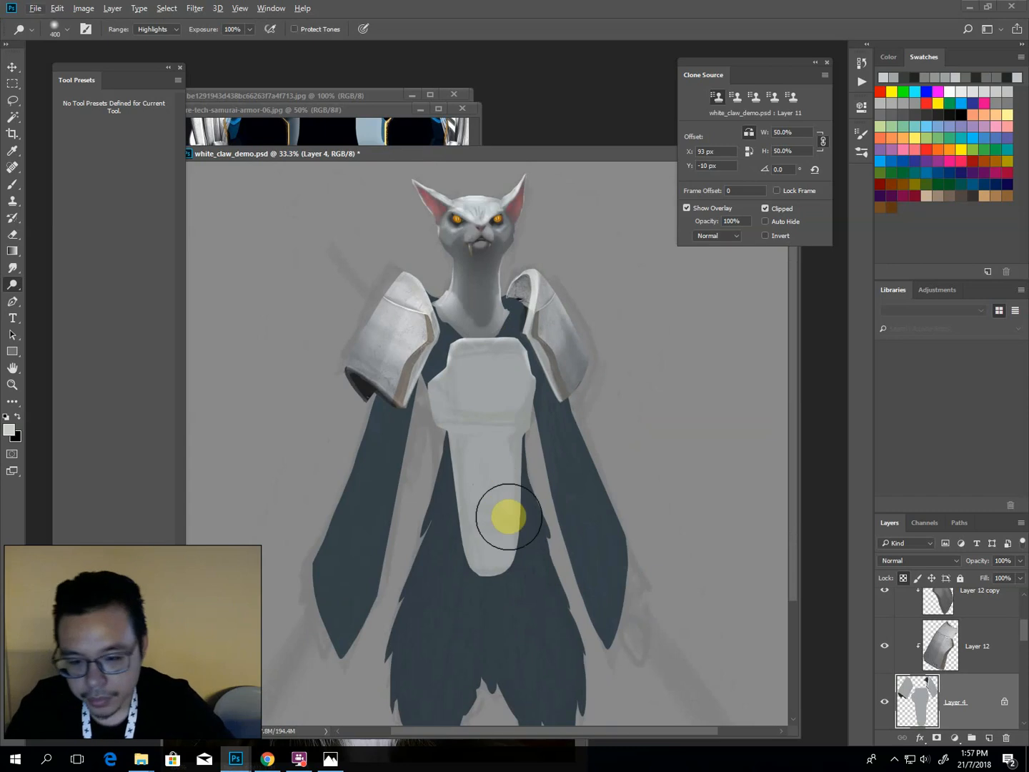
key(bracketright)
key(bracketright)
key(bracketright)
key(bracketright)
key(bracketright)
key(bracketright)
key(bracketright)
key(1)
mouse_move(474, 583)
alt+mouse_down()
mouse_move(494, 556)
mouse_move(463, 460)
mouse_move(469, 516)
mouse_move(512, 619)
mouse_move(457, 500)
mouse_move(460, 460)
mouse_move(457, 498)
mouse_move(536, 596)
mouse_move(464, 537)
mouse_move(512, 466)
mouse_move(486, 494)
mouse_move(513, 616)
mouse_move(489, 369)
mouse_move(508, 646)
mouse_move(487, 358)
mouse_move(494, 505)
mouse_move(480, 357)
mouse_move(493, 471)
mouse_move(487, 382)
alt+mouse_up()
Dodge the chest plate's upper part and edges with a smaller brush, using Highlights at 10% exposure.
key(bracketleft)
key(bracketleft)
key(bracketleft)
key(bracketleft)
key(bracketleft)
key(bracketleft)
key(bracketleft)
key(bracketleft)
key(bracketleft)
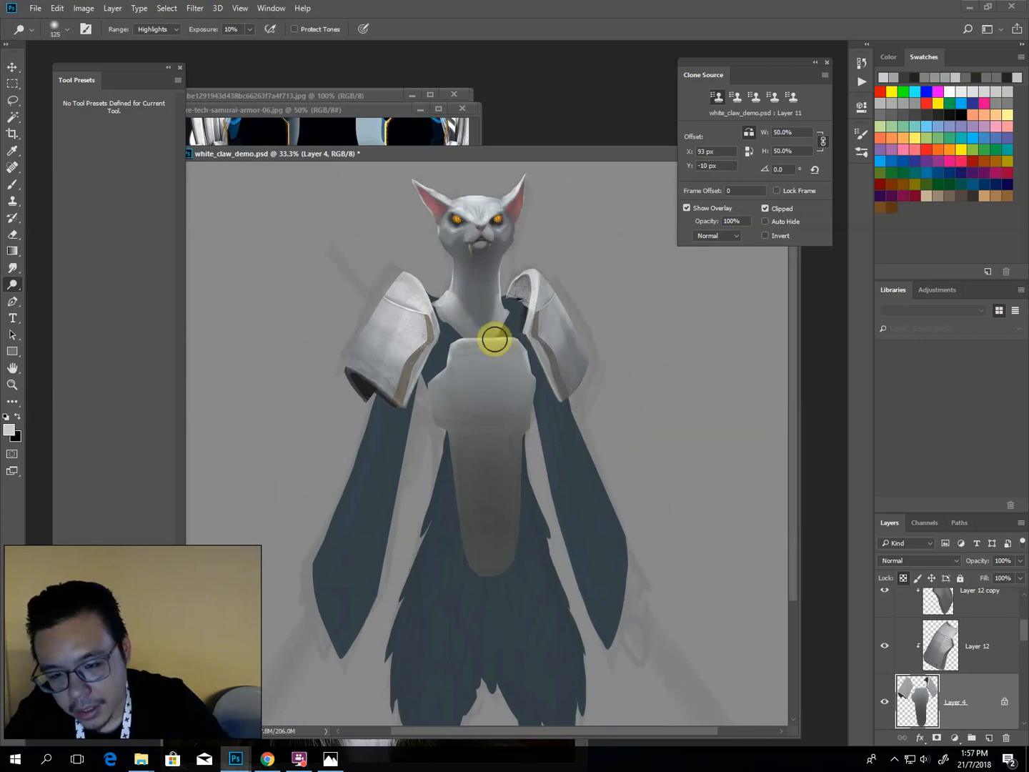
mouse_move(531, 286)
mouse_down()
mouse_move(503, 372)
mouse_move(493, 490)
mouse_move(485, 374)
mouse_move(492, 353)
mouse_move(492, 599)
mouse_move(496, 556)
mouse_move(437, 489)
mouse_up()
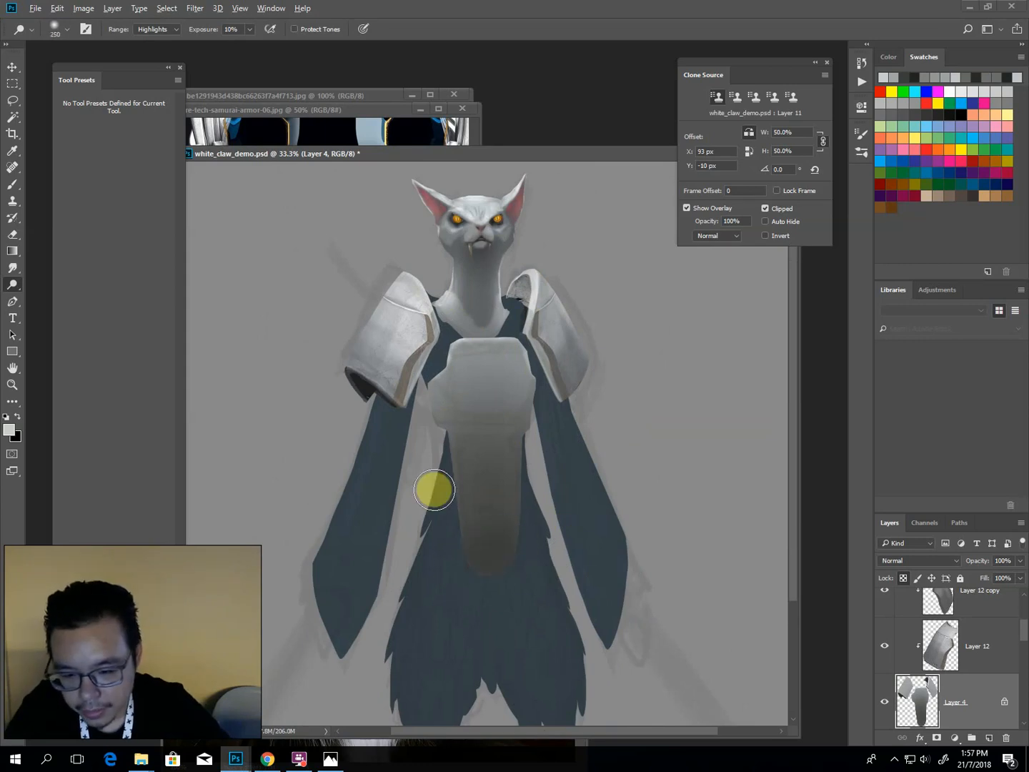
Darken the lower end of the chest plate with a larger burn brush and undo the last stroke.
key(bracketright)
key(bracketright)
key(bracketright)
key(bracketright)
key(bracketright)
key(bracketright)
key(ctrl+alt+z)
Sample dark grey from the right-hand shoulder armour and brush it over the chest plate's lower section at 50% opacity.
key(b)
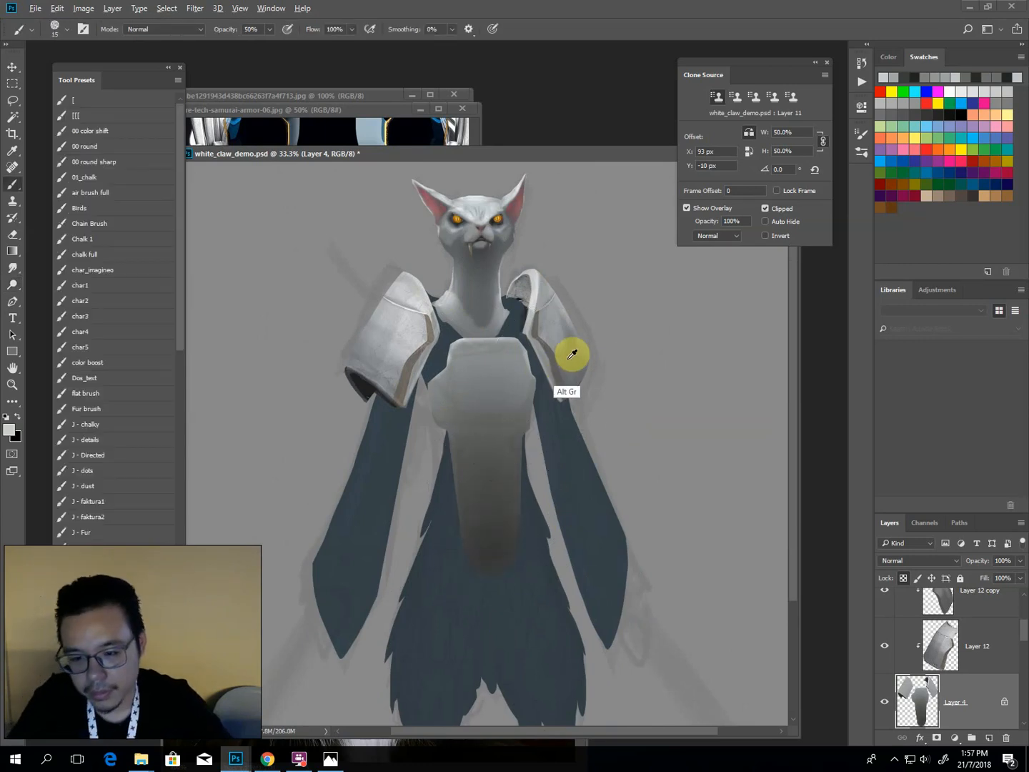
alt+click(571, 354)
key(bracketright)
key(bracketright)
key(bracketright)
key(bracketright)
key(bracketright)
key(bracketright)
key(bracketright)
drag(488, 490, 492, 490)
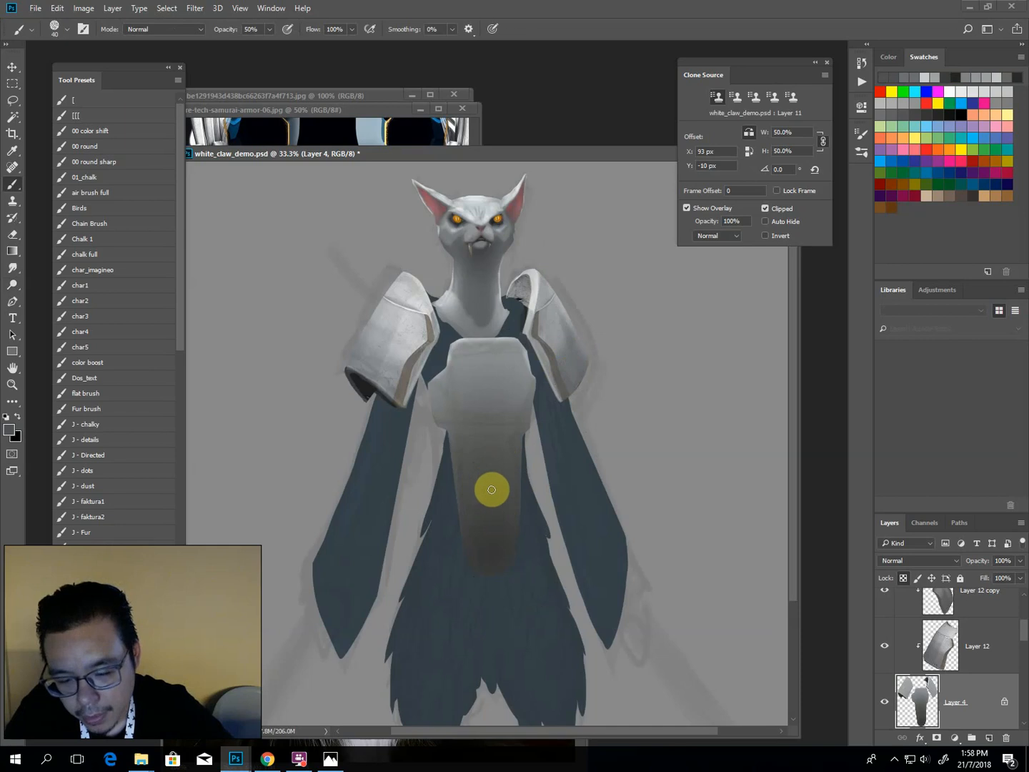
click(504, 462)
drag(485, 554, 499, 556)
key(bracketleft)
key(bracketleft)
key(bracketleft)
key(bracketleft)
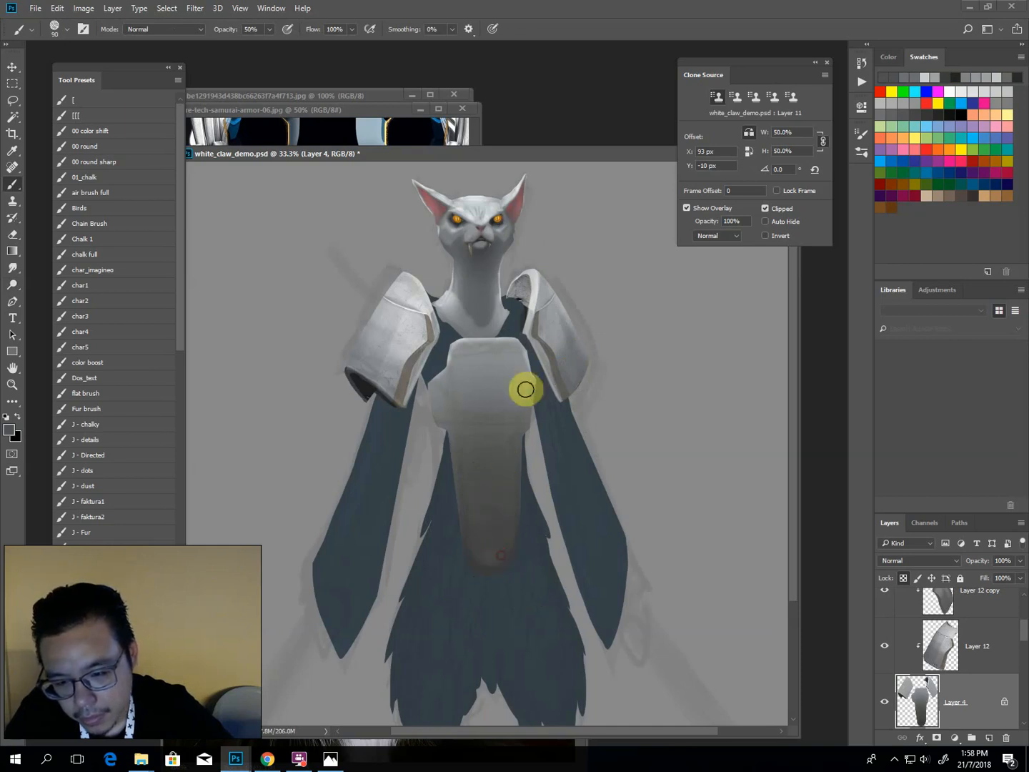
Paint a curved dark crease across the chest plate with a colour sampled from its lower end, separating chest from abdomen.
alt+click(513, 560)
key(bracketleft)
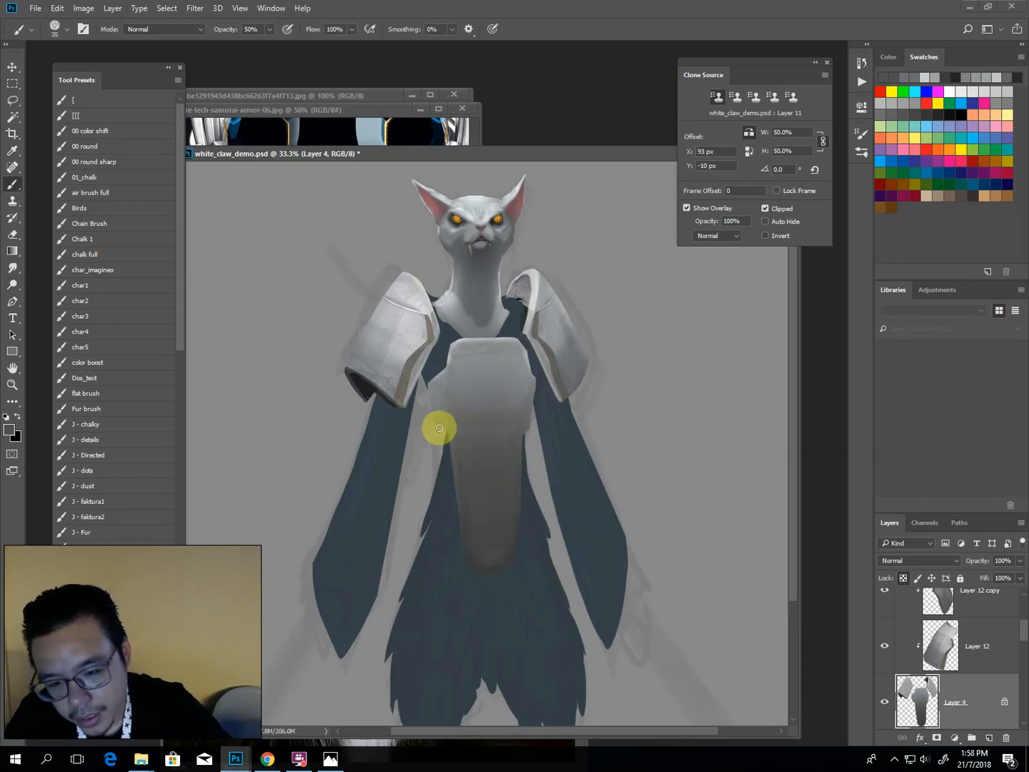
click(444, 431)
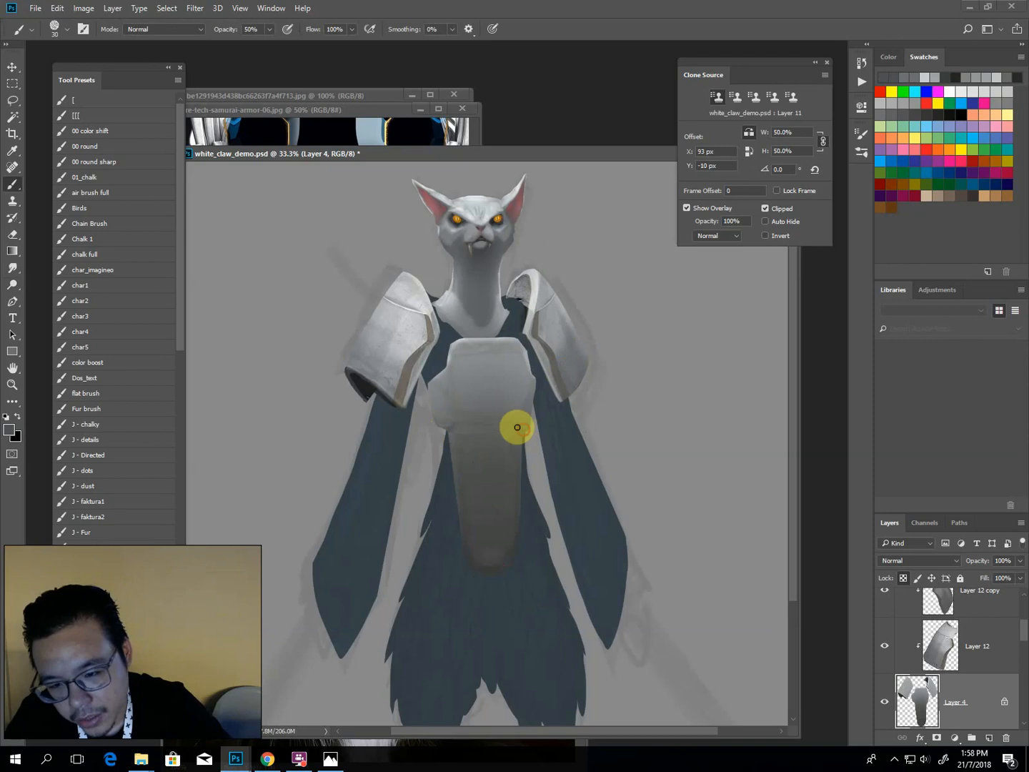
key(bracketleft)
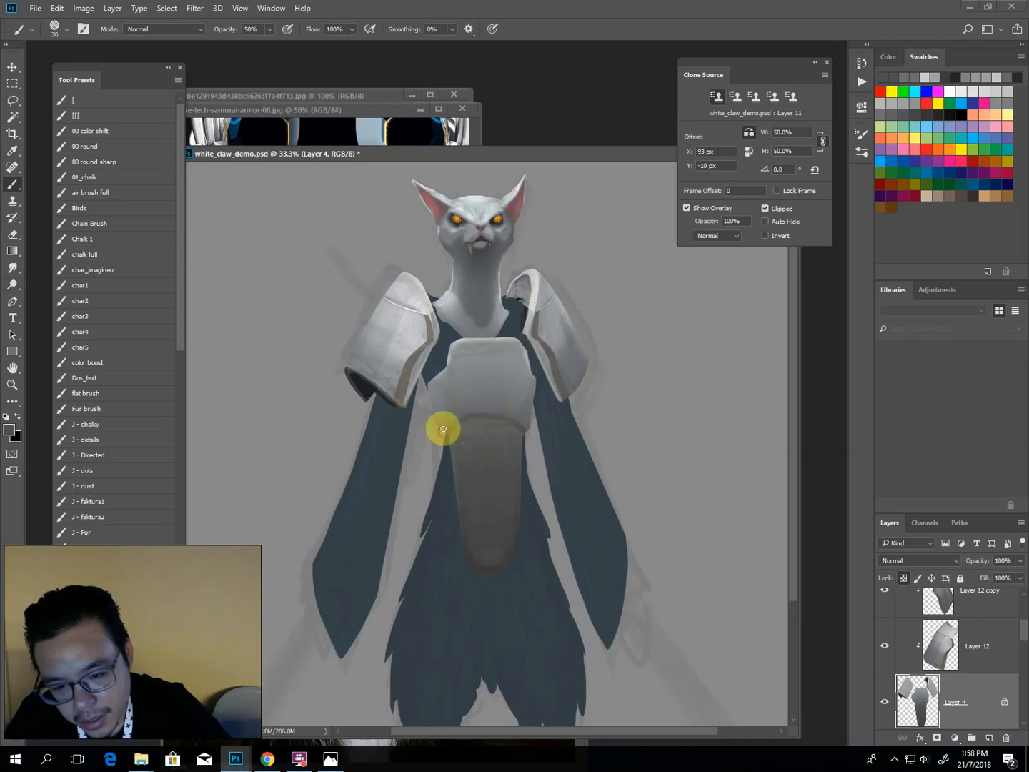
Shade both side edges of the chest plate above the crease with a larger brush and sampled greys.
key(bracketright)
key(bracketright)
key(bracketright)
drag(424, 402, 437, 431)
drag(531, 402, 527, 428)
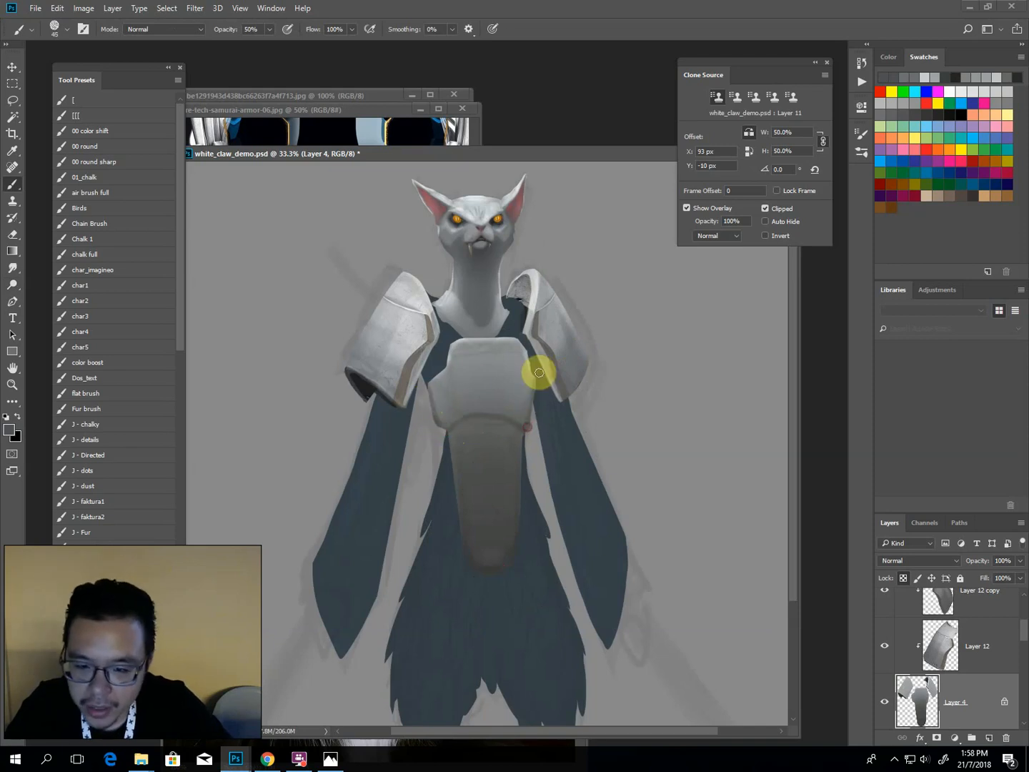
key(bracketright)
key(bracketright)
alt+click(482, 529)
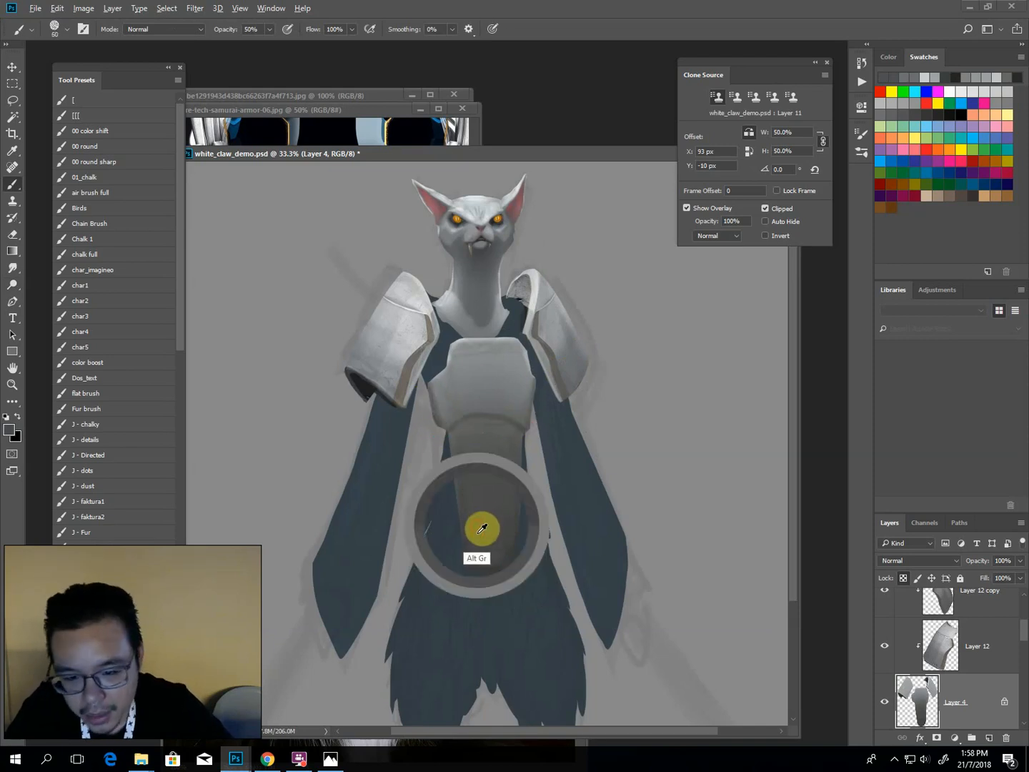
key(o)
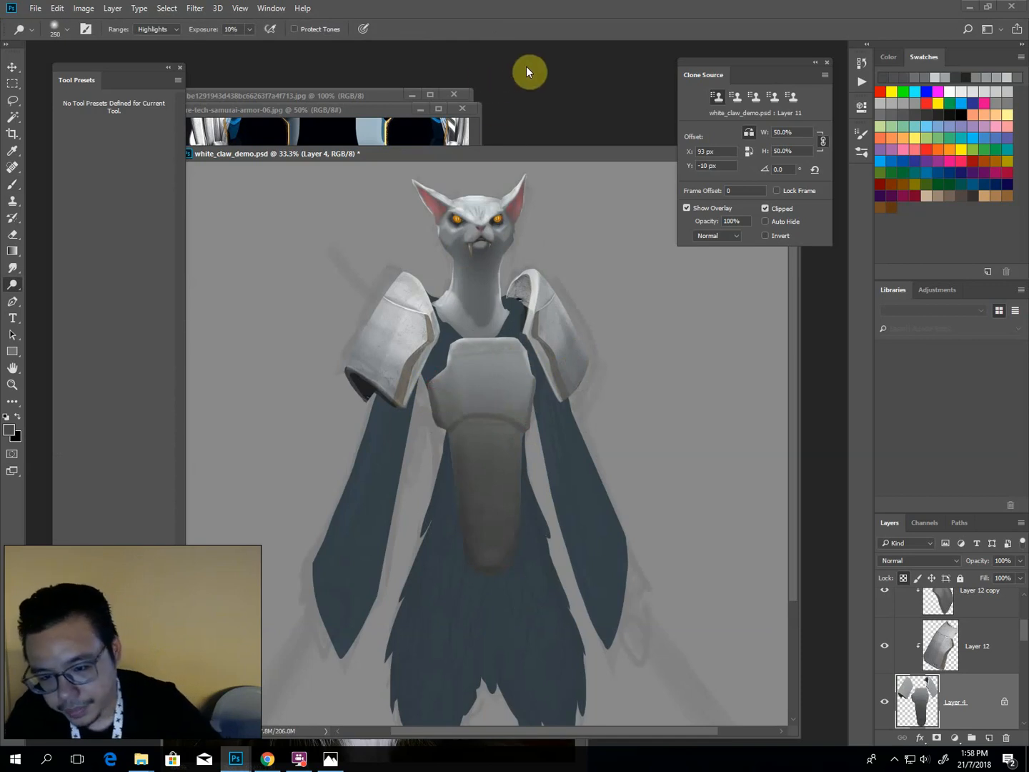
key(l)
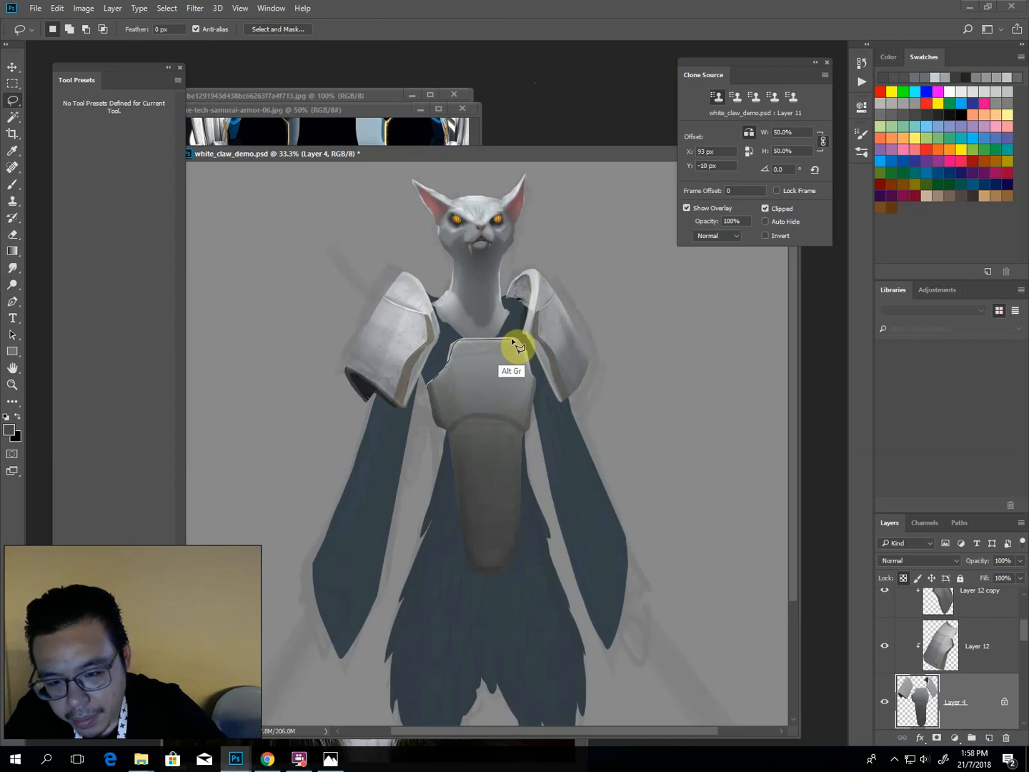
mouse_move(521, 349)
mouse_down()
mouse_move(542, 379)
mouse_move(522, 335)
mouse_move(479, 323)
mouse_move(453, 333)
mouse_move(428, 376)
mouse_up()
key(Delete)
key(ctrl+d)
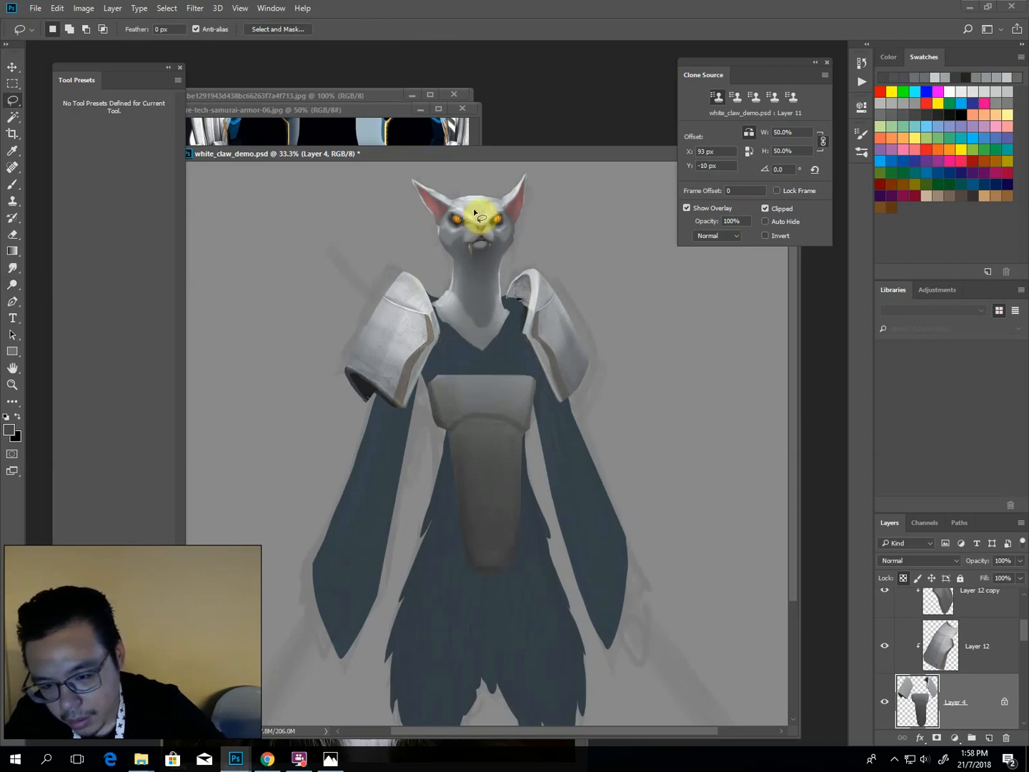
key(ctrl+z)
key(ctrl+d)
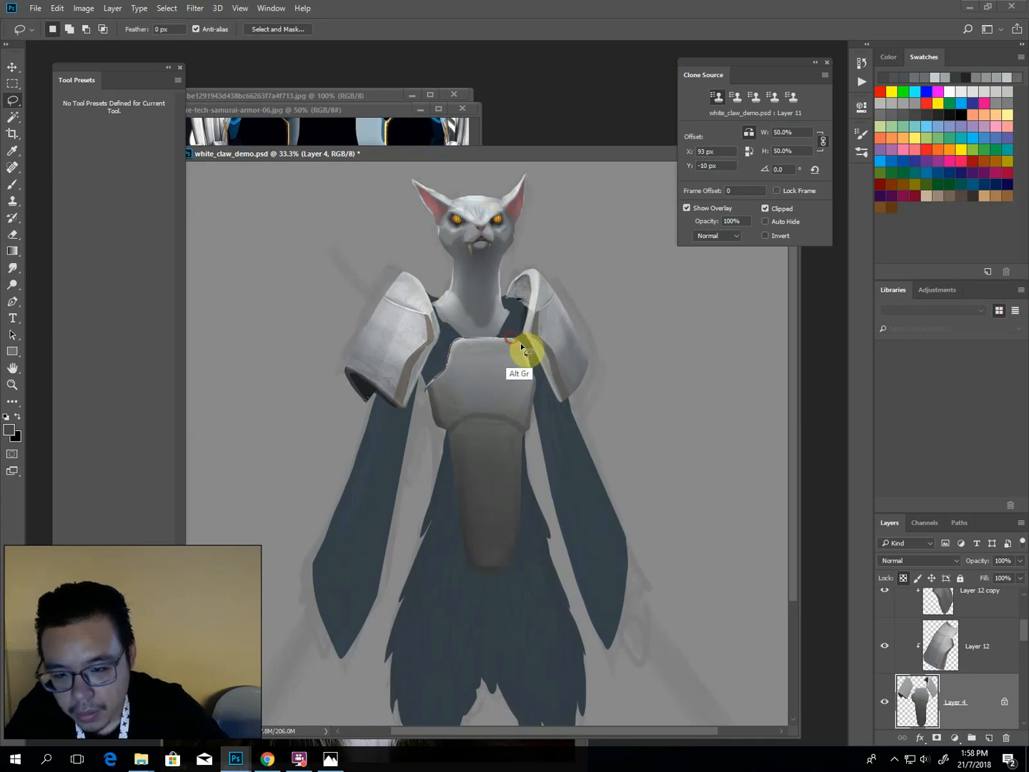
Trim the chest plate's upper outline along a lasso selection following its top edge and shoulders.
mouse_move(521, 347)
mouse_down()
mouse_move(536, 388)
mouse_move(539, 374)
mouse_move(509, 325)
mouse_move(452, 327)
mouse_up()
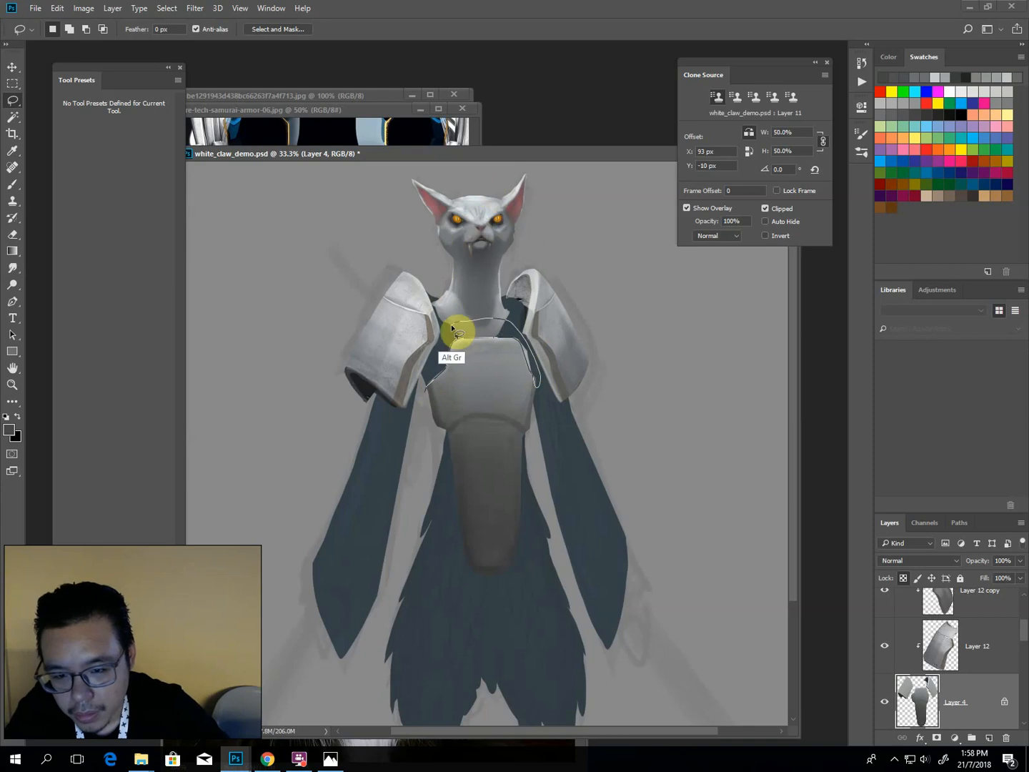
drag(427, 391, 425, 389)
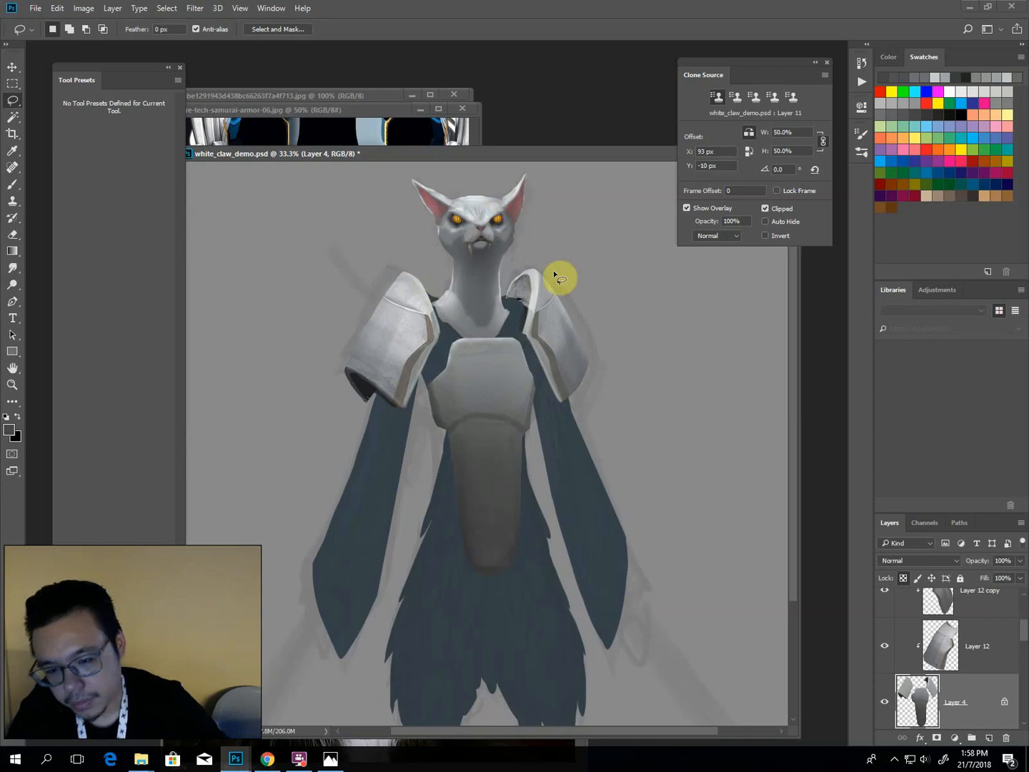
key(b)
key(l)
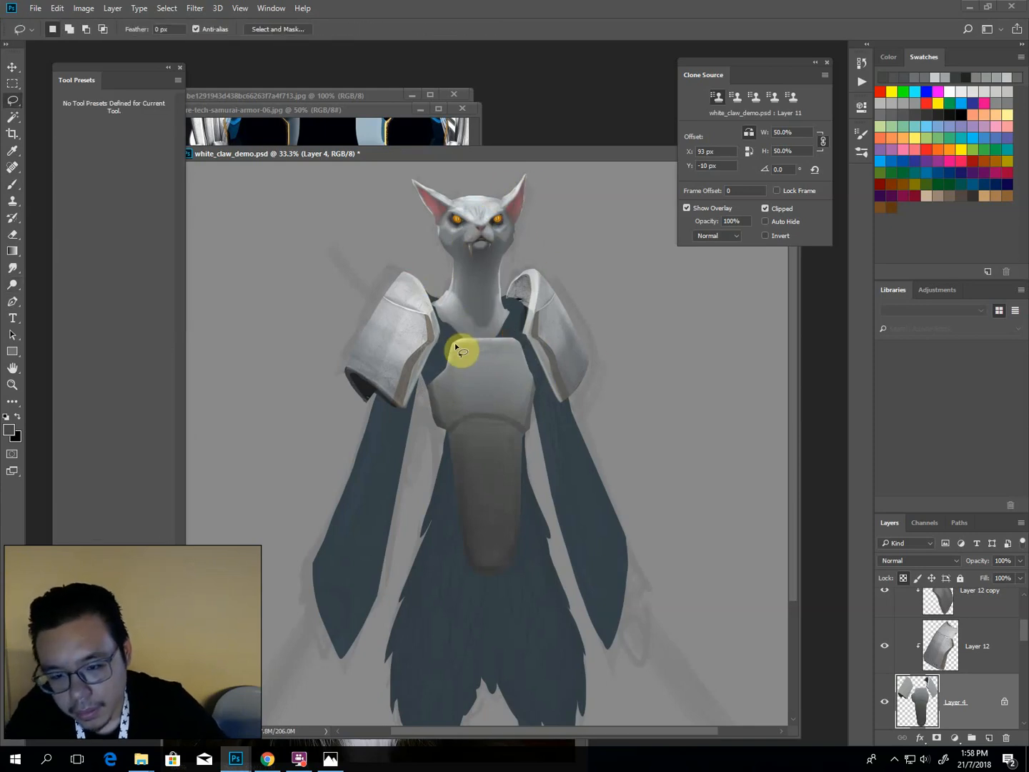
Brighten the chest plate's bevelled upper edges in lasso selections with the Dodge tool at 100% exposure, and touch them up with sampled light grey.
drag(452, 364, 466, 337)
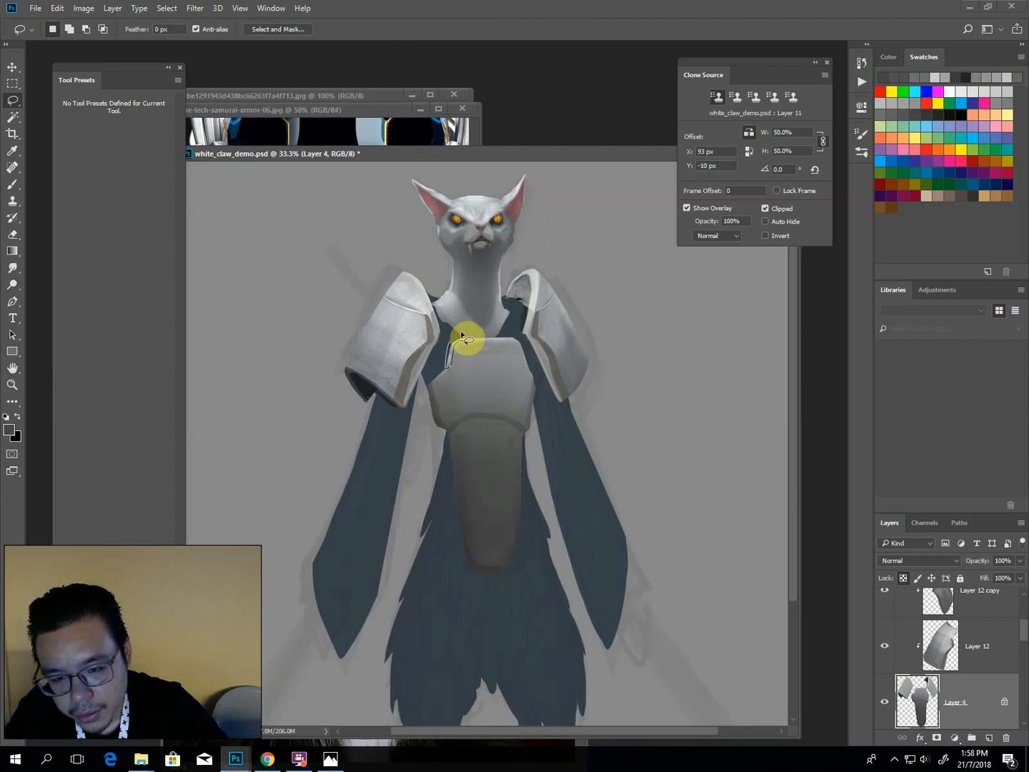
key(o)
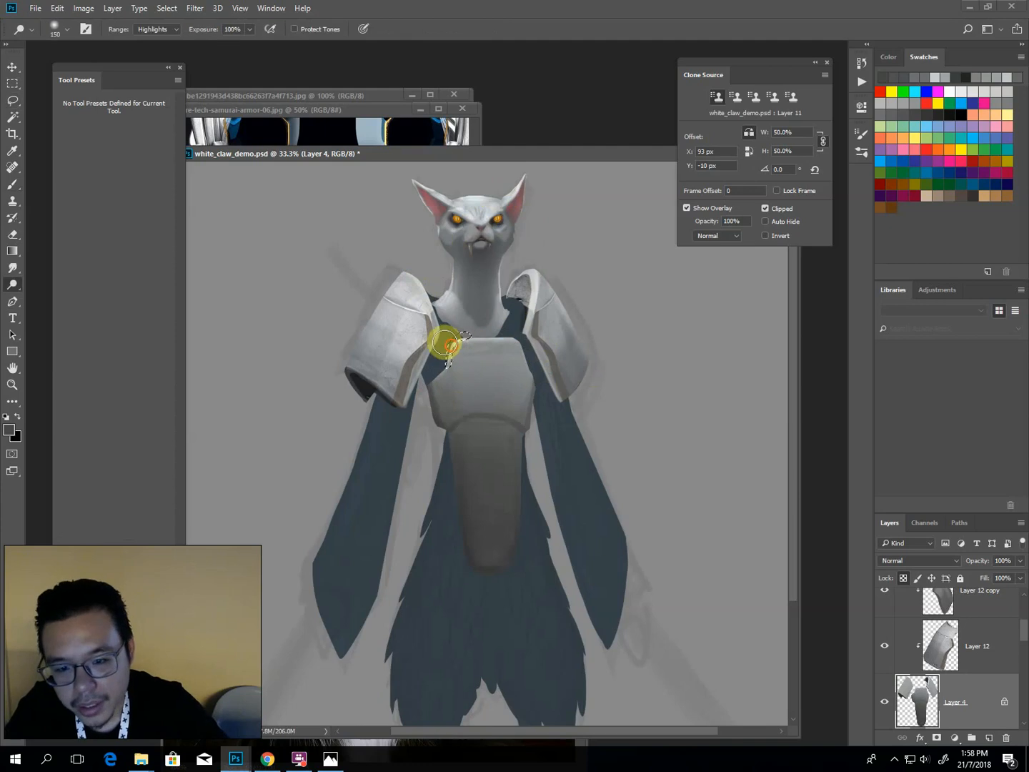
key(l)
click(449, 293)
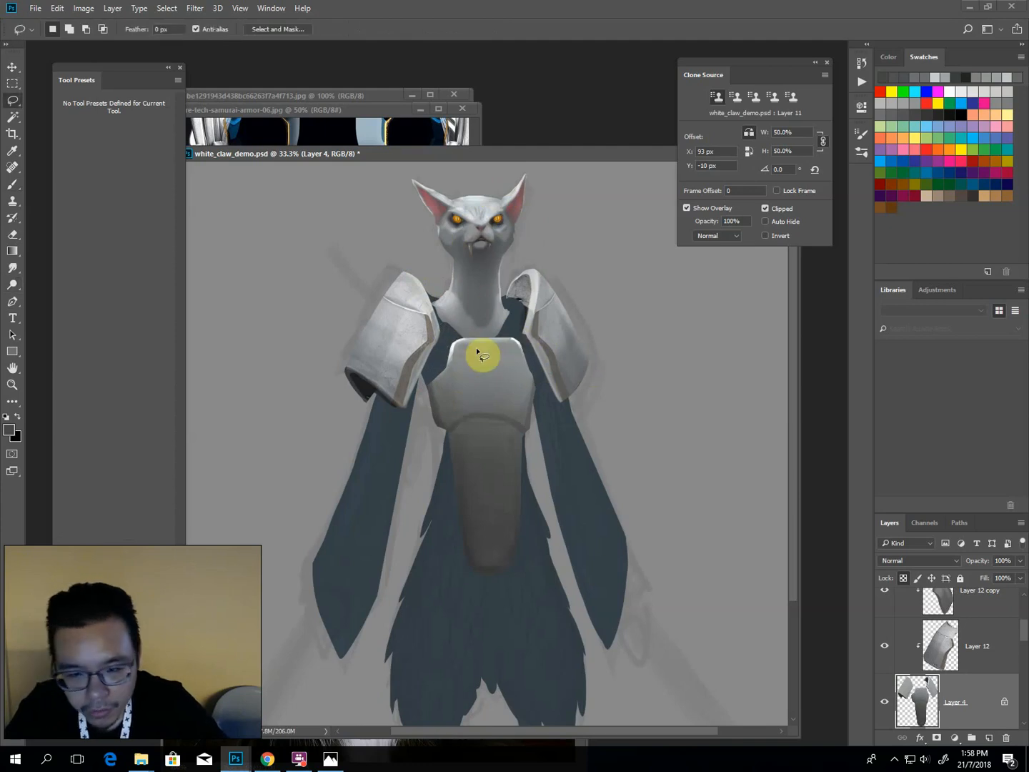
key(b)
alt+click(450, 354)
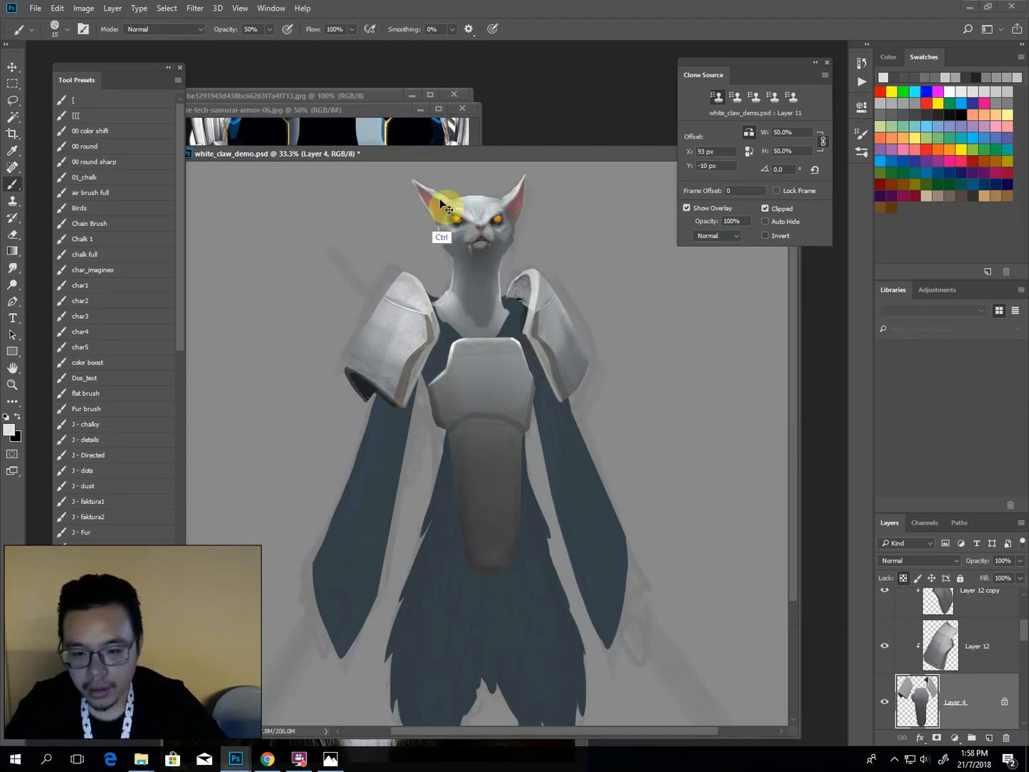
Duplicate the Layer 12 shoulder texture and move the copy over the chest plate.
key(ctrl+minus)
key(ctrl+minus)
key(ctrl+minus)
key(ctrl+plus)
key(ctrl+plus)
key(ctrl+plus)
drag(457, 273, 461, 338)
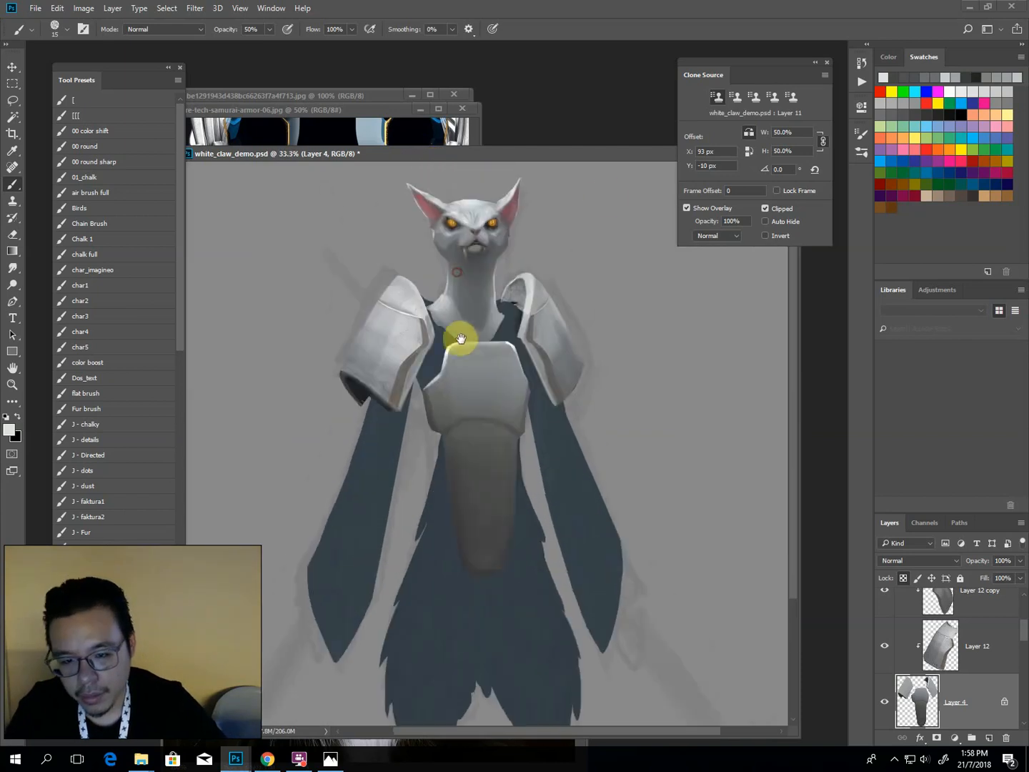
click(978, 635)
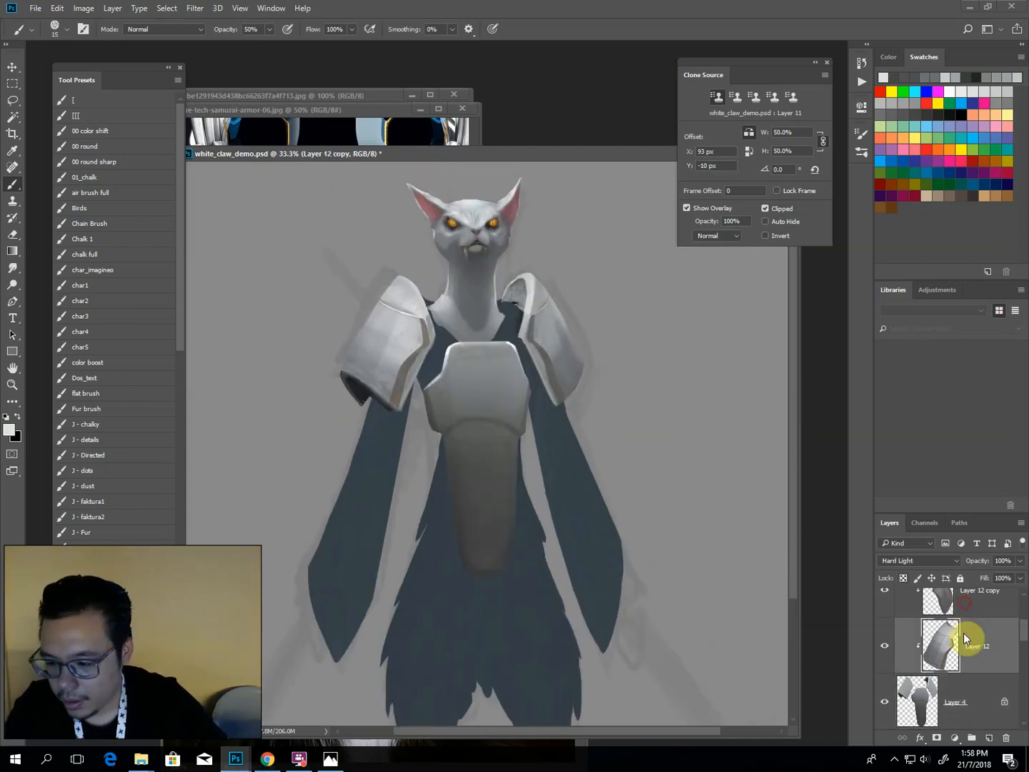
scroll(958, 652, up, 1)
key(ctrl+alt)
drag(386, 303, 448, 378)
Rotate the texture copy about -59°, scale it to about 140% by 118%, and skew it over the chest plate's right half.
drag(465, 320, 489, 333)
drag(435, 401, 471, 434)
mouse_move(537, 355)
mouse_down()
mouse_move(523, 361)
mouse_move(520, 499)
mouse_move(516, 361)
mouse_move(531, 371)
mouse_up()
drag(463, 438, 466, 451)
drag(518, 487, 531, 592)
drag(473, 492, 467, 533)
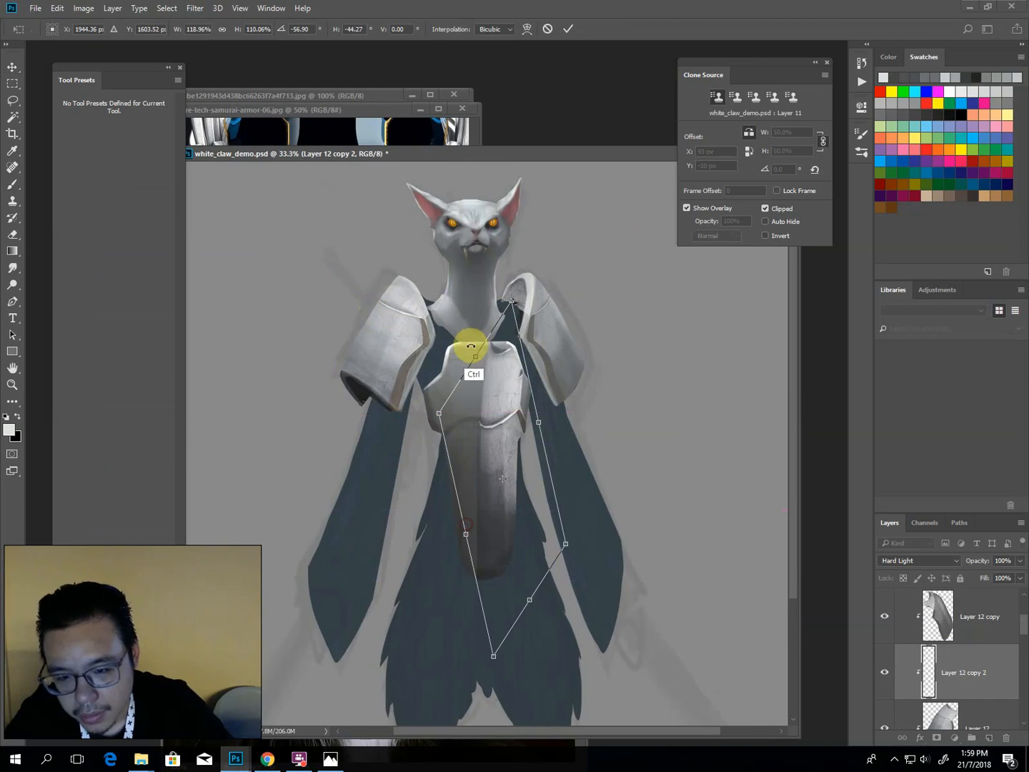
drag(476, 358, 465, 335)
mouse_move(532, 408)
mouse_down()
mouse_move(541, 388)
mouse_move(486, 385)
mouse_up()
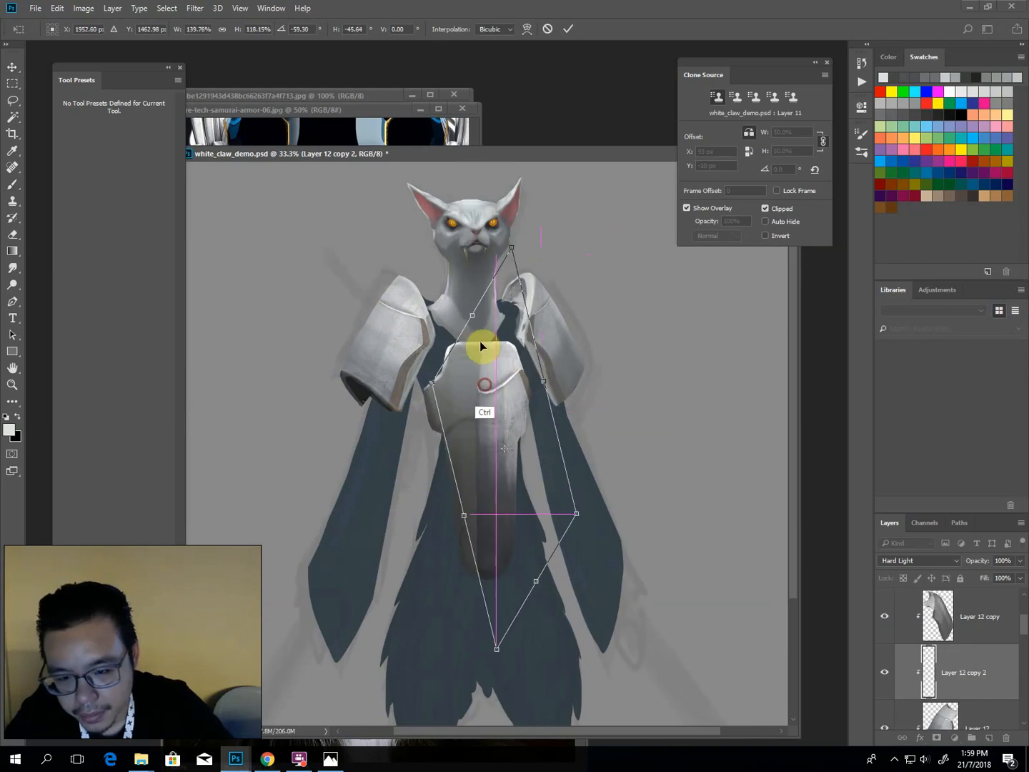
key(Return)
Delete the part of the texture copy left of the chest plate's vertical centre line using a straight-edged lasso selection.
click(531, 369)
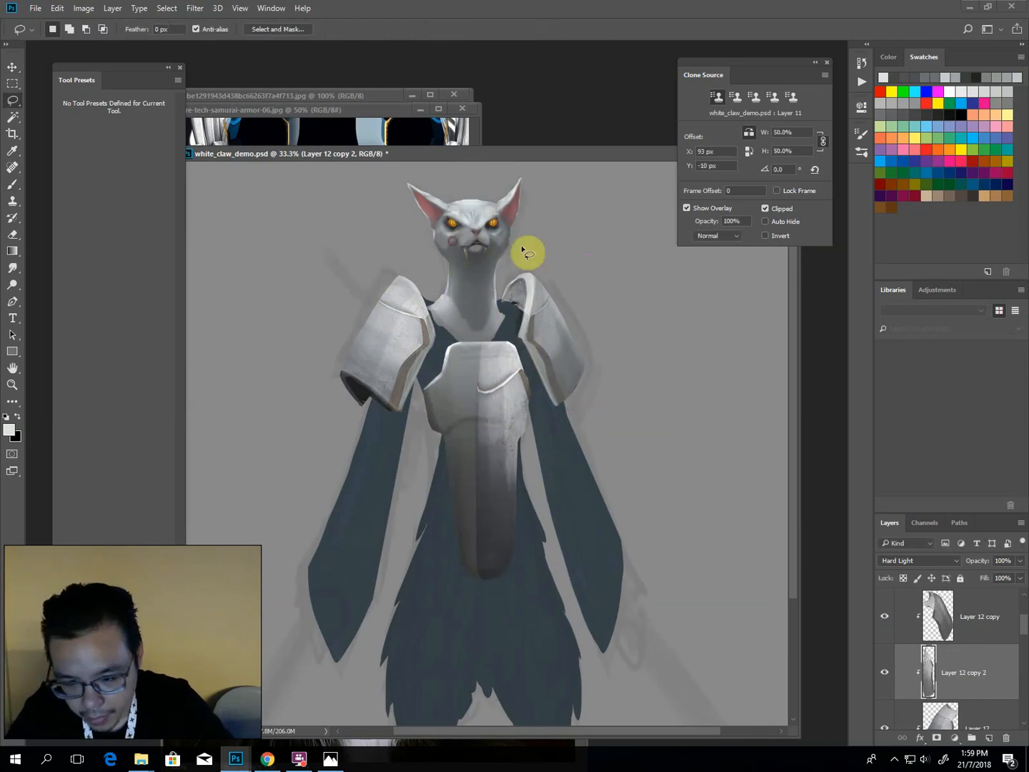
alt+click(479, 343)
alt+click(483, 390)
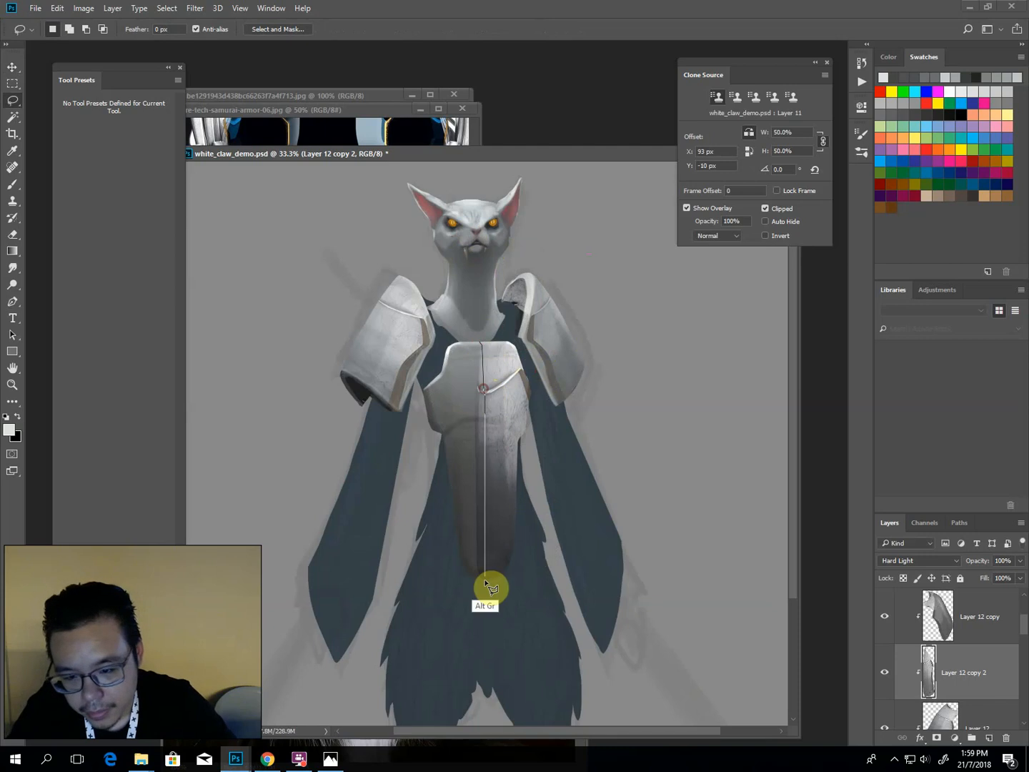
alt+click(487, 592)
alt+click(364, 250)
key(Delete)
click(357, 254)
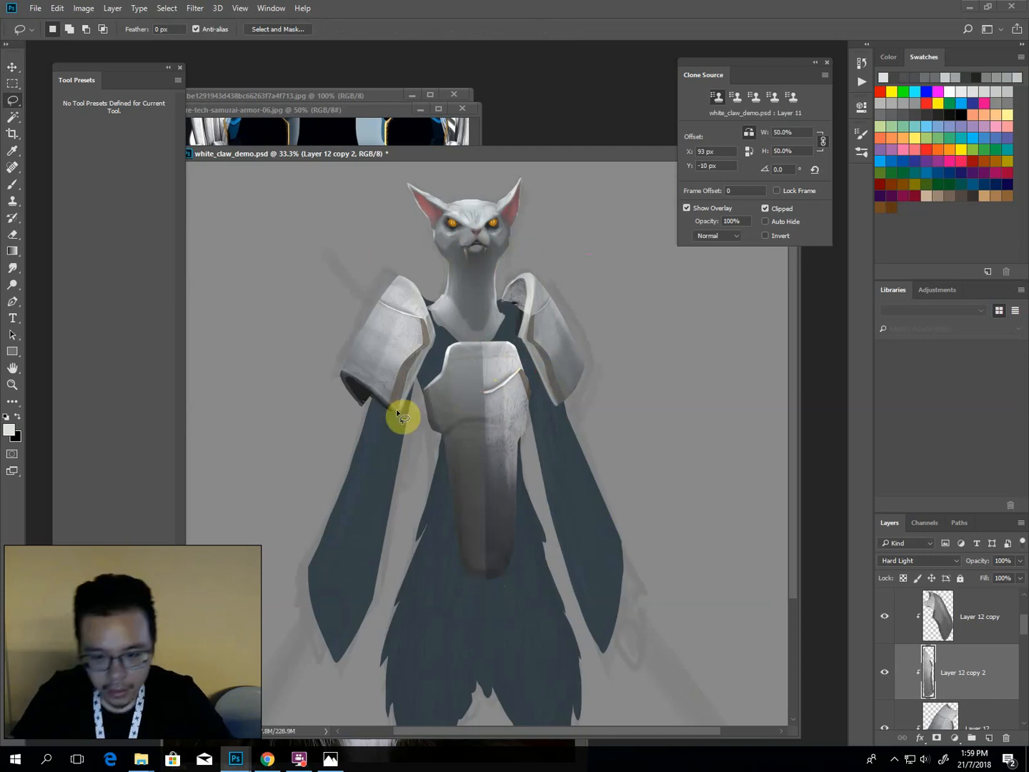
Duplicate the half-plate texture layer and clip the duplicate to the armour layer below.
key(ctrl+j)
key(v)
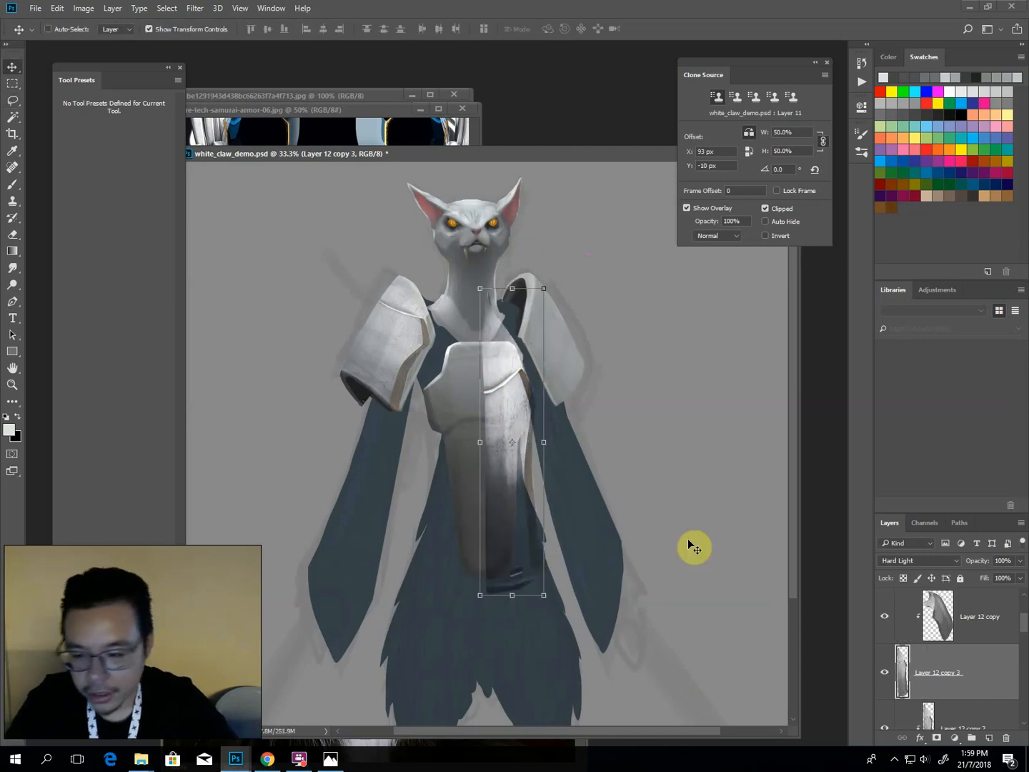
alt+click(981, 706)
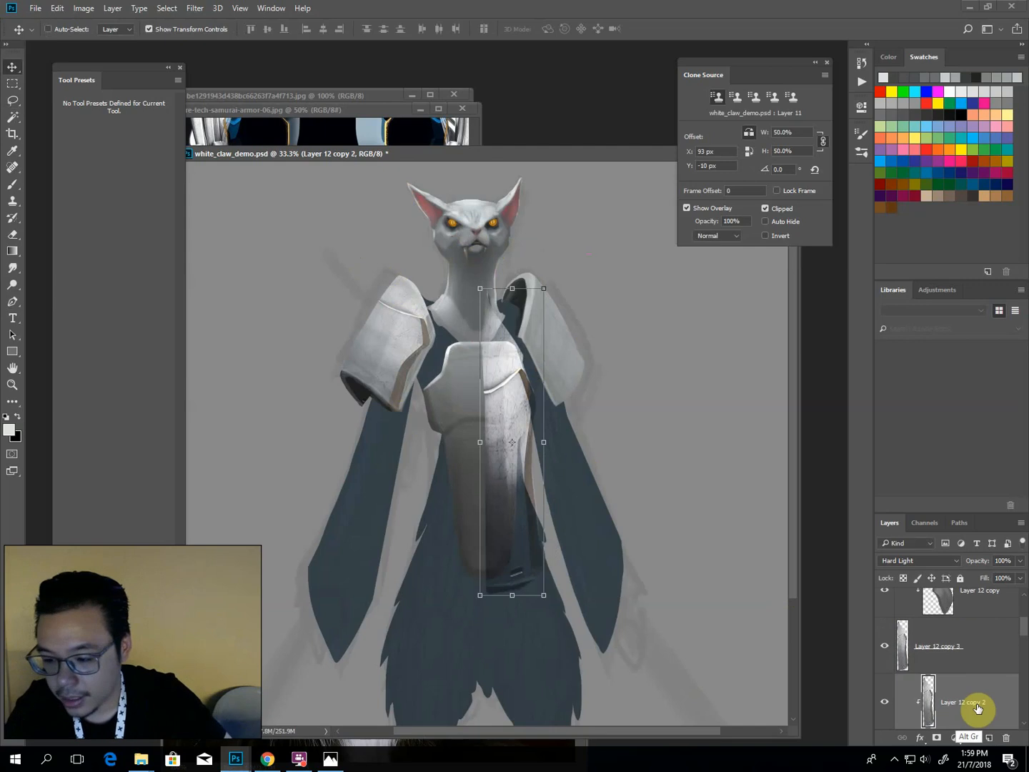
alt+click(974, 672)
Mirror Layer 12 copy 2 onto the chest plate's left half, widened to about 154%, and remove its overlap on the left shoulder armour.
mouse_move(549, 442)
mouse_down()
mouse_move(421, 436)
mouse_move(490, 446)
mouse_move(460, 270)
mouse_move(446, 279)
mouse_move(483, 376)
mouse_move(490, 446)
mouse_move(490, 437)
mouse_move(391, 446)
mouse_move(442, 607)
mouse_move(444, 596)
mouse_up()
key(Return)
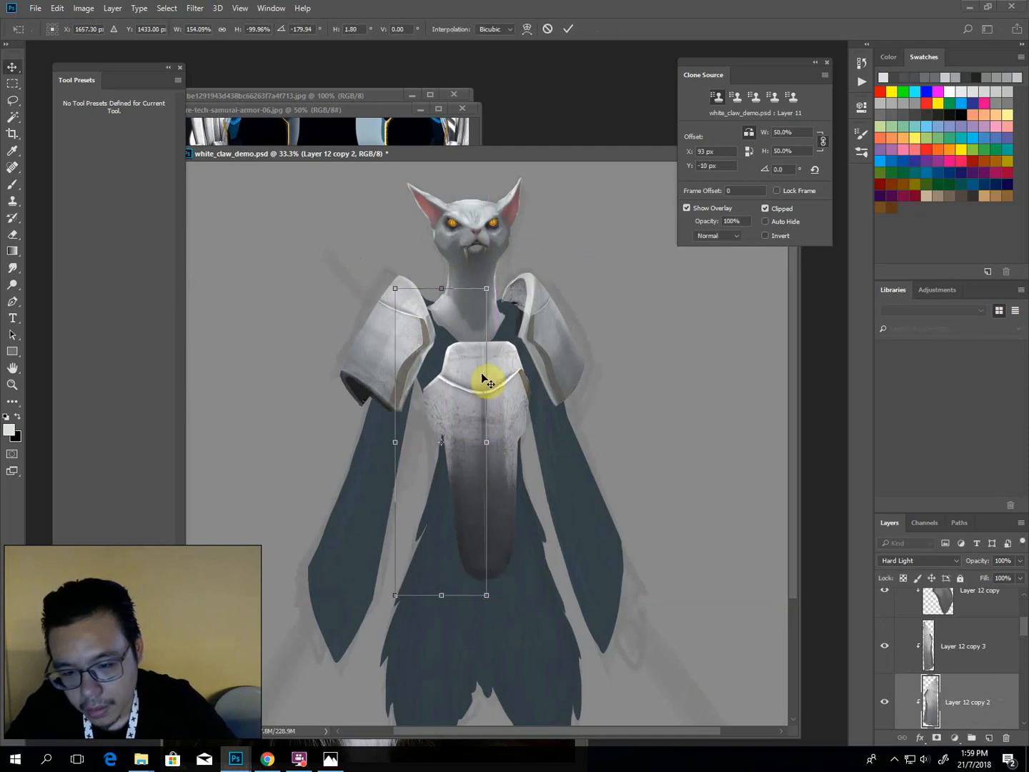
key(l)
mouse_move(446, 321)
mouse_down()
mouse_move(434, 377)
mouse_move(405, 247)
mouse_up()
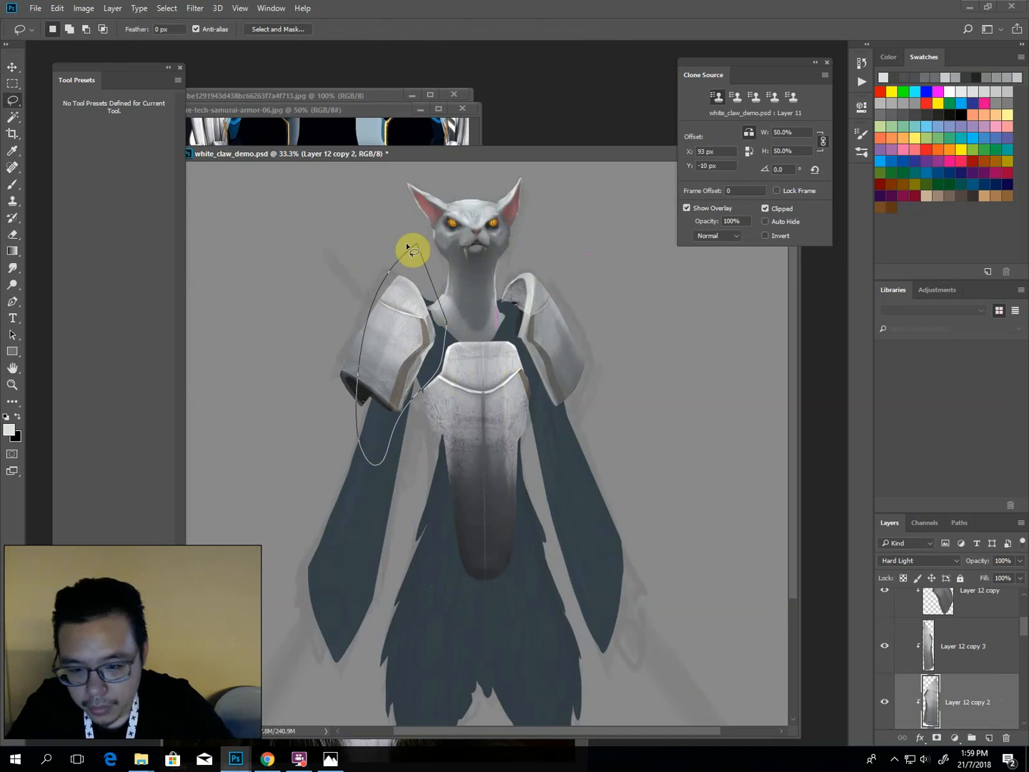
click(348, 215)
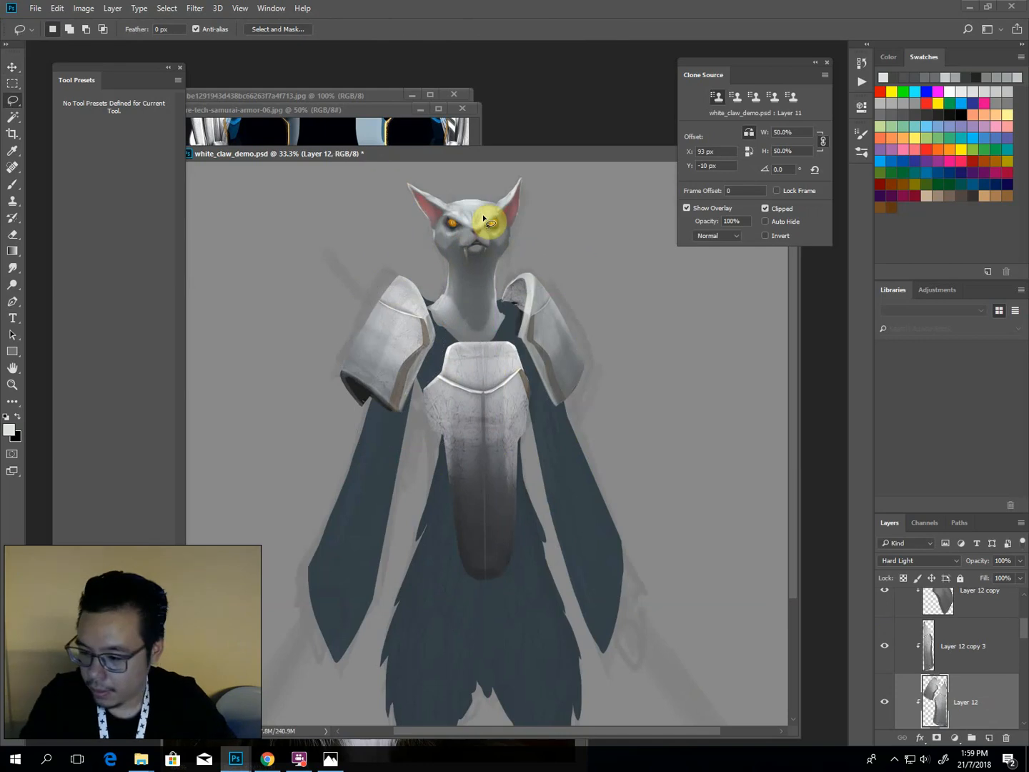
Undo the merge into Layer 12 and merge Layer 12 copy 3 with Layer 12 copy 2 instead.
key(ctrl+z)
click(973, 661)
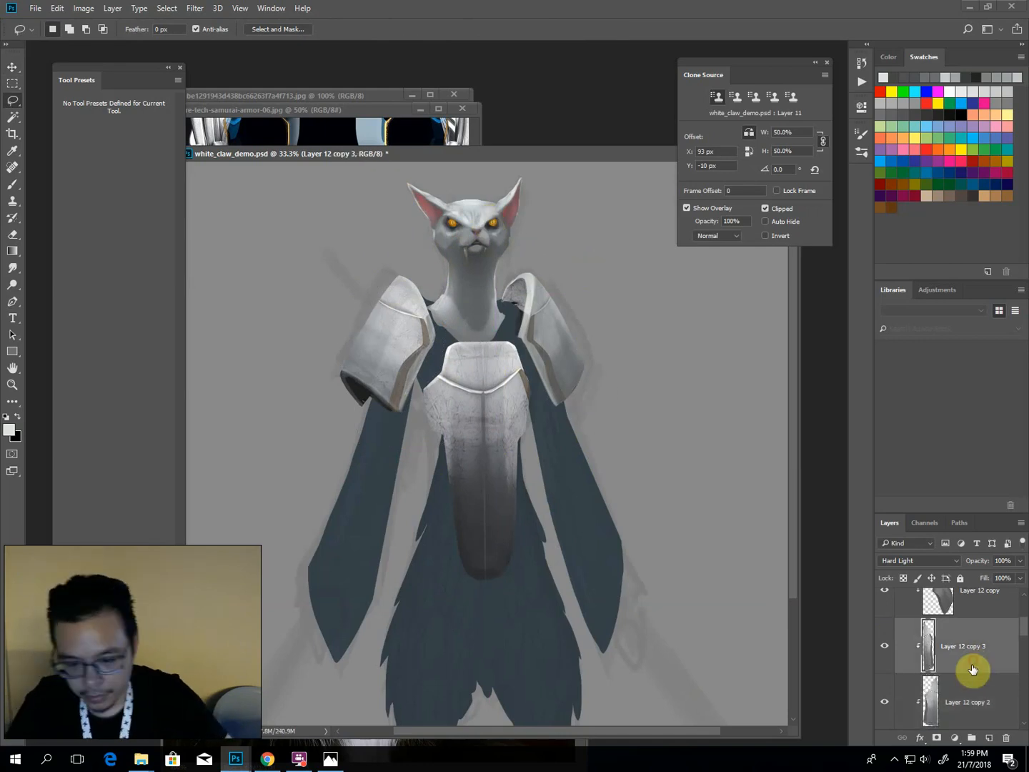
key(ctrl+e)
Smudge the vertical centre seam of the chest plate texture at 52% strength, blending the two mirrored halves down to the lower end.
key(r)
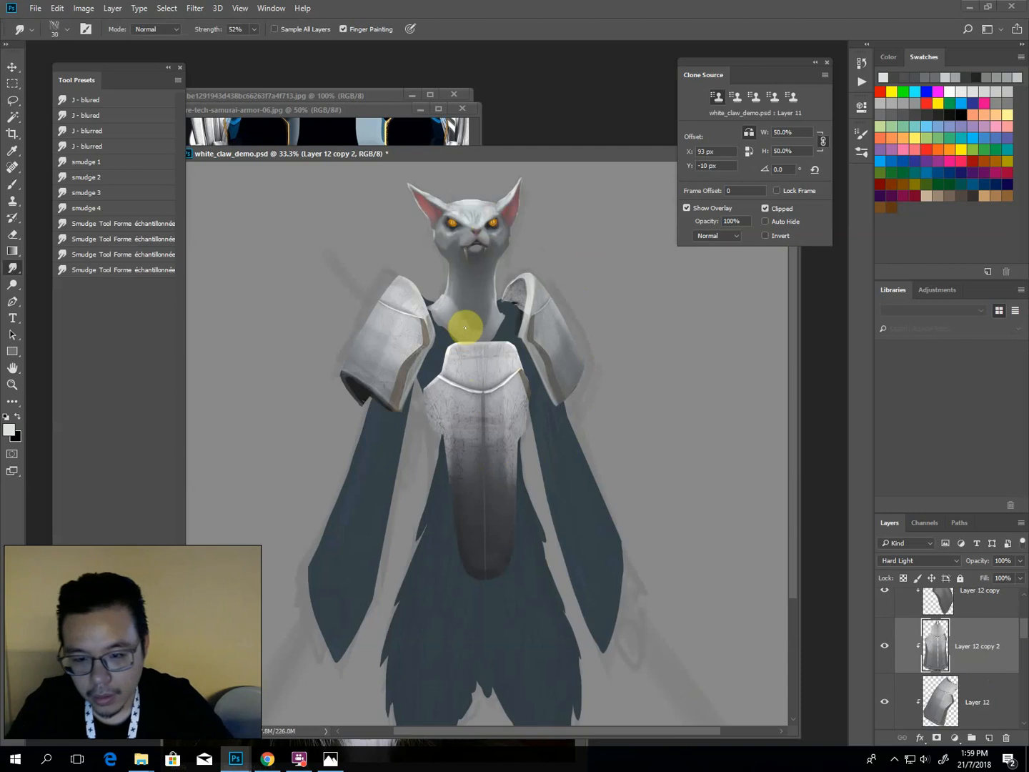
key(bracketright)
key(bracketright)
key(bracketright)
key(bracketright)
key(bracketright)
key(bracketright)
key(bracketright)
key(bracketright)
key(bracketright)
key(bracketleft)
key(bracketleft)
key(bracketleft)
key(bracketleft)
key(bracketleft)
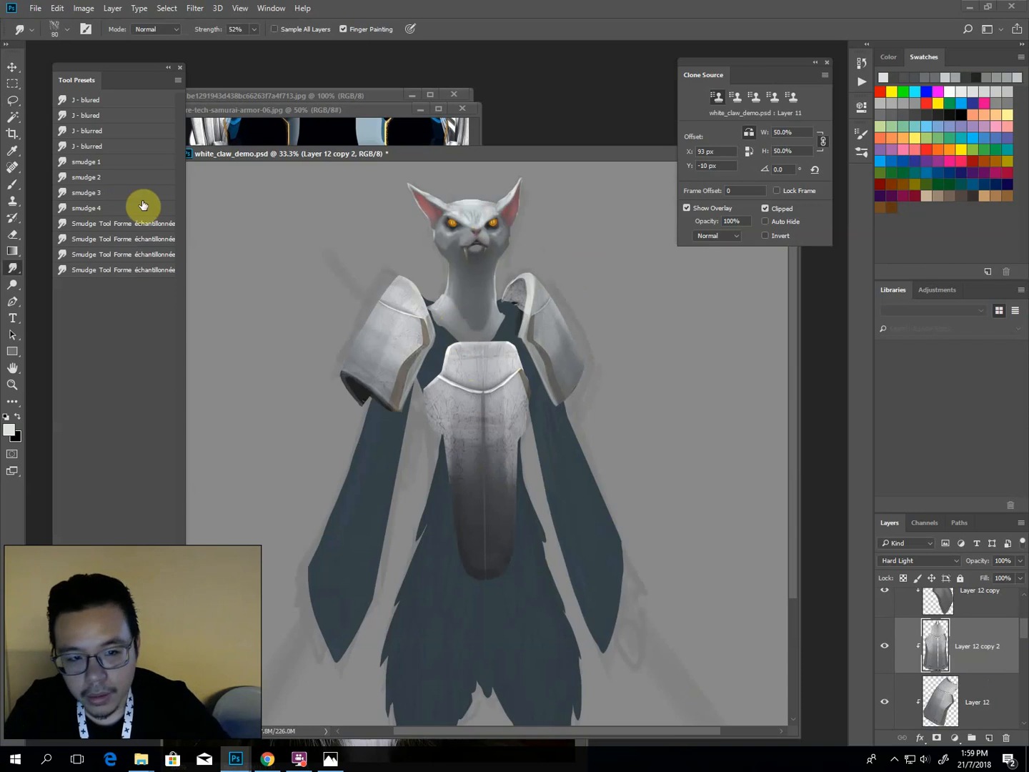
drag(485, 424, 483, 463)
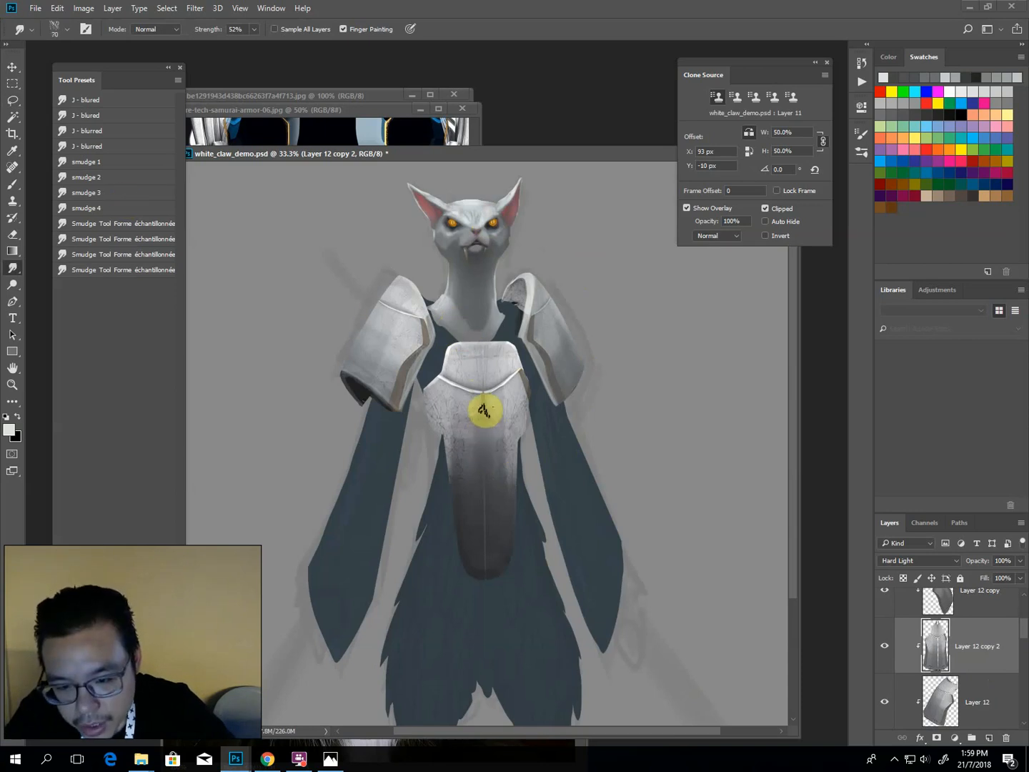
drag(483, 401, 487, 529)
key(bracketleft)
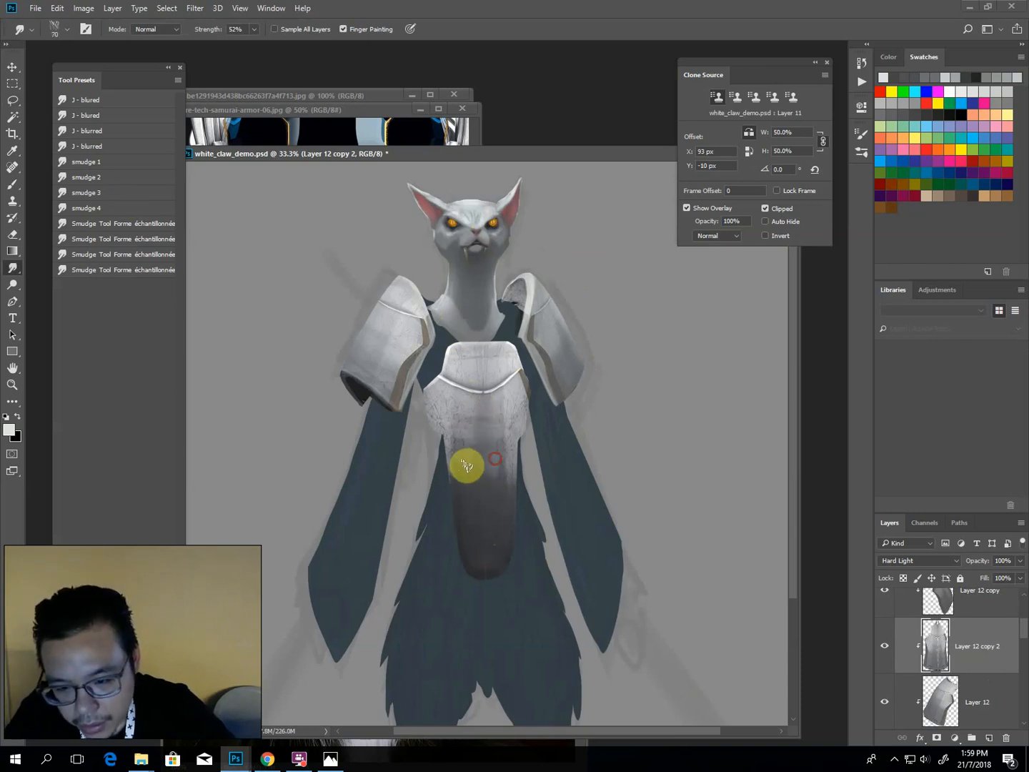
mouse_move(466, 464)
mouse_down()
mouse_move(488, 443)
mouse_move(469, 438)
mouse_move(489, 571)
mouse_up()
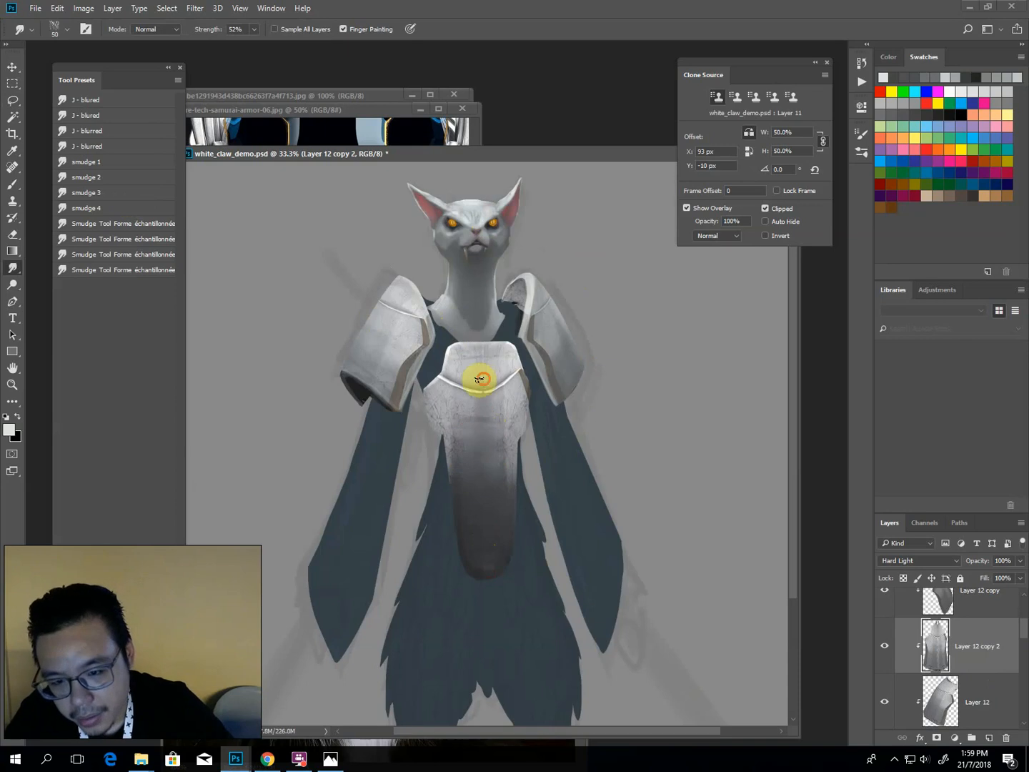
Merge Layer 12 copy and the chest texture layer down into Layer 12.
click(996, 627)
key(ctrl+e)
key(ctrl+e)
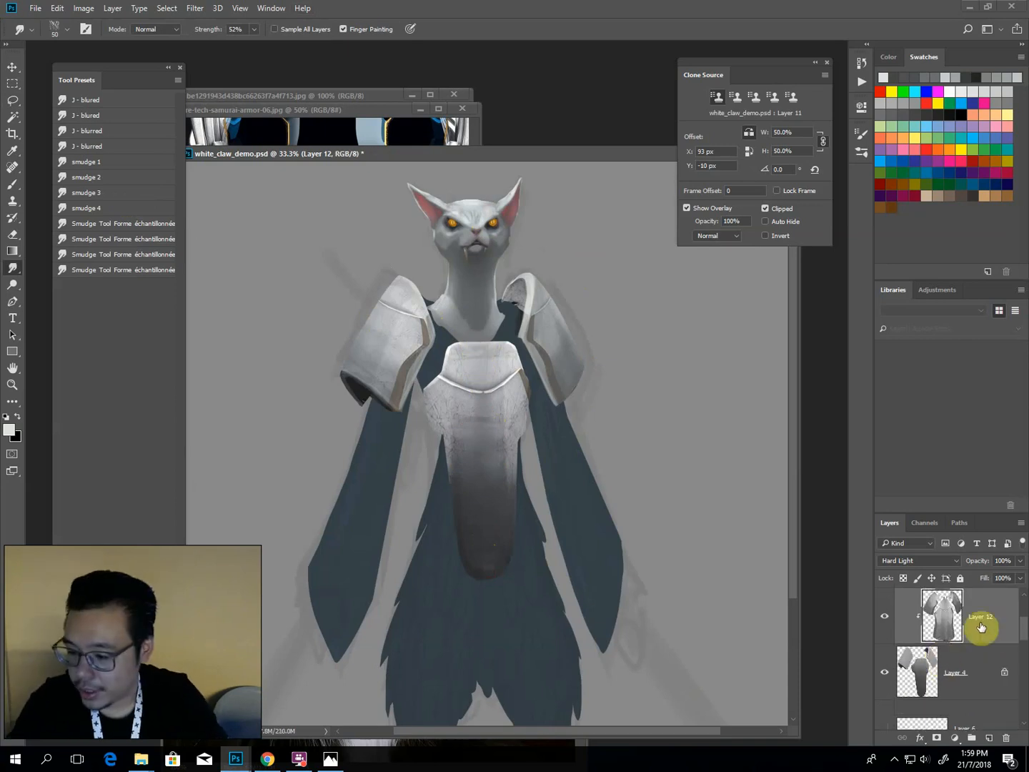
Paint over the central gap in the chest plate's curved trim on Layer 12 with sampled greys, using a size 10 brush at 50% opacity.
scroll(1024, 615, up, 1)
key(ctrl+plus)
key(ctrl+plus)
key(ctrl+plus)
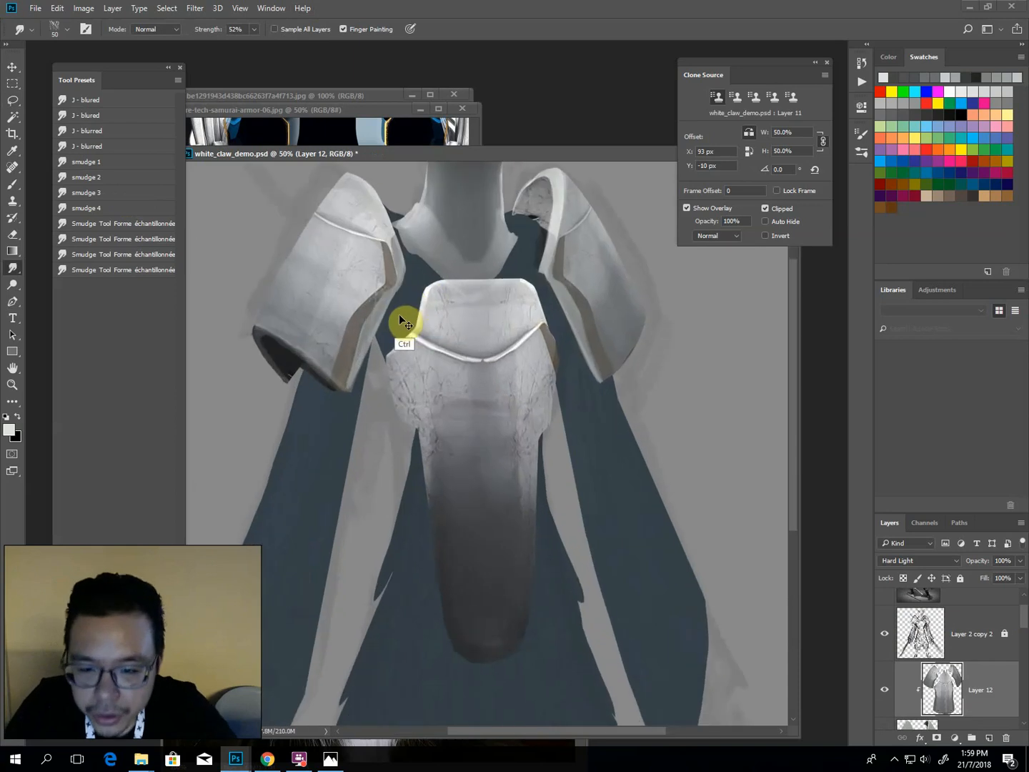
drag(368, 249, 438, 402)
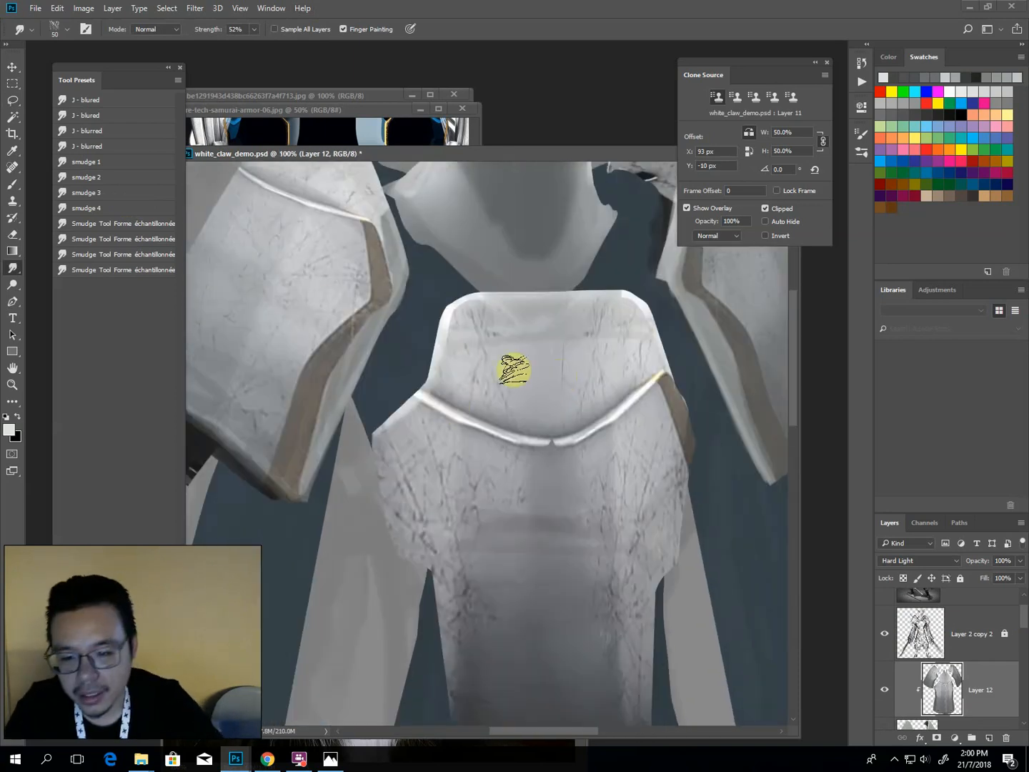
key(b)
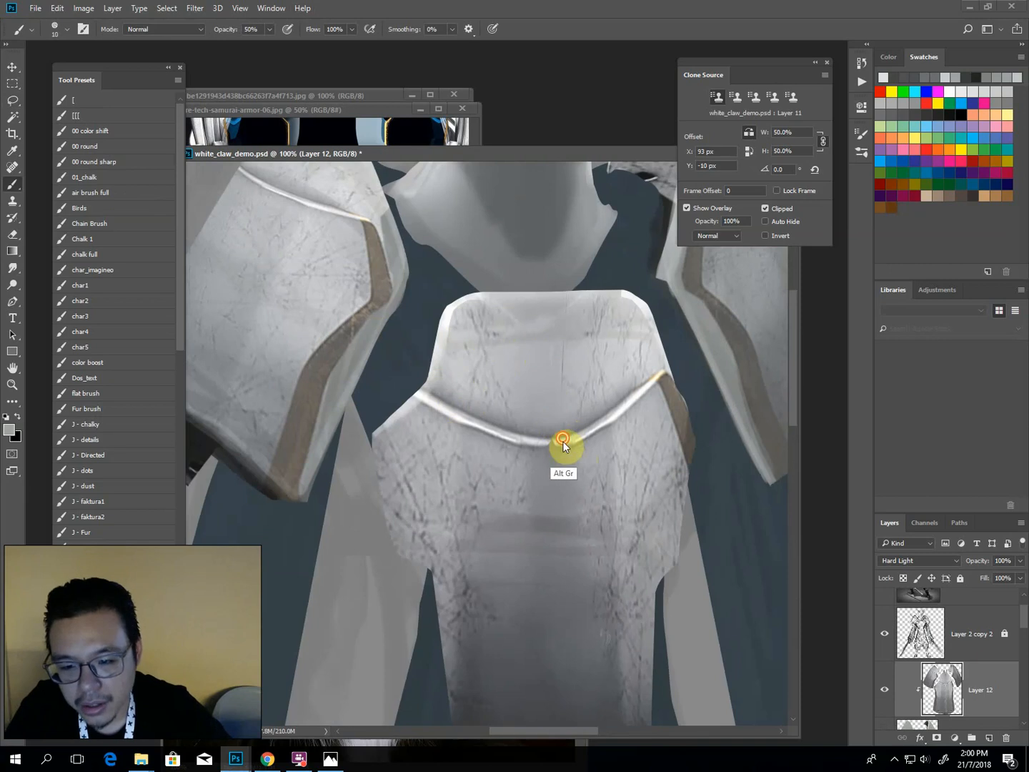
drag(563, 440, 523, 445)
alt+click(583, 441)
Apply a Surface Blur to Layer 12 with a radius of 18 pixels and a threshold of 10 levels.
click(190, 6)
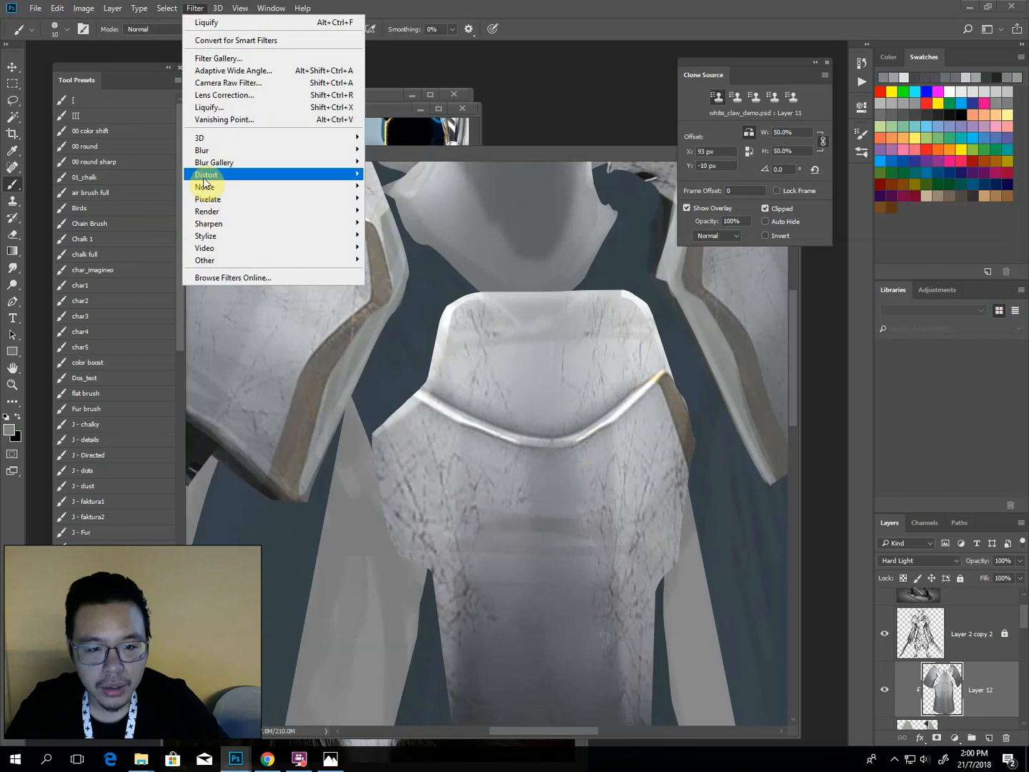
mouse_move(204, 151)
click(392, 272)
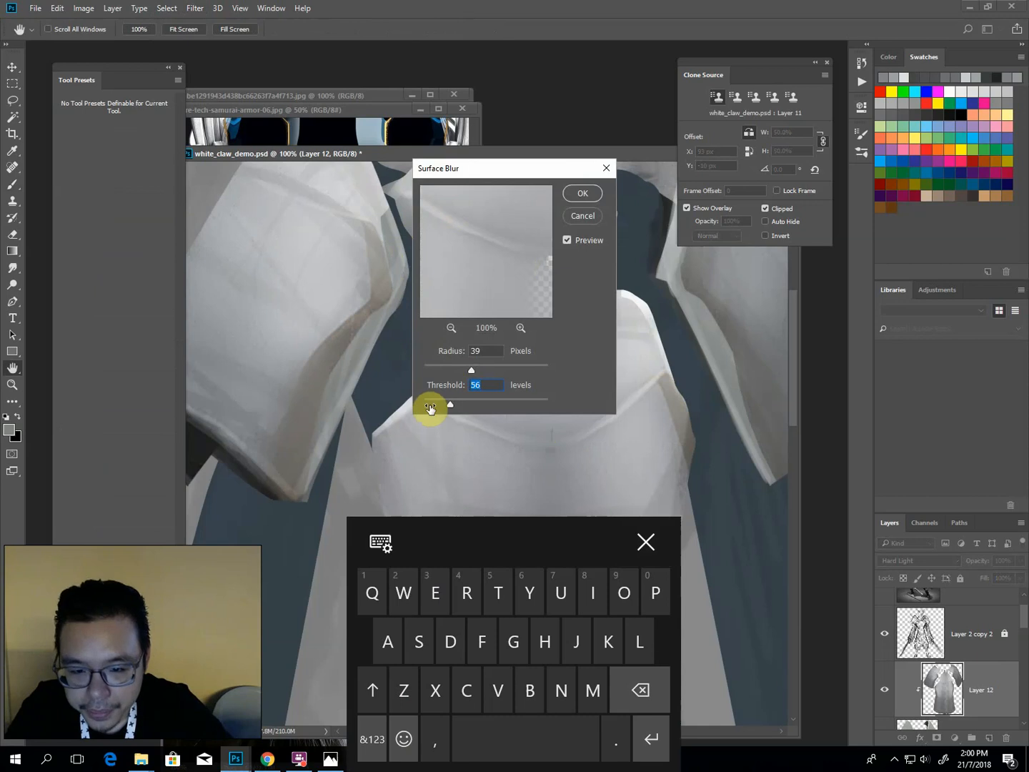
drag(430, 405, 428, 401)
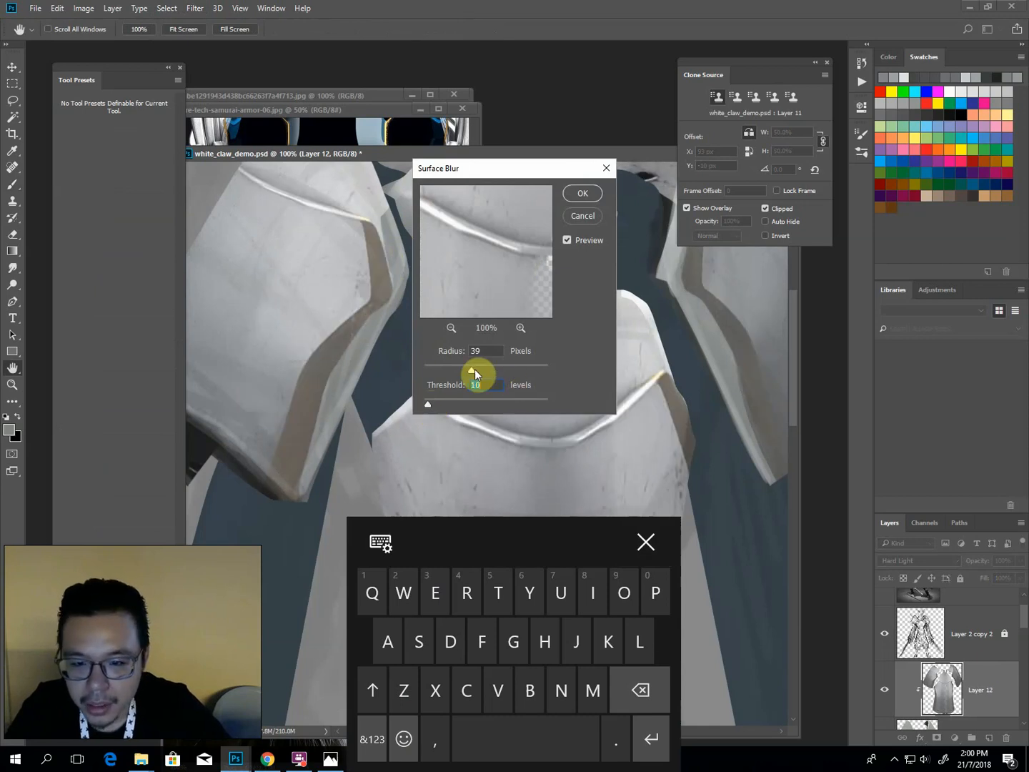
click(445, 368)
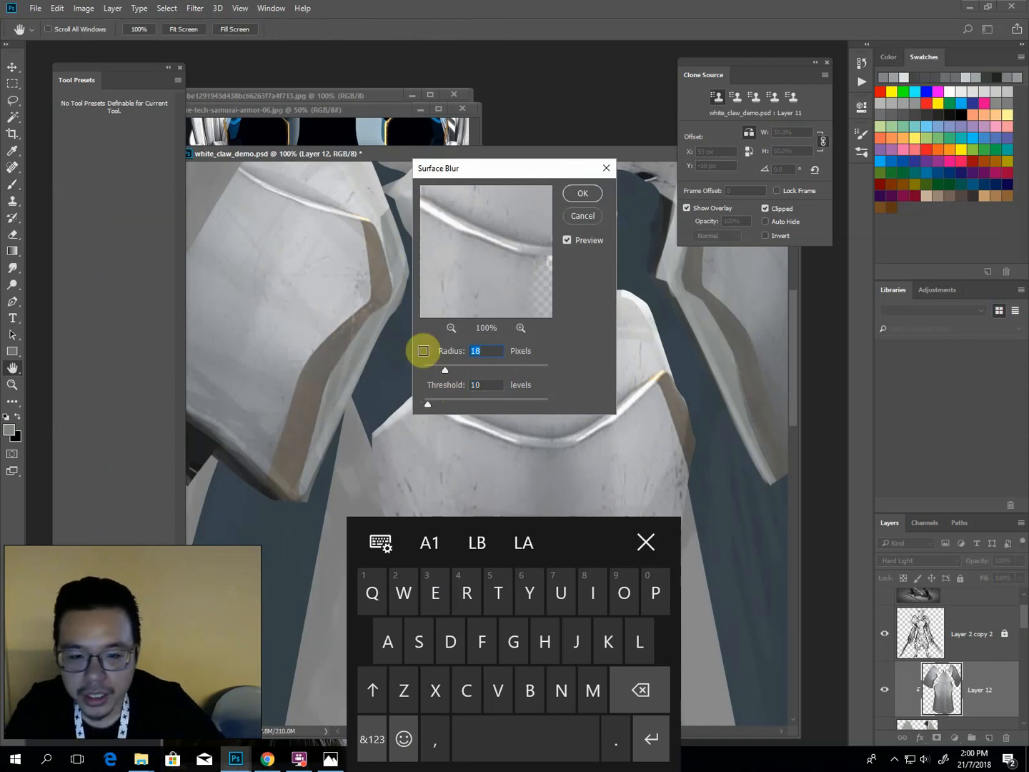
click(580, 195)
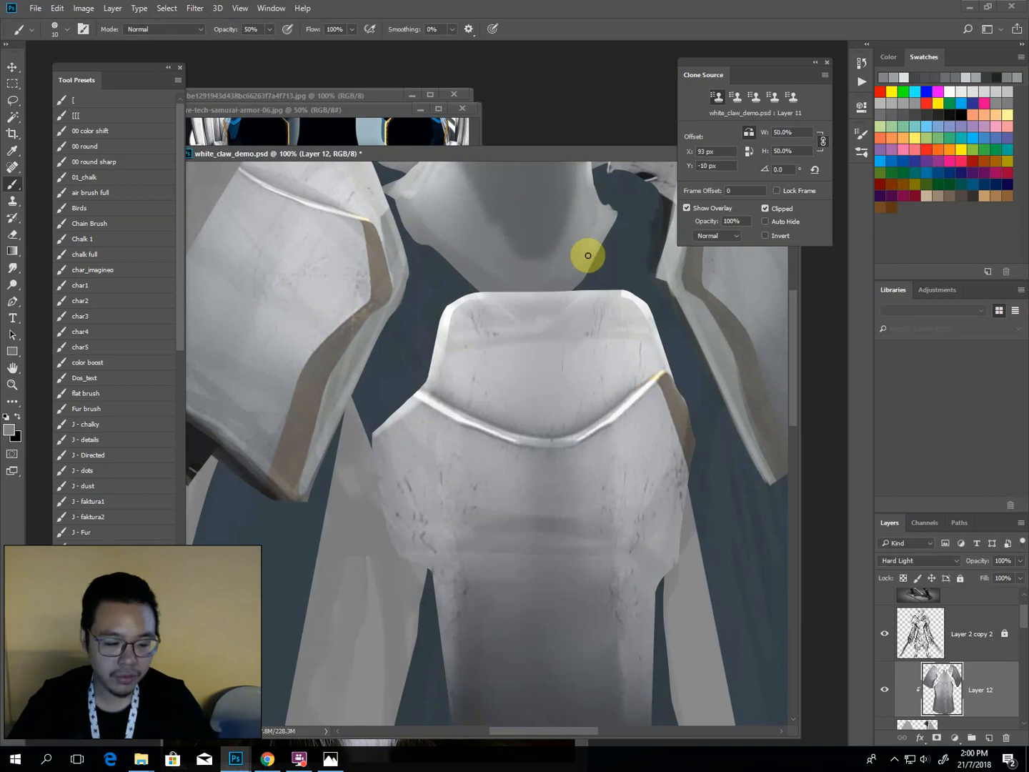
Merge Layer 12 down into Layer 4 and brighten the lassoed curved rim of the right-hand shoulder armour with the Dodge tool at 100% exposure.
key(ctrl+minus)
key(ctrl+minus)
key(ctrl+minus)
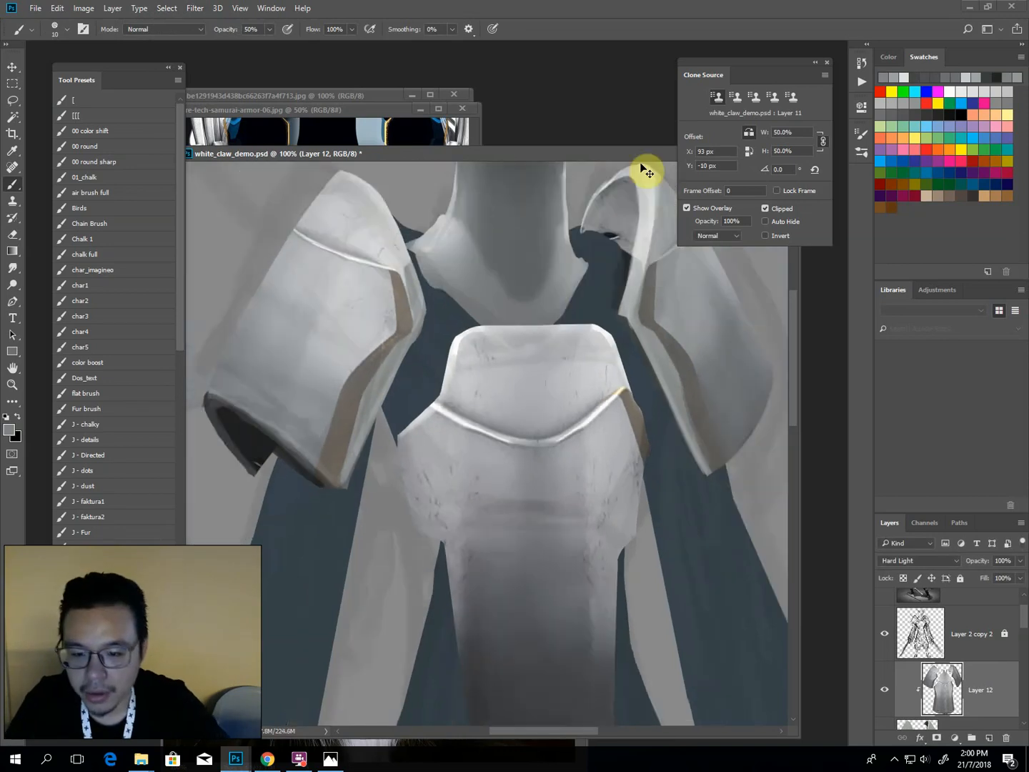
key(ctrl+minus)
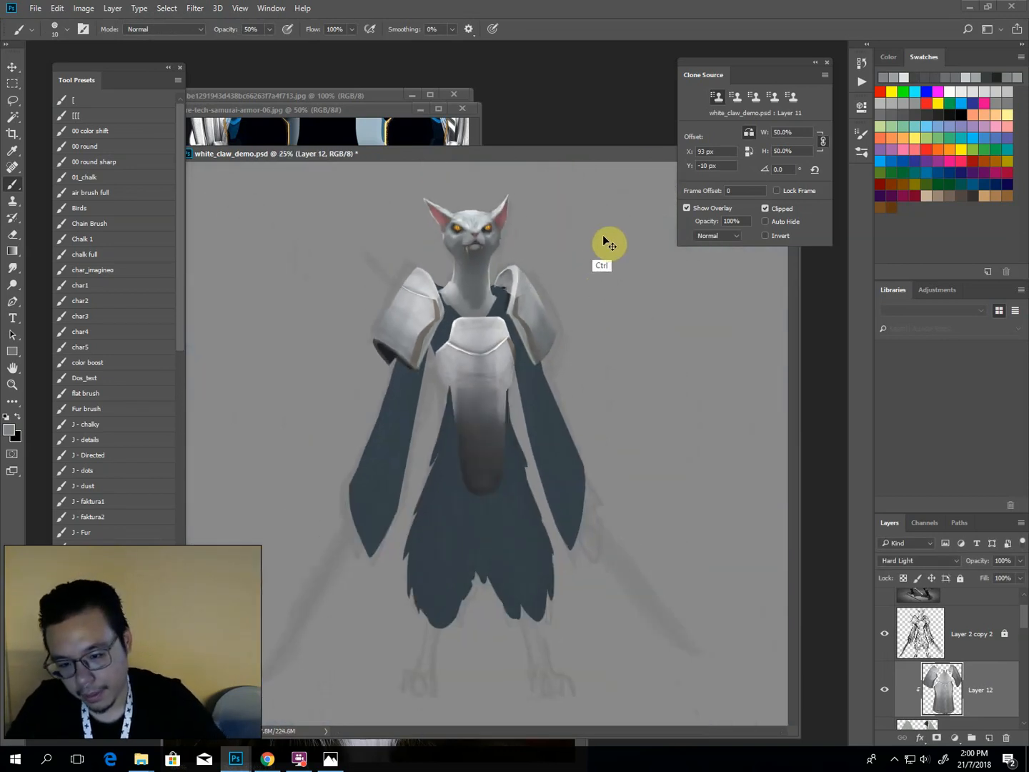
key(ctrl+plus)
drag(478, 241, 500, 325)
key(v)
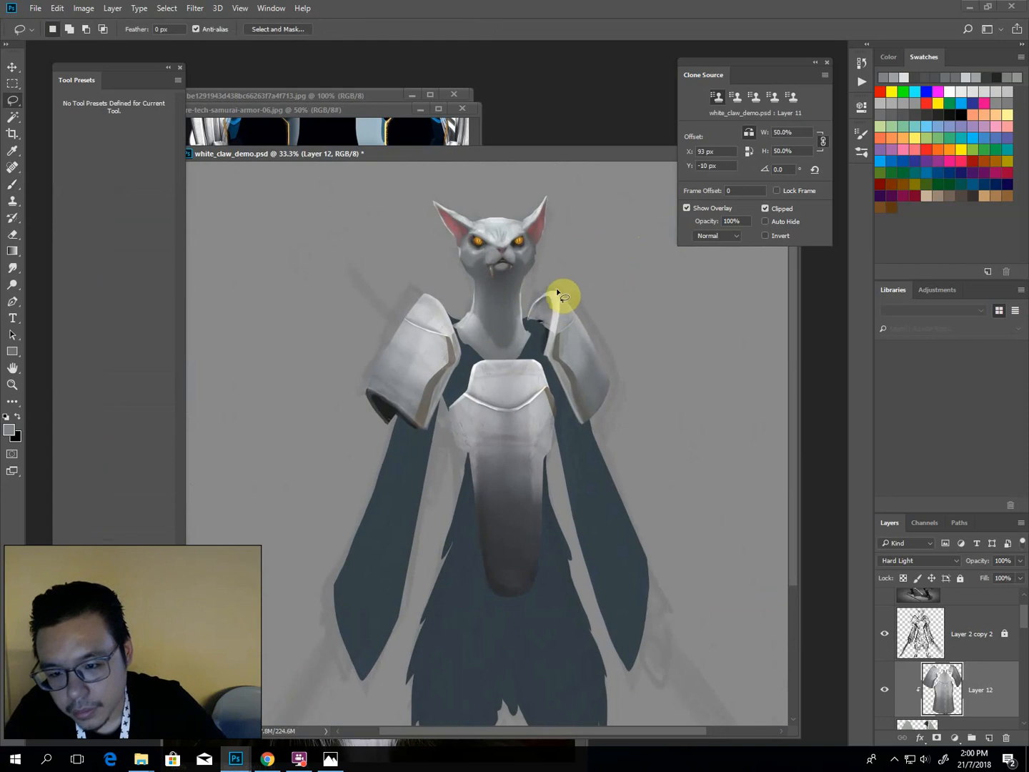
click(576, 341)
key(l)
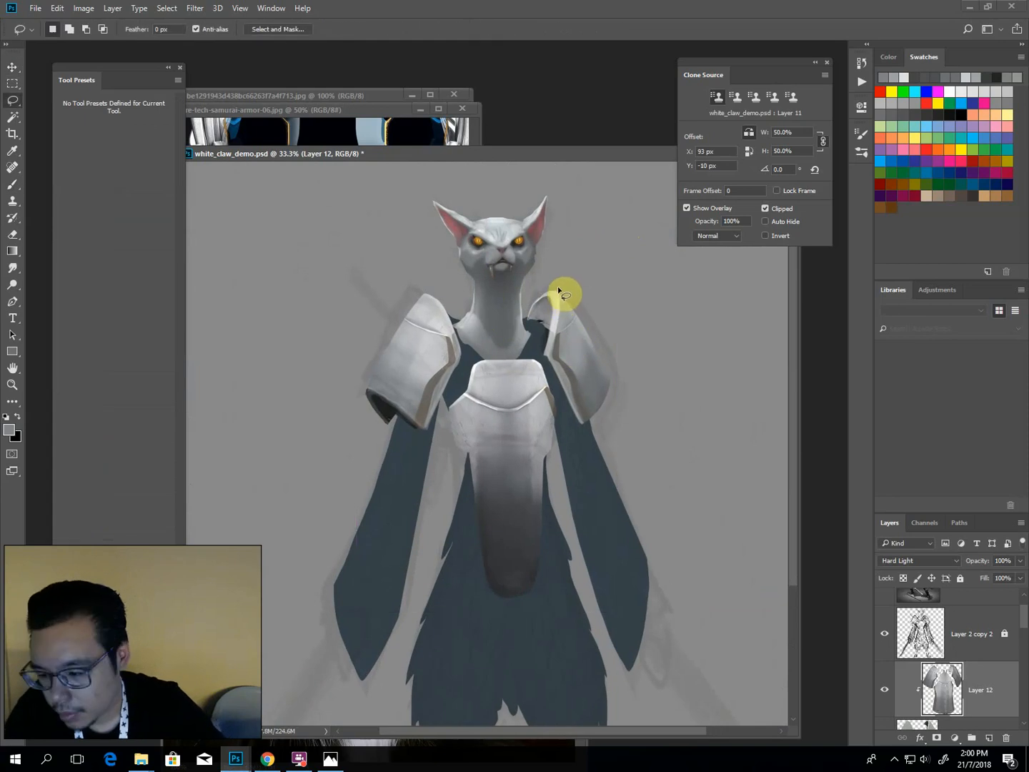
ctrl+click(569, 329)
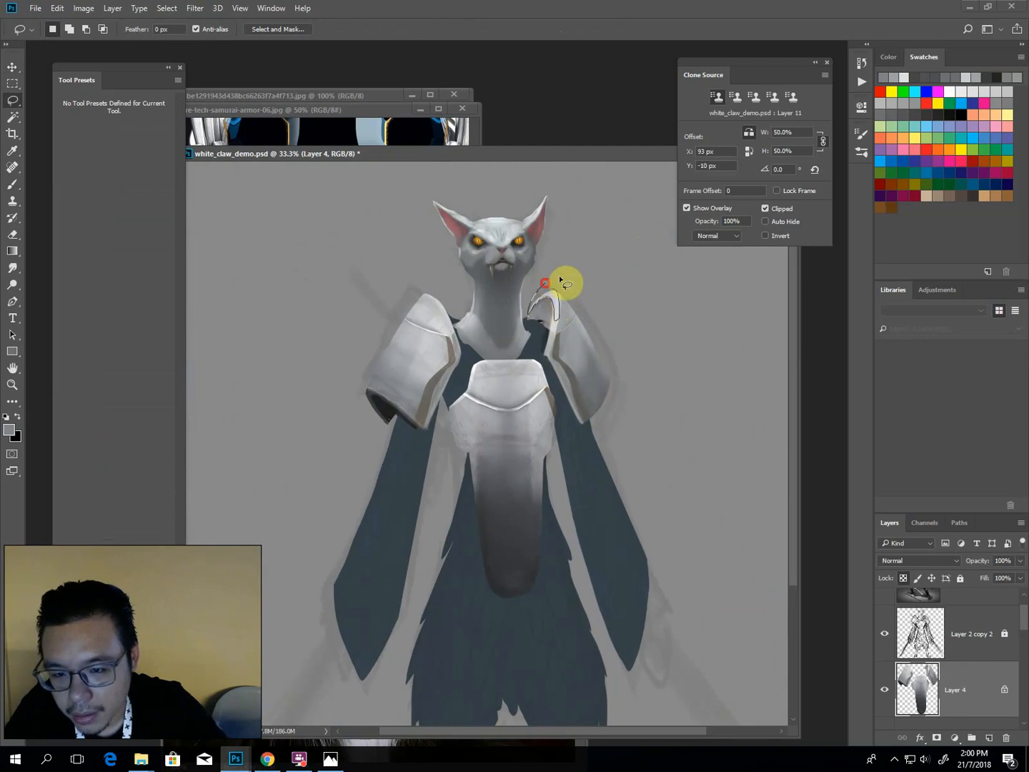
key(o)
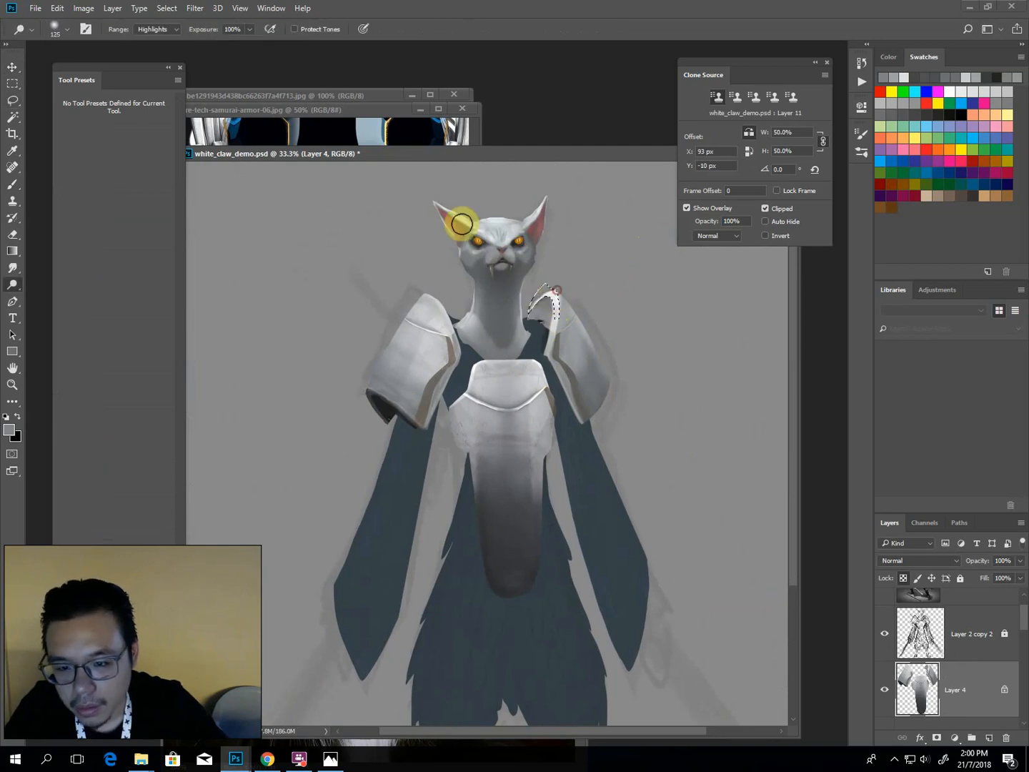
key(l)
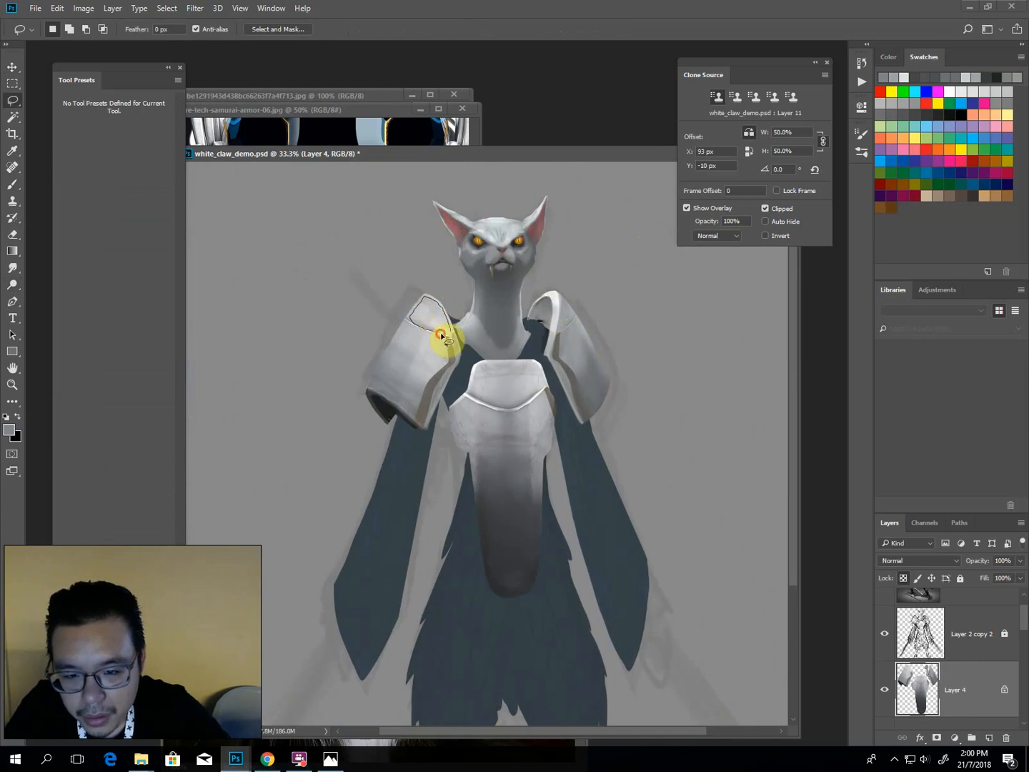
drag(441, 336, 441, 334)
click(389, 269)
Select the light surfaces of the left-hand shoulder armour on Layer 4 with the Magic Wand at tolerance 10, building up the selection area by area.
key(ctrl+plus)
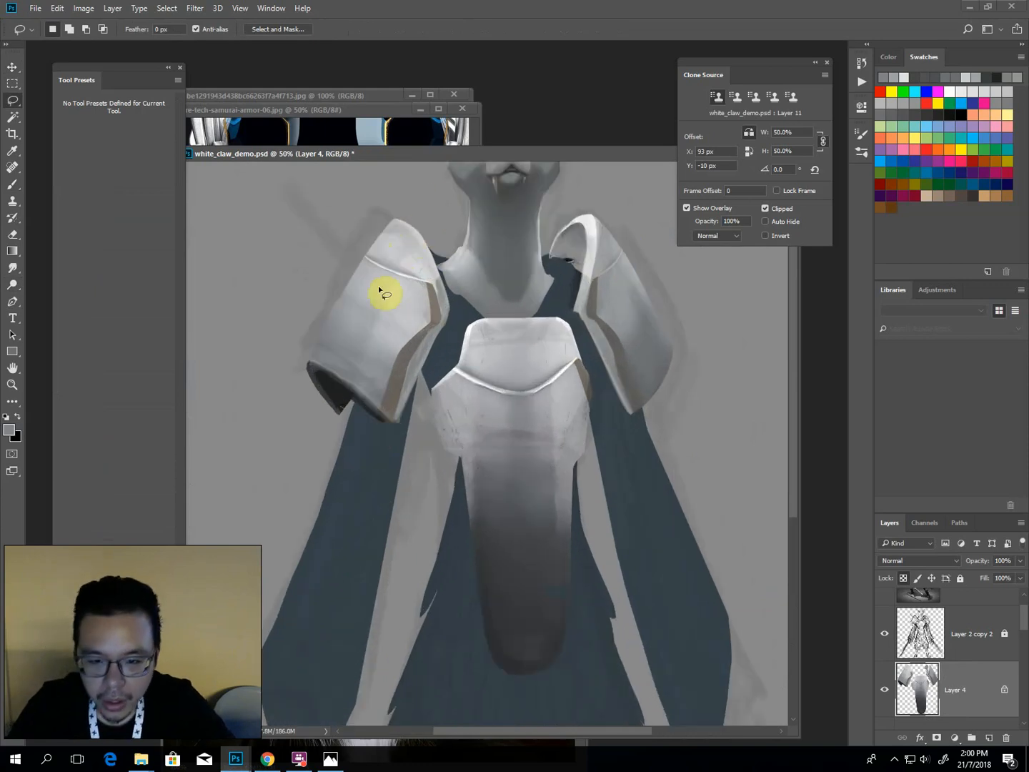
key(w)
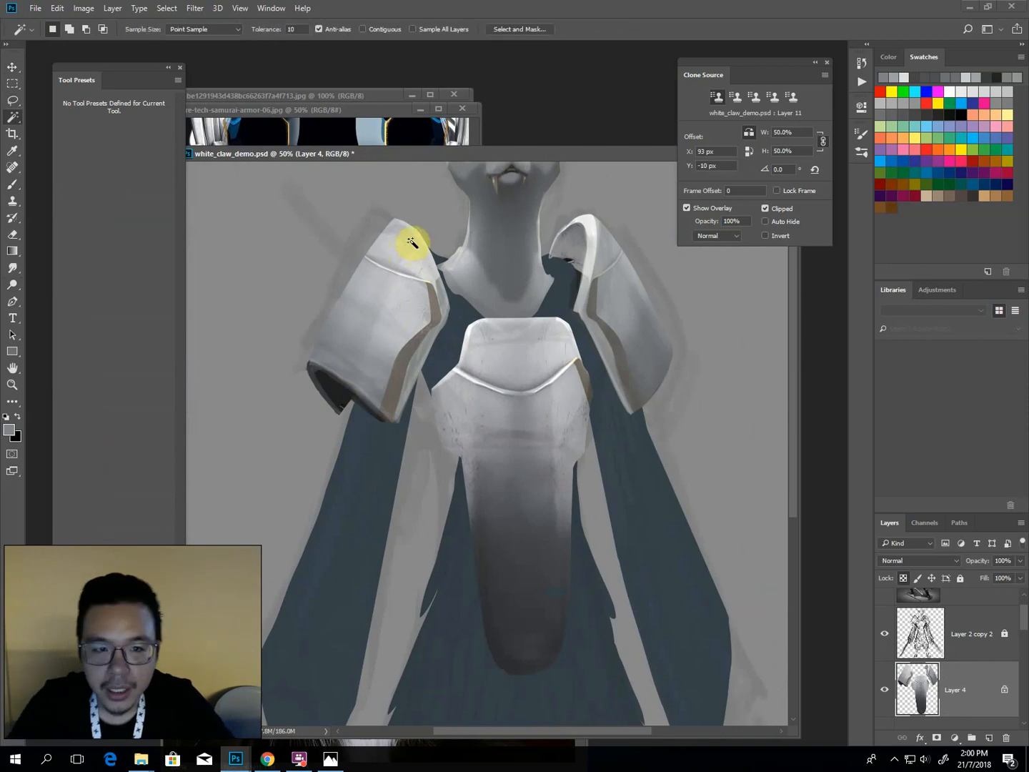
click(384, 258)
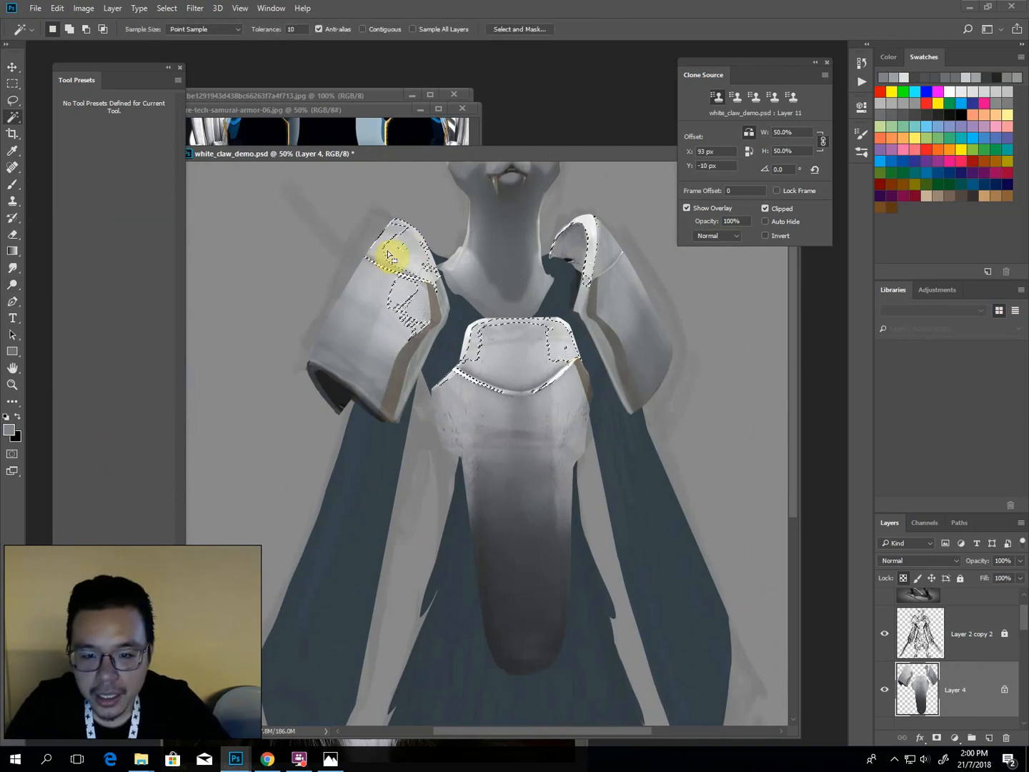
click(379, 302)
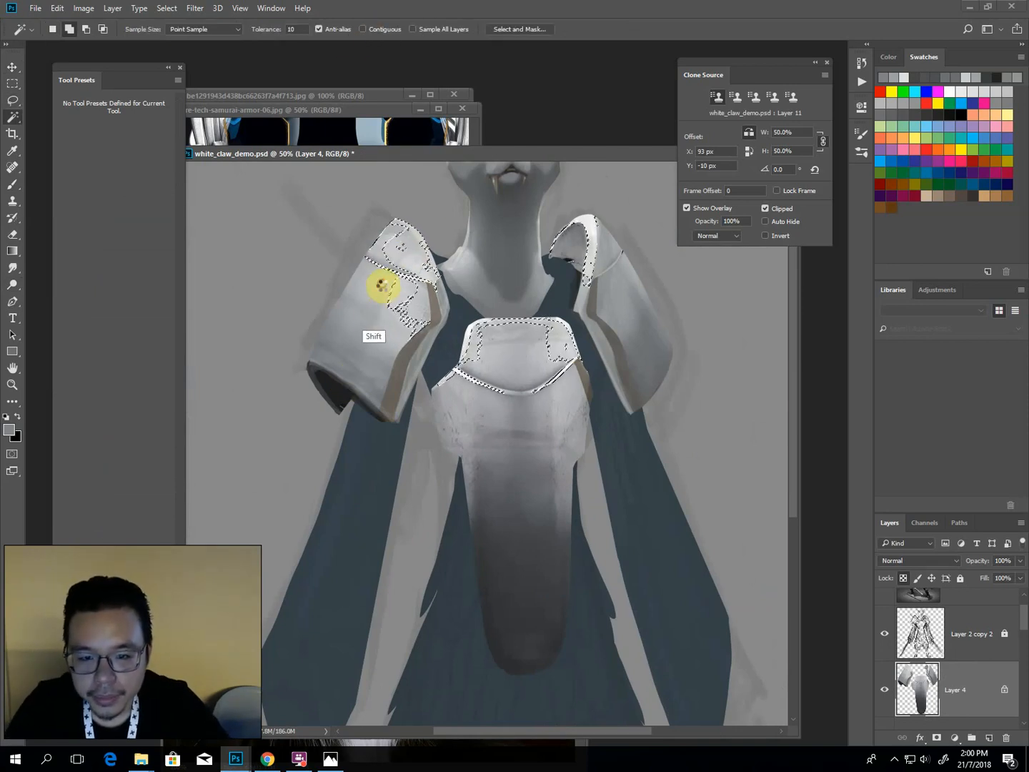
shift+click(359, 321)
shift+click(350, 370)
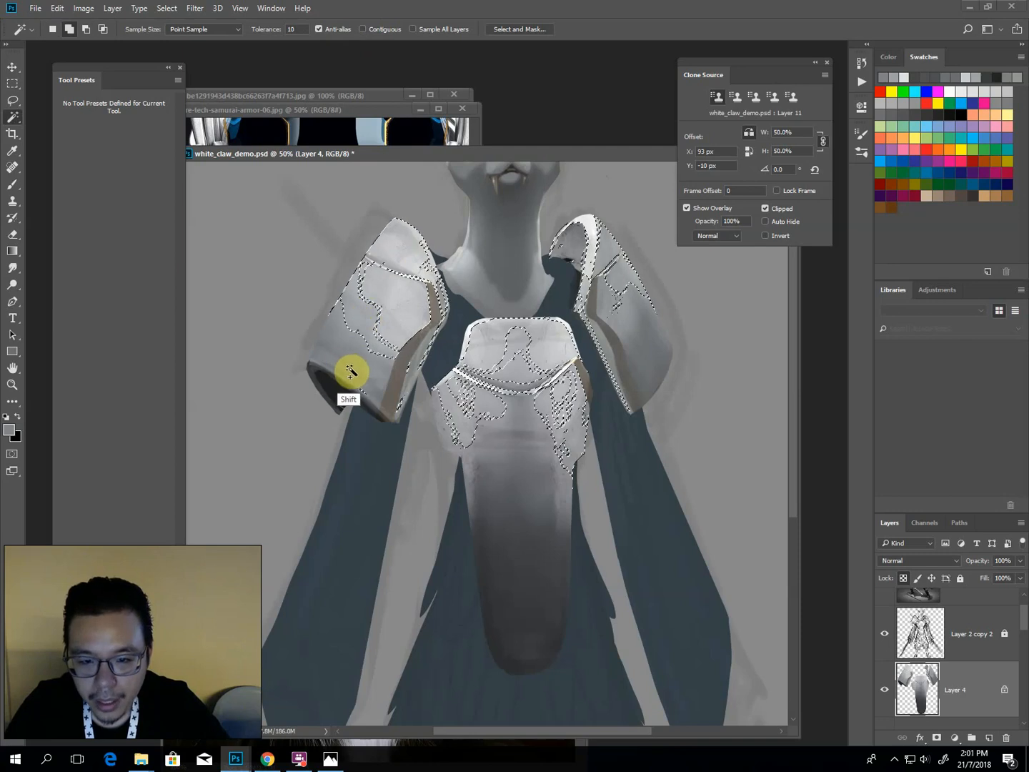
shift+click(361, 357)
shift+click(340, 368)
shift+click(325, 351)
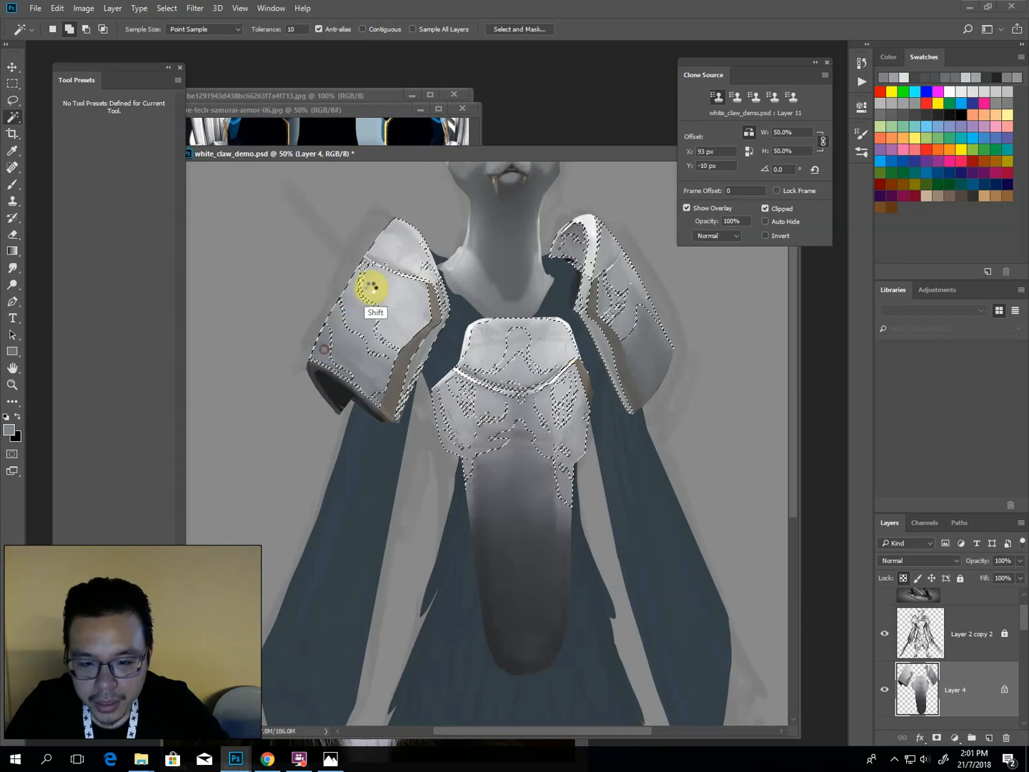
Add the remaining unselected patches of the left-hand shoulder armour's main plate to the selection, undoing one unwanted addition.
shift+click(388, 280)
shift+click(376, 314)
key(ctrl+z)
key(ctrl+plus)
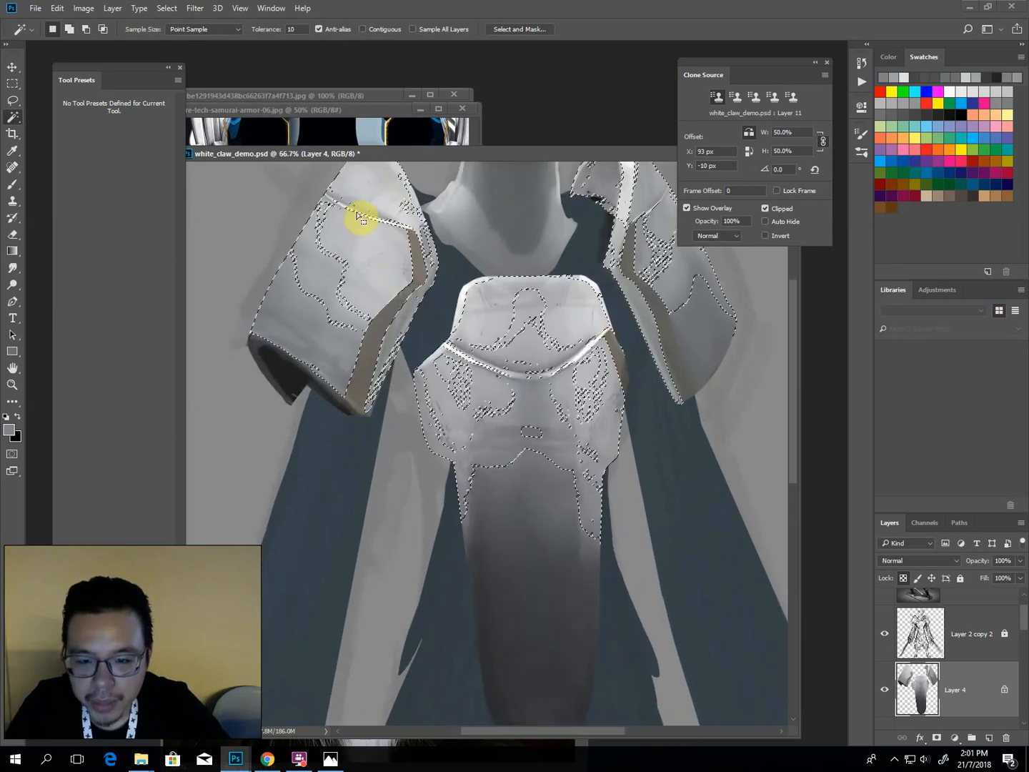
drag(361, 218, 415, 376)
key(ctrl+plus)
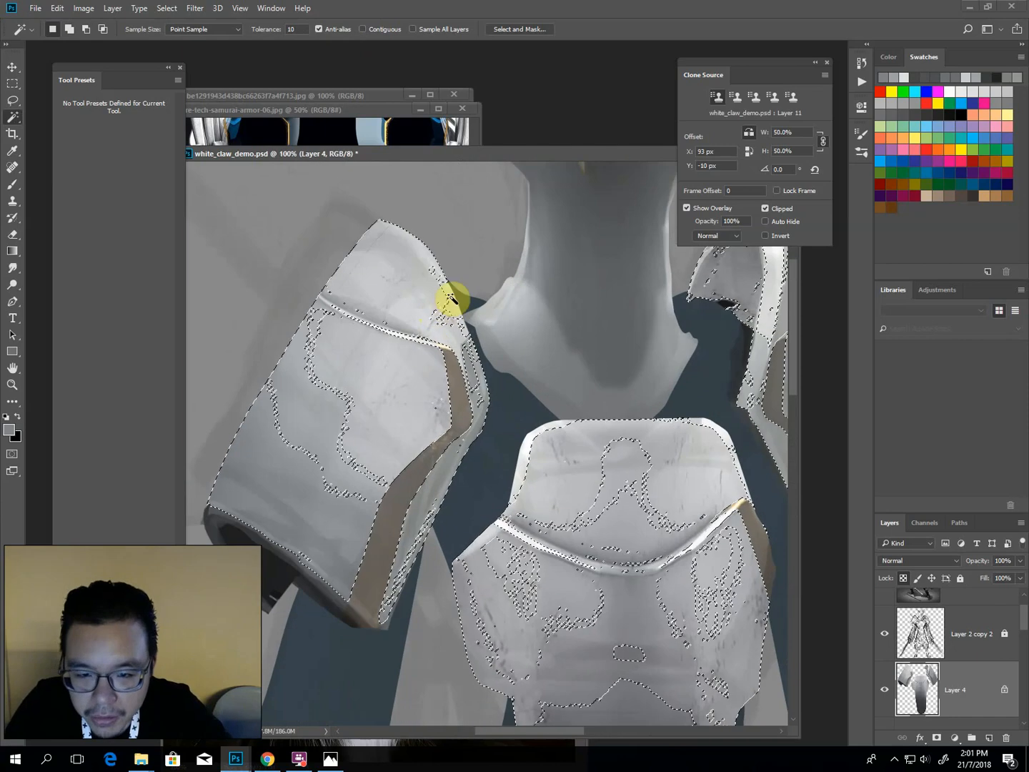
shift+click(338, 398)
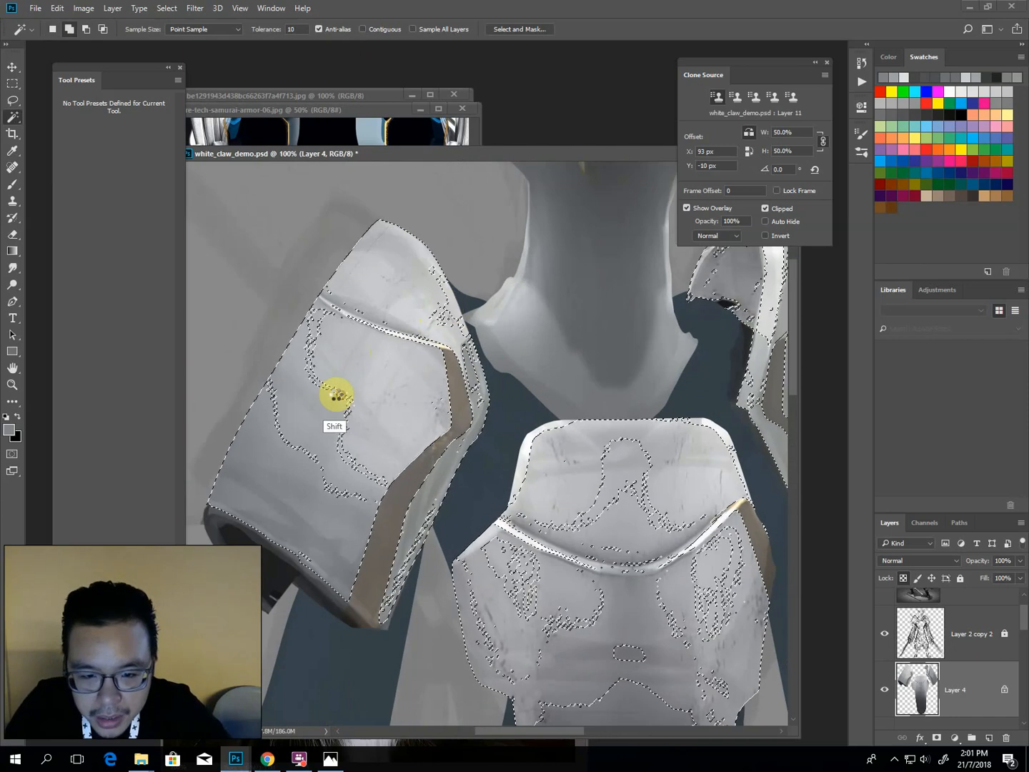
shift+click(314, 443)
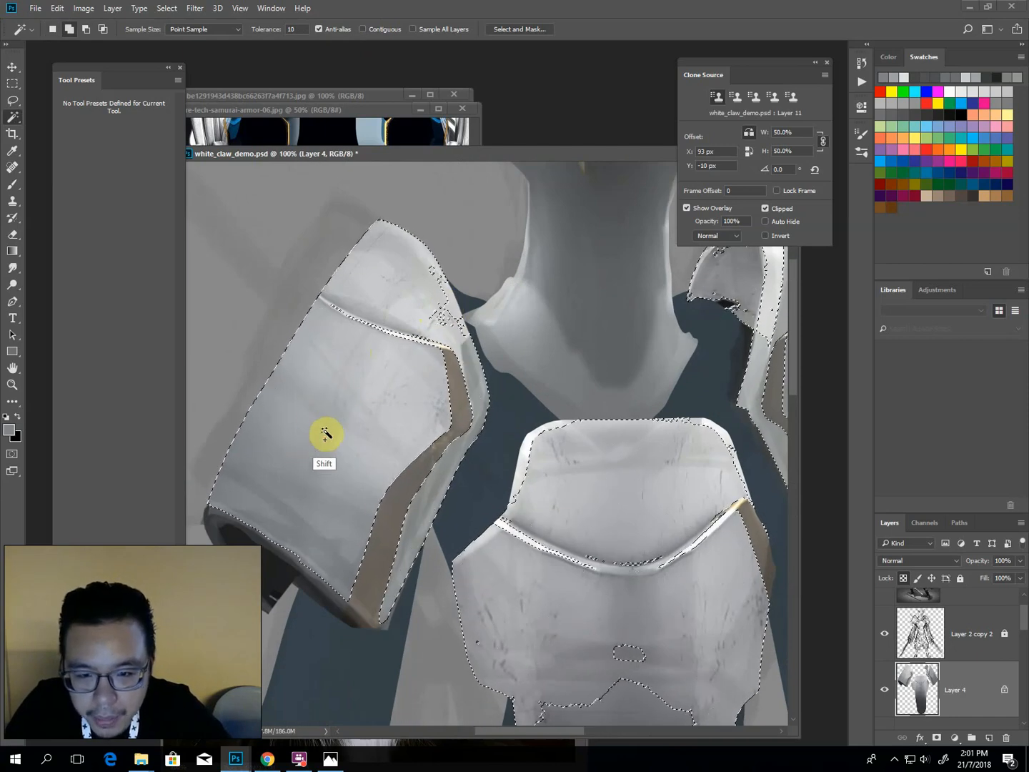
Dodge bright highlights onto the selected left-hand shoulder armour with the Highlights range at 100% exposure, enlarging the brush up to size 175.
key(o)
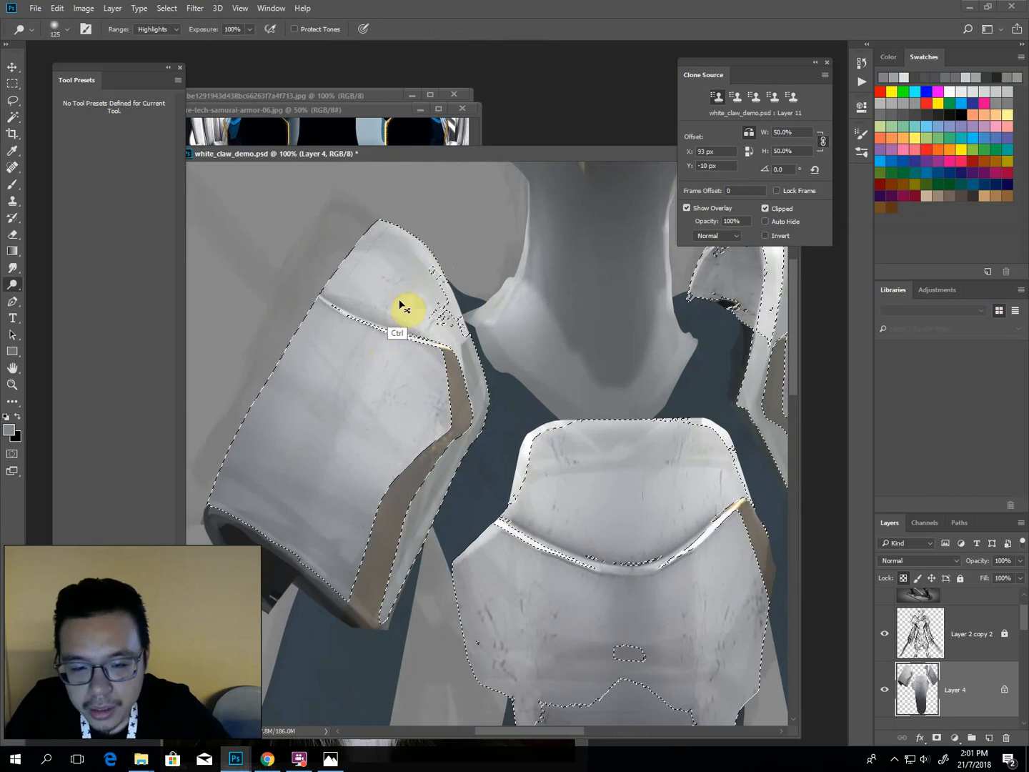
key(ctrl+plus)
drag(350, 237, 434, 316)
key(bracketleft)
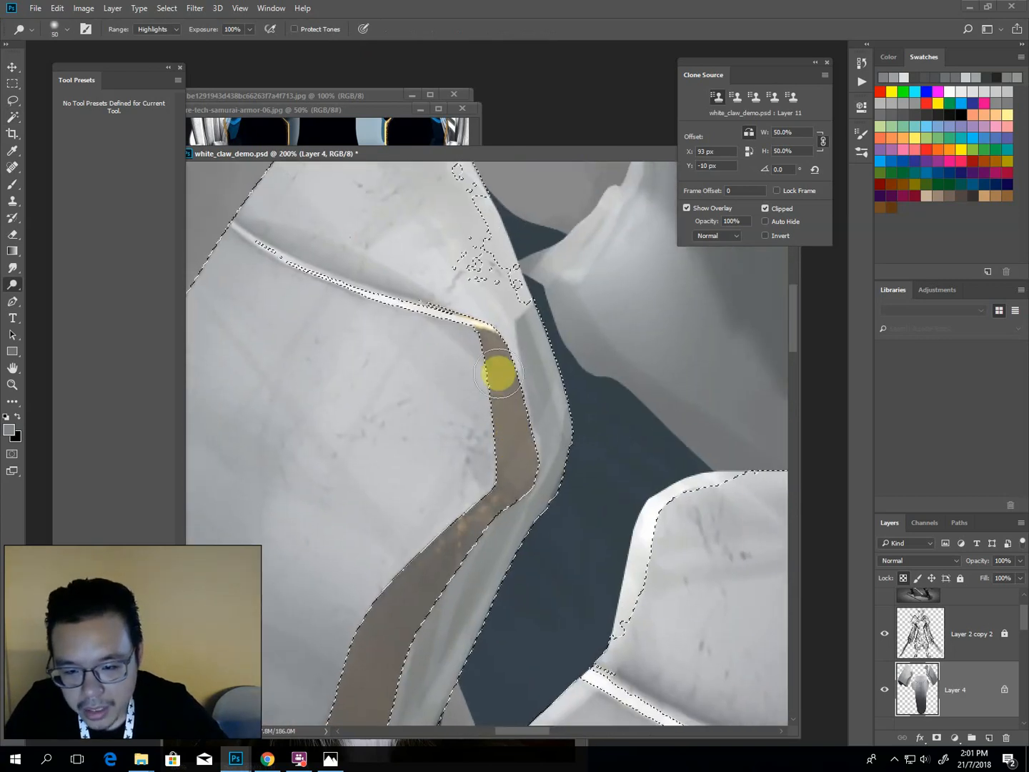
key(ctrl+minus)
key(bracketleft)
key(bracketleft)
key(bracketleft)
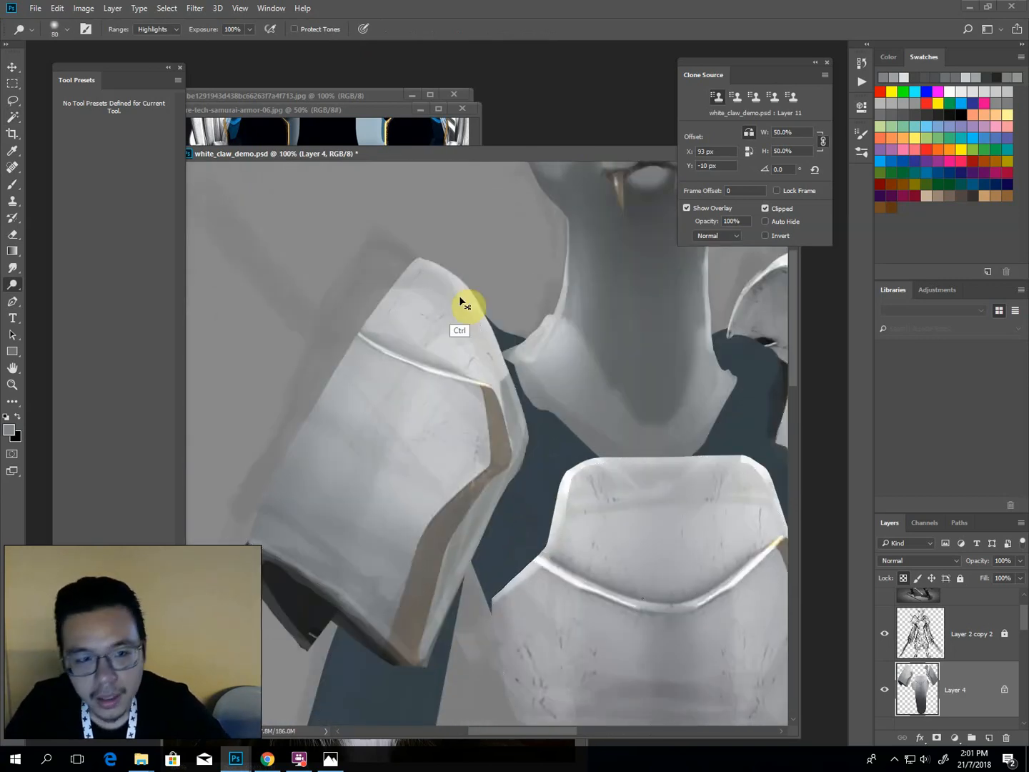
key(ctrl+minus)
key(bracketright)
key(bracketright)
key(bracketright)
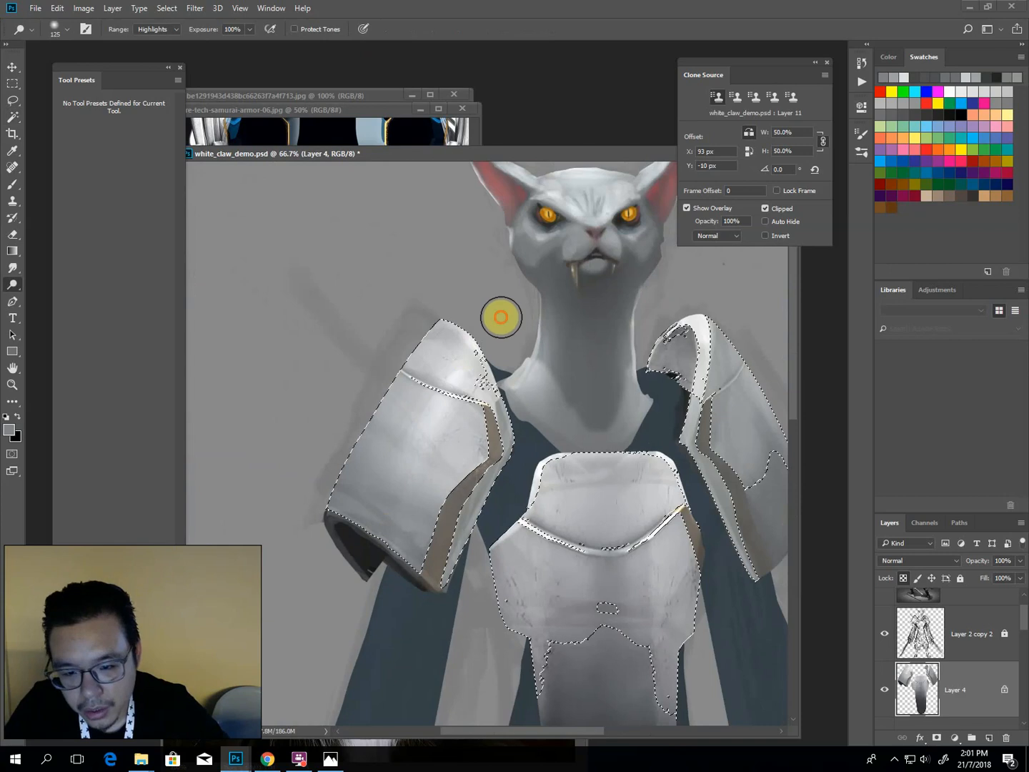
key(ctrl+minus)
key(bracketright)
key(ctrl+minus)
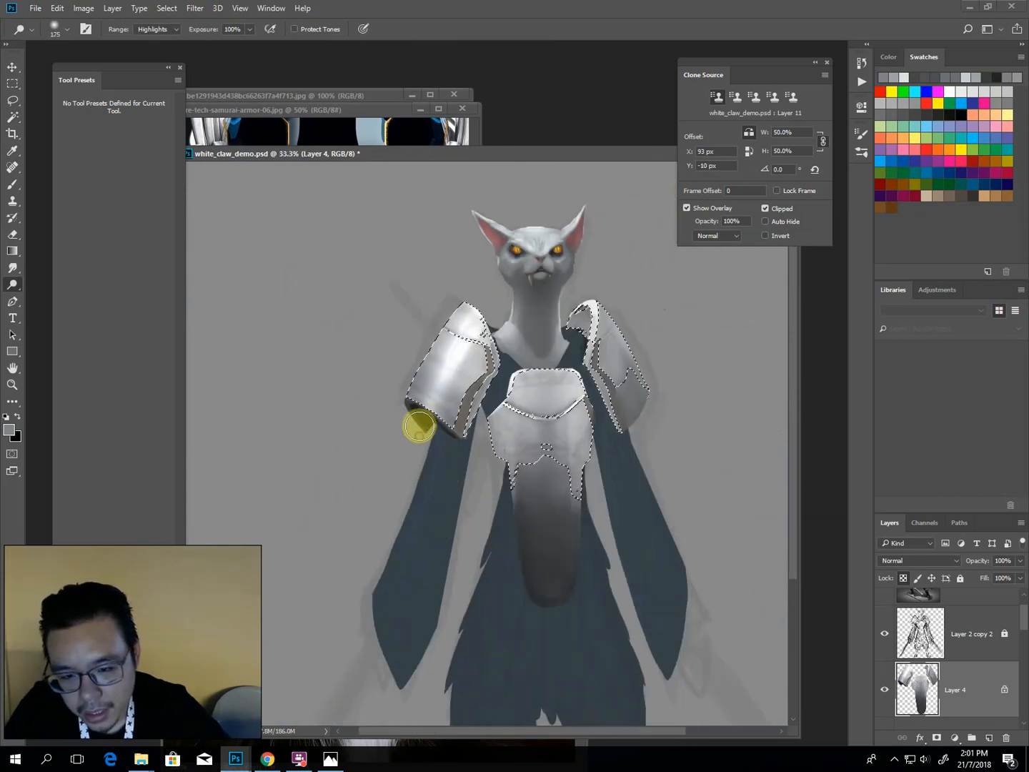
drag(509, 214, 461, 209)
key(ctrl+d)
key(l)
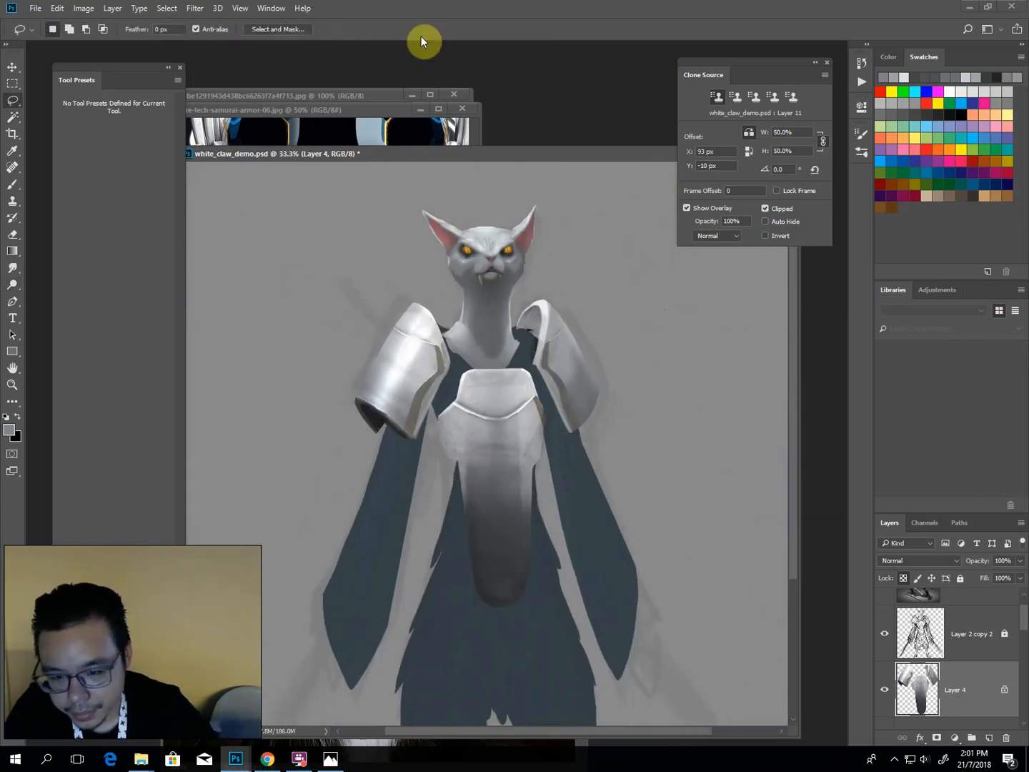
Extend the selection on the right-hand shoulder armour, dodge its highlights with a size 125 brush, and clear the selection.
key(o)
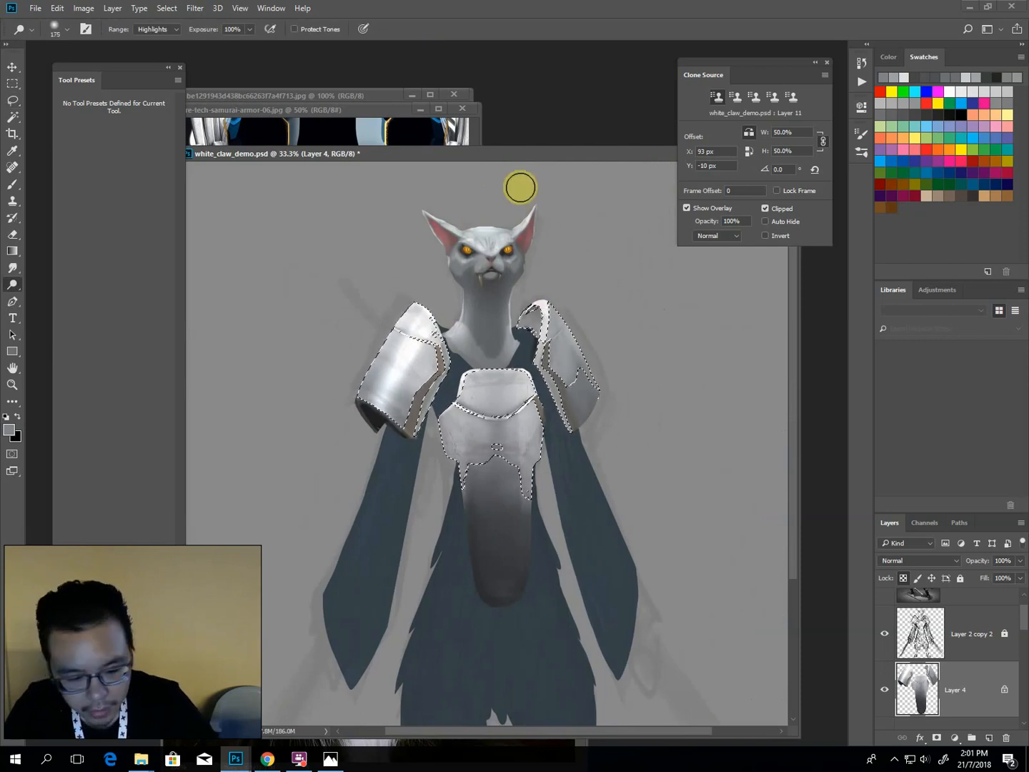
key(w)
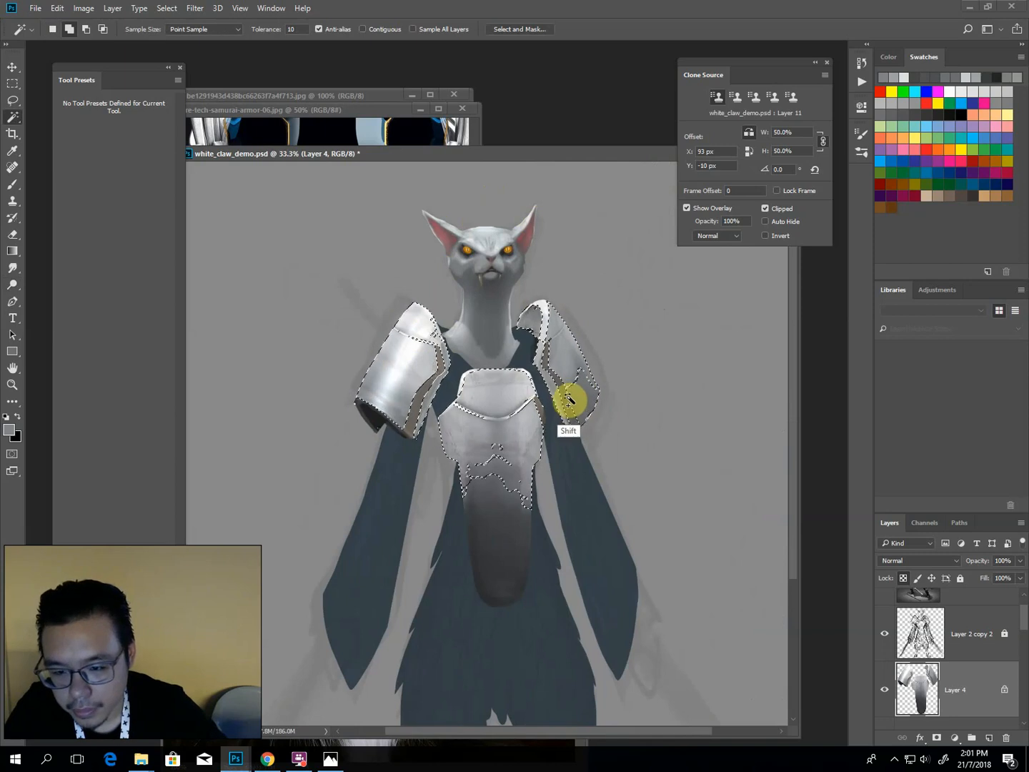
key(o)
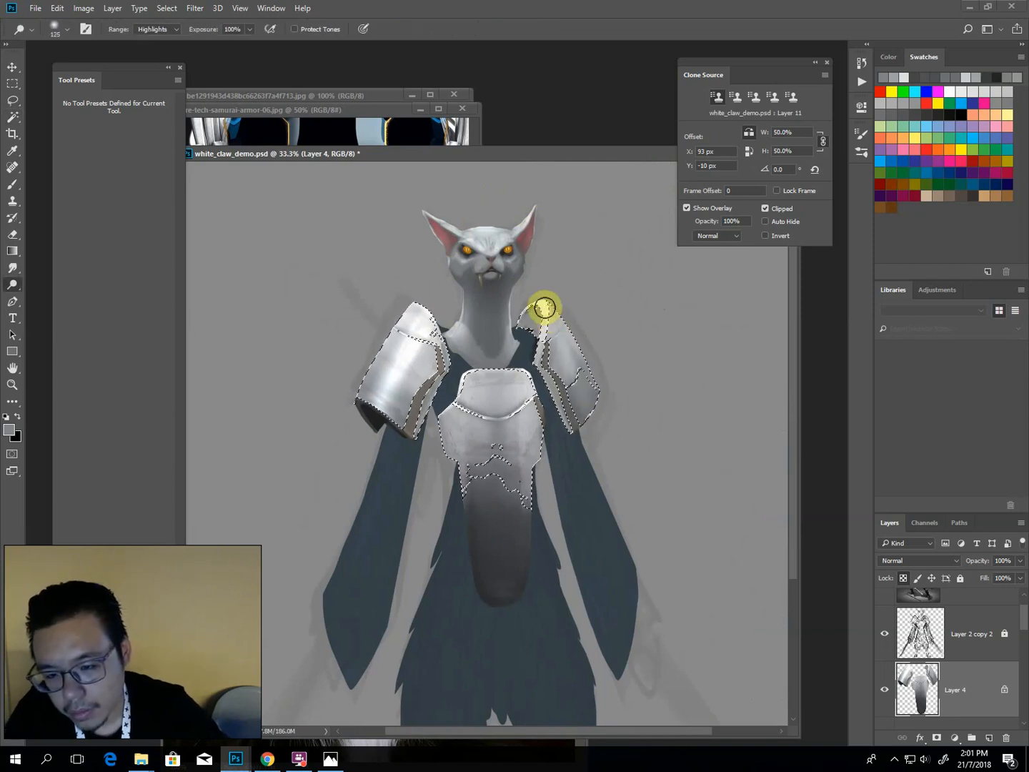
key(l)
key(ctrl+d)
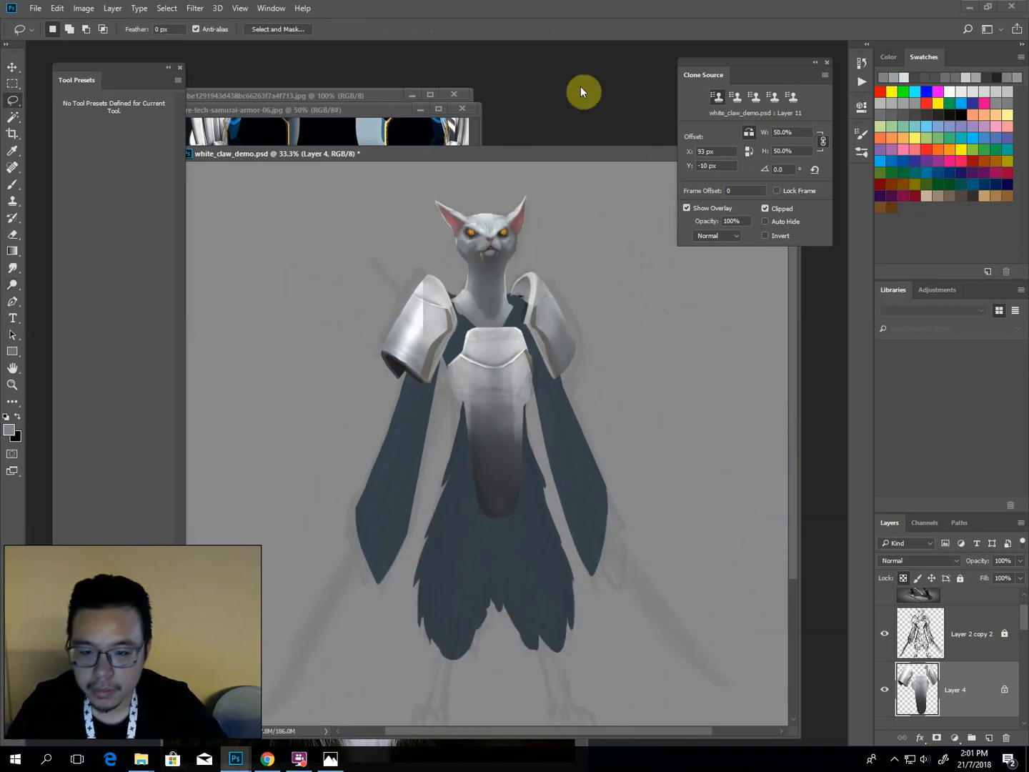
Dodge broad highlights onto the lower part of the right-hand shoulder armour, enlarging the brush to size 800.
key(ctrl+minus)
key(ctrl+plus)
key(ctrl+plus)
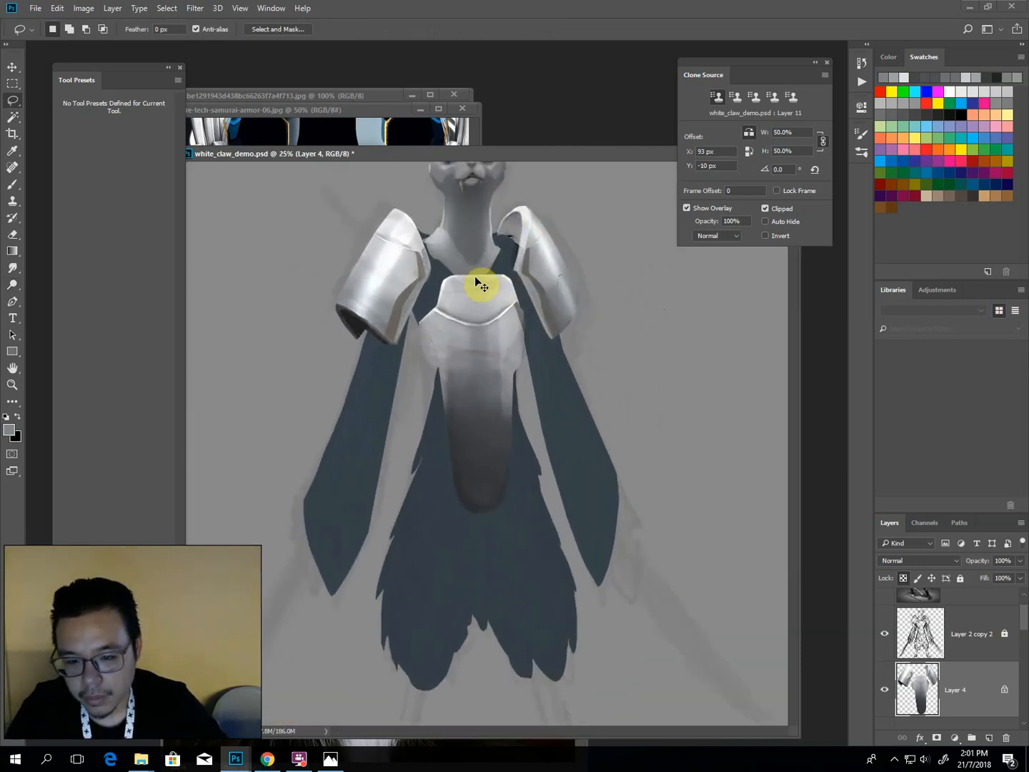
drag(473, 272, 497, 344)
key(o)
key(bracketright)
key(bracketright)
key(bracketright)
key(bracketright)
key(bracketright)
key(bracketright)
alt+click(586, 405)
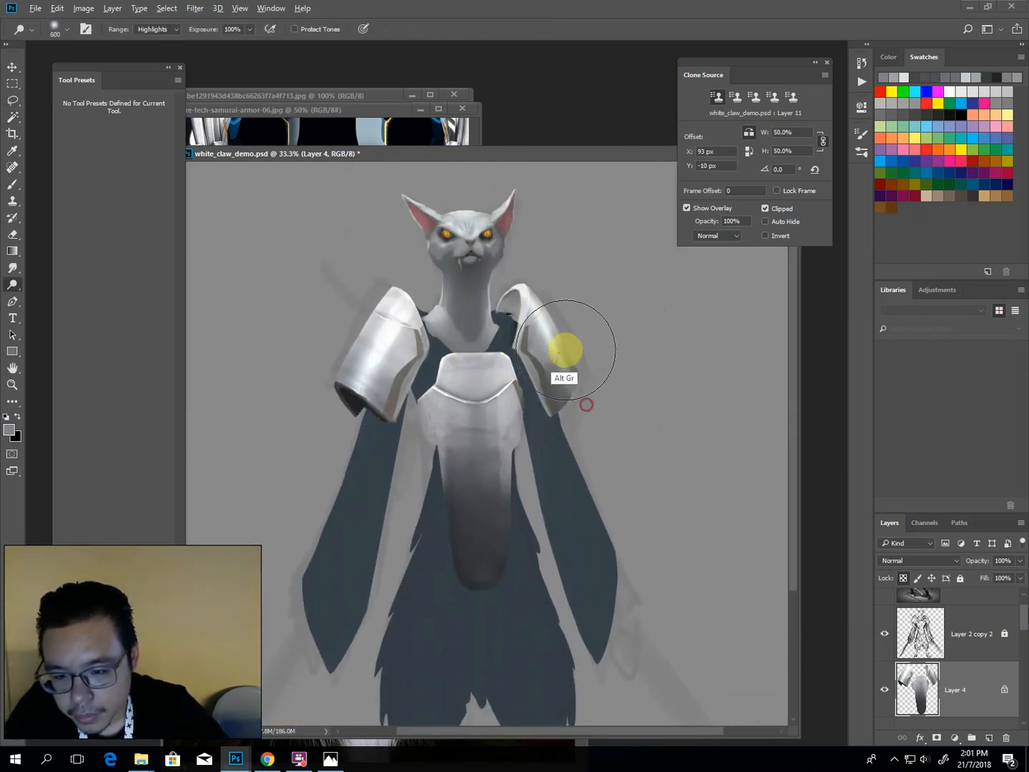
key(bracketright)
key(bracketright)
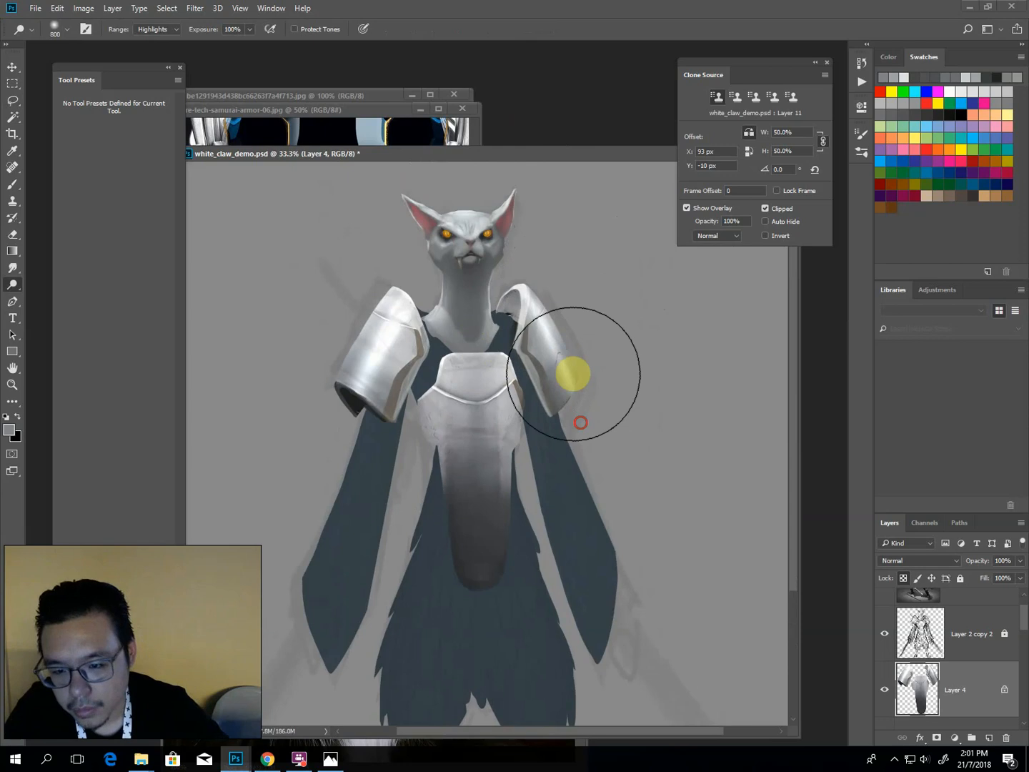
click(582, 395)
mouse_move(581, 394)
mouse_down()
mouse_move(570, 374)
mouse_move(547, 364)
mouse_up()
Dodge the lower edge of the right-hand shoulder armour with a size 100 brush.
key(bracketleft)
key(bracketleft)
key(bracketleft)
key(bracketleft)
key(bracketleft)
key(bracketleft)
key(bracketleft)
key(bracketleft)
key(bracketleft)
key(bracketleft)
key(bracketleft)
key(bracketleft)
key(bracketleft)
key(bracketleft)
key(bracketleft)
key(bracketleft)
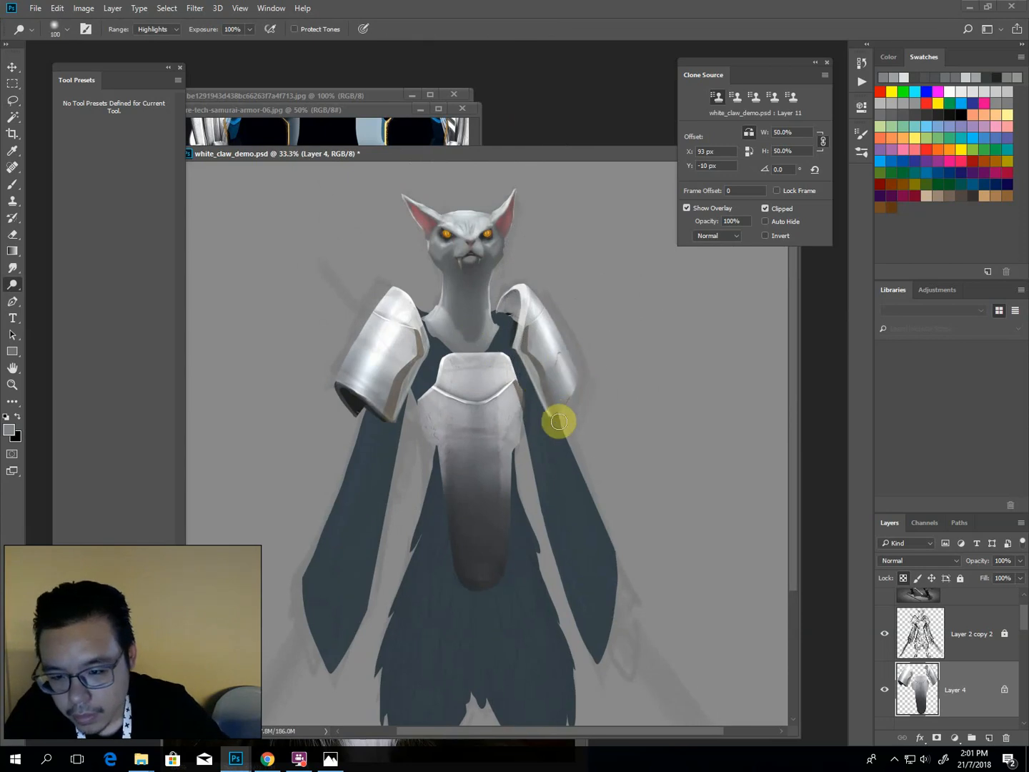
drag(551, 418, 584, 379)
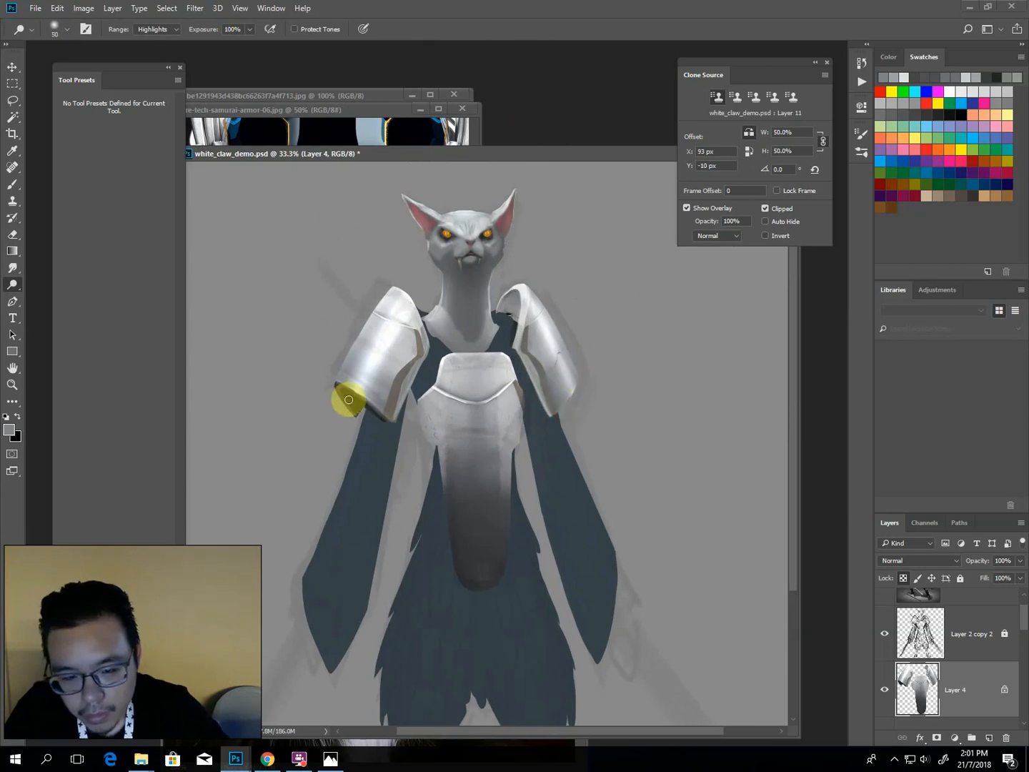
Lasso the dark inner opening of the left-hand shoulder armour, raise its Levels black output to about 48, and deselect.
key(l)
mouse_move(392, 424)
mouse_down()
mouse_move(369, 401)
mouse_move(336, 389)
mouse_up()
key(ctrl+l)
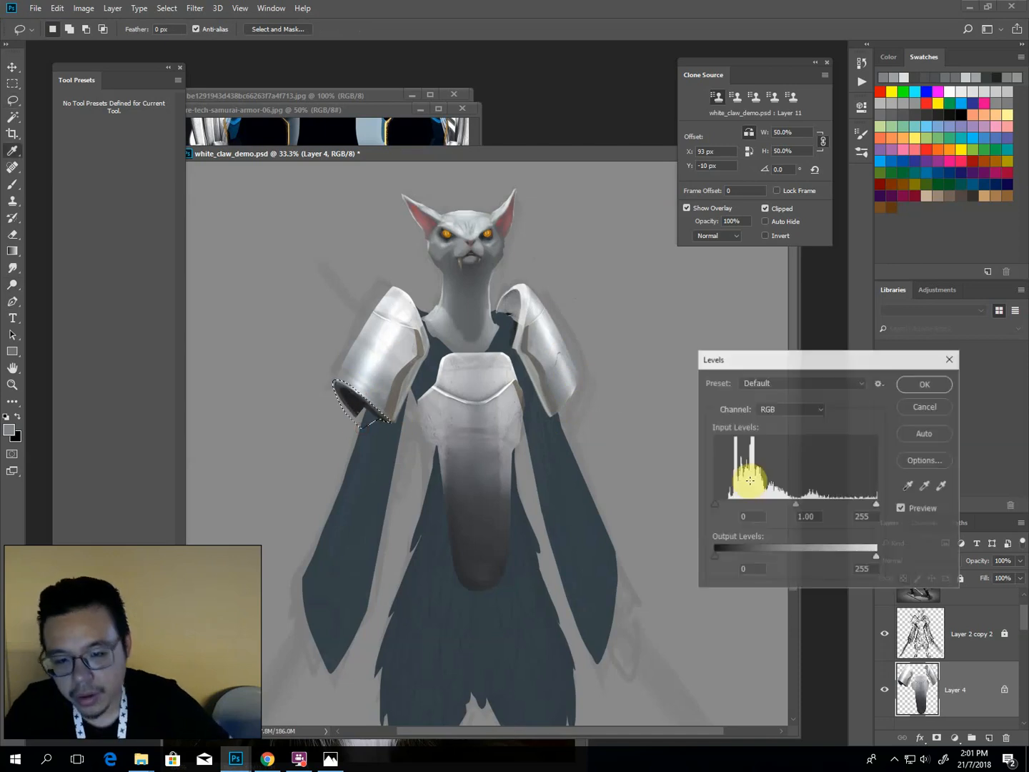
drag(716, 557, 737, 558)
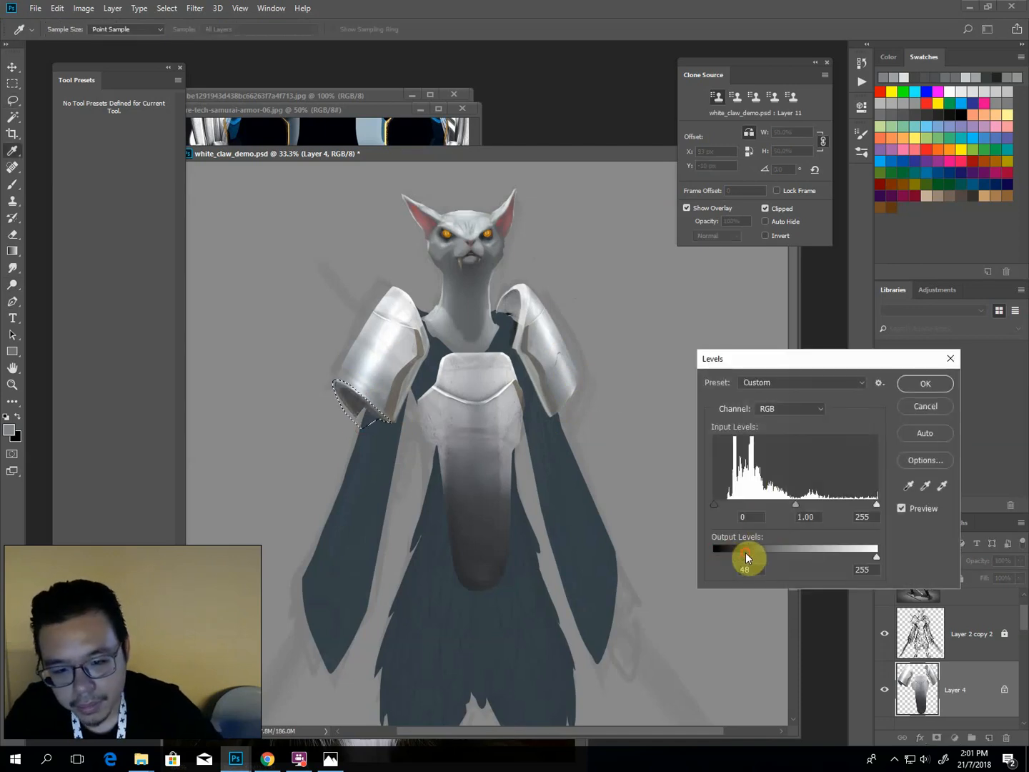
key(Return)
key(ctrl+d)
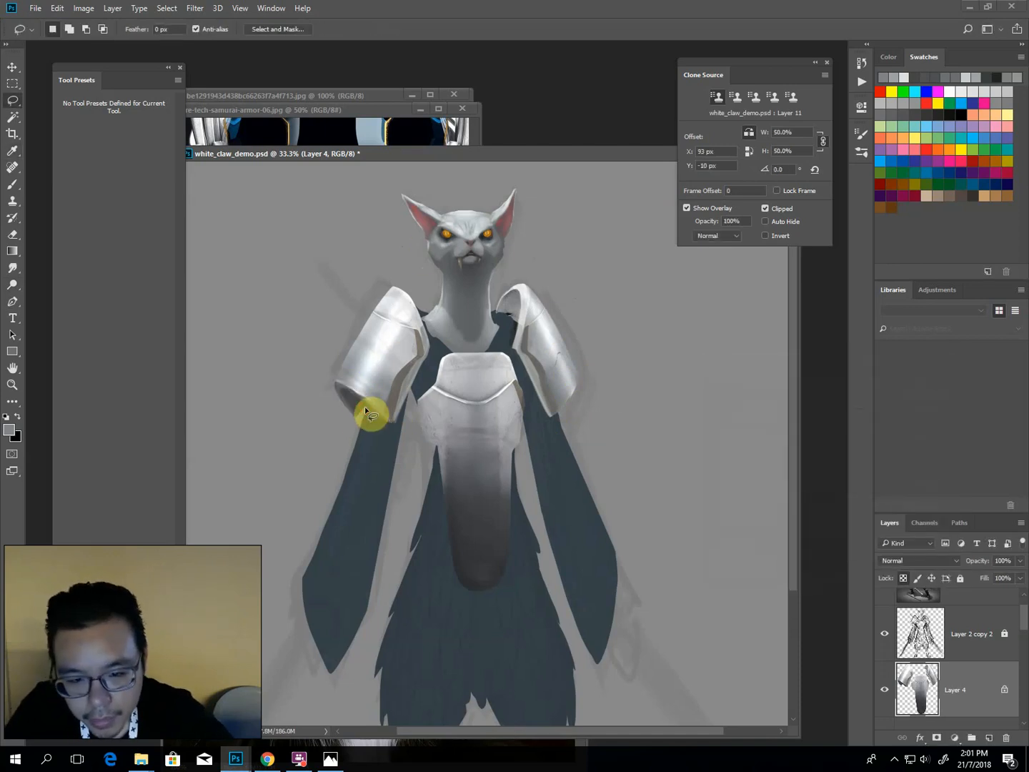
Reselect the inner opening of the left-hand shoulder armour, set its Levels white input to 165, and deselect.
drag(341, 393, 387, 431)
key(ctrl+l)
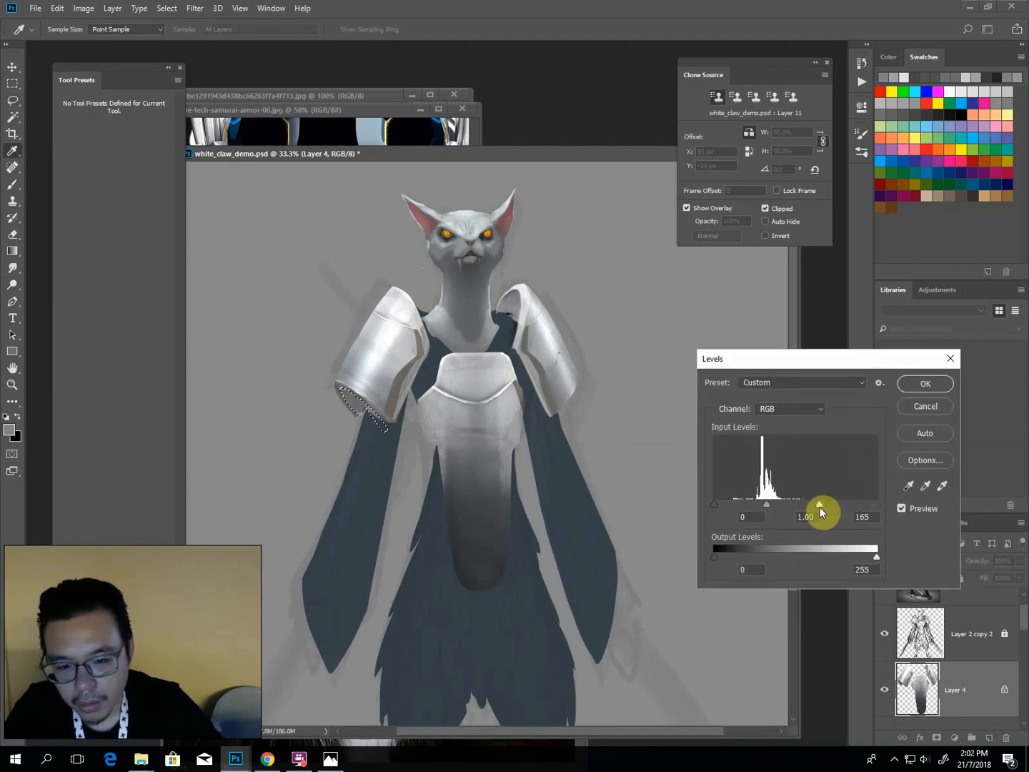
key(Return)
key(ctrl+d)
key(b)
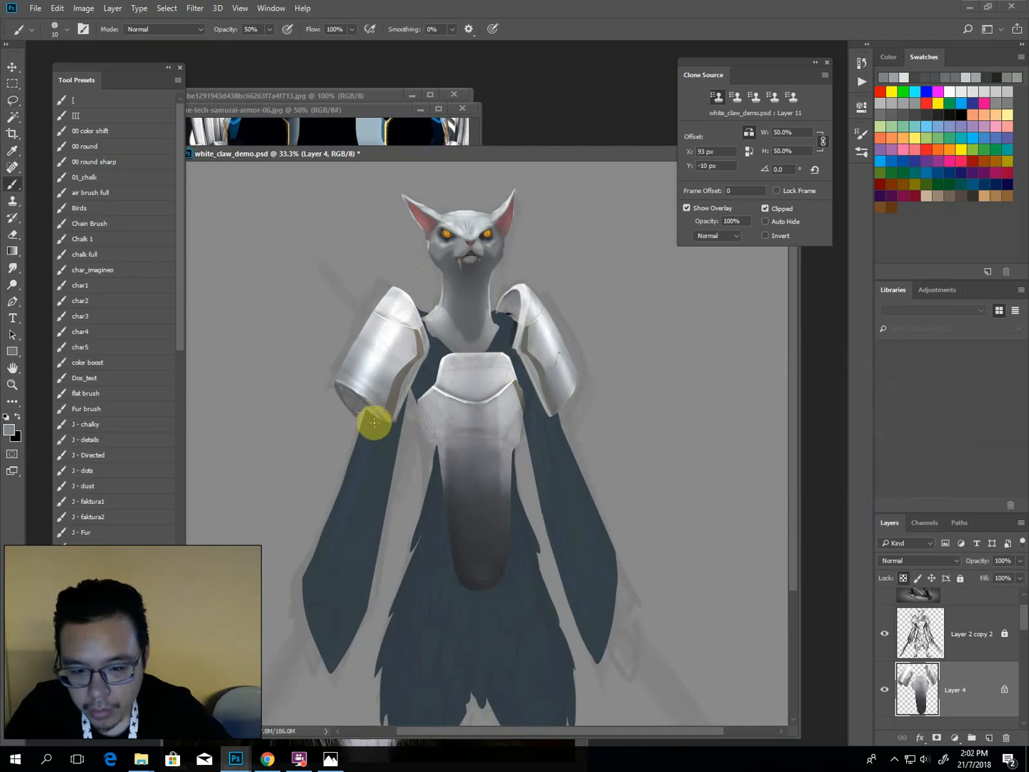
drag(1022, 621, 1012, 668)
click(964, 662)
key(v)
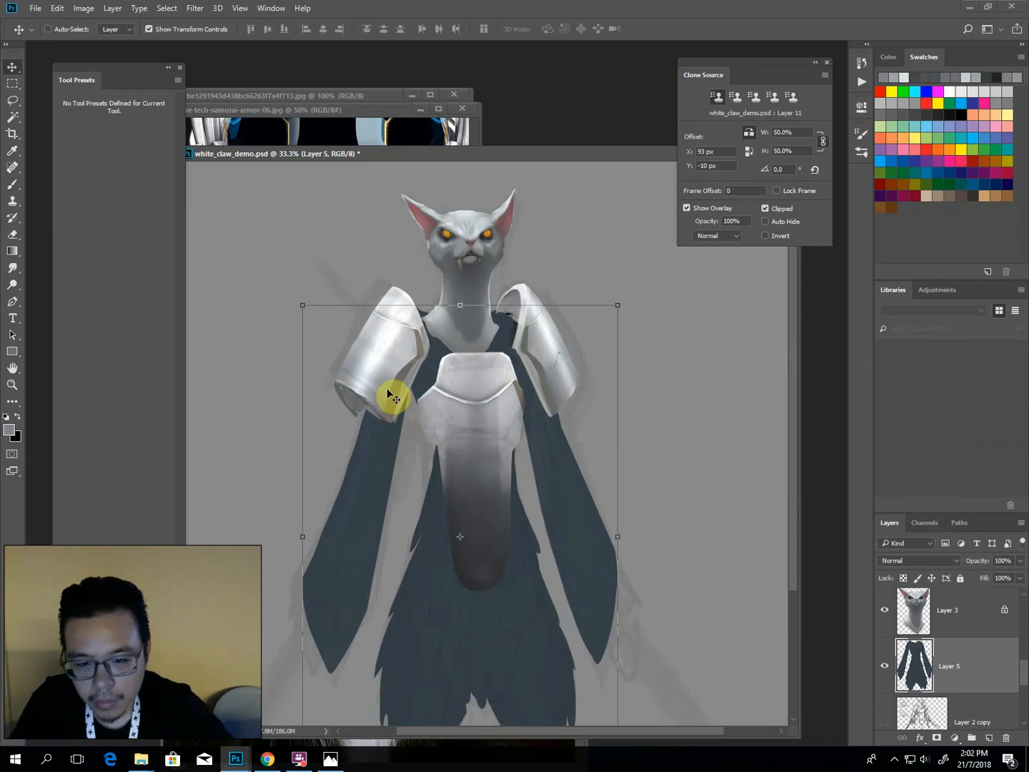
ctrl+click(386, 411)
key(l)
mouse_move(411, 395)
mouse_down()
mouse_move(398, 426)
mouse_move(386, 427)
mouse_move(371, 411)
mouse_move(396, 381)
mouse_up()
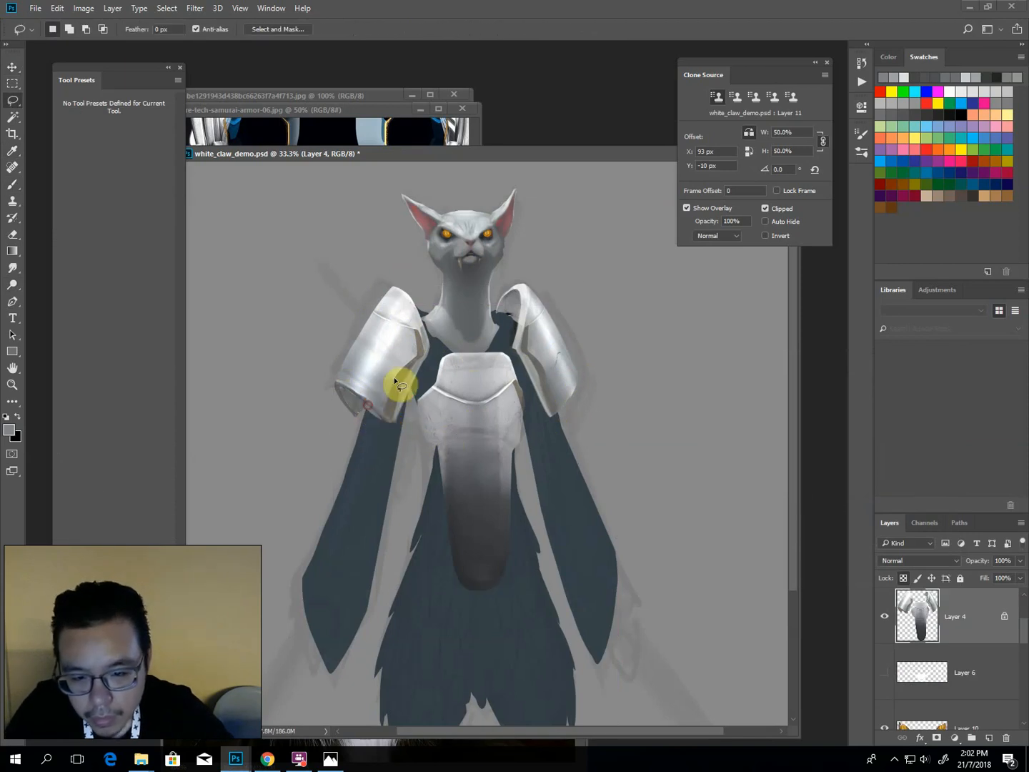
Dodge the dark lower section of the chest plate with the Highlights range and a size 900 brush.
key(ctrl+minus)
key(ctrl+minus)
key(ctrl+plus)
key(ctrl+plus)
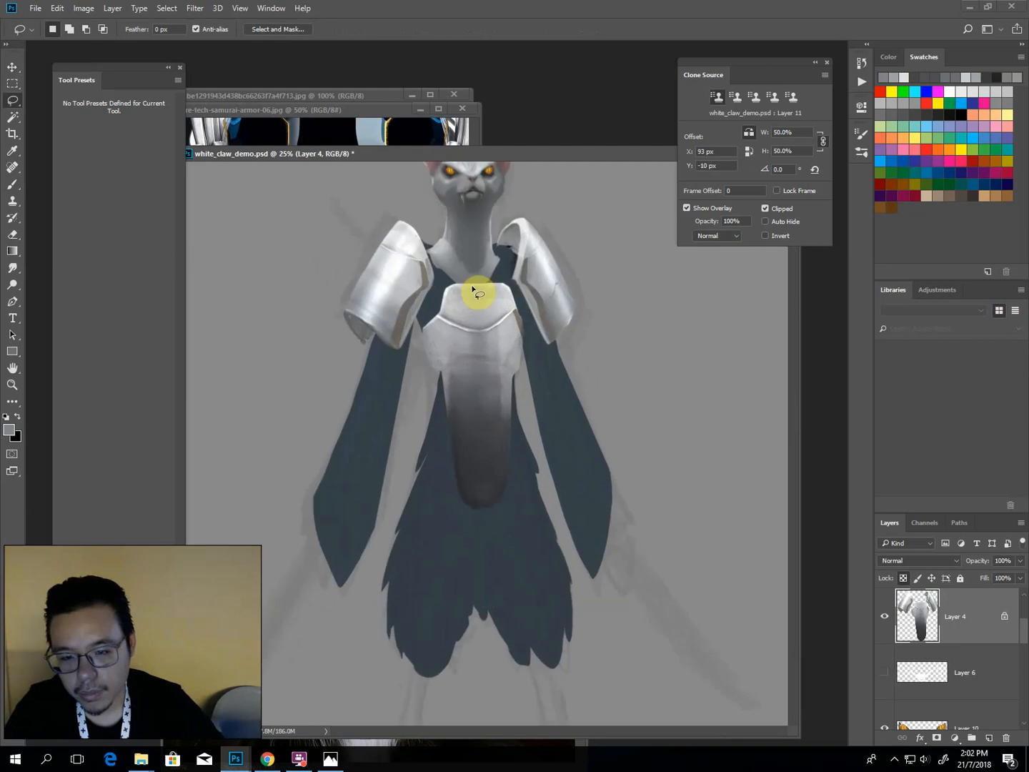
drag(472, 253, 453, 348)
key(v)
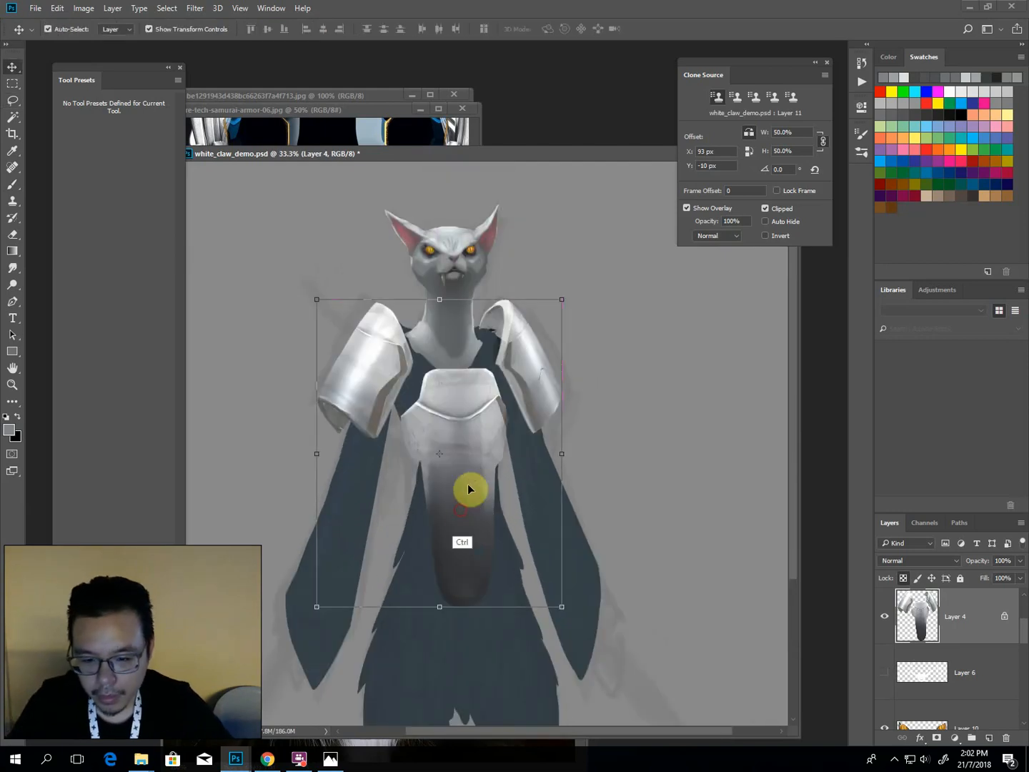
key(o)
key(bracketright)
key(bracketright)
key(bracketright)
key(bracketright)
key(bracketright)
key(bracketright)
key(bracketright)
key(bracketright)
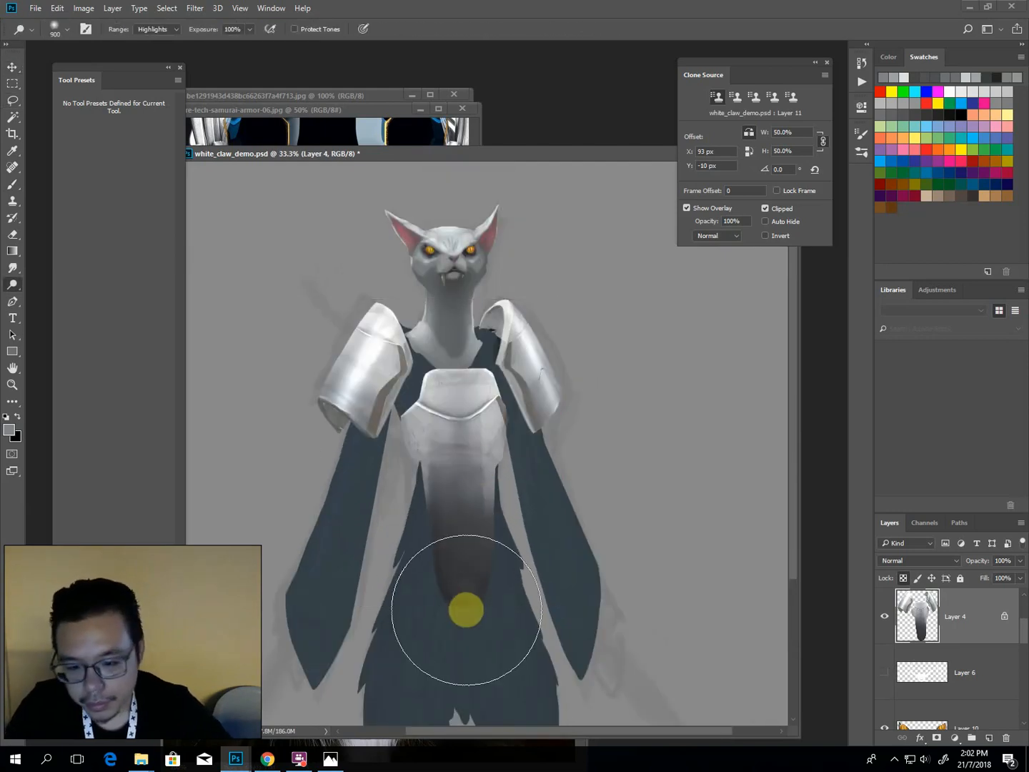
Undo the last dodge stroke and brighten the upper section of the chest plate with a size 200 brush.
key(ctrl+z)
key(bracketleft)
key(bracketleft)
key(bracketleft)
key(bracketleft)
key(bracketleft)
key(bracketleft)
key(bracketleft)
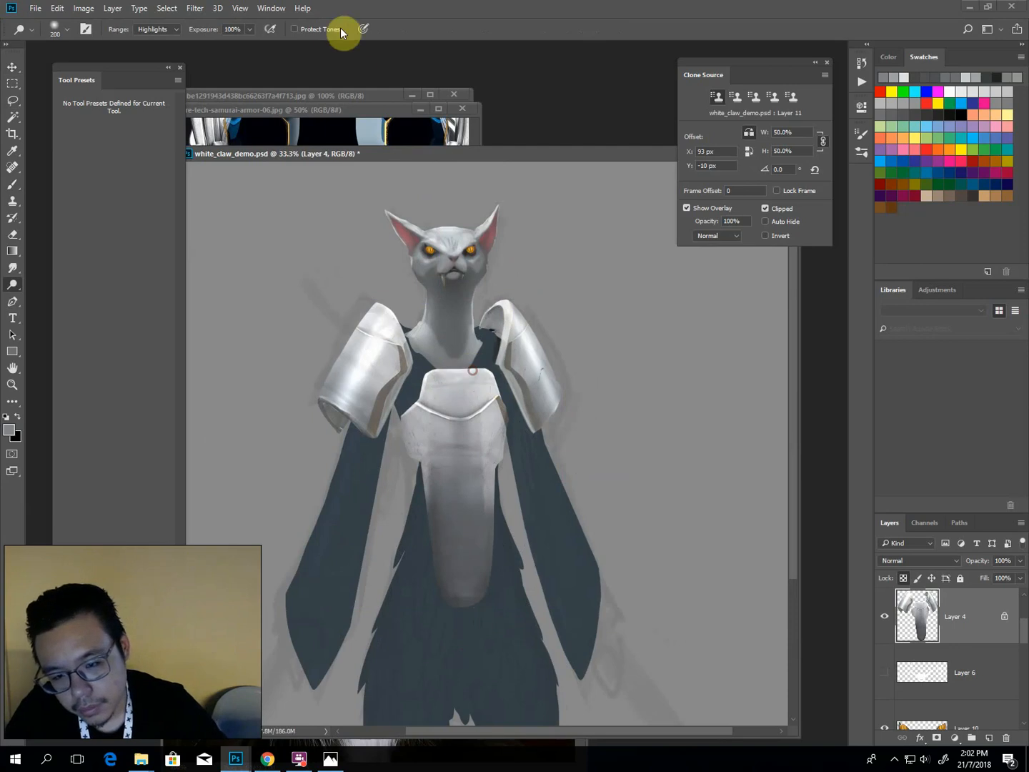
Blend the left-hand shoulder armour with sampled light greys using the J - chalky brush at size 90 and 20% opacity.
key(b)
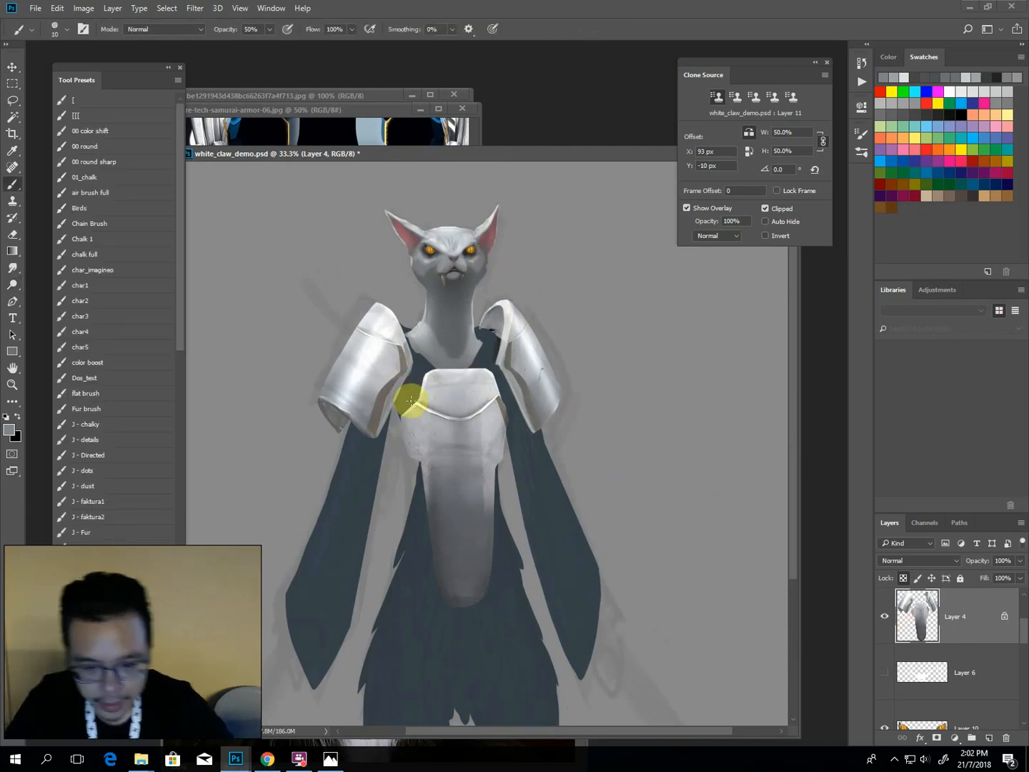
key(w)
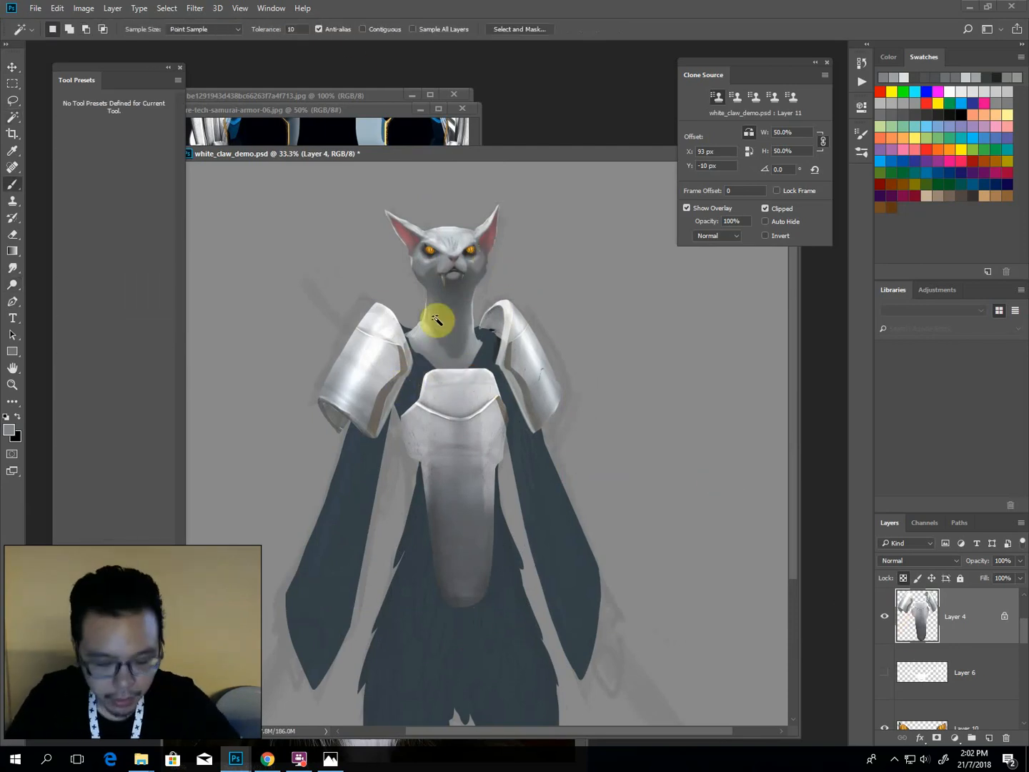
key(b)
click(86, 424)
key(ctrl+plus)
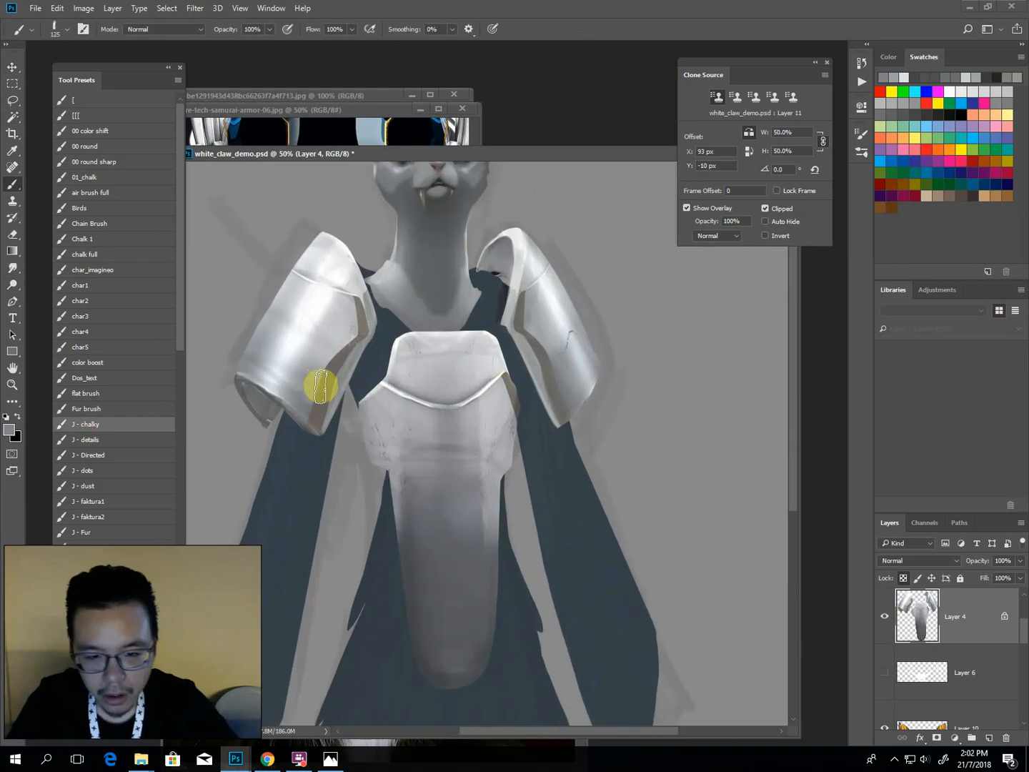
key(3)
alt+click(309, 376)
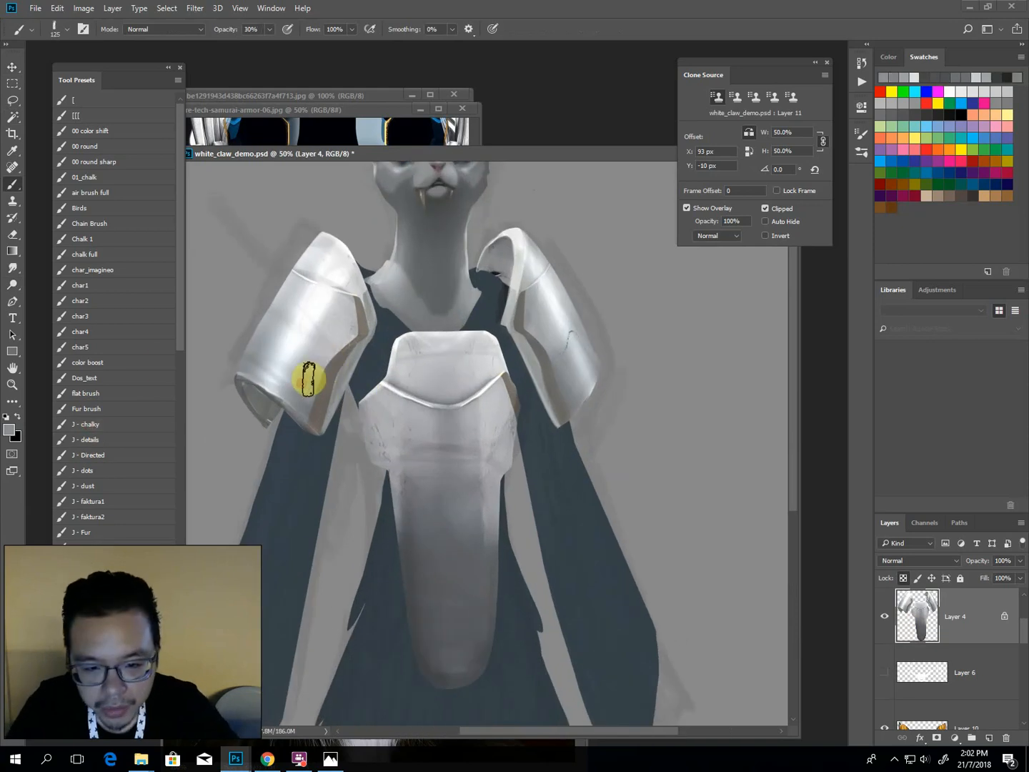
key([)
key(2)
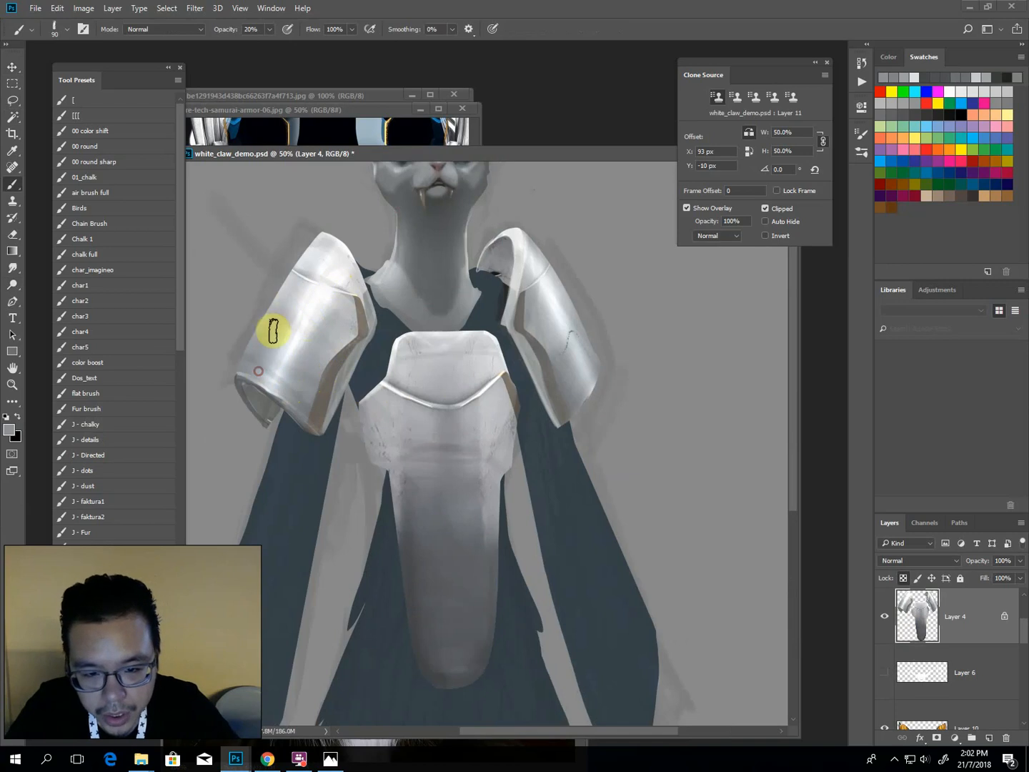
alt+click(330, 257)
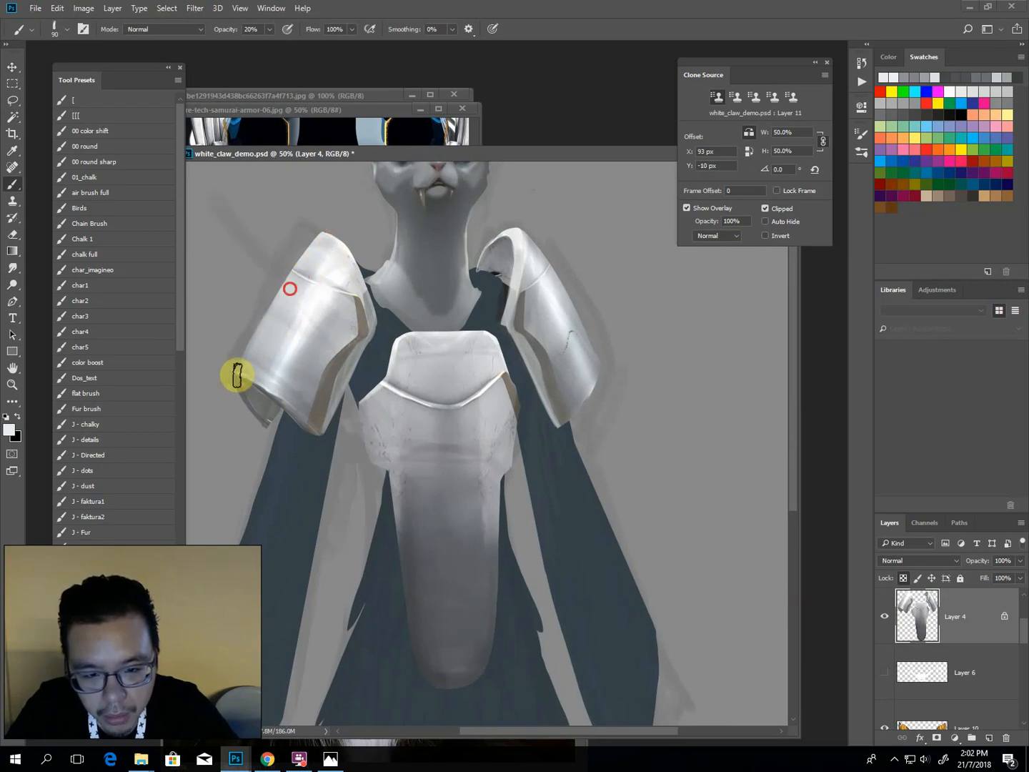
Paint sampled light tones over the right-hand shoulder armour's plate and inner edge, reducing the brush to size 45.
alt+click(535, 255)
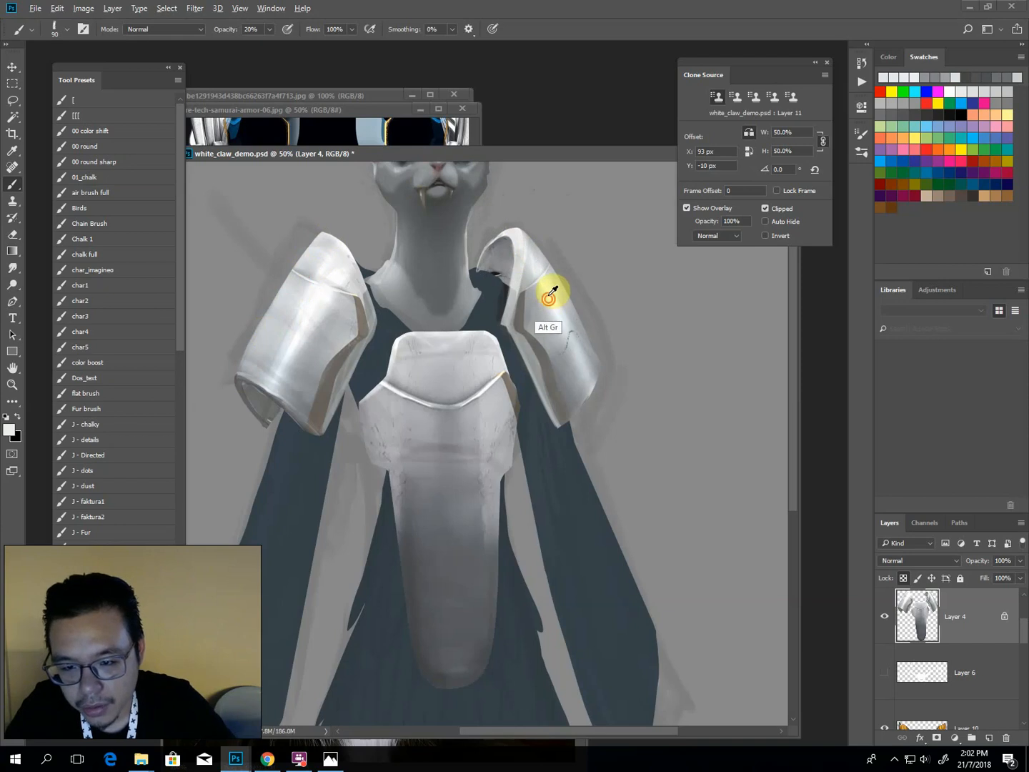
mouse_move(549, 285)
mouse_down()
mouse_move(565, 301)
mouse_move(597, 396)
mouse_move(562, 292)
mouse_move(556, 364)
mouse_move(573, 412)
mouse_up()
mouse_move(574, 412)
mouse_down()
mouse_move(535, 308)
mouse_move(565, 383)
mouse_up()
key(bracketleft)
key(bracketleft)
key(bracketleft)
key(bracketleft)
alt+click(557, 349)
key(bracketleft)
mouse_move(533, 311)
mouse_down()
mouse_move(568, 384)
mouse_move(520, 319)
mouse_up()
alt+click(528, 307)
Outline the brown shaded strip along the inner edge of the right-hand shoulder armour with a lasso selection.
key(l)
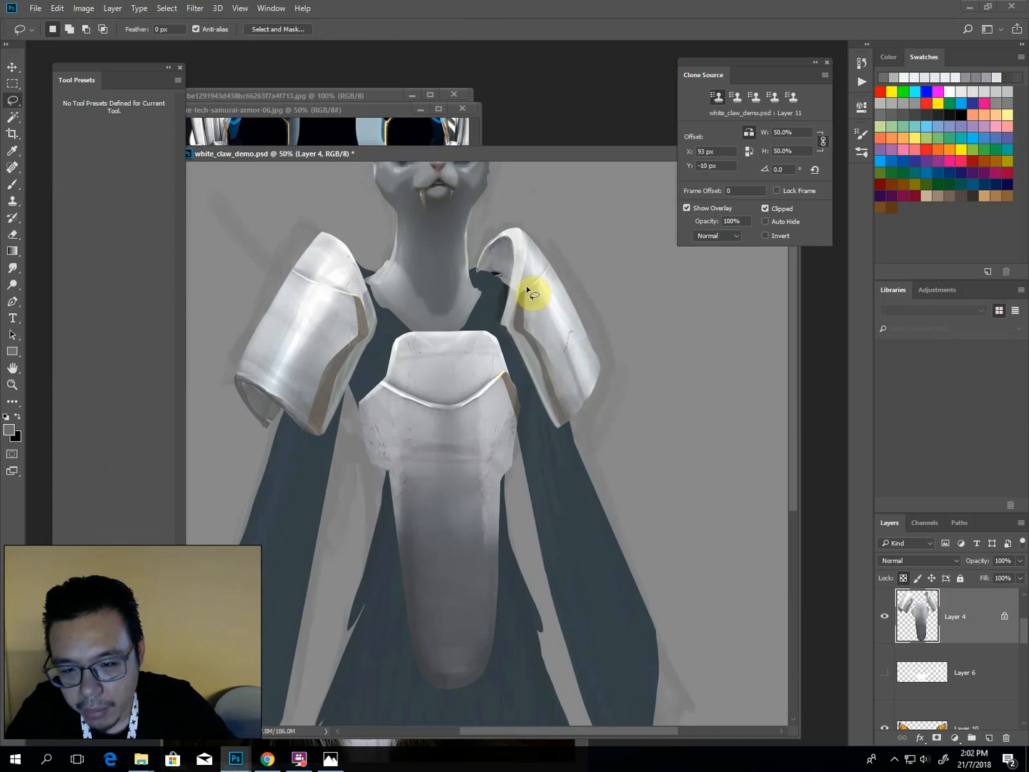
click(537, 342)
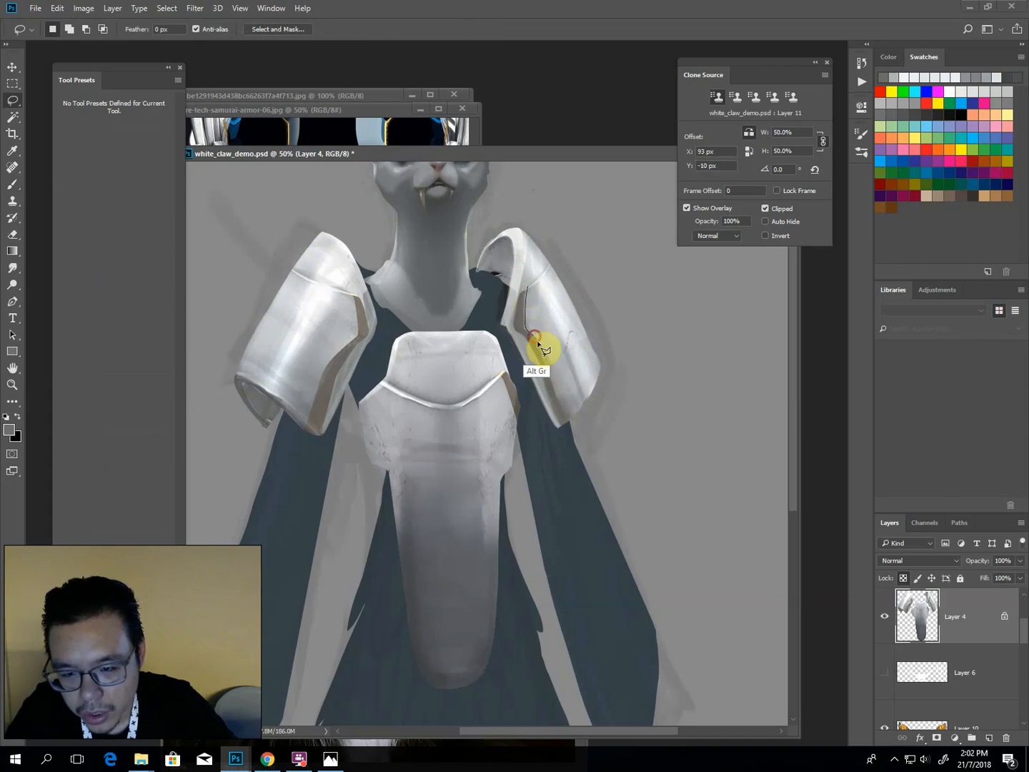
alt+click(574, 421)
alt+click(562, 427)
alt+click(536, 362)
alt+click(513, 331)
alt+click(518, 293)
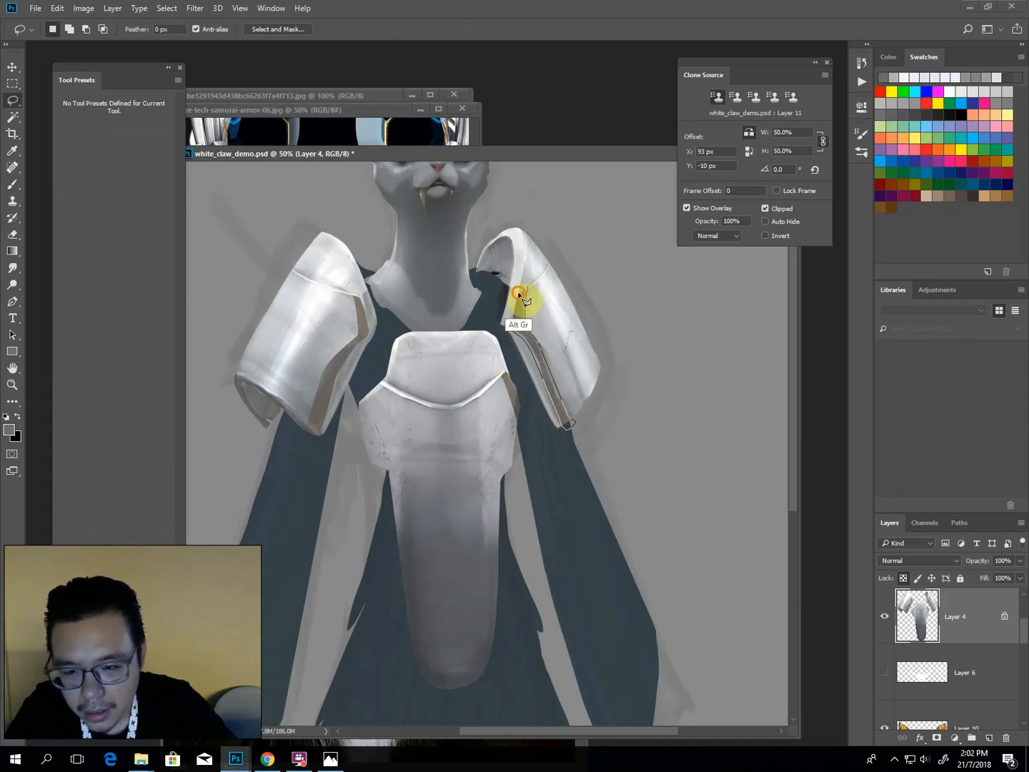
click(525, 288)
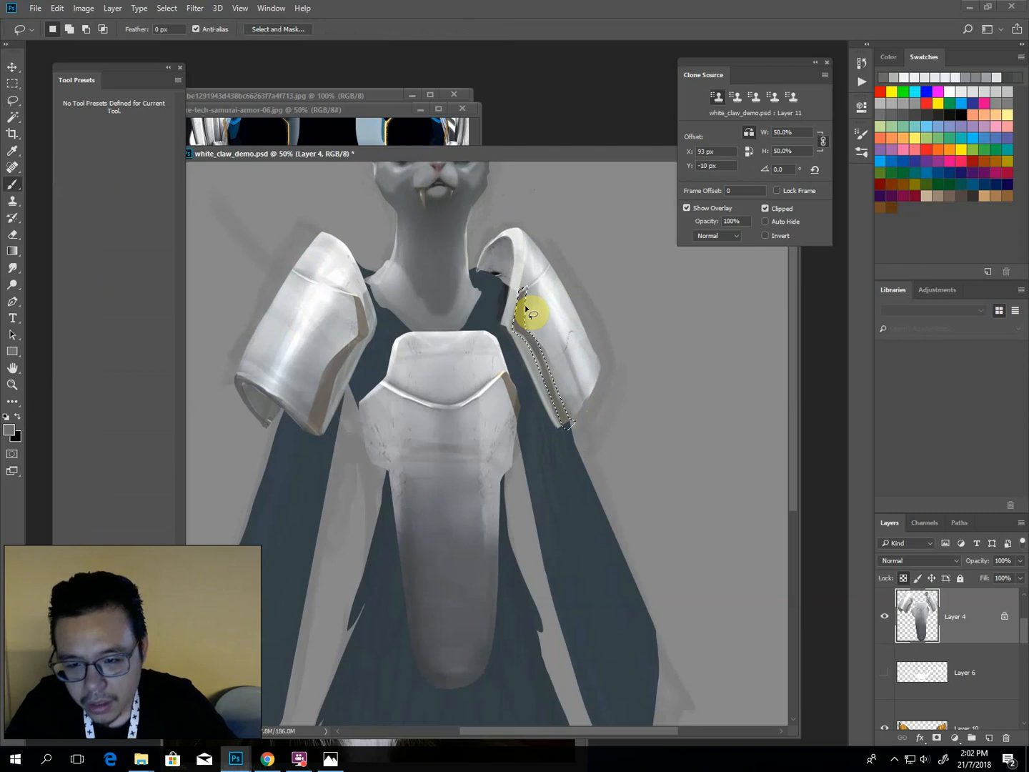
Paint the selected strip on the right-hand shoulder armour with a sampled grey at 50% opacity and clear the selection.
key(b)
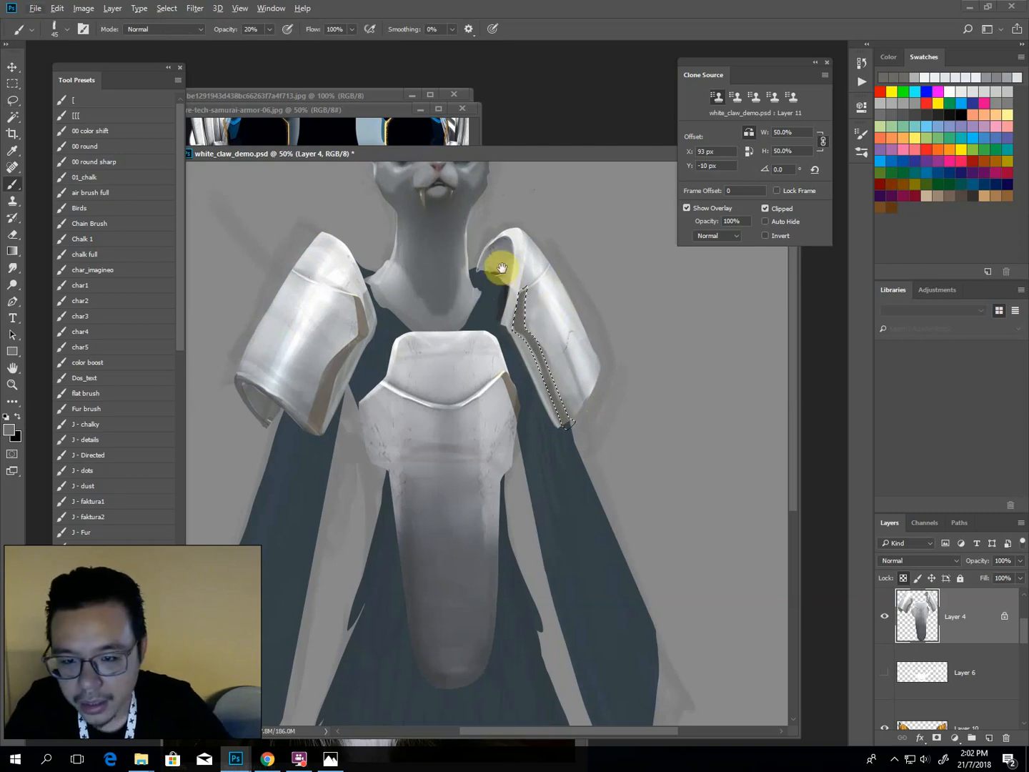
drag(499, 269, 482, 333)
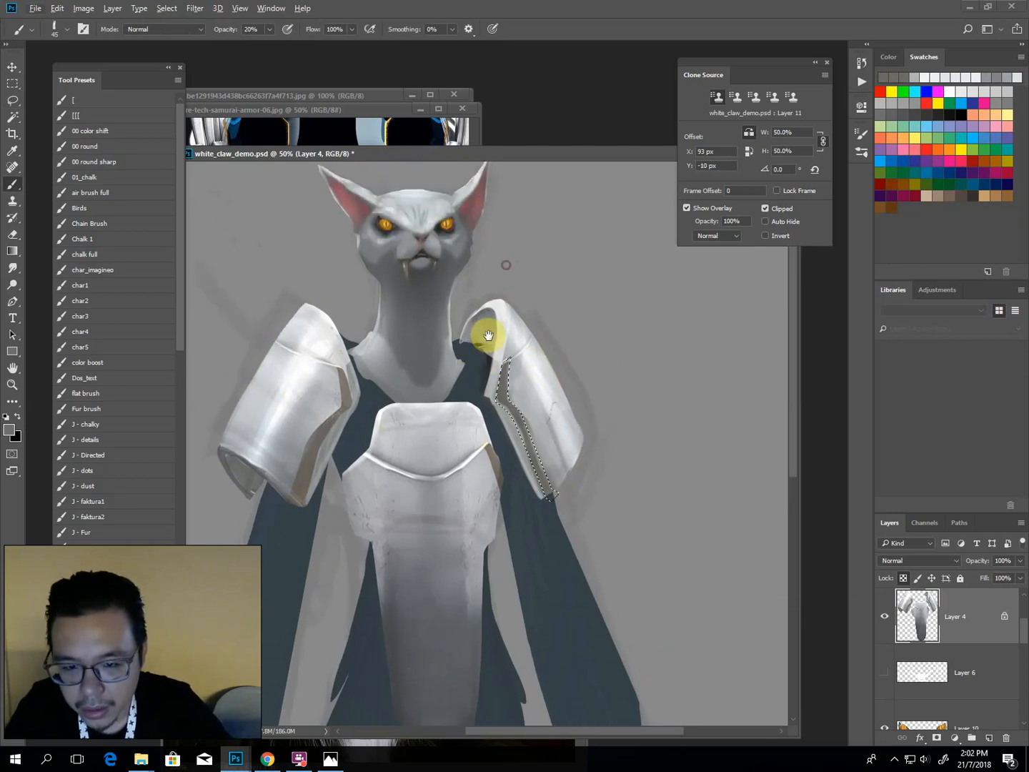
alt+click(504, 387)
mouse_move(505, 367)
mouse_down()
mouse_move(531, 454)
mouse_move(517, 391)
mouse_move(507, 397)
mouse_move(510, 385)
mouse_move(502, 401)
mouse_move(541, 486)
mouse_move(507, 408)
mouse_up()
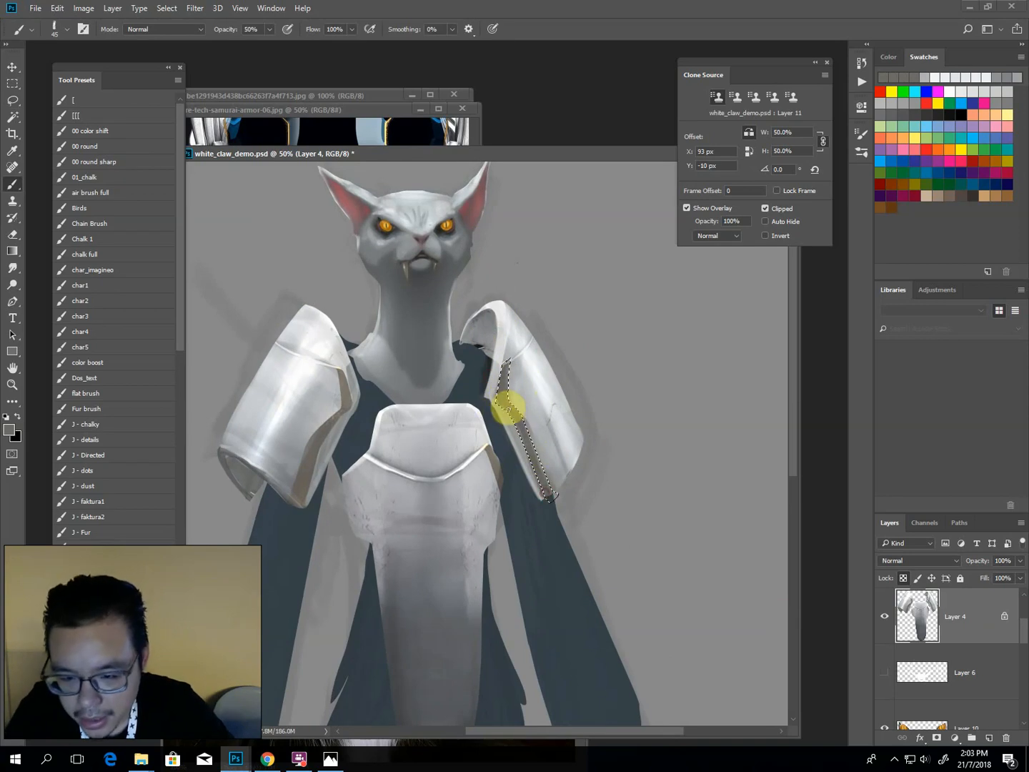
key(l)
key(ctrl+d)
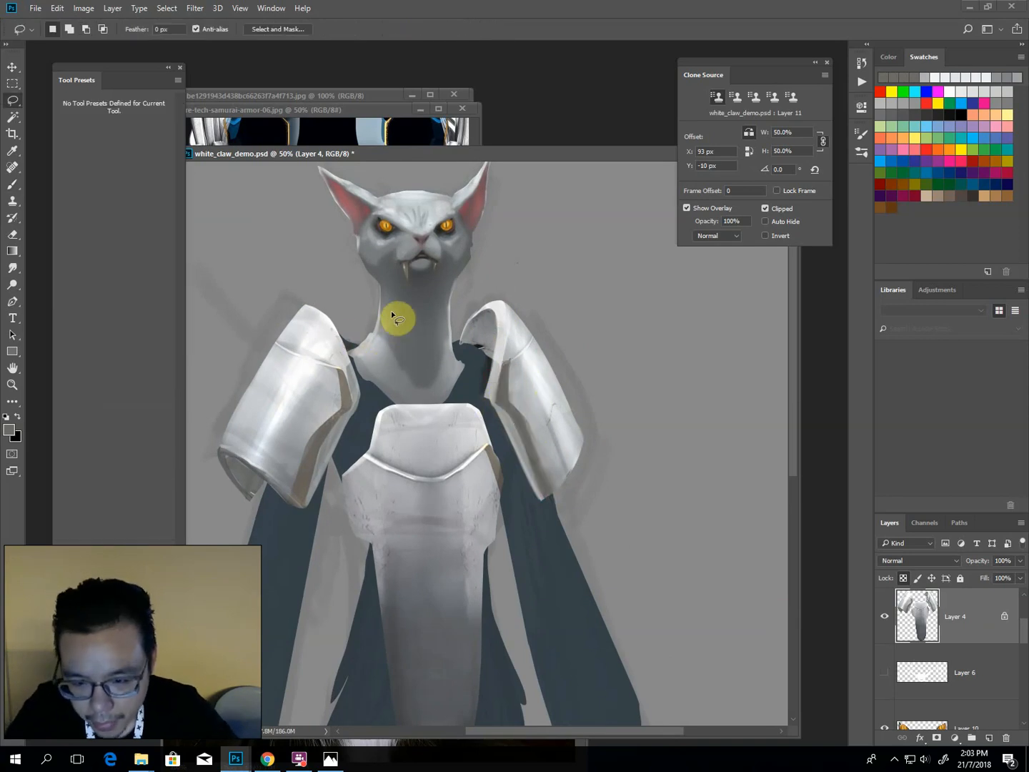
Lasso the brown strip on the left-hand shoulder armour, paint it grey with the size 45 brush, and deselect.
mouse_move(336, 368)
mouse_down()
mouse_move(341, 405)
mouse_move(307, 446)
mouse_move(300, 511)
mouse_move(321, 447)
mouse_move(353, 409)
mouse_move(344, 369)
mouse_up()
key(b)
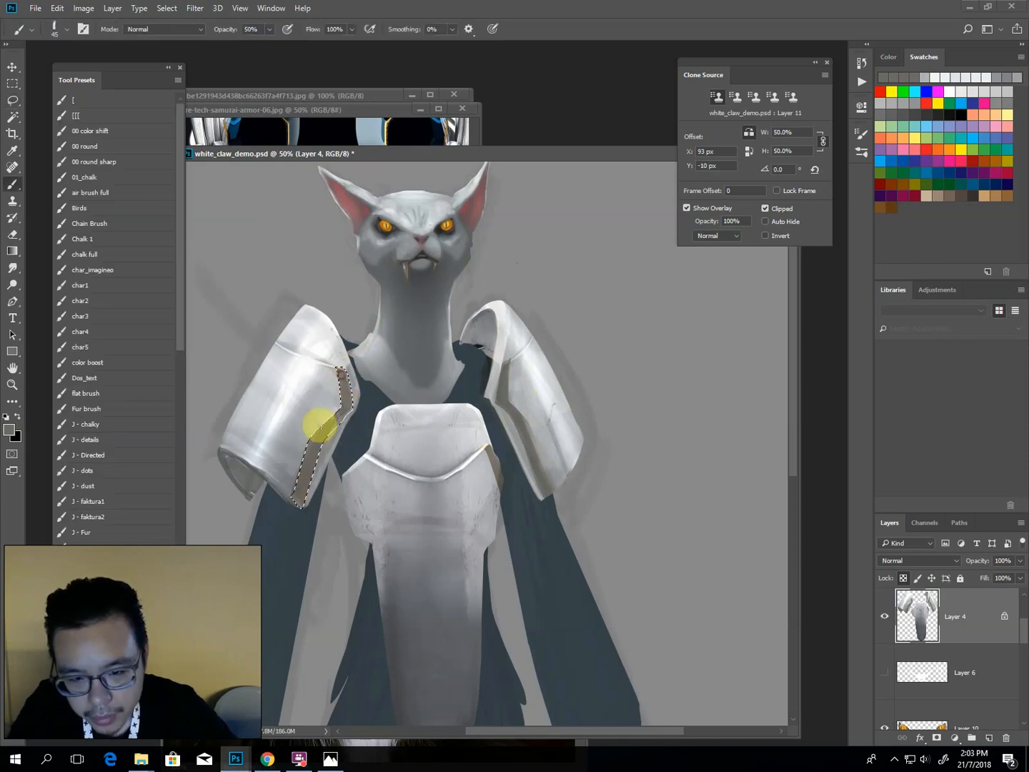
key(l)
click(298, 299)
key(ctrl+minus)
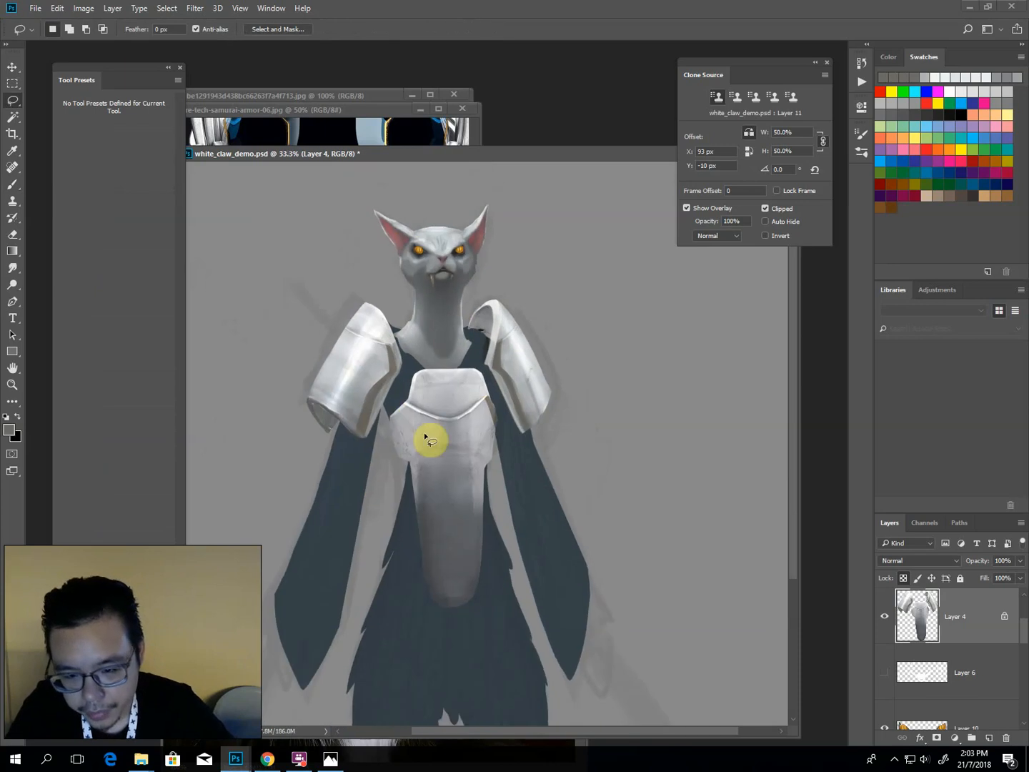
Lasso the chest plate's narrow left-hand edge, paint it with a brown sampled from the opposite edge at 50% opacity, and deselect.
mouse_move(412, 408)
mouse_down()
mouse_move(395, 455)
mouse_move(401, 416)
mouse_up()
key(alt)
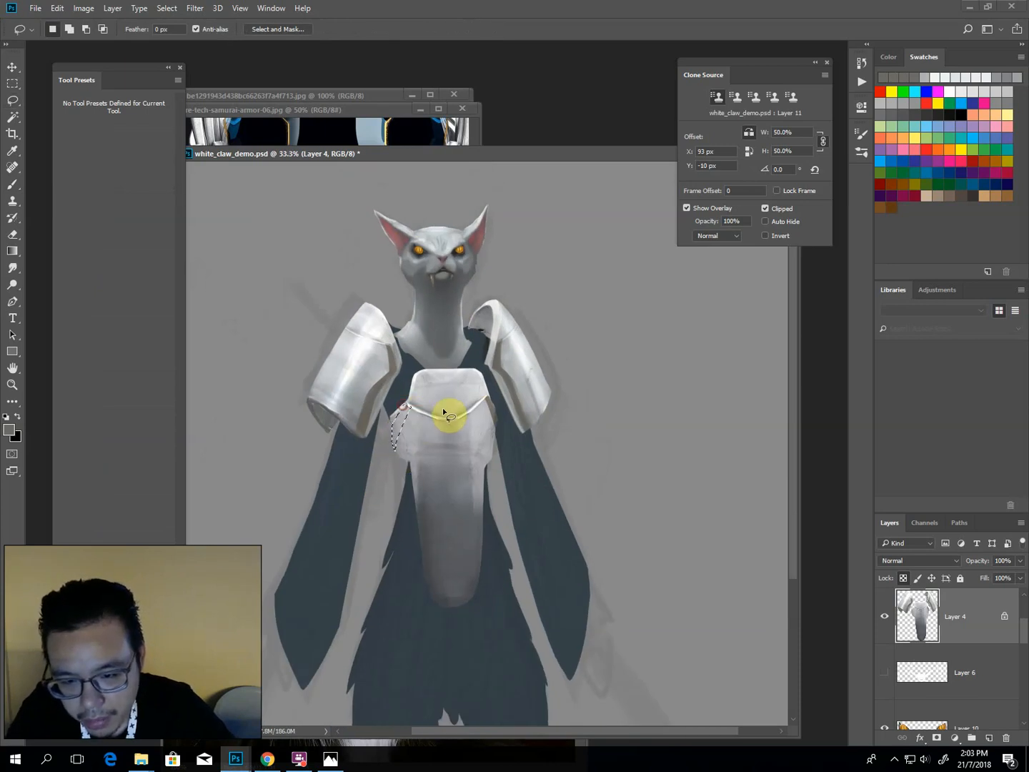
key(b)
alt+click(486, 408)
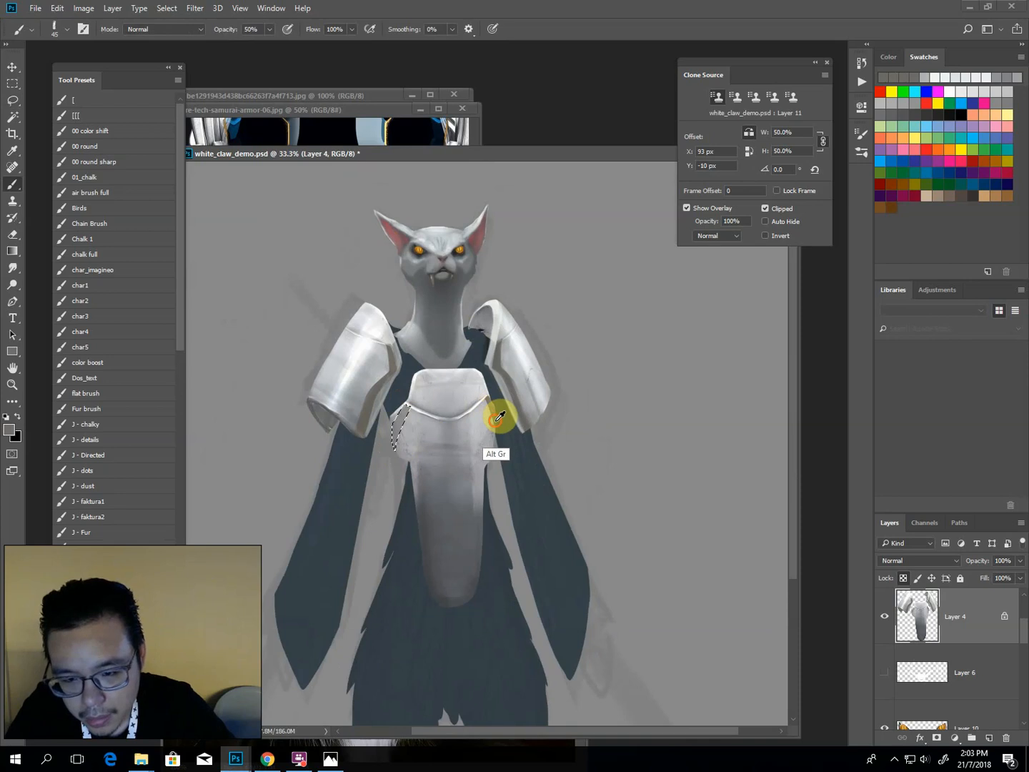
mouse_move(396, 445)
mouse_down()
mouse_move(431, 422)
mouse_move(401, 417)
mouse_move(433, 414)
mouse_move(396, 415)
mouse_up()
alt+click(497, 409)
alt+click(491, 415)
key(l)
click(379, 359)
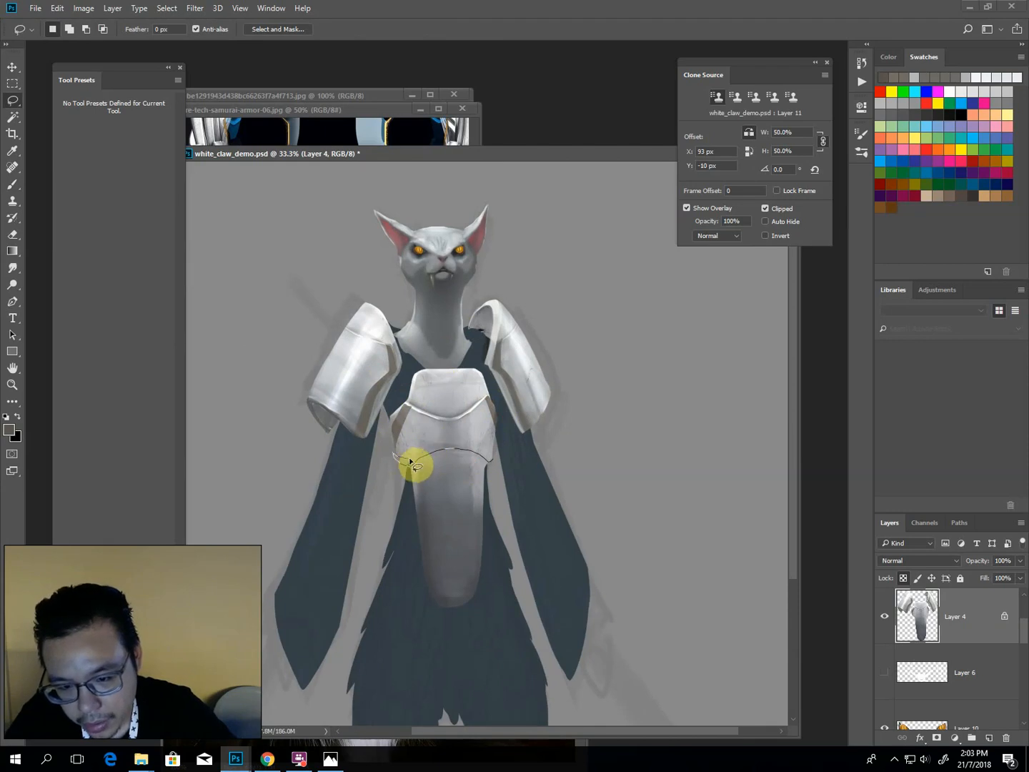
Lasso a curved strip along the lower rim of the middle chest plate and adjust its tone with Levels.
drag(490, 458, 413, 455)
click(381, 332)
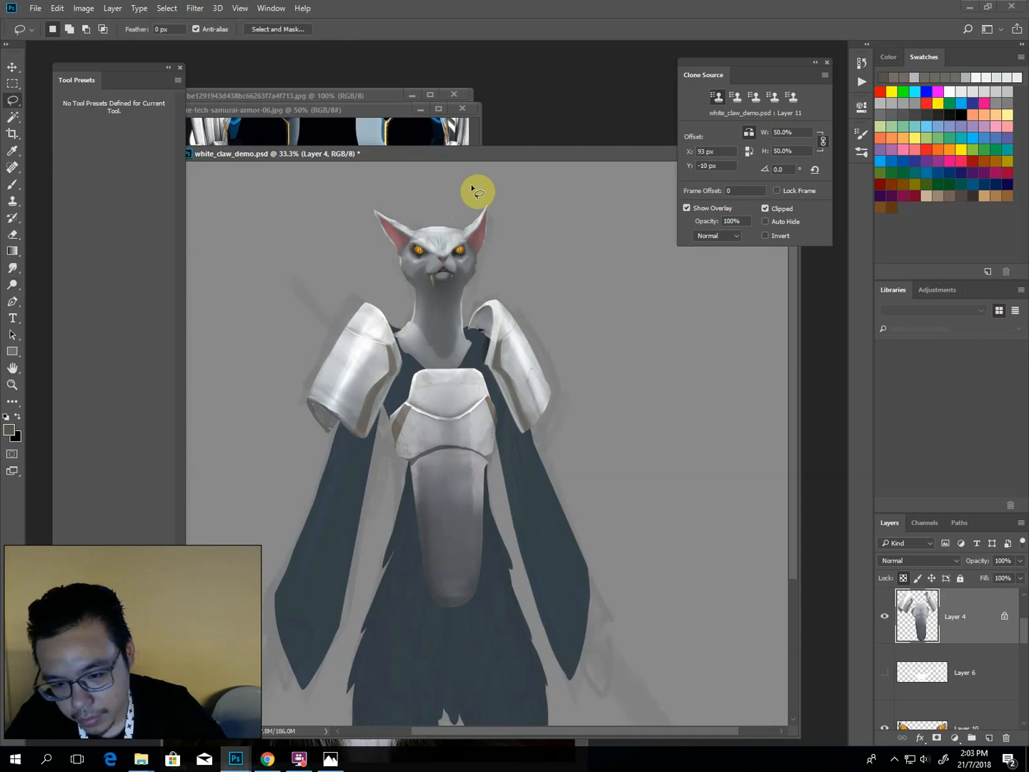
key(ctrl+l)
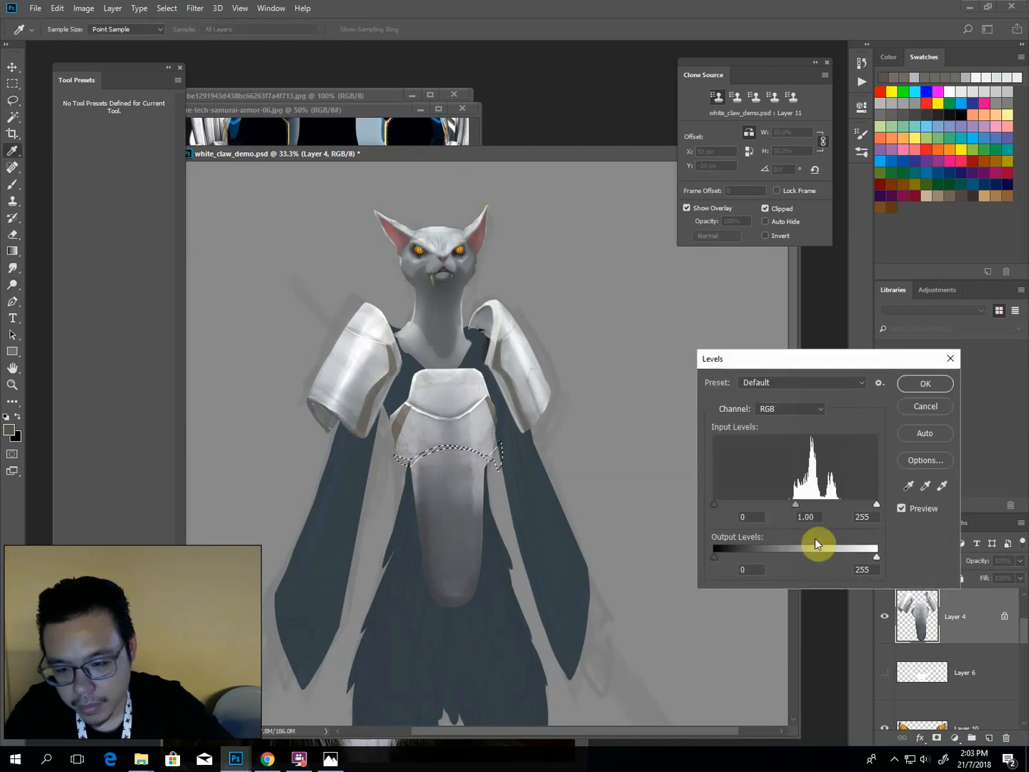
key(Return)
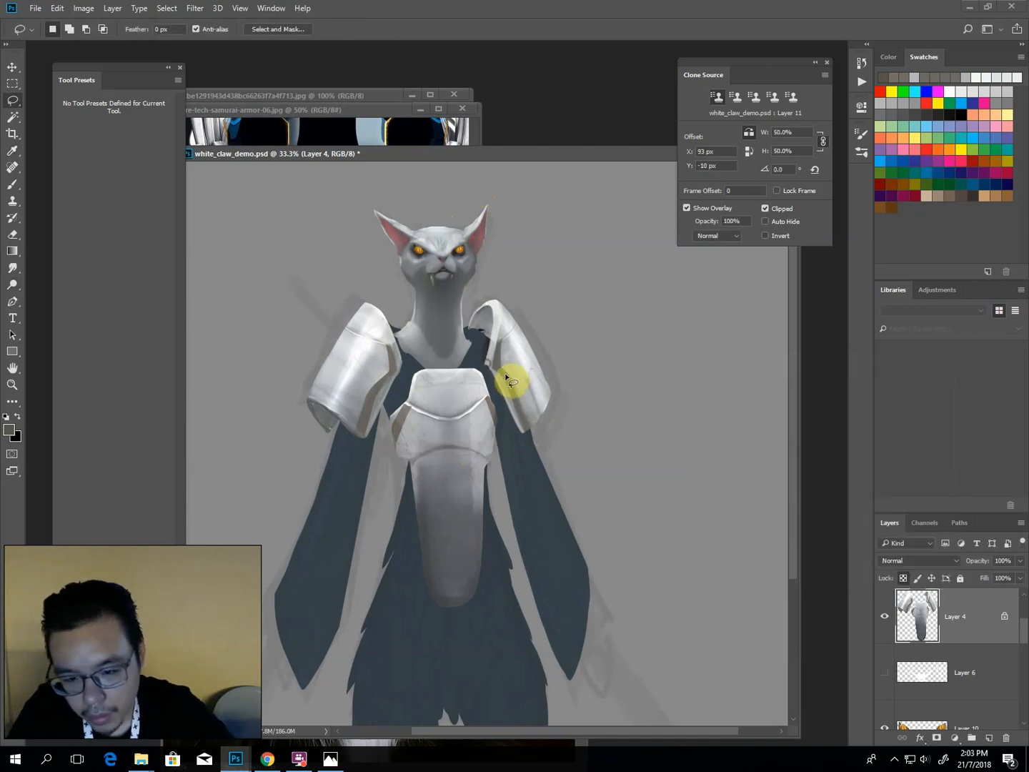
Paint the seam below the middle chest plate with sampled dark and light tones, reducing the brush to size 10.
key(b)
alt+click(500, 415)
key(bracketleft)
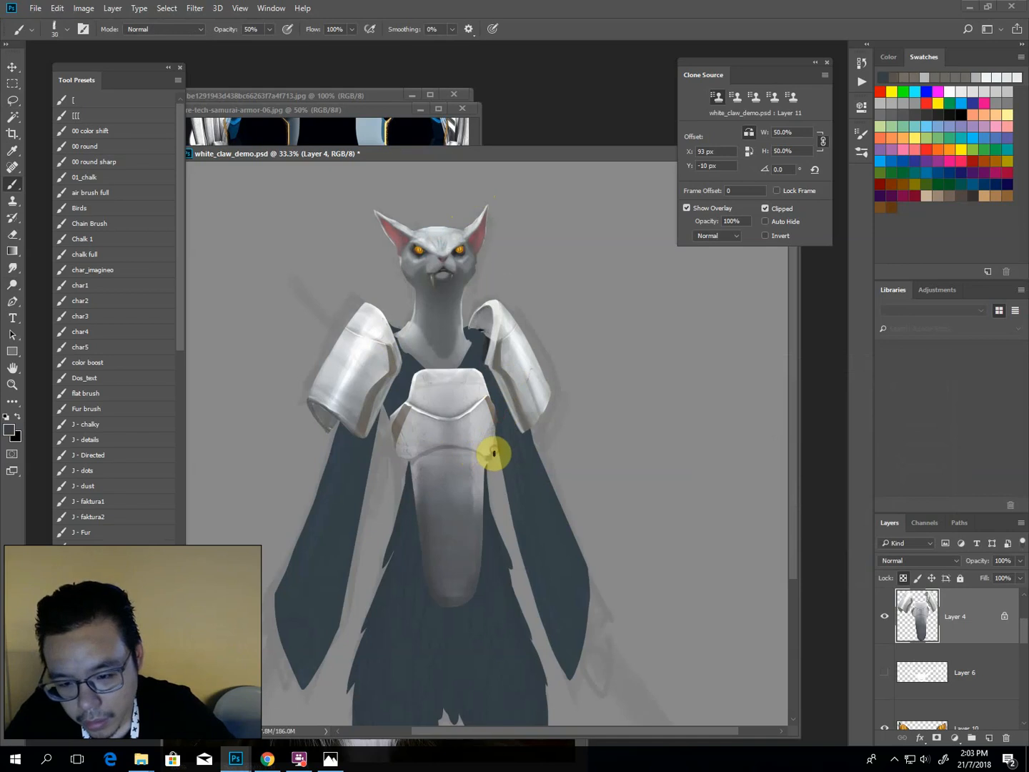
mouse_move(486, 466)
mouse_down()
mouse_move(466, 451)
mouse_move(418, 463)
mouse_up()
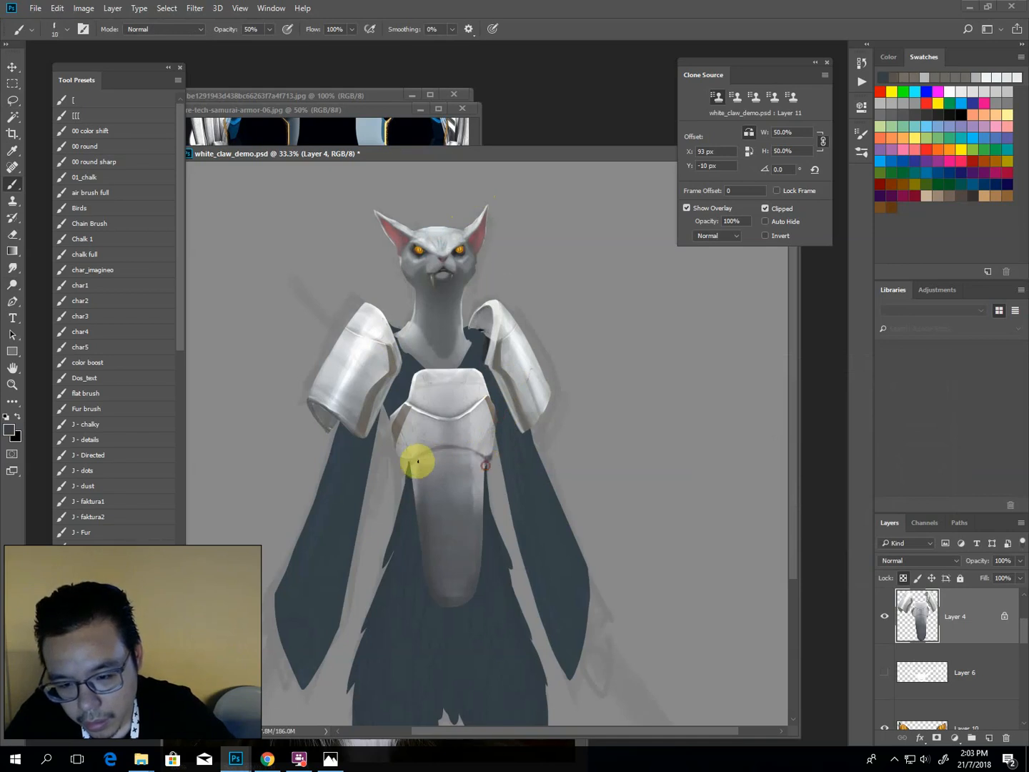
alt+click(421, 421)
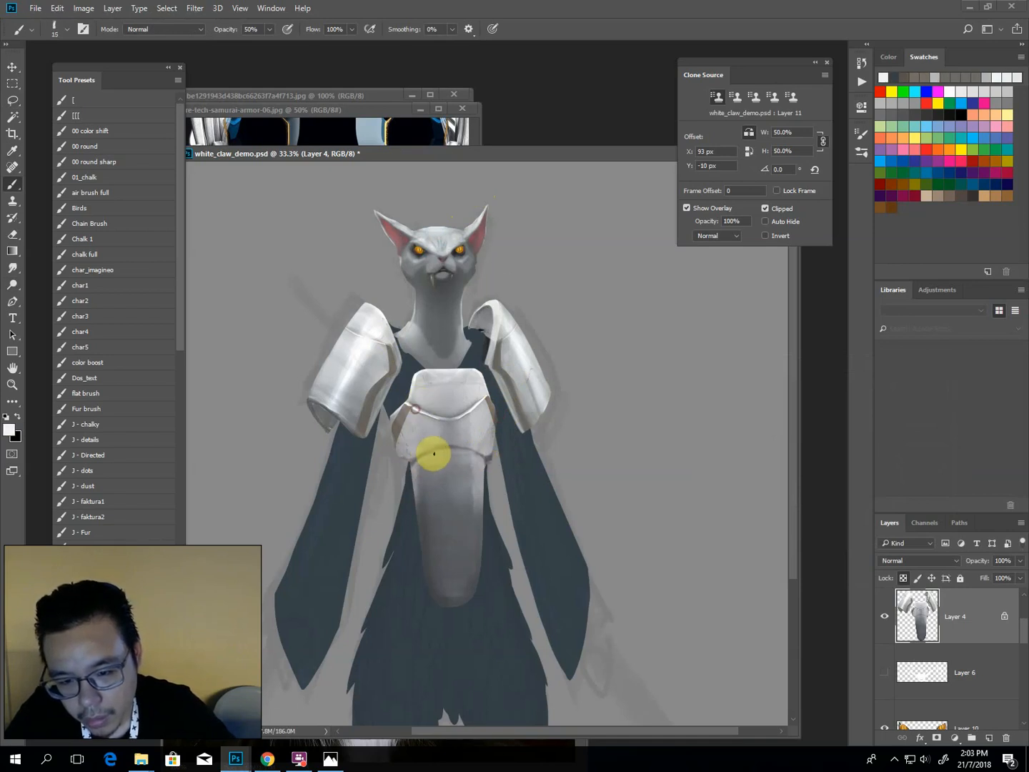
drag(458, 451, 427, 456)
key(ctrl+minus)
key(ctrl+minus)
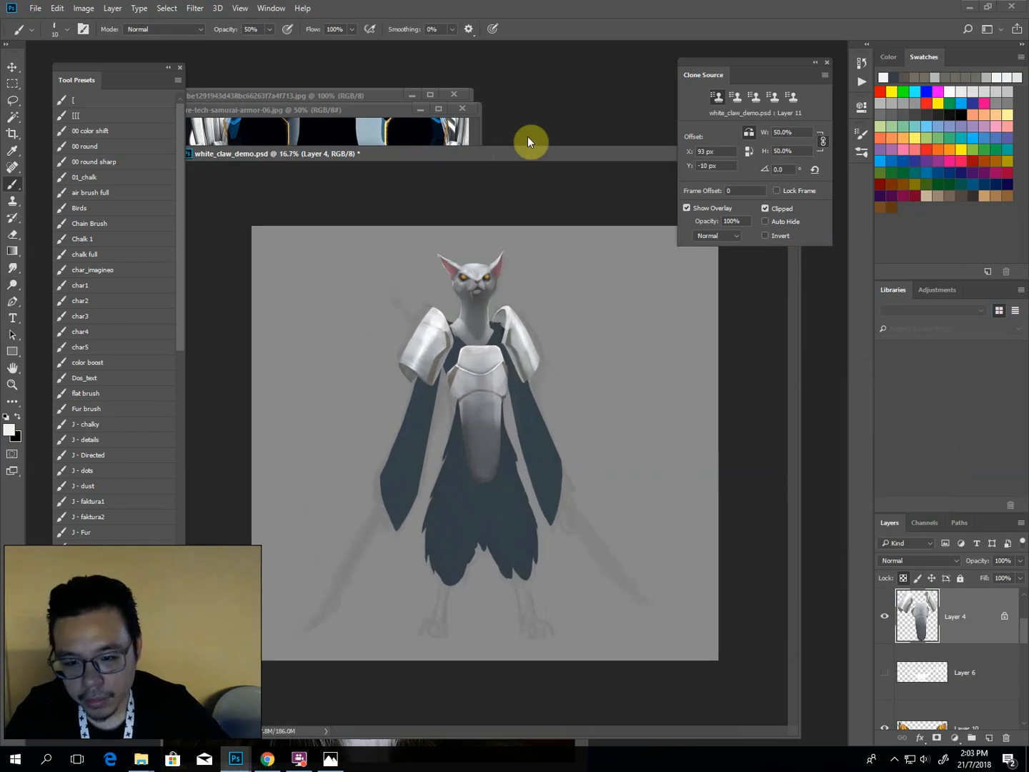
key(ctrl+plus)
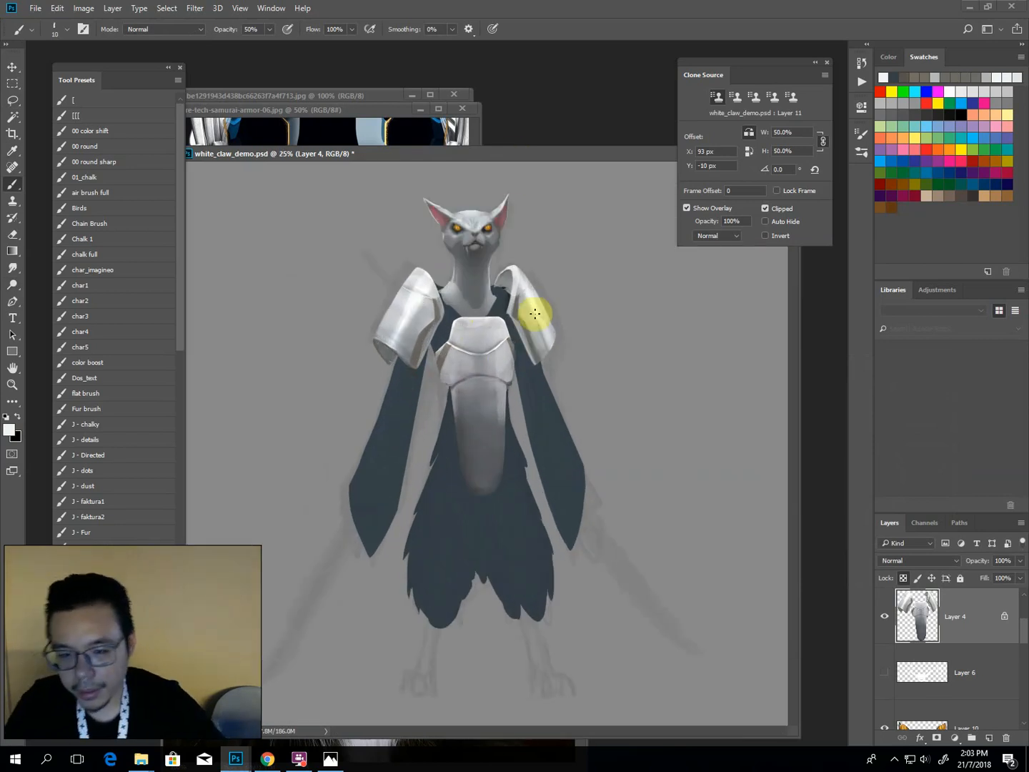
key(v)
ctrl+click(533, 409)
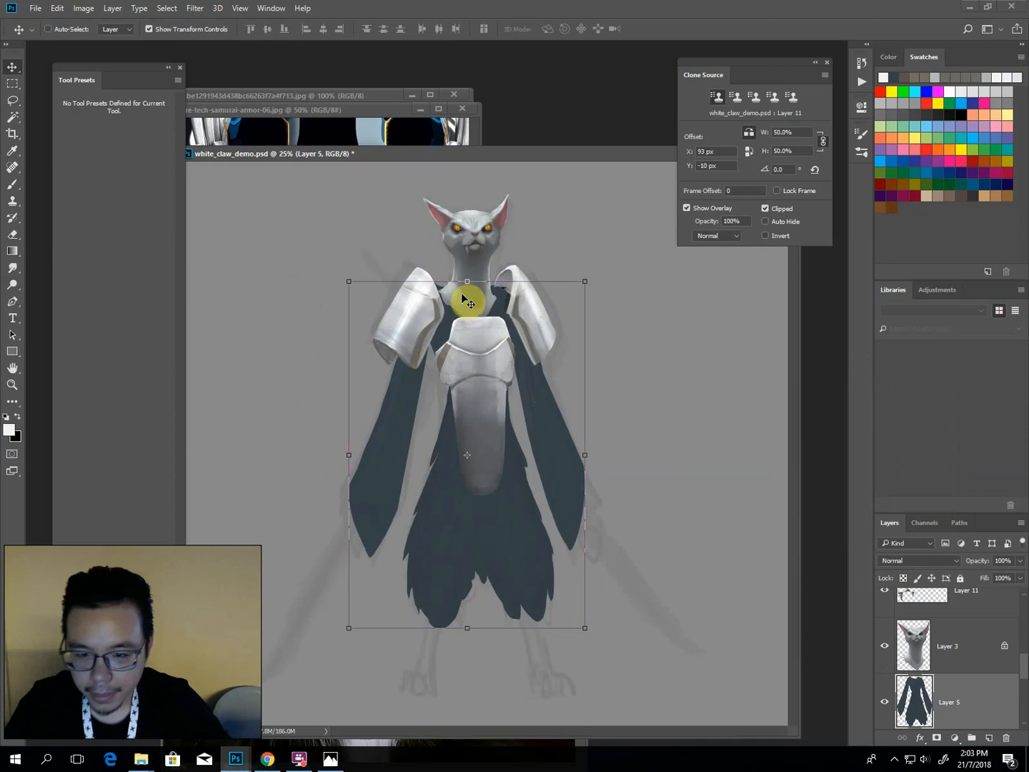
key(l)
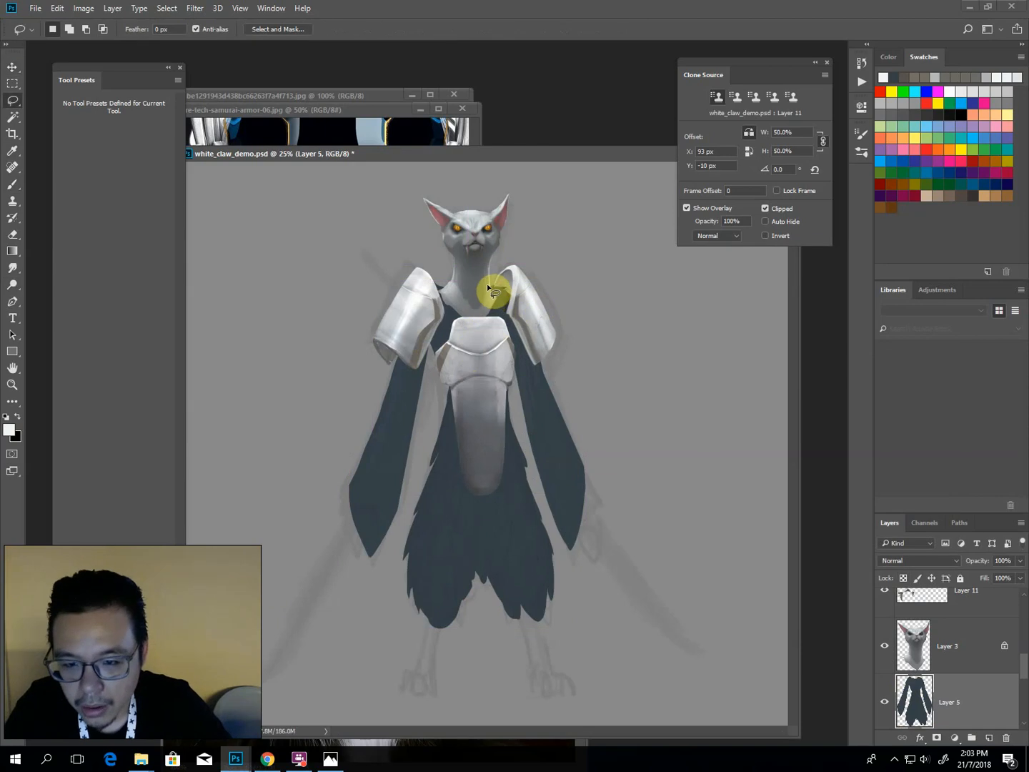
key(ctrl+plus)
drag(530, 263, 501, 367)
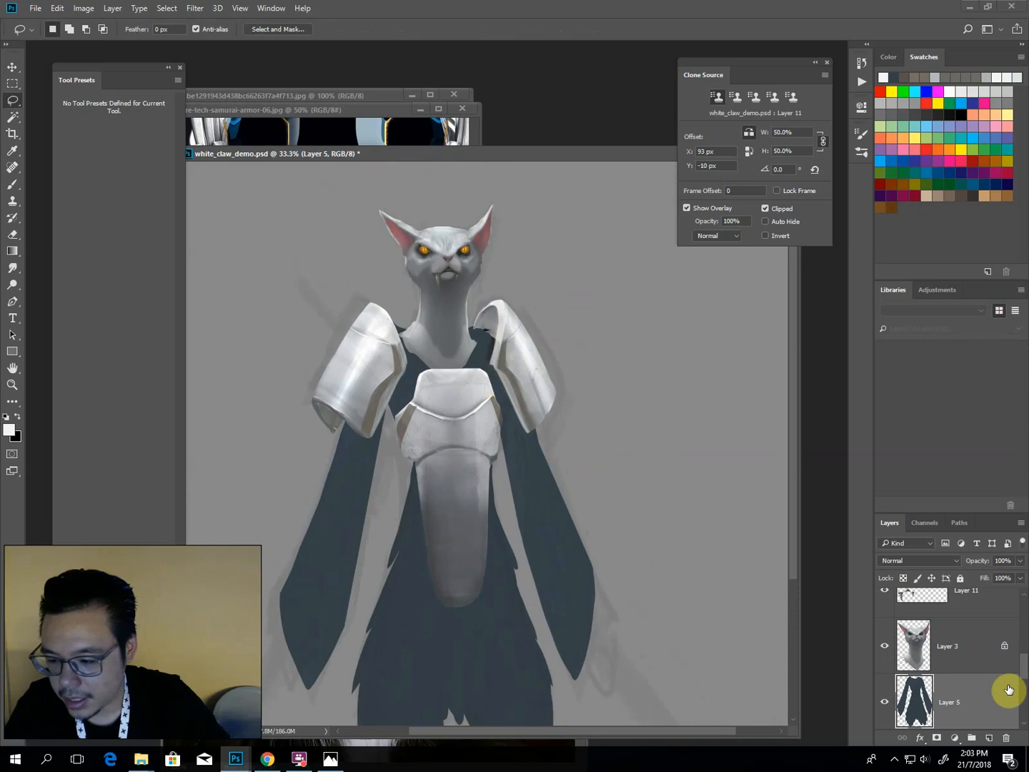
scroll(1024, 658, up, 5)
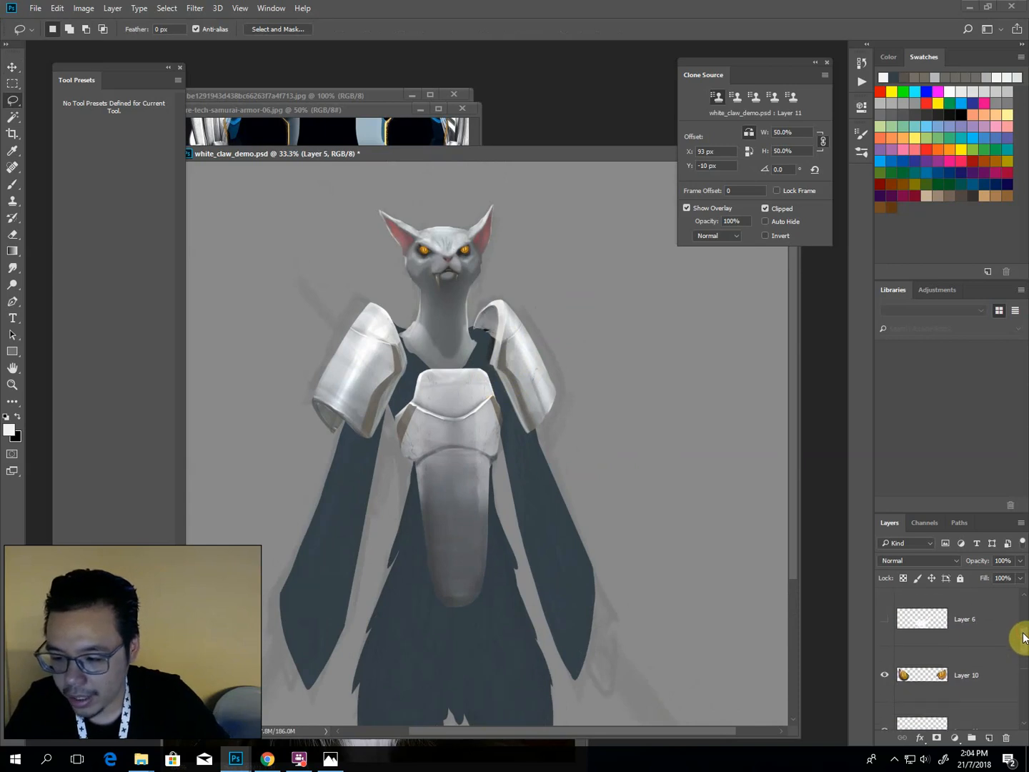
click(944, 652)
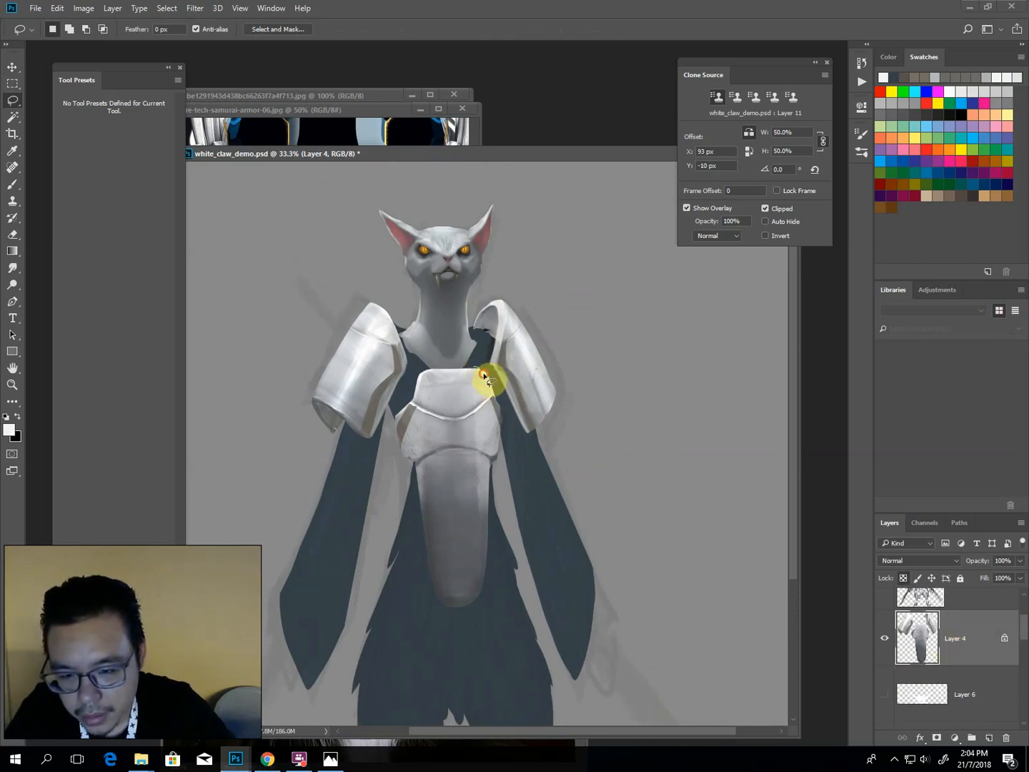
On the dark robe layer, lasso shadow areas beneath both shoulder plates, beside the chest armour and across the ragged skirt.
key(v)
ctrl+click(528, 468)
key(l)
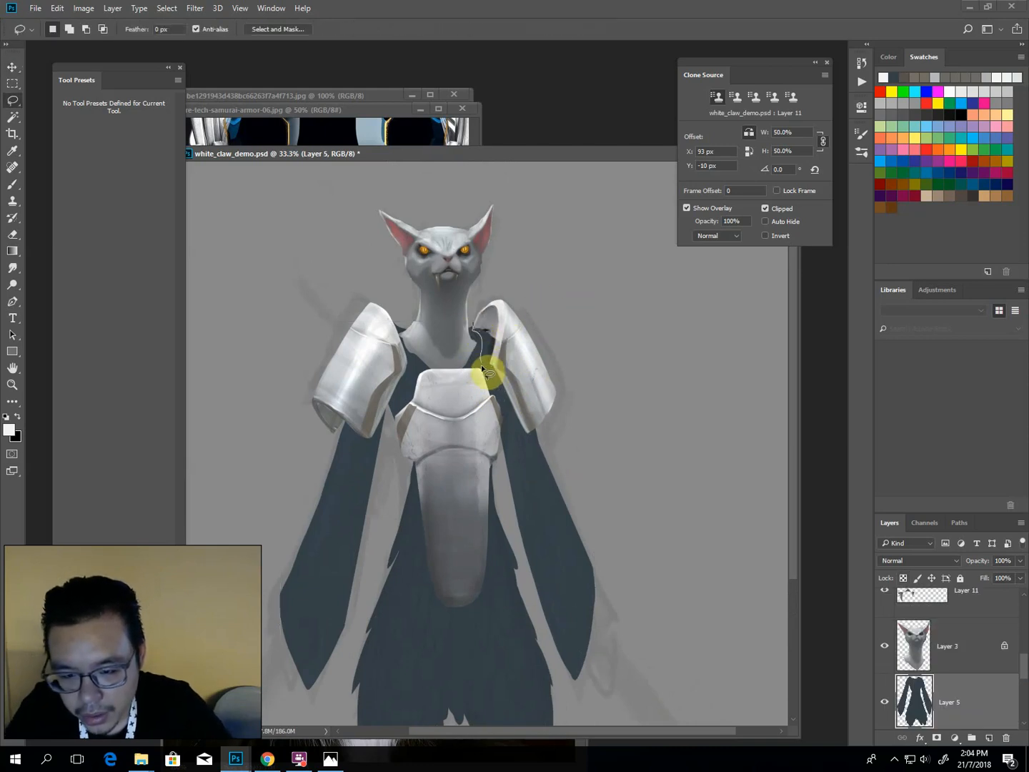
mouse_move(486, 384)
mouse_down()
mouse_move(505, 508)
mouse_move(550, 453)
mouse_move(549, 385)
mouse_move(489, 308)
mouse_move(463, 366)
mouse_move(473, 334)
mouse_up()
key(shift)
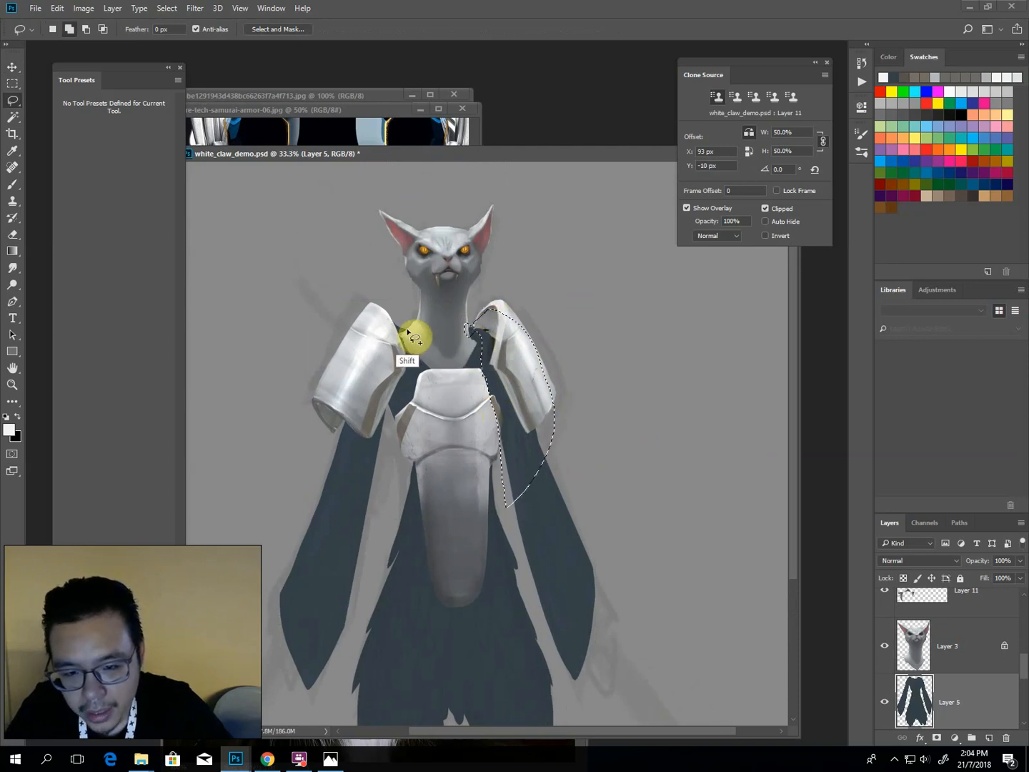
mouse_move(387, 322)
mouse_down()
mouse_move(414, 381)
mouse_move(383, 503)
mouse_move(371, 517)
mouse_move(322, 454)
mouse_move(341, 359)
mouse_up()
drag(441, 593, 428, 434)
mouse_move(423, 309)
mouse_down()
mouse_move(428, 424)
mouse_move(451, 517)
mouse_move(436, 546)
mouse_move(403, 511)
mouse_move(361, 589)
mouse_move(472, 649)
mouse_move(574, 552)
mouse_move(549, 491)
mouse_move(510, 503)
mouse_move(500, 476)
mouse_move(517, 285)
mouse_move(446, 240)
mouse_move(456, 326)
mouse_up()
Feather the robe selection by 2 pixels and darken it with Levels, lowering the output white level to 226.
key(shift+F6)
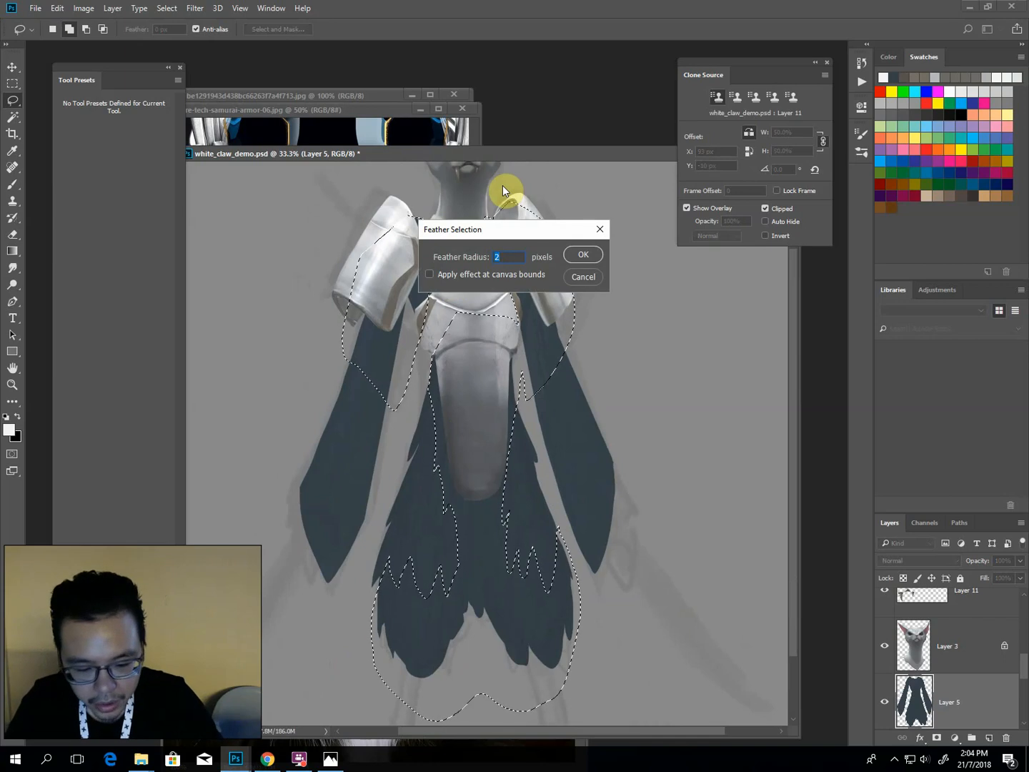
key(Return)
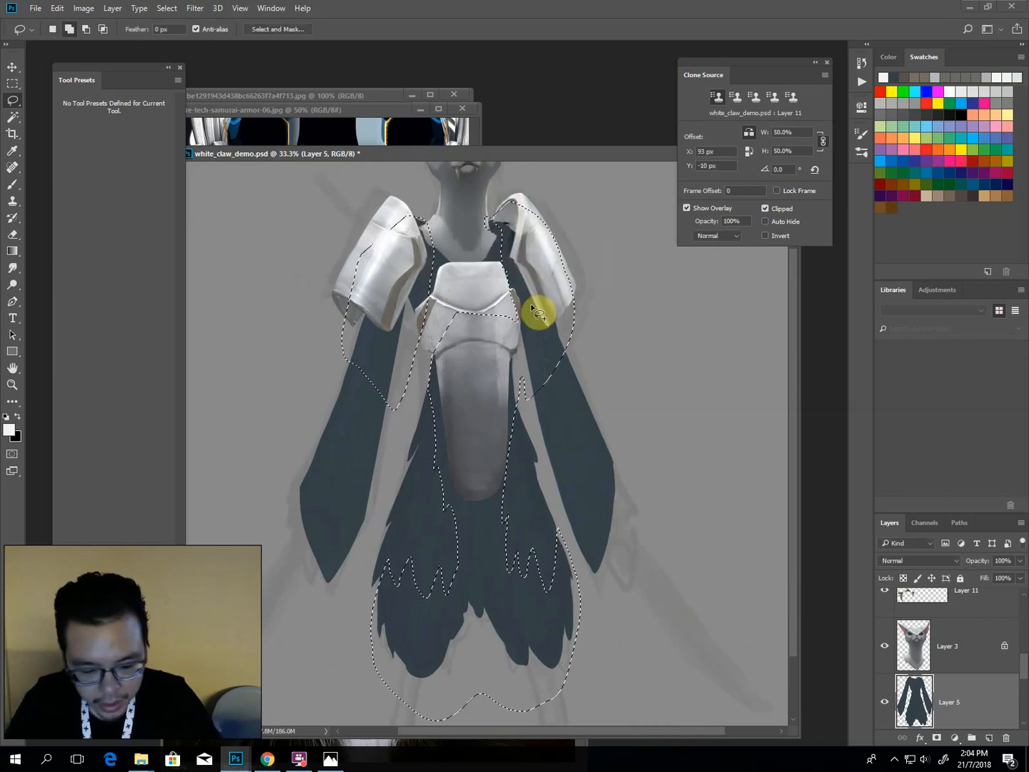
key(shift+F6)
key(Return)
key(ctrl+l)
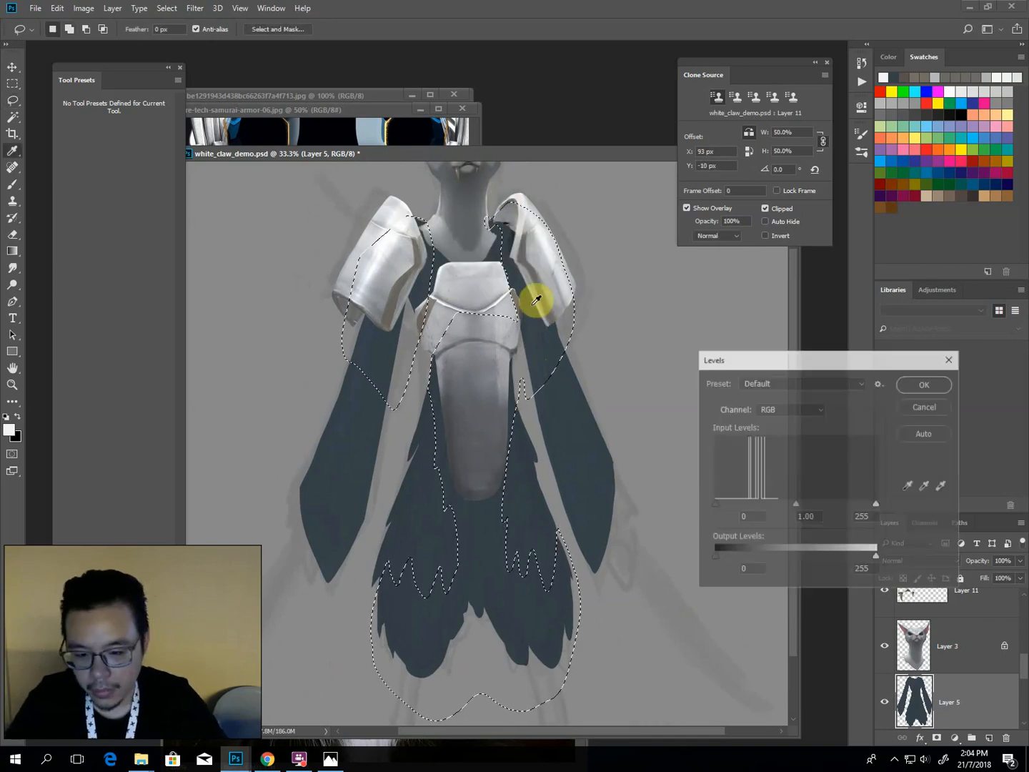
drag(844, 556, 846, 557)
key(ctrl+minus)
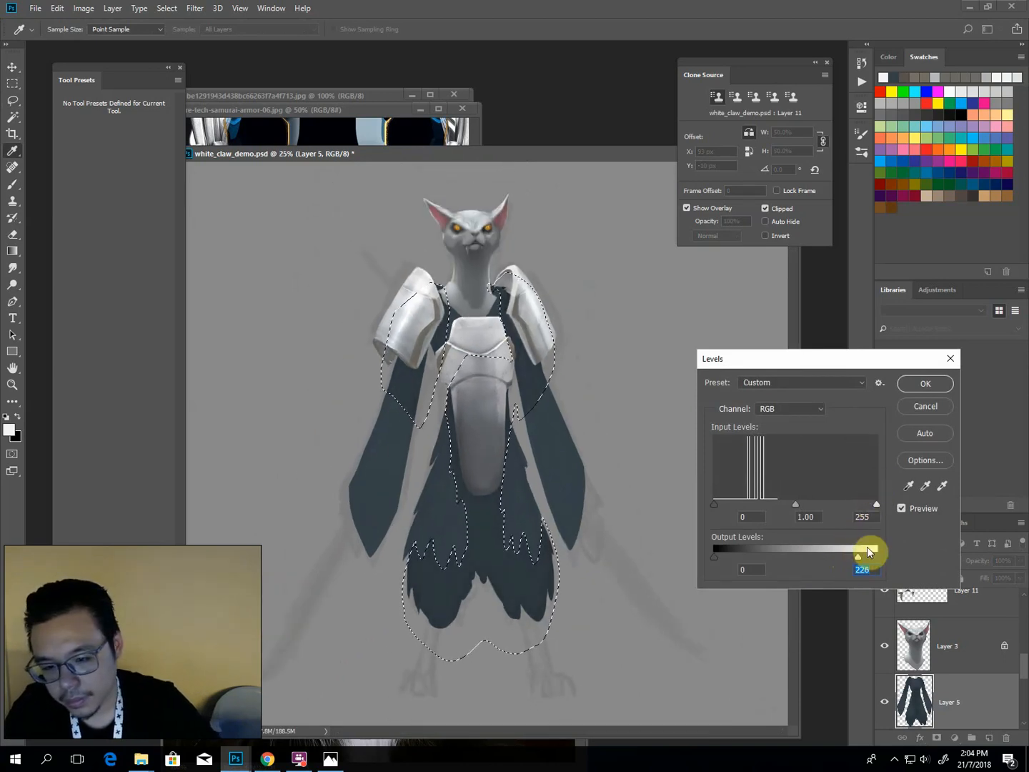
key(Return)
Burn shading into the selected robe areas at 40% exposure with the brush enlarged to 400, and clear the selection.
key(o)
key(alt)
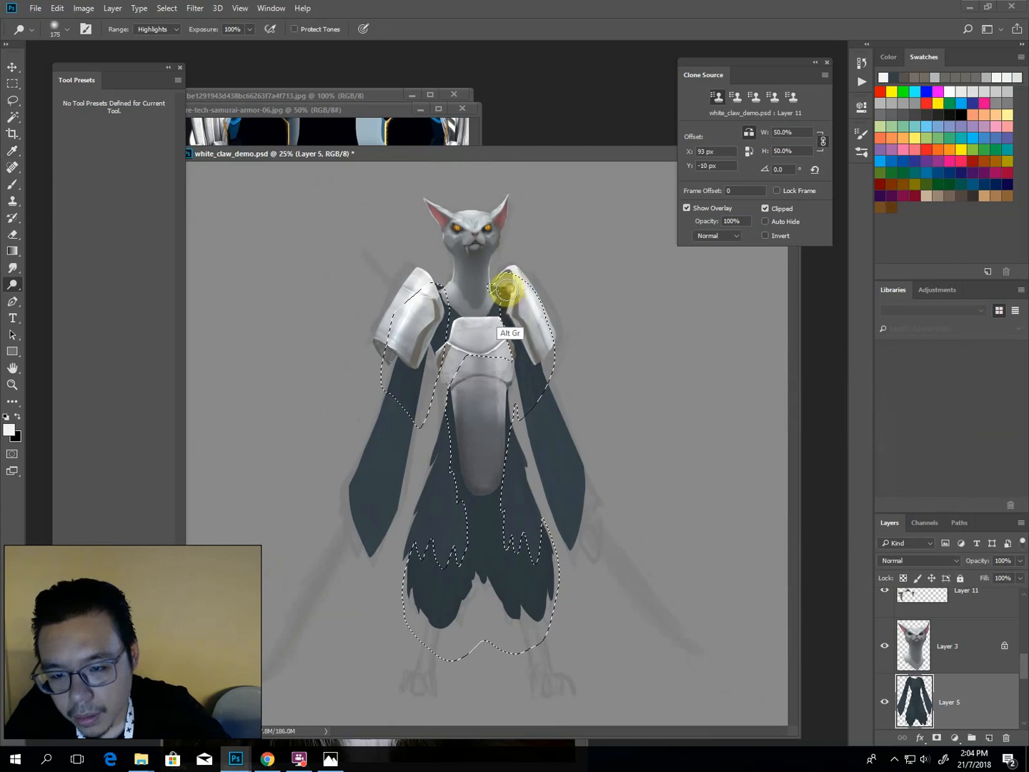
key(4)
key(bracketright)
key(bracketright)
key(bracketright)
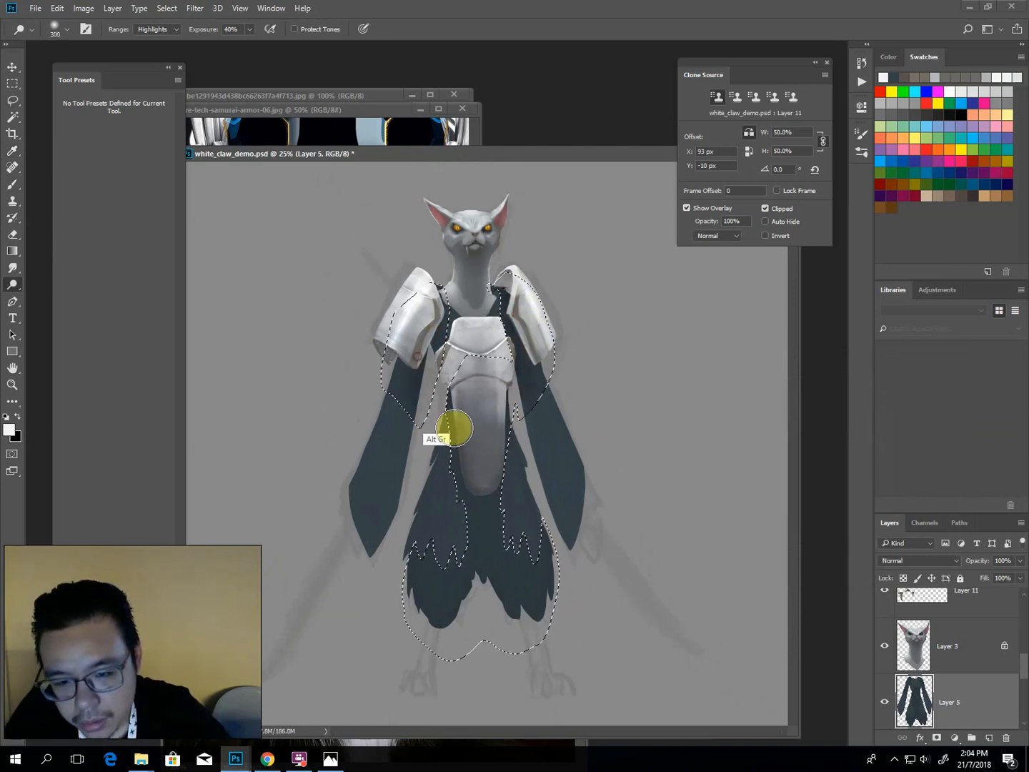
key(bracketright)
key(bracketright)
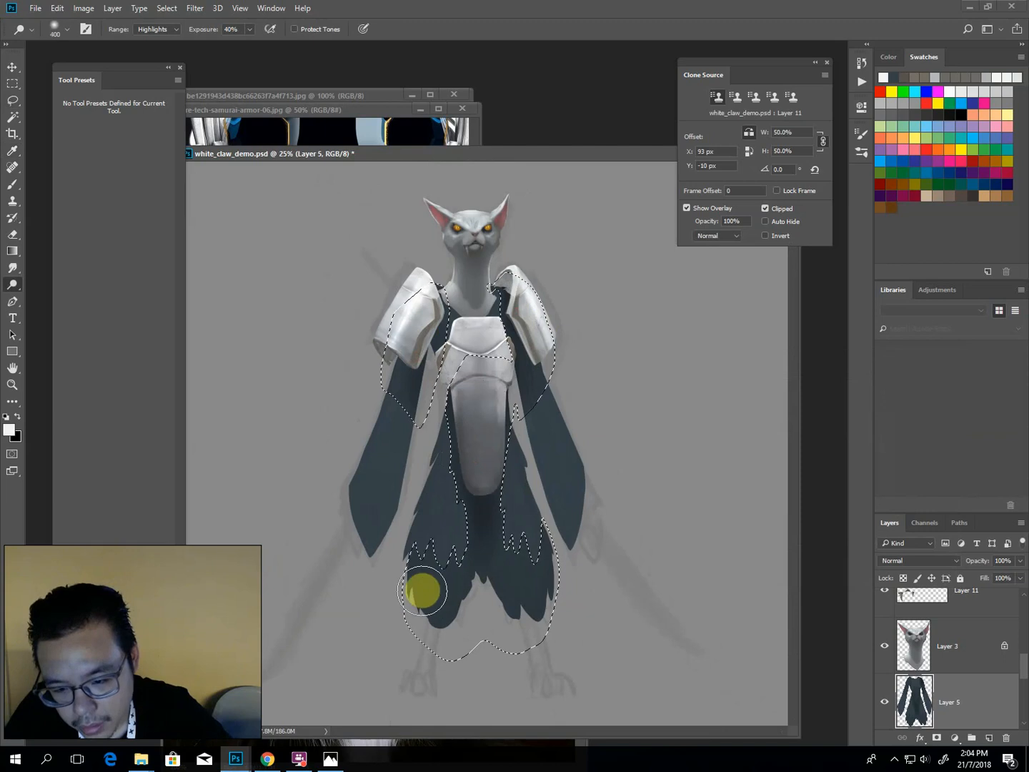
key(ctrl+d)
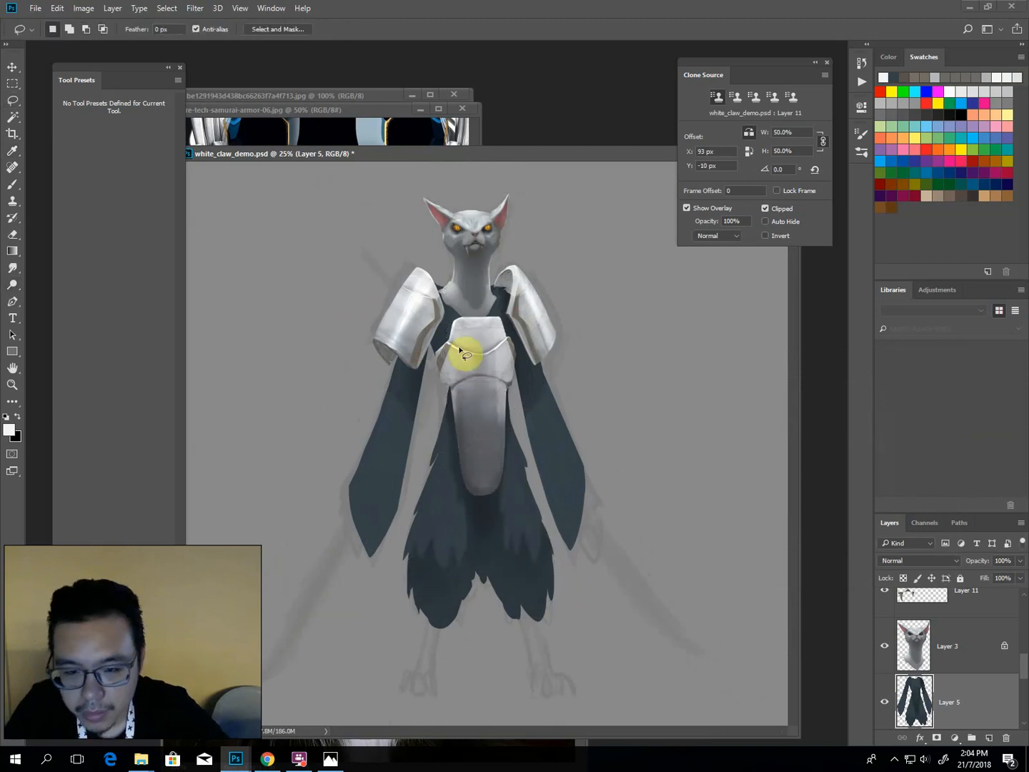
Burn the ends of both sleeves and the lower skirt with a size 1000 brush at 10% exposure.
key(bracketright)
key(bracketright)
key(1)
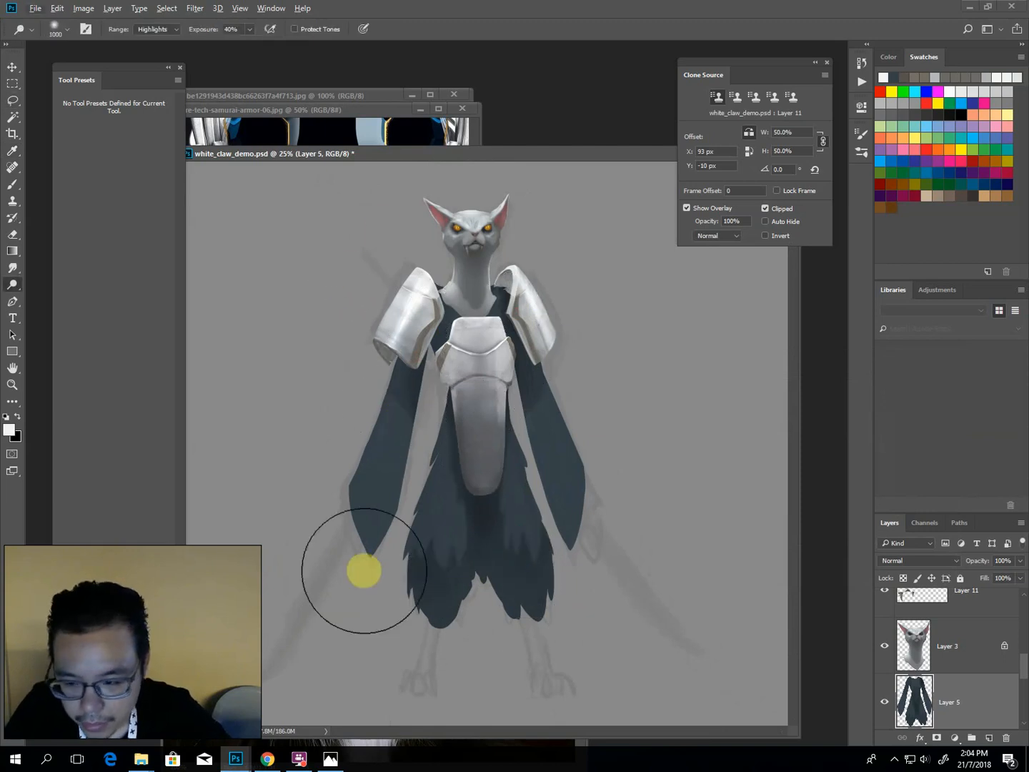
mouse_move(362, 577)
mouse_down()
mouse_move(395, 419)
mouse_move(379, 538)
mouse_move(381, 444)
mouse_up()
drag(602, 570, 564, 440)
drag(594, 546, 562, 435)
drag(434, 618, 433, 542)
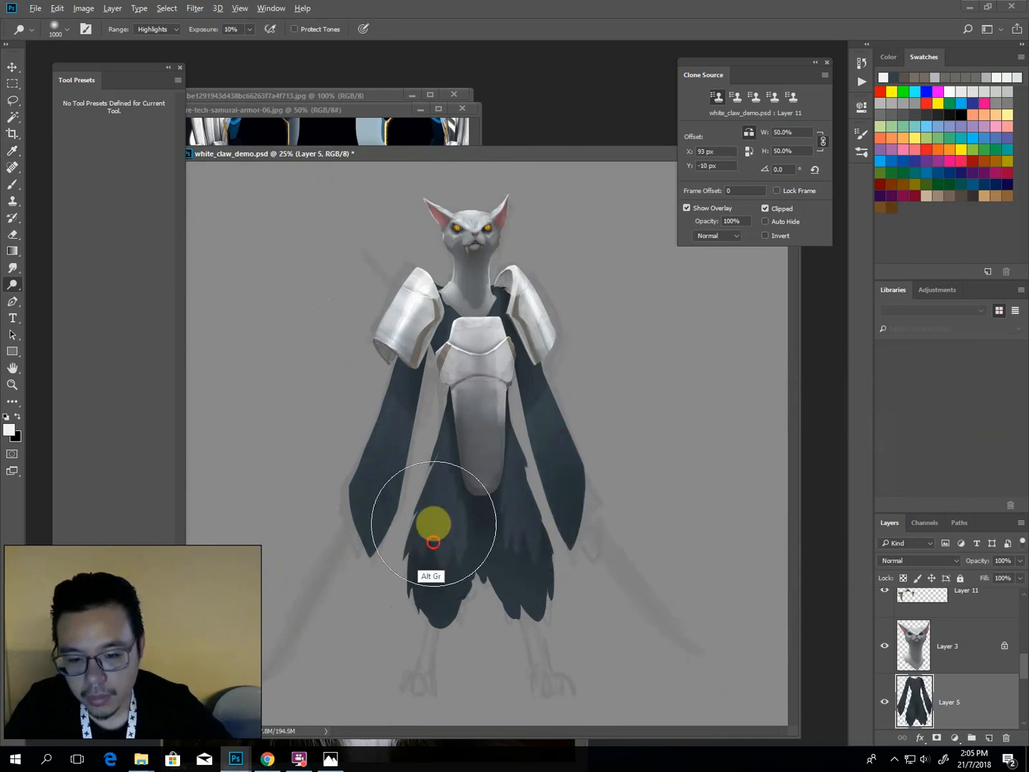
drag(498, 554, 439, 559)
Reduce the toning brush and shade the robe between the left-hand shoulder plate and the chest plate.
key(bracketleft)
key(bracketleft)
key(bracketleft)
key(bracketleft)
key(bracketleft)
key(bracketleft)
key(bracketleft)
key(bracketleft)
key(bracketleft)
key(bracketleft)
key(bracketleft)
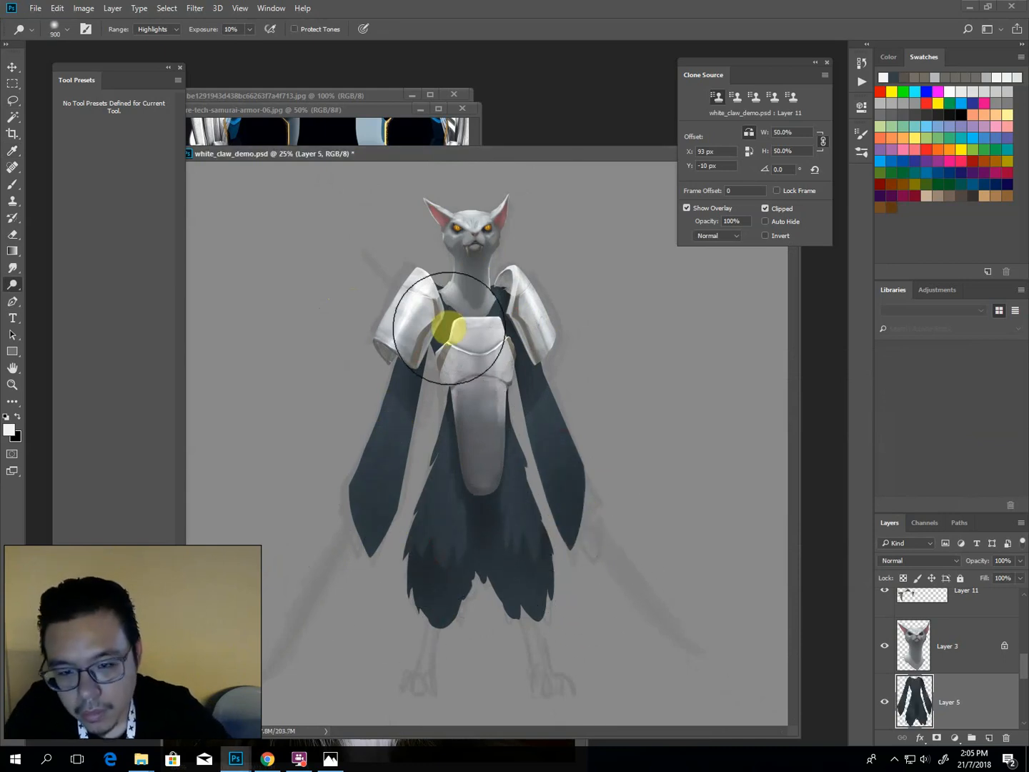
drag(441, 355, 438, 296)
Lasso and delete the excess fur at the neck's base on the cat's head layer to form a V-shaped collar, and add a new layer above.
key(ctrl+plus)
key(ctrl+plus)
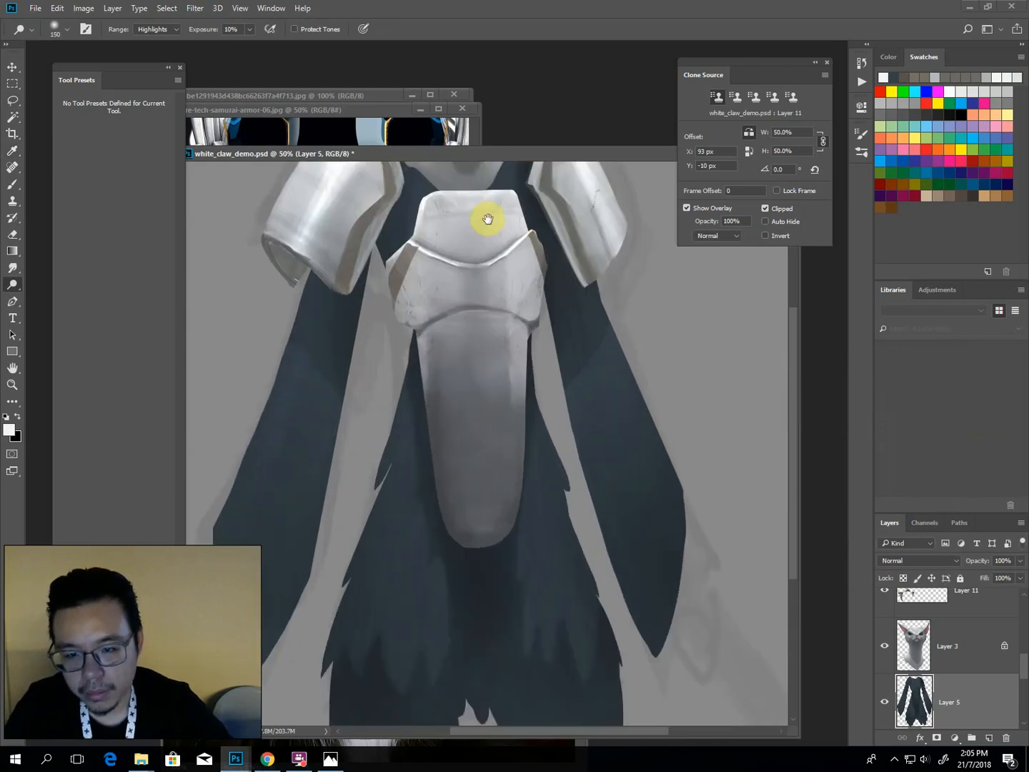
drag(488, 215, 489, 418)
key(v)
ctrl+click(480, 383)
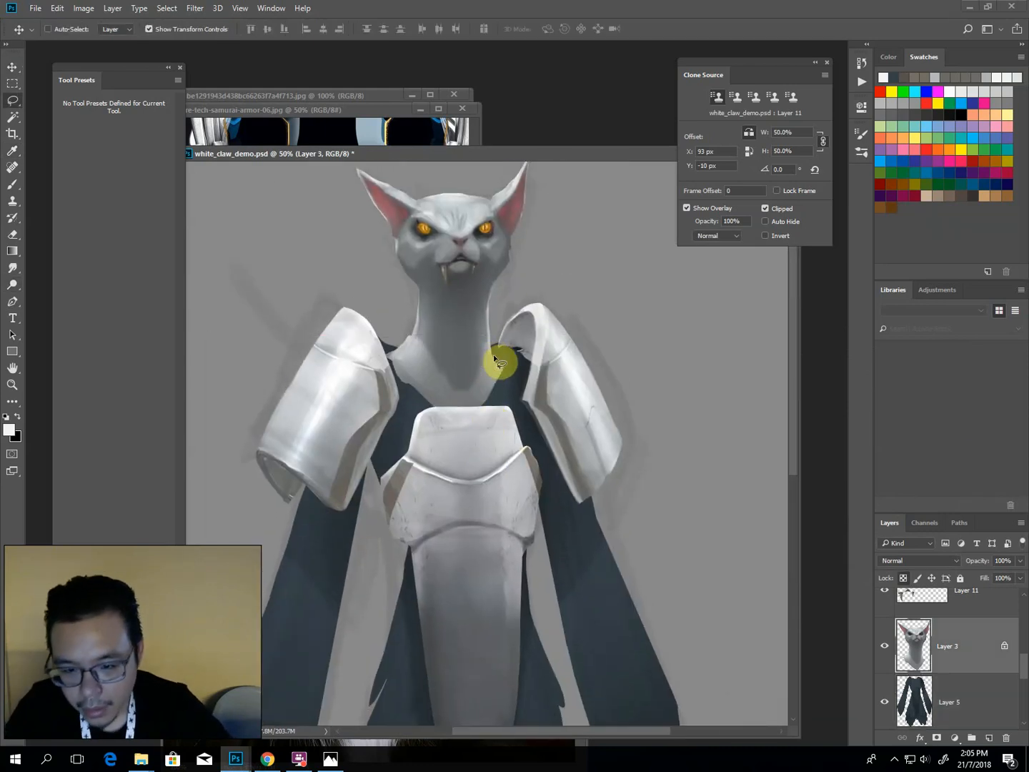
key(l)
alt+click(498, 364)
alt+click(478, 400)
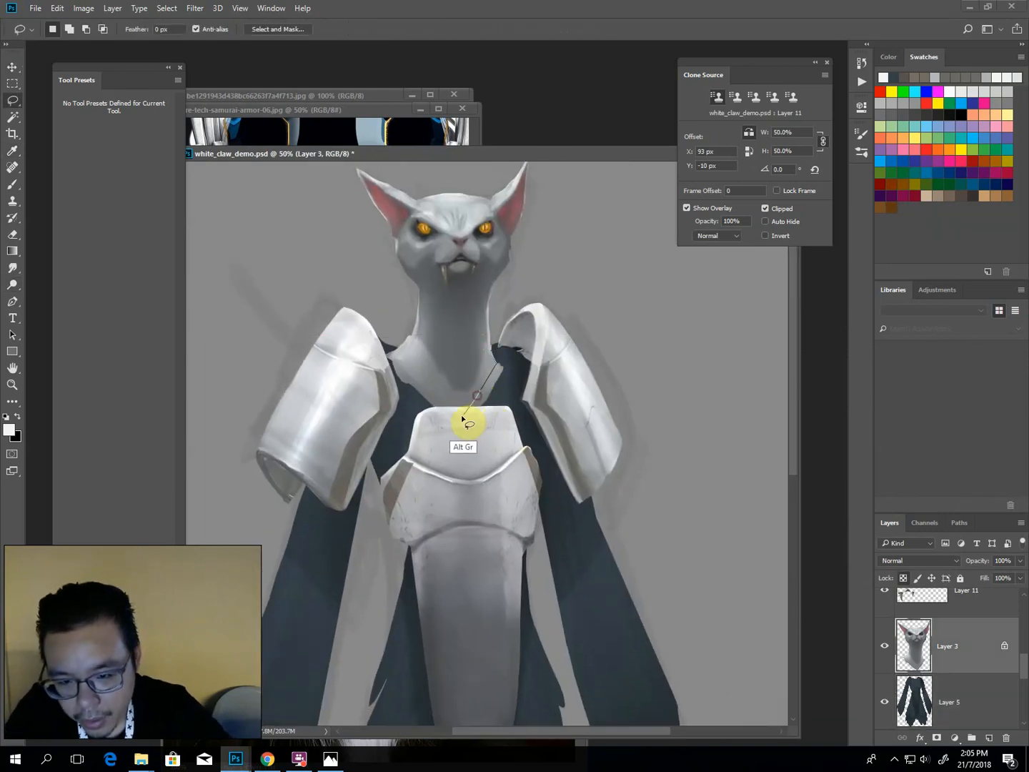
alt+click(461, 416)
drag(391, 348, 525, 312)
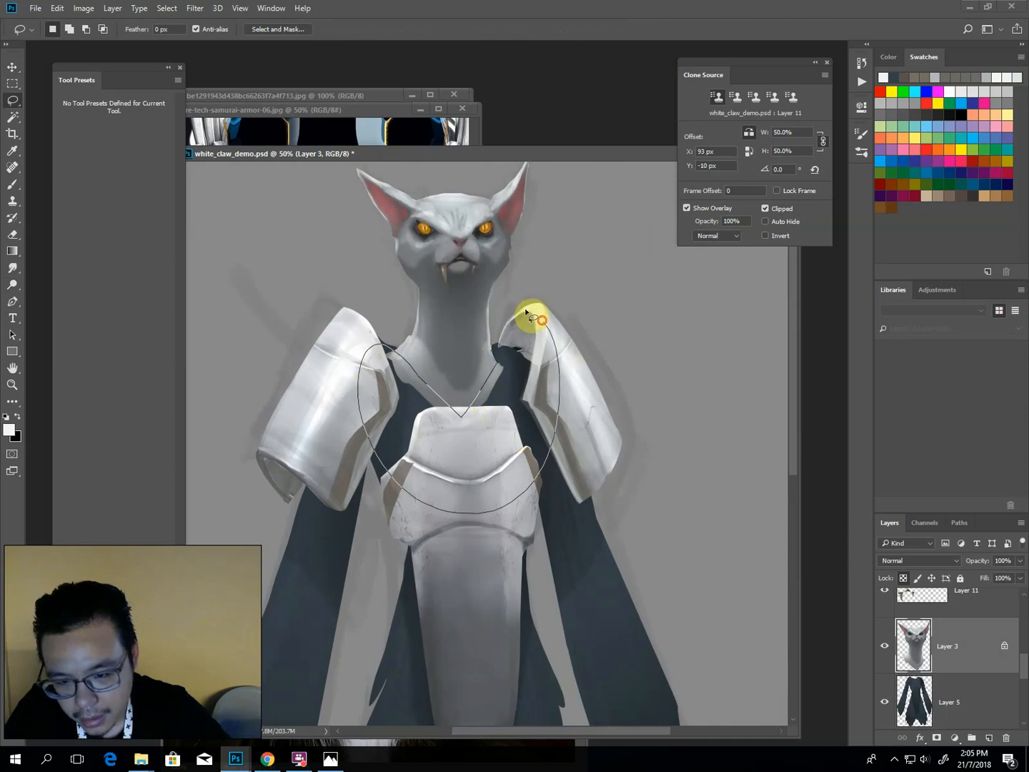
key(Delete)
key(ctrl+d)
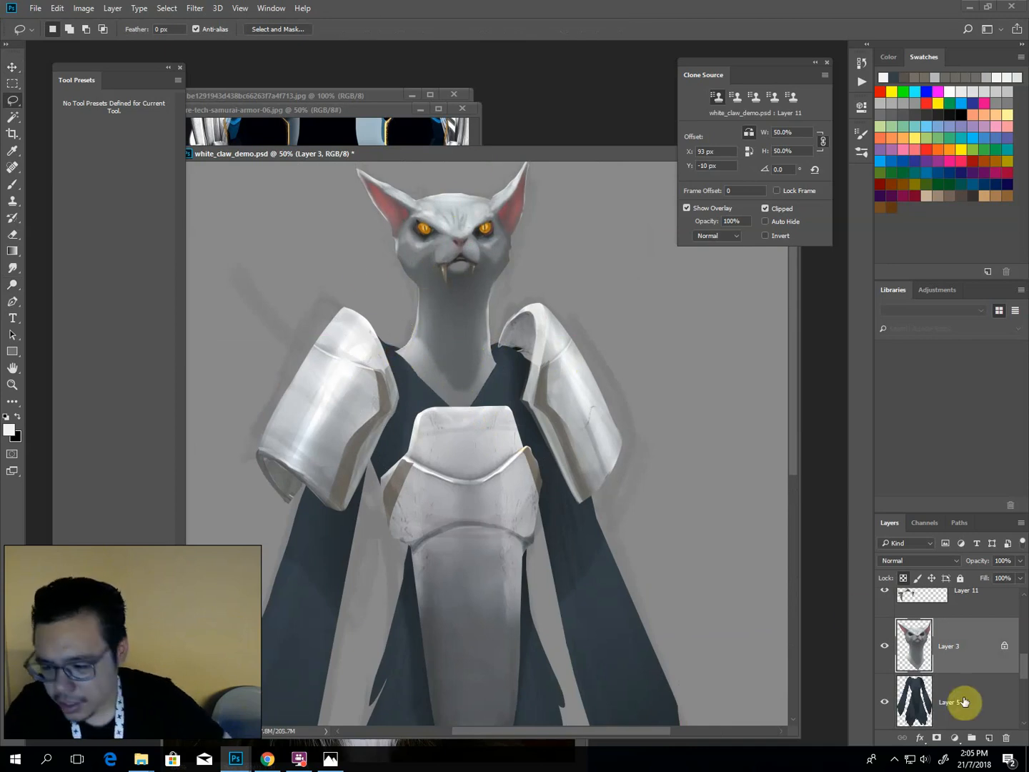
click(989, 737)
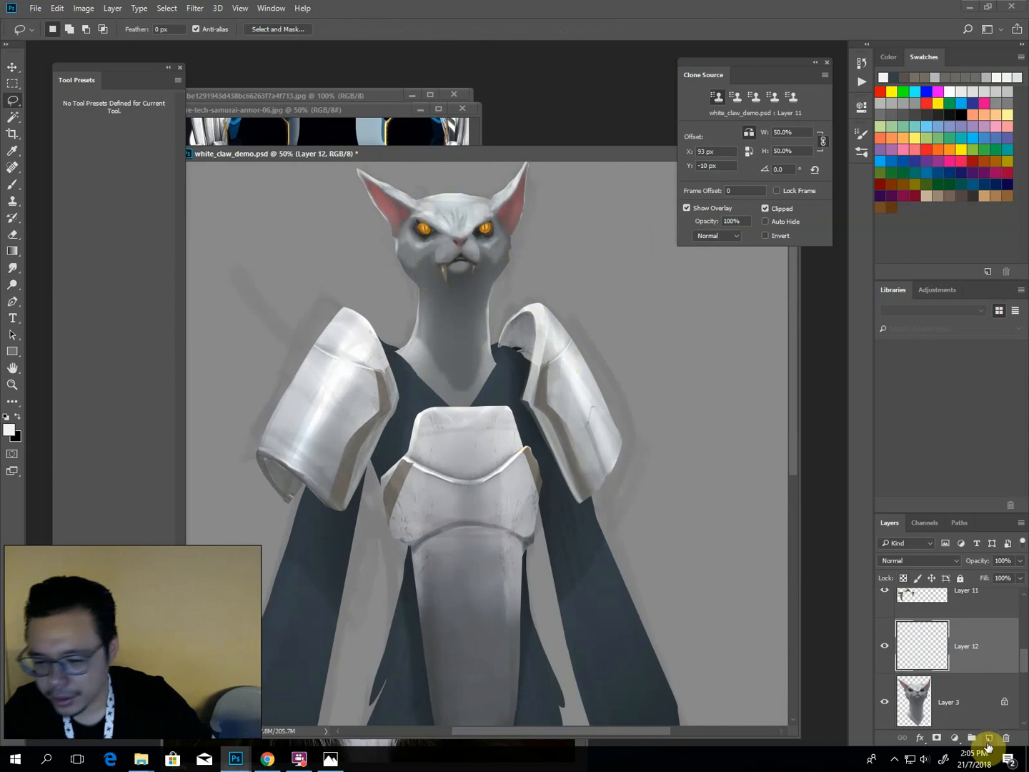
Lasso a strip along the left-hand side of the V-shaped neckline on Layer 12 and fill it with grey sampled from the armour.
alt+click(459, 413)
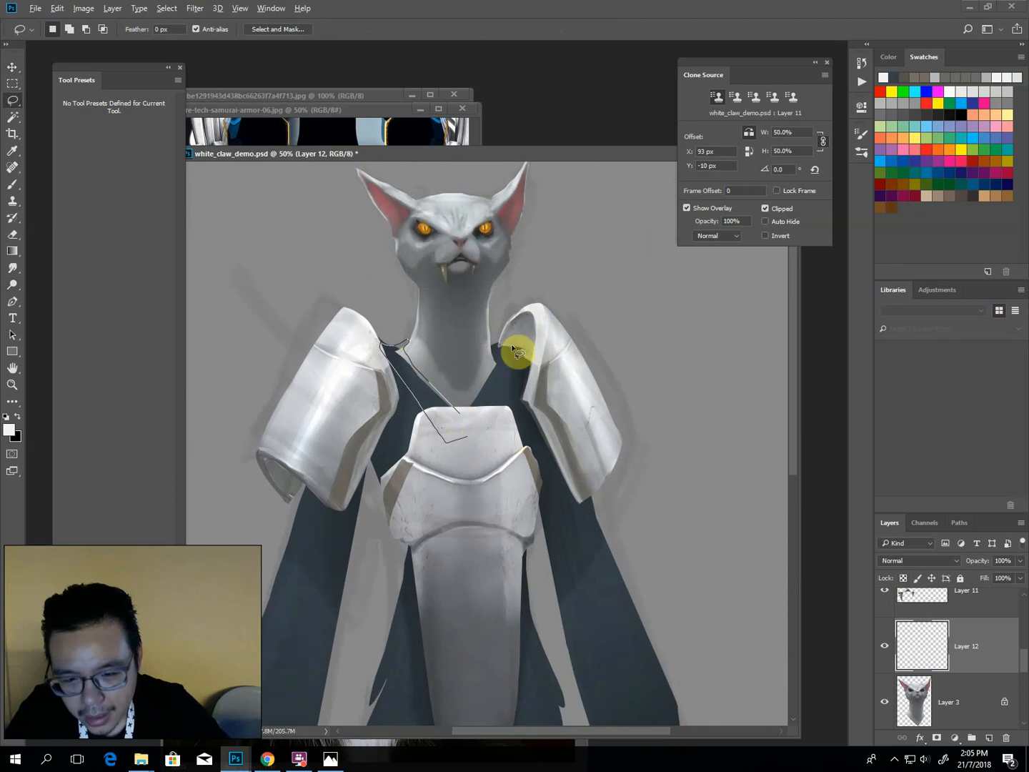
alt+click(468, 435)
key(b)
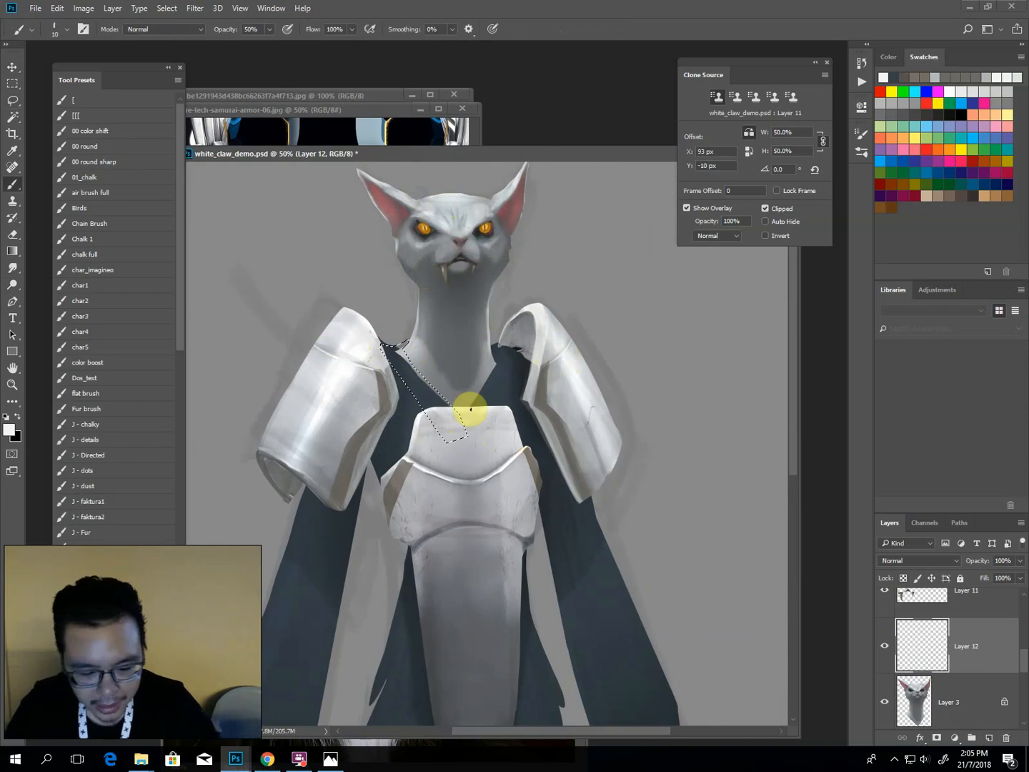
alt+click(344, 447)
key(alt+BackSpace)
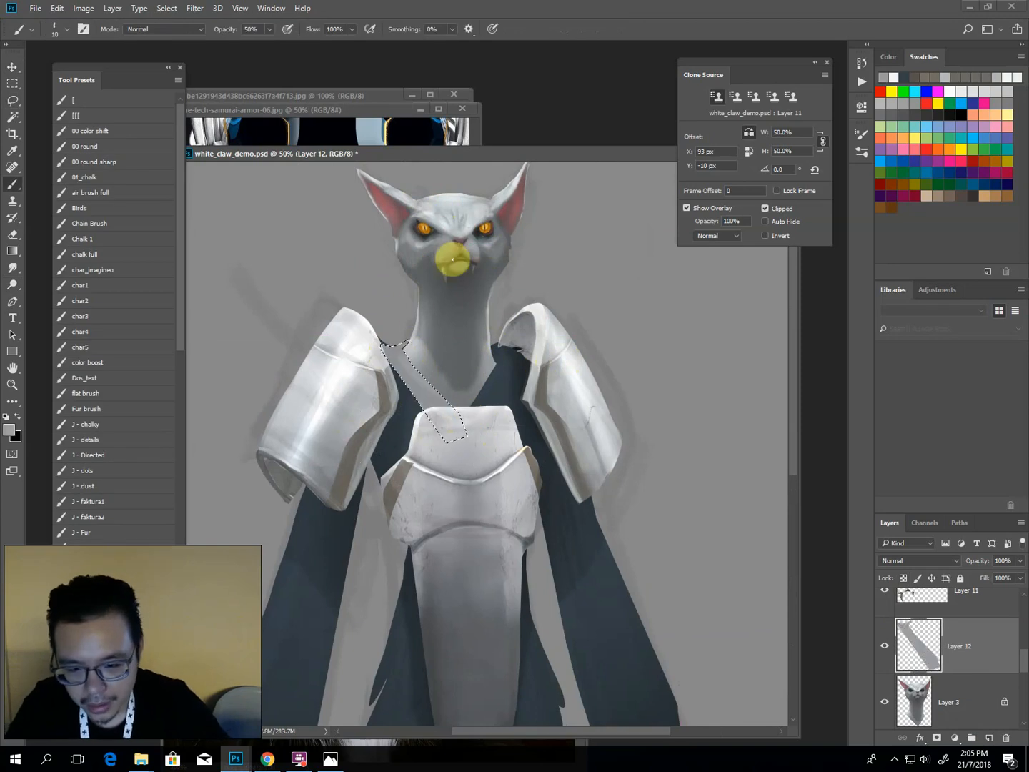
Shade the left-hand collar strip with the J - chalky brush using light and dark tones sampled from the armour, and clear the selection.
key(o)
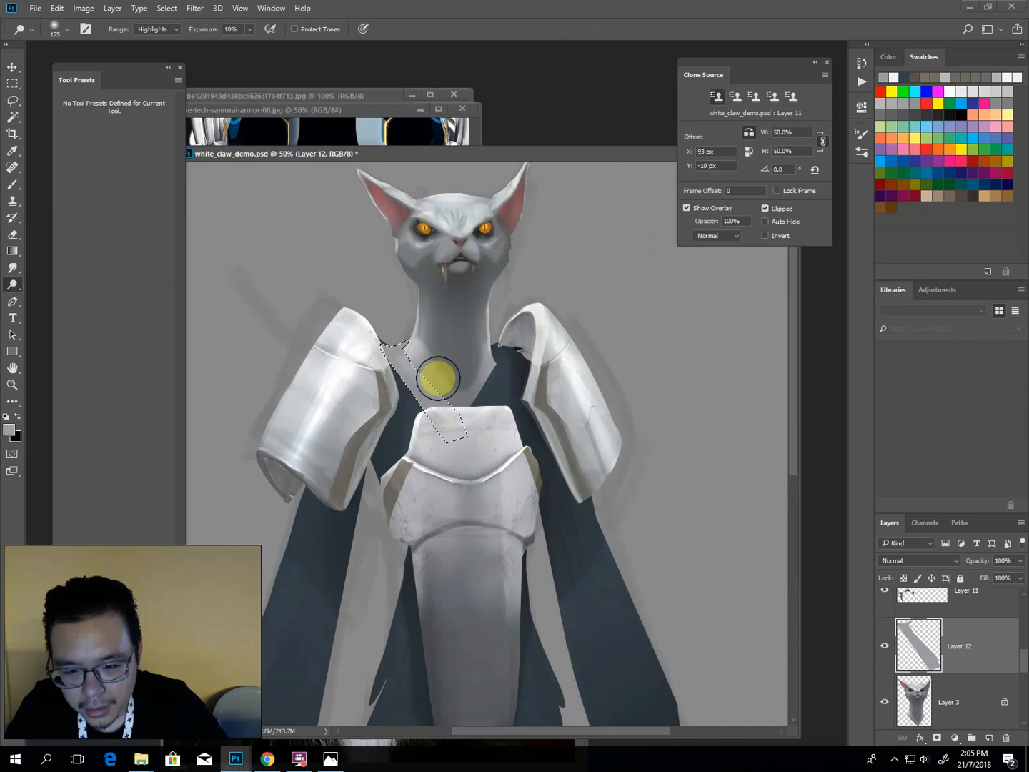
key(b)
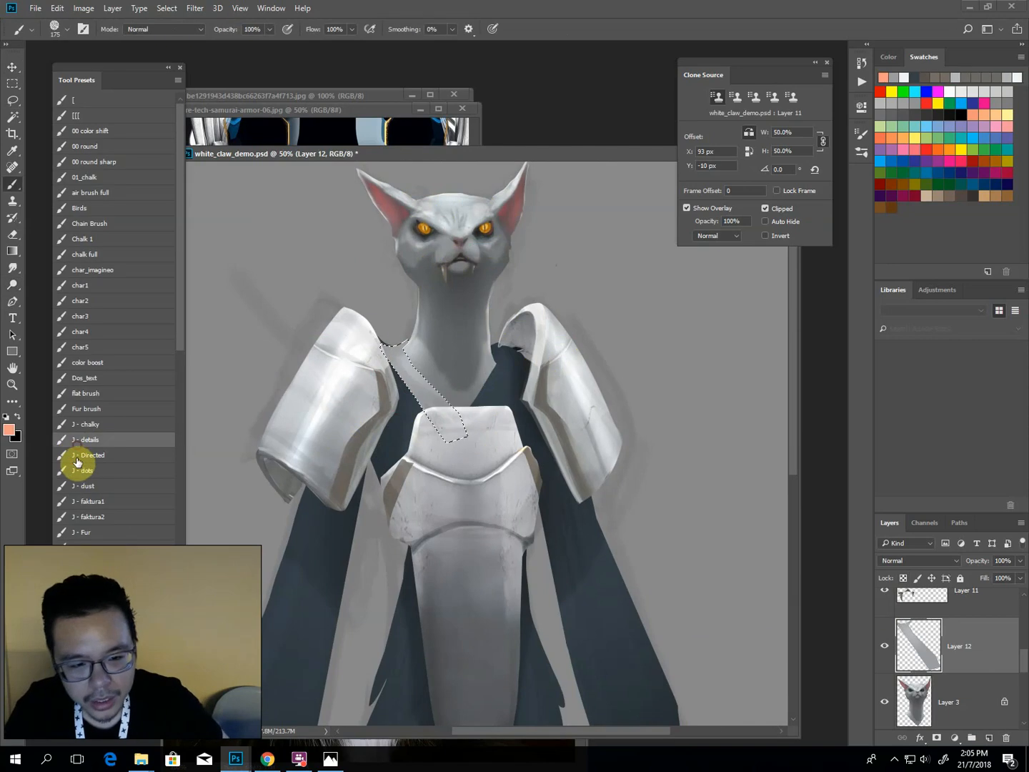
click(80, 454)
click(81, 426)
alt+click(386, 405)
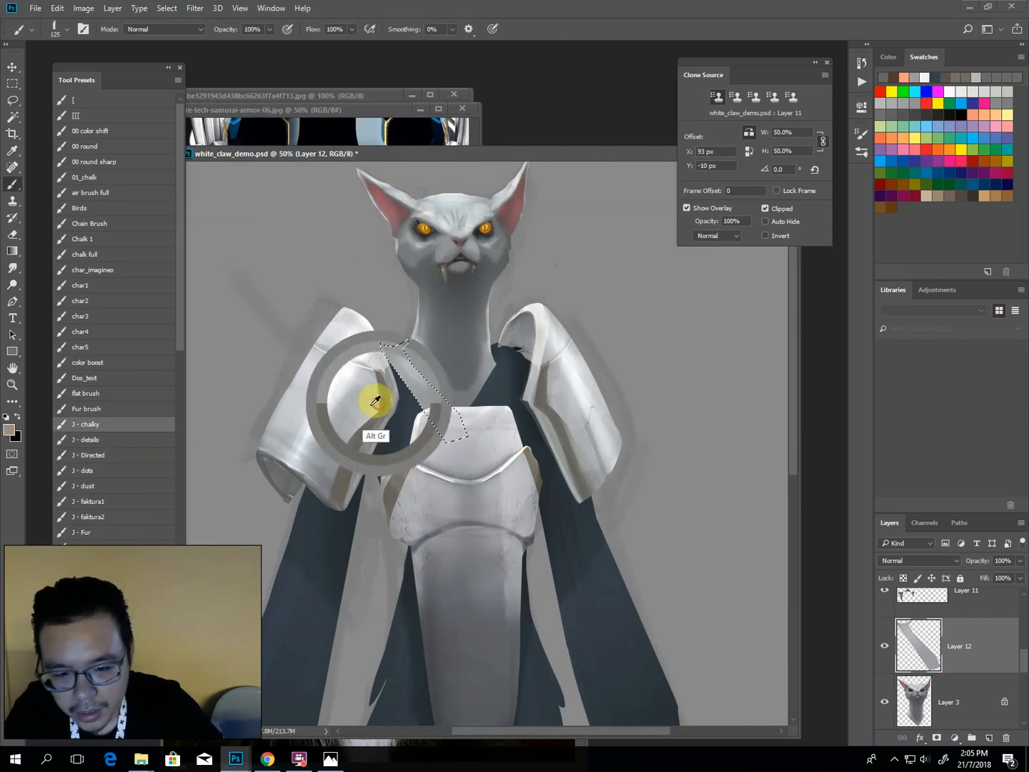
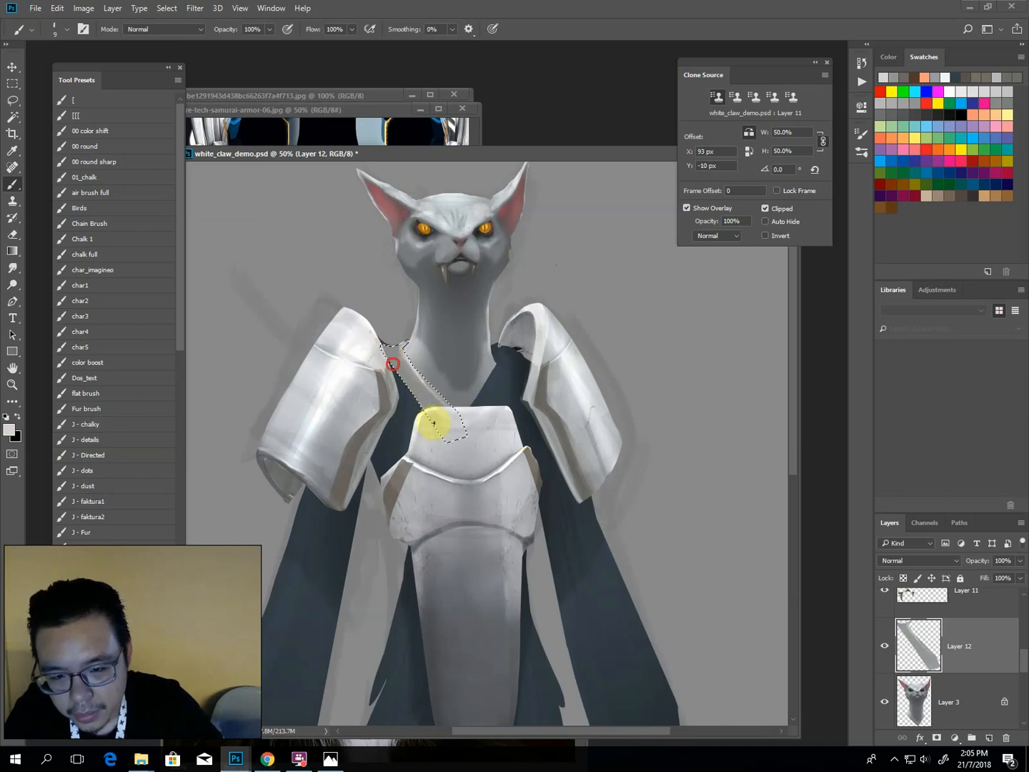
alt+click(354, 443)
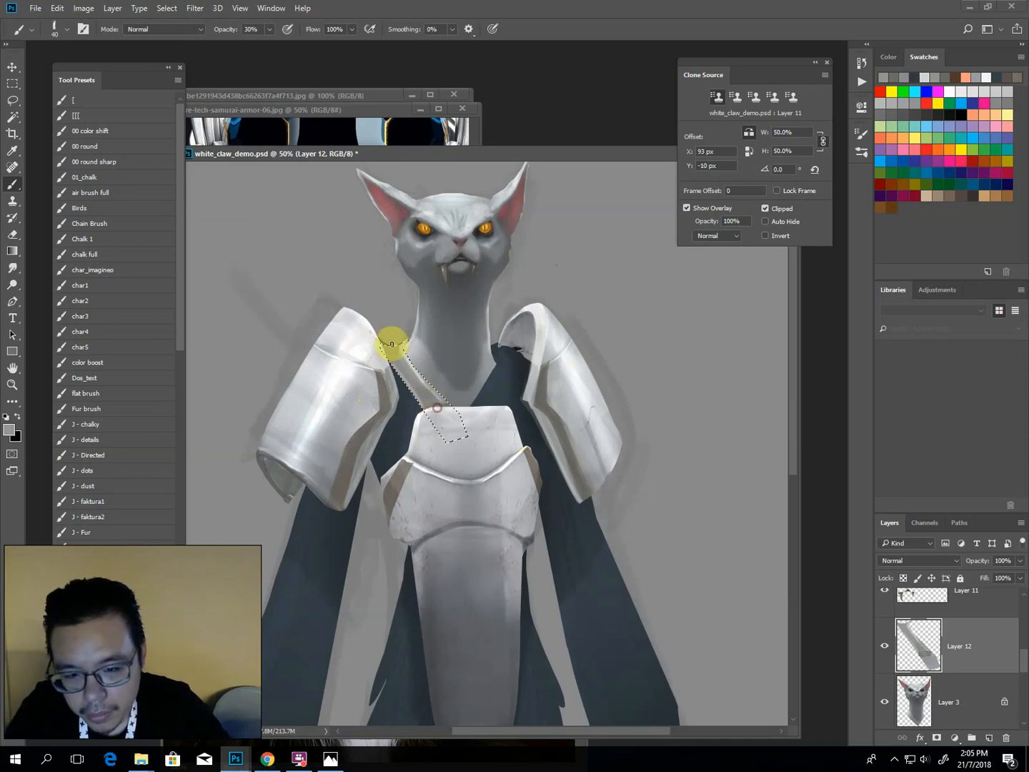
key(l)
key(ctrl+d)
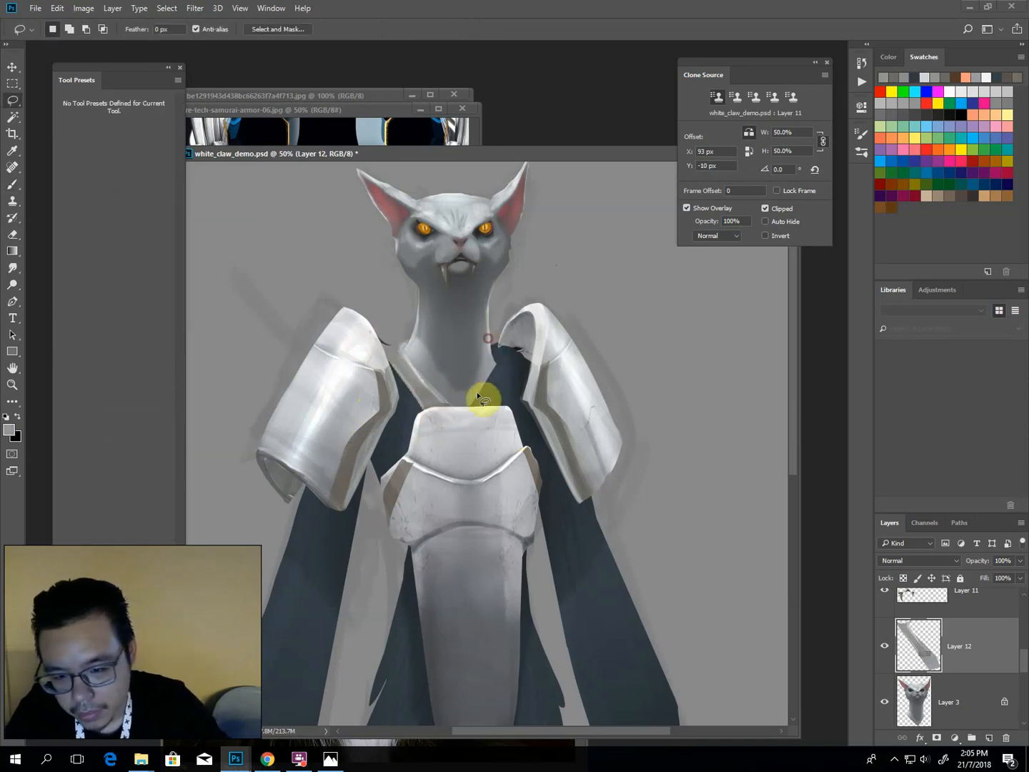
Lasso a matching strip along the right-hand side of the neckline and paint it grey with the brush at 30% opacity.
alt+click(506, 352)
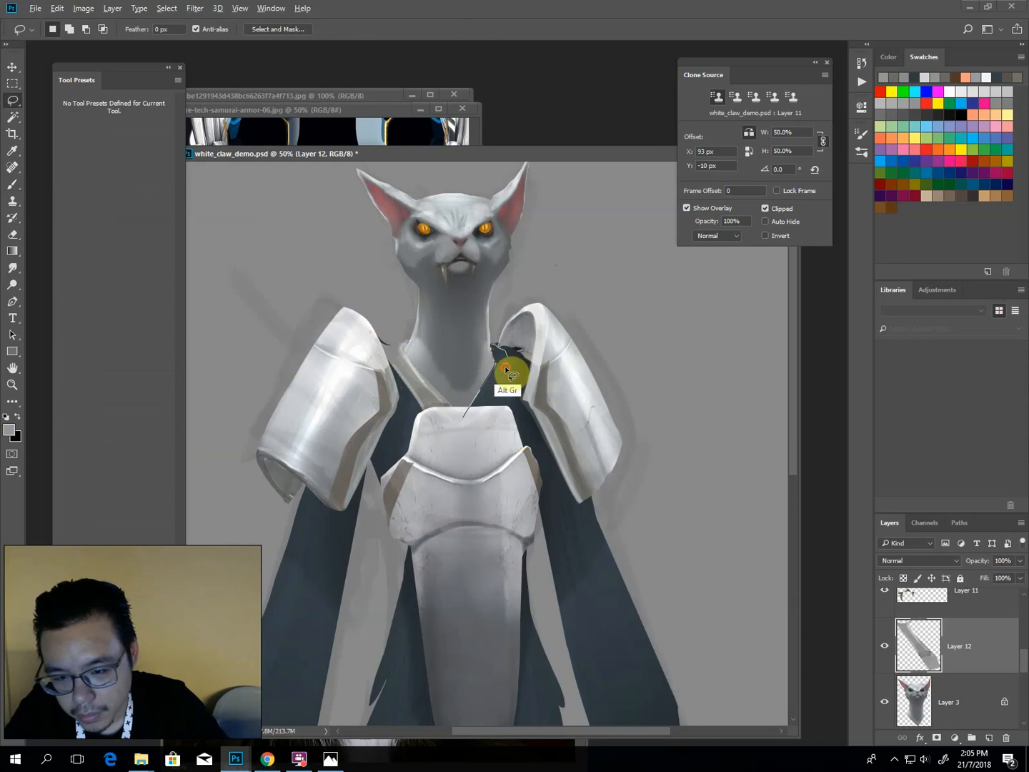
alt+click(504, 375)
alt+click(479, 427)
alt+click(466, 429)
key(b)
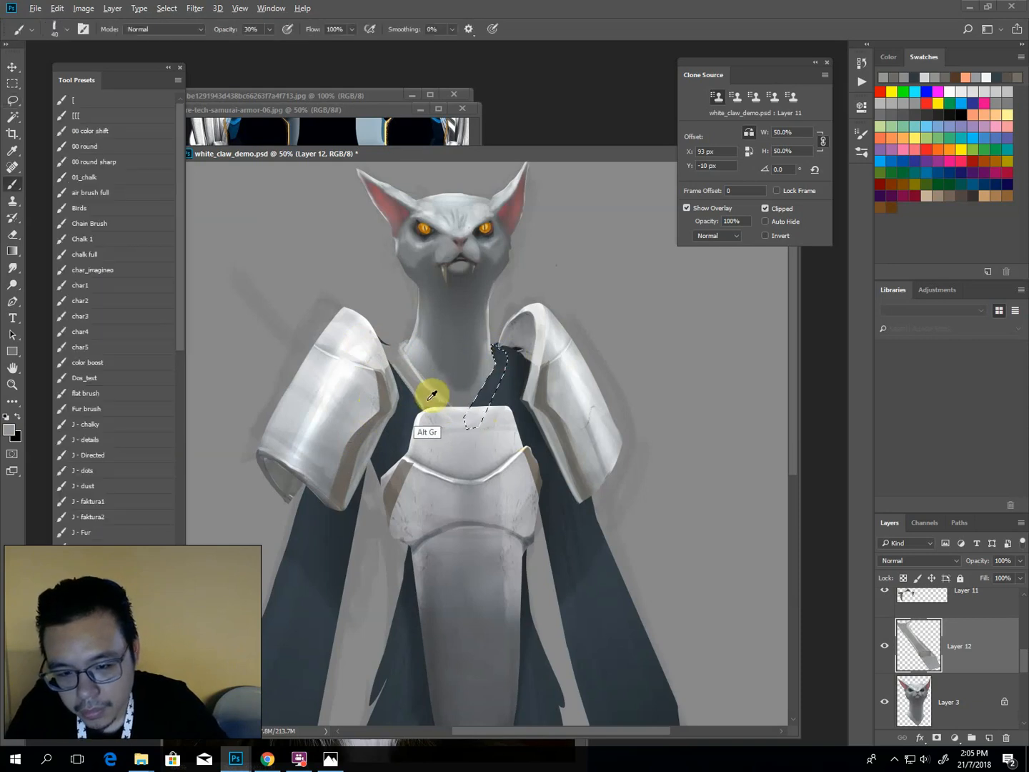
mouse_move(500, 363)
mouse_down()
mouse_move(488, 329)
mouse_move(492, 378)
mouse_move(472, 416)
mouse_up()
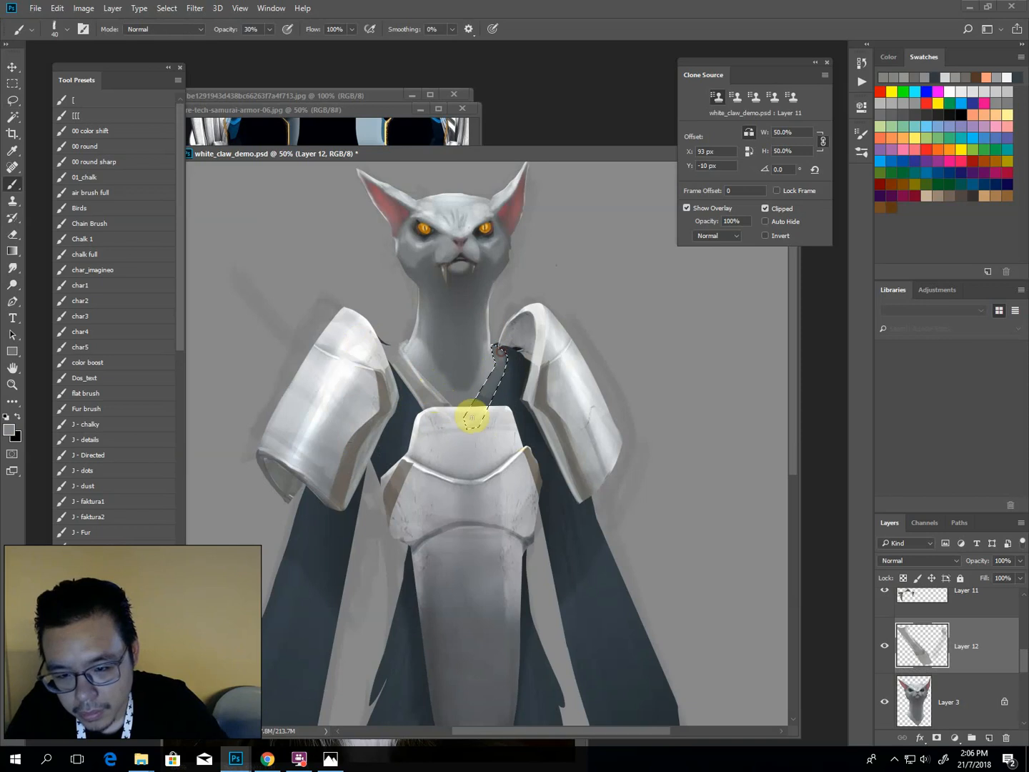
Shade the right-hand collar strip with tones sampled from the left-hand strip, and clear the selection.
alt+click(416, 357)
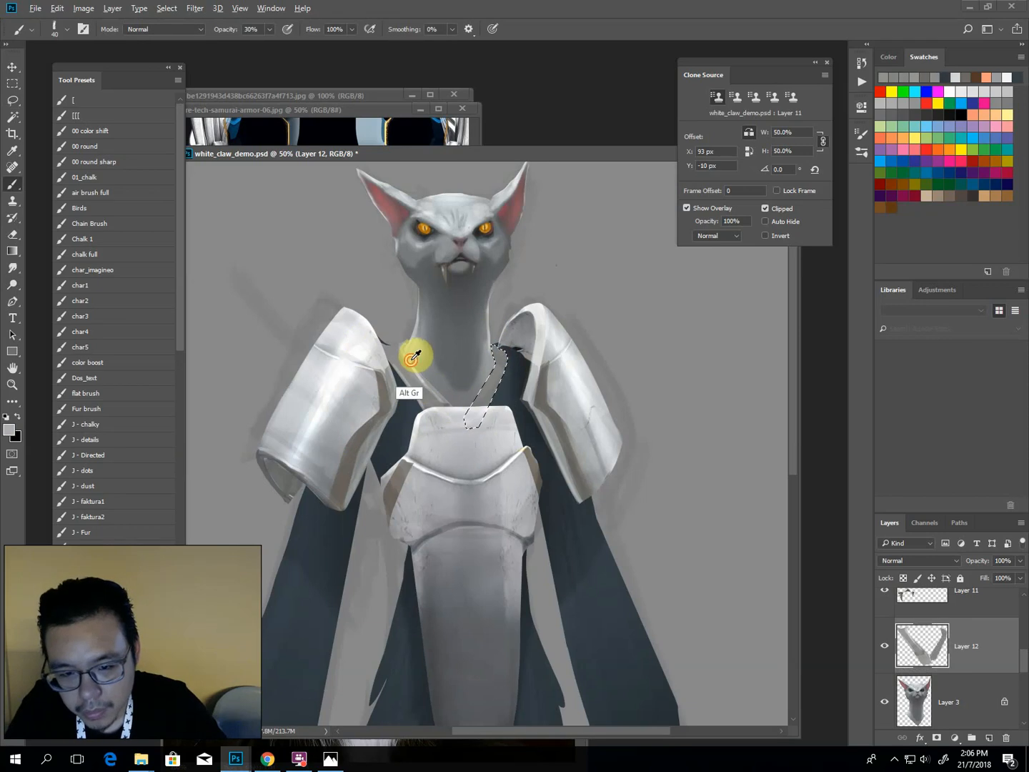
alt+click(410, 364)
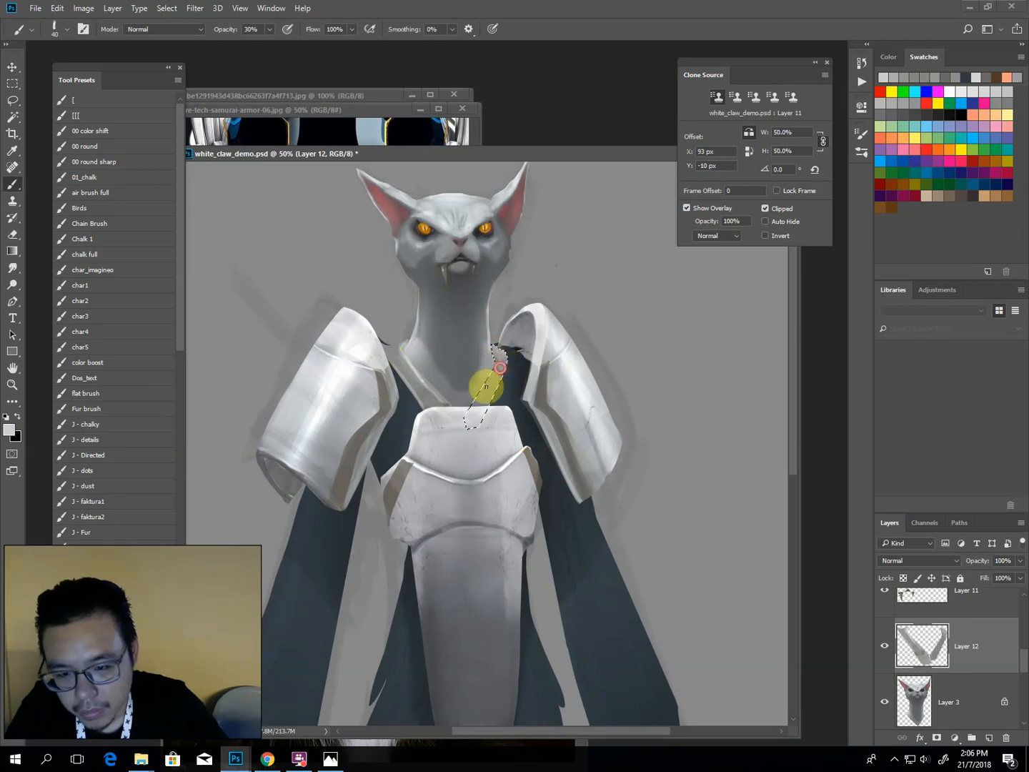
alt+click(502, 357)
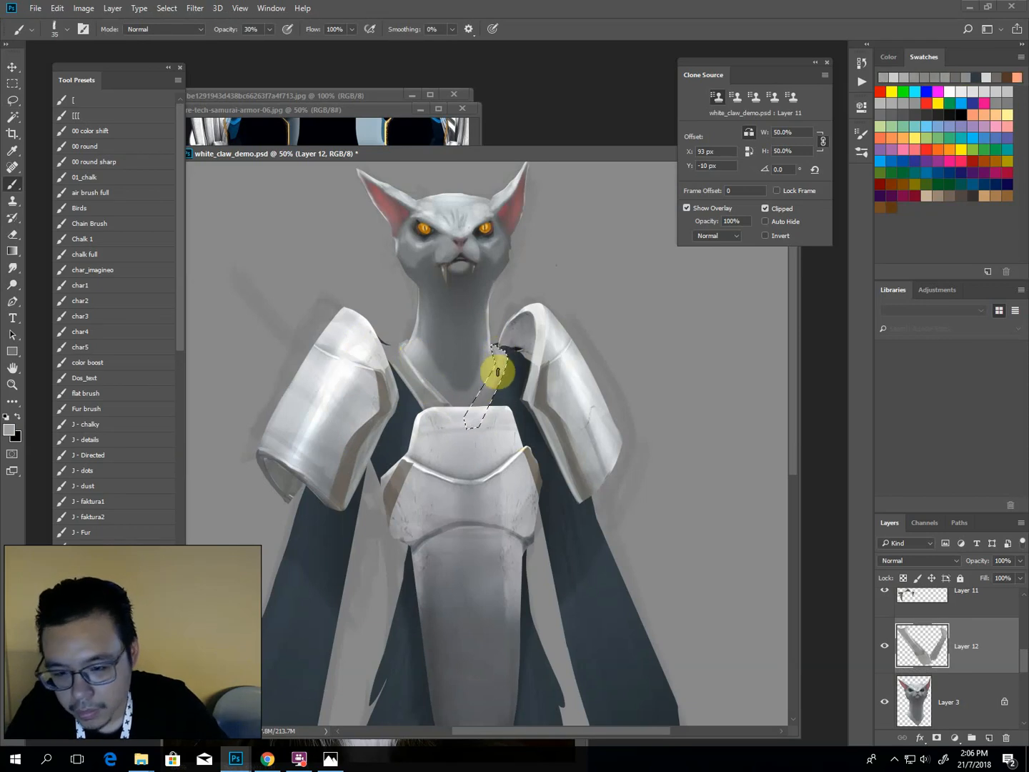
alt+click(425, 390)
key(Delete)
key(ctrl+d)
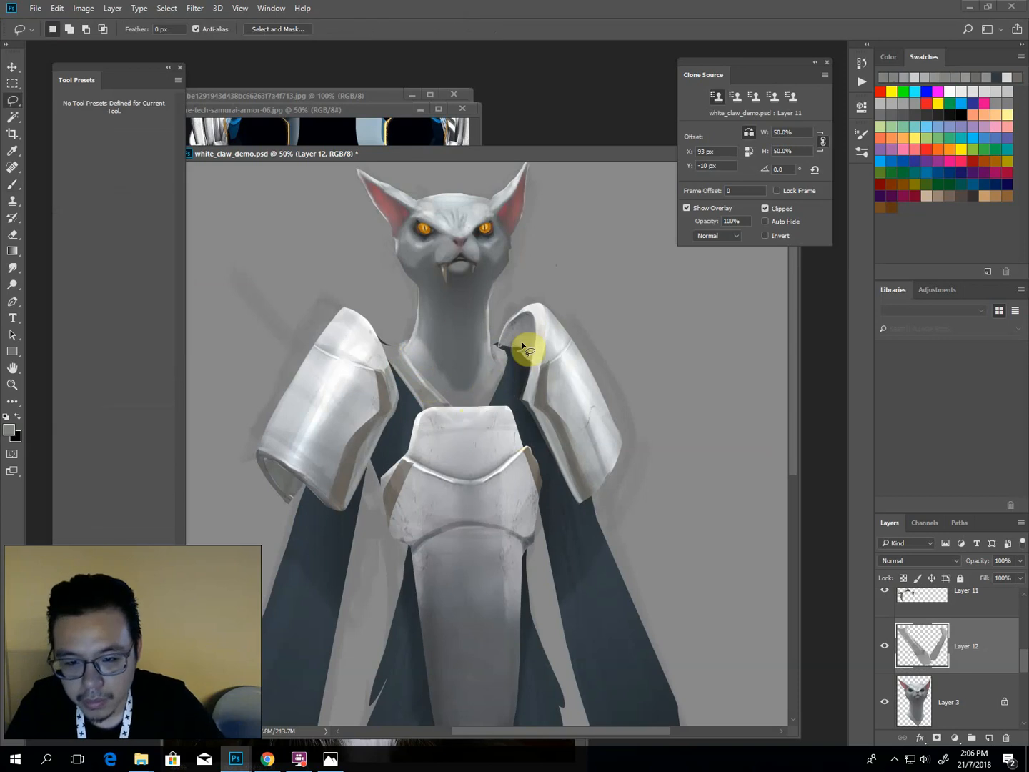
Burn a shadow into the neck fur along the collar on Layer 3 with a size 50 brush at 10% exposure.
click(945, 701)
key(o)
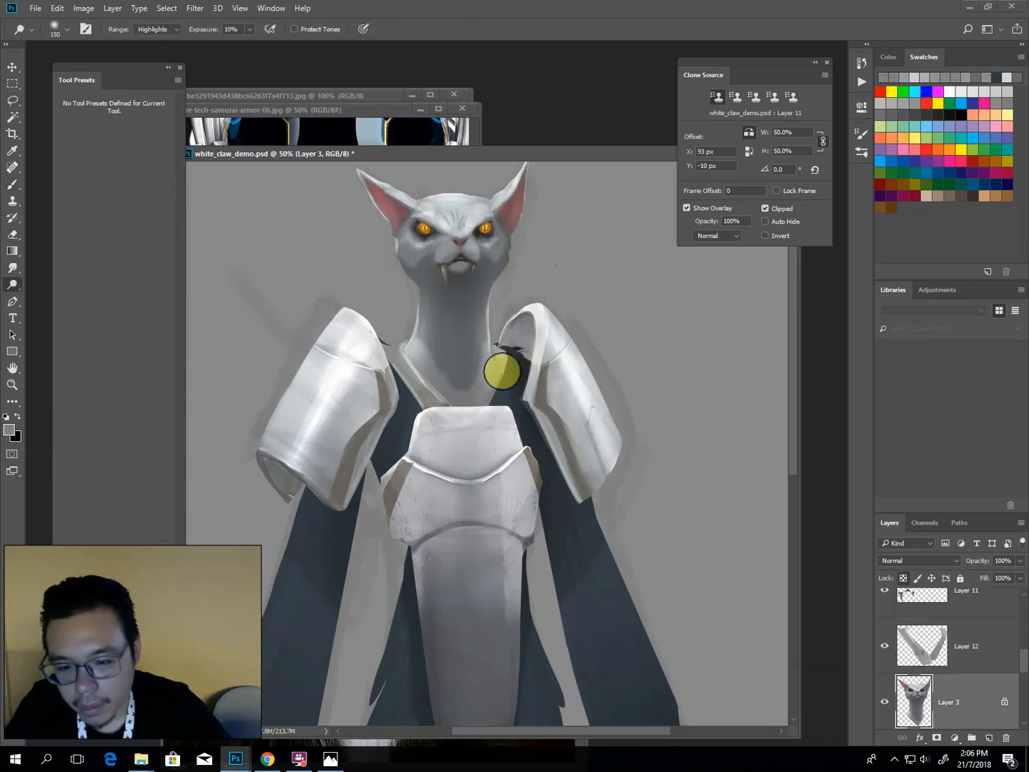
key(bracketleft)
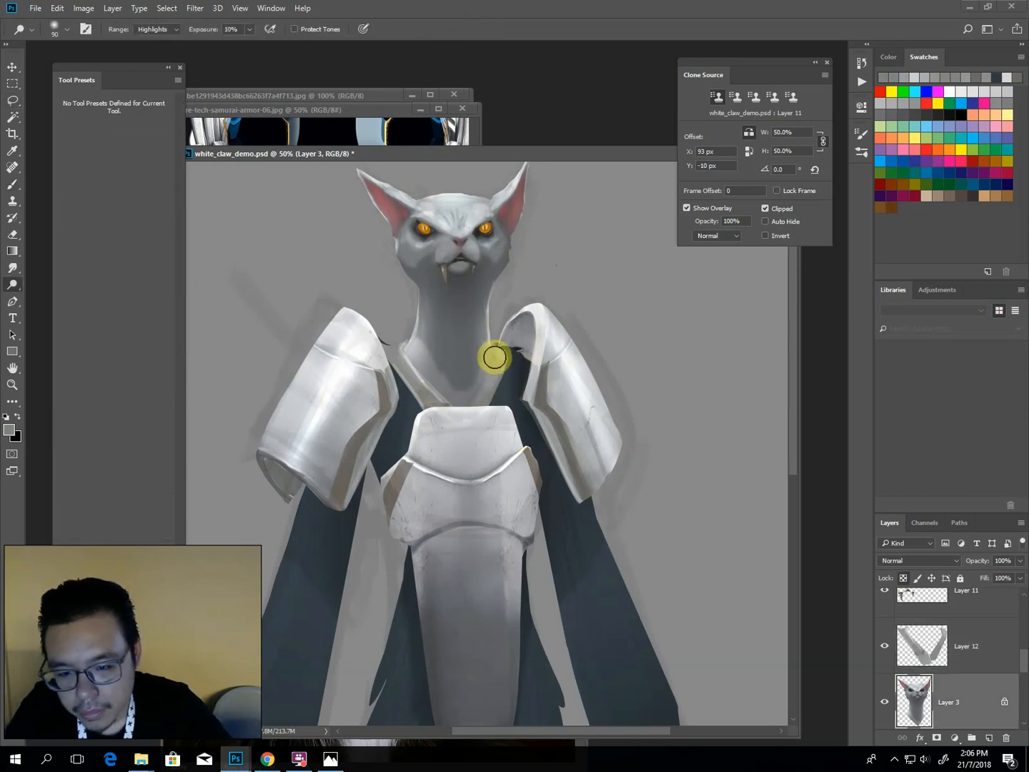
key(bracketleft)
key(bracketleft)
key(bracketleft)
key(bracketleft)
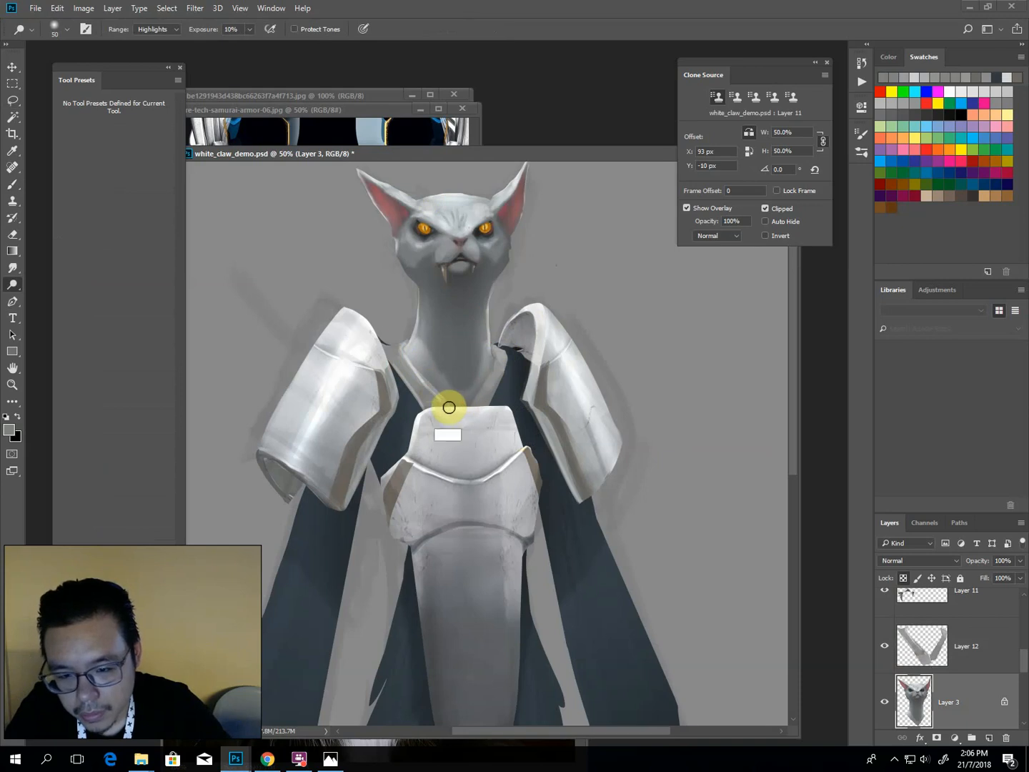
drag(399, 346, 442, 407)
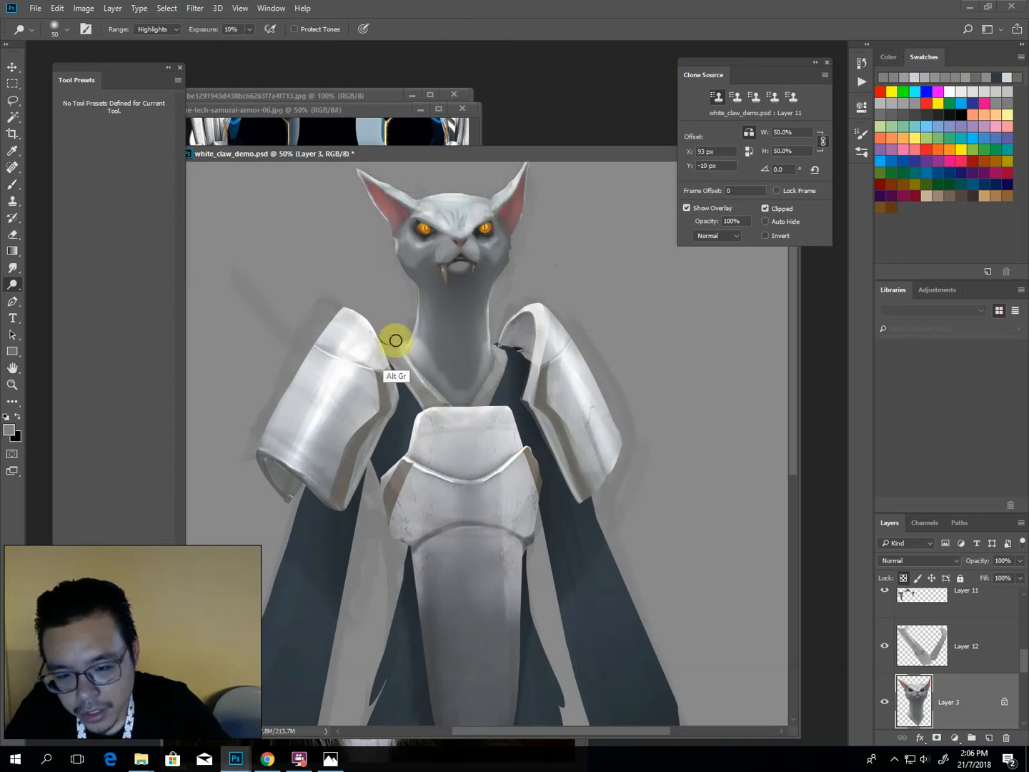
Brighten the collar on Layer 12 with the Dodge tool at 100% exposure.
key(ctrl+minus)
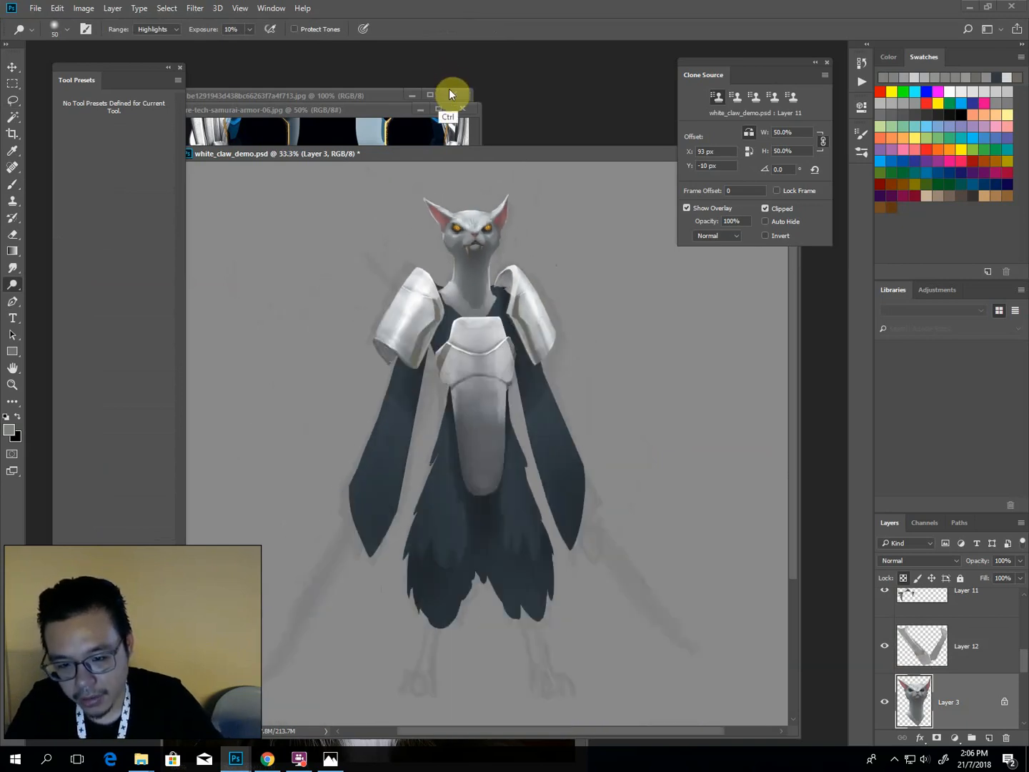
key(ctrl+minus)
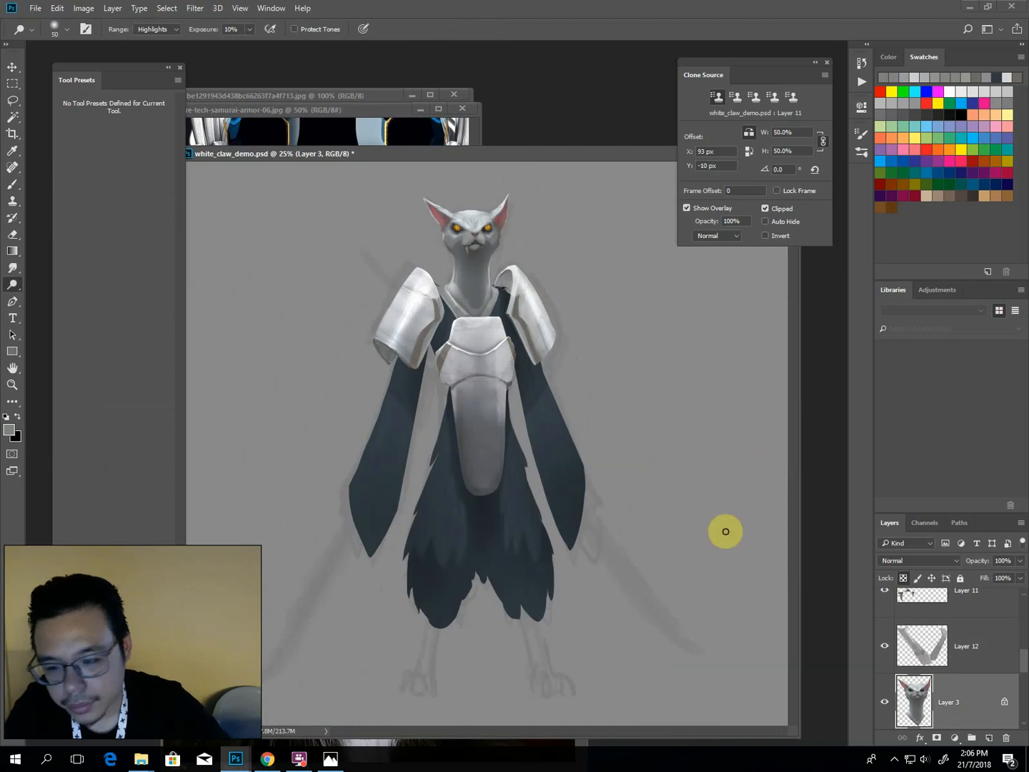
click(963, 654)
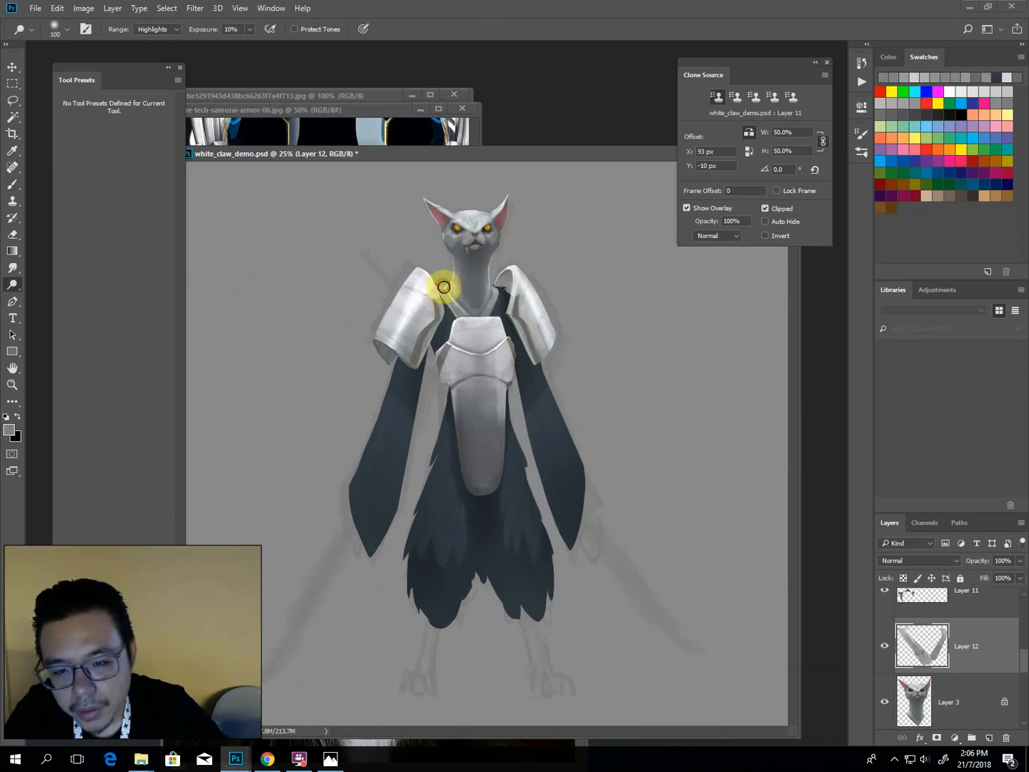
key(bracketright)
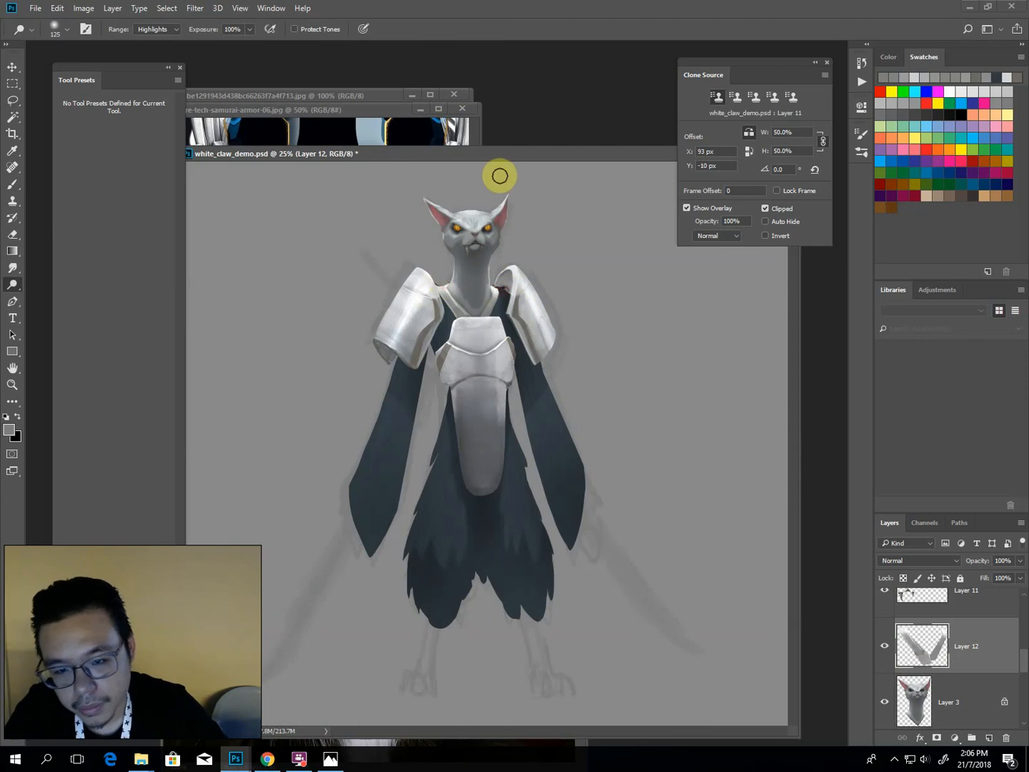
key(ctrl+plus)
drag(447, 252, 453, 295)
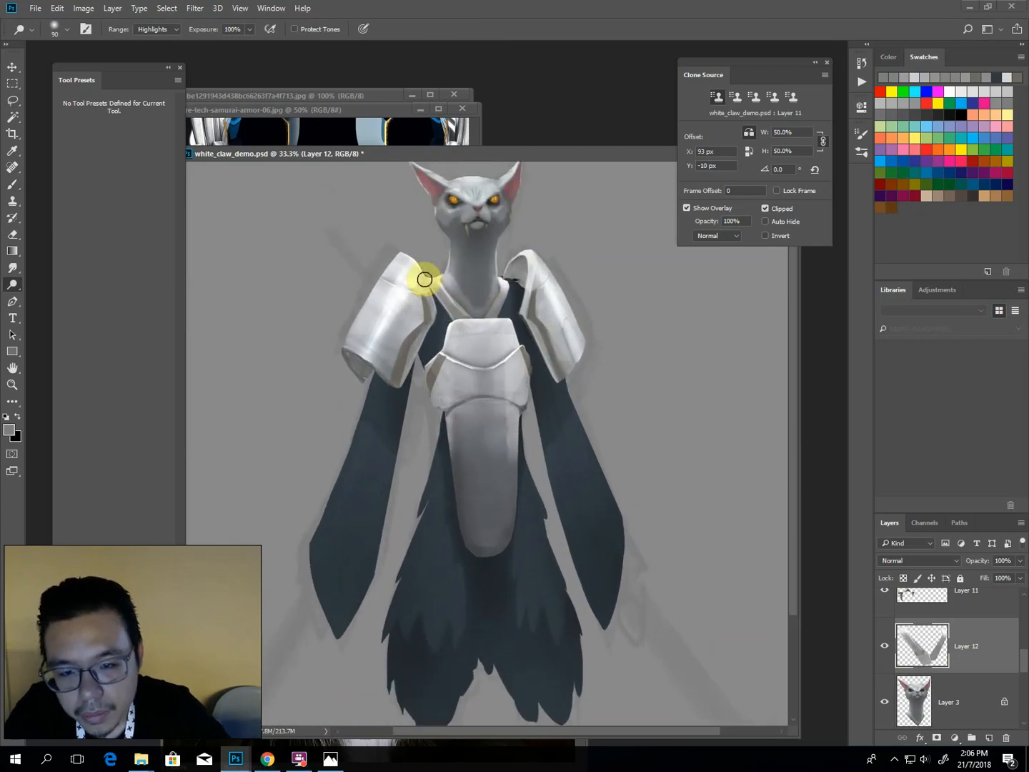
Lasso and delete the stray robe bits beside both shoulder plates on Layer 5.
key(l)
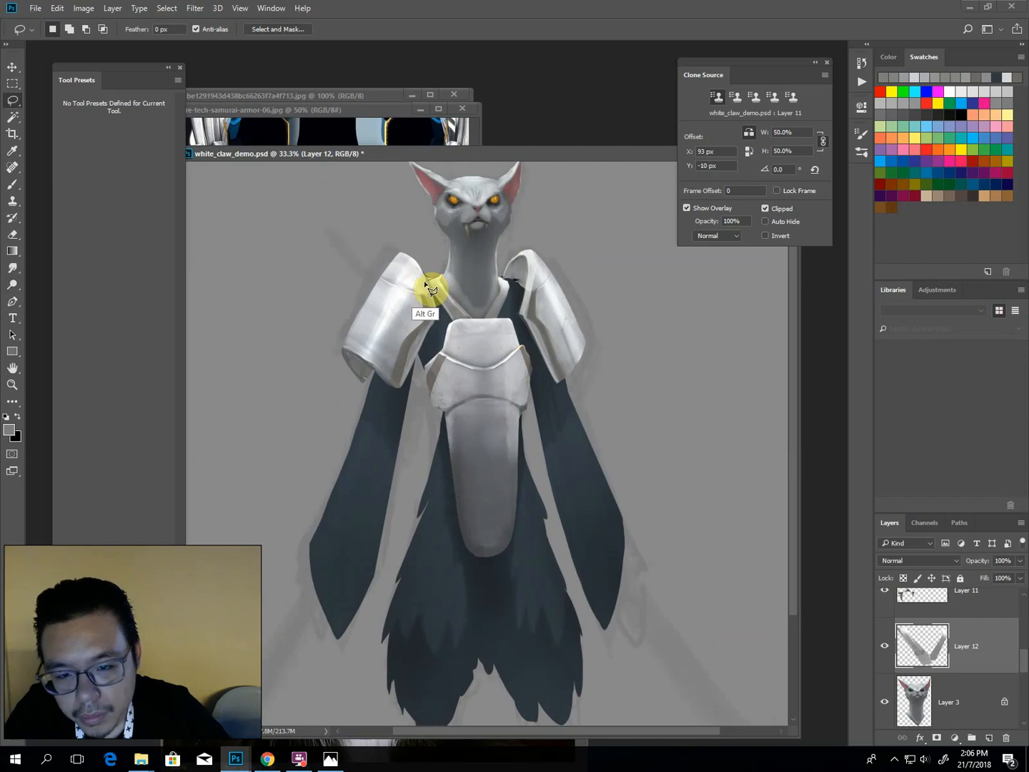
mouse_move(428, 286)
mouse_down()
mouse_move(427, 251)
mouse_move(429, 282)
mouse_up()
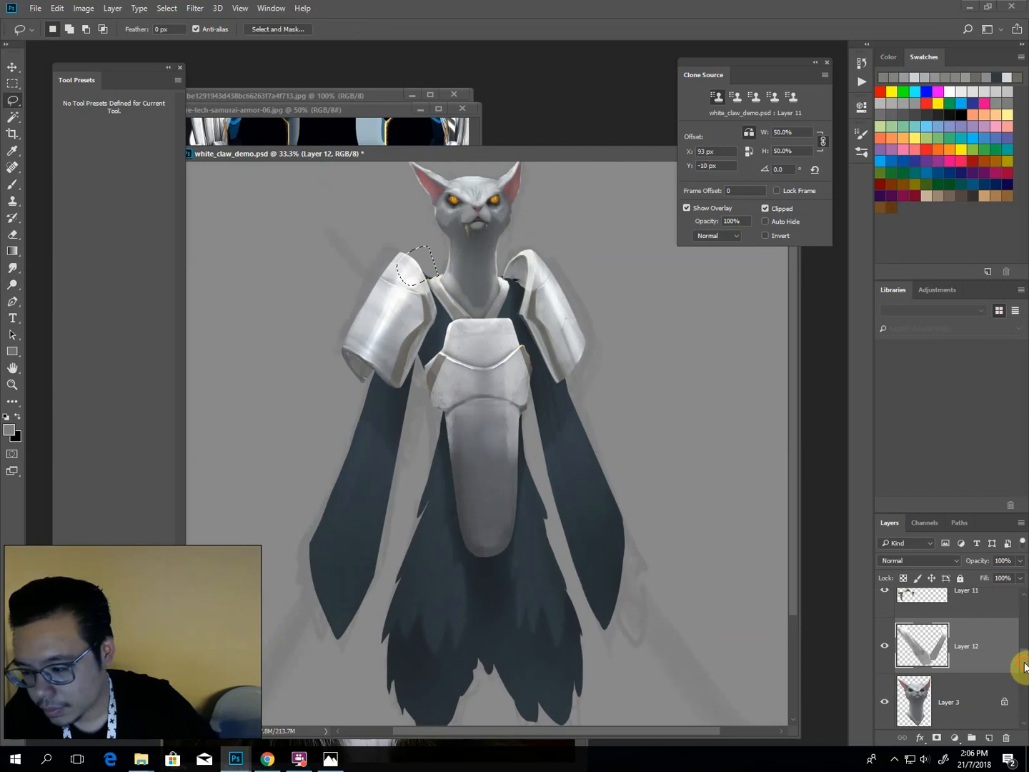
scroll(1024, 665, down, 2)
click(972, 648)
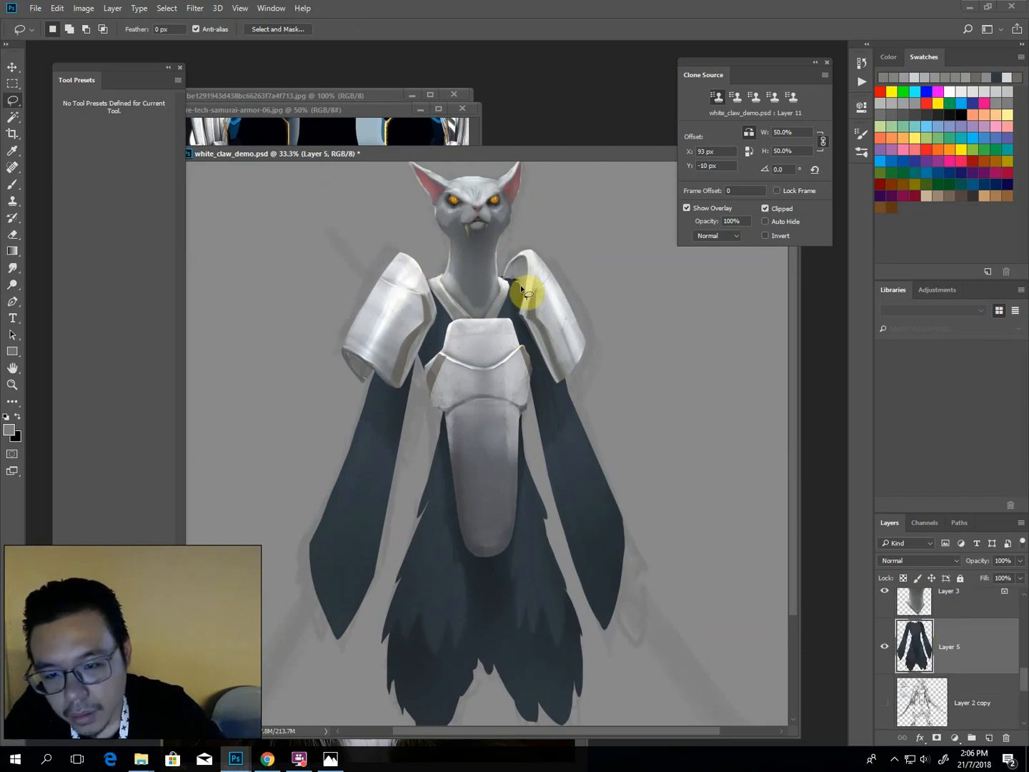
key(alt)
drag(504, 280, 519, 275)
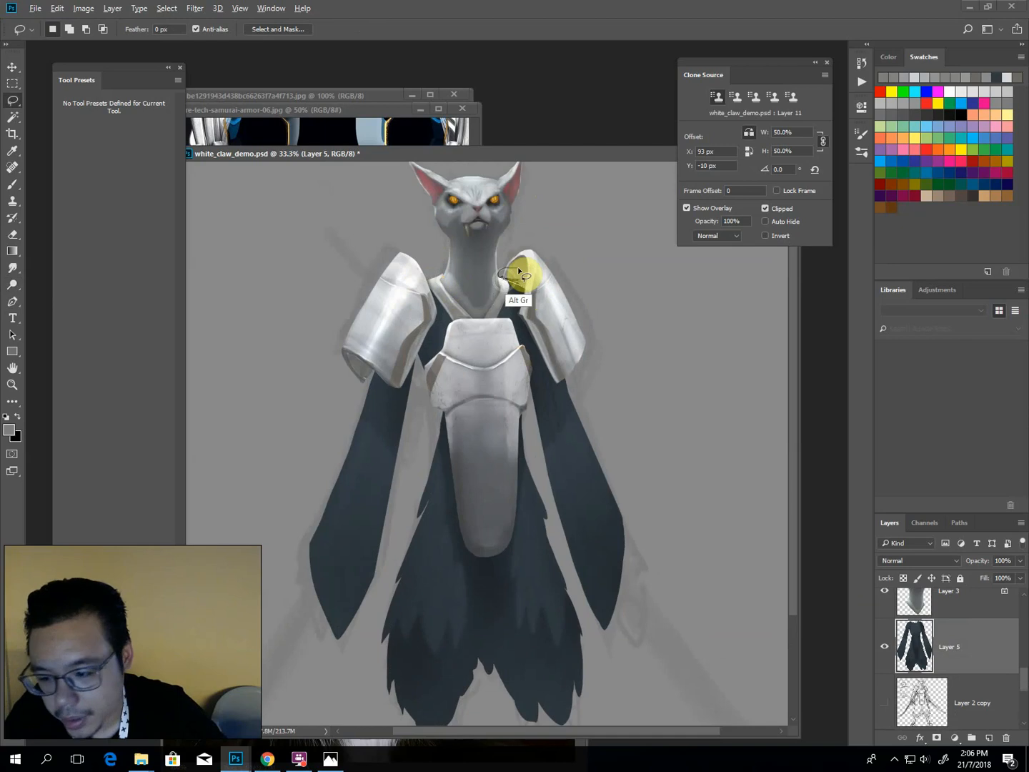
click(537, 203)
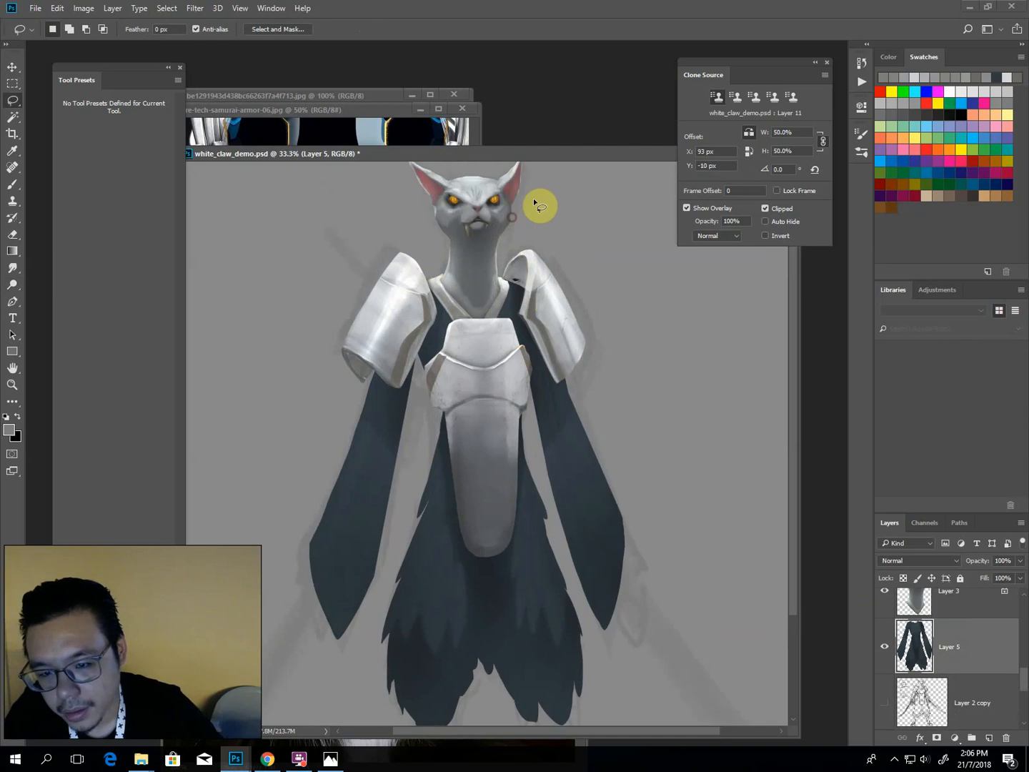
Paint over the dark marks inside the right-hand shoulder plate on Layer 4 with a size 30 brush at 100% opacity.
drag(1023, 683, 1020, 638)
click(968, 649)
click(966, 653)
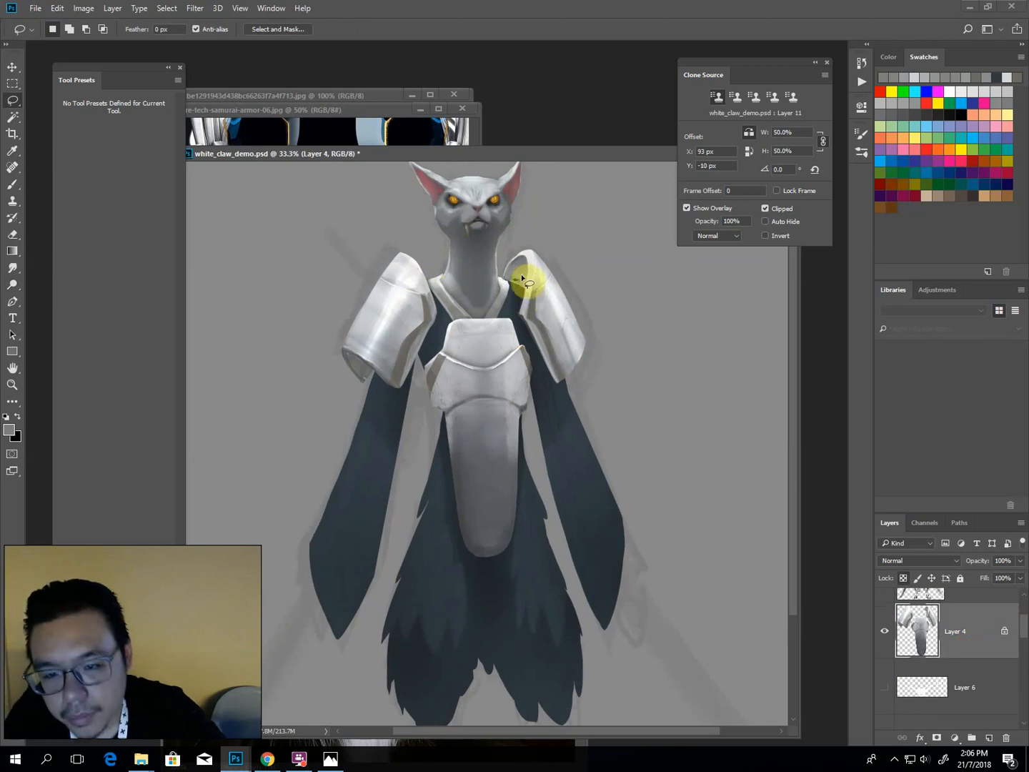
key(b)
drag(518, 273, 512, 277)
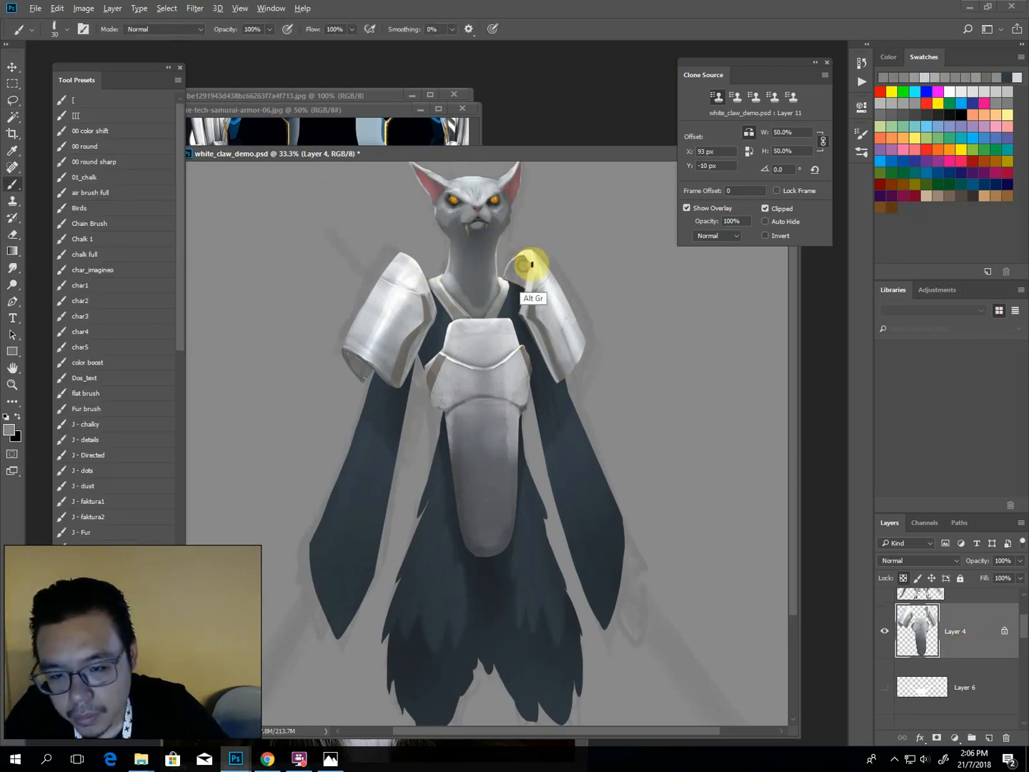
alt+click(531, 264)
key(ctrl+minus)
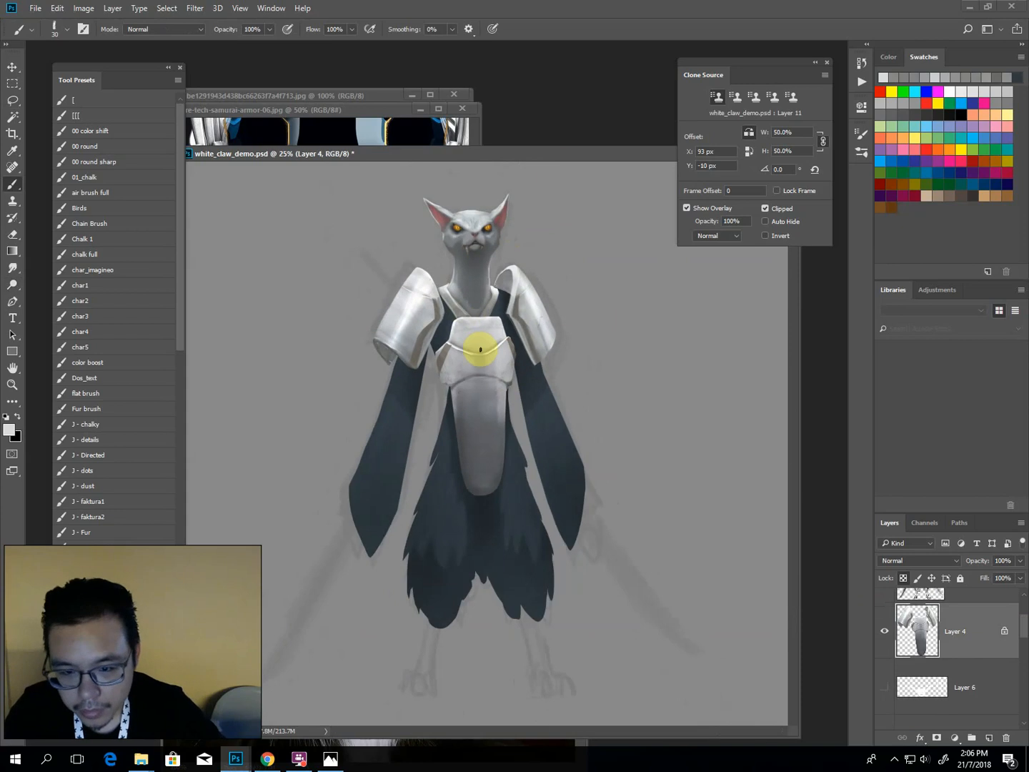
key(ctrl+minus)
key(ctrl+plus)
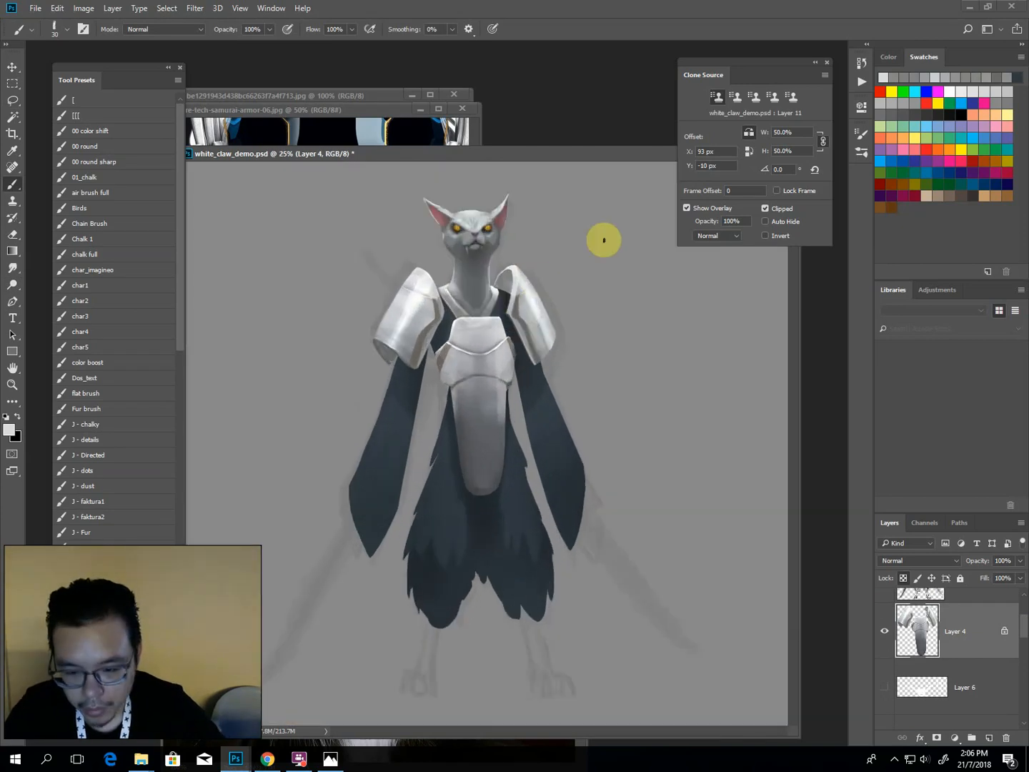
Lasso the opening at the end of the left-hand sleeve on Layer 5 and paint it with a darker tone sampled from the robe.
key(v)
ctrl+click(397, 418)
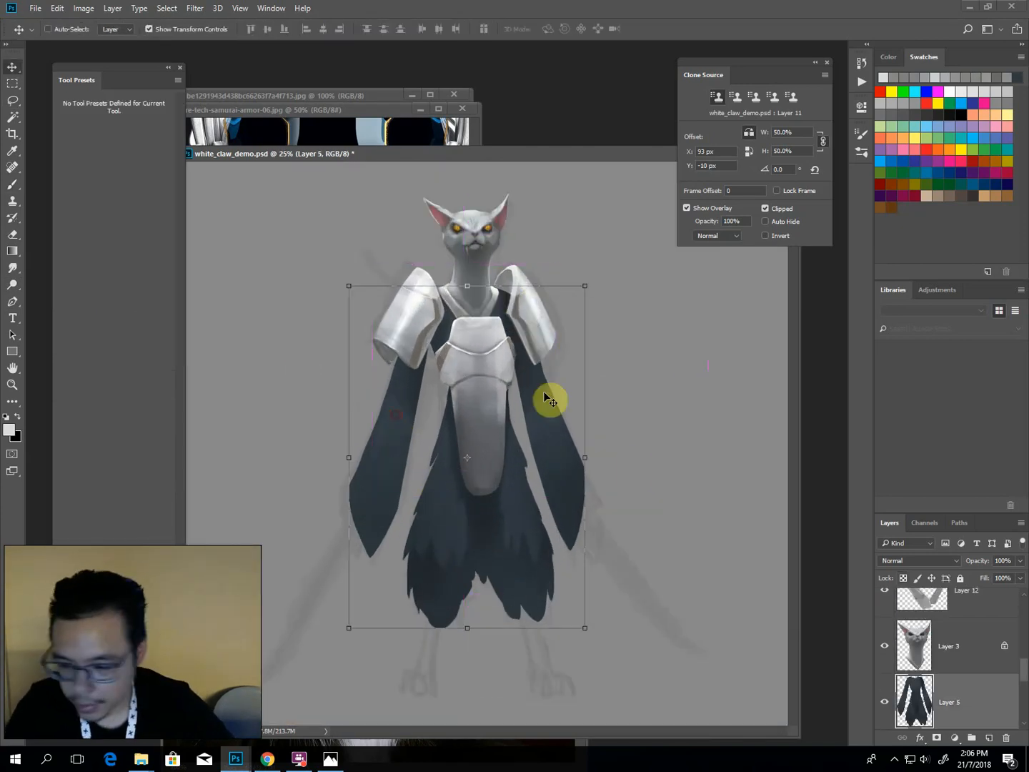
key(o)
key(bracketright)
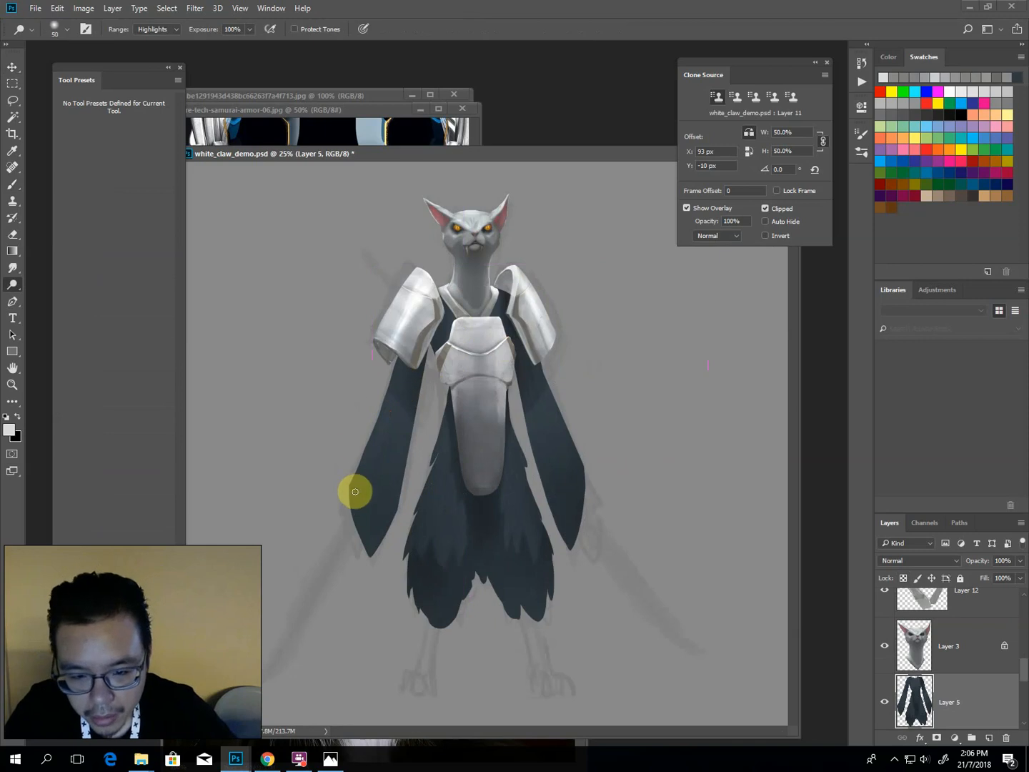
key(l)
mouse_move(351, 489)
mouse_down()
mouse_move(384, 524)
mouse_move(372, 554)
mouse_move(351, 489)
mouse_up()
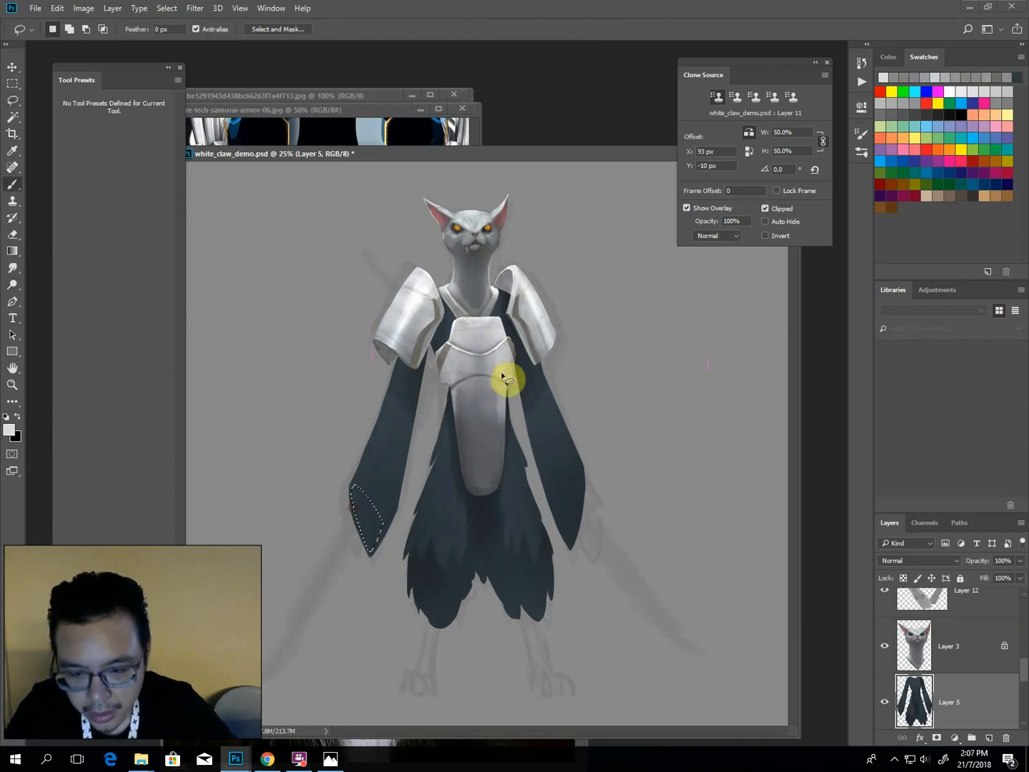
key(b)
alt+click(510, 306)
key(l)
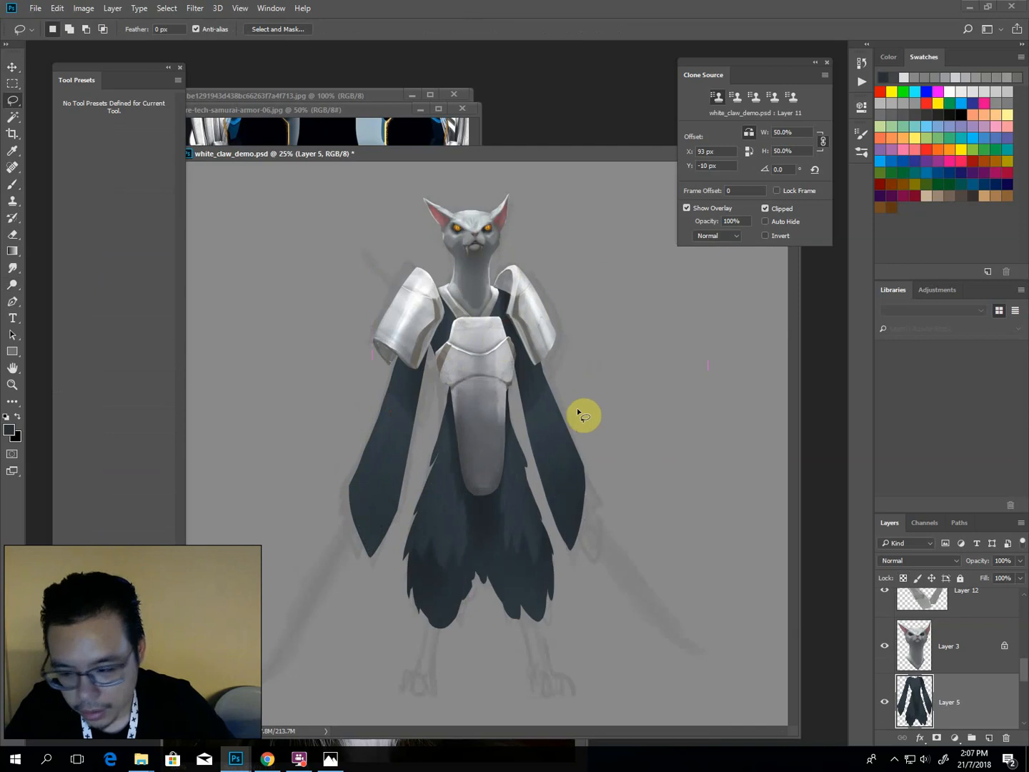
key(b)
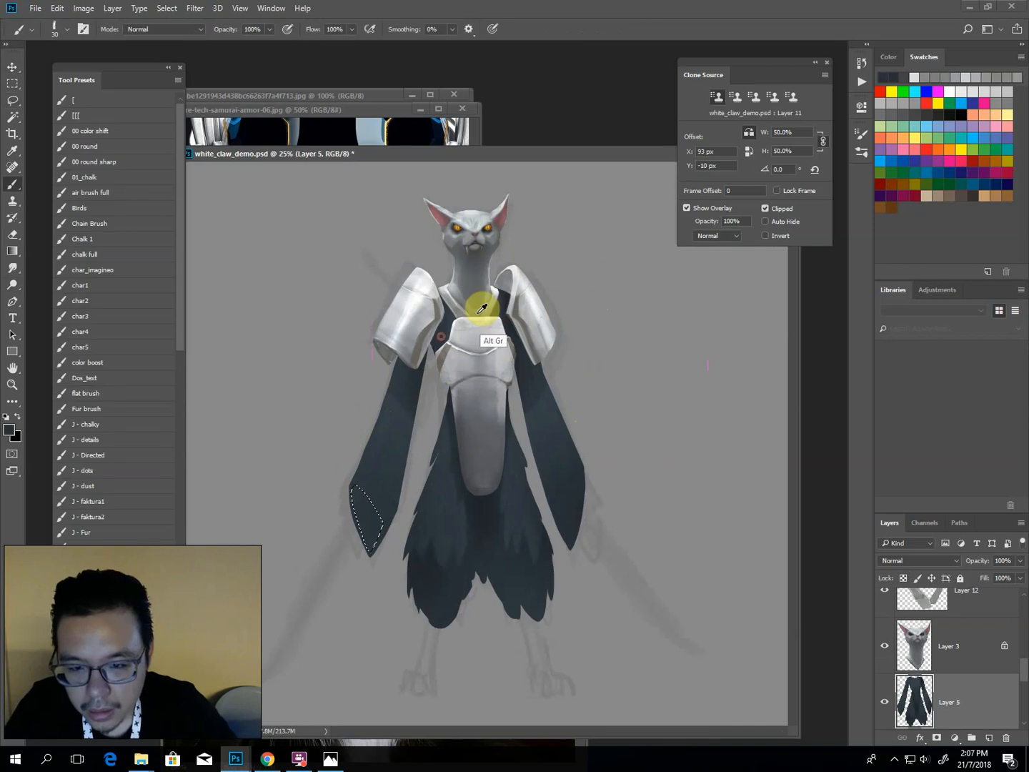
alt+click(505, 298)
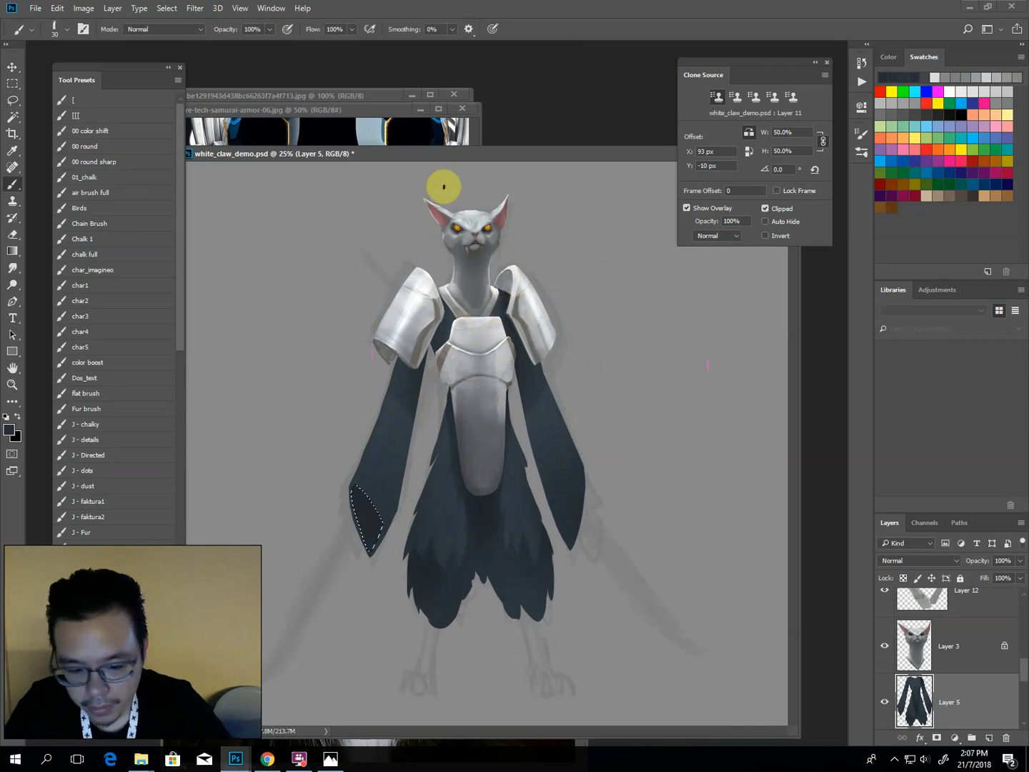
key(ctrl+d)
Lasso the opening at the end of the right-hand sleeve and darken it with a size 125 brush at 100% exposure.
key(l)
mouse_move(582, 467)
mouse_down()
mouse_move(567, 546)
mouse_move(585, 475)
mouse_up()
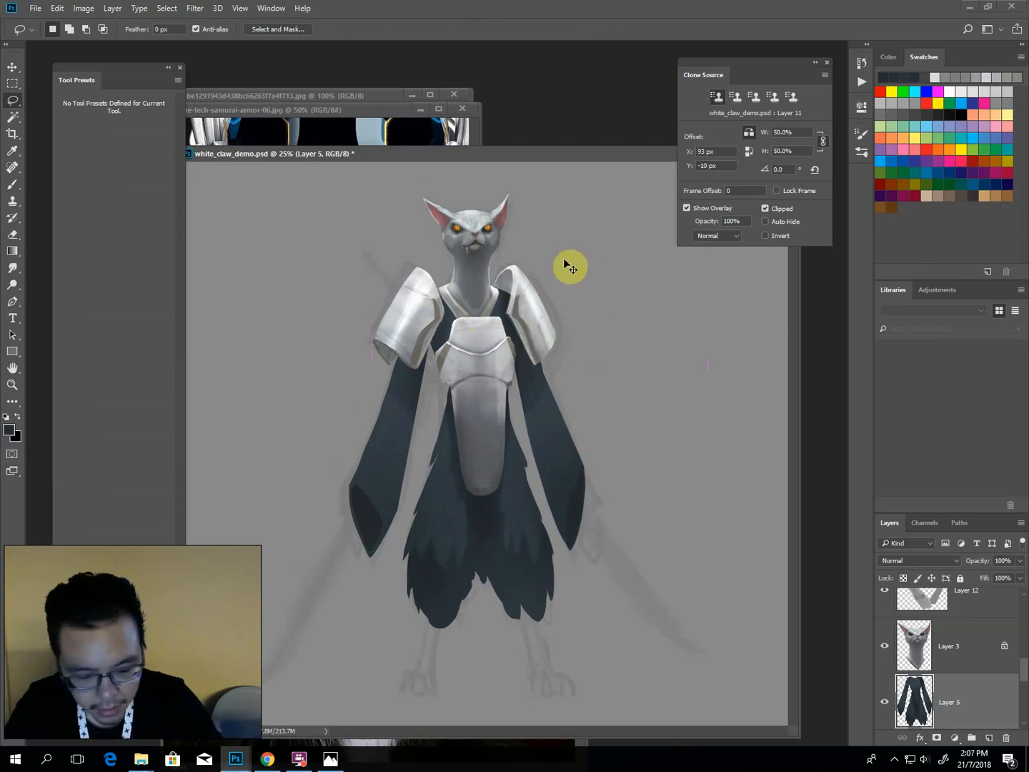
key(ctrl+z)
key(b)
key(o)
mouse_move(589, 473)
mouse_down()
mouse_move(563, 510)
mouse_move(576, 450)
mouse_up()
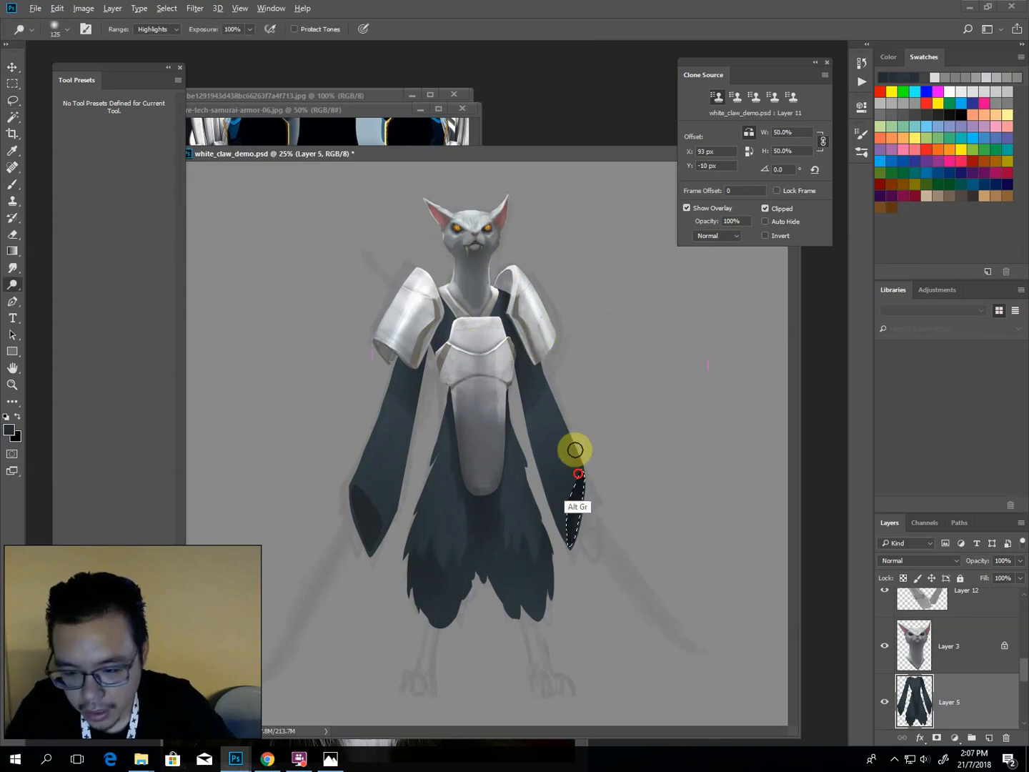
key(l)
click(451, 287)
Lasso each sleeve above its opening and brighten it using the Dodge tool on highlights at 100% exposure.
key(o)
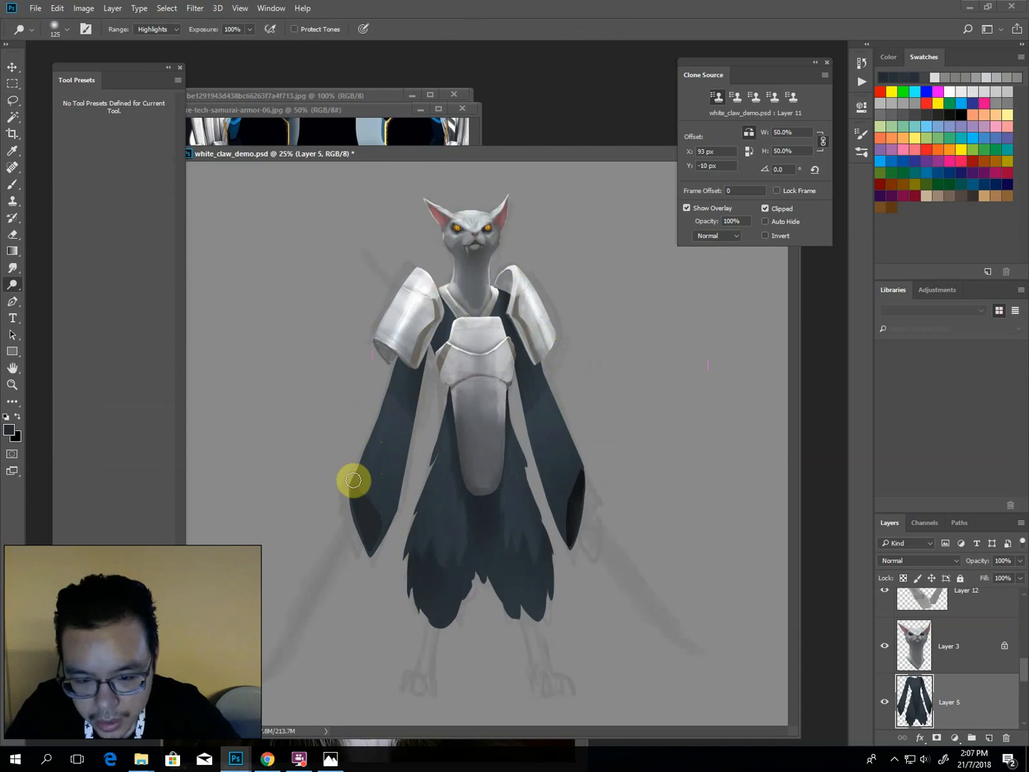
key(l)
mouse_move(351, 485)
mouse_down()
mouse_move(396, 516)
mouse_move(408, 441)
mouse_move(390, 396)
mouse_up()
key(o)
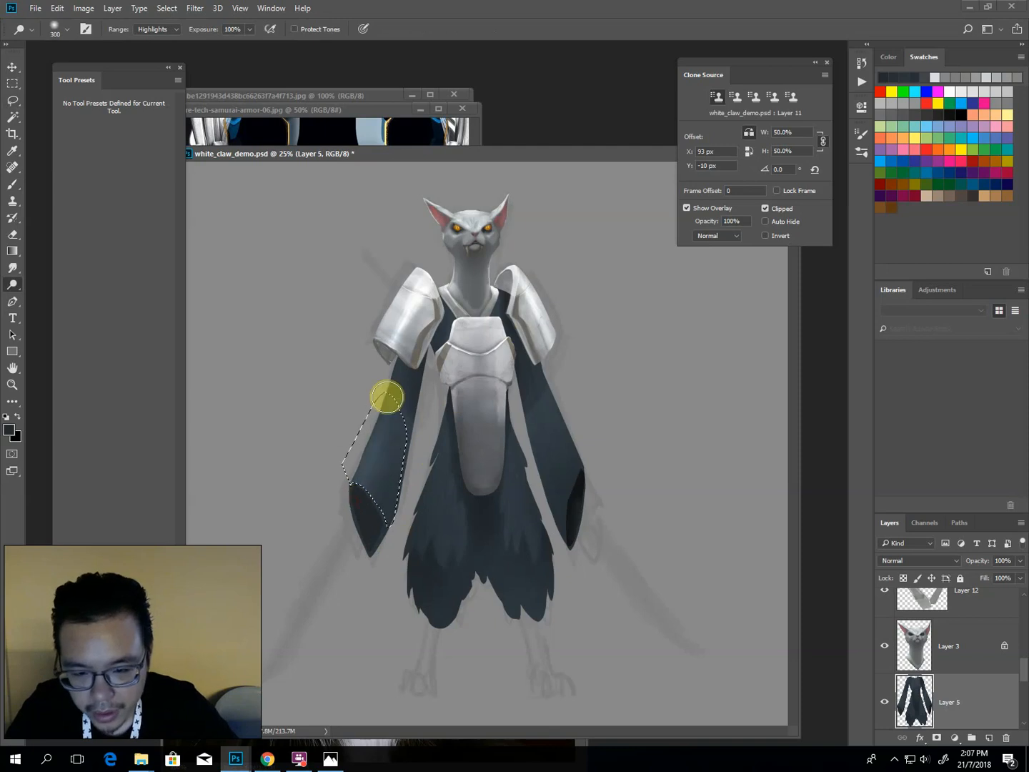
key(l)
click(569, 318)
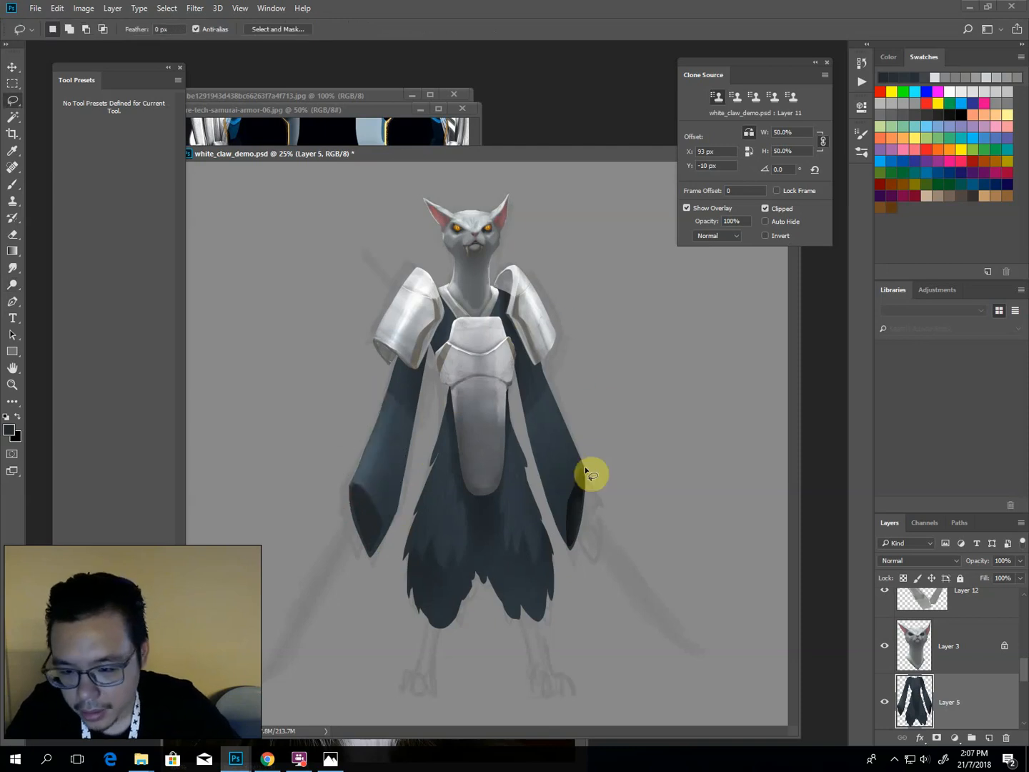
click(564, 531)
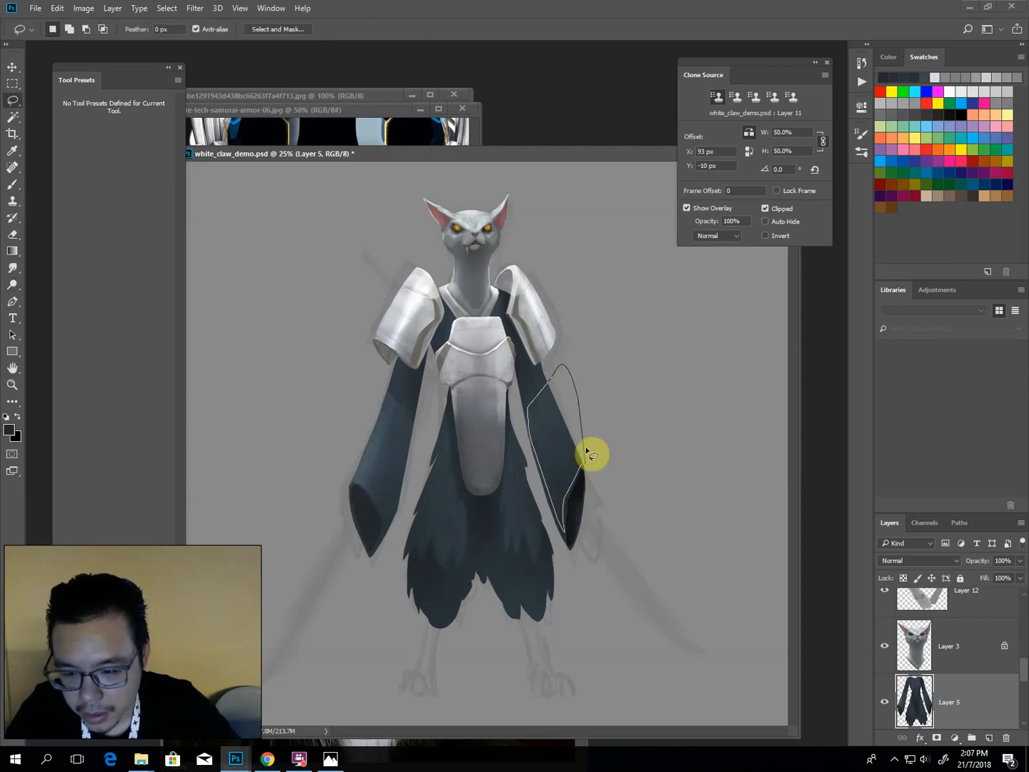
click(380, 248)
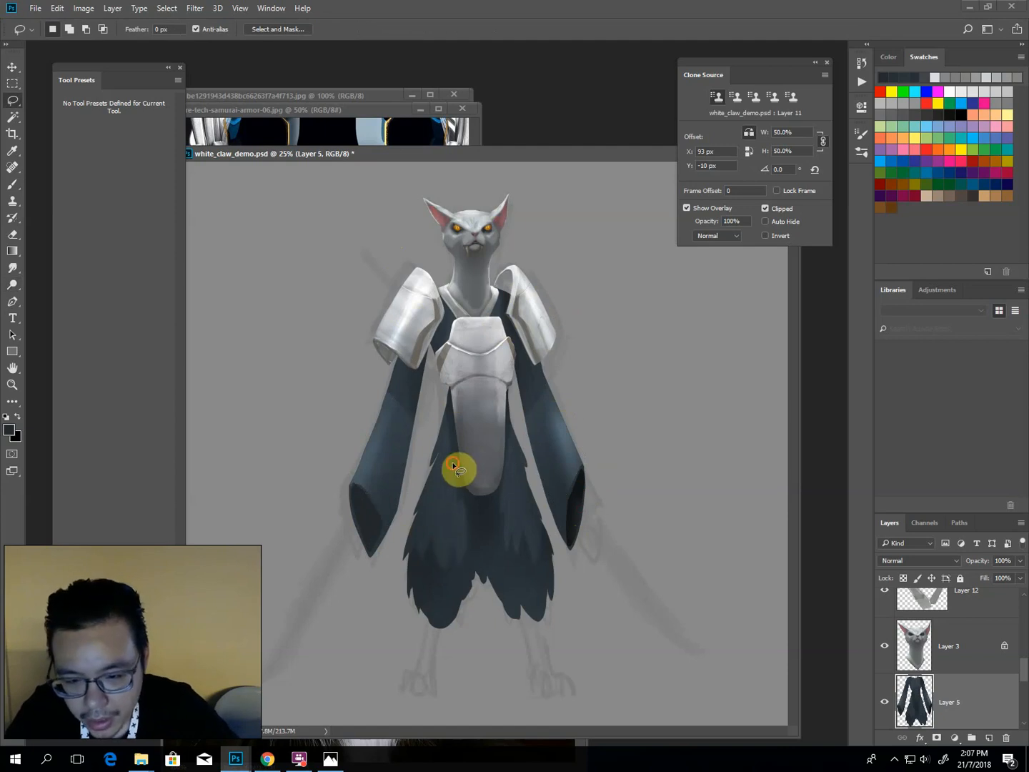
Lasso feather shapes on both sides of the upper skirt and lighten them with the sampled sleeve colour, size 200 brush, 20% opacity.
mouse_move(453, 465)
mouse_down()
mouse_move(448, 416)
mouse_move(422, 501)
mouse_move(441, 446)
mouse_up()
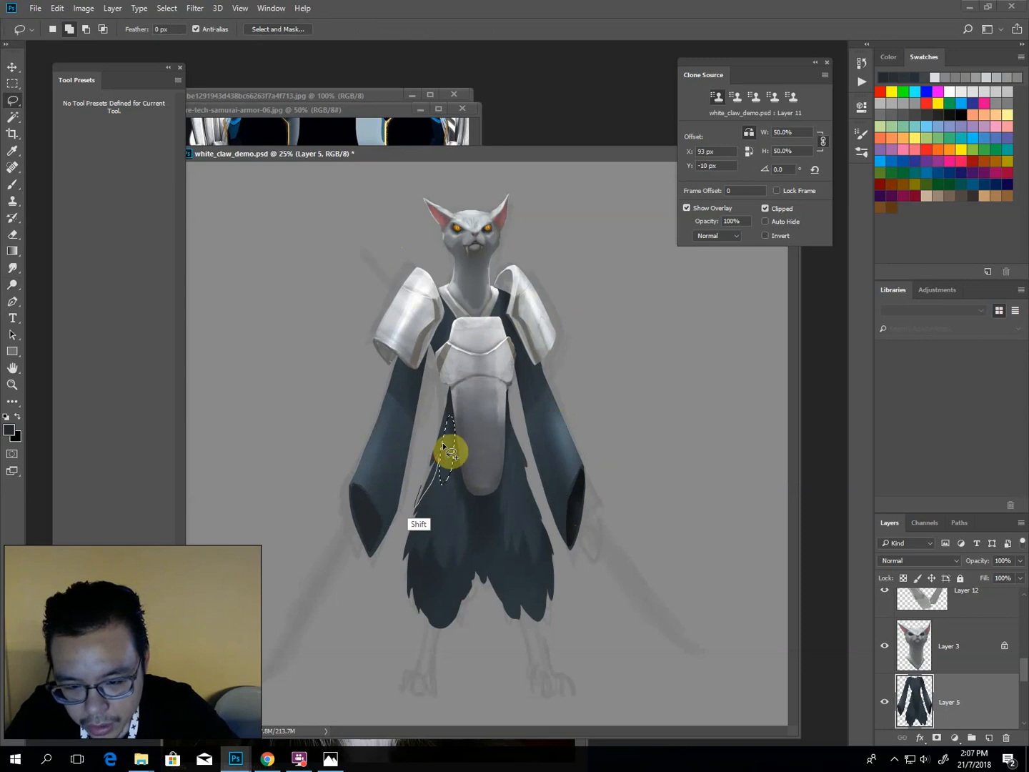
mouse_move(526, 466)
mouse_down()
mouse_move(511, 440)
mouse_move(511, 506)
mouse_move(506, 466)
mouse_up()
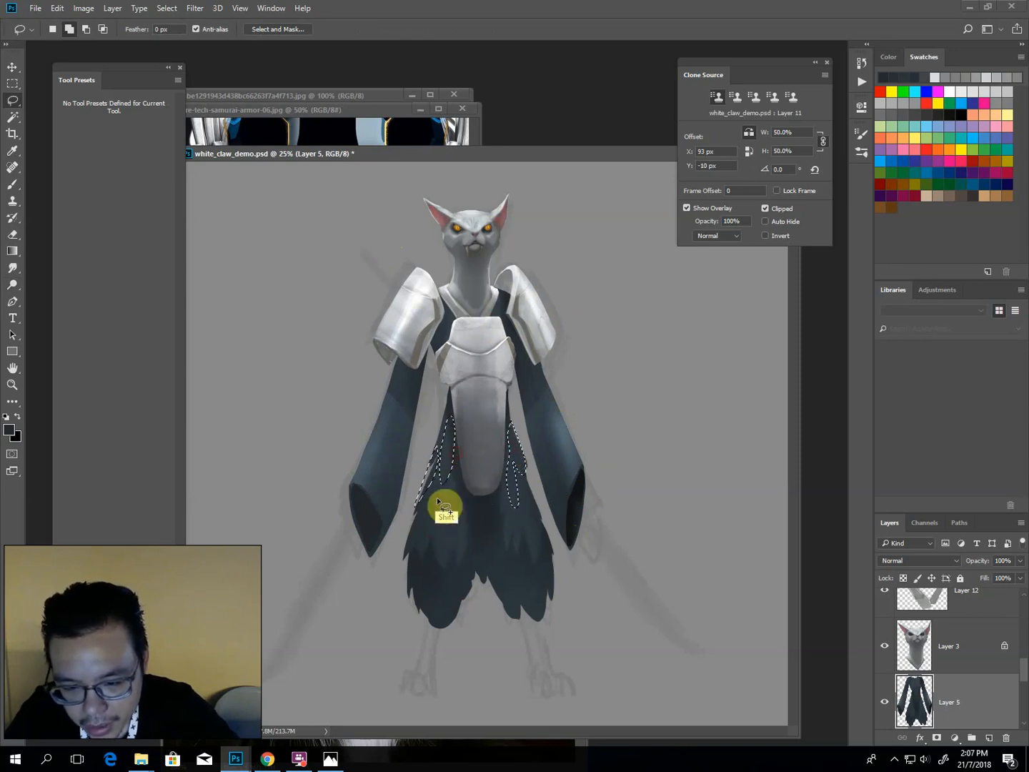
mouse_move(438, 500)
mouse_down()
mouse_move(419, 516)
mouse_move(423, 481)
mouse_up()
shift+click(524, 481)
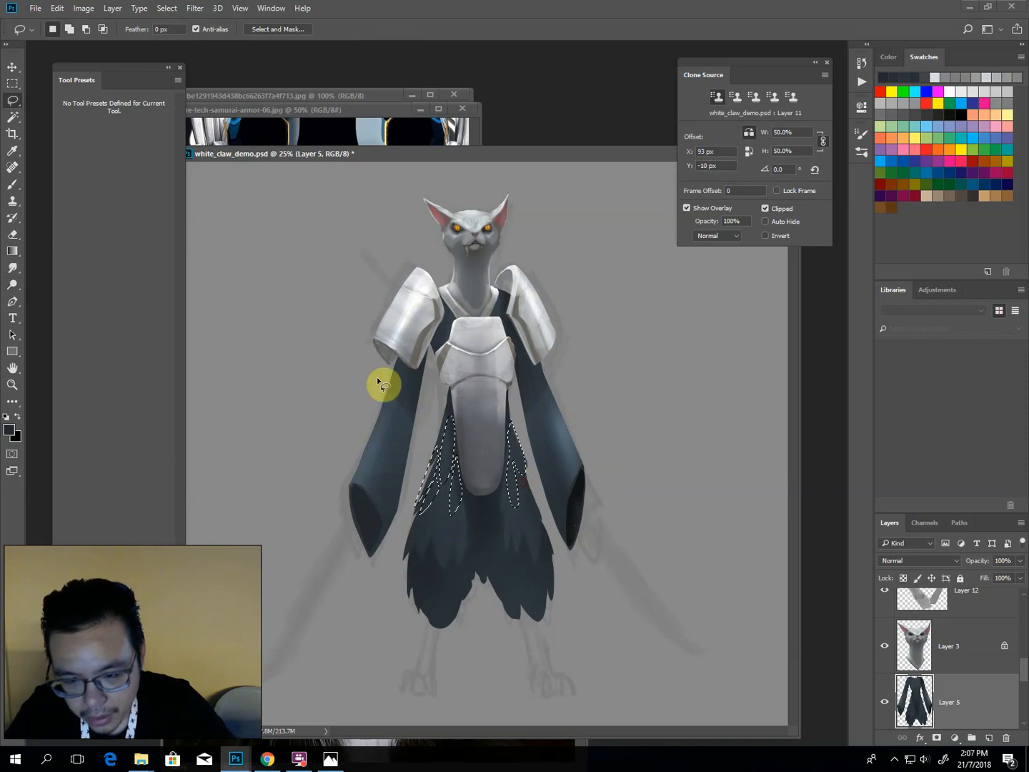
key(b)
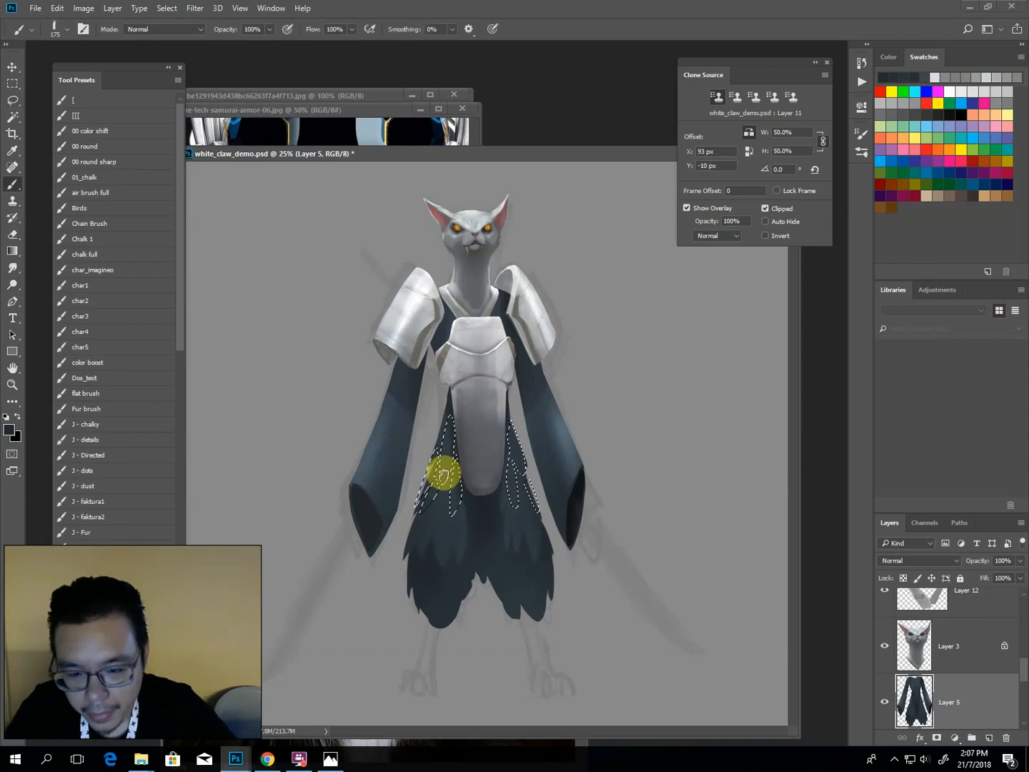
key(])
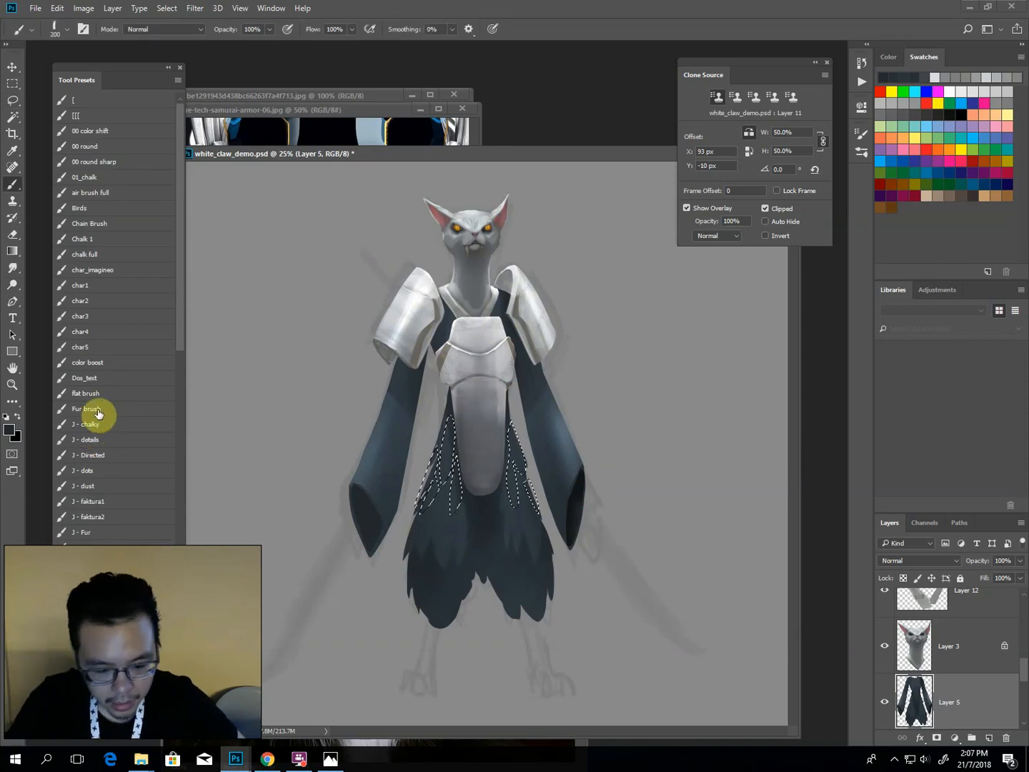
key(2)
alt+click(376, 454)
alt+click(455, 463)
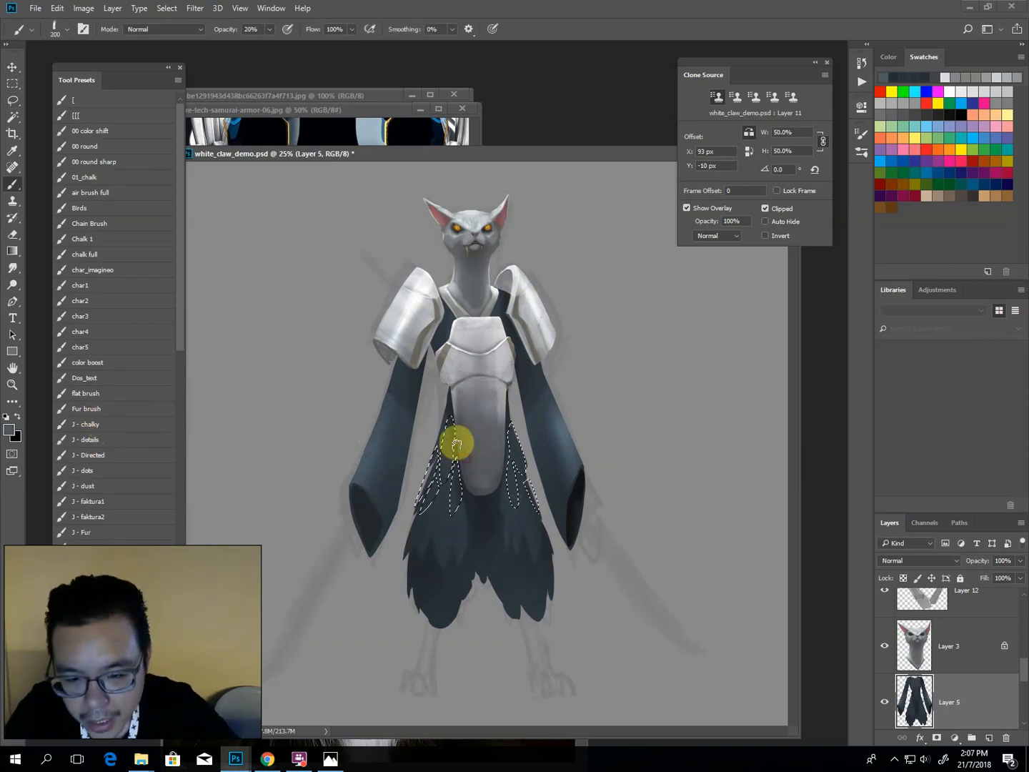
alt+click(445, 438)
drag(434, 498, 428, 497)
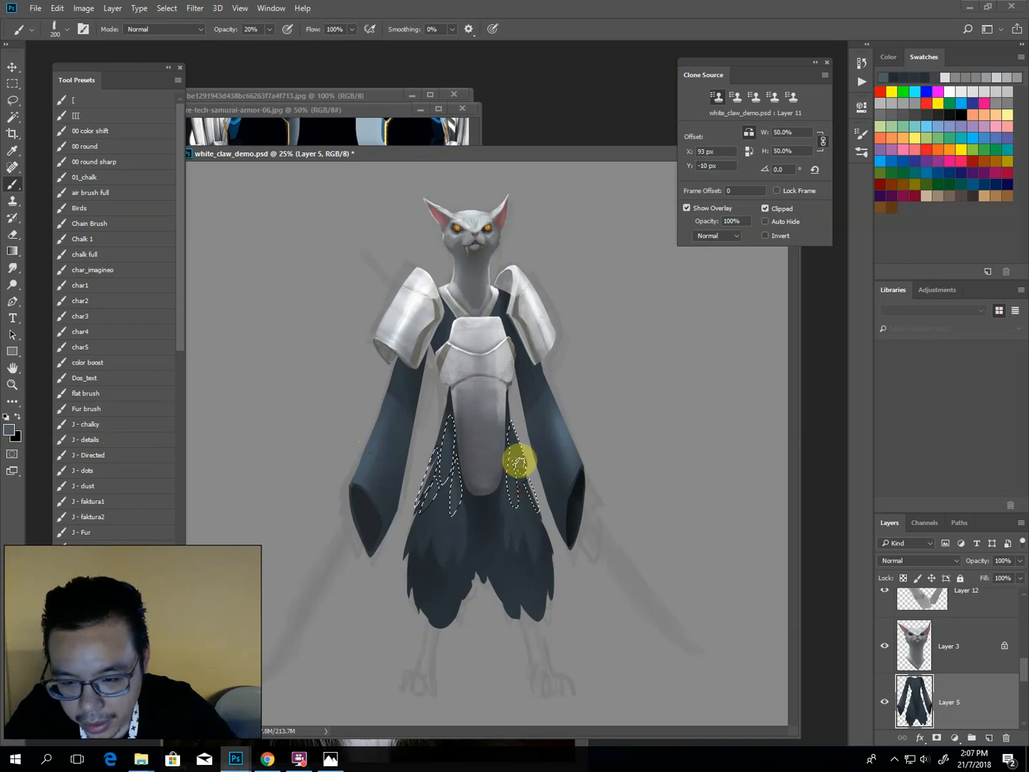
drag(533, 504, 520, 477)
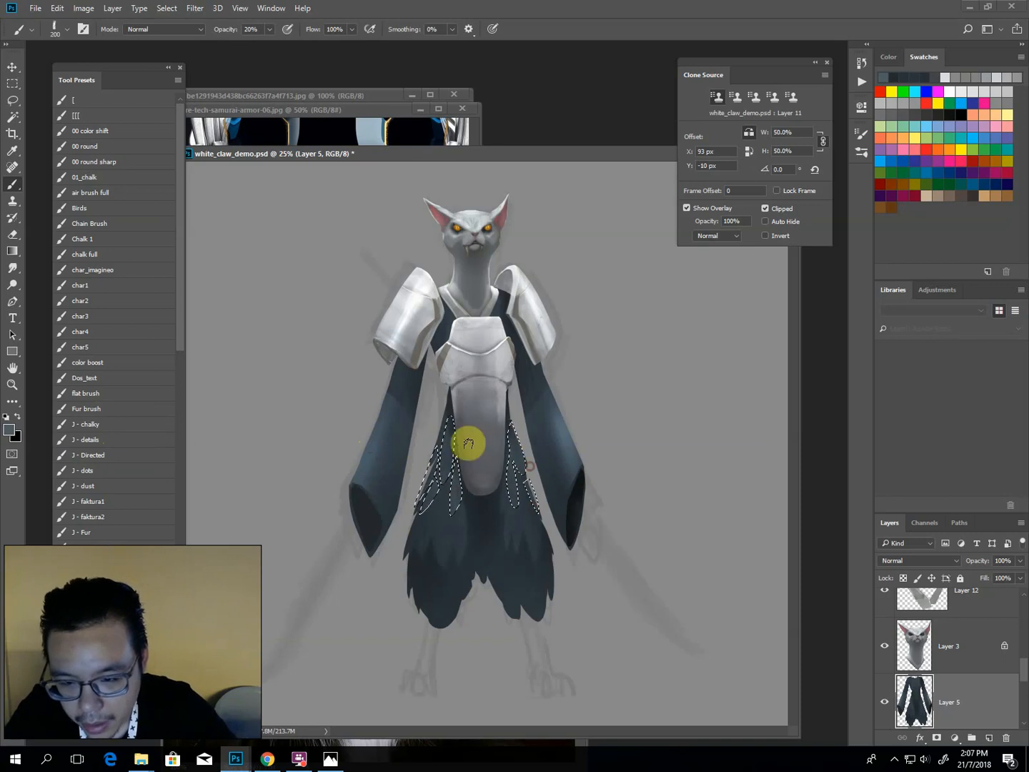
key(ctrl+d)
Lasso a second row of pointed feathers across the mid skirt and lighten them with a size 175 brush at 20% opacity.
key(l)
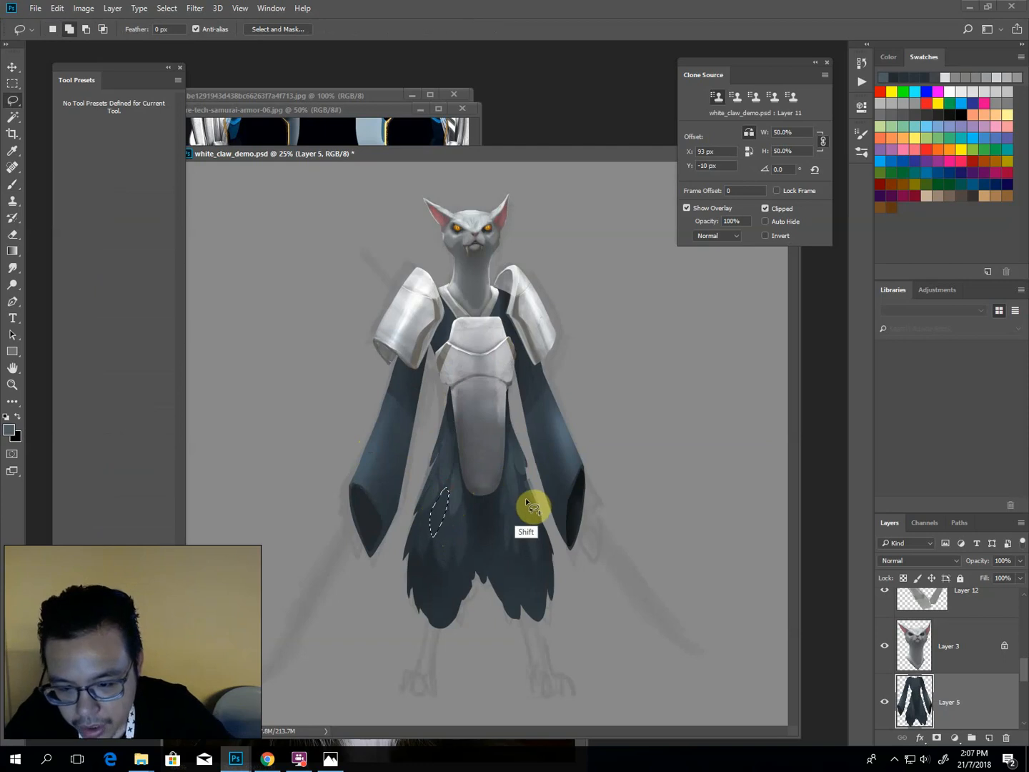
mouse_move(524, 489)
mouse_down()
mouse_move(530, 546)
mouse_move(506, 504)
mouse_move(451, 556)
mouse_move(440, 555)
mouse_move(451, 518)
mouse_move(459, 539)
mouse_move(463, 501)
mouse_move(430, 522)
mouse_up()
drag(425, 525, 419, 523)
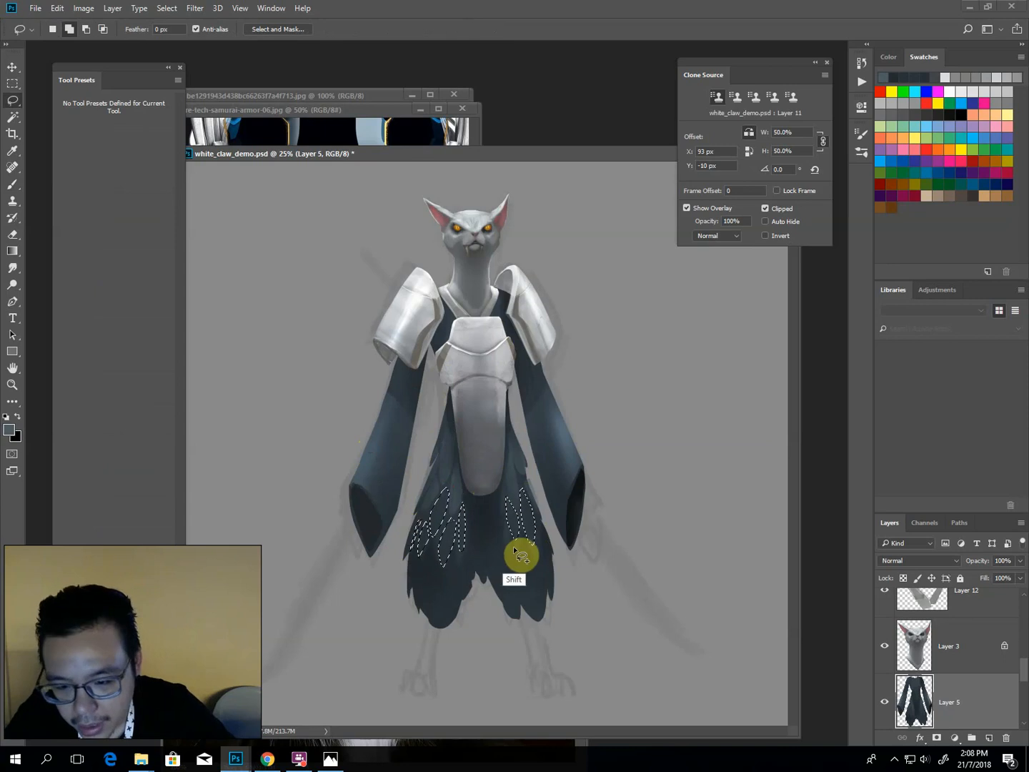
mouse_move(504, 518)
mouse_down()
mouse_move(502, 552)
mouse_move(501, 506)
mouse_move(543, 536)
mouse_up()
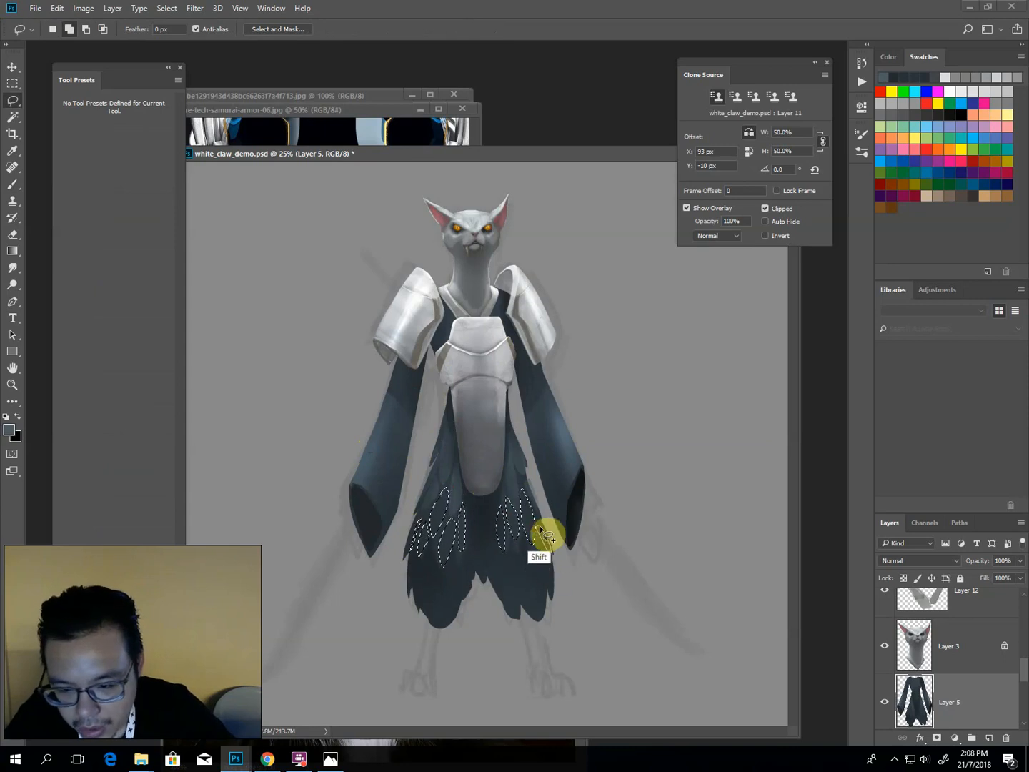
key(ctrl+plus)
key(b)
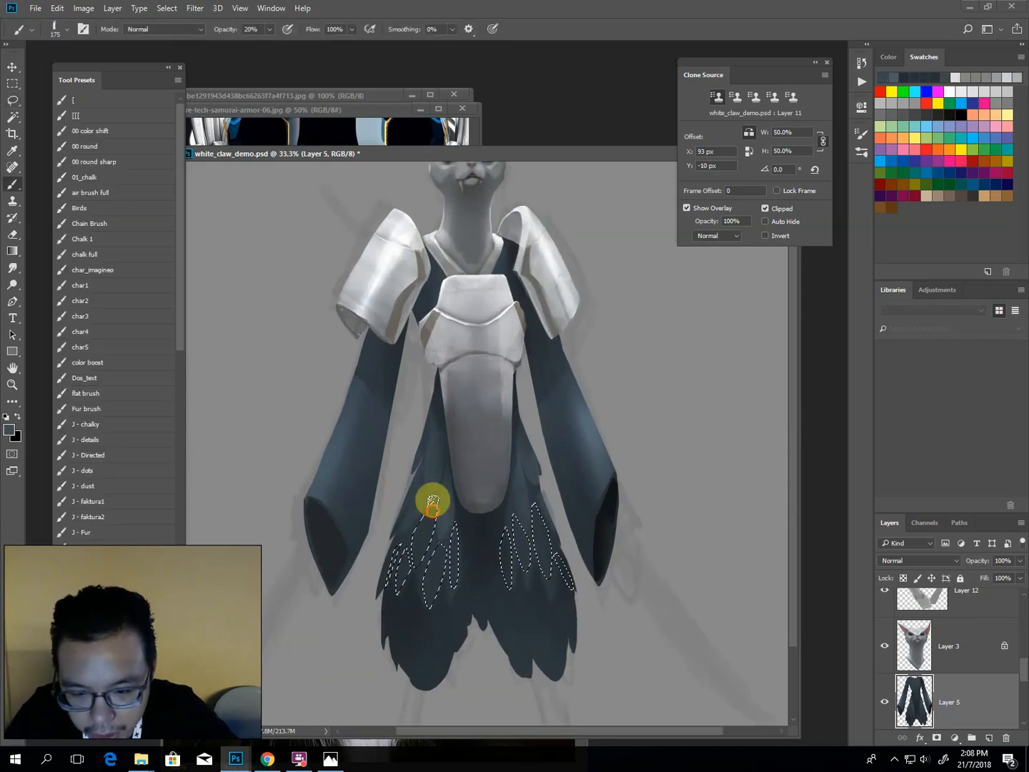
drag(416, 523, 421, 518)
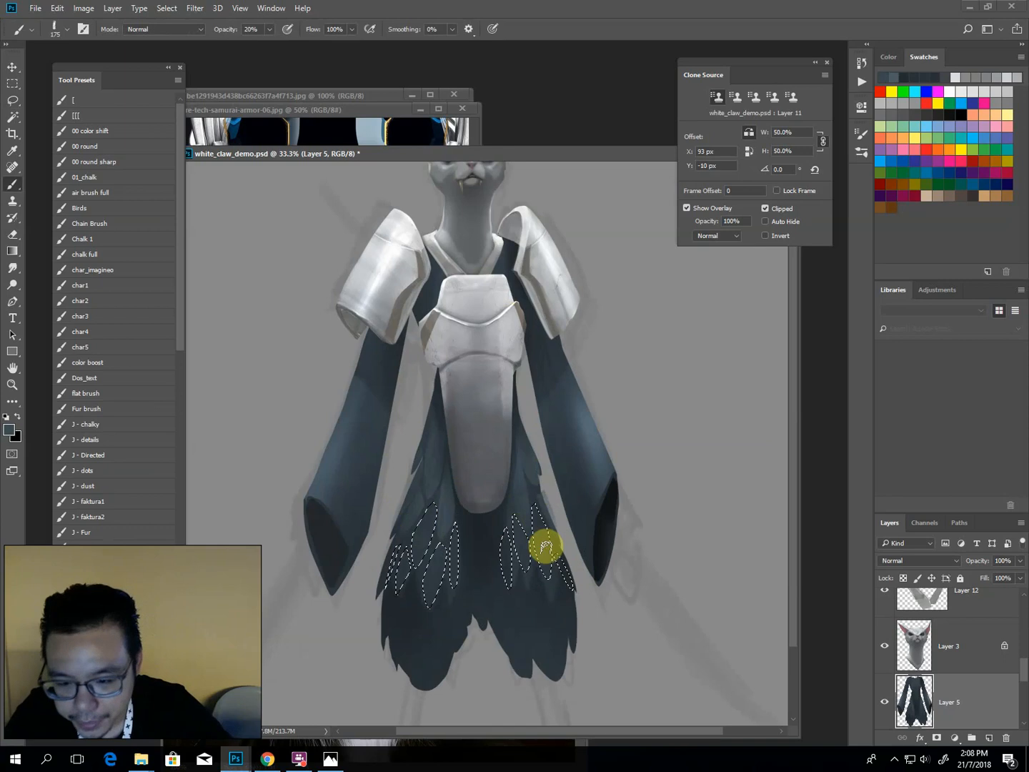
mouse_move(523, 551)
mouse_down()
mouse_move(546, 508)
mouse_move(517, 488)
mouse_up()
alt+click(519, 502)
drag(550, 528, 551, 562)
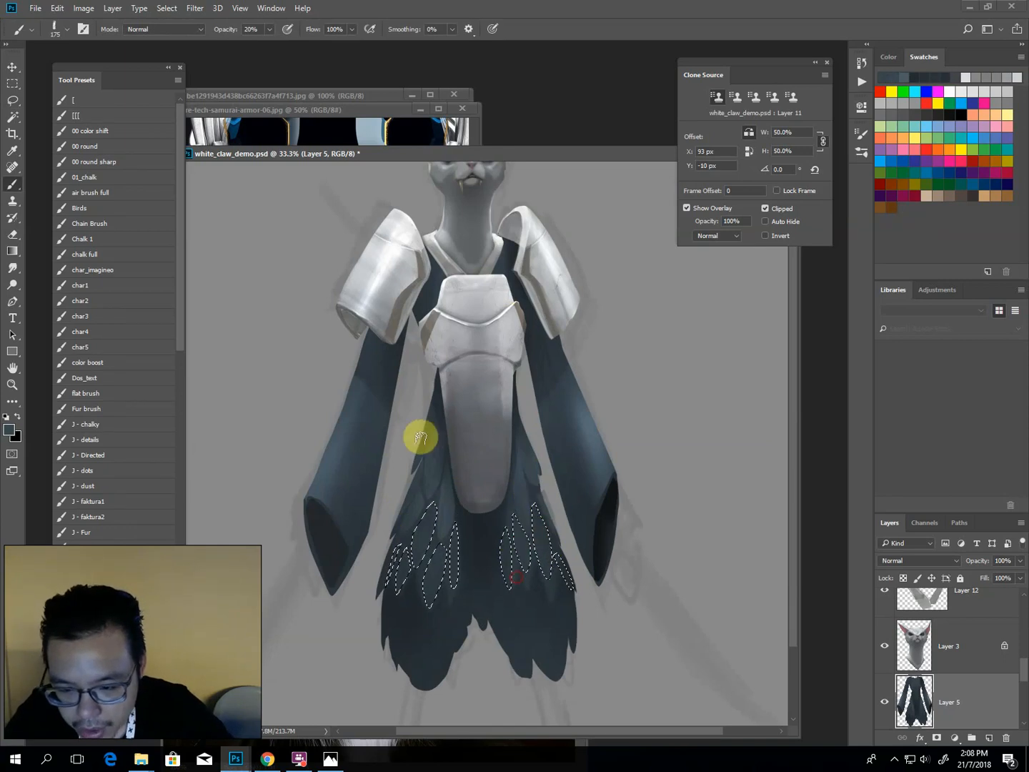
key(l)
click(407, 448)
Lasso long feather shapes on both sides of the skirt's centre and shade them at 50% opacity with a dark sampled robe colour.
drag(424, 554, 446, 420)
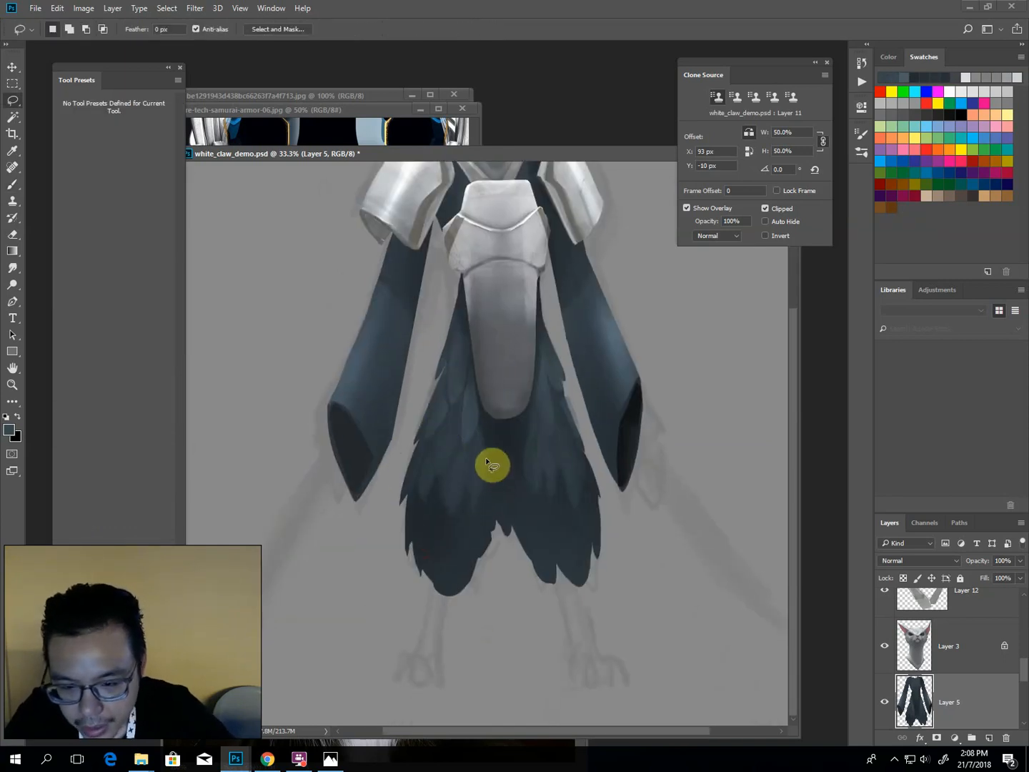
mouse_move(486, 461)
mouse_down()
mouse_move(479, 476)
mouse_move(474, 440)
mouse_move(454, 453)
mouse_move(486, 453)
mouse_up()
mouse_move(539, 413)
mouse_down()
mouse_move(557, 434)
mouse_move(562, 492)
mouse_move(544, 512)
mouse_move(517, 458)
mouse_move(535, 407)
mouse_move(543, 491)
mouse_up()
key(b)
alt+click(509, 435)
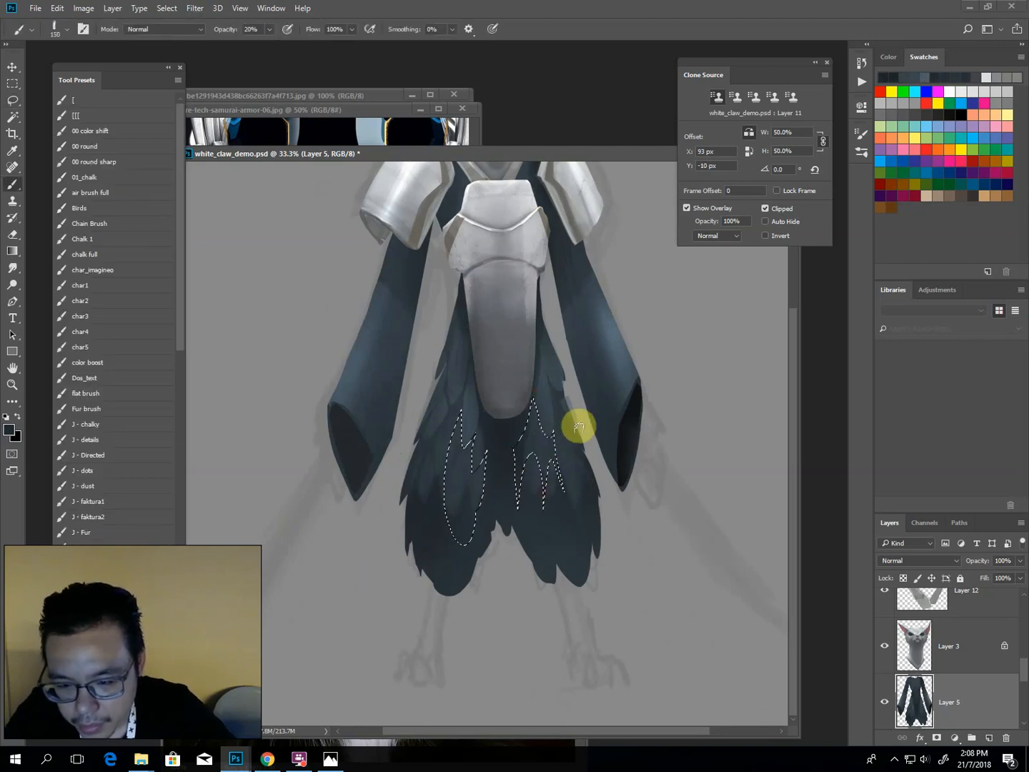
mouse_move(578, 427)
mouse_down()
mouse_move(556, 448)
mouse_move(558, 421)
mouse_move(539, 490)
mouse_up()
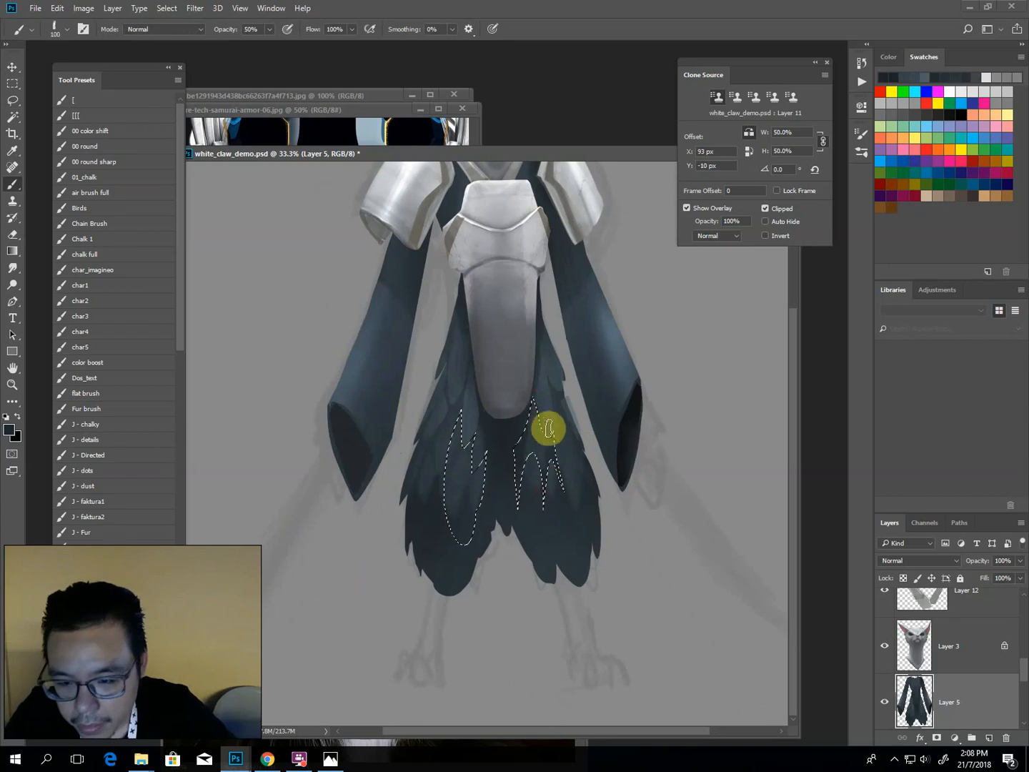
key([)
drag(469, 478, 478, 481)
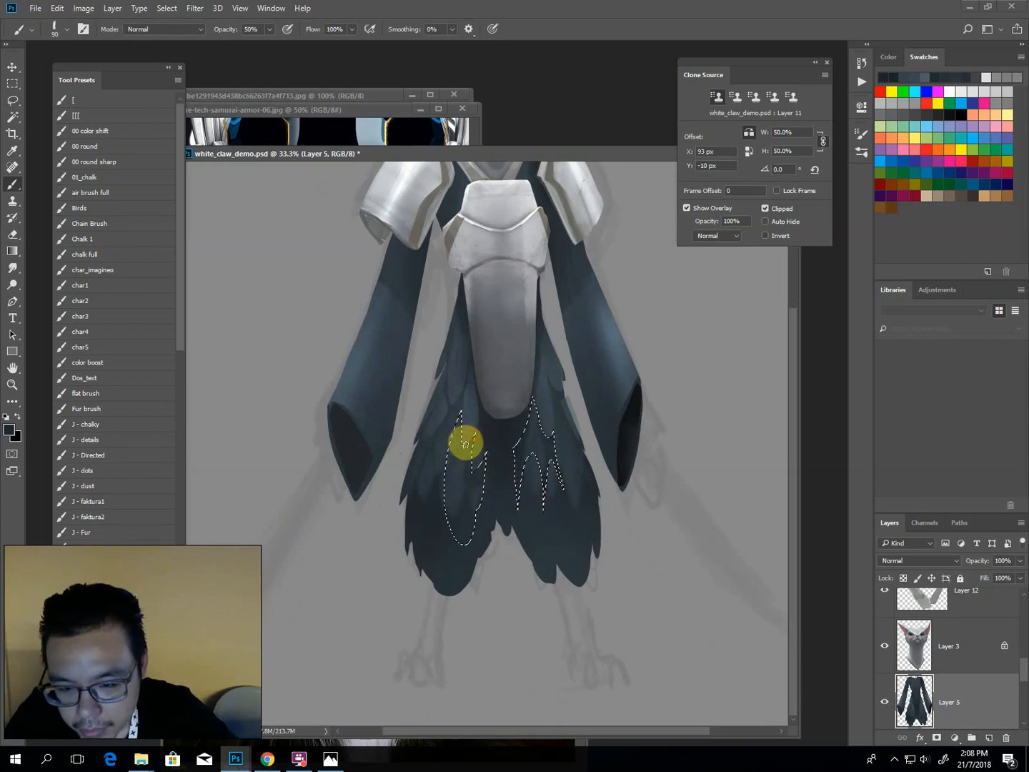
key(bracketleft)
key(bracketleft)
key(l)
key(ctrl+d)
Lasso a narrow feather near the skirt's left edge and shade it with a size 60 brush at 50% opacity.
key(b)
key(bracketleft)
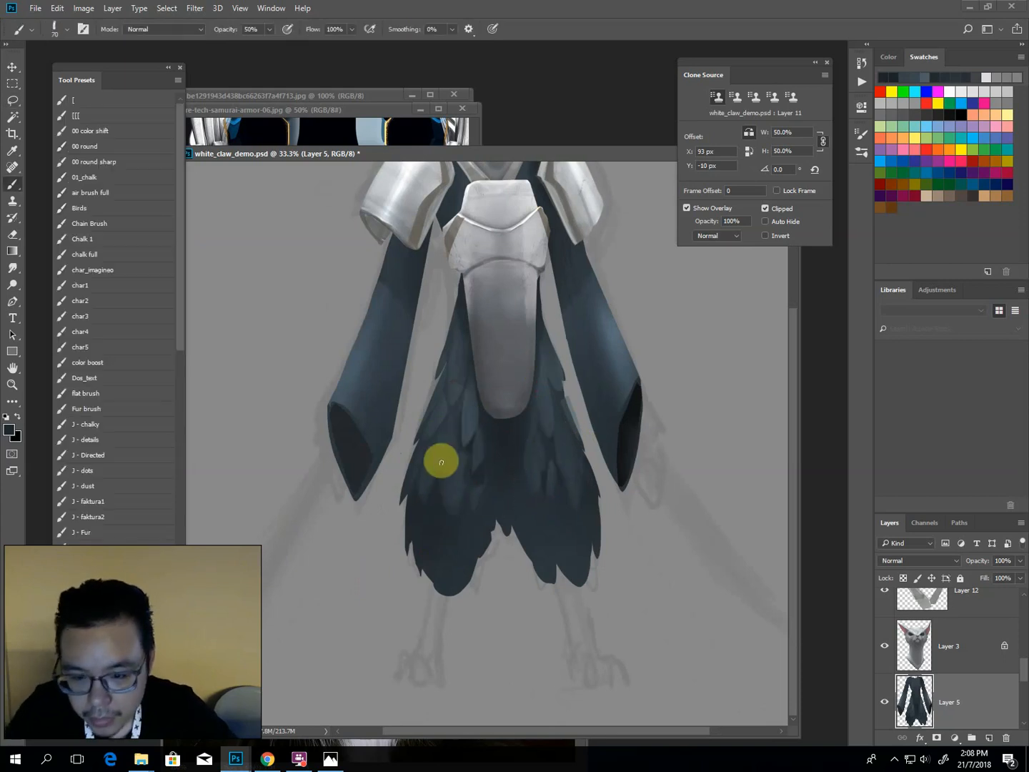
key(l)
mouse_move(435, 438)
mouse_down()
mouse_move(412, 519)
mouse_move(433, 489)
mouse_up()
key(b)
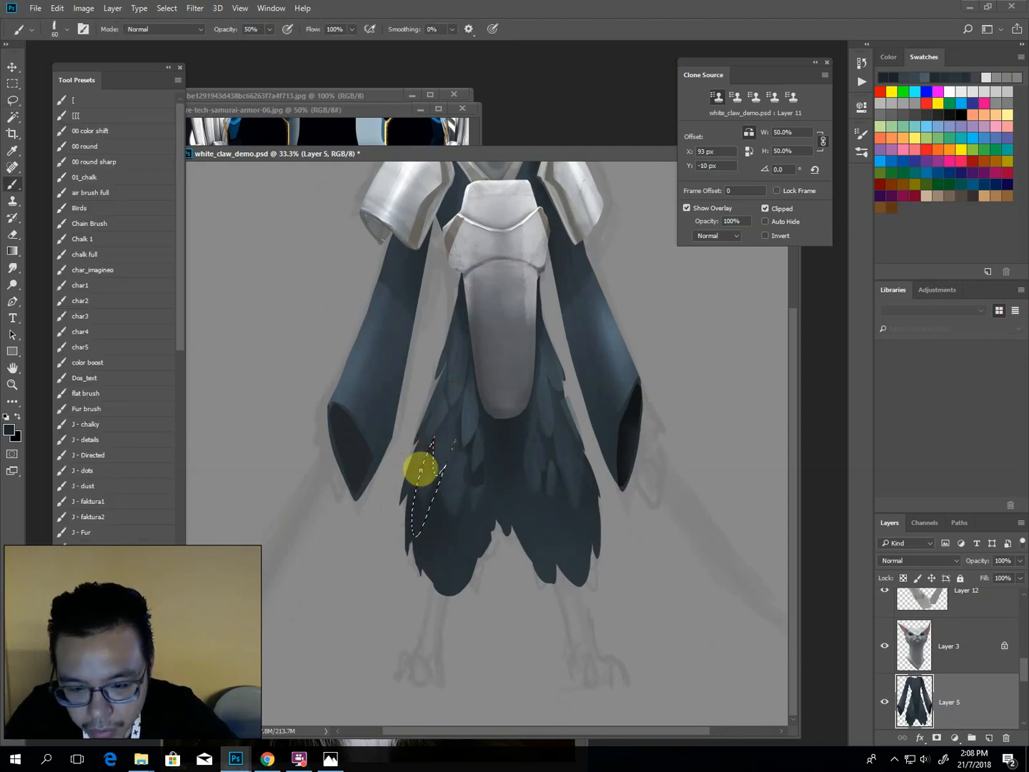
key(ctrl+d)
Lasso pointed feather tips along the skirt's lower hem and shade their edges on locked transparency with a size 100 brush at 50% opacity.
key(l)
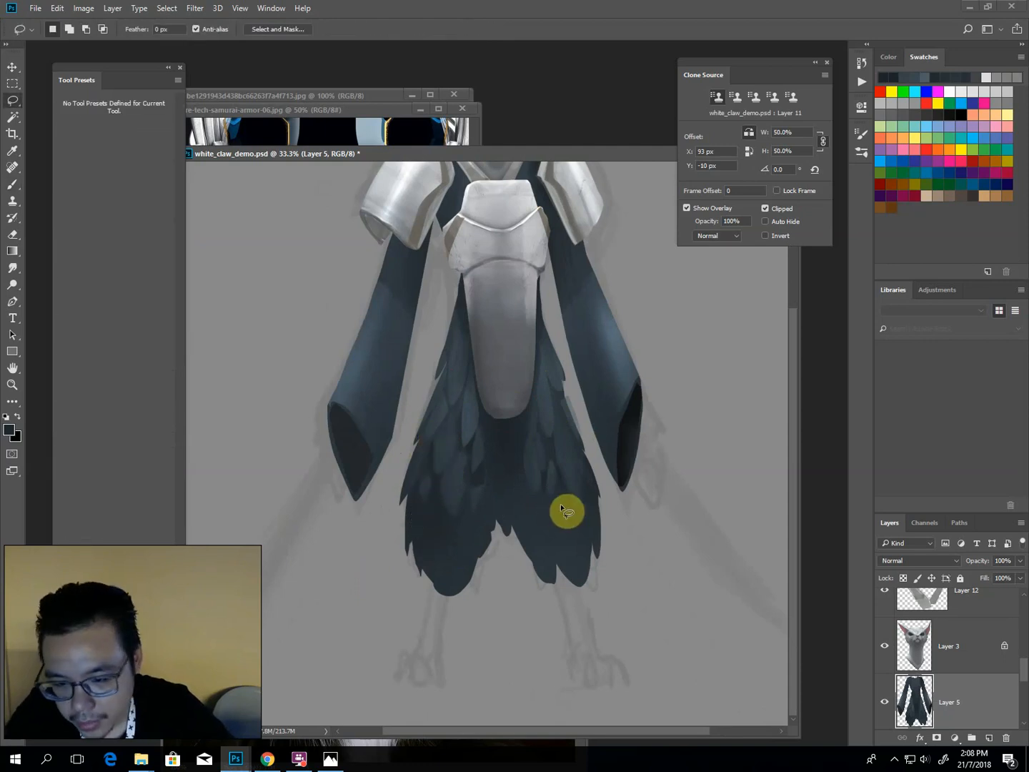
drag(589, 493, 588, 524)
mouse_move(591, 538)
mouse_down()
mouse_move(569, 521)
mouse_move(572, 557)
mouse_move(557, 551)
mouse_move(553, 530)
mouse_move(551, 561)
mouse_move(536, 512)
mouse_move(524, 535)
mouse_move(508, 505)
mouse_move(509, 564)
mouse_move(606, 531)
mouse_up()
mouse_move(497, 532)
mouse_down()
mouse_move(483, 538)
mouse_move(470, 521)
mouse_move(467, 561)
mouse_move(438, 559)
mouse_move(420, 530)
mouse_move(503, 584)
mouse_move(490, 511)
mouse_up()
key(b)
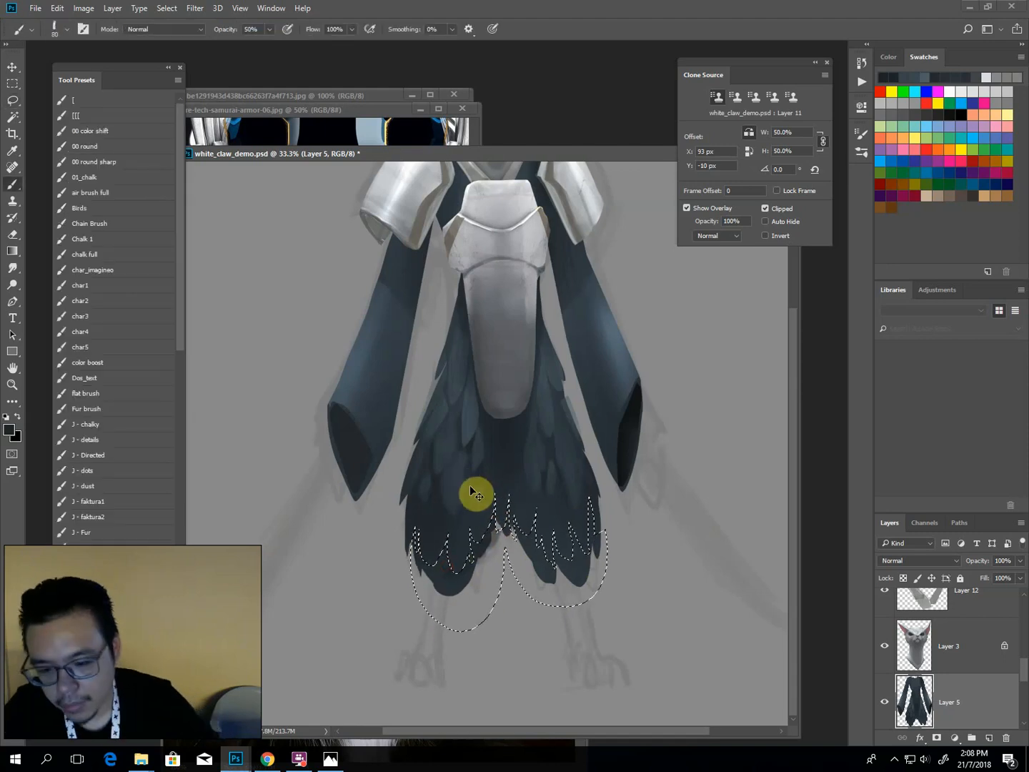
click(903, 578)
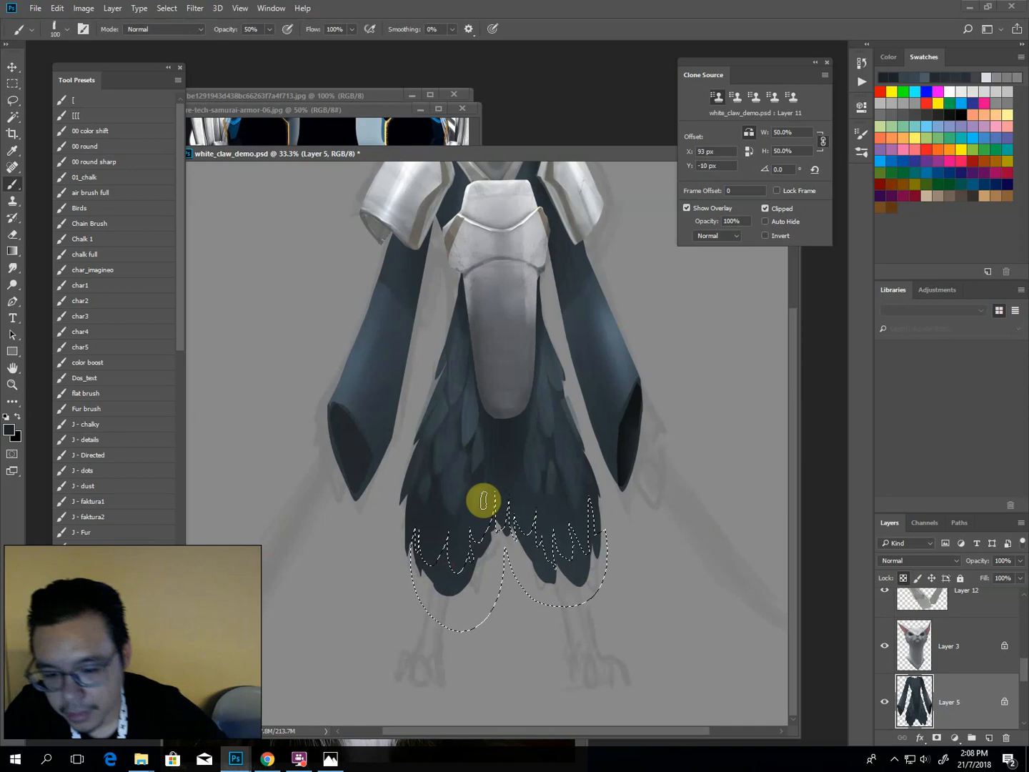
key(bracketright)
key(bracketright)
mouse_move(491, 520)
mouse_down()
mouse_move(486, 536)
mouse_move(533, 528)
mouse_move(549, 551)
mouse_move(564, 522)
mouse_move(591, 502)
mouse_up()
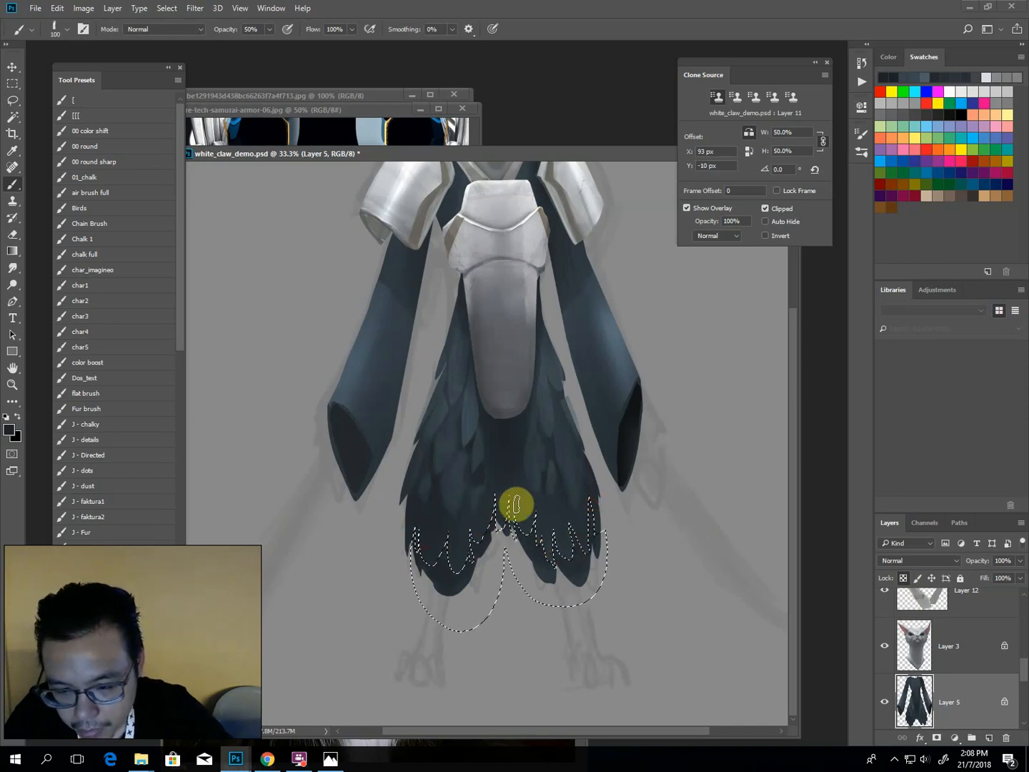
key(ctrl+d)
Darken small gaps between the skirt's lower feathers with a brush sized 25 to 35 at 50% opacity.
key(bracketleft)
key(bracketleft)
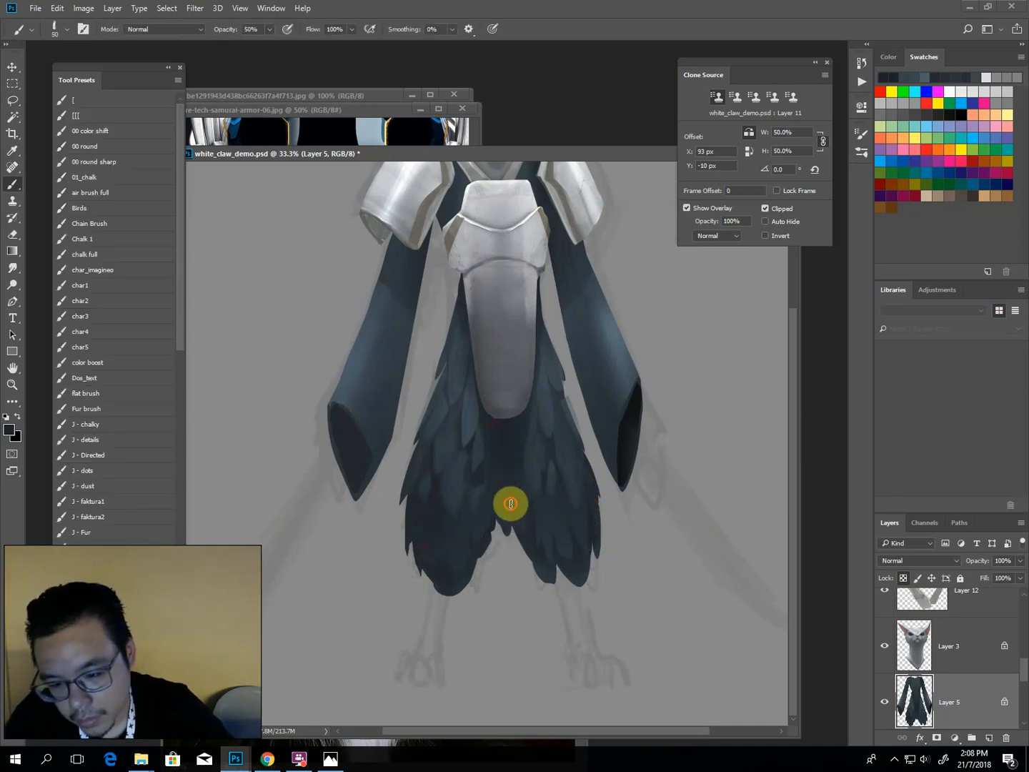
key(bracketleft)
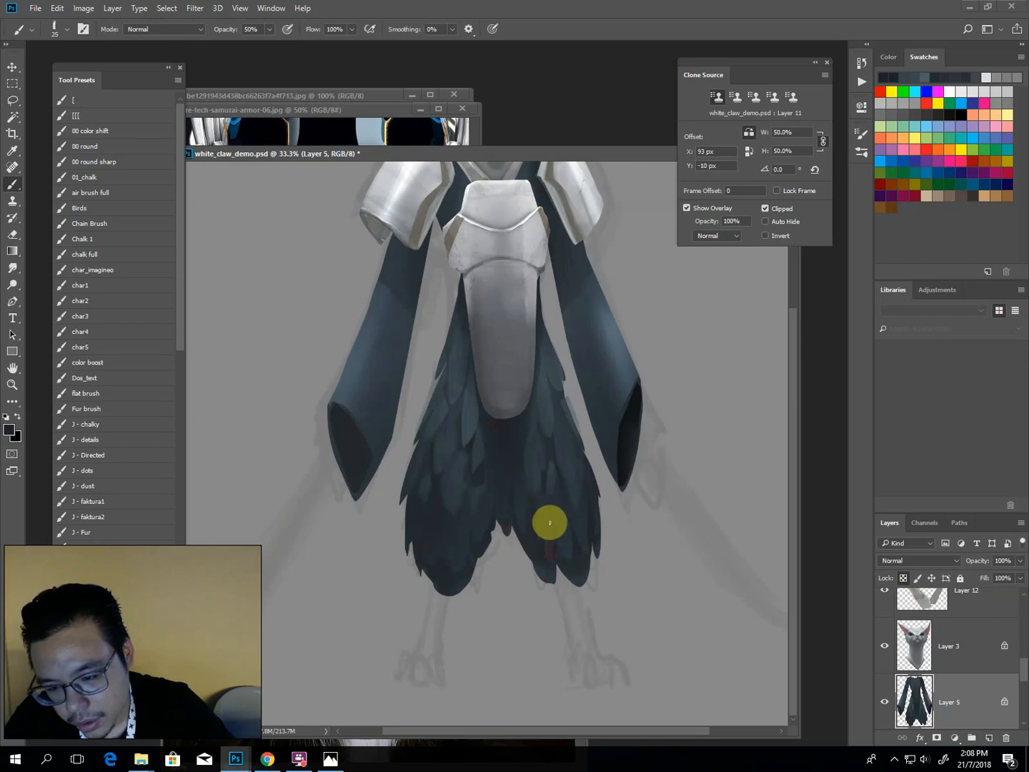
key(bracketleft)
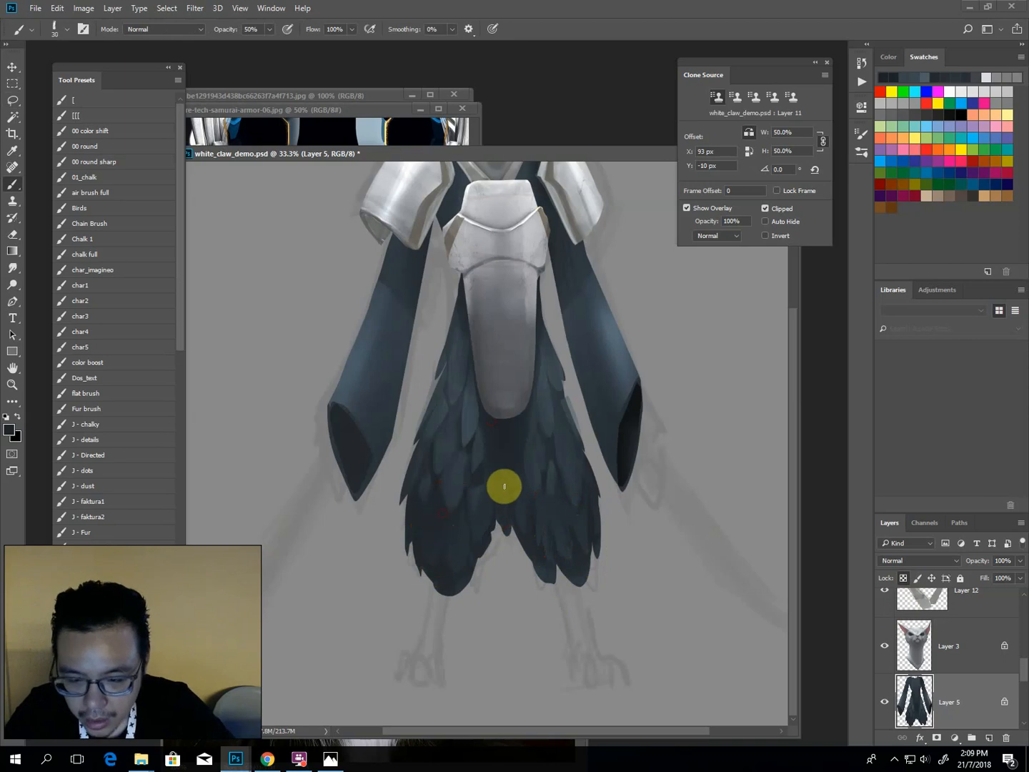
key(bracketright)
key(ctrl+minus)
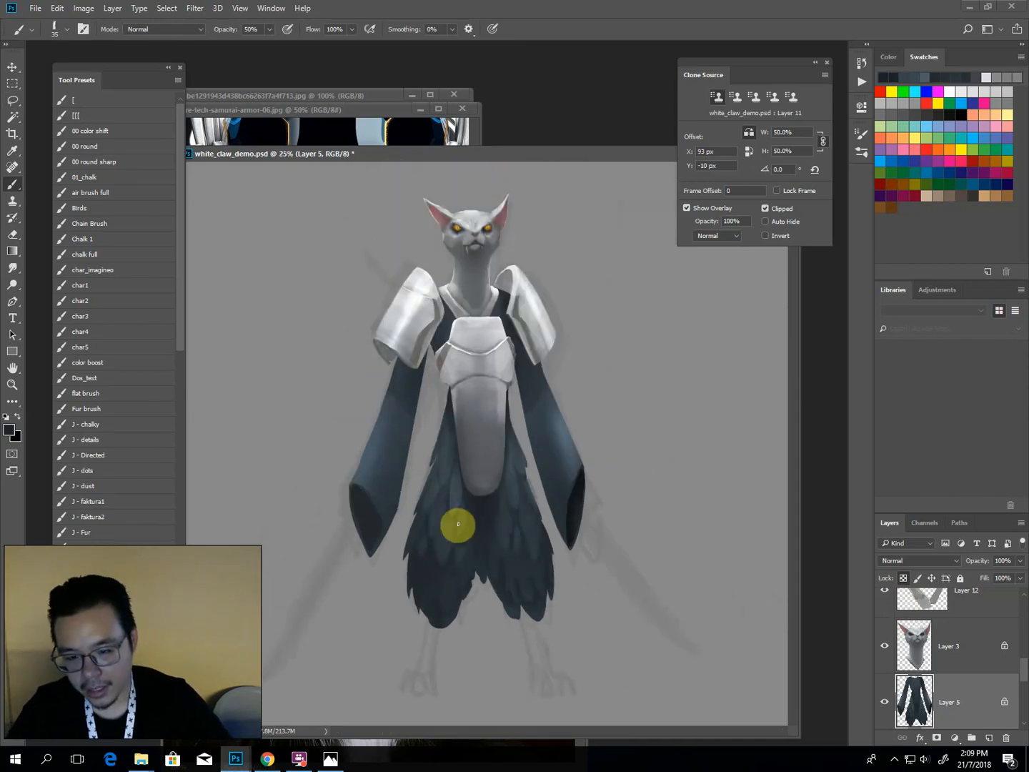
key(o)
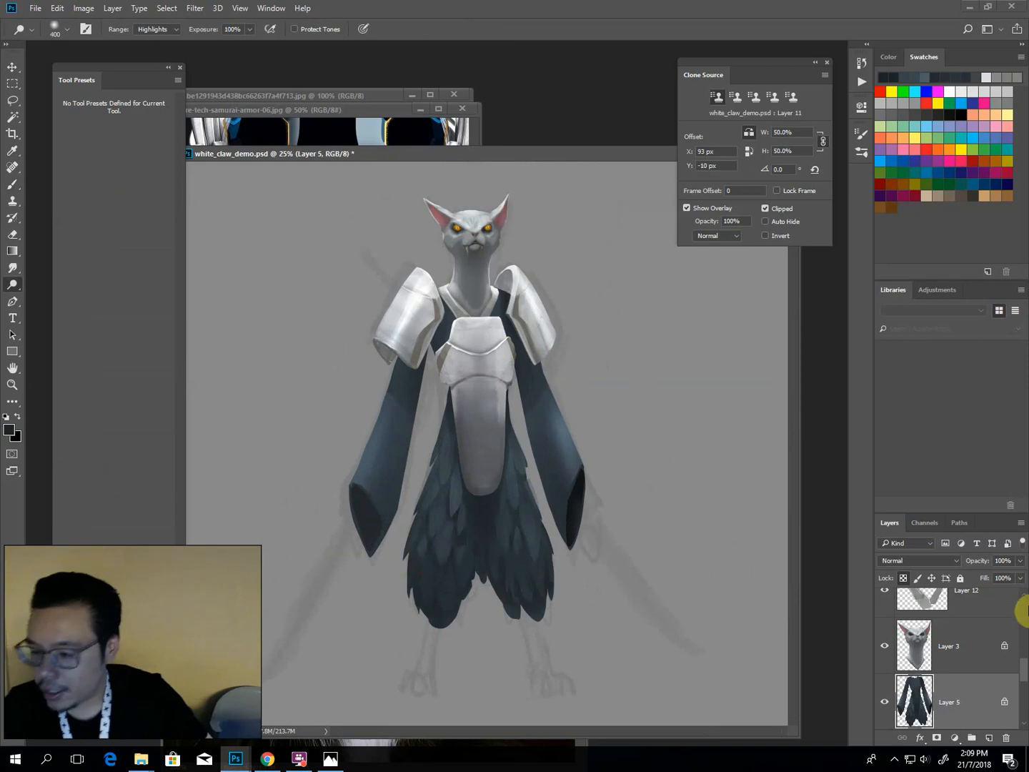
Fill Layer 1 with the sampled backdrop grey and darken it using Hue/Saturation at a Lightness of about -39.
drag(1021, 669, 1000, 729)
click(978, 656)
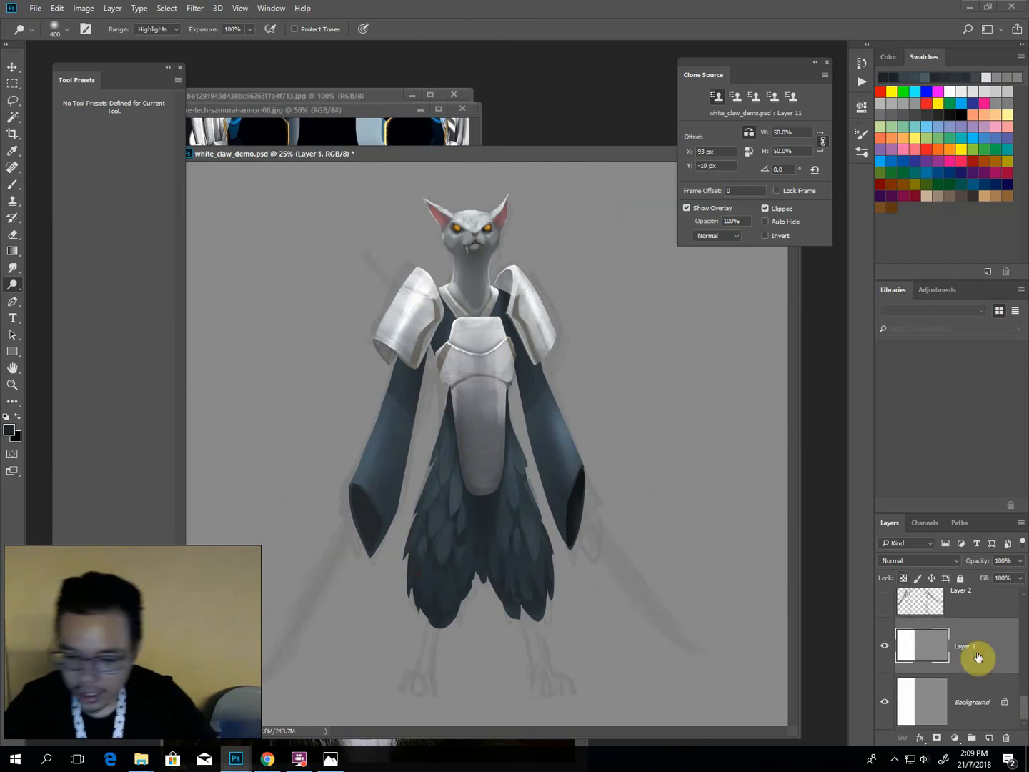
key(b)
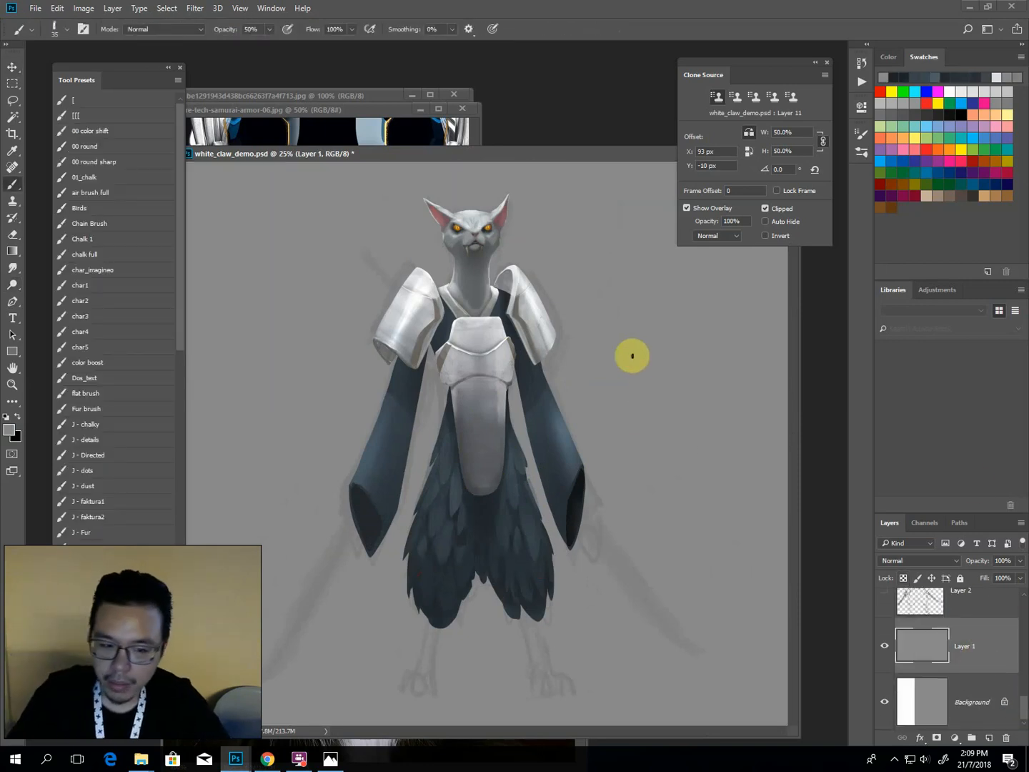
key(ctrl+u)
drag(781, 307, 757, 310)
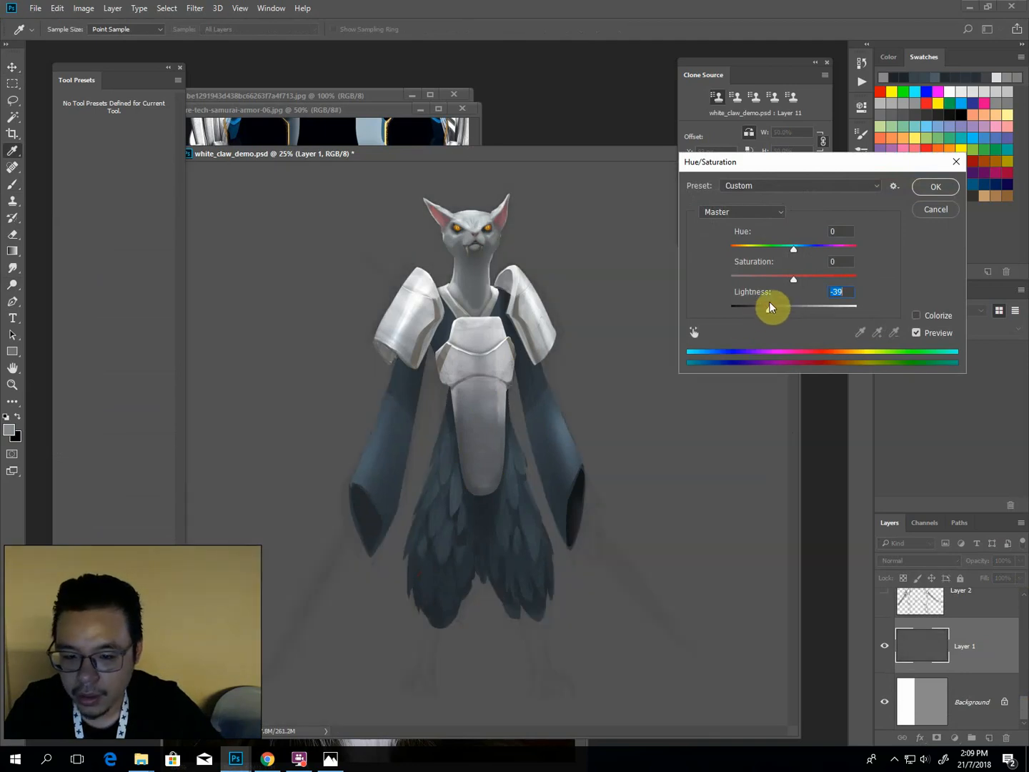
key(Return)
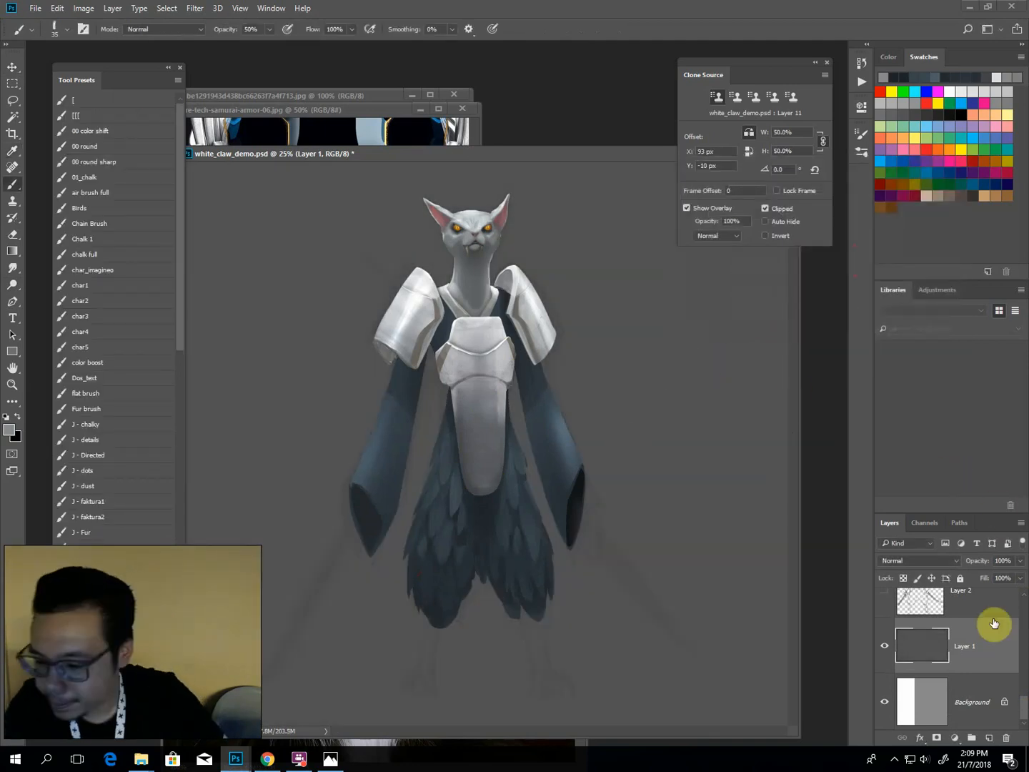
Apply Levels to the robe on Layer 5 with a midtone of 0.84 and a white input of about 234.
scroll(993, 643, up, 5)
click(973, 710)
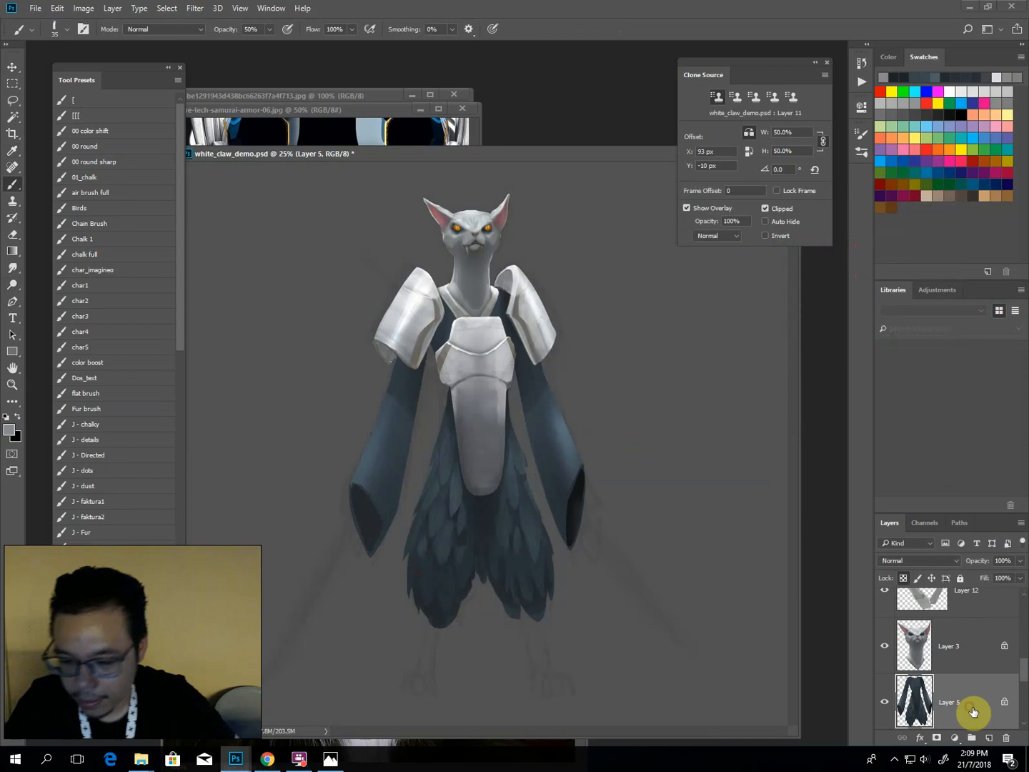
key(ctrl+l)
drag(801, 504, 806, 507)
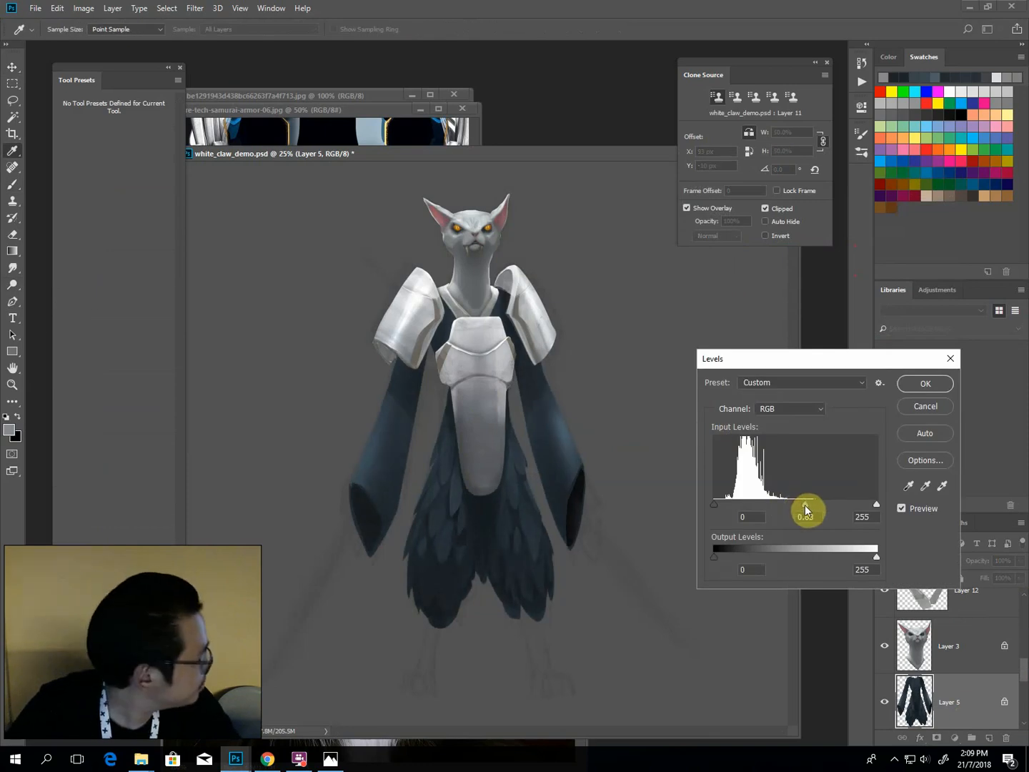
drag(872, 502, 863, 502)
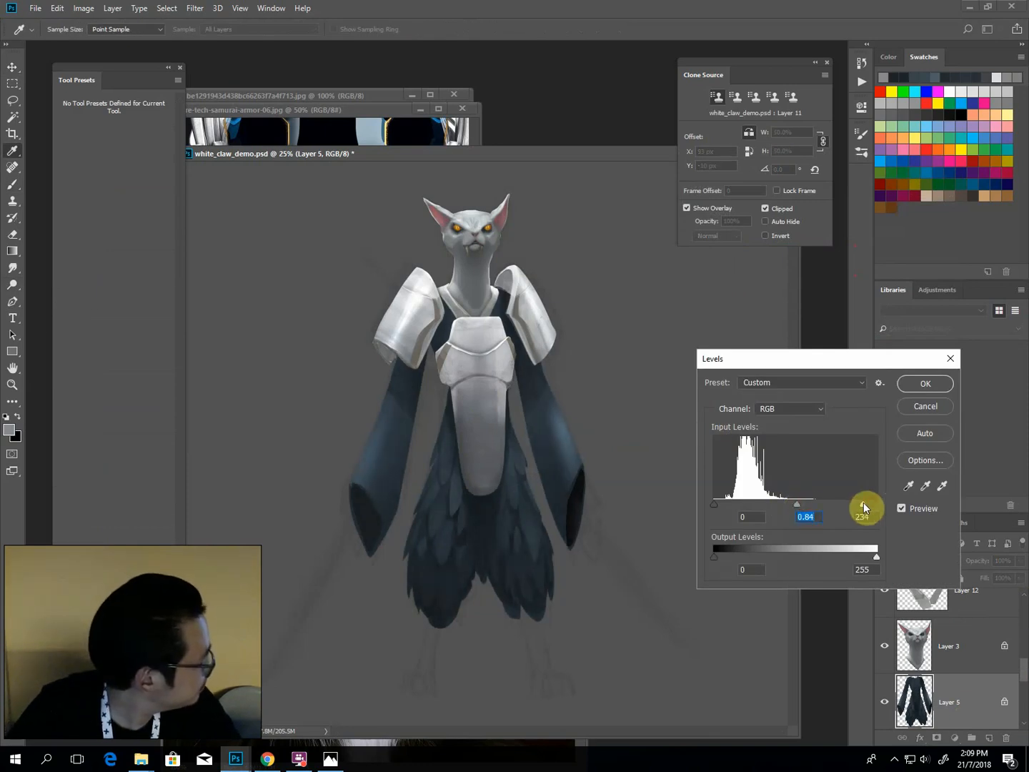
key(Return)
key(b)
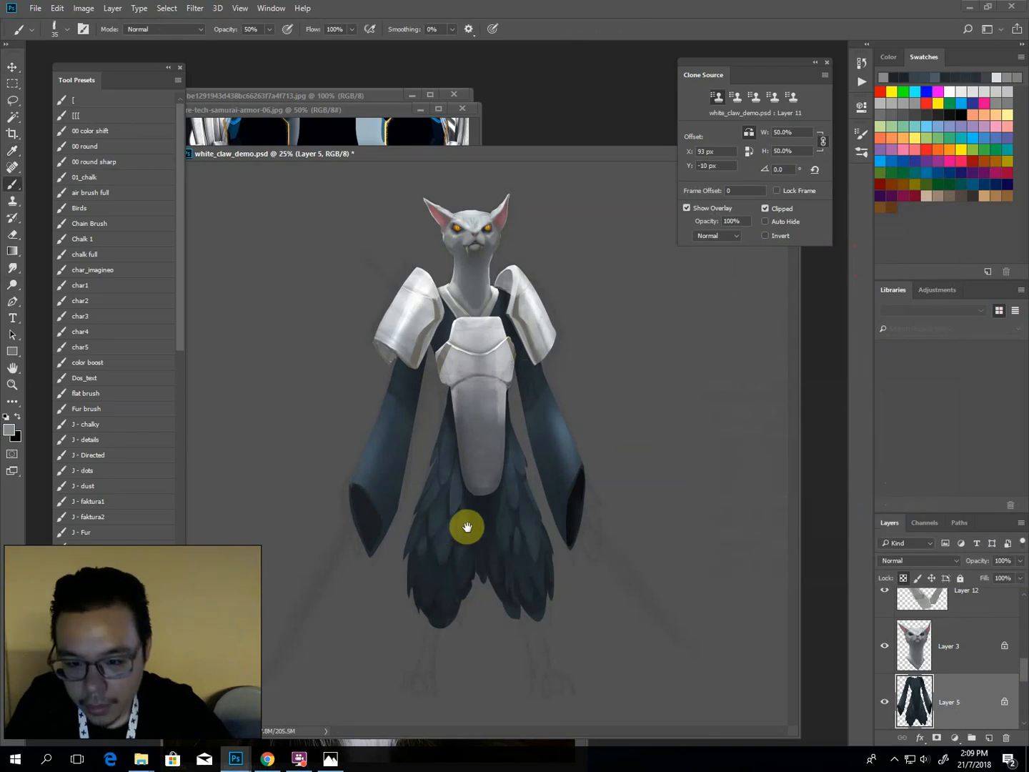
Add a new layer directly beneath the robe layer and lasso both legs and feet following the faint sketch.
key(l)
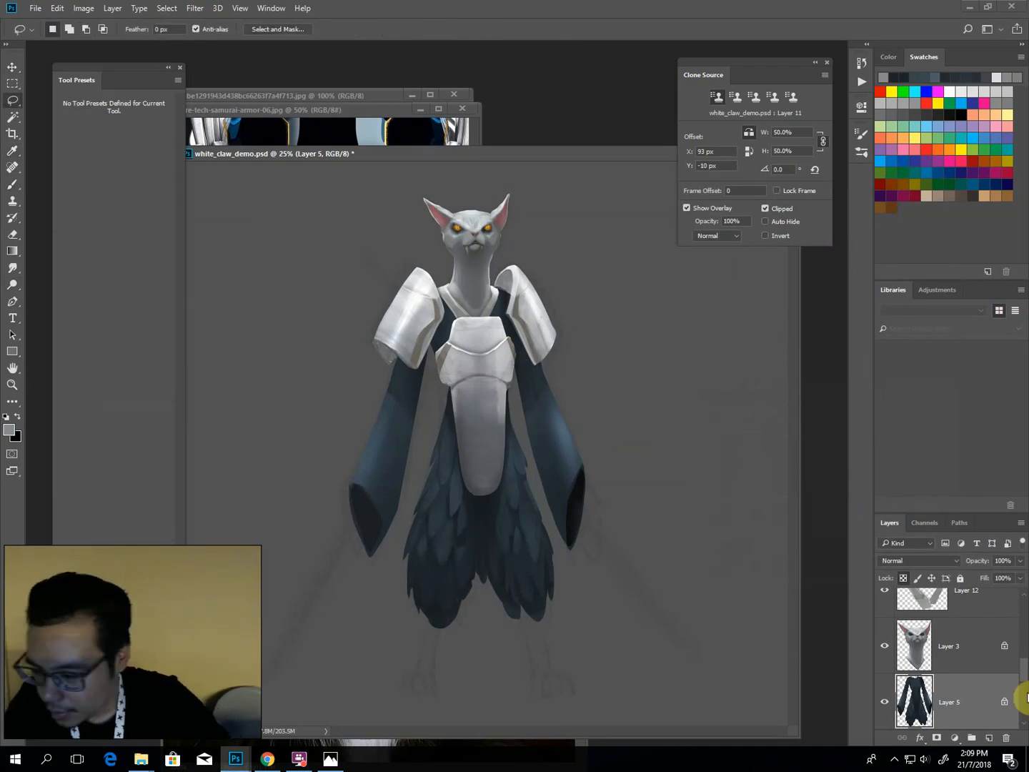
scroll(1024, 669, down, 3)
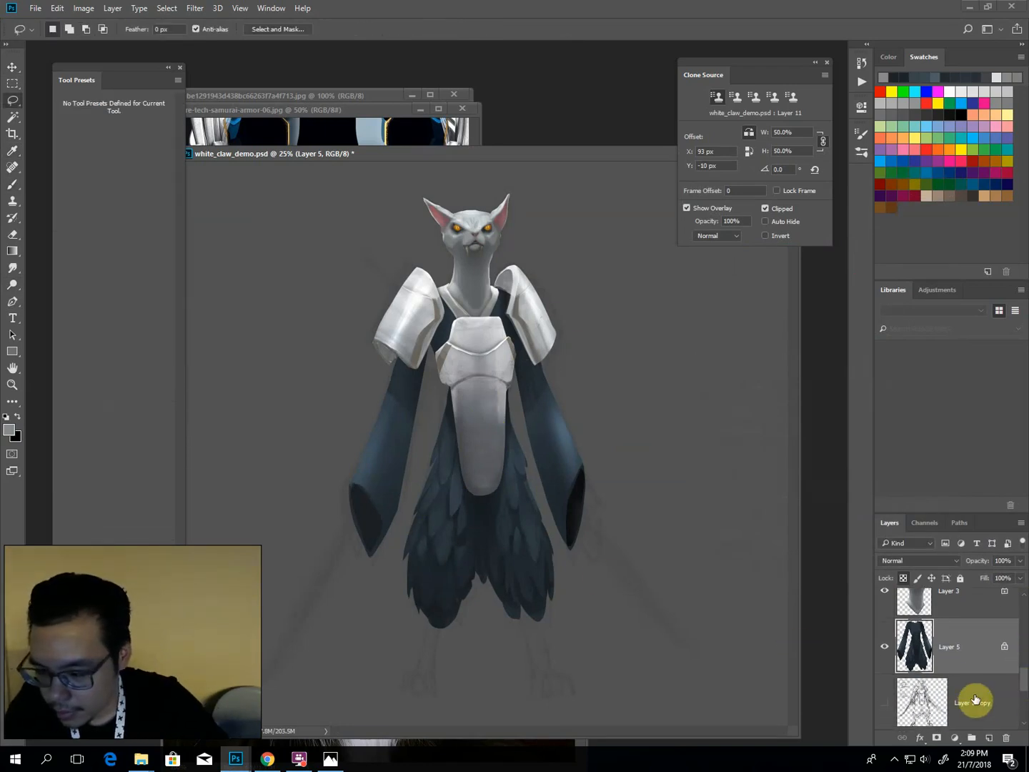
click(975, 703)
click(989, 739)
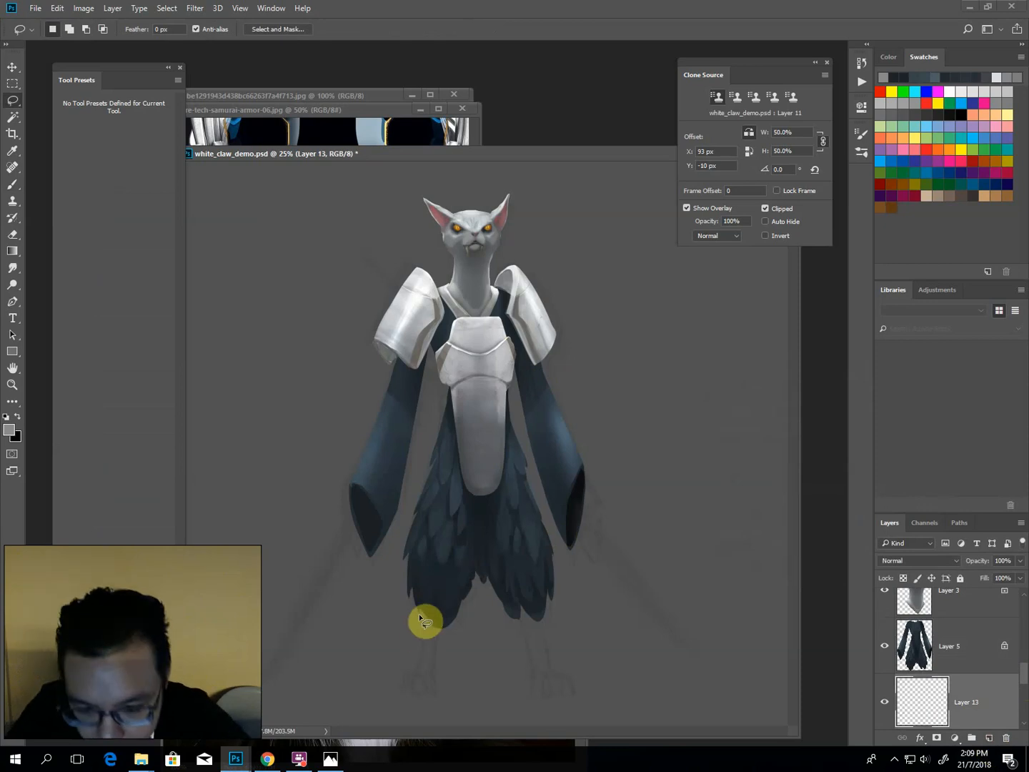
drag(421, 609, 424, 656)
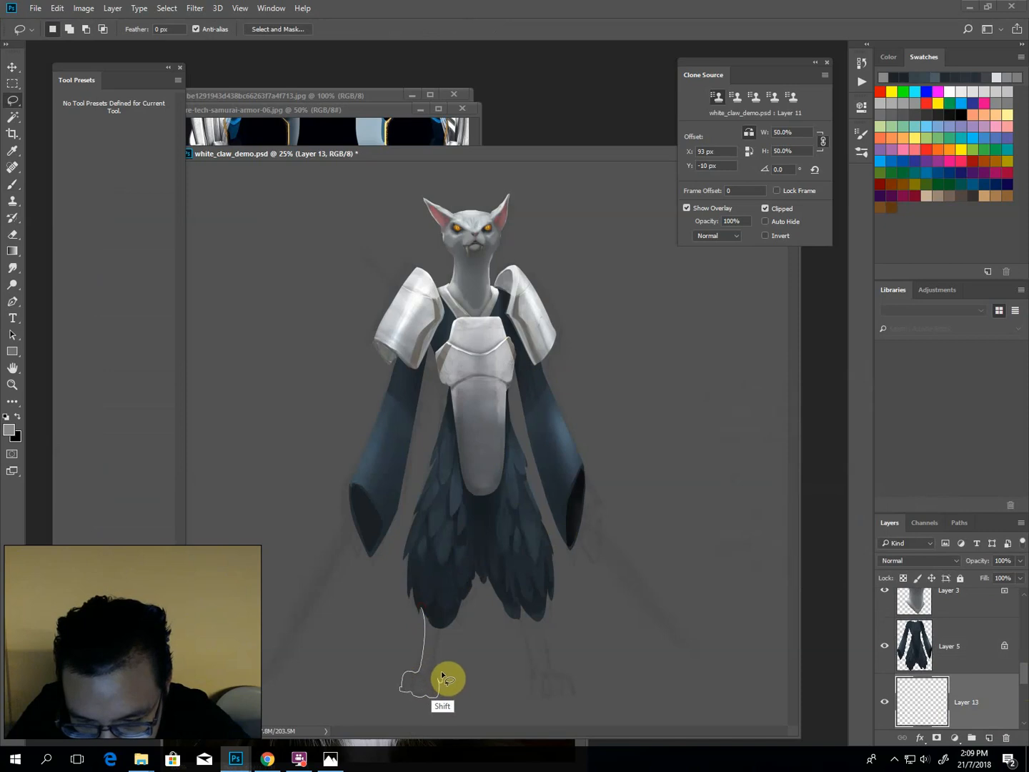
drag(441, 668, 438, 597)
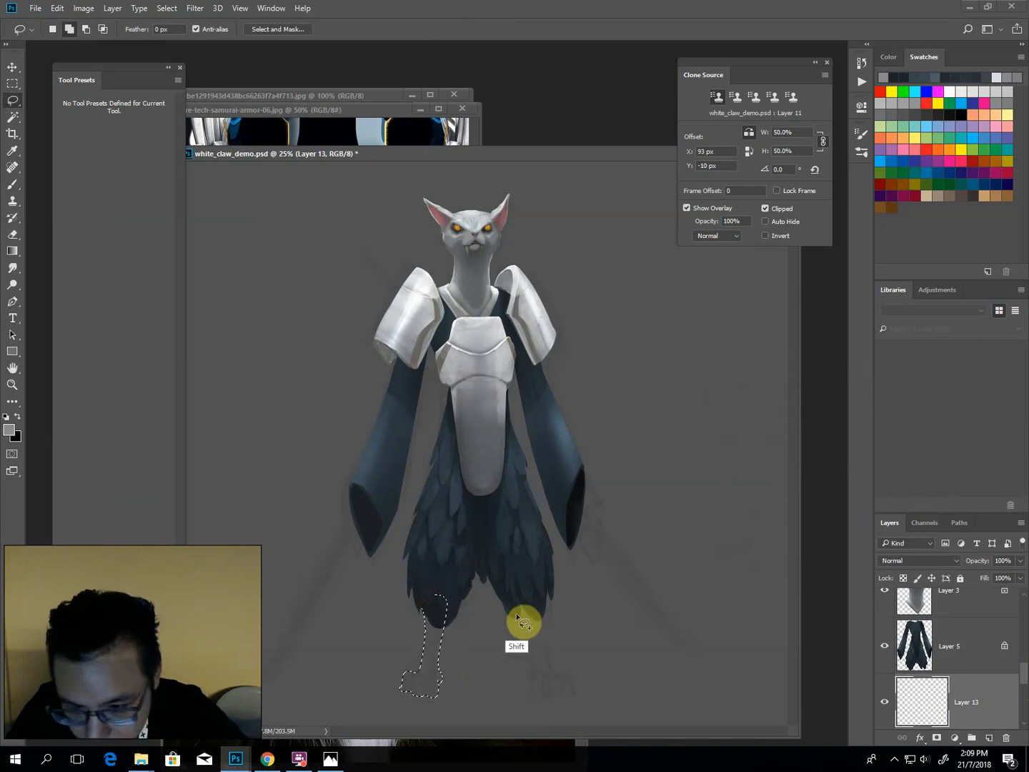
mouse_move(536, 613)
mouse_down()
mouse_move(547, 669)
mouse_move(571, 692)
mouse_move(531, 693)
mouse_move(513, 620)
mouse_move(535, 585)
mouse_up()
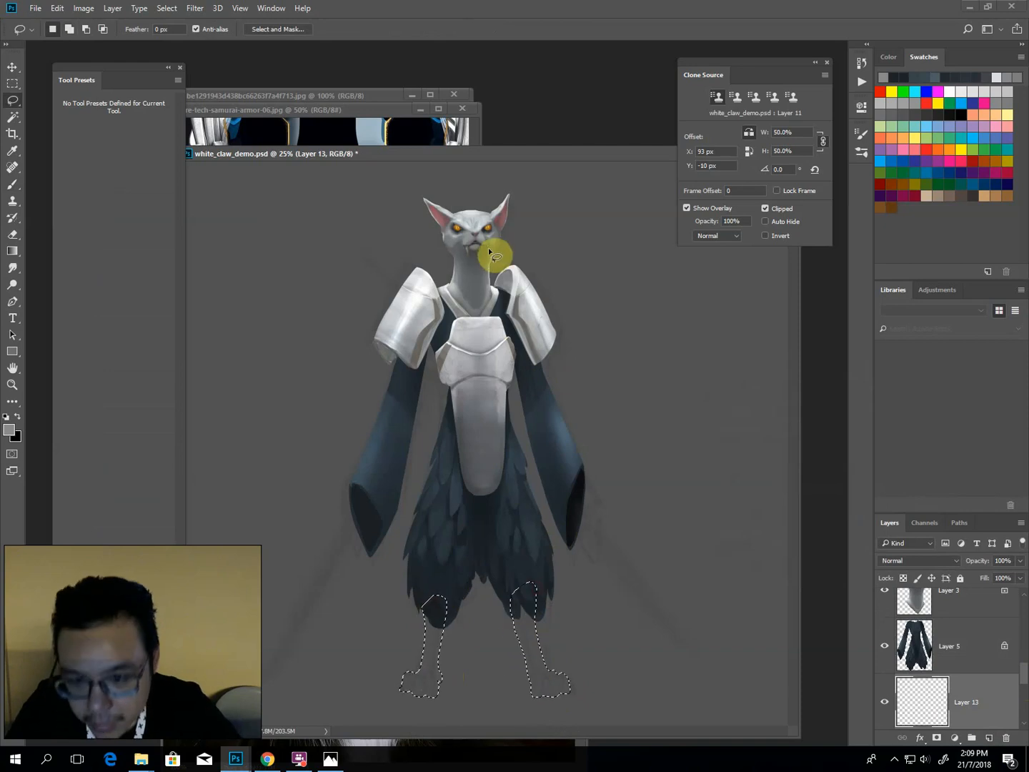
Fill the selected legs and feet with a dark grey sampled from the cat's neck.
key(b)
alt+click(478, 220)
alt+click(475, 267)
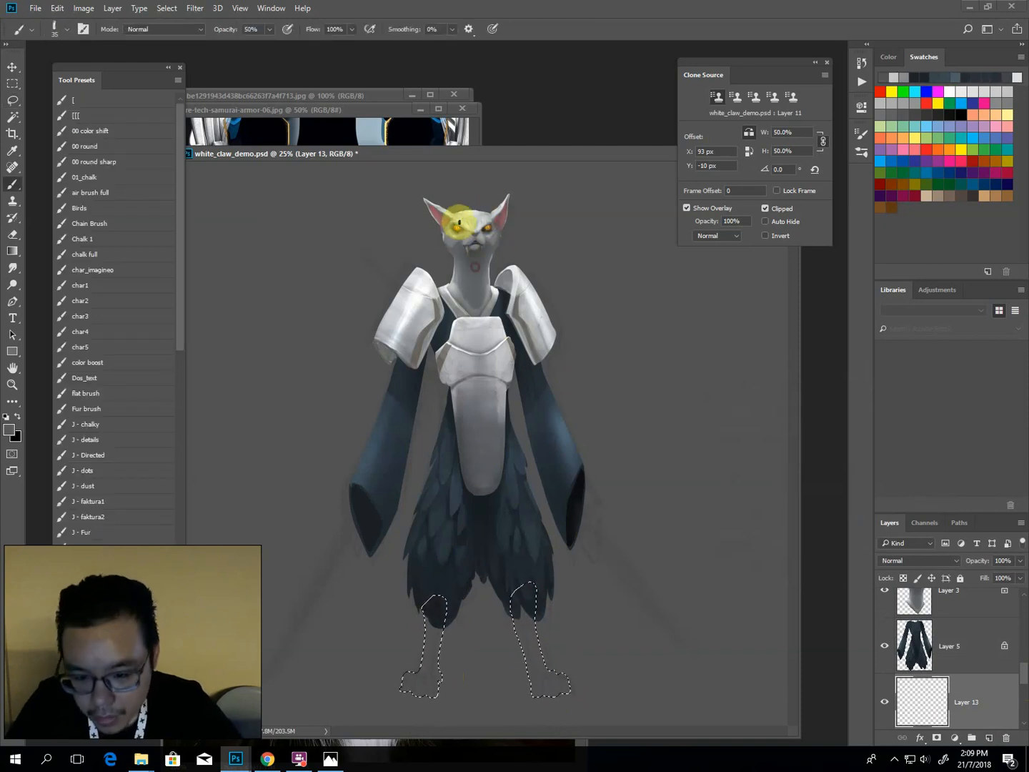
key(alt+BackSpace)
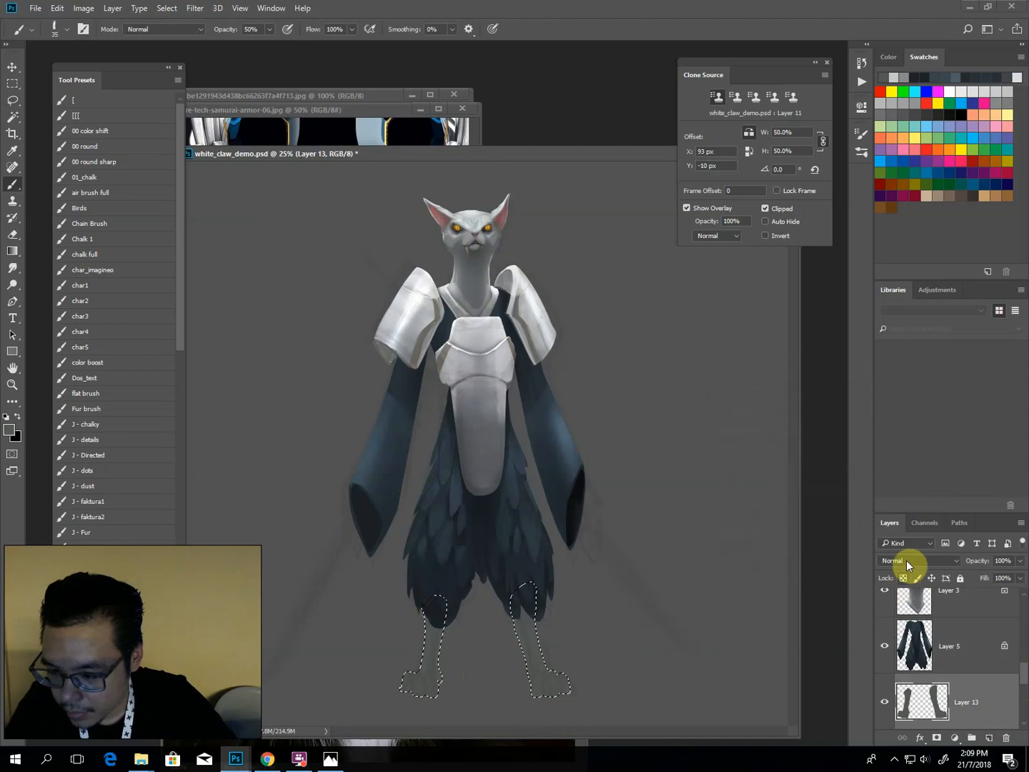
Shade the legs and paws with a grey sampled from the face, using size 50 and 100 brushes at 50% opacity, and lock the layer's transparency.
alt+click(456, 236)
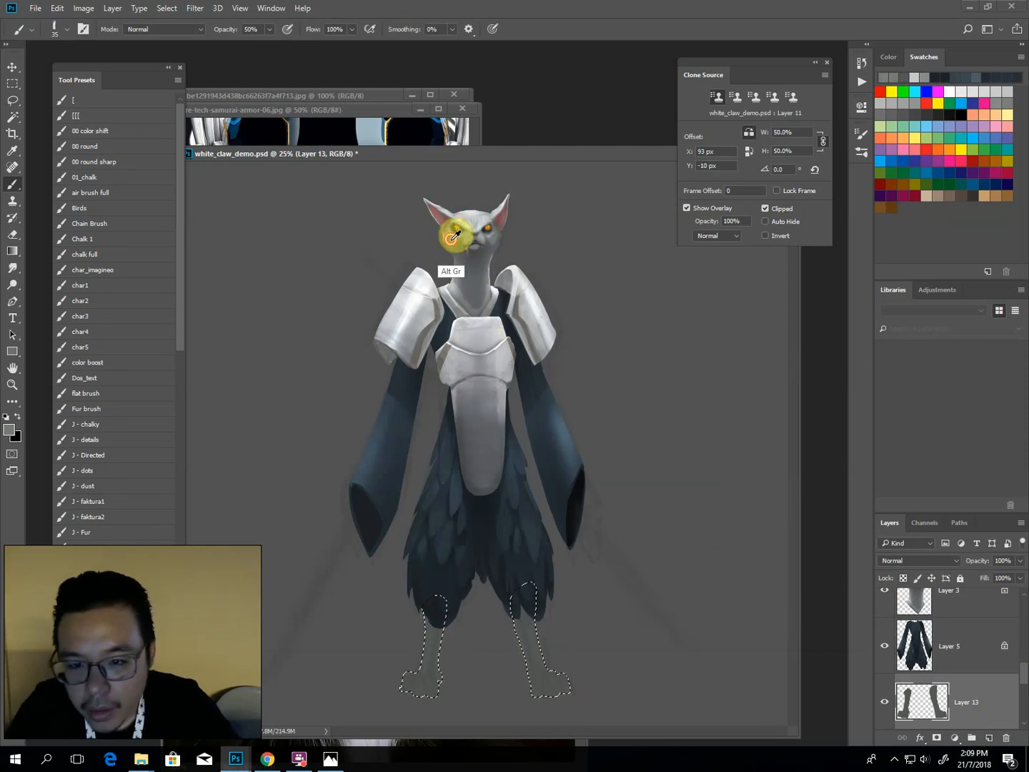
key(bracketright)
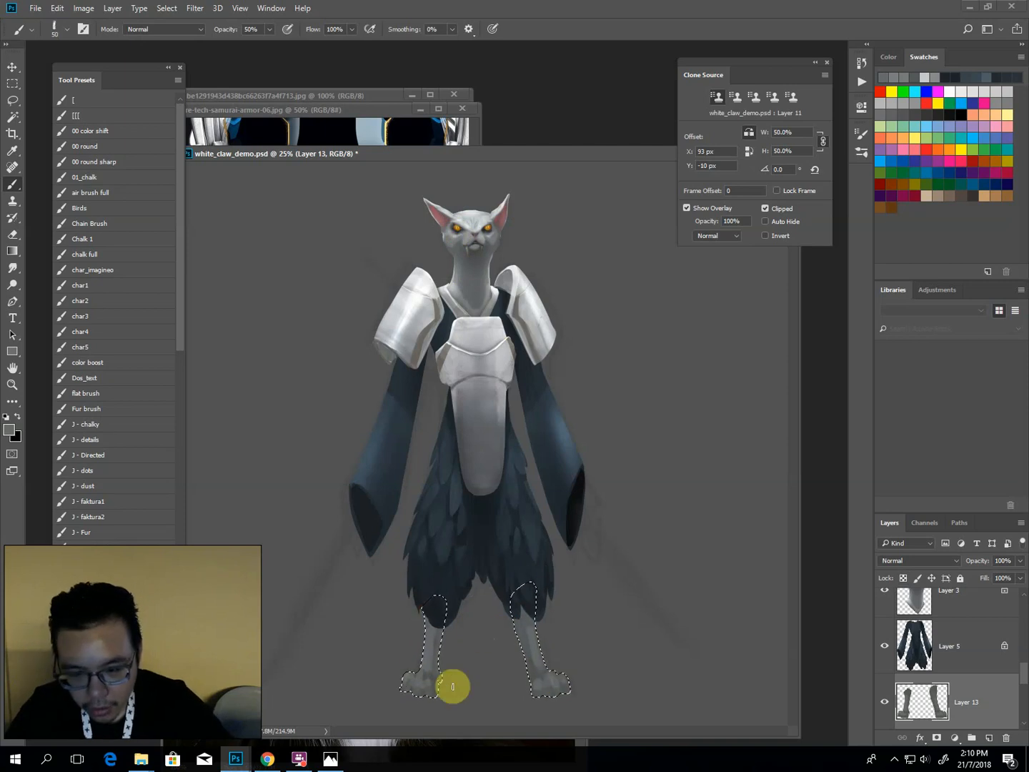
key(l)
click(393, 646)
key(b)
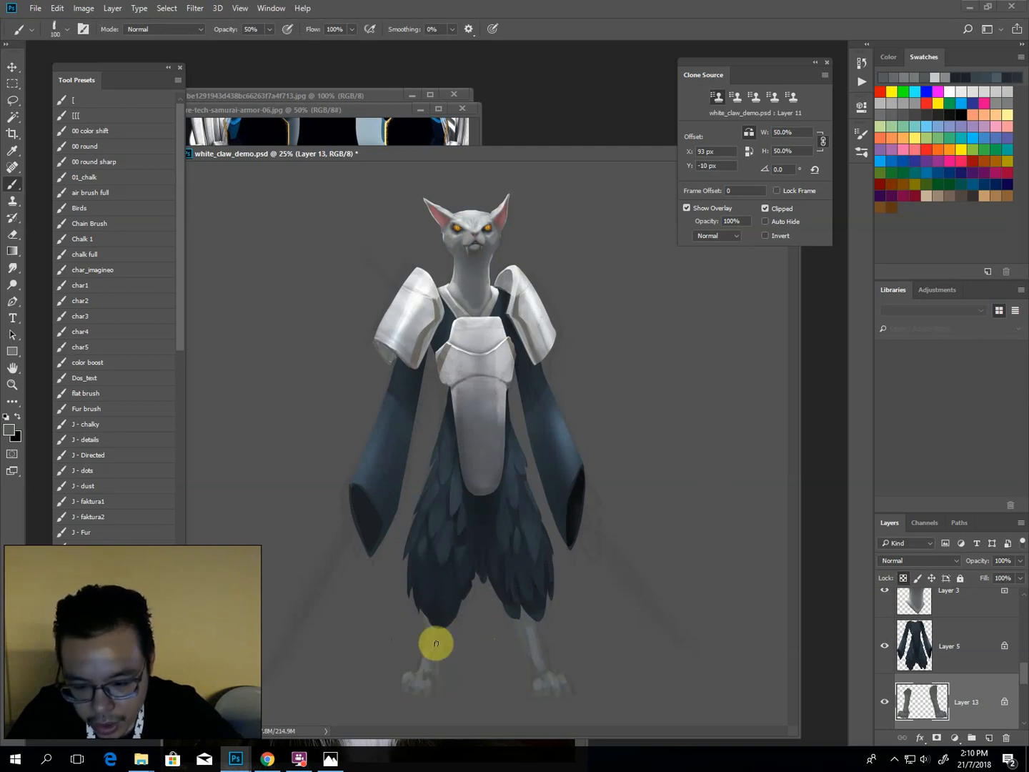
drag(519, 654, 520, 595)
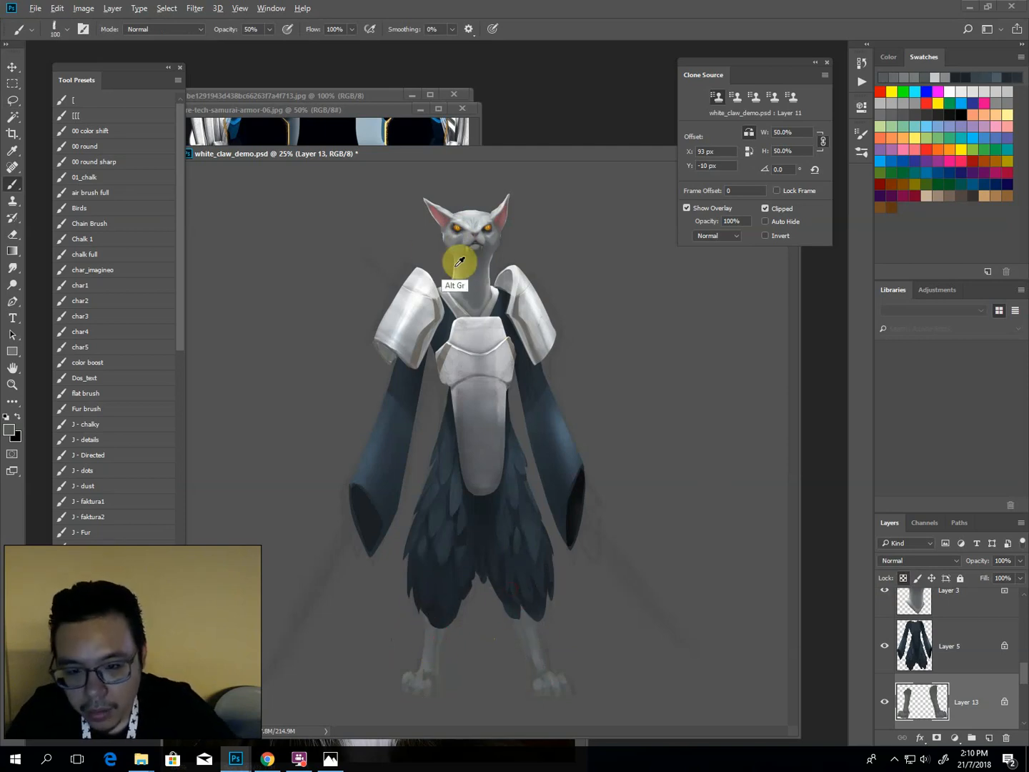
Highlight the left sides of both legs with a lighter grey sampled from the neck, reducing the brush from size 60 to 35.
alt+click(455, 292)
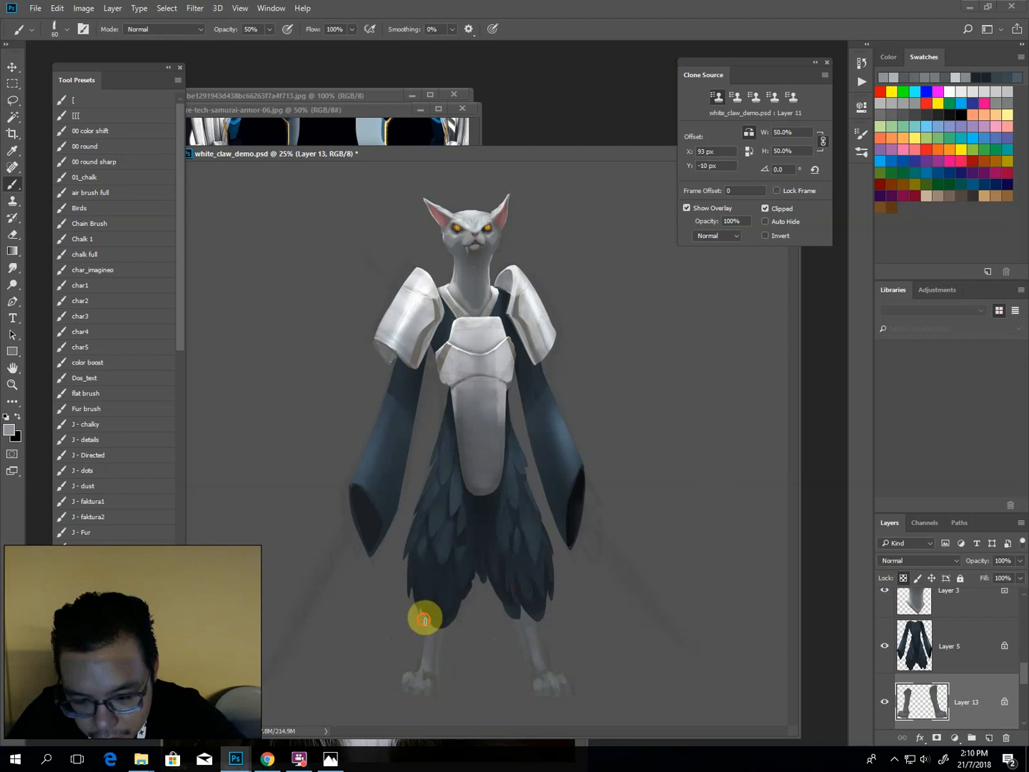
drag(424, 621, 418, 662)
key([)
key([)
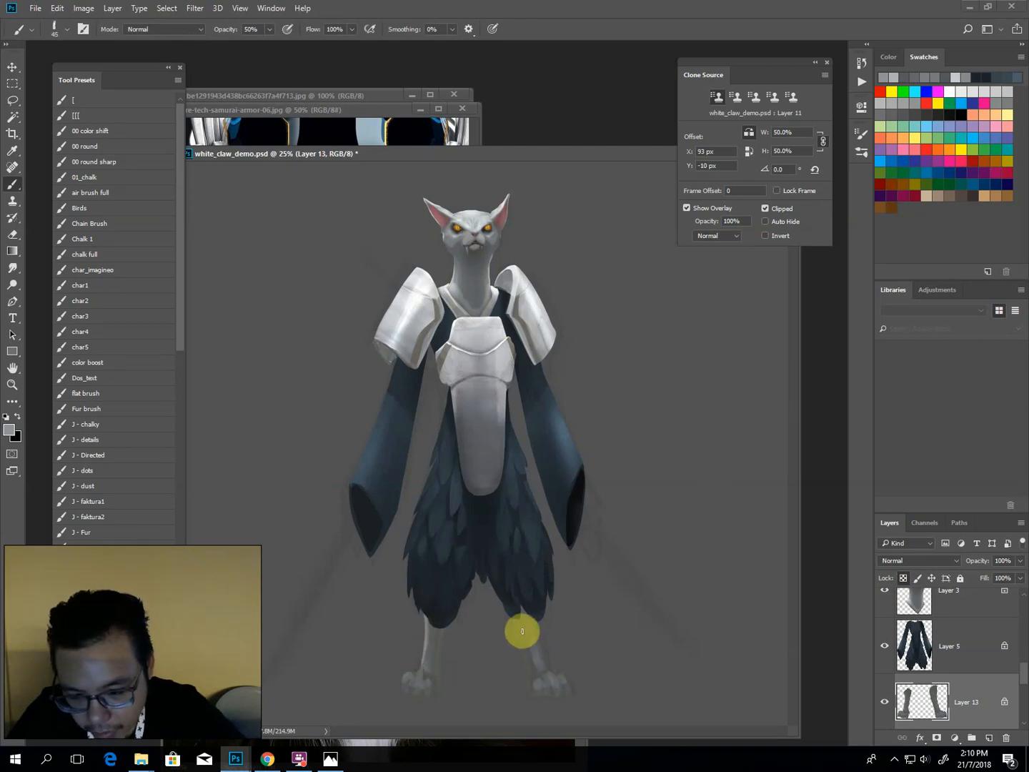
drag(515, 630, 528, 690)
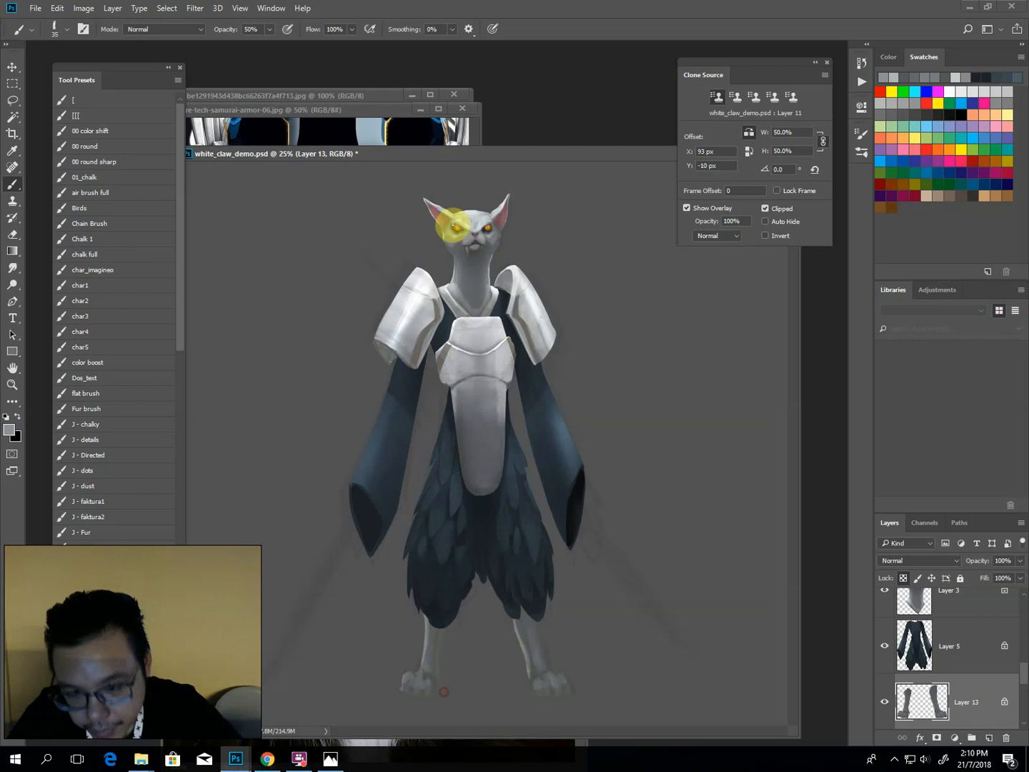
Tint both paws with pink sampled from the inner ear, using the air brush full preset in Soft Light mode at size 800.
click(97, 192)
key(alt)
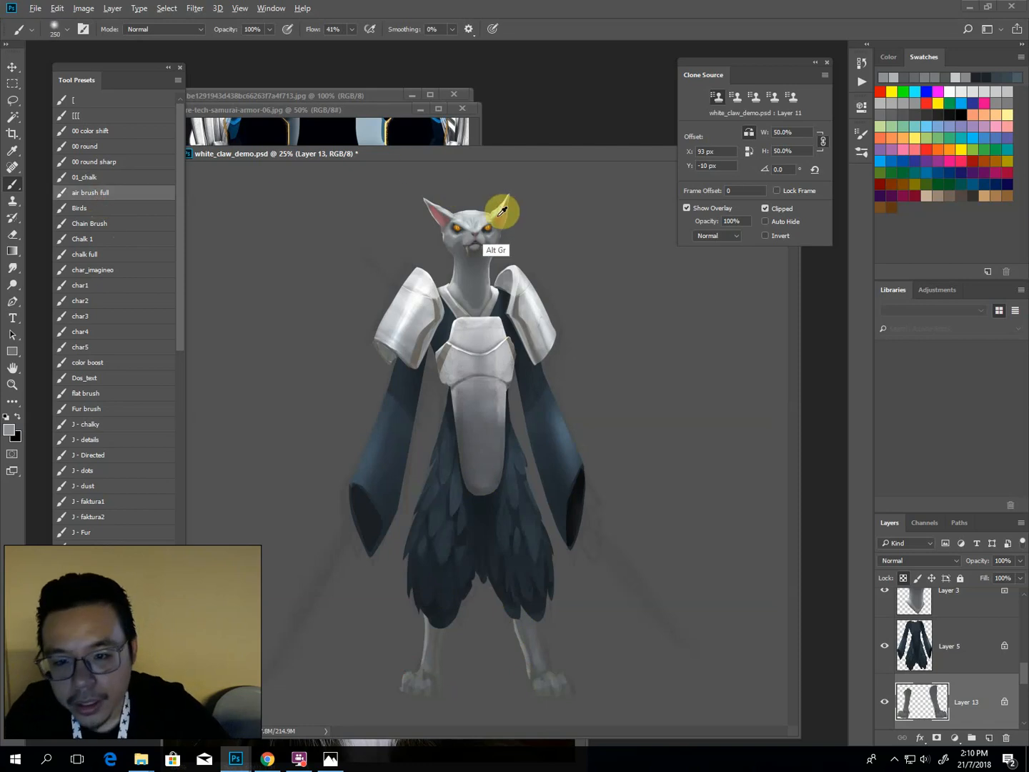
alt+click(503, 215)
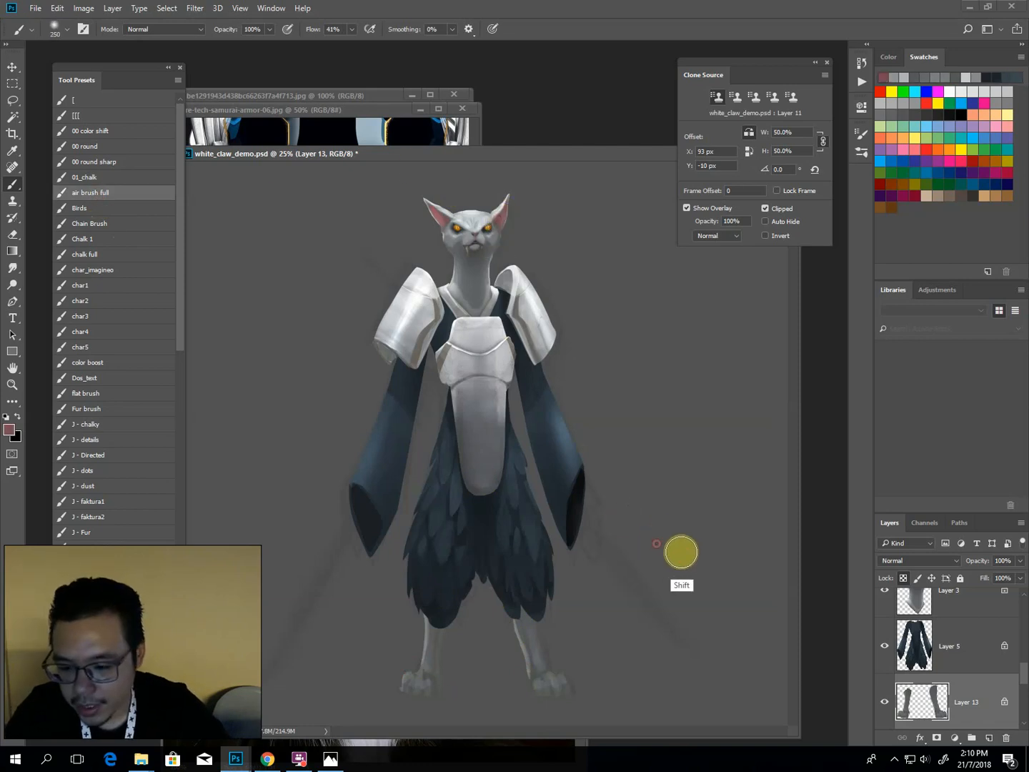
key(shift+alt+y)
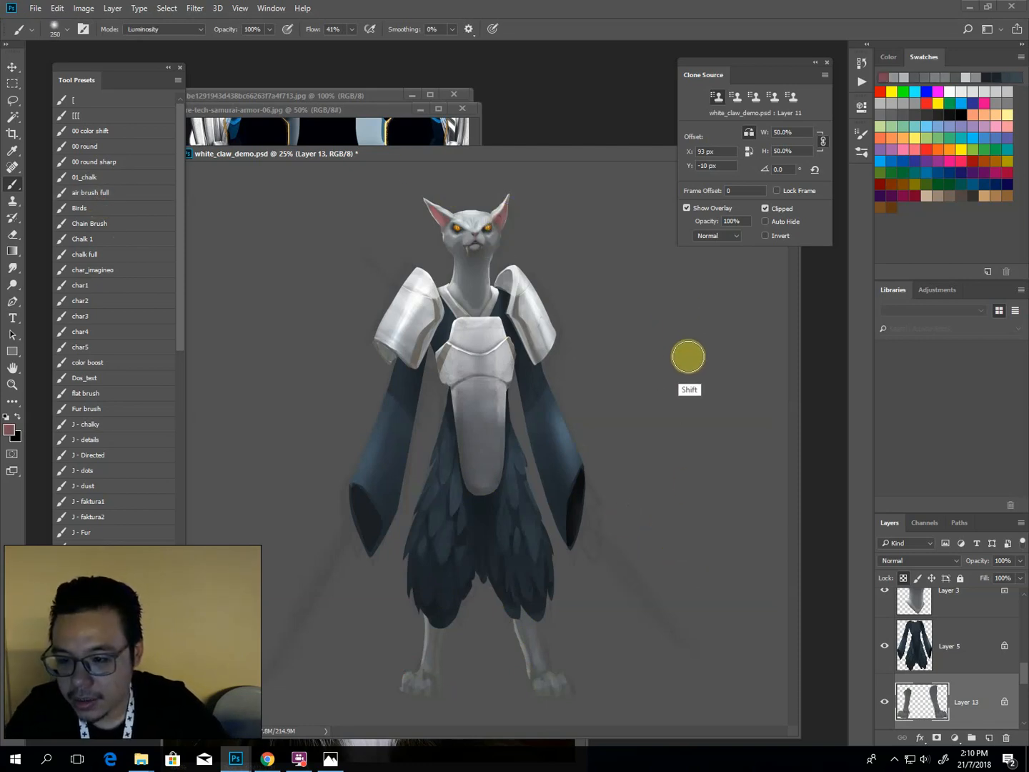
shift+right_click(688, 350)
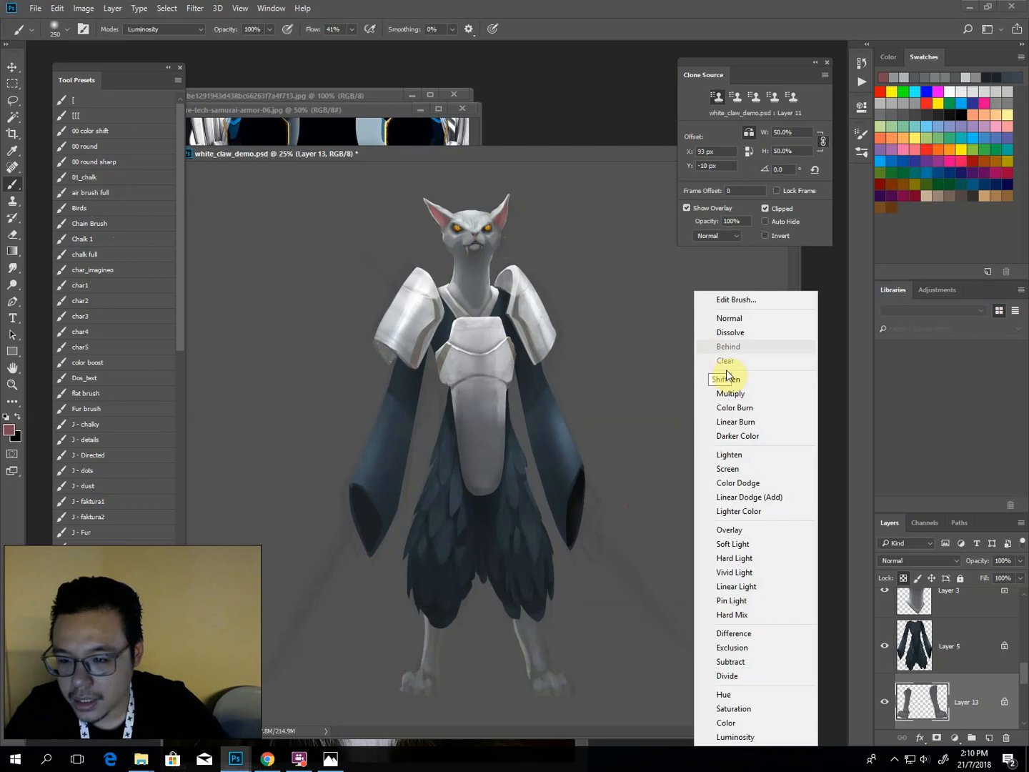
click(718, 535)
mouse_move(585, 697)
mouse_down()
mouse_move(371, 698)
mouse_move(515, 698)
mouse_up()
key(])
key(])
key(])
key(])
key(])
key(])
key(])
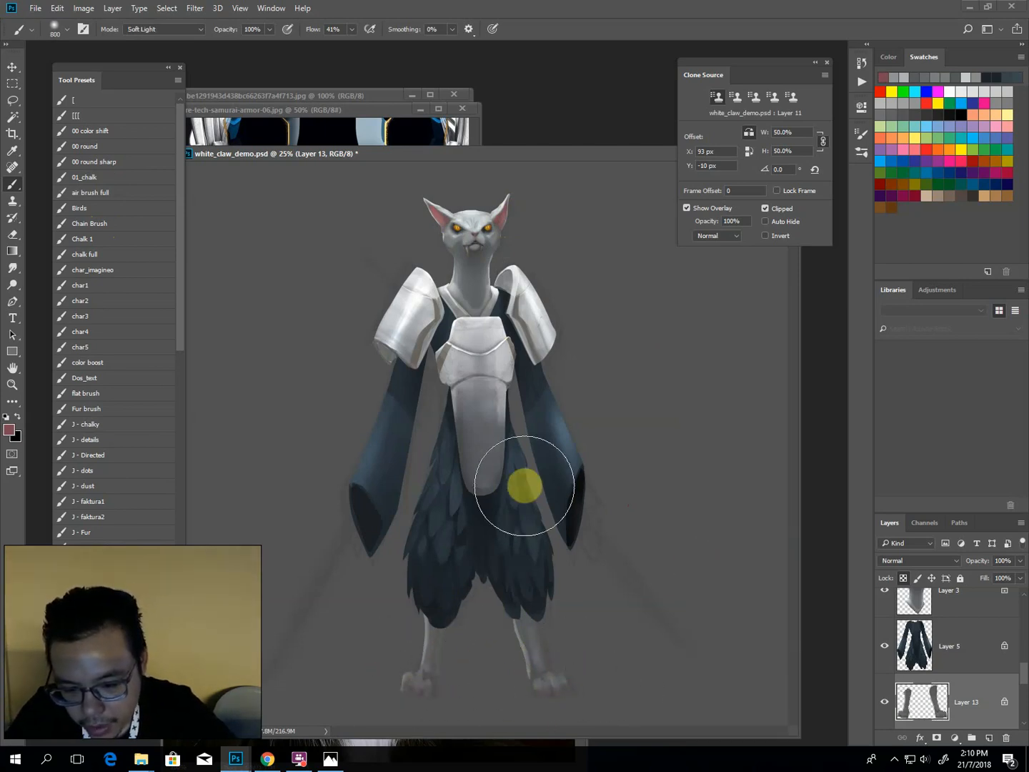
key(o)
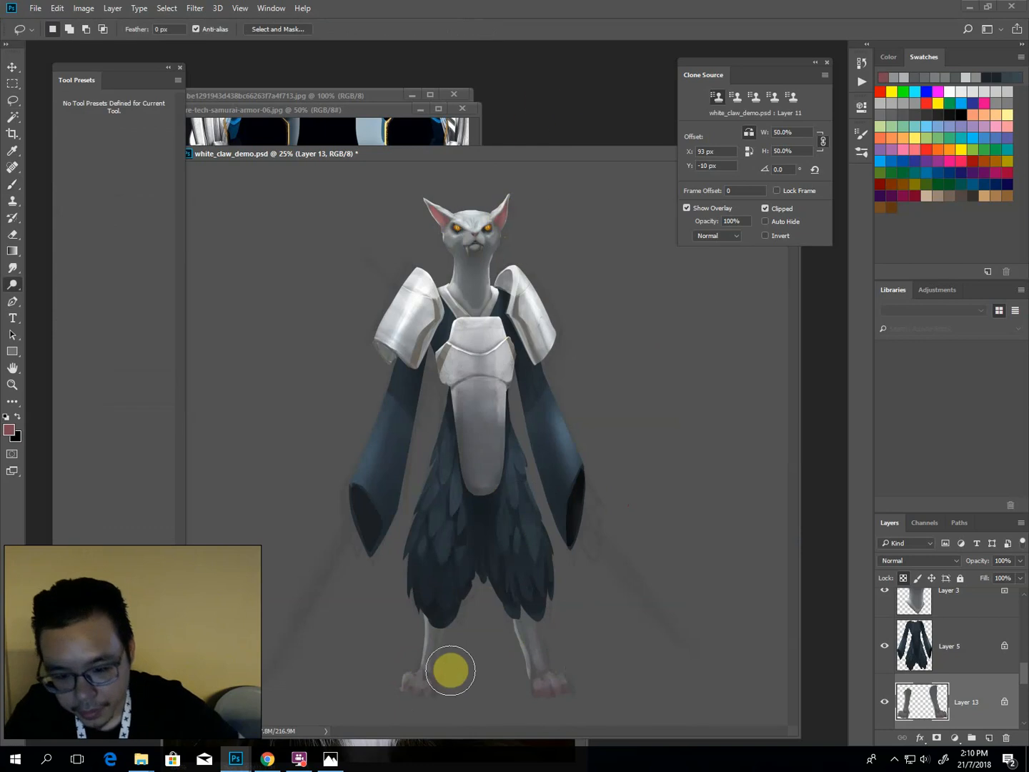
Highlight the paws and legs with a light grey sampled from the forehead, using the J - details brush at size 40 and 30% opacity.
key(b)
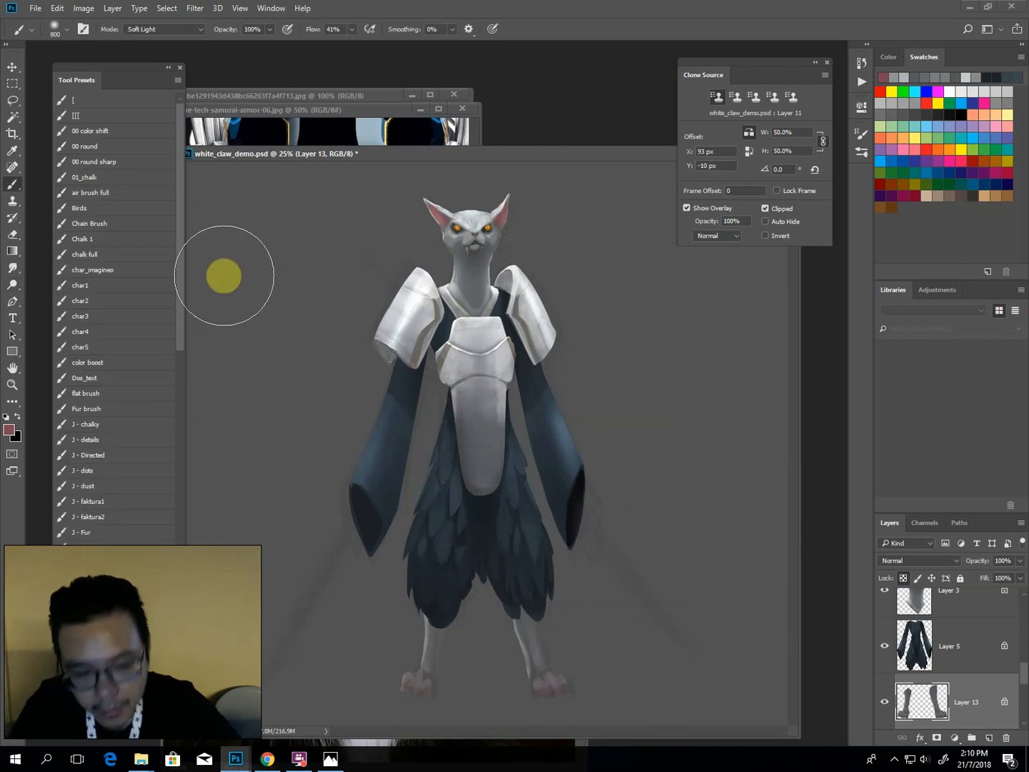
click(86, 162)
click(89, 440)
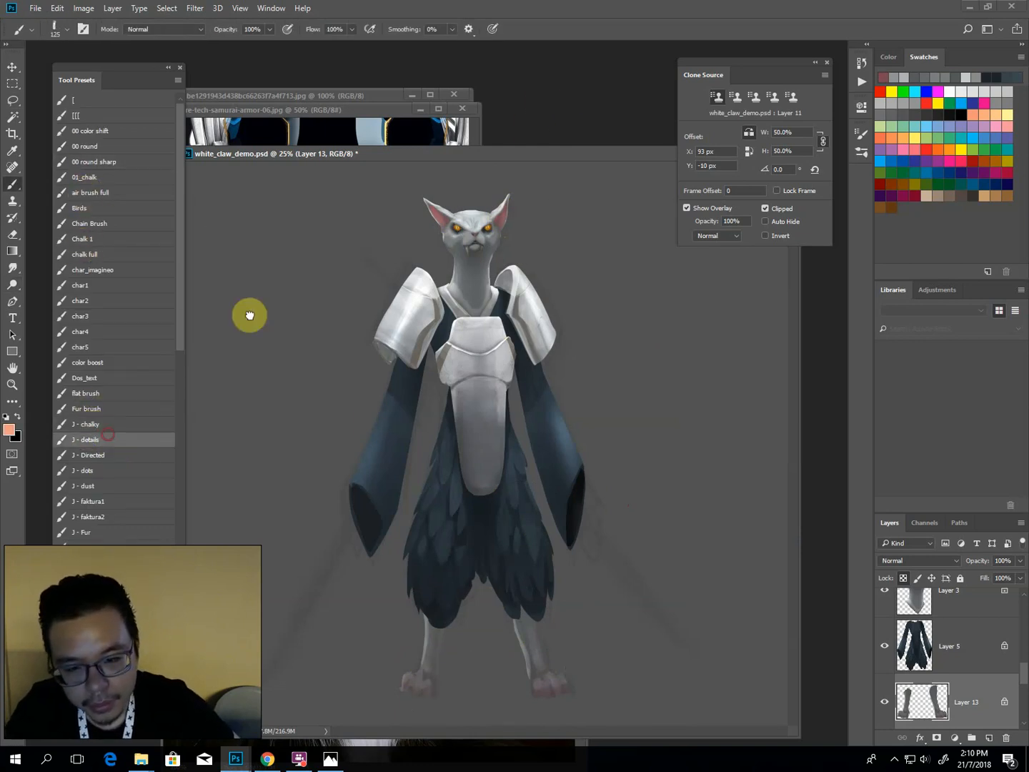
key(alt)
alt+click(470, 221)
key(bracketleft)
key(bracketleft)
key(bracketleft)
key(bracketleft)
key(bracketleft)
key(bracketleft)
key(bracketleft)
key(bracketleft)
key(bracketleft)
key(bracketleft)
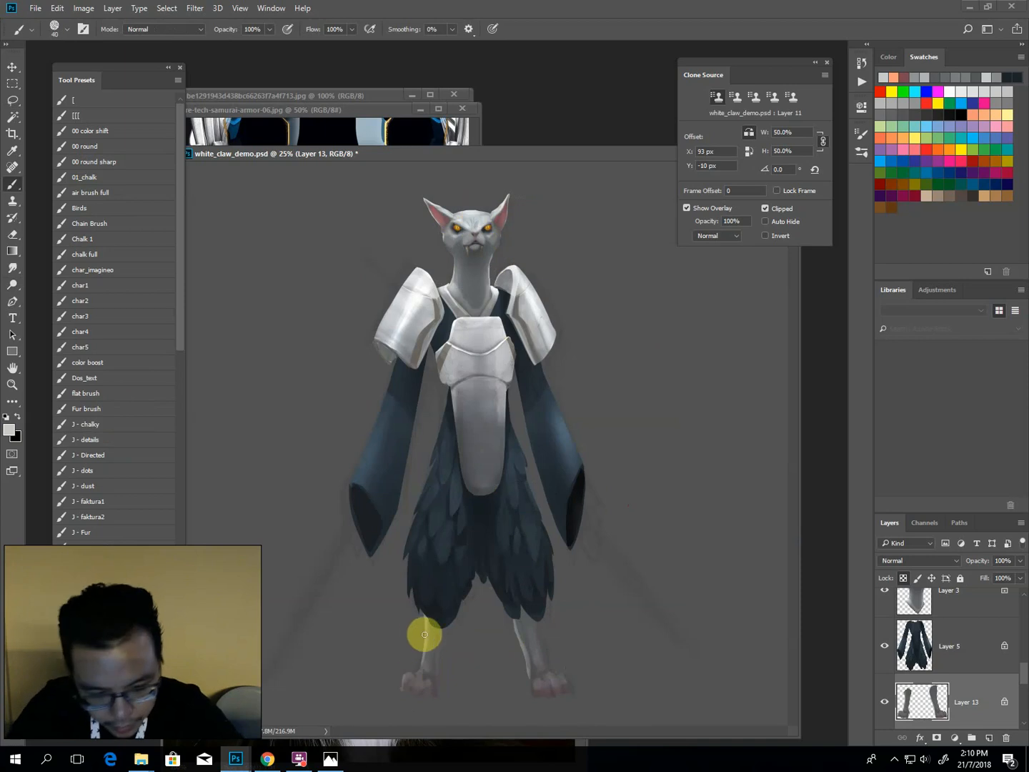
key(3)
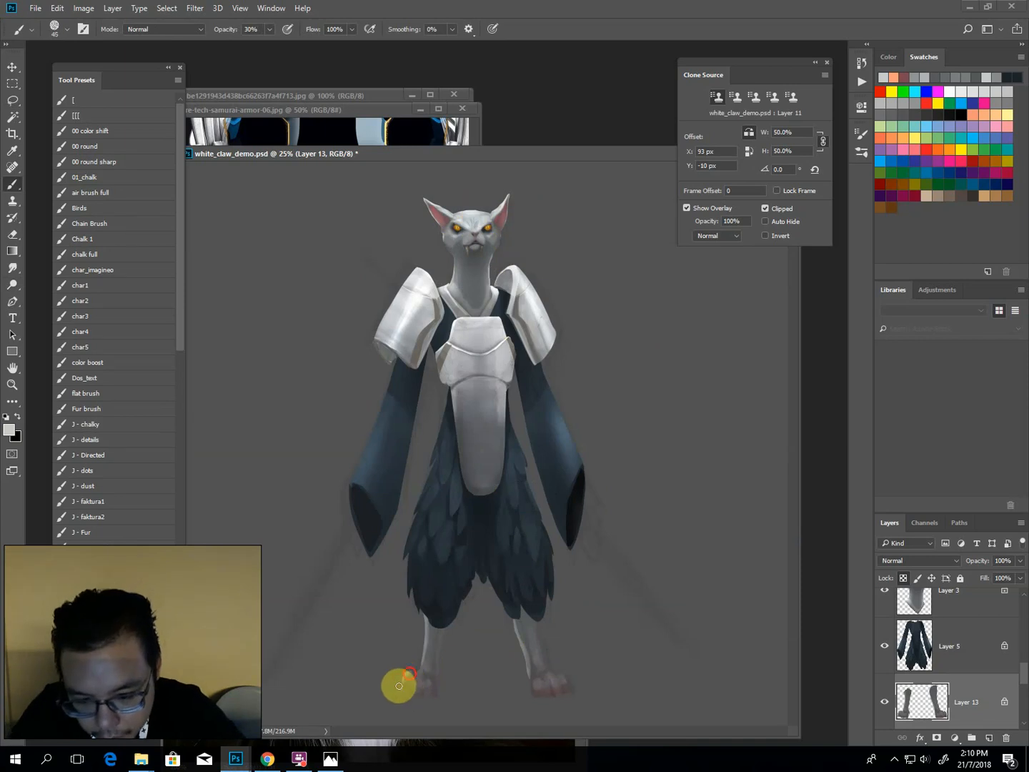
drag(419, 674, 412, 686)
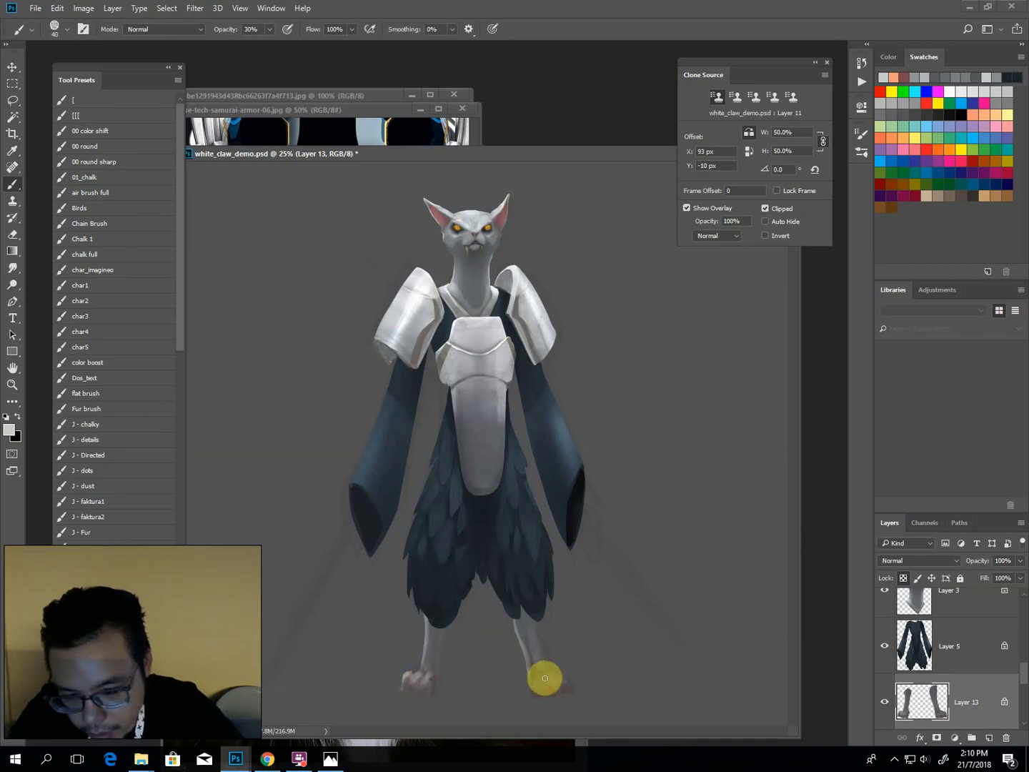
mouse_move(539, 647)
mouse_down()
mouse_move(544, 664)
mouse_move(541, 655)
mouse_up()
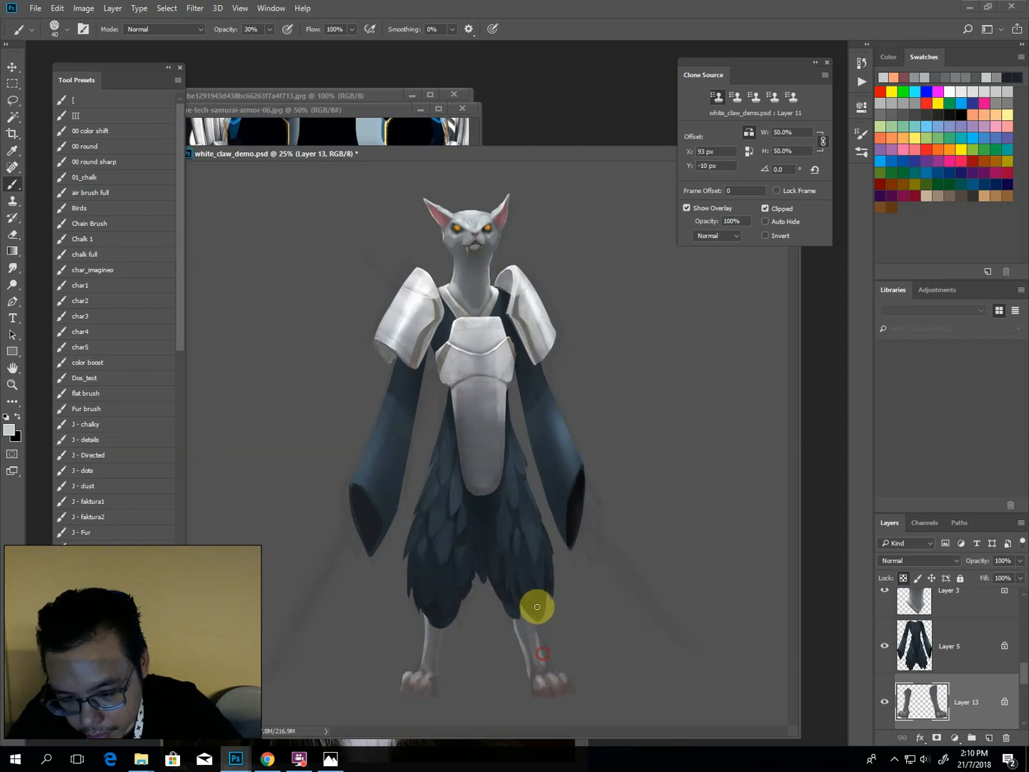
drag(427, 624, 428, 627)
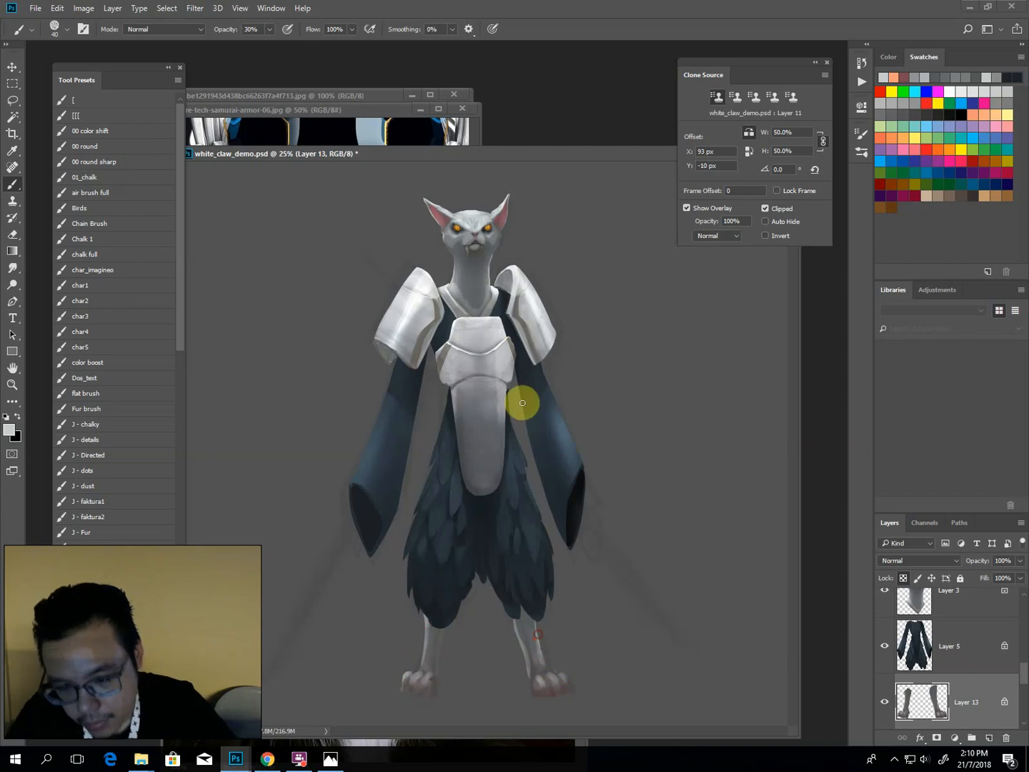
drag(447, 385, 478, 328)
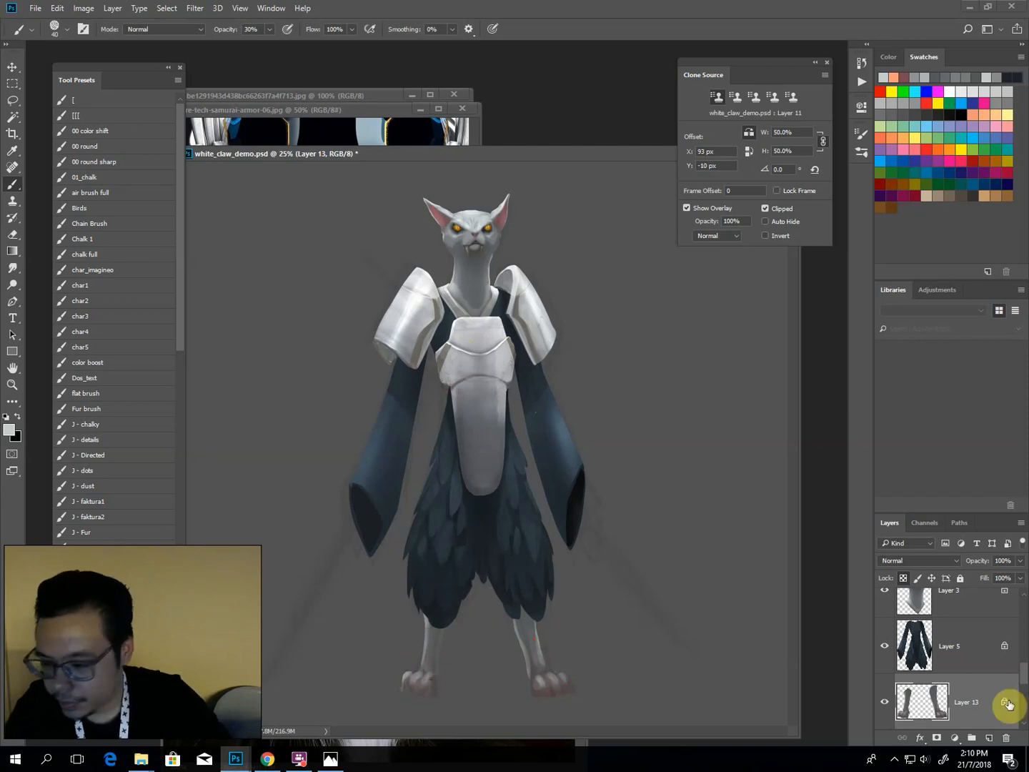
Add a new layer above the robe layer and outline a long curved blade with the Pen tool, extending from the sleeve opening along the faint sketch.
click(976, 651)
click(990, 737)
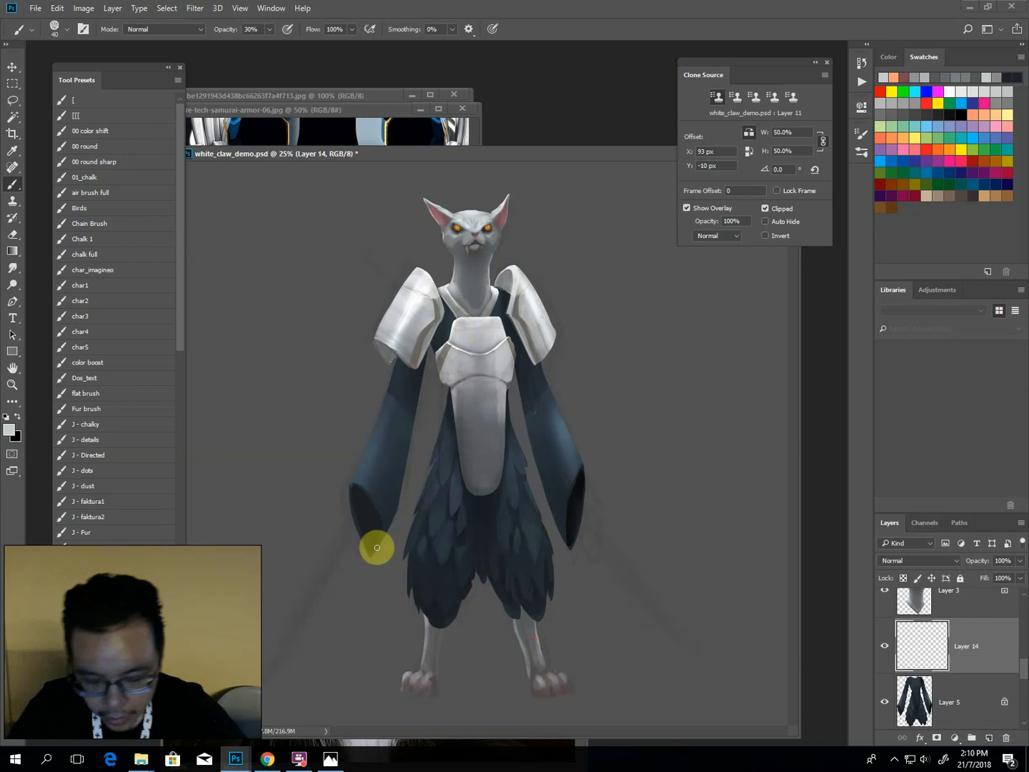
key(p)
click(359, 489)
click(266, 653)
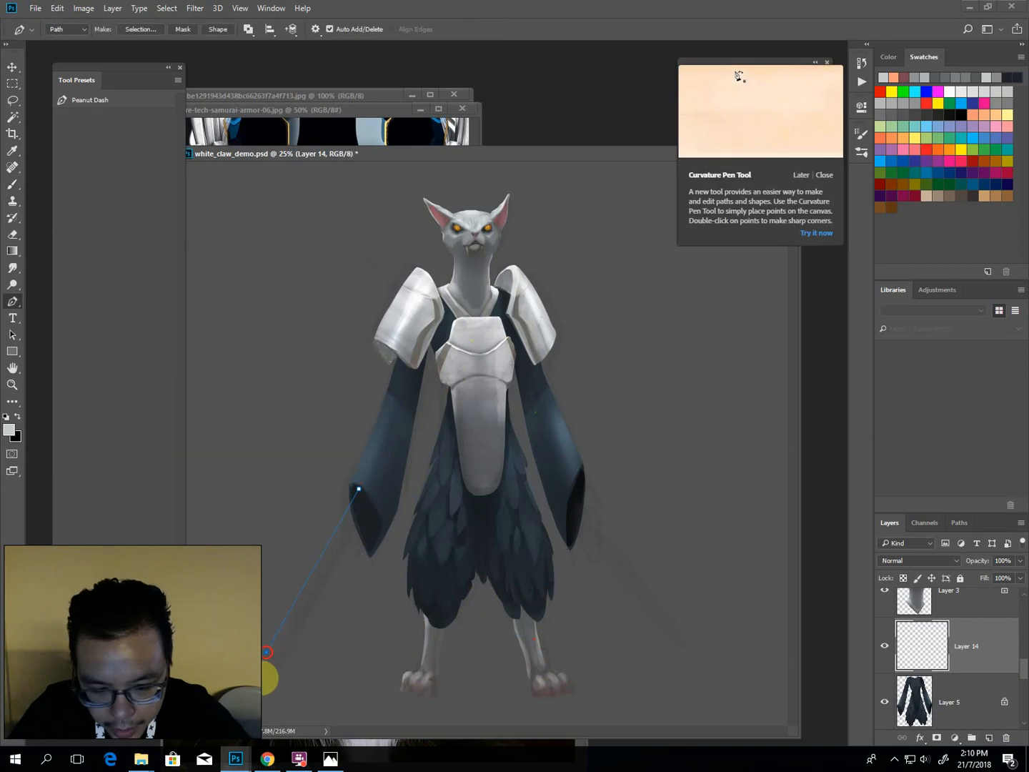
drag(286, 665, 305, 636)
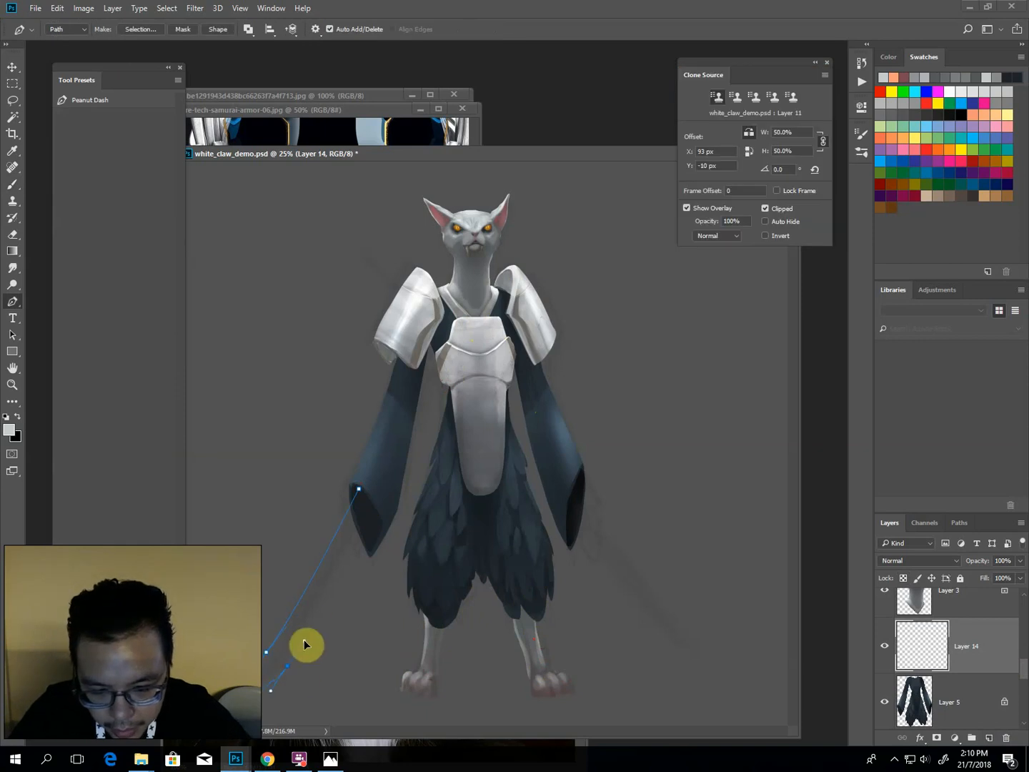
click(364, 497)
right_click(555, 409)
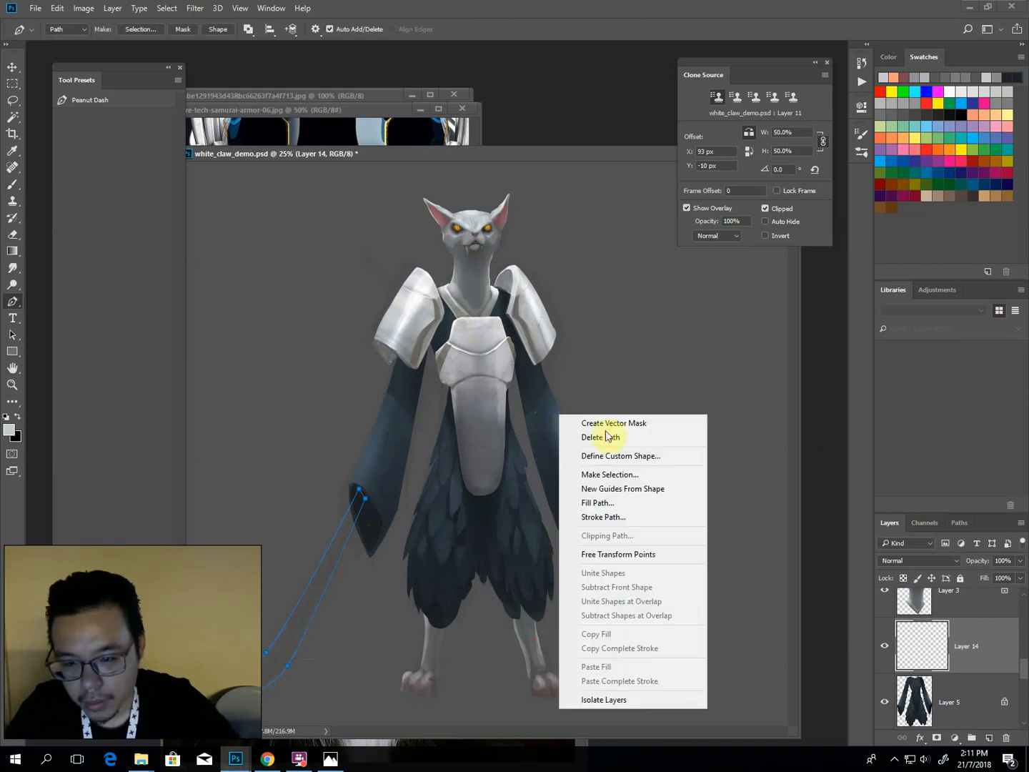
click(588, 476)
key(Return)
key(b)
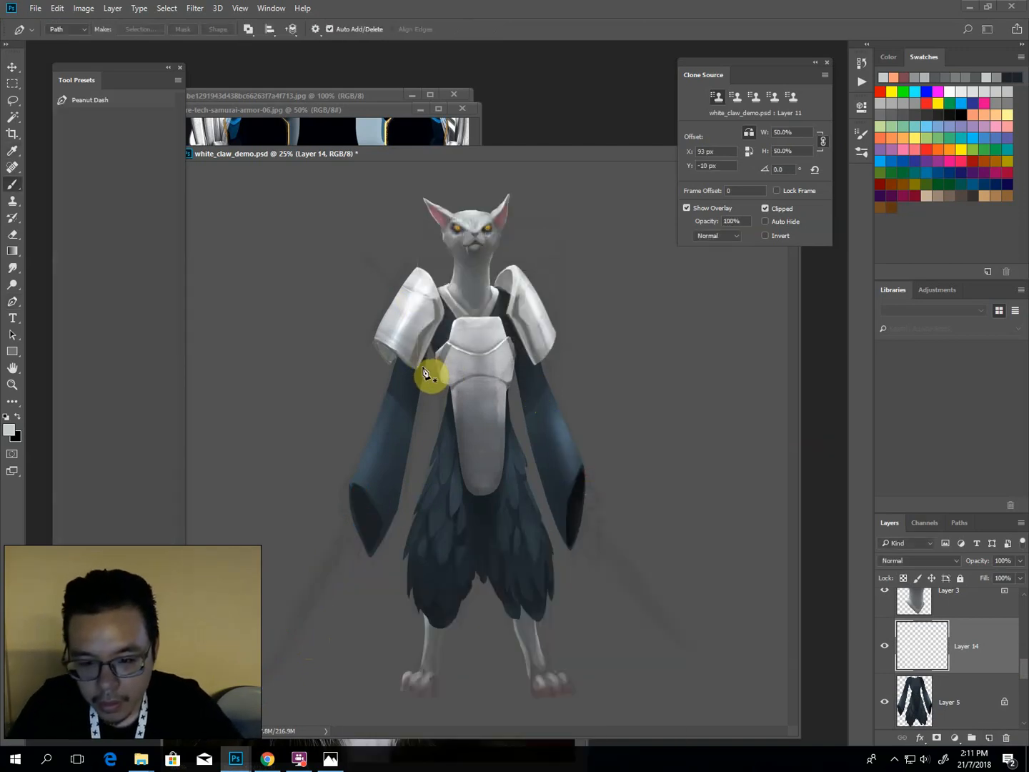
key(ctrl+z)
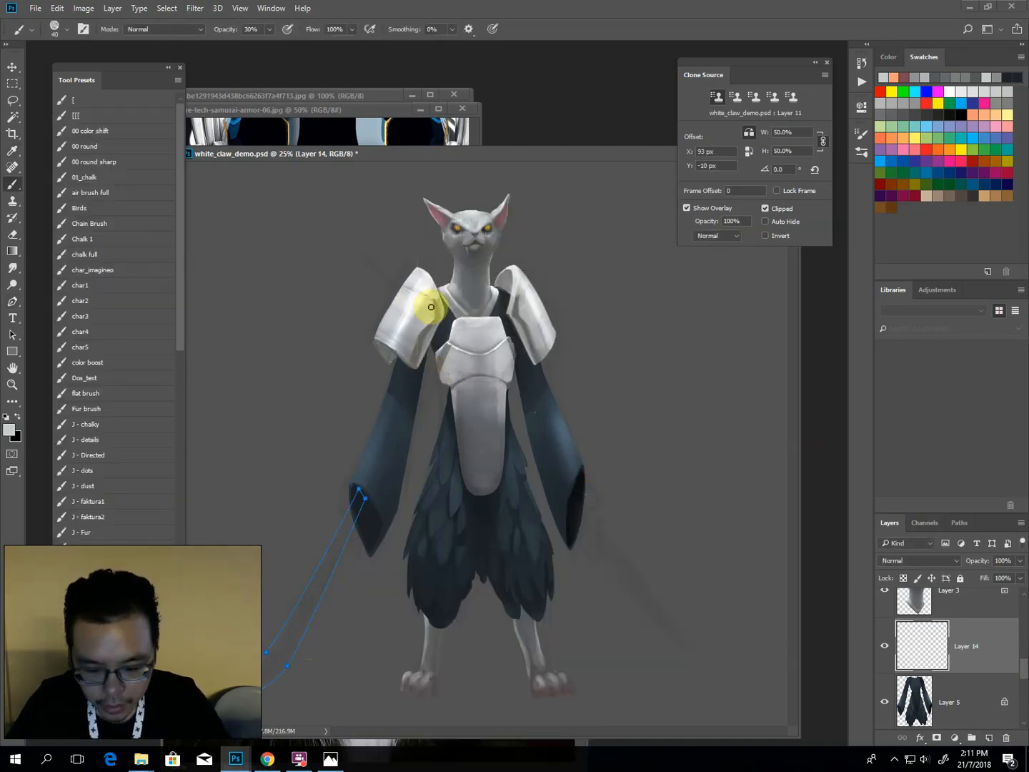
key(p)
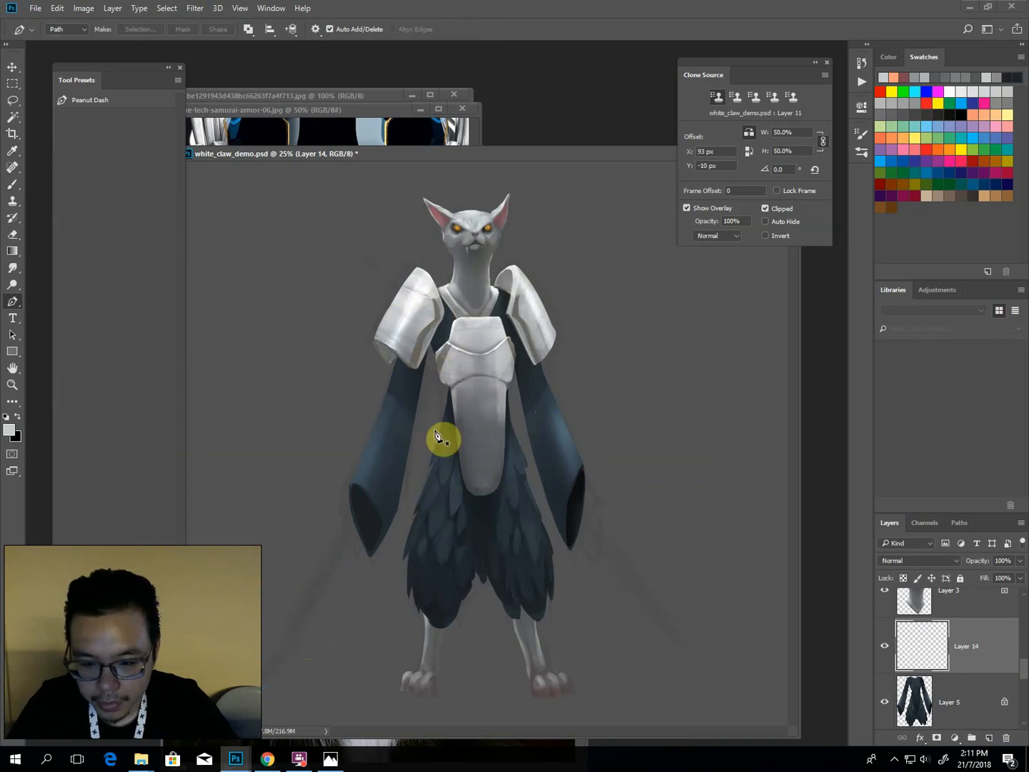
right_click(432, 477)
click(439, 407)
key(ctrl+z)
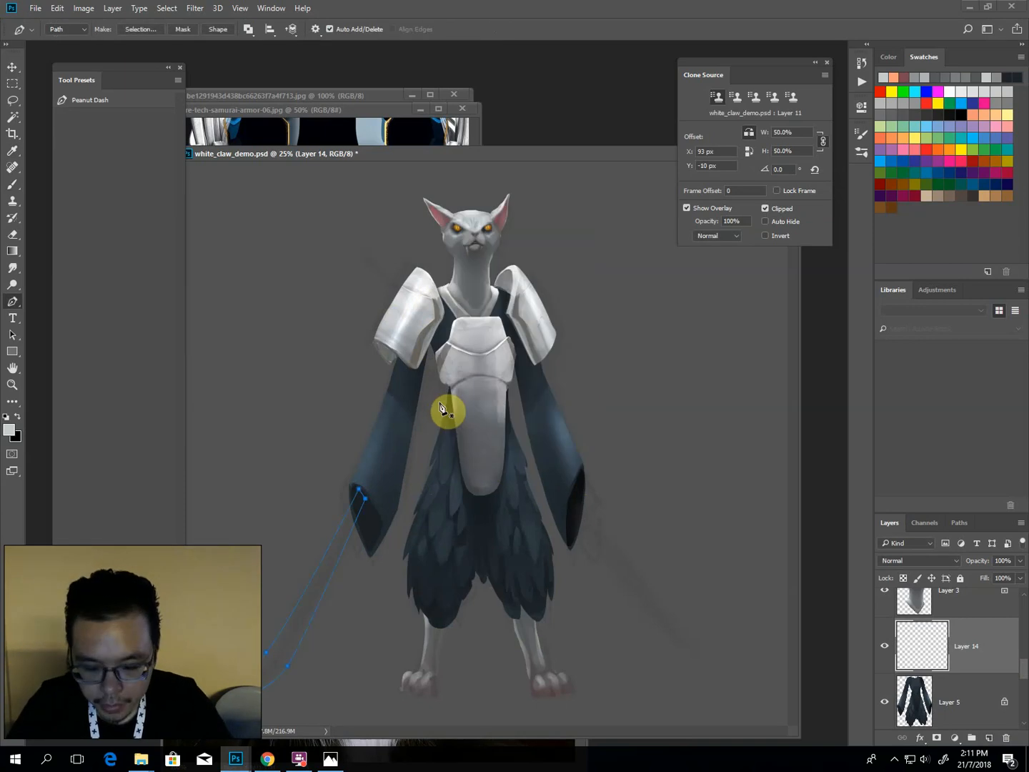
drag(468, 460, 467, 452)
key(Escape)
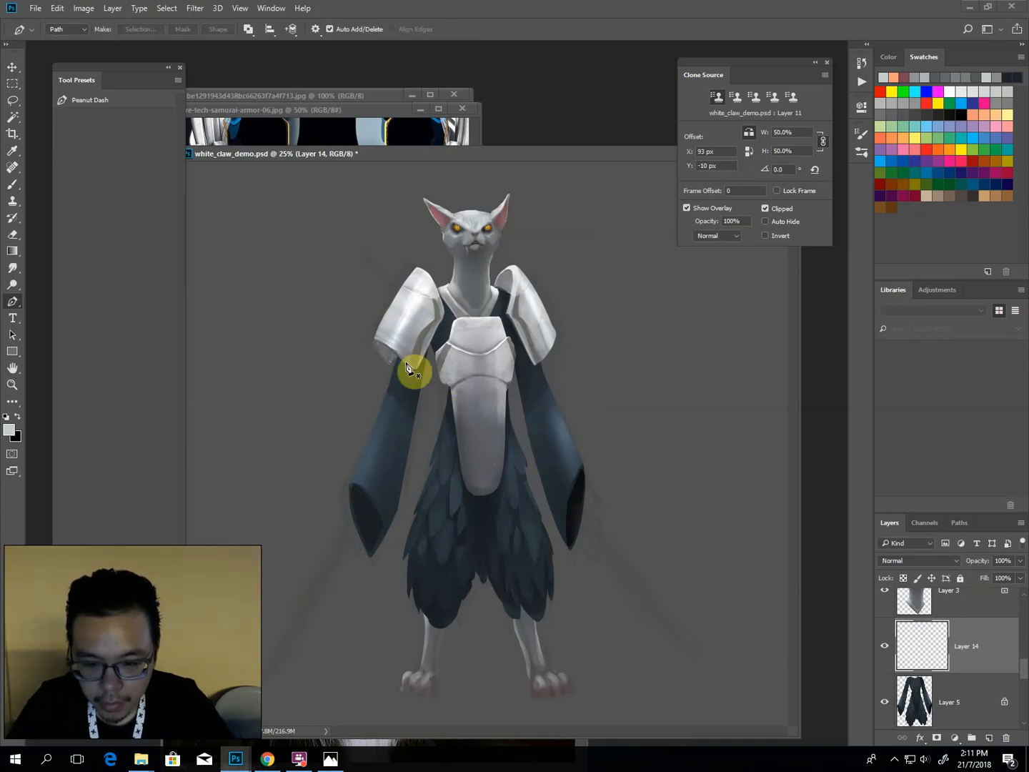
key(ctrl+z)
right_click(463, 568)
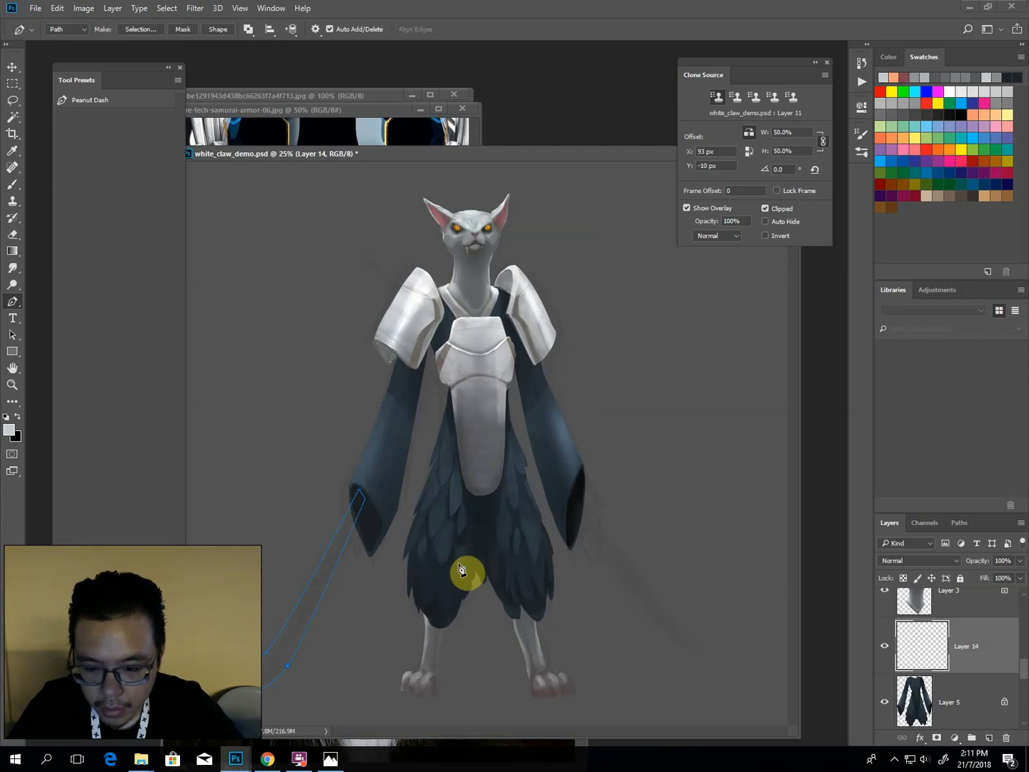
key(Escape)
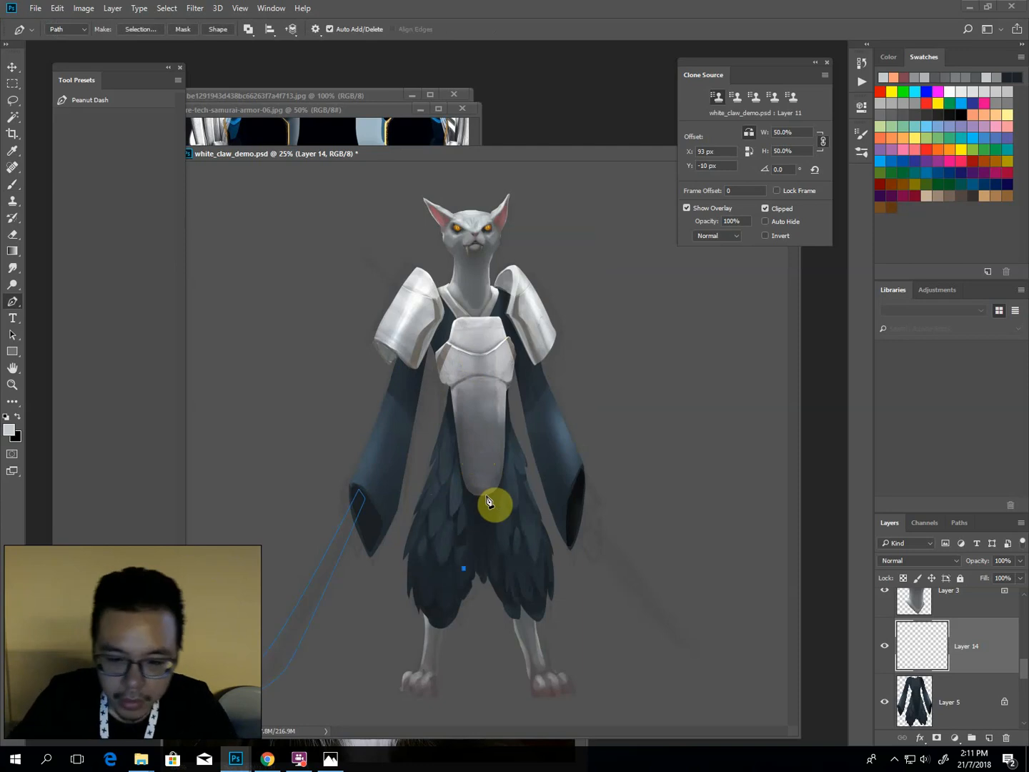
right_click(423, 542)
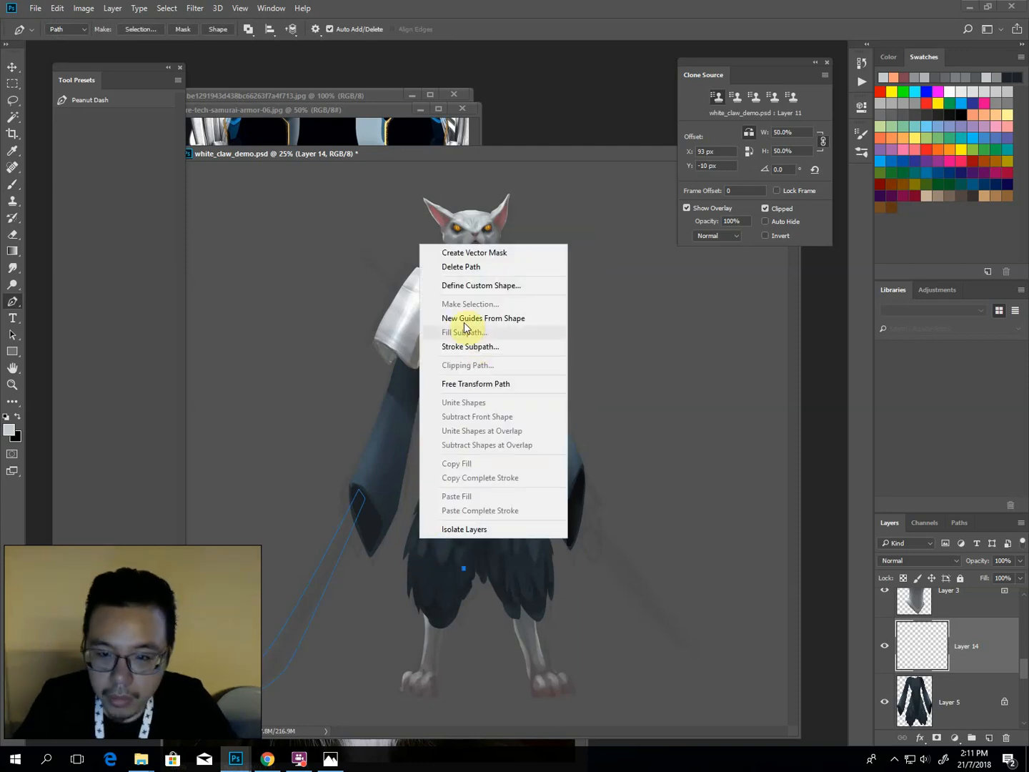
key(Escape)
key(Escape)
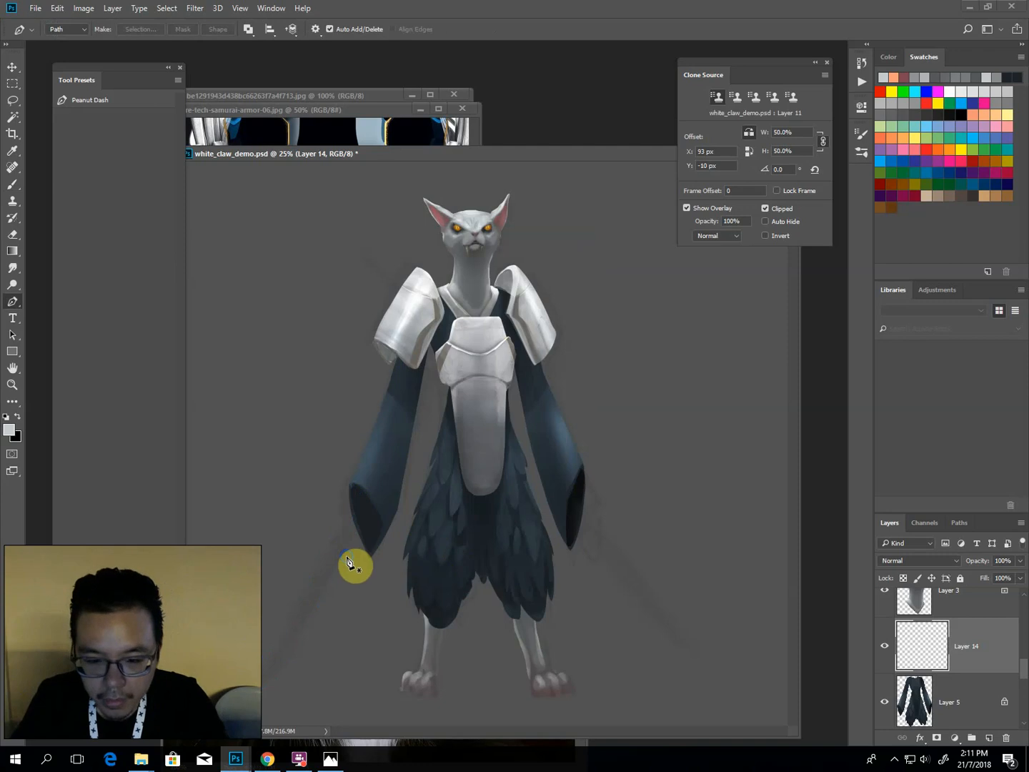
right_click(348, 562)
key(Escape)
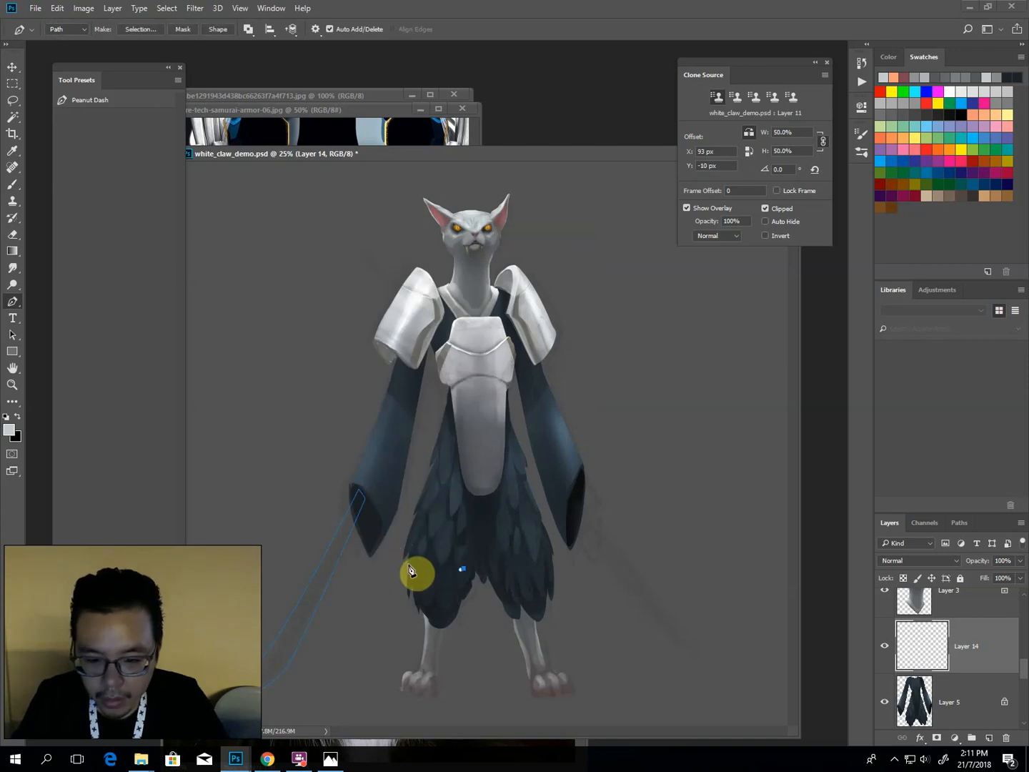
Convert the blade path into a selection and fill it with a dark grey.
right_click(410, 569)
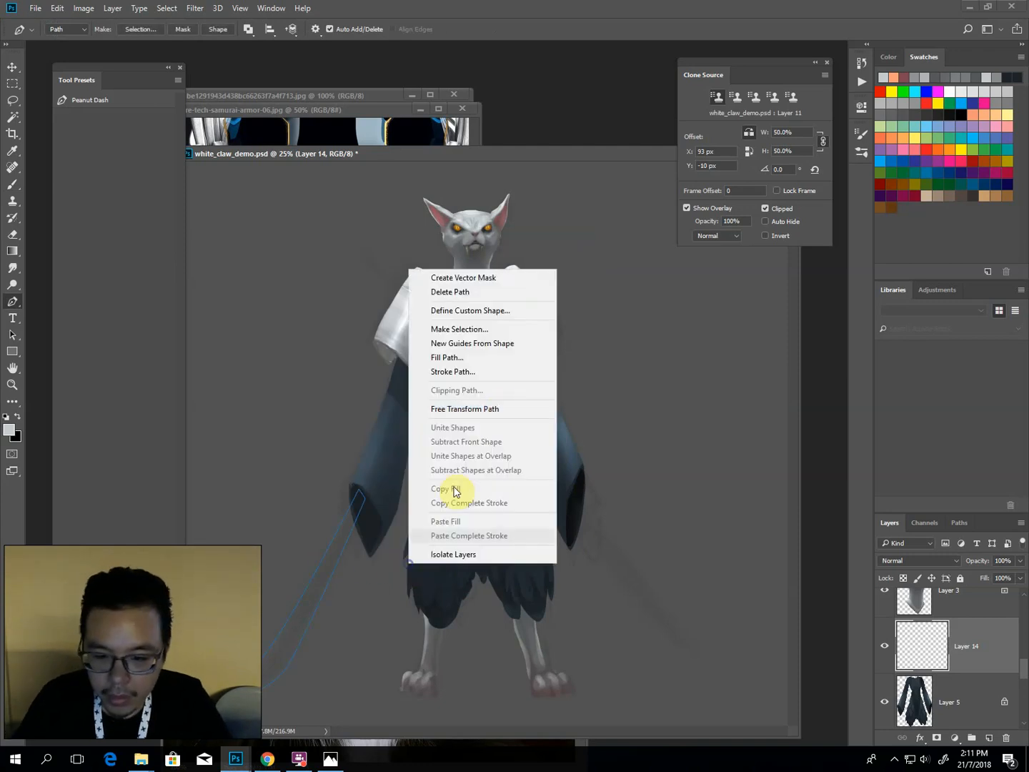
click(460, 330)
click(587, 224)
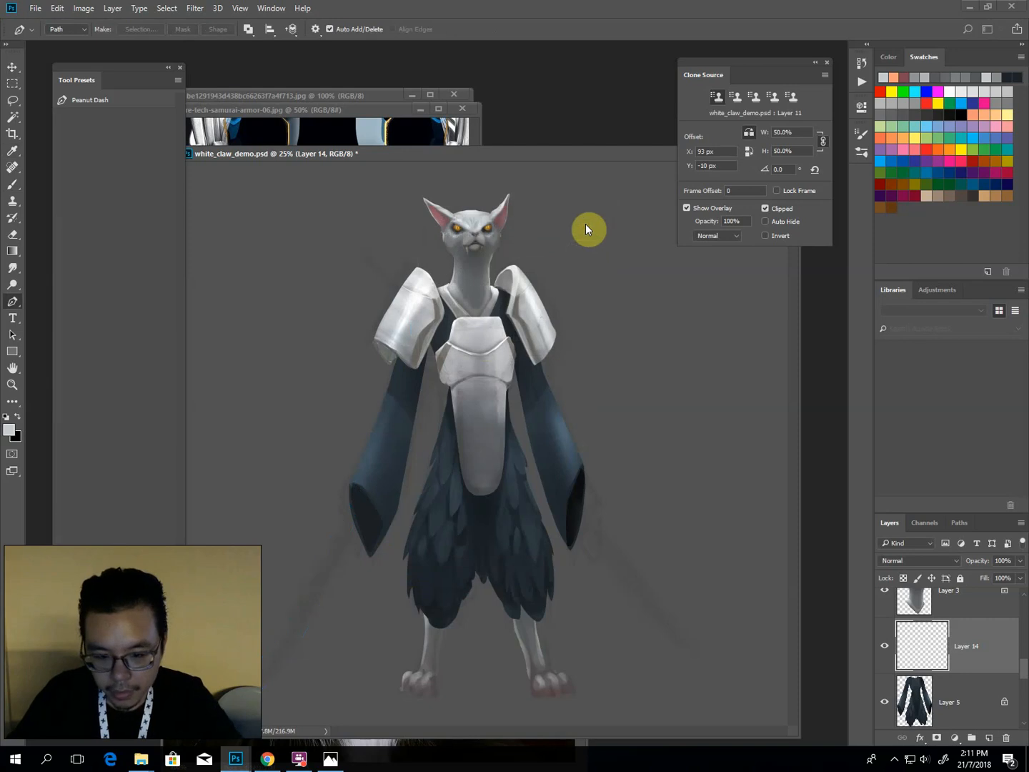
key(b)
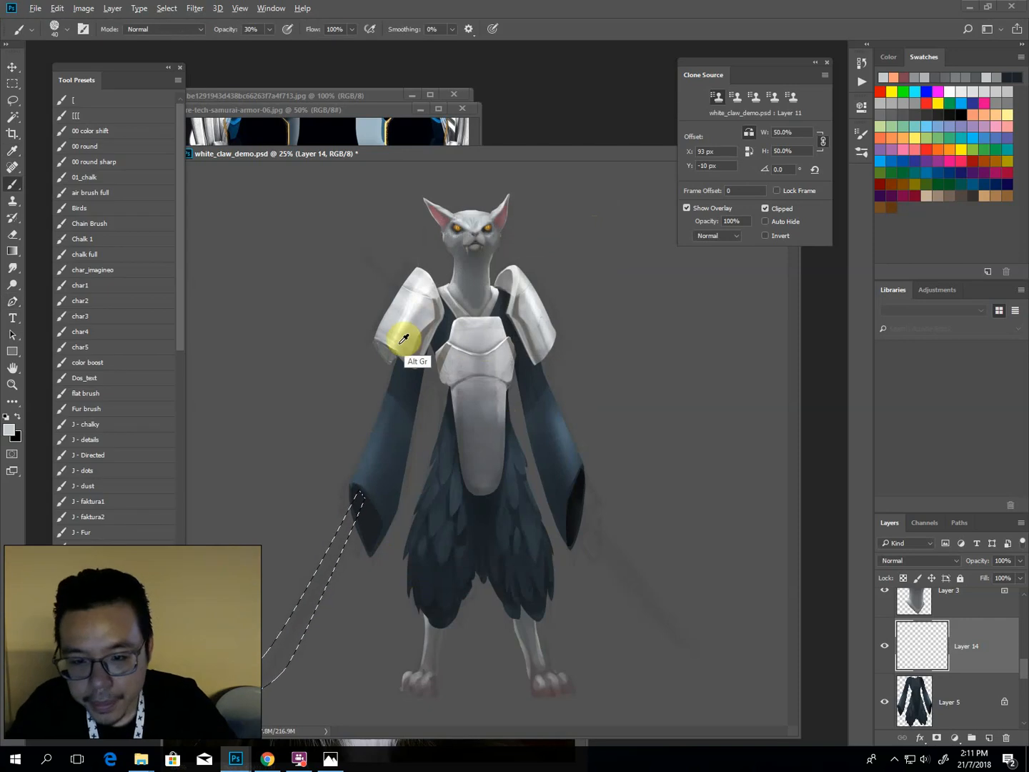
key(alt+BackSpace)
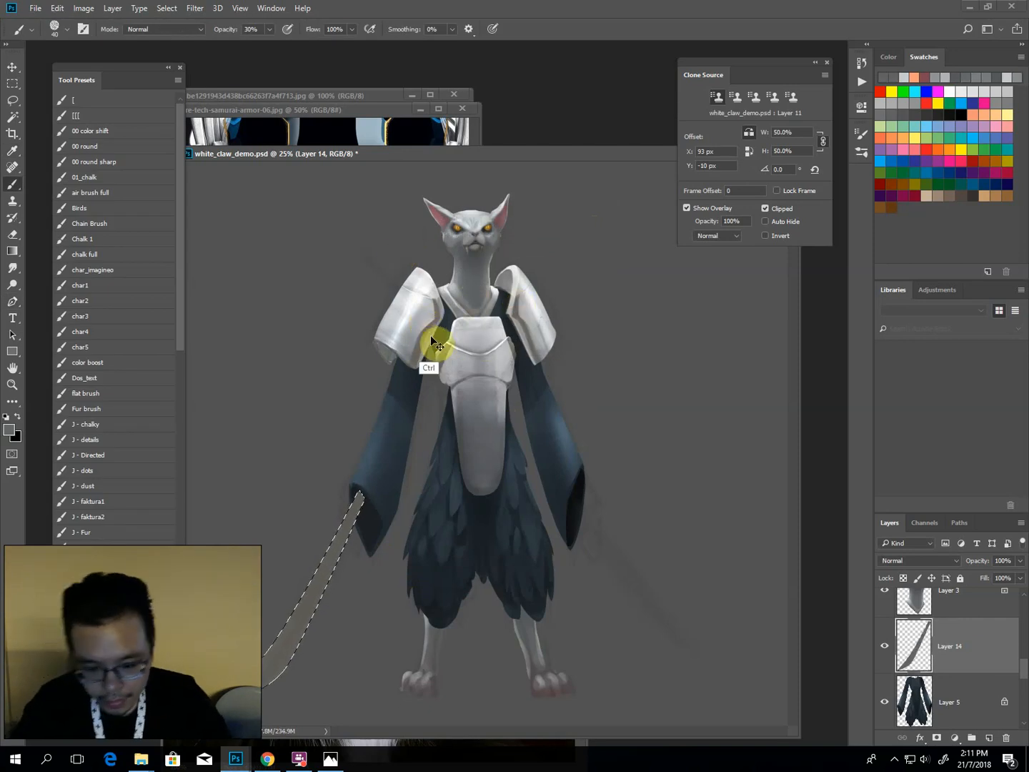
Lasso the outer half of the blade lengthwise and brighten it with the Dodge tool at size 500, range Highlights, exposure 100%.
key(l)
click(345, 341)
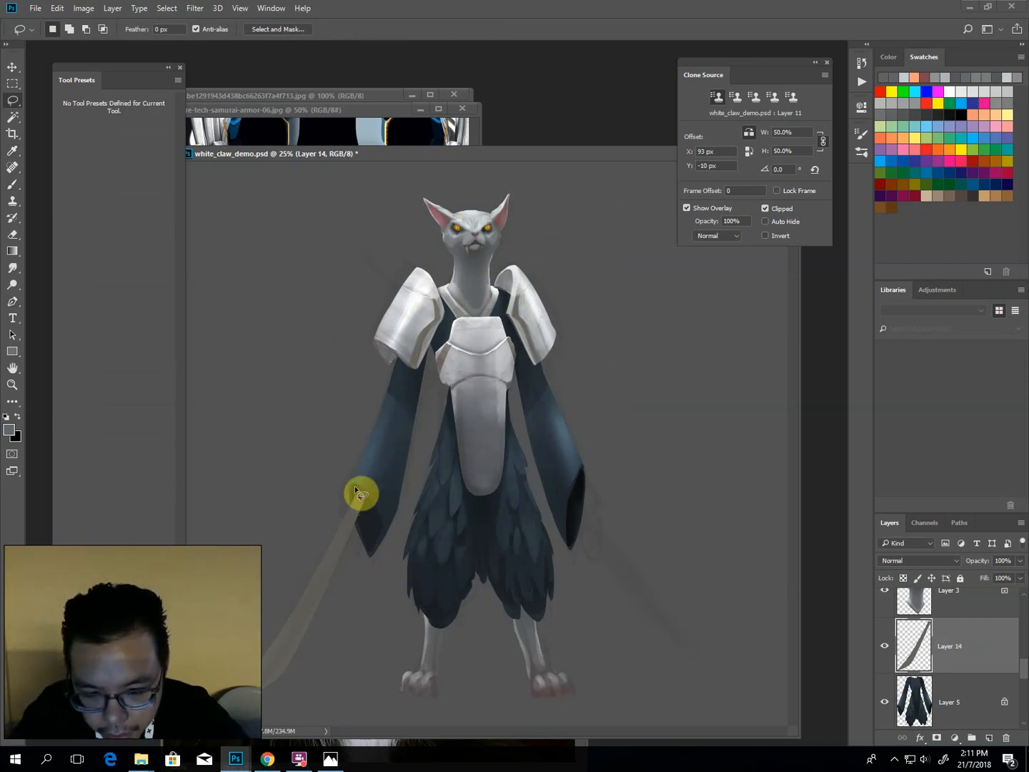
alt+click(364, 495)
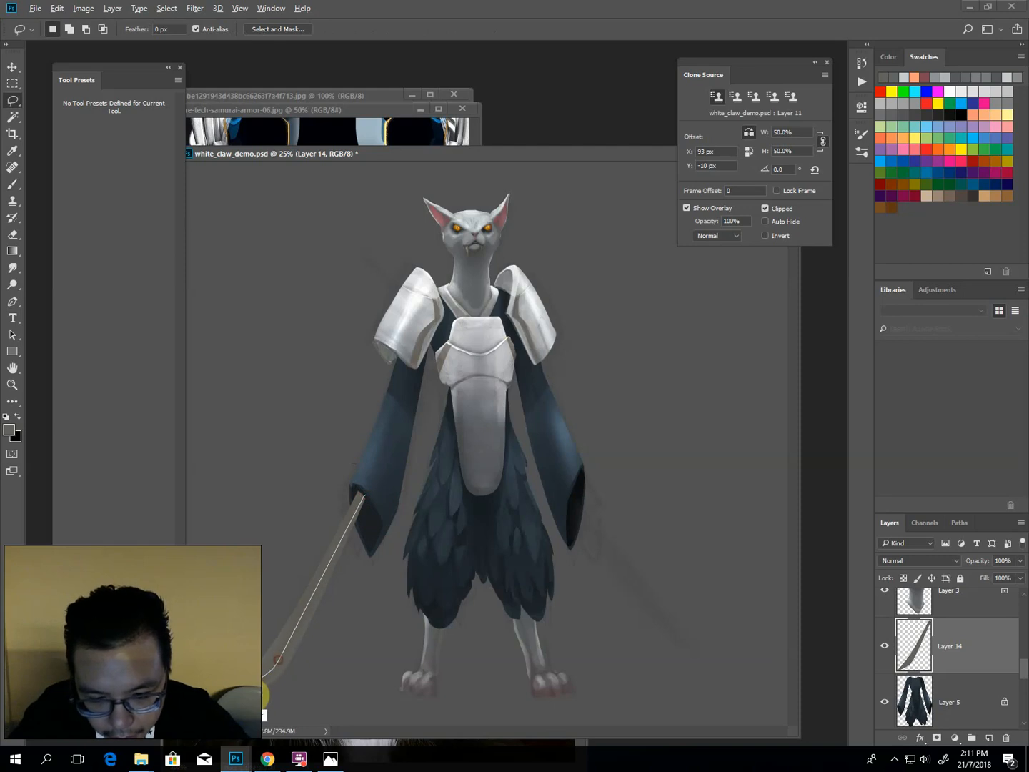
key(o)
mouse_move(262, 518)
mouse_down()
mouse_move(366, 493)
mouse_move(288, 643)
mouse_move(293, 606)
mouse_up()
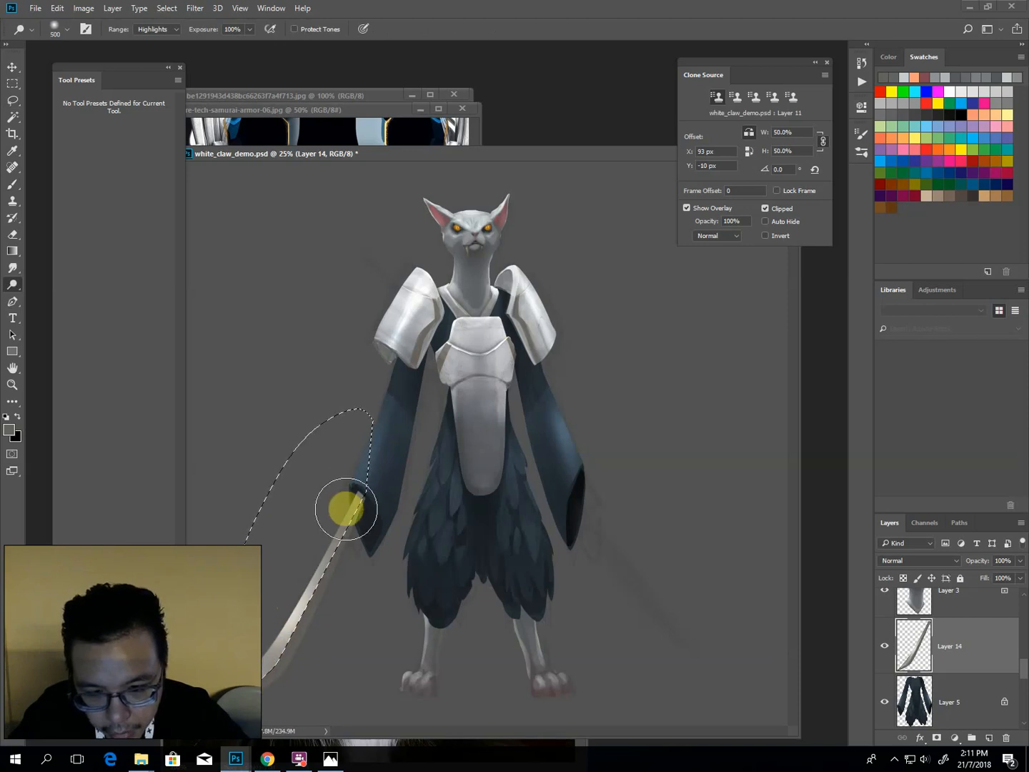
Lock the blade layer's transparent pixels, invert the selection and brighten the blade's inner half with the Dodge tool, range Highlights, exposure 100%.
drag(366, 472, 319, 561)
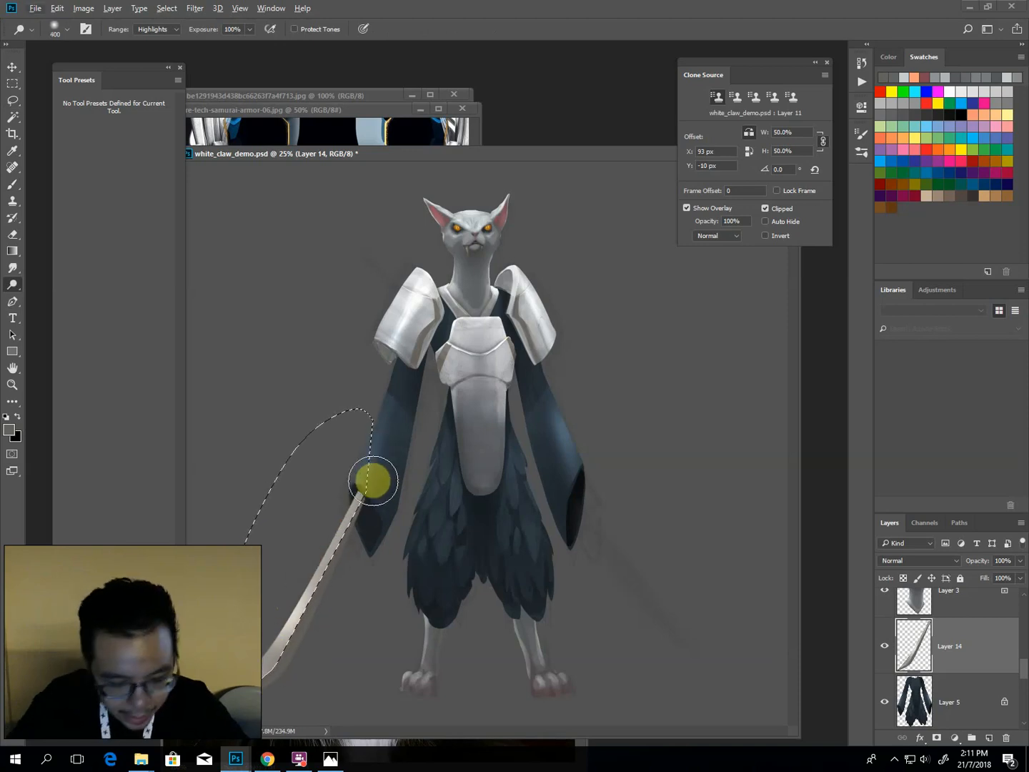
key(b)
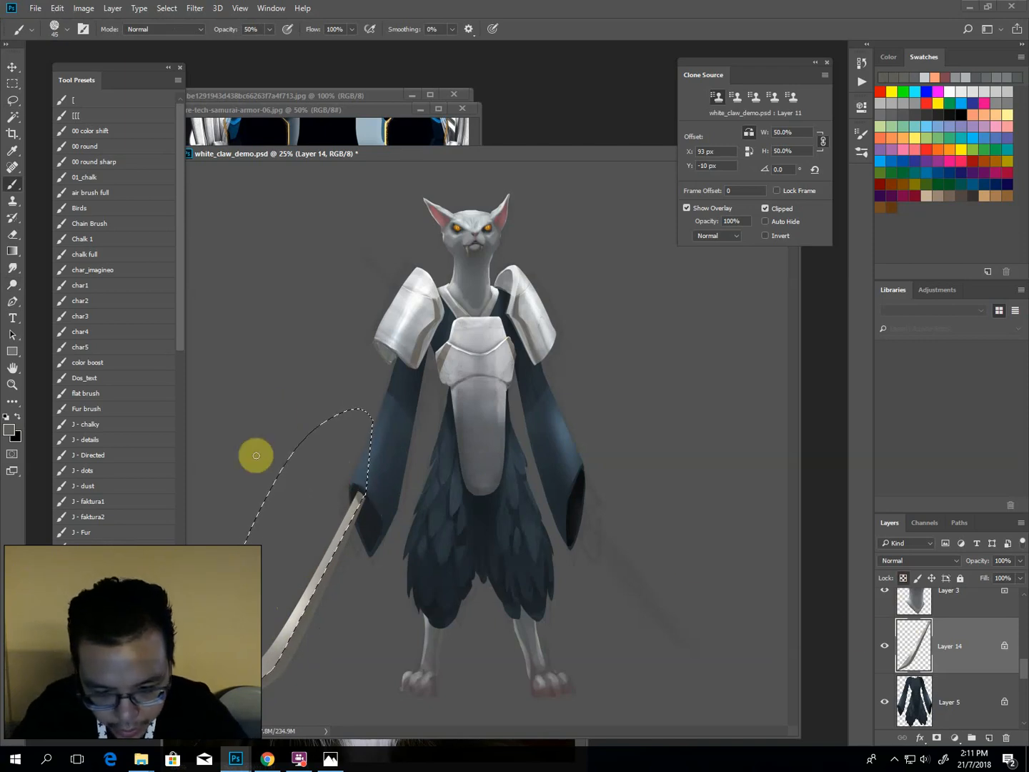
key(ctrl+shift+i)
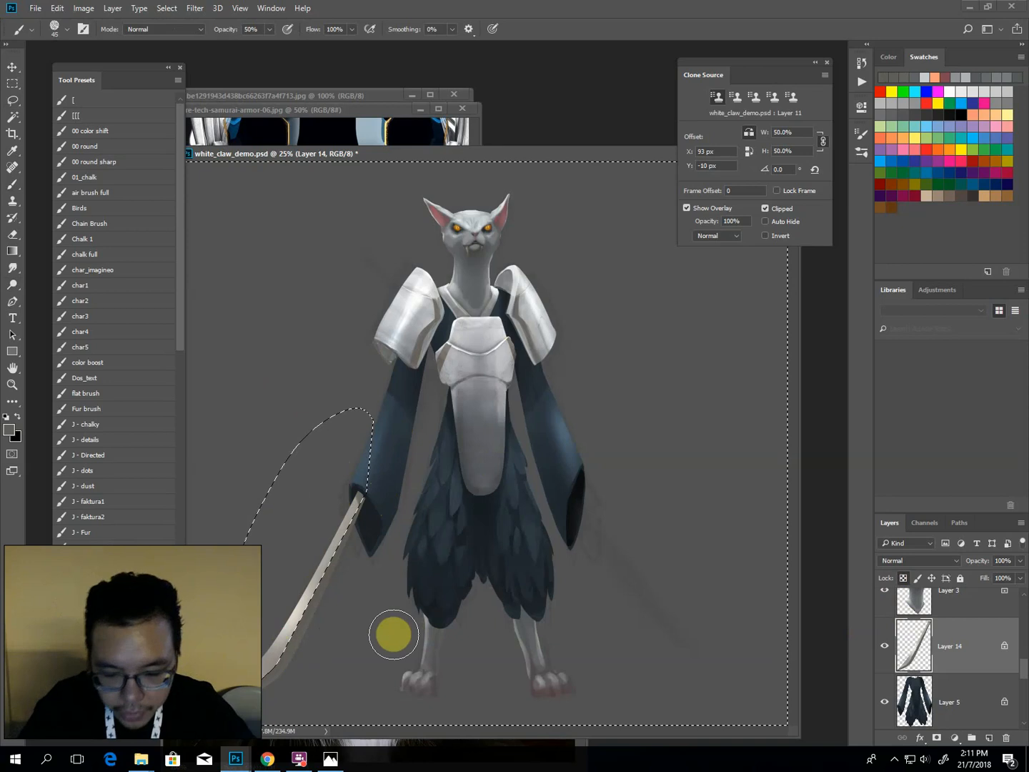
key(o)
mouse_move(349, 551)
mouse_down()
mouse_move(355, 528)
mouse_move(323, 621)
mouse_up()
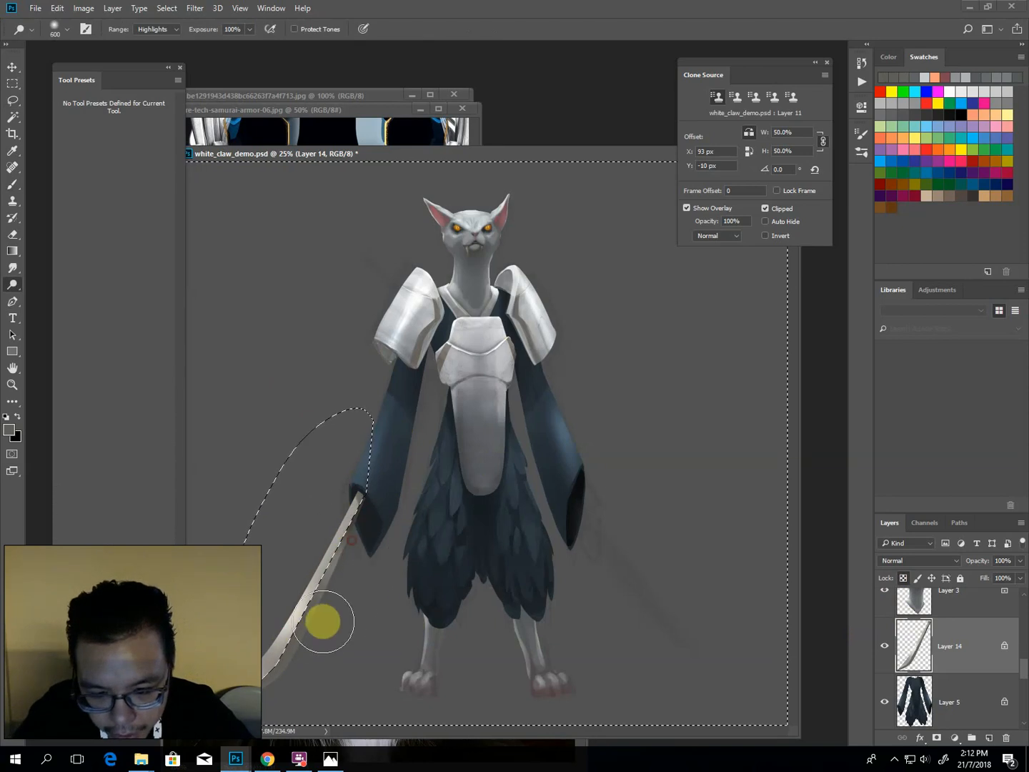
drag(292, 676, 260, 697)
key(bracketleft)
key(bracketleft)
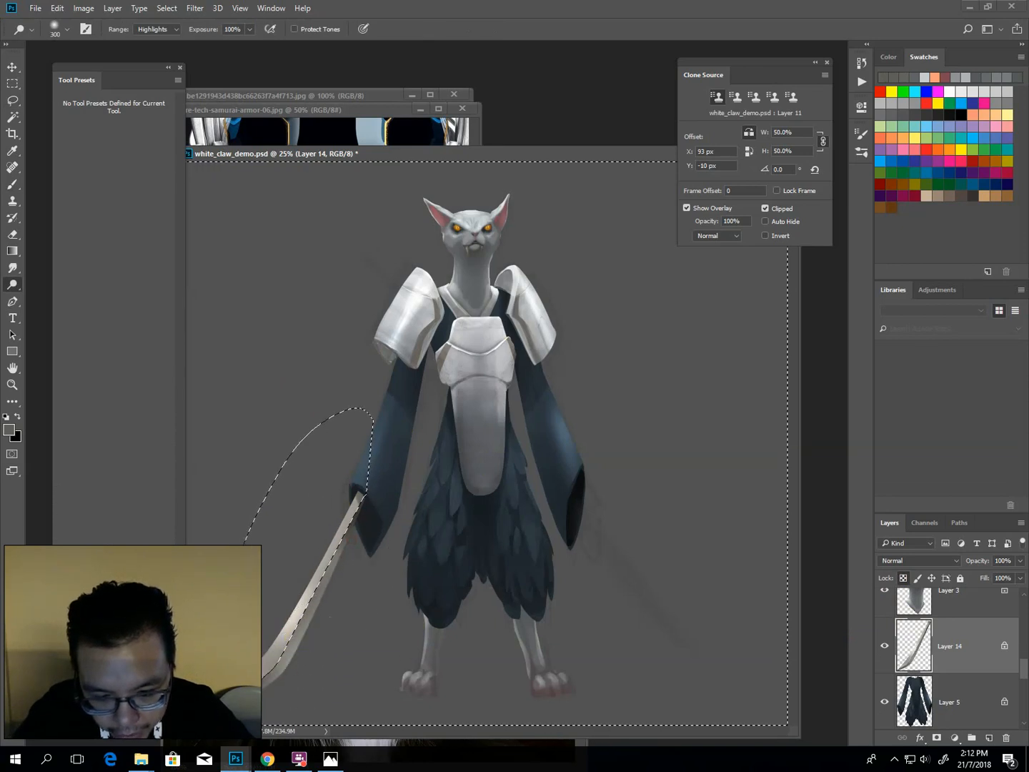
mouse_move(302, 650)
mouse_down()
mouse_move(282, 680)
mouse_move(306, 621)
mouse_move(314, 631)
mouse_move(309, 625)
mouse_up()
Reselect the blade's outer half and paint it with pale blue-grey and grey tones, using the J - details brush at 40% opacity.
key(b)
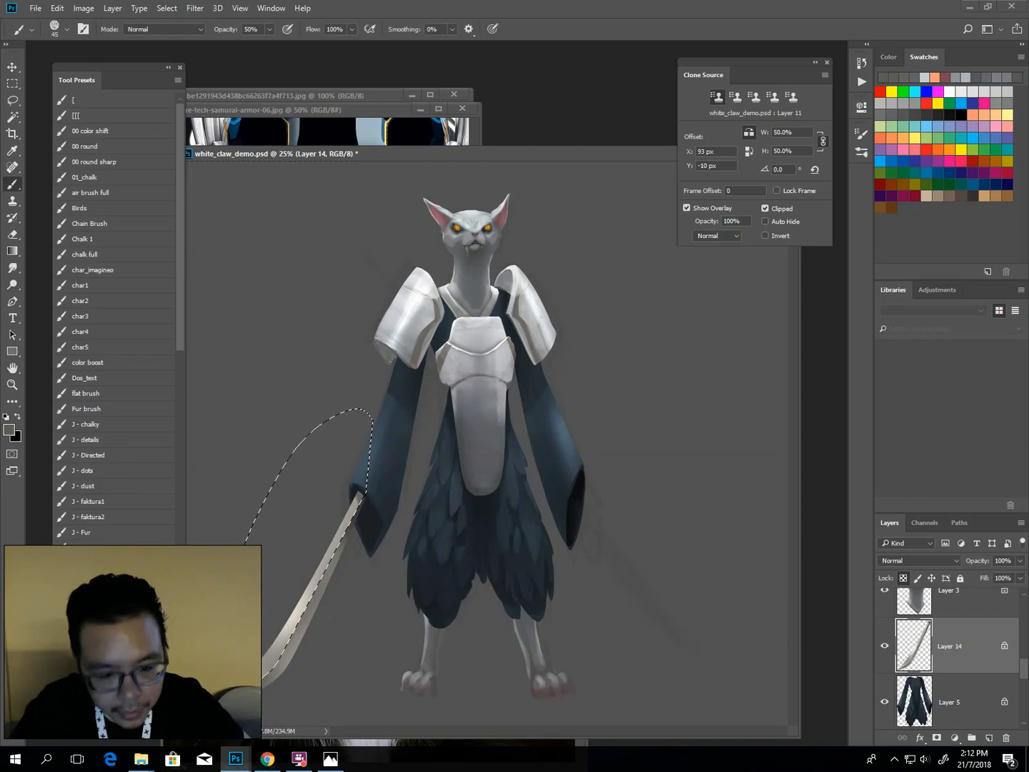
click(74, 440)
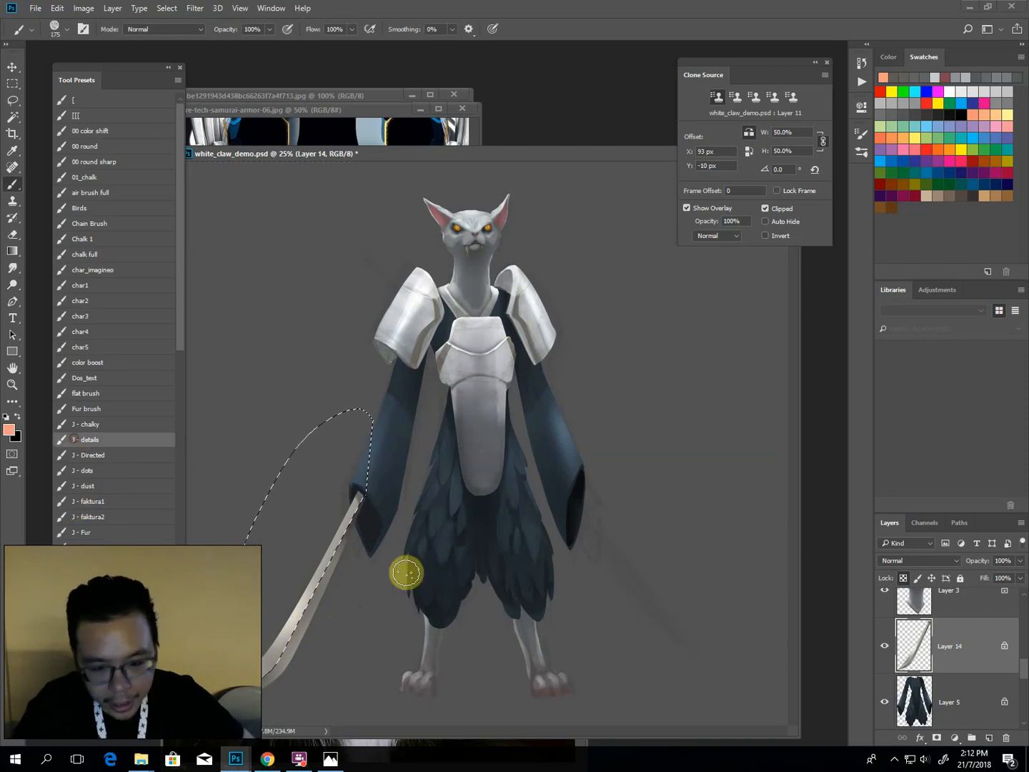
alt+click(300, 608)
key(4)
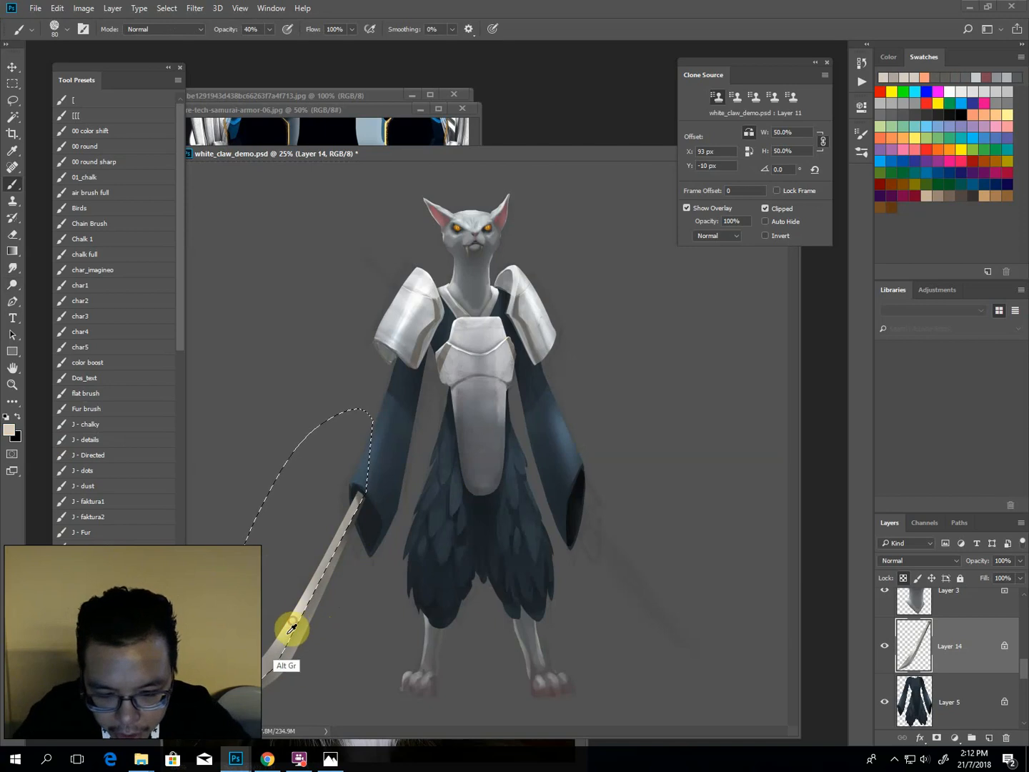
drag(889, 58, 507, 471)
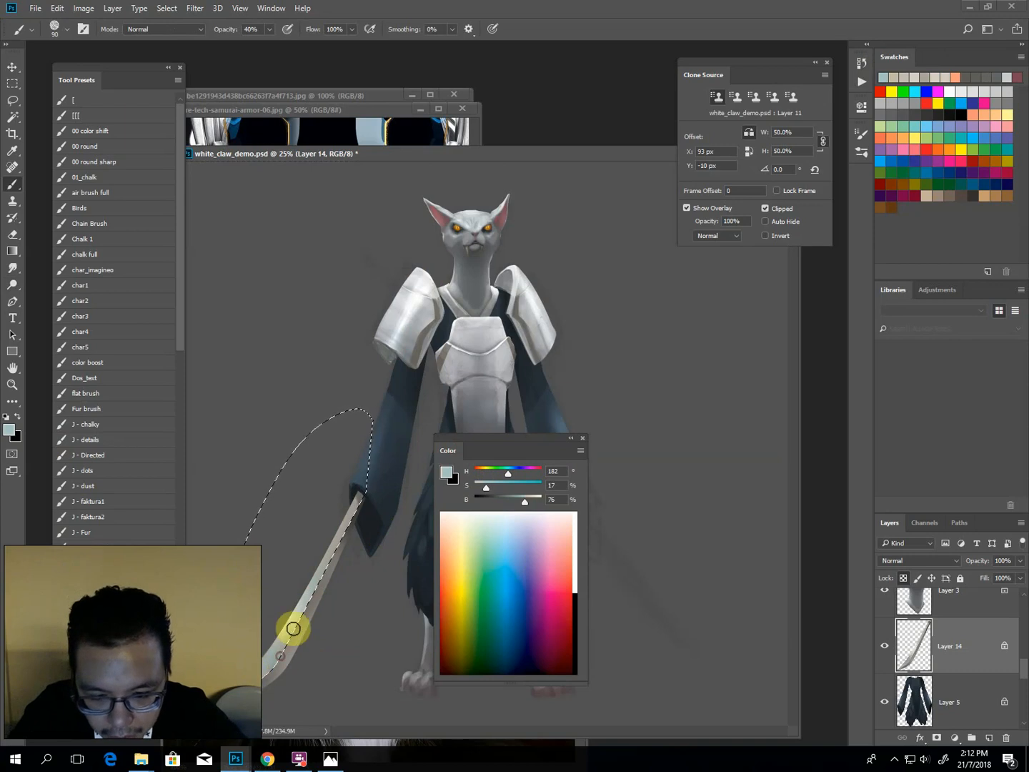
alt+click(361, 490)
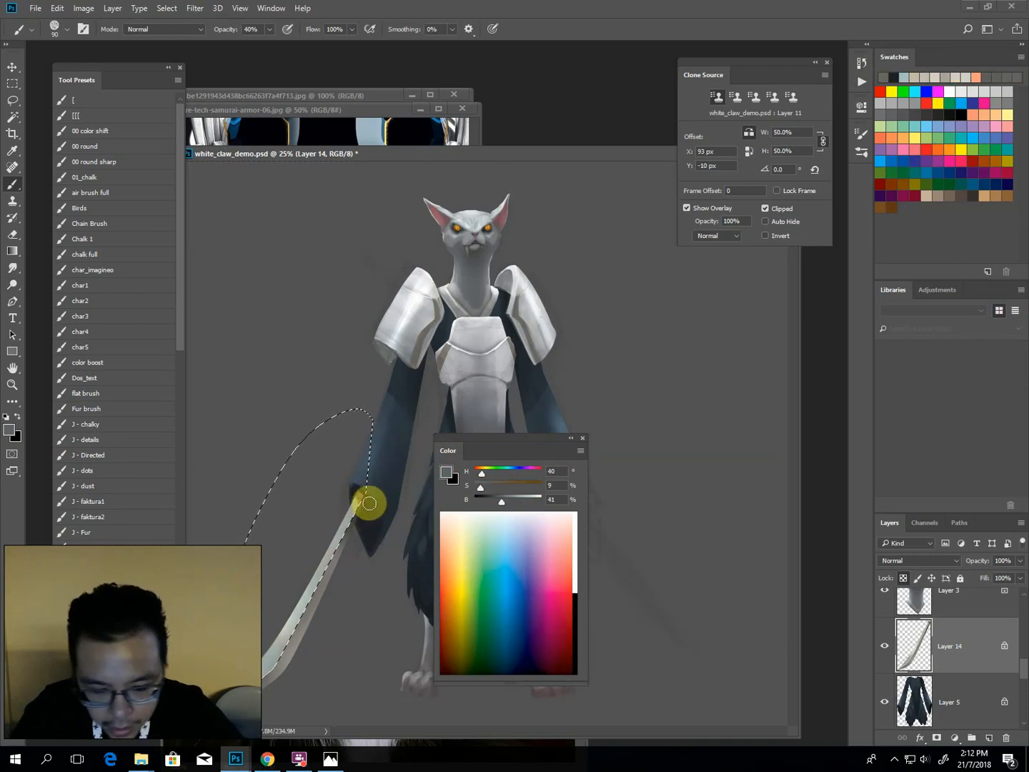
mouse_move(369, 503)
mouse_down()
mouse_move(359, 536)
mouse_move(334, 534)
mouse_move(342, 522)
mouse_move(319, 574)
mouse_up()
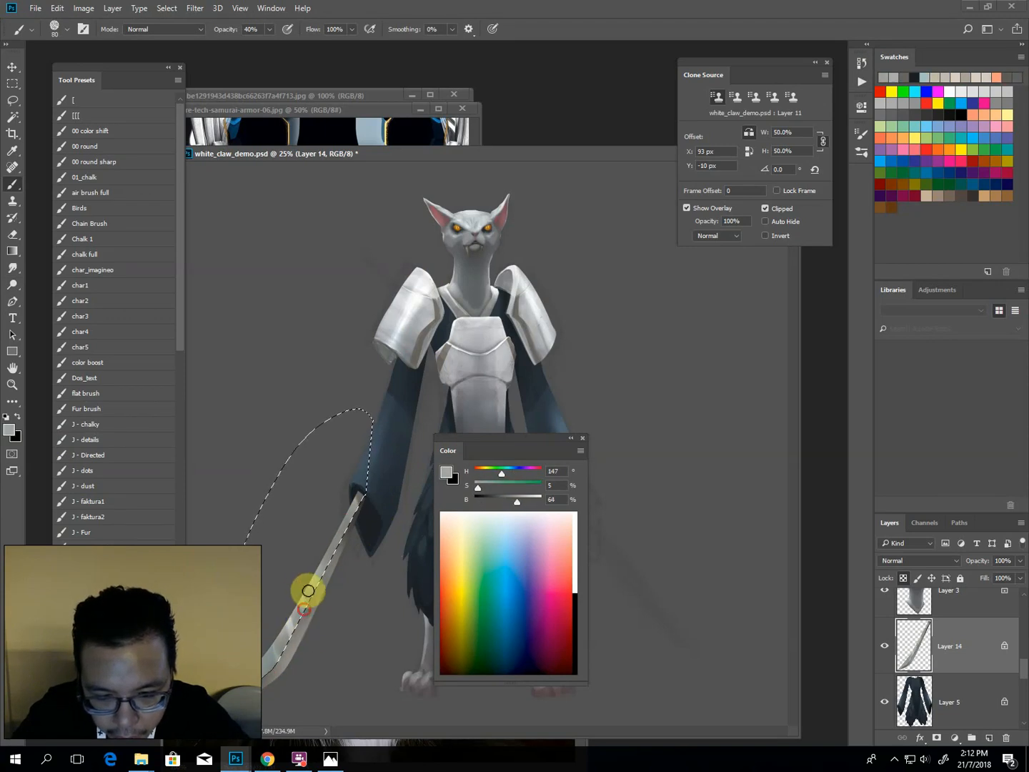
drag(292, 622, 286, 631)
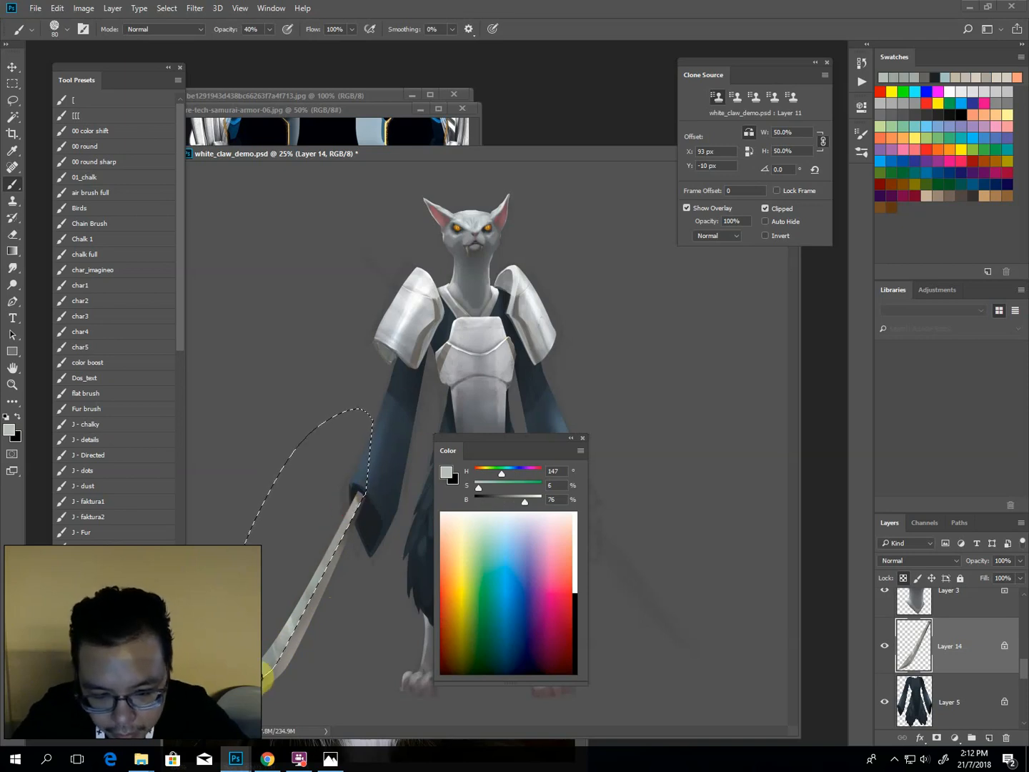
Invert the selection and shade the blade's inner half with brownish grey, hue 40, saturation 23%, brightness 38% and 51%, at brush size 70.
key(l)
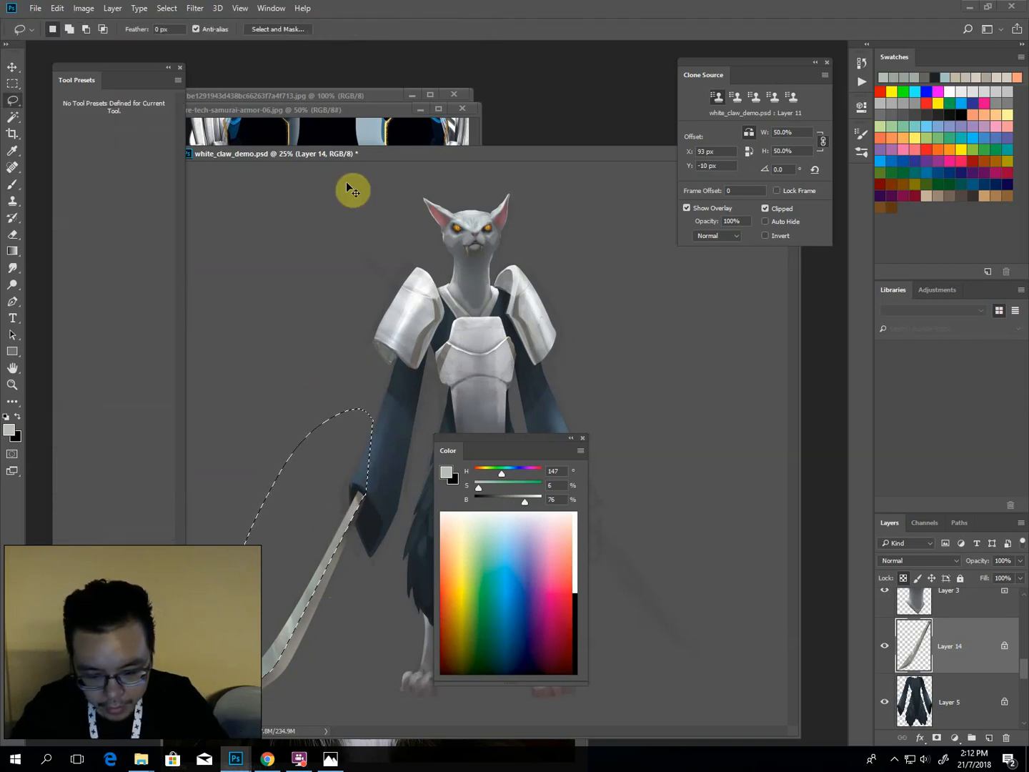
key(b)
key(ctrl+shift+i)
alt+click(331, 576)
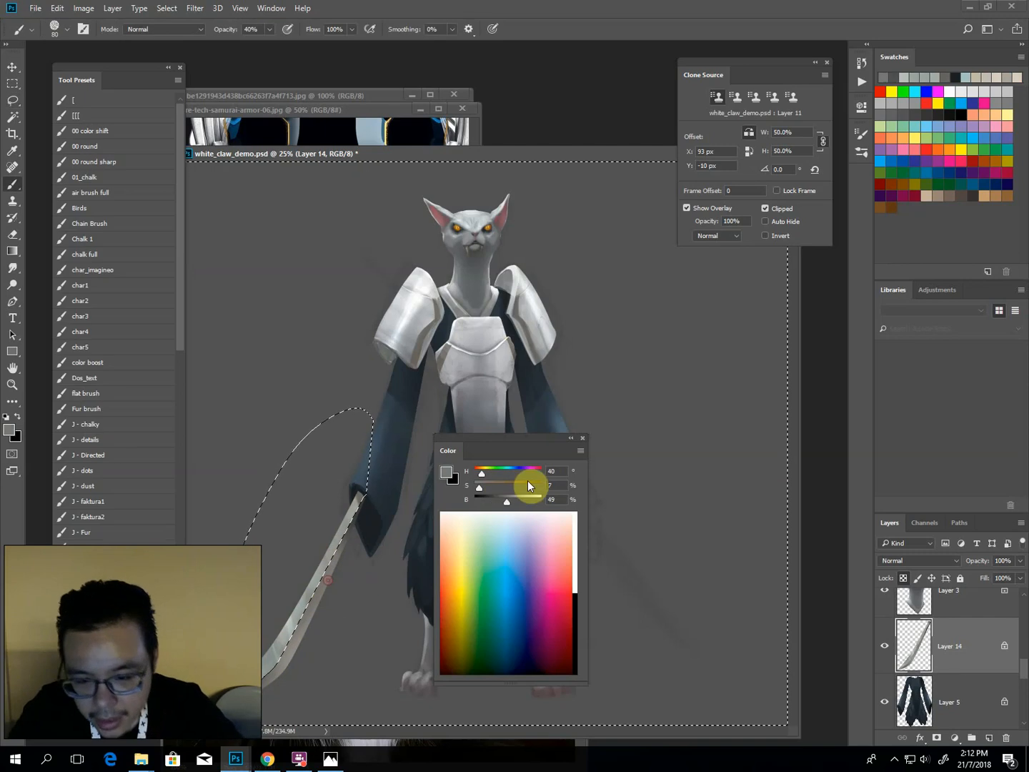
click(485, 484)
click(492, 502)
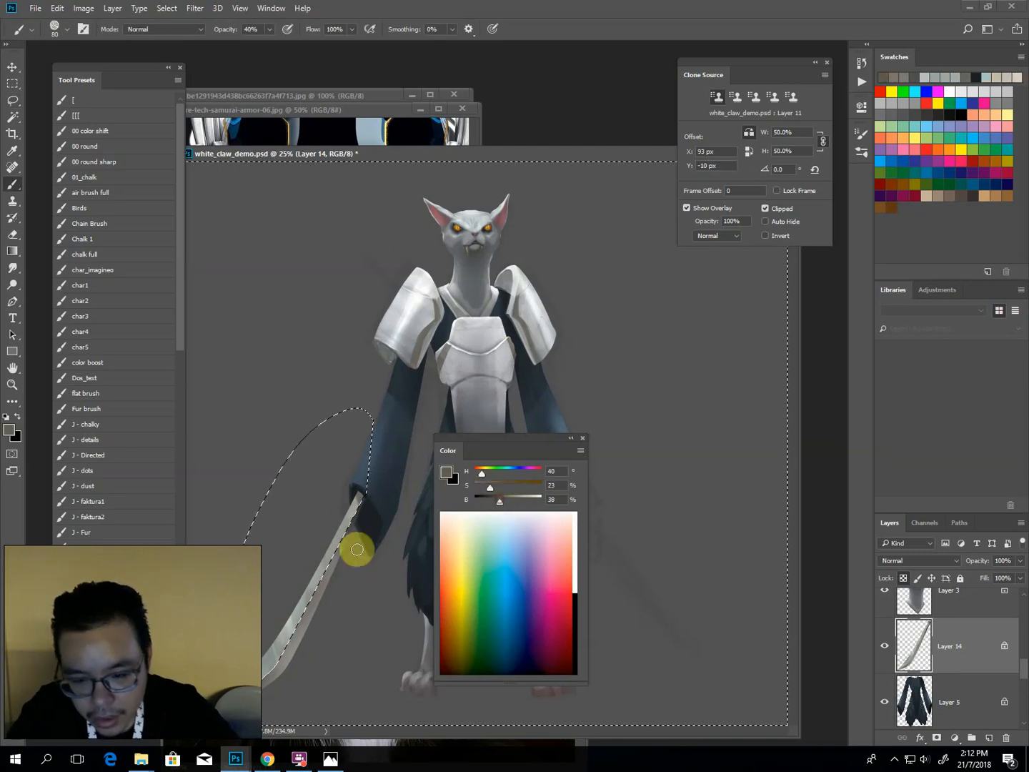
key(bracketleft)
mouse_move(327, 558)
mouse_down()
mouse_move(299, 643)
mouse_move(261, 697)
mouse_up()
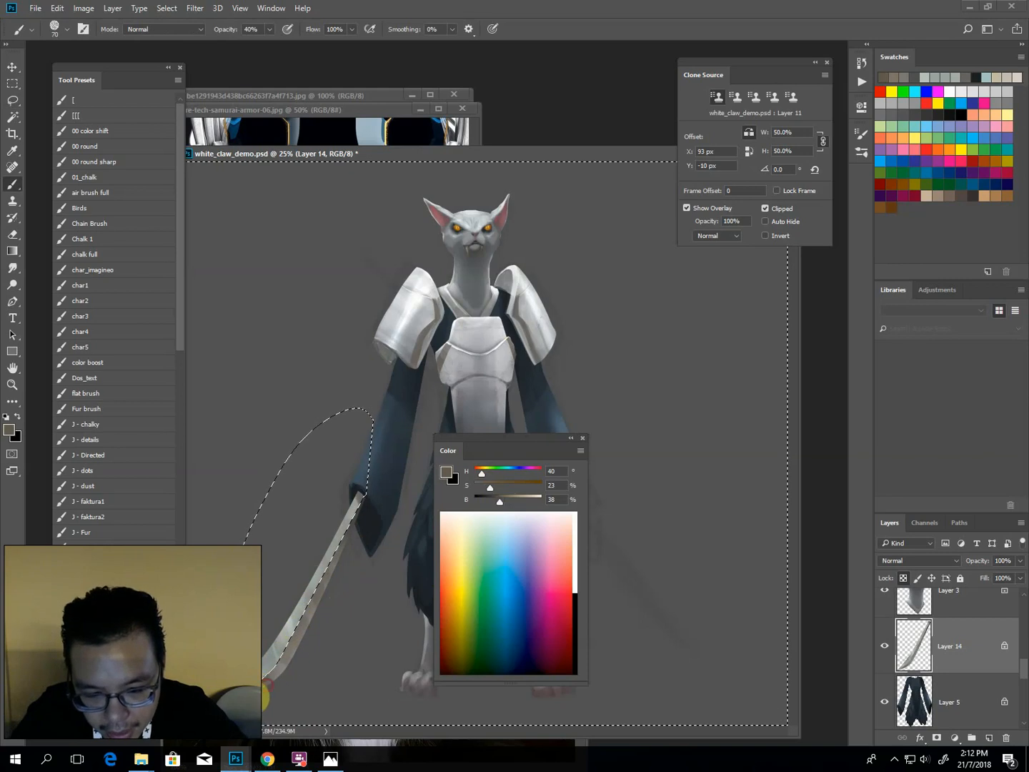
drag(500, 501, 509, 502)
mouse_move(347, 582)
mouse_down()
mouse_move(276, 671)
mouse_move(300, 643)
mouse_up()
key(o)
key(b)
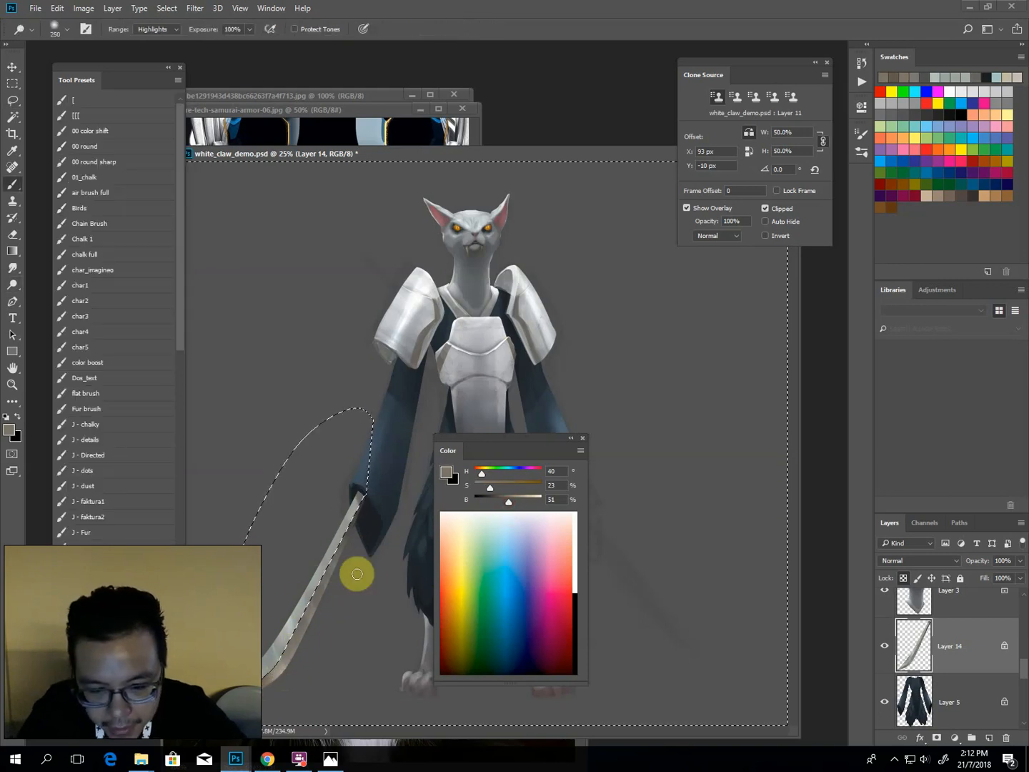
Tint the blade's inner half with a grey-green of hue 120, saturation 25% and brightness 62%, and remove the selection.
alt+click(350, 513)
drag(485, 486, 433, 477)
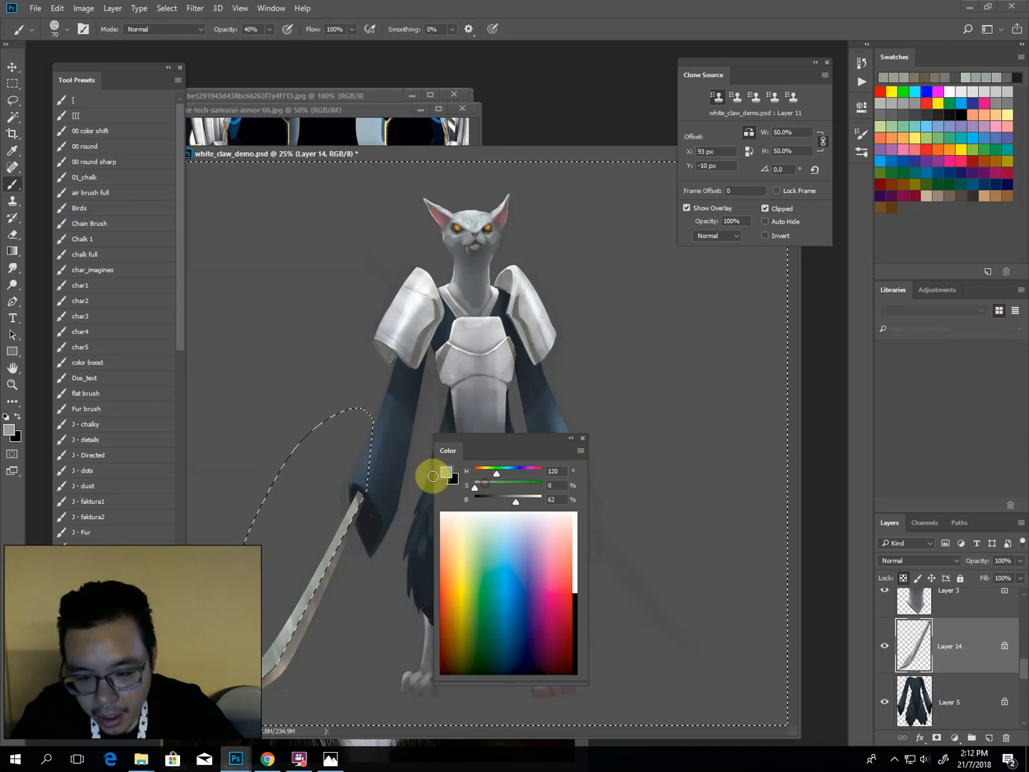
click(492, 487)
key(bracketleft)
key(bracketleft)
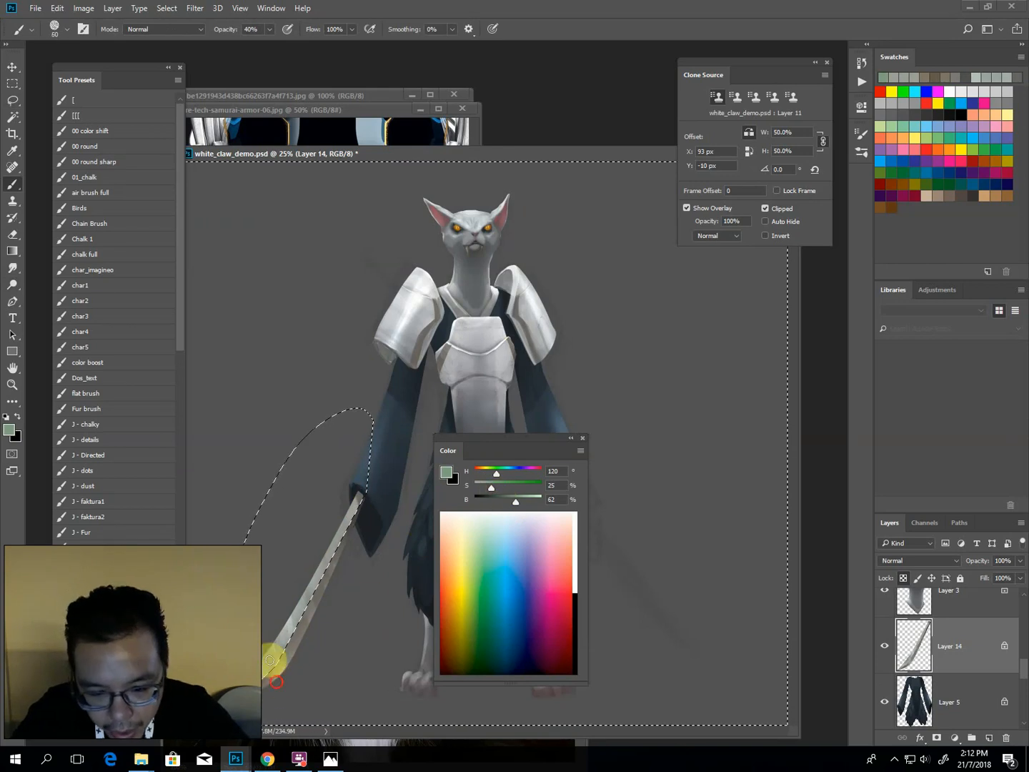
mouse_move(271, 660)
mouse_down()
mouse_move(337, 548)
mouse_move(265, 693)
mouse_up()
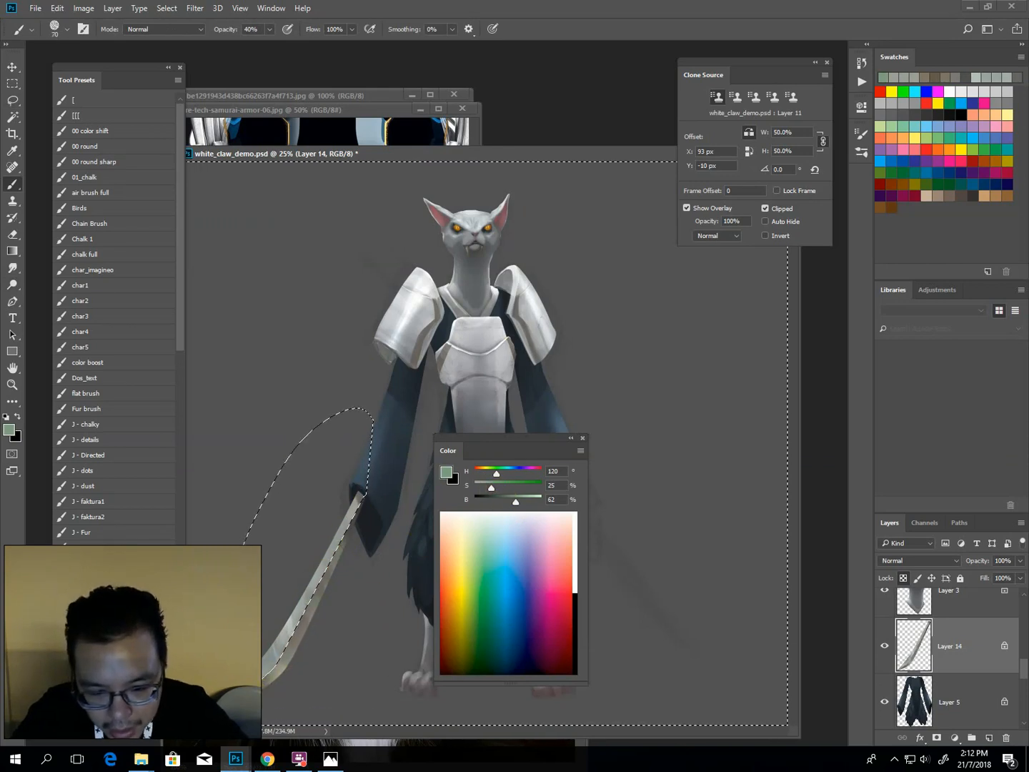
key(ctrl+d)
Sample white from the shoulder armour and draw thin straight highlights along the blade's length with the brush at size 10.
key(bracketleft)
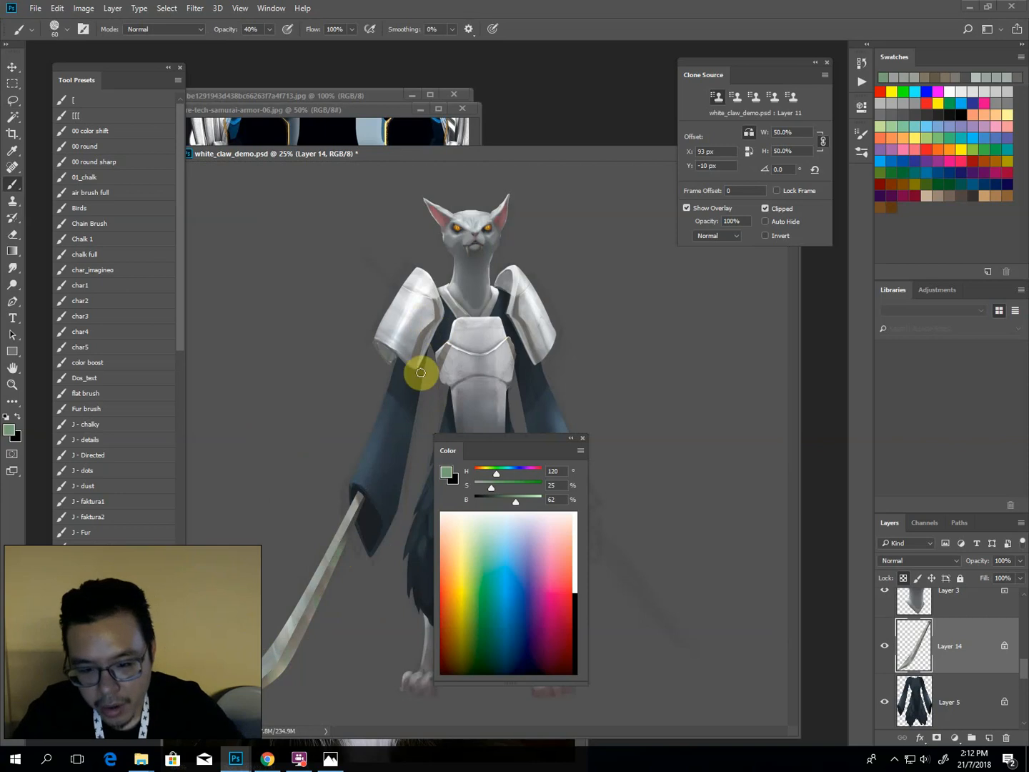
alt+click(402, 313)
key(bracketleft)
key(bracketleft)
key(bracketleft)
key(bracketleft)
key(bracketleft)
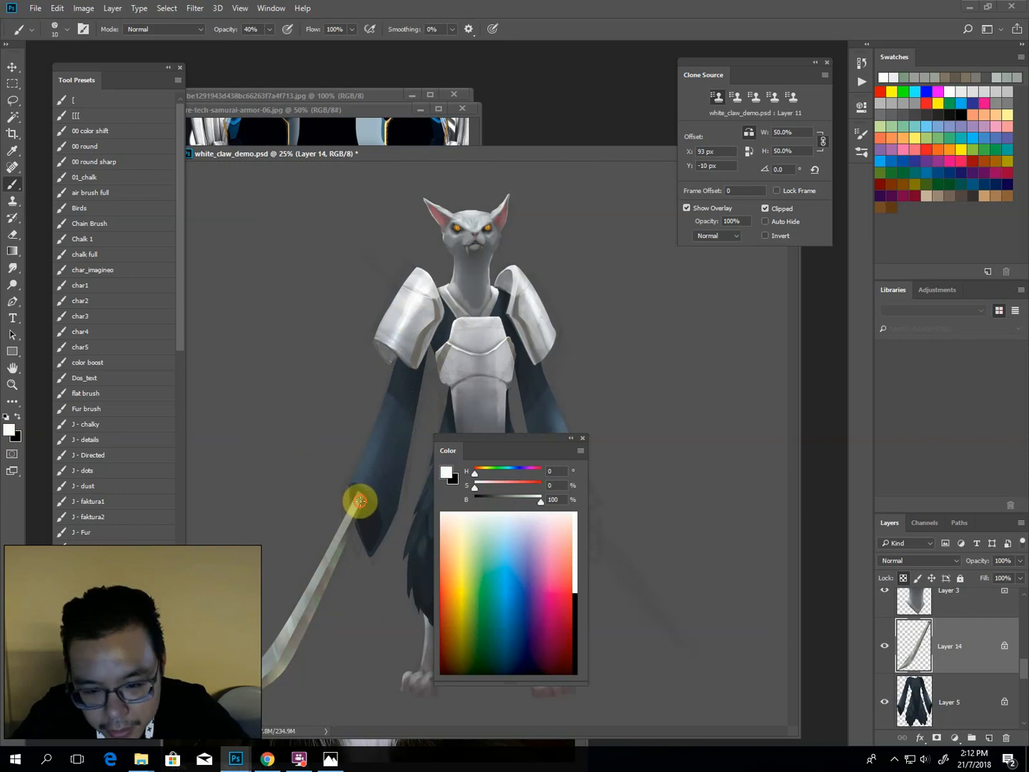
shift+click(280, 646)
shift+click(361, 502)
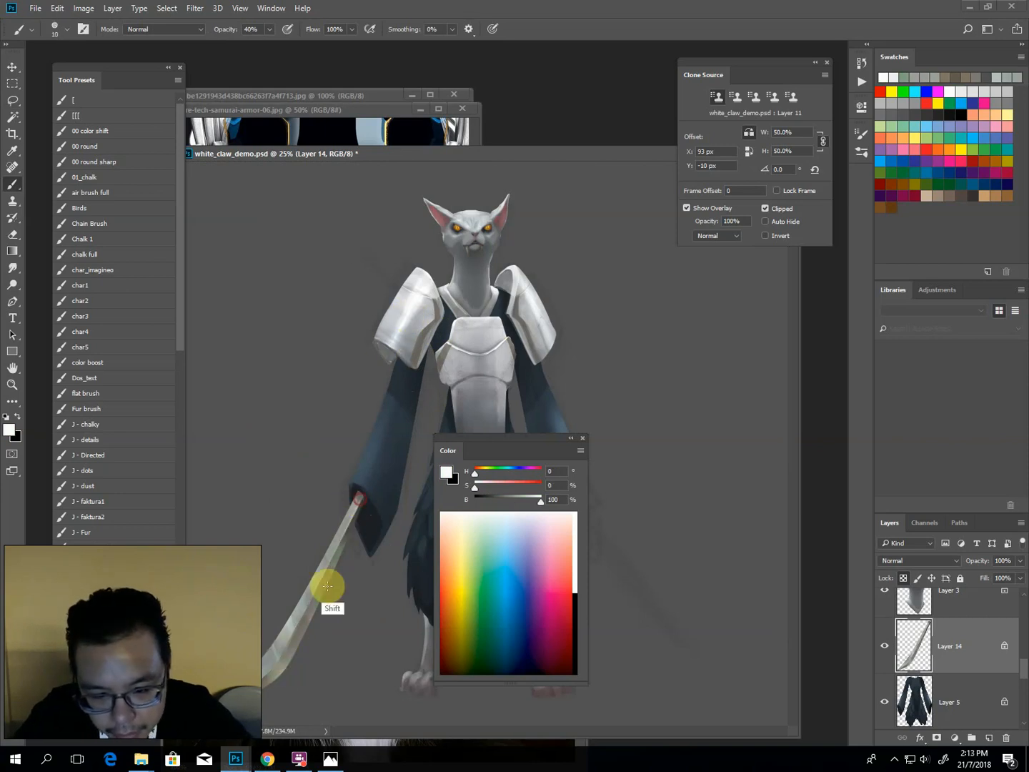
shift+click(286, 646)
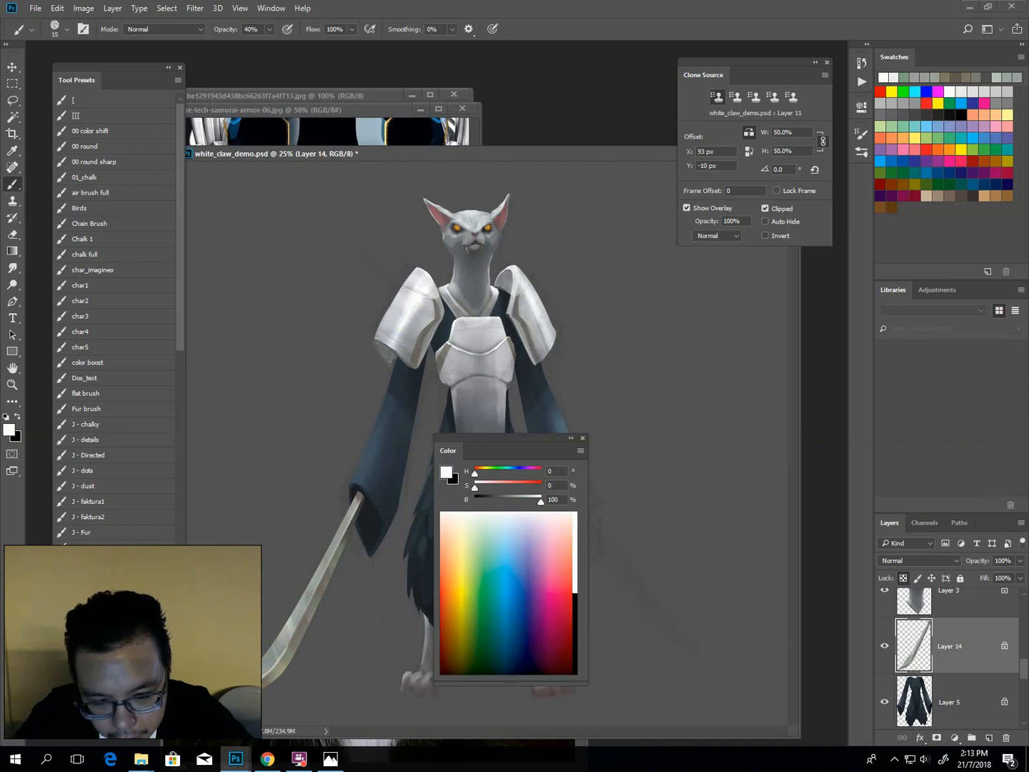
Lasso a section in the middle of the blade, brighten it with the Dodge tool and clear the selection.
key(l)
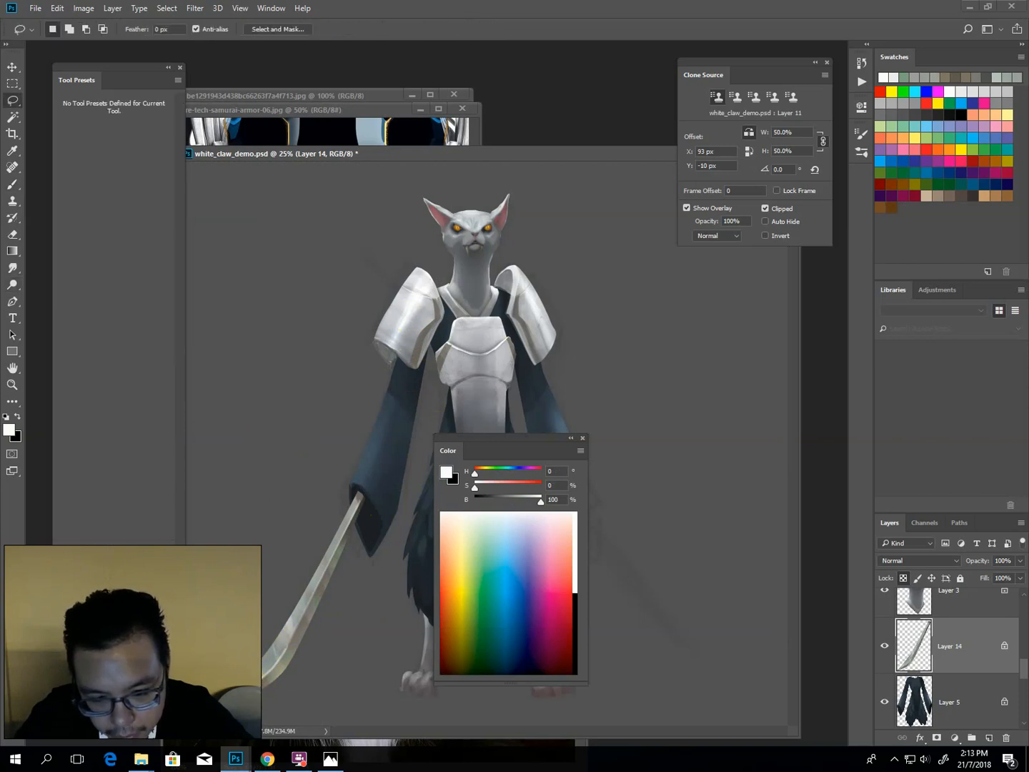
mouse_move(333, 564)
mouse_down()
mouse_move(344, 517)
mouse_move(285, 627)
mouse_move(292, 633)
mouse_up()
key(o)
key(l)
click(300, 443)
key(ctrl+minus)
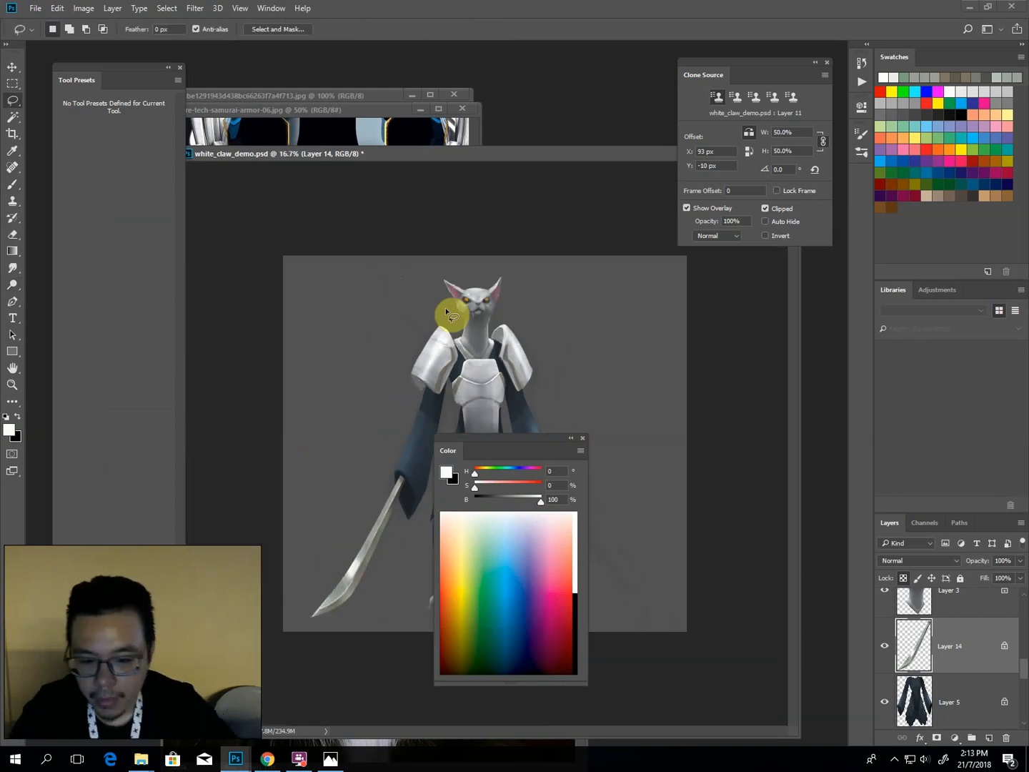
Close the floating colour picker and increase the blade's contrast with Levels by raising the black input level.
click(582, 437)
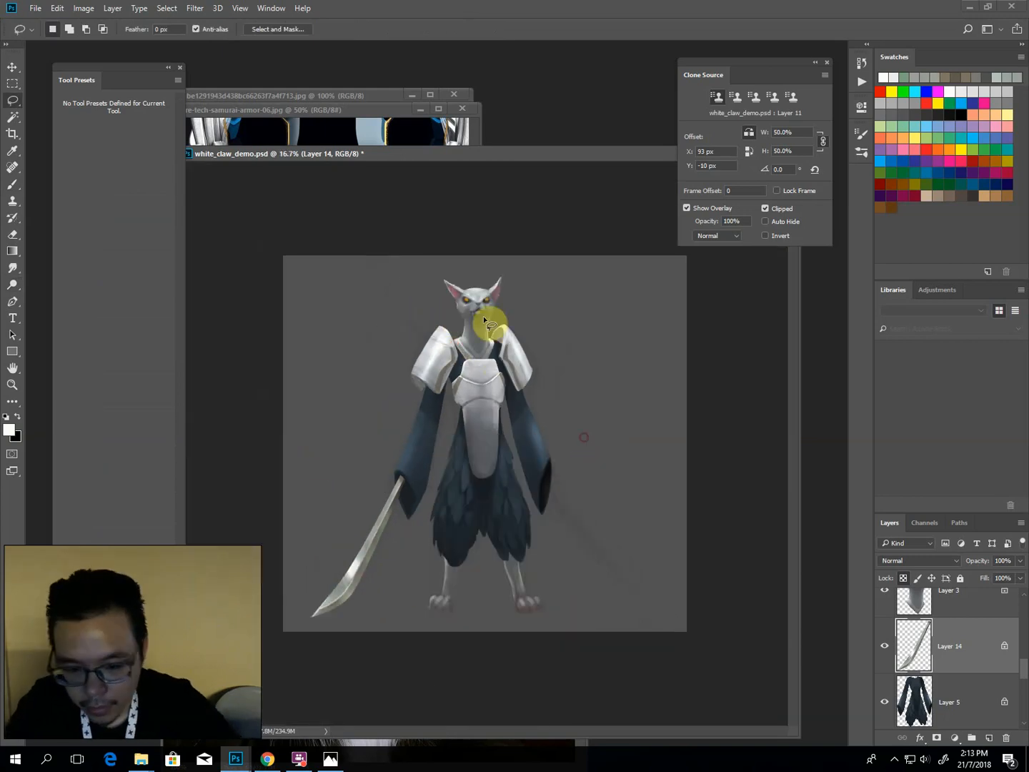
key(ctrl+l)
drag(715, 509, 751, 501)
key(Return)
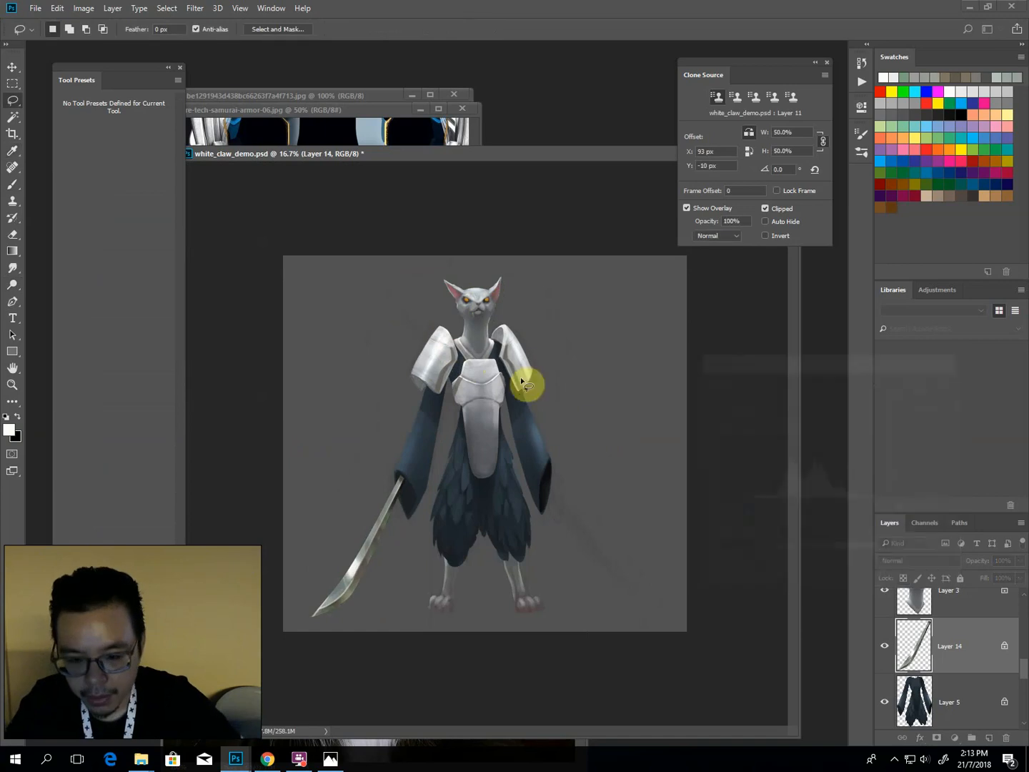
Duplicate the blade, flip the copy horizontally, and rotate and position it so it extends from the opening of the other sleeve.
scroll(437, 440, up, 1)
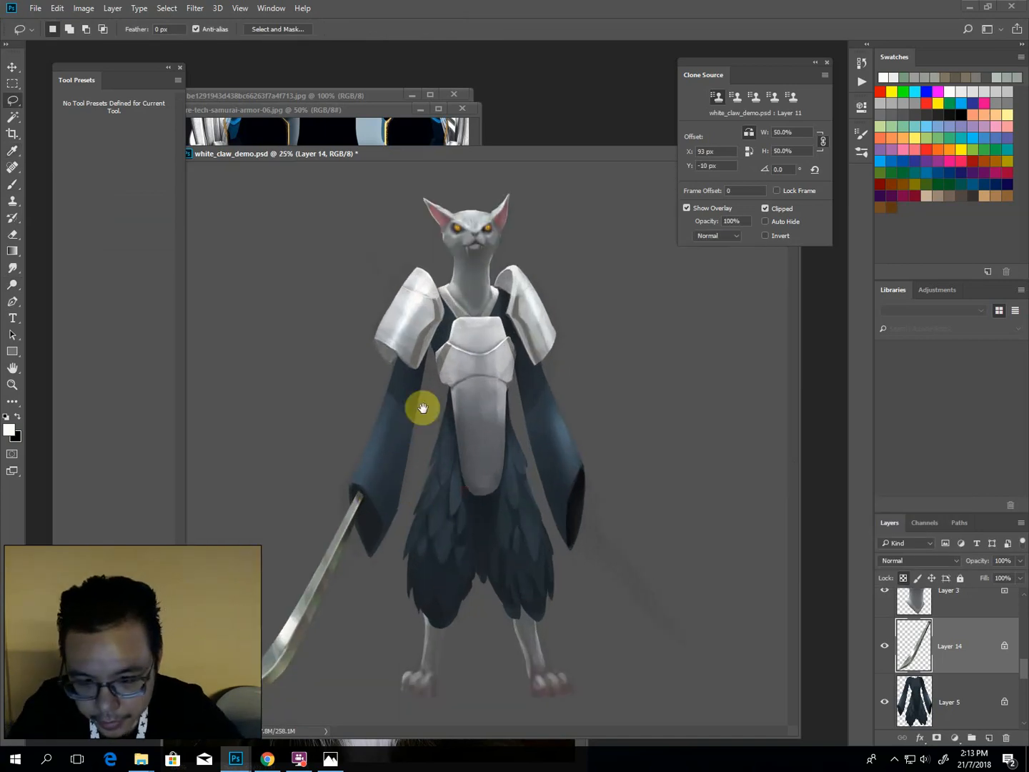
key(v)
alt+drag(340, 521, 530, 522)
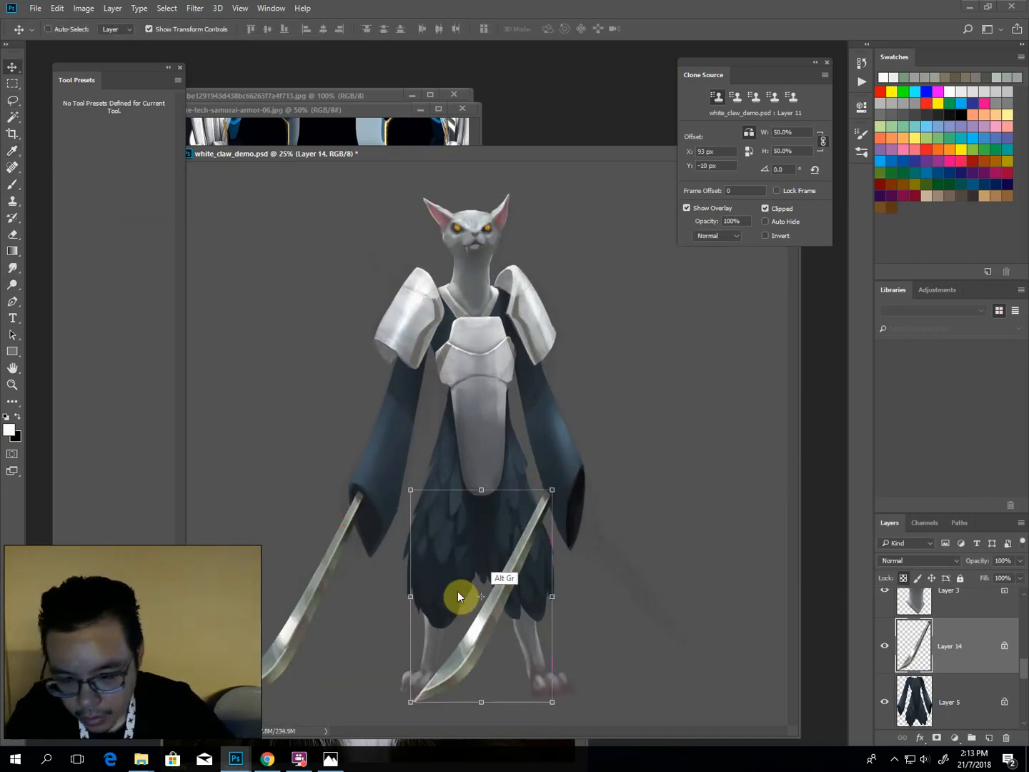
drag(410, 597, 682, 586)
drag(588, 542, 615, 532)
drag(606, 448, 588, 454)
drag(607, 529, 615, 526)
key(Return)
key(i)
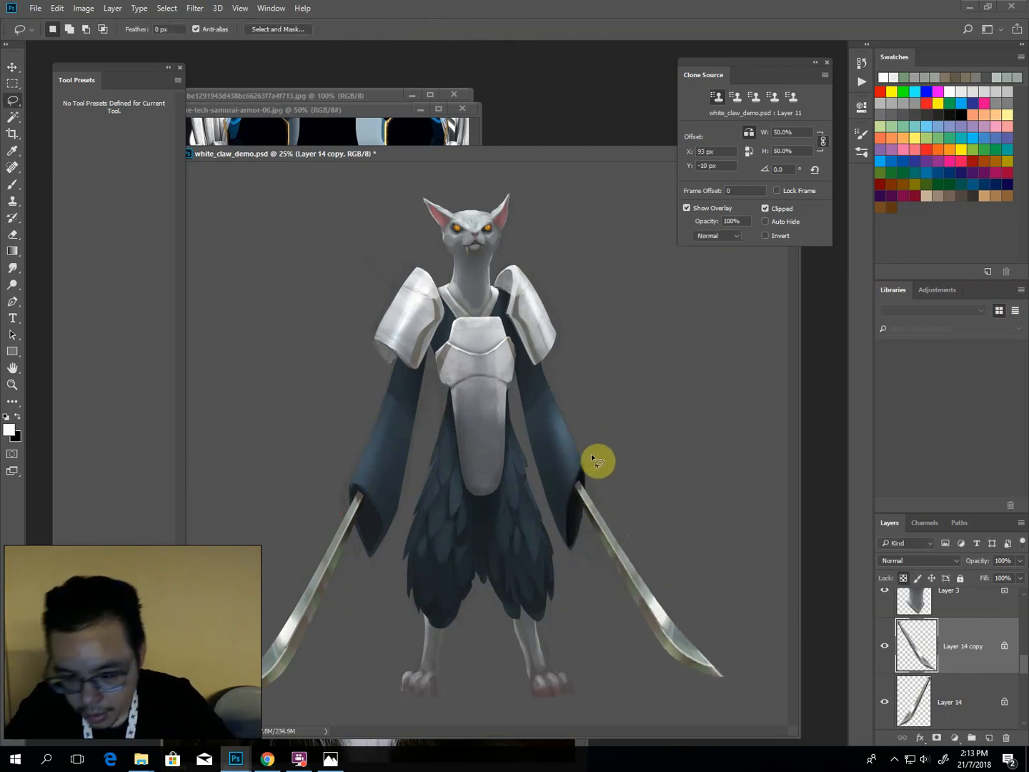
Adjust the copied blade with Levels, setting the midtone input to 1.14 and the white output level to 248.
key(ctrl+l)
drag(863, 561, 872, 561)
drag(795, 504, 789, 506)
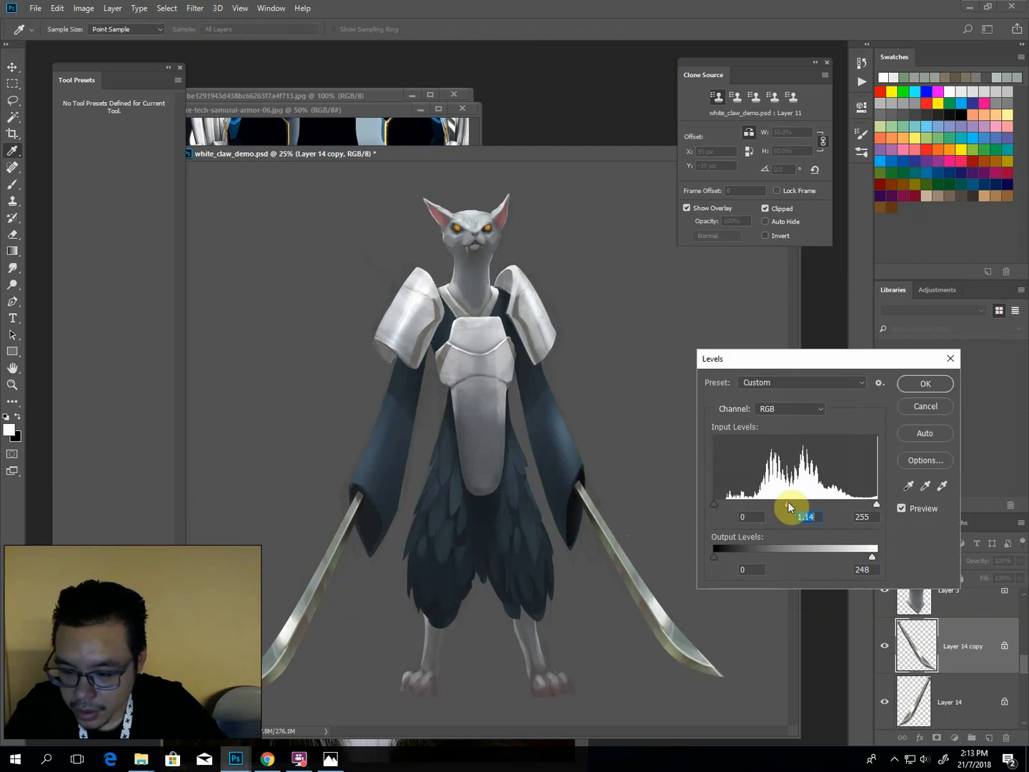
key(Return)
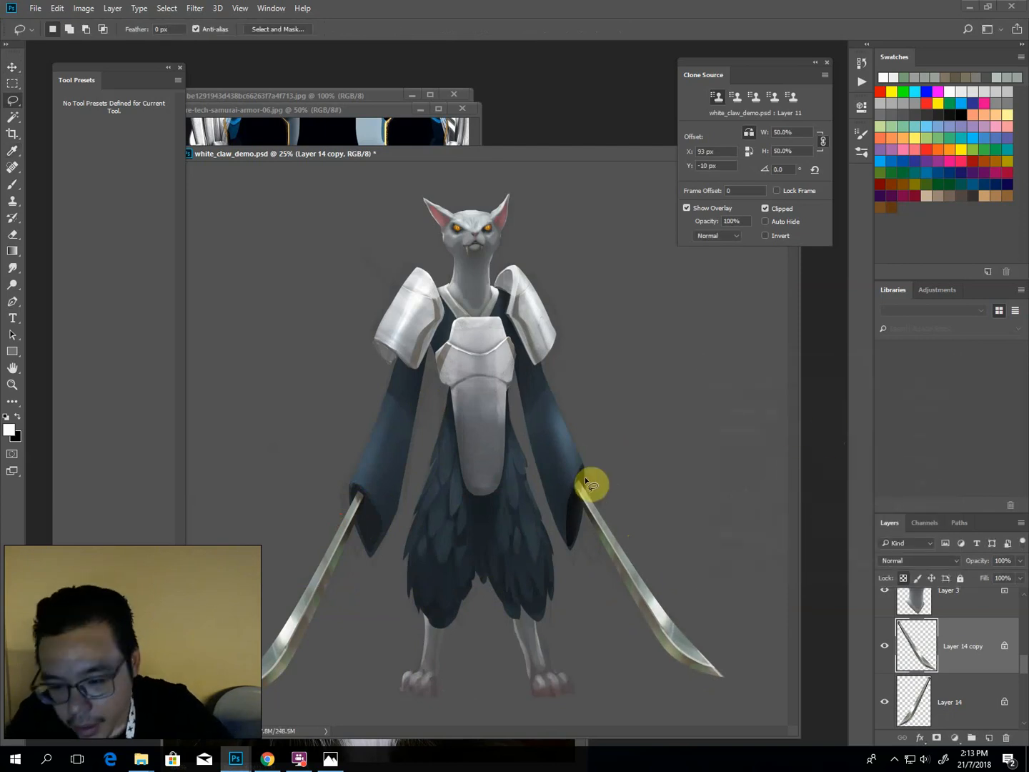
Lasso the copied blade's base inside the sleeve opening and darken it with Levels by lowering the white output level.
drag(579, 565, 576, 430)
key(ctrl+l)
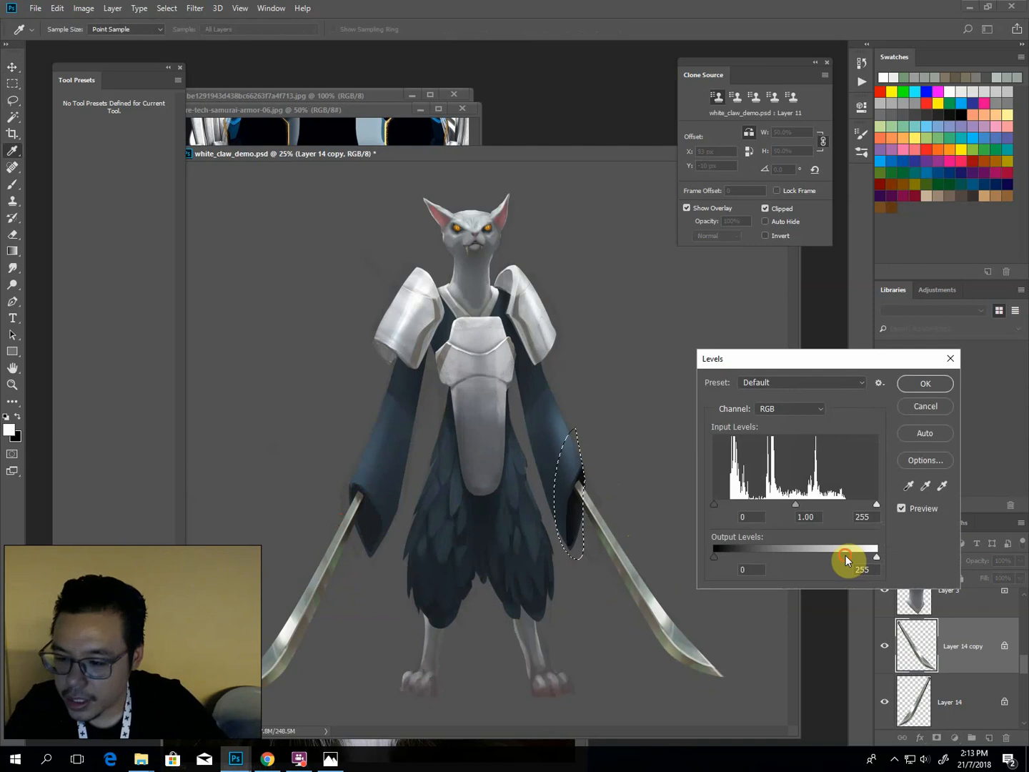
drag(839, 558, 829, 556)
key(ctrl+minus)
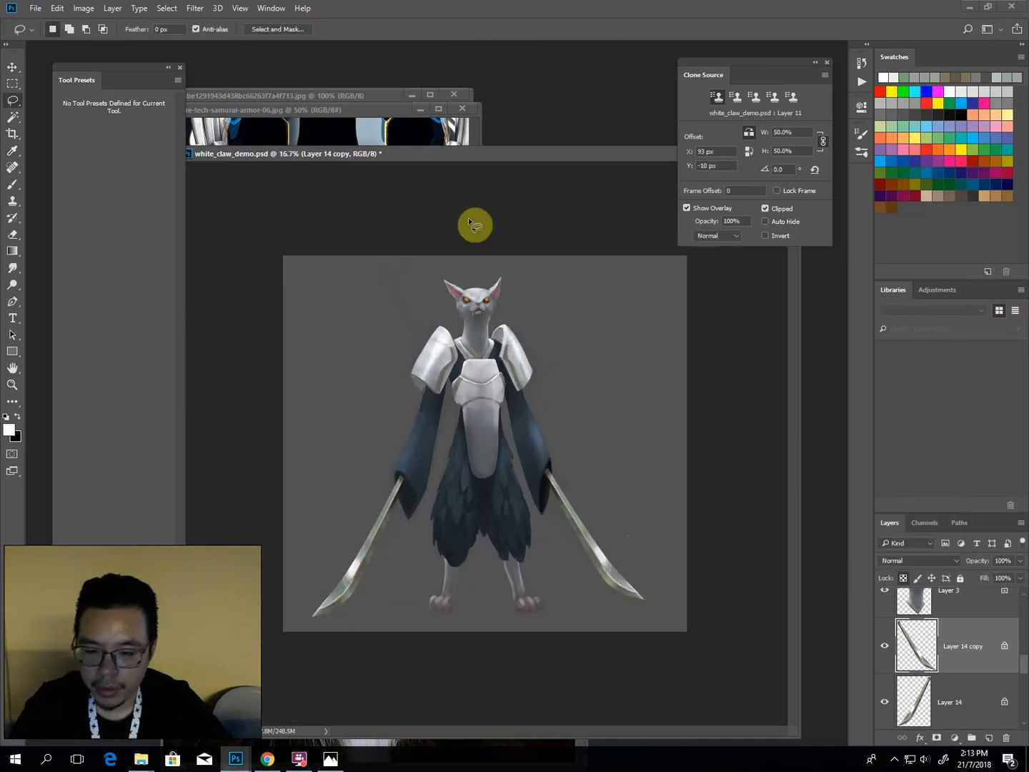
key(ctrl+plus)
key(c)
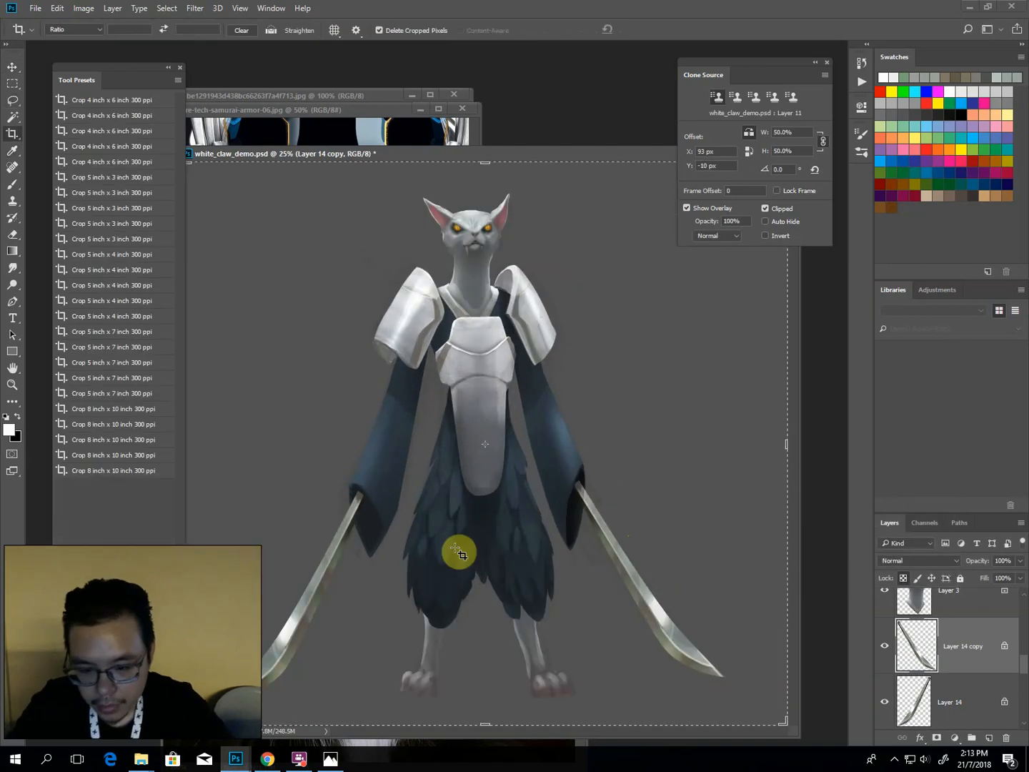
click(425, 604)
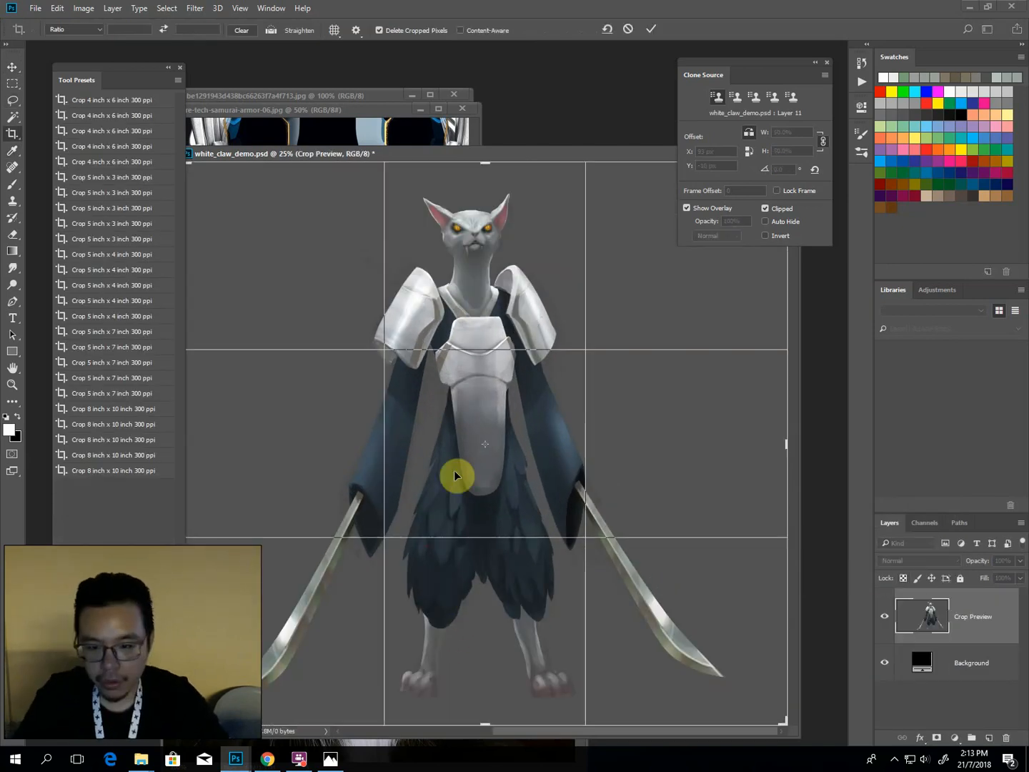
key(Escape)
Distort the dark robe by pulling its lower-left corner slightly outward, widening it to about 104%.
key(v)
ctrl+click(437, 608)
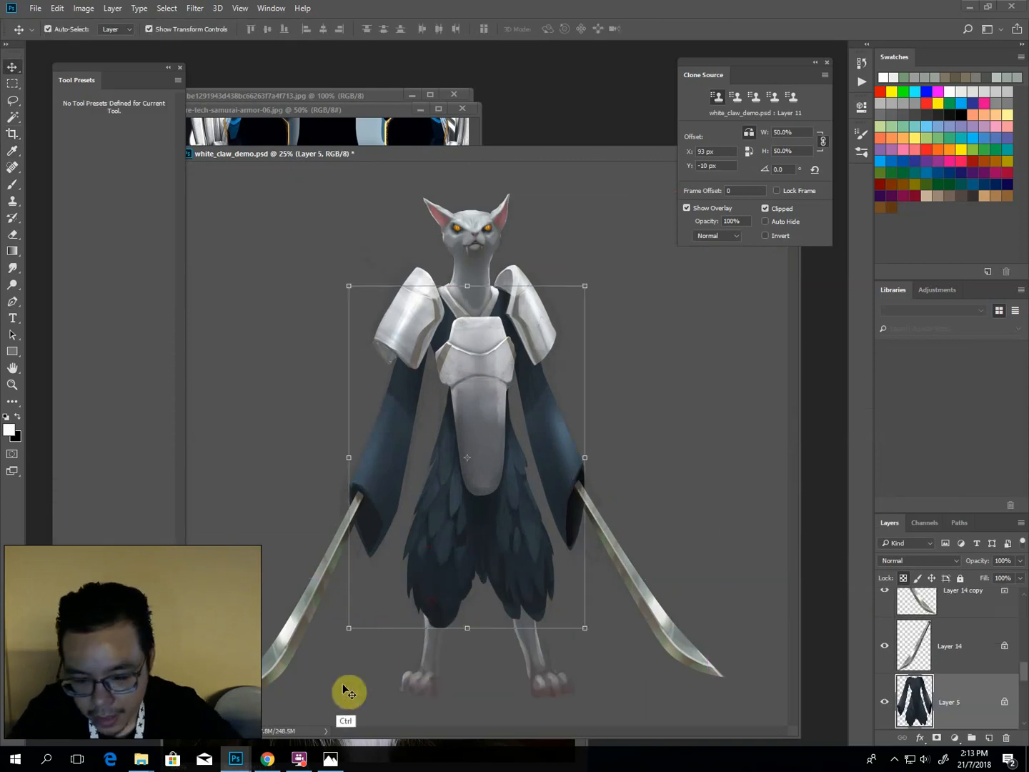
drag(347, 628, 338, 629)
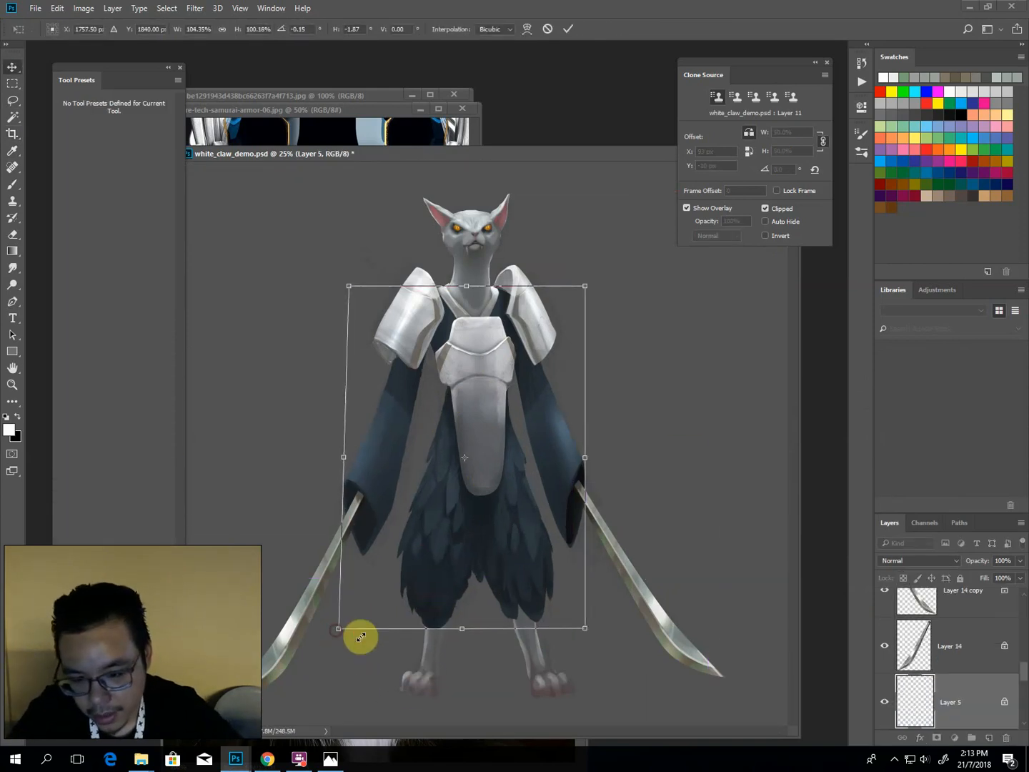
key(Return)
On the legs layer, lasso the left leg and foot and skew and reposition them to fit beneath the widened robe.
ctrl+click(402, 641)
key(l)
mouse_move(404, 635)
mouse_down()
mouse_move(378, 675)
mouse_move(402, 639)
mouse_up()
key(v)
drag(420, 587, 410, 588)
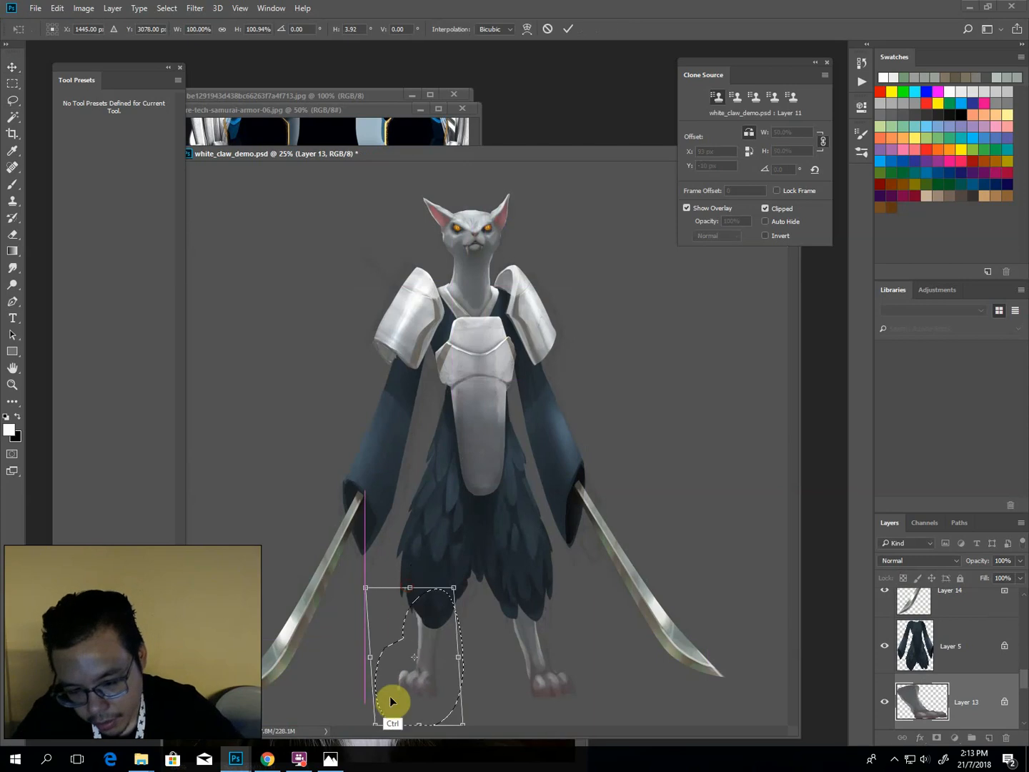
drag(369, 658, 369, 668)
drag(408, 593, 417, 594)
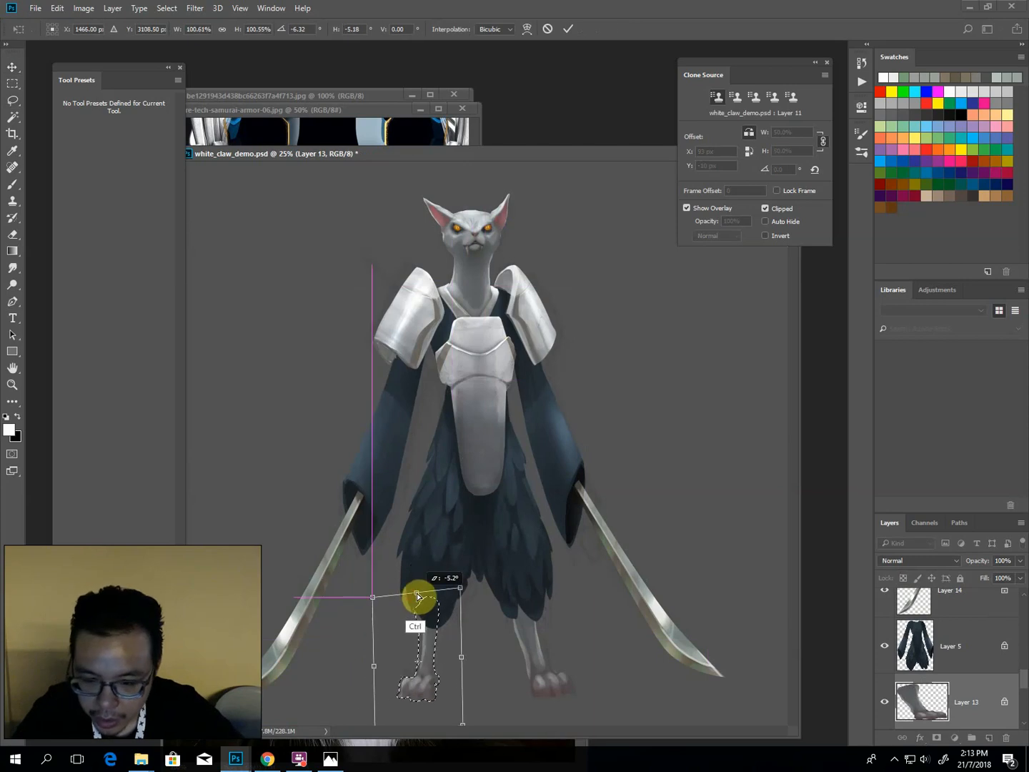
key(Return)
Lasso the right leg and foot and adjust their shape and position with a free transform.
key(l)
mouse_move(496, 633)
mouse_down()
mouse_move(516, 722)
mouse_move(498, 633)
mouse_up()
key(v)
drag(554, 580, 497, 481)
key(Return)
key(l)
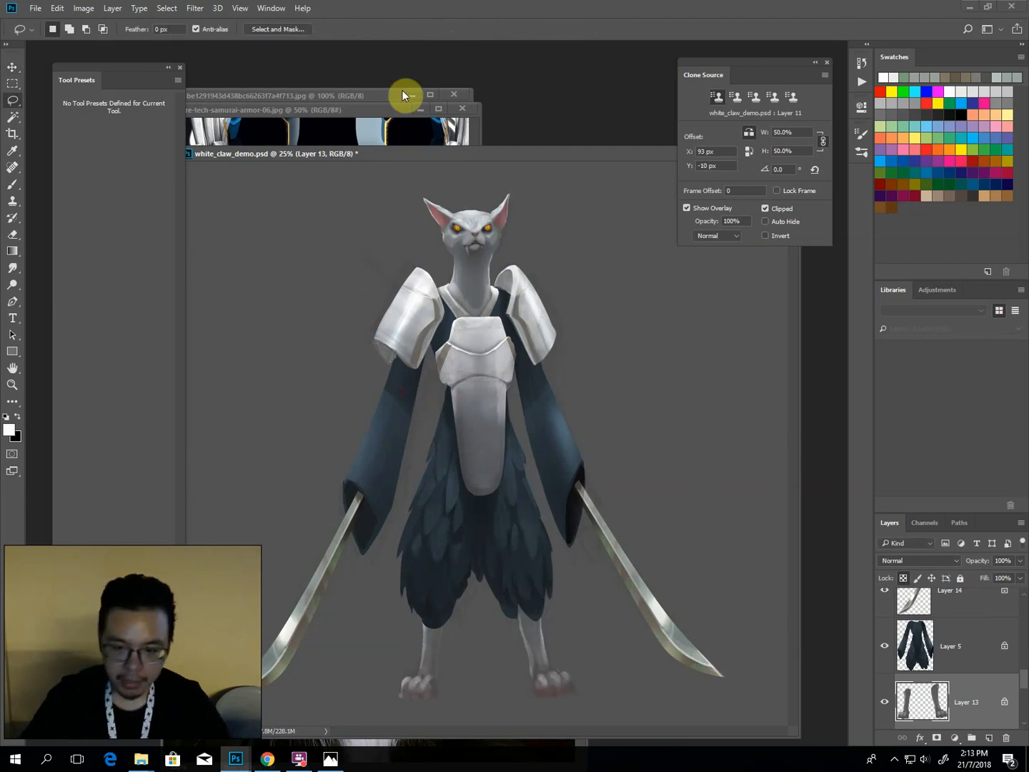
Smooth the legs layer with a Surface Blur of 18 pixels radius and a threshold of 10 levels.
click(197, 9)
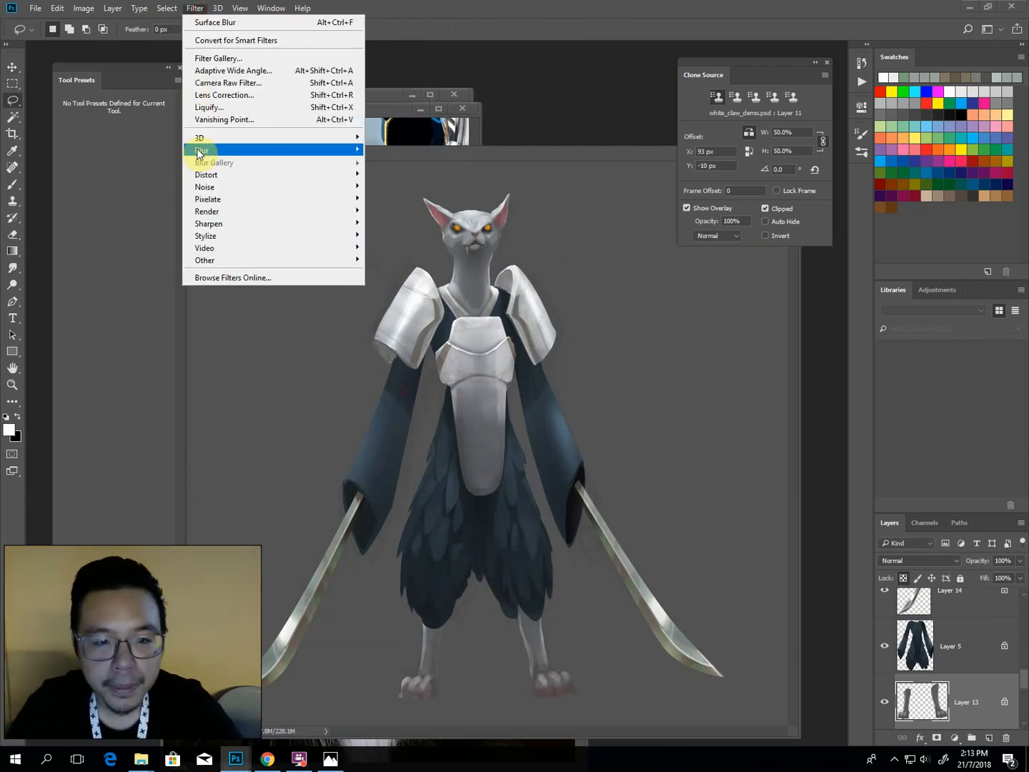
mouse_move(201, 151)
click(402, 273)
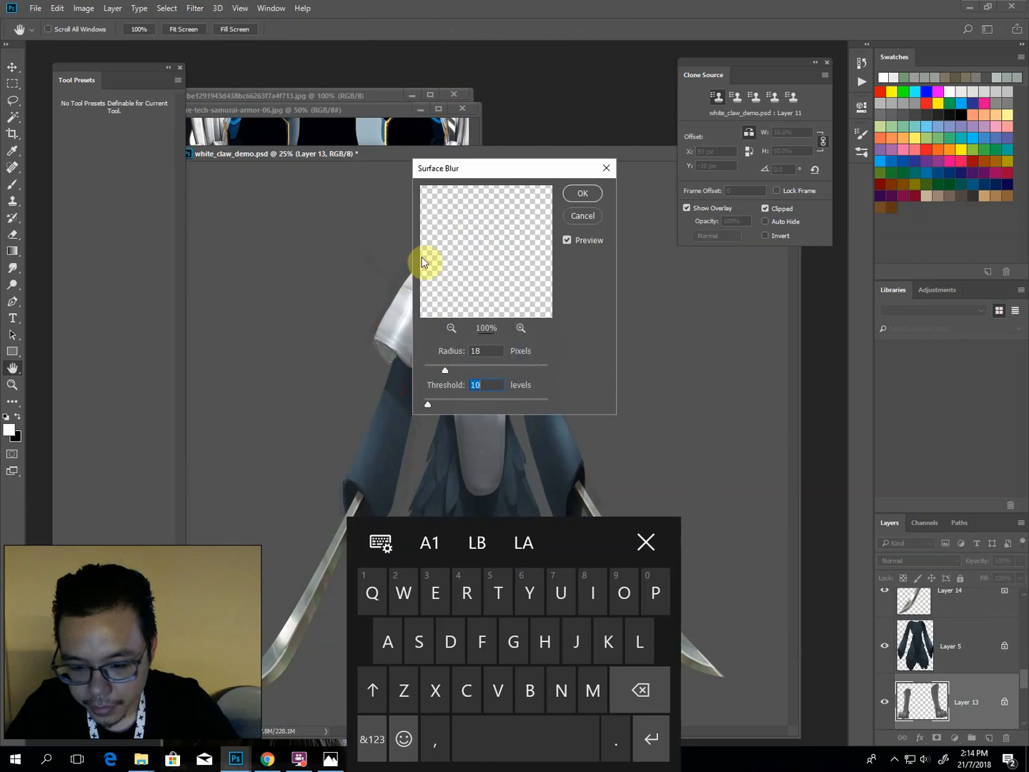
key(Return)
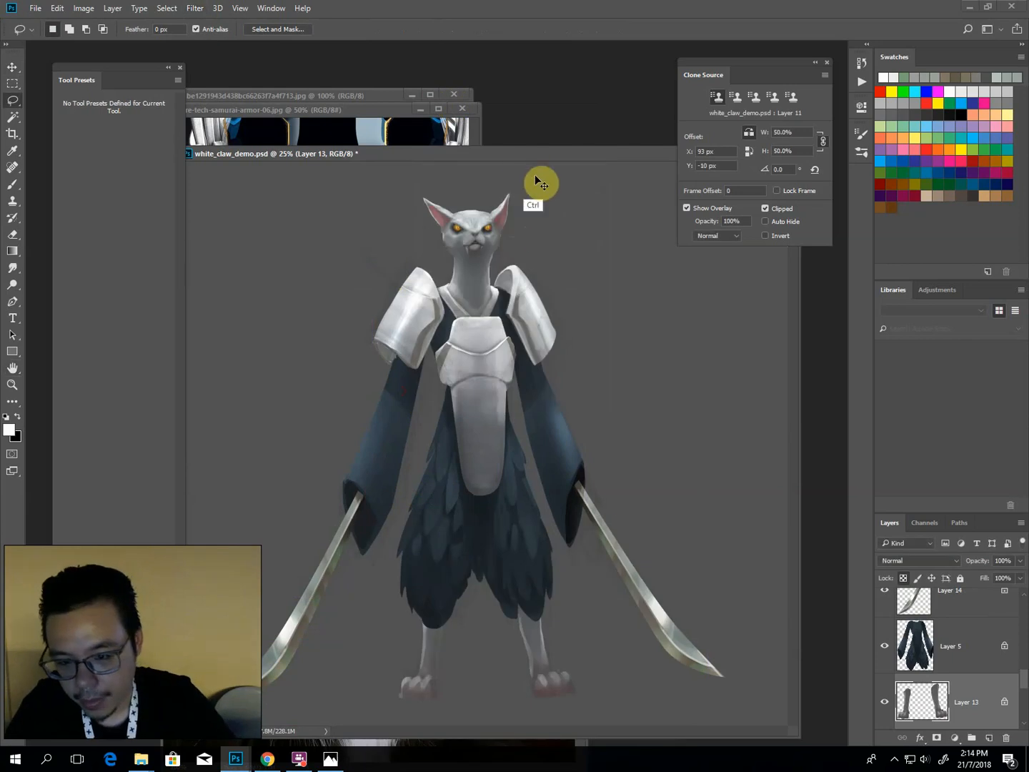
On the armour layer, shade the side edges of the waist plate with a 40% opacity brush, using greys sampled from the artwork.
key(v)
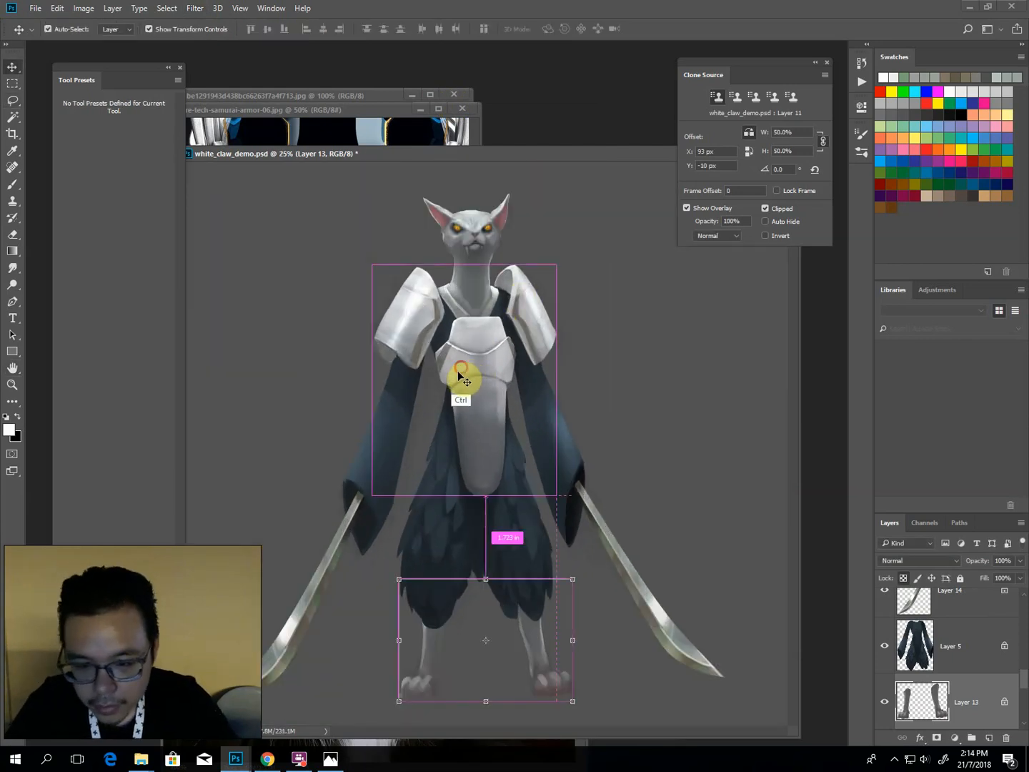
ctrl+click(460, 377)
key(o)
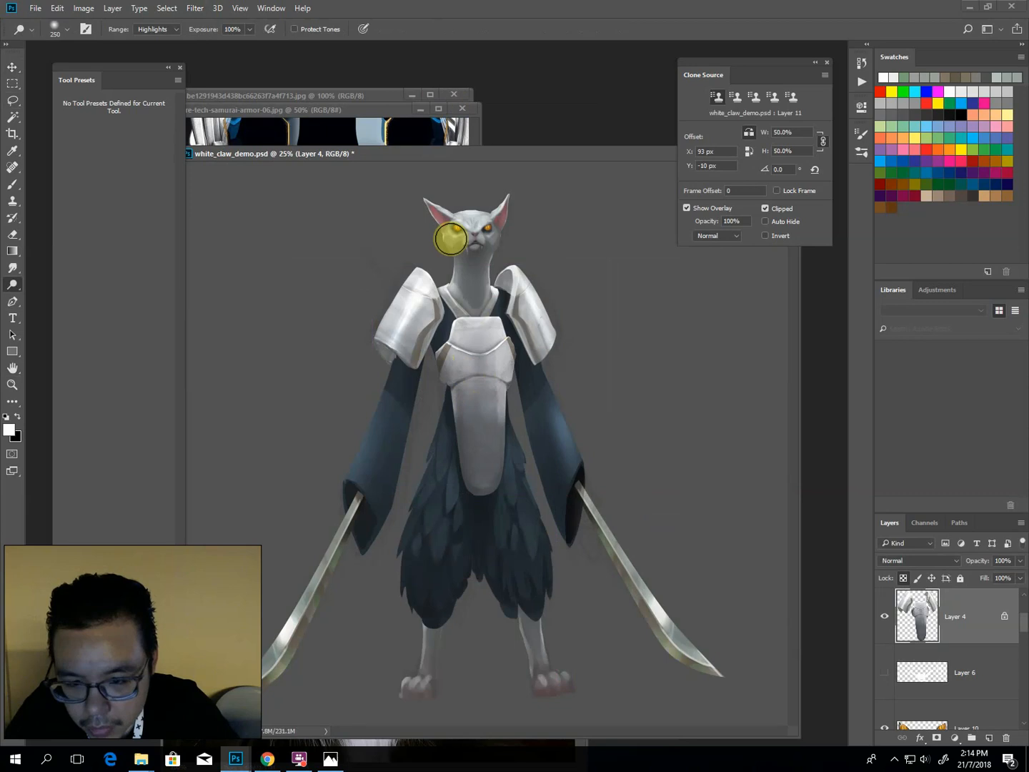
key(b)
alt+click(408, 347)
key(bracketright)
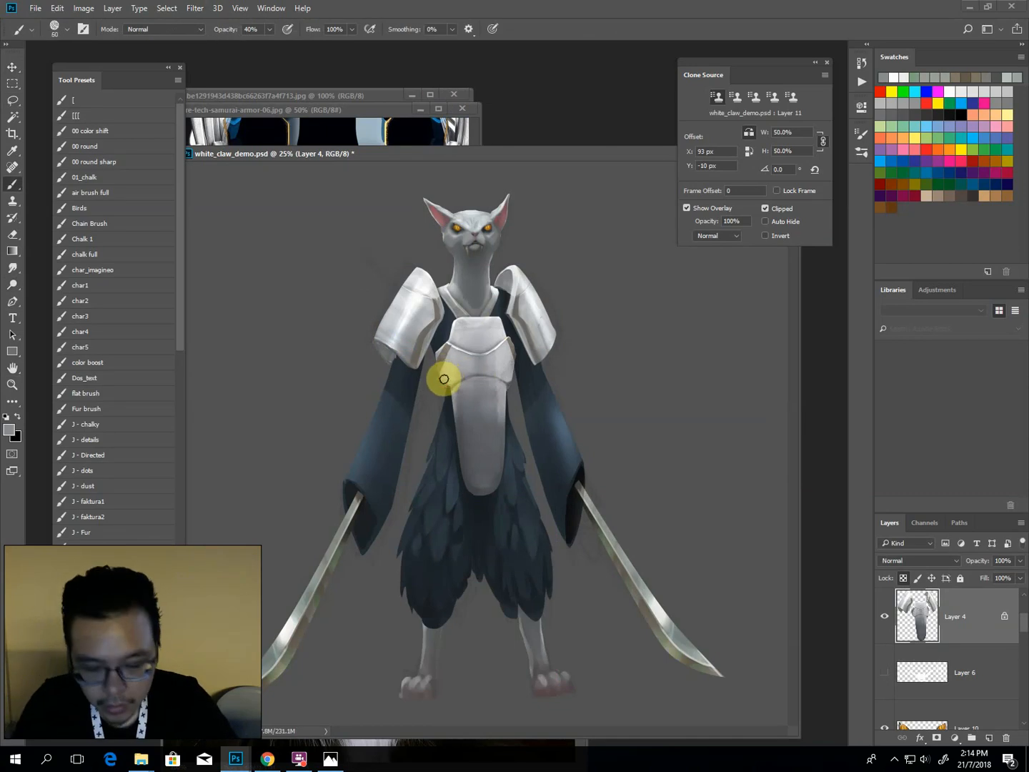
alt+click(509, 379)
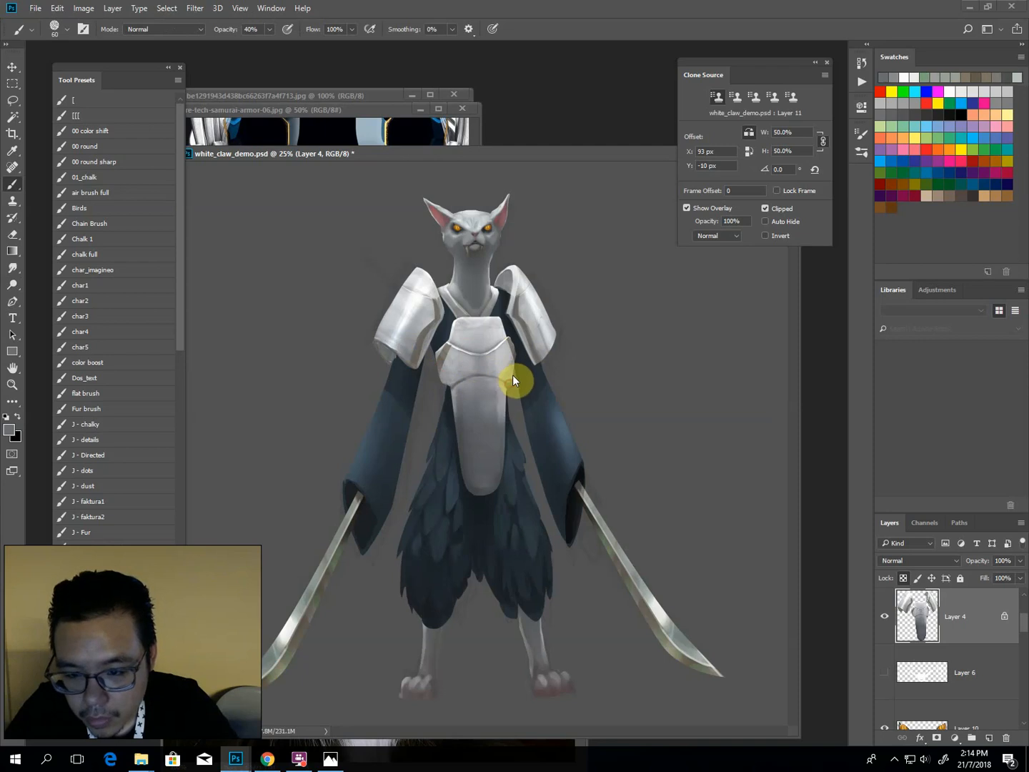
drag(433, 355, 449, 378)
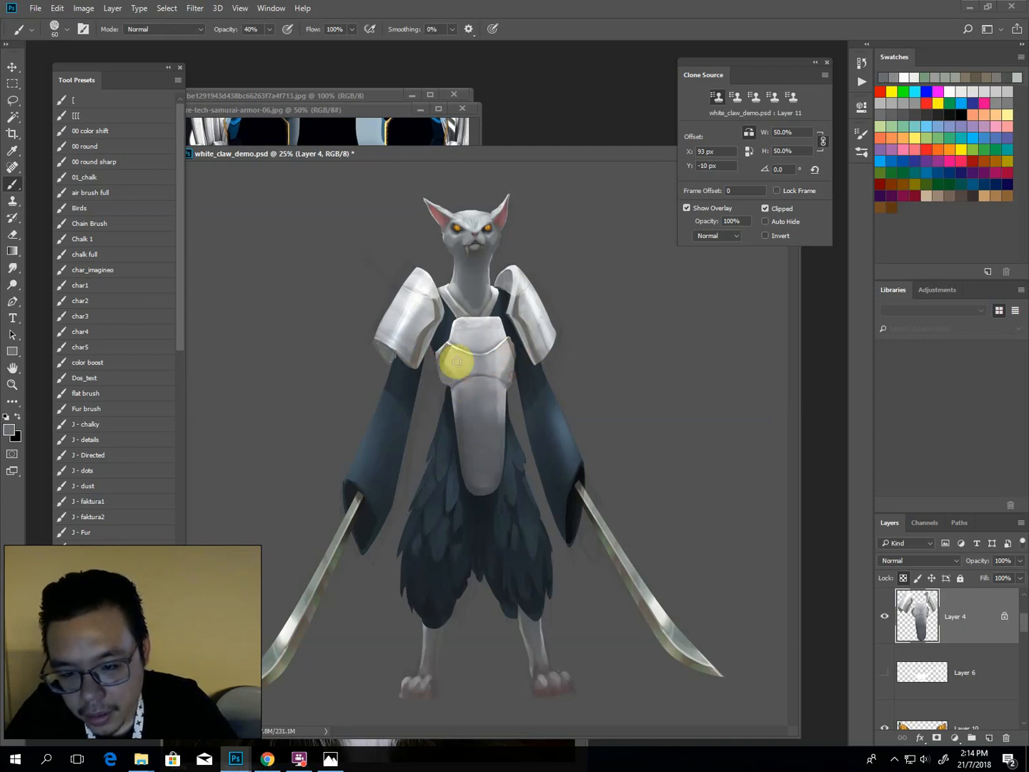
alt+click(459, 359)
alt+click(445, 376)
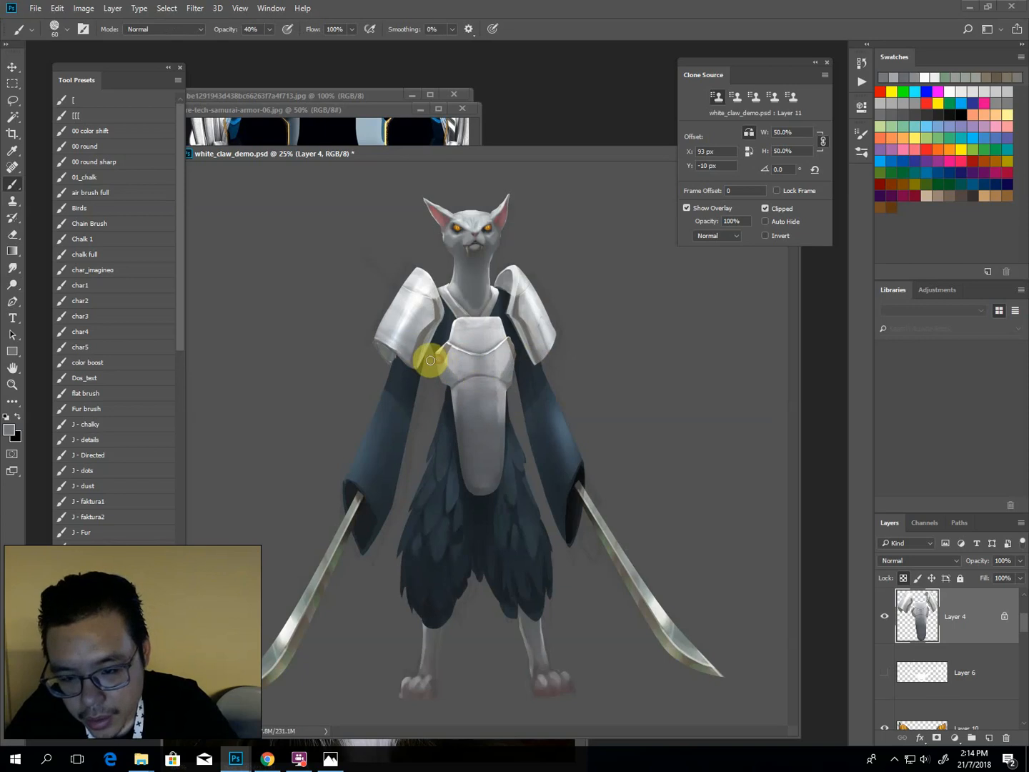
Lasso strips along both sides of the long lower armour plate, brush bevelled edge shading inside them, and deselect.
key(l)
mouse_move(457, 386)
mouse_down()
mouse_move(466, 488)
mouse_move(441, 387)
mouse_up()
mouse_move(507, 389)
mouse_down()
mouse_move(502, 503)
mouse_move(511, 390)
mouse_up()
key(o)
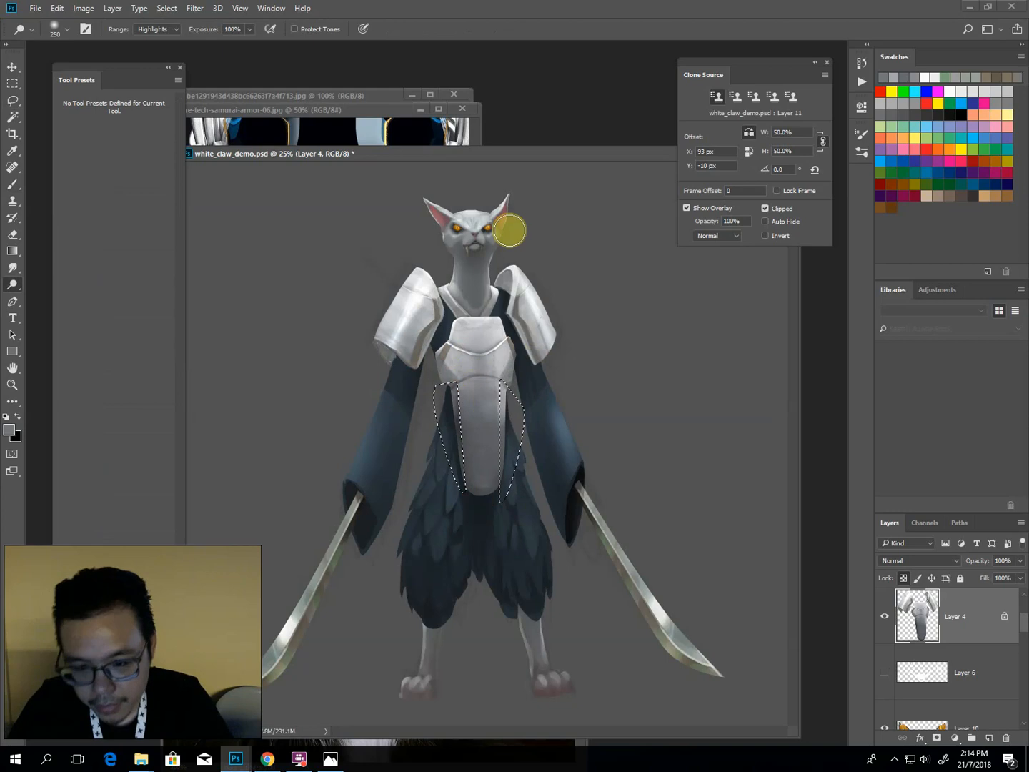
key(b)
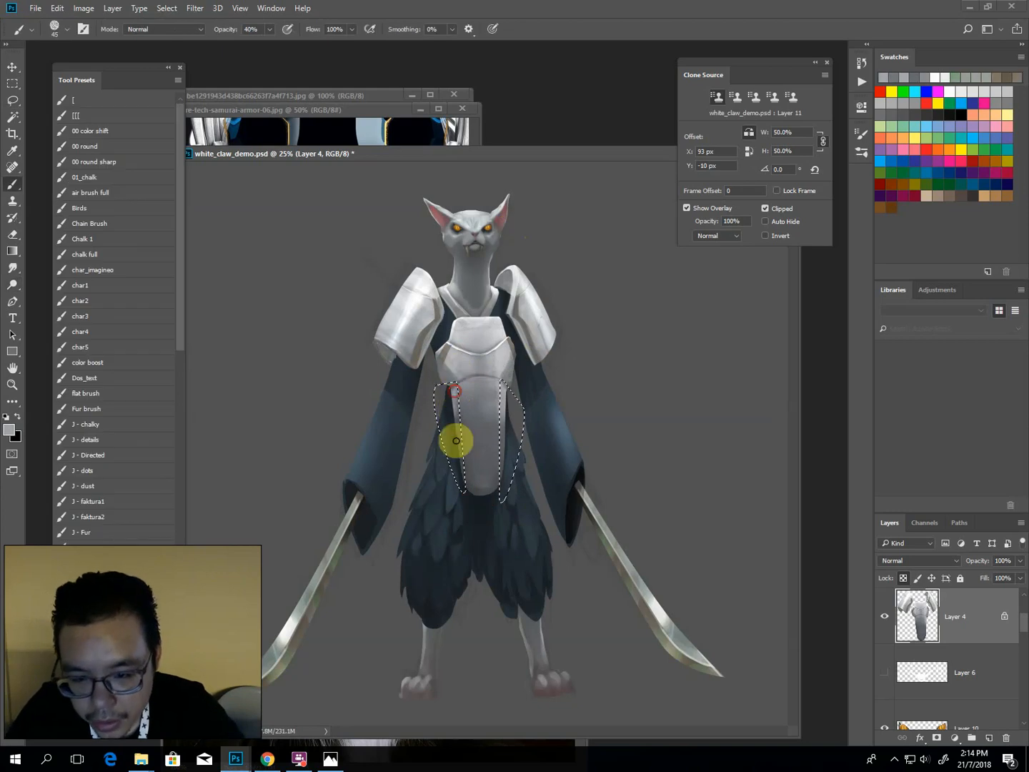
drag(460, 453, 460, 461)
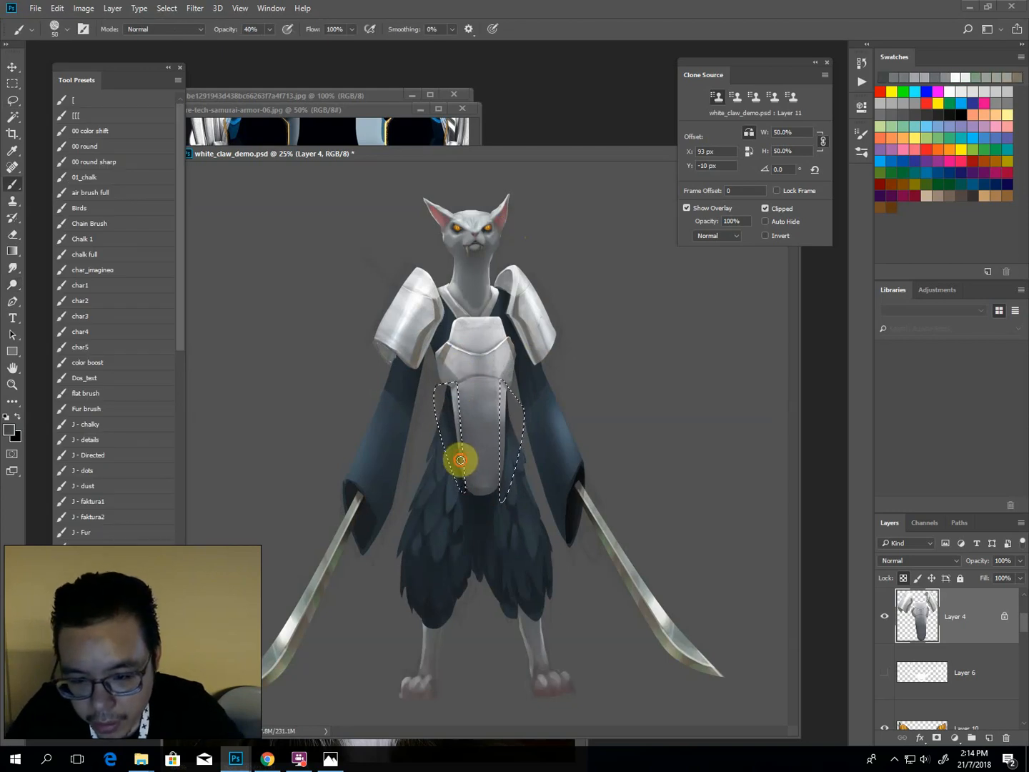
mouse_move(504, 387)
mouse_down()
mouse_move(501, 492)
mouse_move(503, 381)
mouse_up()
key(ctrl+d)
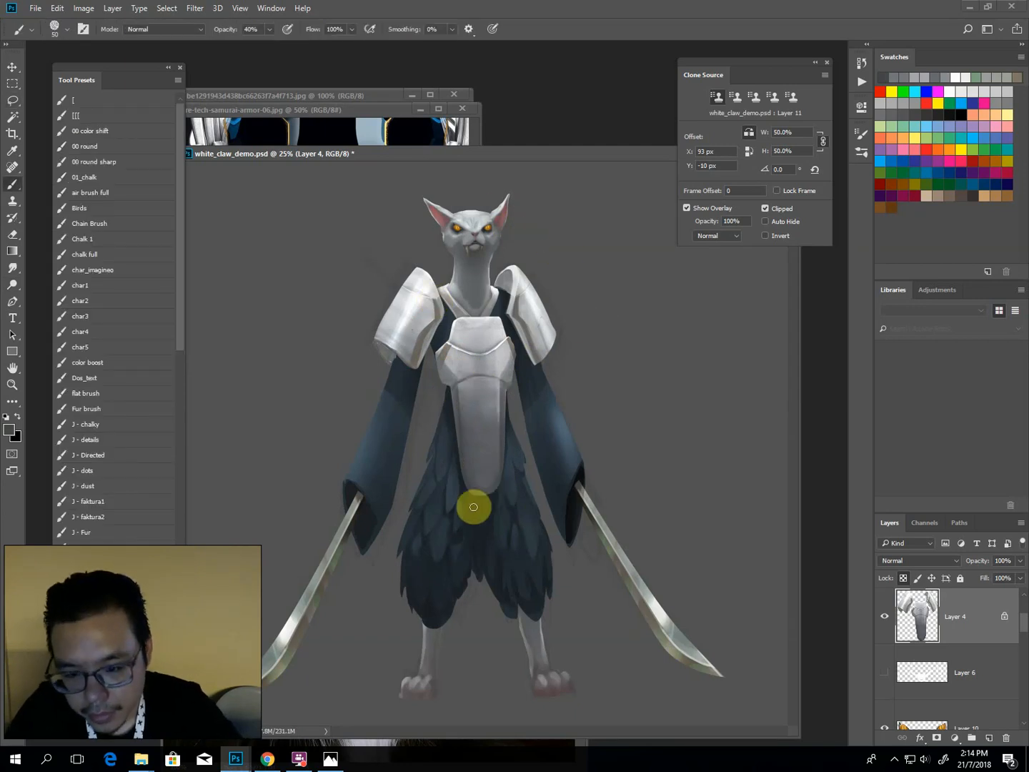
Paint sampled greys down the sides and around the rounded lower end of the long armour plate to define its edge.
drag(504, 462, 500, 488)
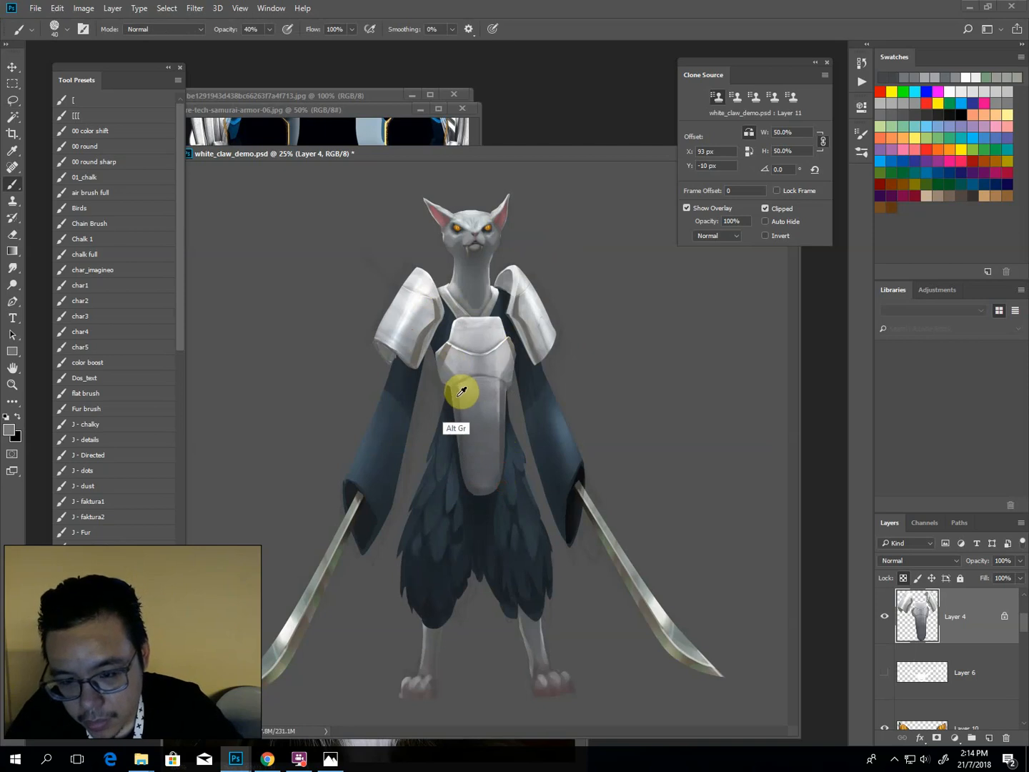
drag(456, 395, 490, 495)
key(alt)
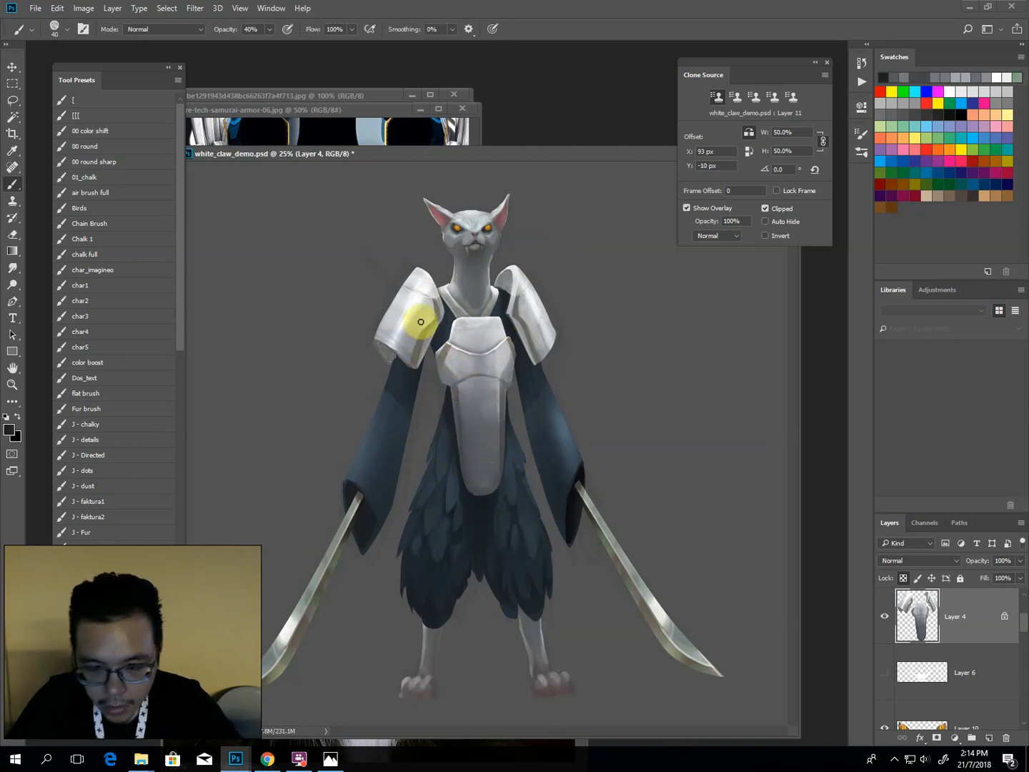
Add a new layer below the legs layer and draw a white-to-transparent radial gradient at 50% opacity, centred on the figure.
ctrl+click(437, 530)
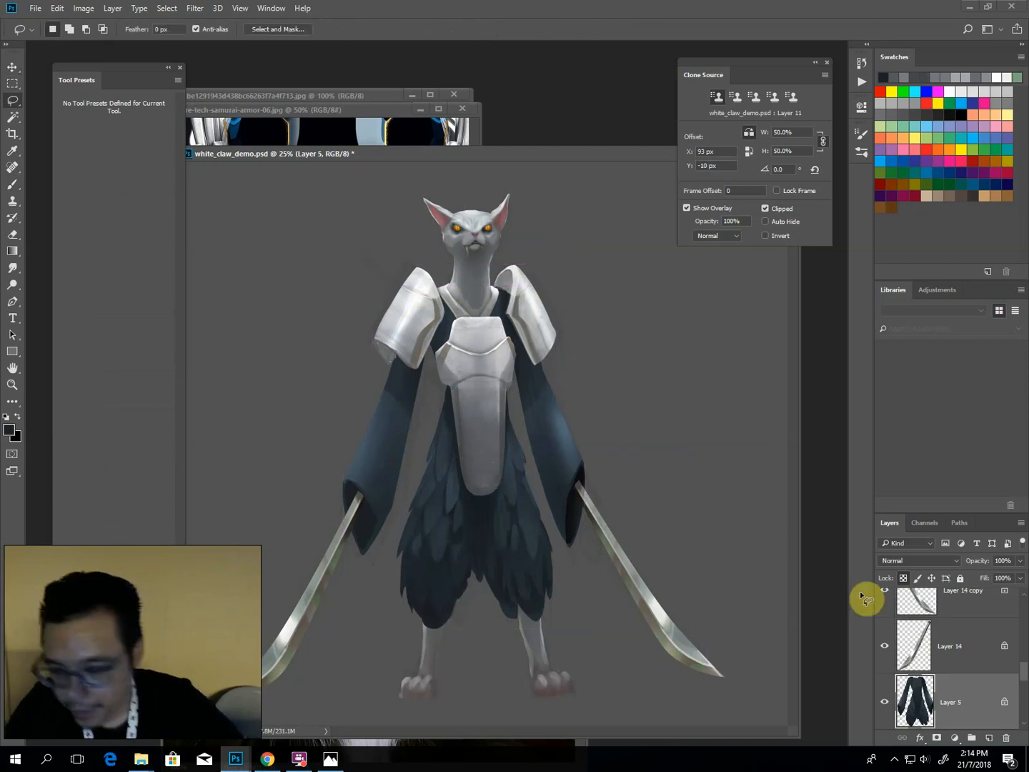
scroll(1017, 680, down, 10)
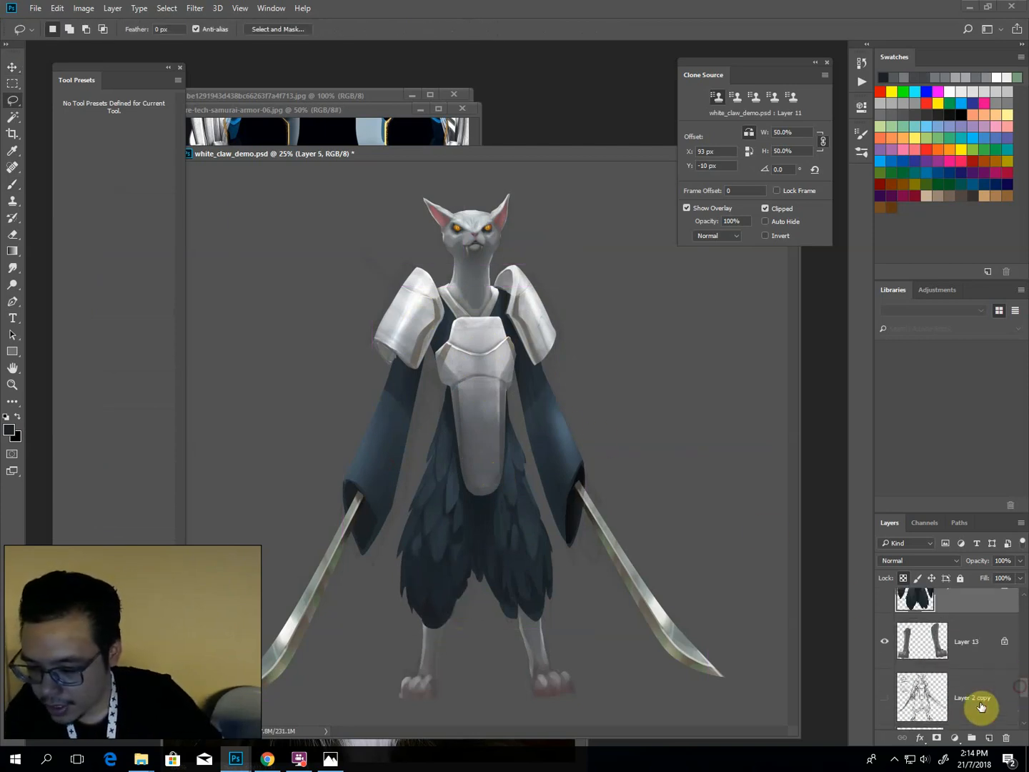
click(980, 703)
click(990, 738)
key(g)
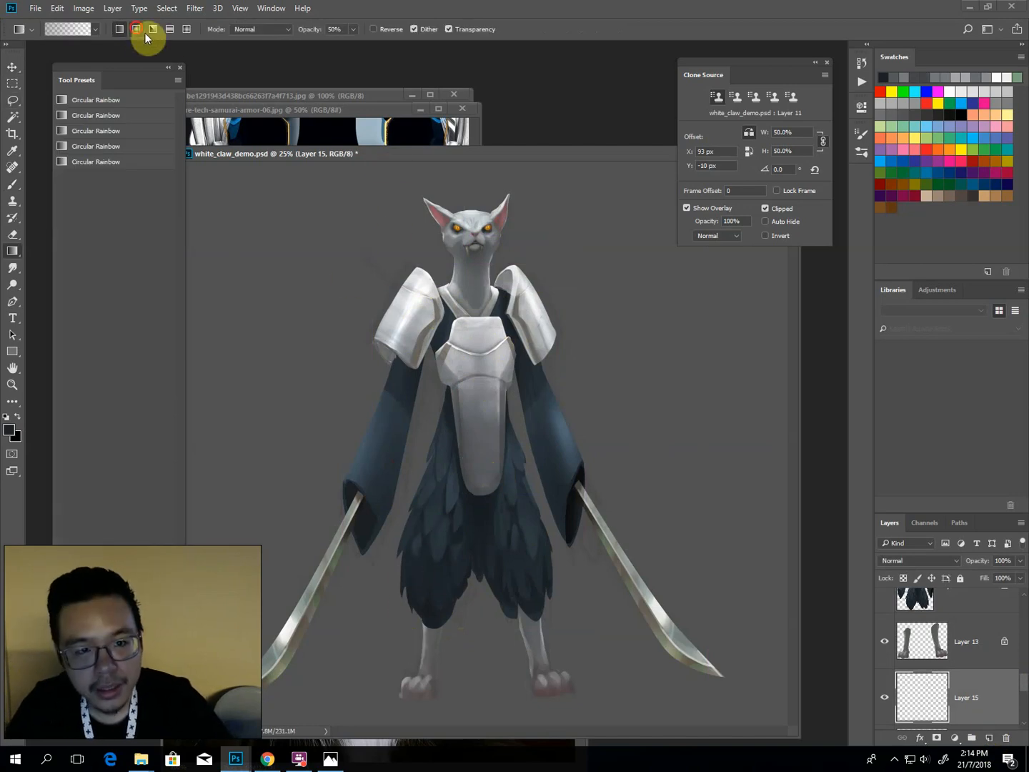
drag(491, 466, 479, 300)
Flatten the gradient to about 103% width and 15% height and place it under the feet as a floor glow.
key(v)
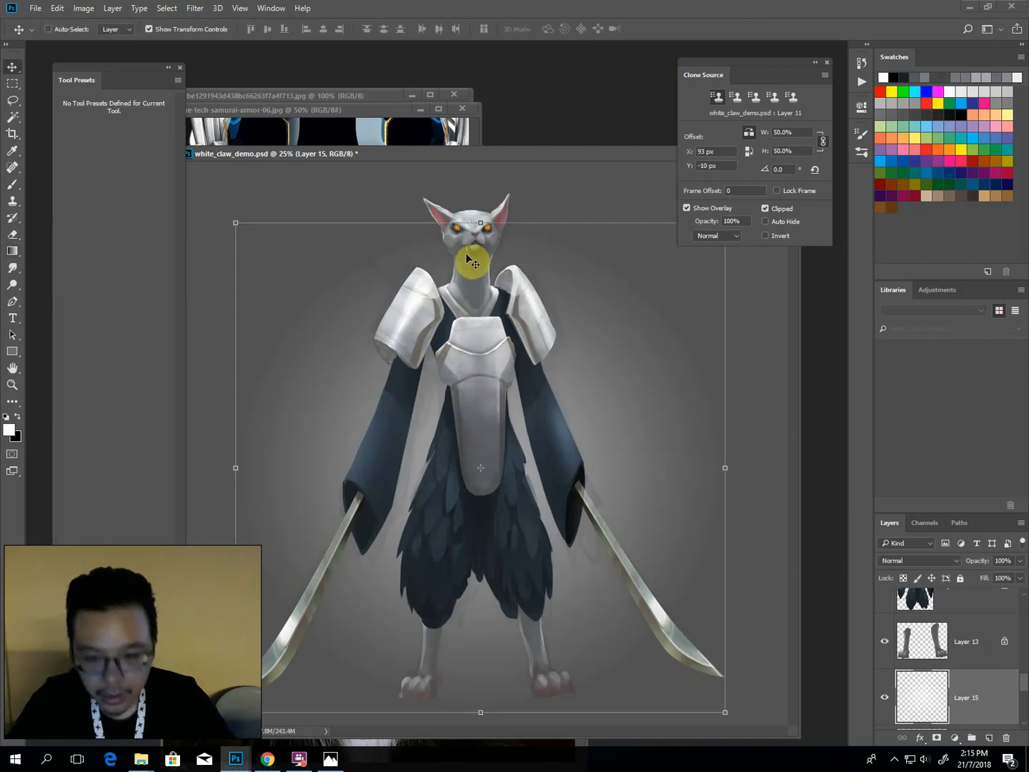
drag(485, 222, 486, 584)
key(ctrl+plus)
key(ctrl+minus)
key(ctrl+minus)
drag(480, 636, 486, 631)
mouse_move(320, 609)
mouse_down()
mouse_move(307, 611)
mouse_move(318, 613)
mouse_up()
mouse_move(648, 613)
mouse_down()
mouse_move(659, 613)
mouse_move(651, 601)
mouse_up()
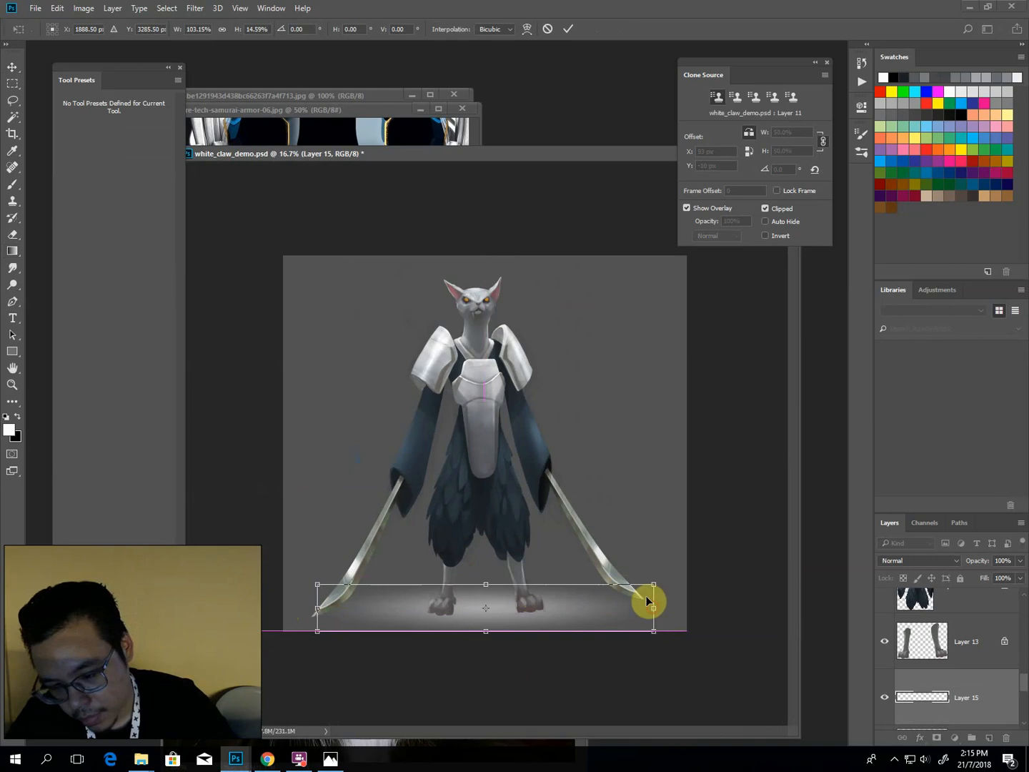
key(Return)
drag(507, 607, 507, 615)
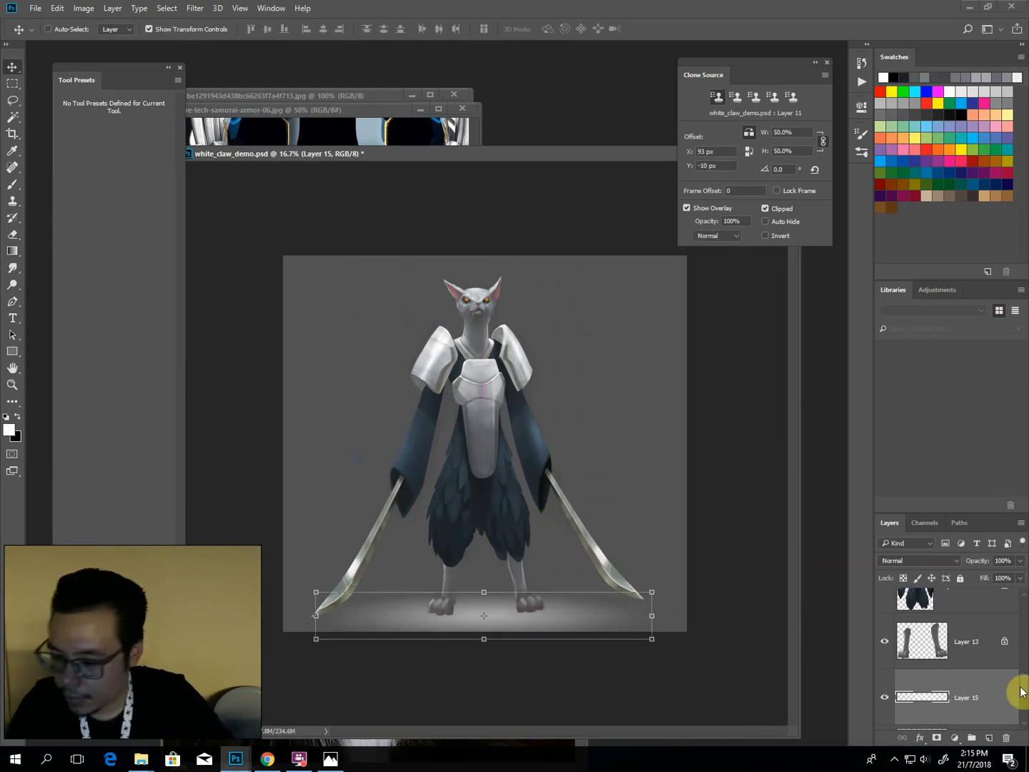
Extend the canvas below the feet with the Crop tool, with Delete Cropped Pixels turned off.
key(c)
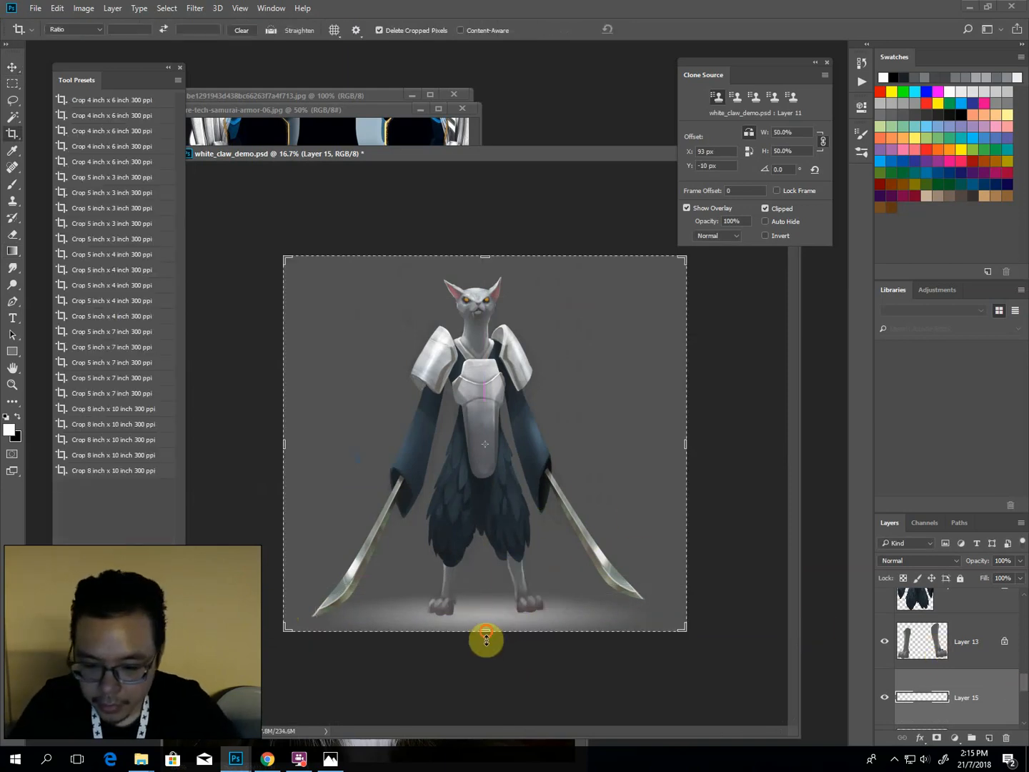
drag(485, 638, 487, 651)
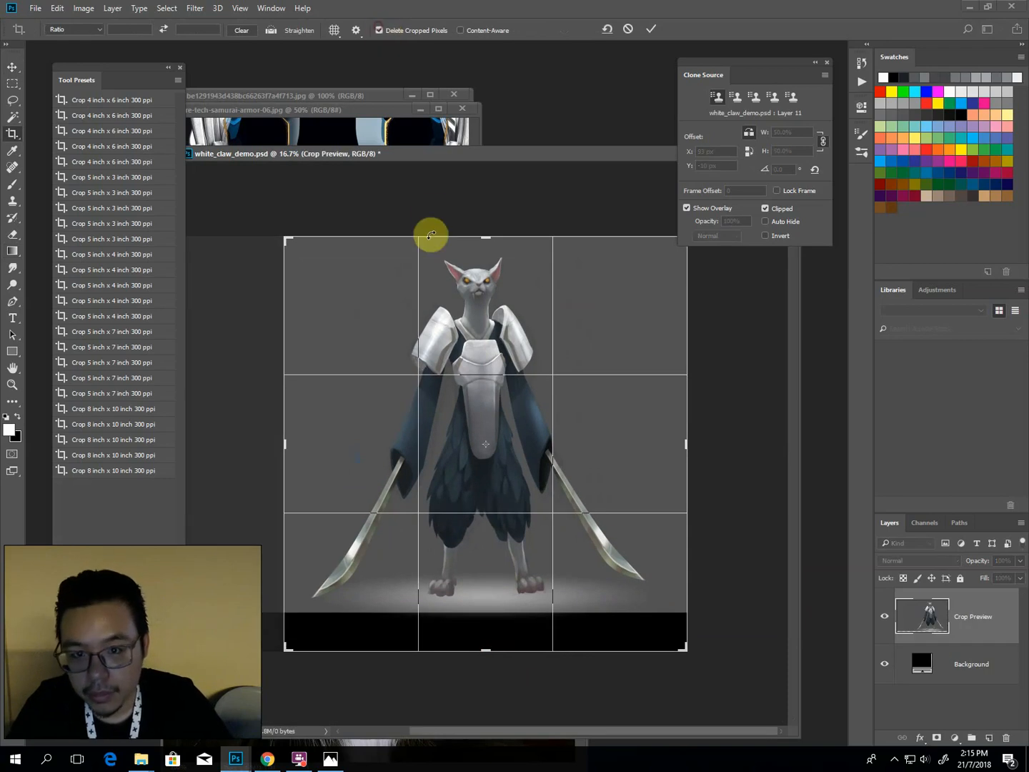
click(380, 29)
key(Return)
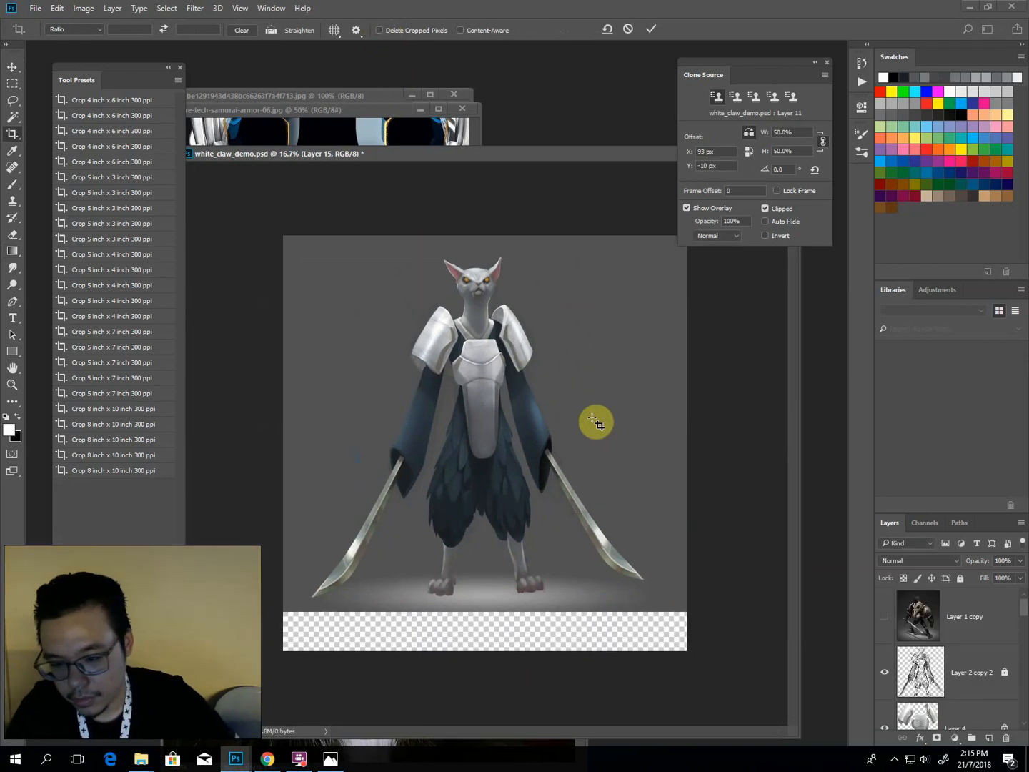
Stretch the grey background layer, Layer 1, downward to cover the empty strip at the canvas's lower edge.
key(v)
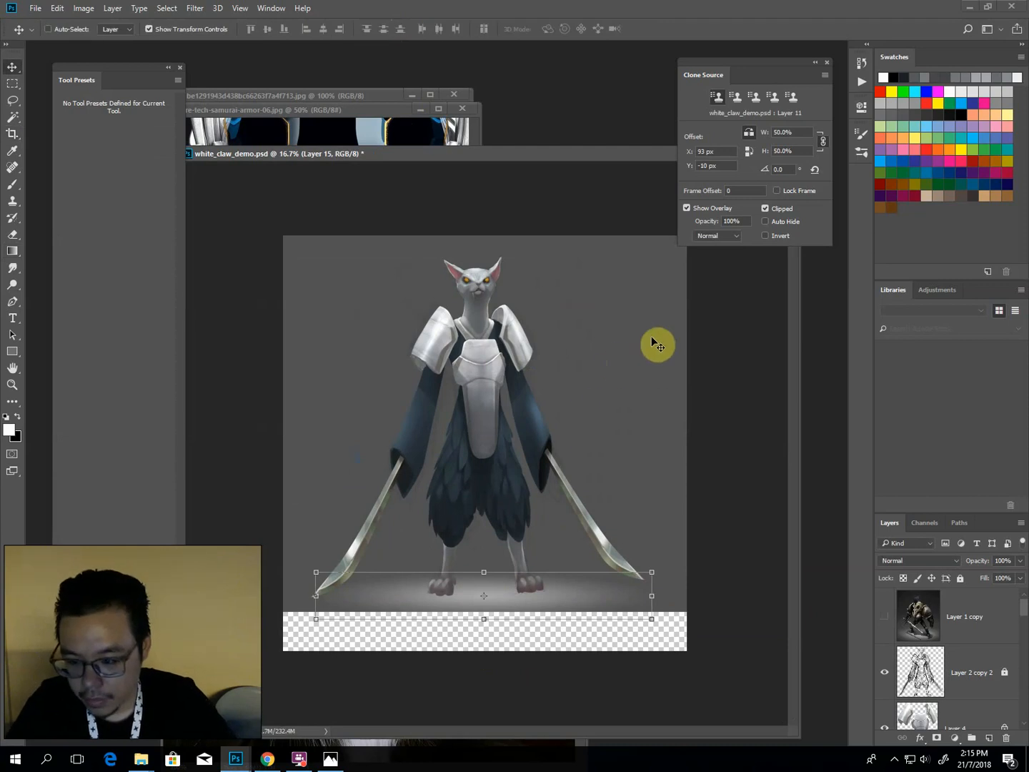
ctrl+click(647, 300)
drag(379, 615, 381, 655)
key(Return)
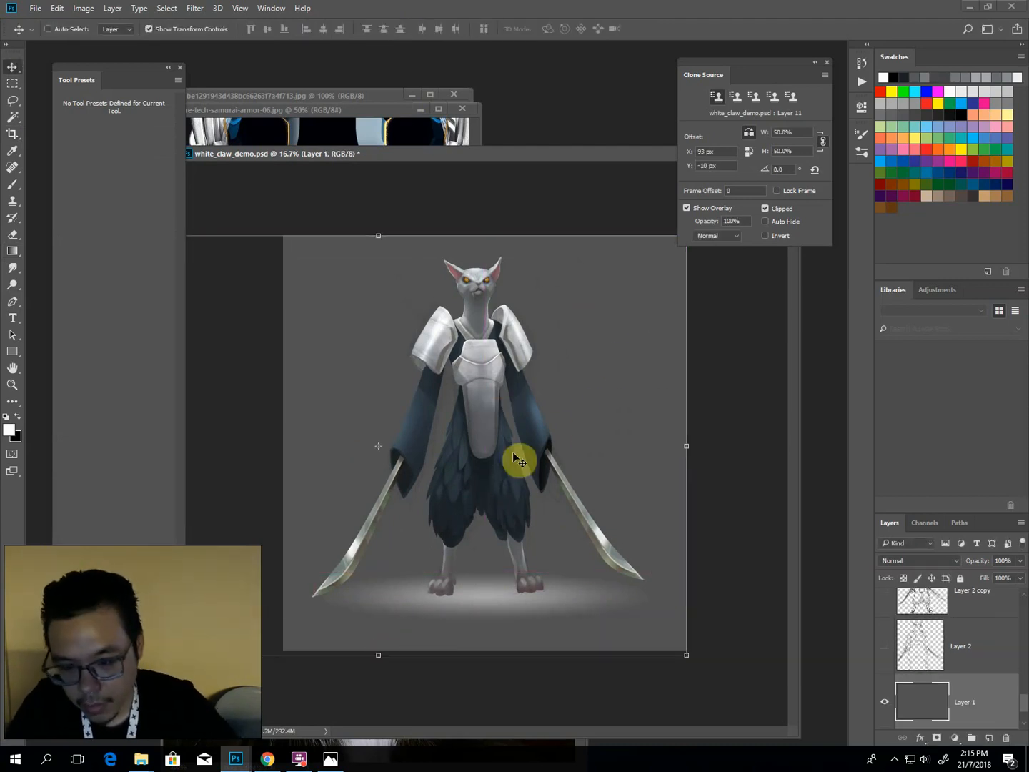
Add a new empty layer between the legs layer and the floor glow layer.
ctrl+click(562, 583)
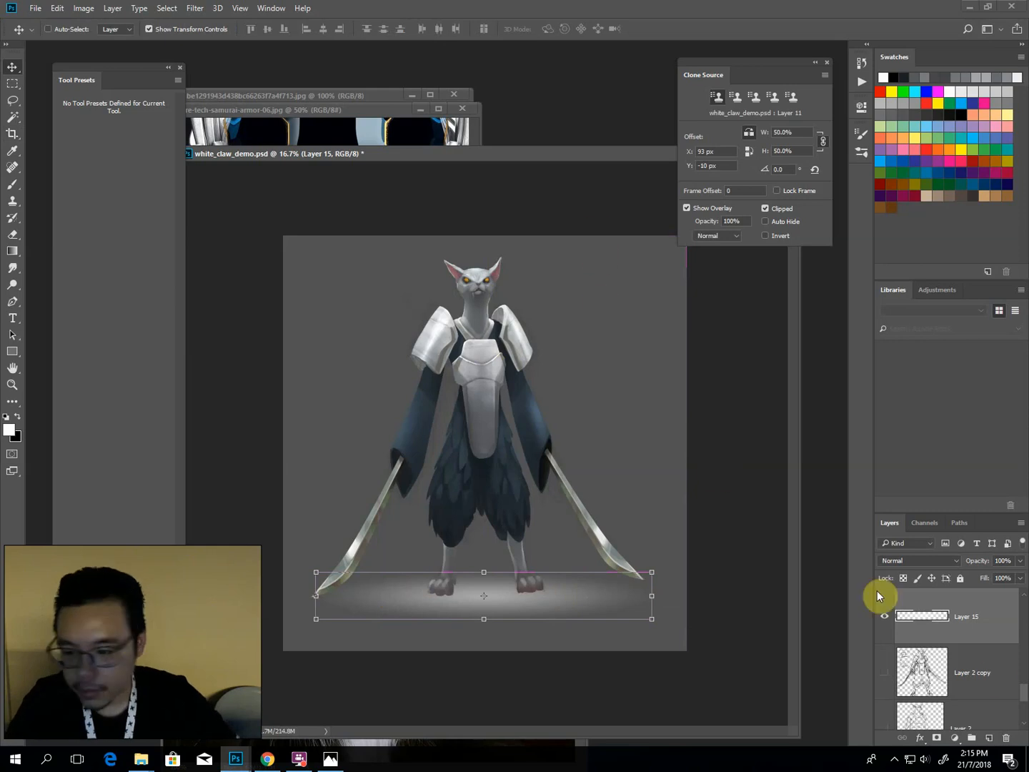
scroll(1024, 686, down, 5)
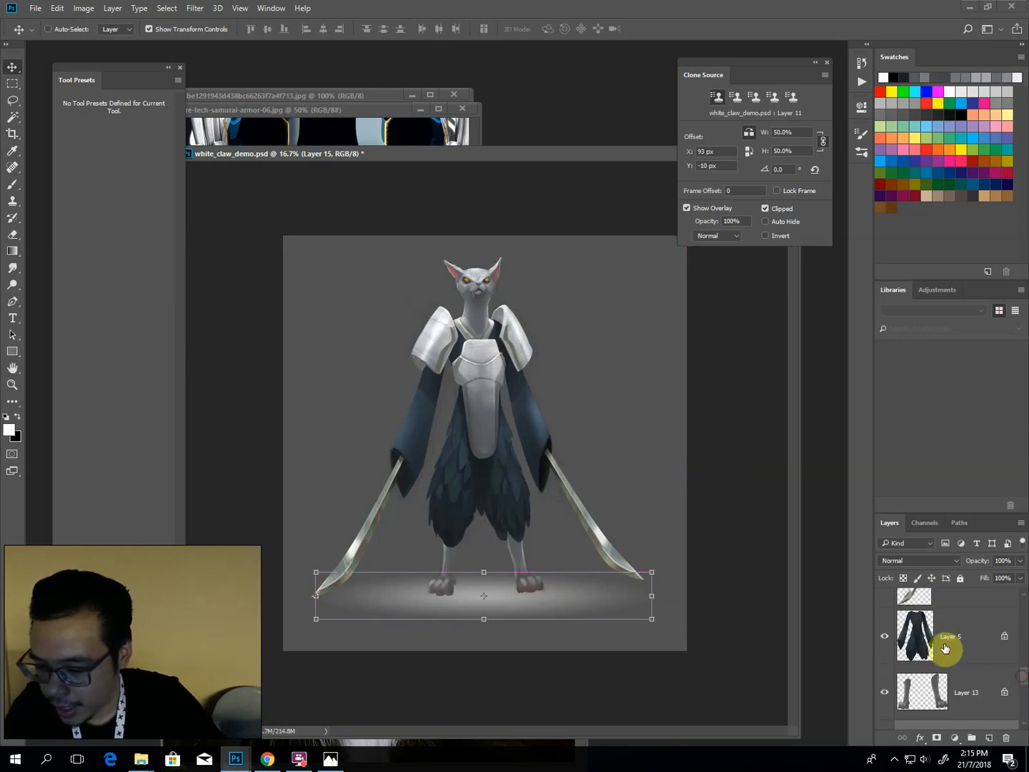
click(966, 693)
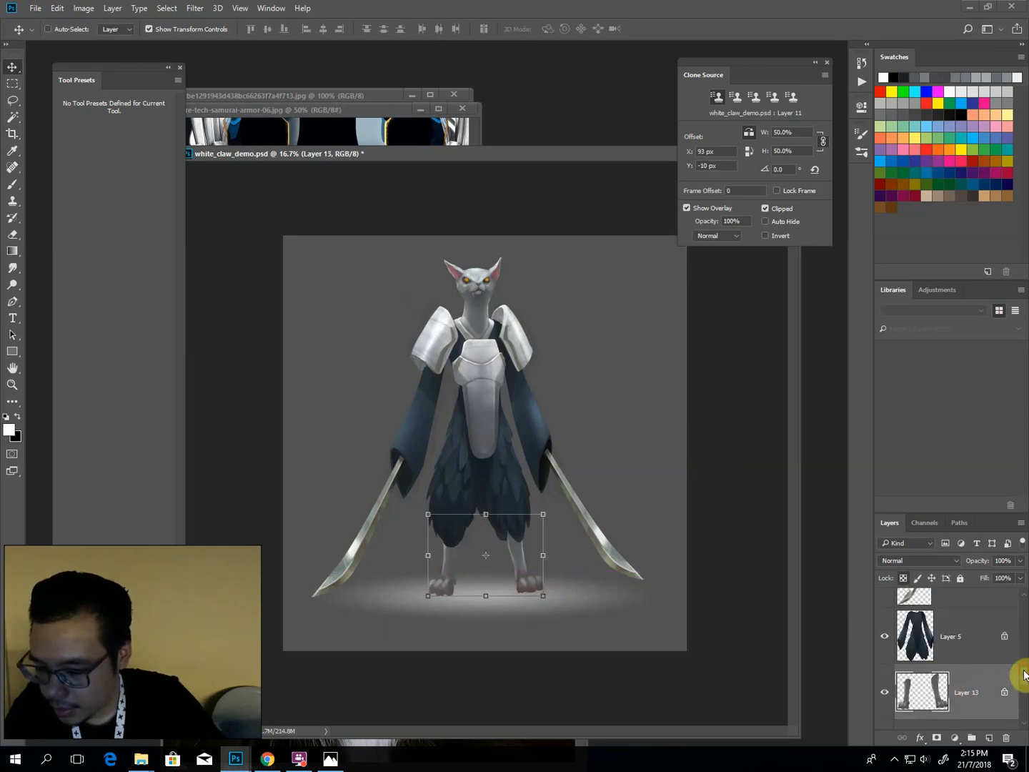
scroll(1022, 682, down, 2)
click(994, 701)
click(990, 736)
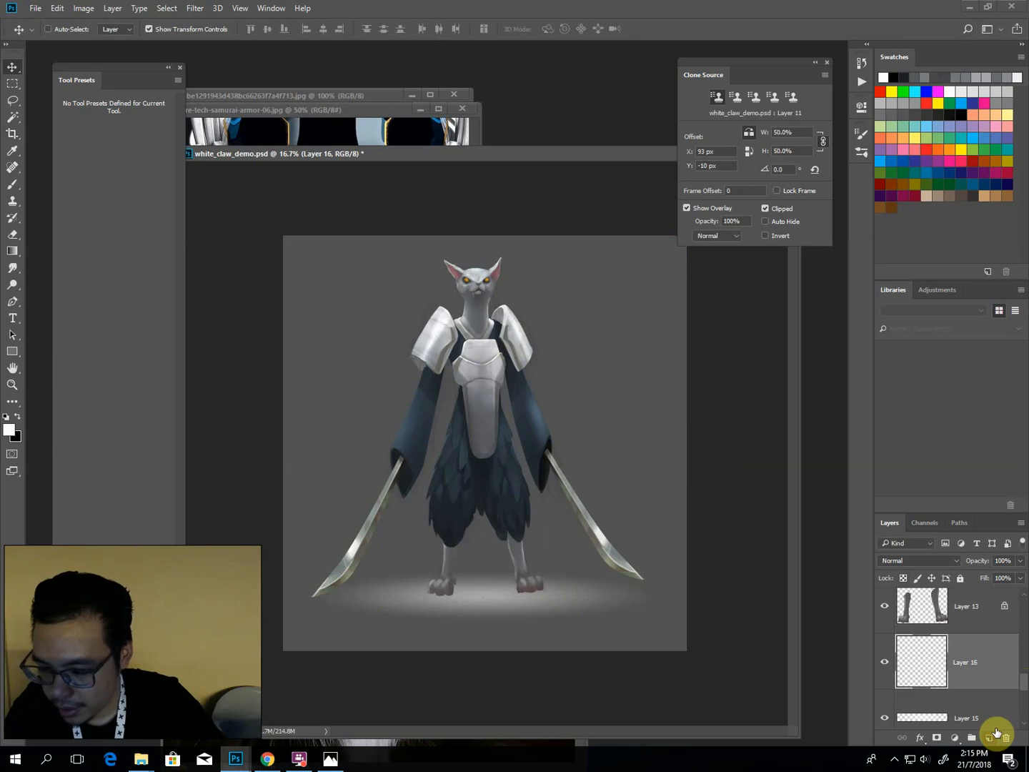
Lasso a wide irregular shadow outline around both feet on the new layer.
key(l)
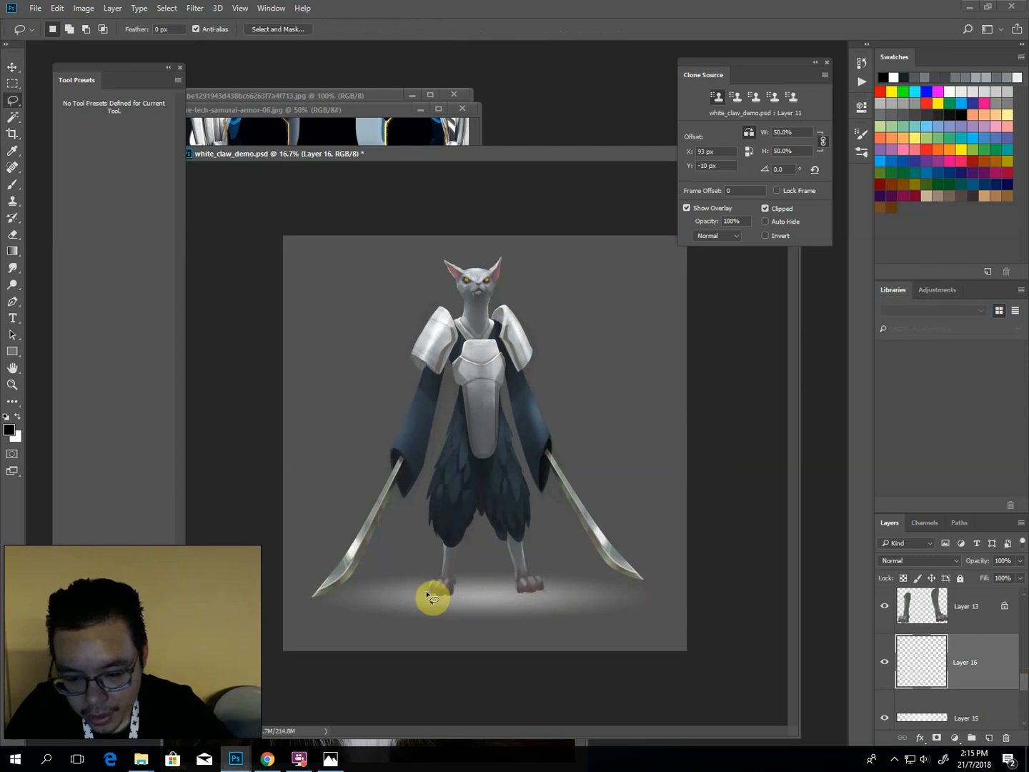
drag(448, 588, 429, 595)
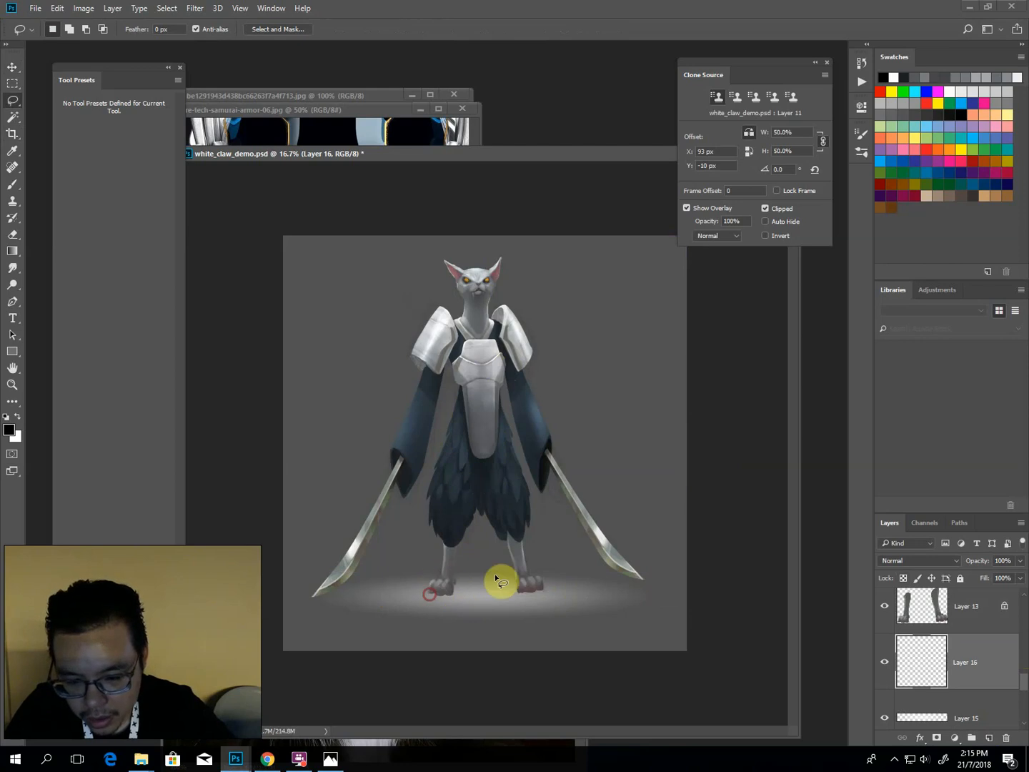
mouse_move(516, 595)
mouse_down()
mouse_move(536, 576)
mouse_move(539, 592)
mouse_move(518, 601)
mouse_up()
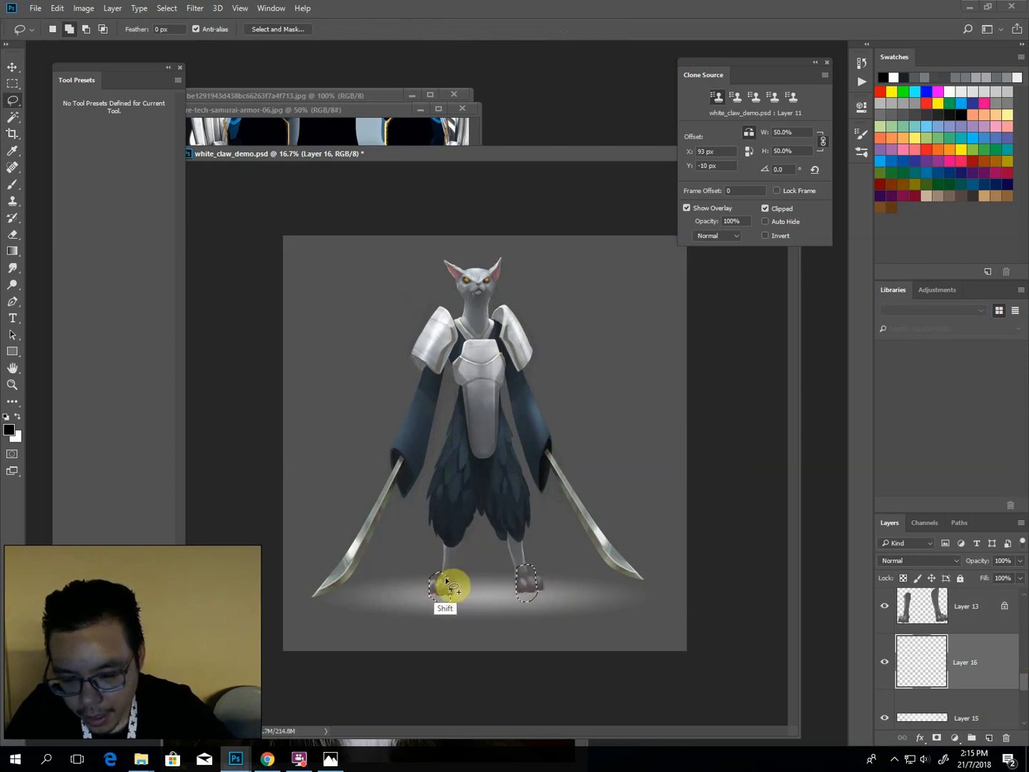
drag(428, 595, 441, 600)
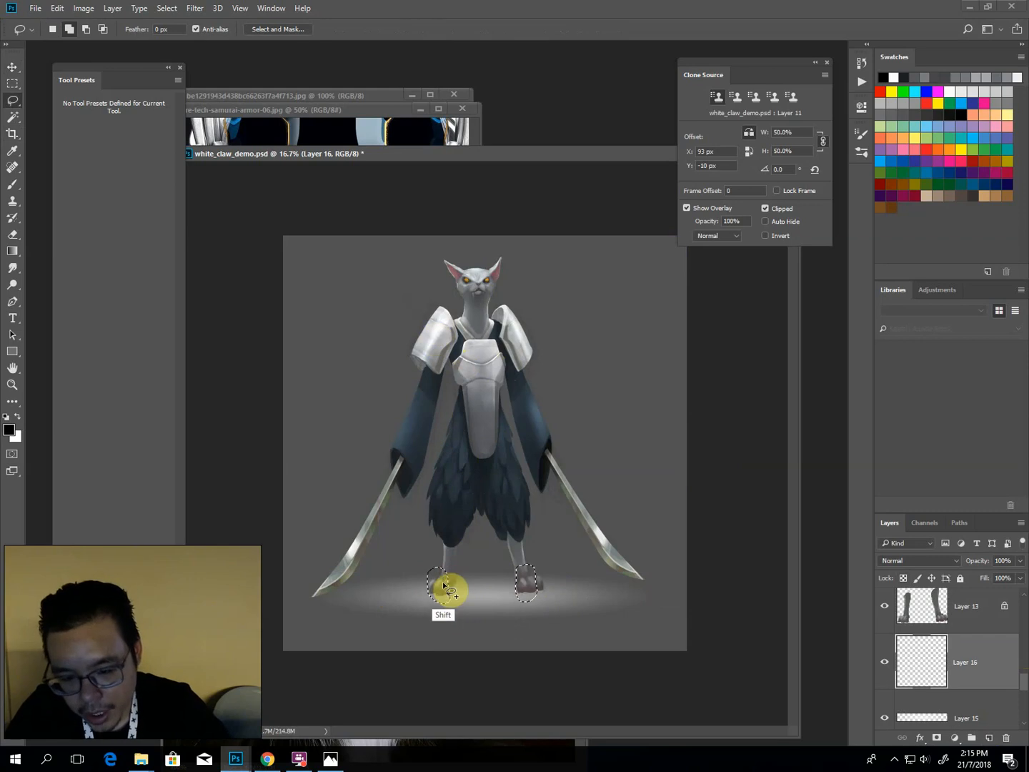
mouse_move(446, 578)
mouse_down()
mouse_move(425, 583)
mouse_move(448, 563)
mouse_move(454, 621)
mouse_move(440, 577)
mouse_up()
mouse_move(506, 556)
mouse_down()
mouse_move(511, 609)
mouse_move(537, 613)
mouse_move(543, 562)
mouse_move(506, 558)
mouse_move(472, 596)
mouse_move(507, 582)
mouse_move(451, 589)
mouse_move(470, 614)
mouse_move(512, 583)
mouse_move(454, 588)
mouse_move(566, 558)
mouse_move(533, 563)
mouse_move(546, 601)
mouse_move(432, 564)
mouse_move(417, 570)
mouse_move(506, 568)
mouse_move(460, 563)
mouse_move(531, 575)
mouse_move(436, 572)
mouse_move(421, 584)
mouse_move(428, 567)
mouse_move(396, 609)
mouse_move(420, 624)
mouse_move(534, 601)
mouse_move(538, 586)
mouse_move(557, 592)
mouse_move(557, 617)
mouse_move(525, 597)
mouse_move(414, 589)
mouse_move(403, 613)
mouse_up()
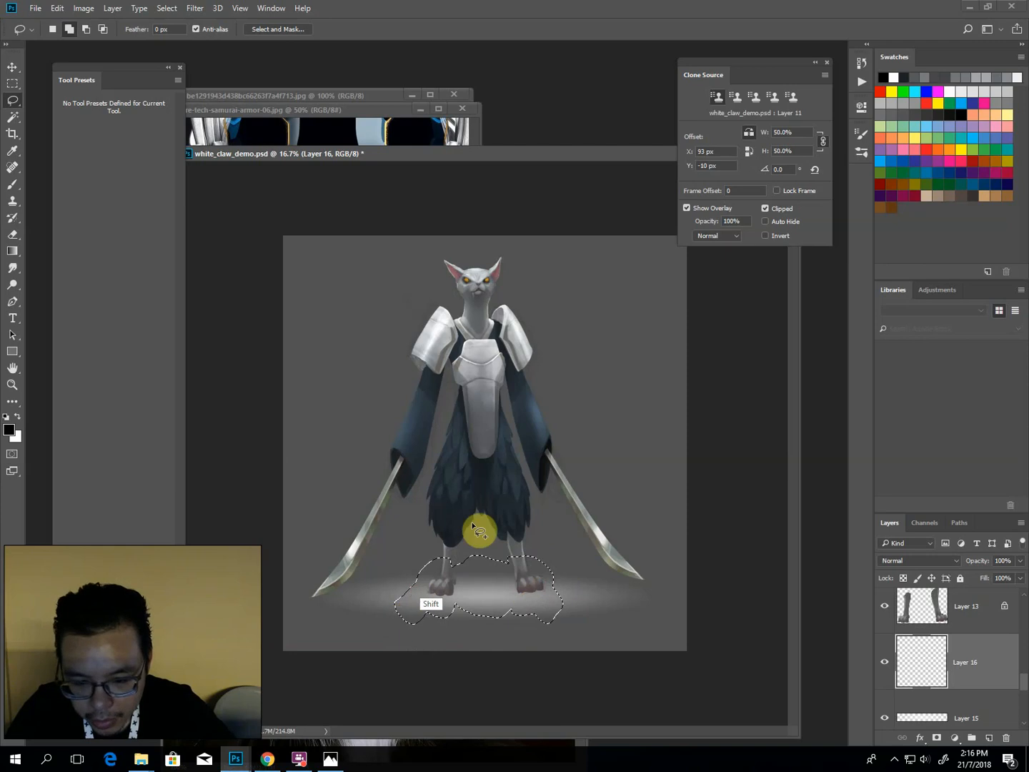
Add thin sword-shaped tails to both sides of the shadow selection and reposition the outline up at shoulder height.
drag(499, 585, 499, 476)
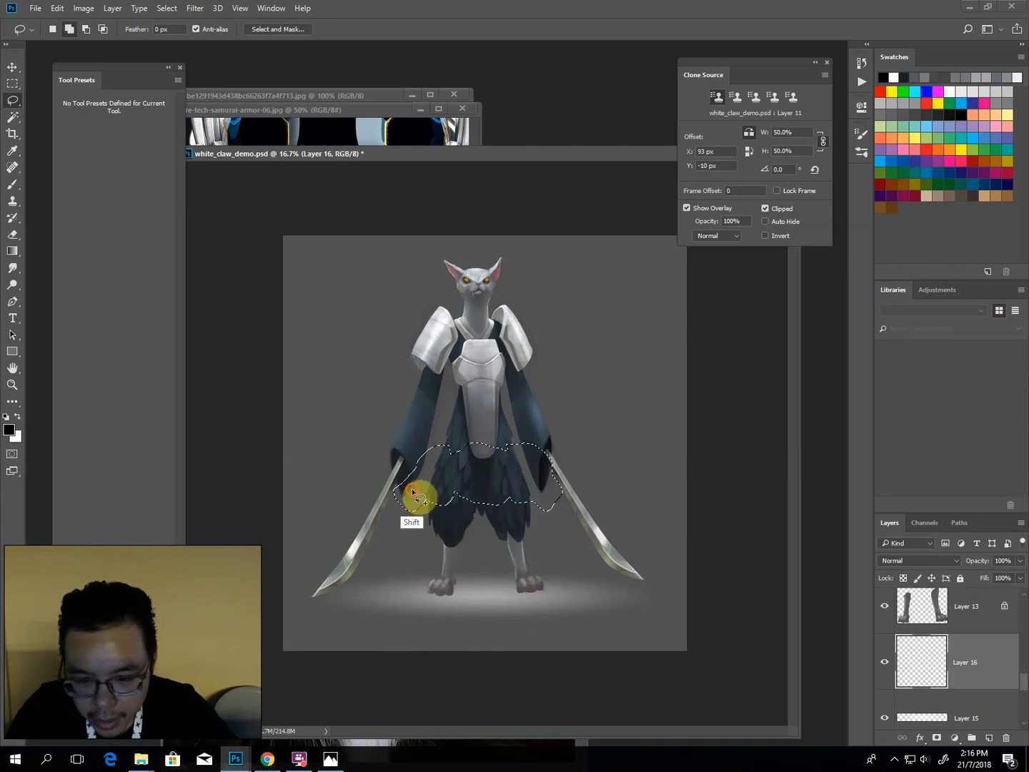
mouse_move(346, 564)
mouse_down()
mouse_move(380, 539)
mouse_move(556, 499)
mouse_move(611, 566)
mouse_move(554, 515)
mouse_move(569, 521)
mouse_move(586, 556)
mouse_move(544, 477)
mouse_move(554, 500)
mouse_move(534, 518)
mouse_move(551, 511)
mouse_move(590, 550)
mouse_move(567, 512)
mouse_move(582, 515)
mouse_move(560, 490)
mouse_move(621, 591)
mouse_move(537, 482)
mouse_move(425, 528)
mouse_move(425, 506)
mouse_move(398, 505)
mouse_move(332, 569)
mouse_move(406, 514)
mouse_move(356, 570)
mouse_move(469, 428)
mouse_up()
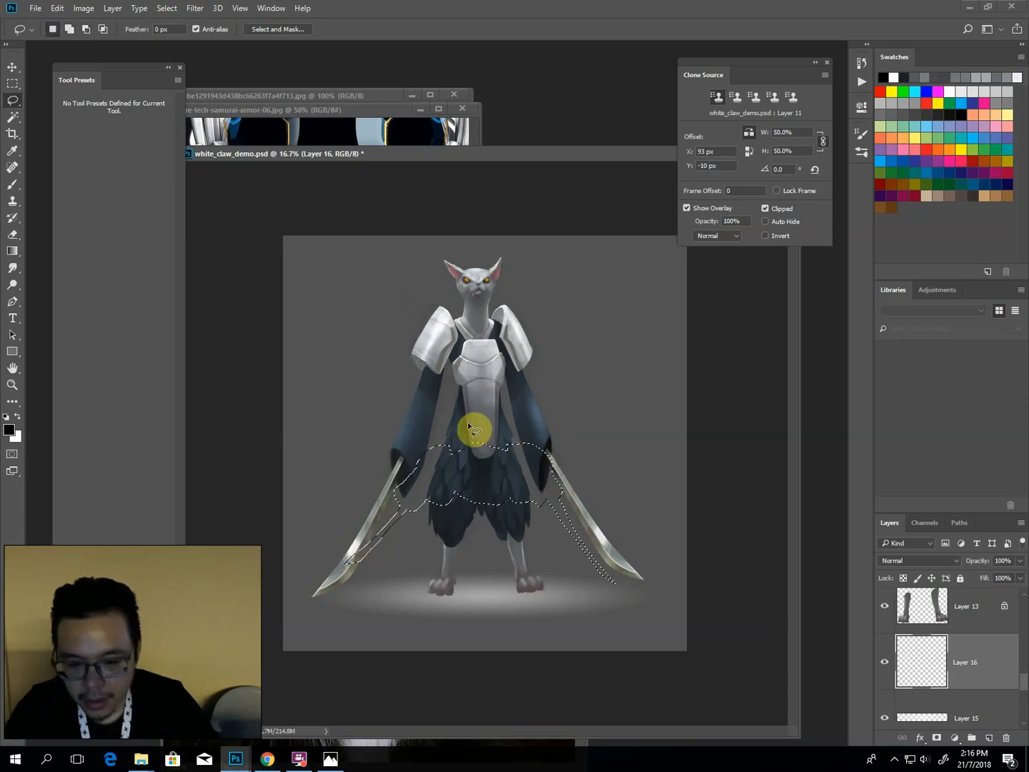
mouse_move(396, 509)
mouse_down()
mouse_move(438, 503)
mouse_move(445, 521)
mouse_move(527, 505)
mouse_move(471, 519)
mouse_up()
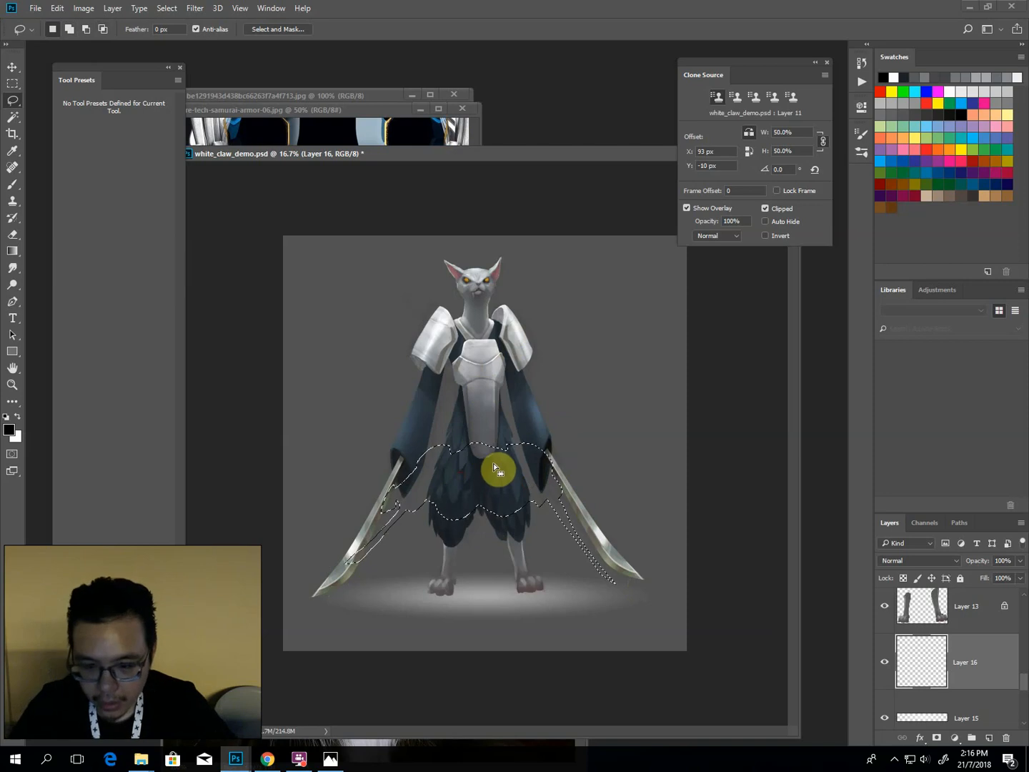
mouse_move(493, 471)
mouse_down()
mouse_move(595, 315)
mouse_move(471, 268)
mouse_move(392, 364)
mouse_up()
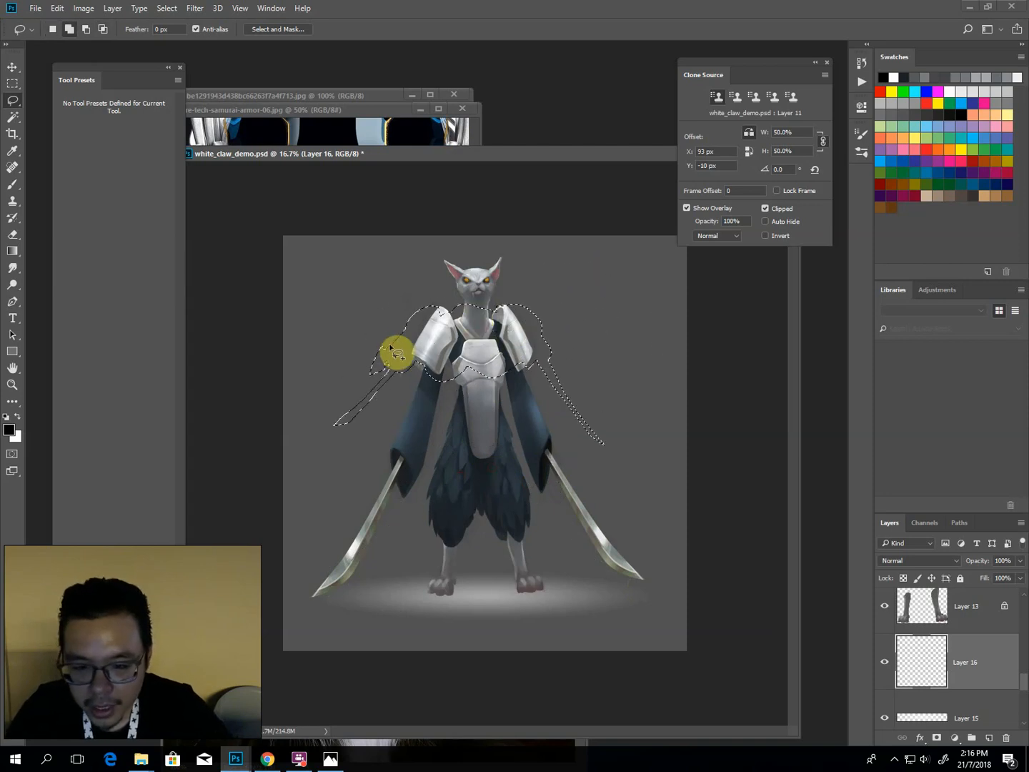
key(ctrl+d)
mouse_move(413, 306)
mouse_down()
mouse_move(409, 356)
mouse_move(397, 344)
mouse_move(390, 363)
mouse_move(351, 376)
mouse_move(379, 319)
mouse_up()
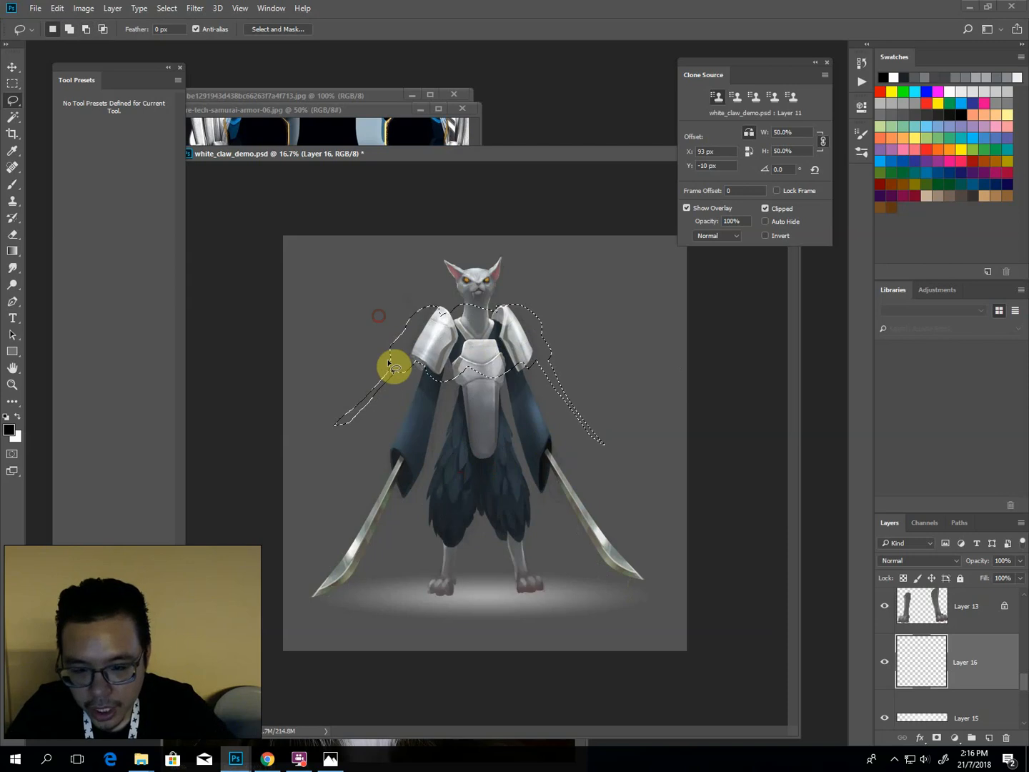
drag(397, 377, 376, 346)
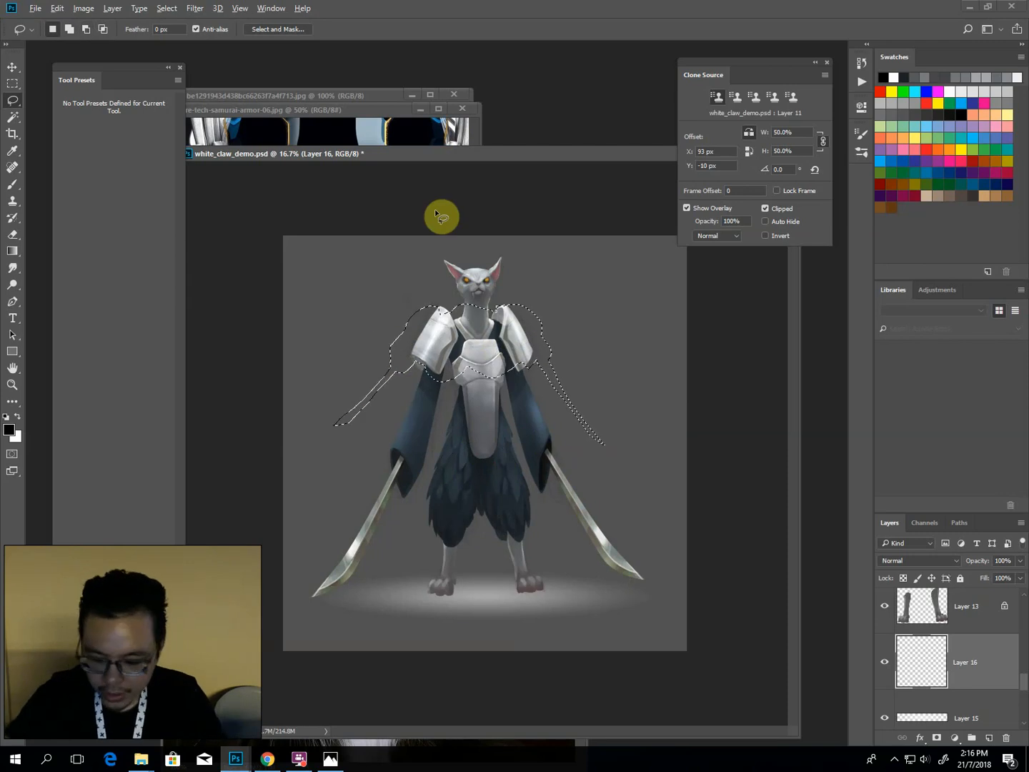
Fill the shadow selection with black, deselect it, and move the shape down beneath the feet.
key(alt+BackSpace)
key(ctrl+d)
key(v)
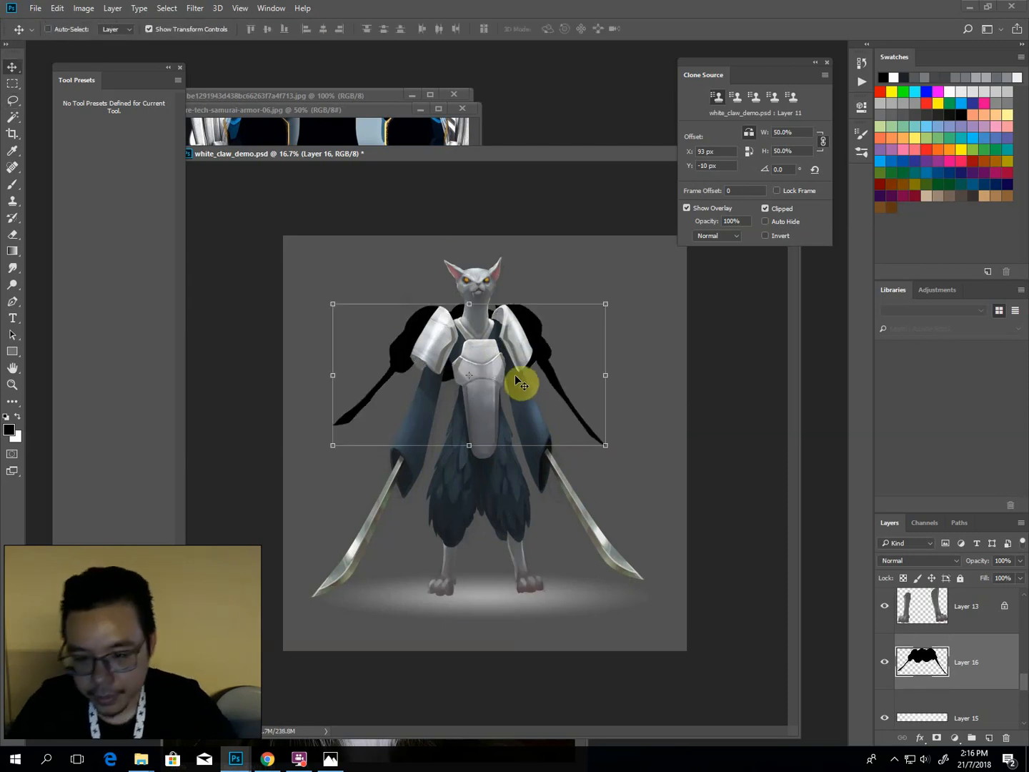
drag(524, 382, 504, 592)
Distort the black shadow's corners into a wide perspective shape flattened to about 129% width and 37% height.
drag(613, 637, 672, 640)
drag(613, 569, 616, 585)
drag(342, 634, 301, 639)
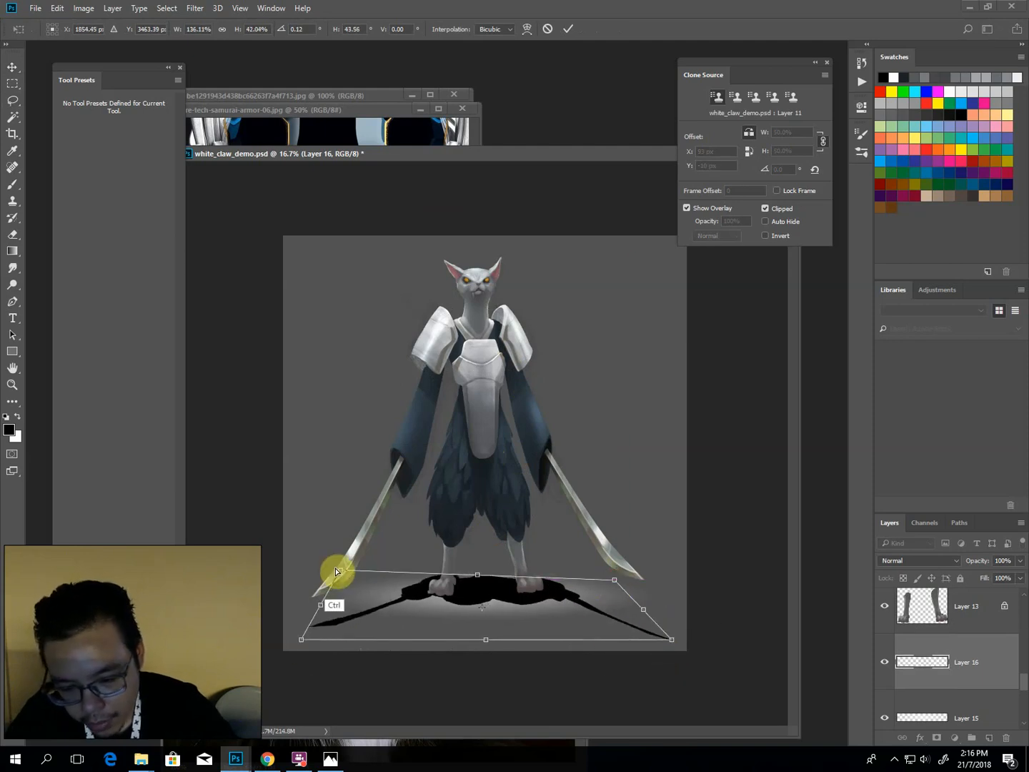
drag(340, 572, 328, 583)
drag(608, 596, 626, 580)
drag(671, 639, 652, 627)
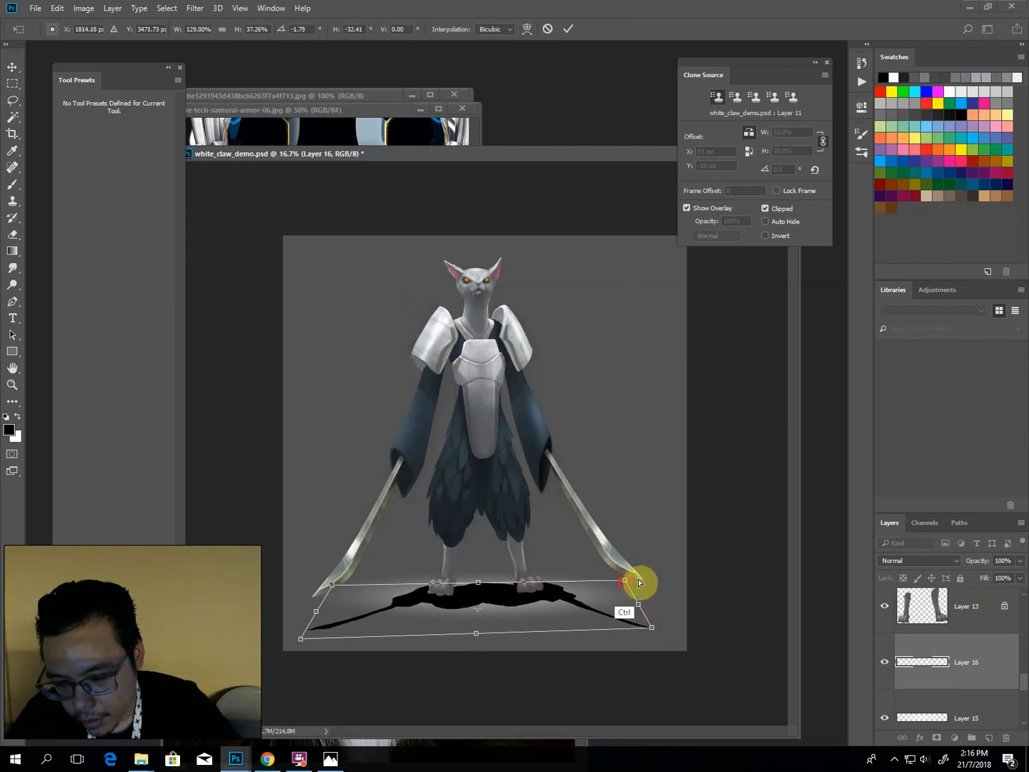
Pull the shadow's corners and edges outward to about 143% width and 44% height, and apply the transform.
drag(627, 580, 644, 579)
drag(308, 589, 296, 591)
drag(300, 638, 305, 628)
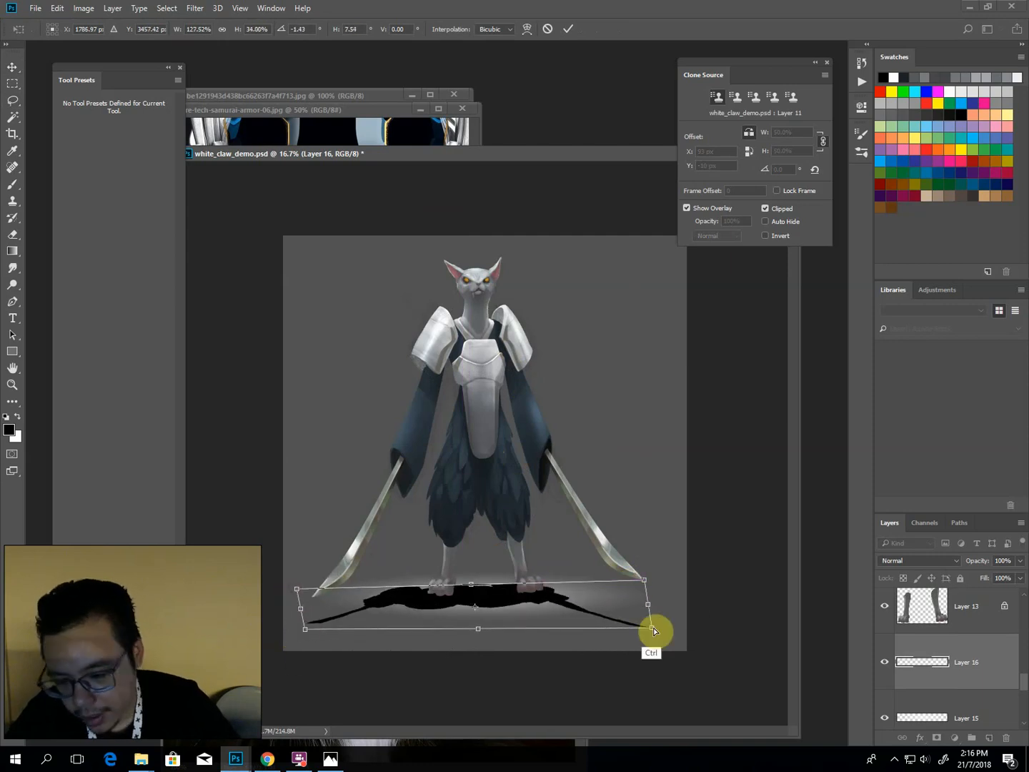
drag(653, 626, 661, 632)
drag(646, 580, 689, 609)
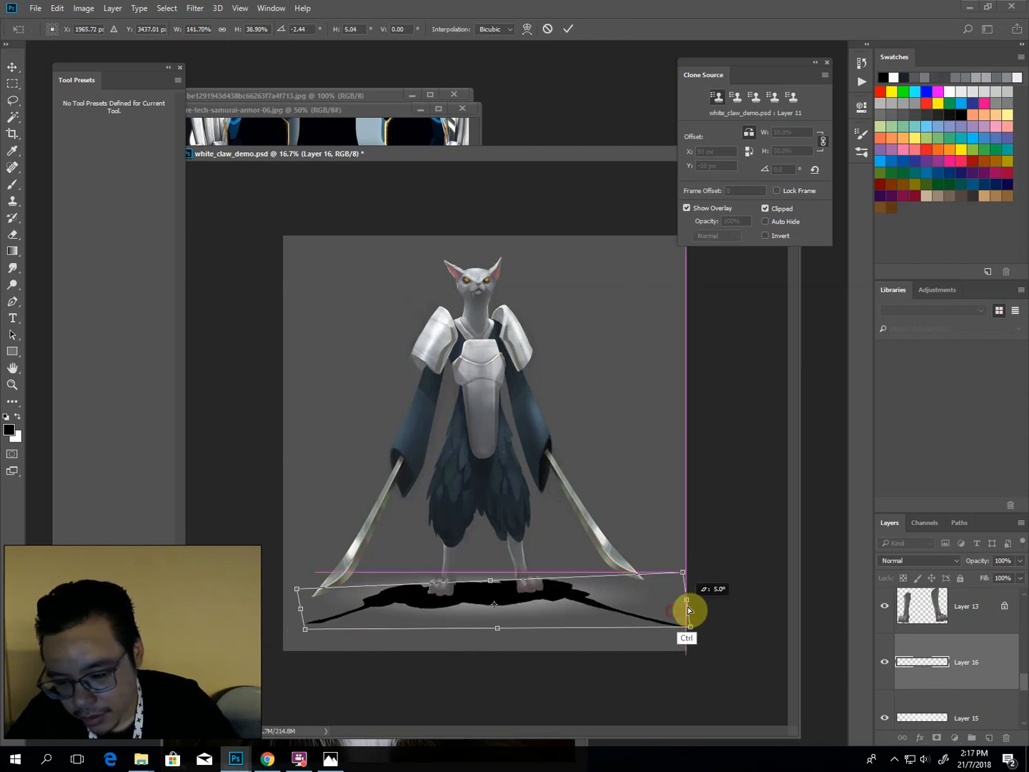
drag(494, 588, 498, 574)
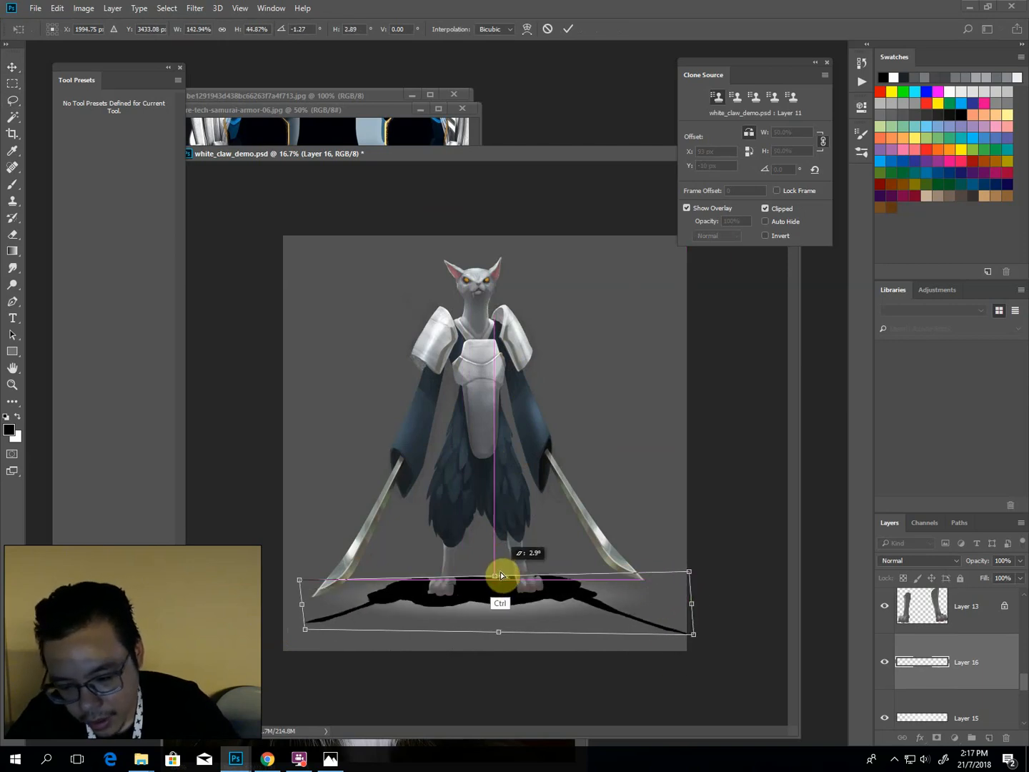
drag(689, 568, 678, 576)
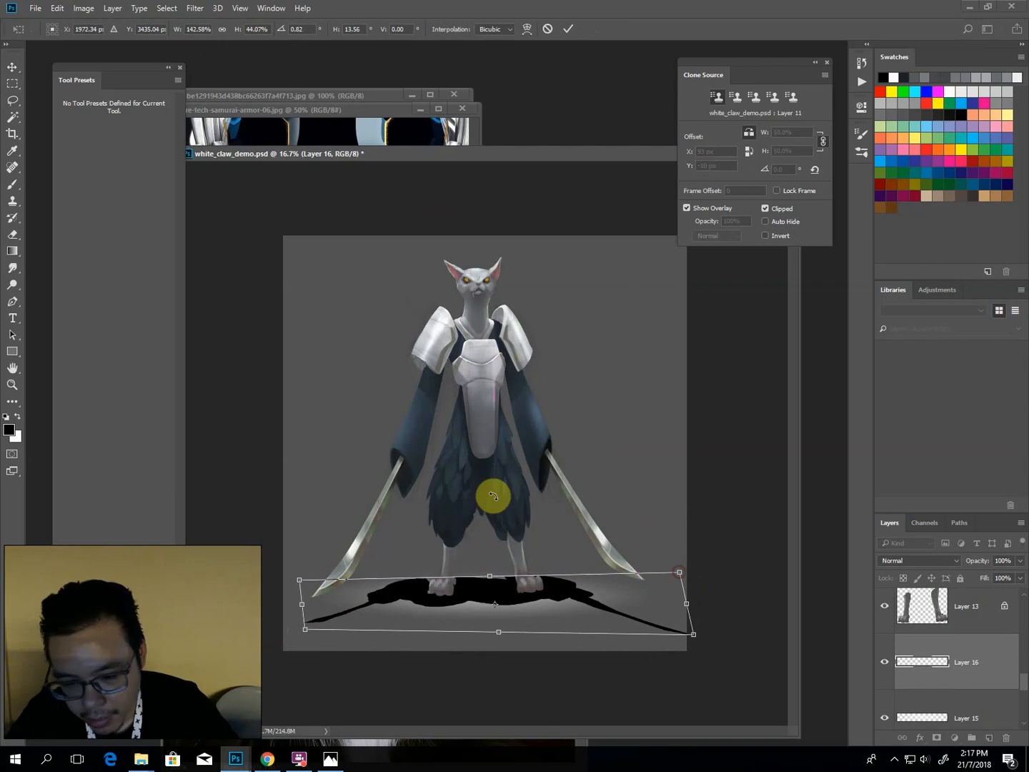
key(Return)
Lasso and delete the far end of the shadow's right sword tail.
key(l)
mouse_move(639, 616)
mouse_down()
mouse_move(697, 654)
mouse_move(633, 597)
mouse_move(581, 599)
mouse_move(567, 559)
mouse_up()
key(Delete)
key(Delete)
key(ctrl+d)
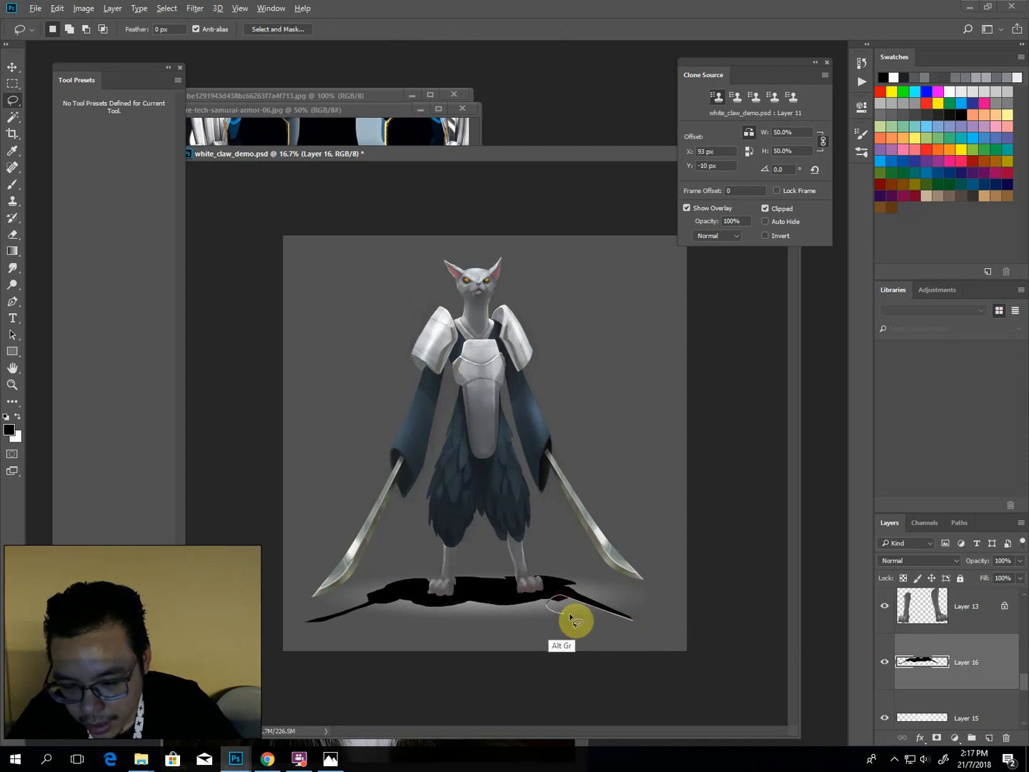
Trim the edges of the shadow's sword tails with straight-sided lasso cuts to slim them down.
alt+click(387, 594)
alt+click(363, 573)
key(Delete)
key(ctrl+d)
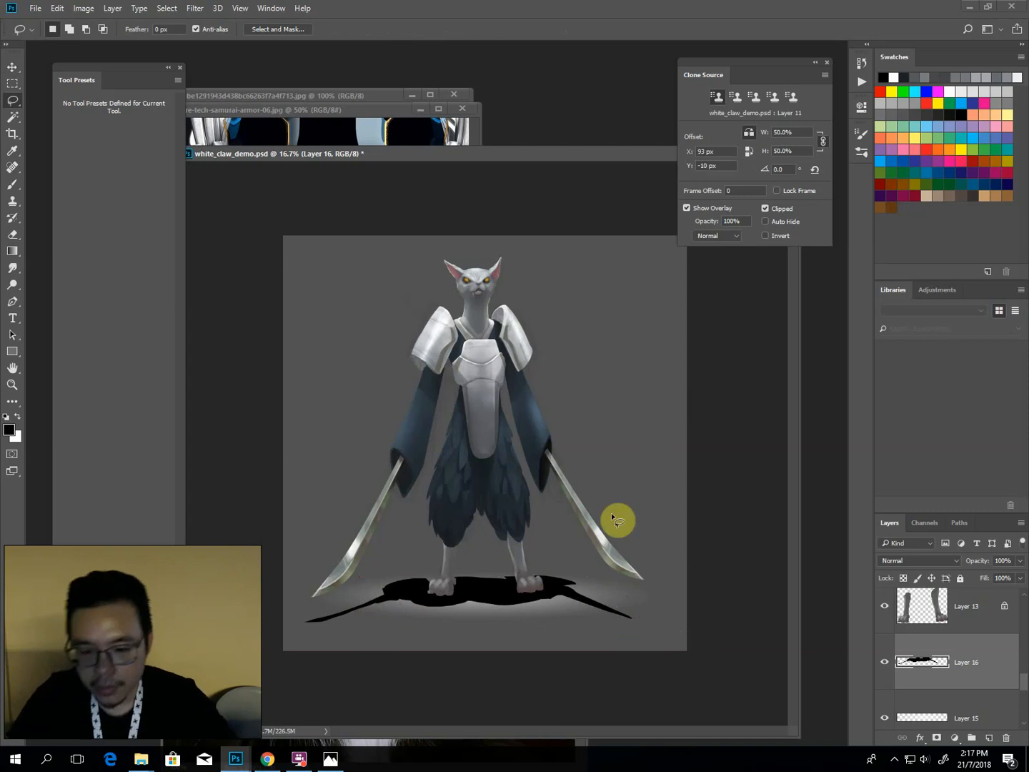
Free-transform the cast shadow, nudging its right edge outward and down and pulling its left edge in to about 98% width.
key(ctrl+t)
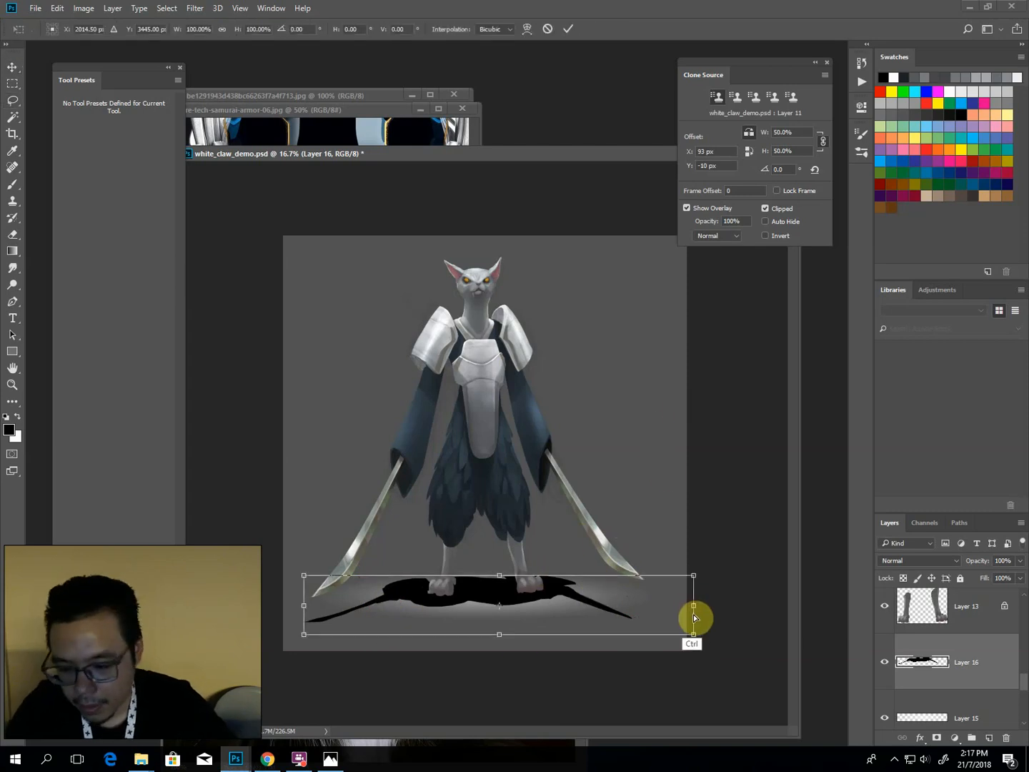
drag(693, 616, 696, 611)
key(Return)
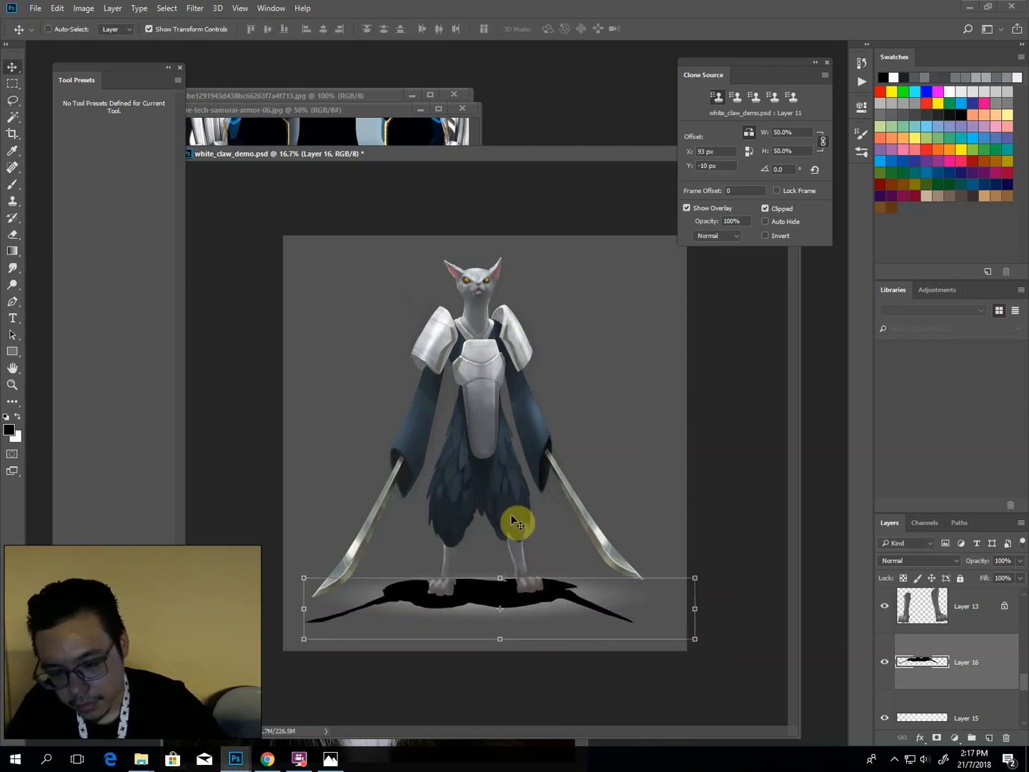
key(ctrl)
drag(304, 608, 310, 610)
key(Return)
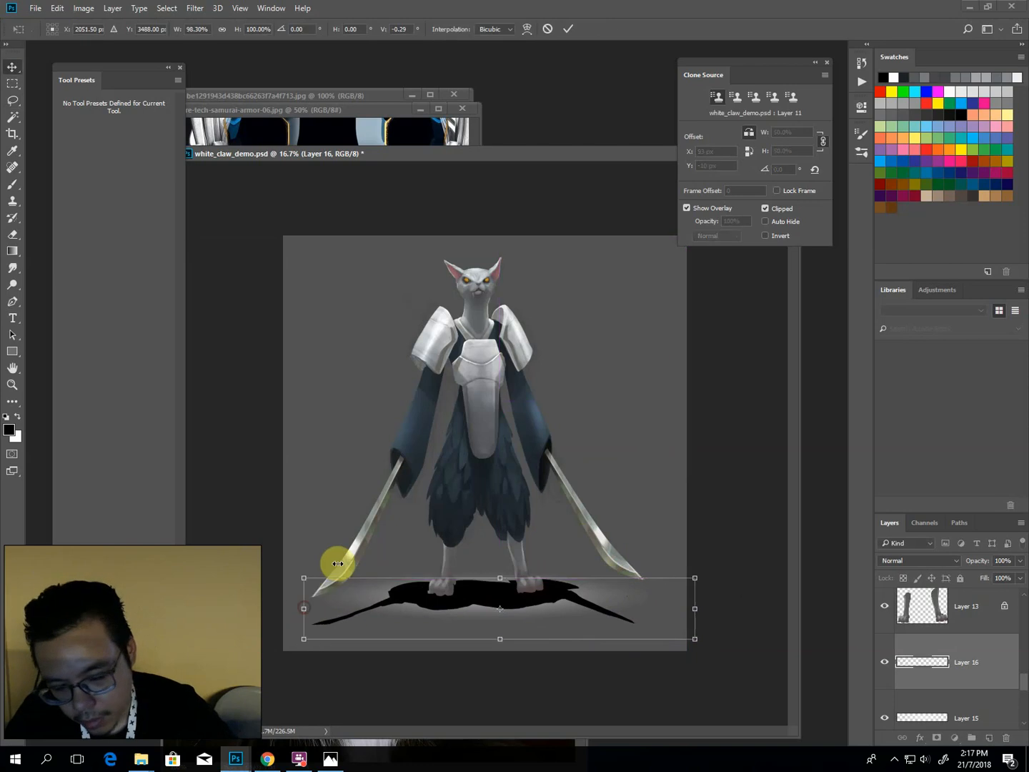
Set the shadow layer's blend mode to Multiply and apply a Motion Blur at -50° with a 29-pixel distance.
click(919, 559)
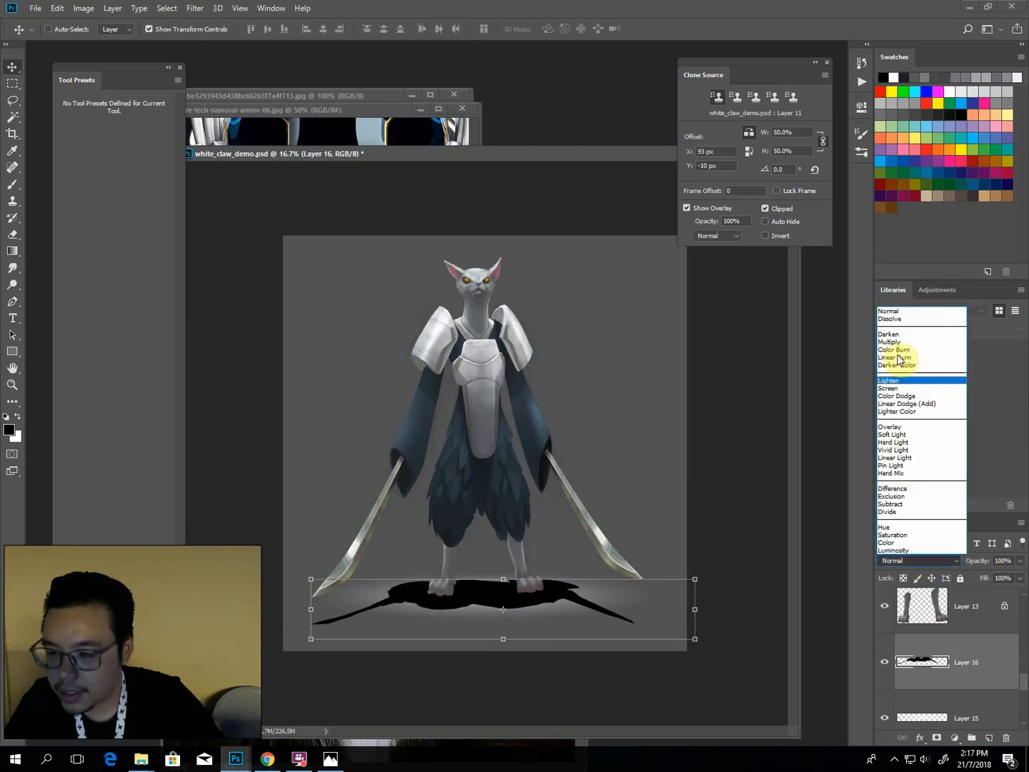
click(901, 343)
click(196, 3)
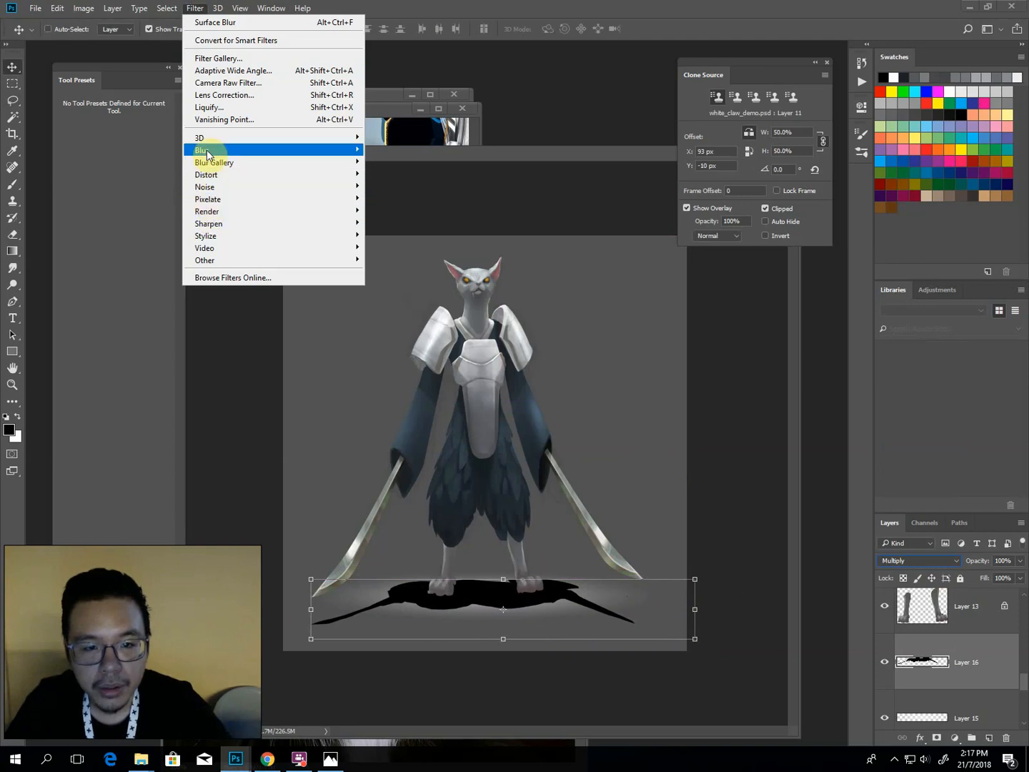
mouse_move(215, 151)
click(426, 223)
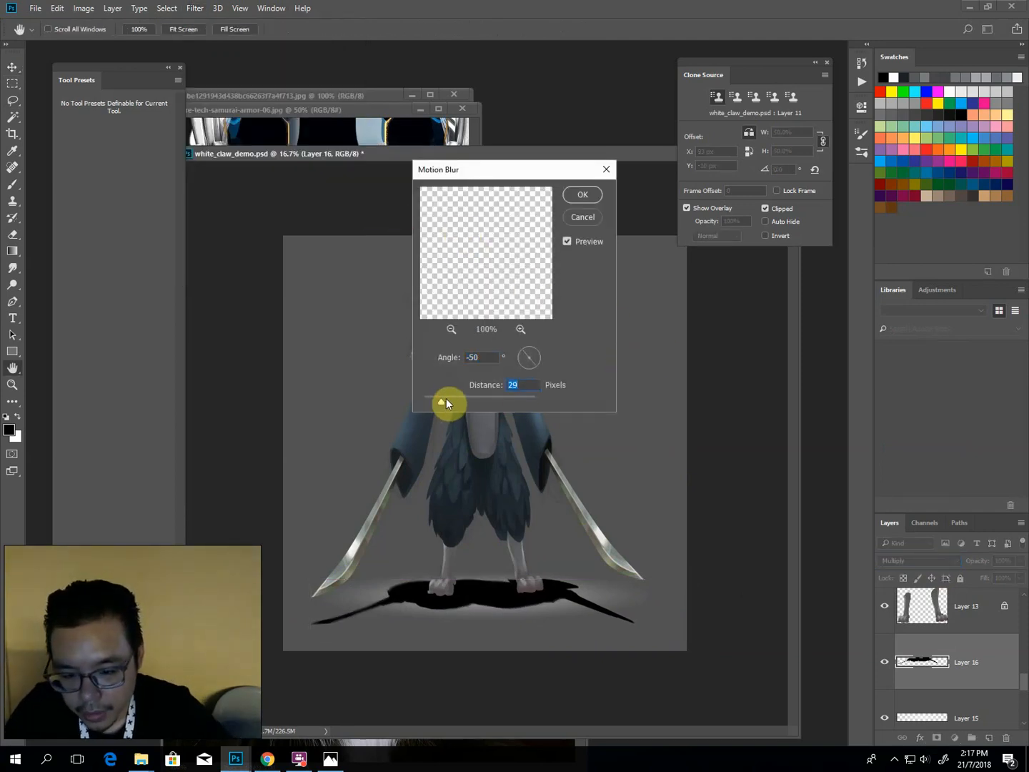
key(Return)
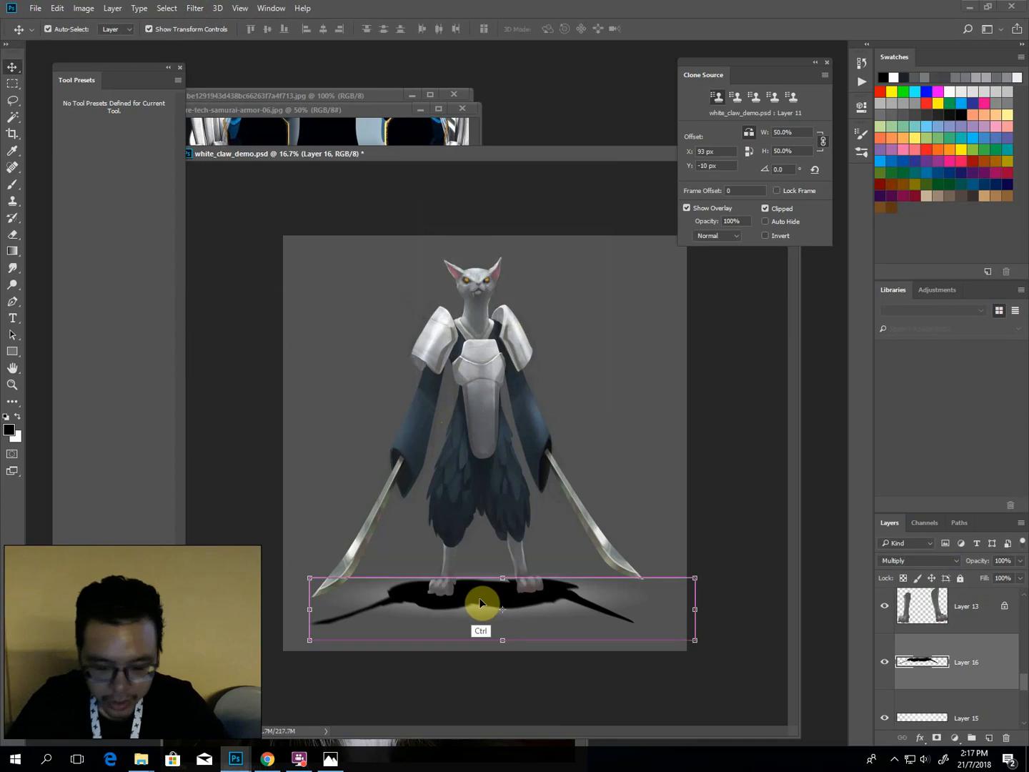
Lighten the shadow with Hue/Saturation by raising Lightness to +69.
key(ctrl+u)
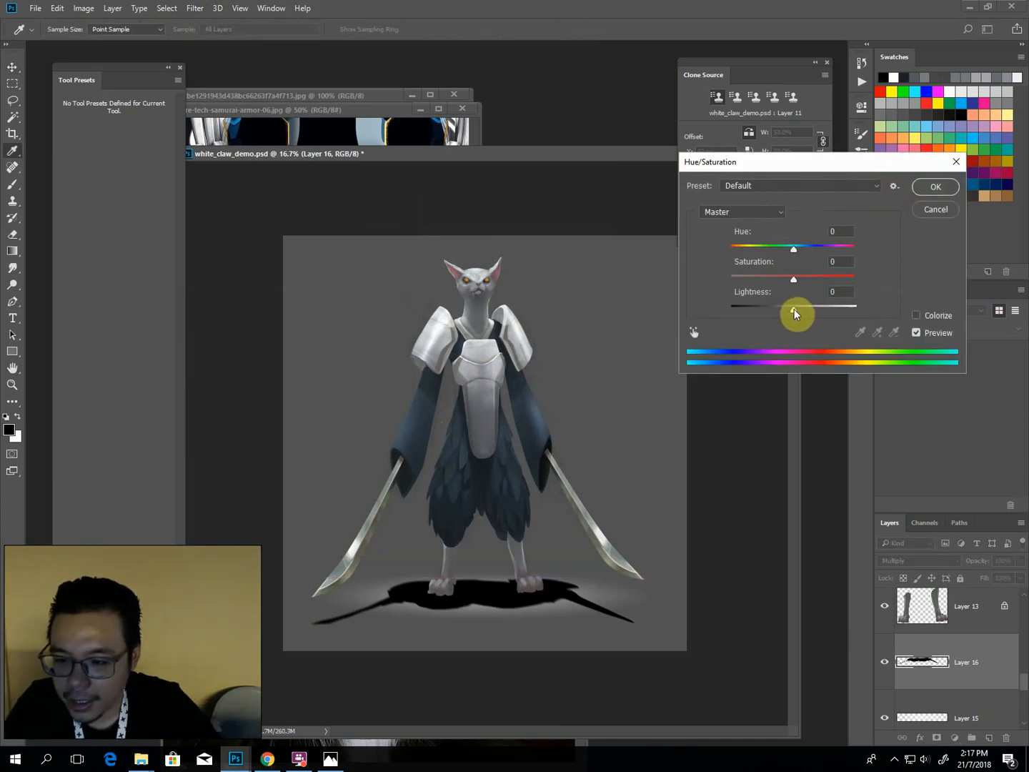
drag(794, 313, 843, 320)
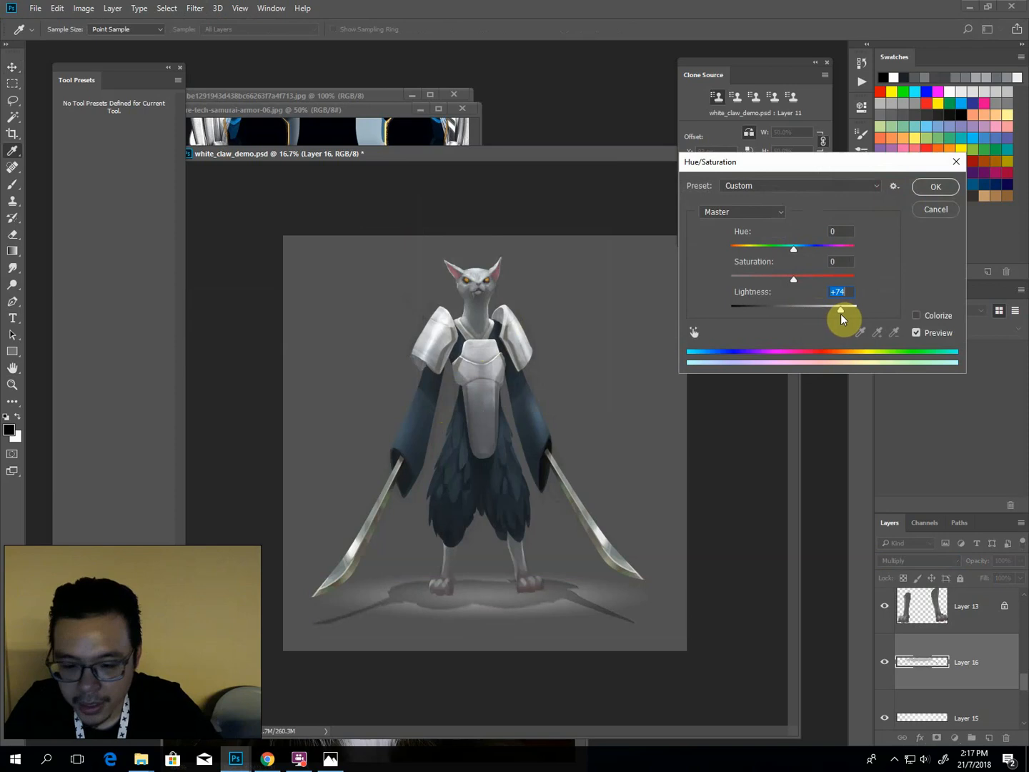
mouse_move(839, 316)
mouse_down()
mouse_move(846, 320)
mouse_move(835, 318)
mouse_up()
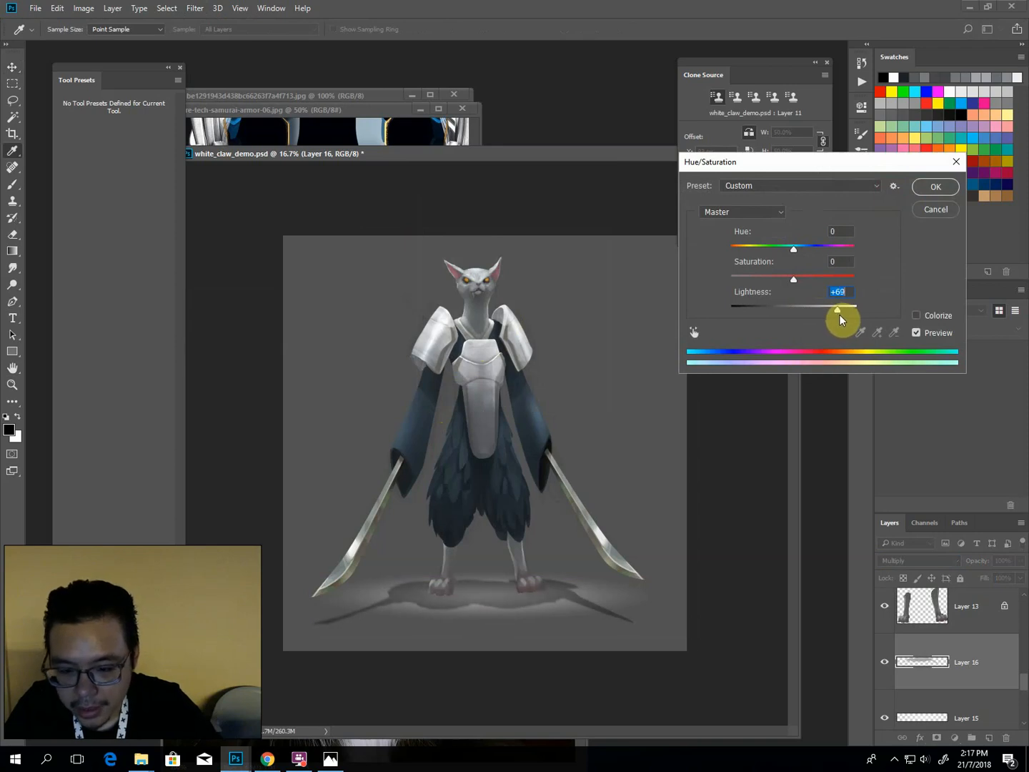
key(Return)
Dodge the shadow at 30% exposure with a soft brush, enlarged to about 400 px, working around the feet and along the sword tails.
key(o)
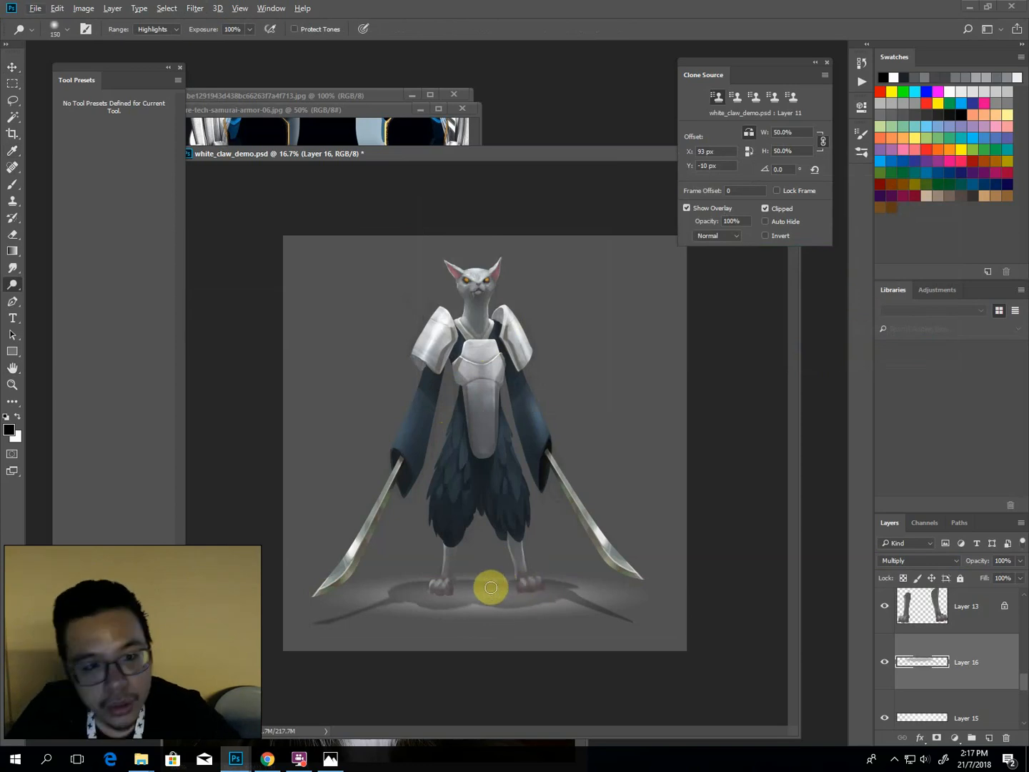
key(3)
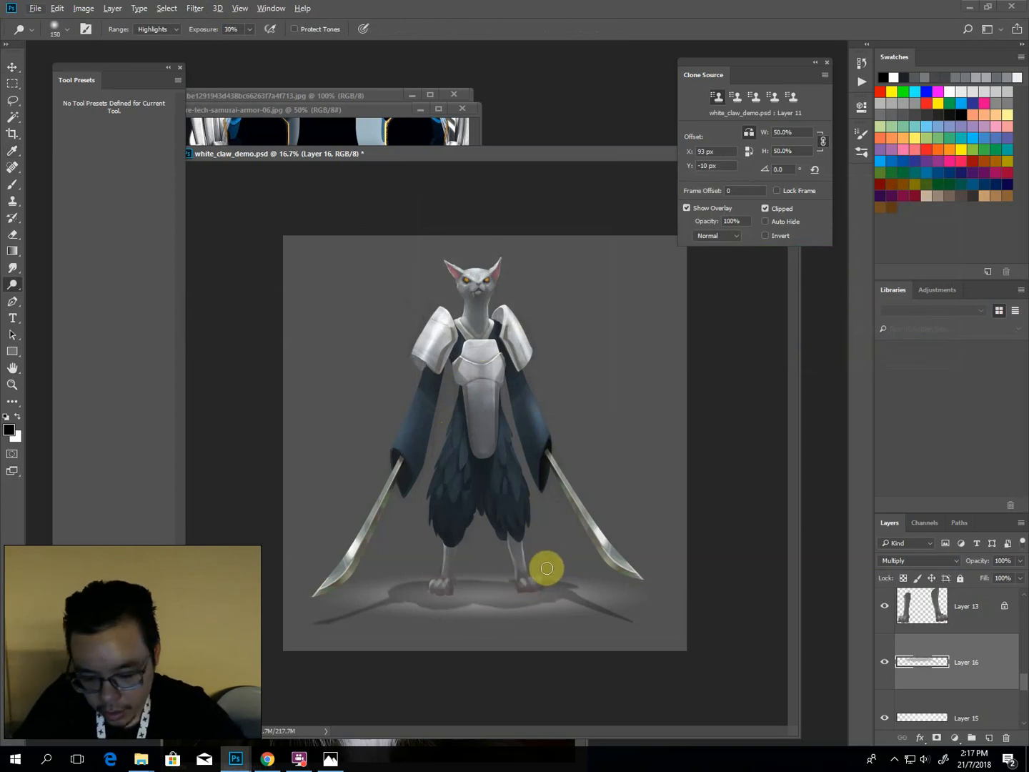
mouse_move(531, 590)
mouse_down()
mouse_move(475, 595)
mouse_move(577, 588)
mouse_move(428, 596)
mouse_move(601, 595)
mouse_move(524, 590)
mouse_up()
key(])
key(])
key(])
key(bracketleft)
key(bracketright)
drag(643, 626, 597, 615)
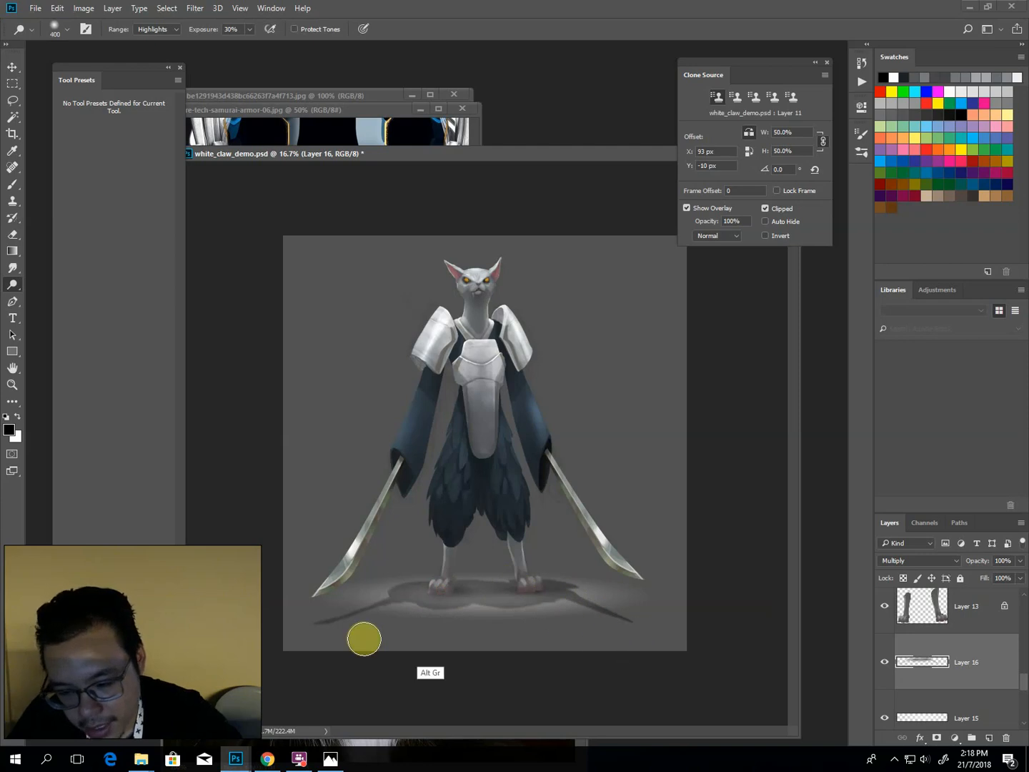
key(bracketleft)
mouse_move(439, 569)
mouse_down()
mouse_move(394, 575)
mouse_move(588, 582)
mouse_move(447, 564)
mouse_move(643, 556)
mouse_move(689, 582)
mouse_move(561, 586)
mouse_move(601, 565)
mouse_move(663, 576)
mouse_up()
Widen the floor glow layer past both sides of the canvas and stretch it slightly taller.
key(v)
ctrl+click(646, 601)
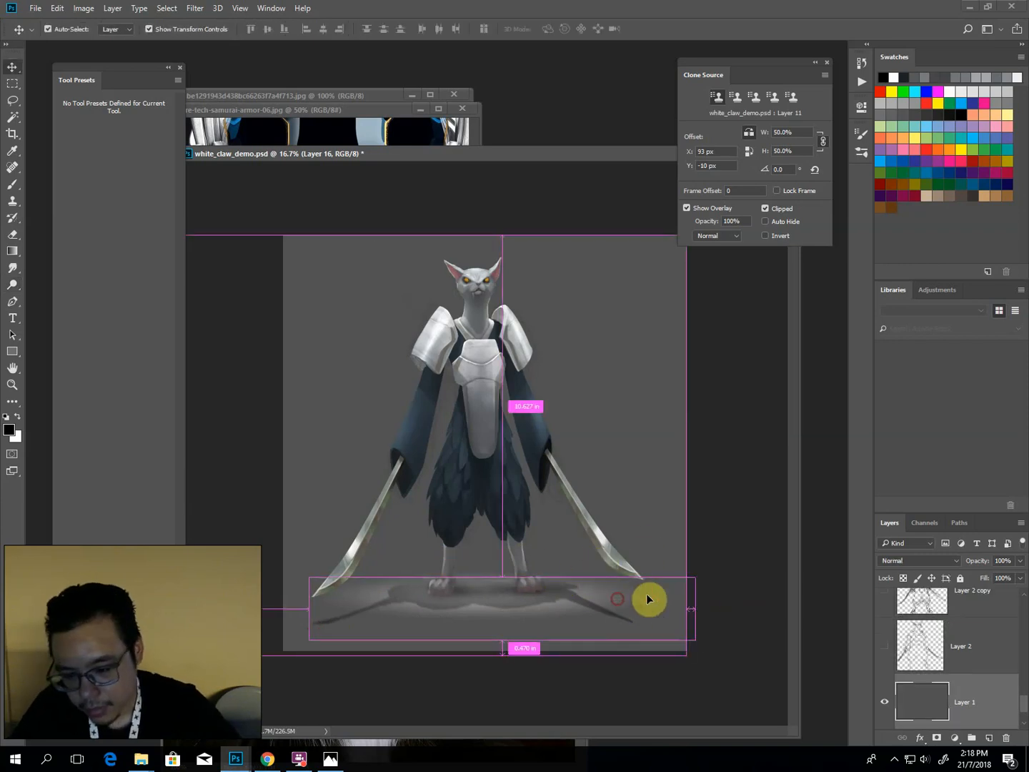
scroll(1025, 707, up, 5)
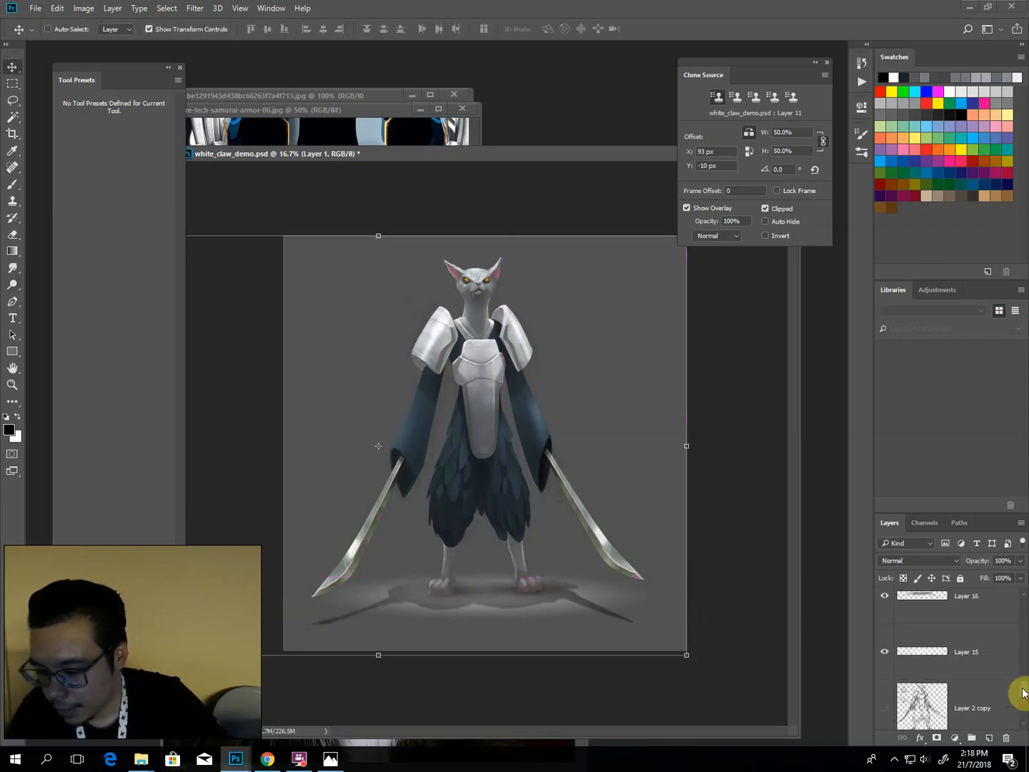
ctrl+click(654, 602)
drag(654, 595, 743, 588)
key(Return)
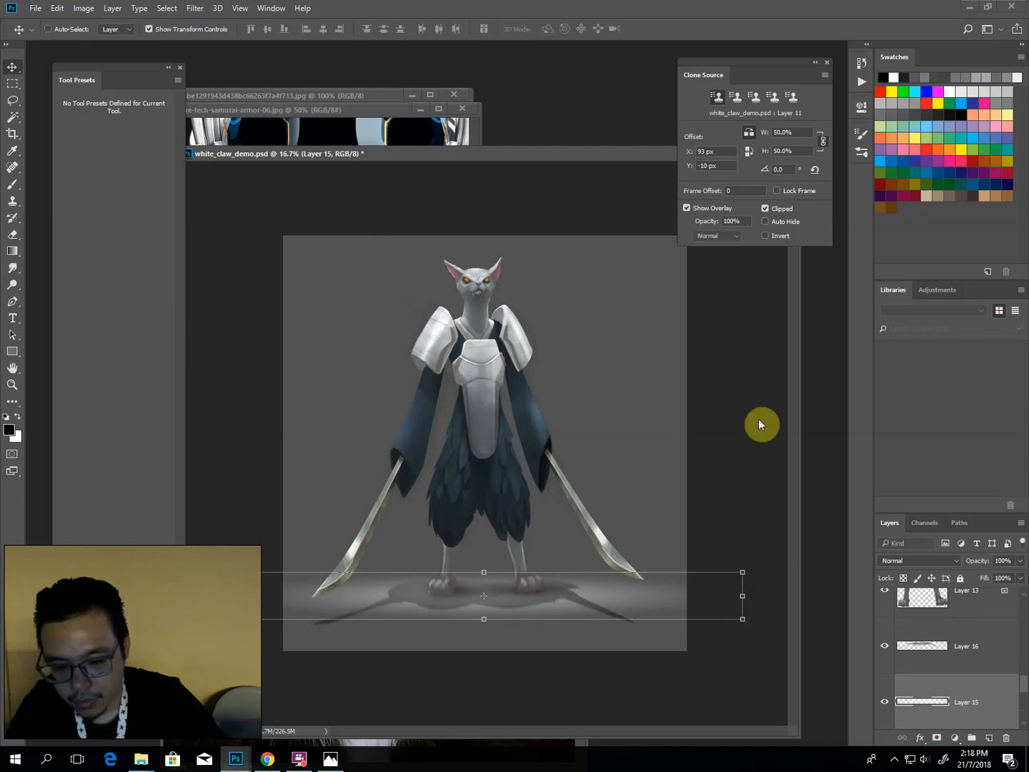
drag(512, 572, 483, 569)
key(Return)
Hide the line-art layer Layer 2 copy 2.
scroll(1019, 665, down, 5)
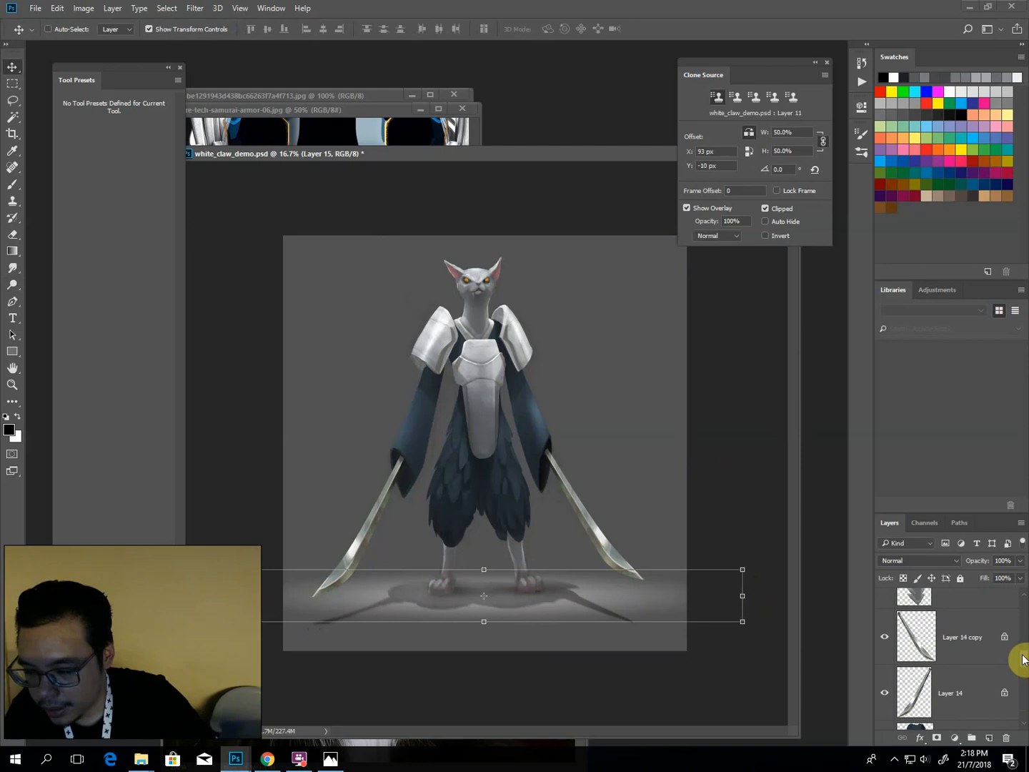
click(967, 653)
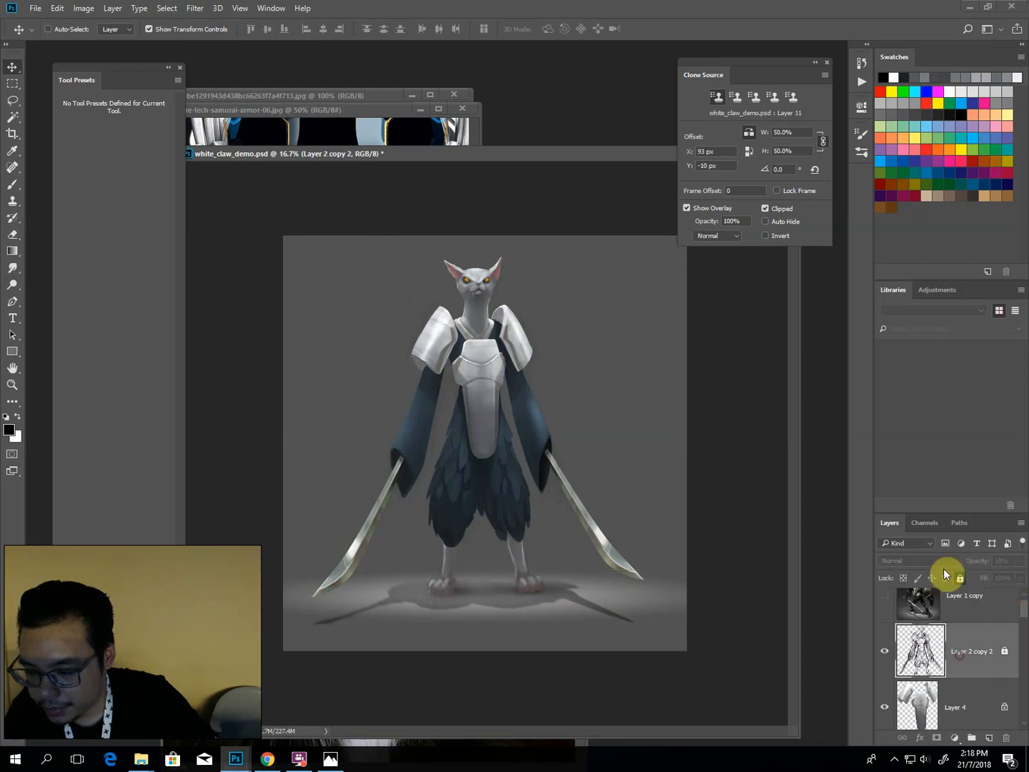
click(885, 650)
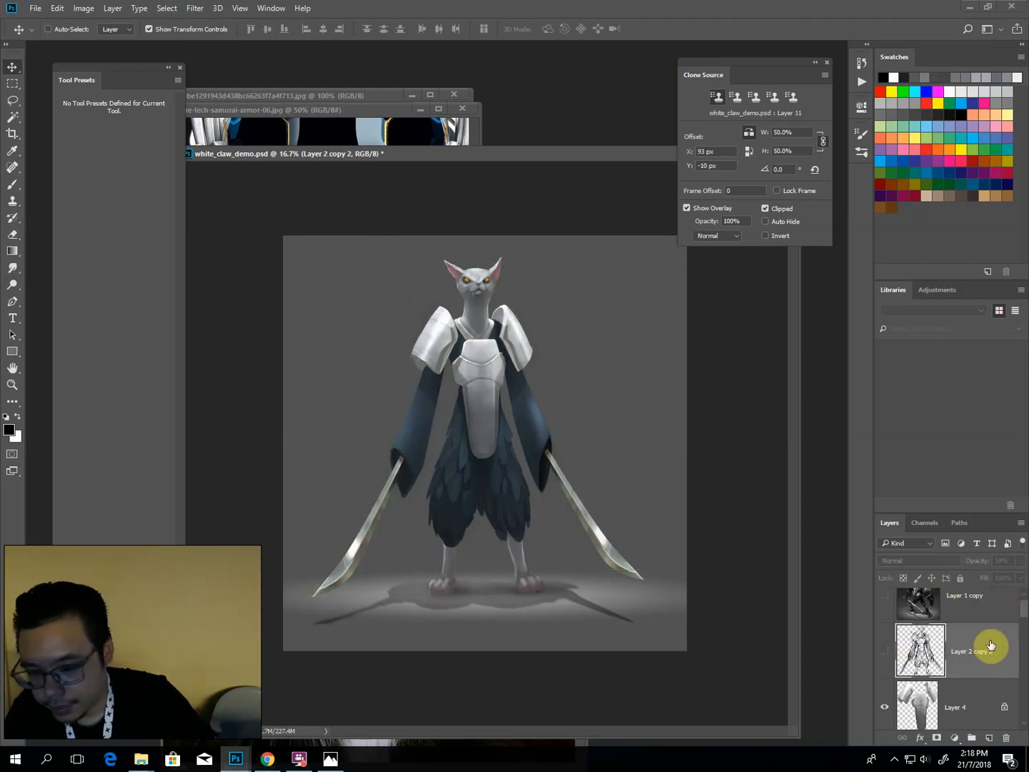
Add a new layer beneath the floor glow and draw a 50% opacity black-to-transparent gradient downward to darken the upper background.
scroll(1020, 620, up, 5)
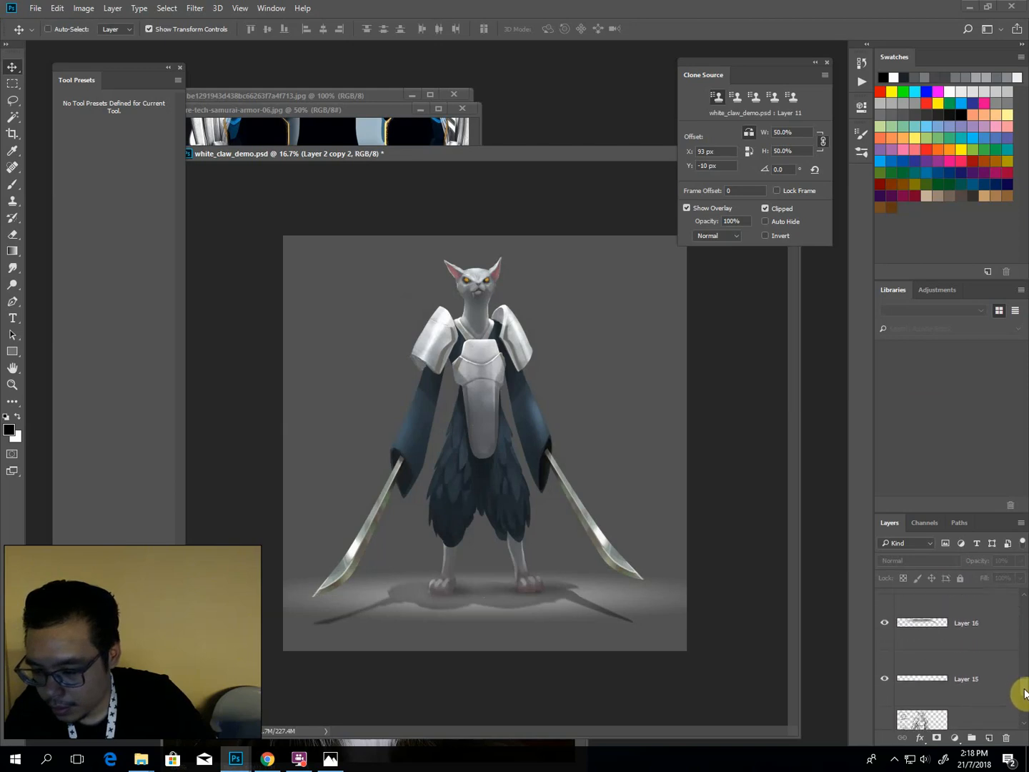
click(989, 737)
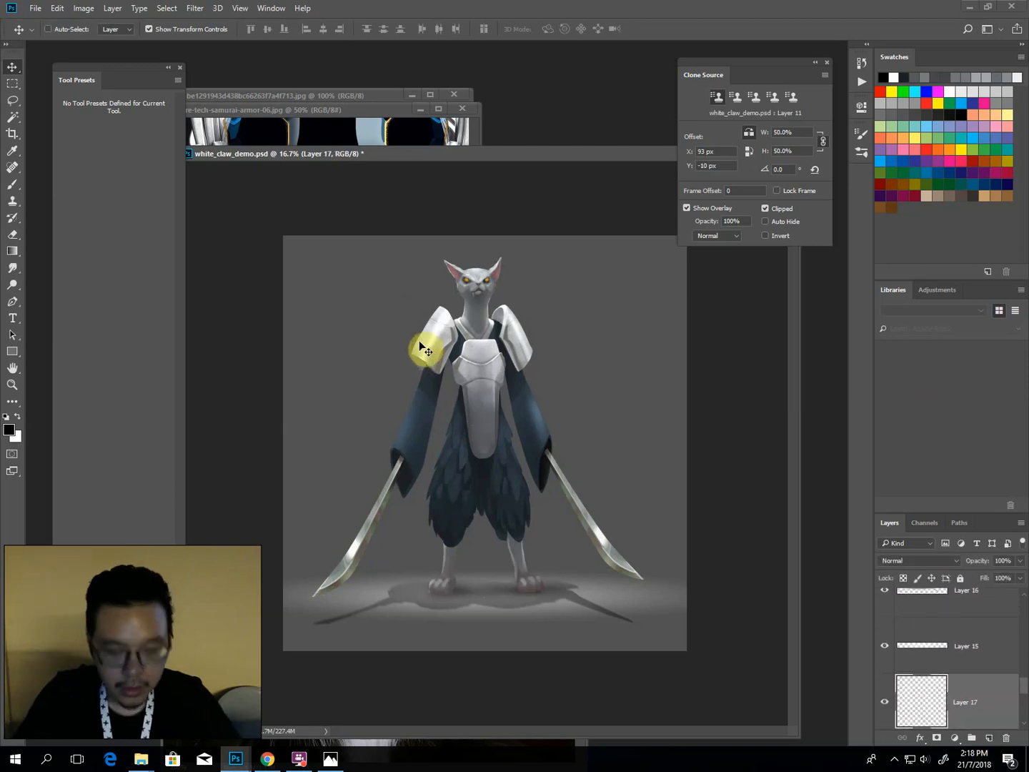
key(g)
drag(474, 291, 496, 532)
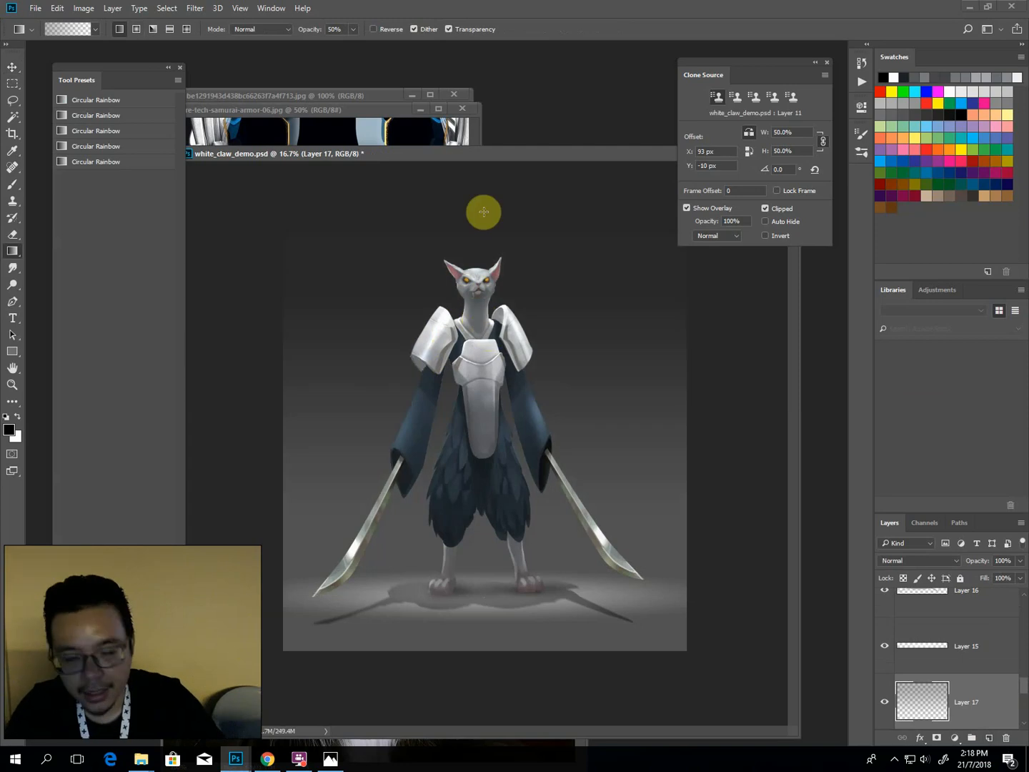
Deepen the background with several 10% opacity black gradients drawn downward and inward from both sides.
drag(502, 332, 530, 585)
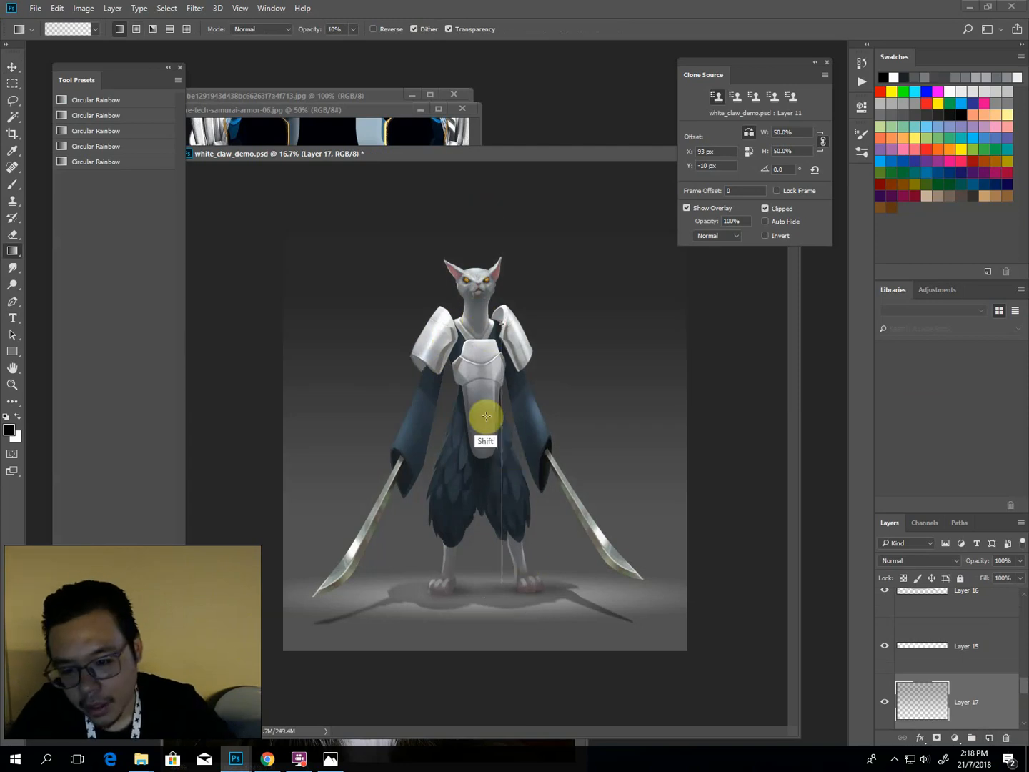
drag(484, 422, 495, 522)
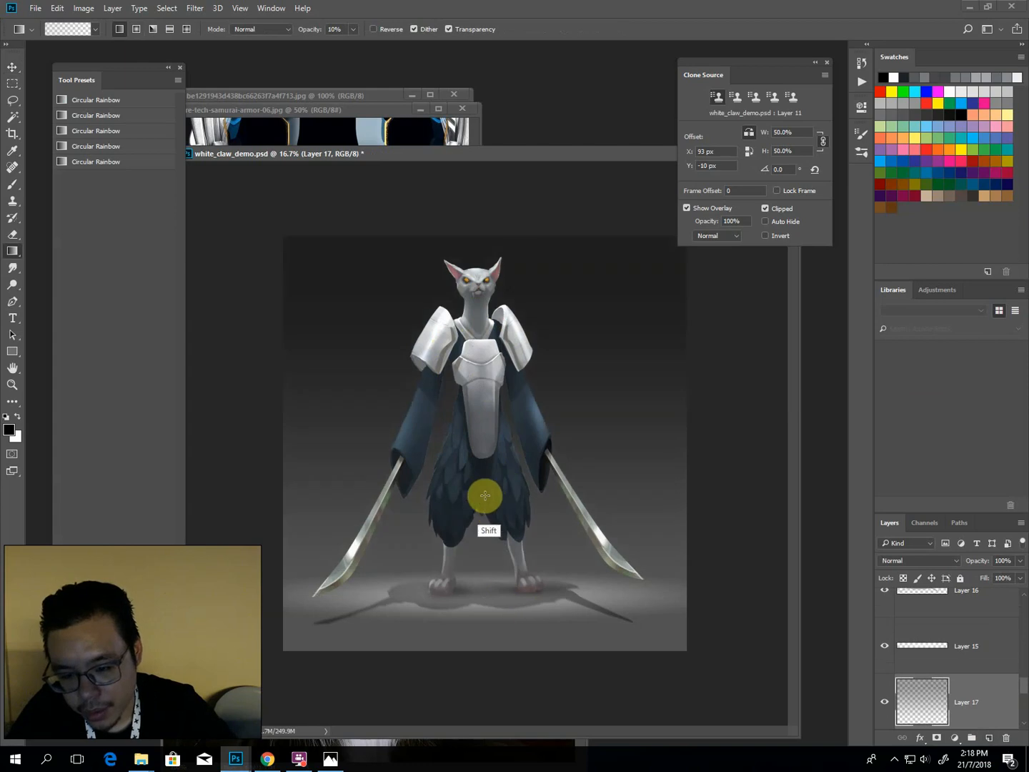
drag(661, 477, 597, 554)
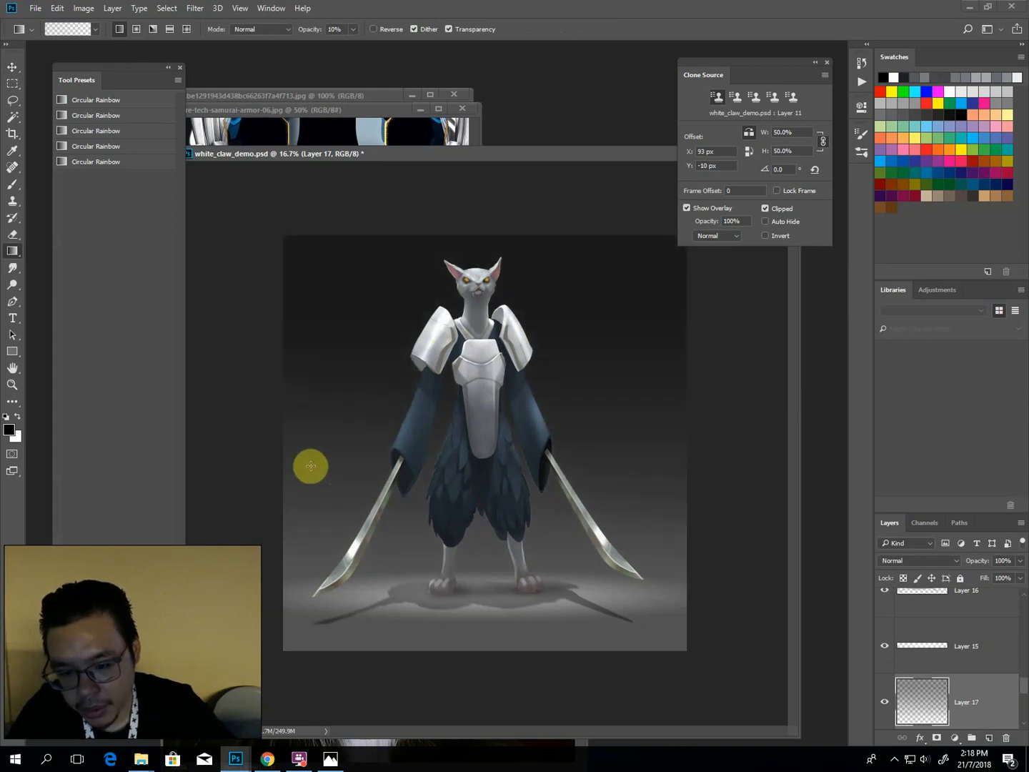
drag(311, 465, 389, 576)
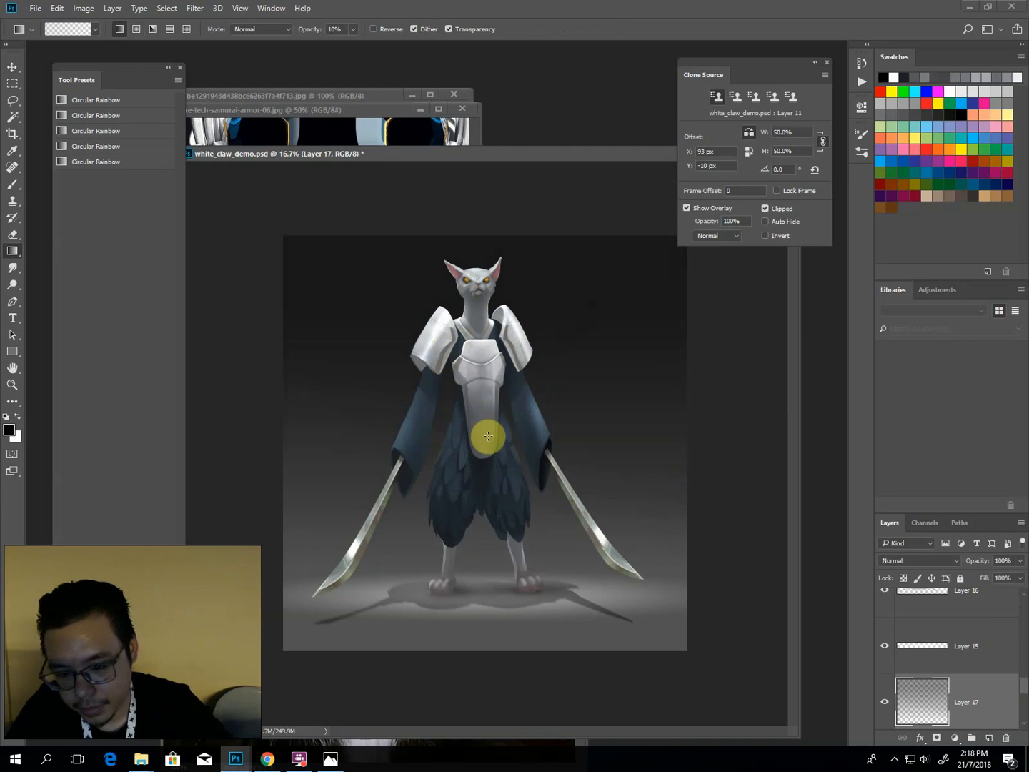
drag(483, 416, 502, 588)
drag(484, 529, 495, 626)
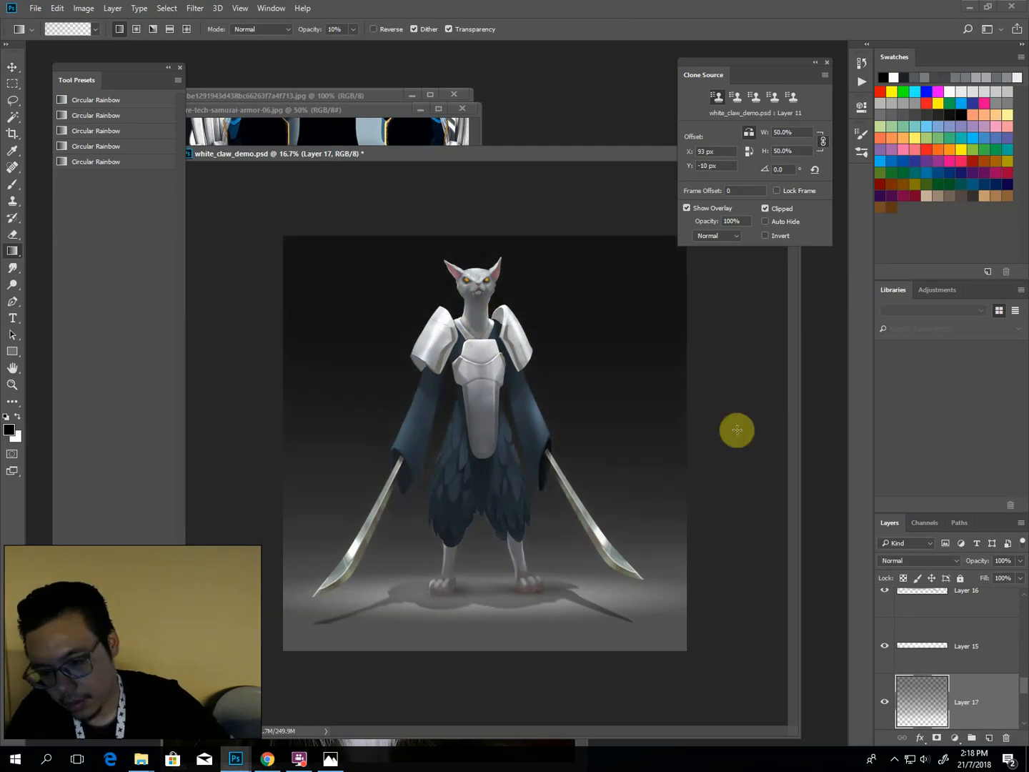
Set the blend mode of the floor glow layer, Layer 15, to Overlay.
key(v)
click(628, 599)
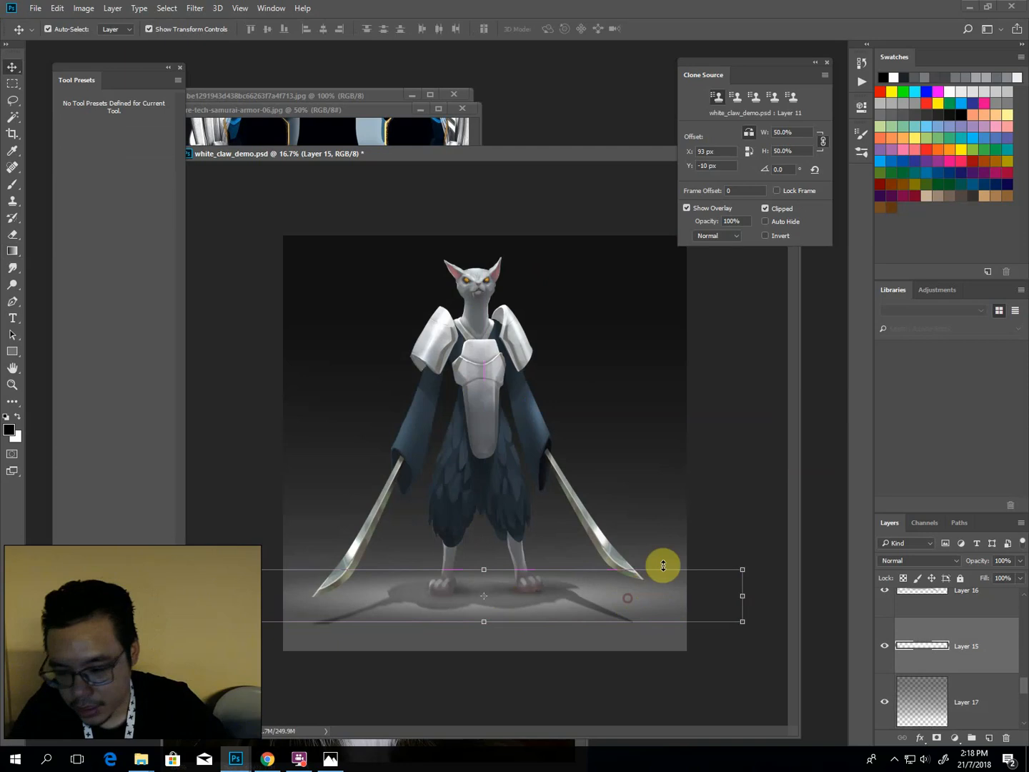
click(942, 561)
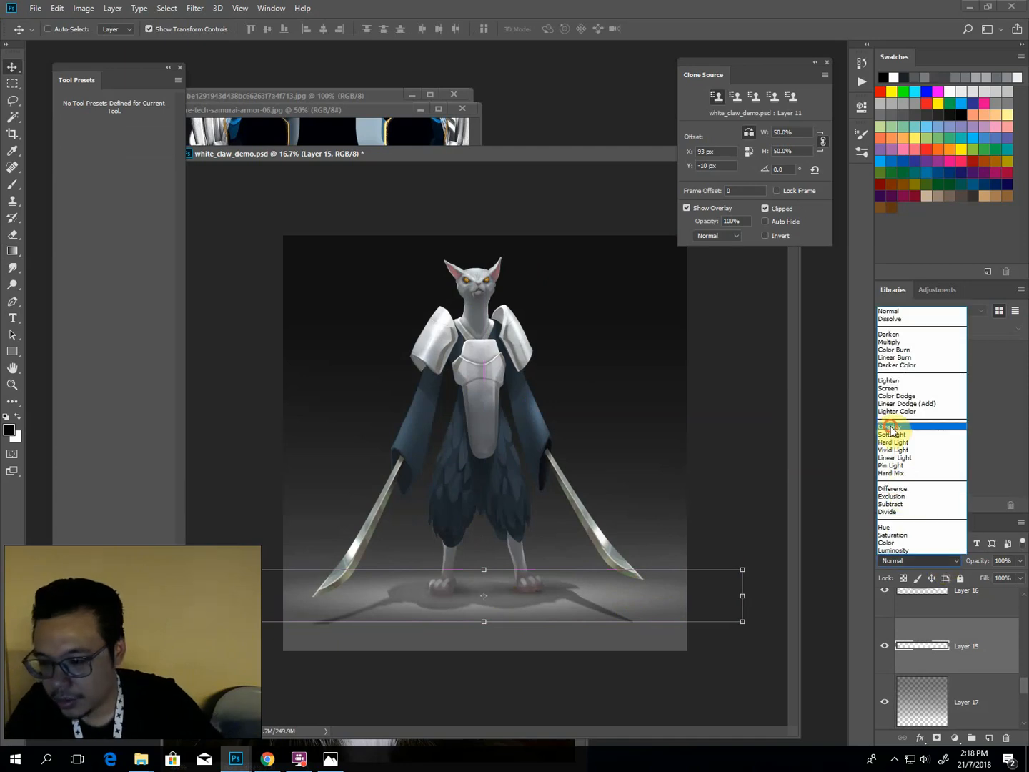
click(891, 433)
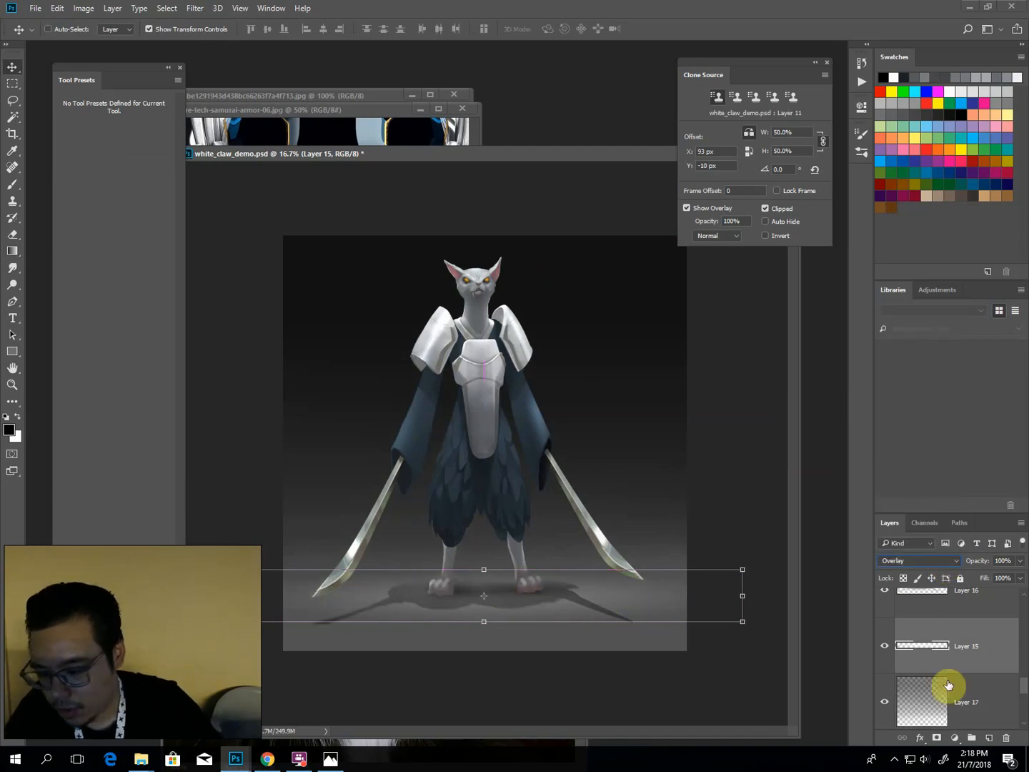
Stretch the background gradient layer upward to about 123% height and switch the canvas to full-screen view.
click(981, 710)
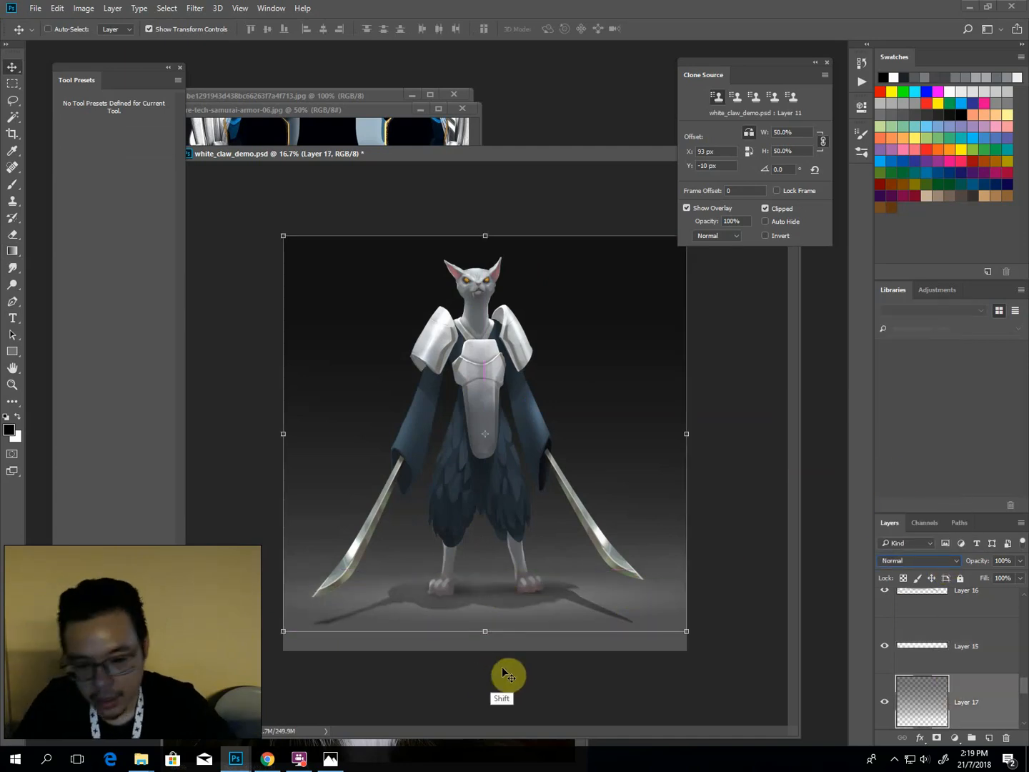
drag(503, 672, 500, 638)
key(ctrl+z)
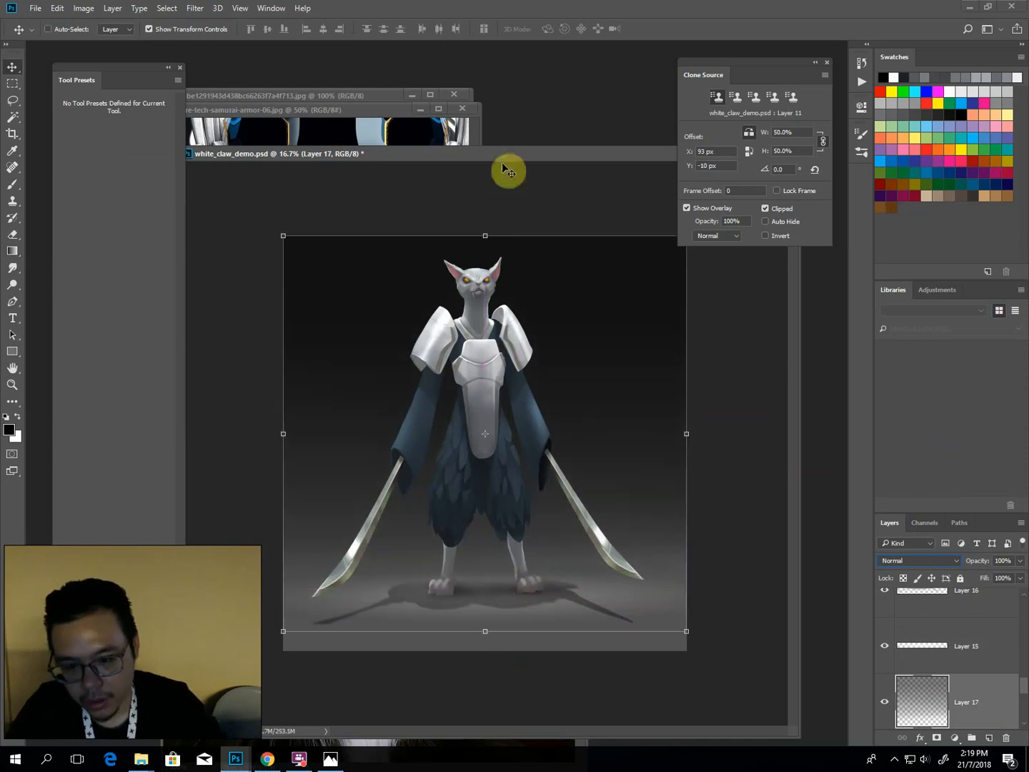
drag(485, 237, 471, 142)
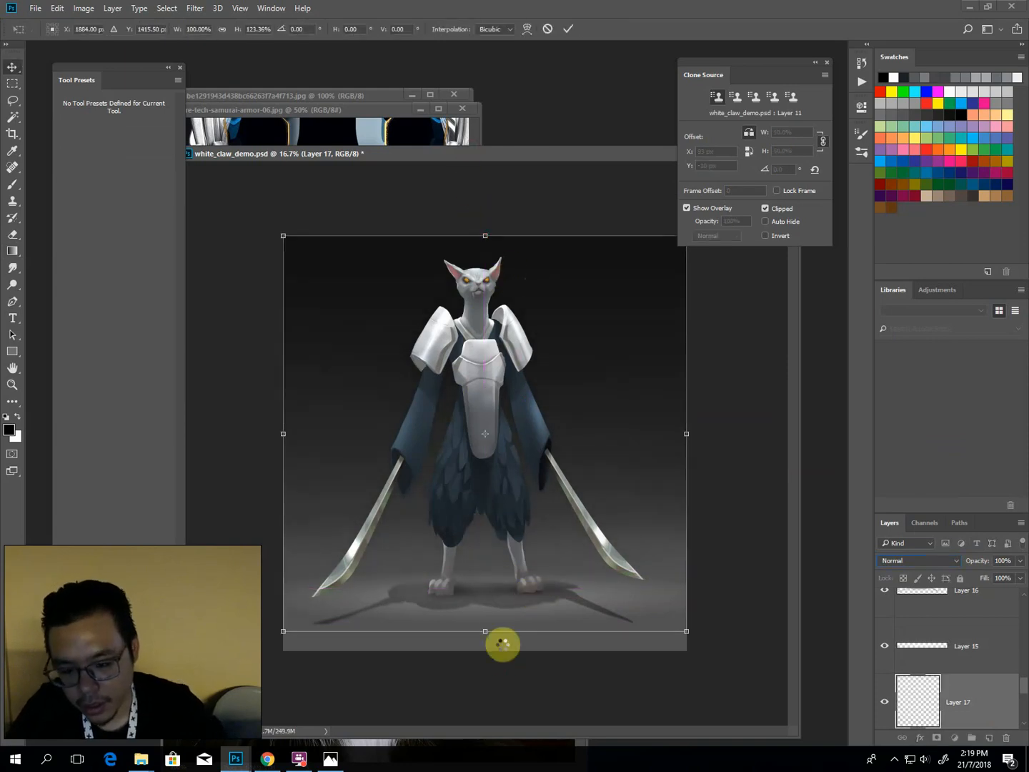
key(f)
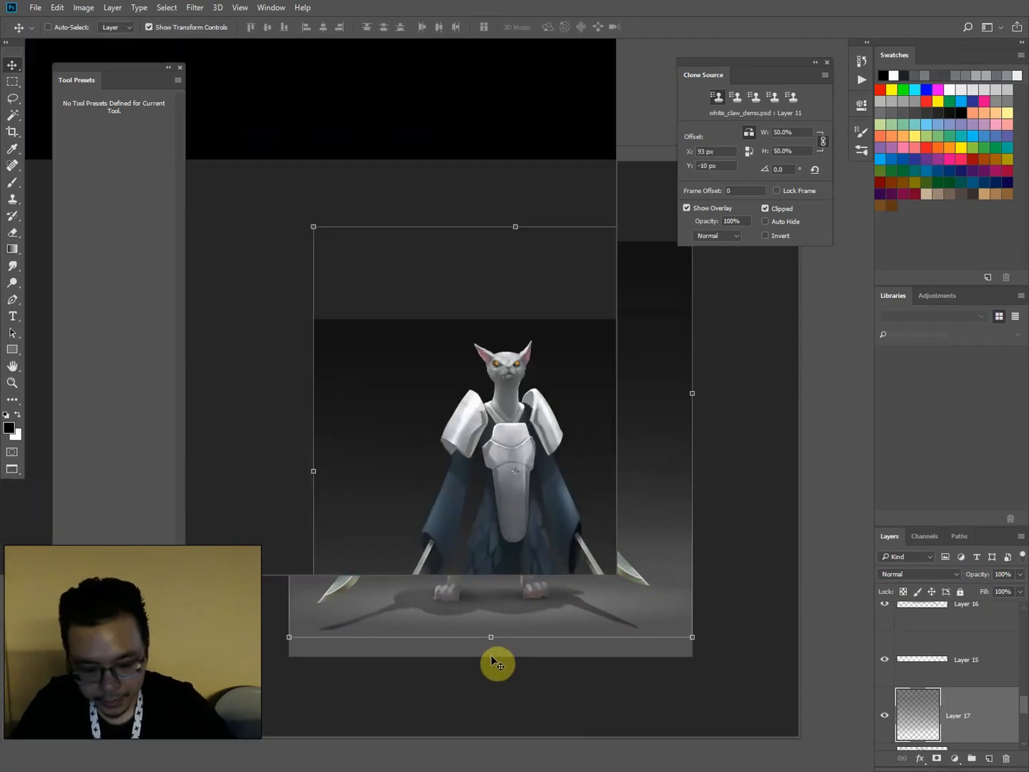
key(g)
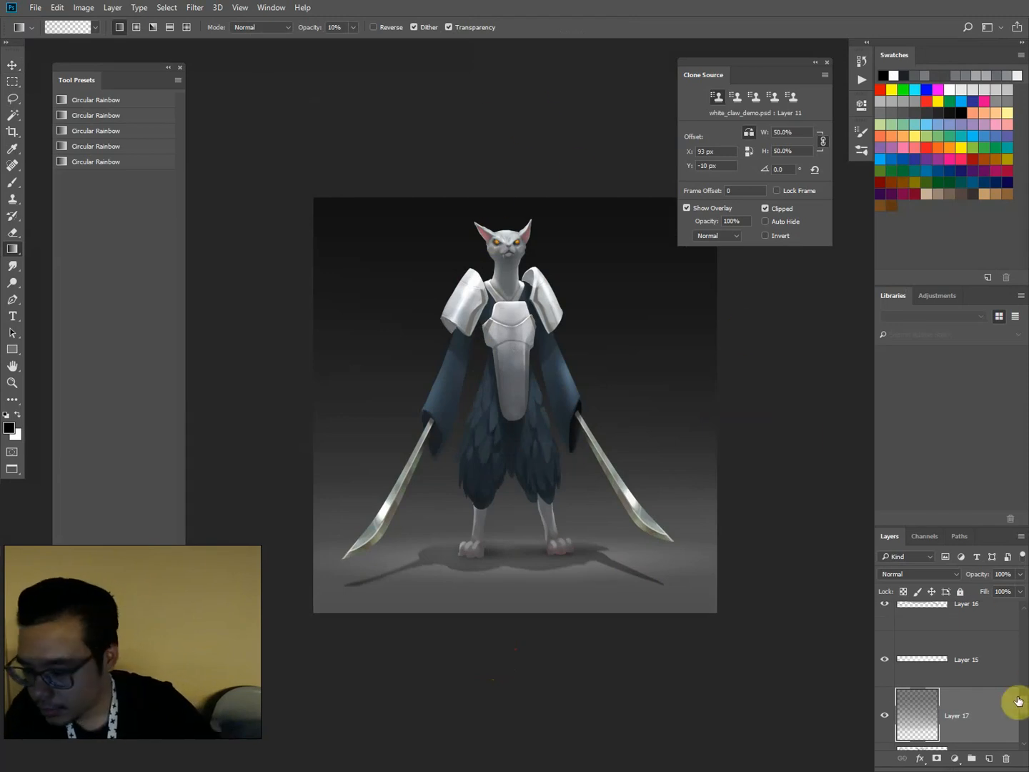
Reduce the opacity of the background gradient layer, Layer 17, to 93%.
scroll(1019, 700, up, 1)
drag(1009, 590, 1018, 589)
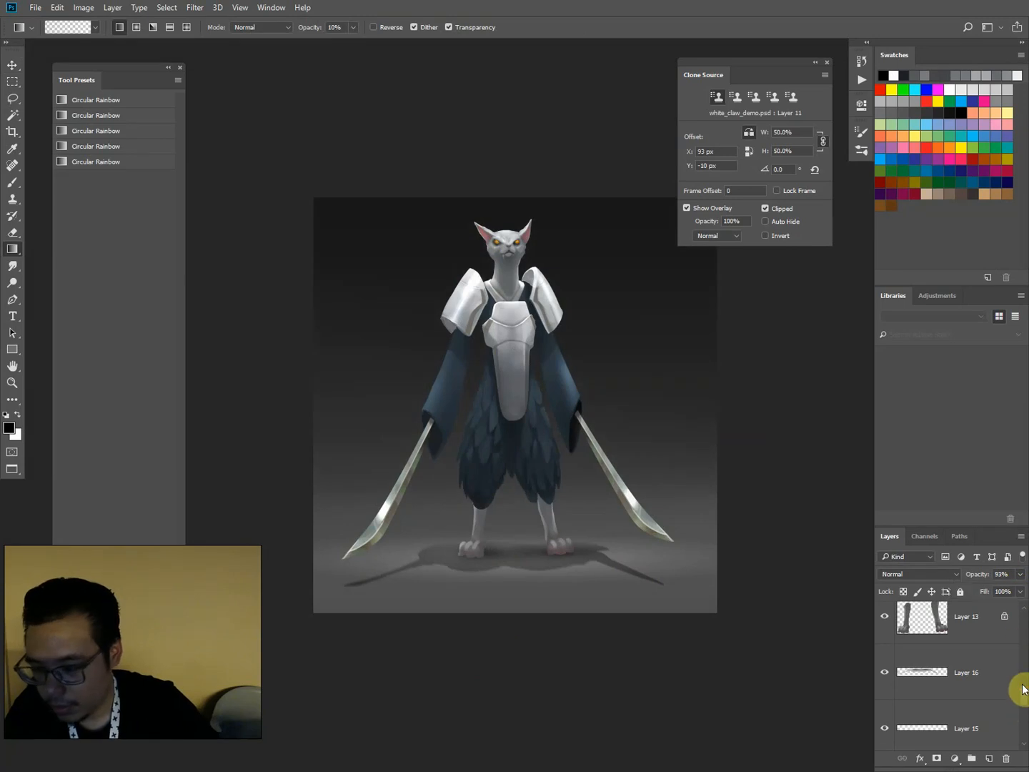
Darken the midtones of the legs layer, Layer 13, with a Levels adjustment.
scroll(1015, 687, up, 3)
click(983, 724)
key(ctrl+l)
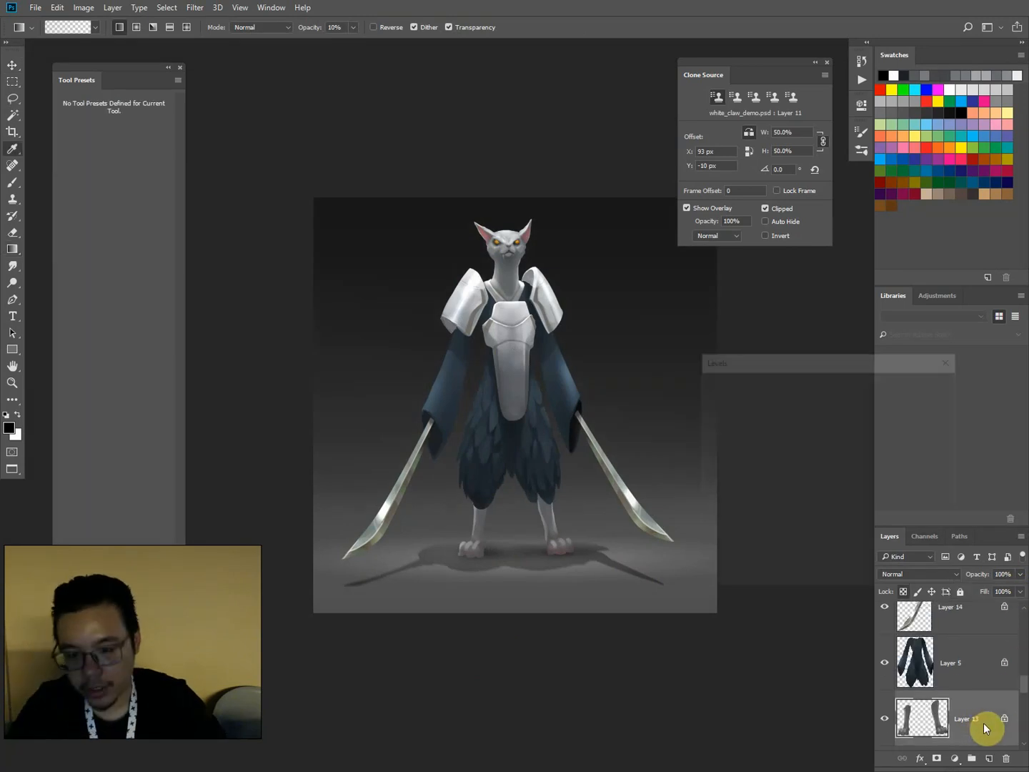
drag(795, 503, 803, 506)
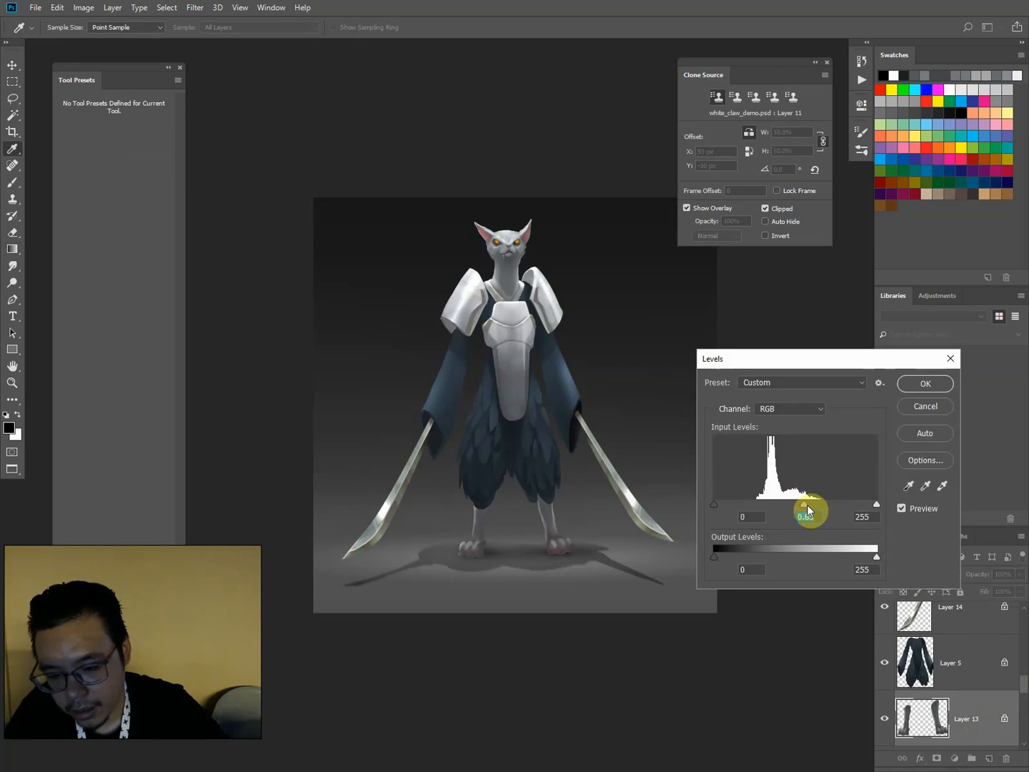
key(Return)
Burn the highlights of both upper legs just beneath the feathered trousers at 30% exposure.
key(v)
key(o)
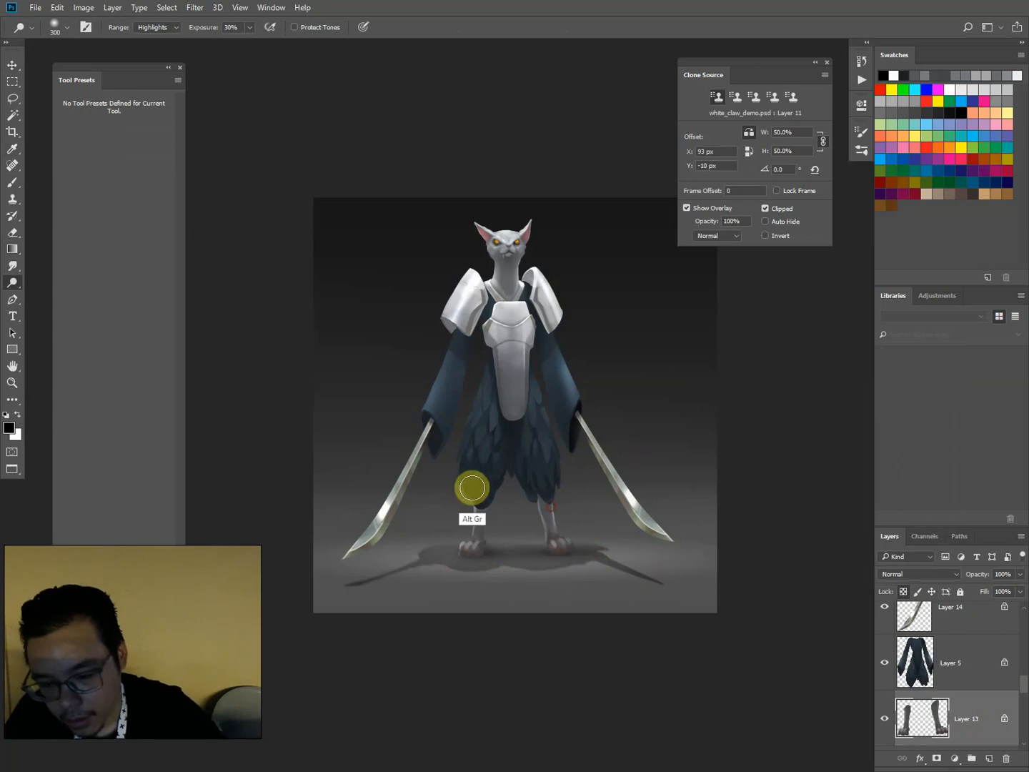
mouse_move(553, 504)
mouse_down()
mouse_move(561, 555)
mouse_move(533, 479)
mouse_move(553, 523)
mouse_up()
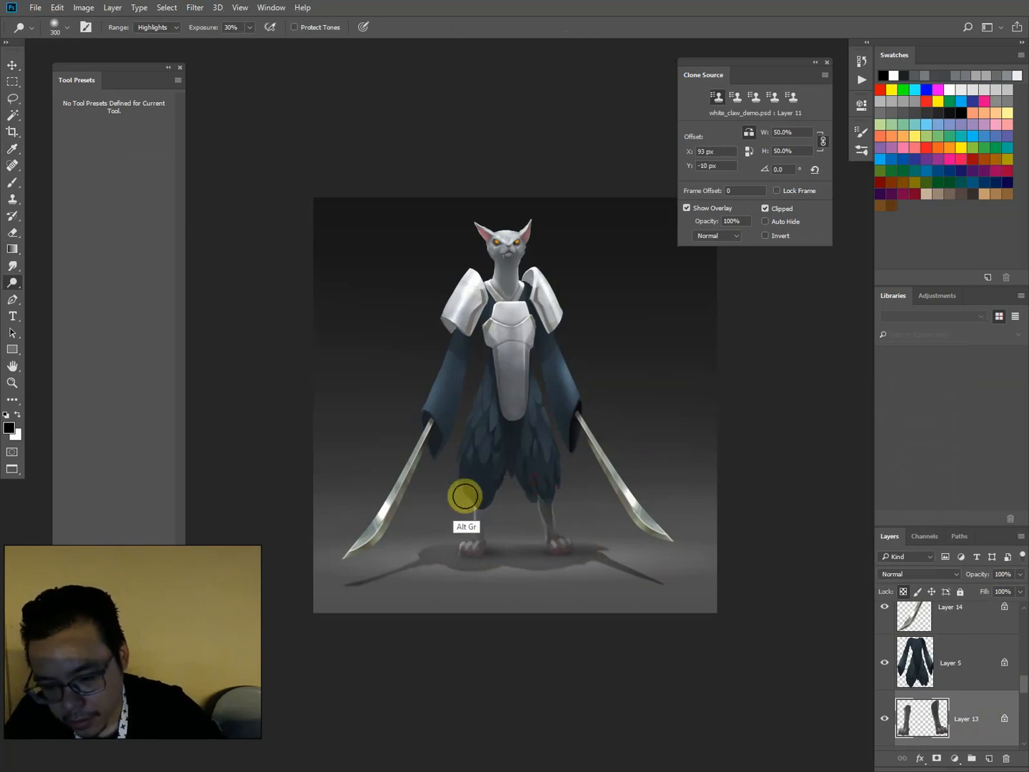
mouse_move(466, 496)
mouse_down()
mouse_move(475, 505)
mouse_move(485, 486)
mouse_up()
Apply Levels to the blue robe, Layer 5, with input black at 13 and midtones at 1.11.
click(970, 662)
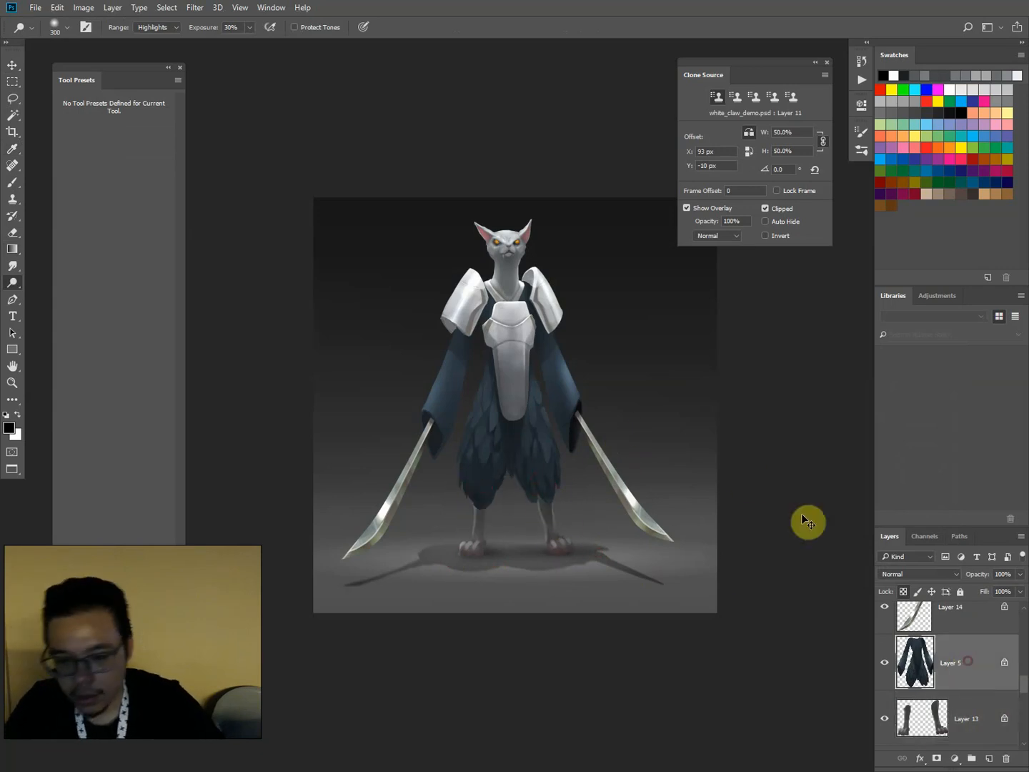
key(ctrl+l)
drag(721, 505, 725, 505)
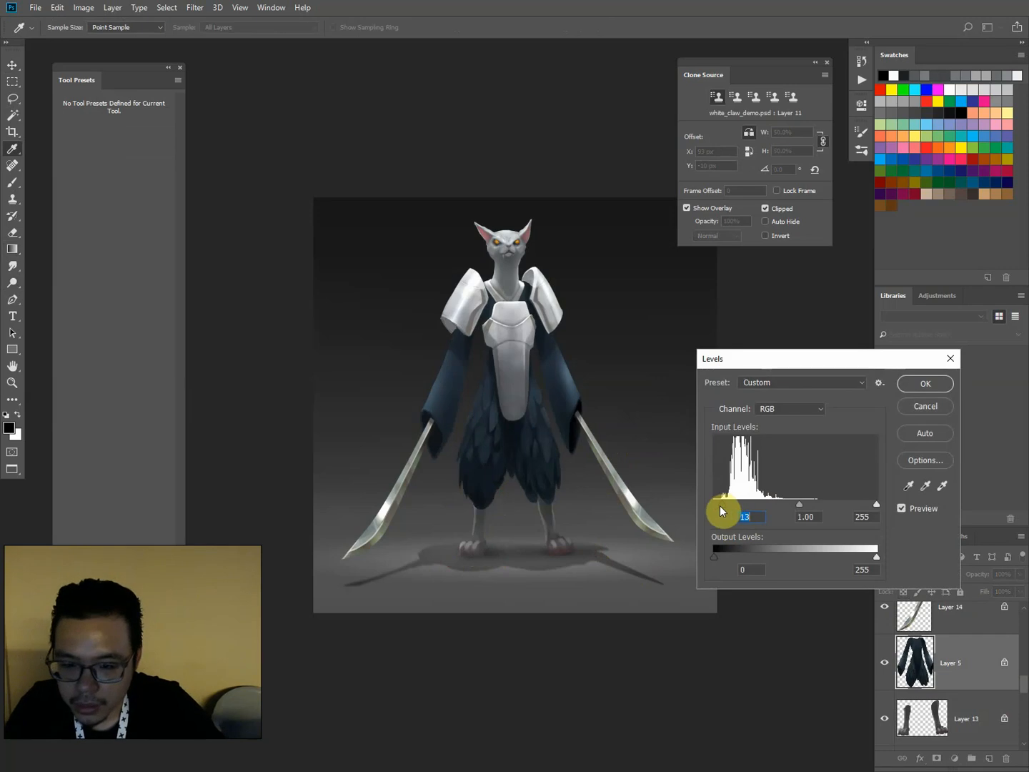
mouse_move(801, 506)
mouse_down()
mouse_move(809, 505)
mouse_move(794, 503)
mouse_up()
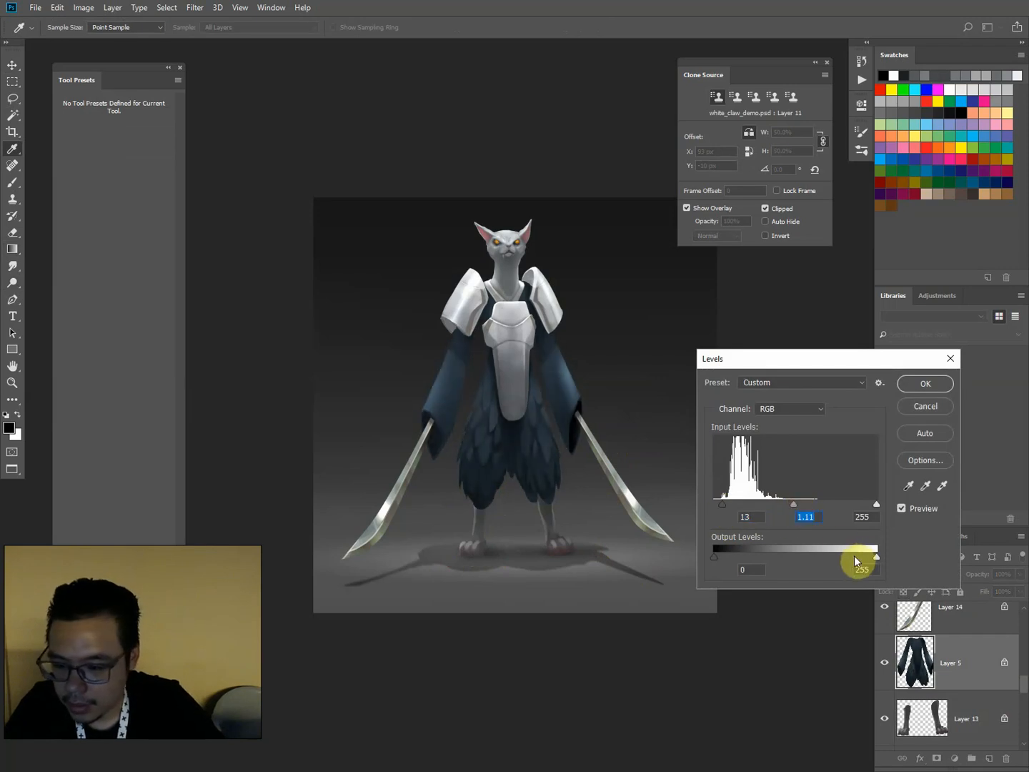
key(Return)
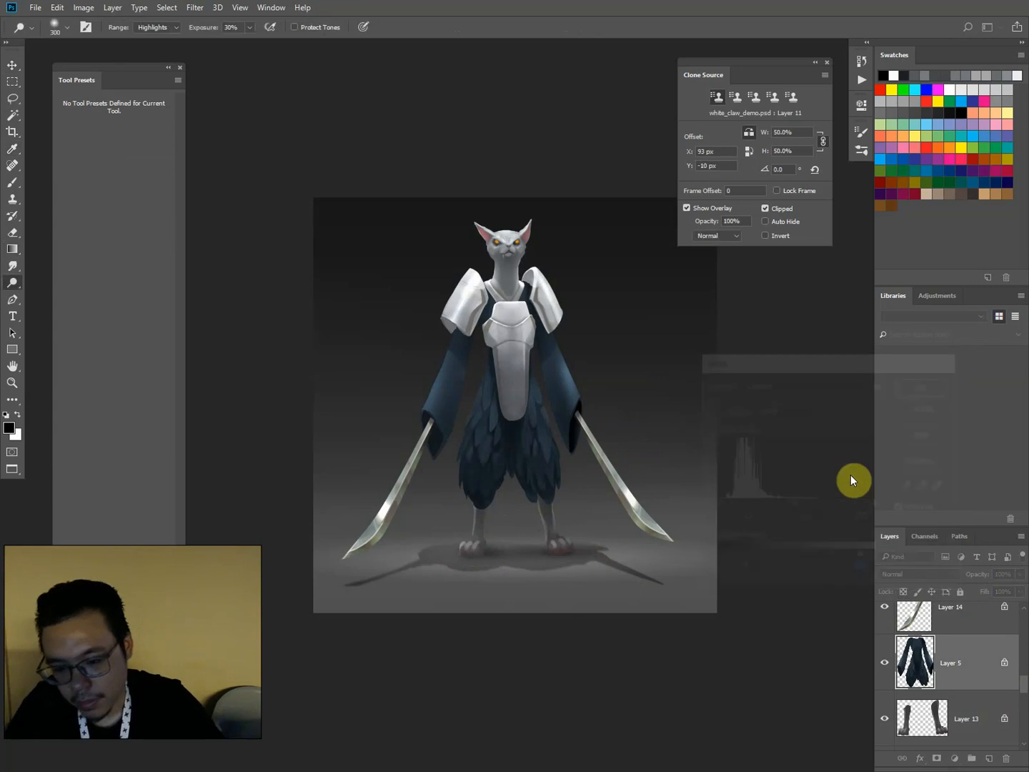
Lasso a combined selection of separate feathers along the lower part of both trouser legs.
key(ctrl+plus)
key(ctrl+plus)
drag(430, 575, 468, 478)
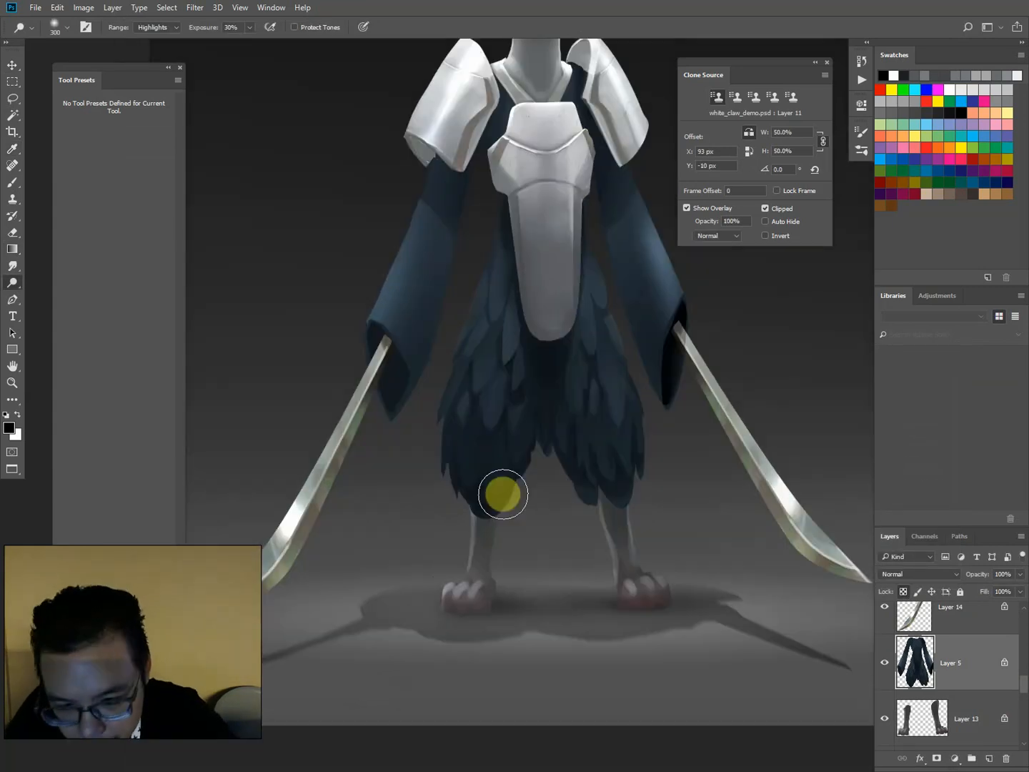
key(l)
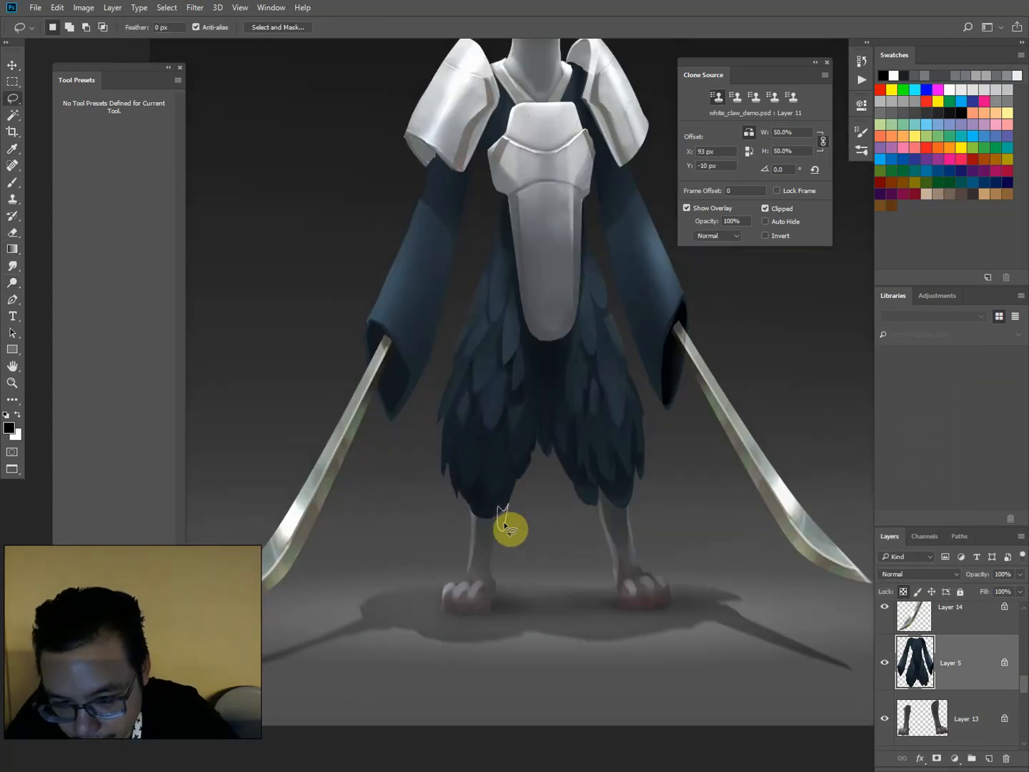
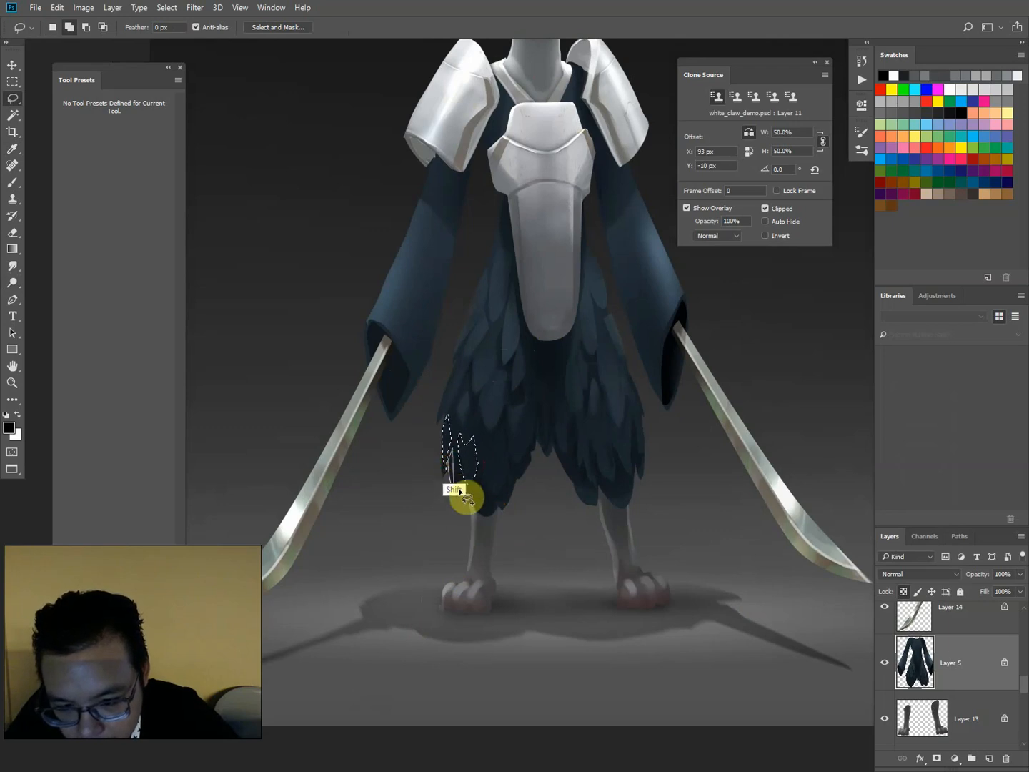
mouse_move(485, 516)
mouse_down()
mouse_move(509, 459)
mouse_move(513, 475)
mouse_move(587, 504)
mouse_move(563, 443)
mouse_move(611, 504)
mouse_move(632, 496)
mouse_move(614, 459)
mouse_move(638, 460)
mouse_move(638, 425)
mouse_move(625, 461)
mouse_up()
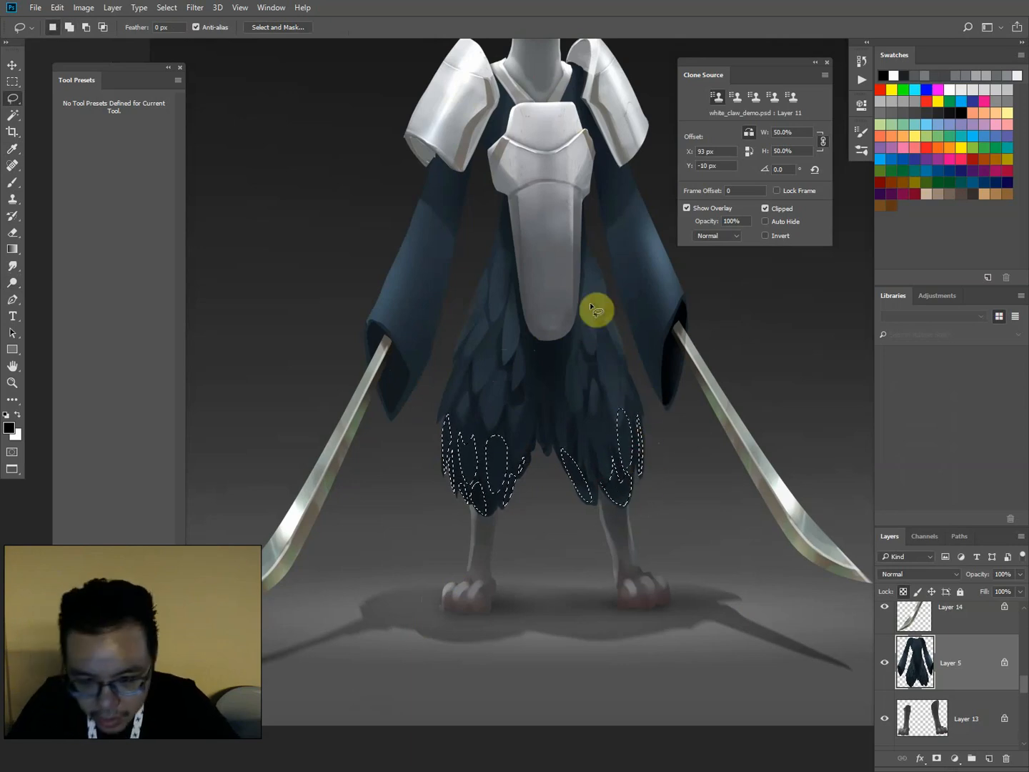
Set up the air brush full preset at size 400 and 43% opacity with a sampled grey.
key(b)
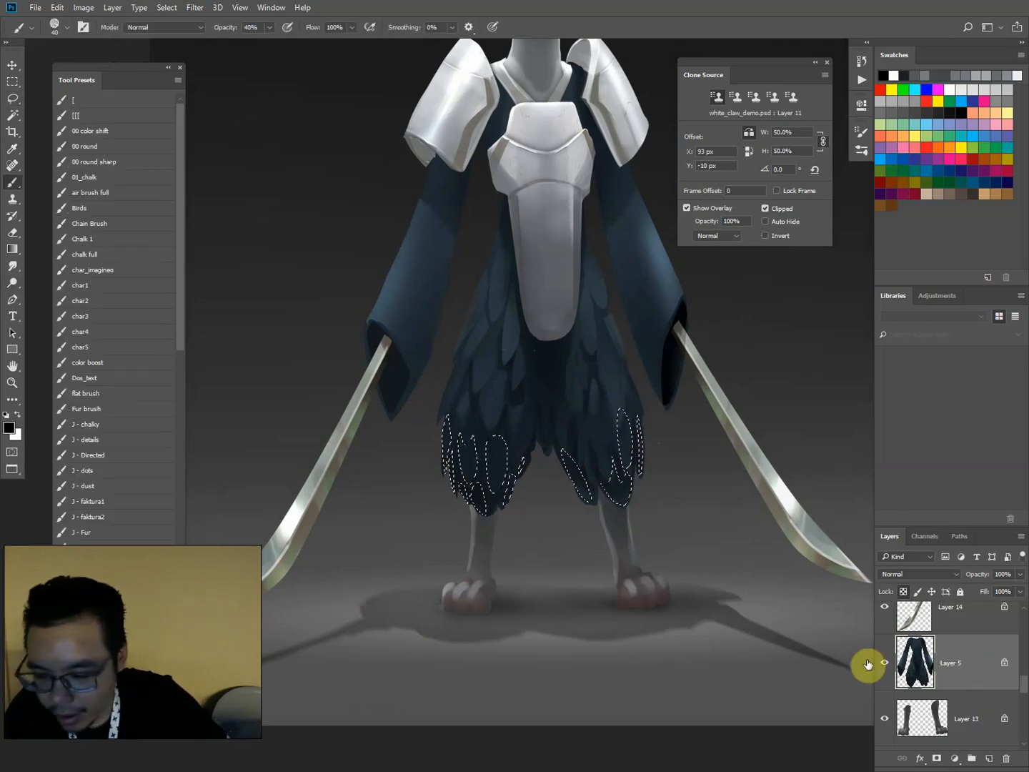
click(89, 193)
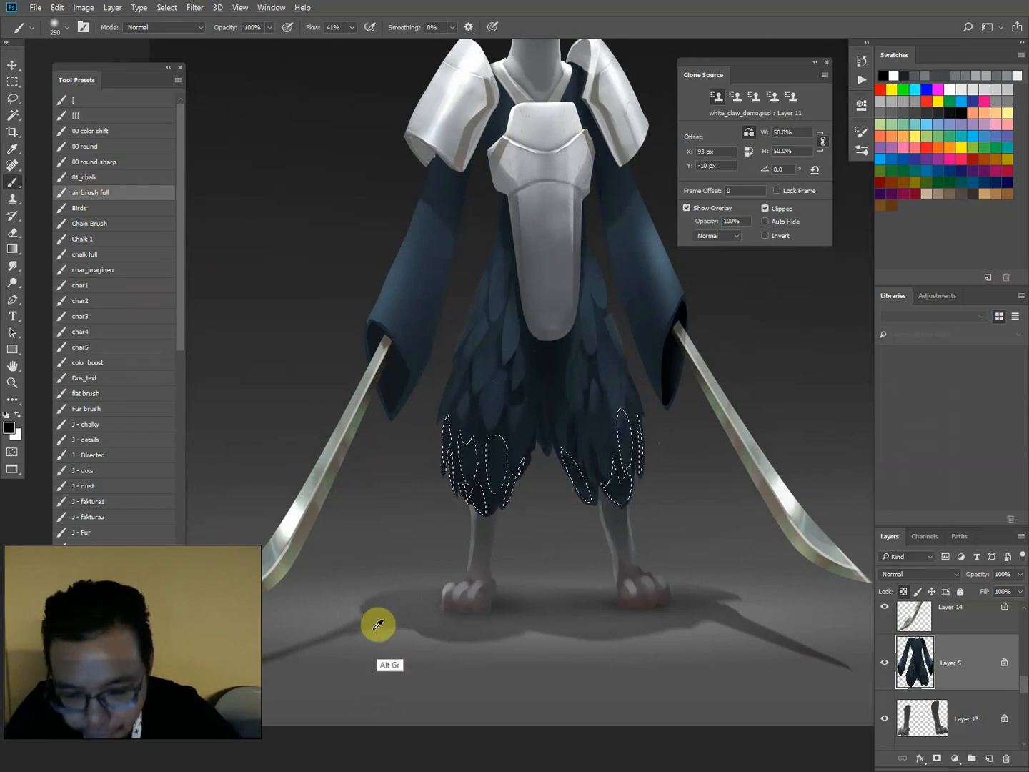
key(bracketright)
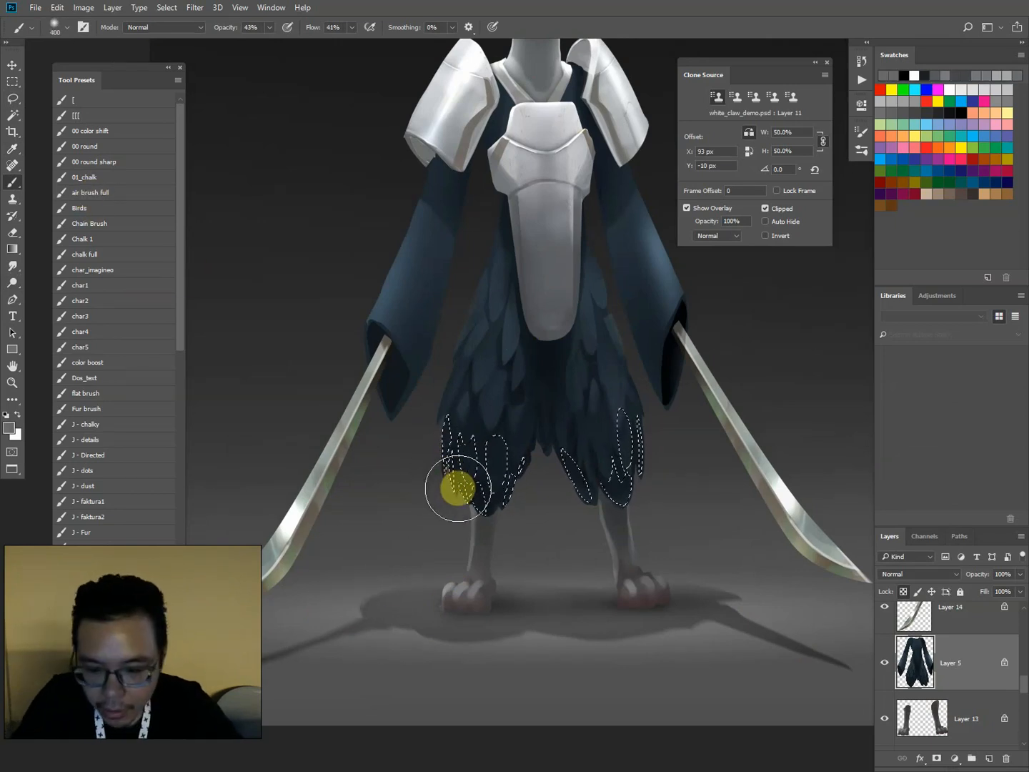
key(4)
key(3)
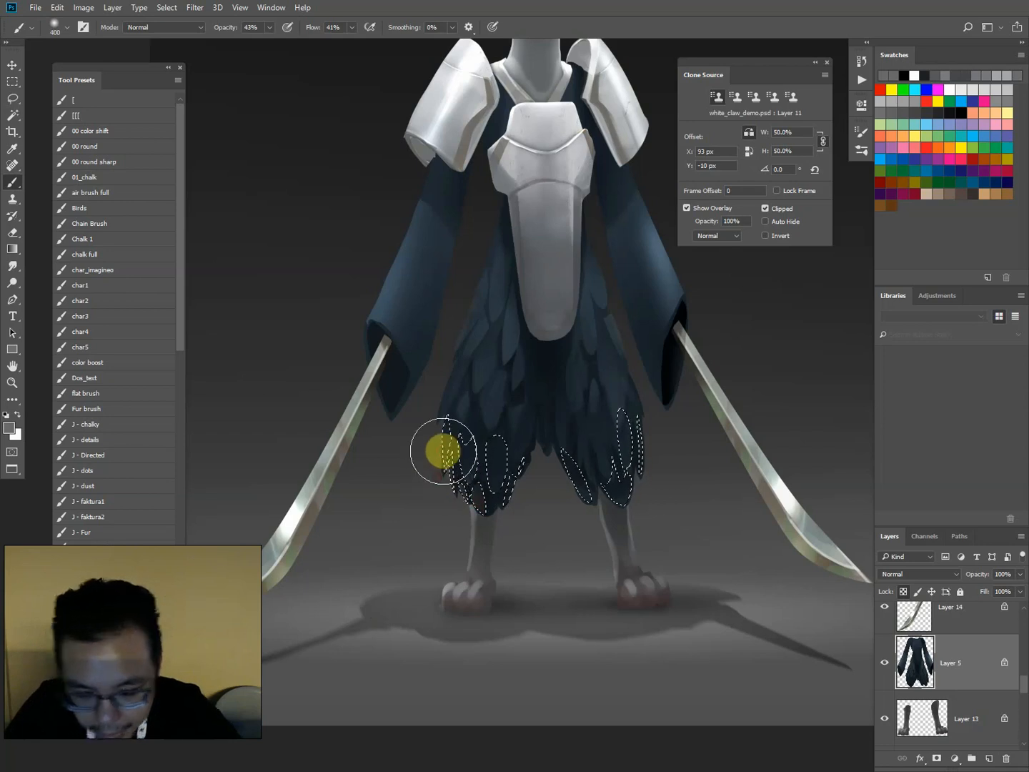
Copy the selected feathers from Layer 5 onto their own layer and lock its transparent pixels.
key(ctrl+j)
key(ctrl+d)
key(ctrl+e)
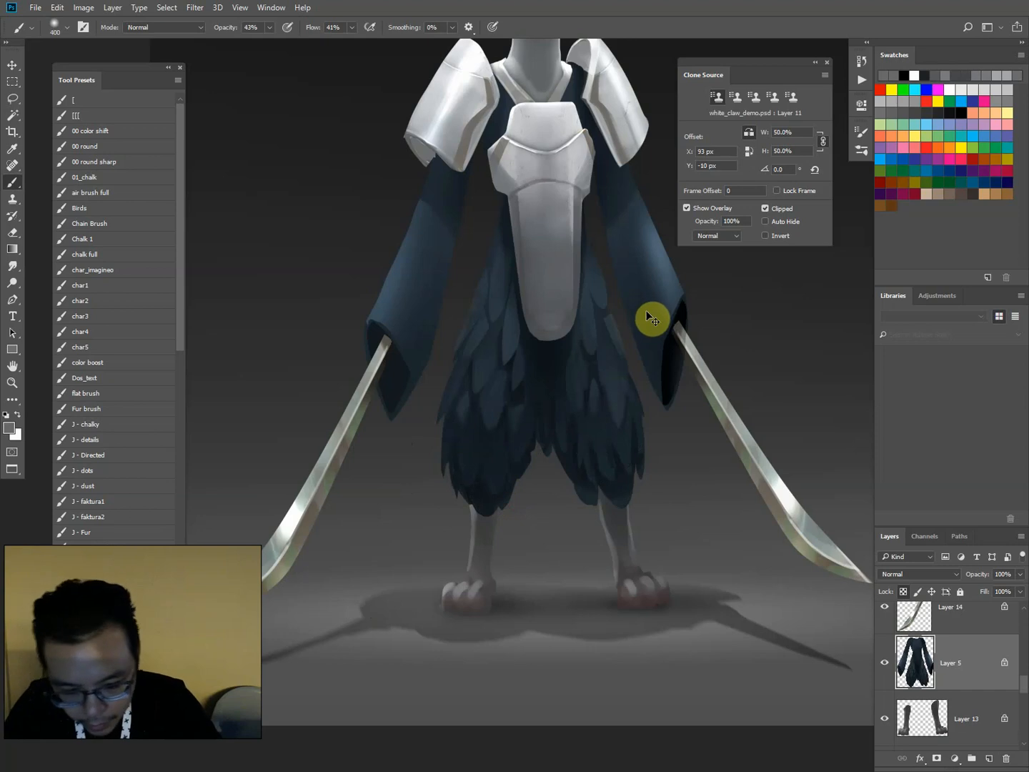
key(ctrl+j)
click(904, 592)
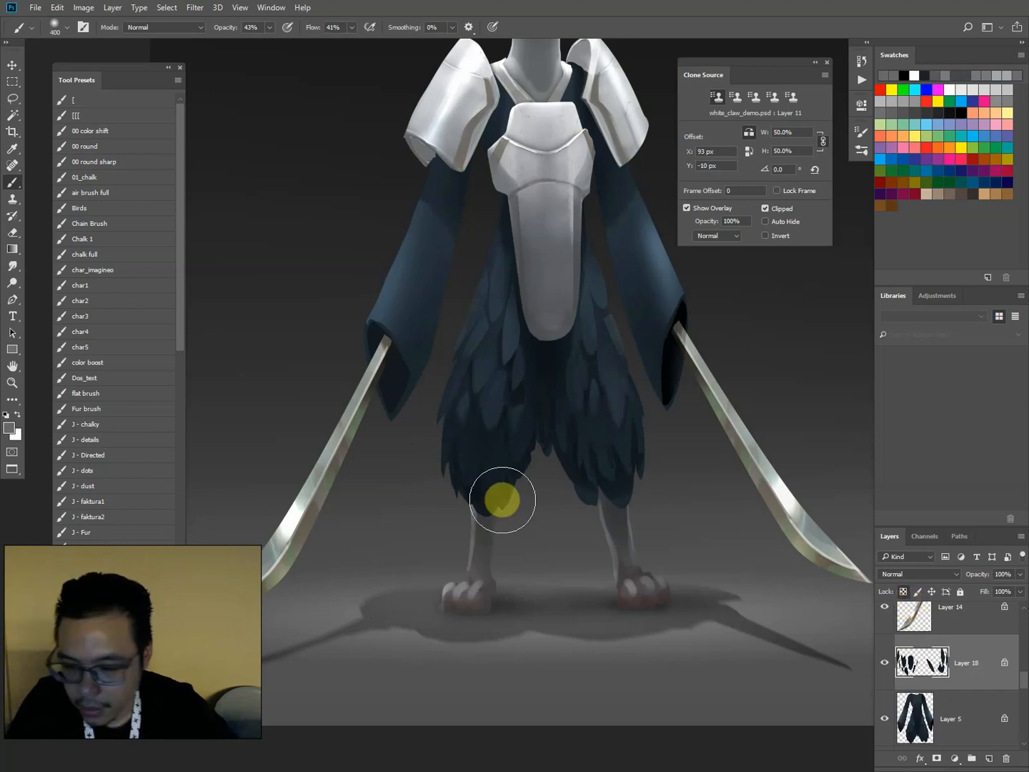
Try airbrushing soft grey light onto the lower tips of the copied feathers at brush sizes 400 and 250.
drag(460, 504, 457, 480)
mouse_move(501, 519)
mouse_down()
mouse_move(489, 455)
mouse_move(517, 479)
mouse_up()
mouse_move(628, 518)
mouse_down()
mouse_move(653, 458)
mouse_move(628, 516)
mouse_move(657, 468)
mouse_move(605, 492)
mouse_up()
click(647, 489)
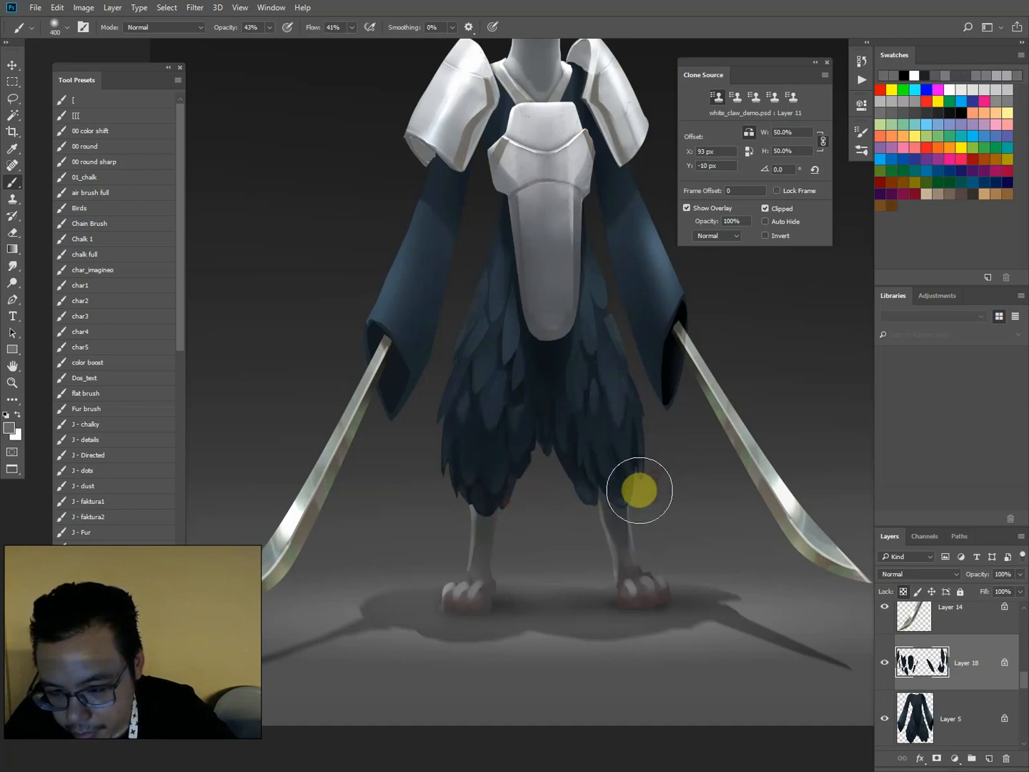
key(bracketleft)
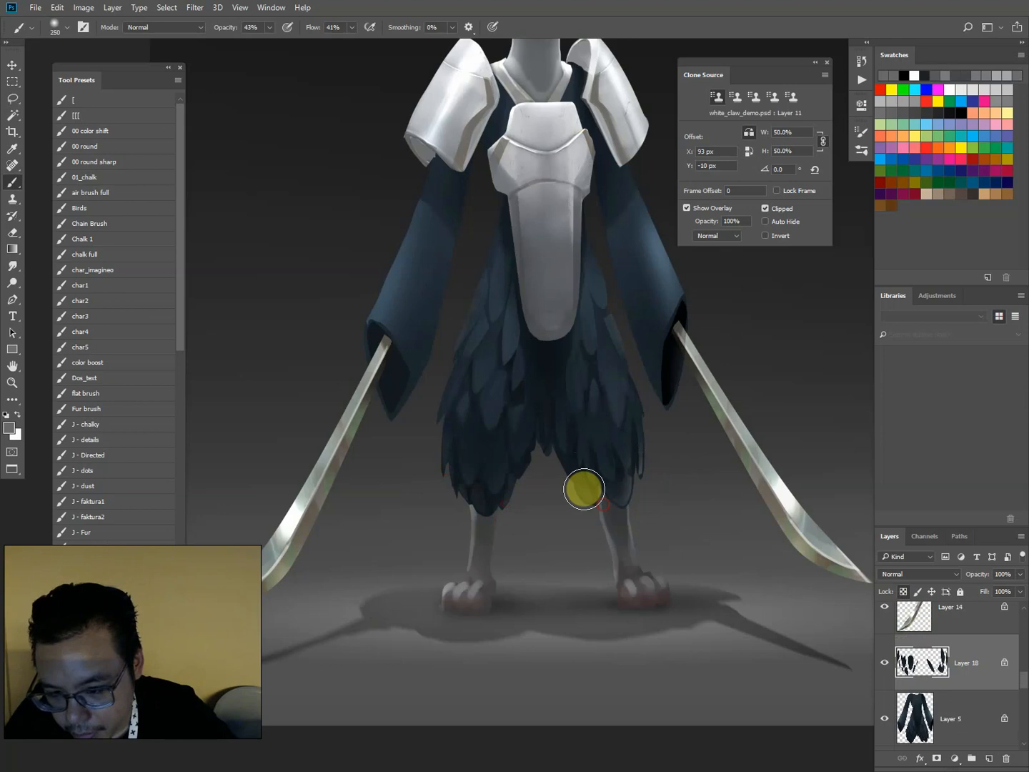
mouse_move(503, 520)
mouse_down()
mouse_move(470, 499)
mouse_move(461, 512)
mouse_move(504, 503)
mouse_up()
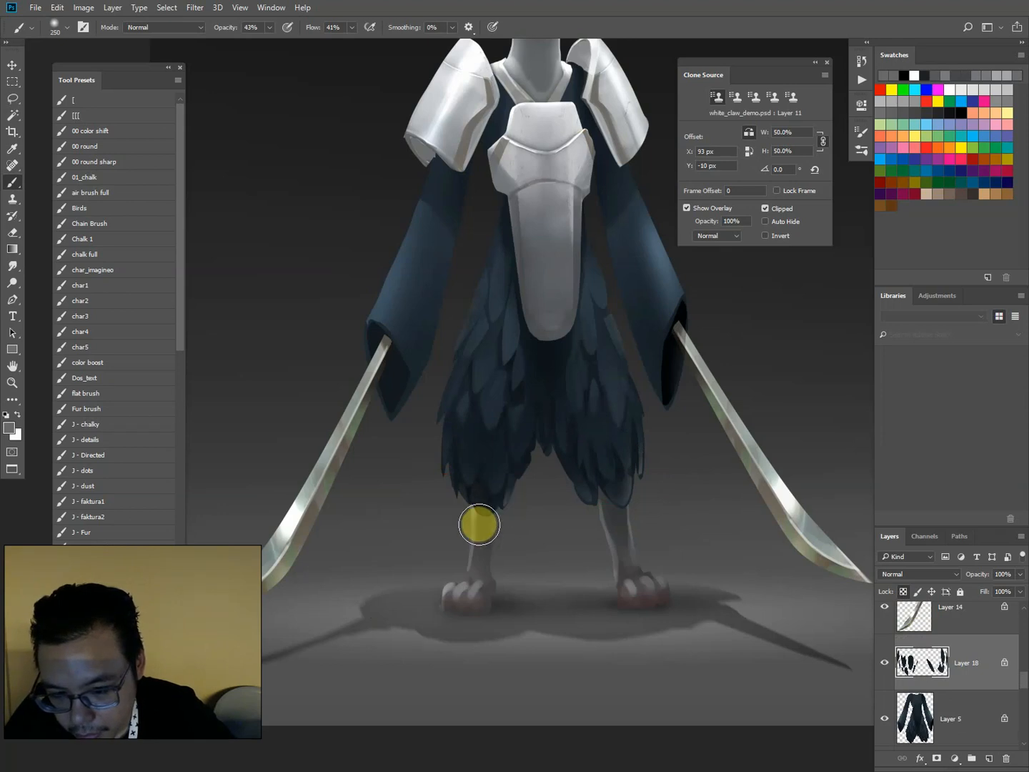
click(495, 530)
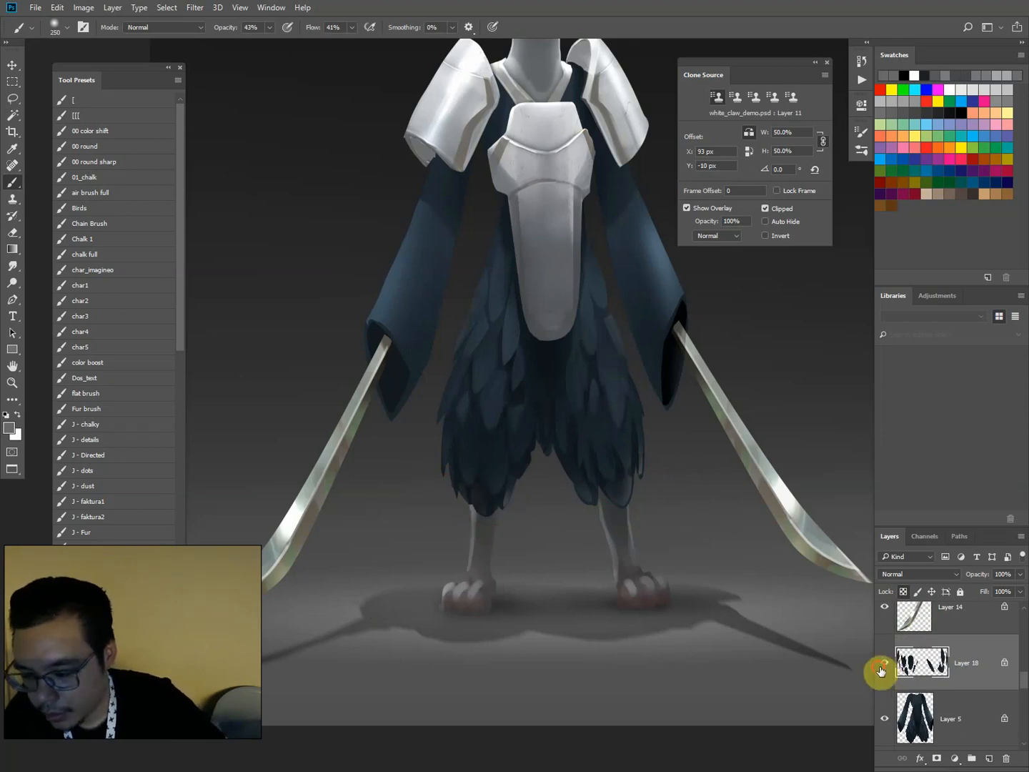
Hide the feather copy, Layer 18, and use its outline to mask a new empty layer directly above the robe.
ctrl+click(922, 661)
click(965, 737)
click(989, 760)
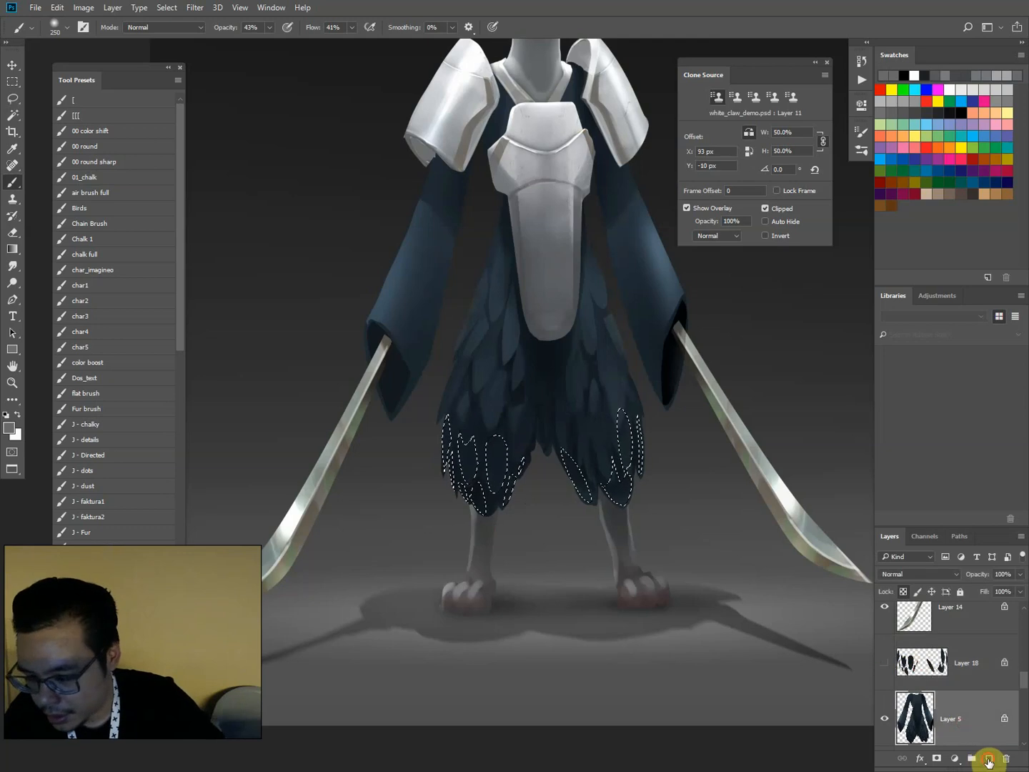
click(937, 757)
click(920, 724)
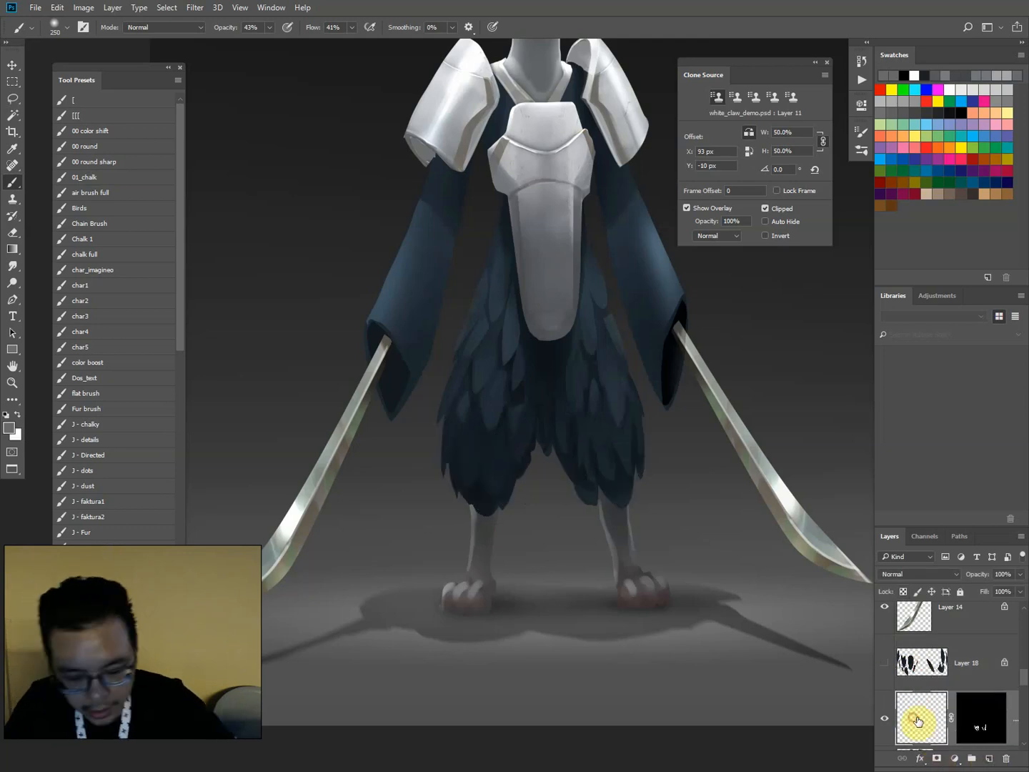
Airbrush soft grey bounce light over the lower feather tips on the masked layer, reducing the brush to 200.
mouse_move(448, 458)
mouse_down()
mouse_move(469, 503)
mouse_move(491, 509)
mouse_move(467, 449)
mouse_move(505, 506)
mouse_up()
mouse_move(613, 496)
mouse_down()
mouse_move(633, 465)
mouse_move(584, 493)
mouse_move(582, 474)
mouse_move(635, 498)
mouse_up()
key([)
mouse_move(636, 439)
mouse_down()
mouse_move(627, 466)
mouse_move(642, 484)
mouse_move(599, 481)
mouse_move(556, 463)
mouse_move(479, 484)
mouse_move(510, 503)
mouse_move(483, 460)
mouse_move(608, 497)
mouse_move(626, 485)
mouse_move(587, 495)
mouse_up()
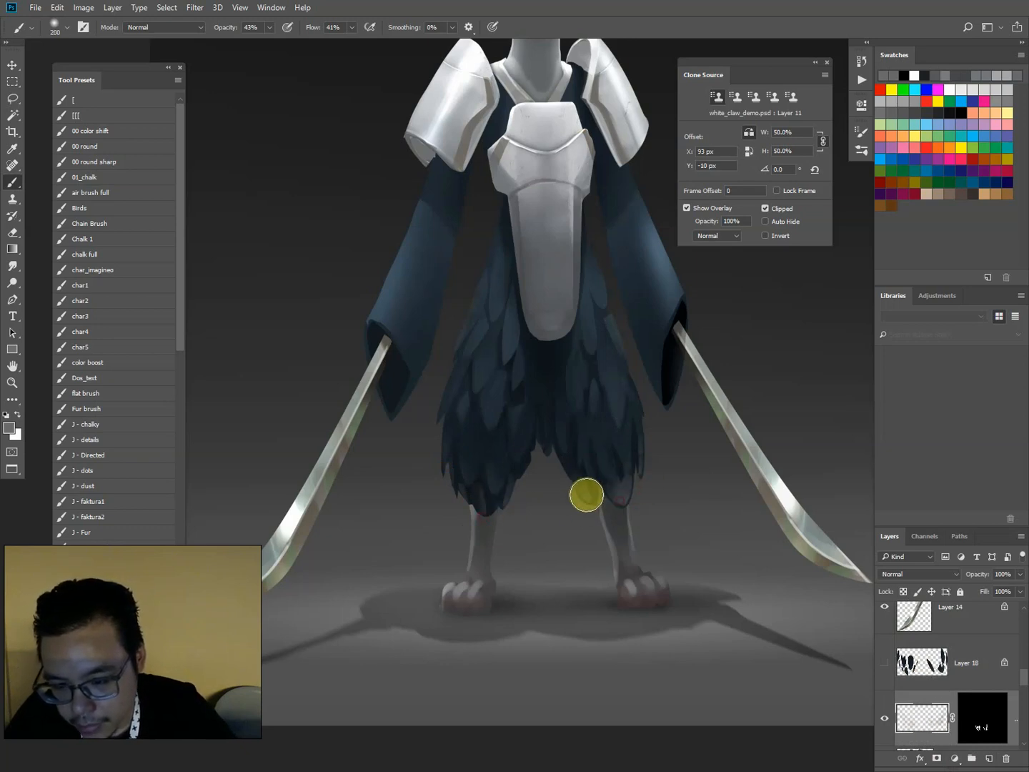
Move the masked light layer to the top of the stack and extend its mask to the legs using Layer 13's outline.
ctrl+click(533, 191)
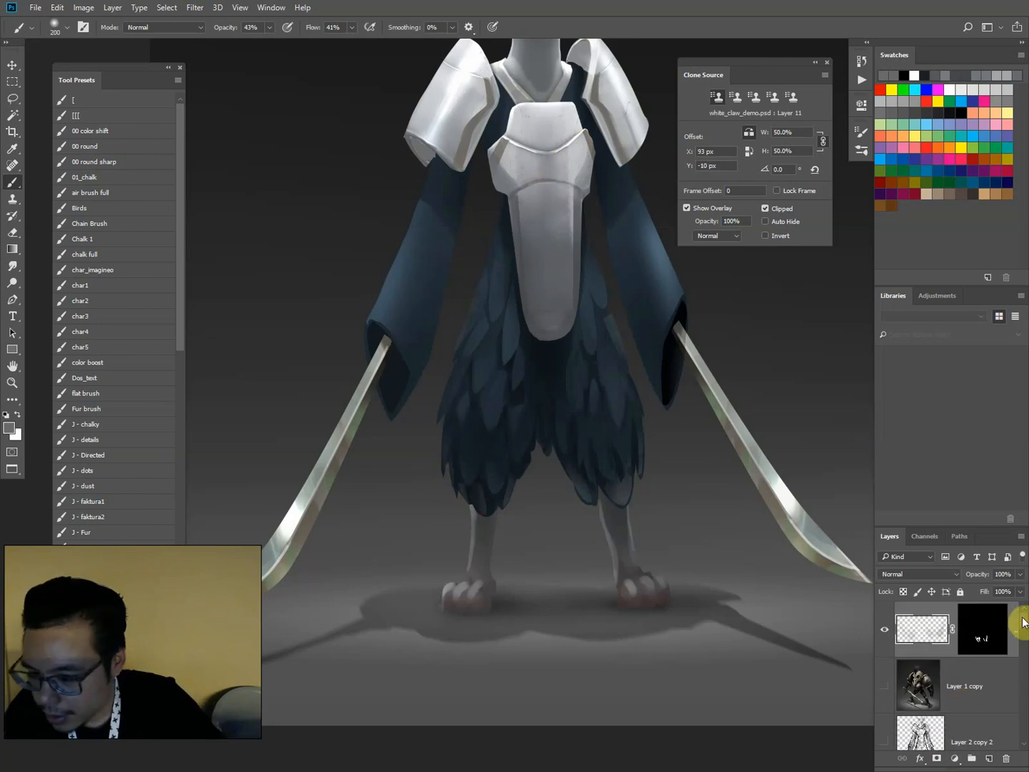
drag(1023, 622, 1024, 637)
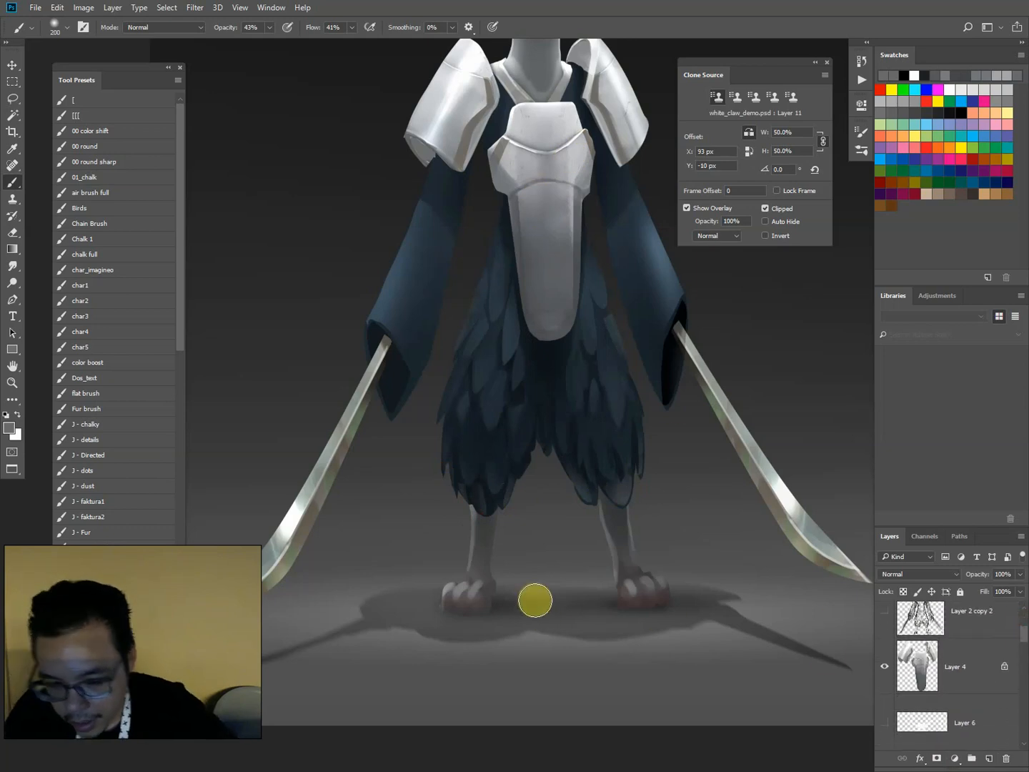
ctrl+click(466, 601)
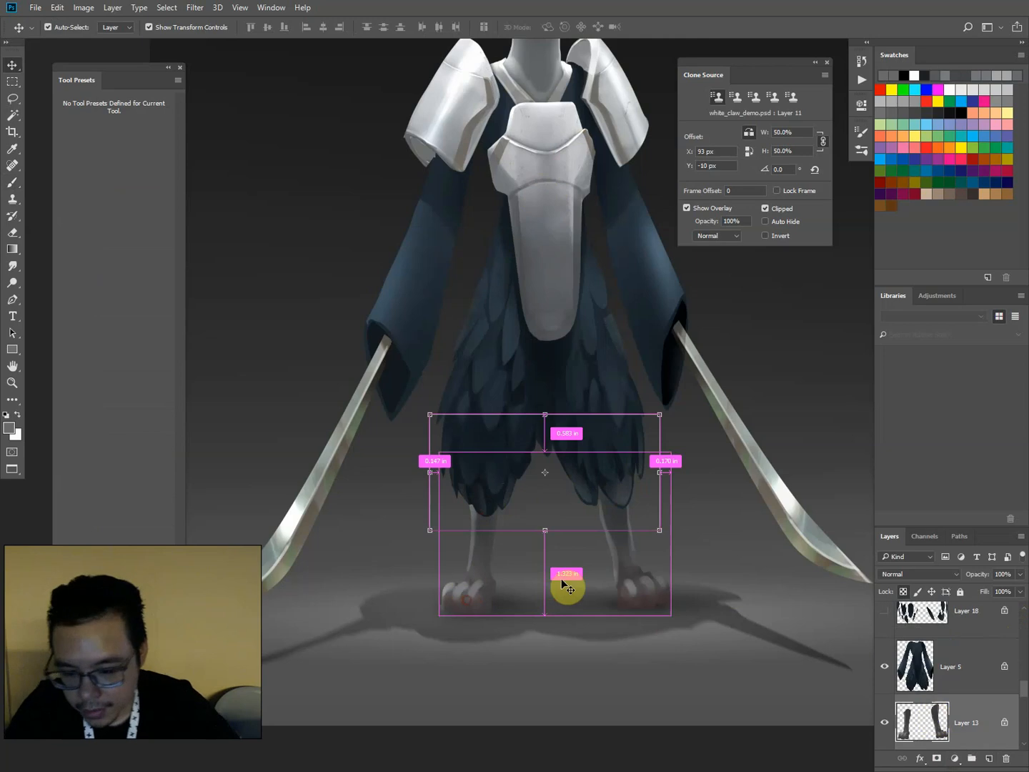
ctrl+click(926, 723)
drag(1022, 686, 1026, 619)
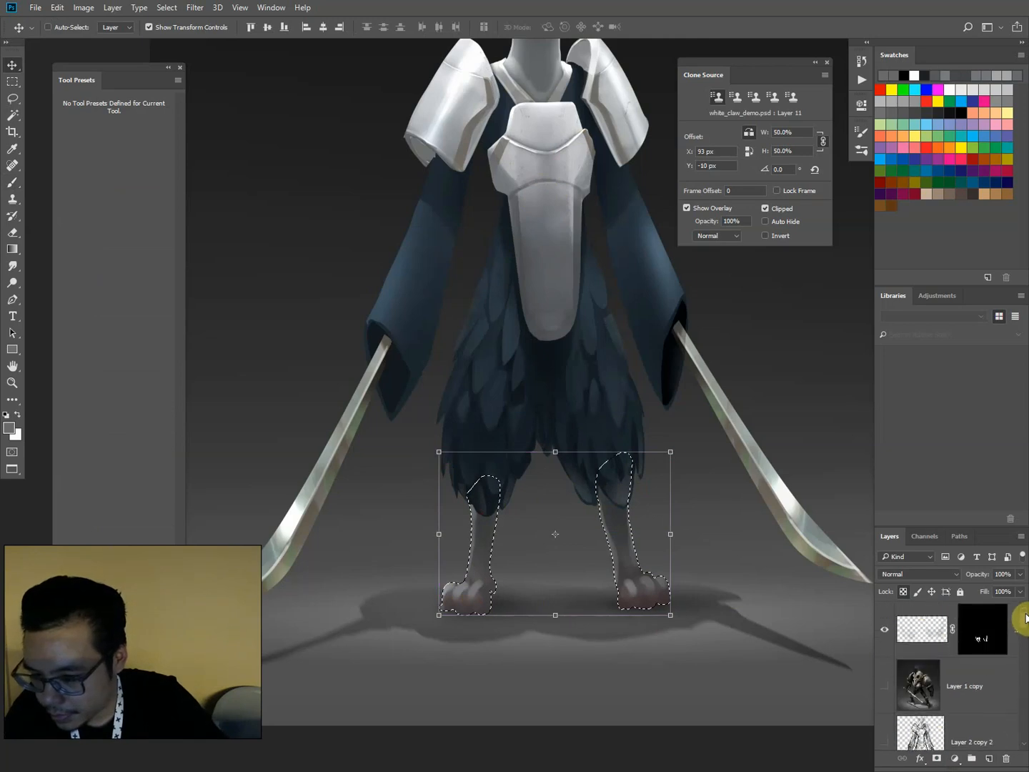
click(1002, 635)
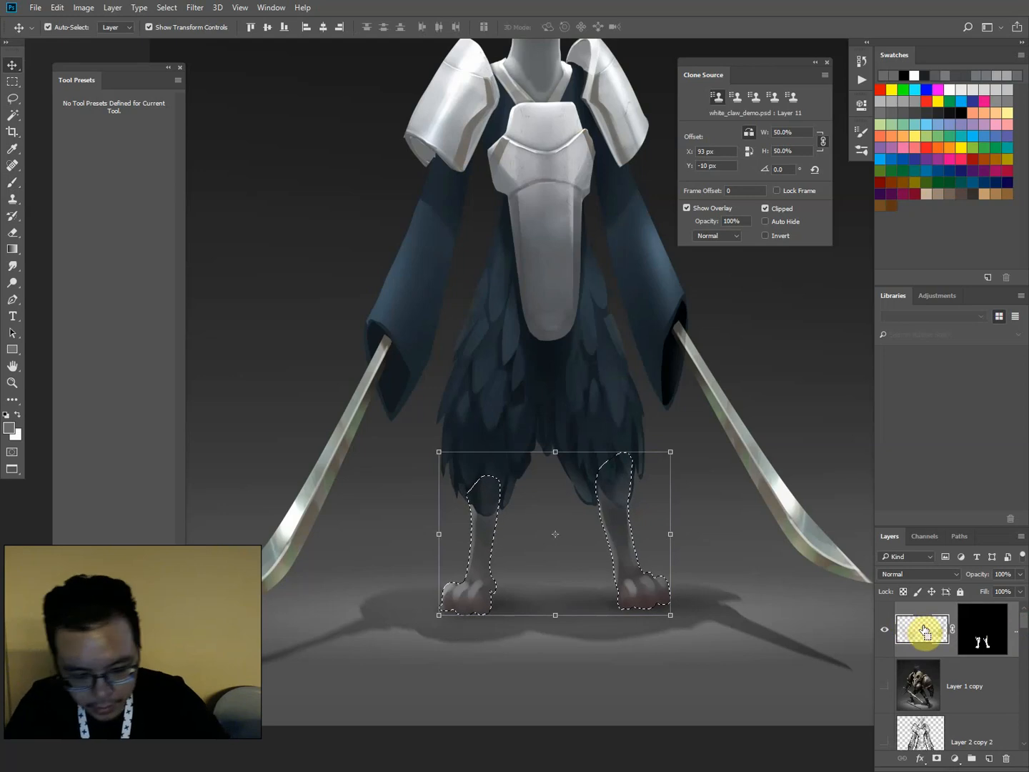
key(ctrl+d)
Airbrush subtle grey bounce light onto the paws and lower legs on the masked layer with a small brush.
key(b)
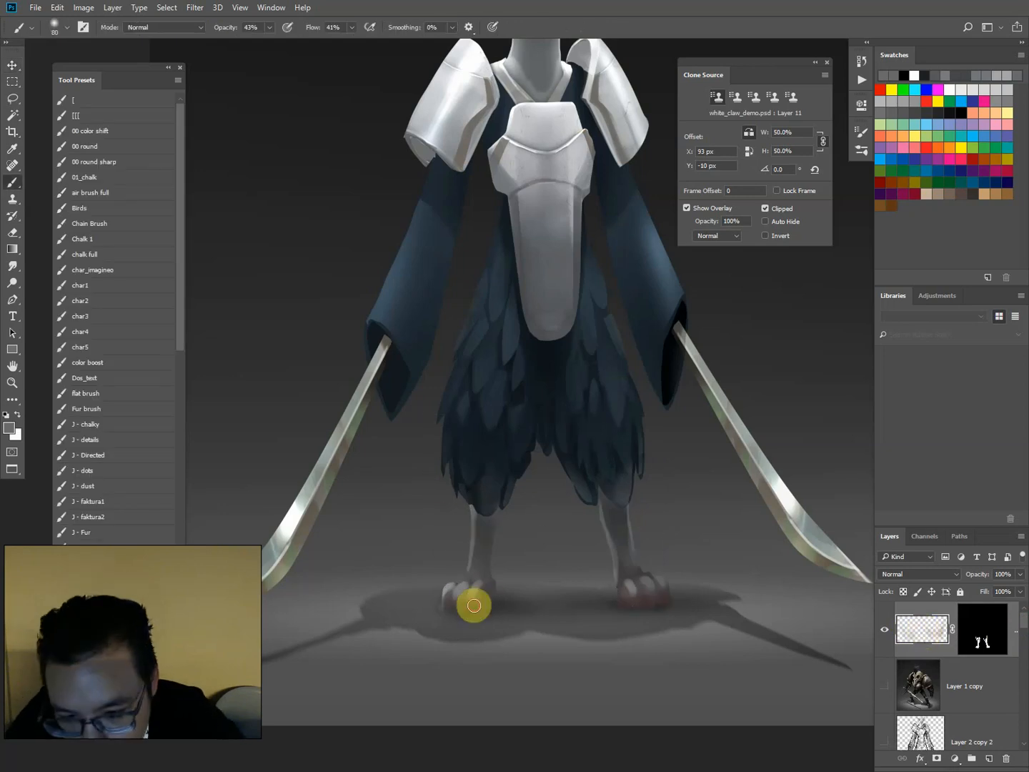
mouse_move(473, 606)
mouse_down()
mouse_move(451, 604)
mouse_move(464, 589)
mouse_move(486, 607)
mouse_move(483, 564)
mouse_up()
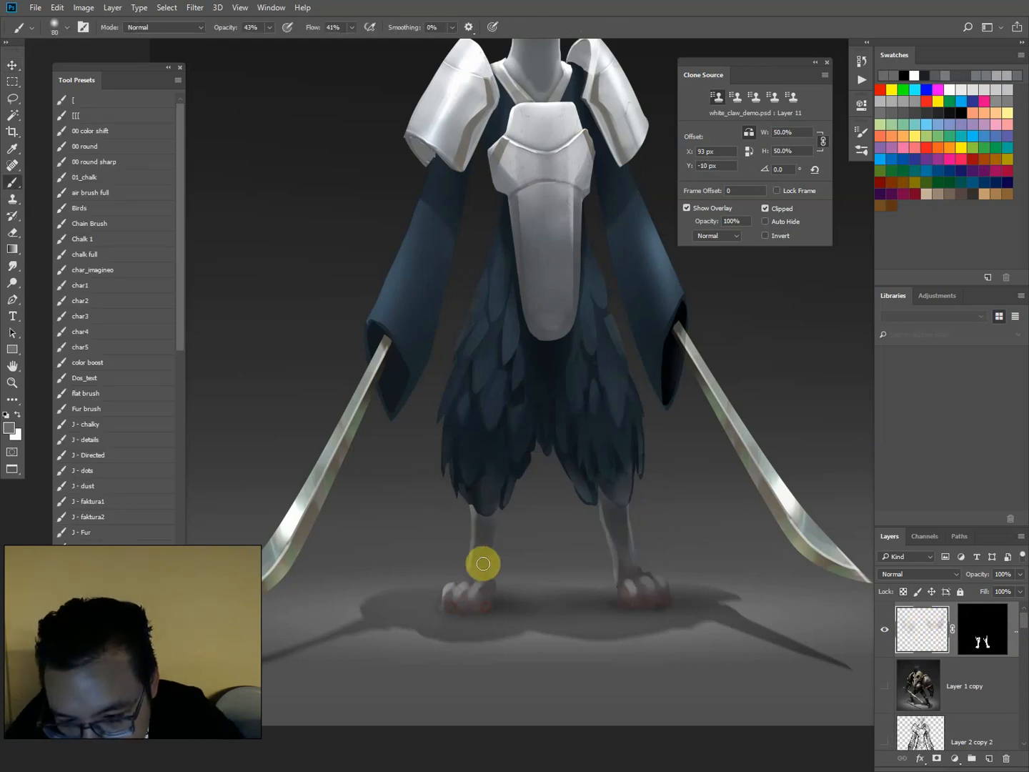
key(bracketright)
key(bracketright)
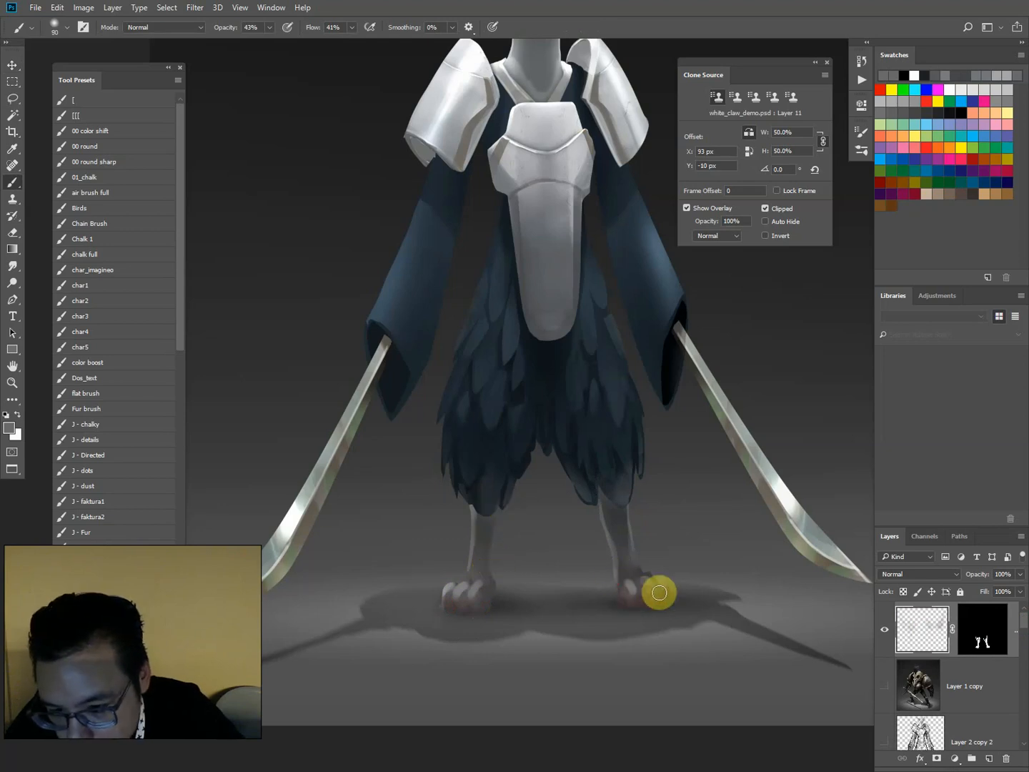
Merge the two sword layers, Layer 14 and Layer 14 copy, into a single layer.
key(v)
ctrl+click(331, 500)
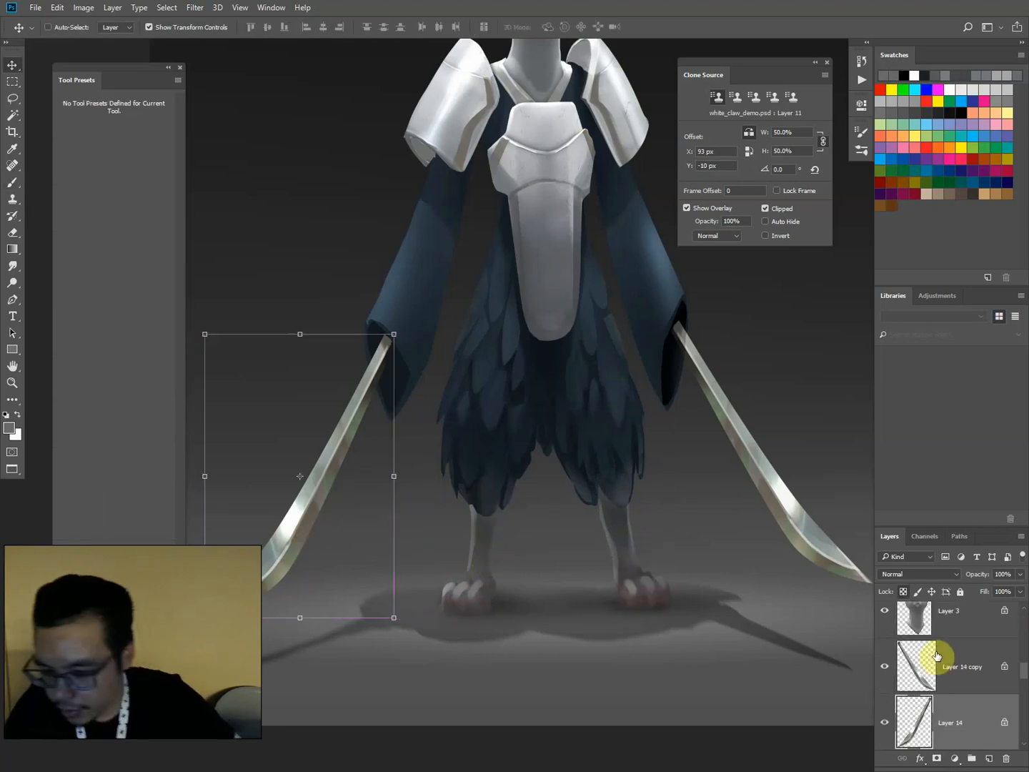
click(969, 677)
key(ctrl+e)
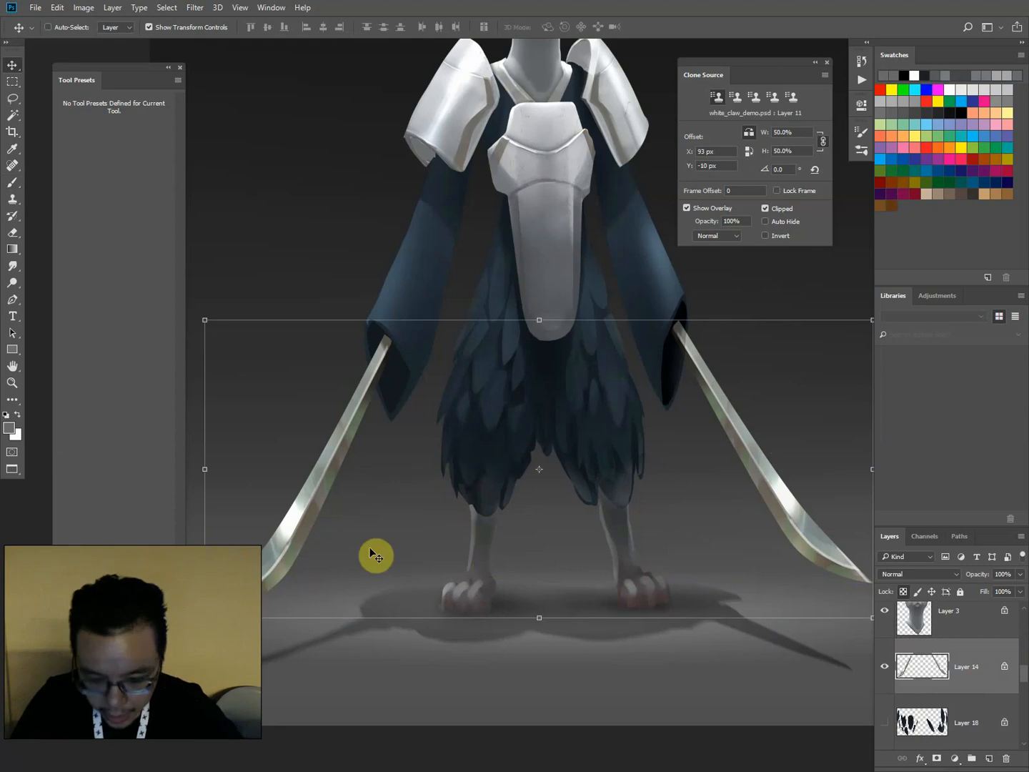
Lasso the lower edges of both blades and fill that area white on the top light layer's mask.
key(l)
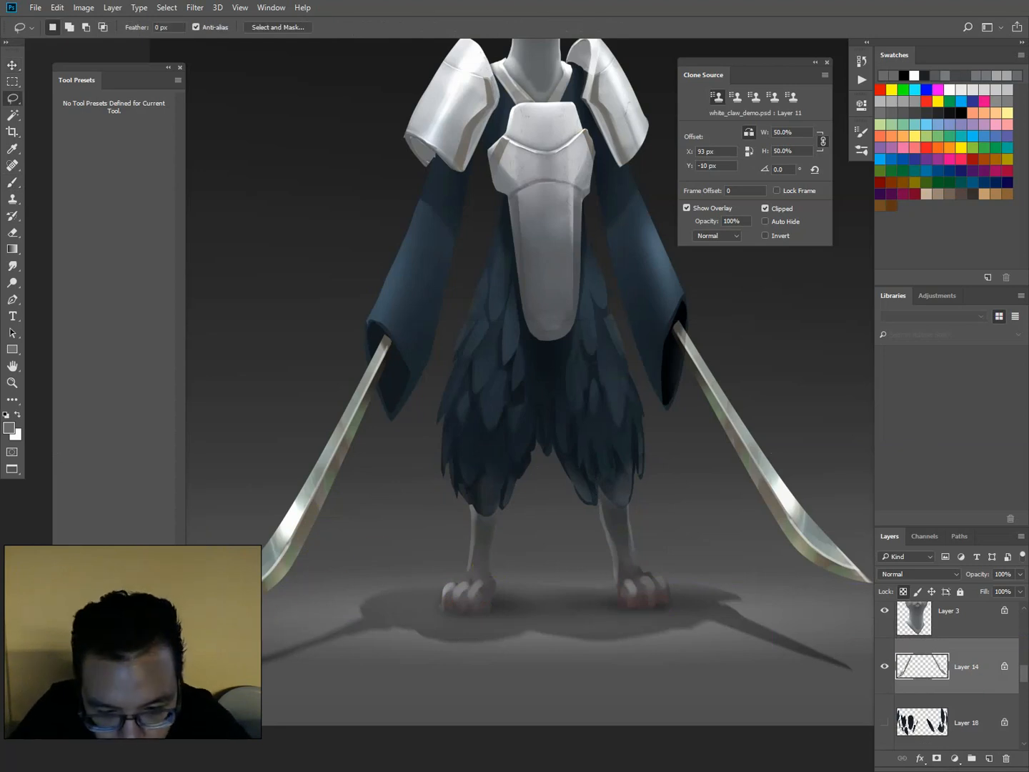
mouse_move(267, 576)
mouse_down()
mouse_move(389, 342)
mouse_move(336, 537)
mouse_move(247, 644)
mouse_up()
mouse_move(828, 588)
mouse_down()
mouse_move(866, 581)
mouse_move(812, 544)
mouse_move(725, 364)
mouse_move(681, 359)
mouse_move(753, 599)
mouse_move(857, 593)
mouse_up()
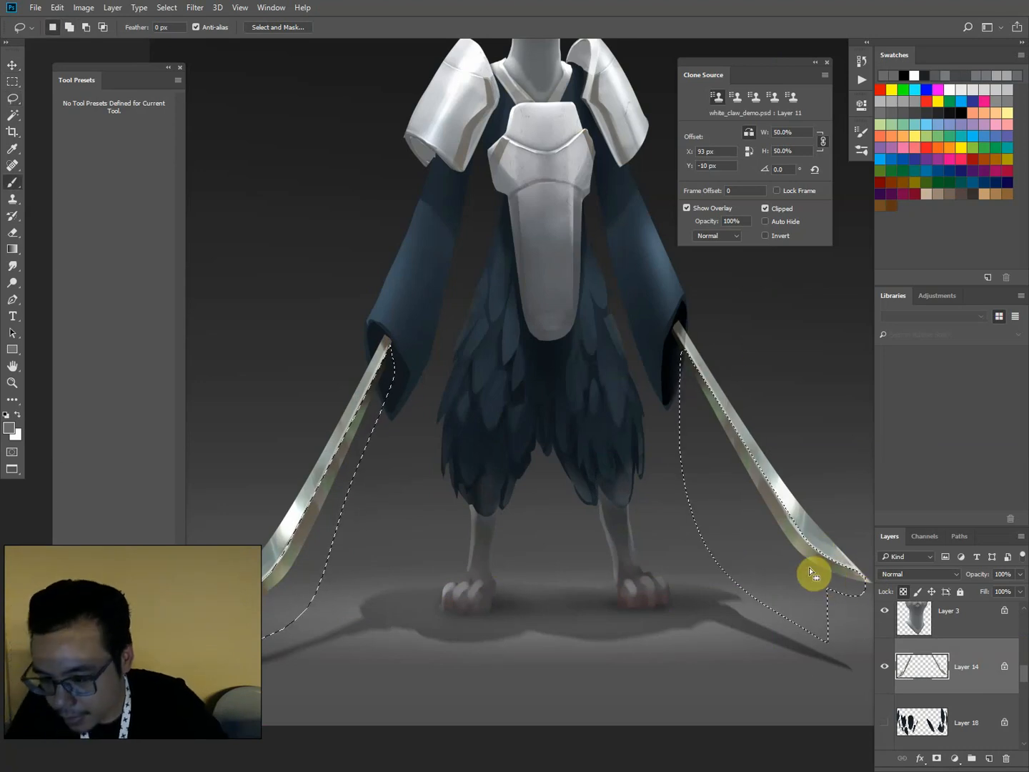
key(b)
drag(1024, 679, 1022, 617)
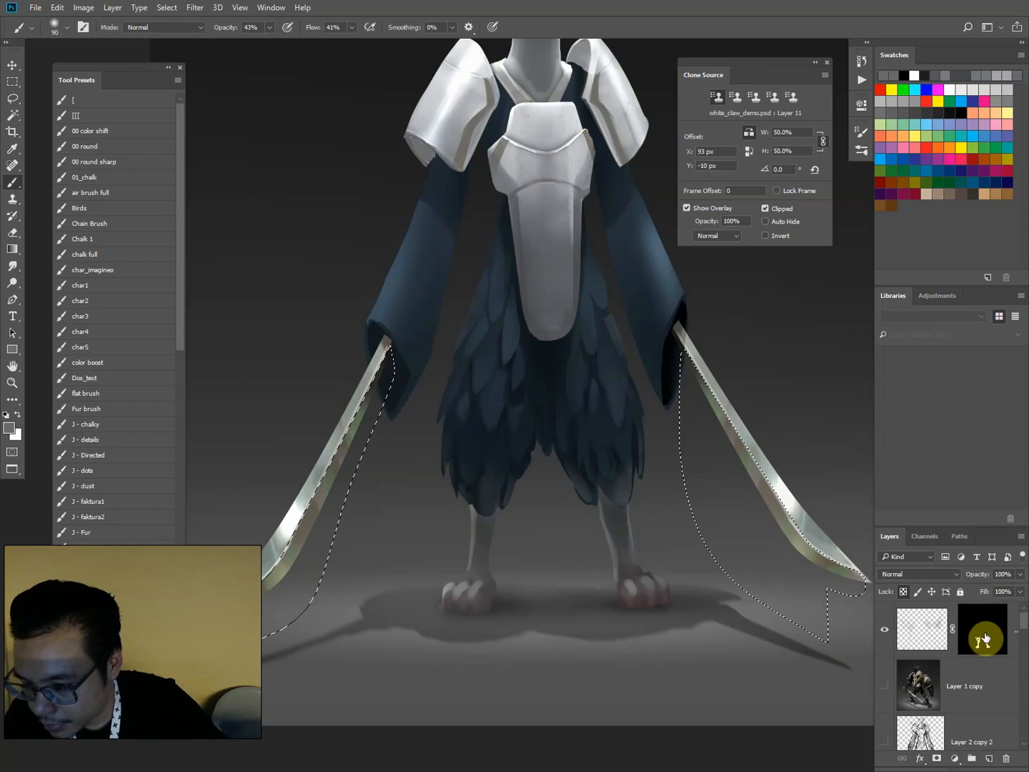
click(982, 632)
key(alt+BackSpace)
click(921, 628)
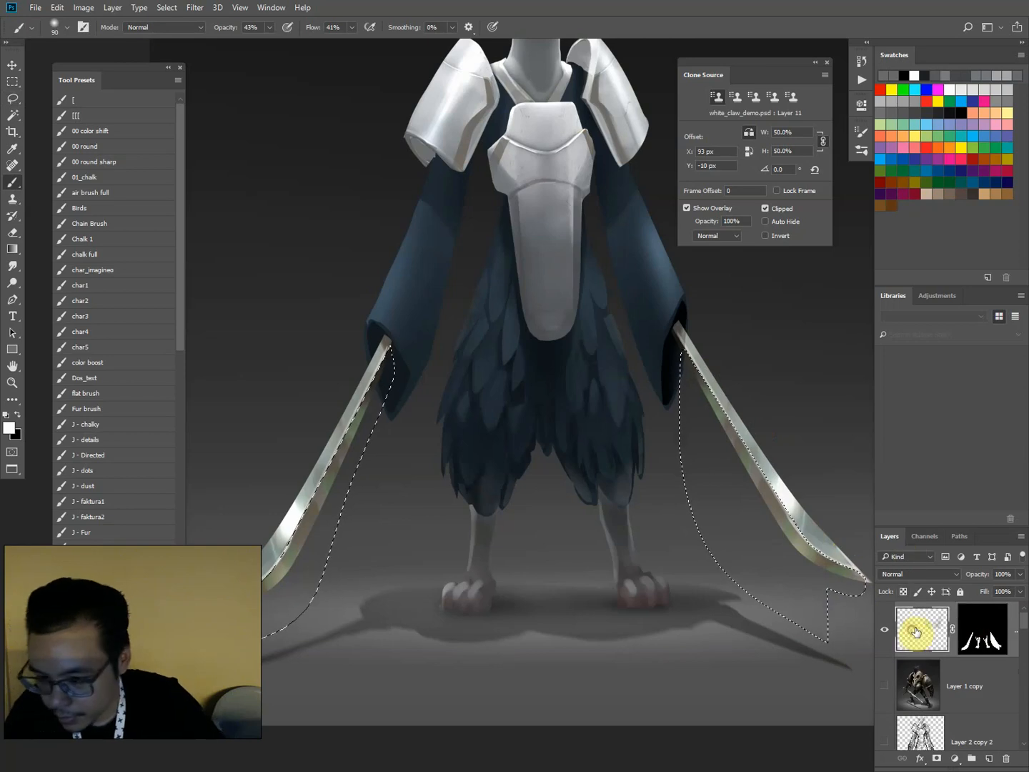
Airbrush white bounce light along the lower edges of both swords on the light layer, with the brush enlarged to 400.
key(bracketright)
key(bracketright)
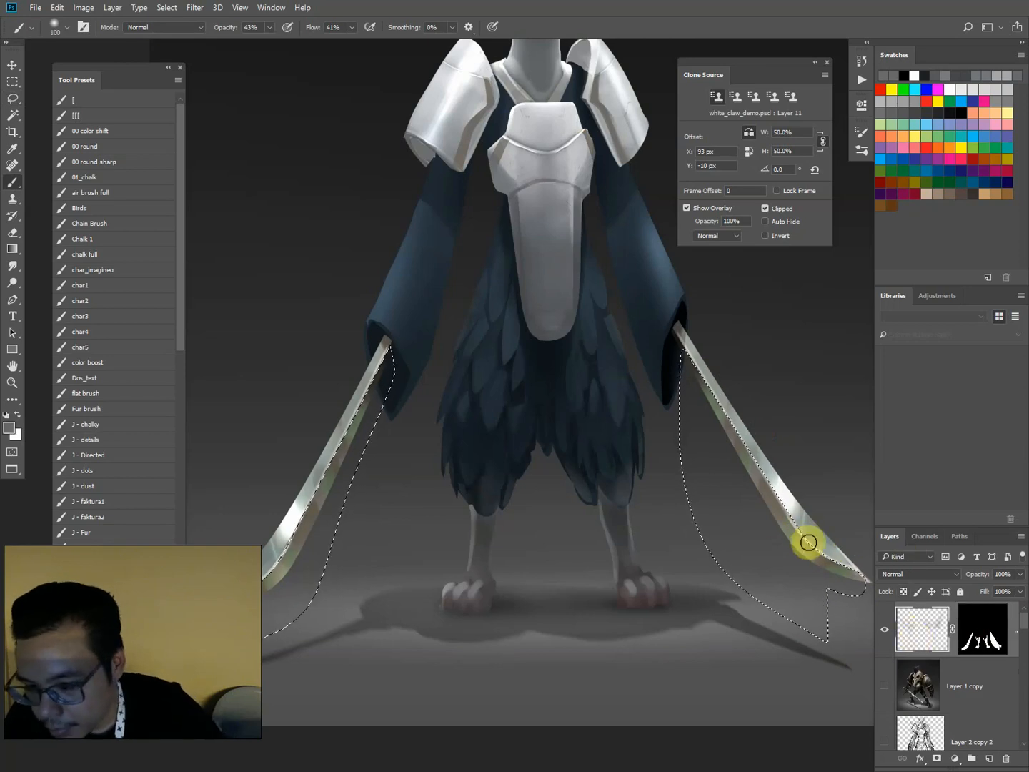
key(bracketright)
key(bracketright)
key(bracketright)
key(bracketright)
key(bracketright)
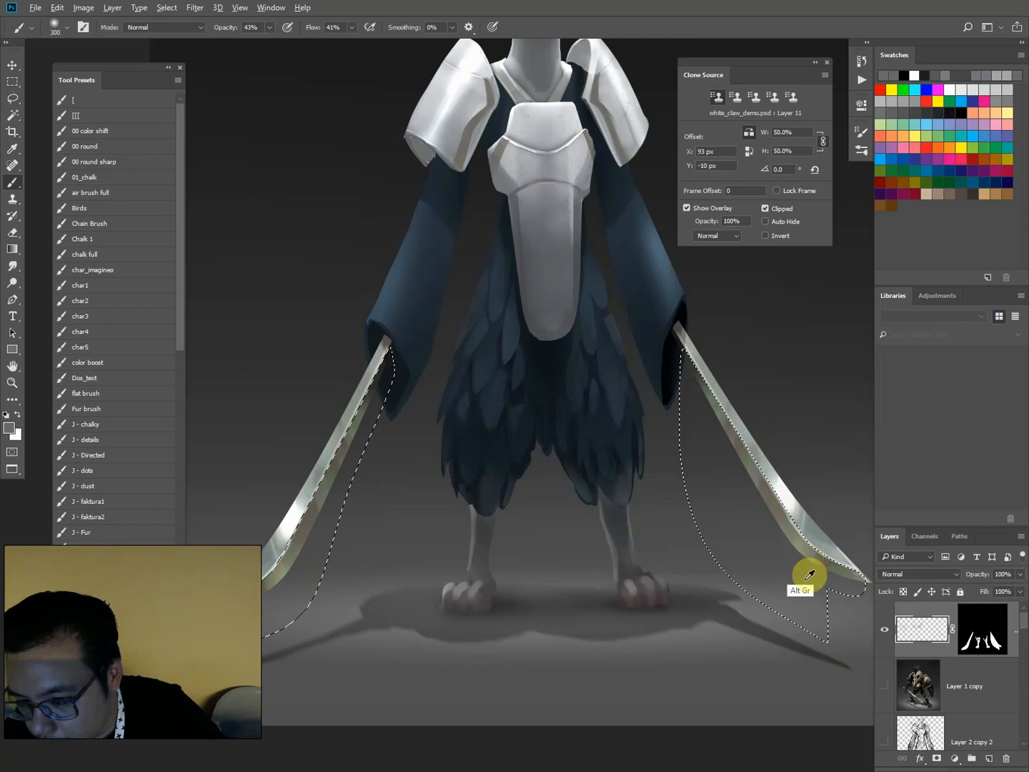
key(alt)
key(d)
key(o)
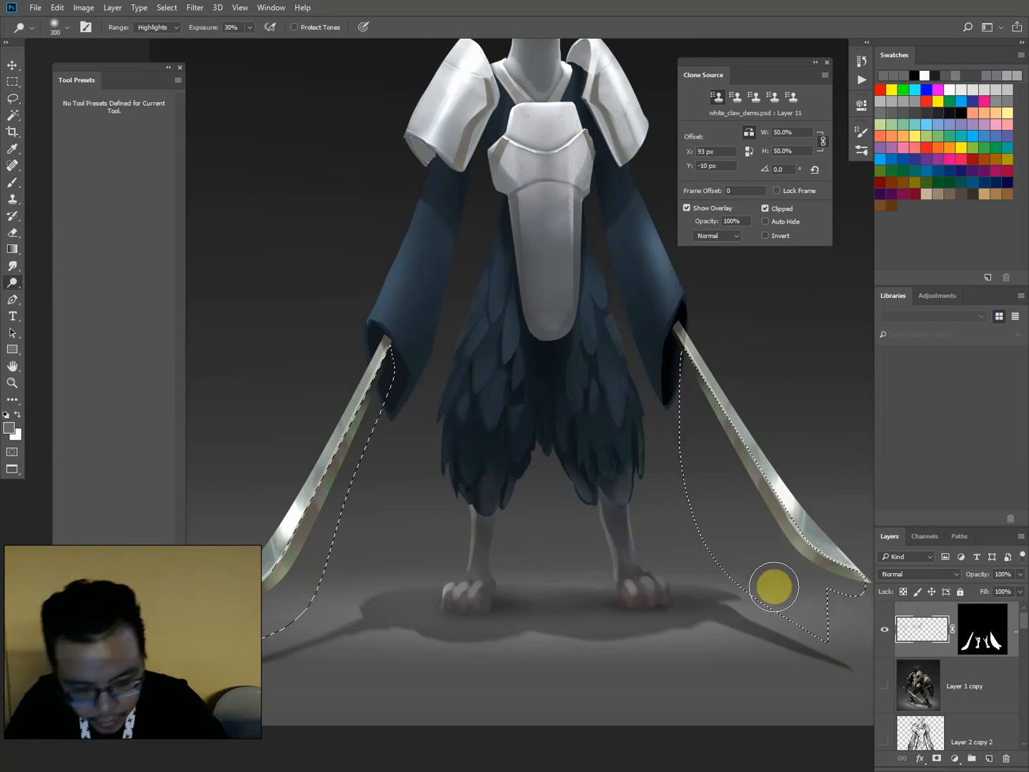
key(x)
key(b)
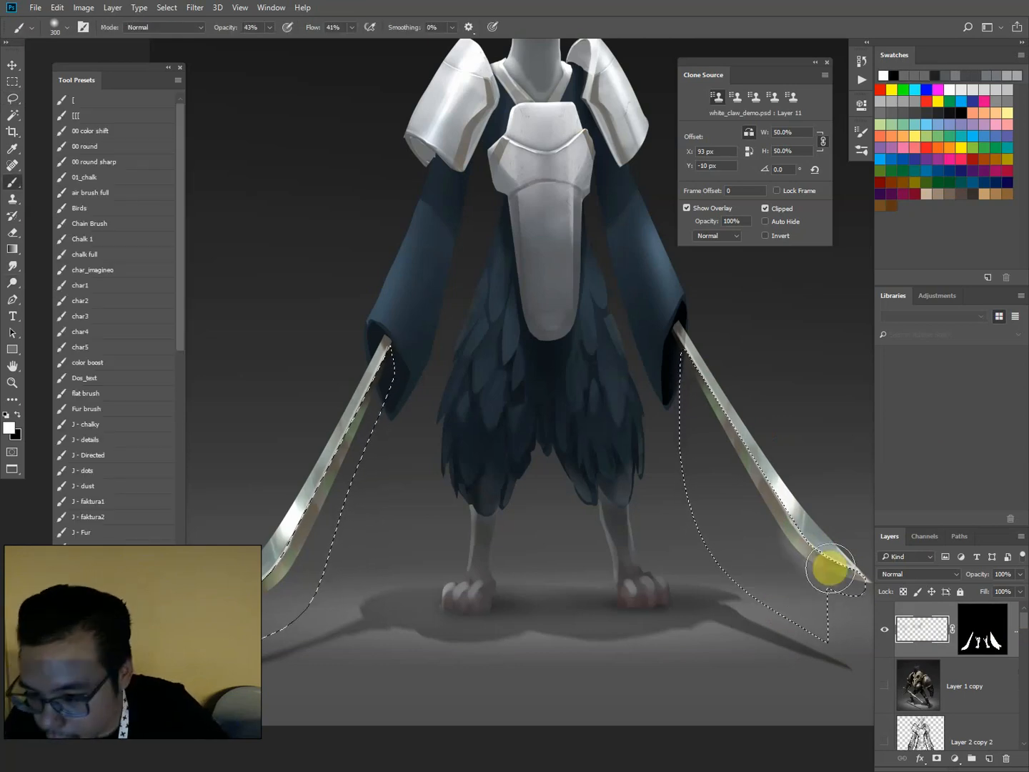
mouse_move(849, 574)
mouse_down()
mouse_move(788, 544)
mouse_move(749, 441)
mouse_up()
key(bracketright)
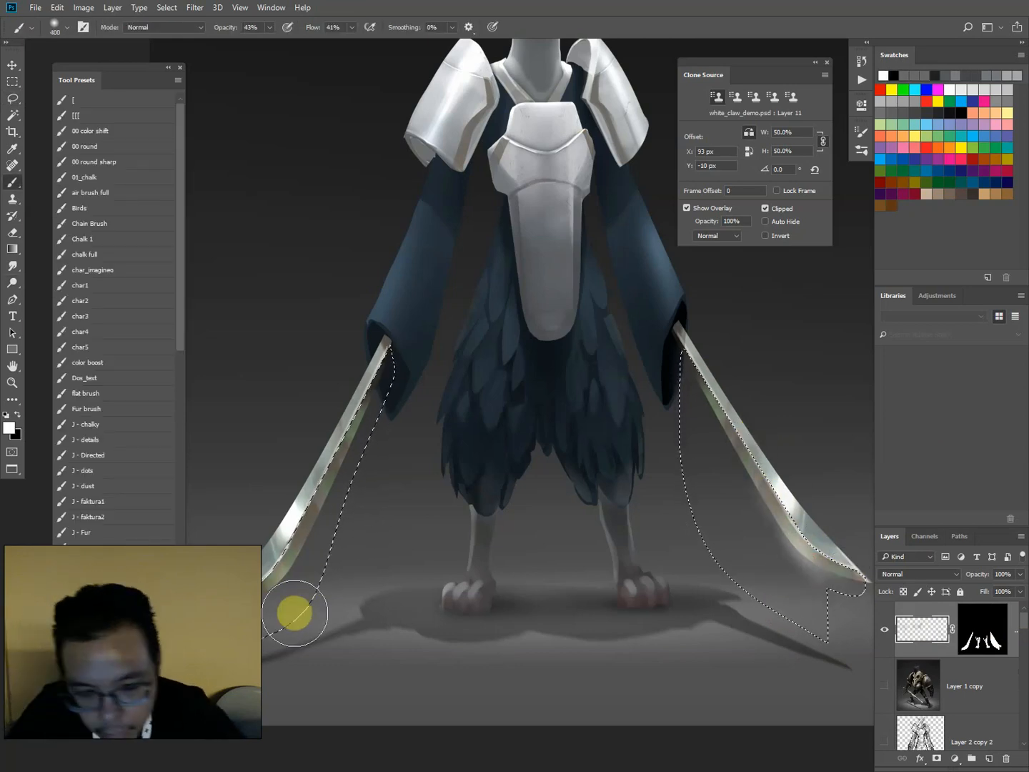
drag(294, 613, 294, 546)
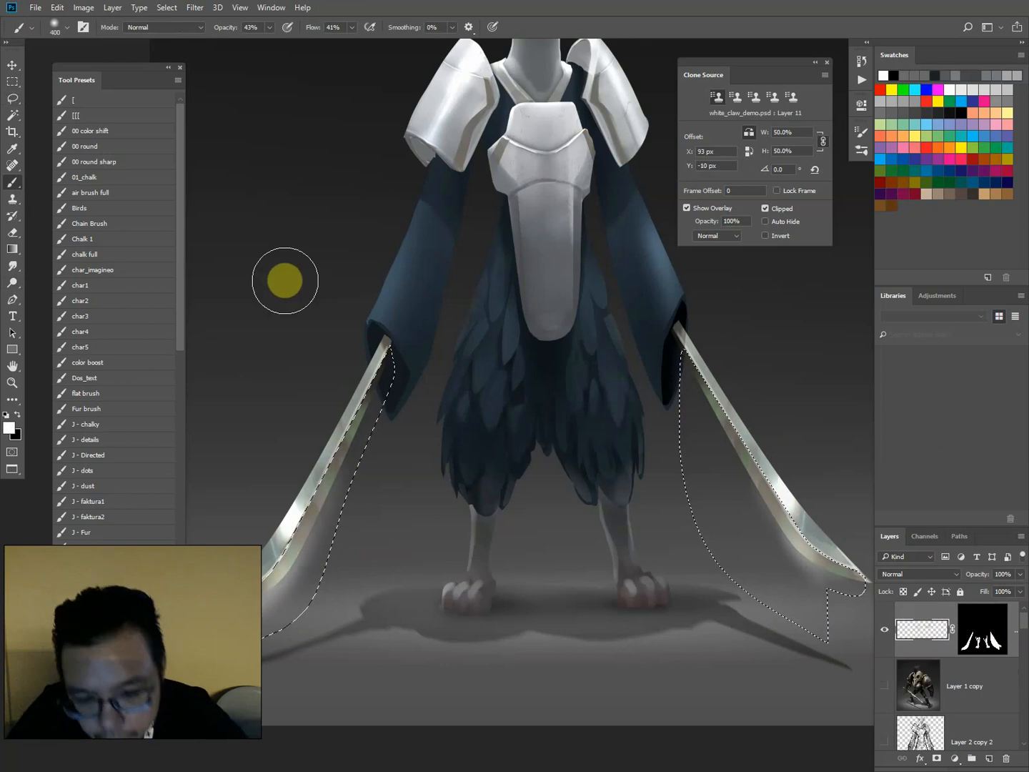
Target the light layer's mask and select everything outside the swords using Layer 14's inverted outline.
key(ctrl+minus)
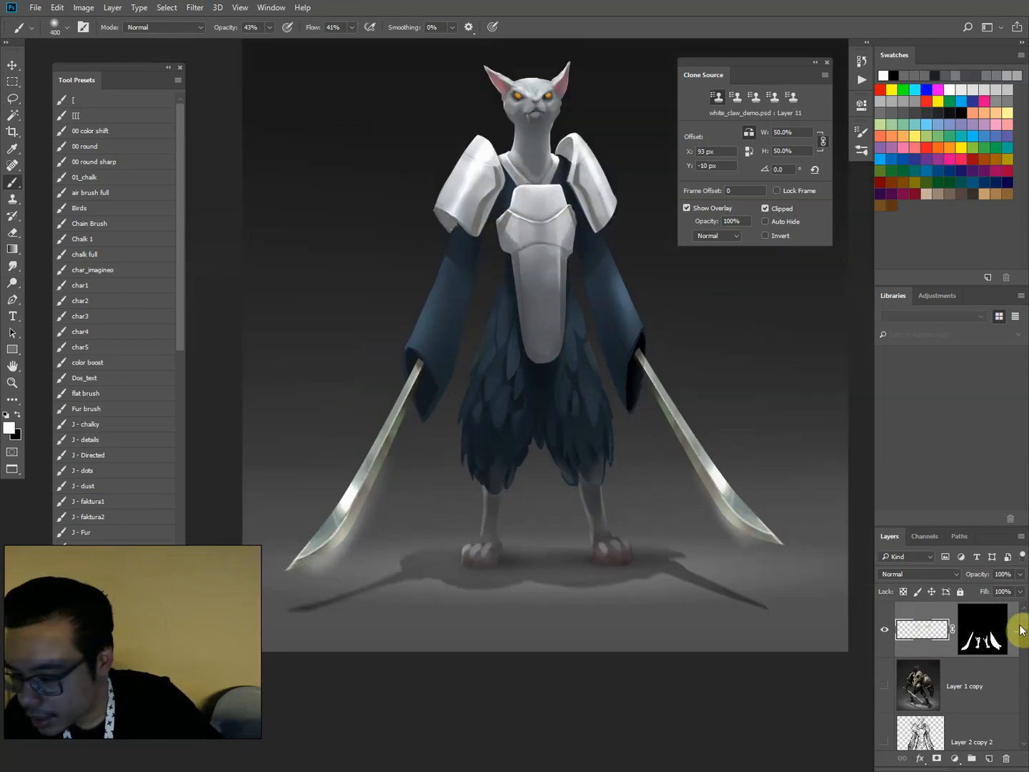
scroll(1014, 647, down, 5)
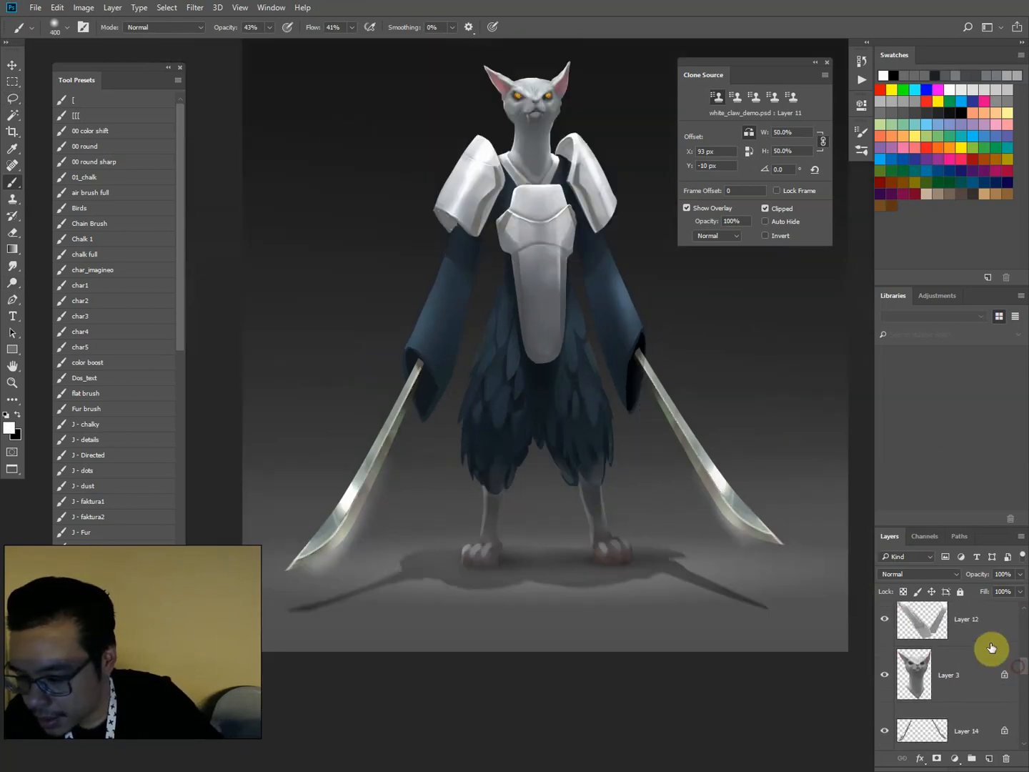
ctrl+click(933, 733)
drag(1023, 649, 1024, 601)
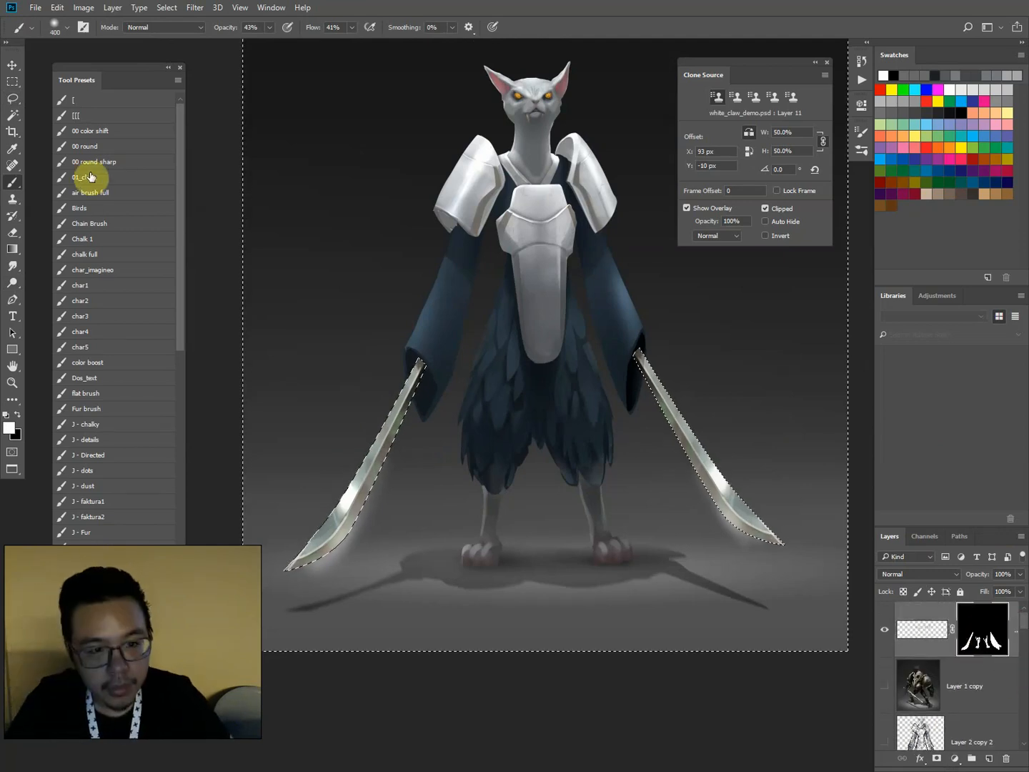
key(ctrl+shift+i)
Paint black on the mask around both blades with the J - details brush at sizes 900 and 700 to remove the light spill, and deselect.
click(75, 445)
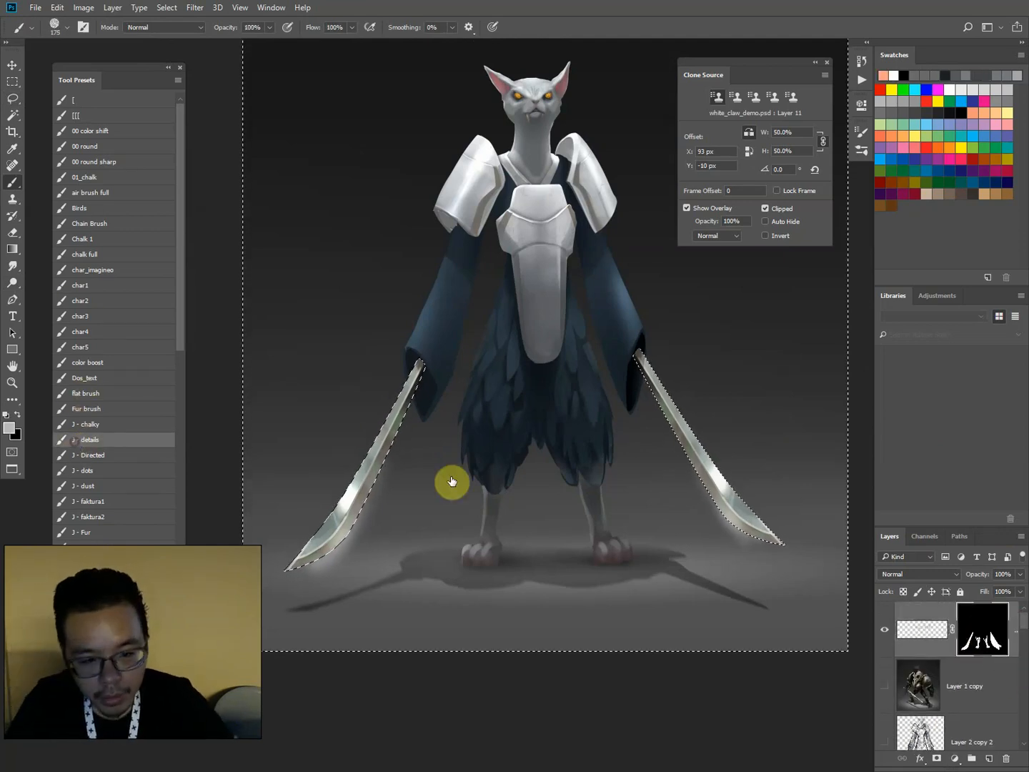
key(x)
key(bracketright)
key(bracketright)
key(bracketright)
key(bracketright)
key(bracketright)
key(bracketright)
key(bracketright)
key(bracketright)
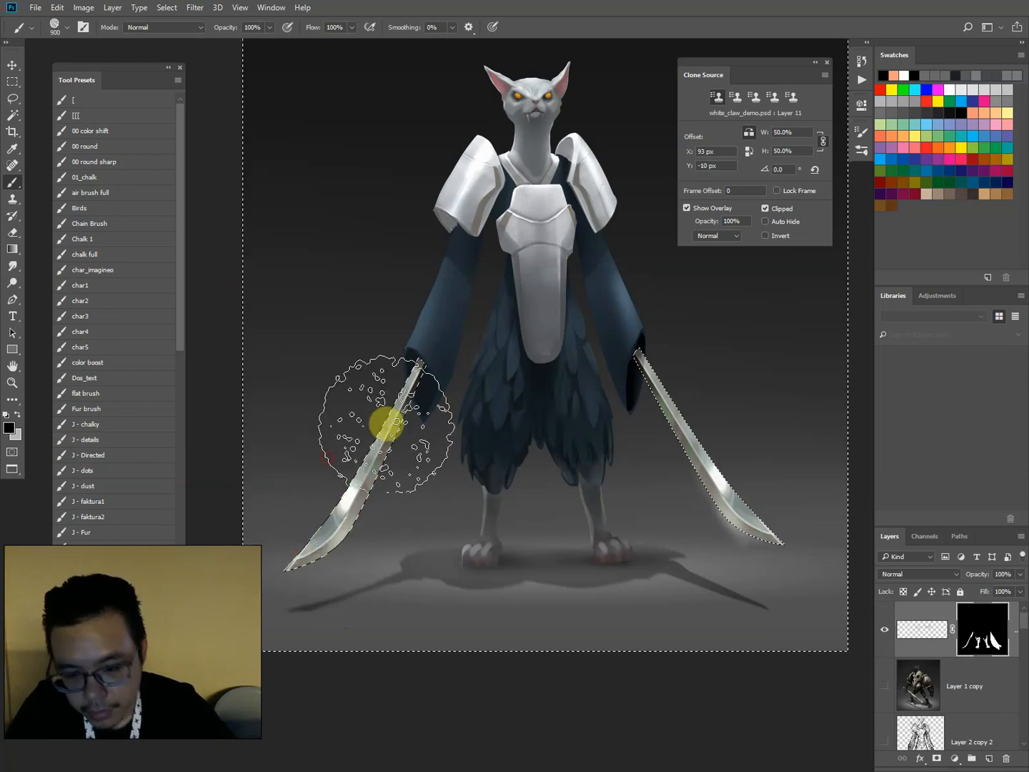
key(bracketleft)
key(bracketleft)
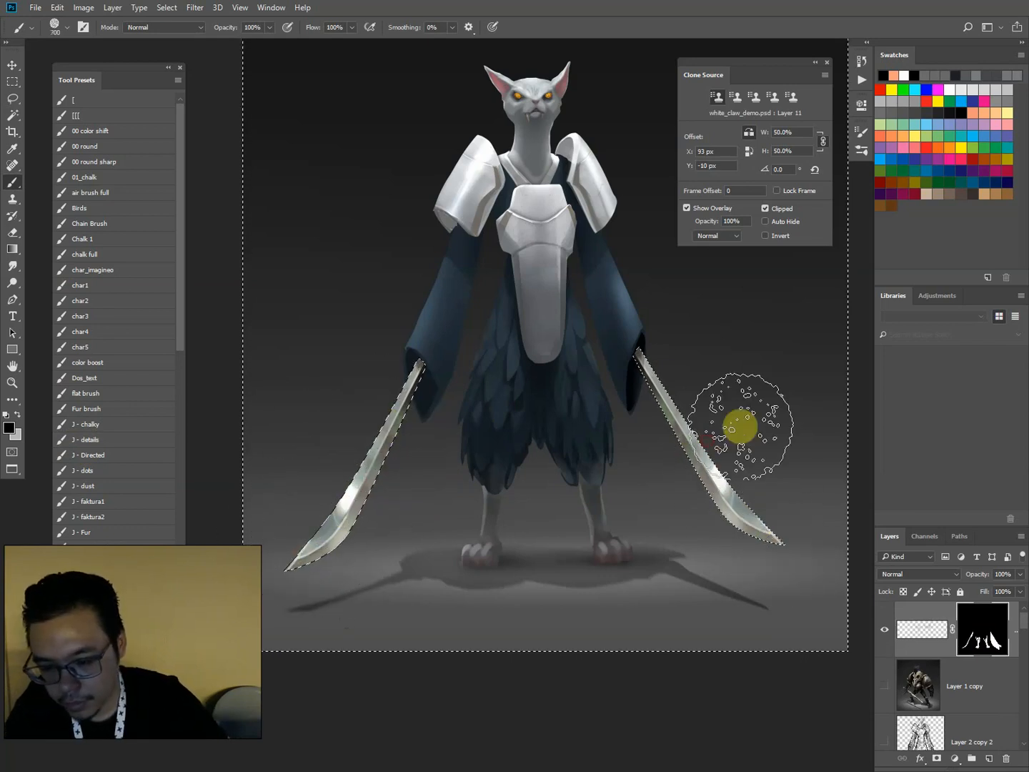
key(ctrl+d)
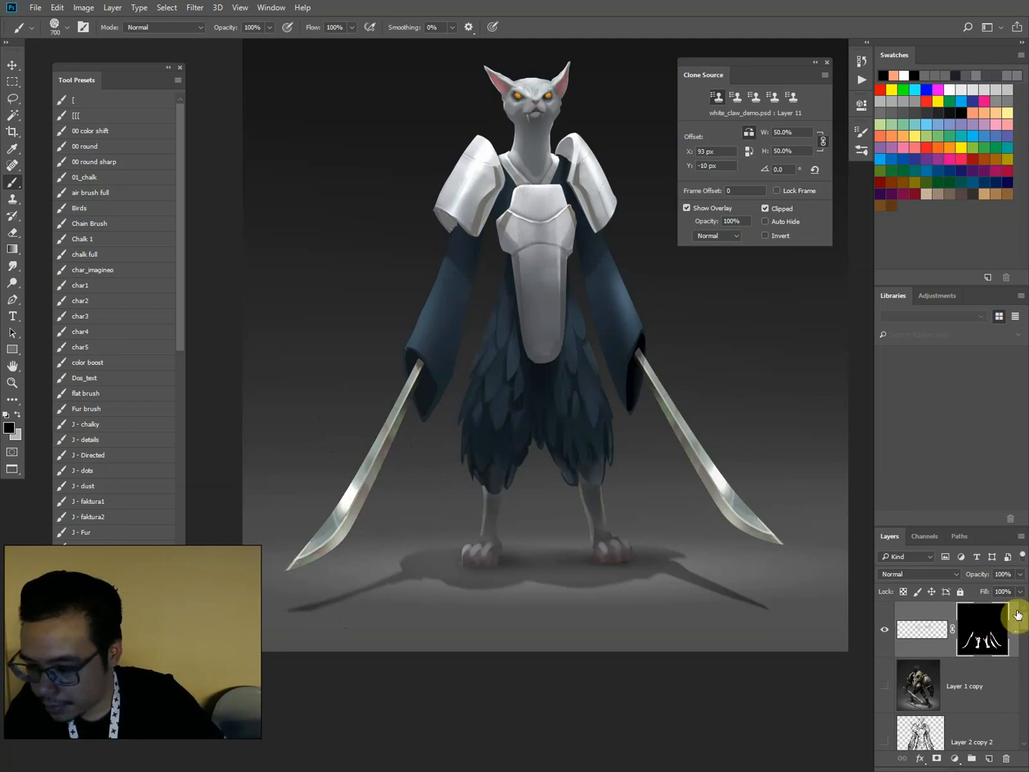
Load the robe layer's outline as a selection and subtract the torso and feathers with the lasso, keeping only the sleeves.
scroll(1015, 644, down, 5)
drag(1022, 684, 1023, 634)
ctrl+click(929, 637)
scroll(1015, 615, up, 3)
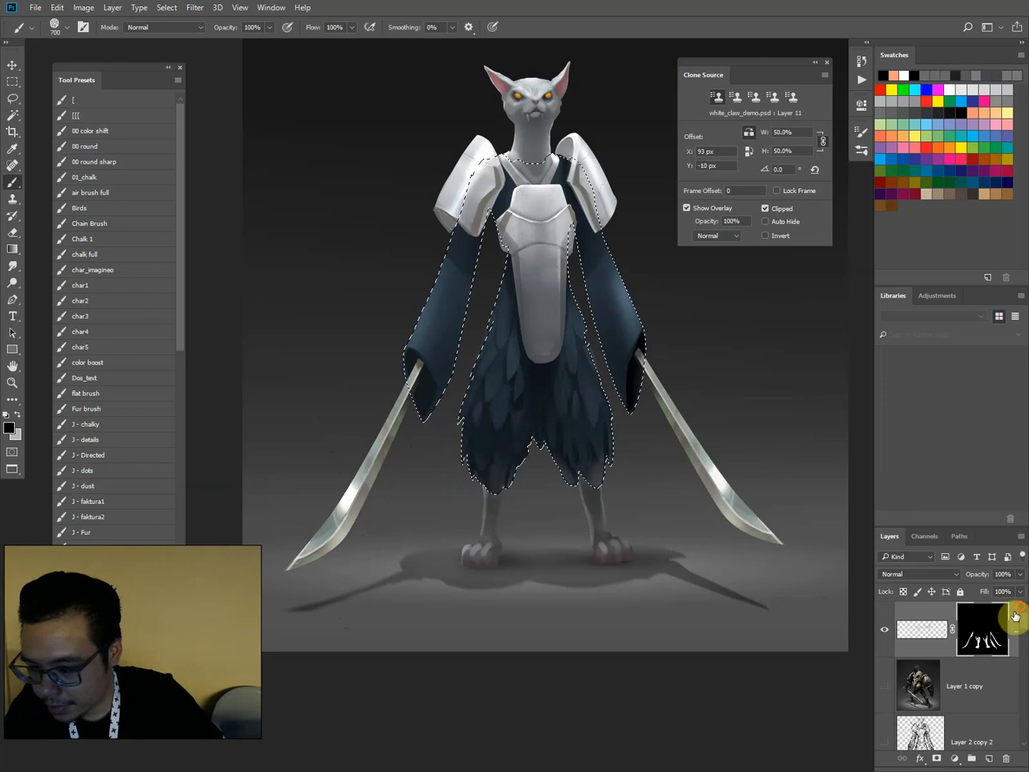
key(l)
mouse_move(630, 413)
mouse_down()
mouse_move(589, 318)
mouse_move(576, 235)
mouse_move(505, 199)
mouse_move(463, 383)
mouse_move(474, 557)
mouse_up()
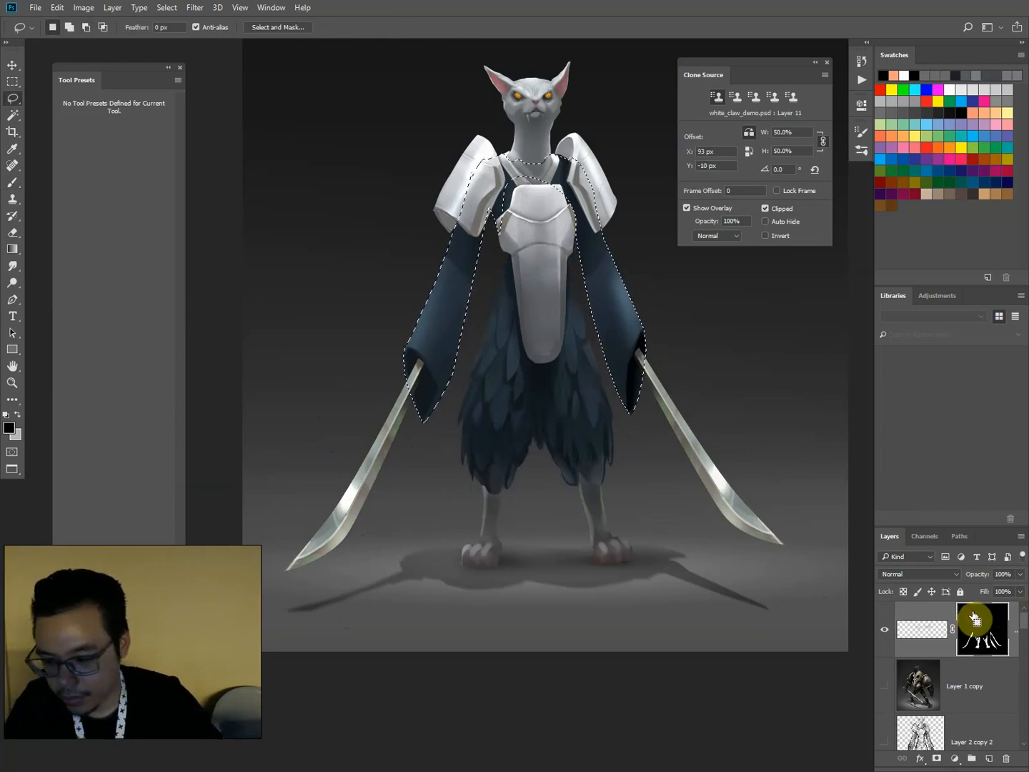
Fill the sleeve selection with white on the light layer's mask, return to the layer's pixels and deselect.
key(ctrl+z)
key(d)
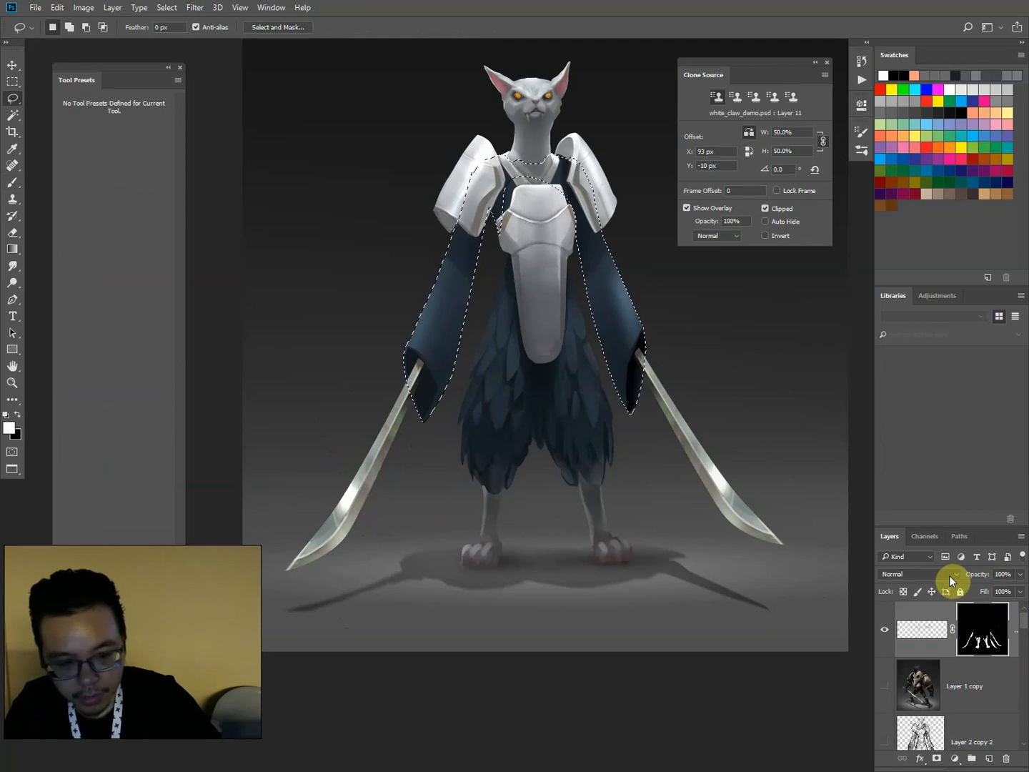
key(alt+BackSpace)
click(917, 630)
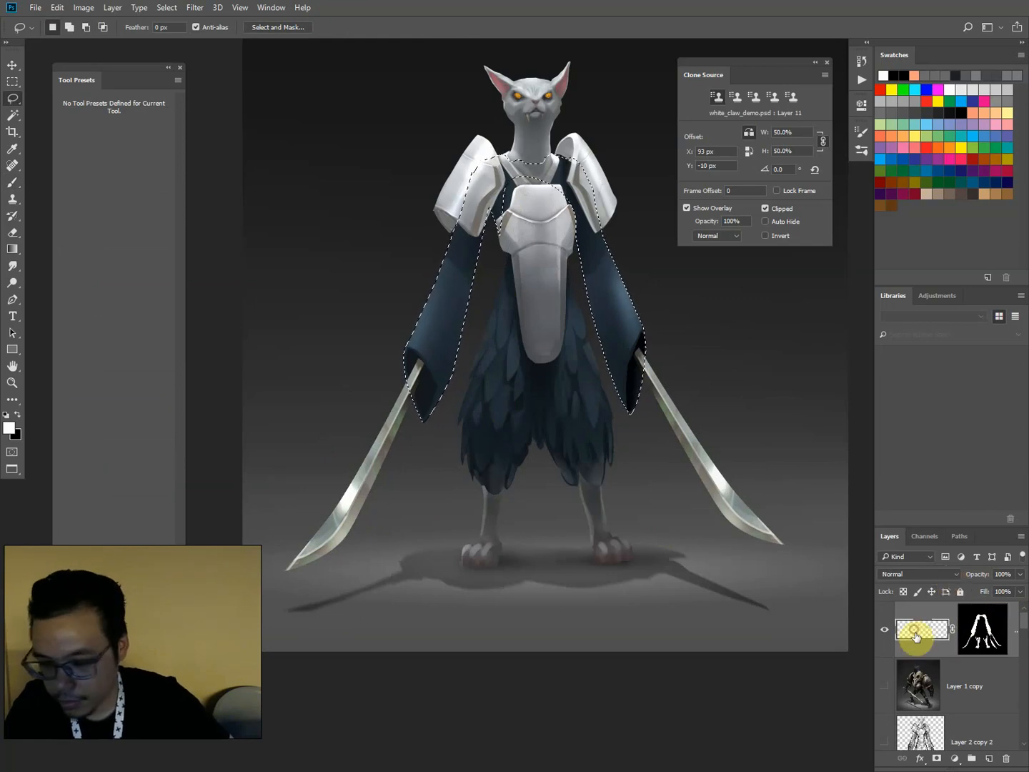
key(ctrl+d)
Sample the grey floor colour near the shadow and try a stroke on a sleeve's inner edge with the brush reduced to 90.
key(b)
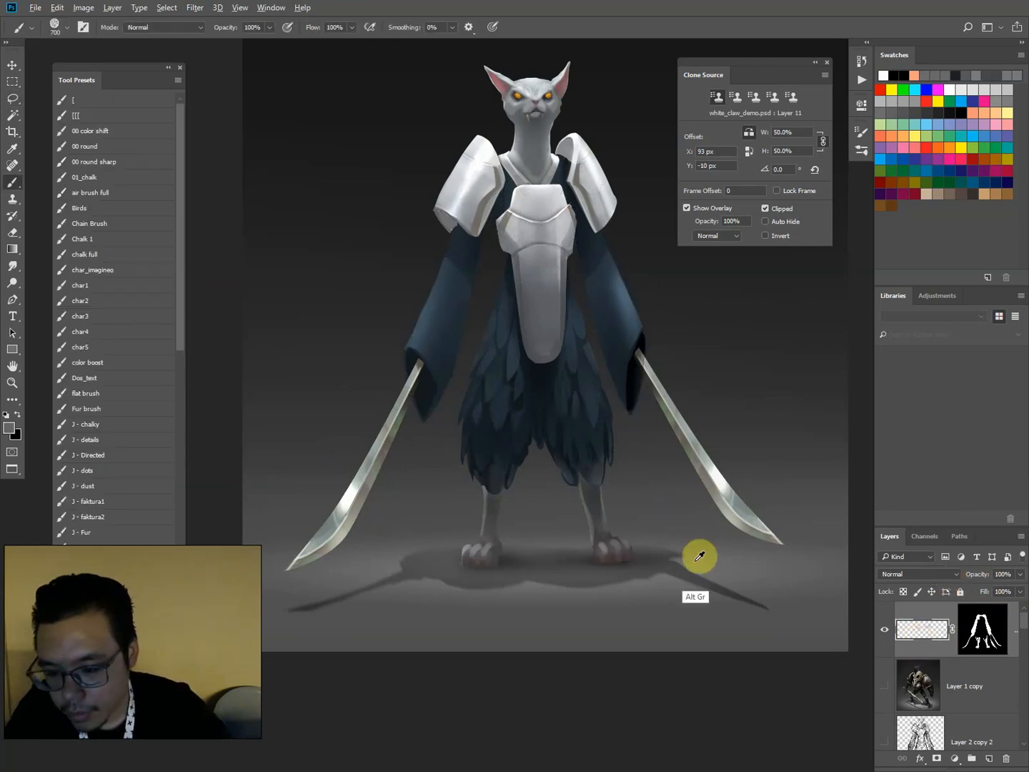
alt+click(696, 556)
key(bracketleft)
key(bracketleft)
key(bracketleft)
key(bracketleft)
key(bracketleft)
key(bracketleft)
key(bracketleft)
key(bracketleft)
key(bracketleft)
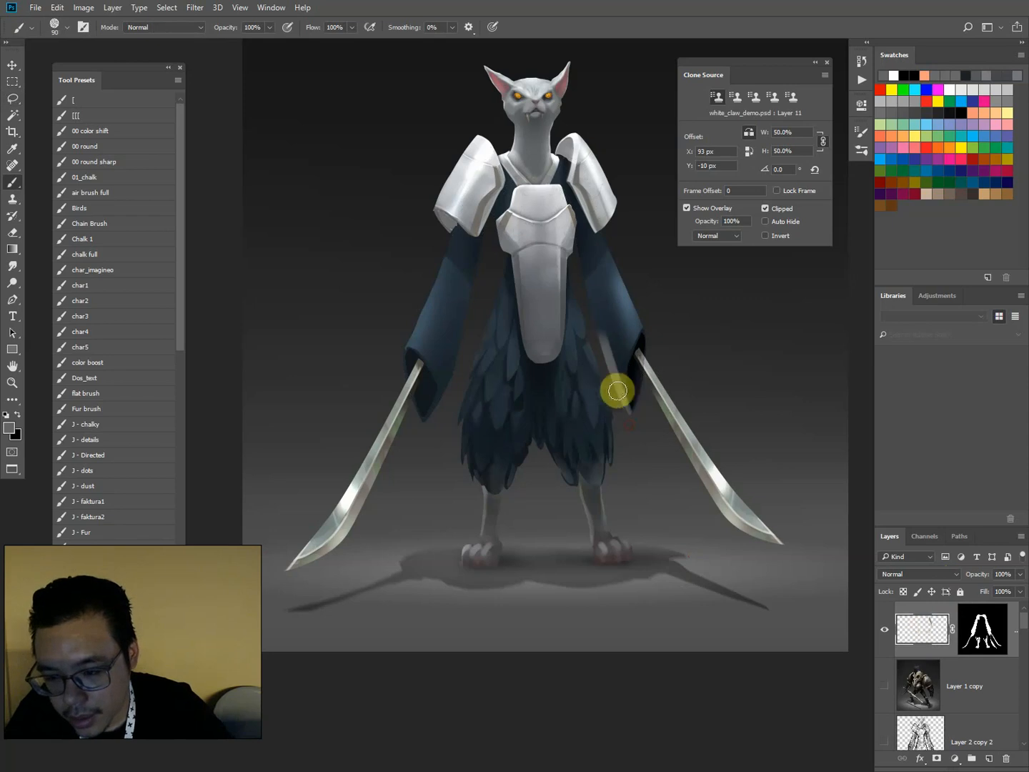
Airbrush soft grey bounce light along the sleeves' lower edges with the air brush full preset at 20% opacity, reducing the brush from 175 to 50.
click(107, 195)
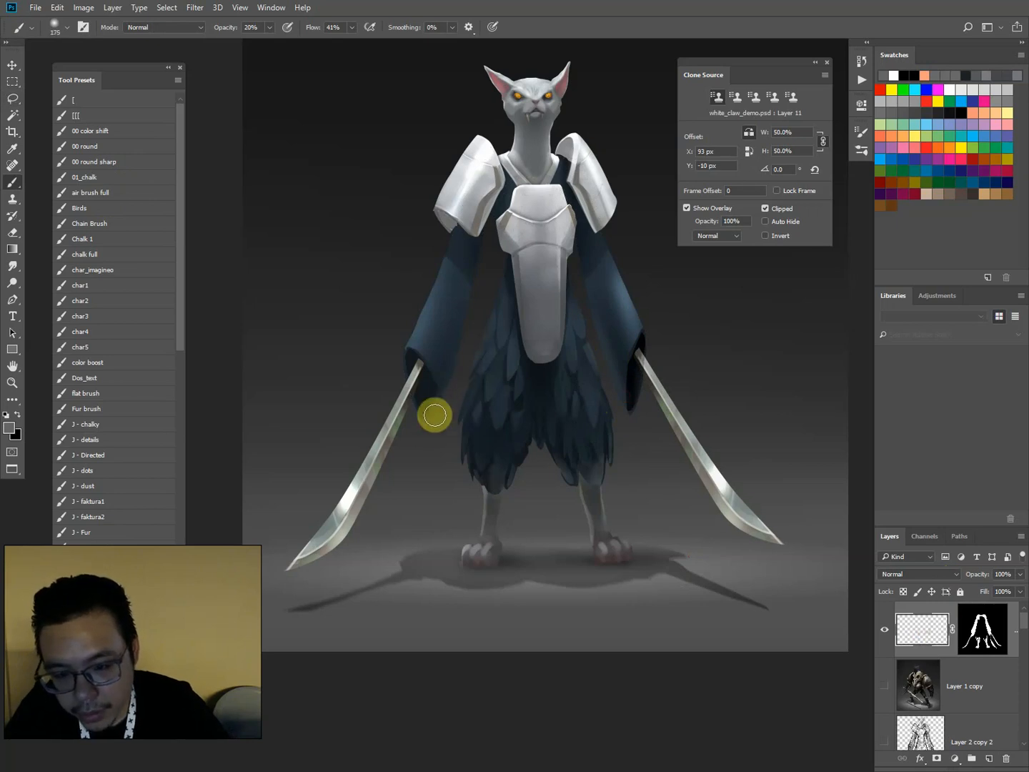
drag(434, 414, 475, 321)
drag(443, 395, 481, 307)
drag(423, 431, 479, 295)
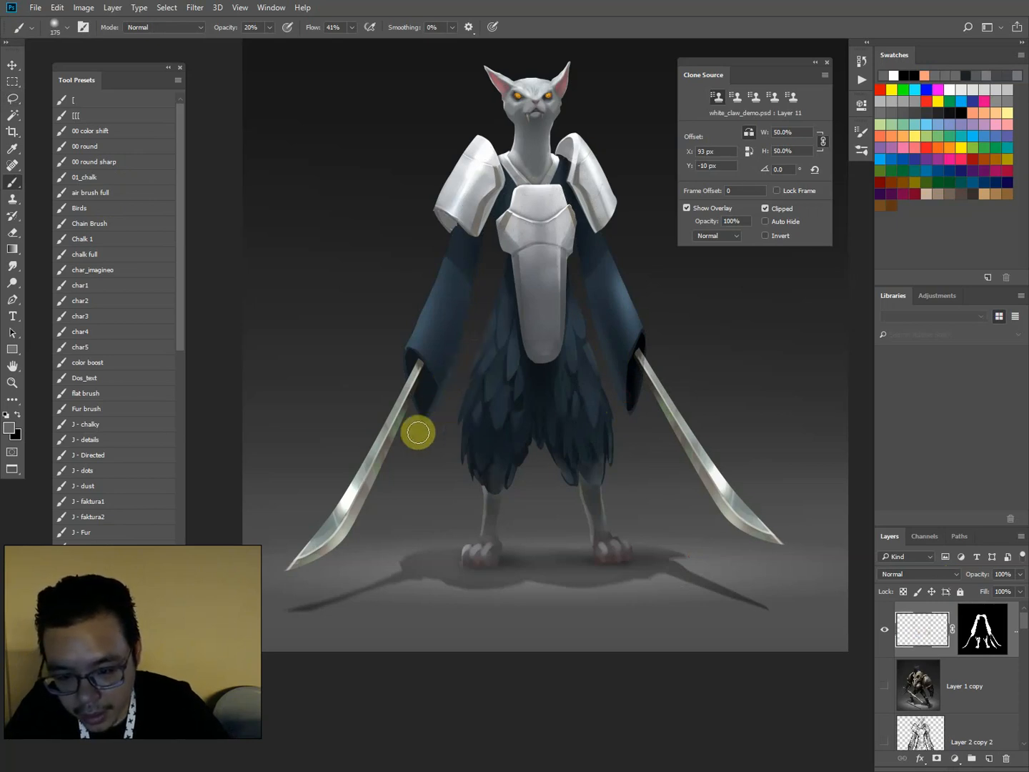
key(bracketleft)
key(bracketleft)
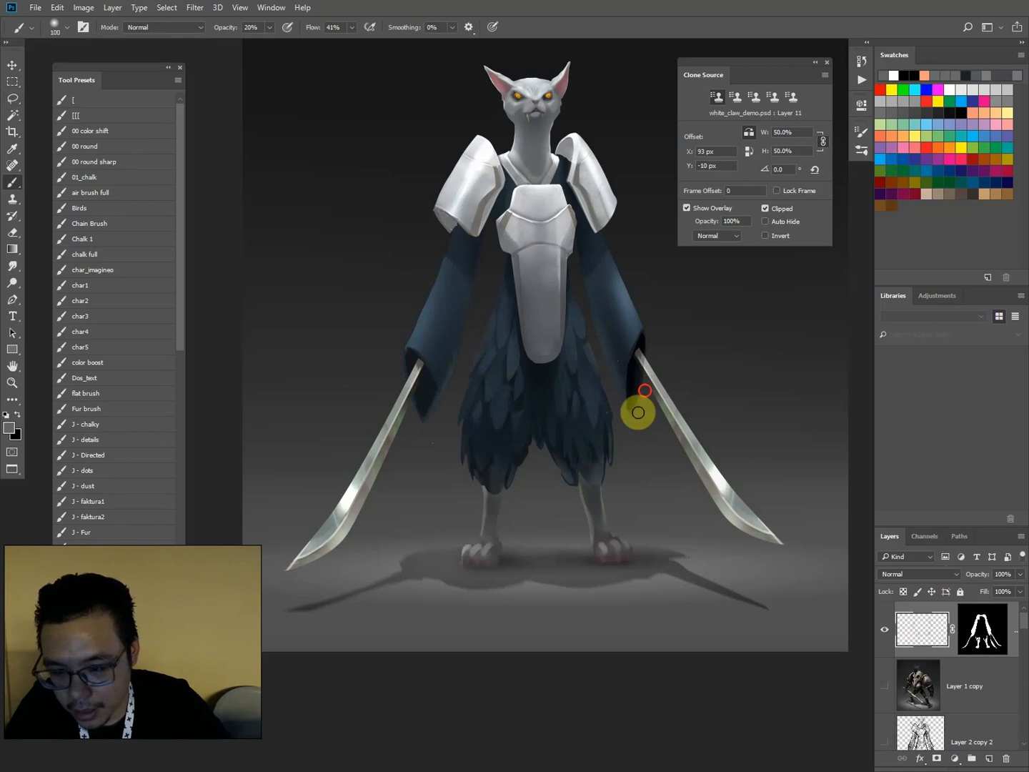
key(bracketleft)
key(bracketleft)
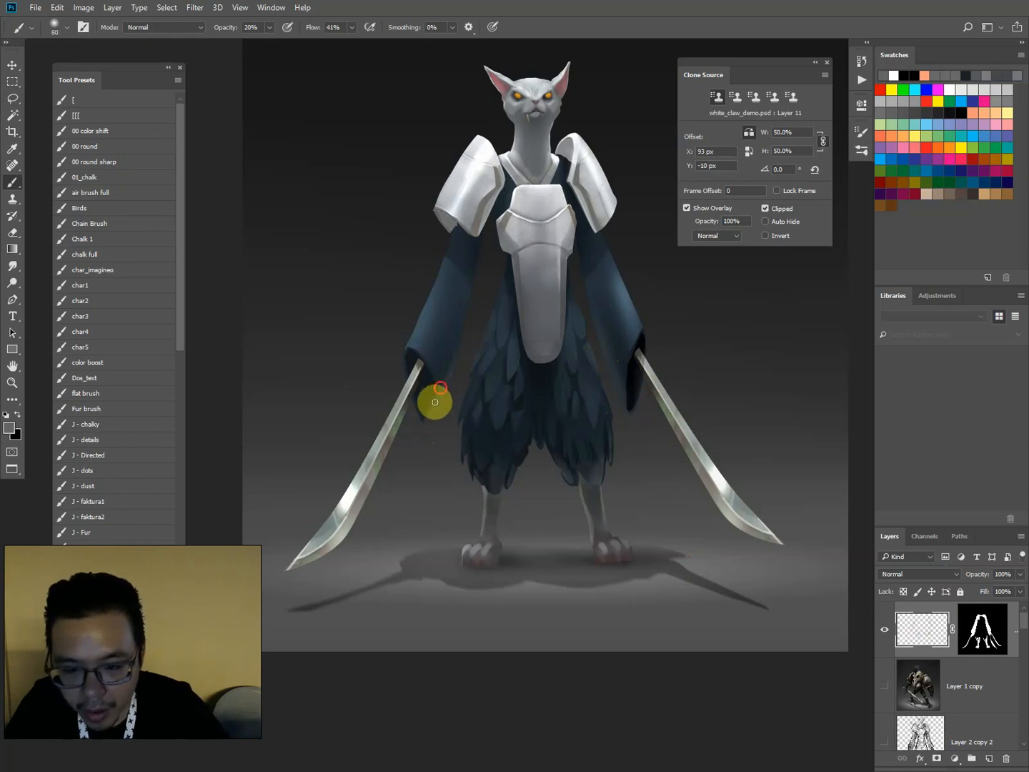
key(bracketleft)
key(bracketleft)
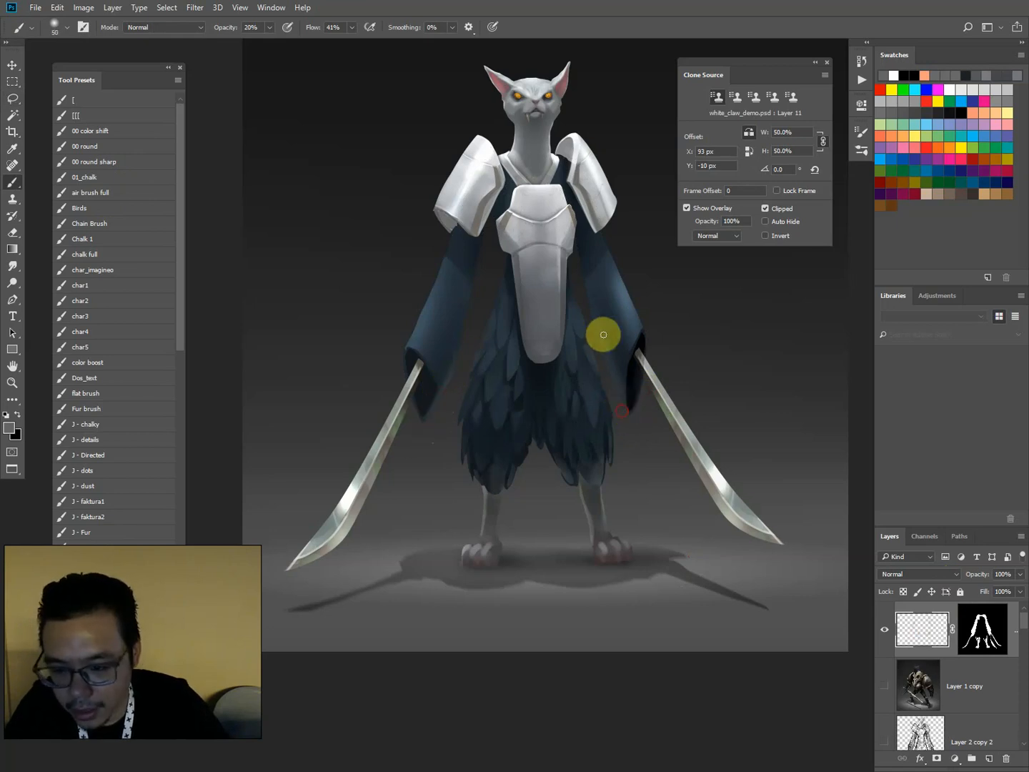
Duplicate the grey background Layer 1 and colorize the copy dark red with Hue/Saturation at hue 0, saturation 53 and lowered lightness.
key(ctrl+minus)
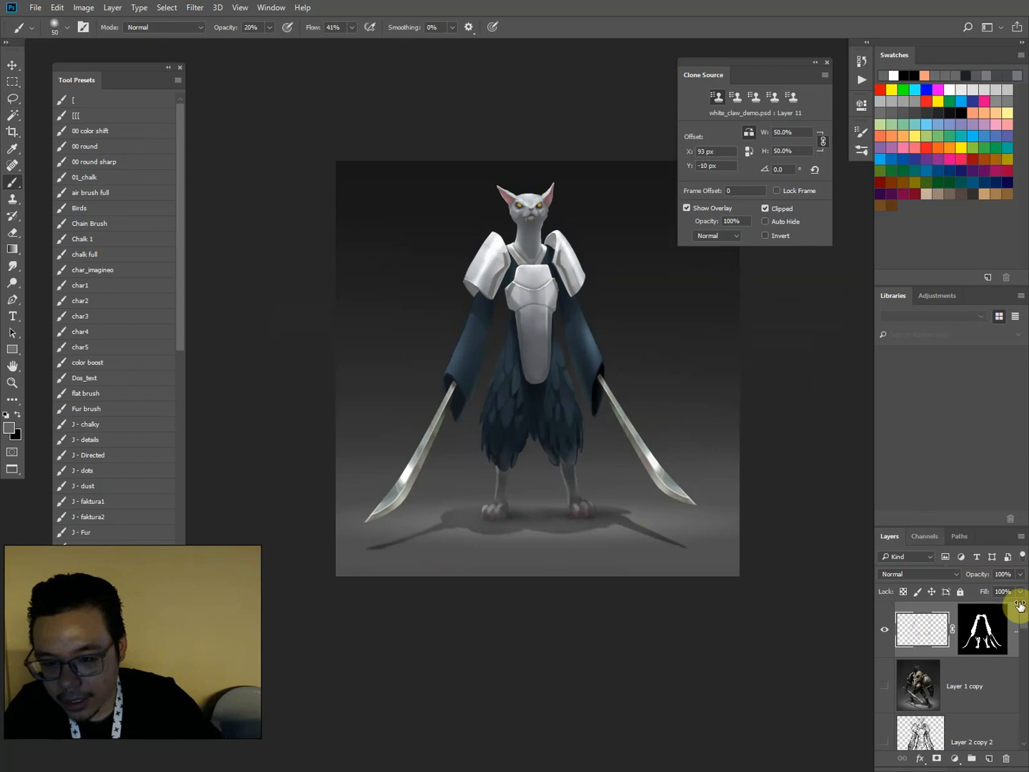
drag(1024, 621, 1004, 726)
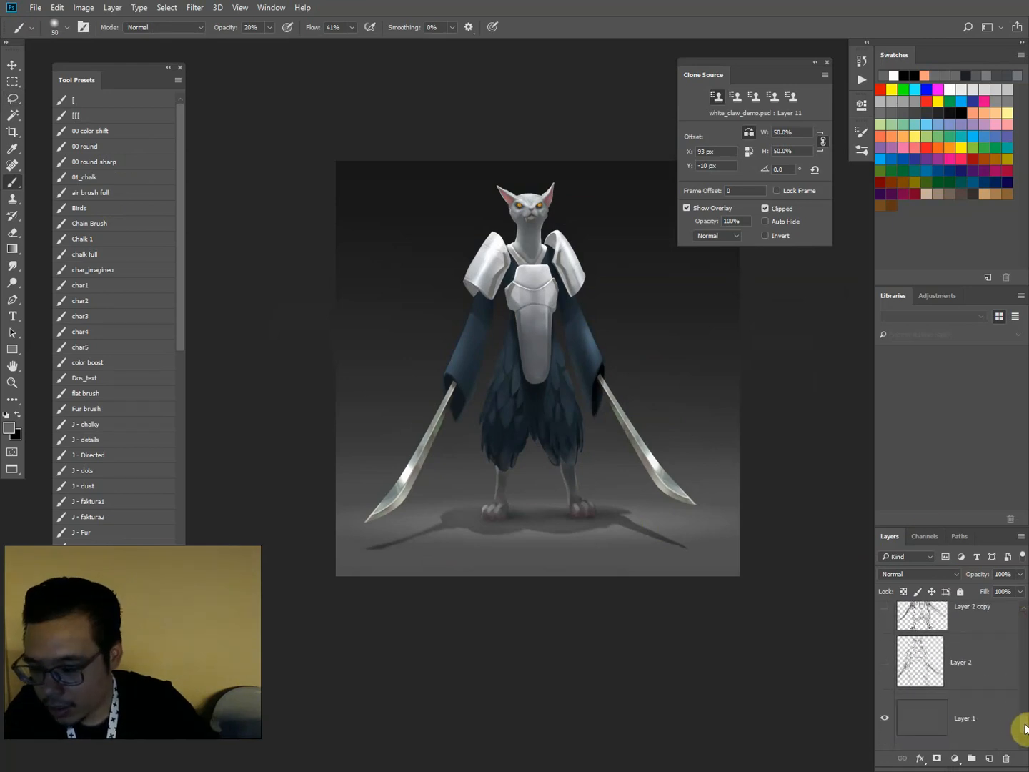
click(976, 682)
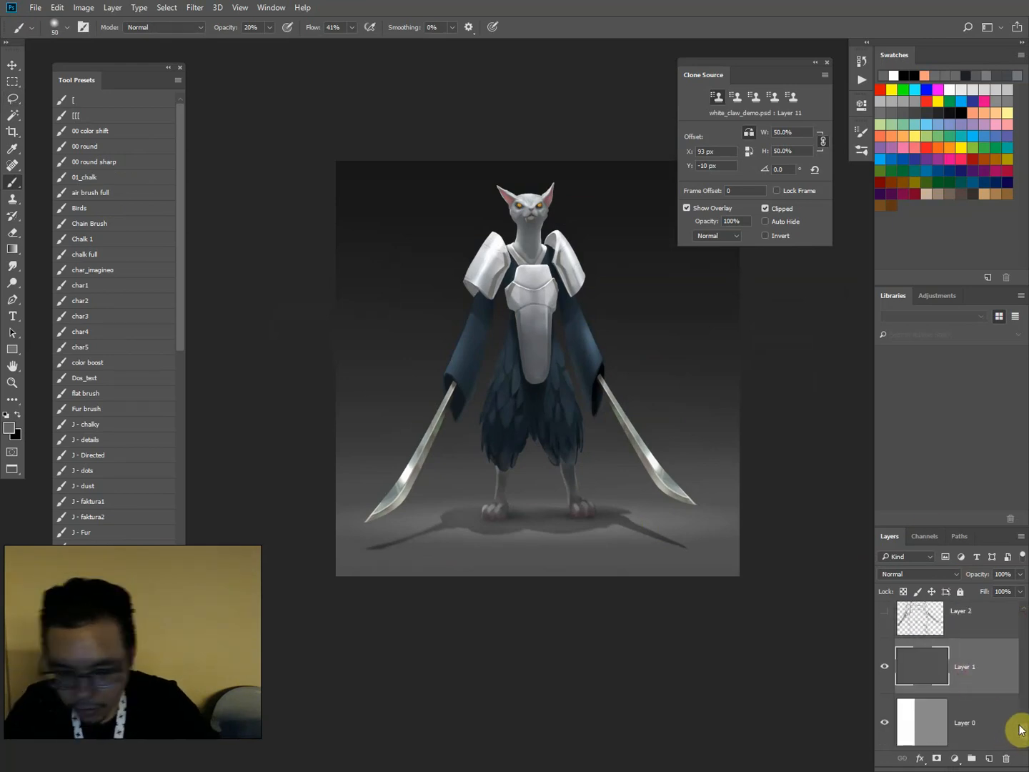
key(ctrl+u)
click(931, 222)
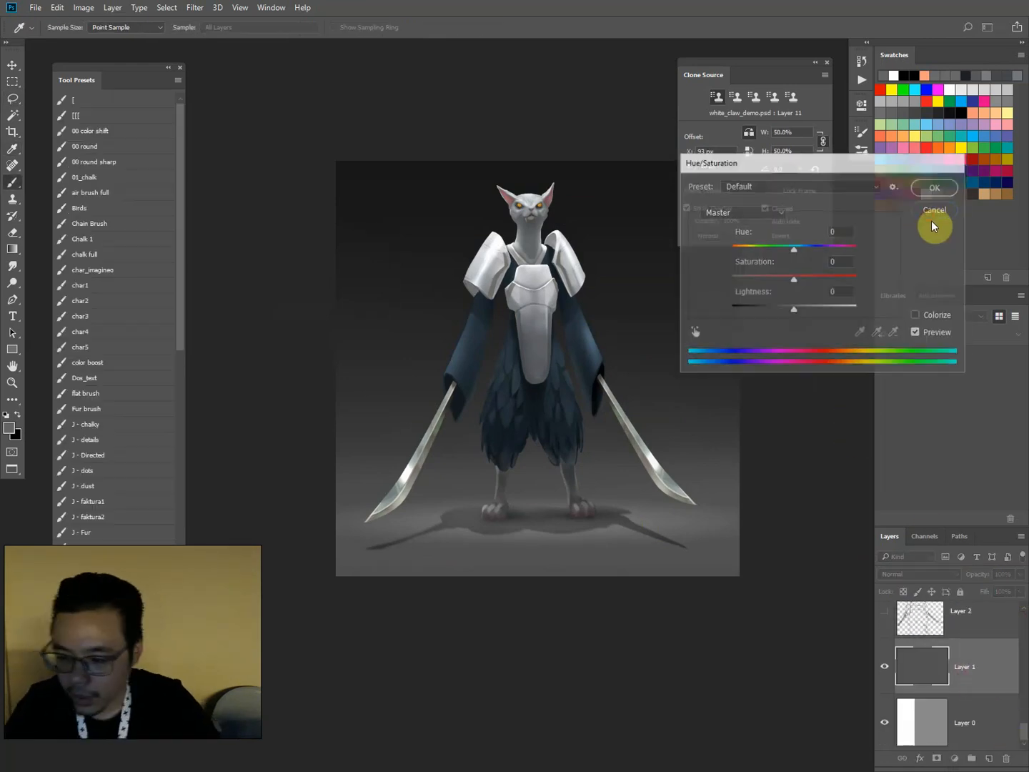
key(ctrl+j)
key(ctrl+u)
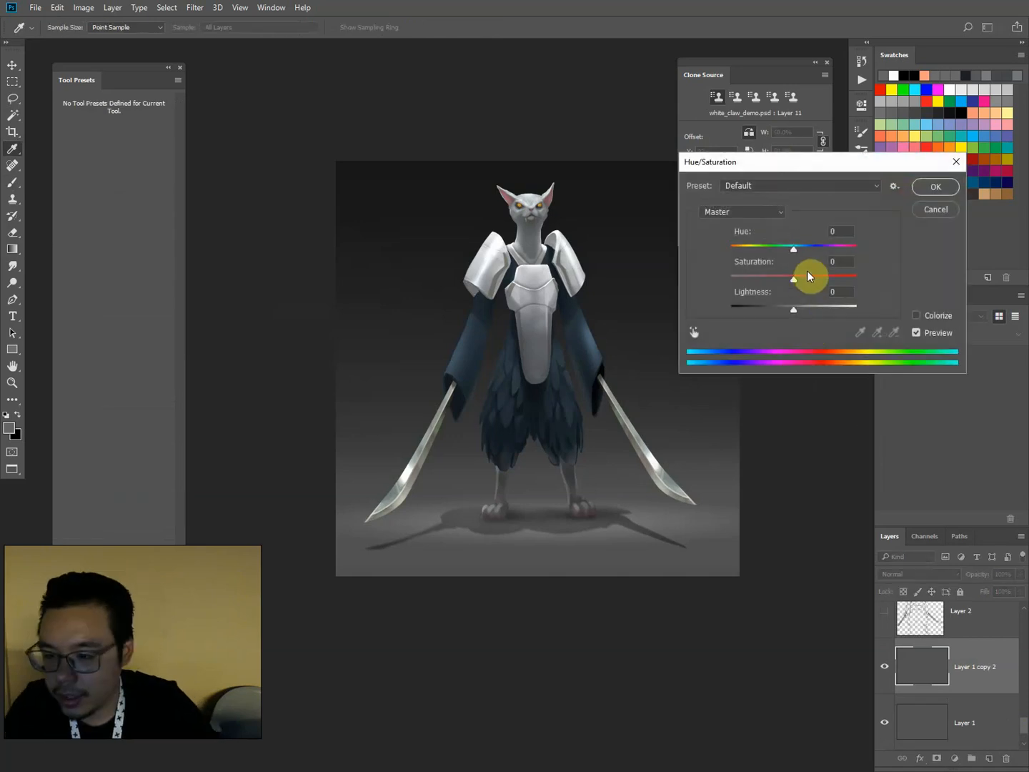
click(917, 317)
drag(790, 284, 825, 280)
drag(794, 310, 760, 315)
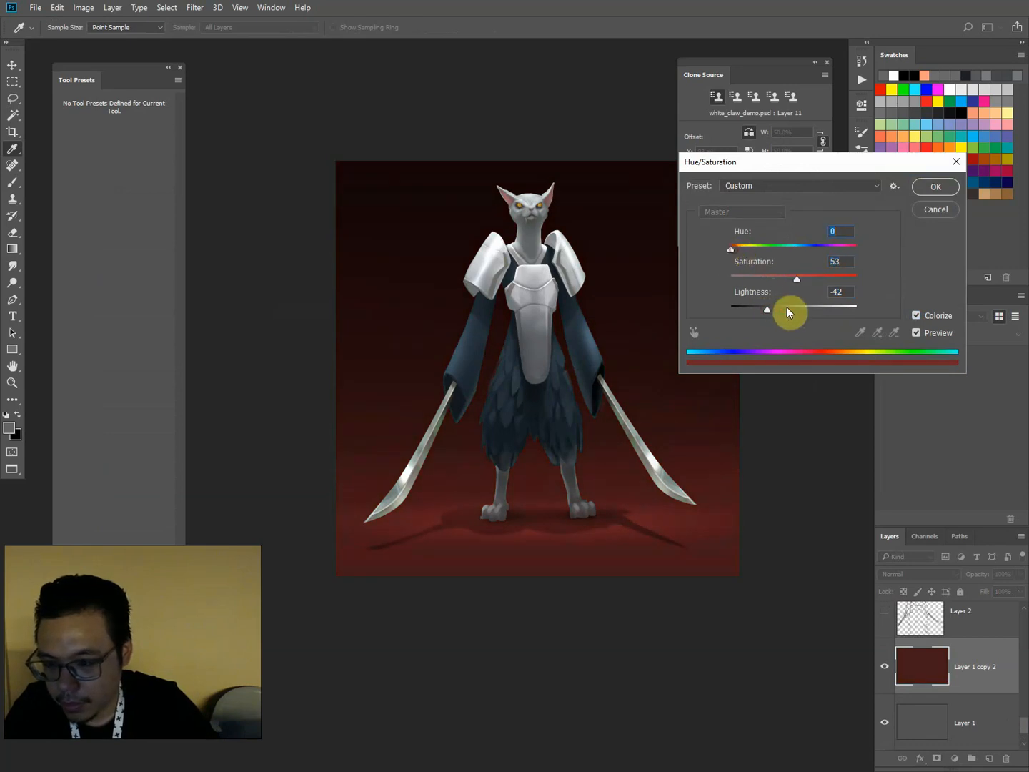
drag(787, 312, 786, 311)
key(Return)
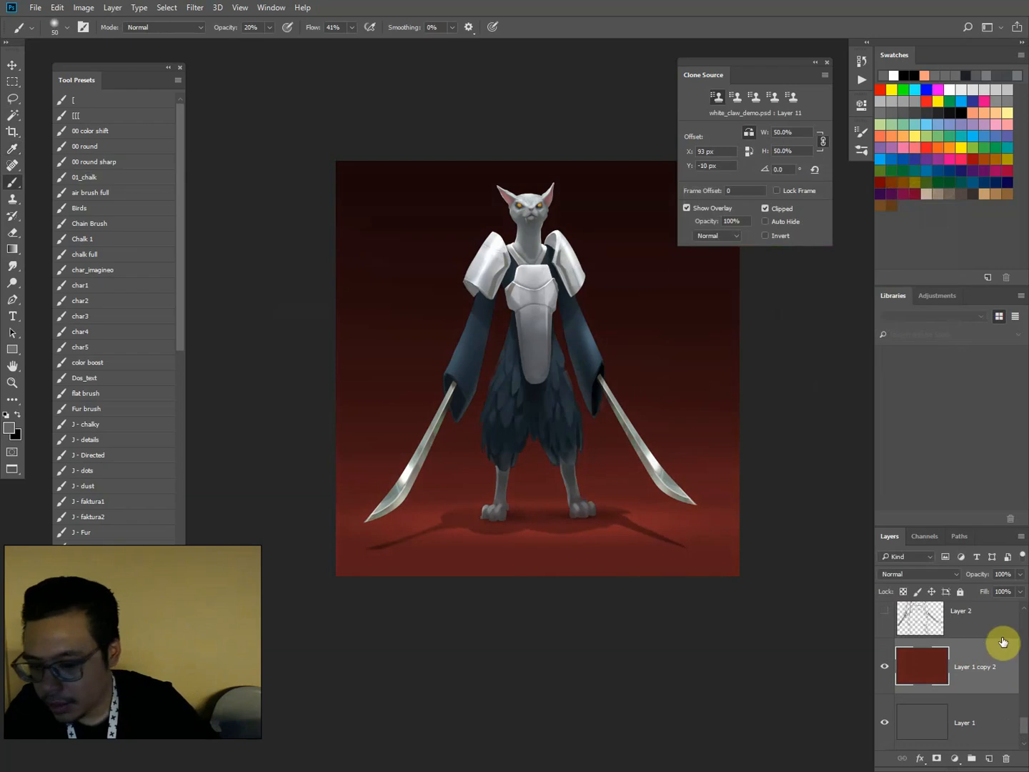
Duplicate the masked bounce light layer, hide the original and colorize the copy red with saturation 77 and lightness -39.
drag(1022, 724, 1021, 601)
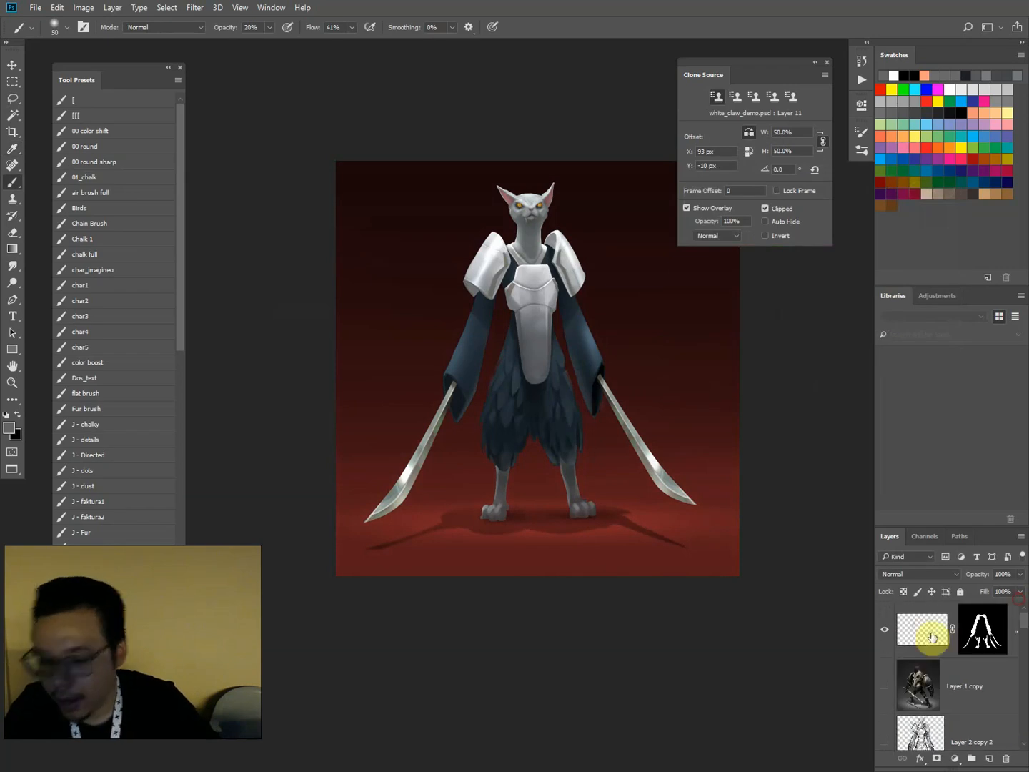
drag(918, 634, 885, 677)
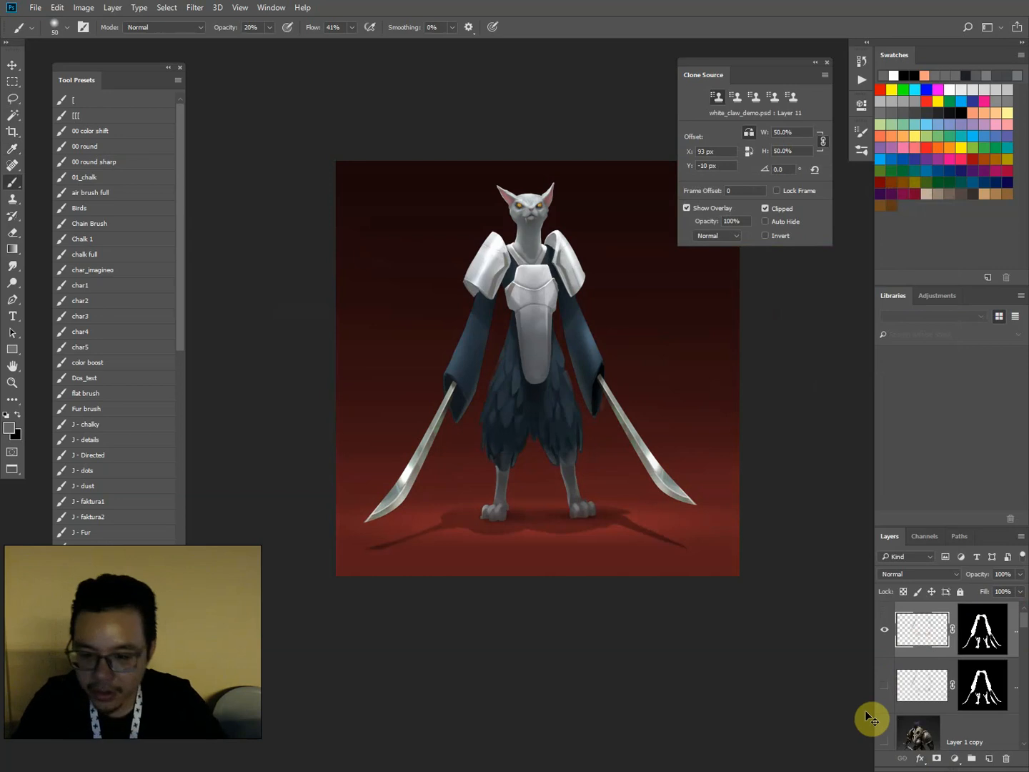
key(ctrl+u)
click(916, 315)
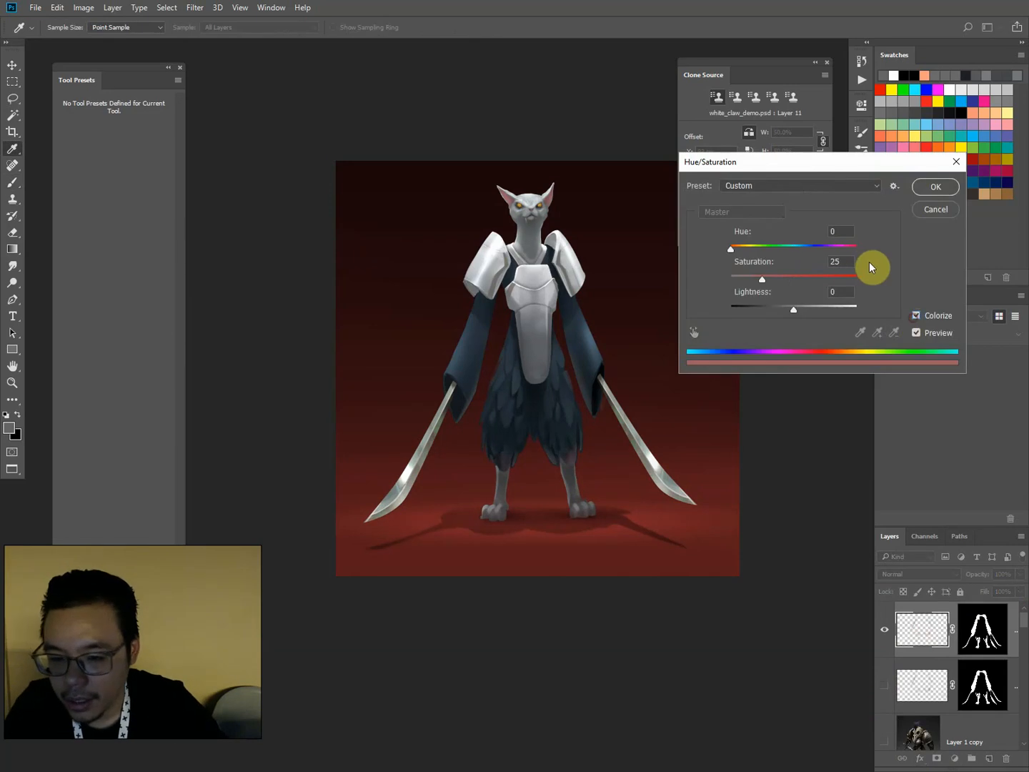
drag(835, 279, 827, 280)
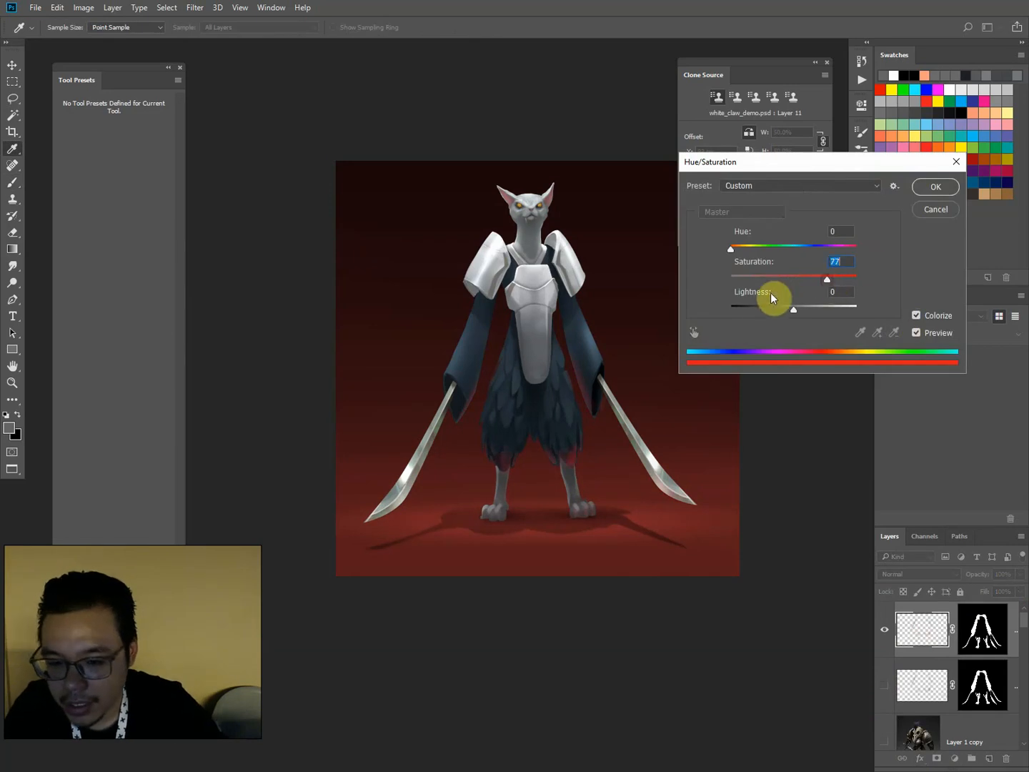
click(774, 310)
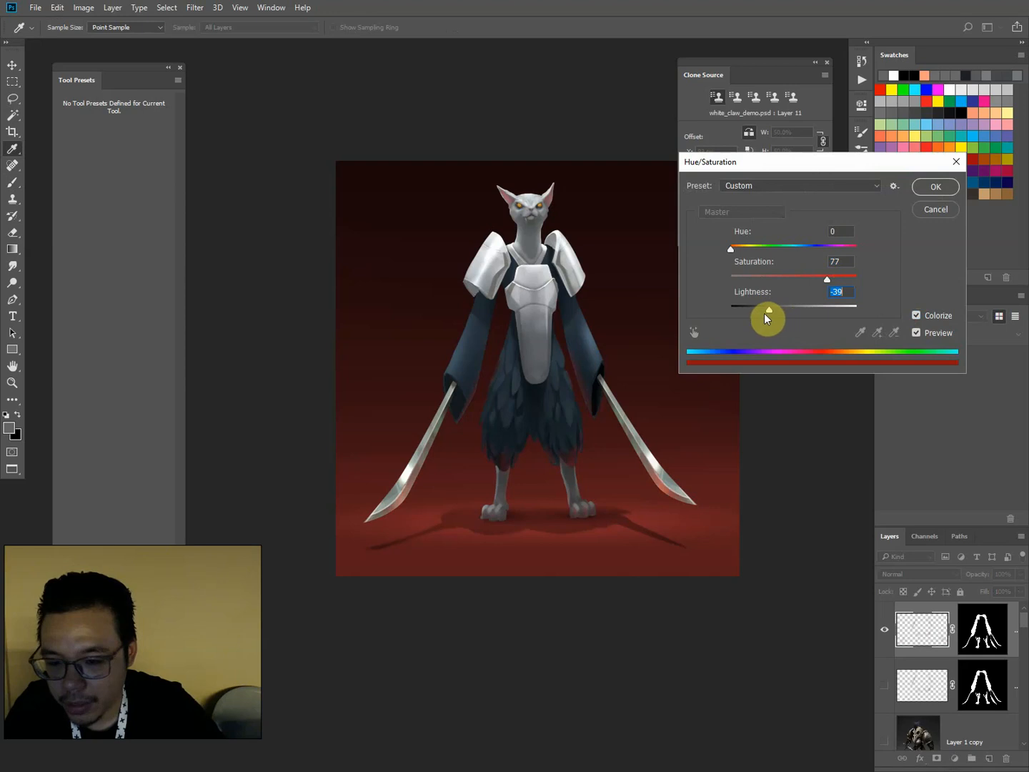
drag(770, 313, 766, 313)
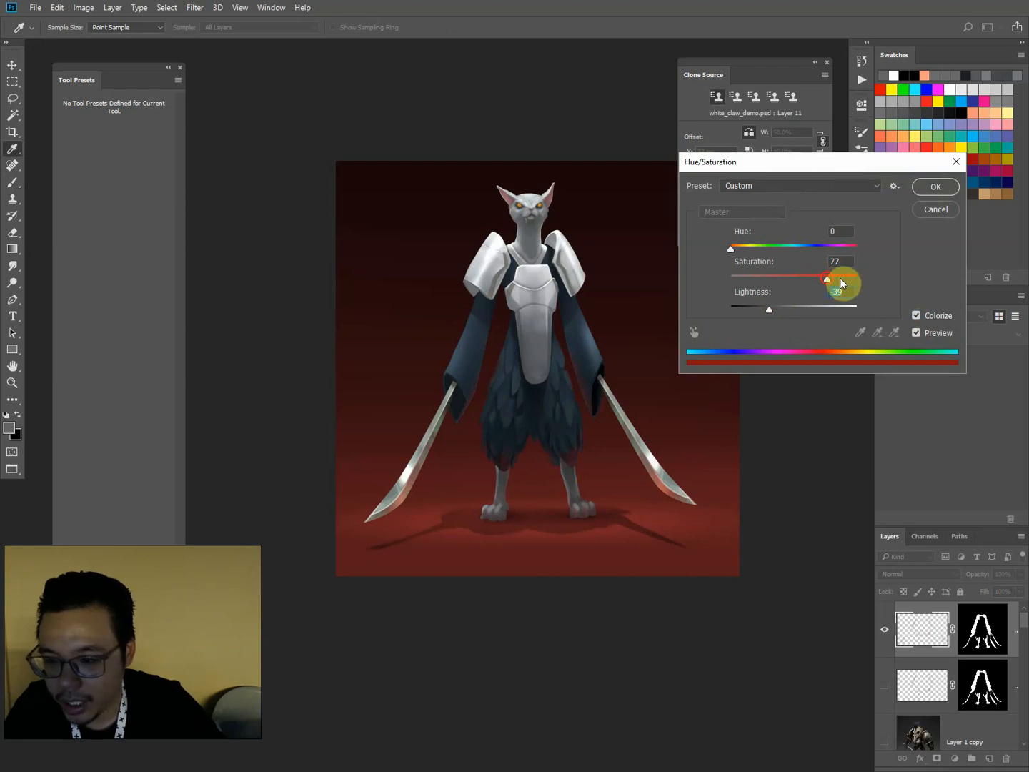
key(Return)
key(b)
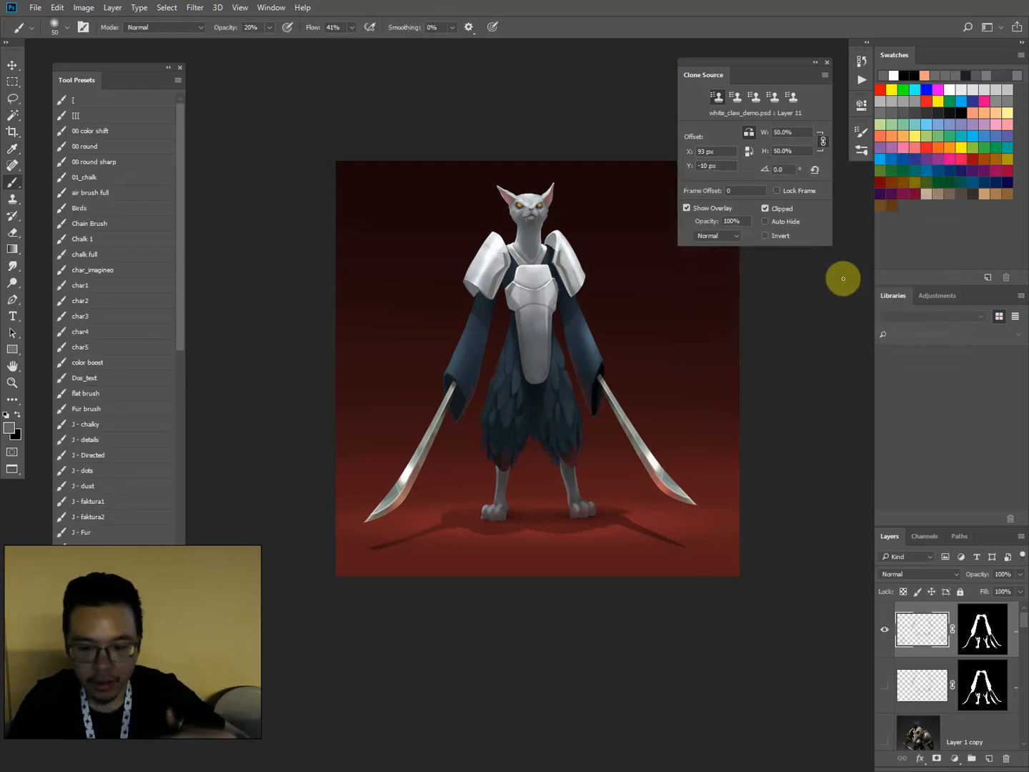
Delete the red-tinted copies of the bounce light layer and show the original grey light layer.
key(ctrl+plus)
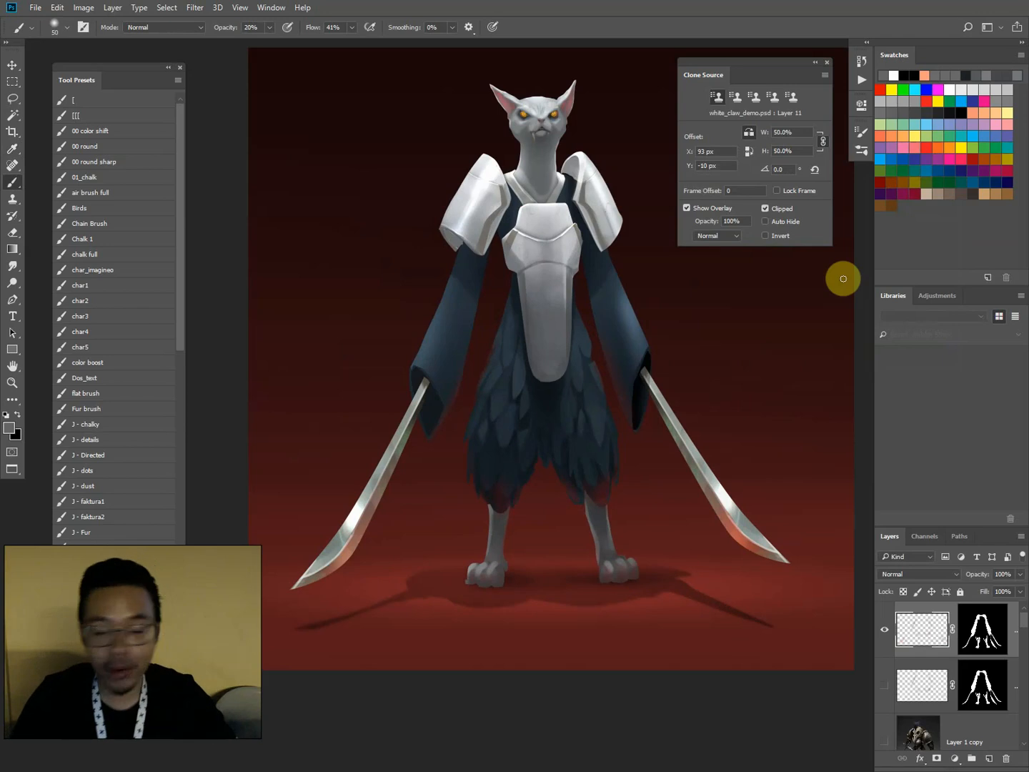
click(887, 685)
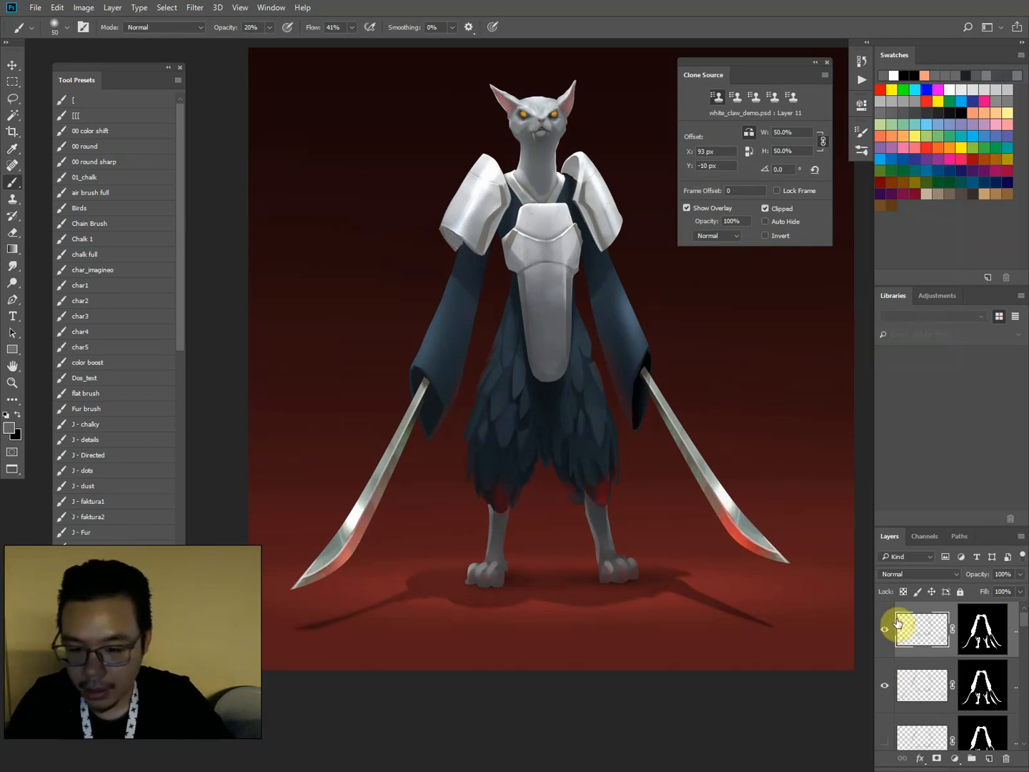
key(Delete)
key(Delete)
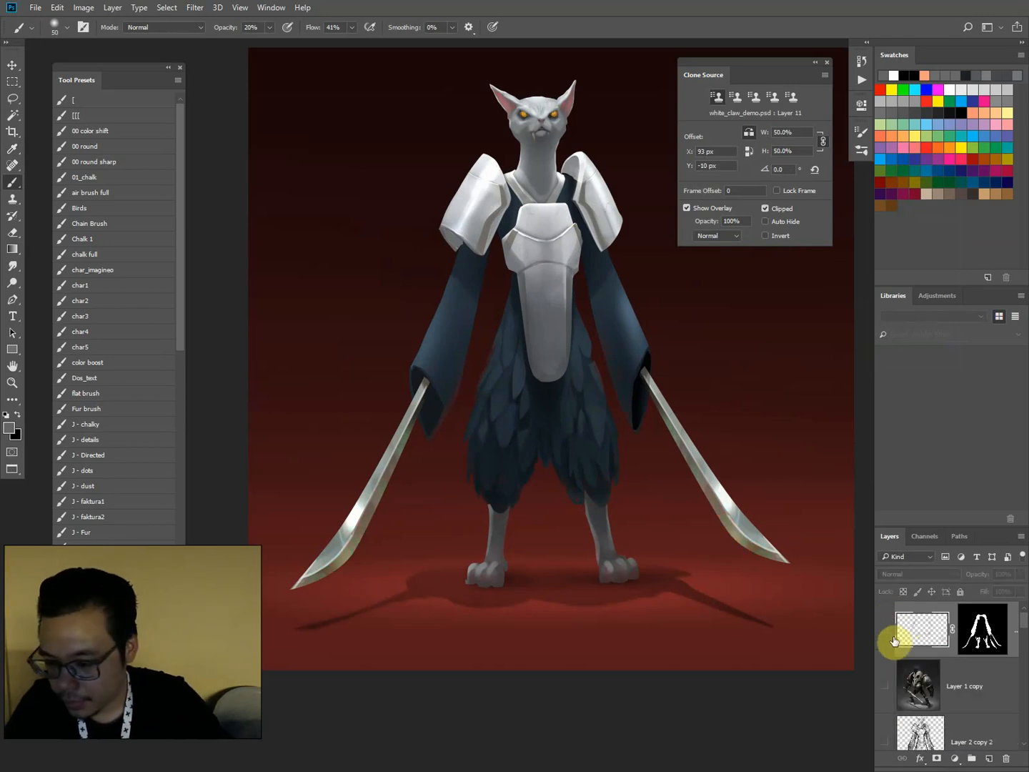
click(891, 636)
Hide the red background copy to bring back the grey backdrop.
scroll(1026, 643, down, 5)
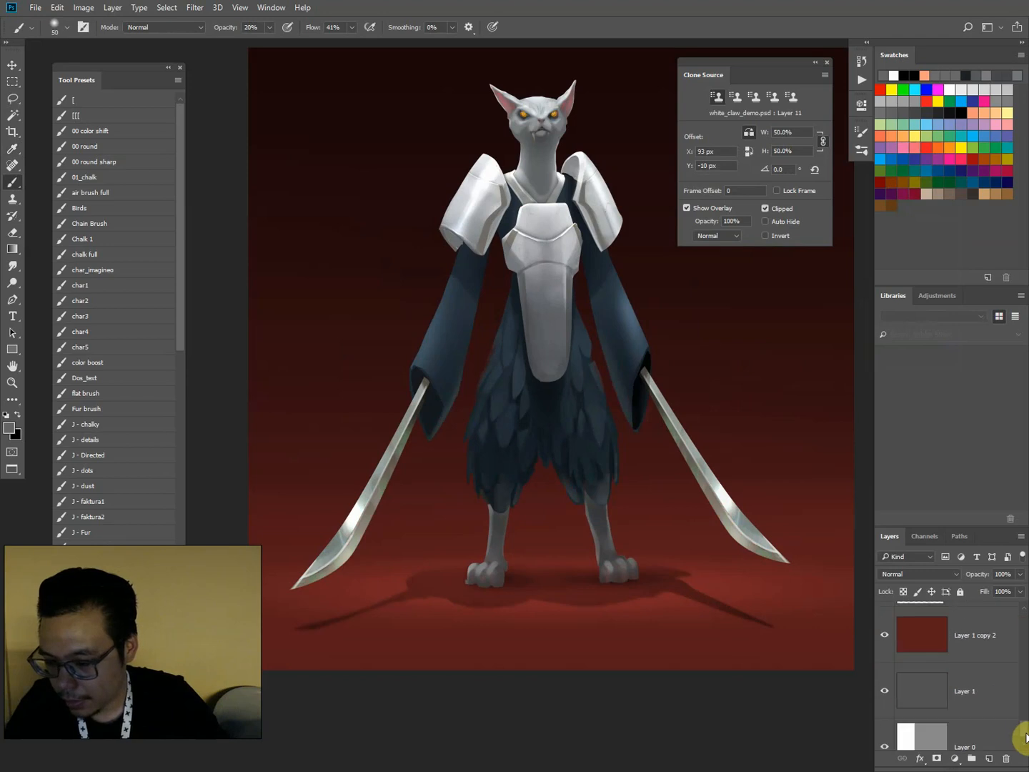
click(888, 616)
key(ctrl+minus)
key(ctrl+minus)
Select the armour layer and darken it with Levels, lowering the midtones and limiting the white output to 228.
key(v)
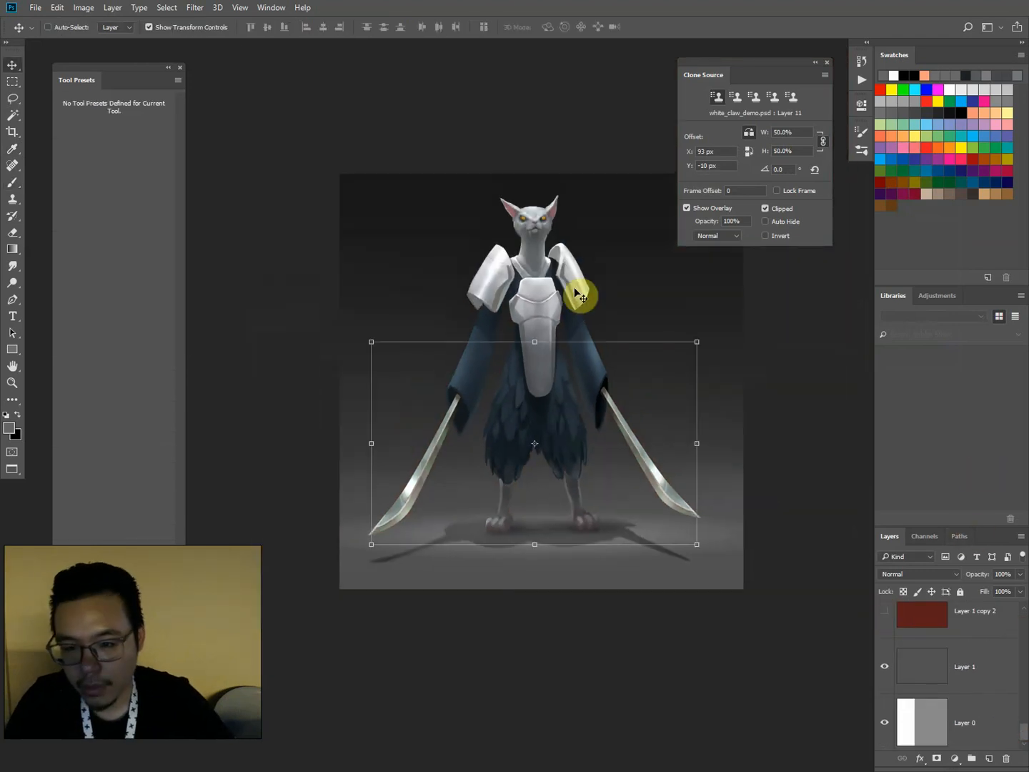
click(548, 346)
key(ctrl+plus)
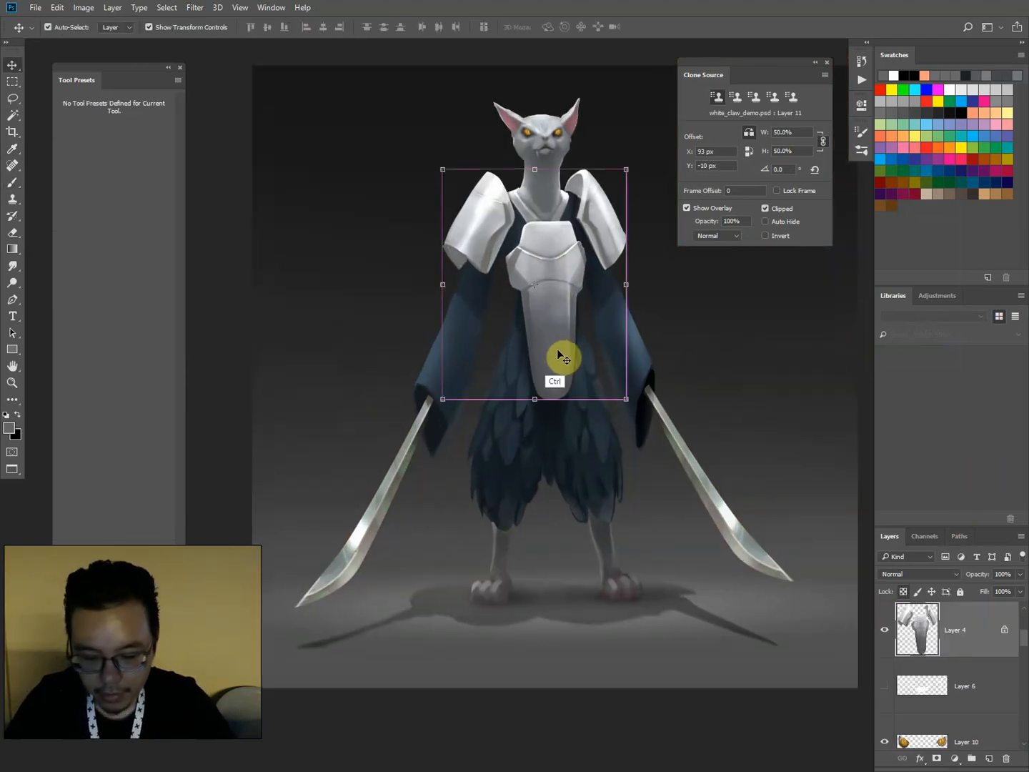
key(ctrl+l)
mouse_move(796, 504)
mouse_down()
mouse_move(817, 505)
mouse_move(807, 505)
mouse_up()
drag(876, 556, 859, 556)
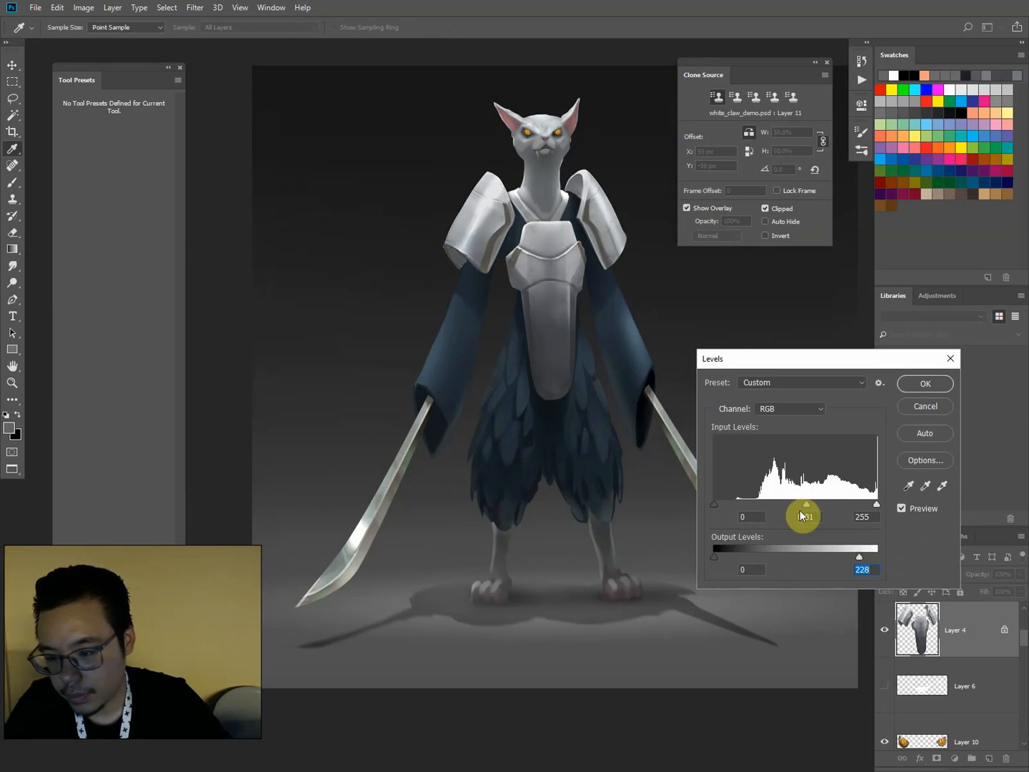
drag(806, 504, 812, 504)
key(Return)
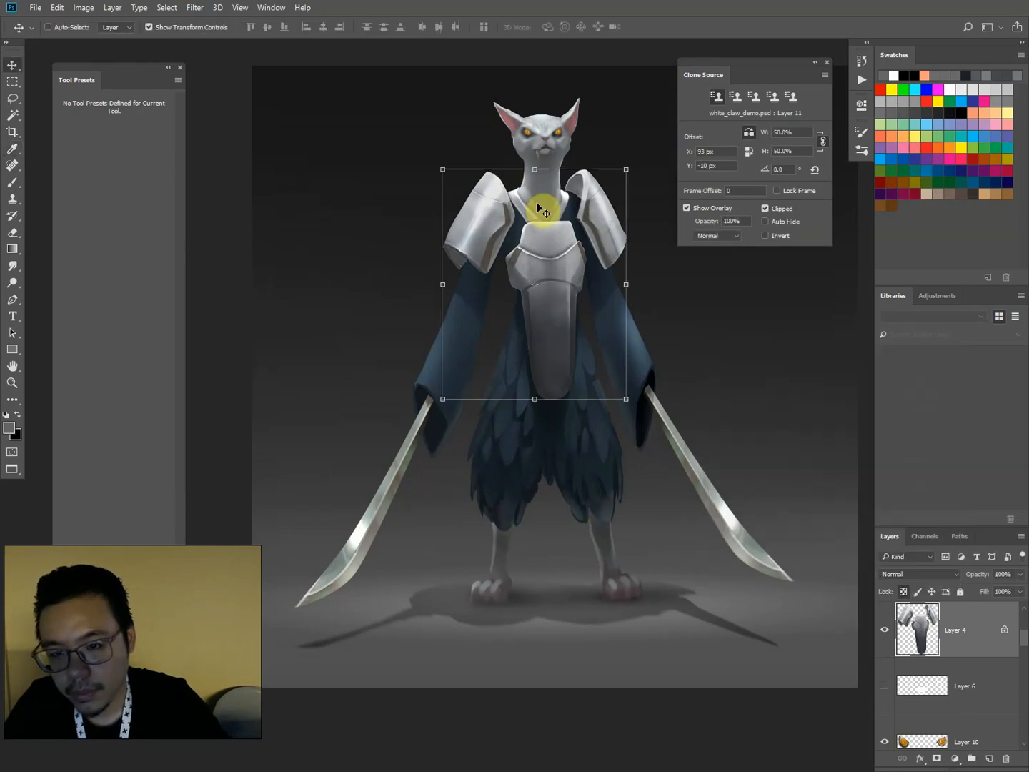
Select the cat's head layer and darken its midtones slightly with Levels.
ctrl+click(544, 222)
drag(798, 506, 807, 509)
key(Return)
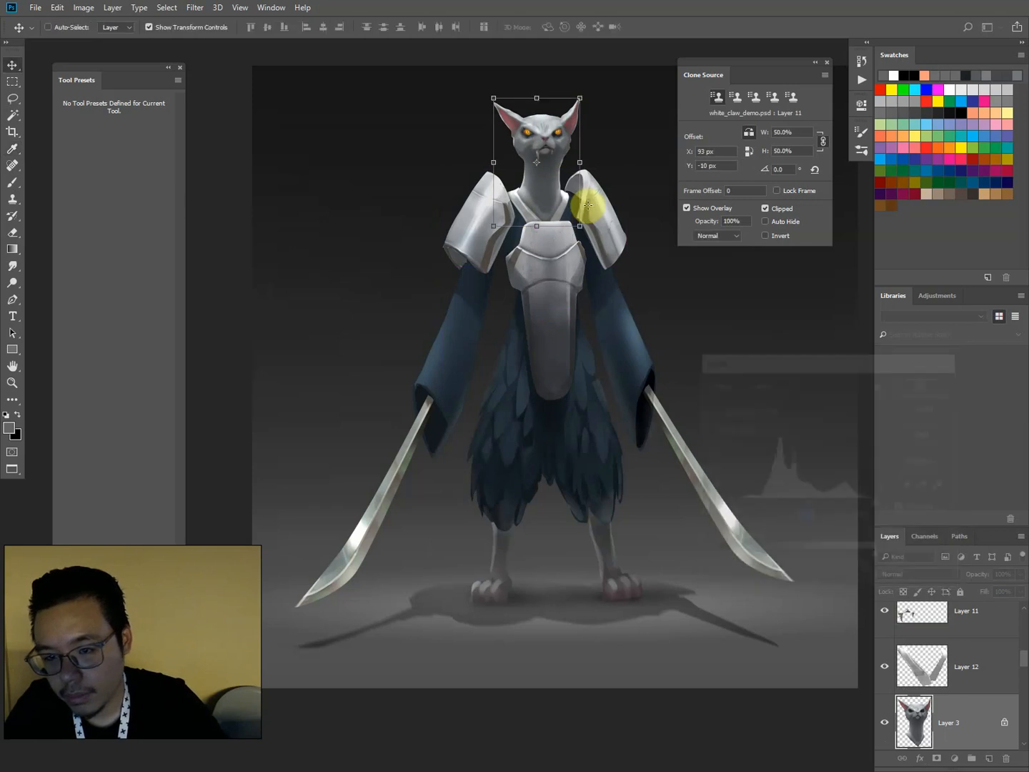
Return to the armour layer and brighten its midtones to 1.04 with Levels.
ctrl+click(612, 223)
key(ctrl+l)
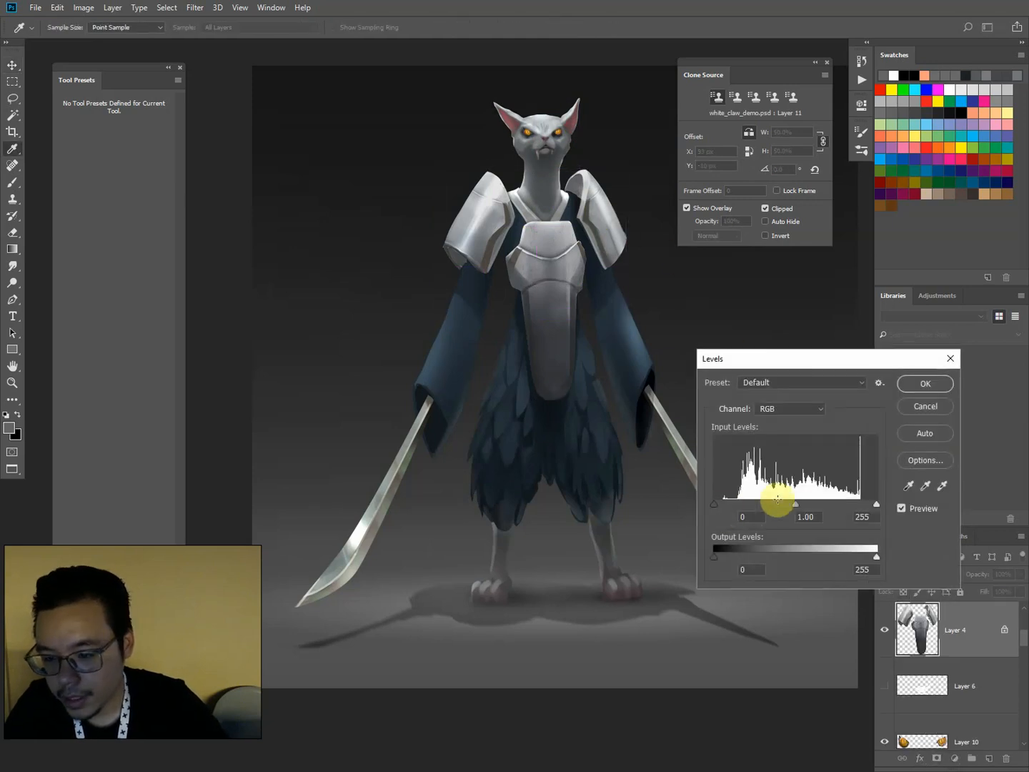
drag(798, 504, 794, 506)
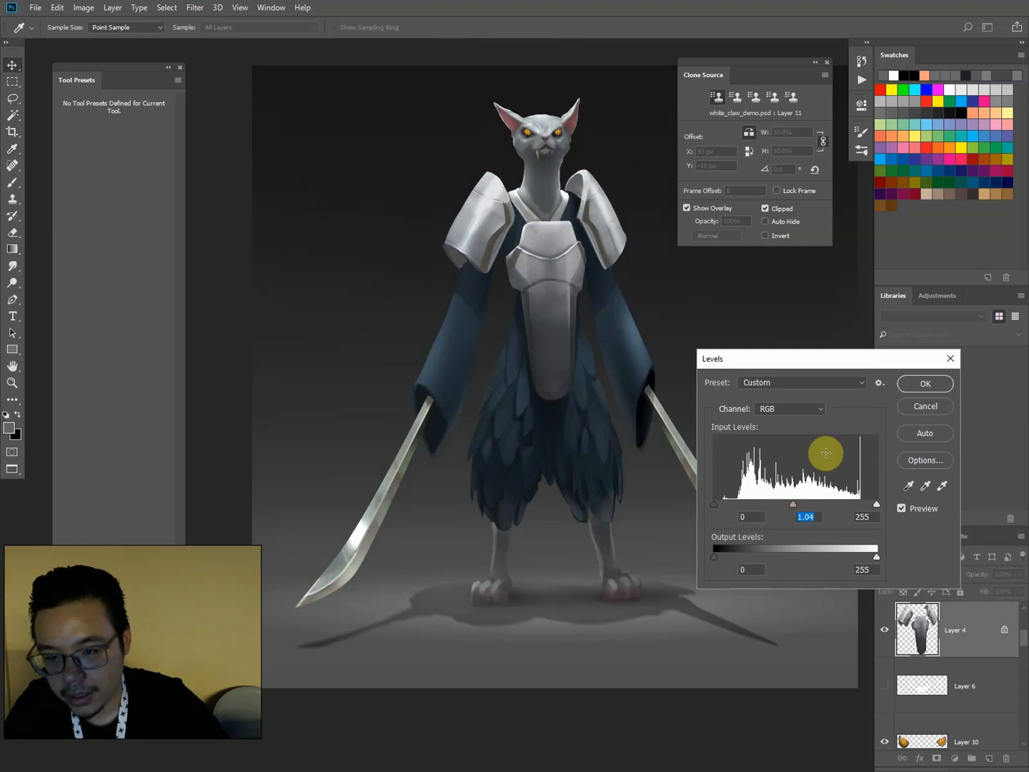
key(Return)
Lasso both shoulder plates on the armour layer and dim them with Levels by setting the white output to 217.
key(l)
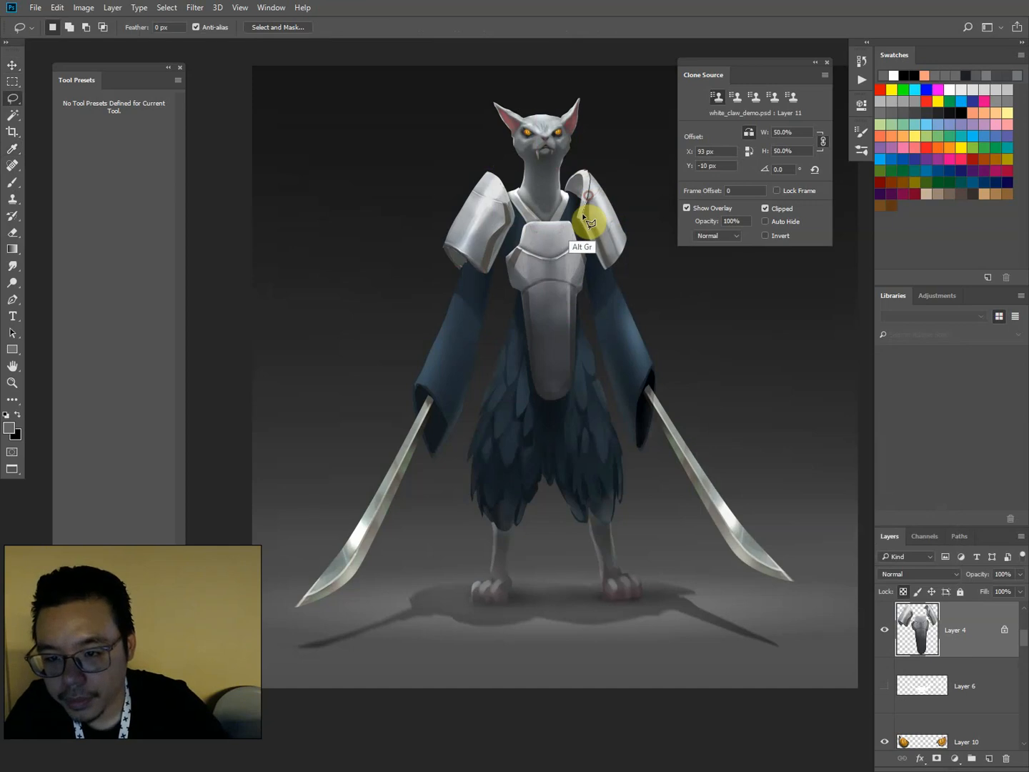
mouse_move(585, 216)
mouse_down()
mouse_move(605, 269)
mouse_move(631, 267)
mouse_move(596, 173)
mouse_up()
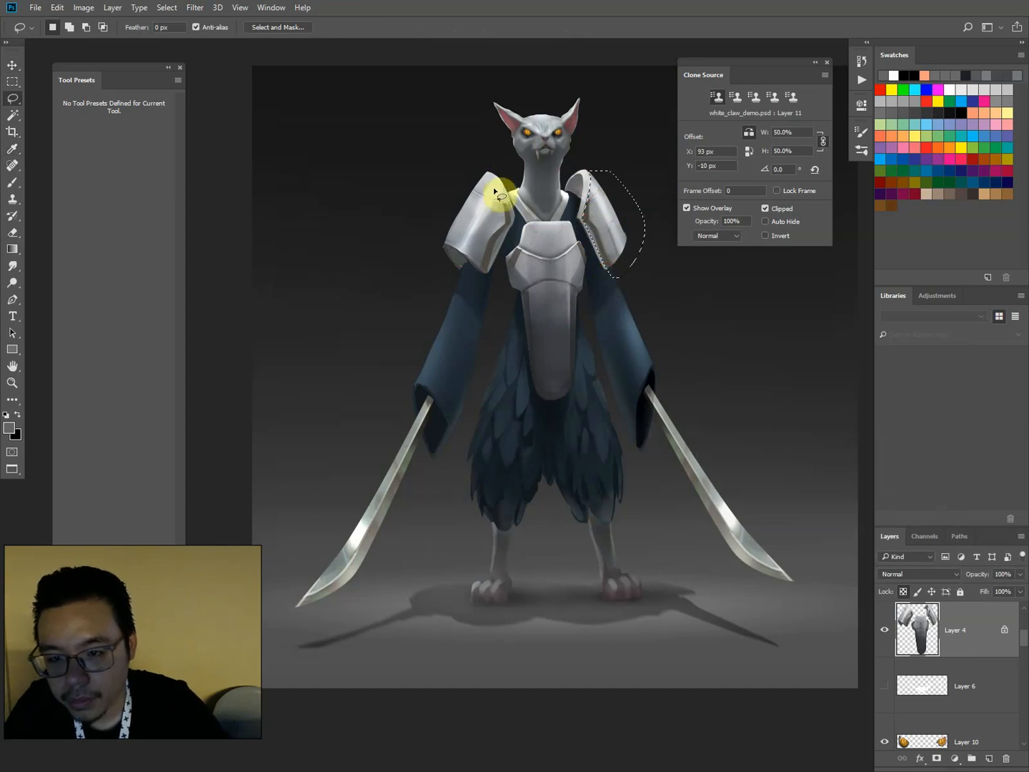
mouse_move(472, 172)
mouse_down()
mouse_move(508, 190)
mouse_move(515, 218)
mouse_move(491, 272)
mouse_move(450, 241)
mouse_up()
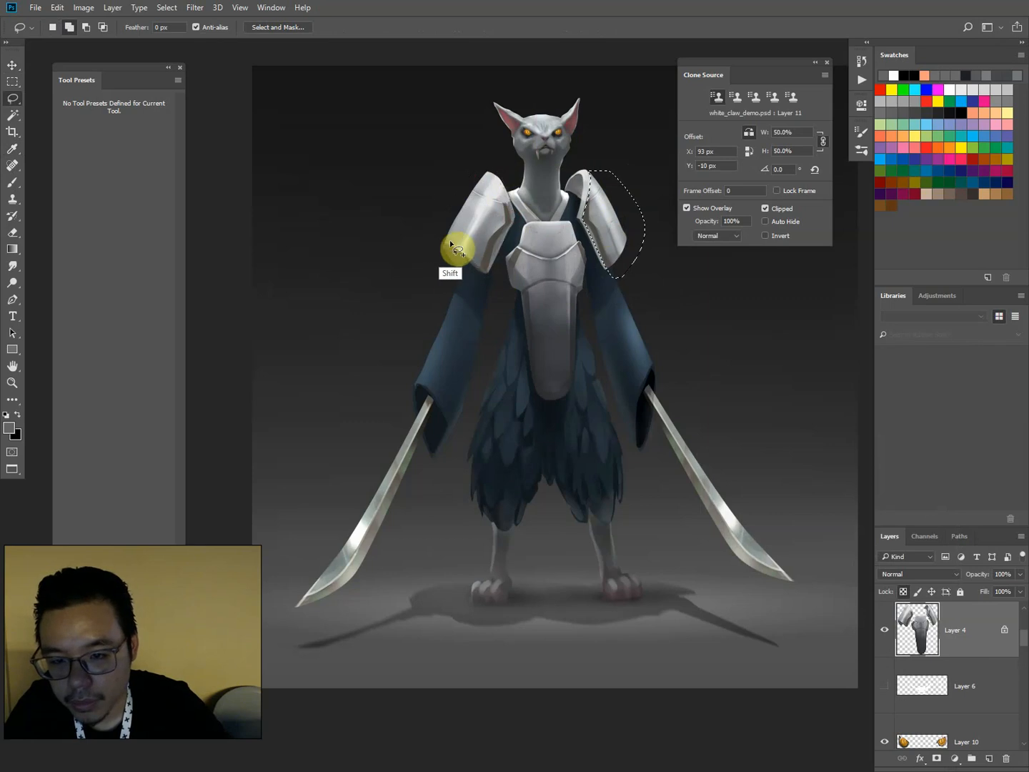
key(ctrl+l)
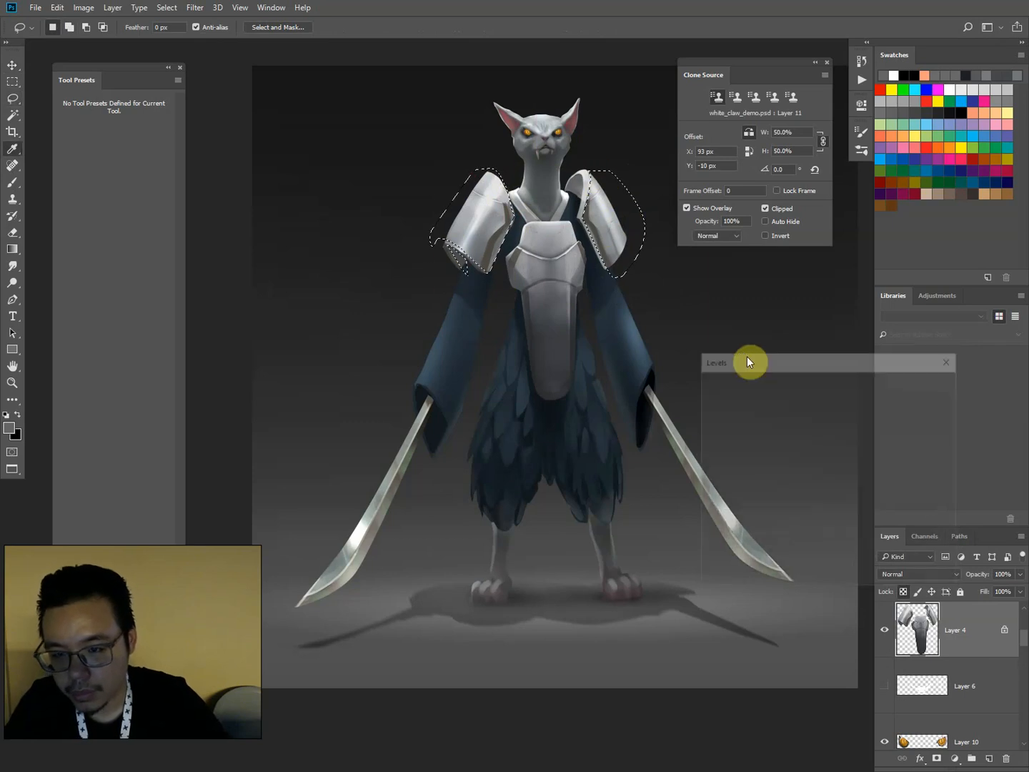
drag(852, 550, 852, 552)
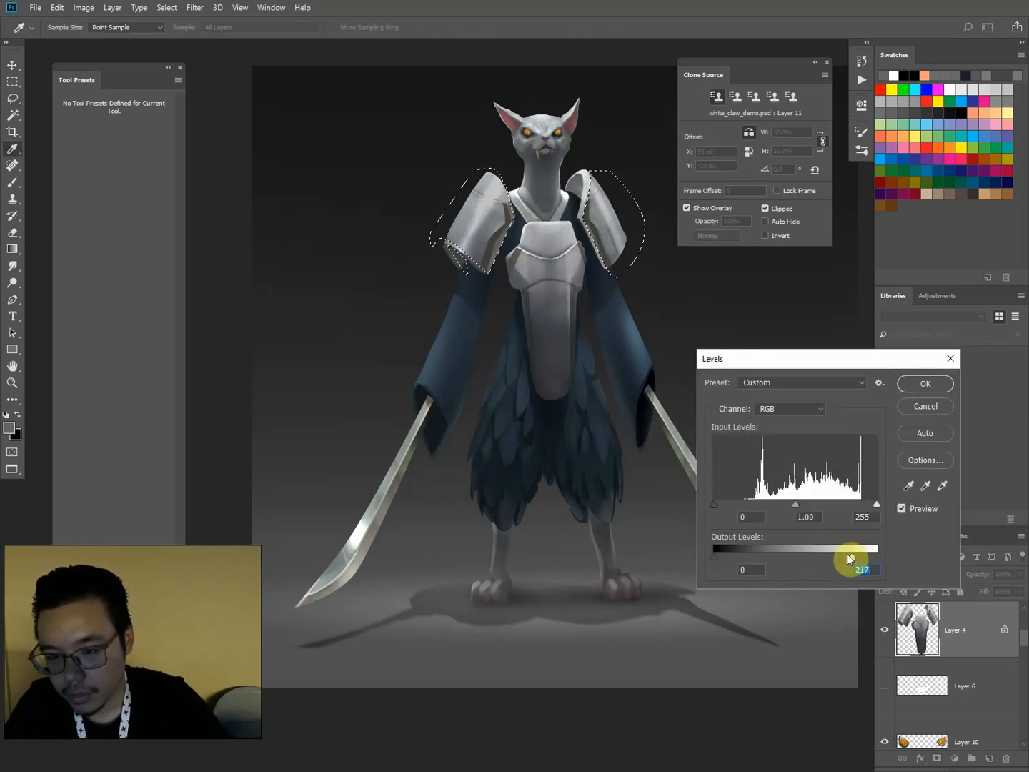
key(Return)
Deselect the shoulder plates and dodge the highlights along one plate's outer upper edge at 30% exposure.
key(o)
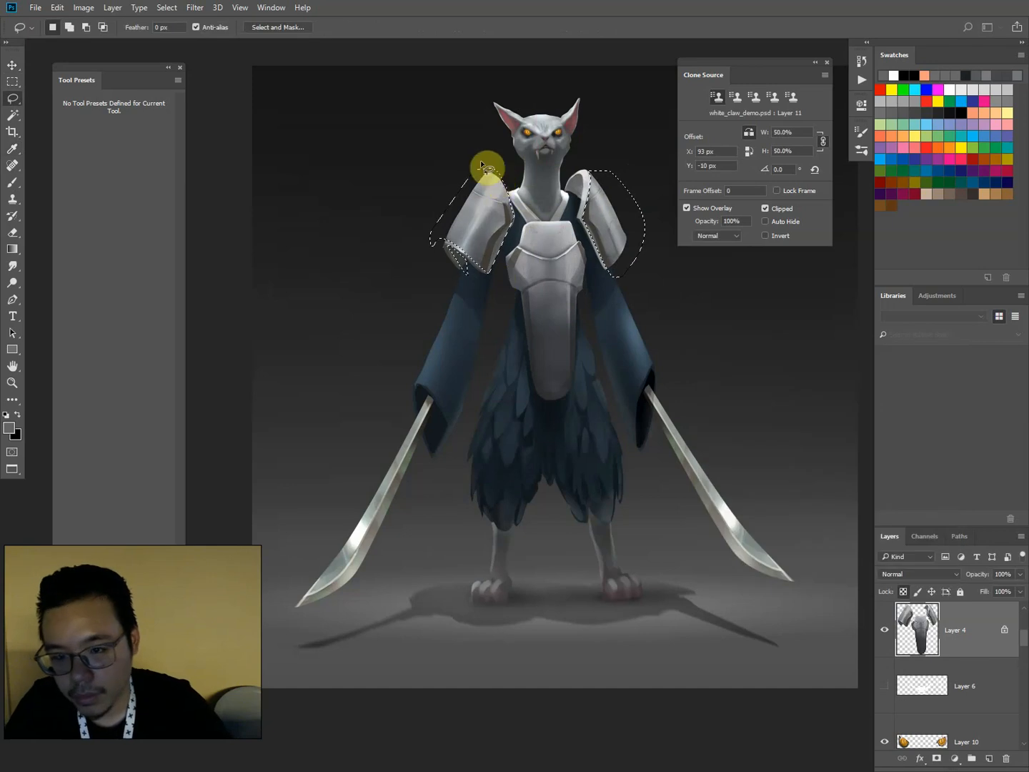
key(ctrl+d)
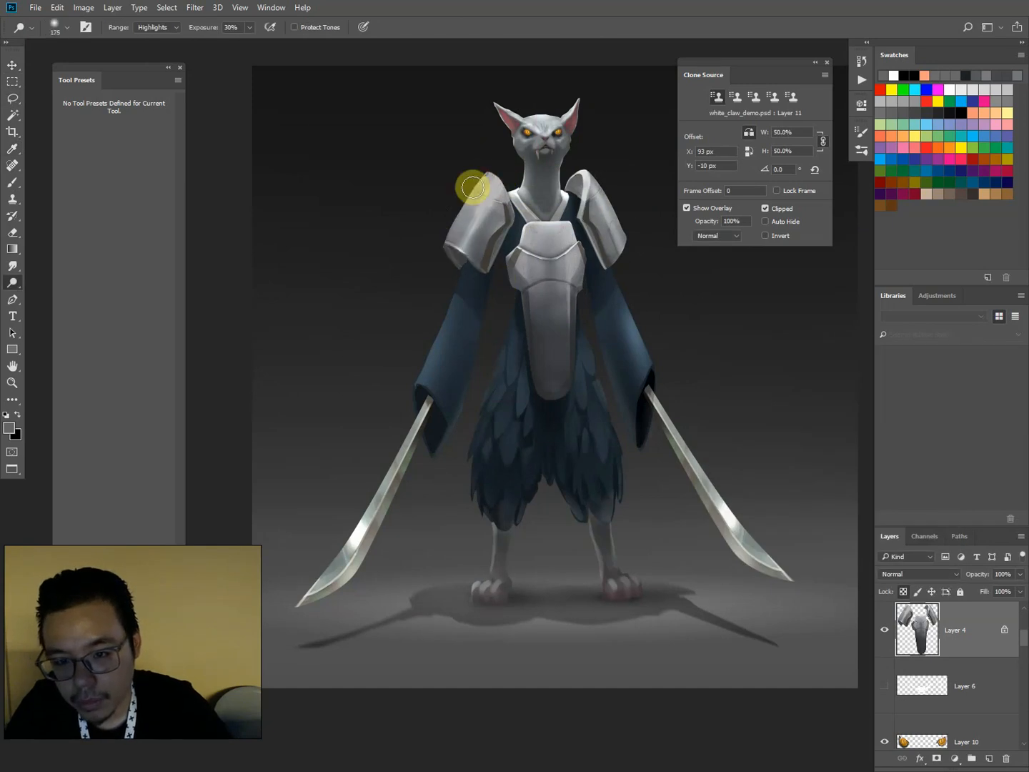
drag(447, 225, 477, 180)
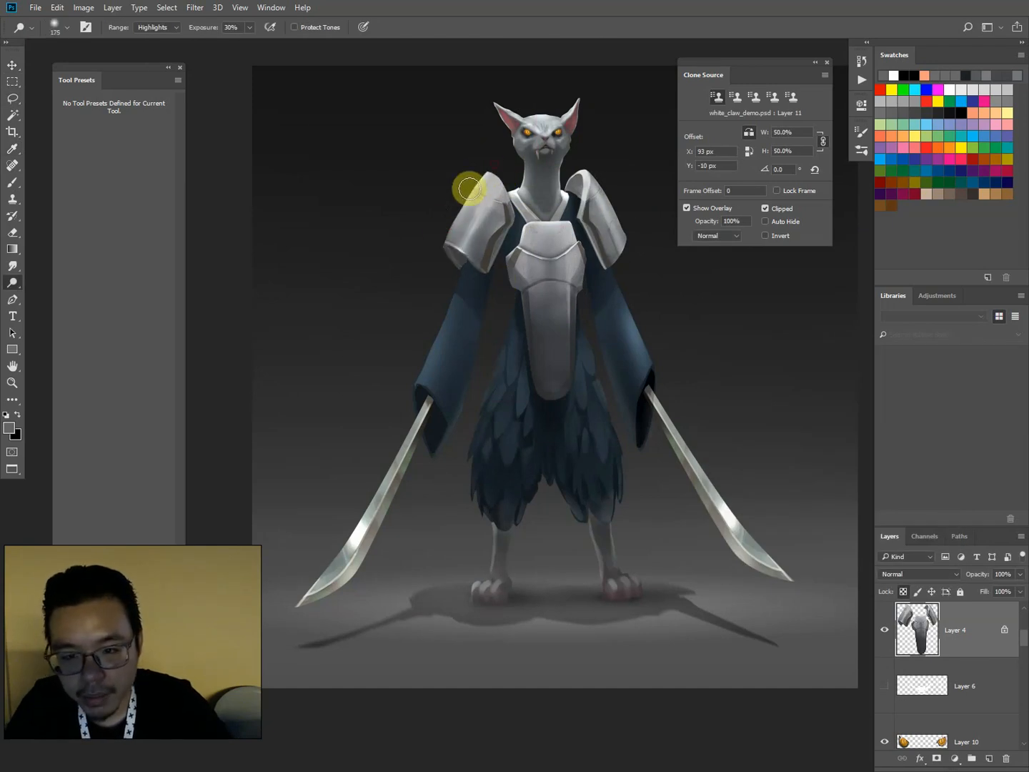
mouse_move(486, 122)
mouse_down()
mouse_move(451, 170)
mouse_move(491, 183)
mouse_up()
Select the collar layer and burn its bright highlights slightly at 30% exposure.
key(v)
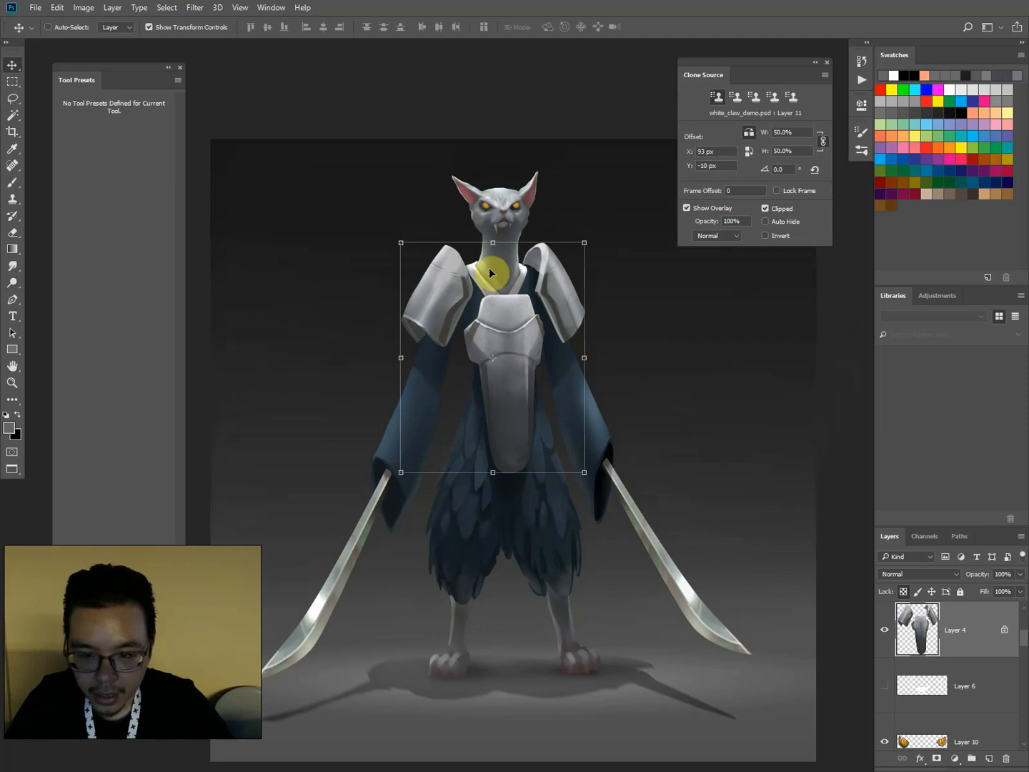
ctrl+click(488, 270)
ctrl+click(482, 286)
key(o)
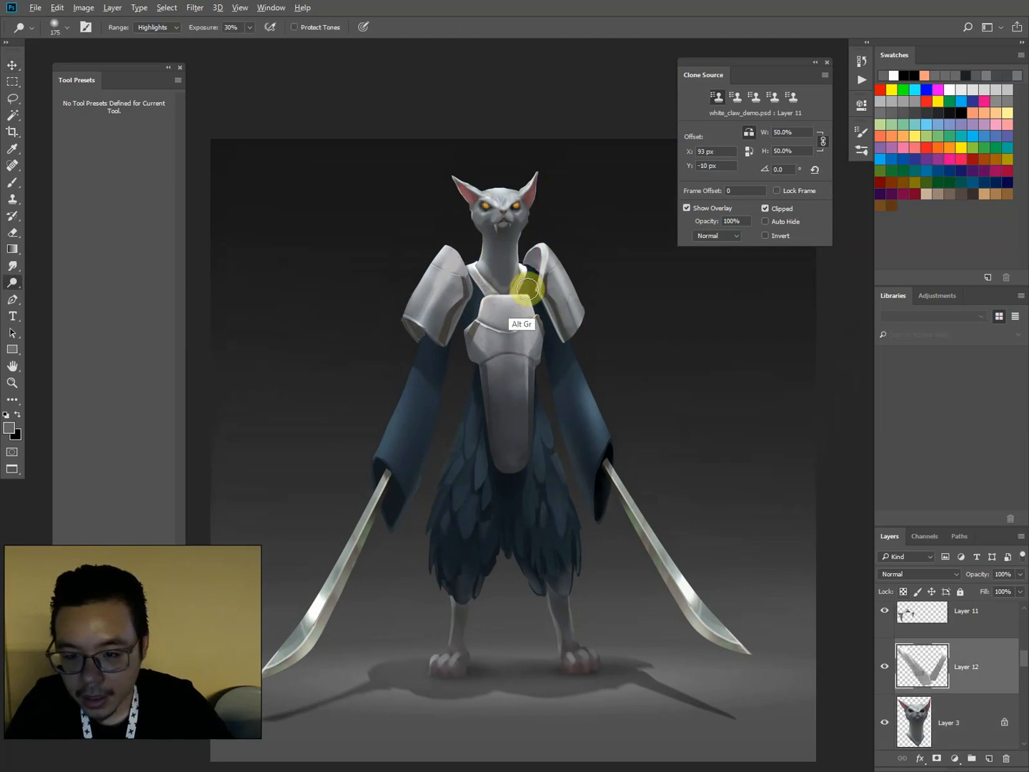
key(b)
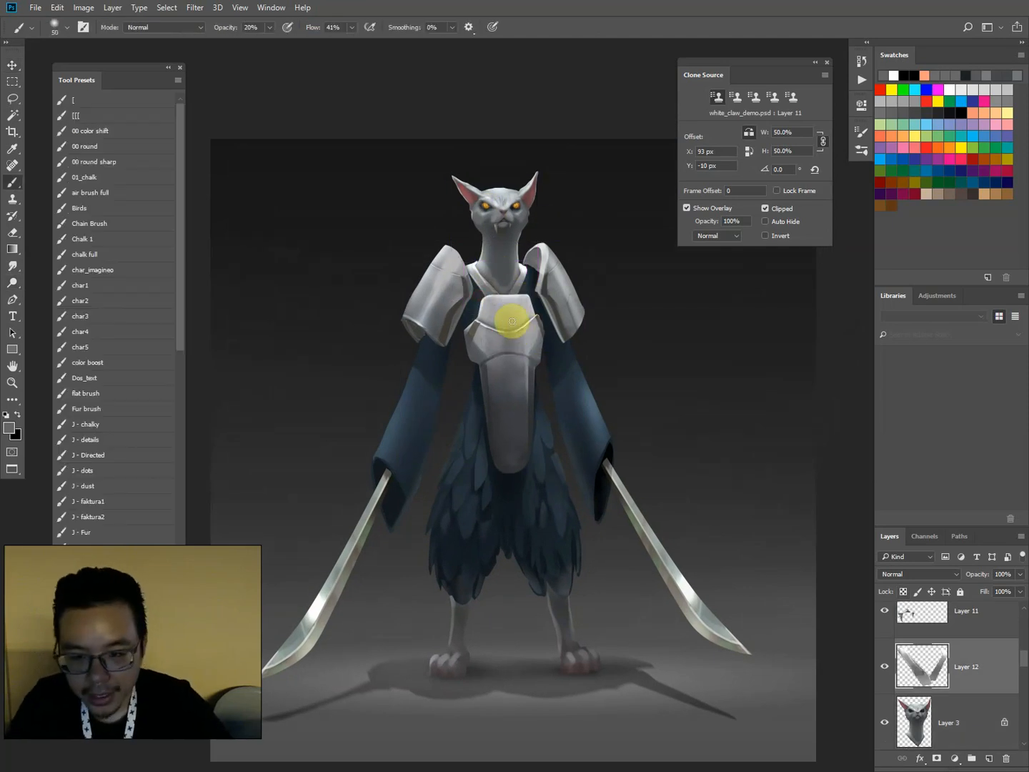
Return to the armour layer and lasso the two upper chest plates along their outer edges.
key(v)
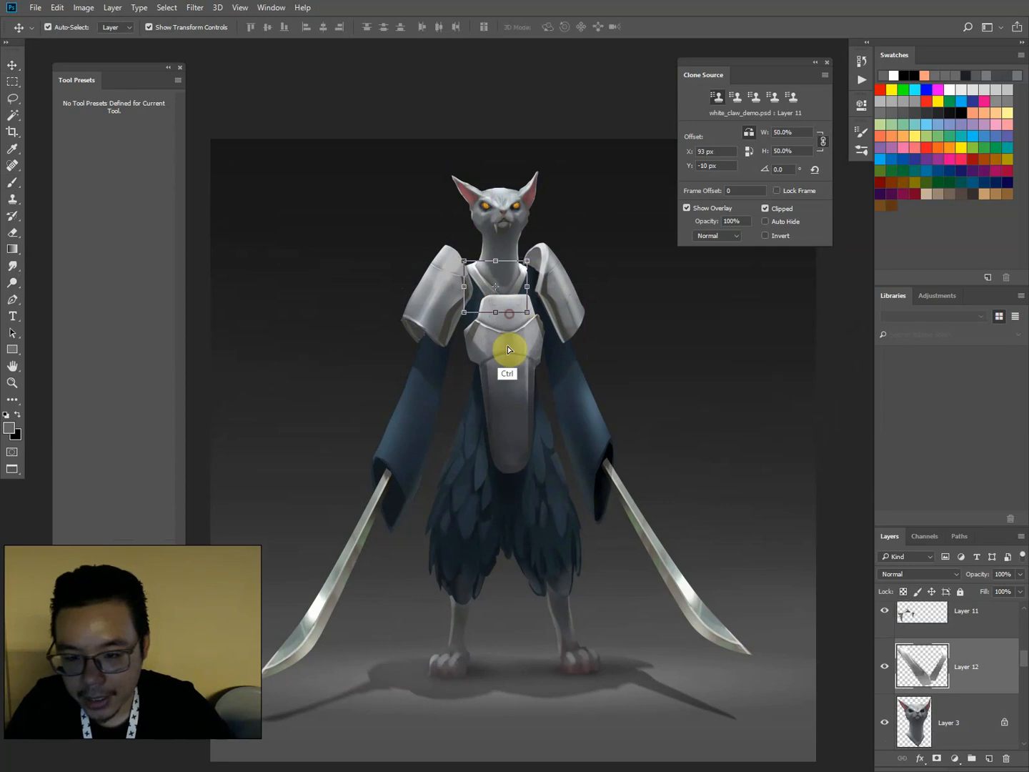
click(484, 324)
key(l)
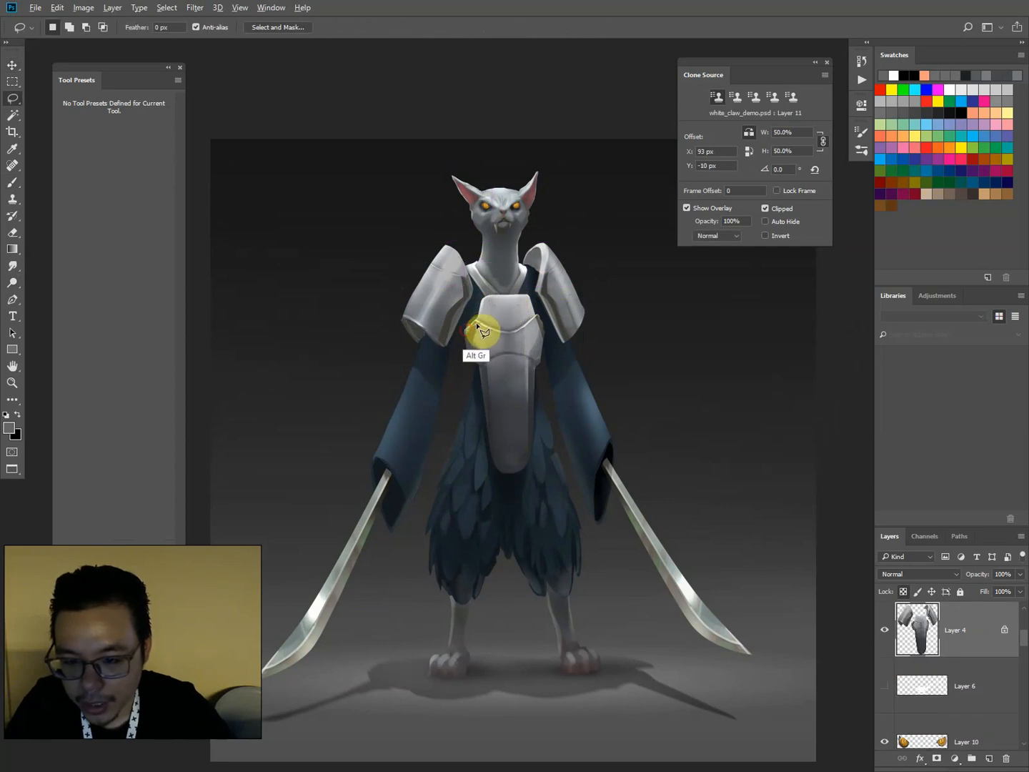
click(484, 301)
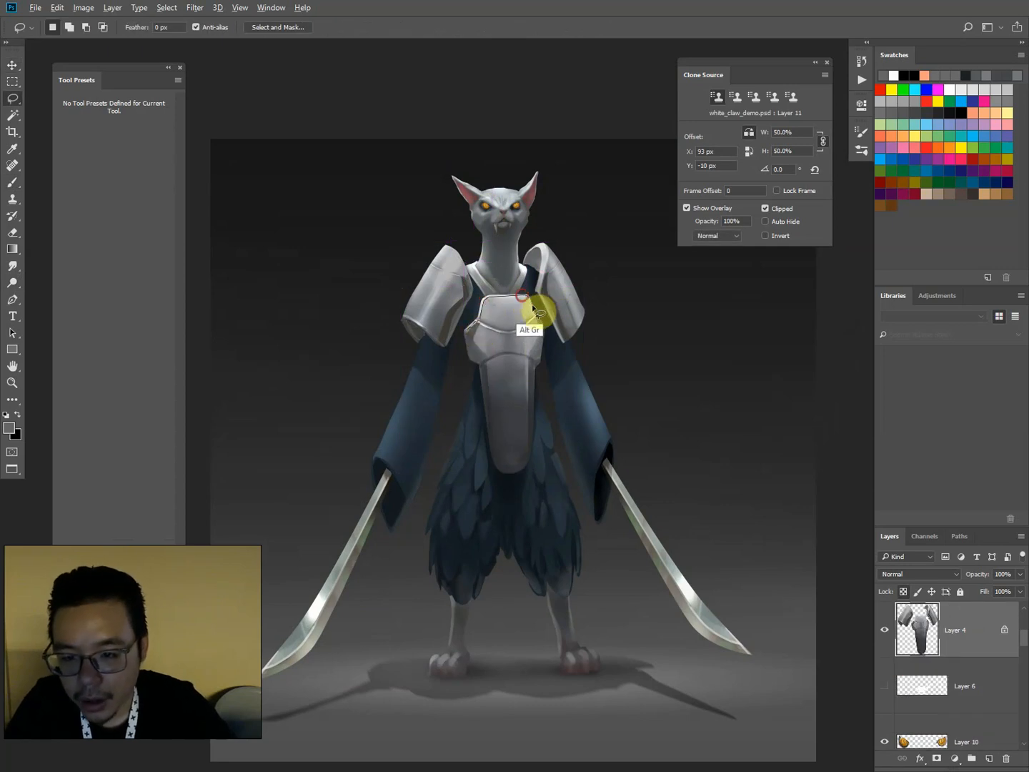
click(540, 334)
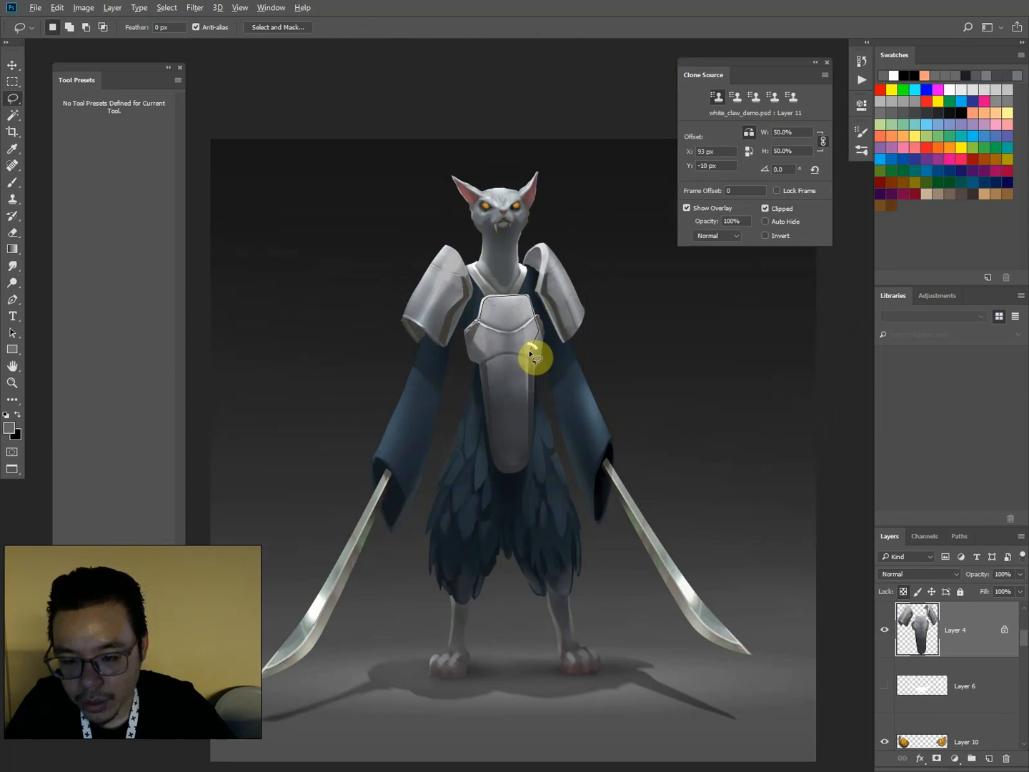
alt+click(488, 357)
alt+click(467, 332)
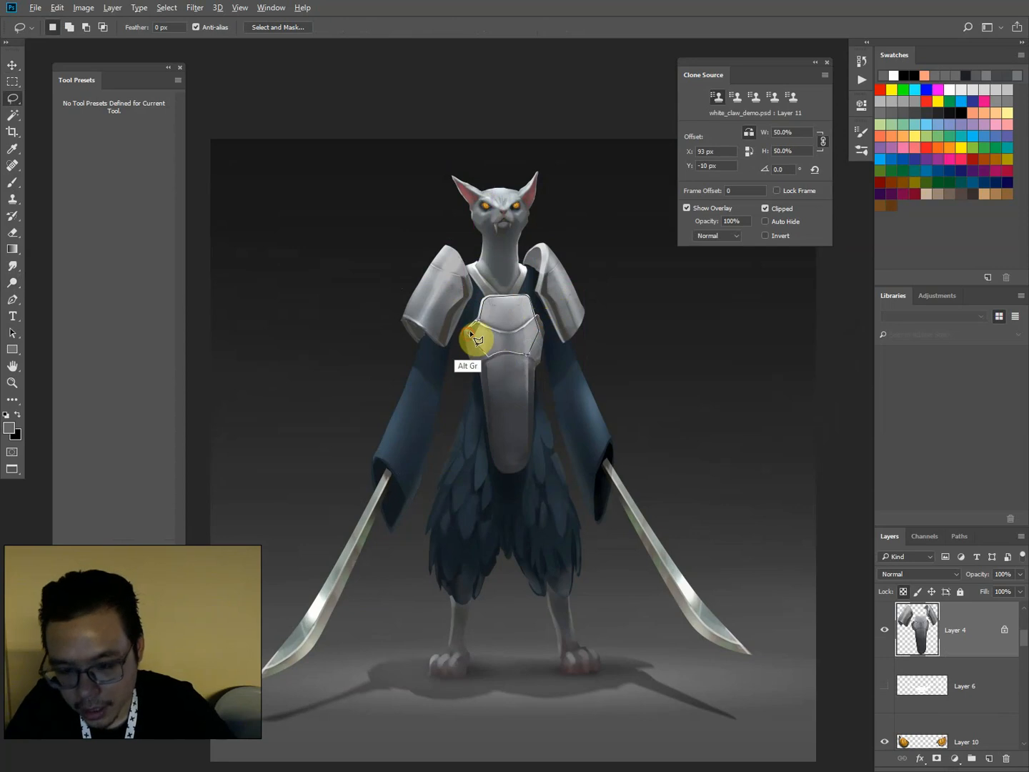
Soften the selected chest plates with Levels using midtones 1.18 and output range 14 to 171, then deselect them.
key(ctrl+l)
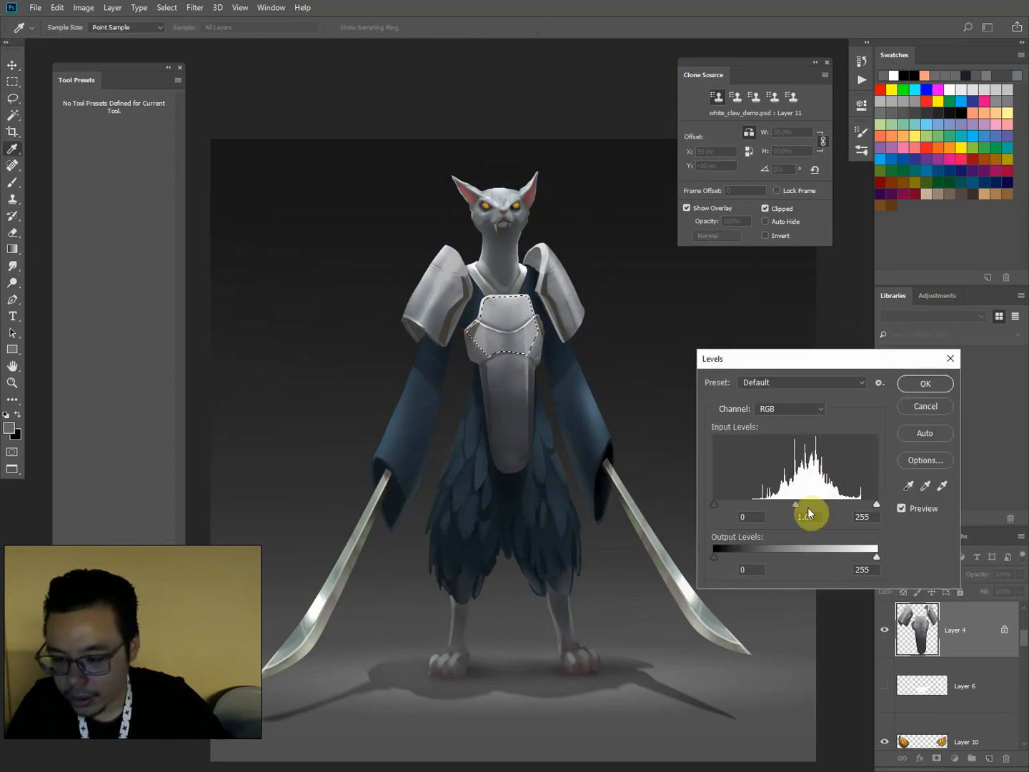
drag(849, 559, 841, 556)
drag(795, 505, 787, 504)
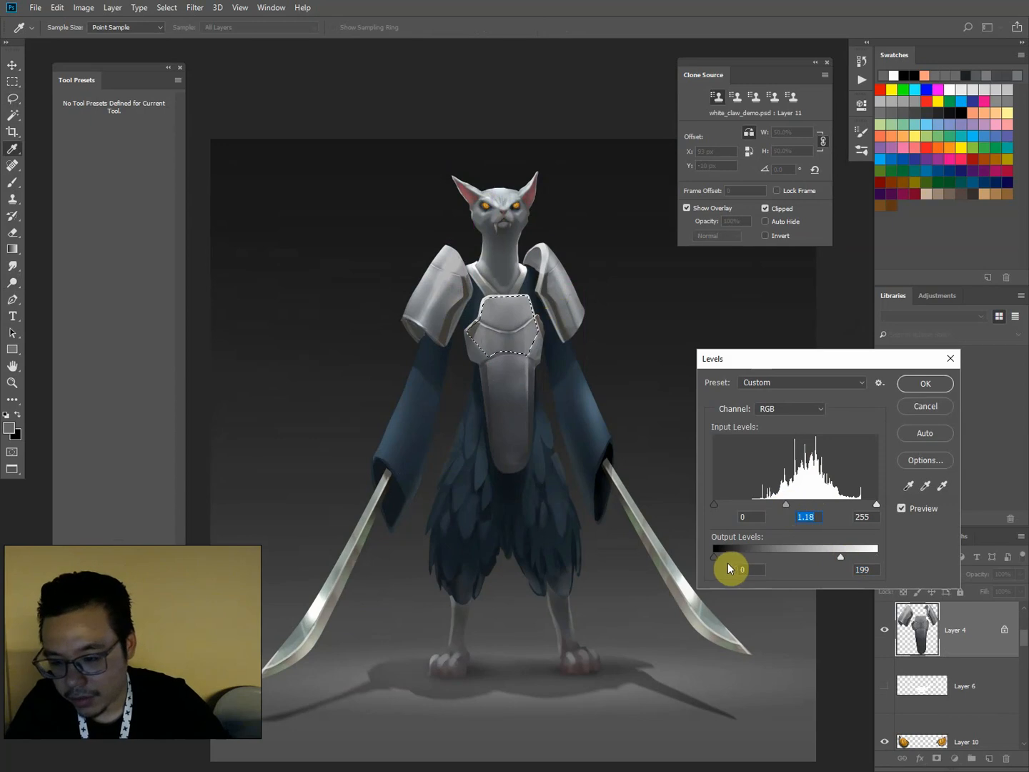
drag(727, 557, 724, 555)
drag(823, 555, 823, 558)
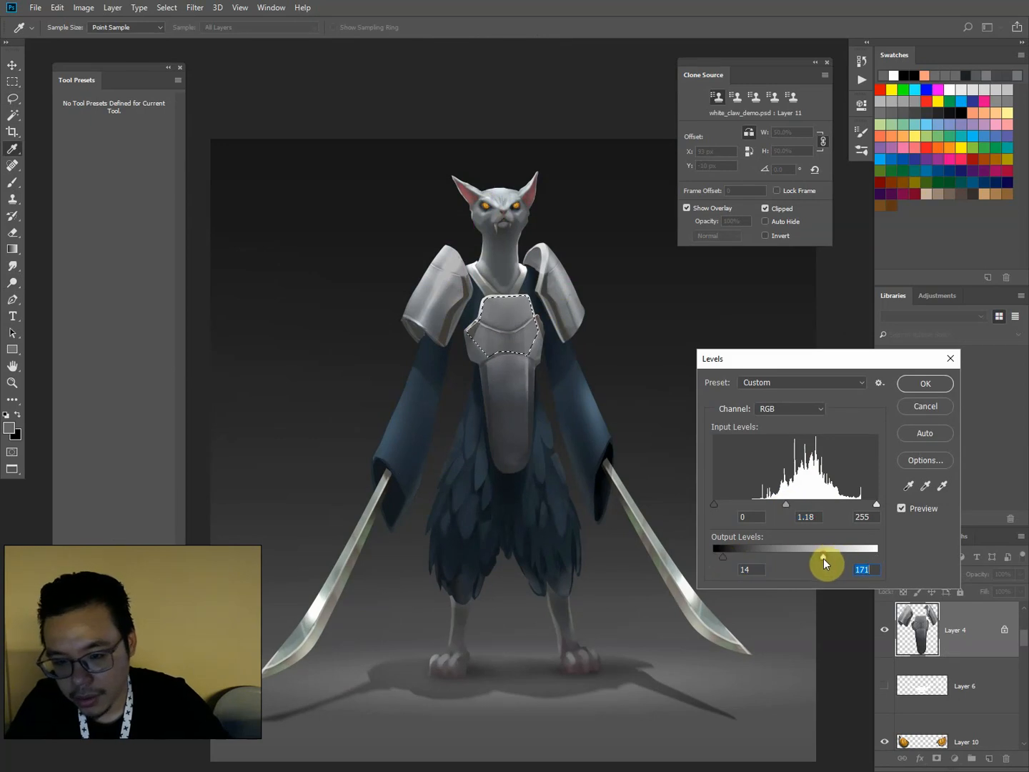
key(Return)
key(ctrl+d)
key(l)
key(ctrl+minus)
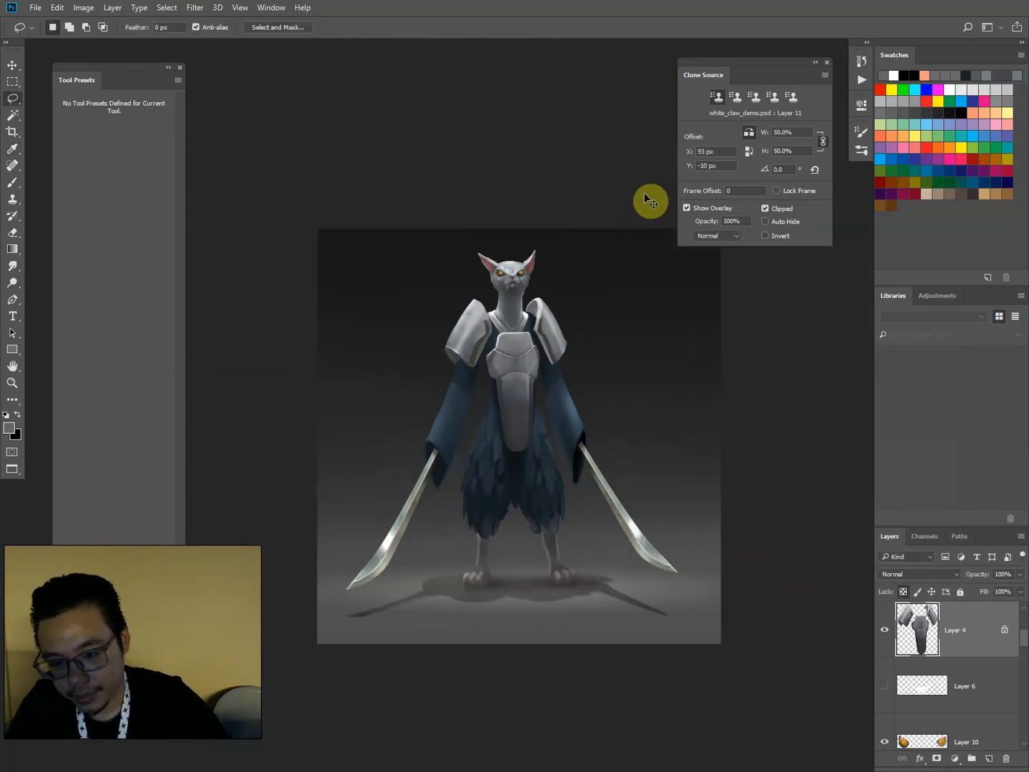
key(ctrl+plus)
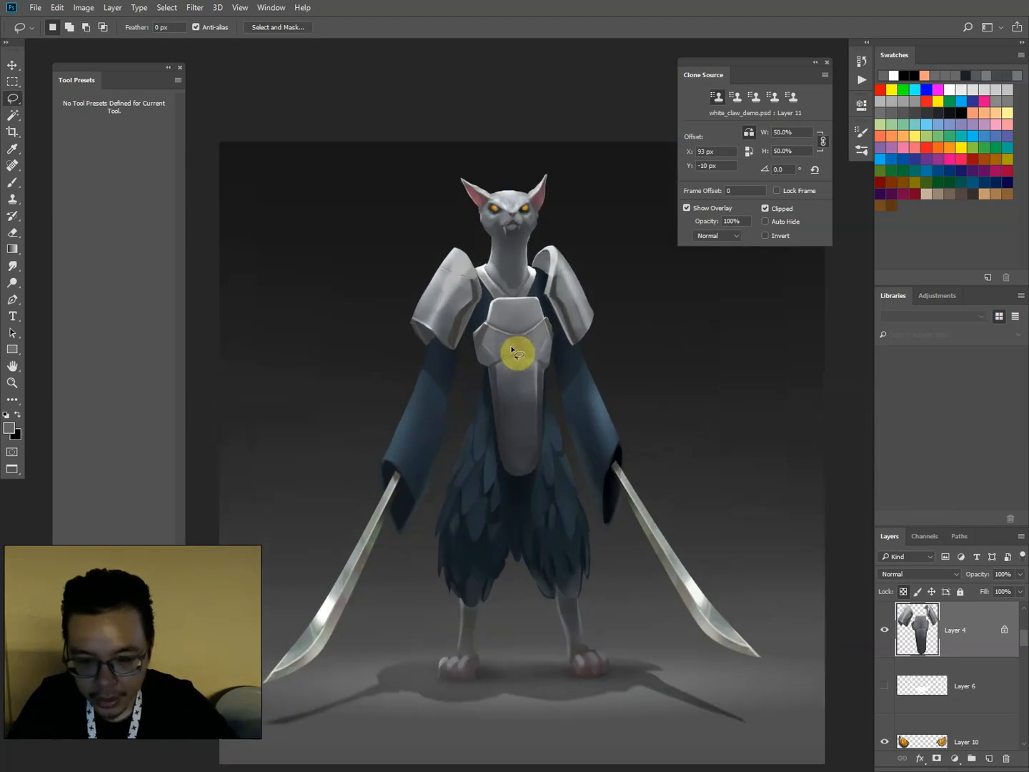
Select the blue robe layer and sample a dark brush colour from the sleeve cuff.
key(c)
key(v)
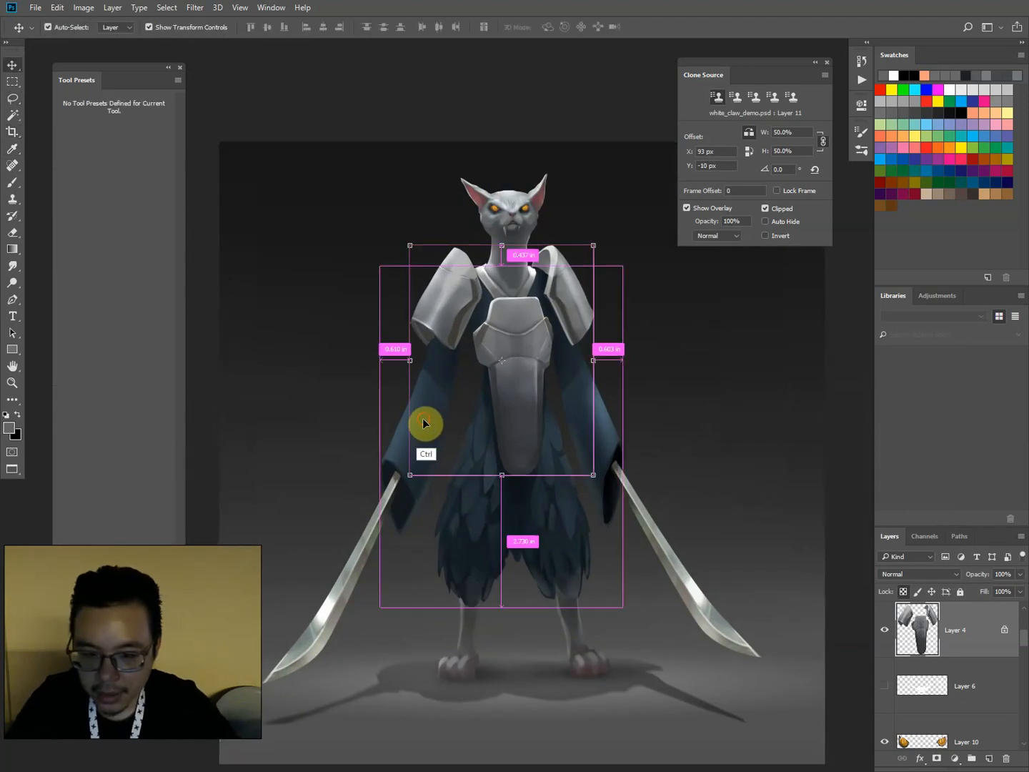
ctrl+click(425, 421)
drag(415, 416, 435, 396)
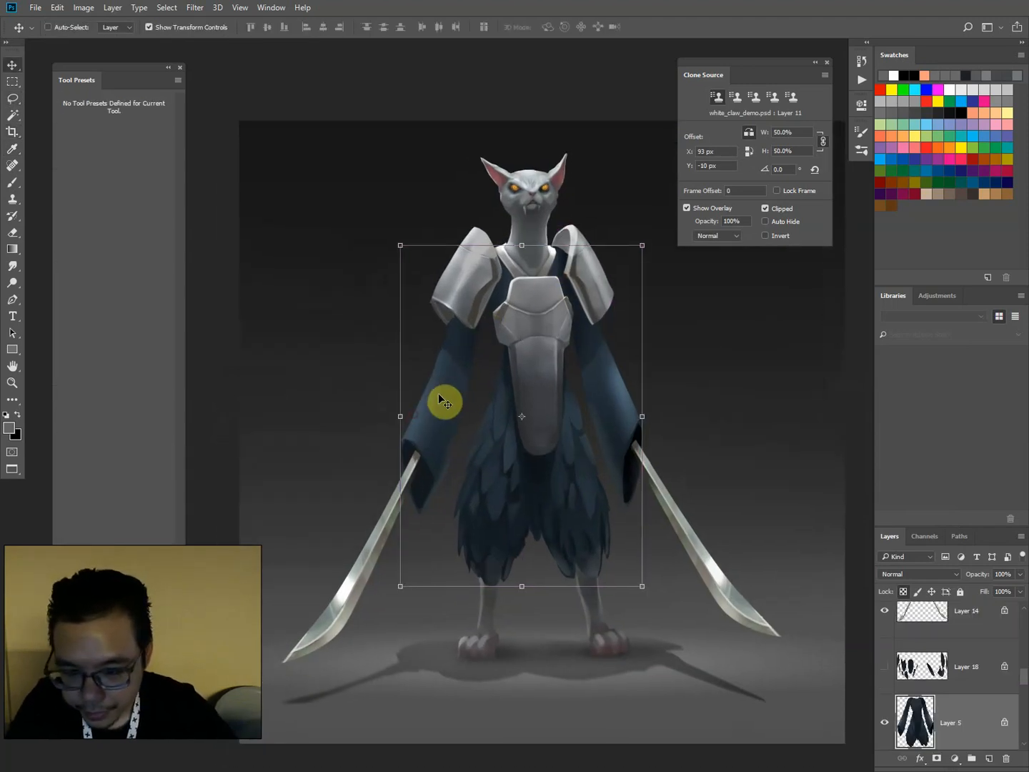
key(b)
alt+click(415, 436)
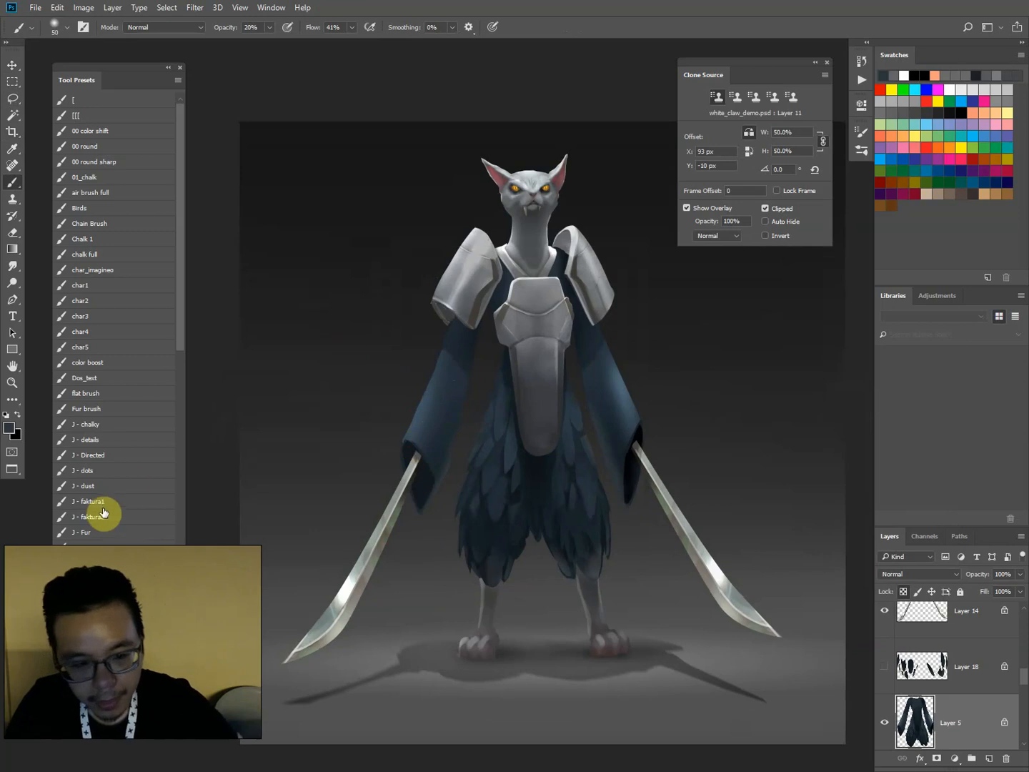
Load the J - chalky brush at 20% opacity, sample a dark blue from the cuff and reduce the brush size to 80.
click(82, 424)
key(2)
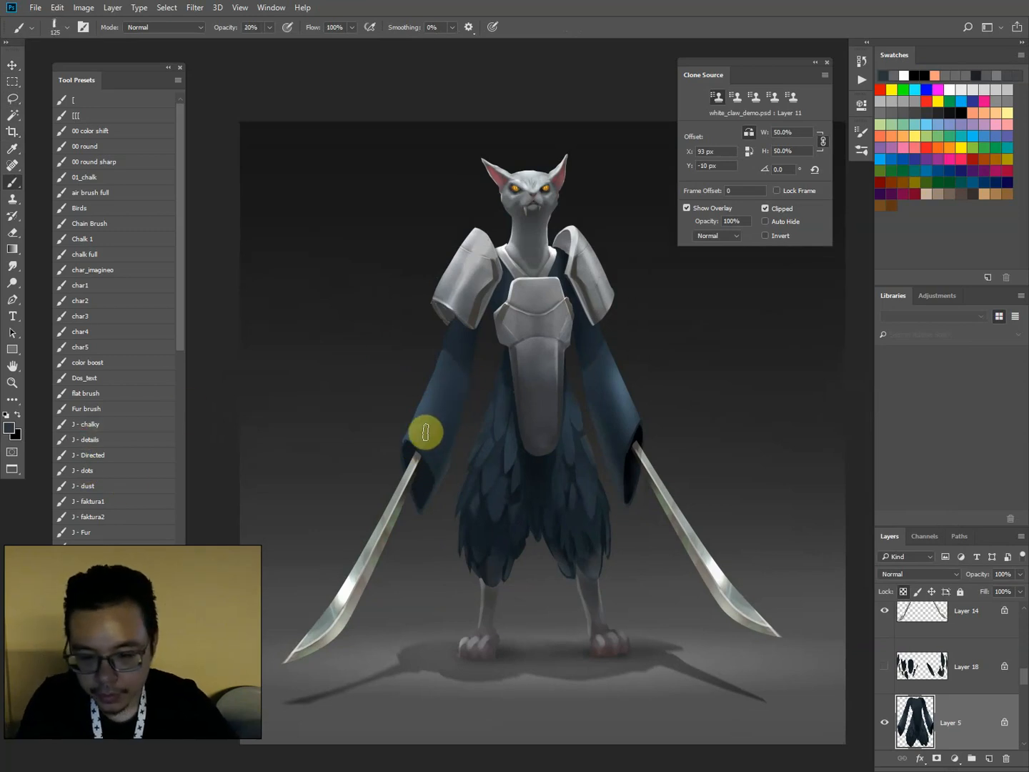
alt+click(416, 433)
alt+click(414, 443)
key([)
key([)
key([)
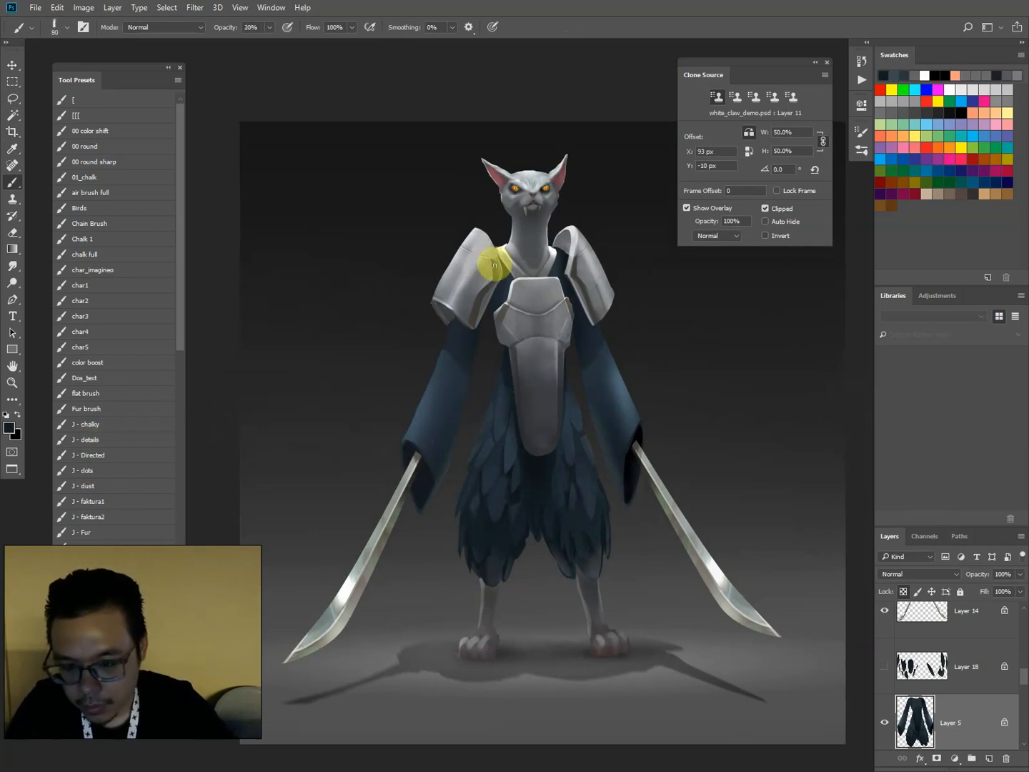
Create a new layer above the robe and set up the J - details brush at size 45 with a dark colour sampled near the cuff.
click(990, 757)
scroll(1010, 681, down, 2)
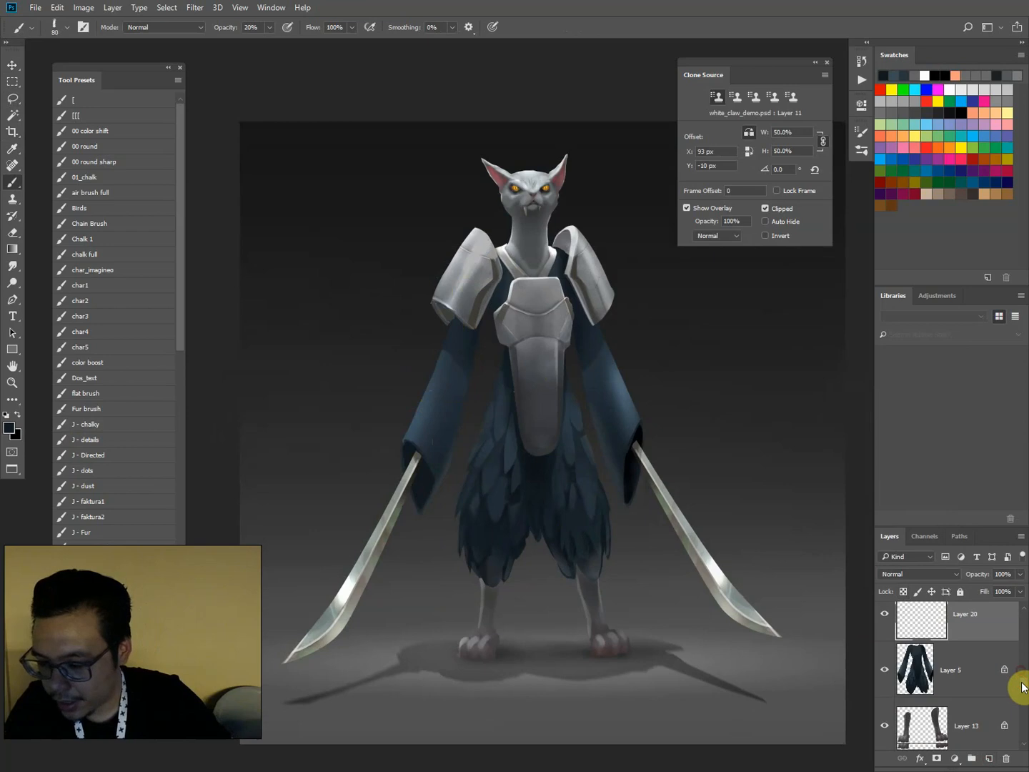
click(80, 440)
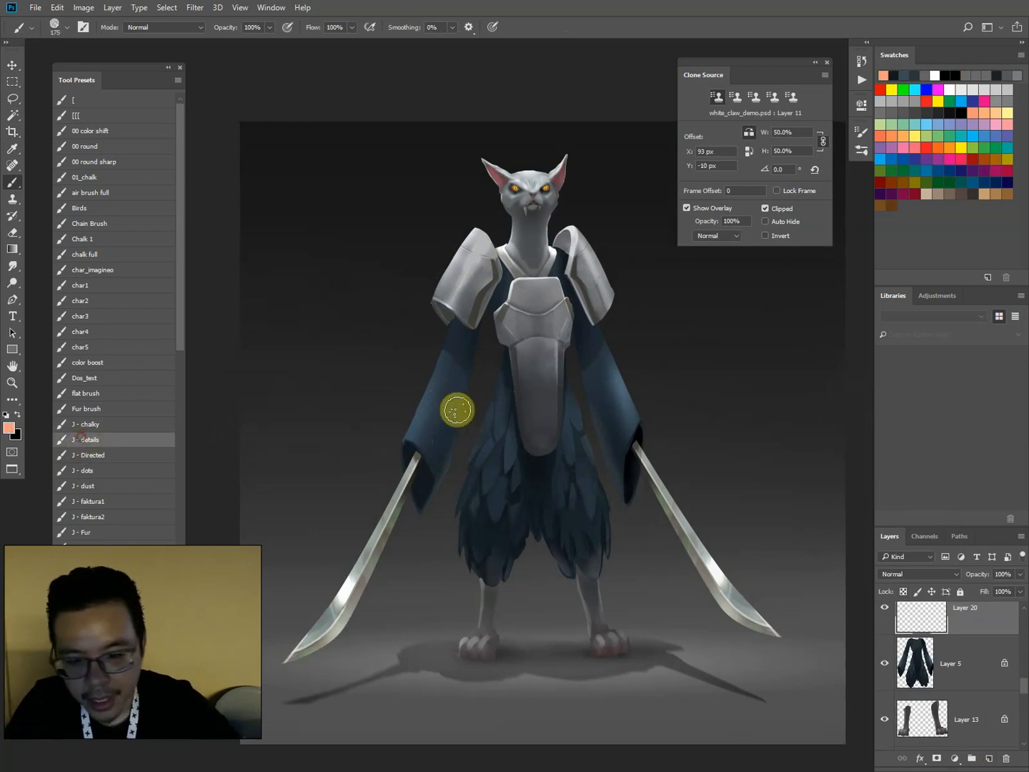
alt+click(427, 478)
key([)
key([)
key([)
key([)
key([)
key([)
key([)
key([)
key([)
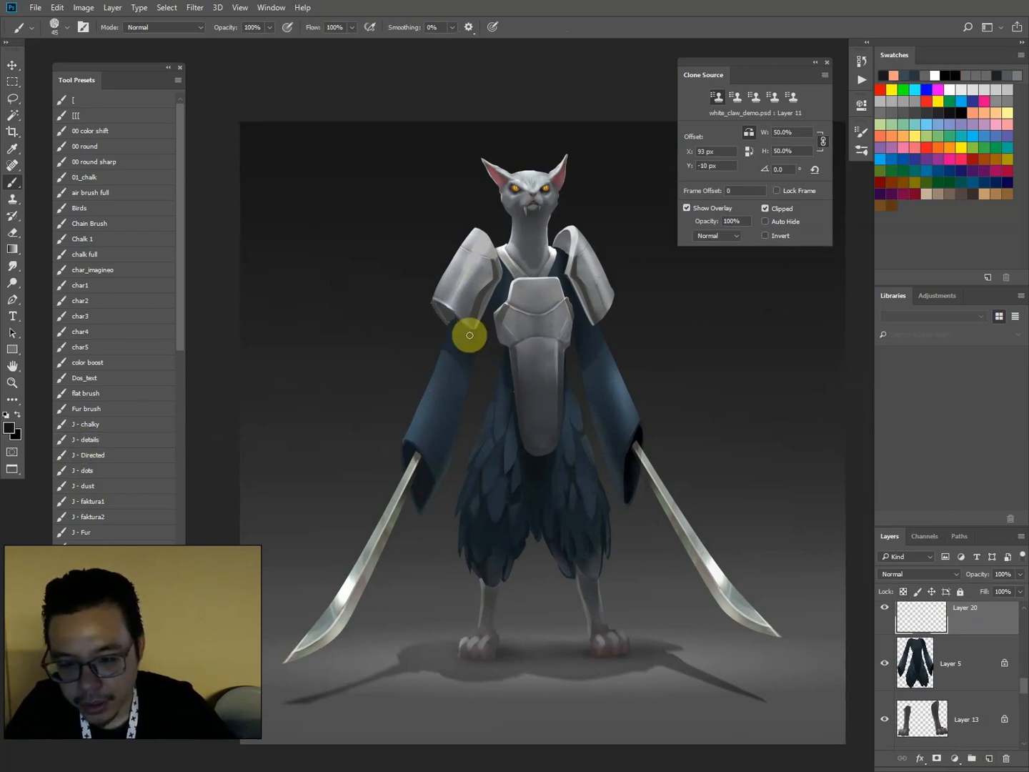
Paint dark zigzag lines across the upper and middle part of the sleeve on the image's left, using a smaller brush.
scroll(476, 345, up, 2)
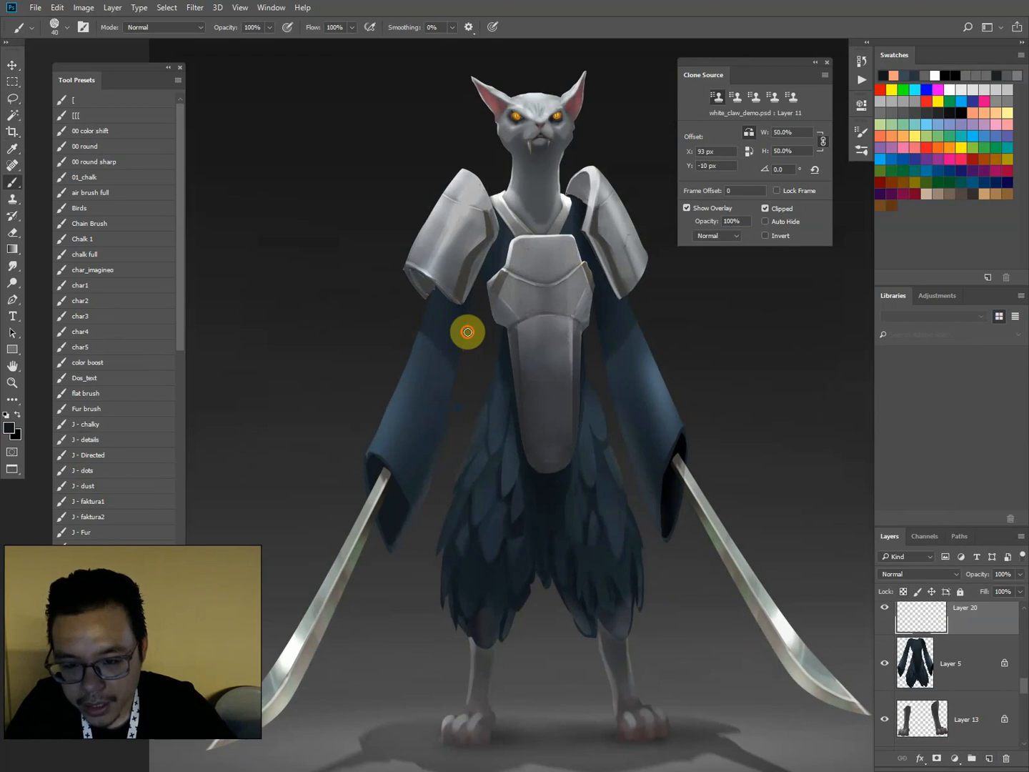
key([)
mouse_move(438, 326)
mouse_down()
mouse_move(416, 319)
mouse_move(438, 351)
mouse_move(441, 333)
mouse_move(428, 346)
mouse_move(453, 379)
mouse_move(431, 359)
mouse_move(409, 355)
mouse_move(395, 366)
mouse_move(395, 389)
mouse_move(451, 376)
mouse_move(445, 391)
mouse_move(433, 408)
mouse_up()
mouse_move(433, 410)
mouse_down()
mouse_move(446, 450)
mouse_move(435, 430)
mouse_move(404, 412)
mouse_move(373, 430)
mouse_up()
key([)
key(])
drag(390, 416, 383, 401)
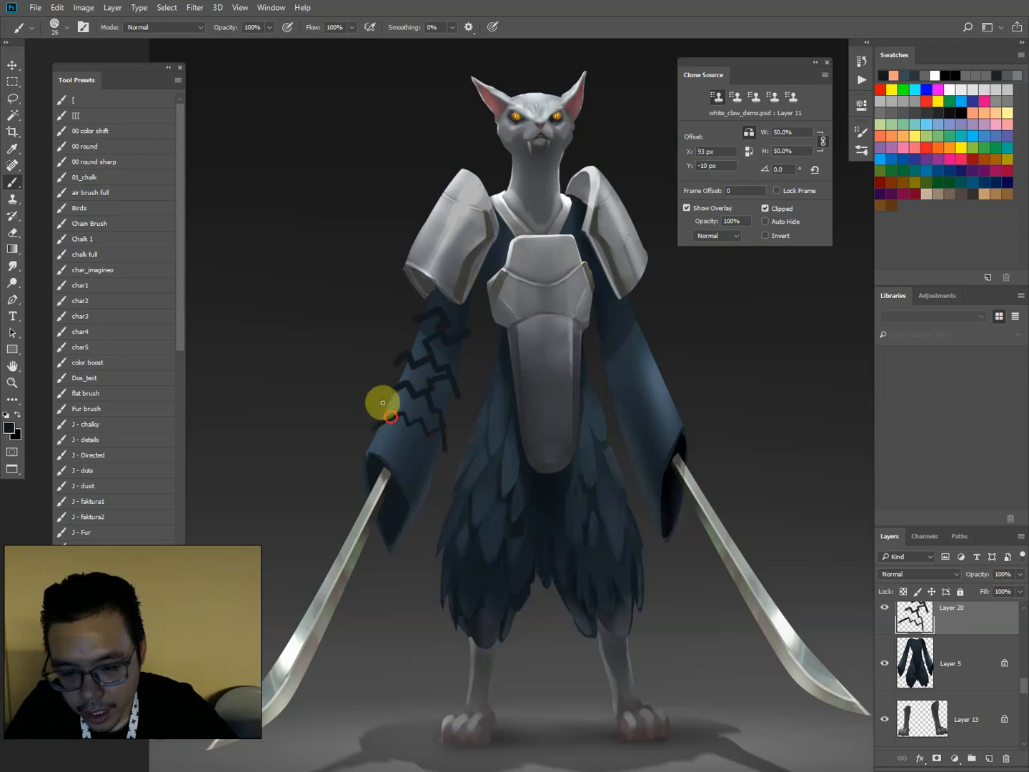
Extend the dark zigzag pattern down over the same sleeve's cuff and its hanging lower end.
drag(366, 453, 388, 440)
mouse_move(388, 441)
mouse_down()
mouse_move(413, 453)
mouse_move(408, 436)
mouse_move(422, 438)
mouse_move(434, 474)
mouse_up()
key([)
mouse_move(429, 466)
mouse_down()
mouse_move(413, 471)
mouse_move(415, 522)
mouse_up()
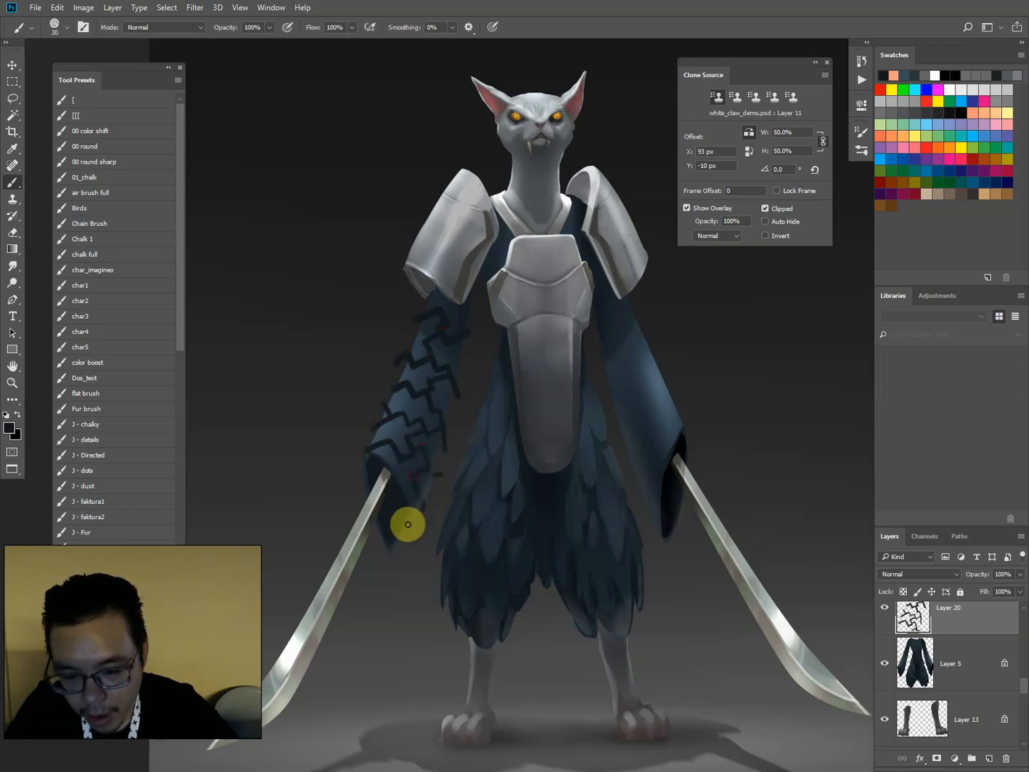
key(])
key([)
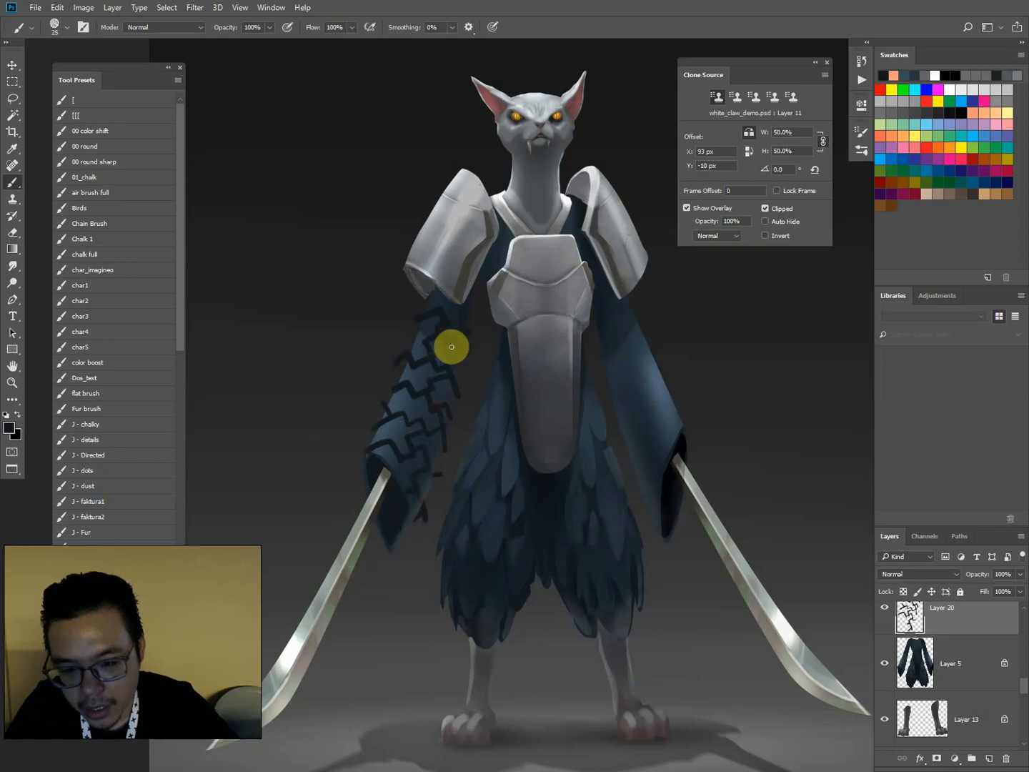
Duplicate the zigzag pattern onto the other sleeve, then mirror, narrow, rotate and skew the copy to fit.
key(v)
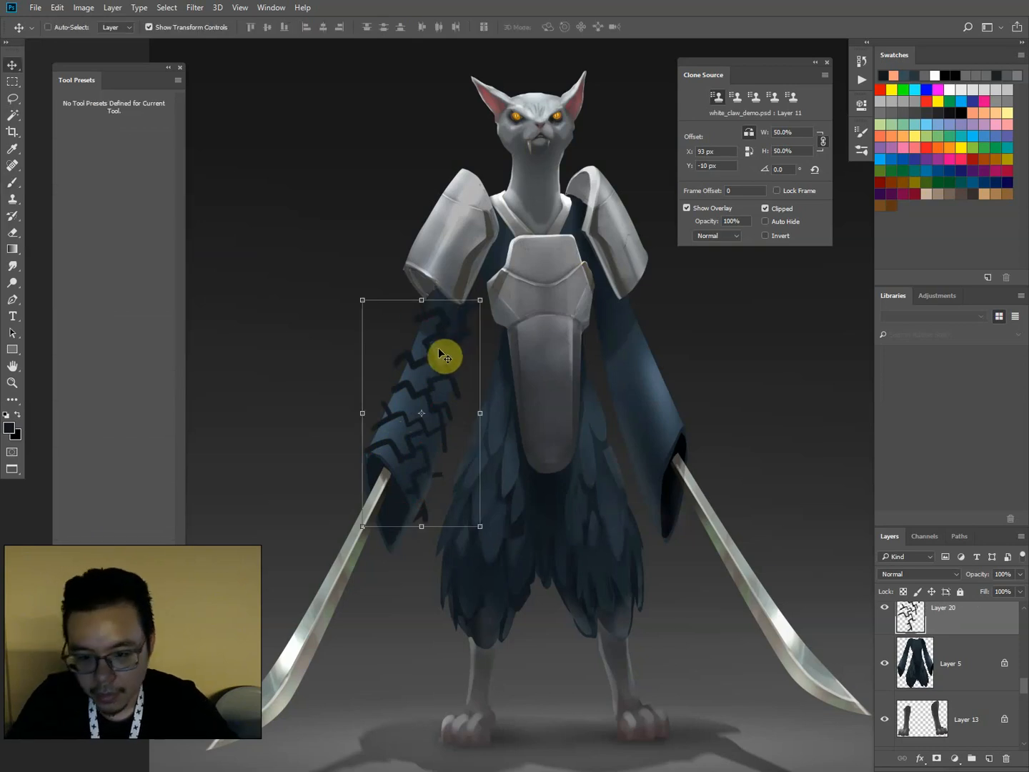
drag(444, 351, 636, 364)
drag(553, 405, 768, 346)
drag(728, 328, 651, 335)
drag(648, 268, 631, 283)
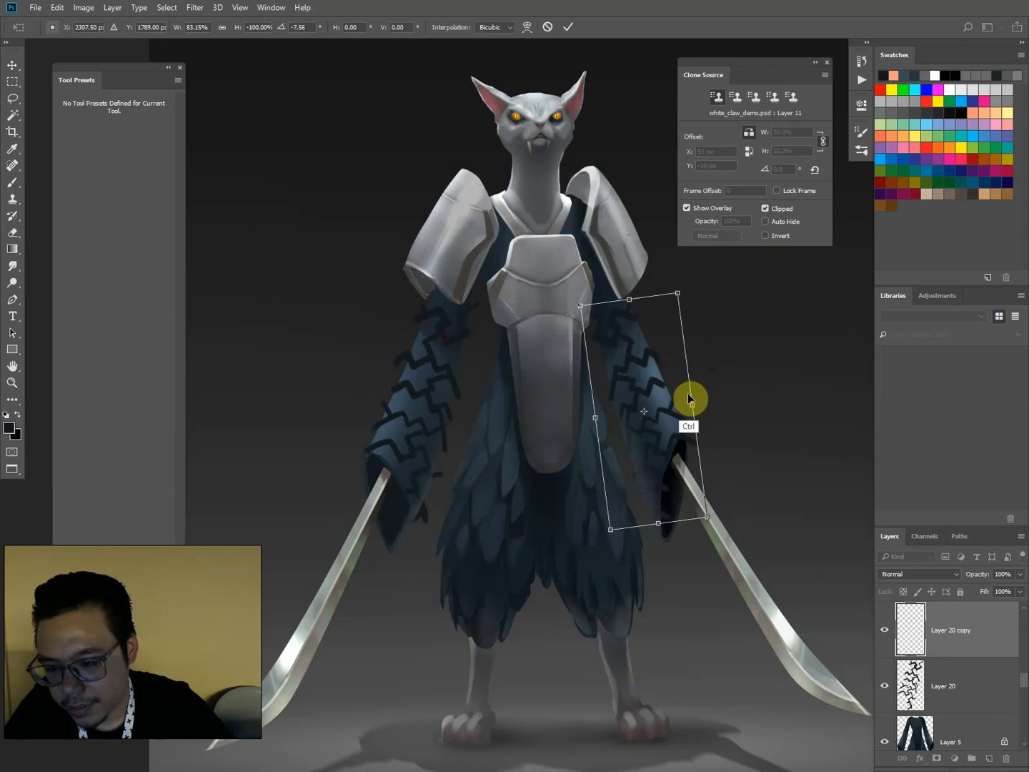
drag(692, 397, 686, 389)
drag(589, 412, 601, 420)
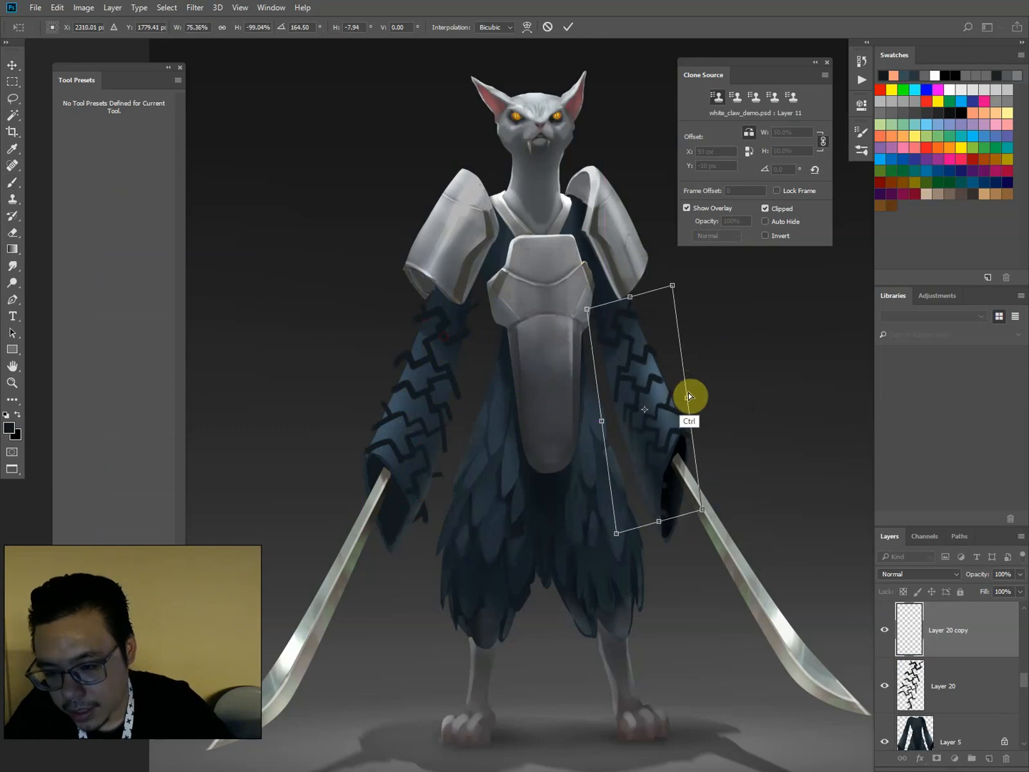
drag(685, 387, 686, 367)
key(Return)
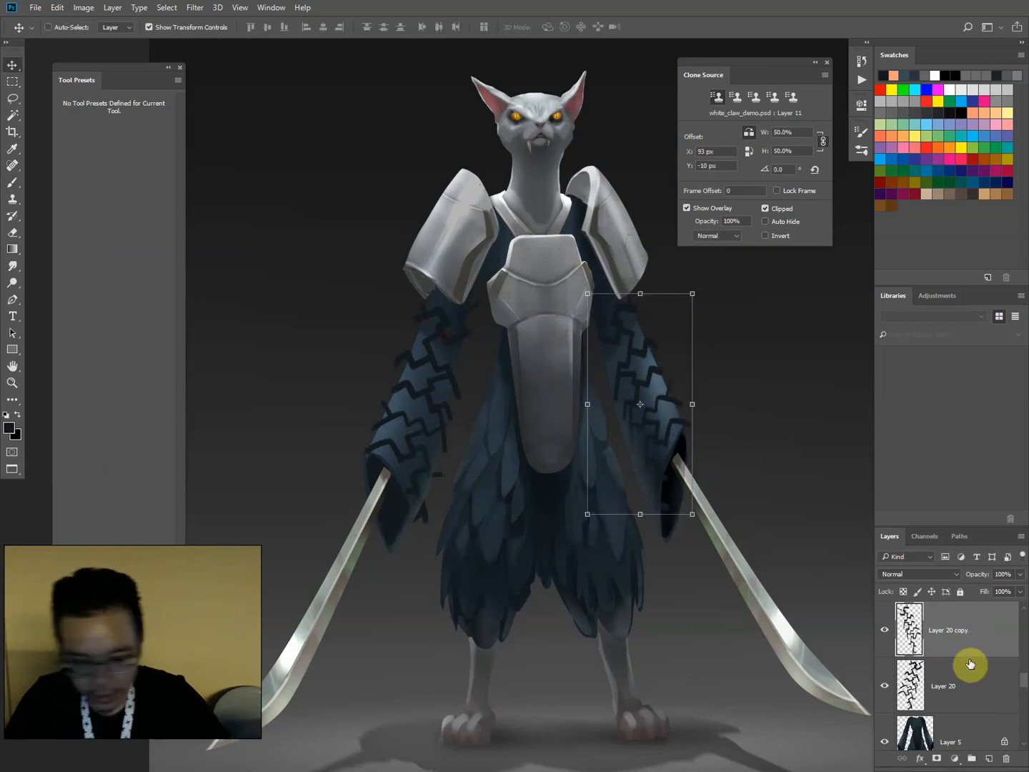
Merge the two sleeve pattern layers, hide the result, and use its outline to copy that area of the robe to a new layer.
key(ctrl+e)
ctrl+click(932, 640)
click(884, 633)
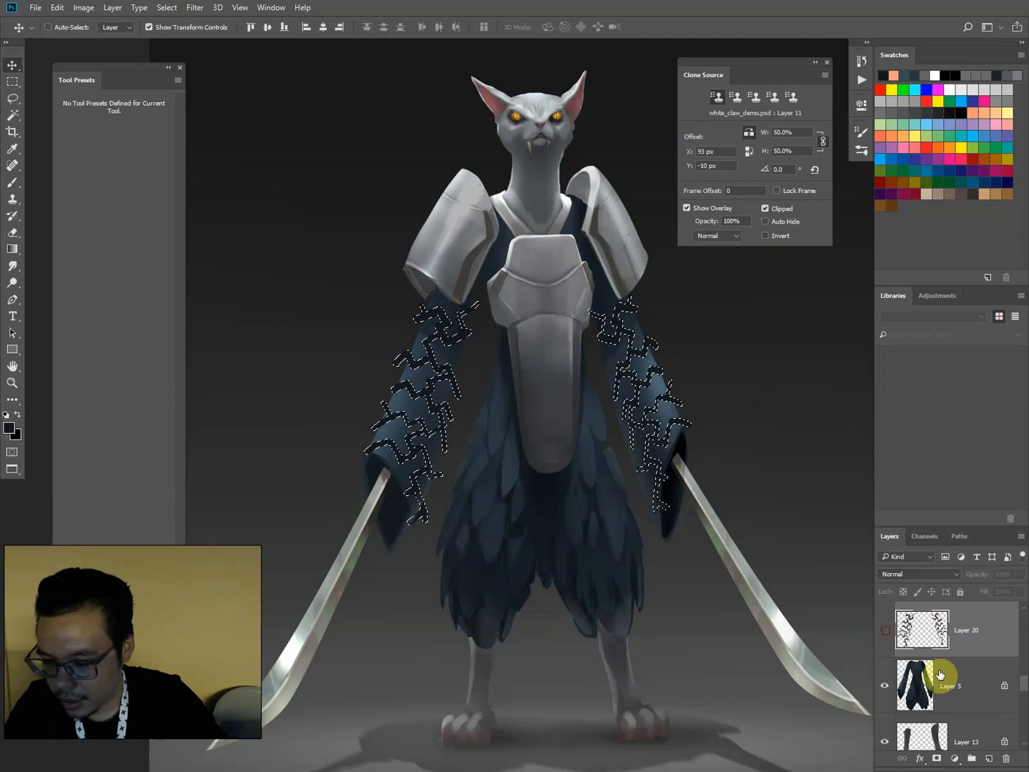
click(961, 701)
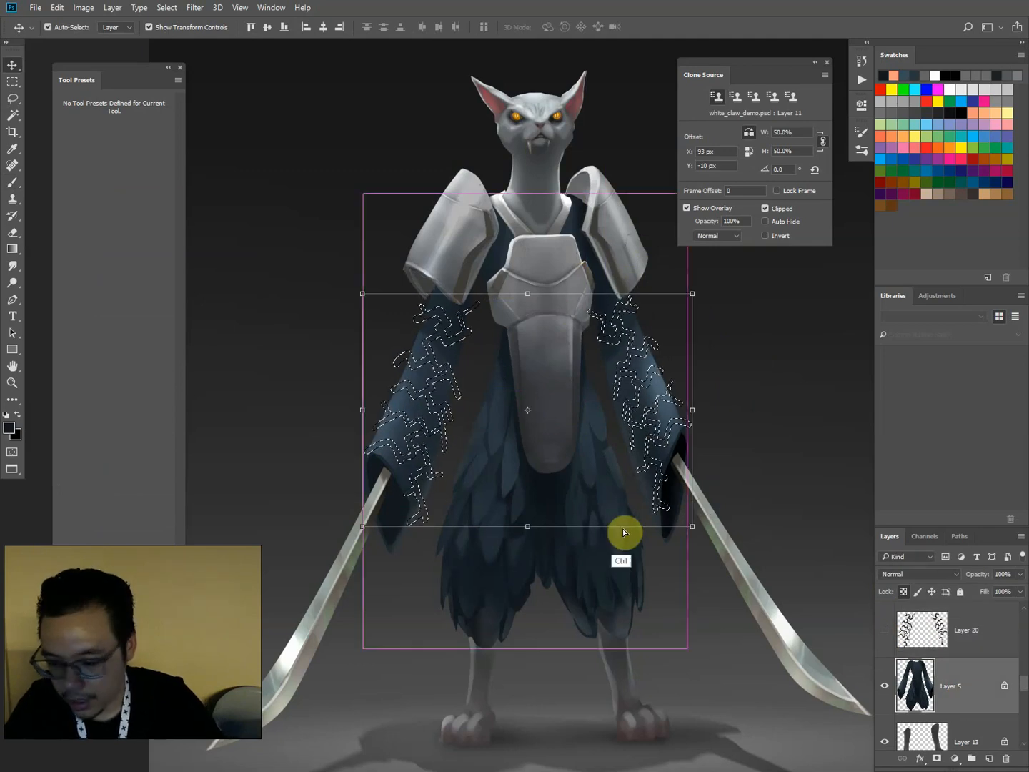
key(ctrl+j)
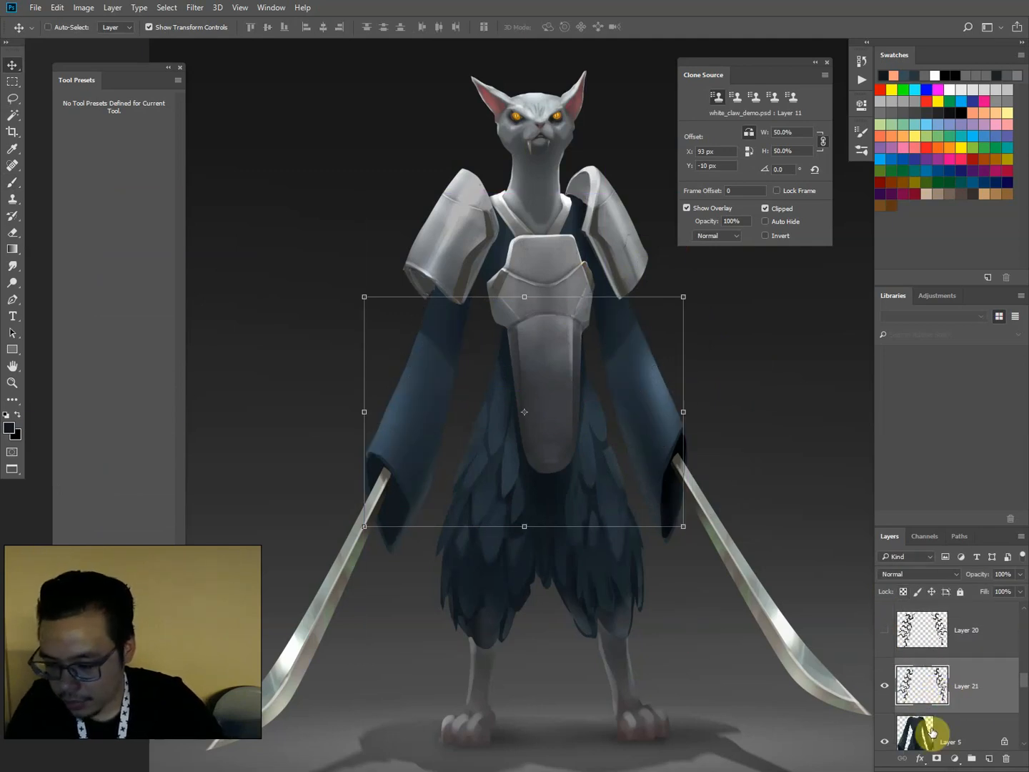
Toggle the visibility of the copied sleeve pattern layer to compare the sleeves with and without it.
click(884, 686)
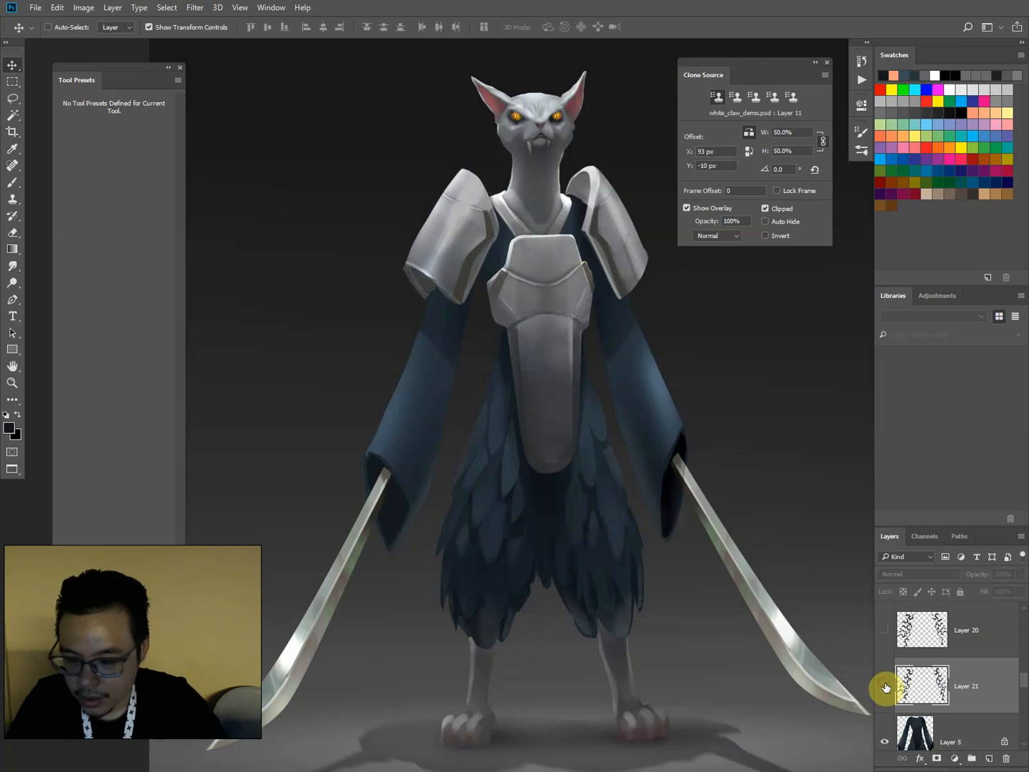
click(886, 688)
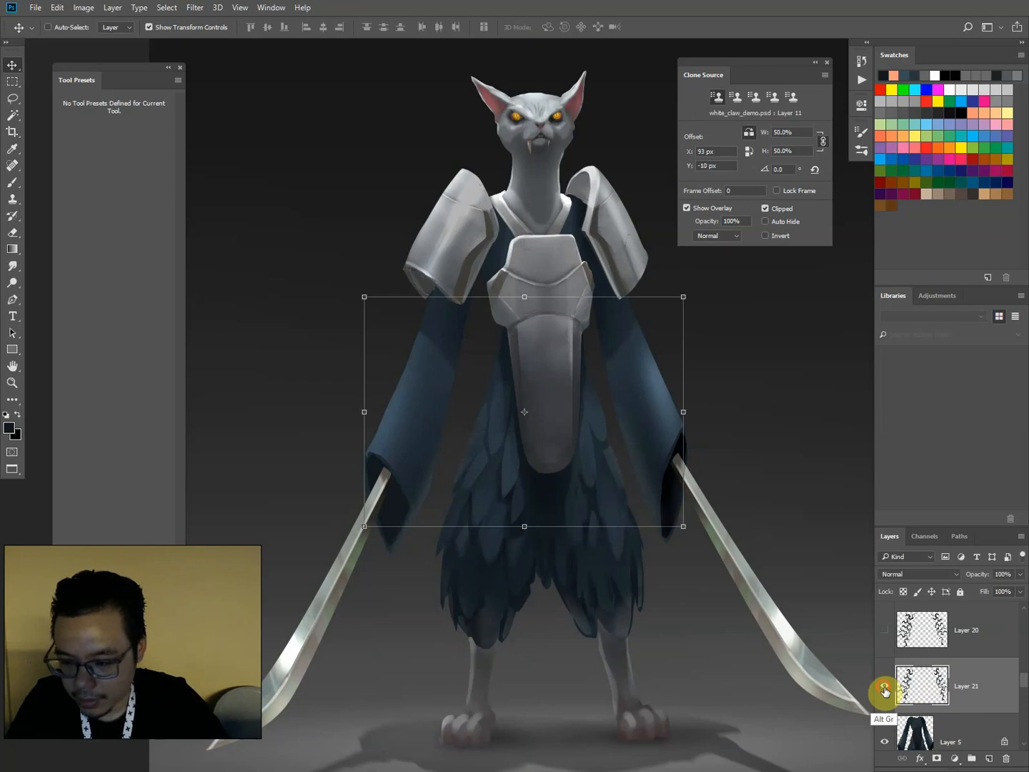
alt+click(885, 688)
alt+click(886, 688)
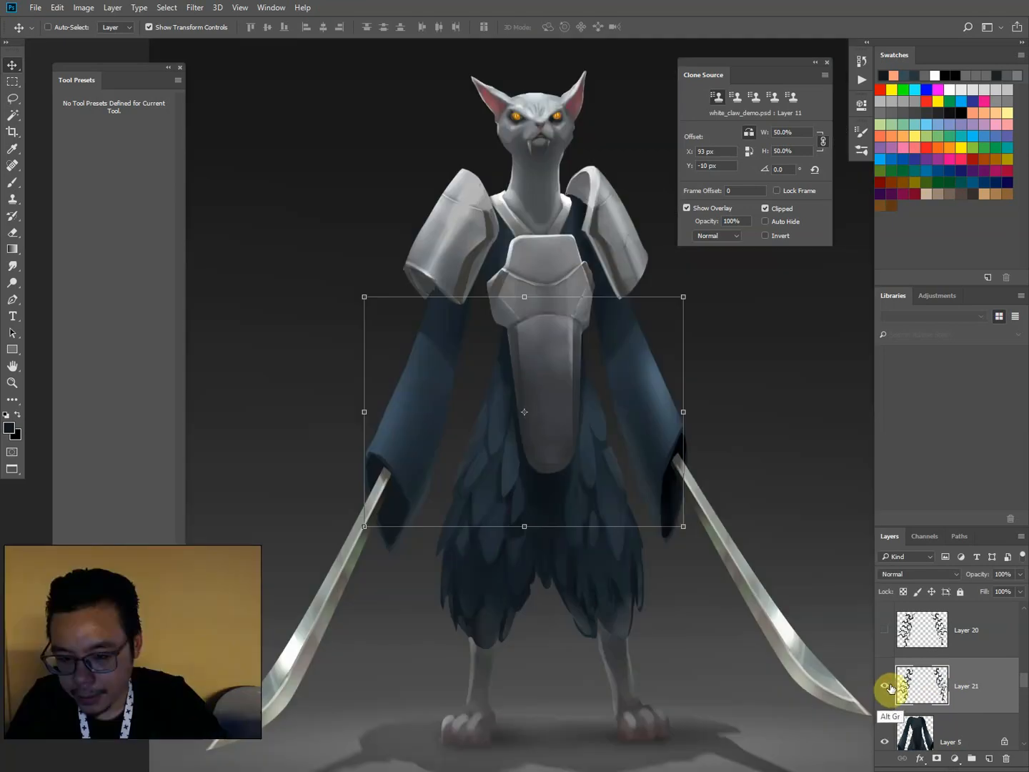
Colorize the copied sleeve pattern layer with Hue/Saturation, raising lightness to +10 and dropping saturation to 0.
key(ctrl+u)
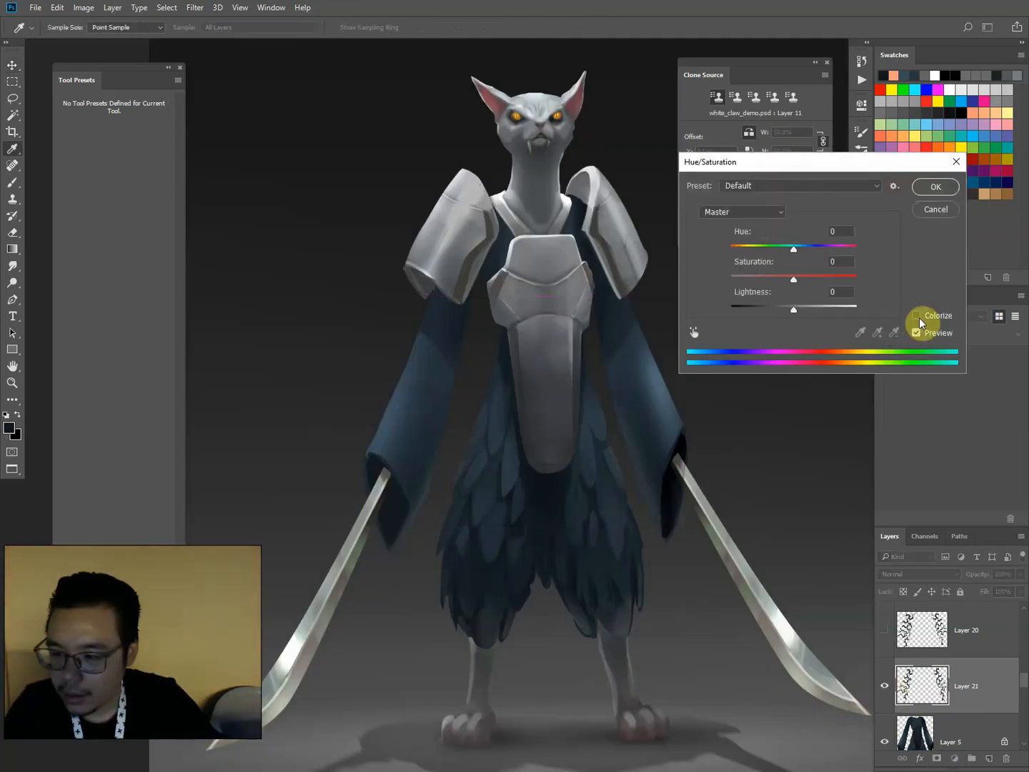
click(916, 316)
key(ctrl+minus)
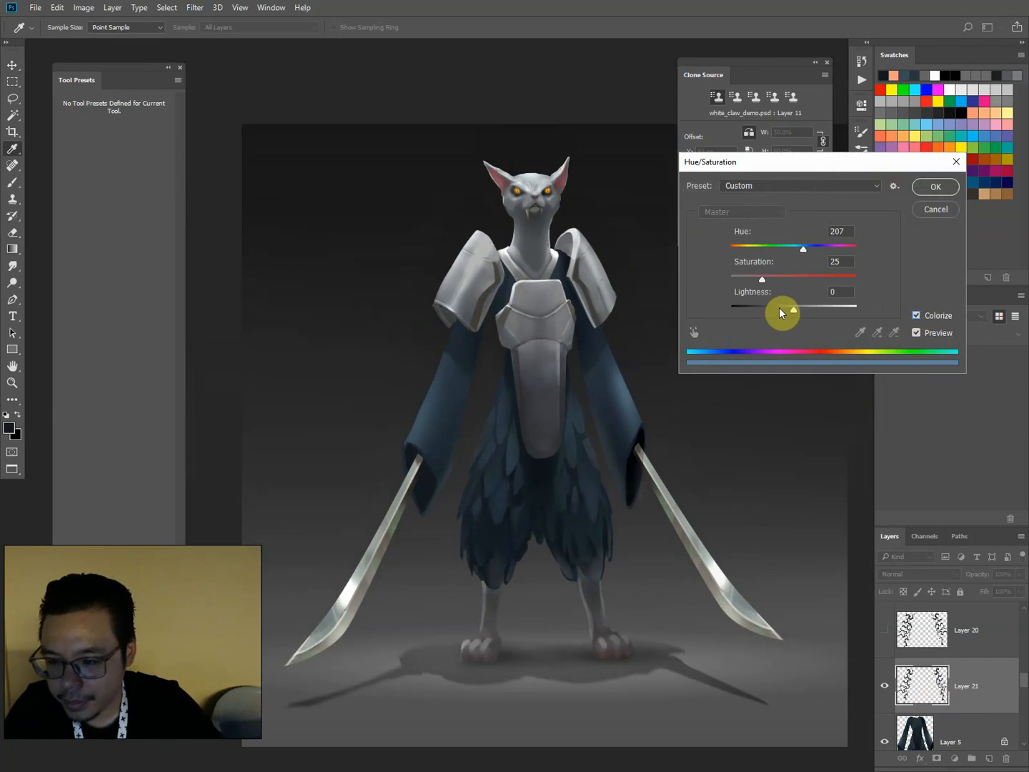
drag(782, 313, 801, 313)
key(ctrl+plus)
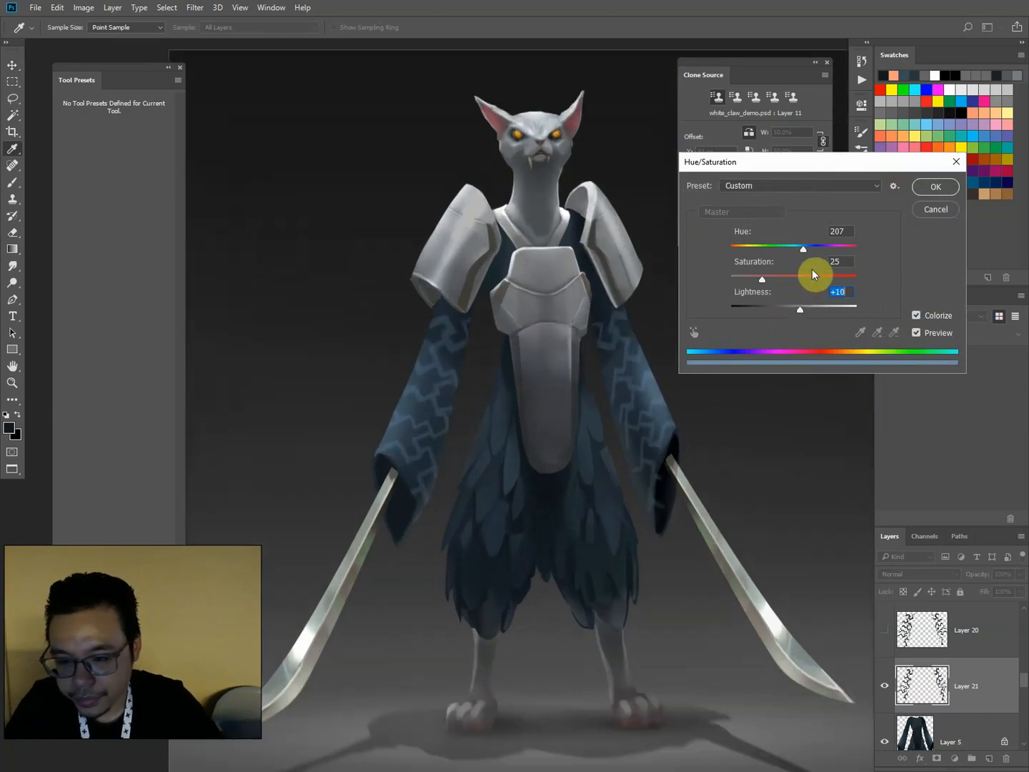
drag(760, 279, 729, 278)
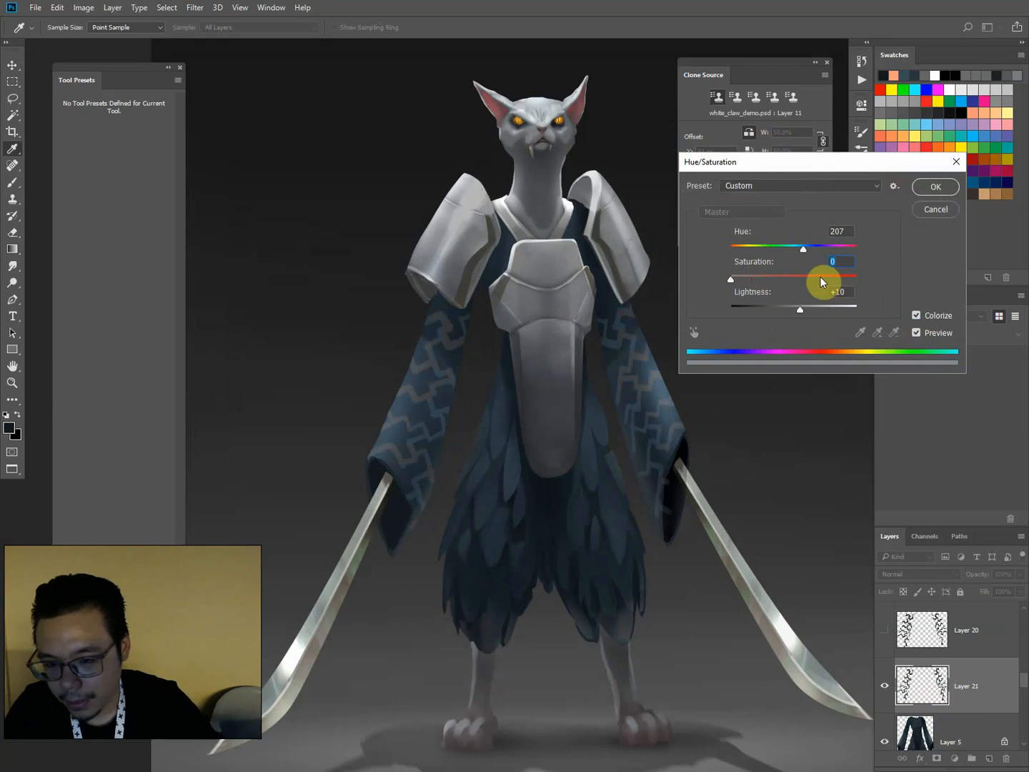
Retune the sleeve pattern's colorizing to an orange hue of 22 with saturation 34 and lightness +7.
drag(788, 313, 766, 313)
mouse_move(780, 255)
mouse_down()
mouse_move(839, 249)
mouse_move(786, 253)
mouse_up()
drag(794, 309, 798, 307)
drag(796, 248, 774, 285)
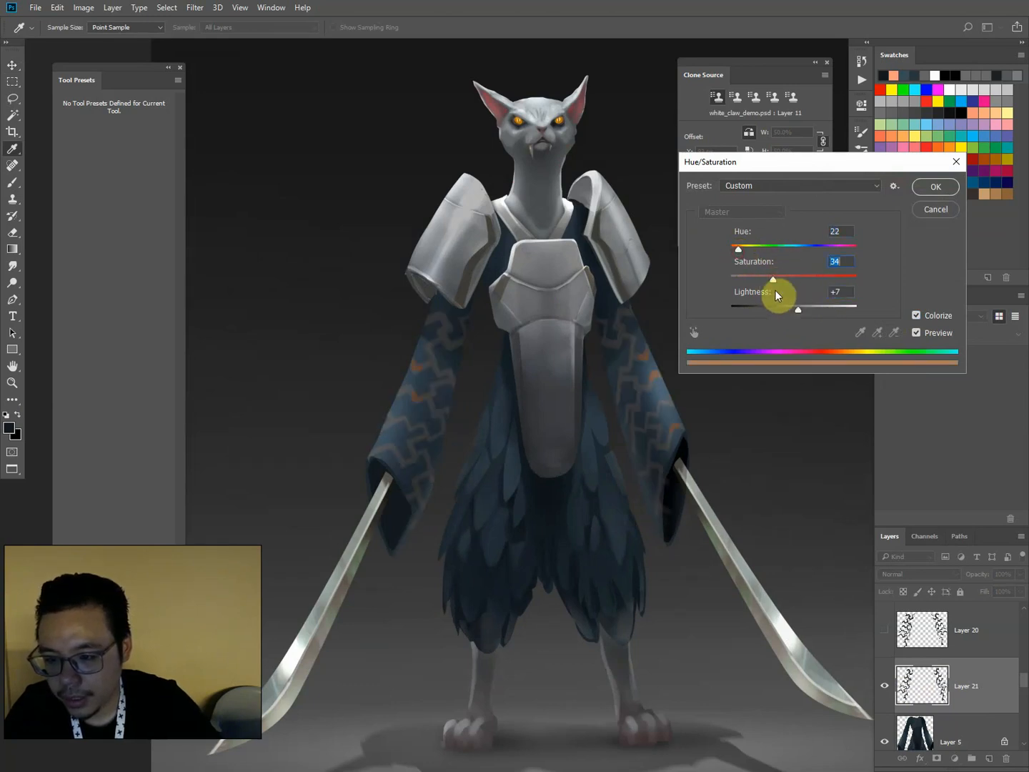
Try green and purple hues on the sleeve pattern, then set the hue to about 204 and apply the adjustment.
click(757, 250)
key(ctrl+minus)
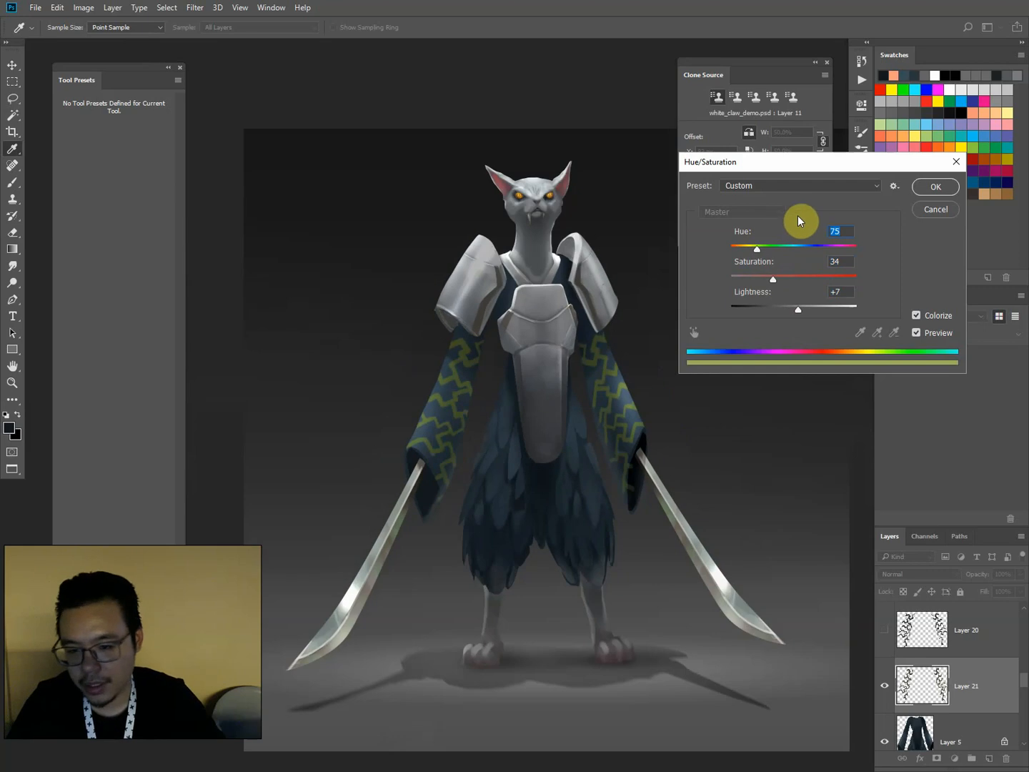
drag(746, 255, 830, 249)
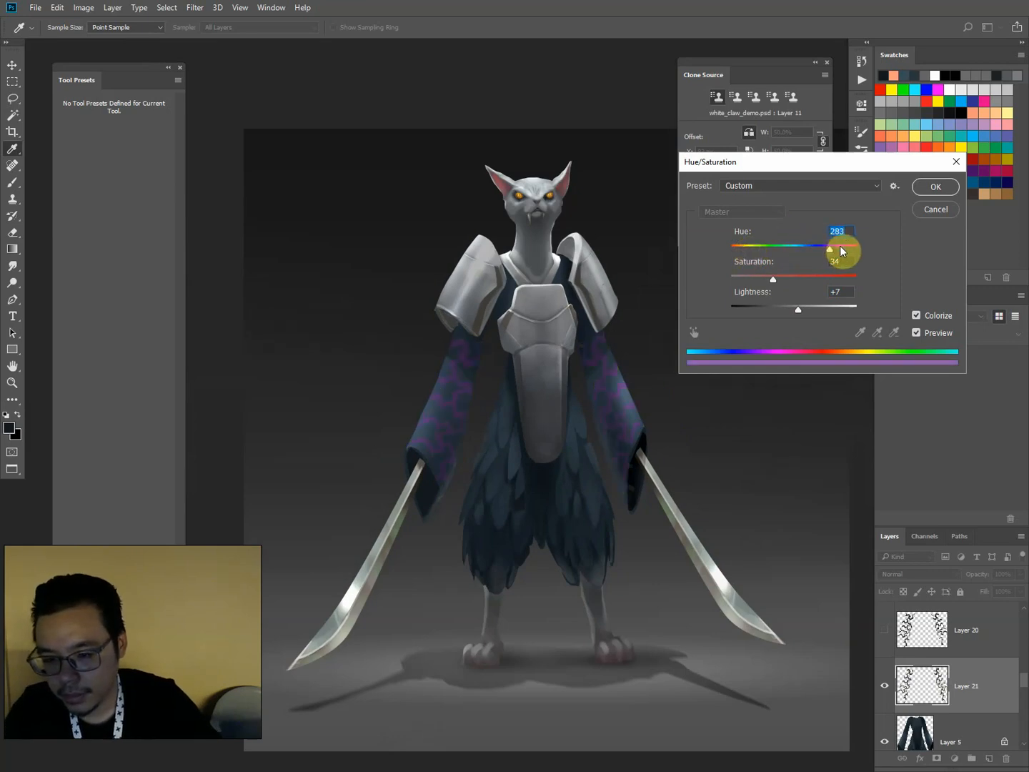
click(770, 248)
click(758, 249)
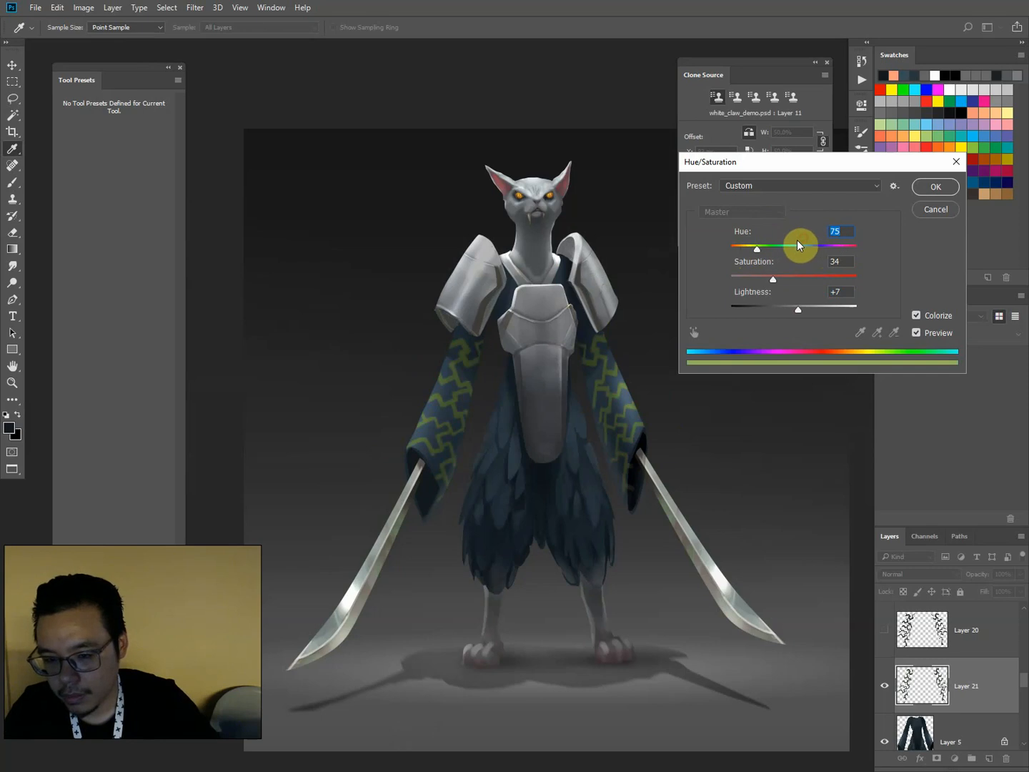
drag(800, 248, 807, 249)
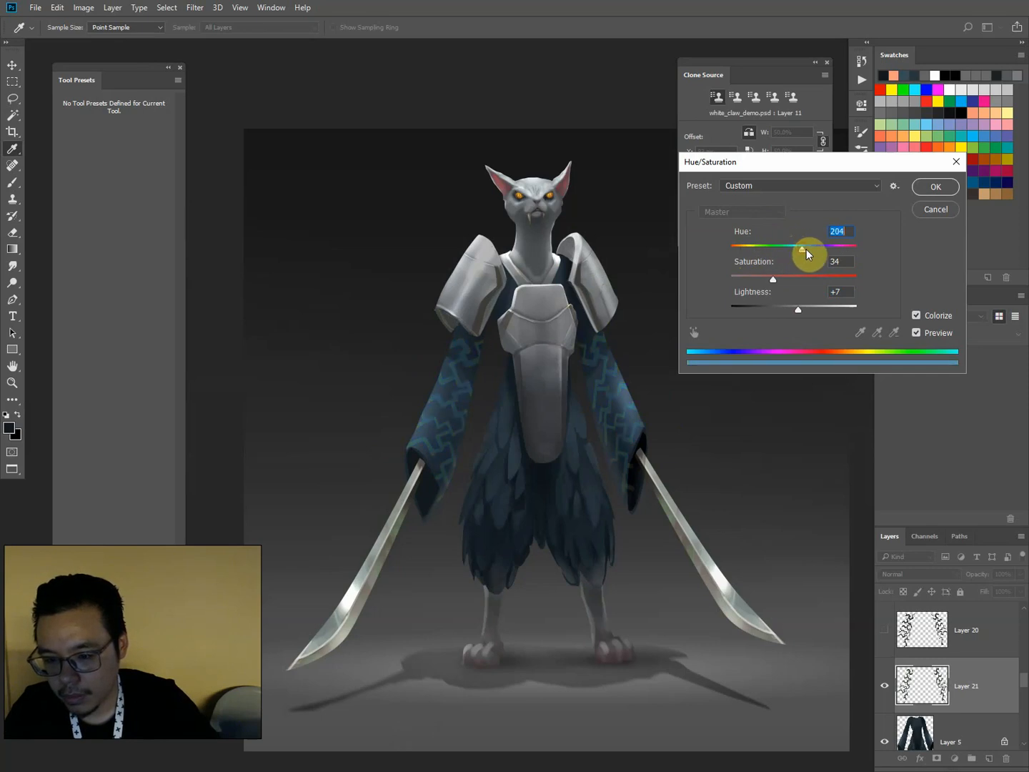
key(Return)
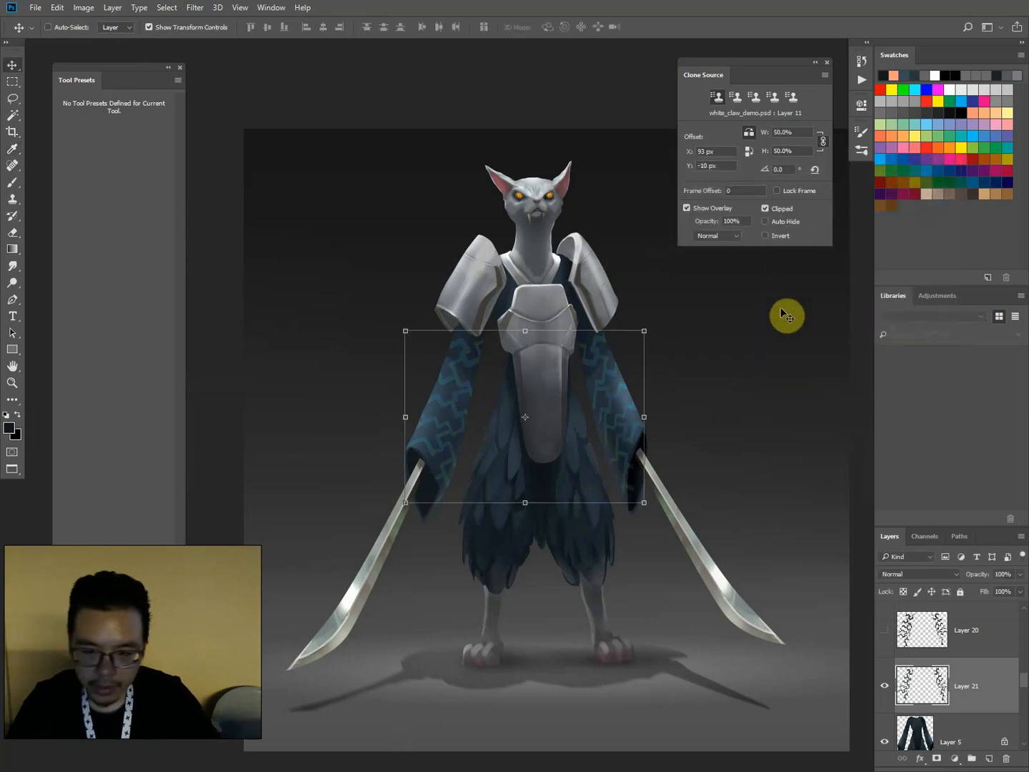
Clip the blue sleeve pattern layer (Layer 21) to the robe layer, Layer 5.
key(o)
key(ctrl+plus)
key(ctrl+plus)
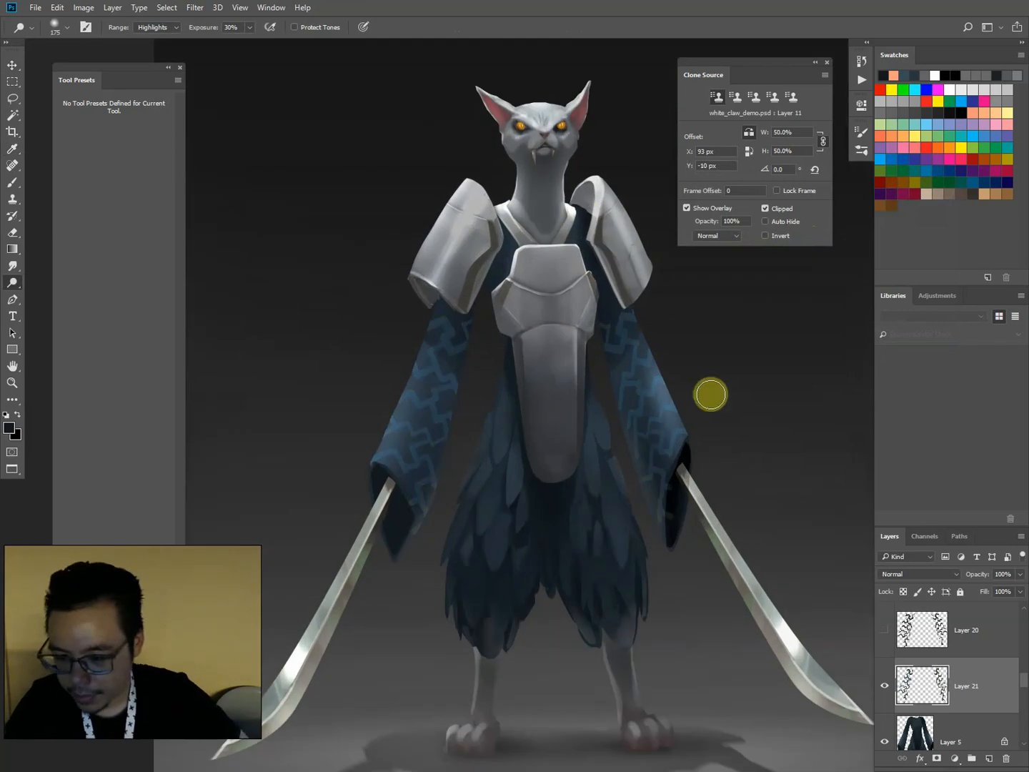
key(l)
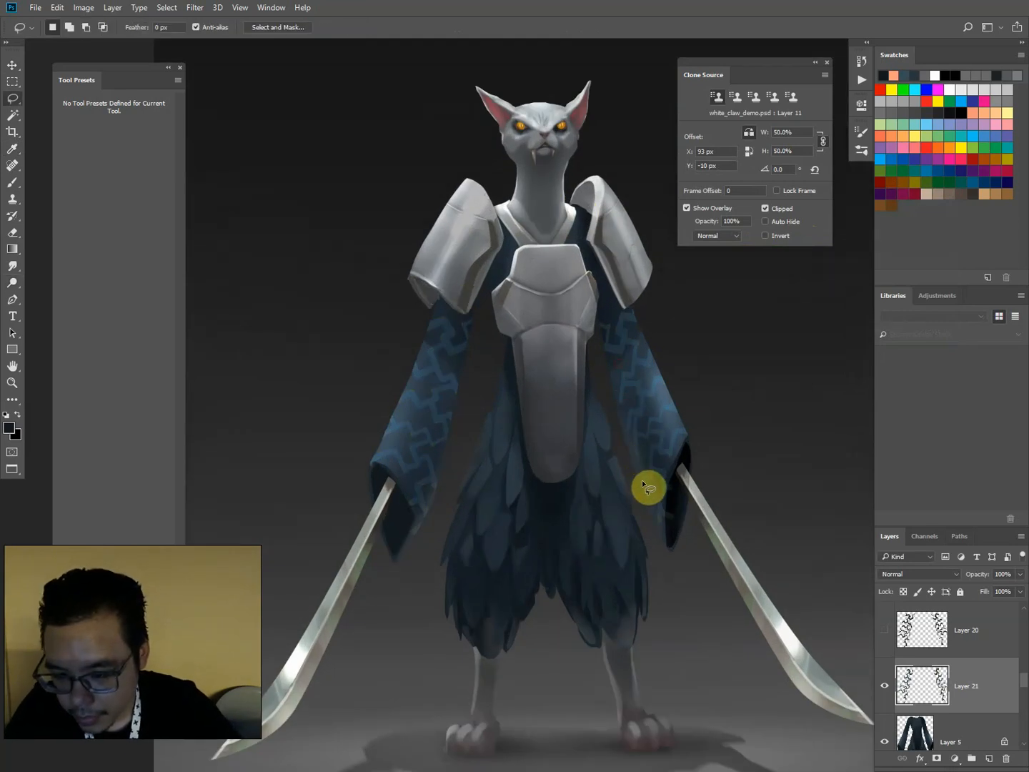
key(b)
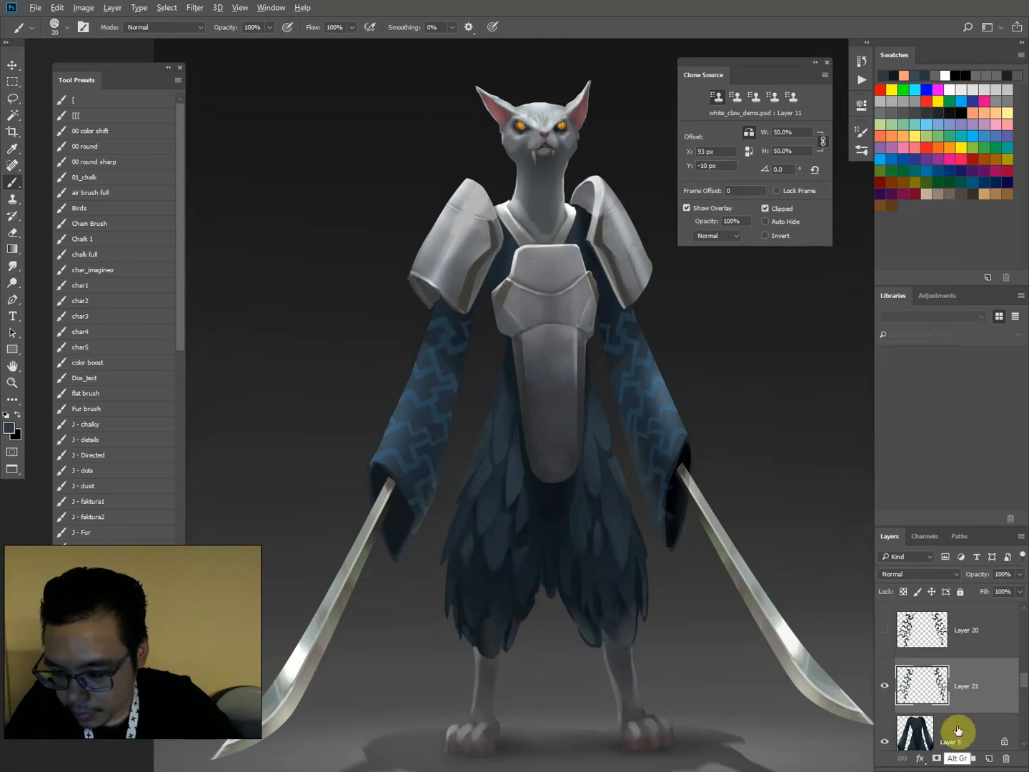
alt+click(965, 712)
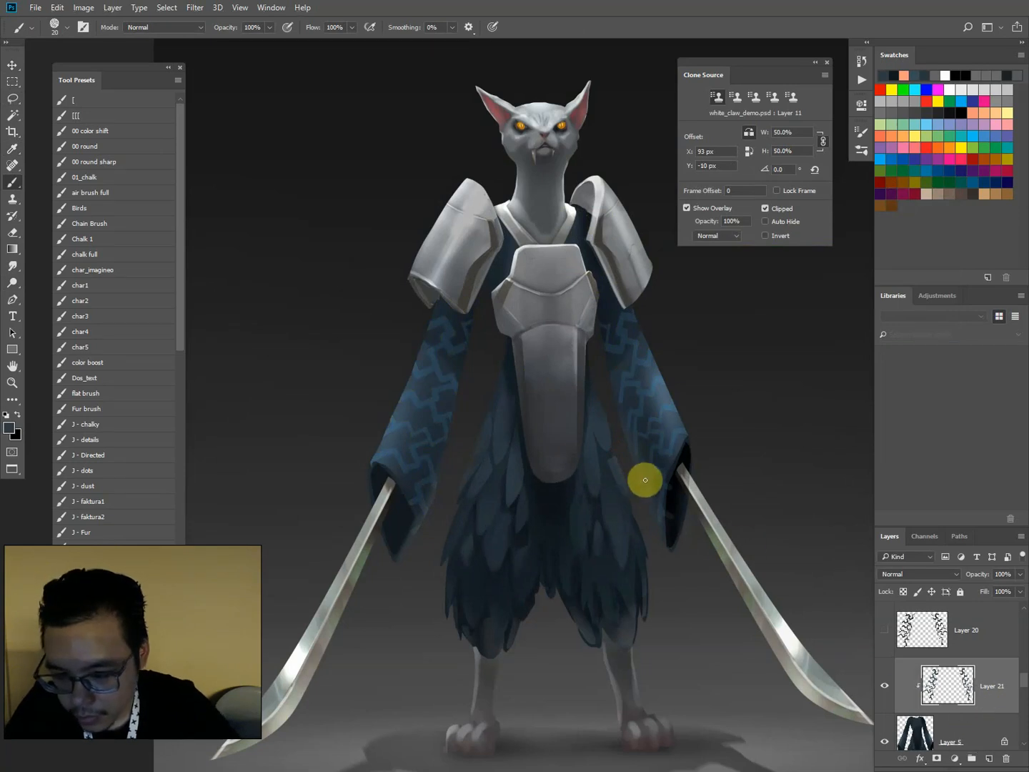
key(l)
key(b)
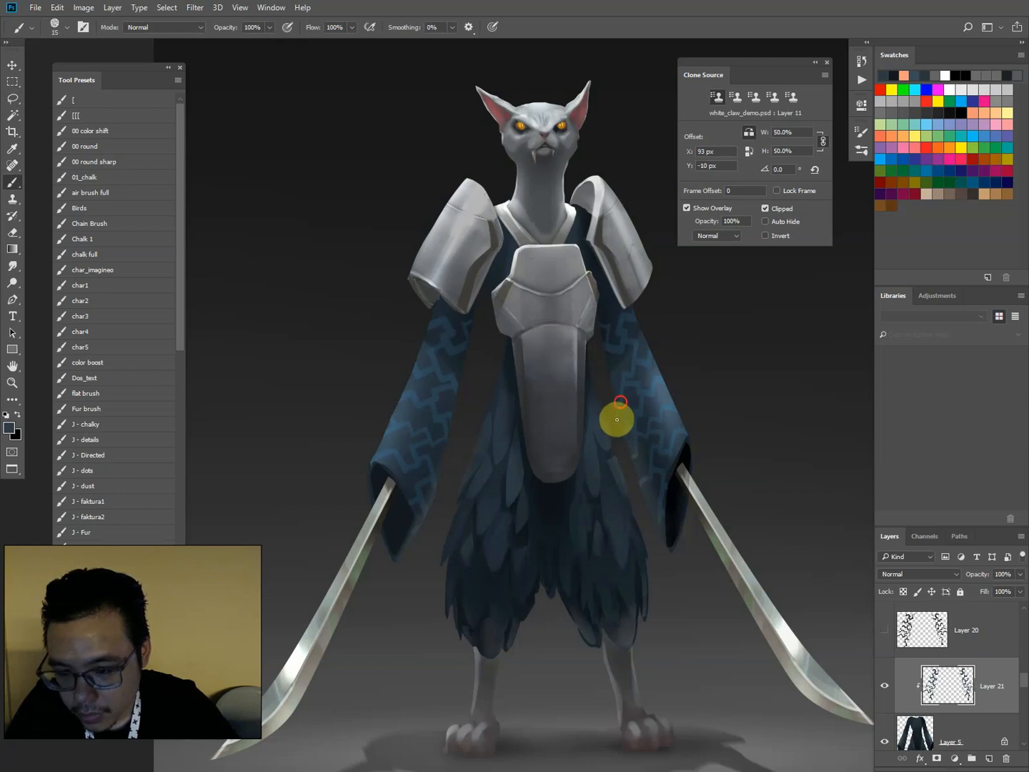
Lasso the outer side of the left sleeve, brighten its pattern with the Dodge tool at 100% exposure, and deselect.
key(o)
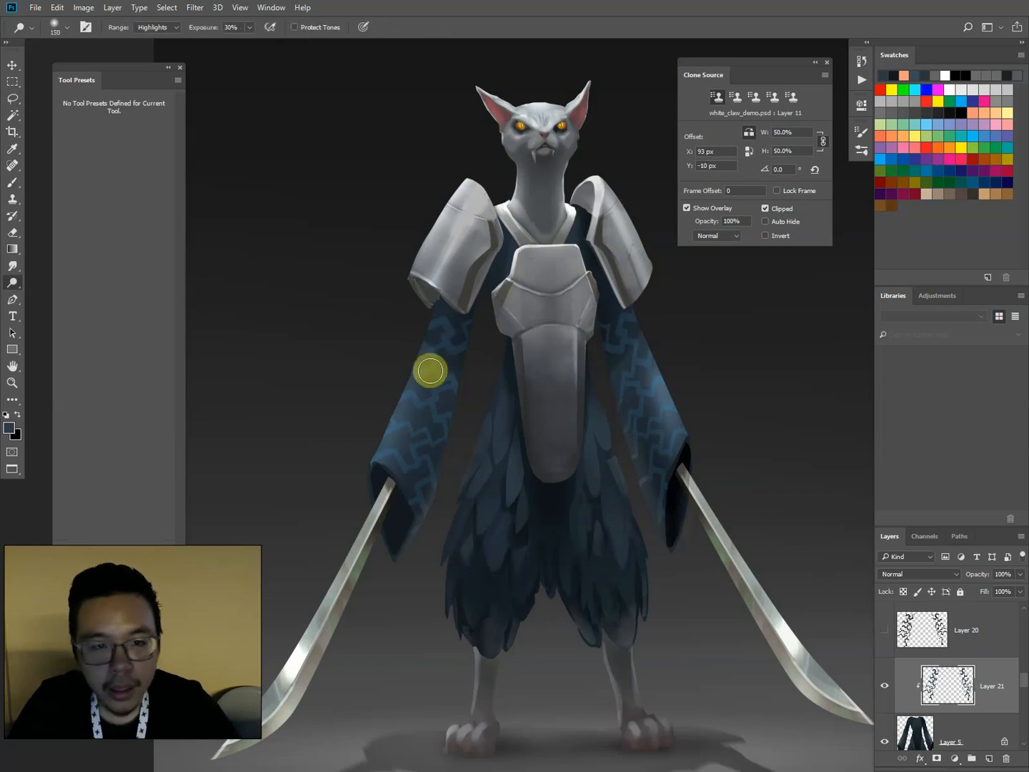
key(bracketleft)
key(bracketleft)
key(bracketleft)
key(bracketleft)
key(l)
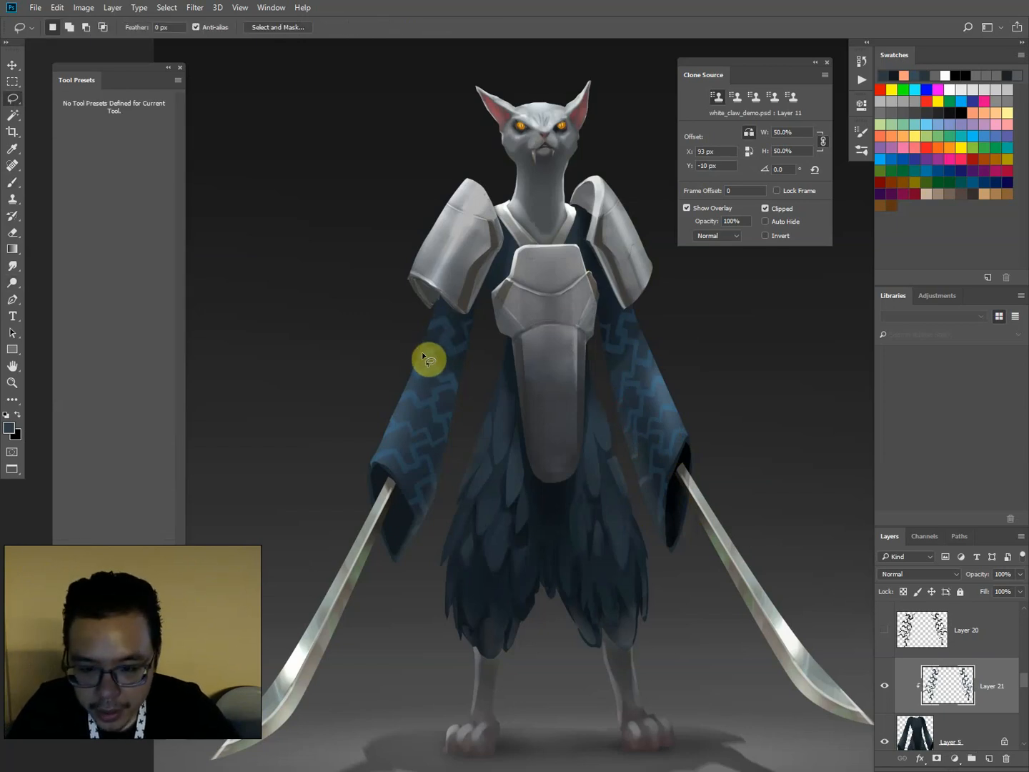
mouse_move(436, 354)
mouse_down()
mouse_move(409, 511)
mouse_move(361, 436)
mouse_move(435, 351)
mouse_up()
key(o)
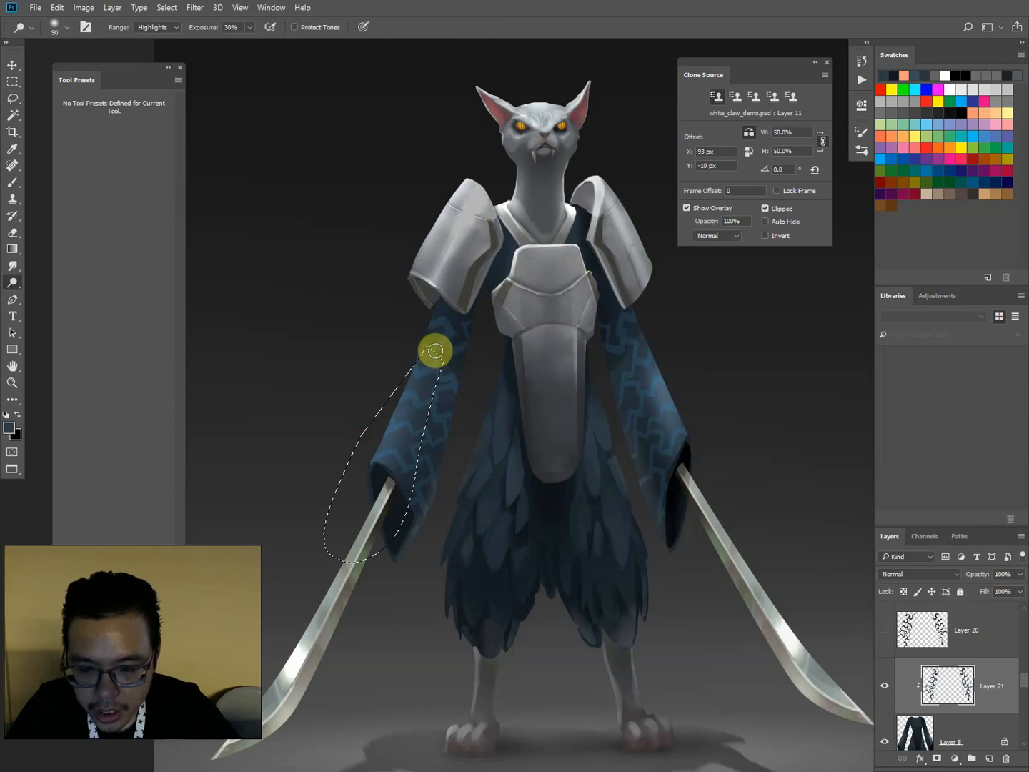
key(bracketleft)
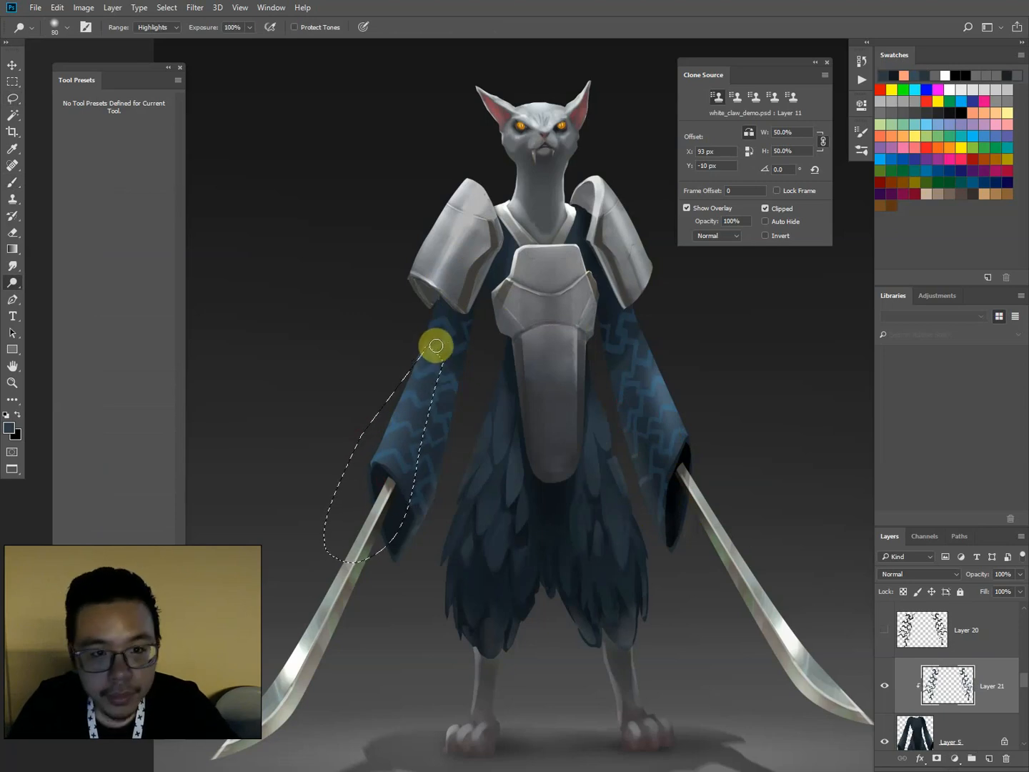
key(bracketright)
key(bracketright)
mouse_move(436, 346)
mouse_down()
mouse_move(371, 500)
mouse_move(409, 421)
mouse_move(387, 475)
mouse_up()
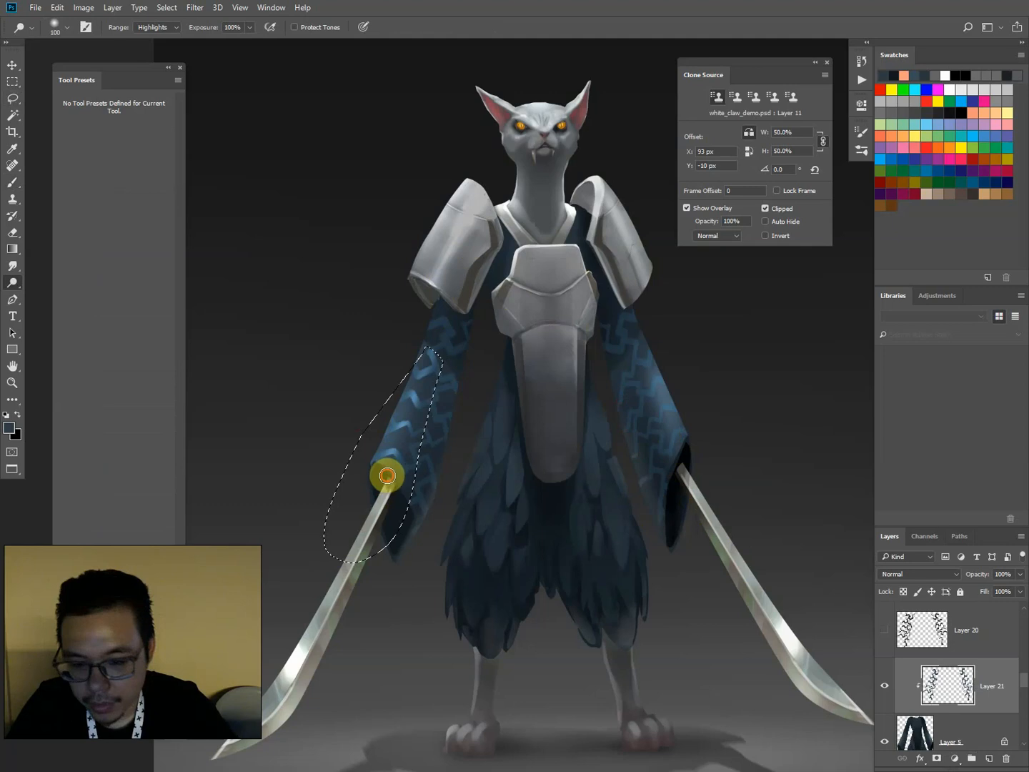
key(l)
key(ctrl+d)
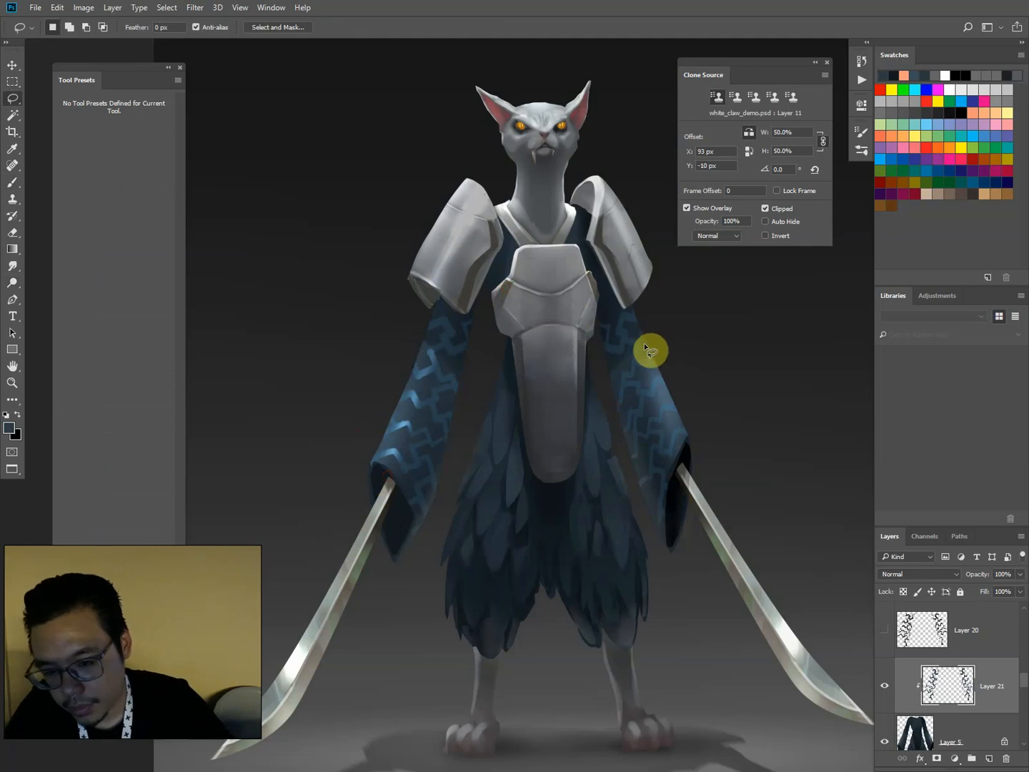
Lasso the outer side of the right sleeve, dodge its pattern down to the cuff with progressively smaller brushes, and deselect.
mouse_move(644, 330)
mouse_down()
mouse_move(627, 387)
mouse_move(703, 453)
mouse_move(672, 387)
mouse_up()
key(o)
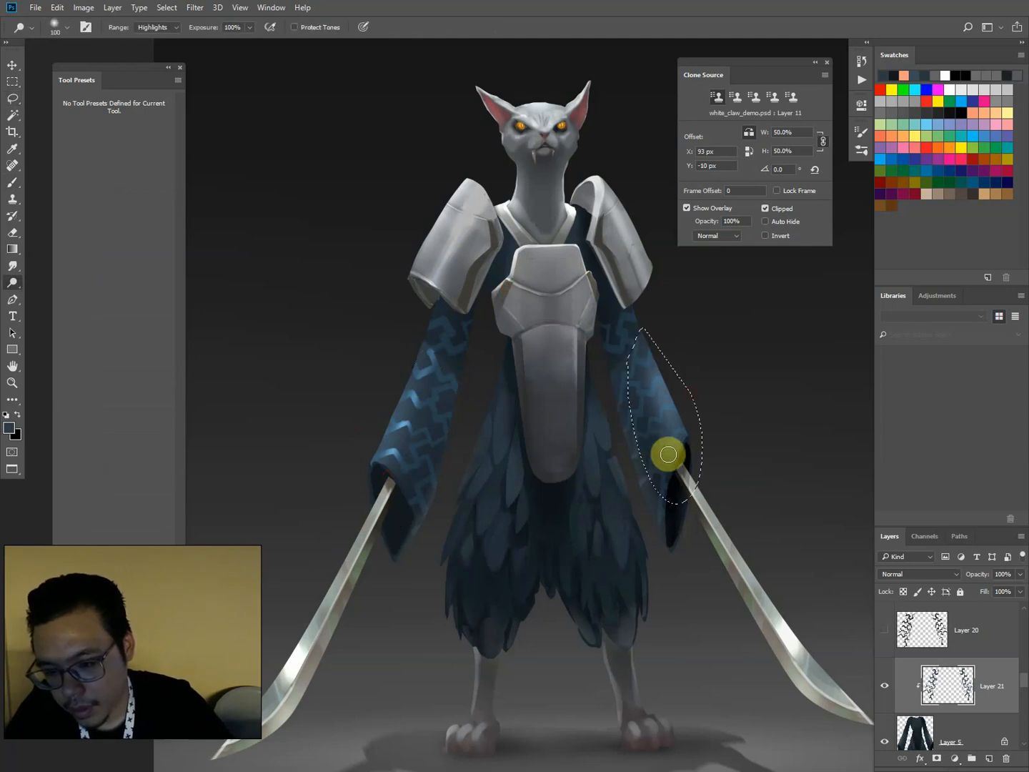
key(bracketleft)
key(bracketleft)
mouse_move(628, 341)
mouse_down()
mouse_move(689, 486)
mouse_move(672, 460)
mouse_move(704, 472)
mouse_up()
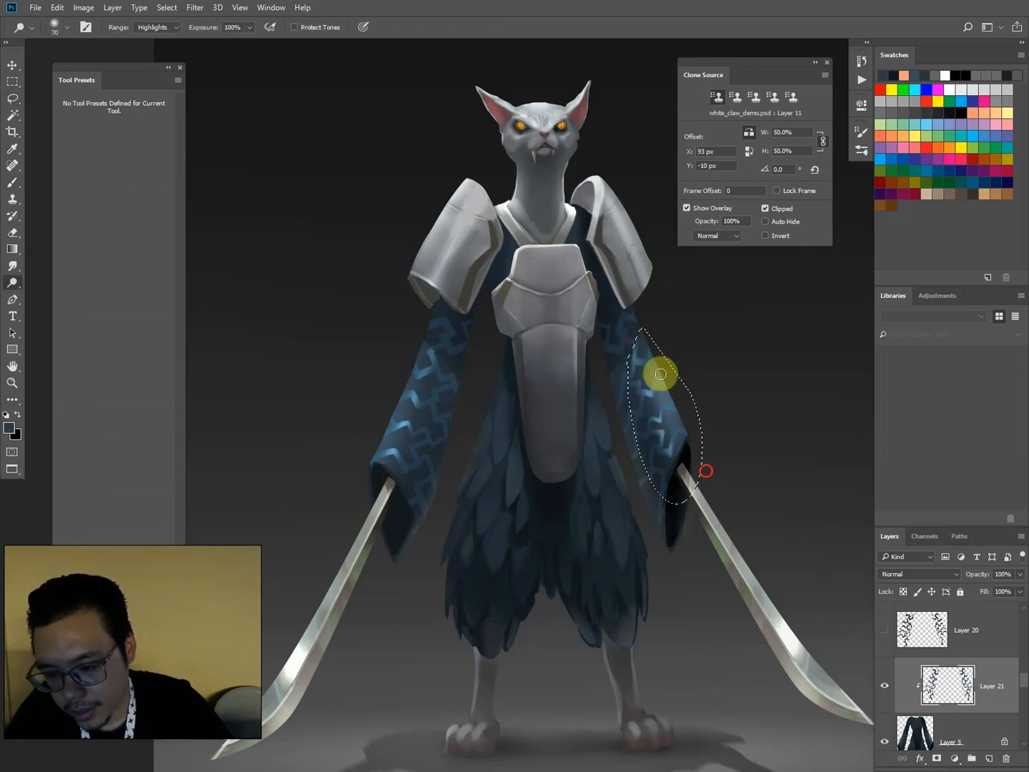
mouse_move(662, 374)
mouse_down()
mouse_move(691, 451)
mouse_move(691, 431)
mouse_up()
key(bracketleft)
key(bracketleft)
key(bracketleft)
drag(661, 361, 687, 437)
drag(646, 331, 685, 427)
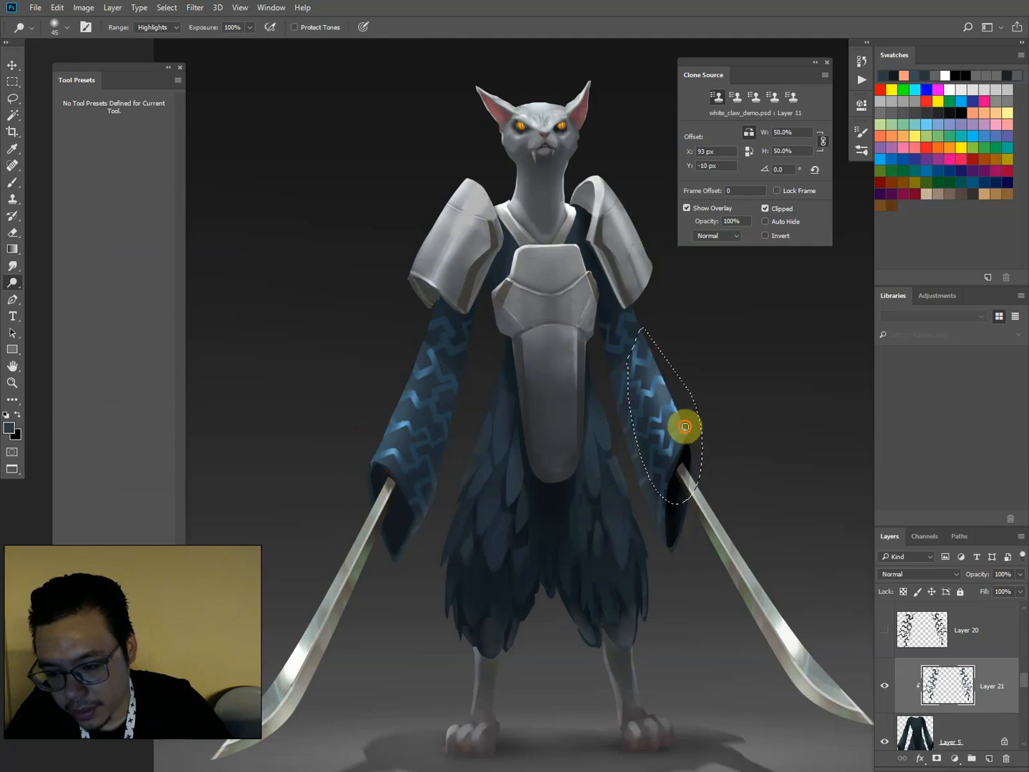
key(l)
click(579, 277)
Dodge the zigzag pattern along the inner edges of both sleeves with a slightly larger brush.
key(o)
key(bracketright)
mouse_move(613, 404)
mouse_down()
mouse_move(649, 513)
mouse_move(613, 398)
mouse_move(659, 535)
mouse_move(601, 363)
mouse_up()
mouse_move(438, 482)
mouse_down()
mouse_move(451, 434)
mouse_move(429, 519)
mouse_up()
drag(460, 385, 425, 536)
drag(455, 417, 471, 353)
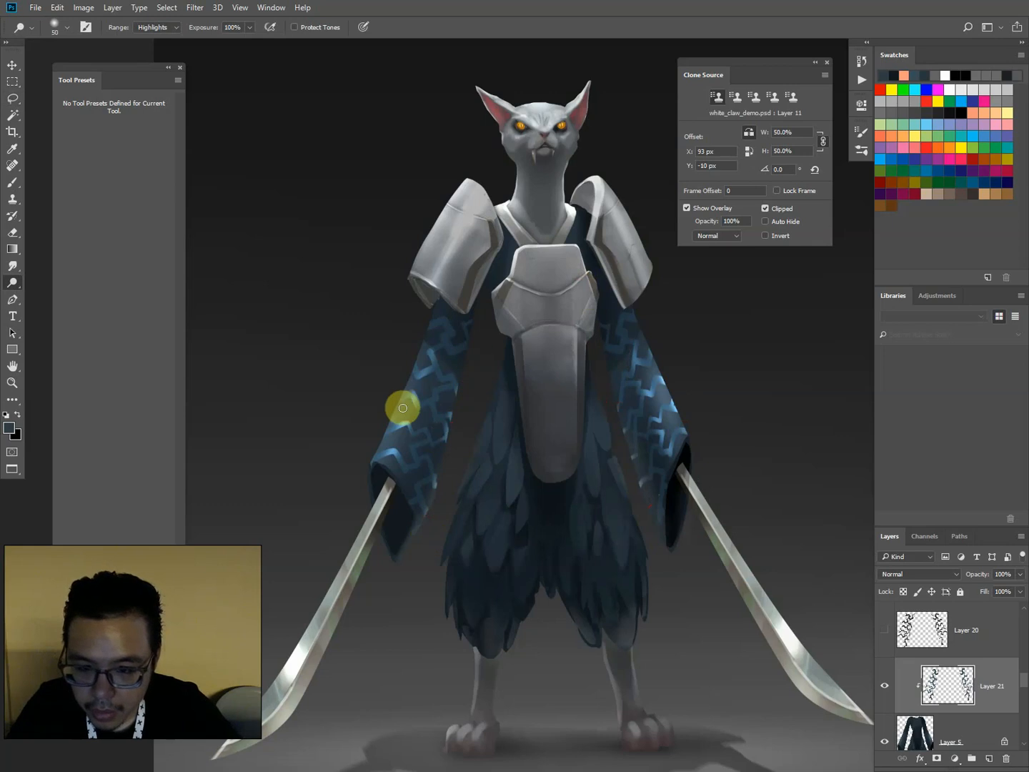
Lock the pattern layer's transparency and brush a sampled light cyan over the sleeve pattern at 30% opacity.
key(b)
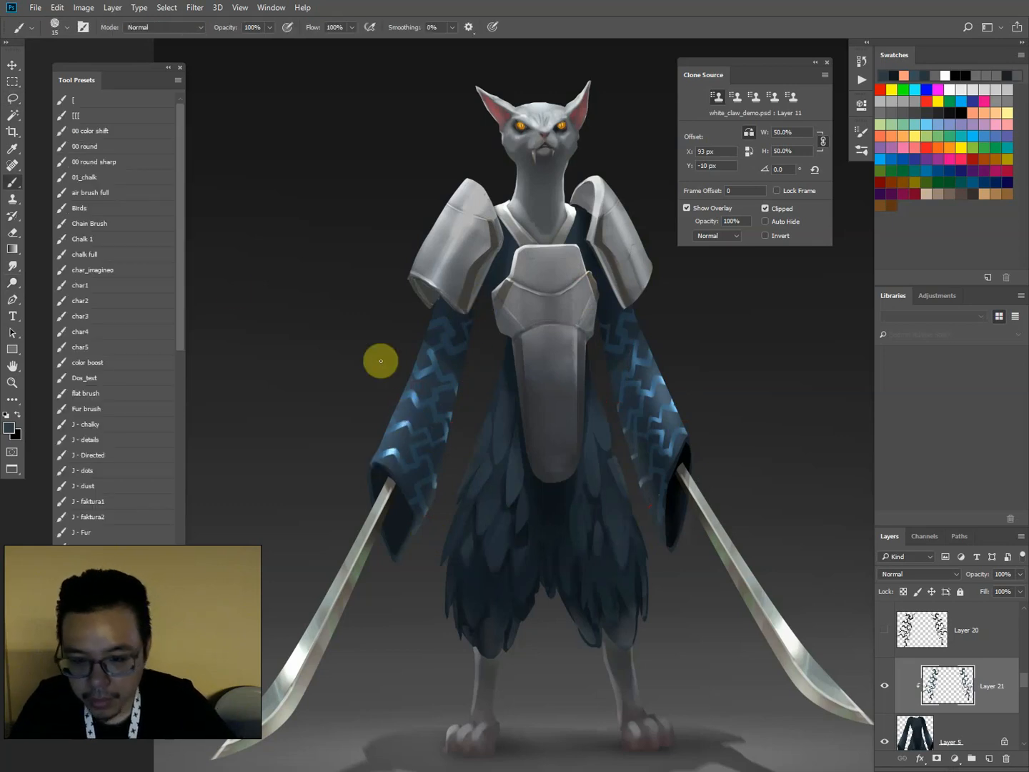
key(3)
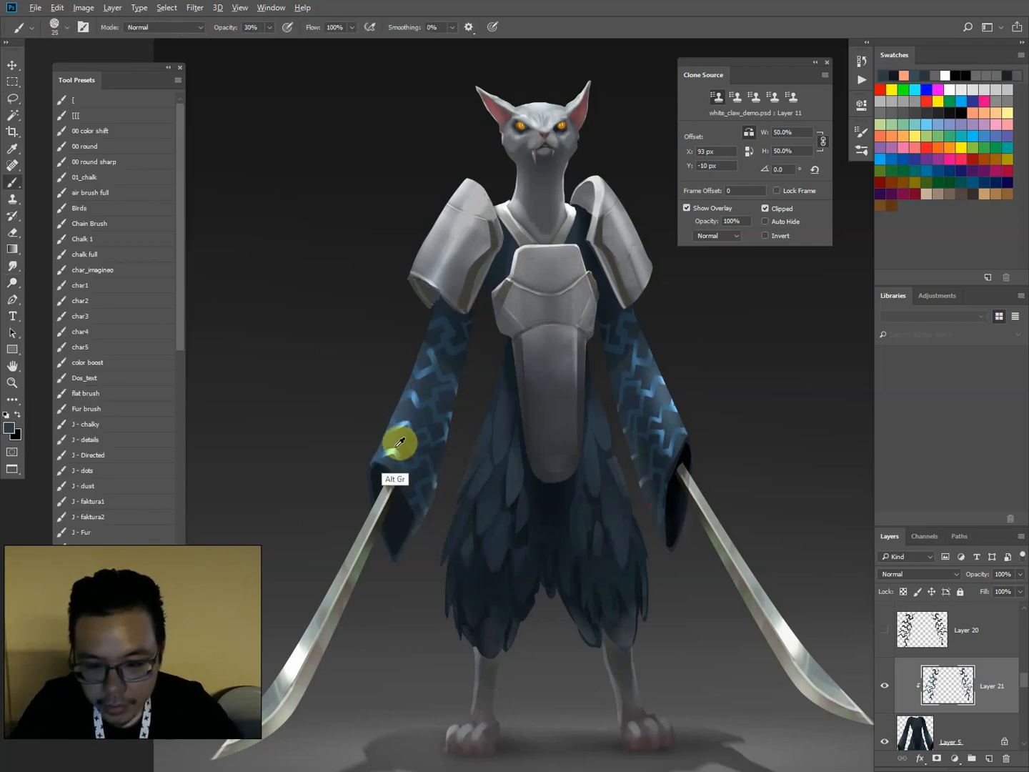
alt+click(393, 455)
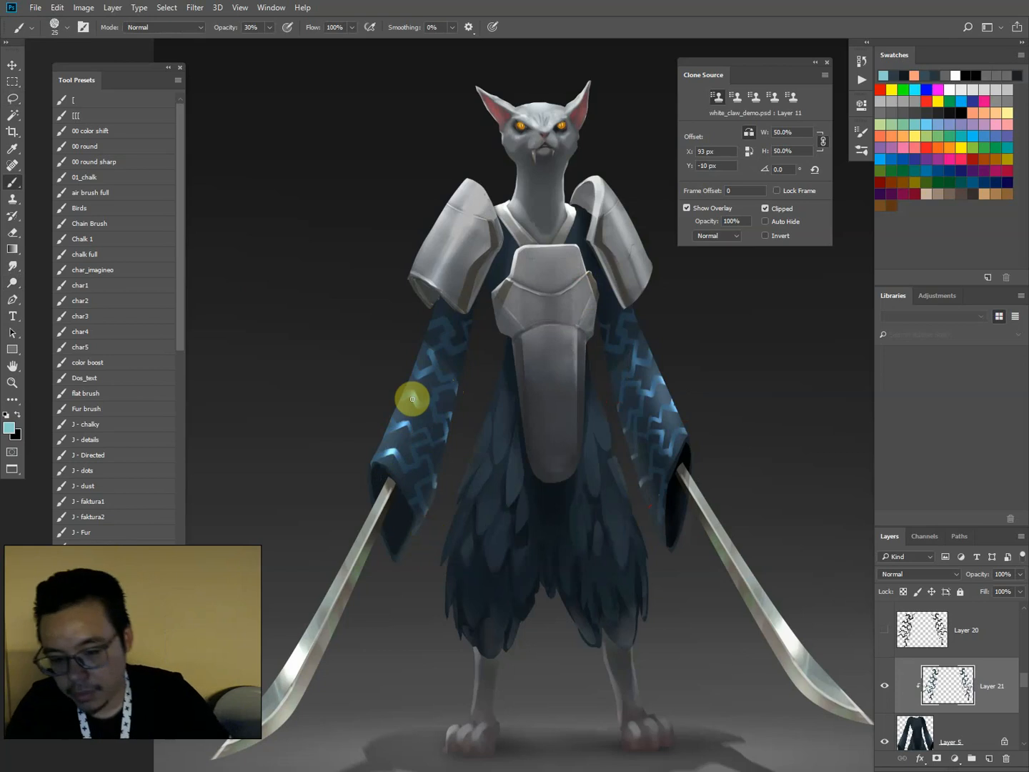
key(bracketright)
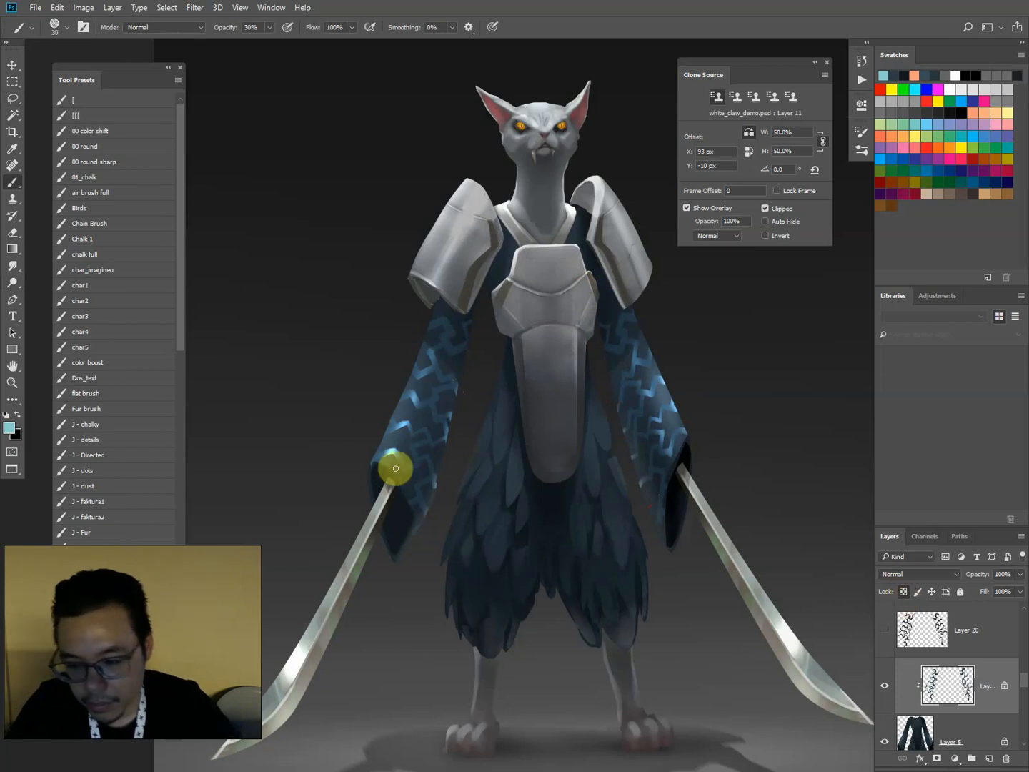
key(bracketright)
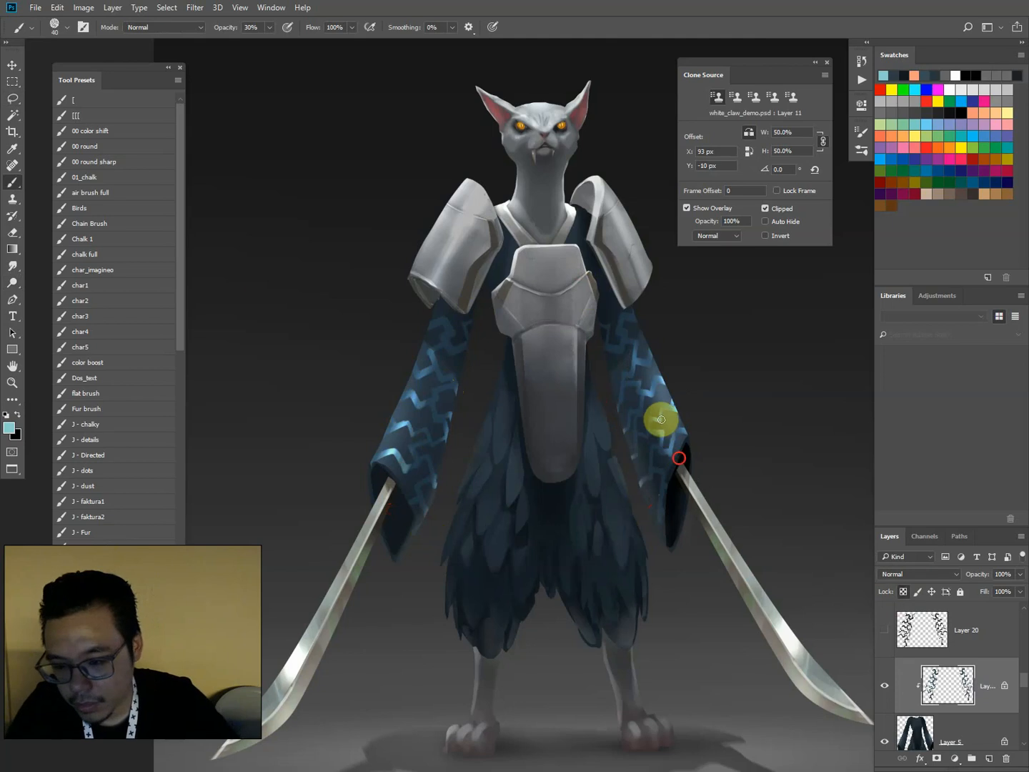
Tone down the sleeve pattern with Levels, using an output white of 221 and midtones of about 1.11.
key(ctrl+minus)
key(ctrl+minus)
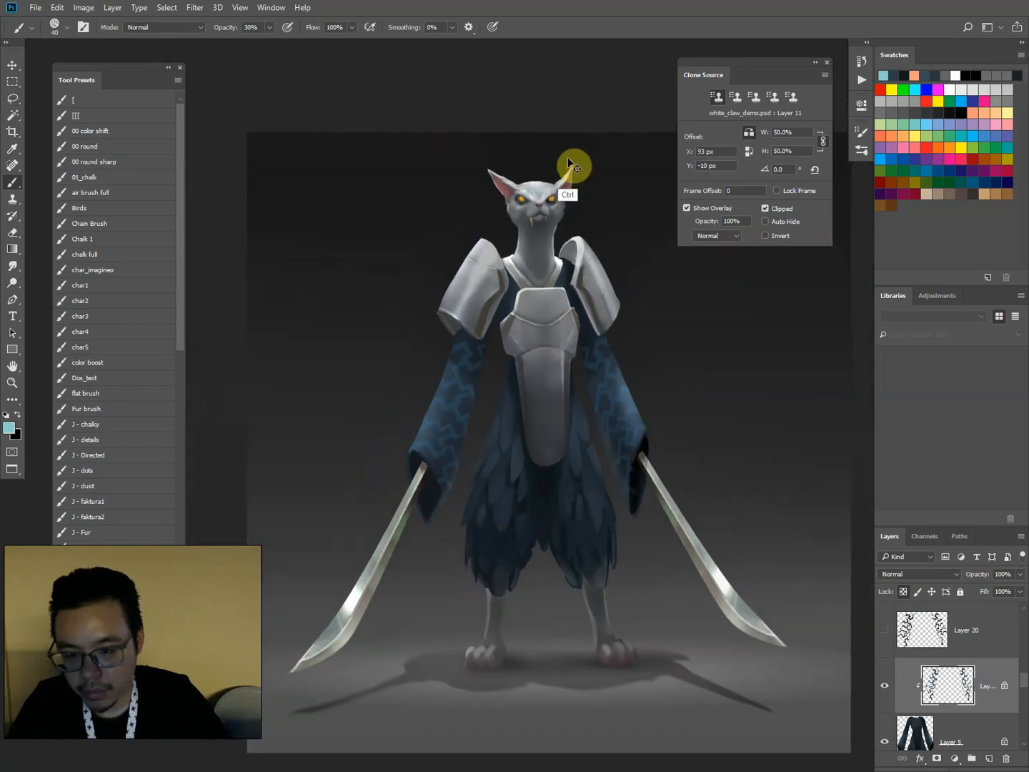
key(ctrl+plus)
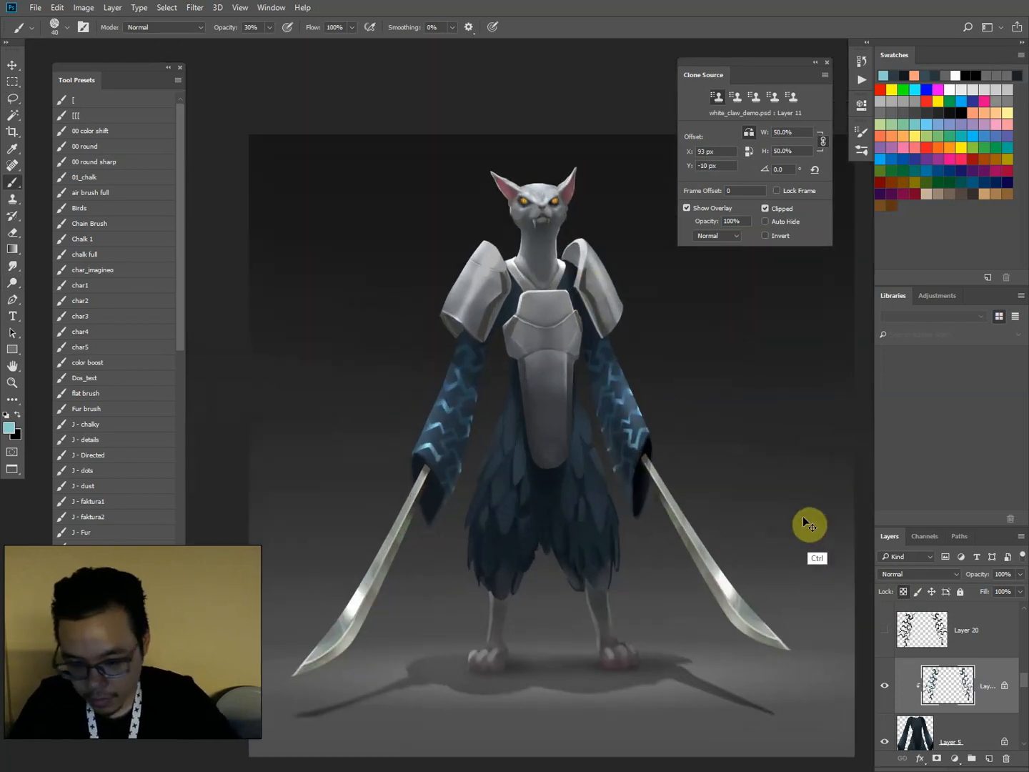
key(ctrl+l)
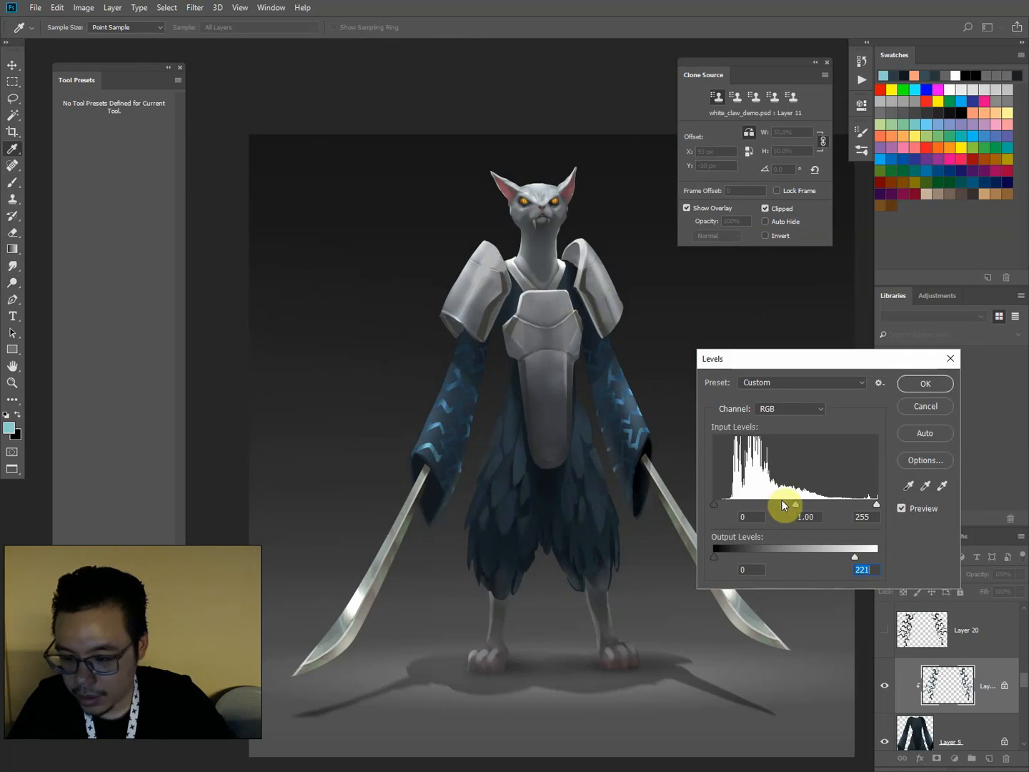
drag(795, 505, 784, 504)
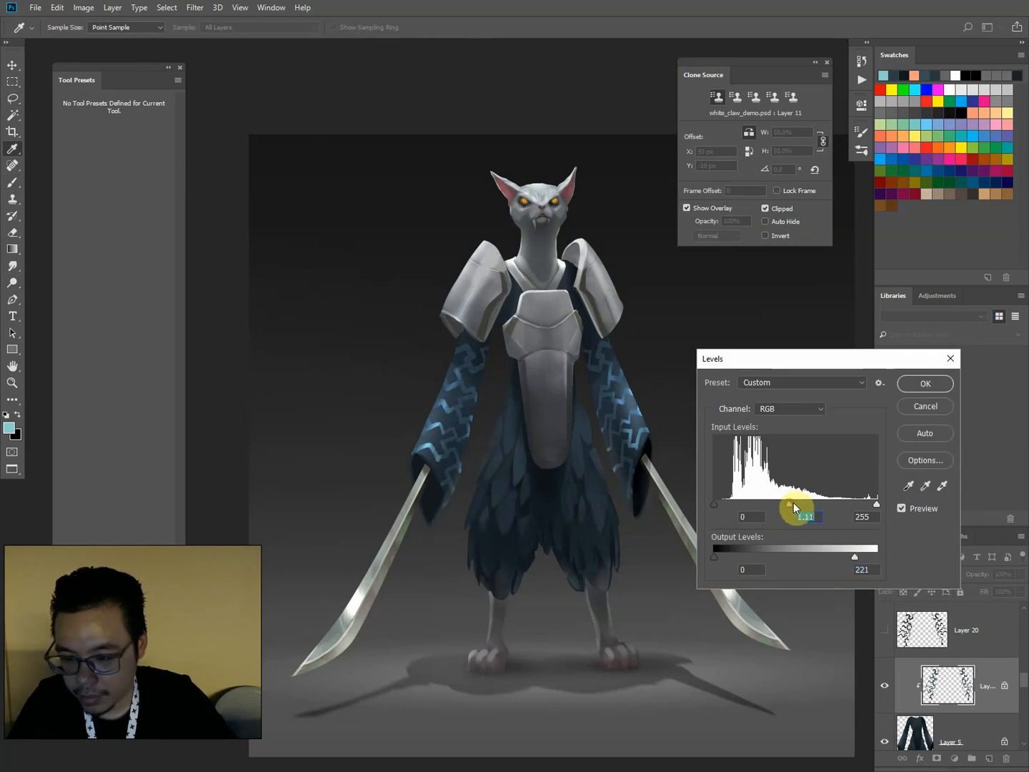
key(Return)
Lower the sleeve pattern layer's opacity to 36%.
key(b)
drag(1018, 576, 992, 594)
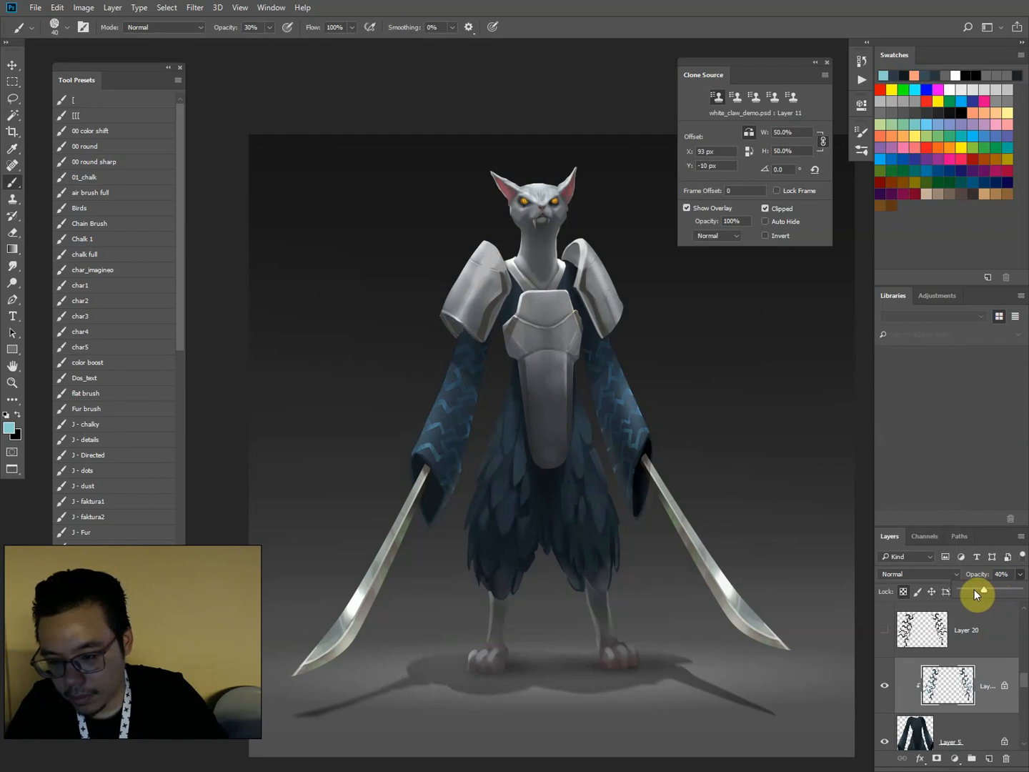
drag(981, 591, 984, 589)
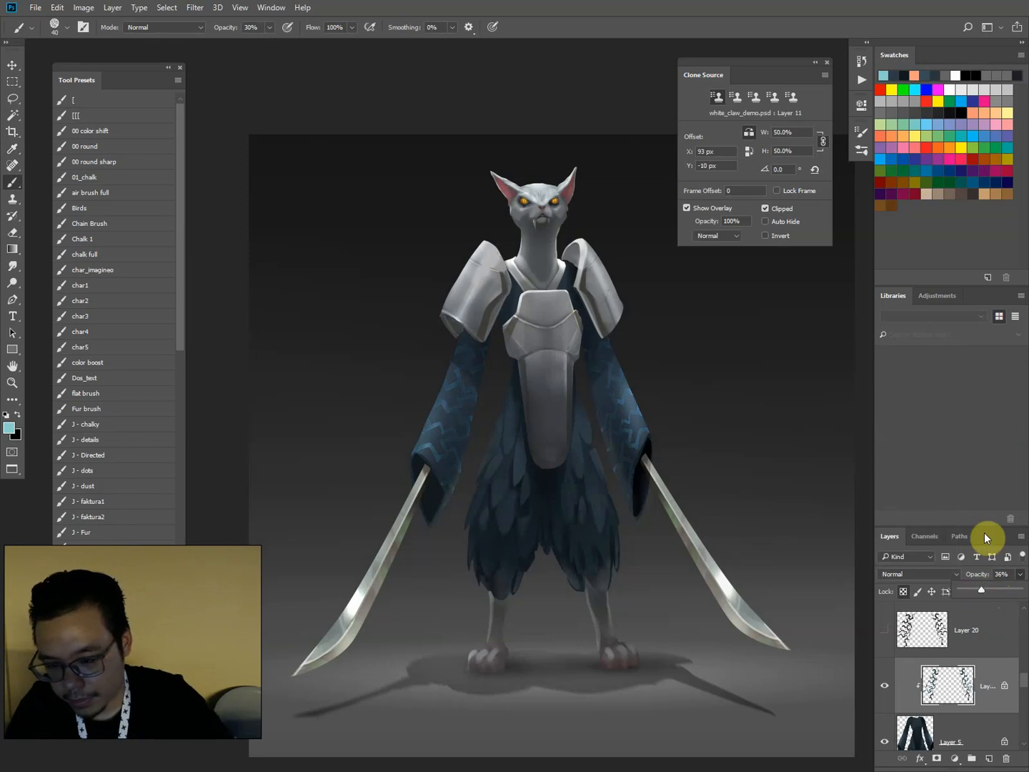
Lasso the lower robe and apply Levels to the pattern layer with midtones of 1.48 and a reduced output white.
key(l)
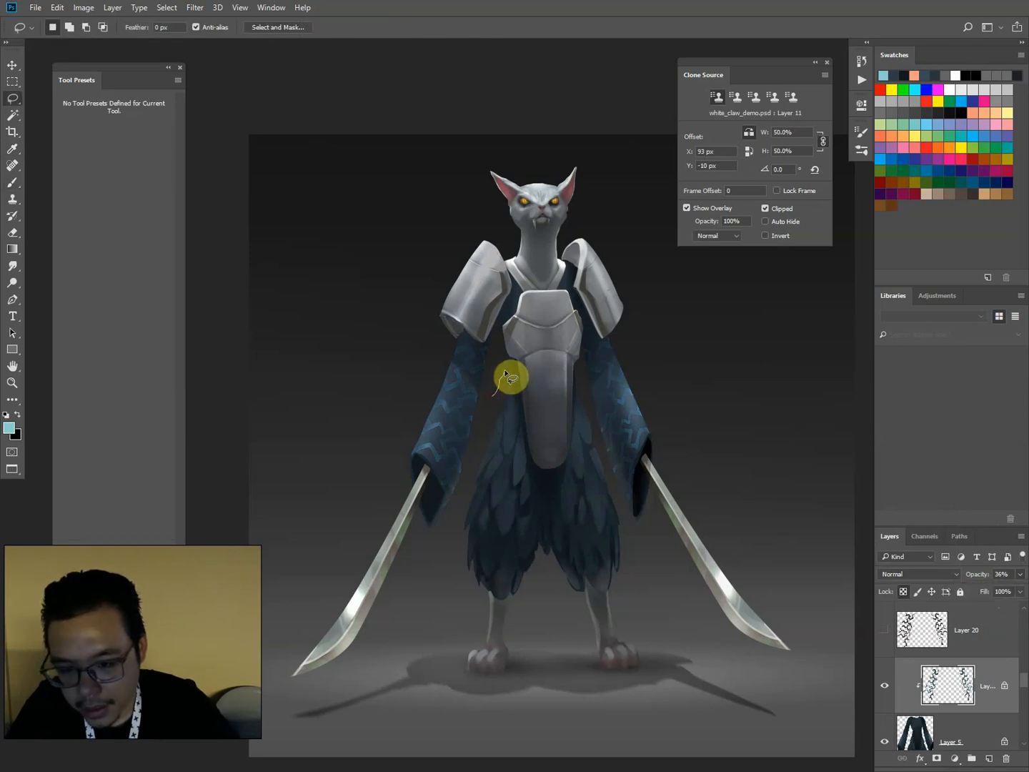
drag(562, 355, 593, 427)
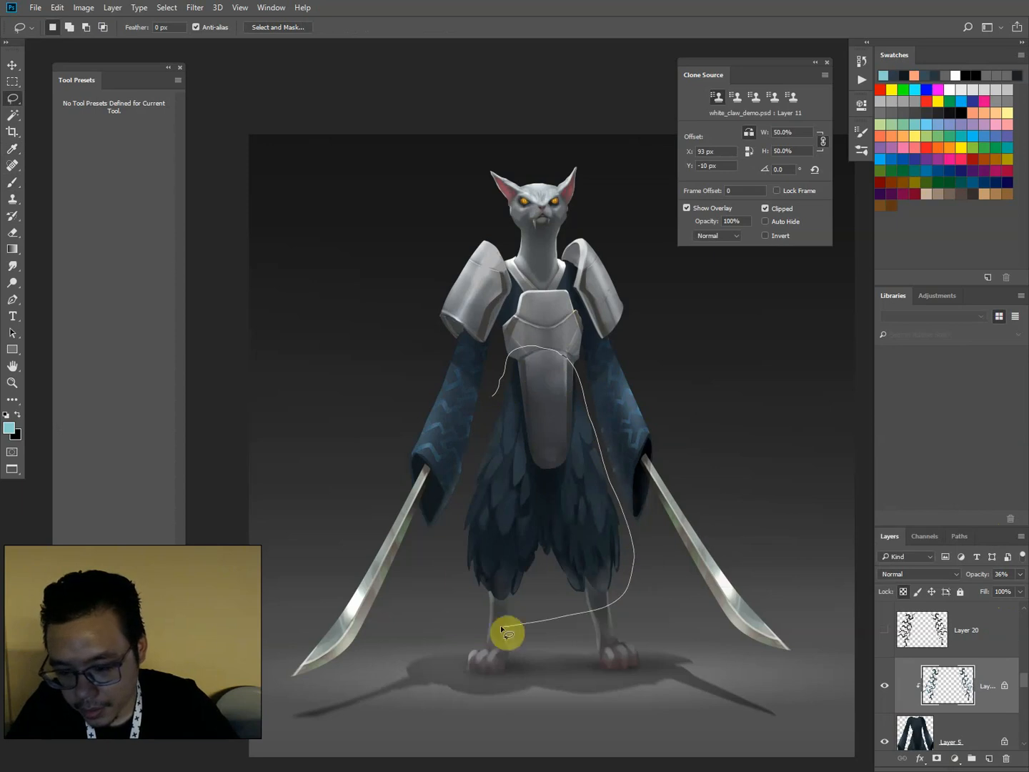
key(ctrl+l)
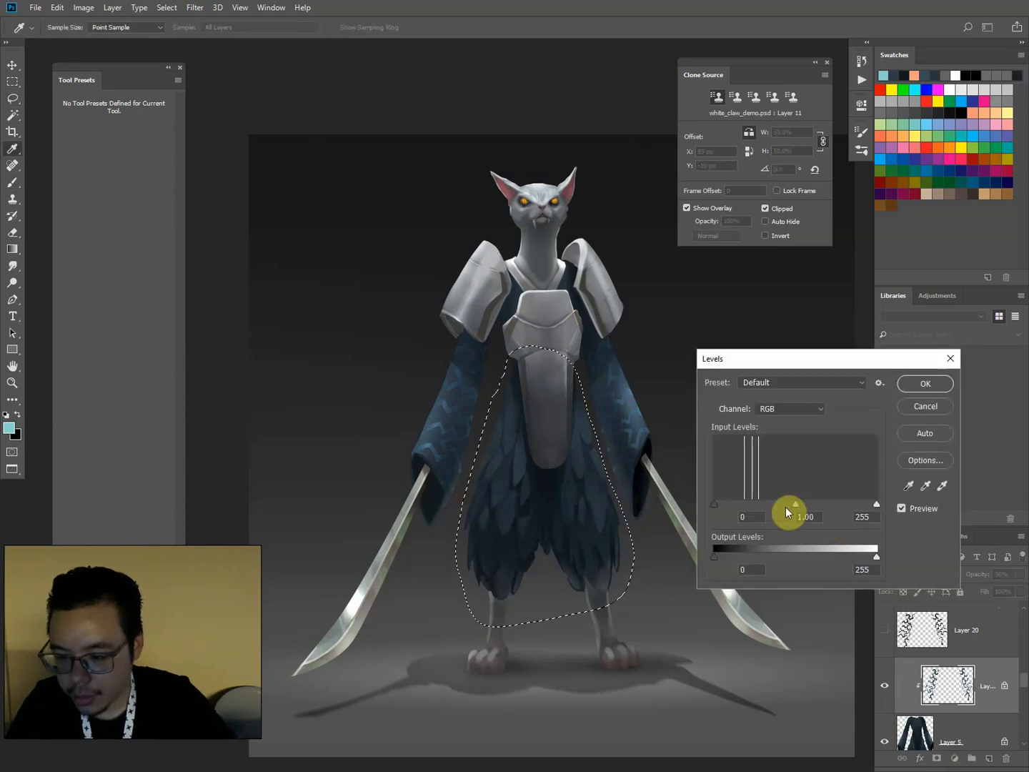
drag(785, 507, 771, 504)
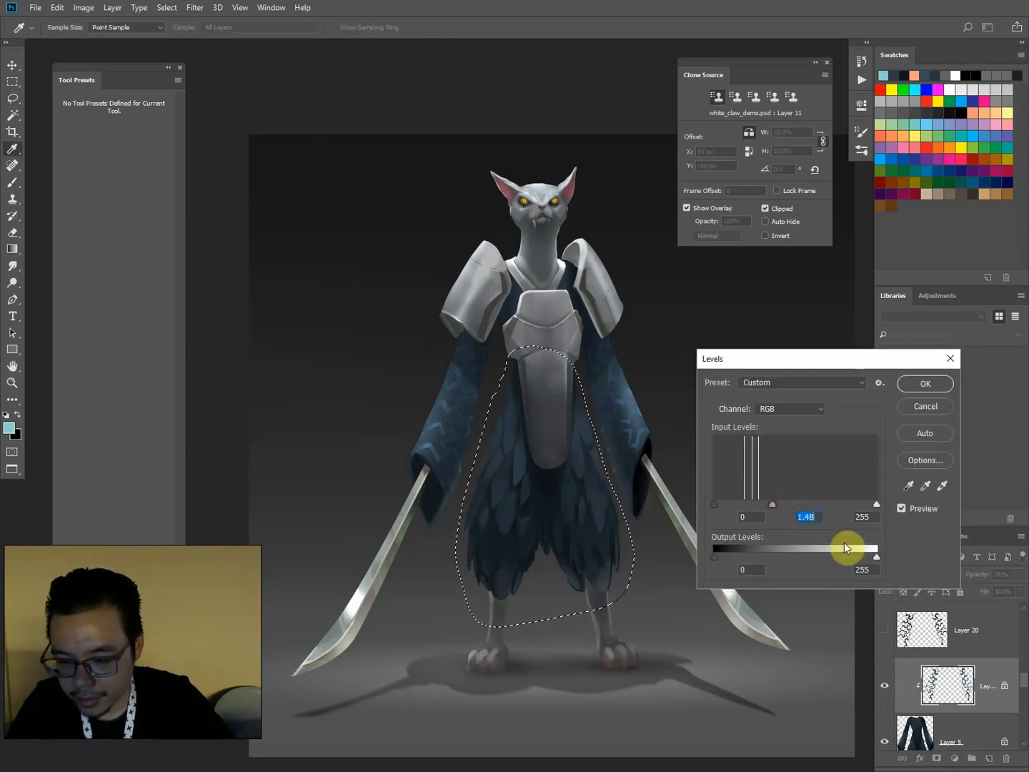
drag(878, 556, 850, 556)
click(925, 384)
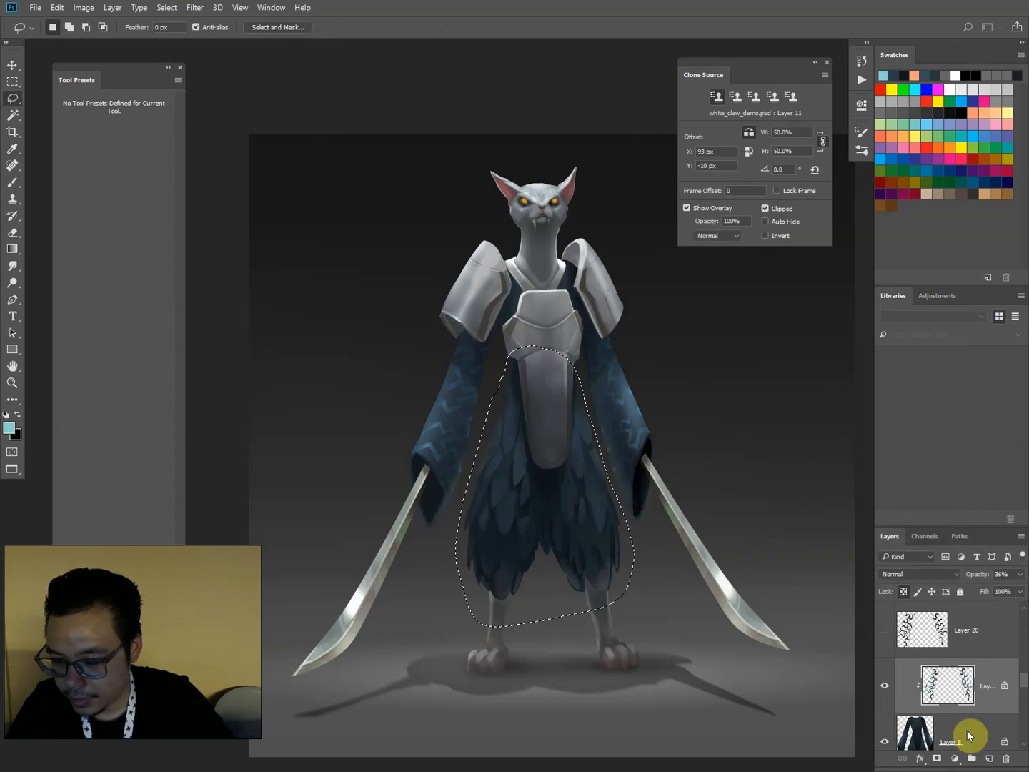
Darken the lassoed lower robe on Layer 5 with Levels by reducing its output white and adjusting the midtones, then deselect.
click(969, 740)
key(ctrl+l)
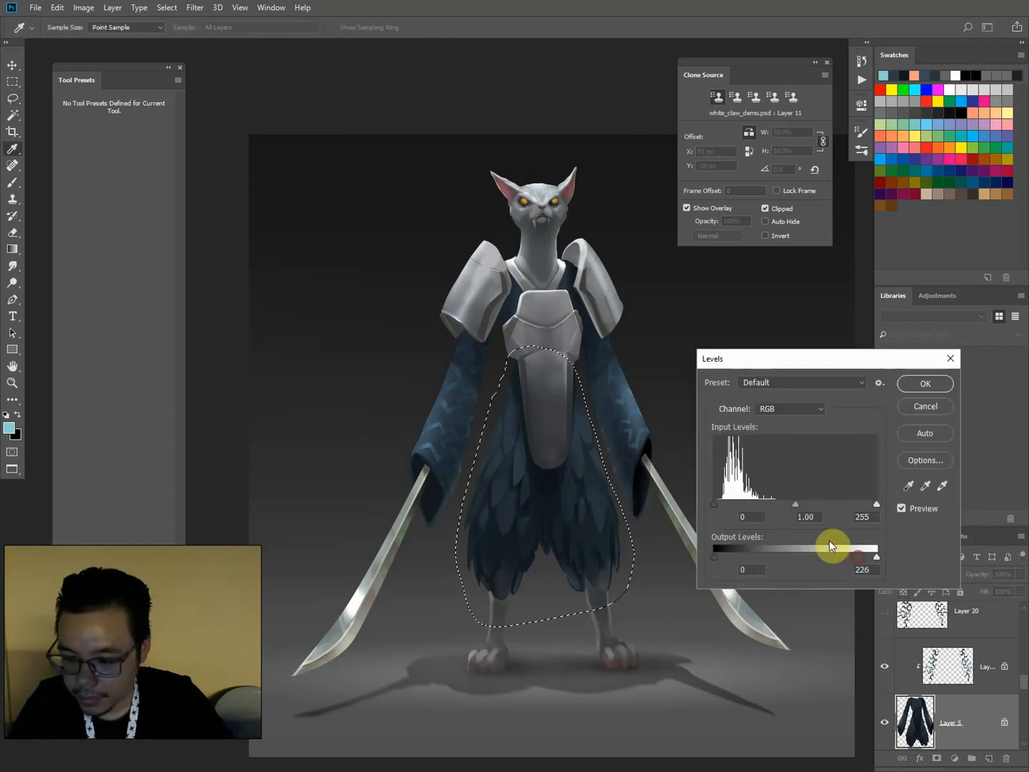
drag(783, 502, 801, 504)
mouse_move(719, 557)
mouse_down()
mouse_move(730, 554)
mouse_move(717, 553)
mouse_up()
drag(824, 553, 807, 552)
mouse_move(791, 503)
mouse_down()
mouse_move(781, 504)
mouse_move(792, 505)
mouse_up()
key(Return)
key(o)
key(ctrl+d)
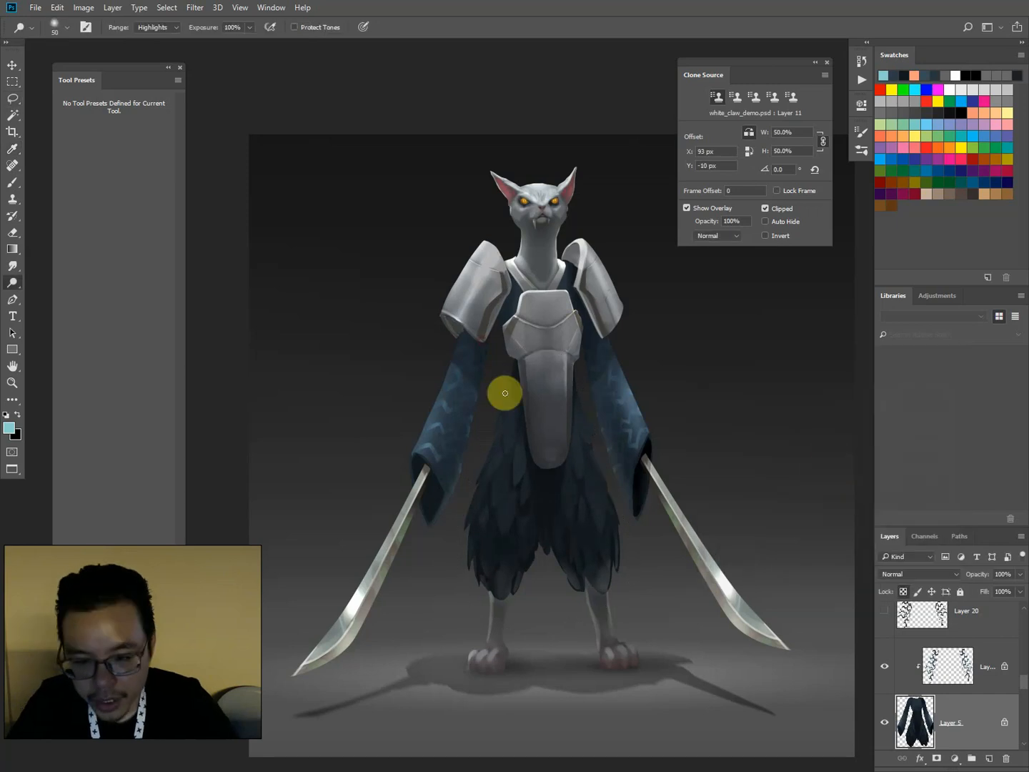
Dodge the outer edges of the lower robe beside the waist plate with a 35 px brush set to Highlights.
drag(505, 397, 477, 471)
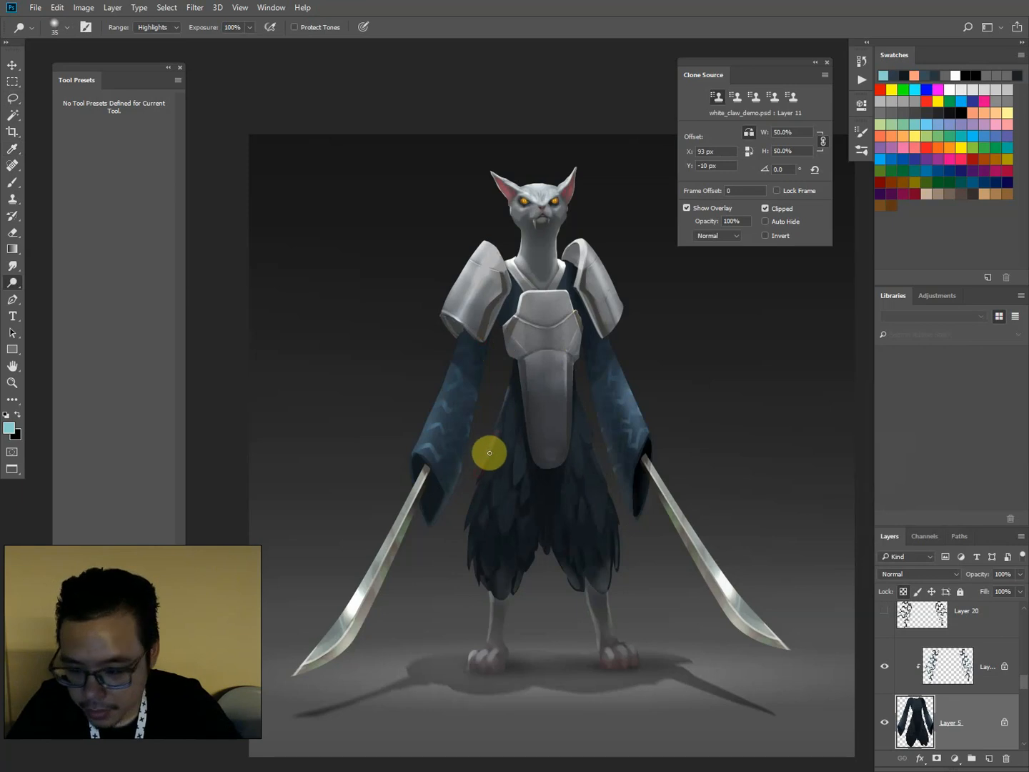
key(l)
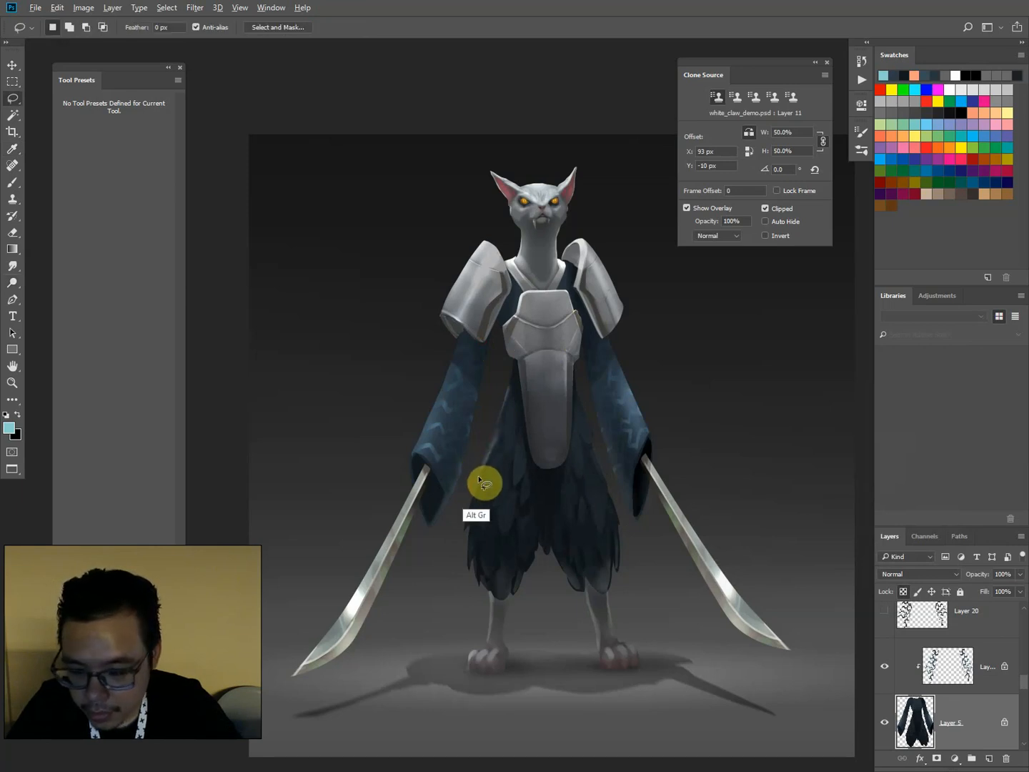
key(o)
key(l)
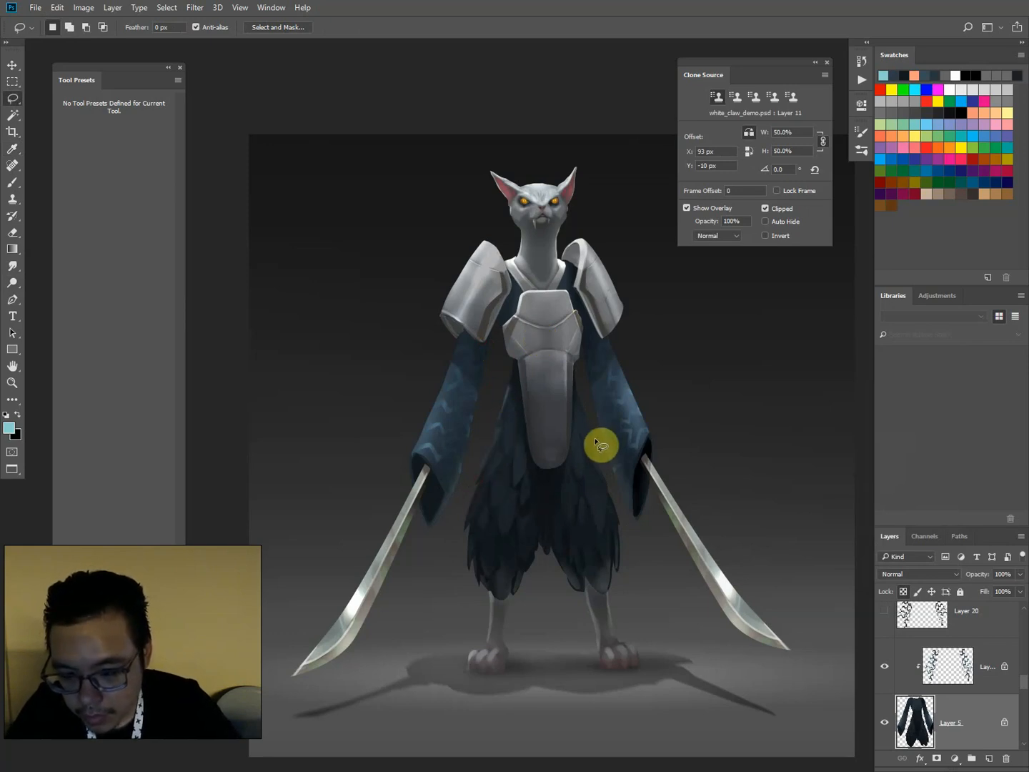
key(o)
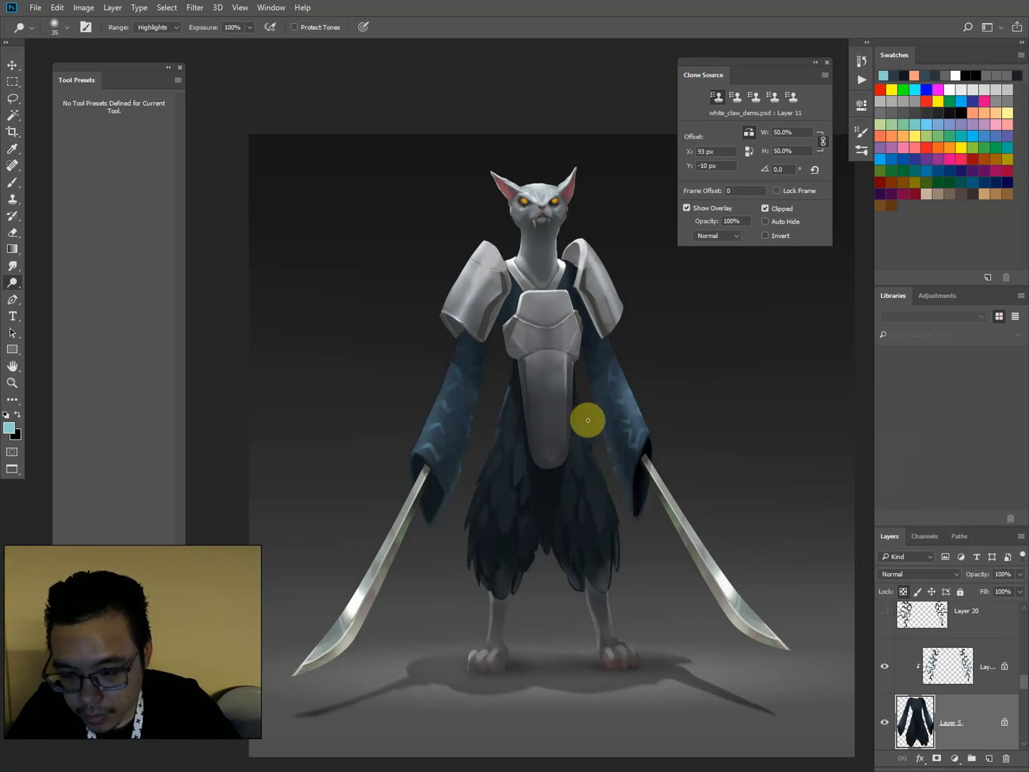
click(576, 383)
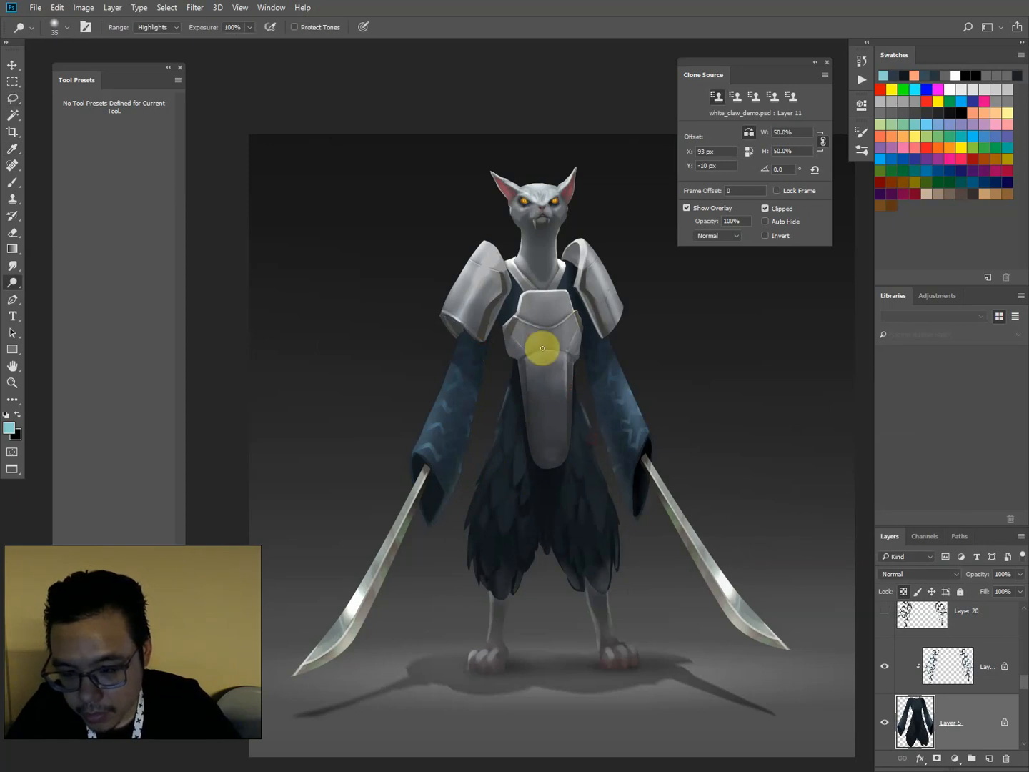
Deepen the shadows of the cat's head on Layer 3 with Levels, using an input black of about 15.
key(ctrl+minus)
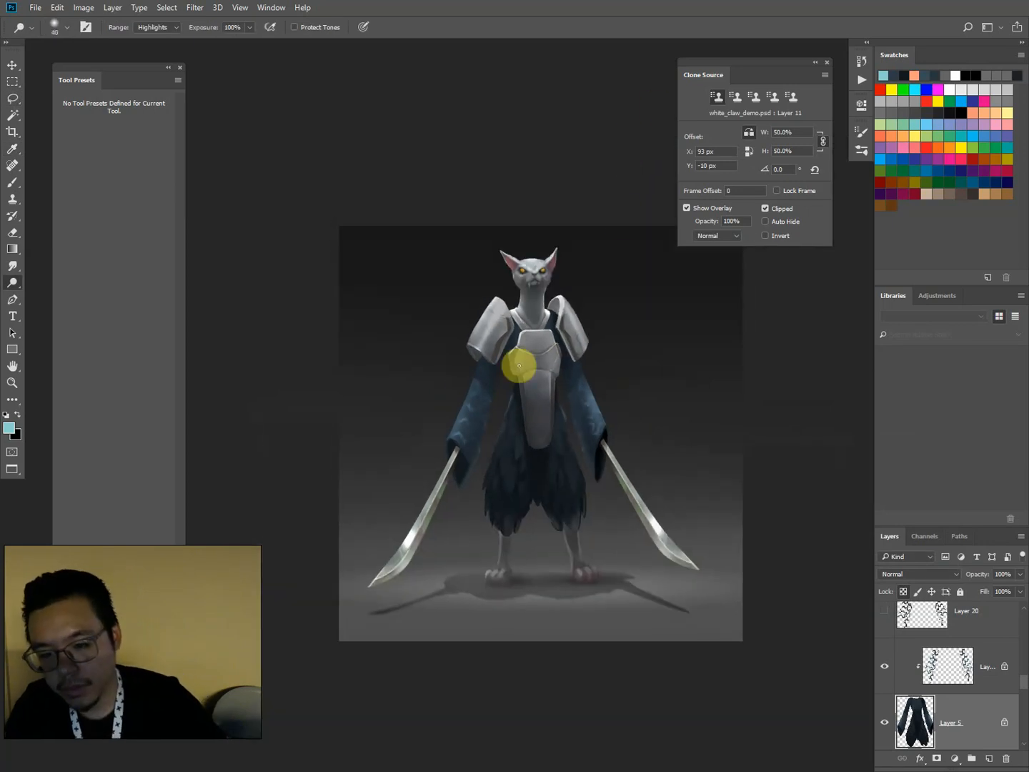
key(ctrl)
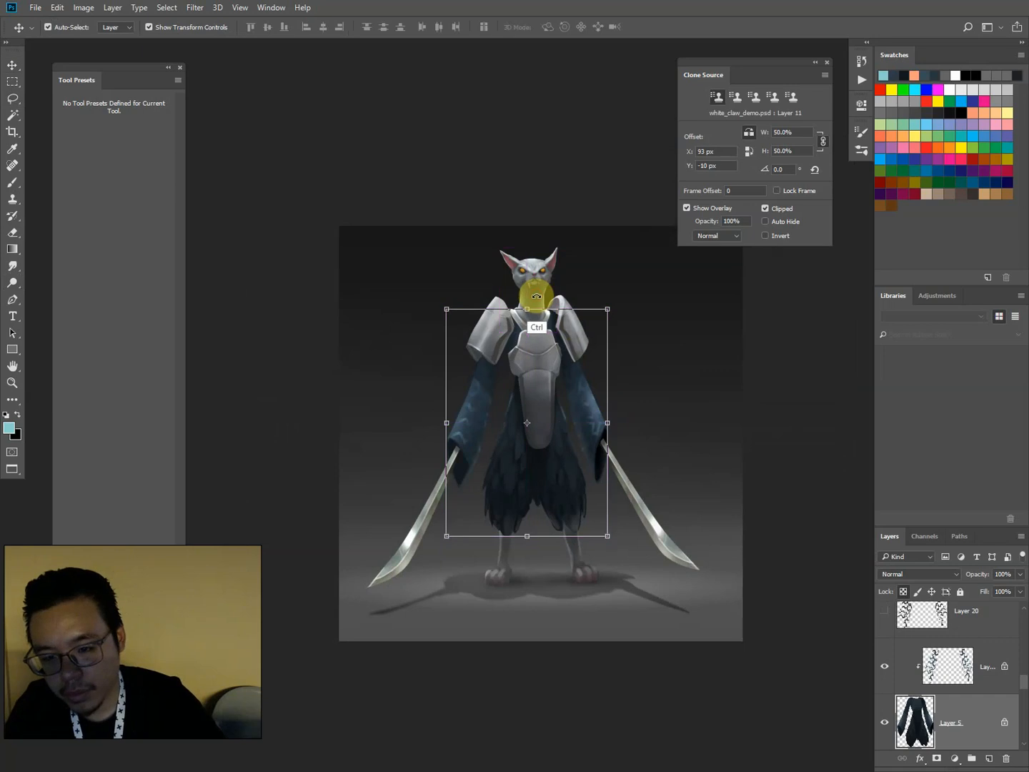
ctrl+click(536, 313)
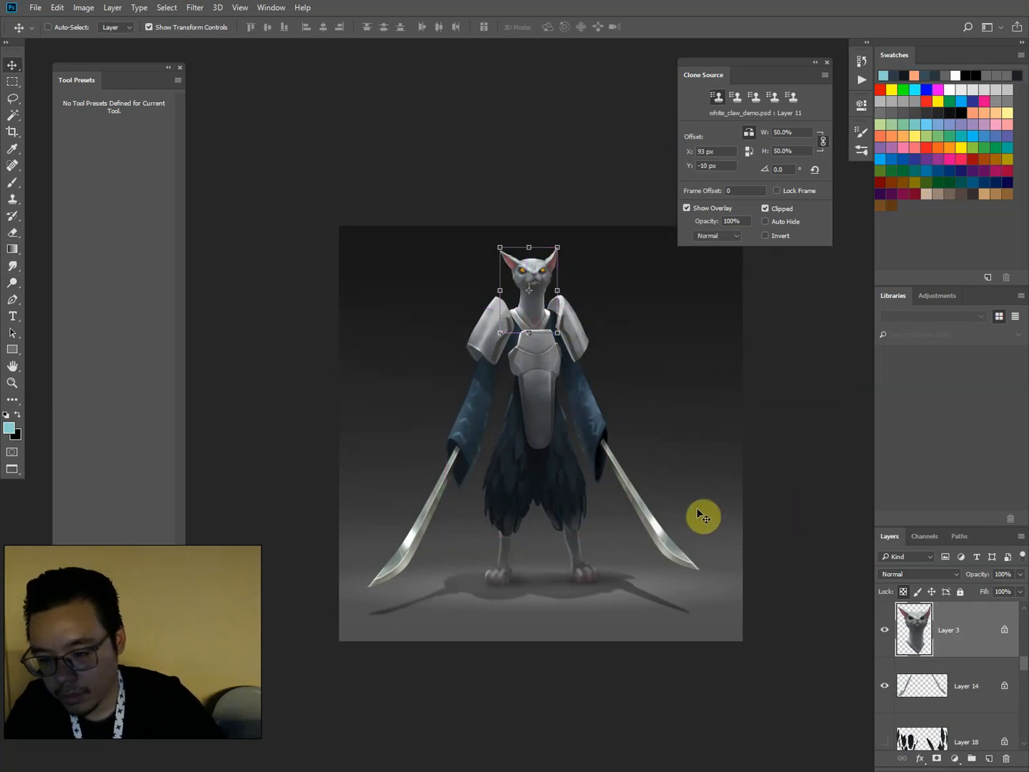
key(ctrl+l)
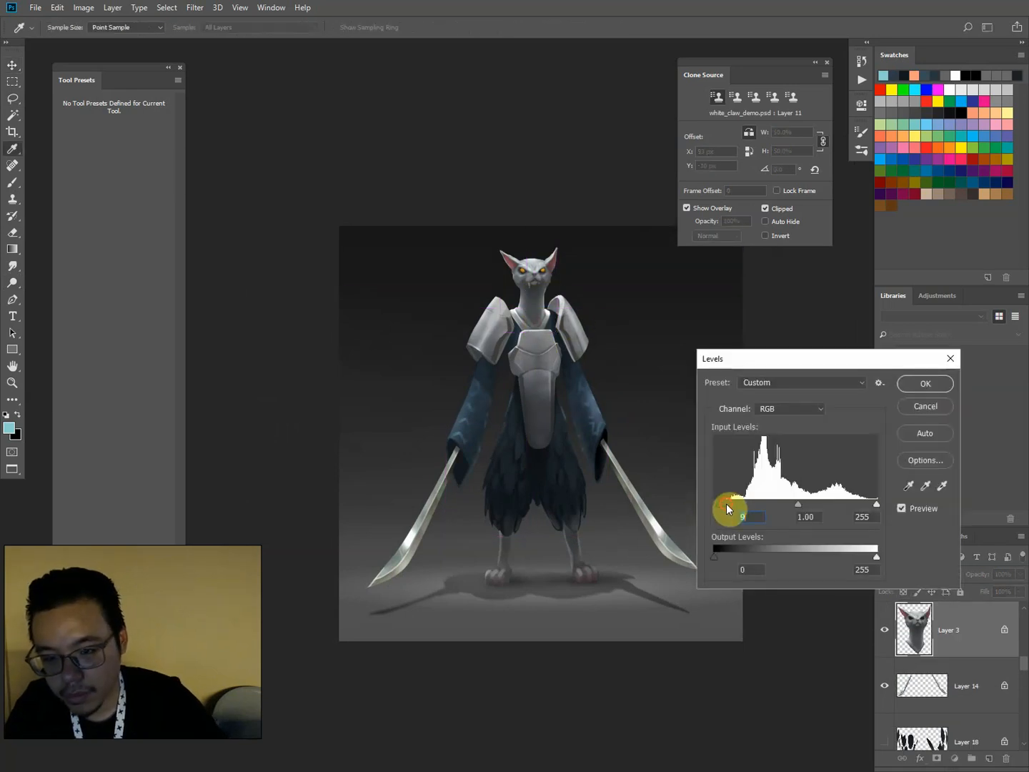
drag(736, 509, 731, 509)
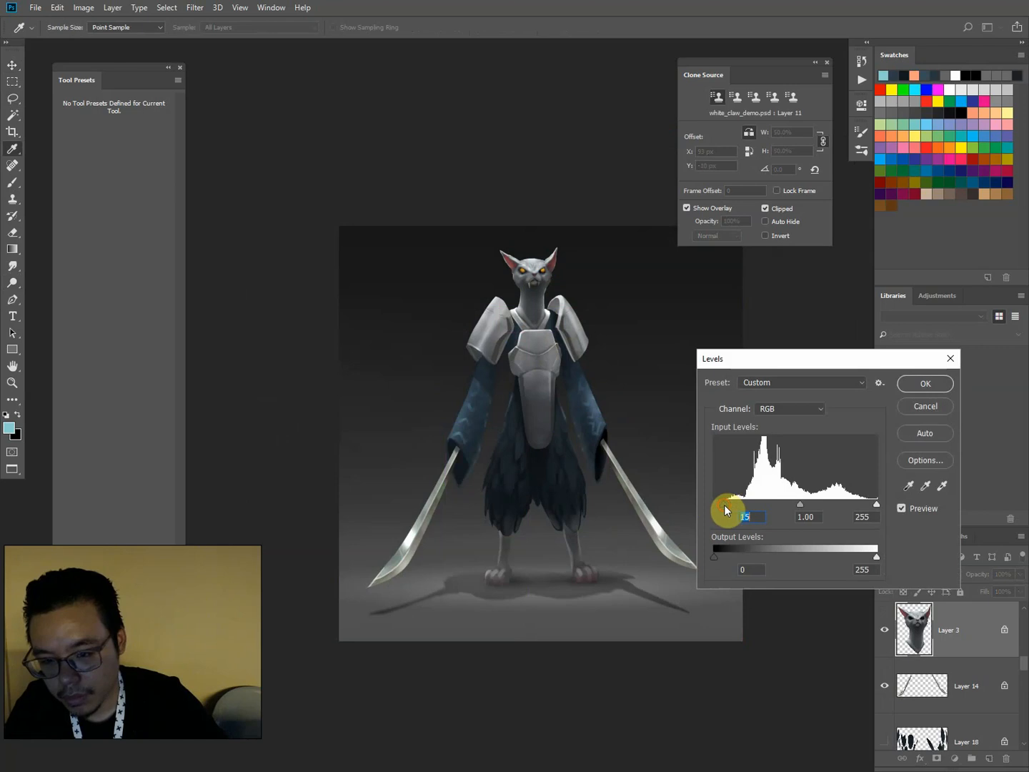
key(Return)
Darken the robe on Layer 5 with Levels, using an input black of 6 and midtones of about 0.97.
key(ctrl+plus)
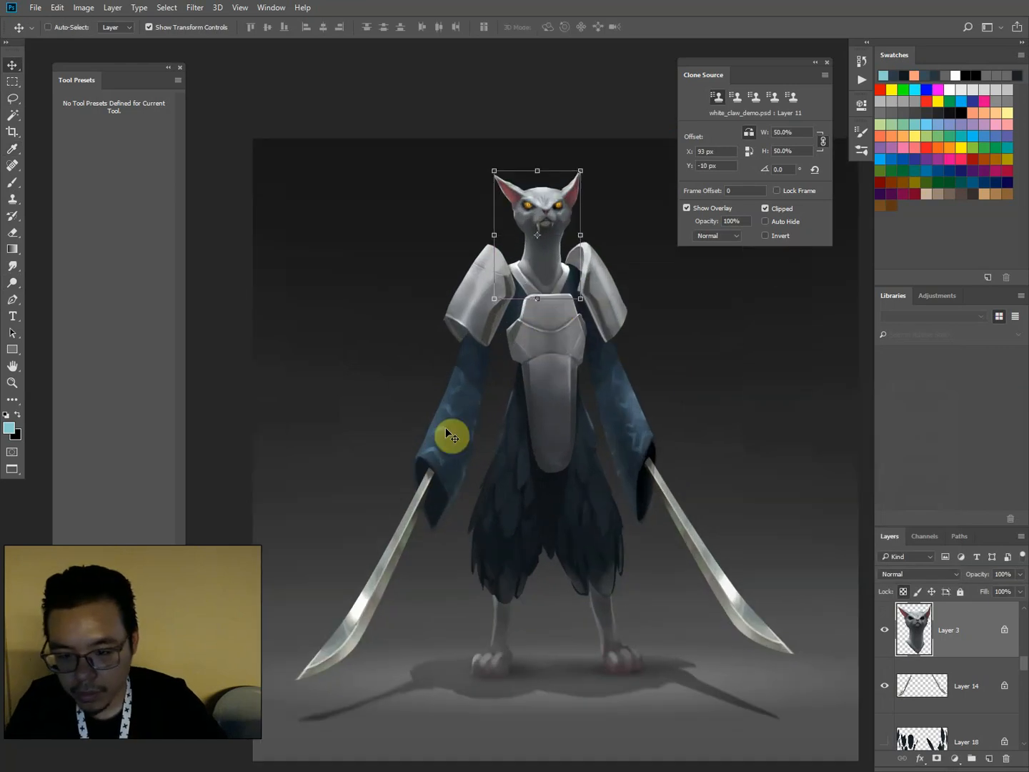
ctrl+click(440, 447)
key(ctrl+l)
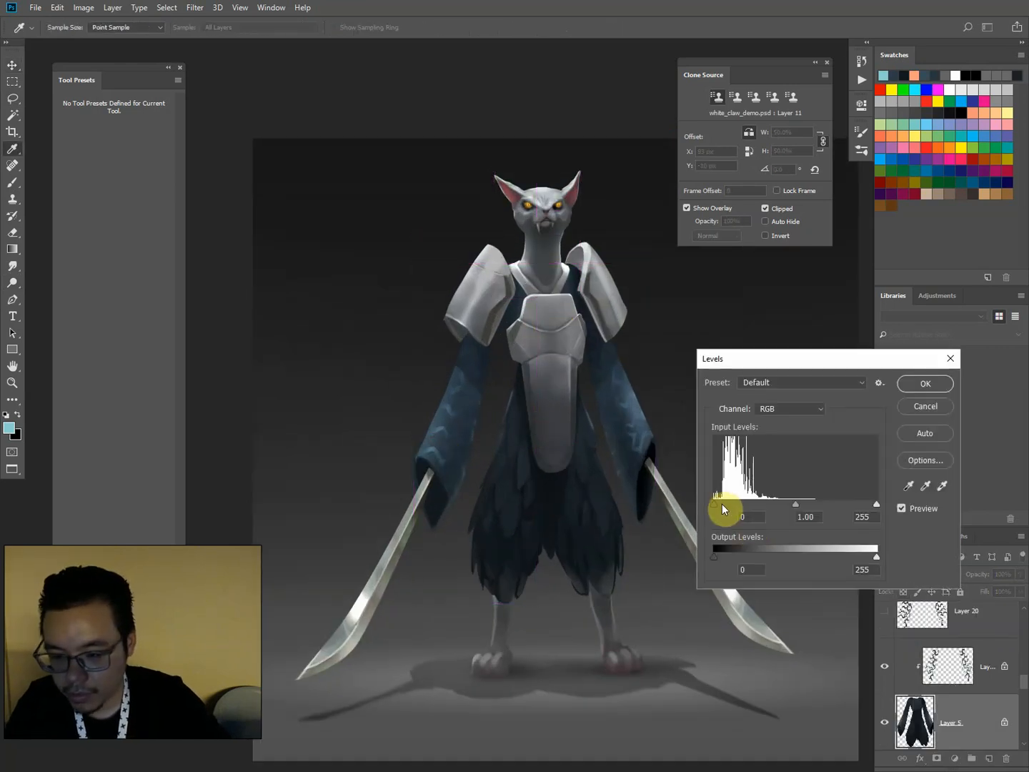
drag(723, 504, 725, 505)
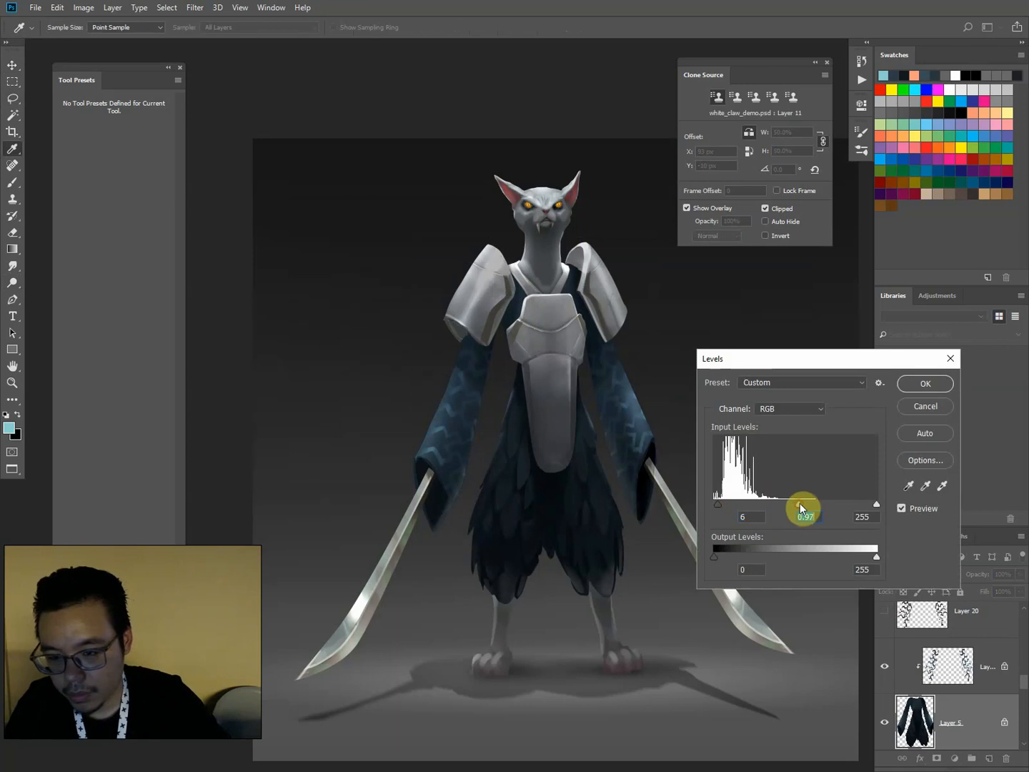
key(Return)
Select the masked sword layer and darken its midtones with Levels.
key(ctrl+minus)
ctrl+click(415, 557)
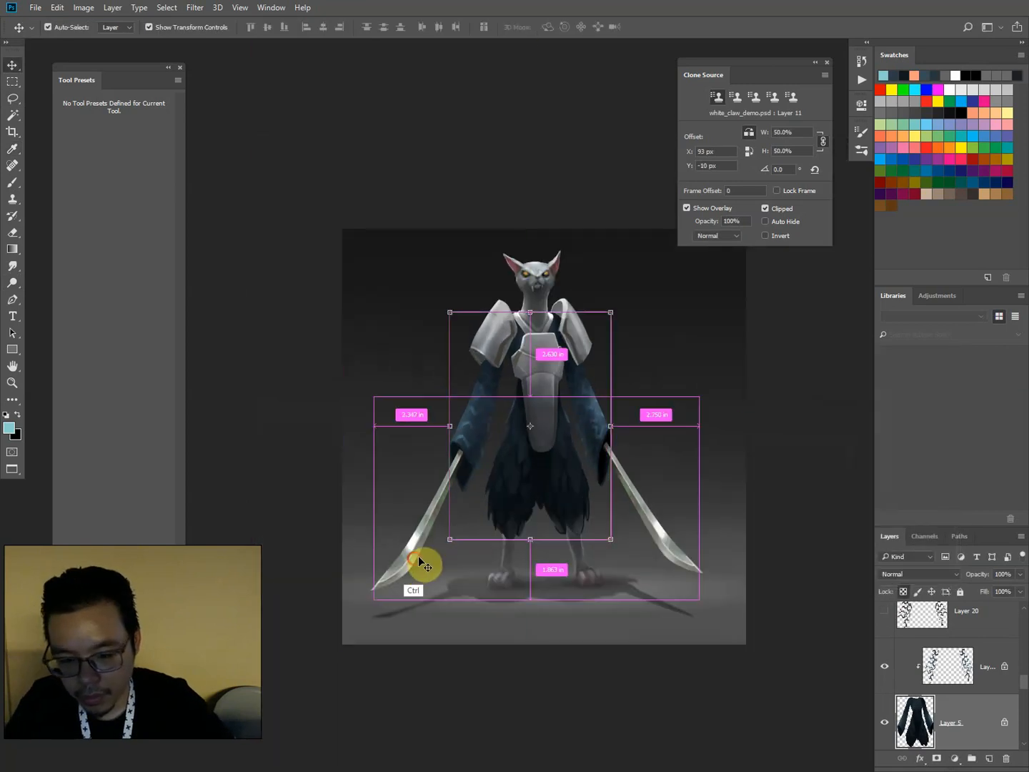
key(ctrl+l)
drag(795, 504, 838, 480)
key(Return)
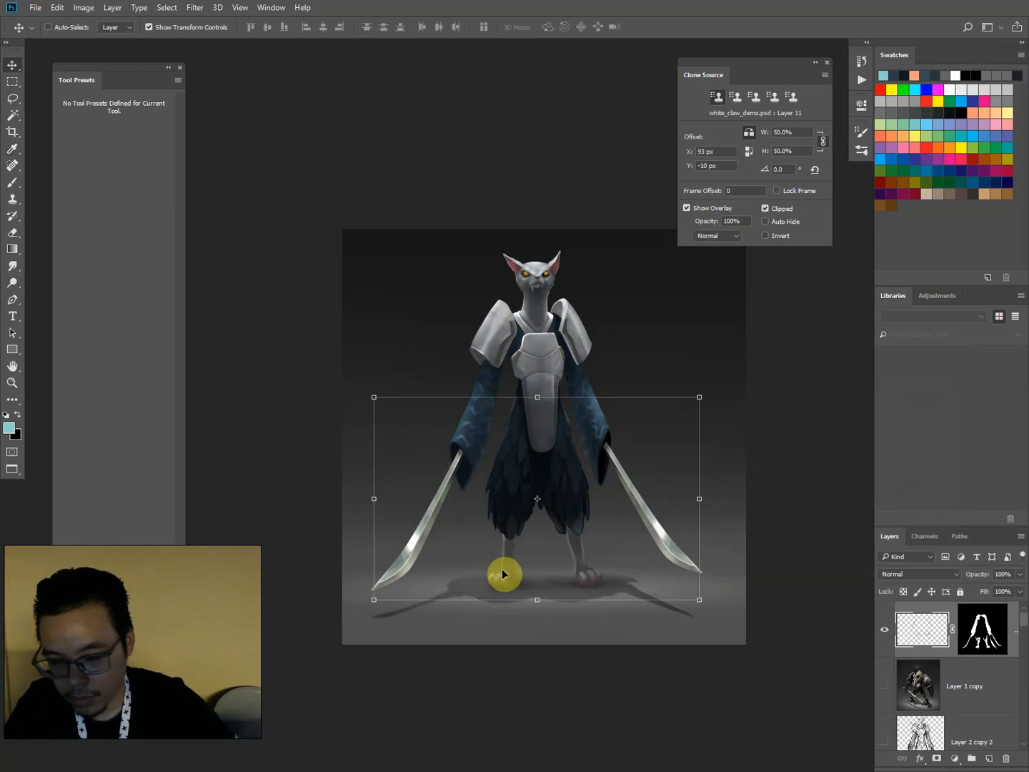
Darken the legs and paws on Layer 13 with Levels, using an output white of 211 and darker midtones.
ctrl+click(503, 570)
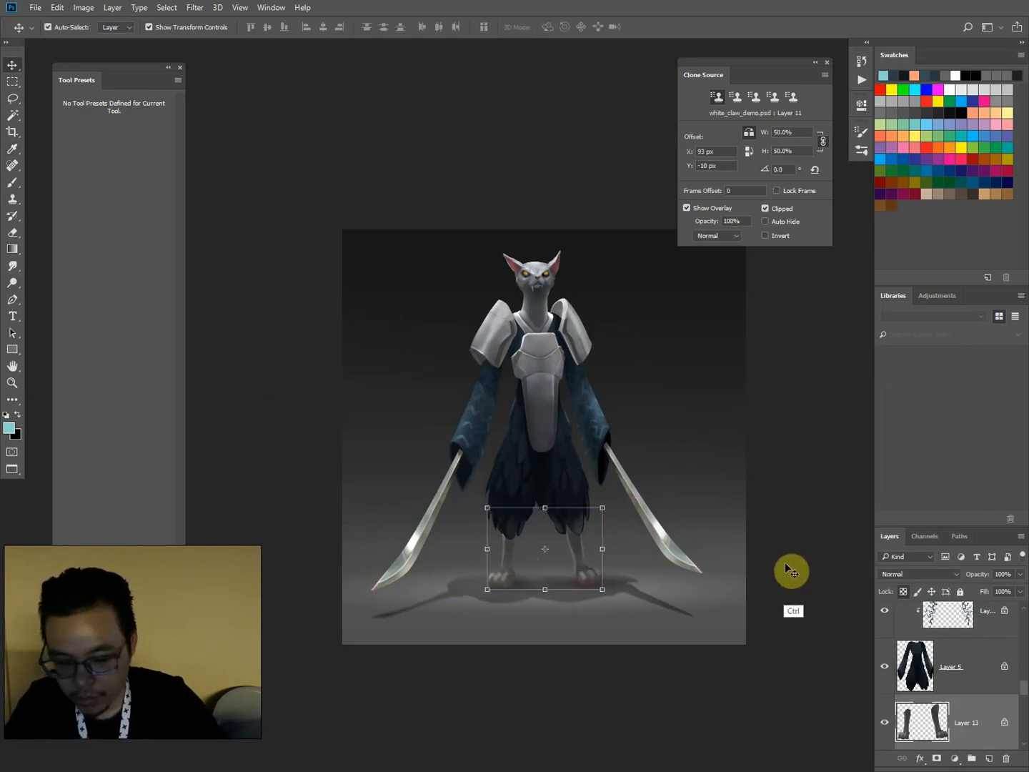
key(ctrl+l)
click(847, 555)
drag(807, 505, 812, 506)
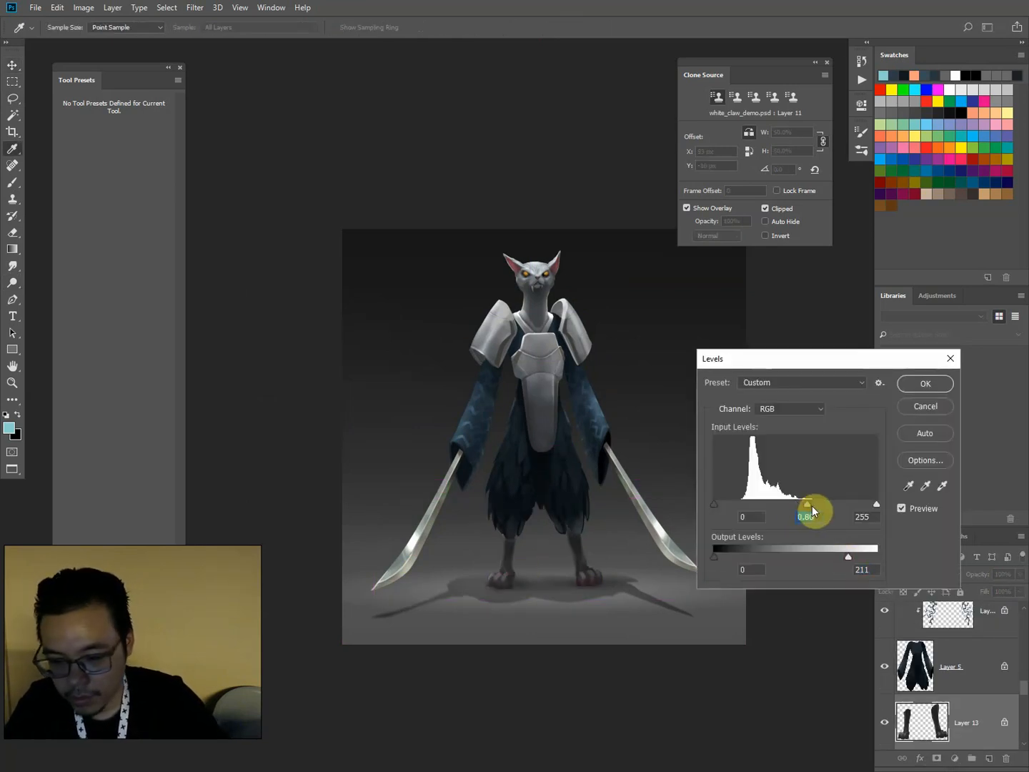
key(Return)
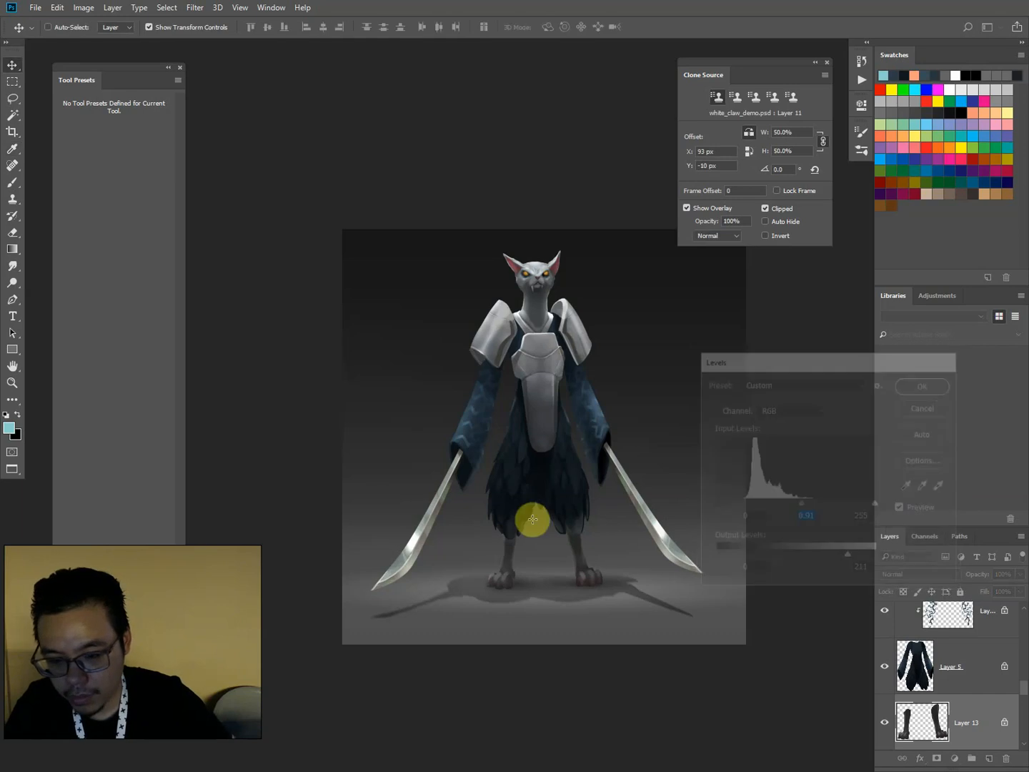
Adjust the masked sword layer with Levels, using an input black of 42.
ctrl+click(409, 569)
ctrl+click(403, 572)
key(ctrl+l)
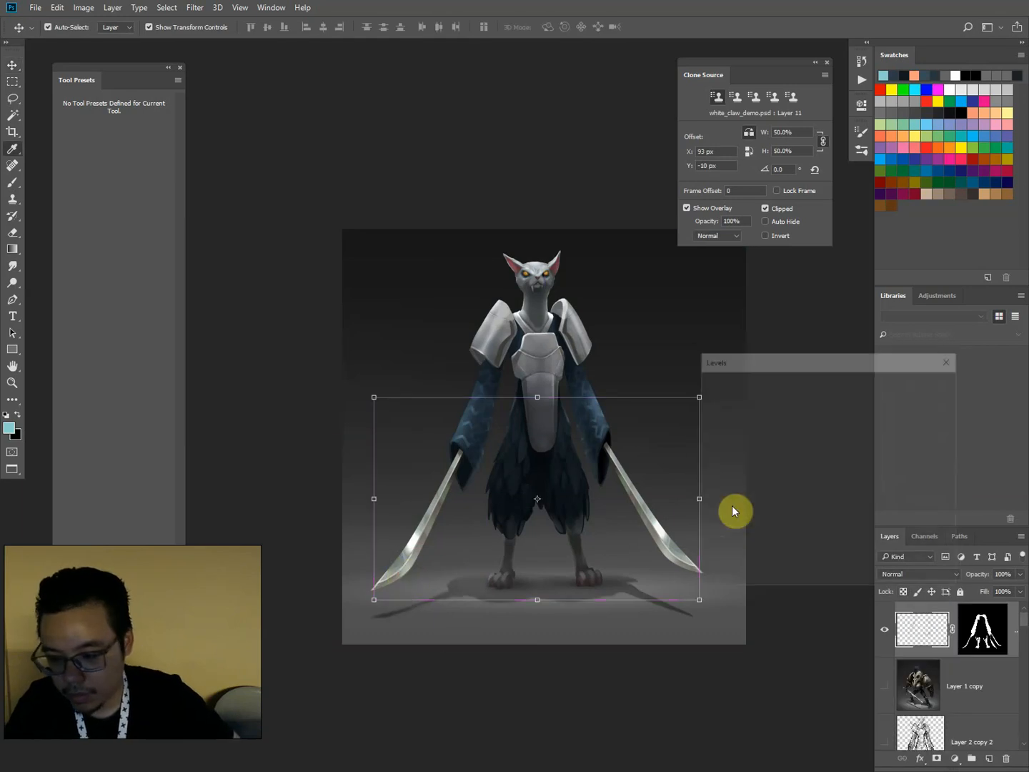
drag(737, 506, 748, 507)
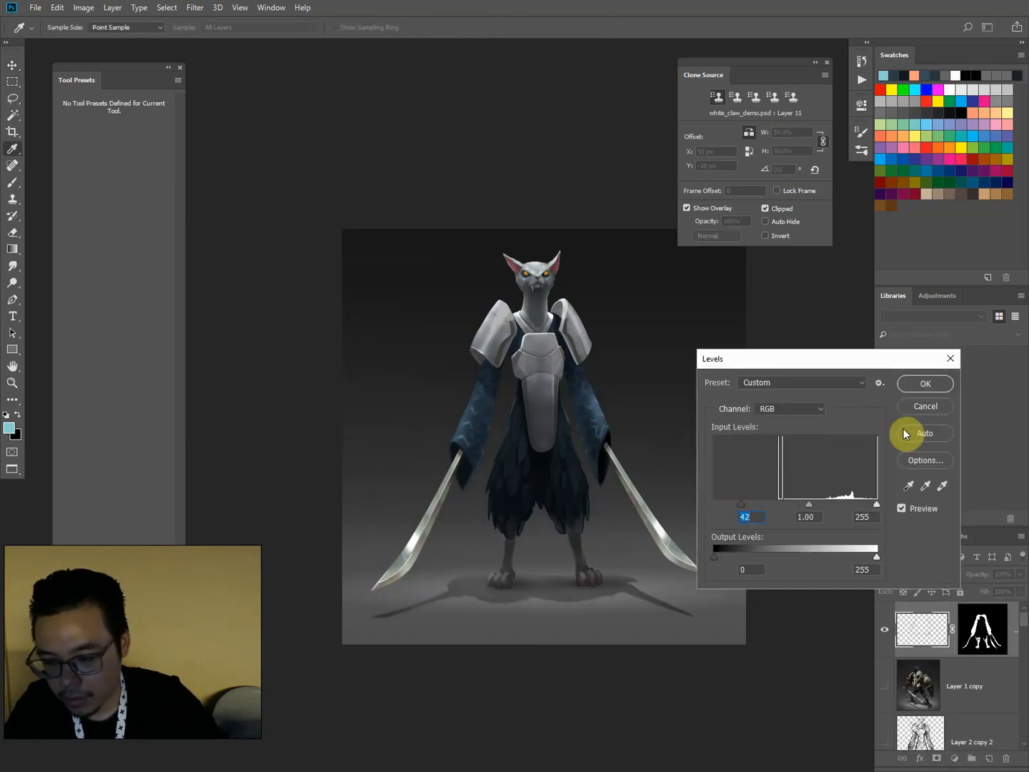
key(Return)
Darken the sword blades on Layer 14 with Levels, using an input black of 24 and darker midtones.
ctrl+click(441, 520)
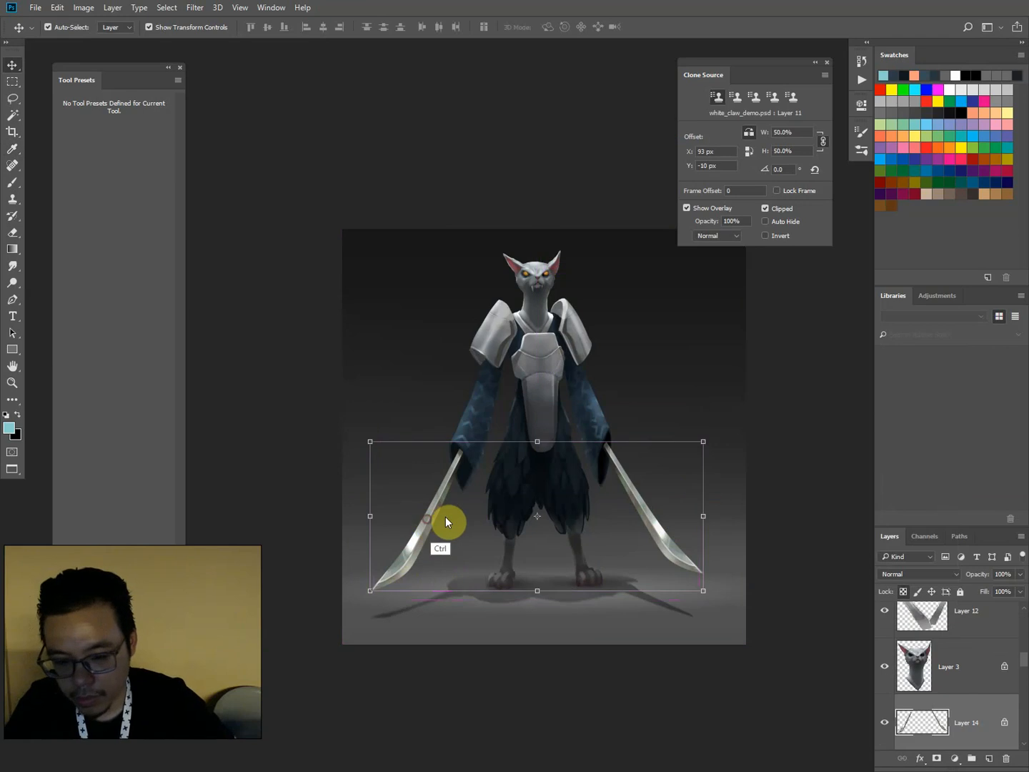
key(ctrl+l)
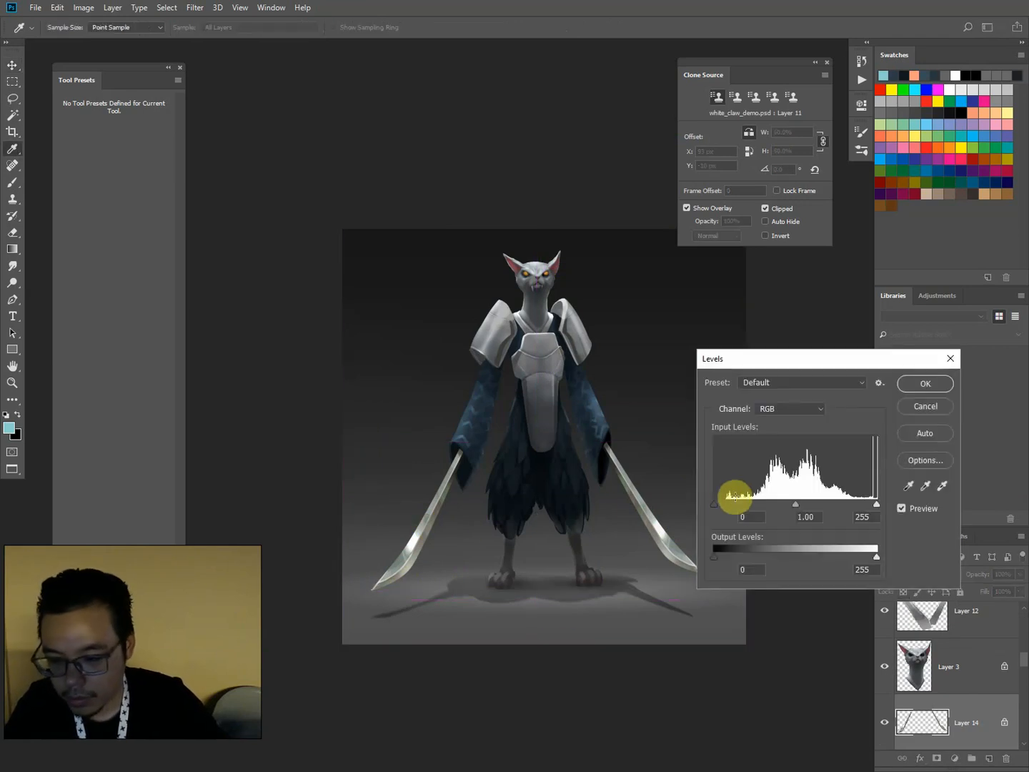
drag(715, 504, 739, 510)
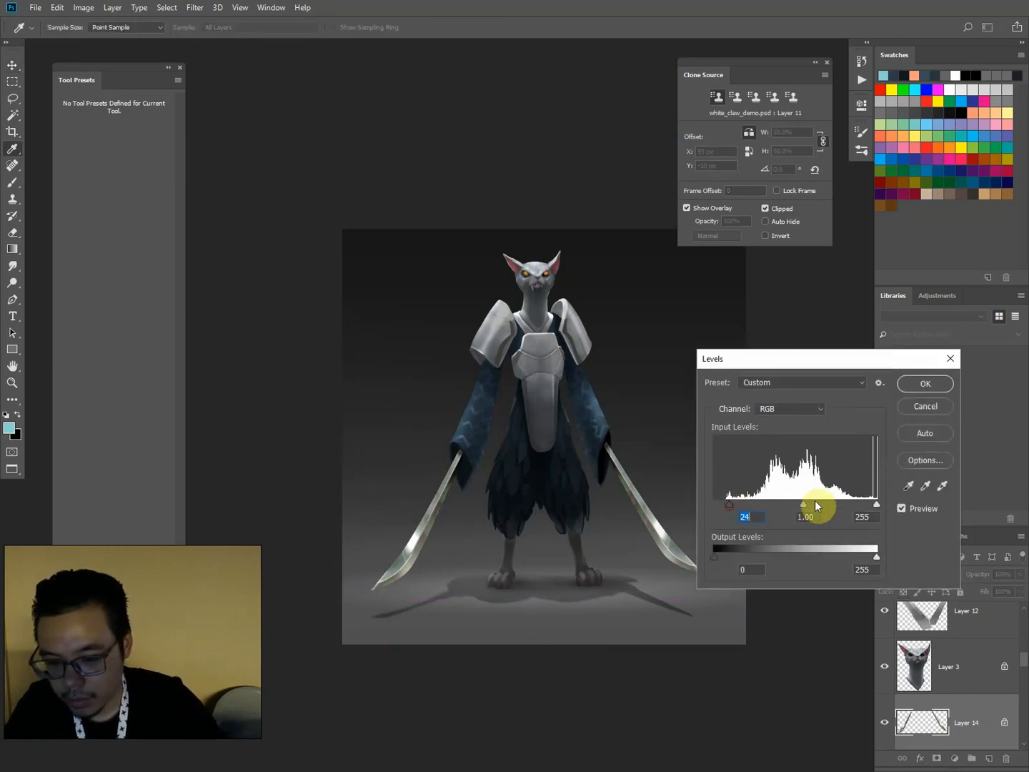
drag(820, 511, 823, 508)
key(Return)
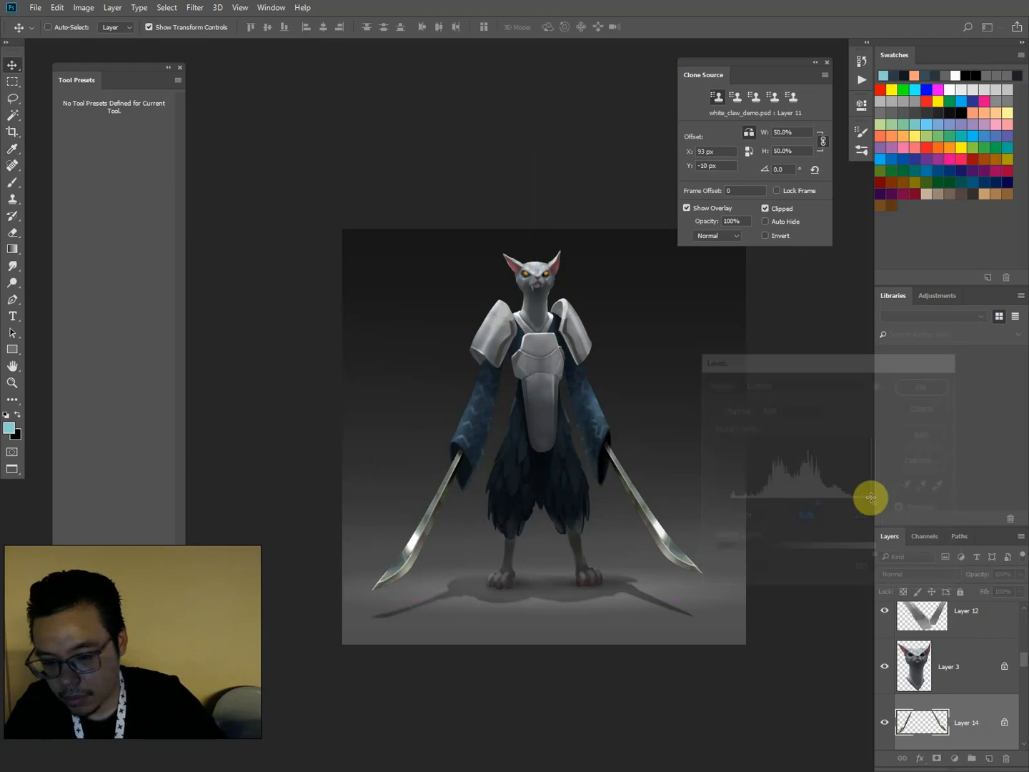
Try Screen and Soft Light blending on the masked sword layer, restore Normal, and set its opacity to 58%.
key(ctrl)
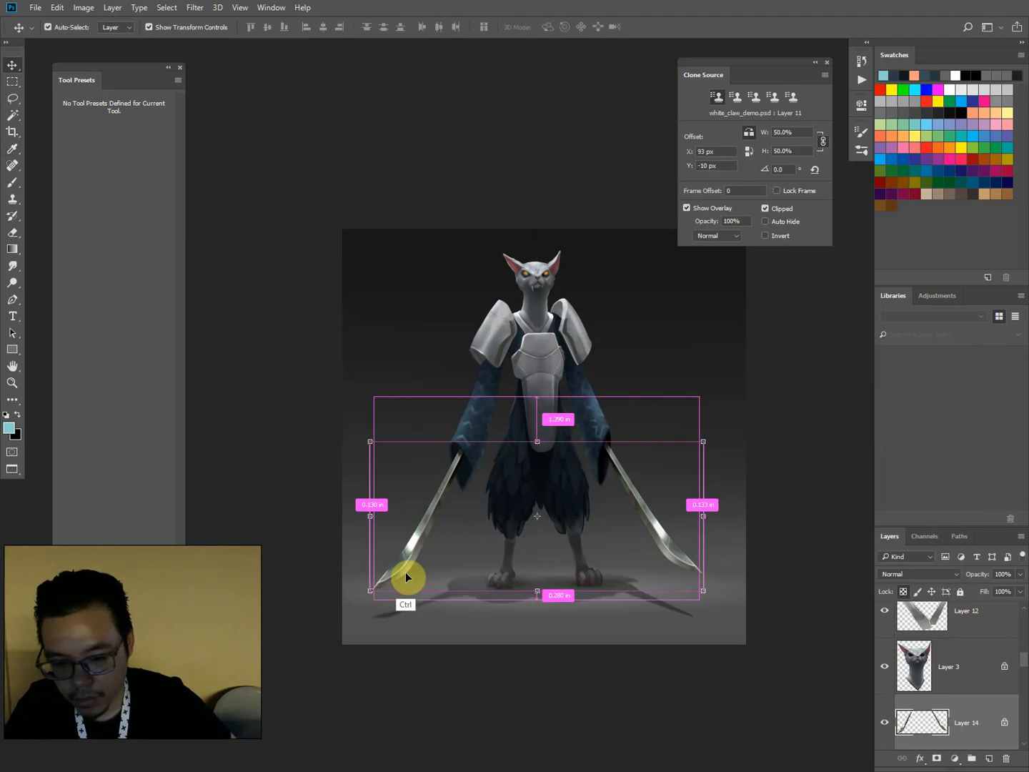
ctrl+click(408, 576)
click(918, 574)
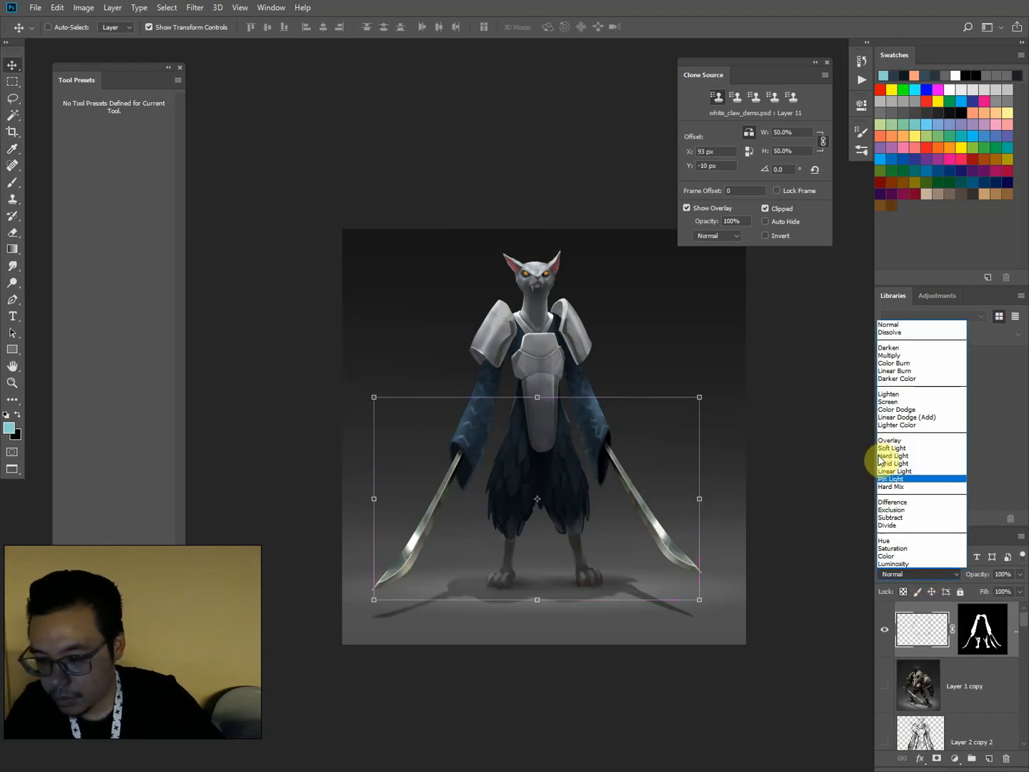
click(887, 403)
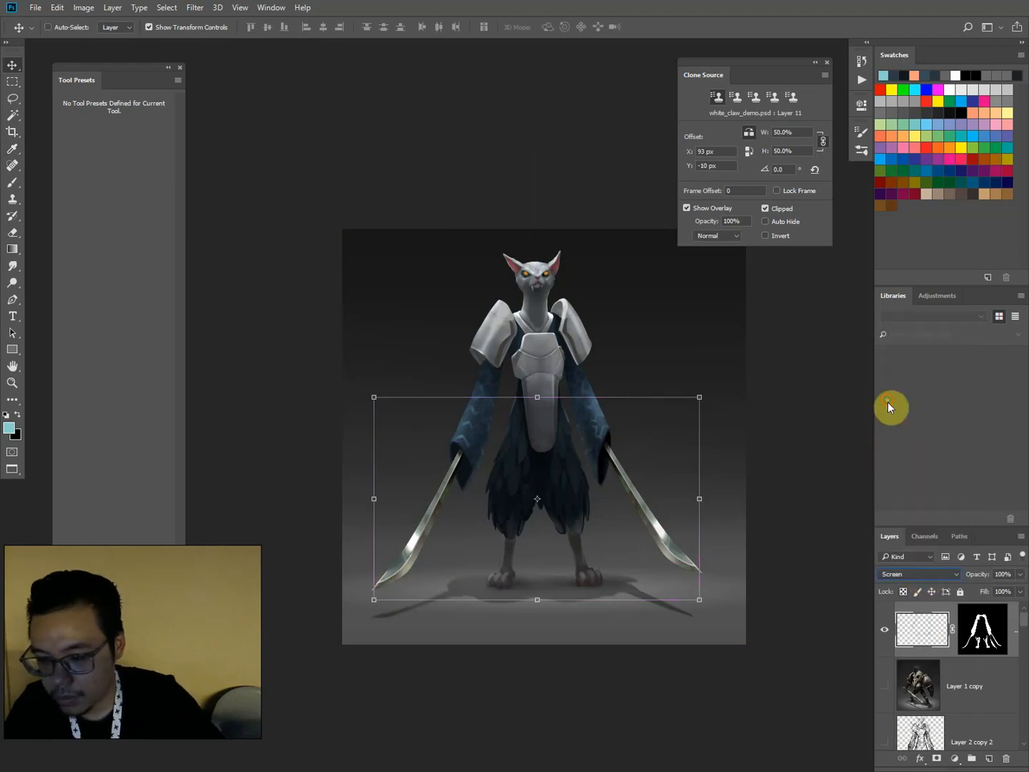
click(924, 571)
click(897, 439)
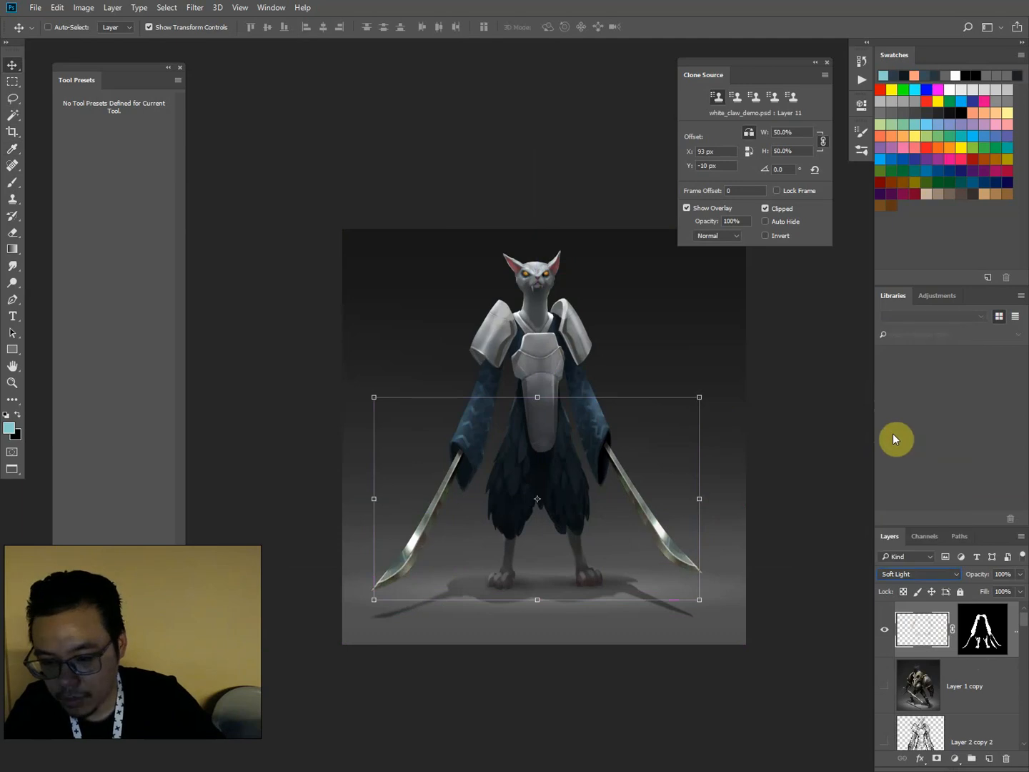
click(923, 575)
click(897, 325)
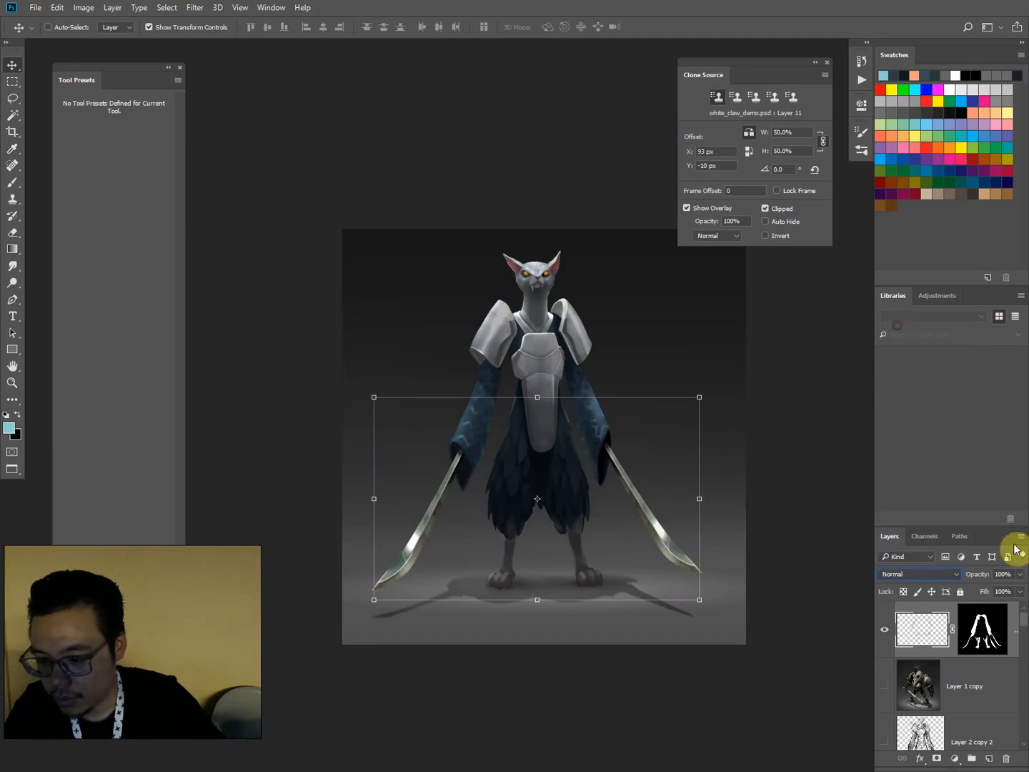
click(1020, 575)
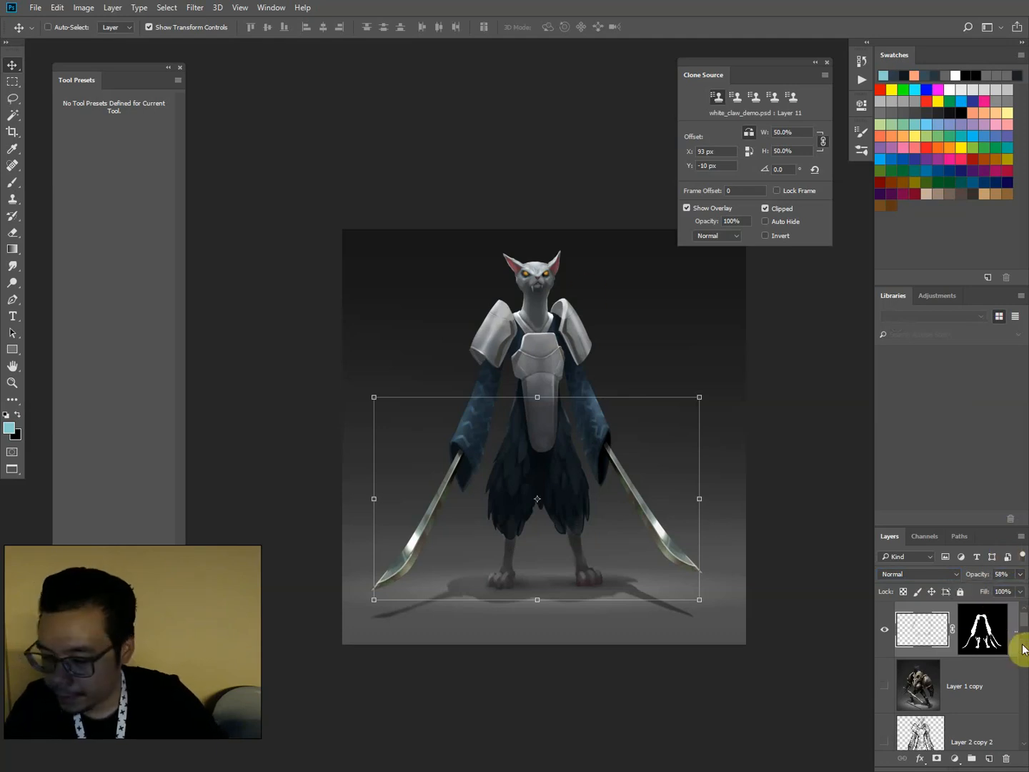
Select background Layer 1 and crop the image to the current canvas bounds with Delete Cropped Pixels enabled.
drag(1023, 649, 1016, 734)
click(976, 664)
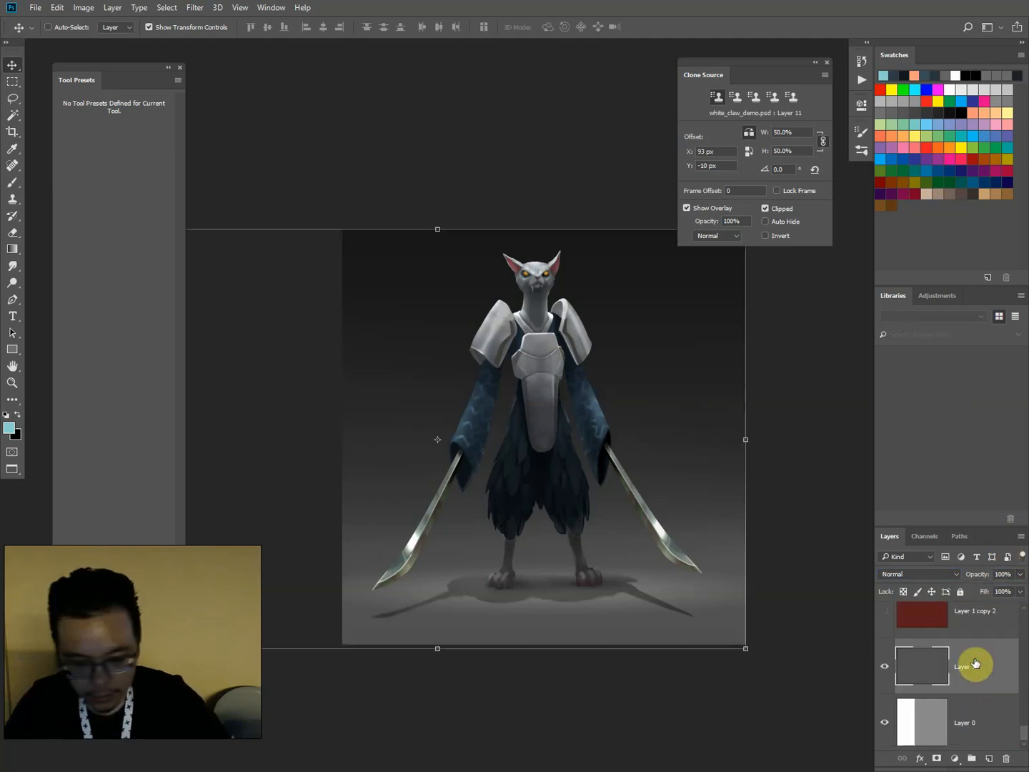
key(c)
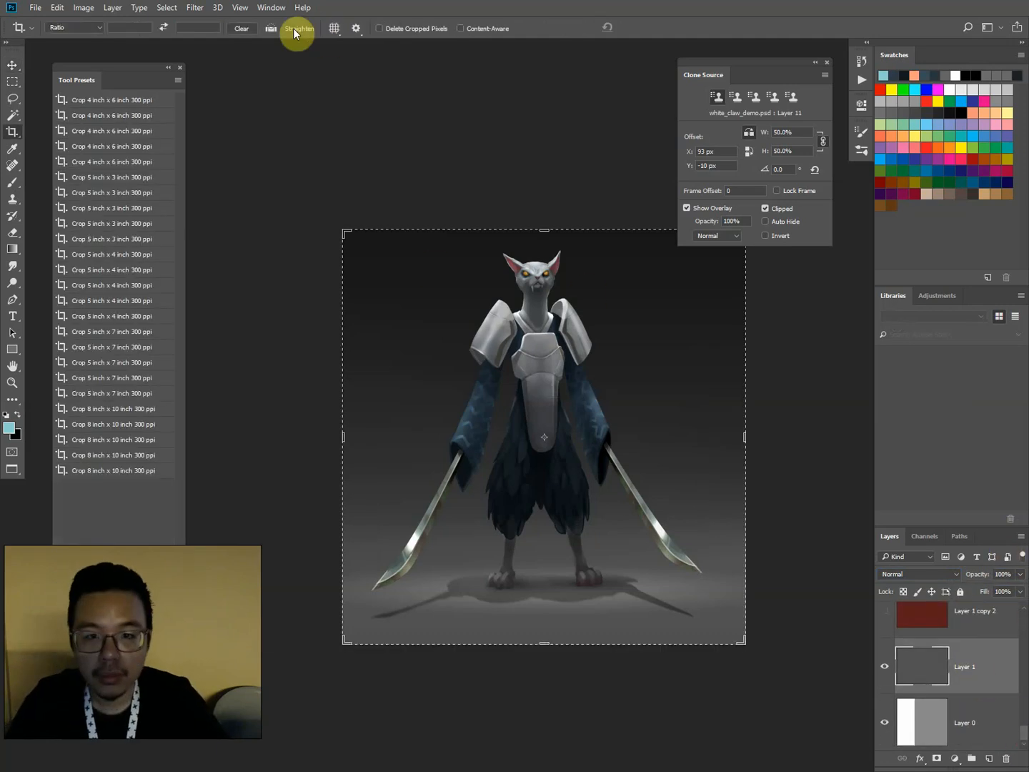
click(386, 30)
click(361, 171)
key(Escape)
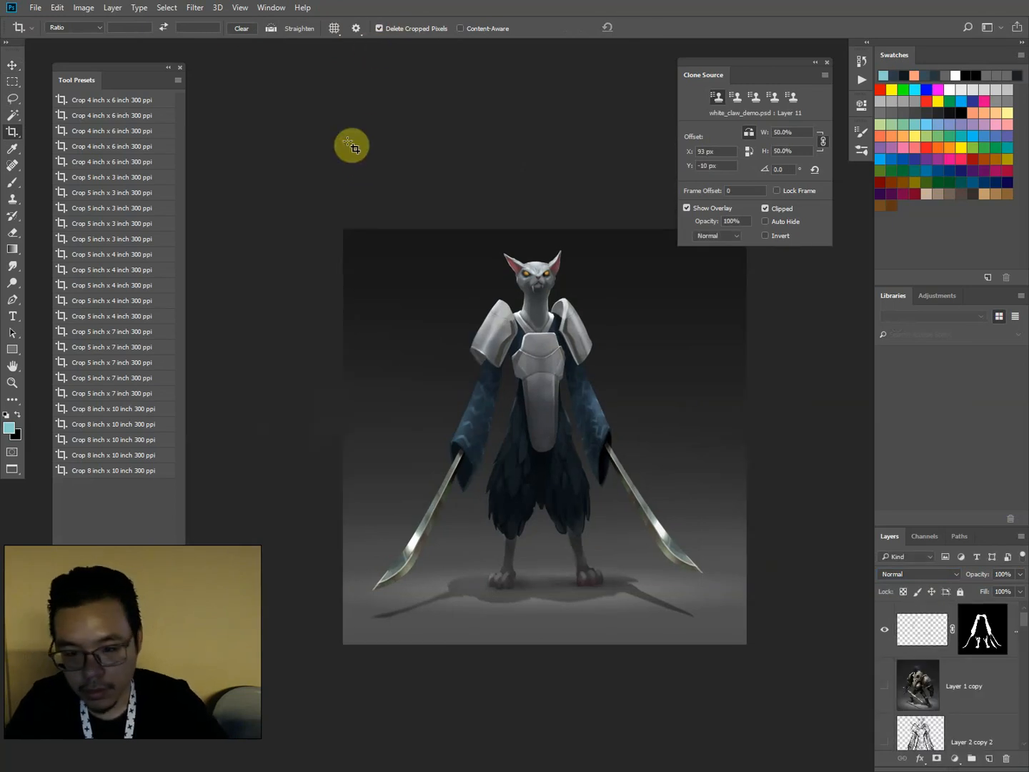
Darken the lower edge of the shoulder plate at the viewer's left on Layer 4 with Levels, using an output white of 175.
key(v)
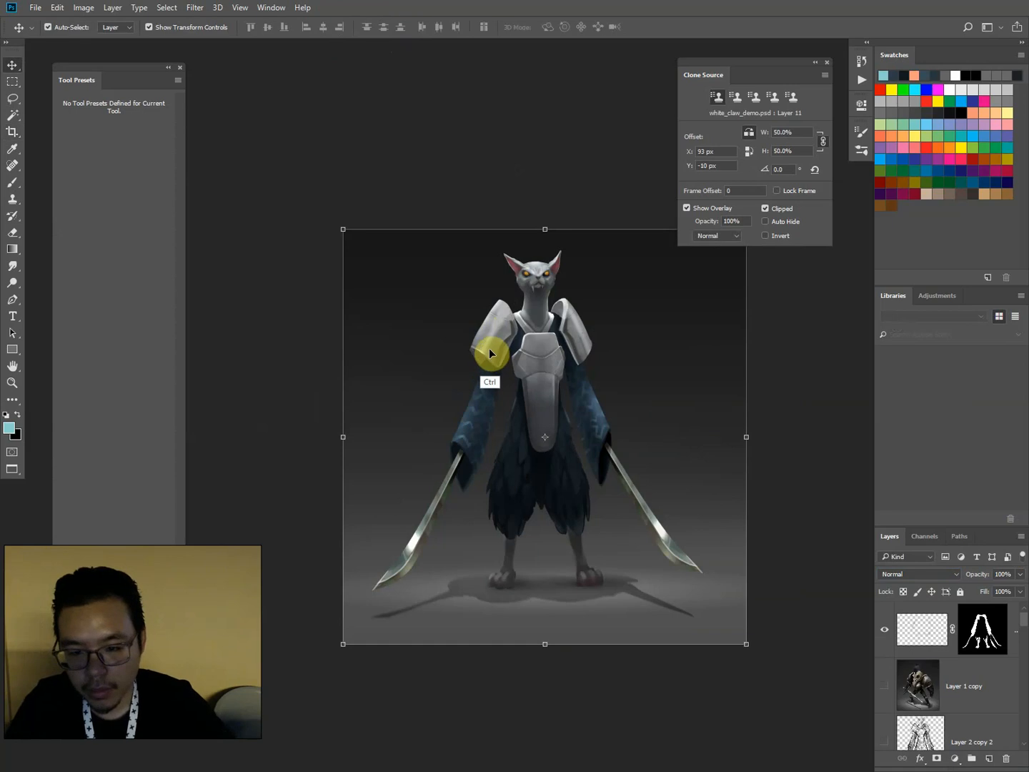
ctrl+click(489, 349)
key(l)
mouse_move(474, 364)
mouse_down()
mouse_move(470, 347)
mouse_move(498, 371)
mouse_move(487, 373)
mouse_up()
key(ctrl+l)
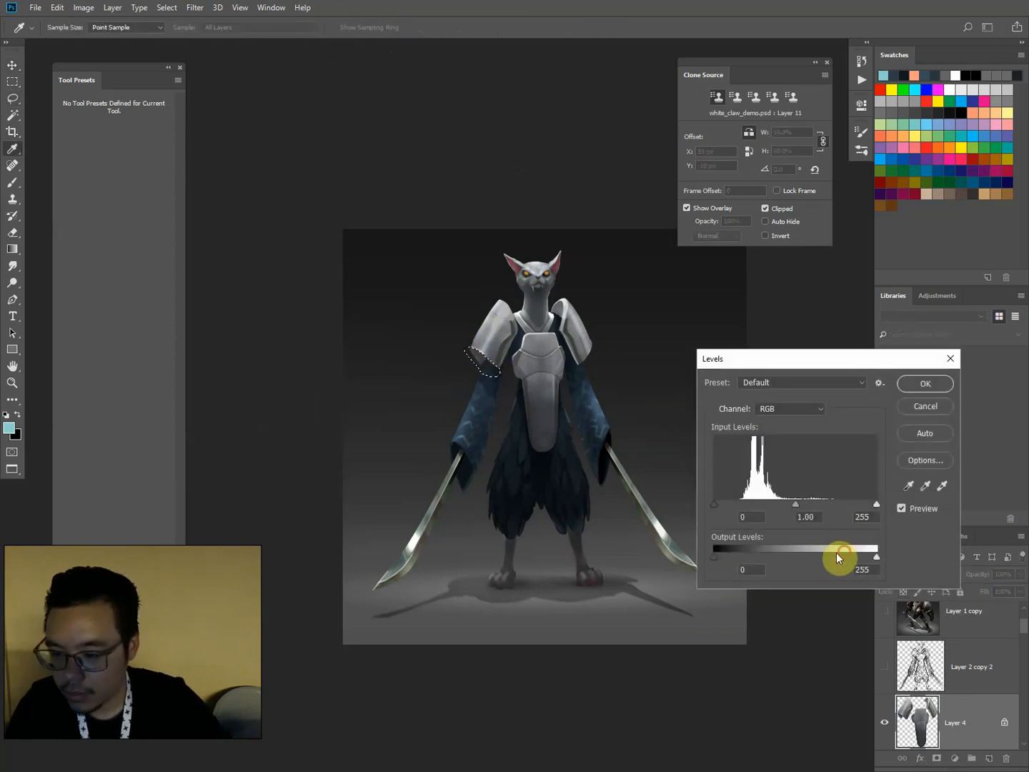
click(825, 555)
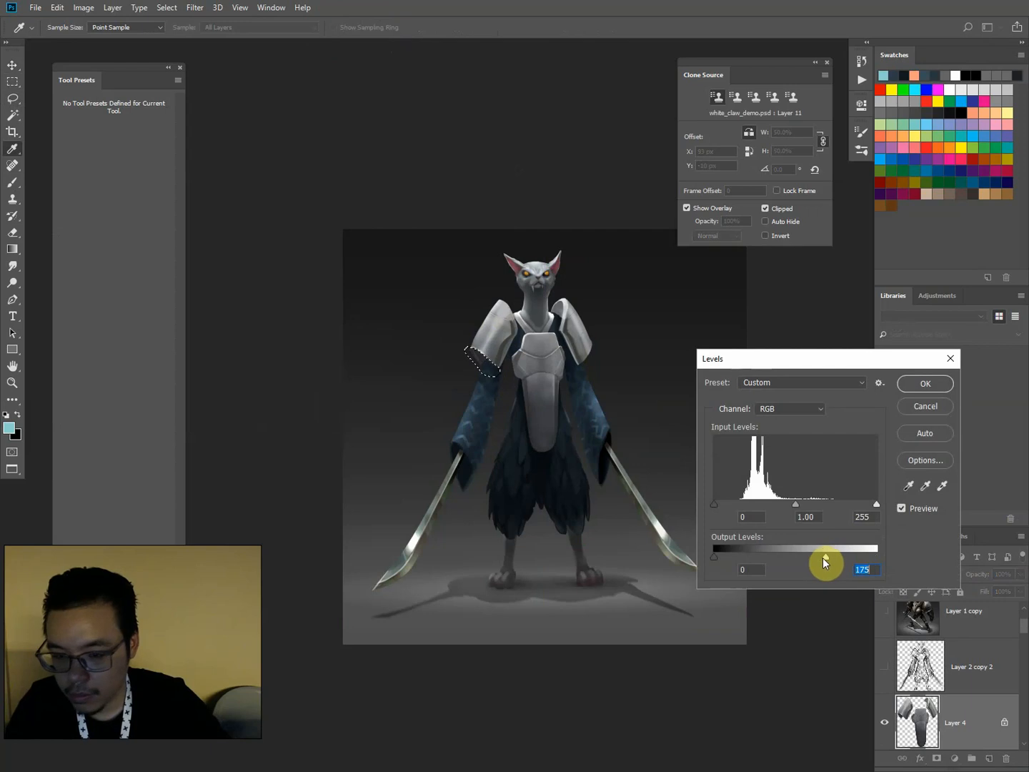
key(Return)
click(614, 286)
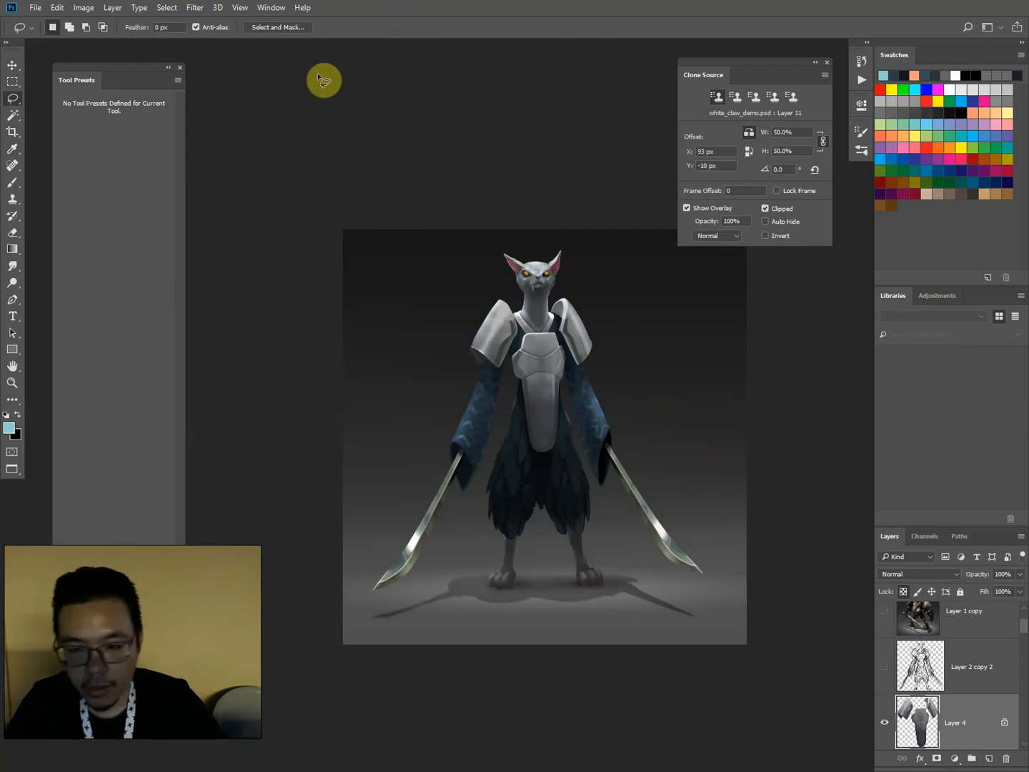
Darken the edges of background Layer 1 with a Lens Correction vignette, lowering both its amount and midpoint.
click(172, 9)
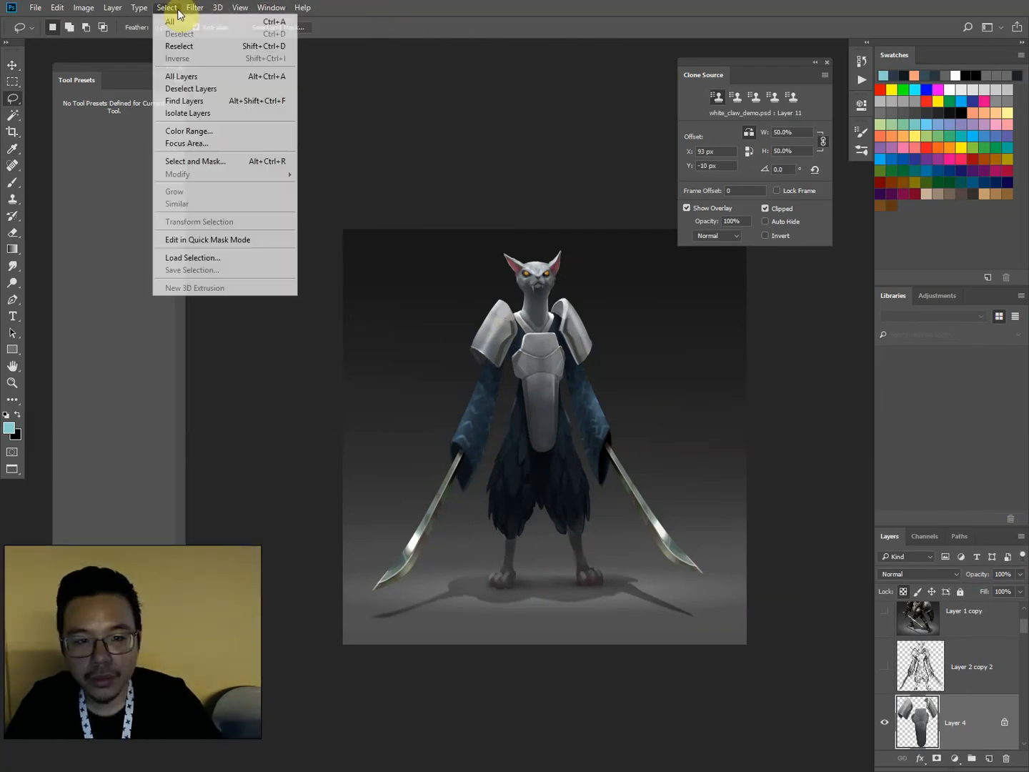
mouse_move(195, 8)
click(1022, 623)
scroll(1022, 644, down, 5)
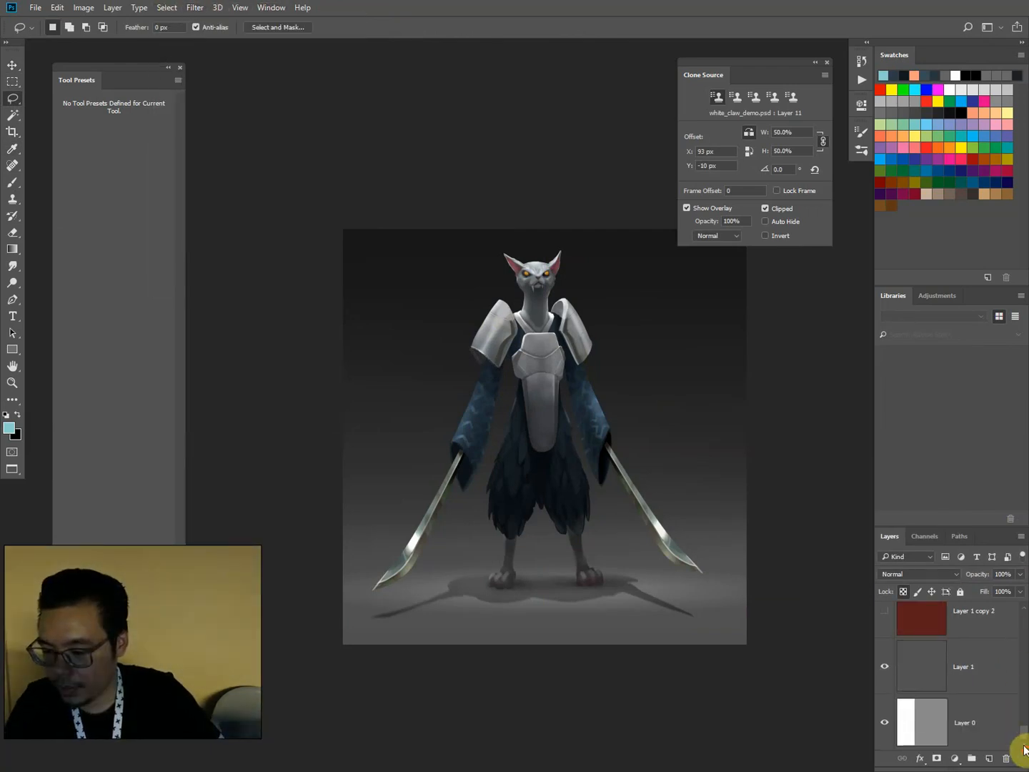
click(972, 665)
click(194, 8)
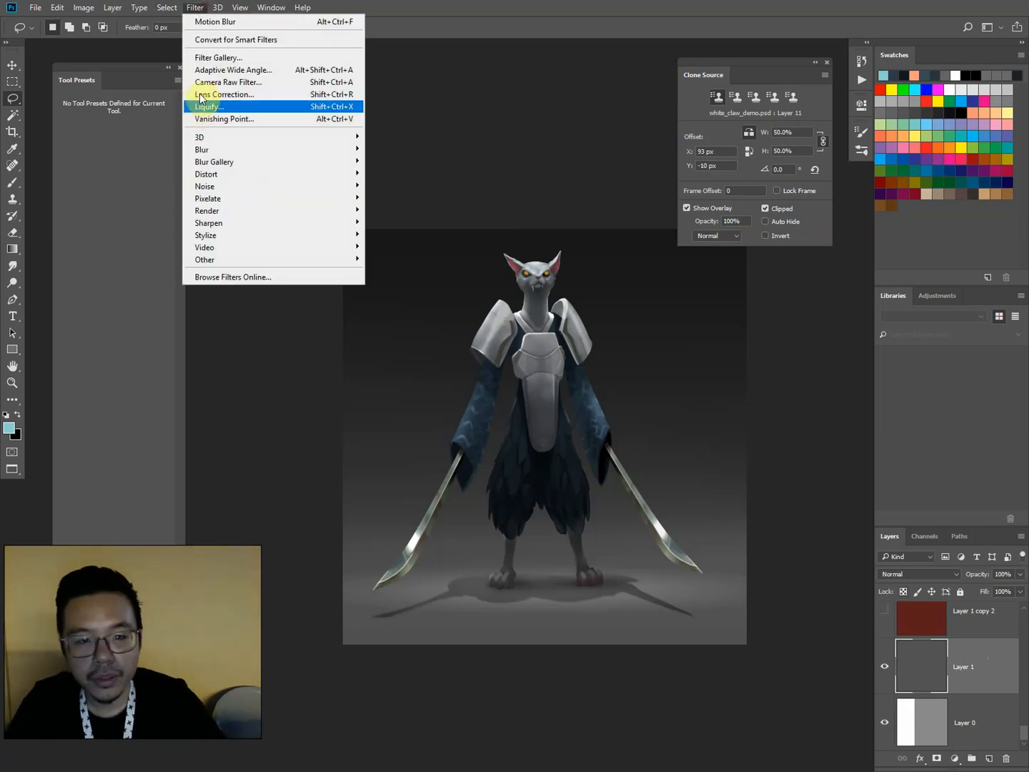
click(203, 96)
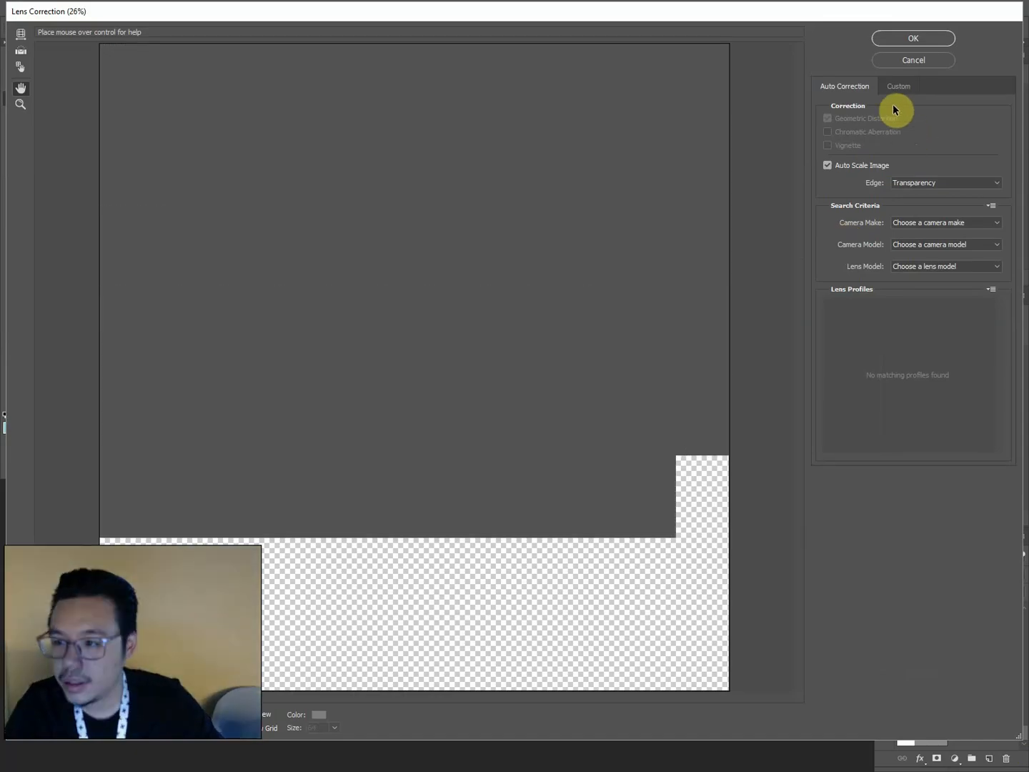
click(895, 87)
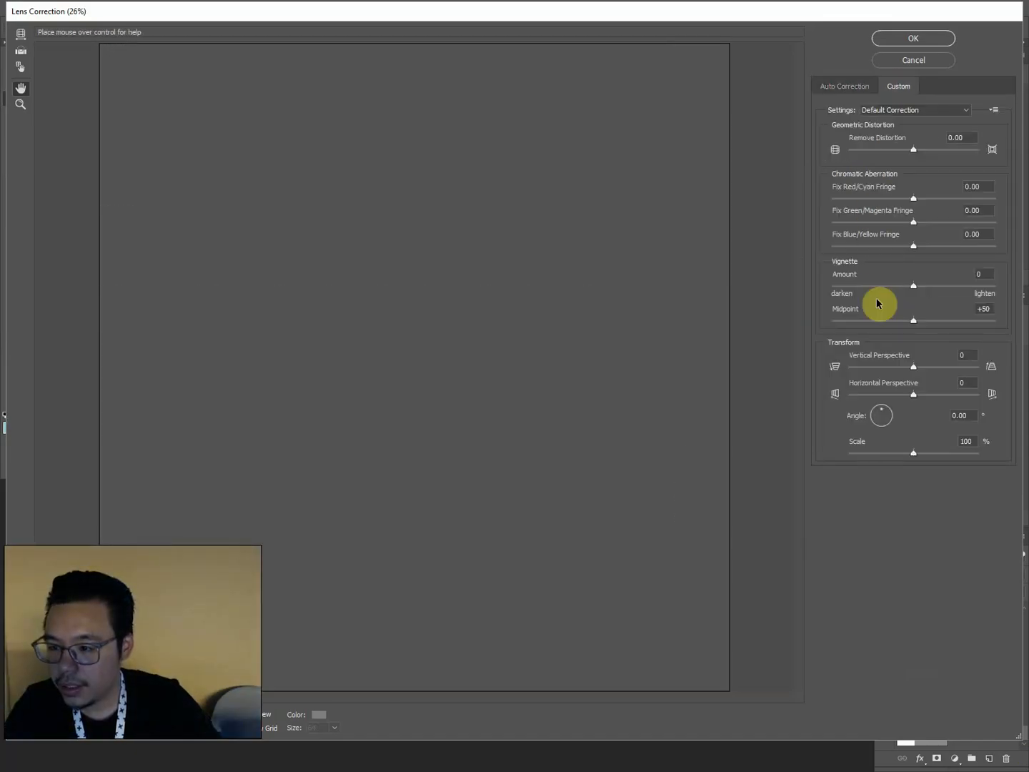
click(862, 287)
click(867, 320)
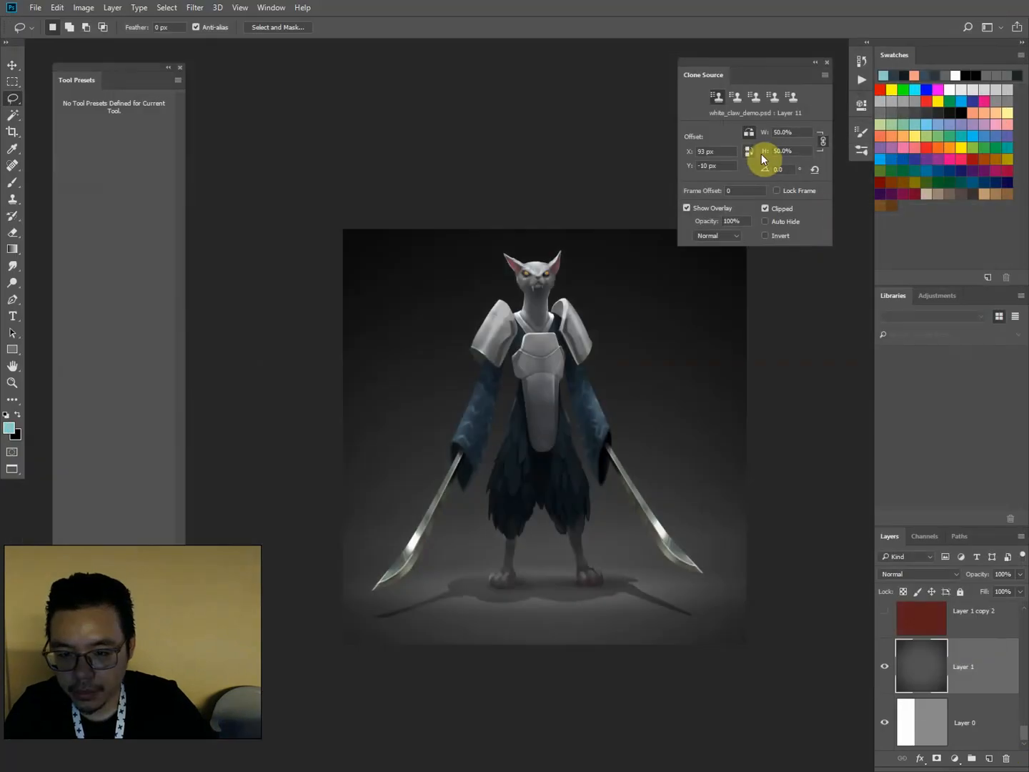
Paste a merged copy of the whole painting above the masked sword layer and duplicate the pasted layer.
drag(1022, 730, 1022, 607)
click(924, 624)
key(5)
key(8)
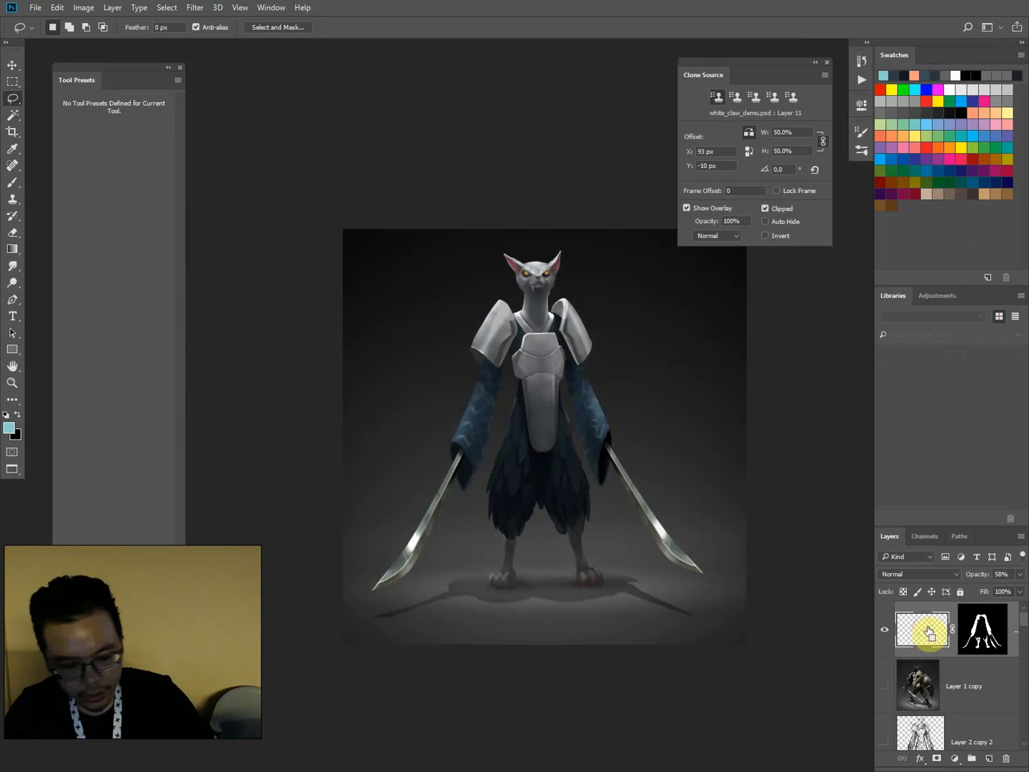
key(ctrl+shift+c)
key(ctrl+v)
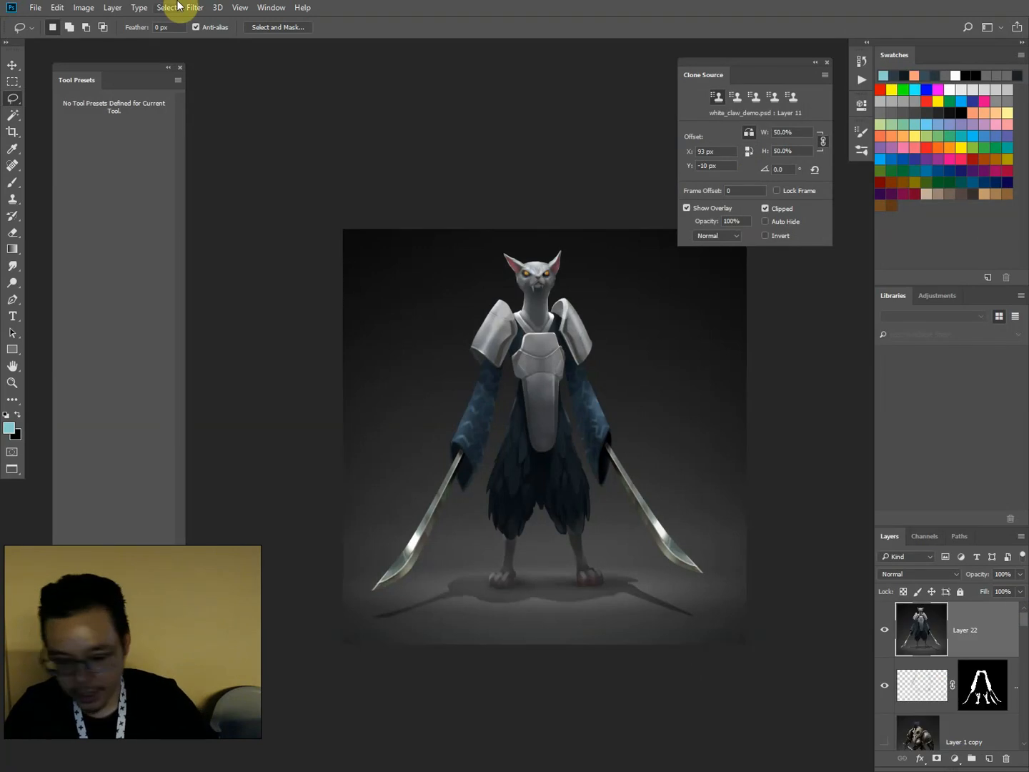
key(ctrl+j)
Apply Lens Correction fringing to the duplicate: Red/Cyan -23.02, Green/Magenta +16.67 and Blue/Yellow -19.84.
click(196, 7)
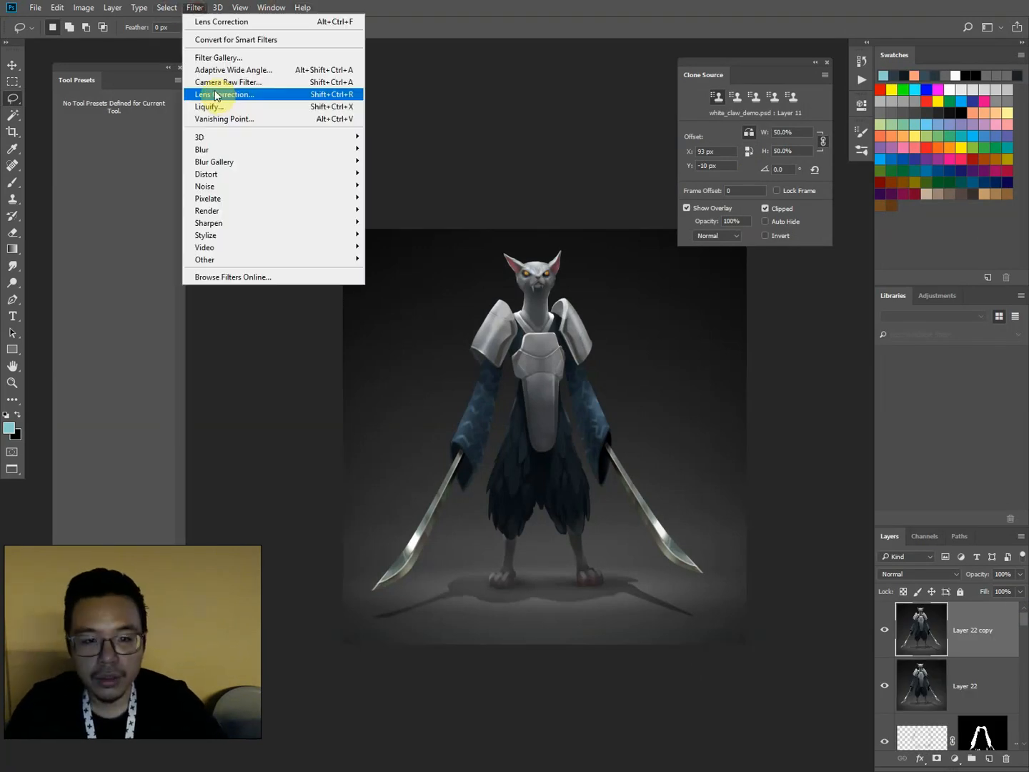
click(216, 94)
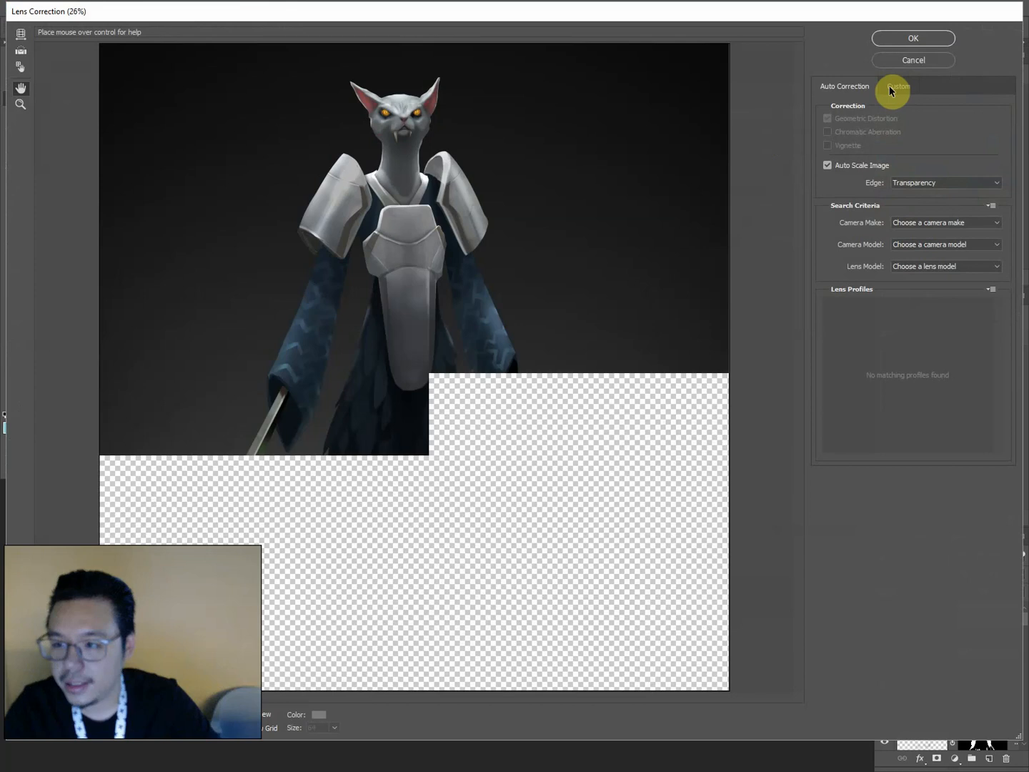
click(895, 87)
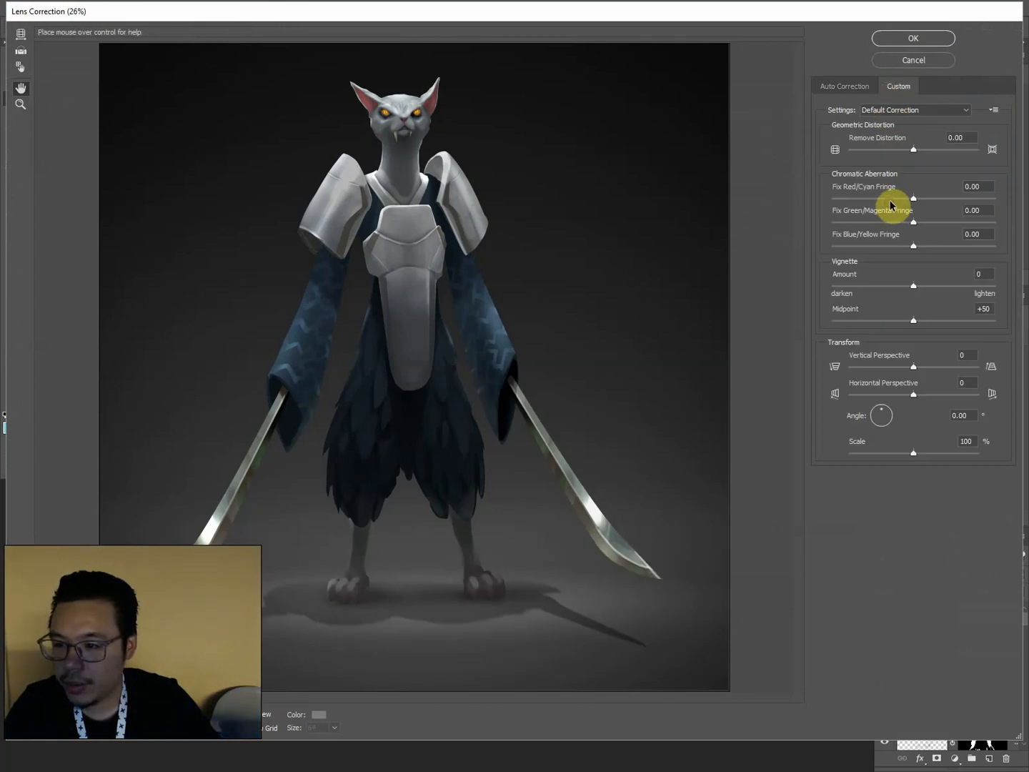
click(890, 199)
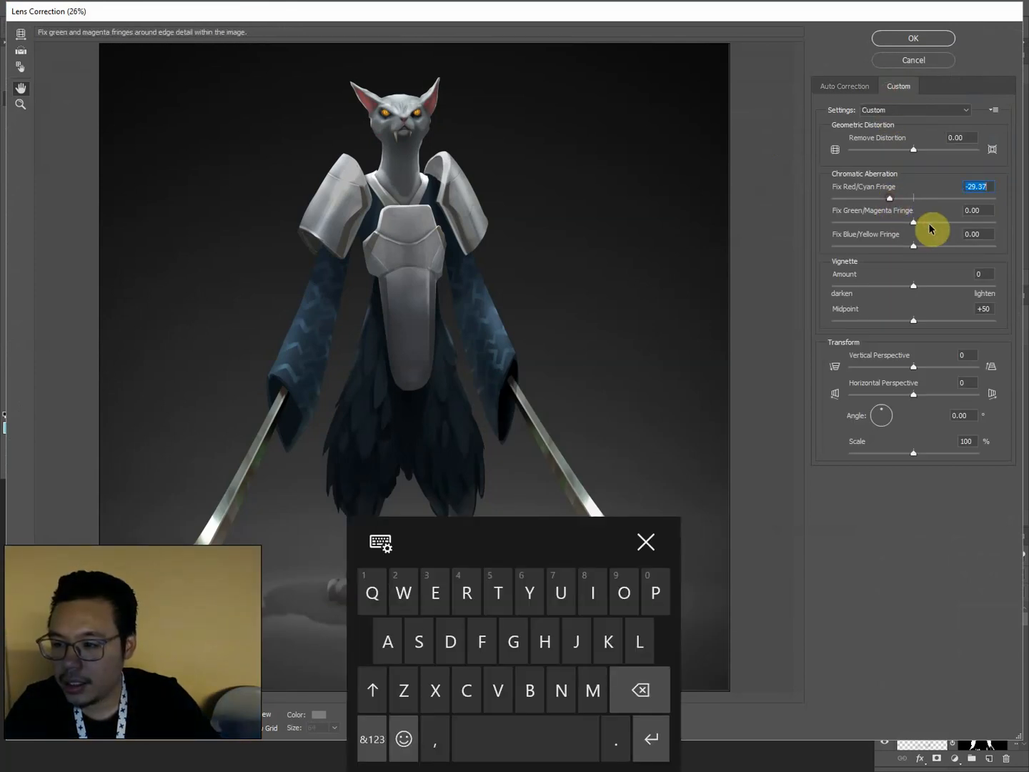
click(933, 223)
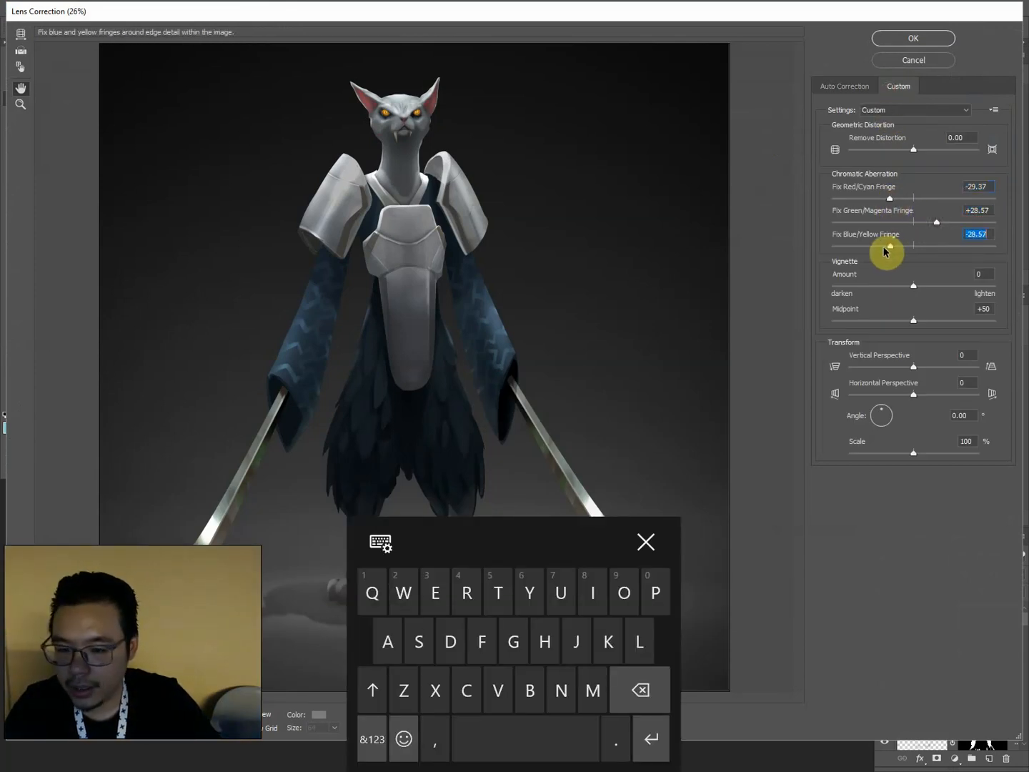
click(894, 200)
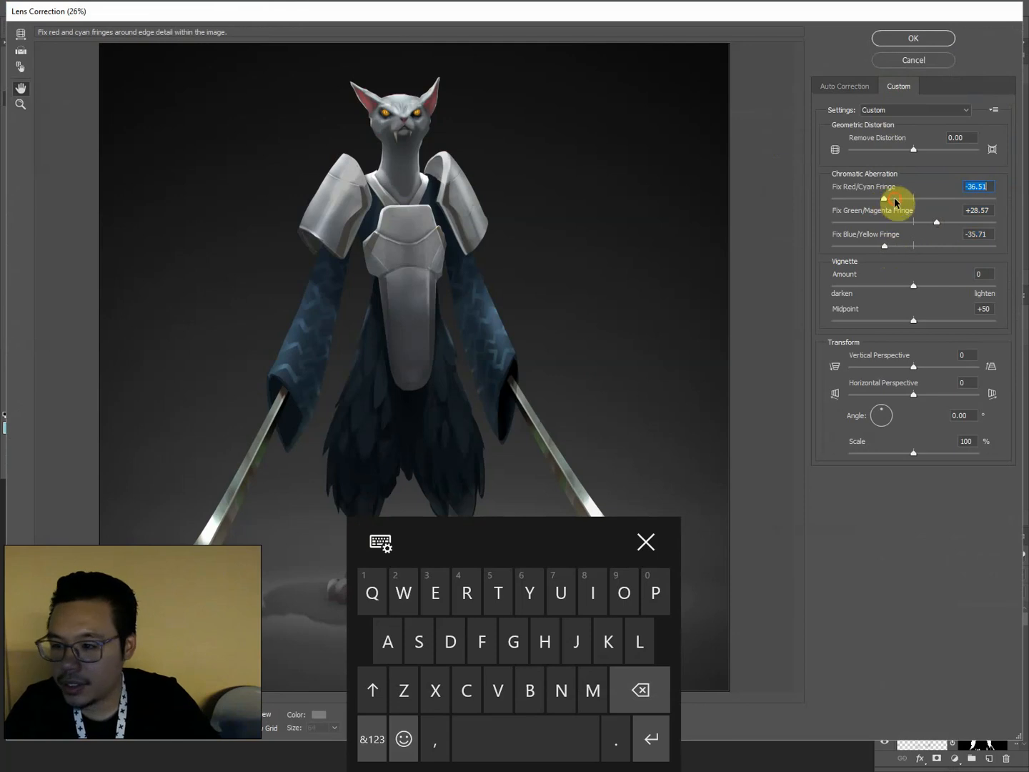
click(897, 246)
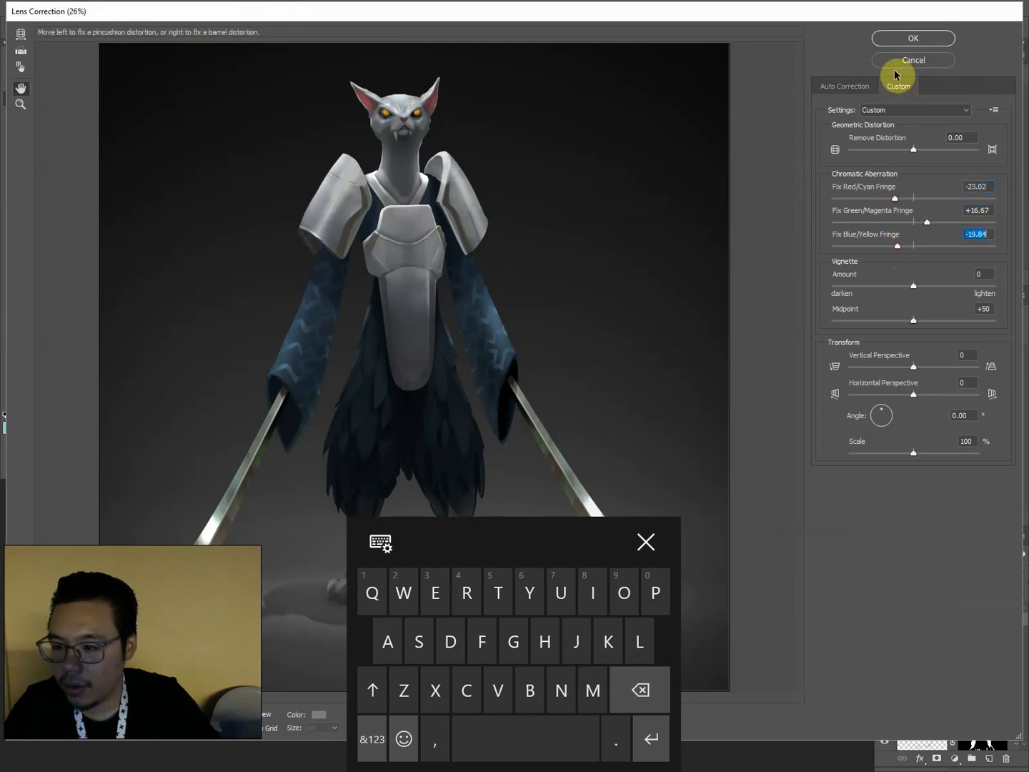
click(914, 38)
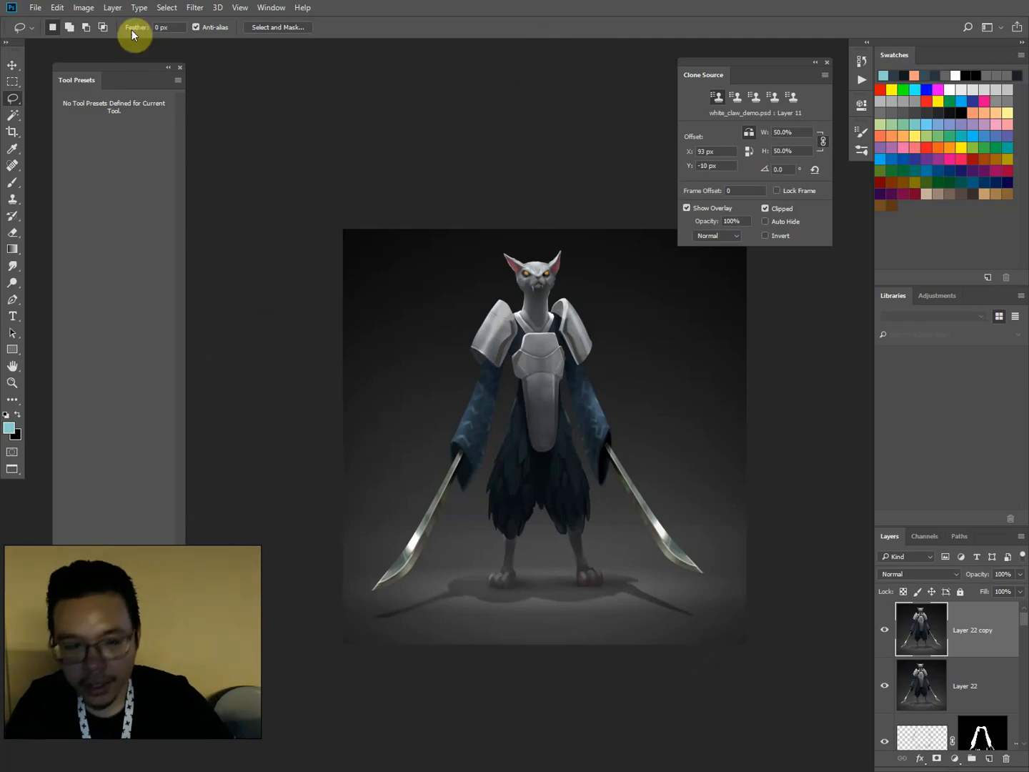
Apply Auto Tone, Auto Contrast and Auto Color to the duplicated merged layer.
click(84, 7)
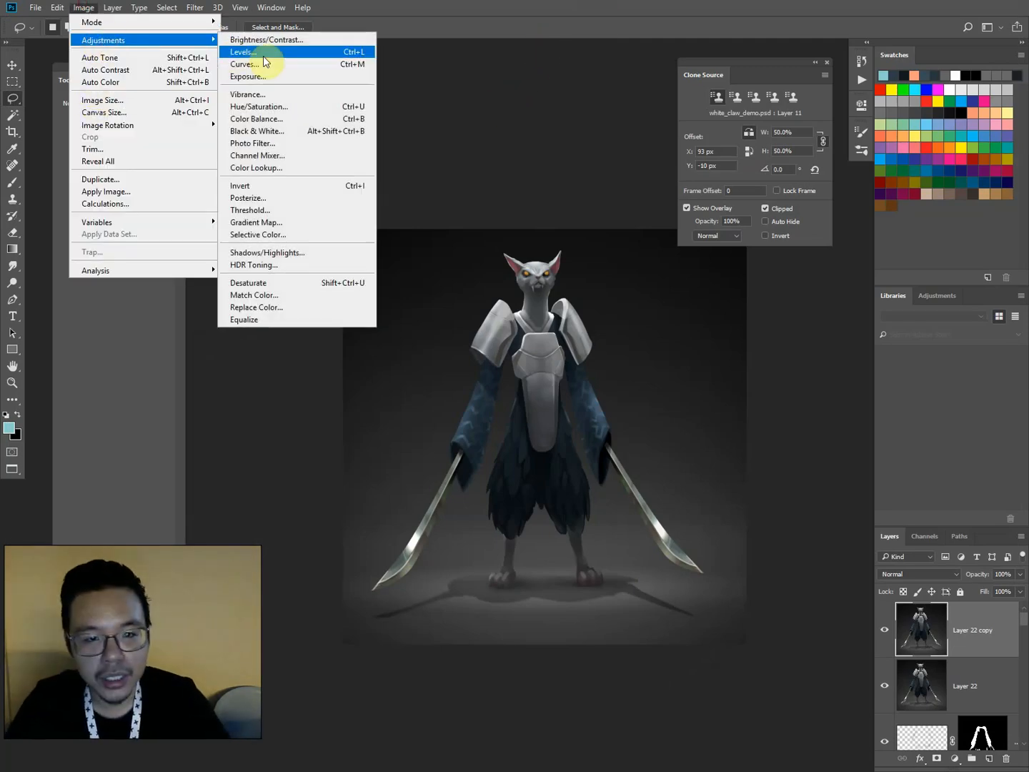
click(116, 58)
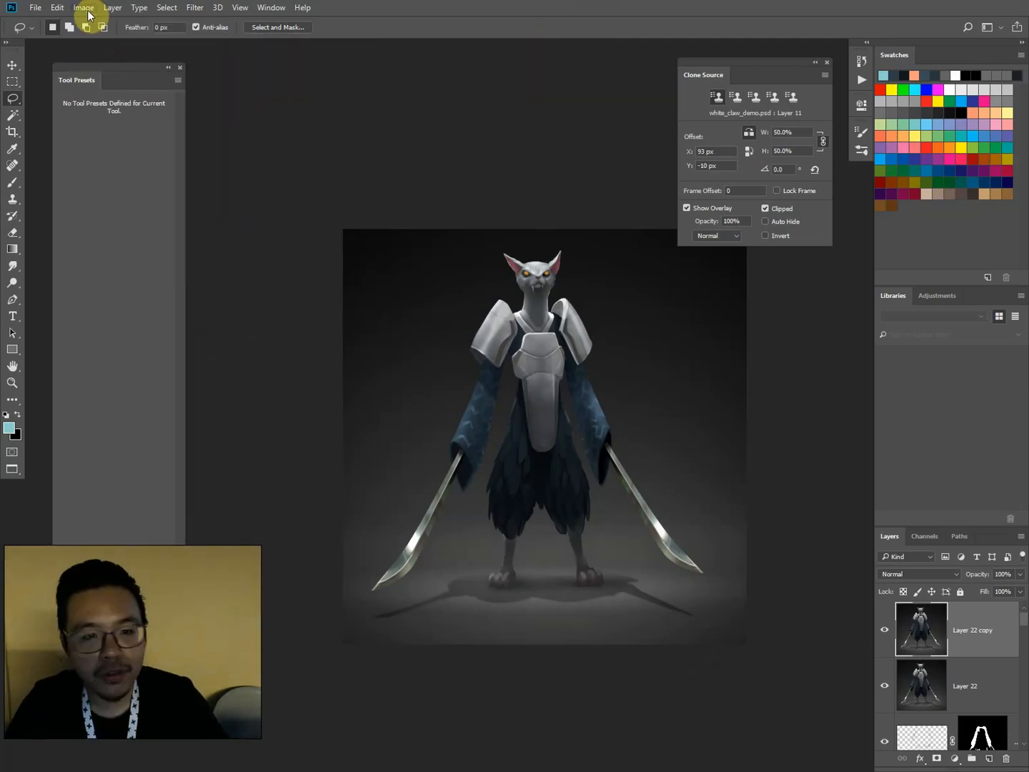
click(84, 9)
click(88, 71)
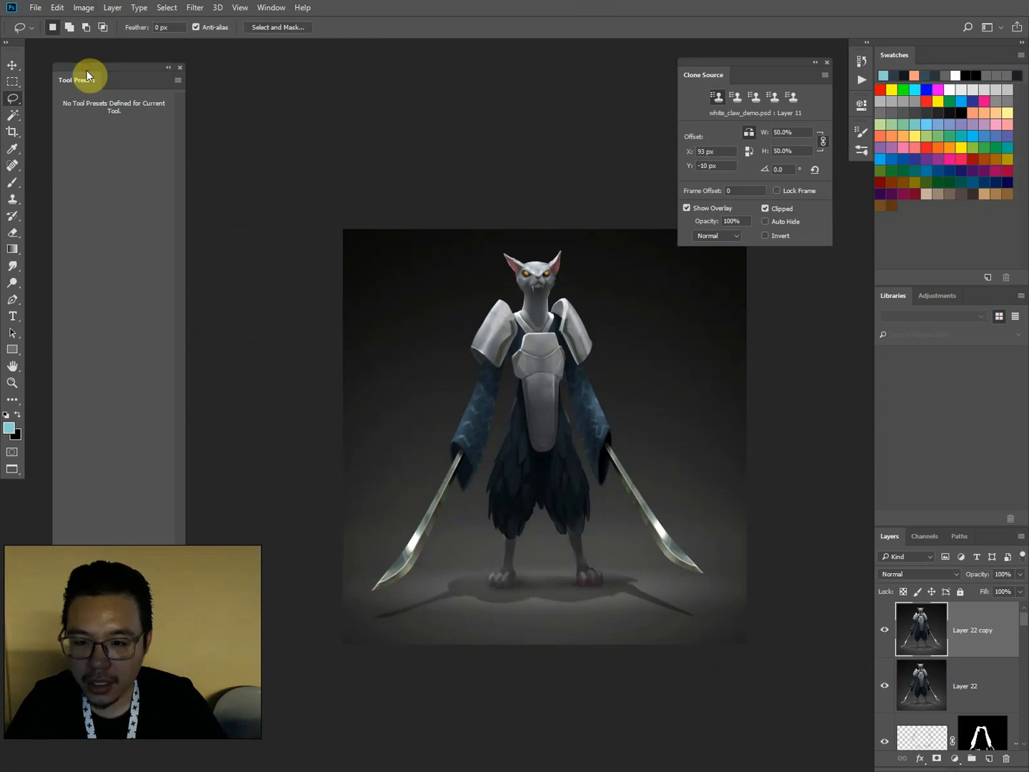
click(84, 8)
click(90, 82)
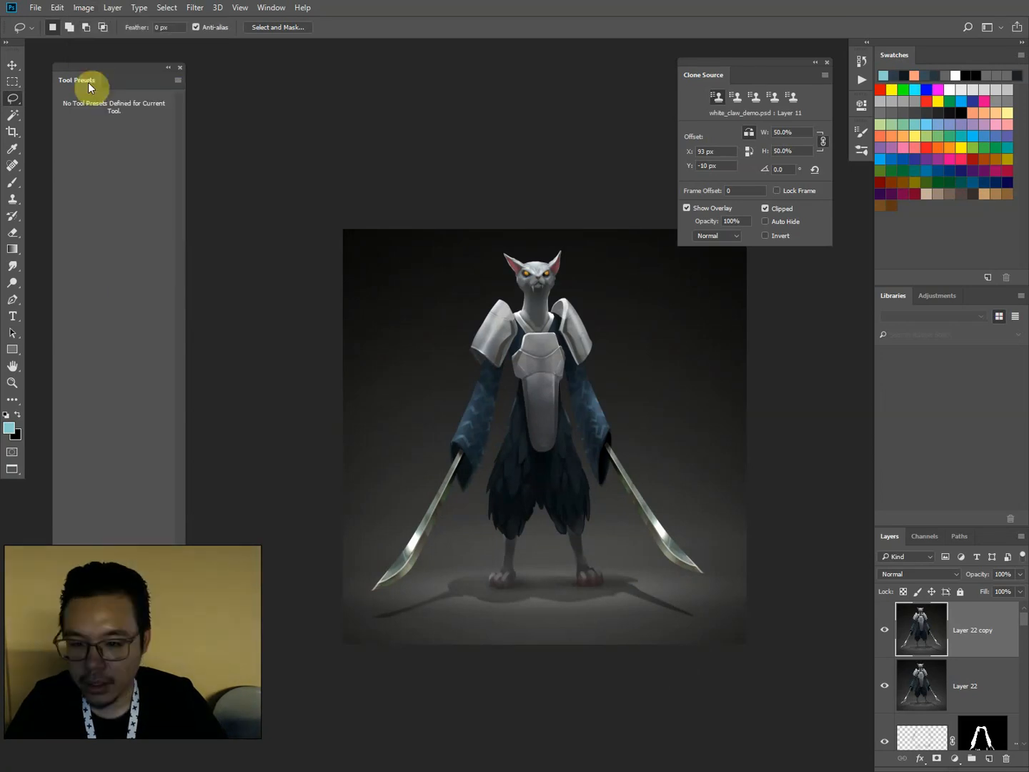
Compare the painting with and without Layer 22 copy by toggling that layer's visibility.
click(880, 644)
click(880, 647)
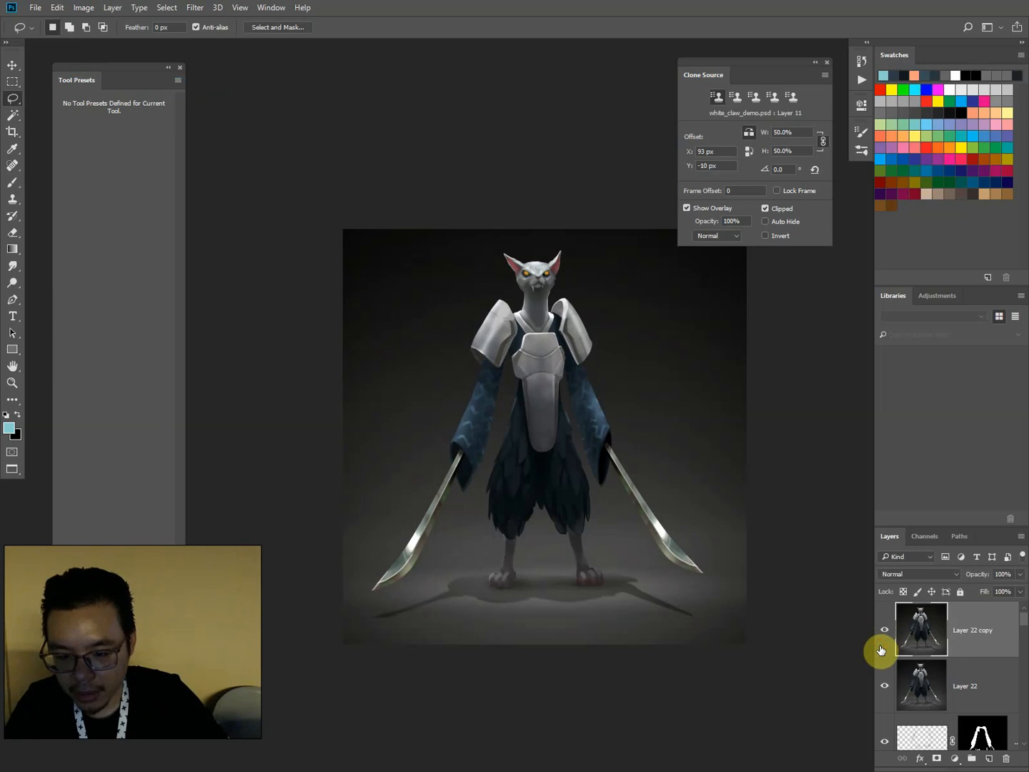
click(880, 649)
click(880, 650)
click(880, 649)
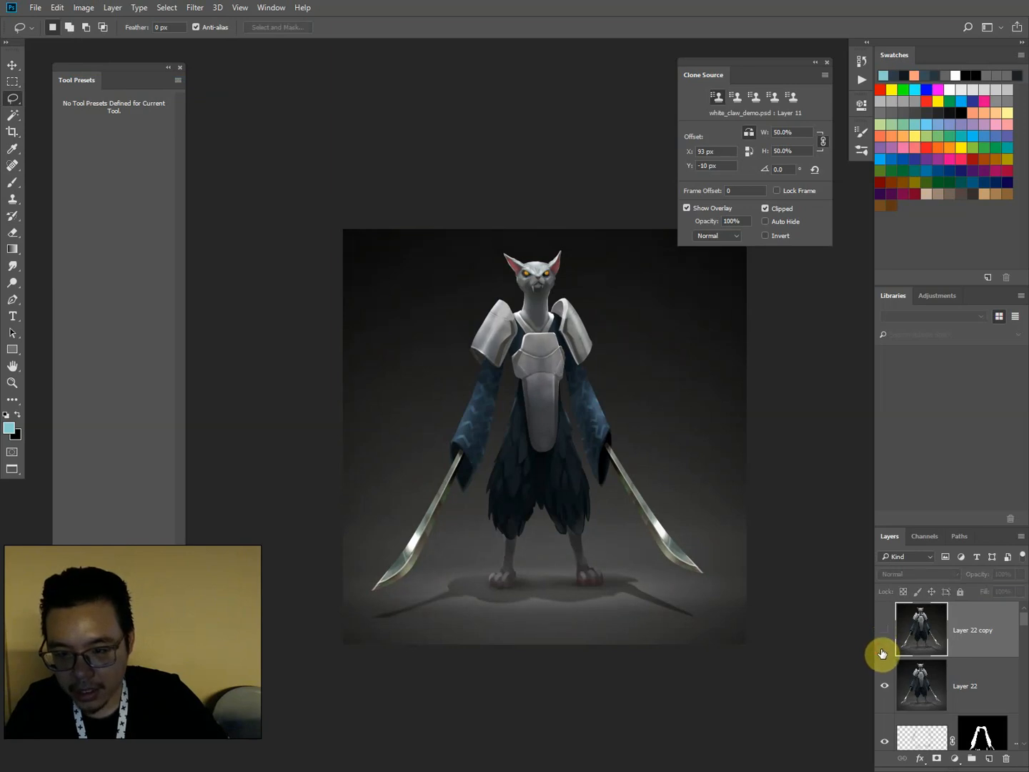
click(879, 650)
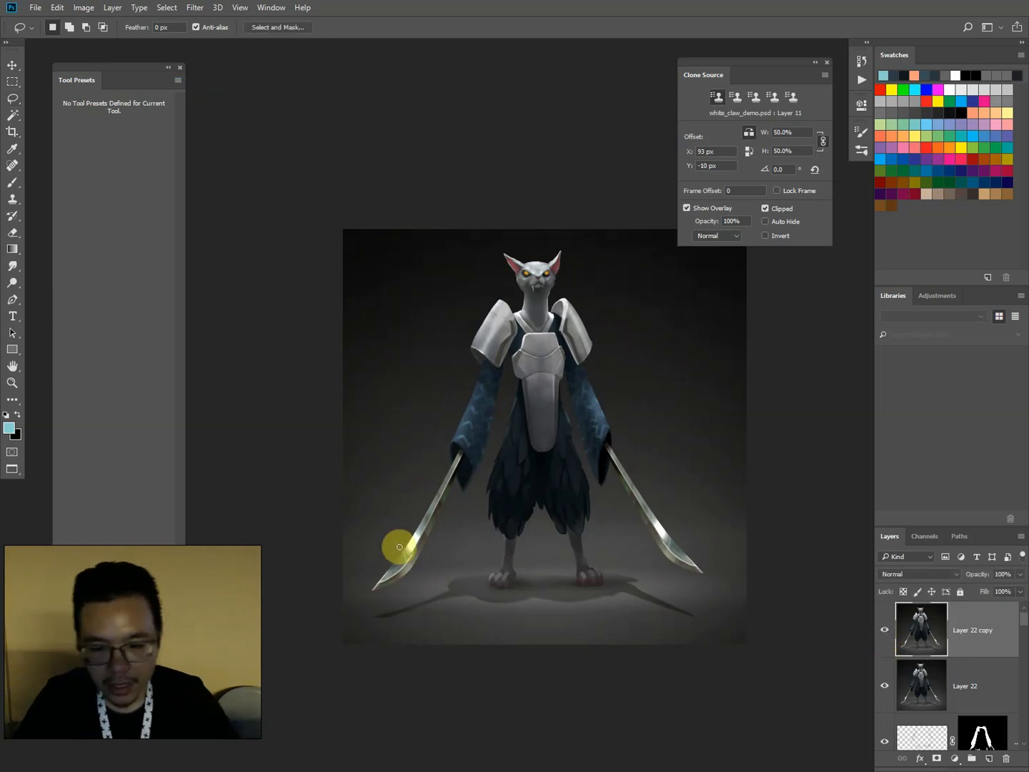
Brighten the highlights along both sword blades on Layer 22 copy with the Dodge tool at 30% exposure.
key(o)
key(bracketright)
key(3)
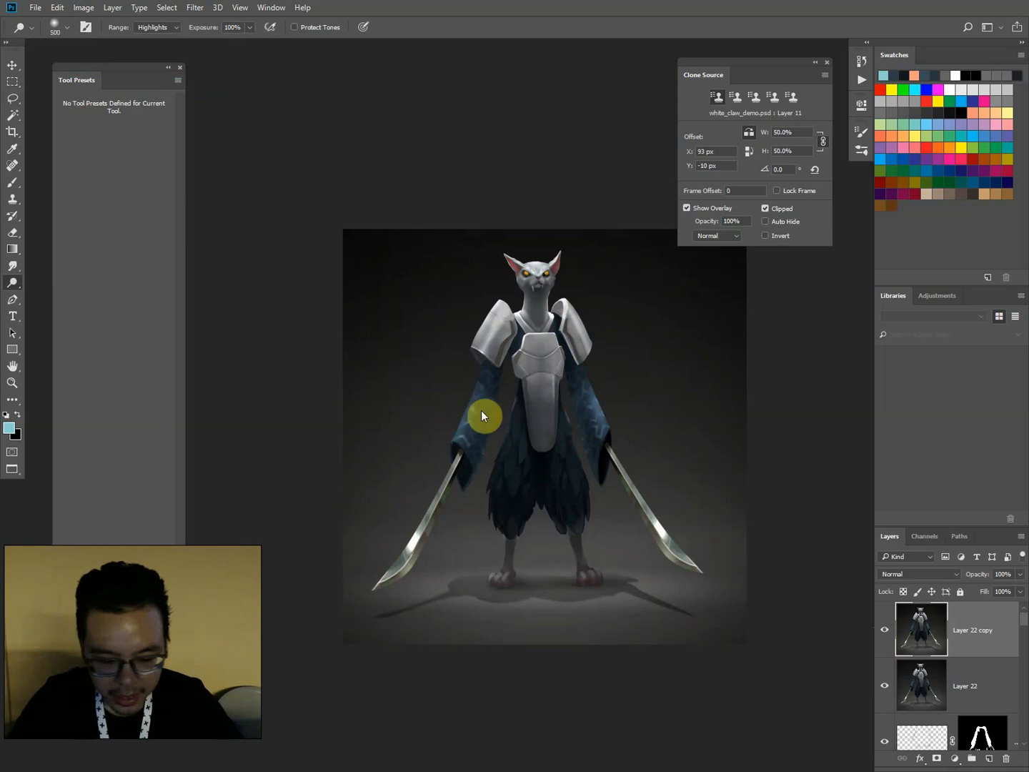
key(bracketright)
mouse_move(396, 544)
mouse_down()
mouse_move(420, 516)
mouse_move(395, 564)
mouse_move(423, 509)
mouse_move(376, 583)
mouse_move(445, 463)
mouse_up()
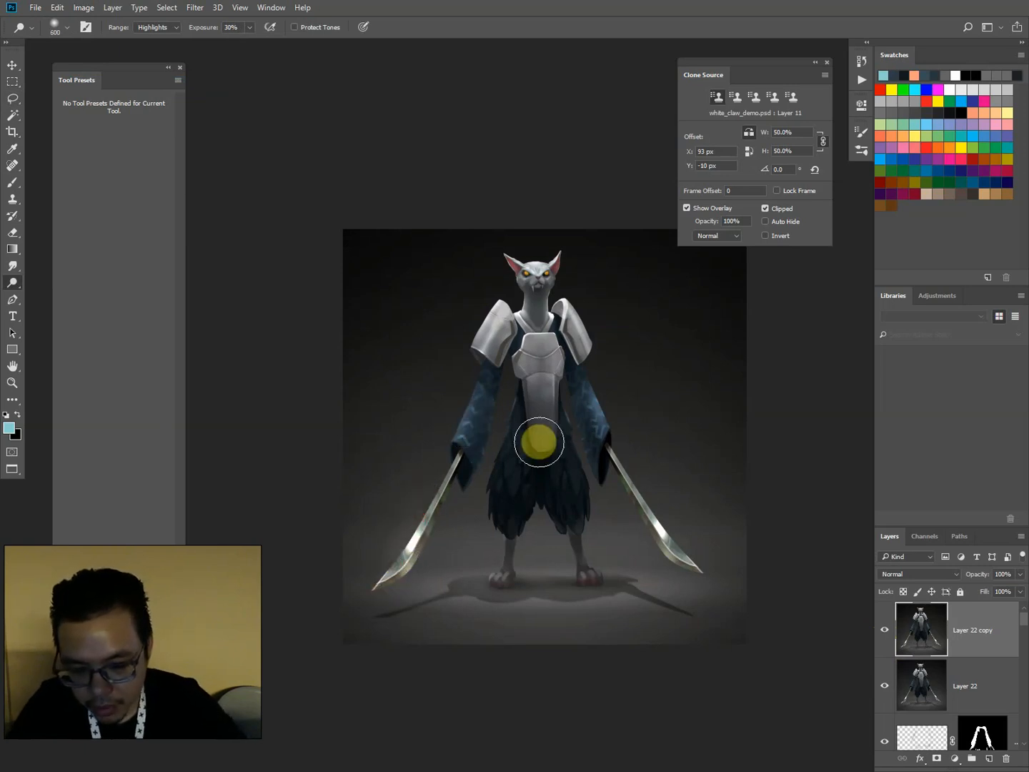
key(bracketleft)
mouse_move(682, 542)
mouse_down()
mouse_move(620, 456)
mouse_move(687, 568)
mouse_move(628, 476)
mouse_up()
Dodge the highlights on the cat's shoulder guards with a large brush of about 400 to 500 px.
key(bracketright)
mouse_move(490, 324)
mouse_down()
mouse_move(498, 305)
mouse_move(493, 329)
mouse_up()
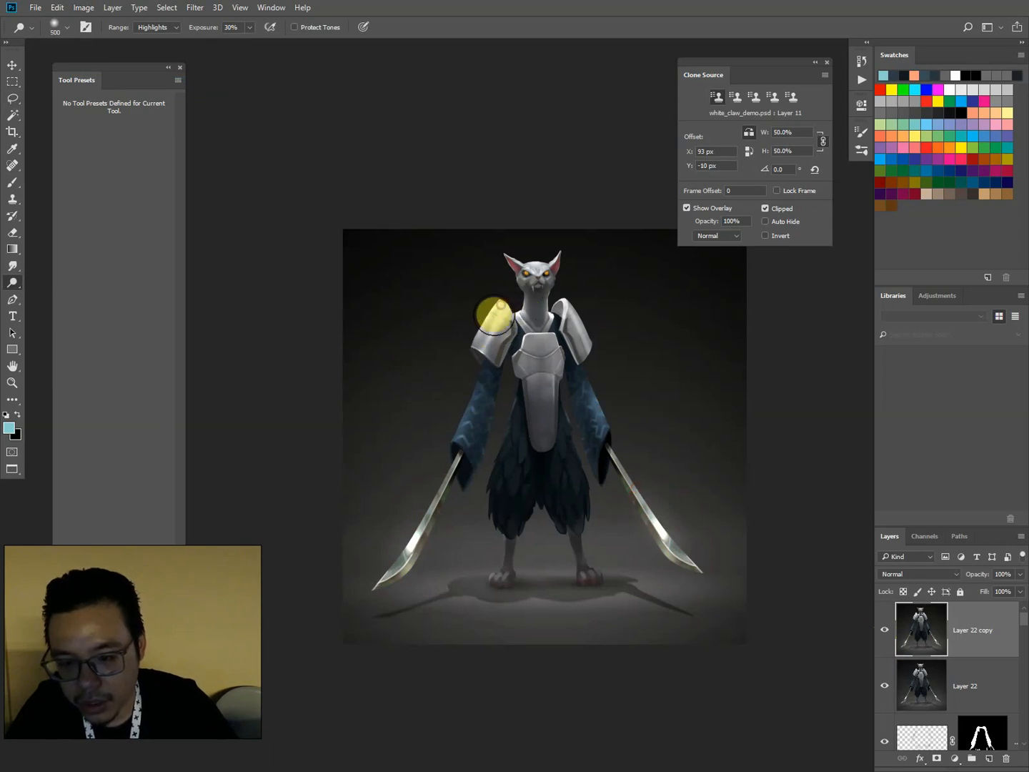
key(bracketleft)
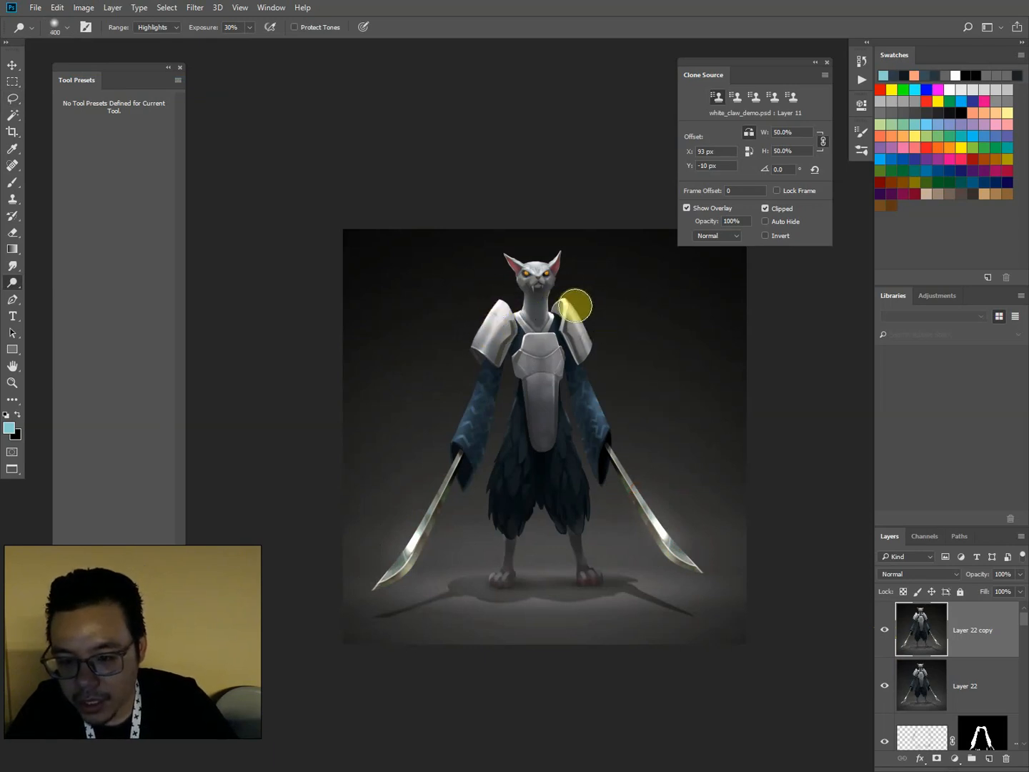
Reduce the Dodge brush to 250 px and brighten the highlights on the cat's face and neck.
key(bracketleft)
key(bracketleft)
key(bracketleft)
key(bracketleft)
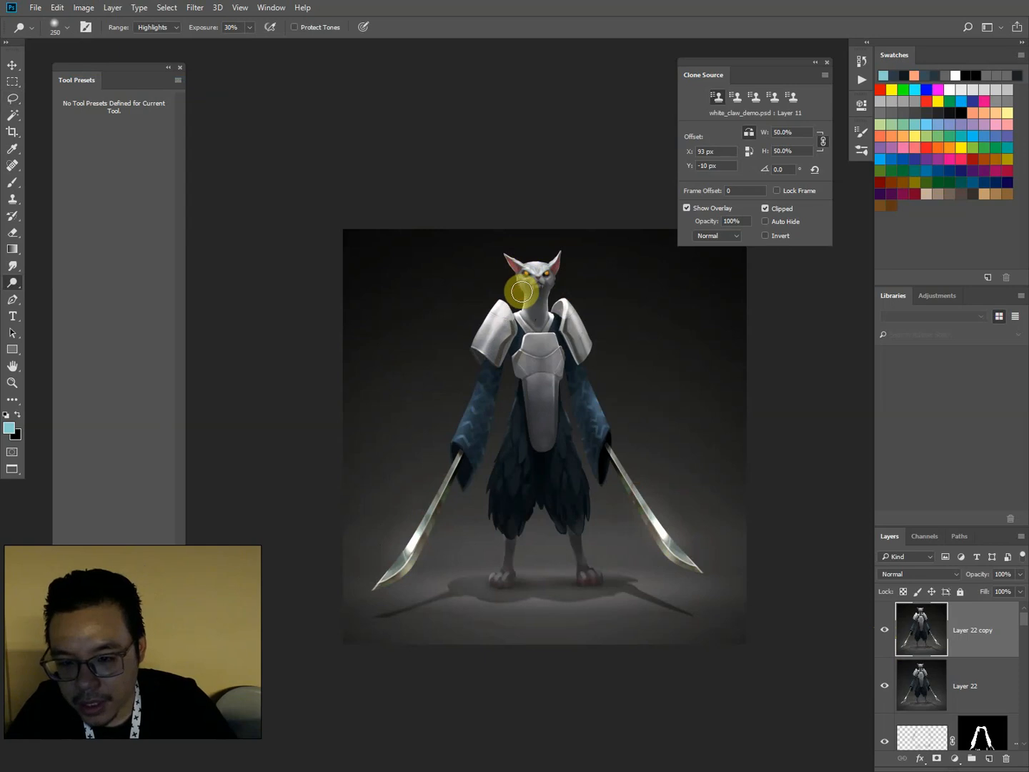
mouse_move(521, 292)
mouse_down()
mouse_move(557, 288)
mouse_move(547, 304)
mouse_move(526, 307)
mouse_up()
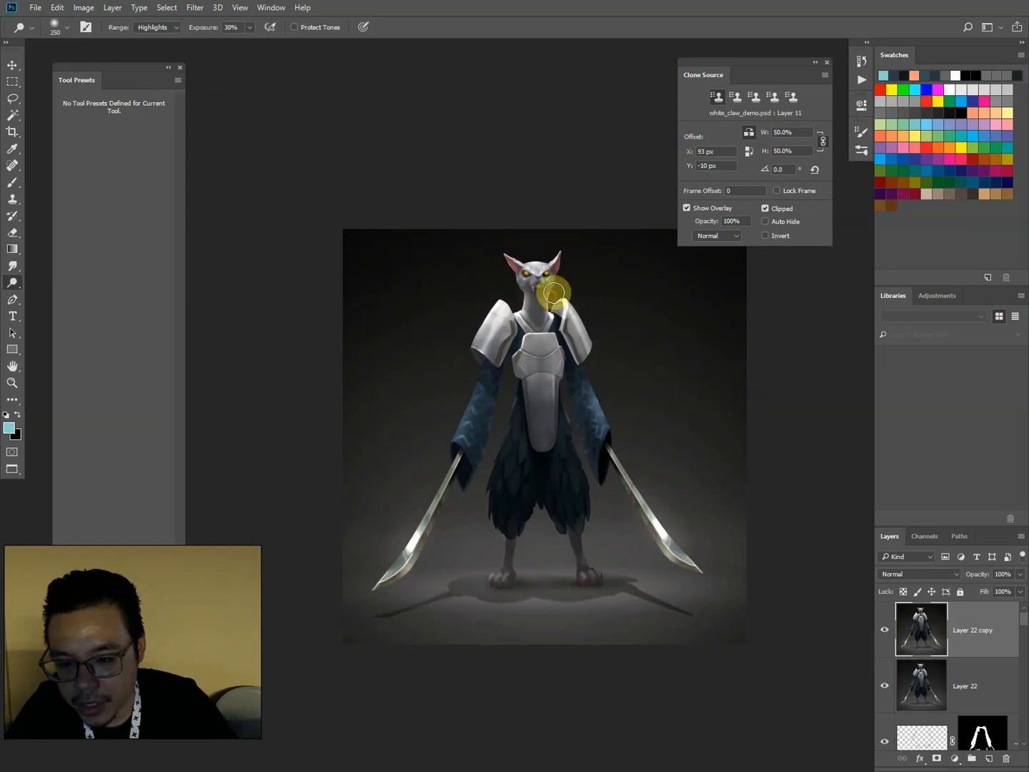
Enlarge the Dodge brush to 400–500 px and brighten the armour and sleeves further.
key(bracketright)
key(bracketright)
key(bracketright)
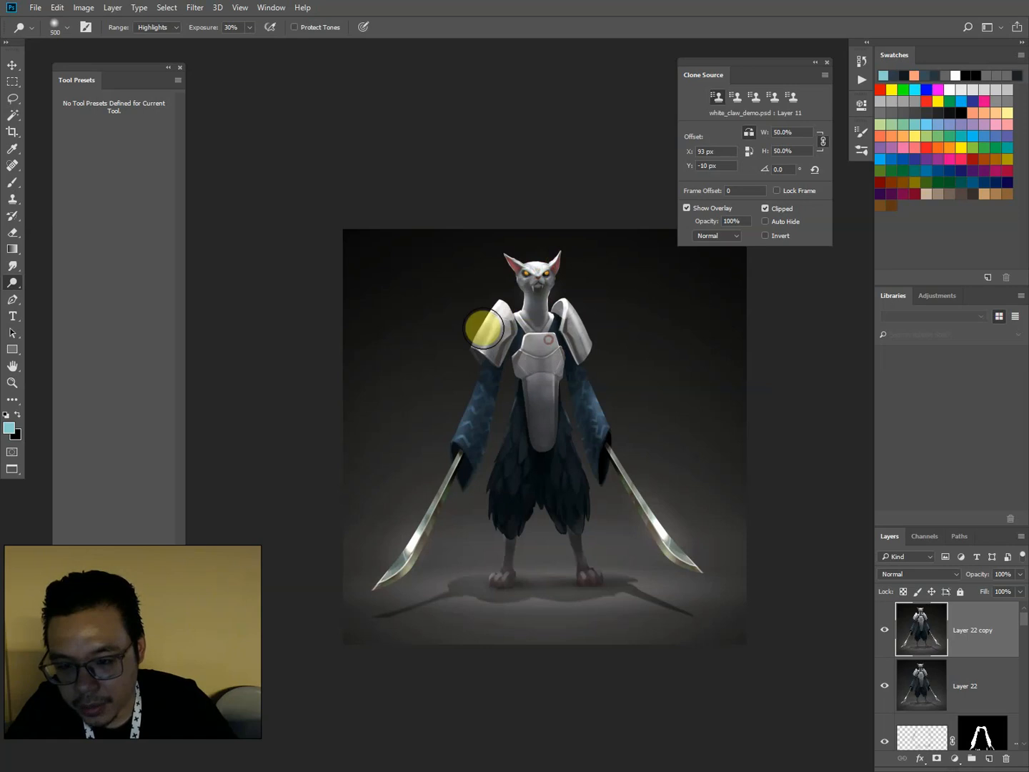
key(bracketleft)
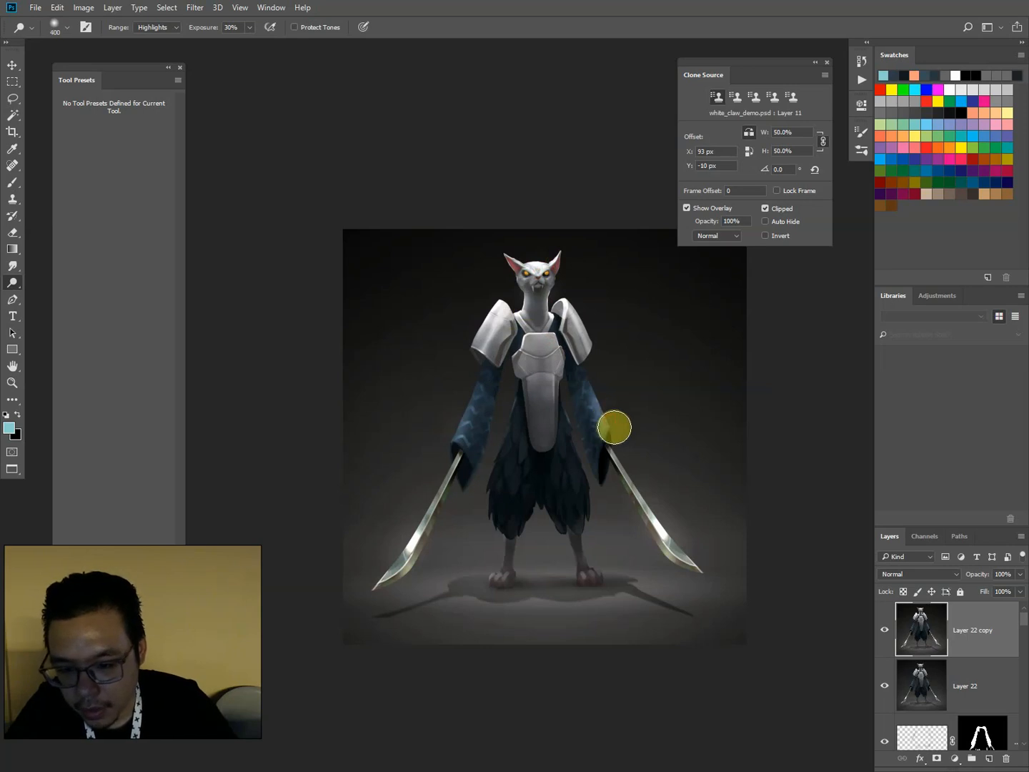
Enlarge the Dodge brush to 1300 px and softly lighten the floor around the cat's feet.
key(bracketright)
key(bracketright)
key(bracketright)
key(bracketright)
key(bracketright)
key(bracketright)
key(bracketright)
key(bracketright)
key(bracketright)
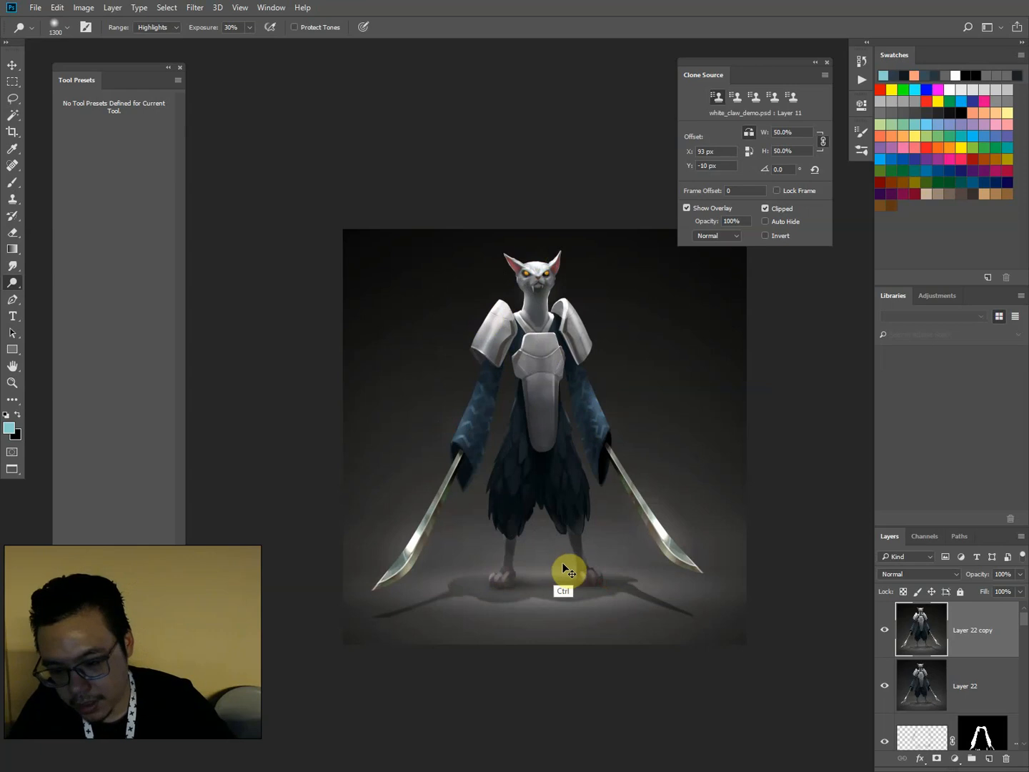
Examine the whole painting at different zoom levels in full-screen view without the interface.
key(ctrl+minus)
key(ctrl+minus)
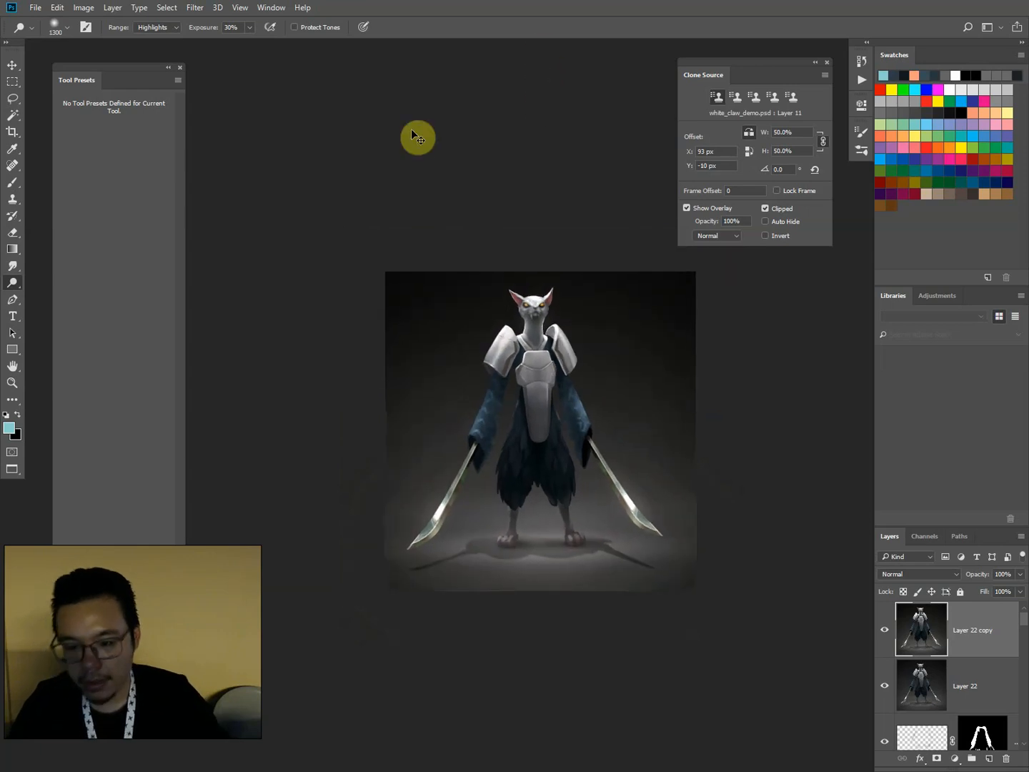
key(ctrl+plus)
key(f)
key(f)
key(ctrl+plus)
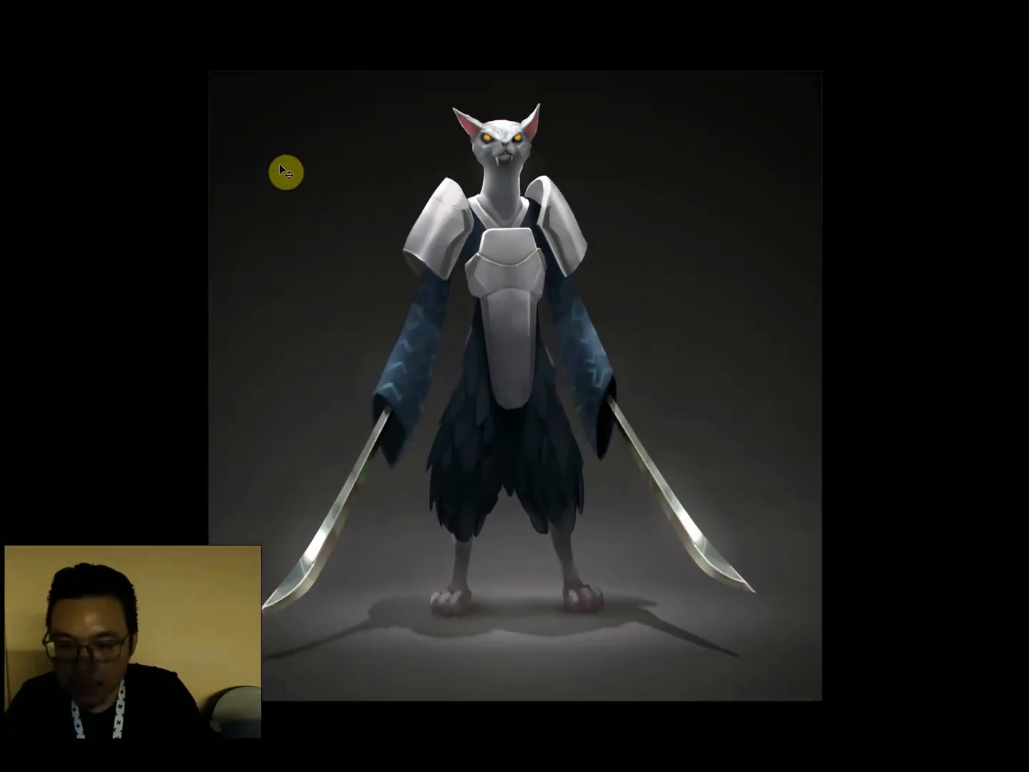
key(ctrl+plus)
key(ctrl+minus)
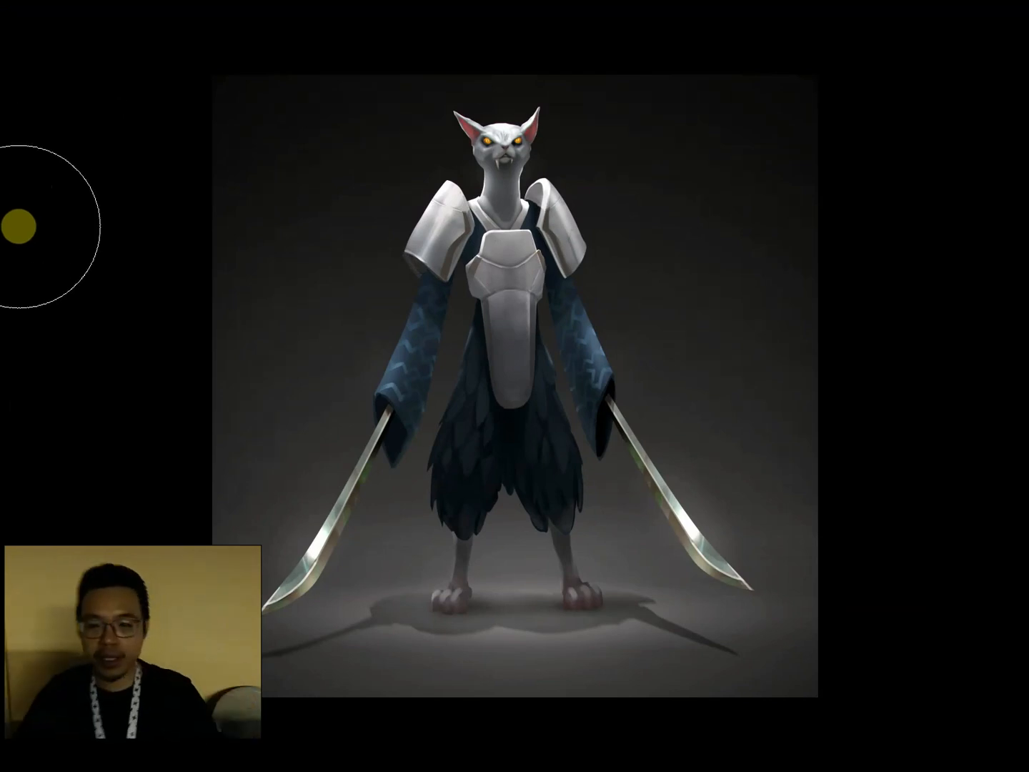
Return to windowed view, move the painting's window aside and close the samurai armour and other JPG reference behind it.
key(f)
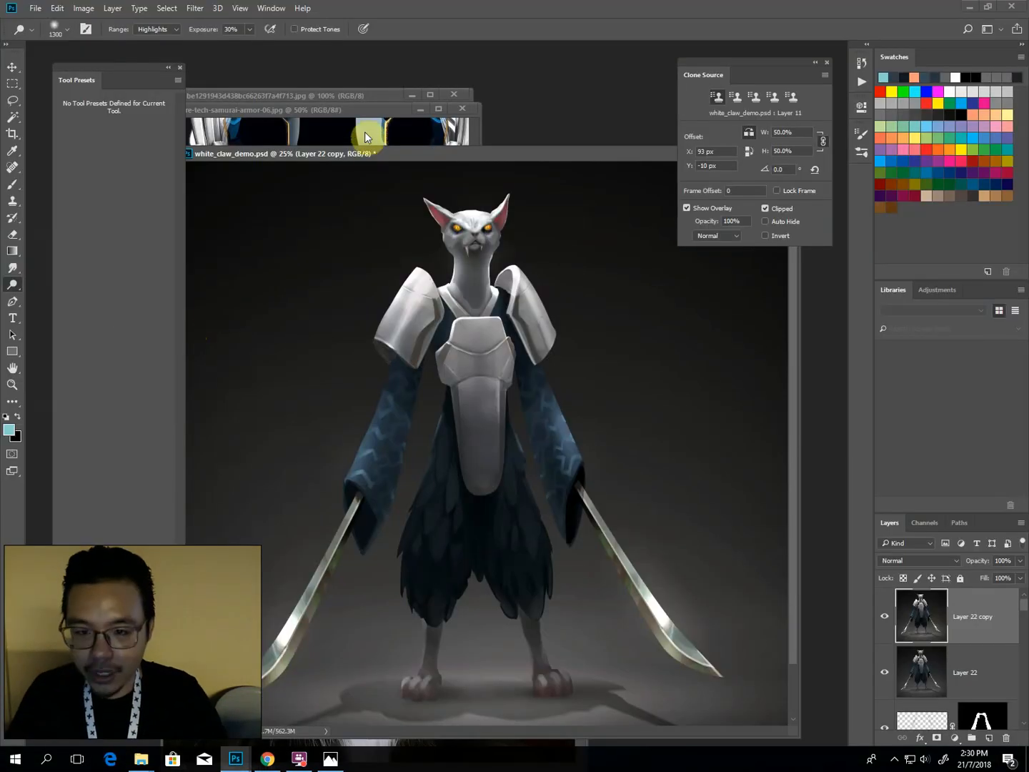
drag(364, 154, 640, 152)
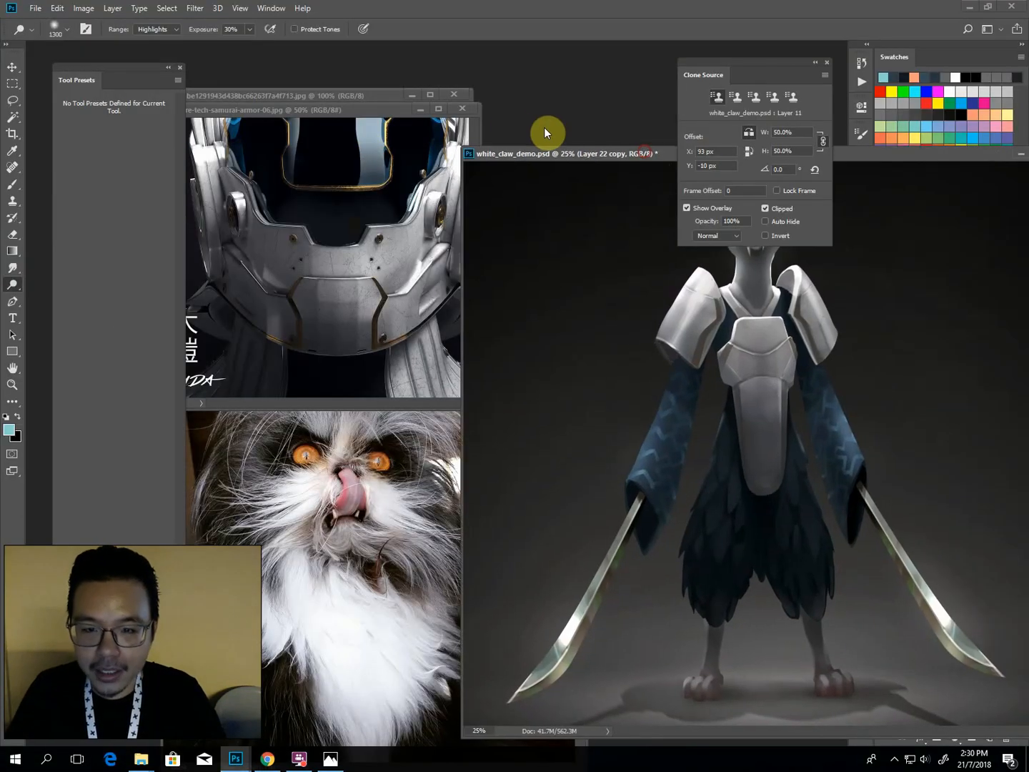
click(466, 113)
click(423, 155)
click(454, 95)
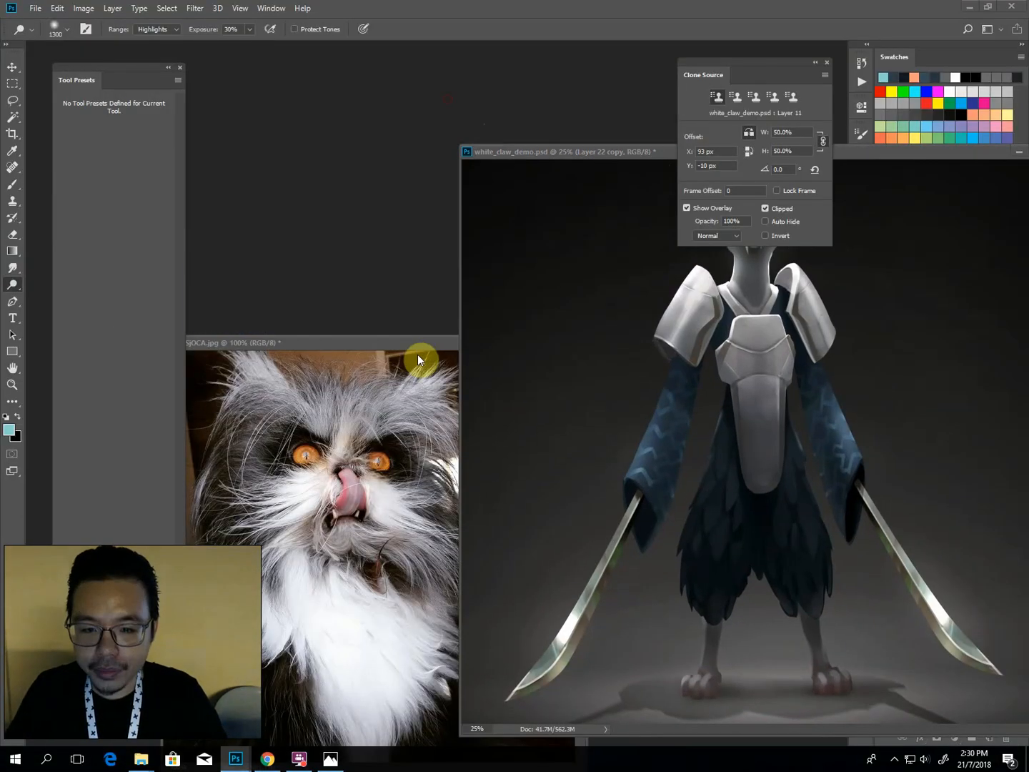
Close the cat photo YPSJOCA.jpg without saving its changes.
click(436, 343)
click(468, 332)
click(468, 333)
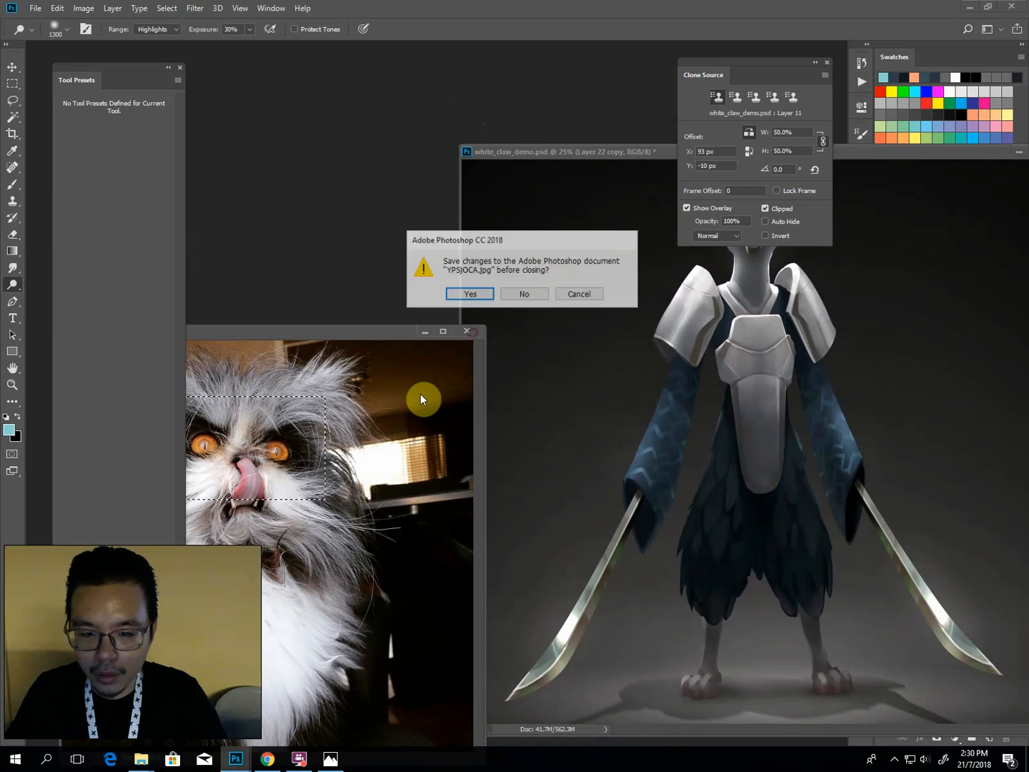
click(532, 293)
Switch to File Explorer and open Raven_Knight crop.psd from the Raven Knight Paint_Demo folder on the Desktop.
key(alt+Tab)
click(524, 308)
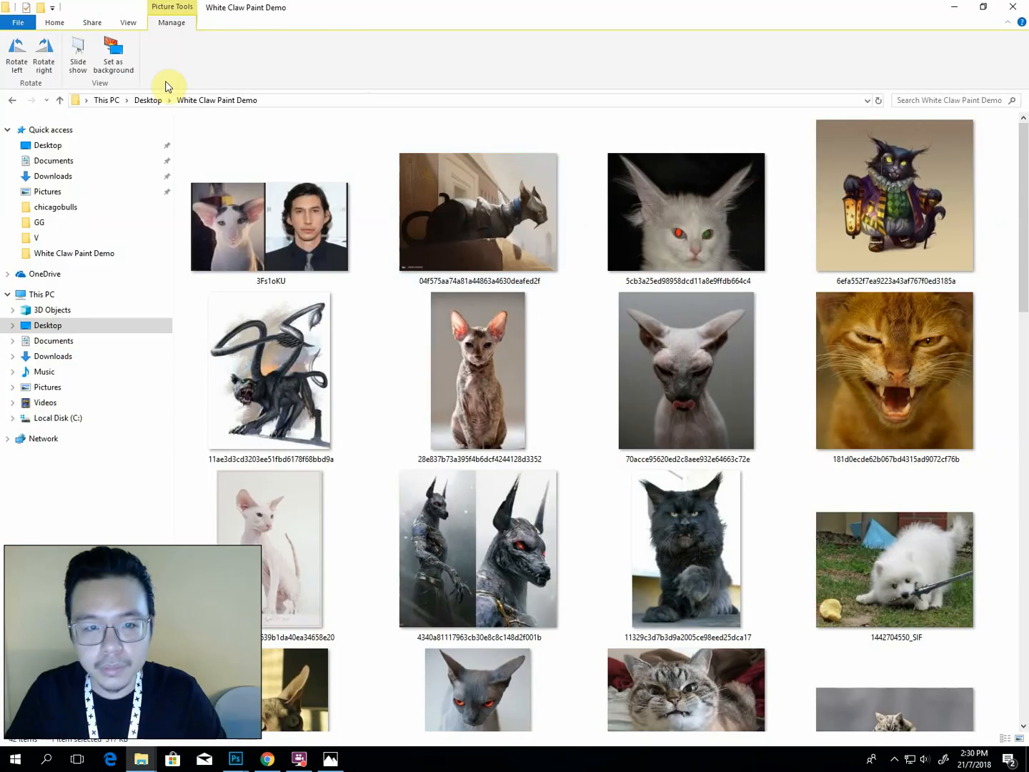
click(148, 99)
double_click(223, 152)
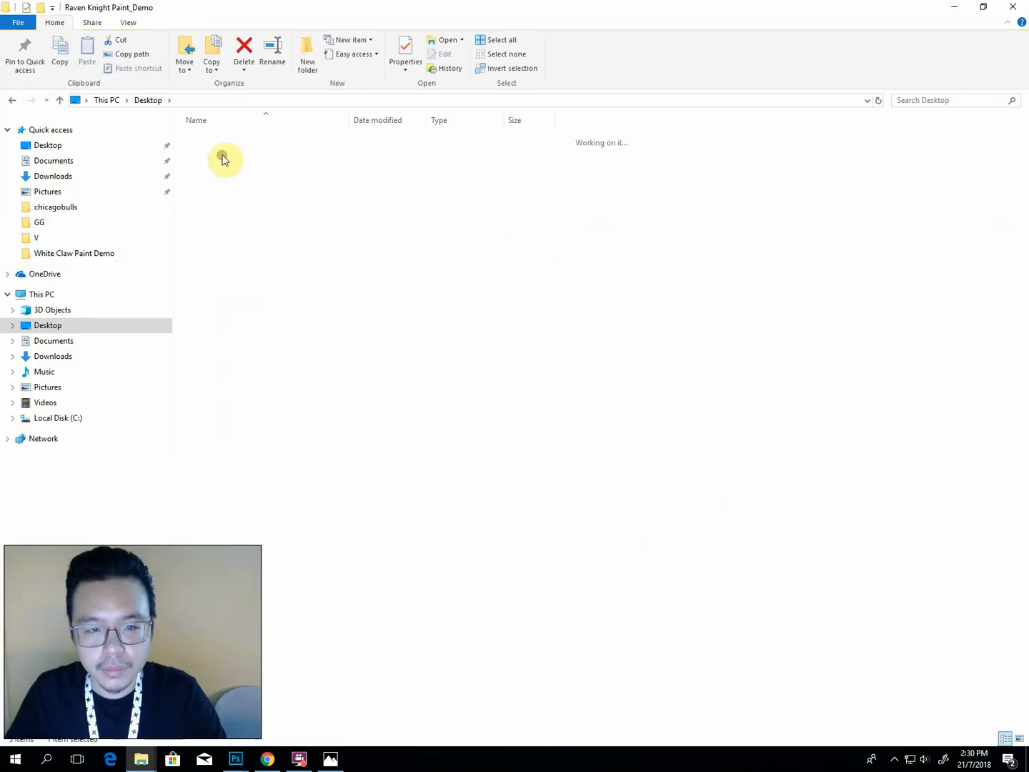
click(218, 170)
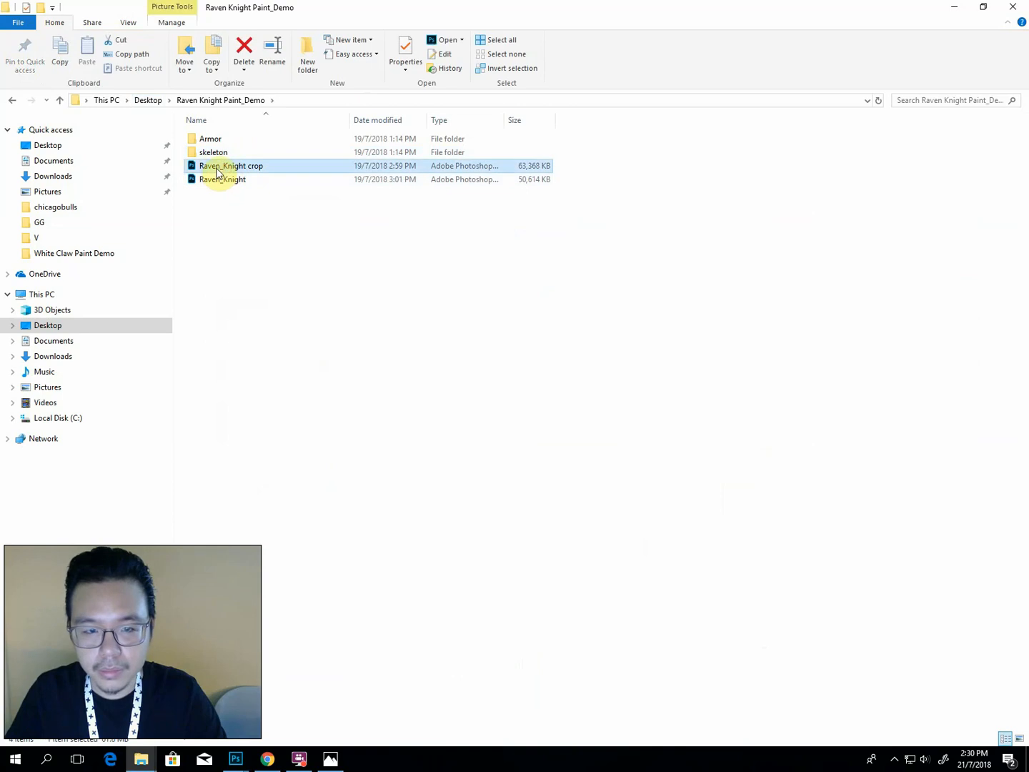
double_click(217, 171)
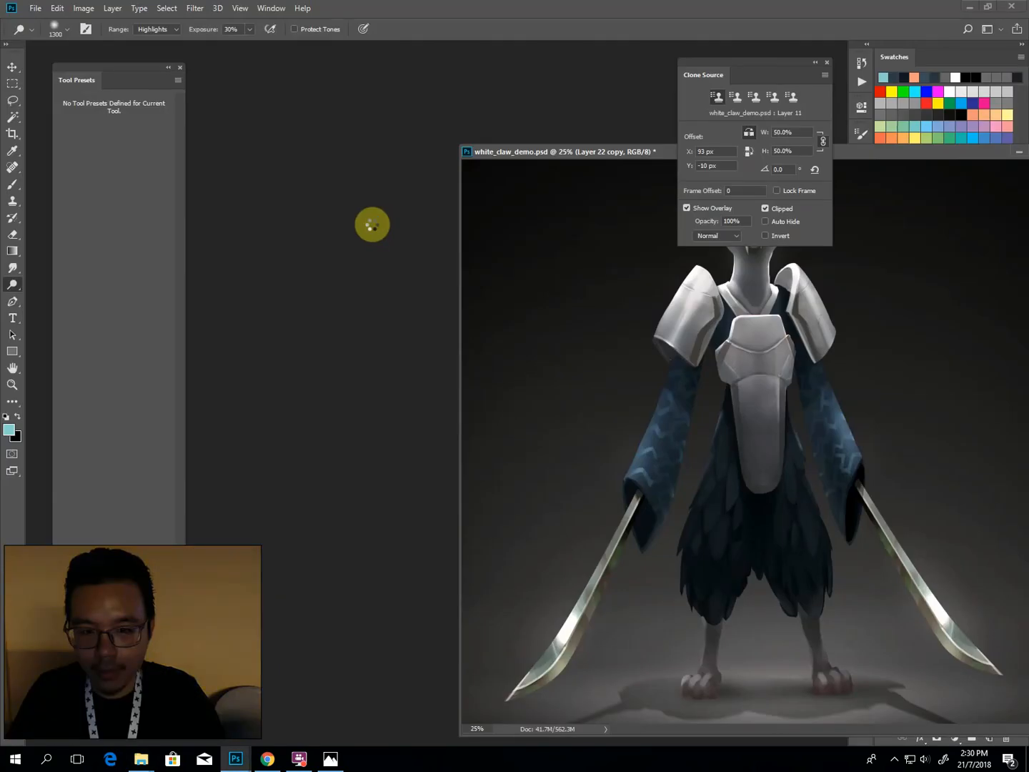
Hide the panels, arrange the Raven Knight and white_claw_demo.psd windows side by side, and make white_claw_demo.psd active.
key(Tab)
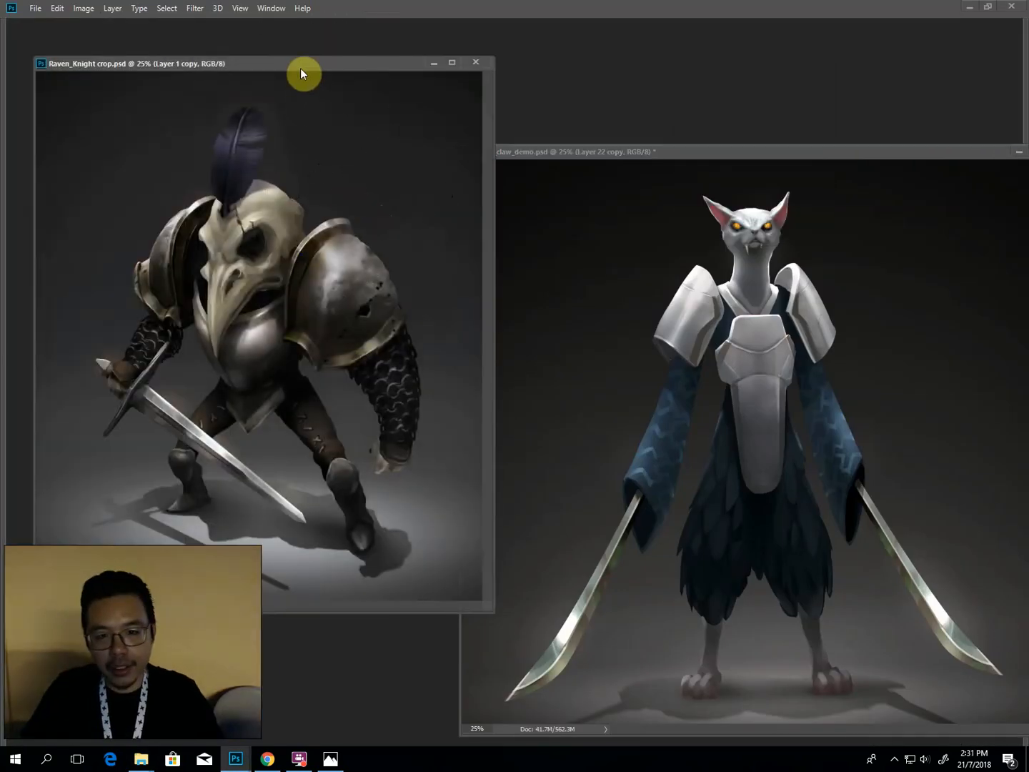
drag(301, 68, 301, 126)
drag(718, 152, 714, 82)
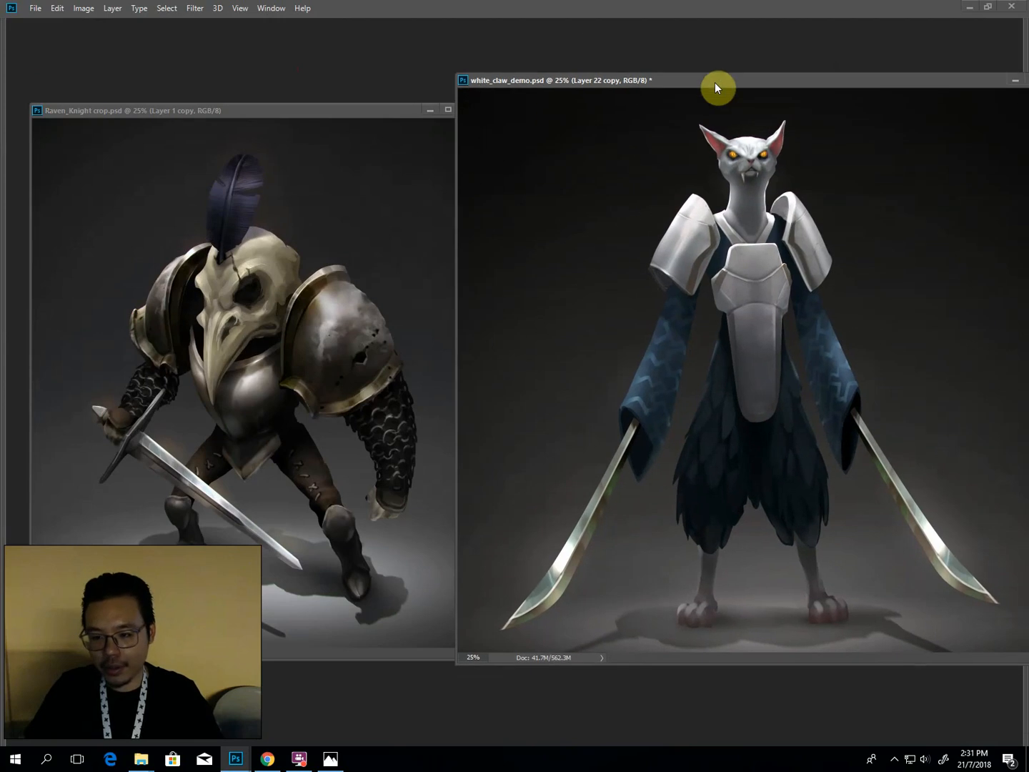
drag(357, 128, 331, 129)
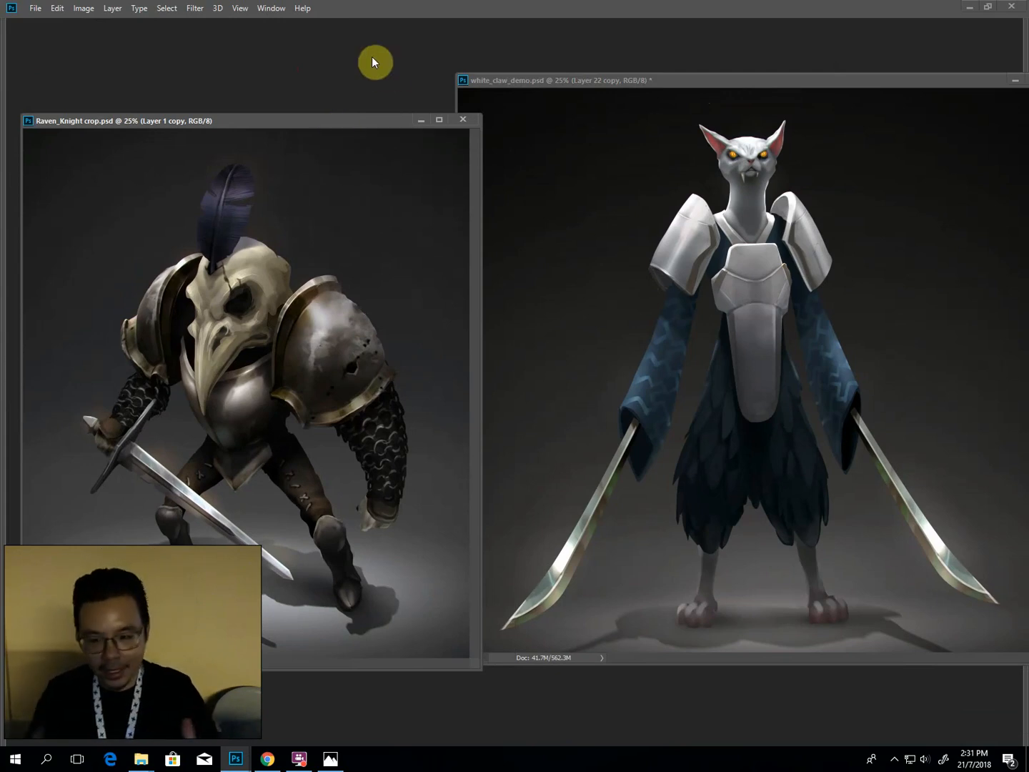
click(523, 78)
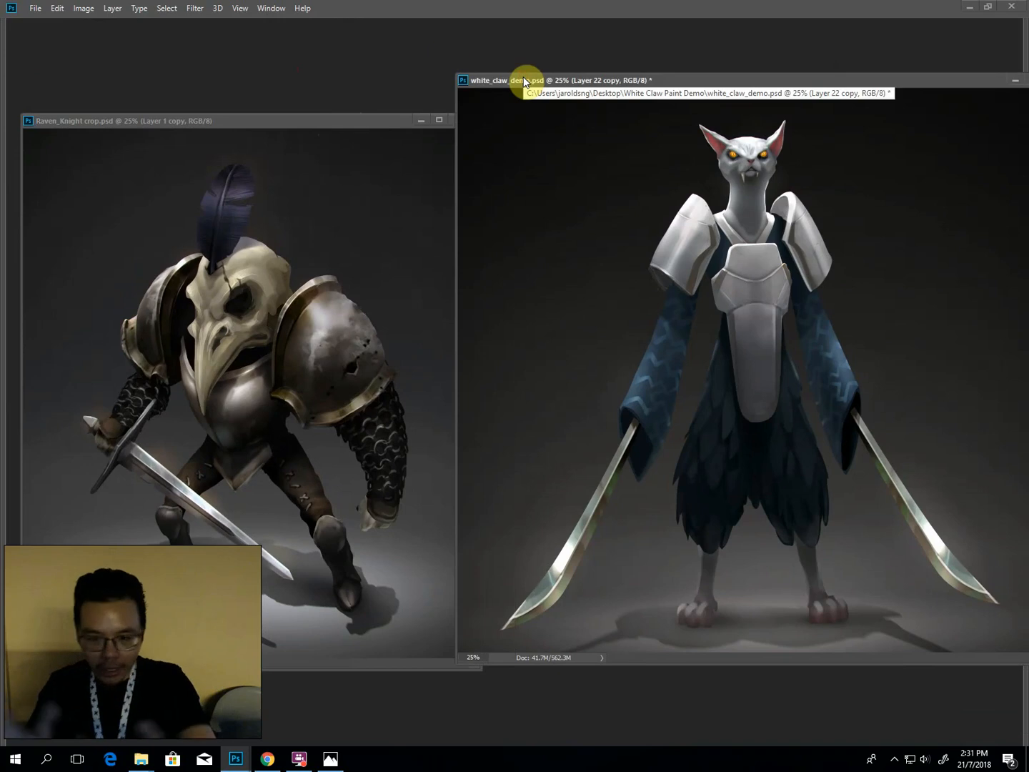